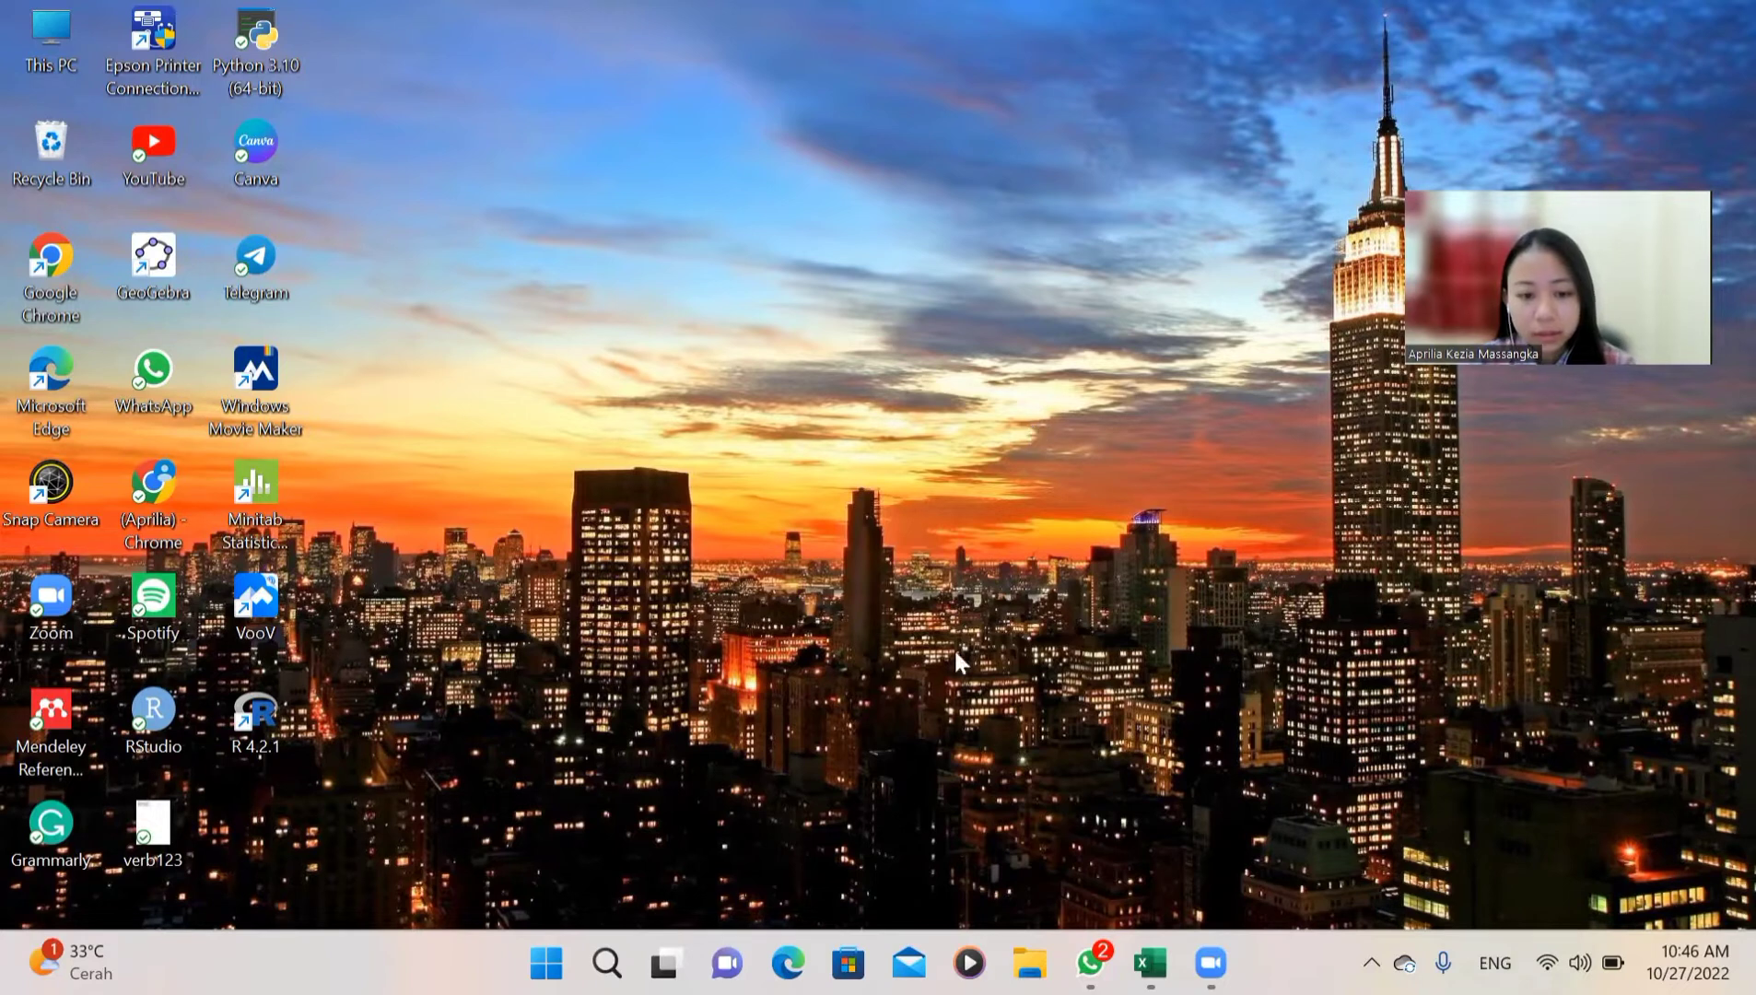
Step: Open the XAMPP Control Panel and start the Apache and MySQL modules
mouse_move(607, 963)
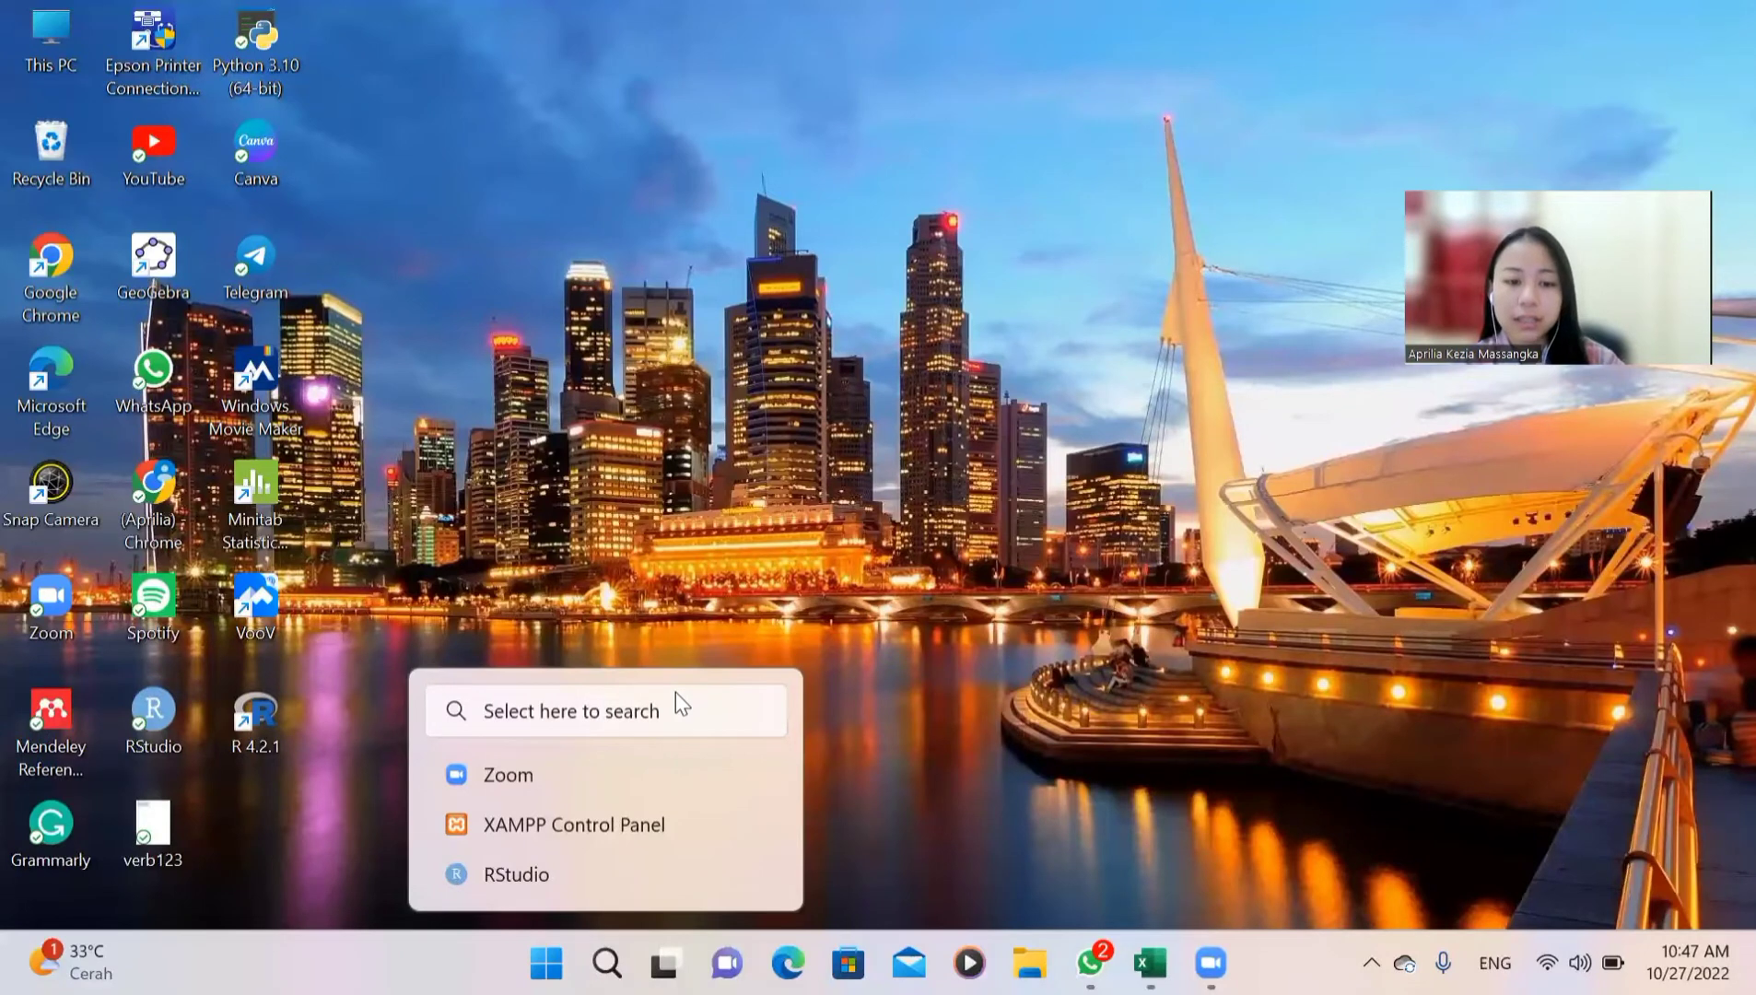
left_click(720, 730)
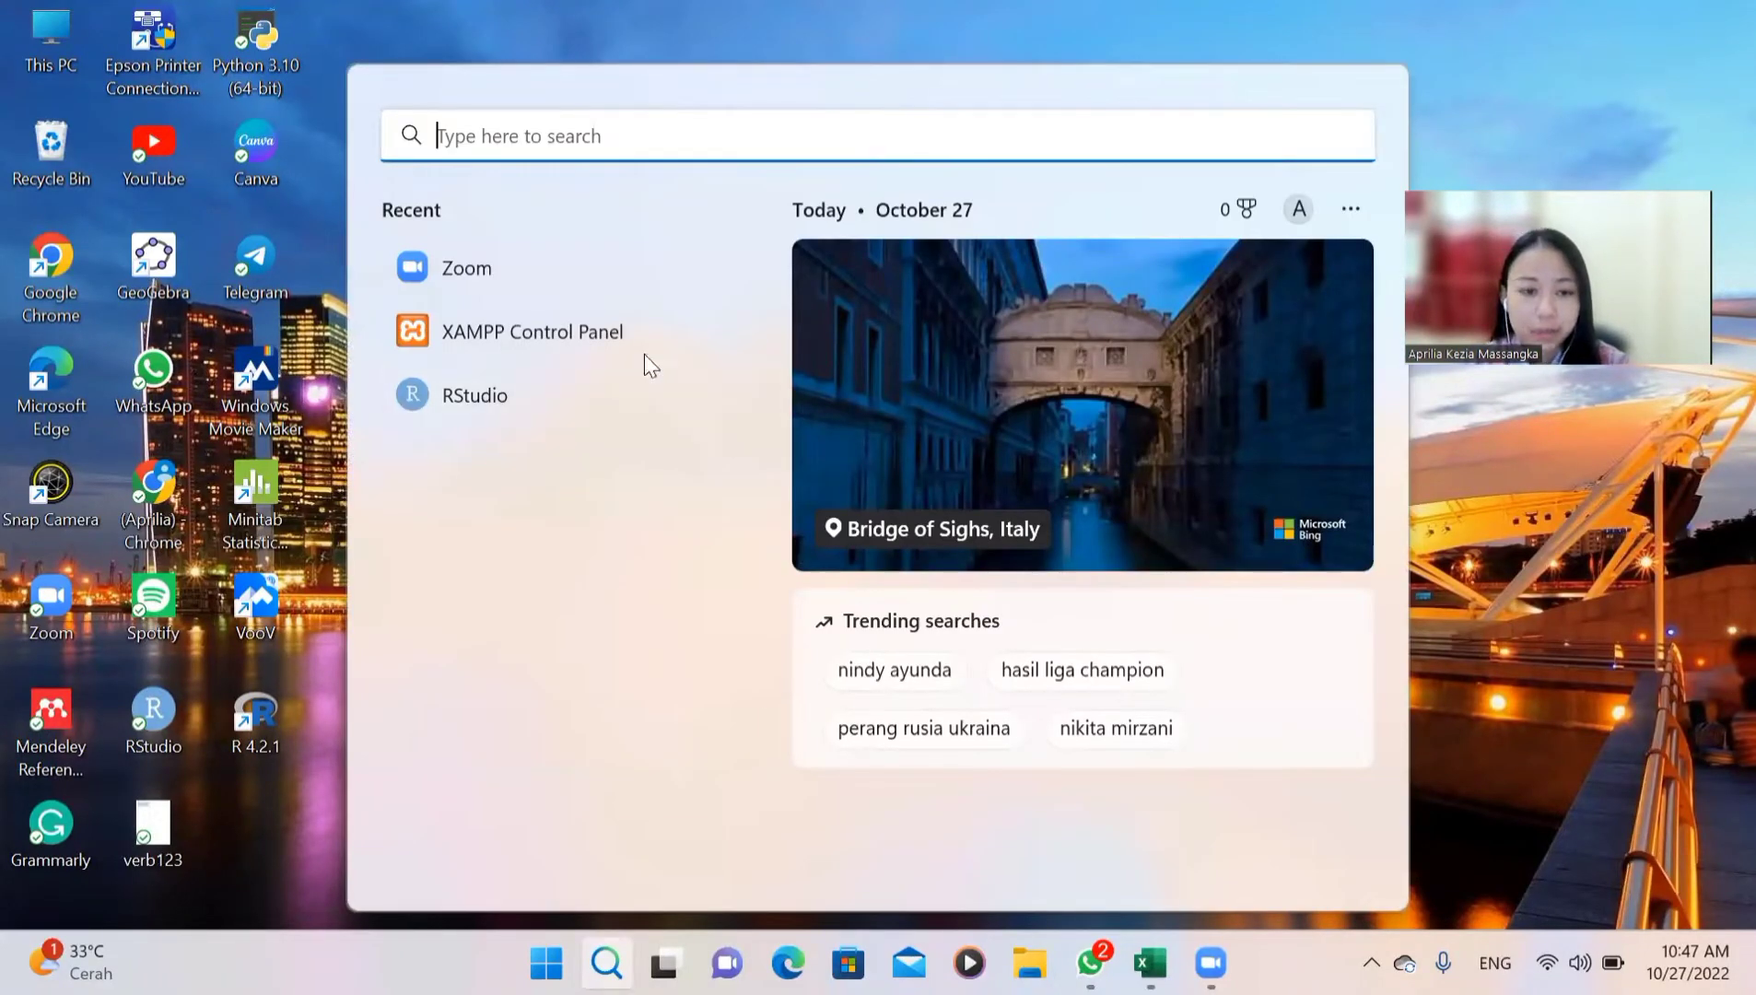
left_click(622, 335)
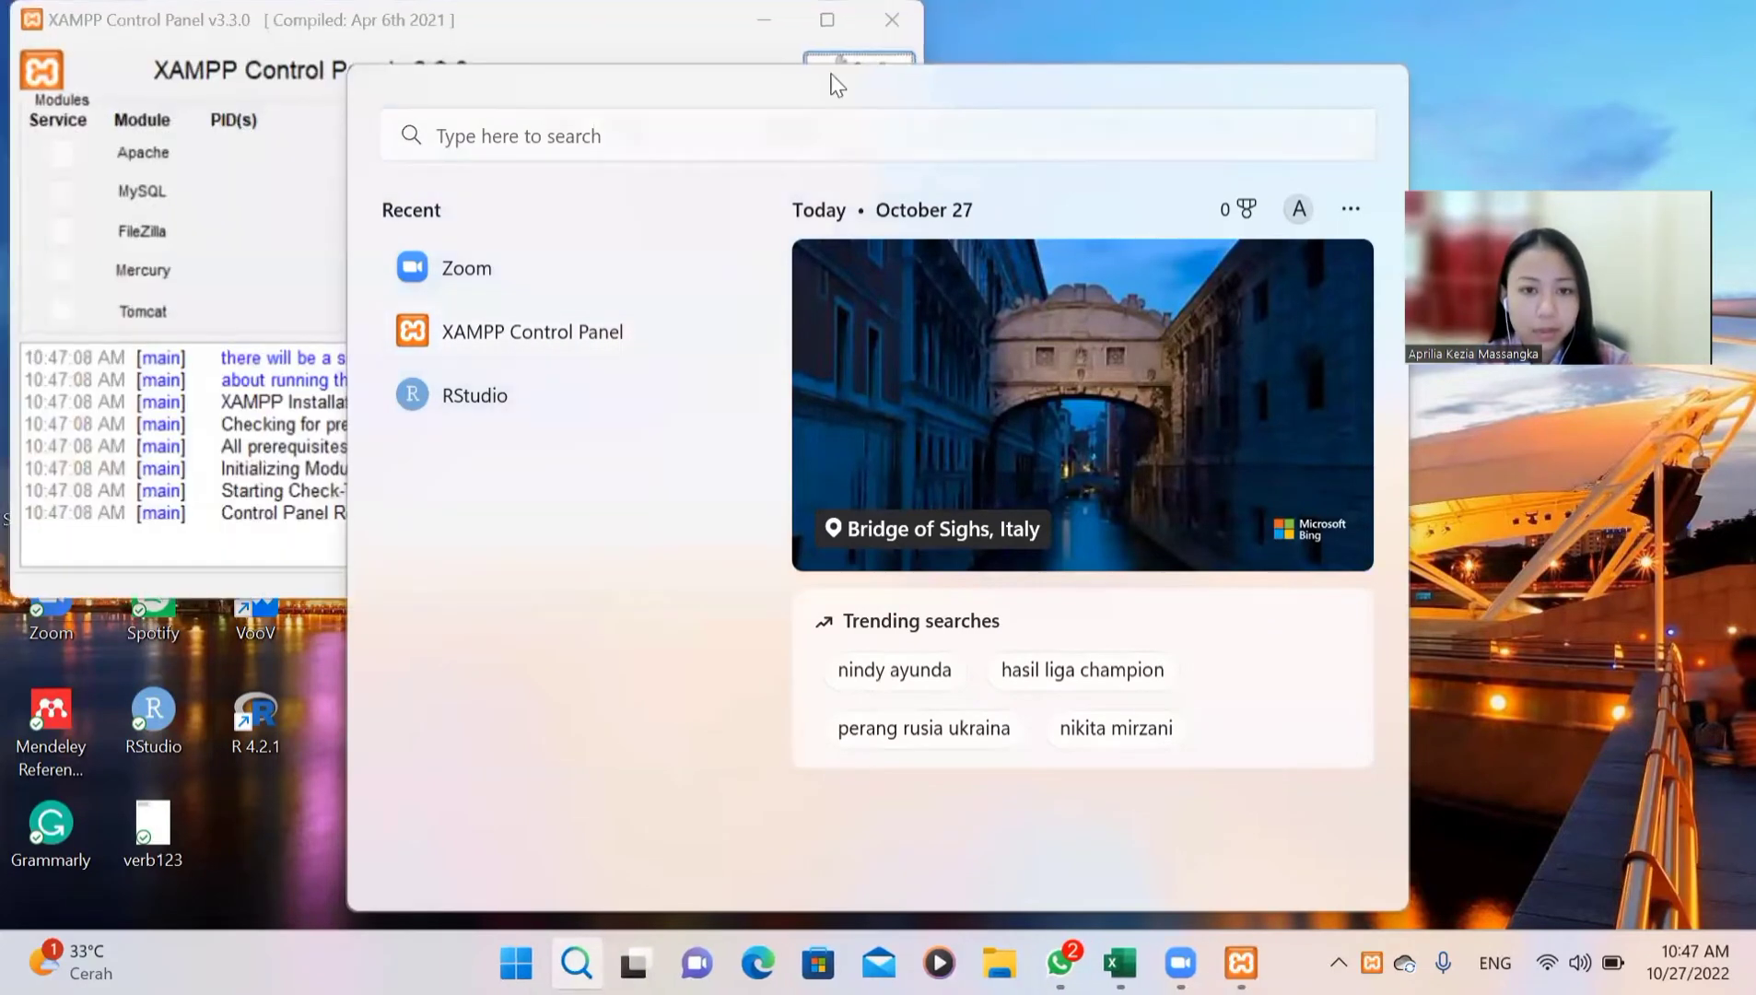
left_click(1153, 39)
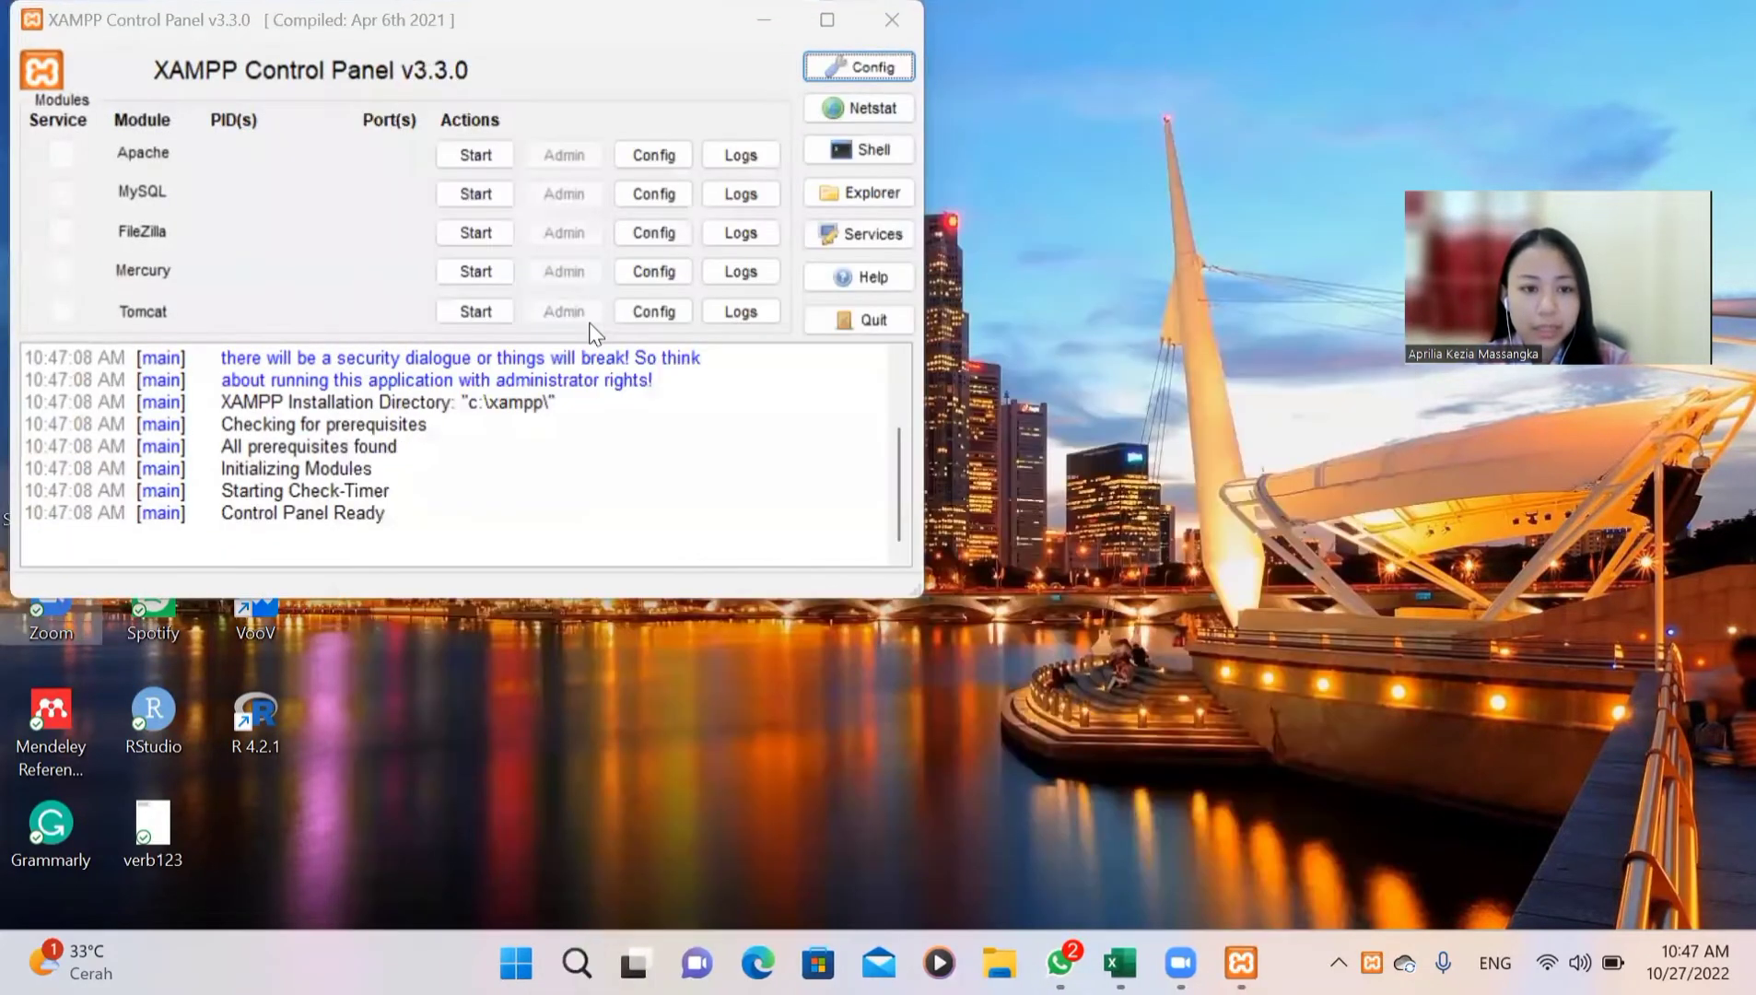
left_click(492, 167)
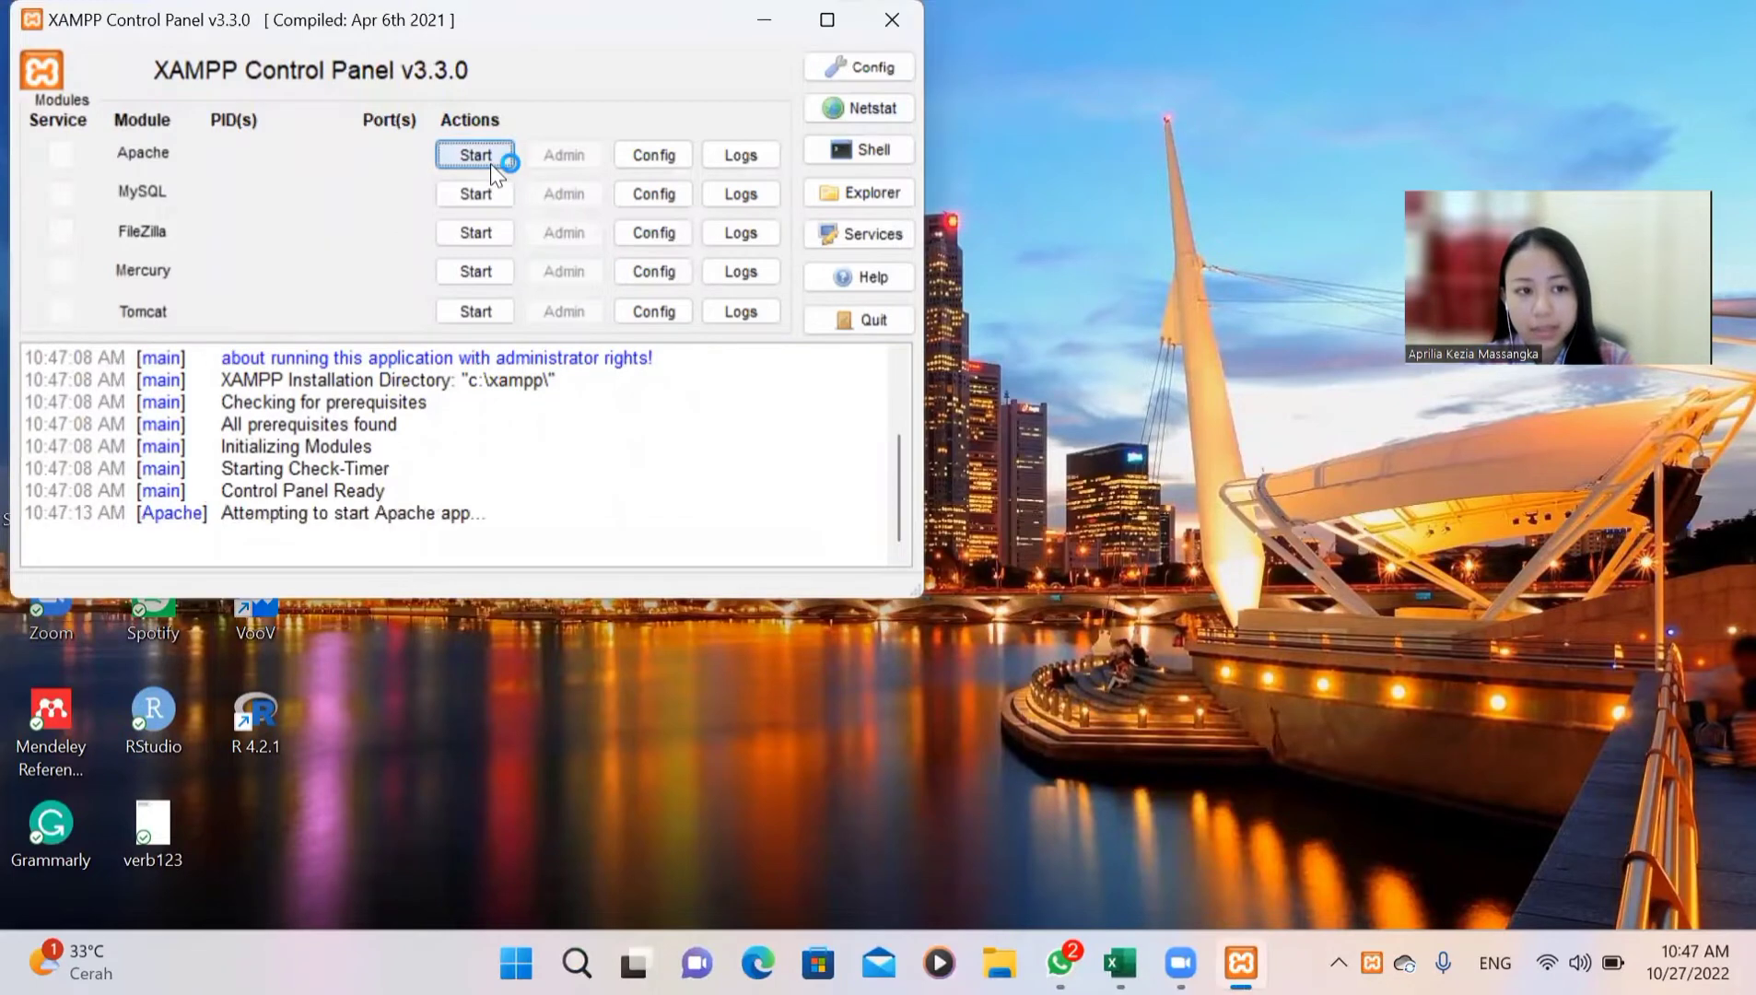
left_click(499, 194)
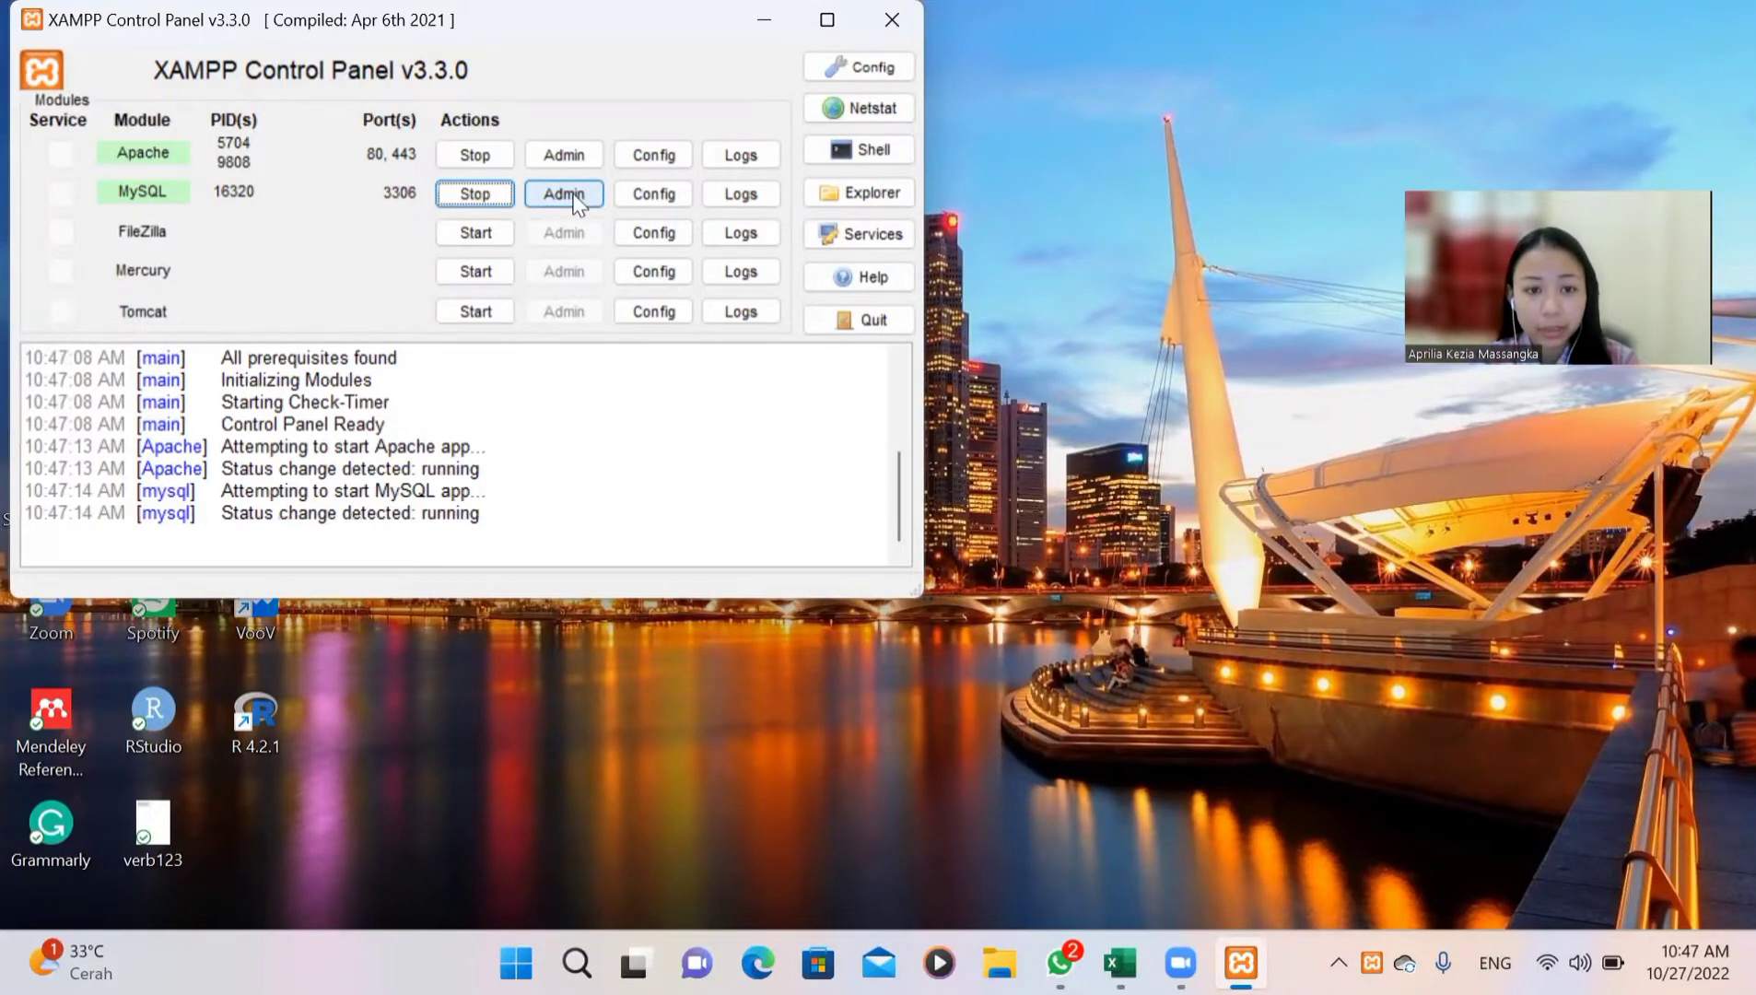
Step: Open the MySQL admin page in phpMyAdmin and create a new database named "Database Perkebunan Indonesia"
left_click(548, 195)
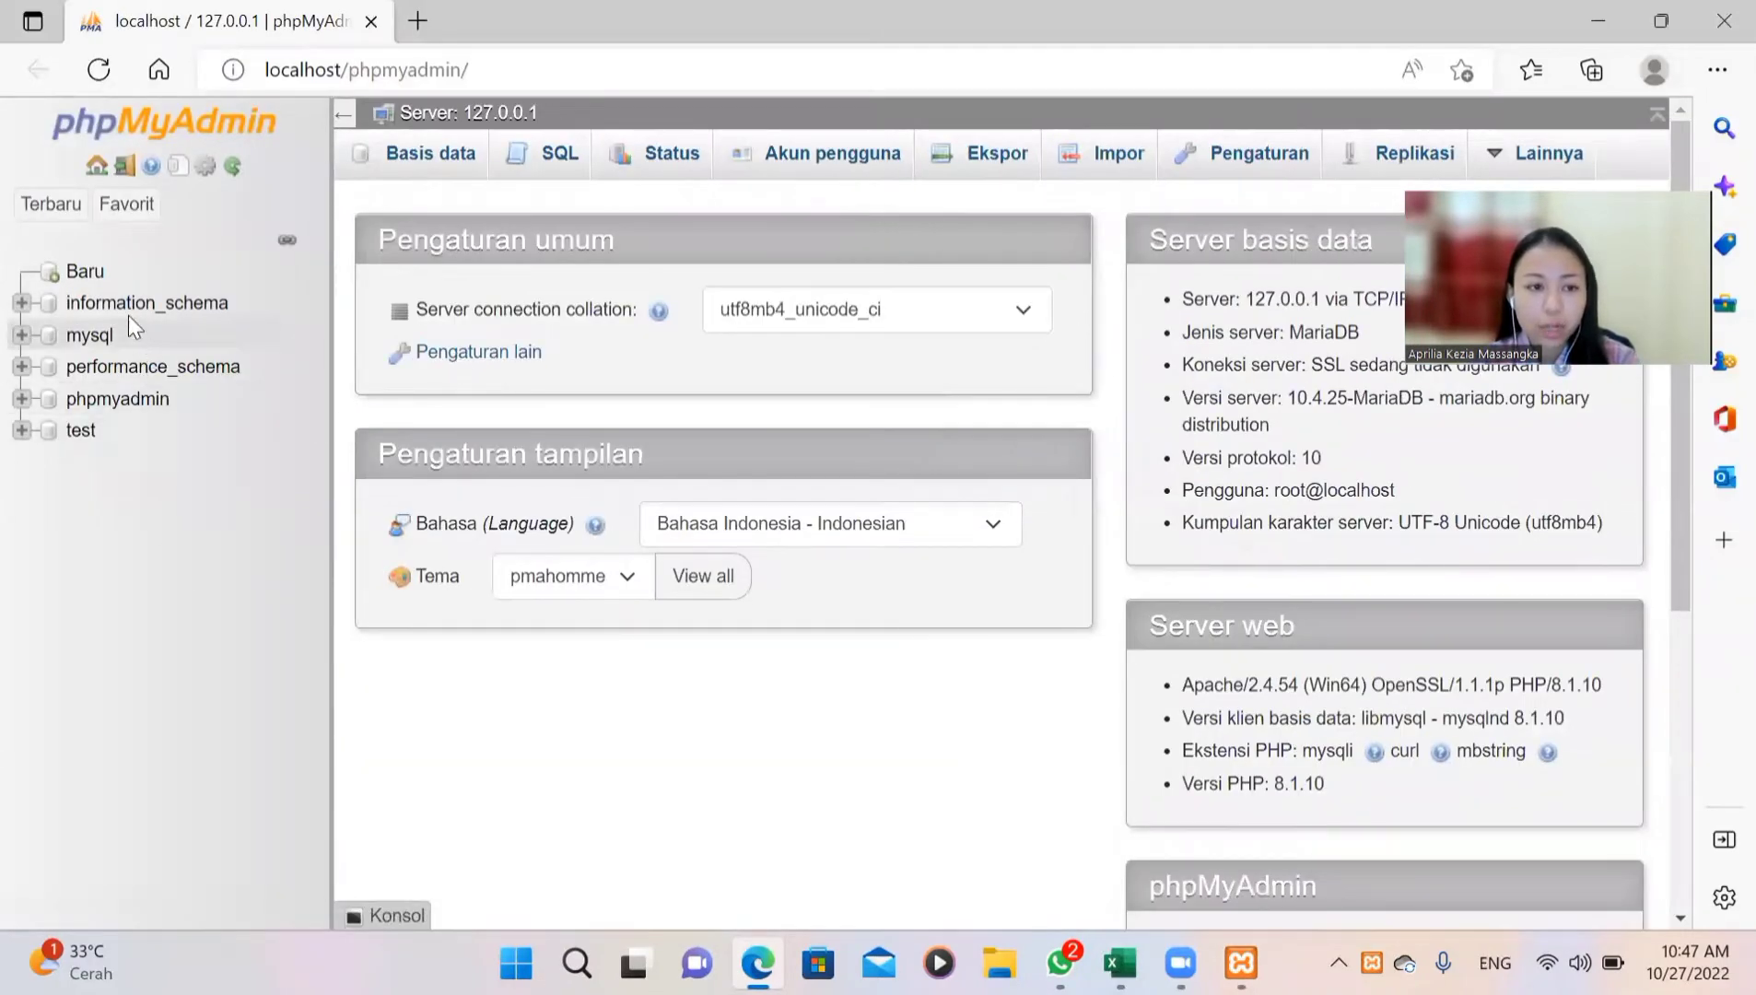
left_click(79, 275)
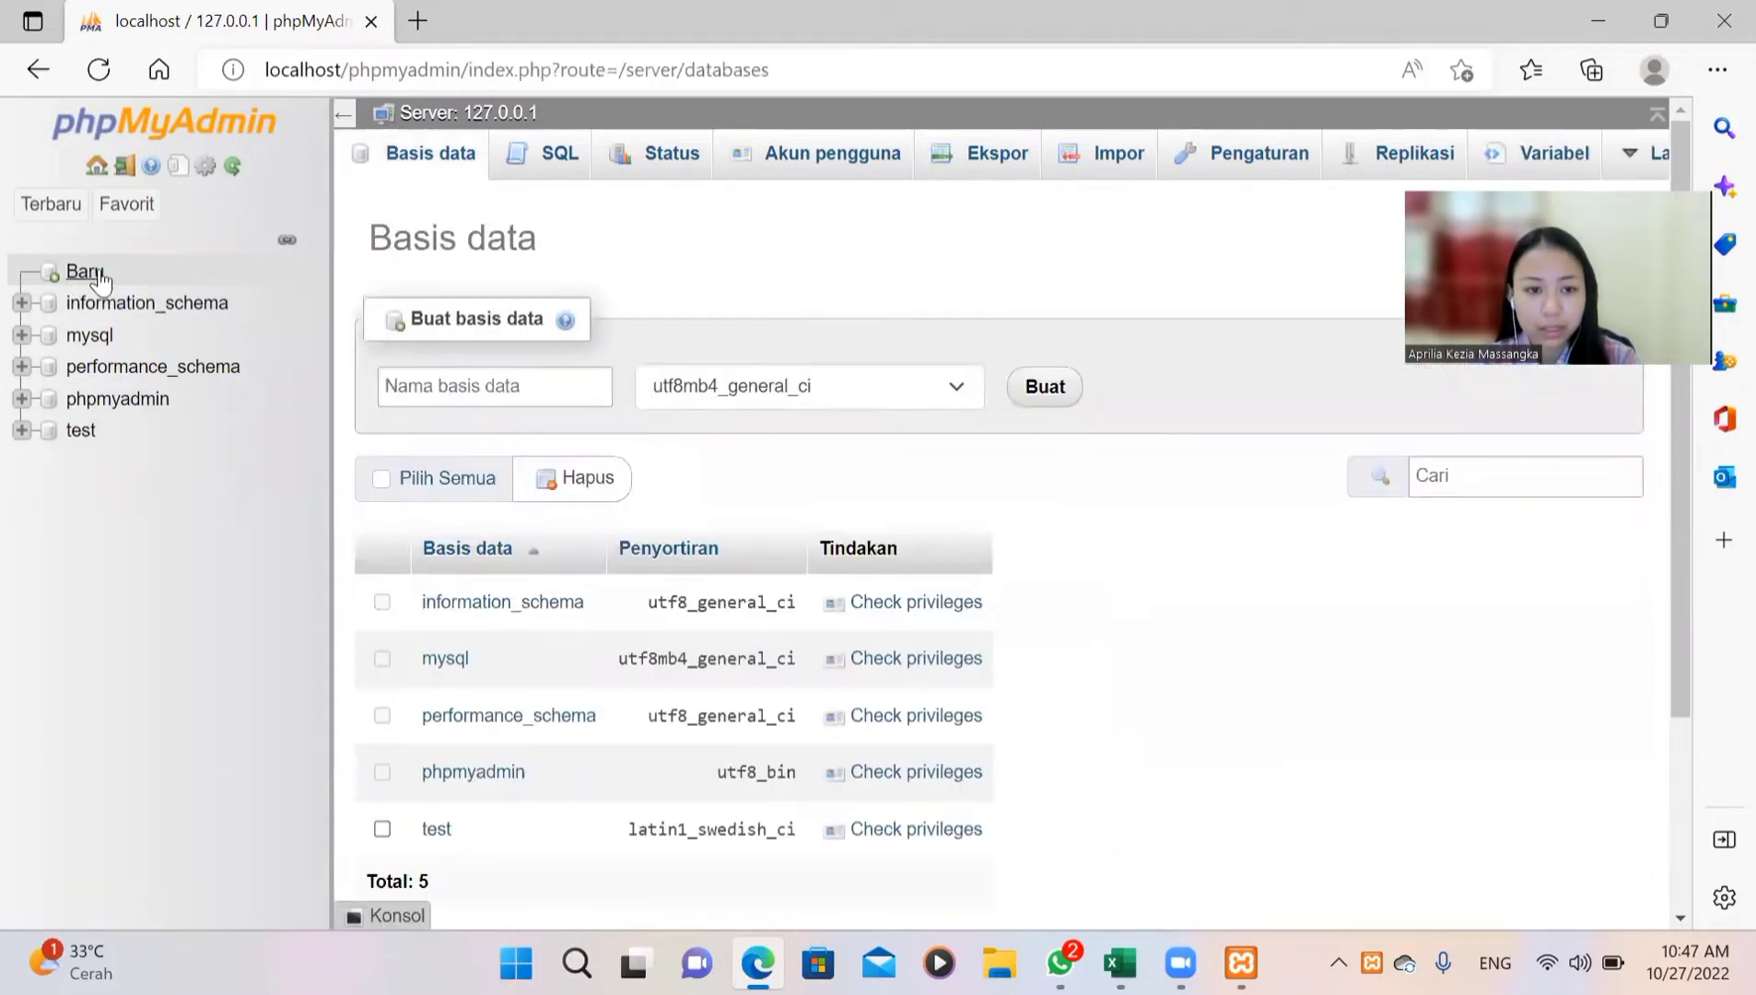
left_click(521, 378)
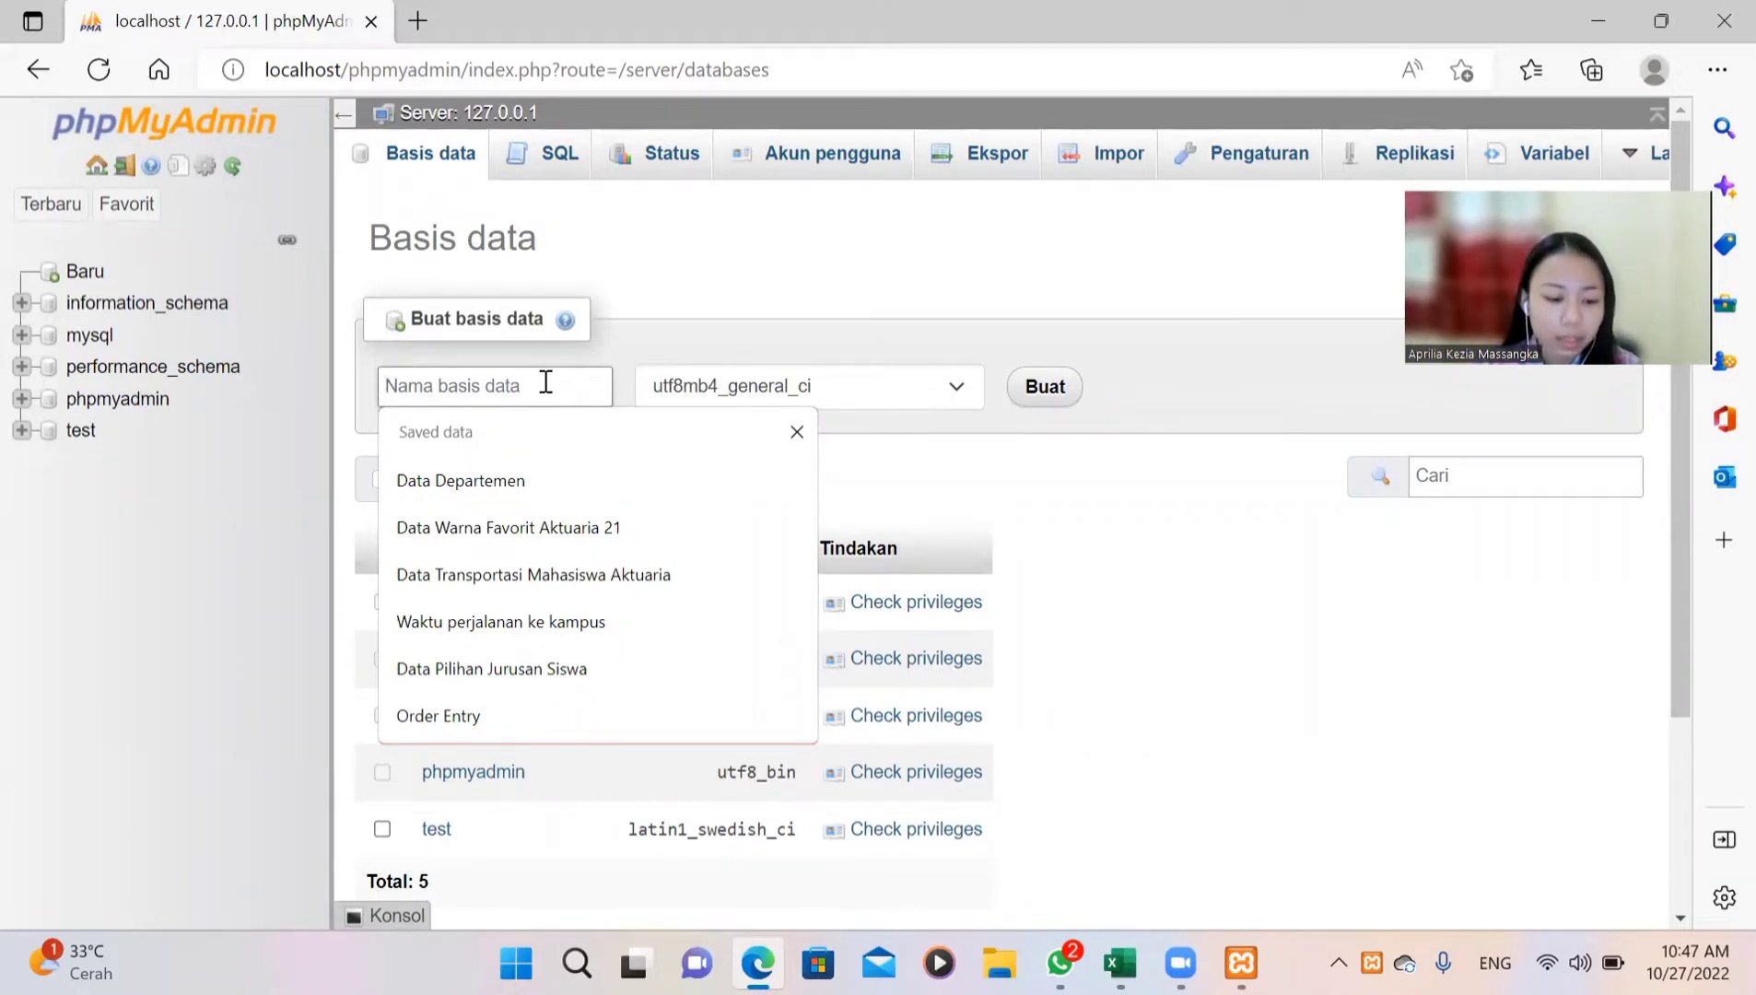
type("D")
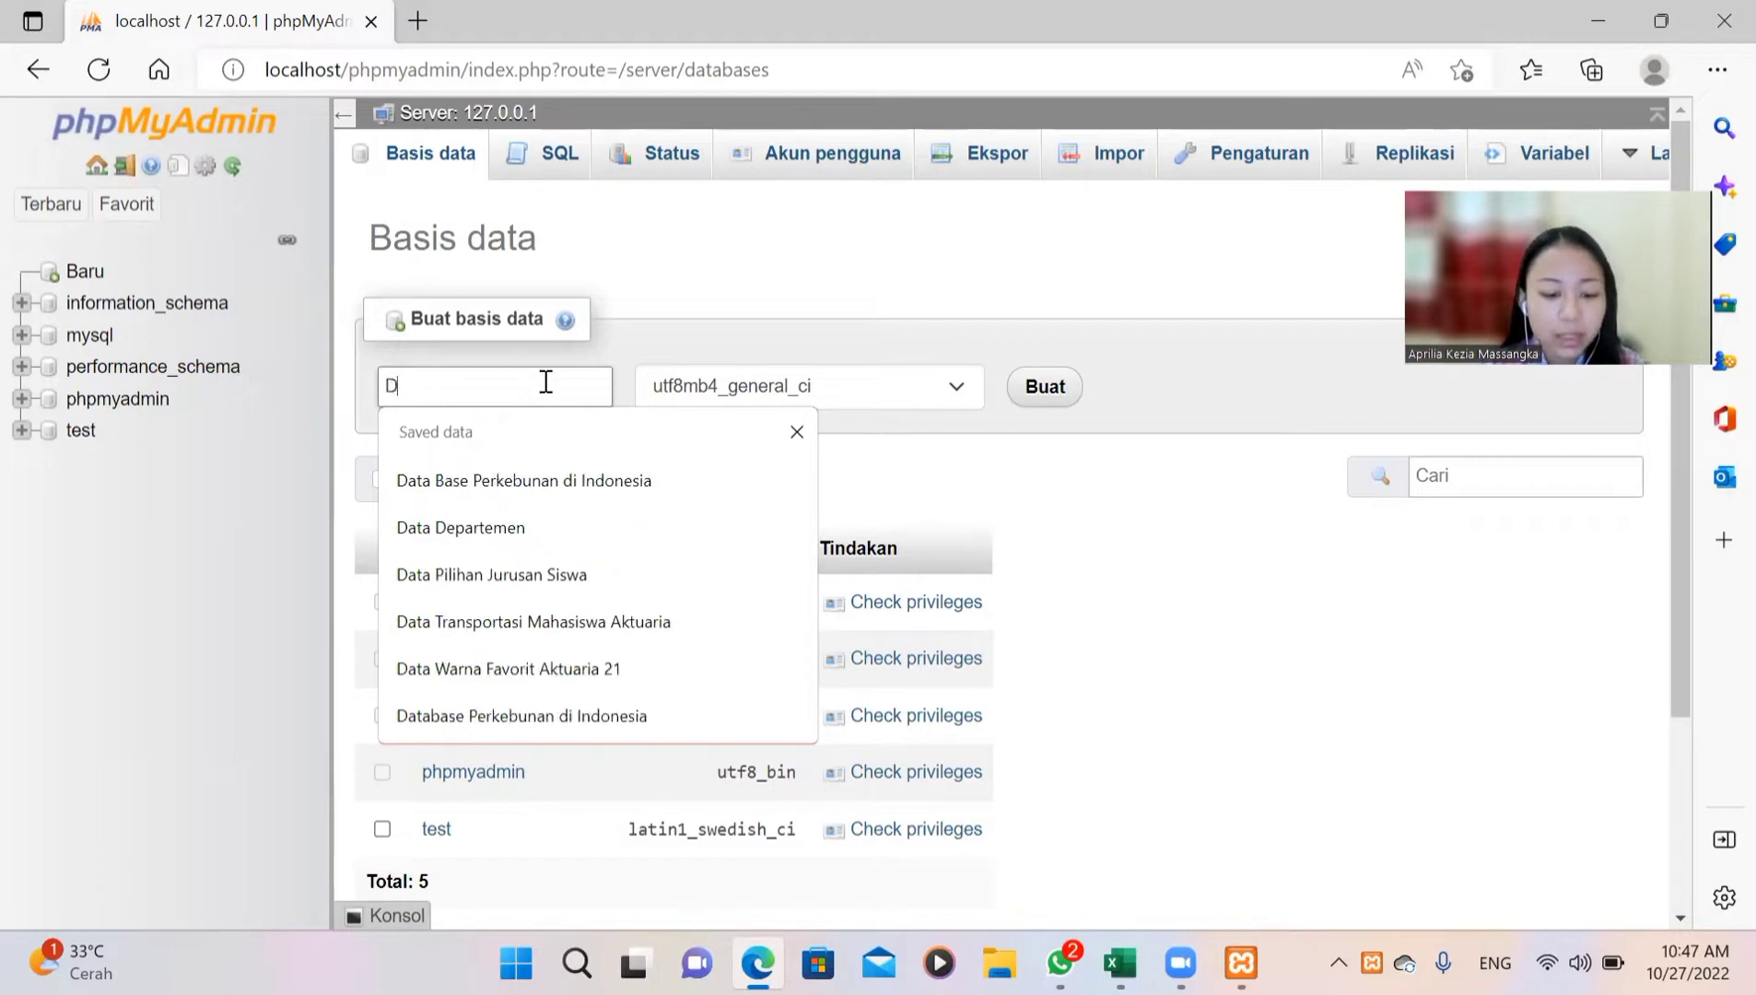
type("atabase ")
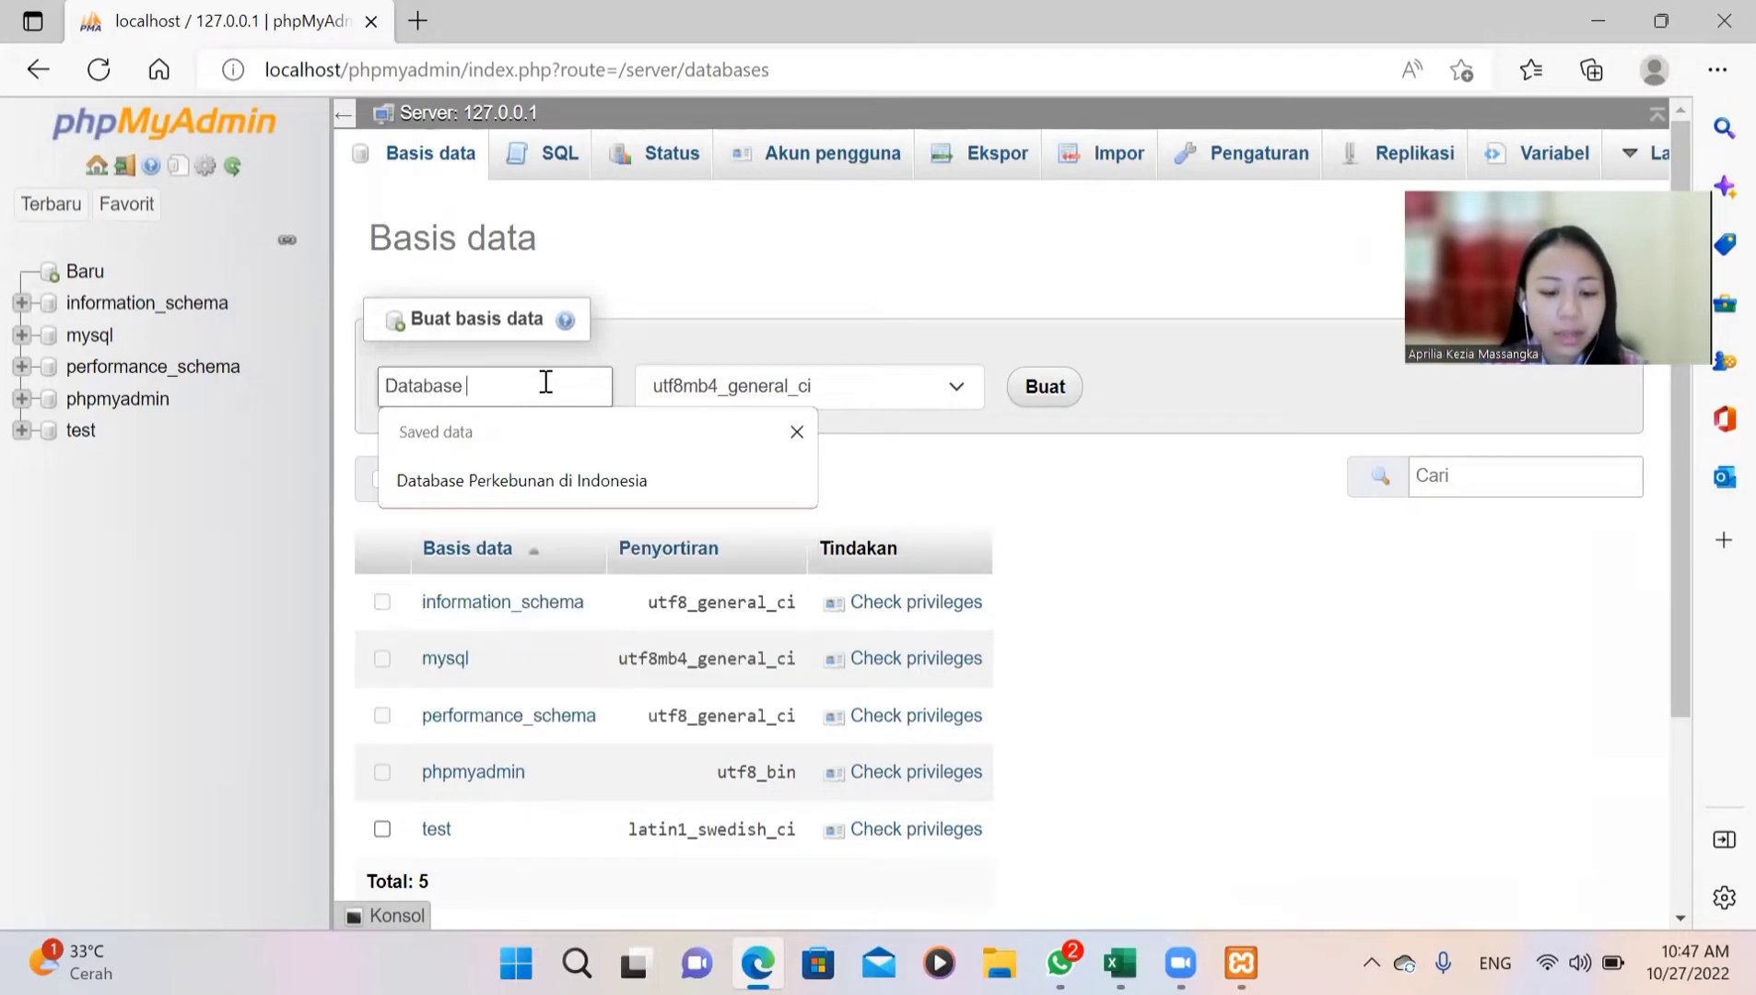
type("Perkebunan ")
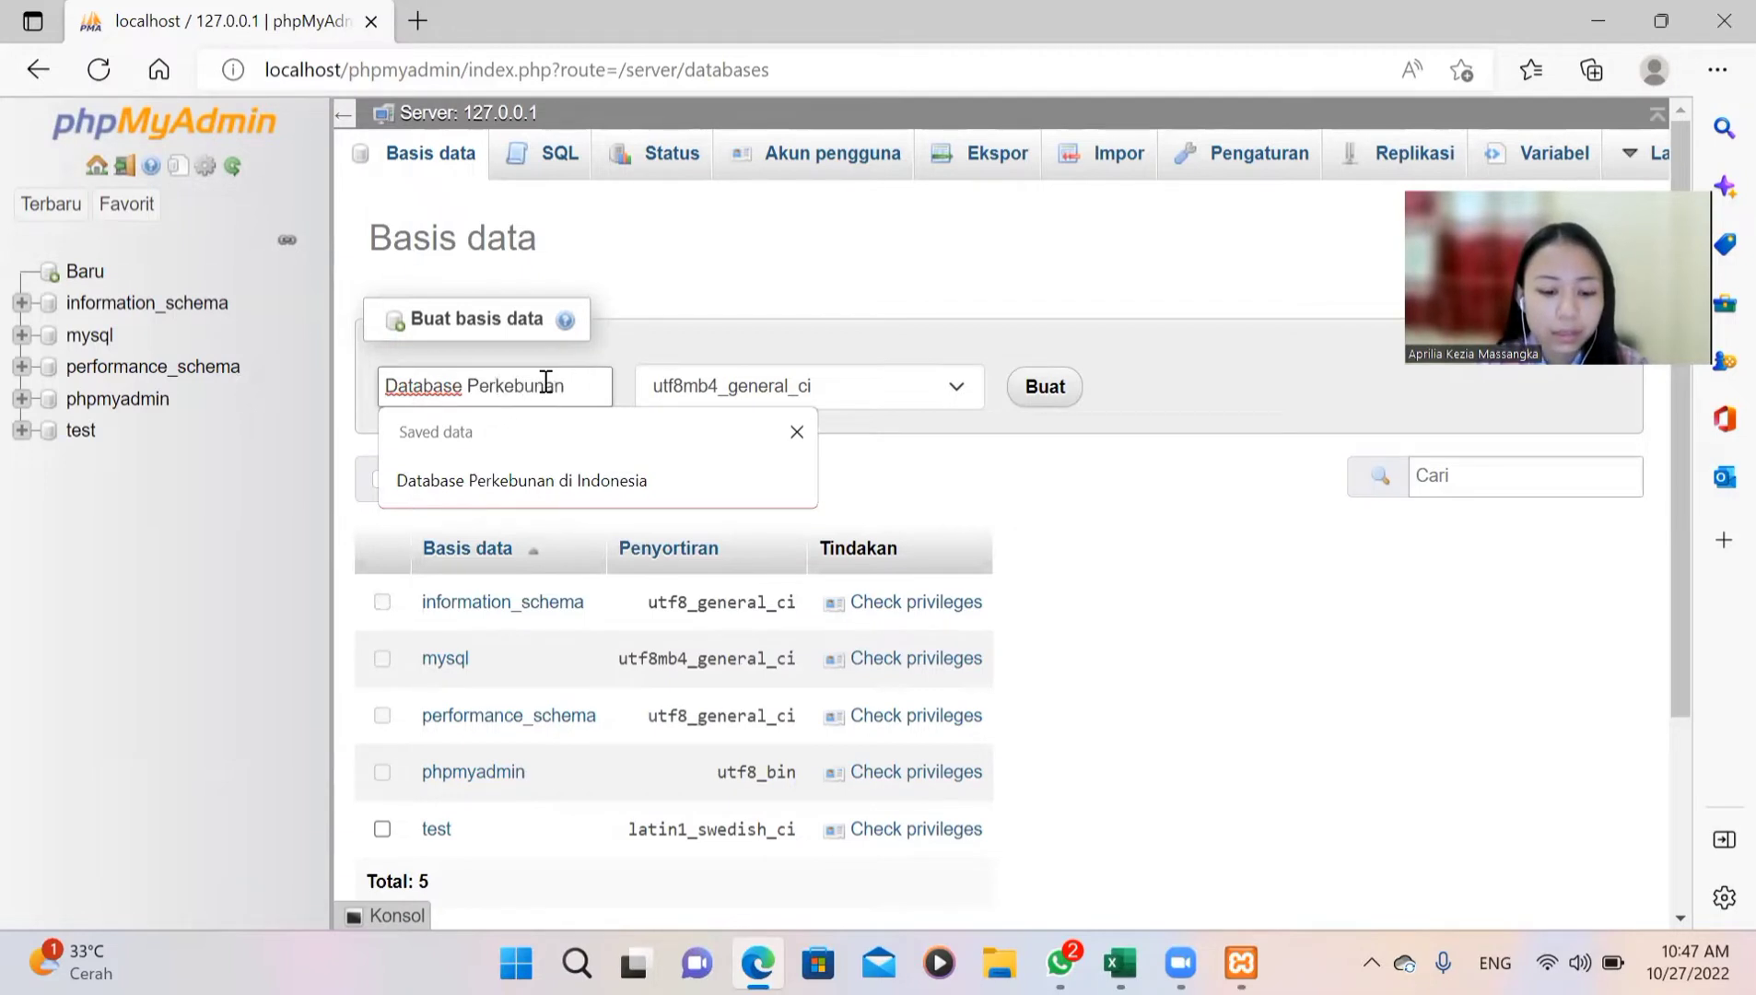
type("Indonesia")
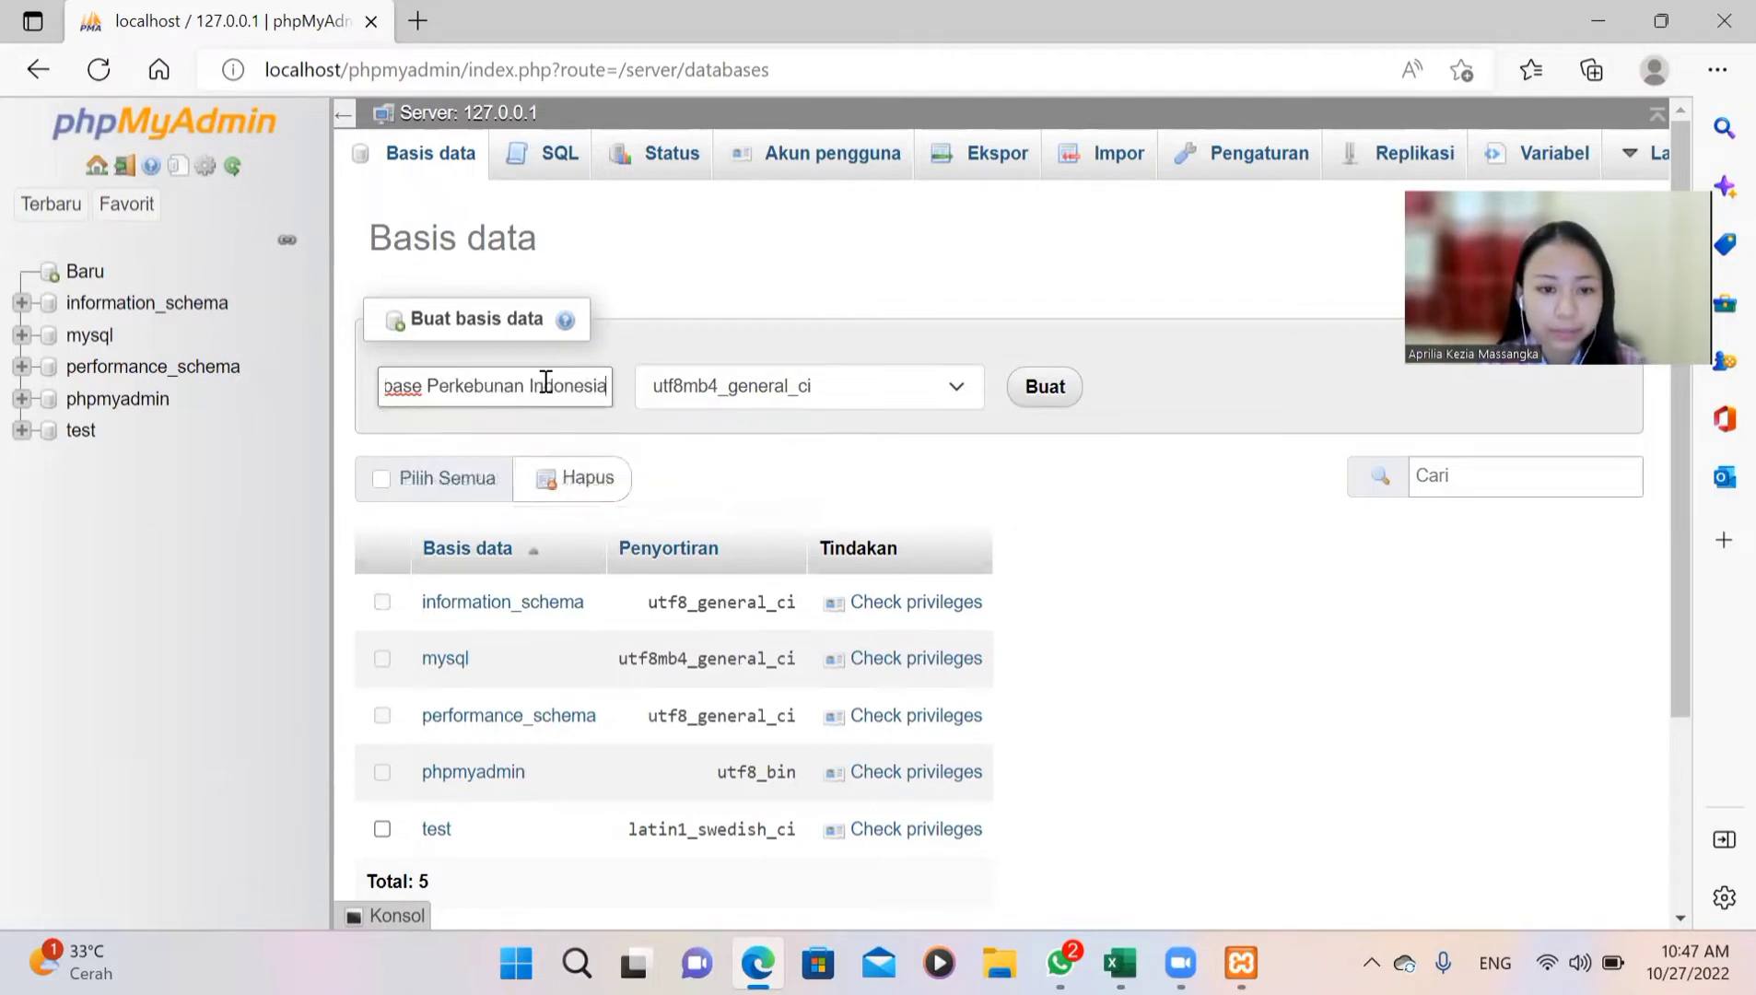
left_click(1036, 389)
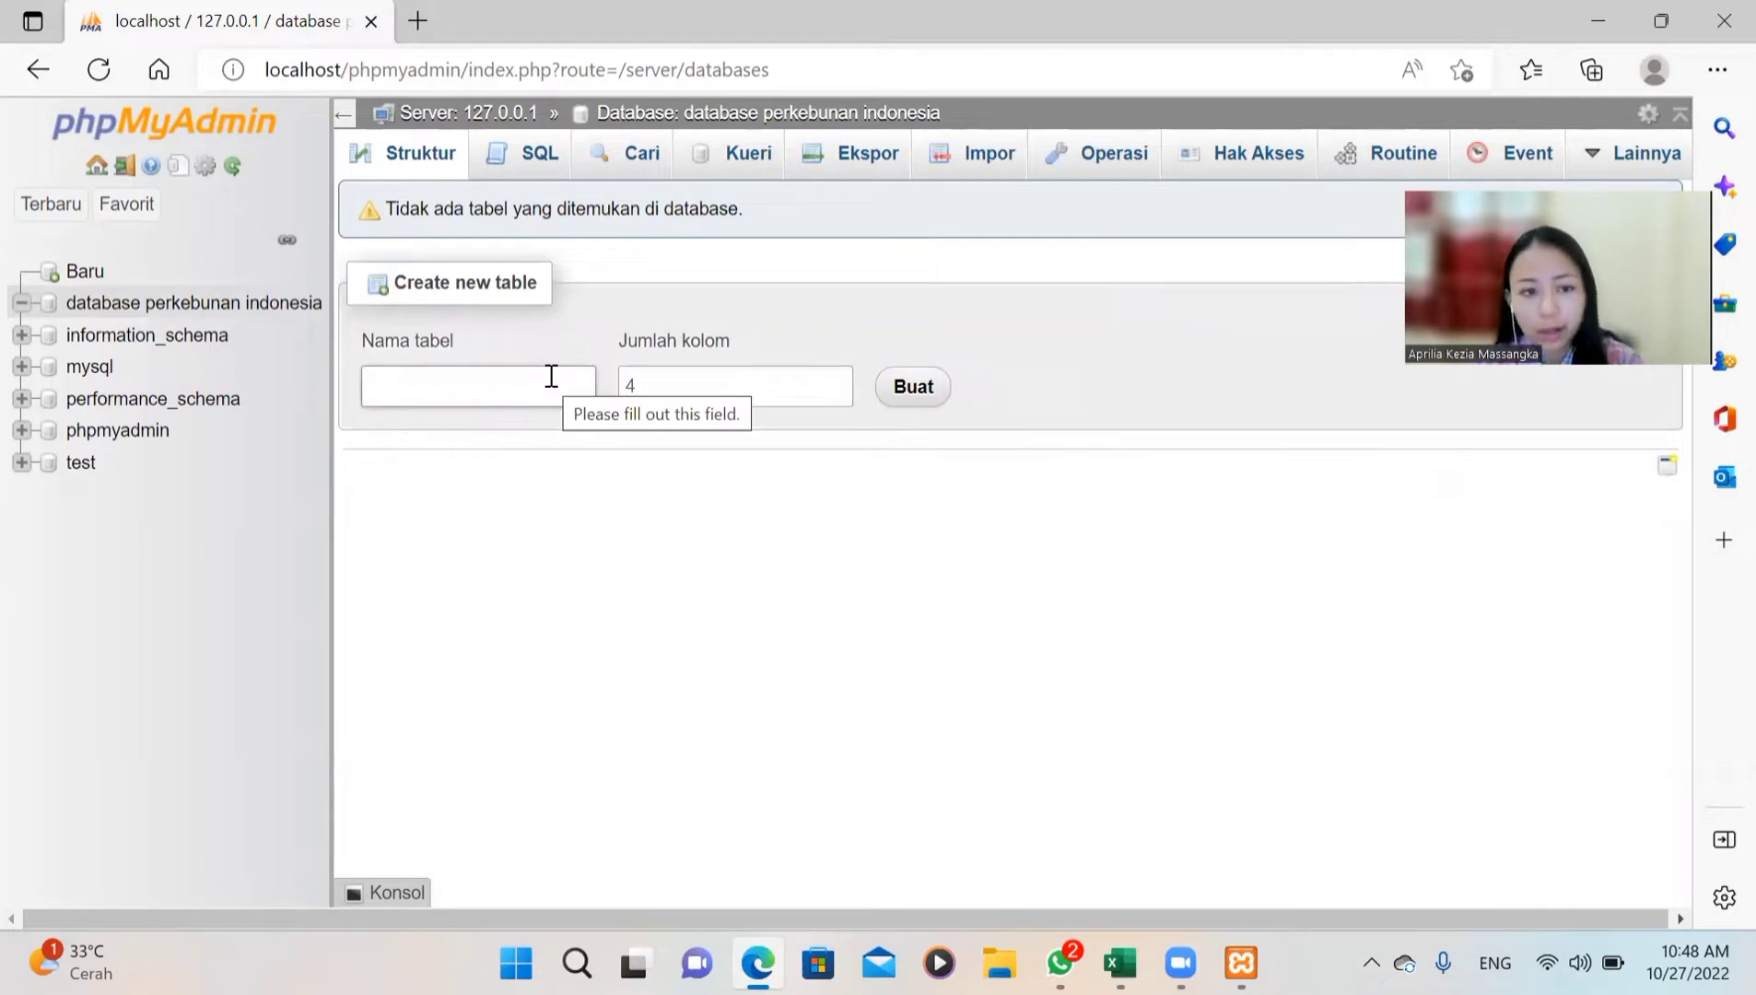
Step: Set up a new table named "Tabel Item" with 5 columns in the plantation database
left_click(524, 379)
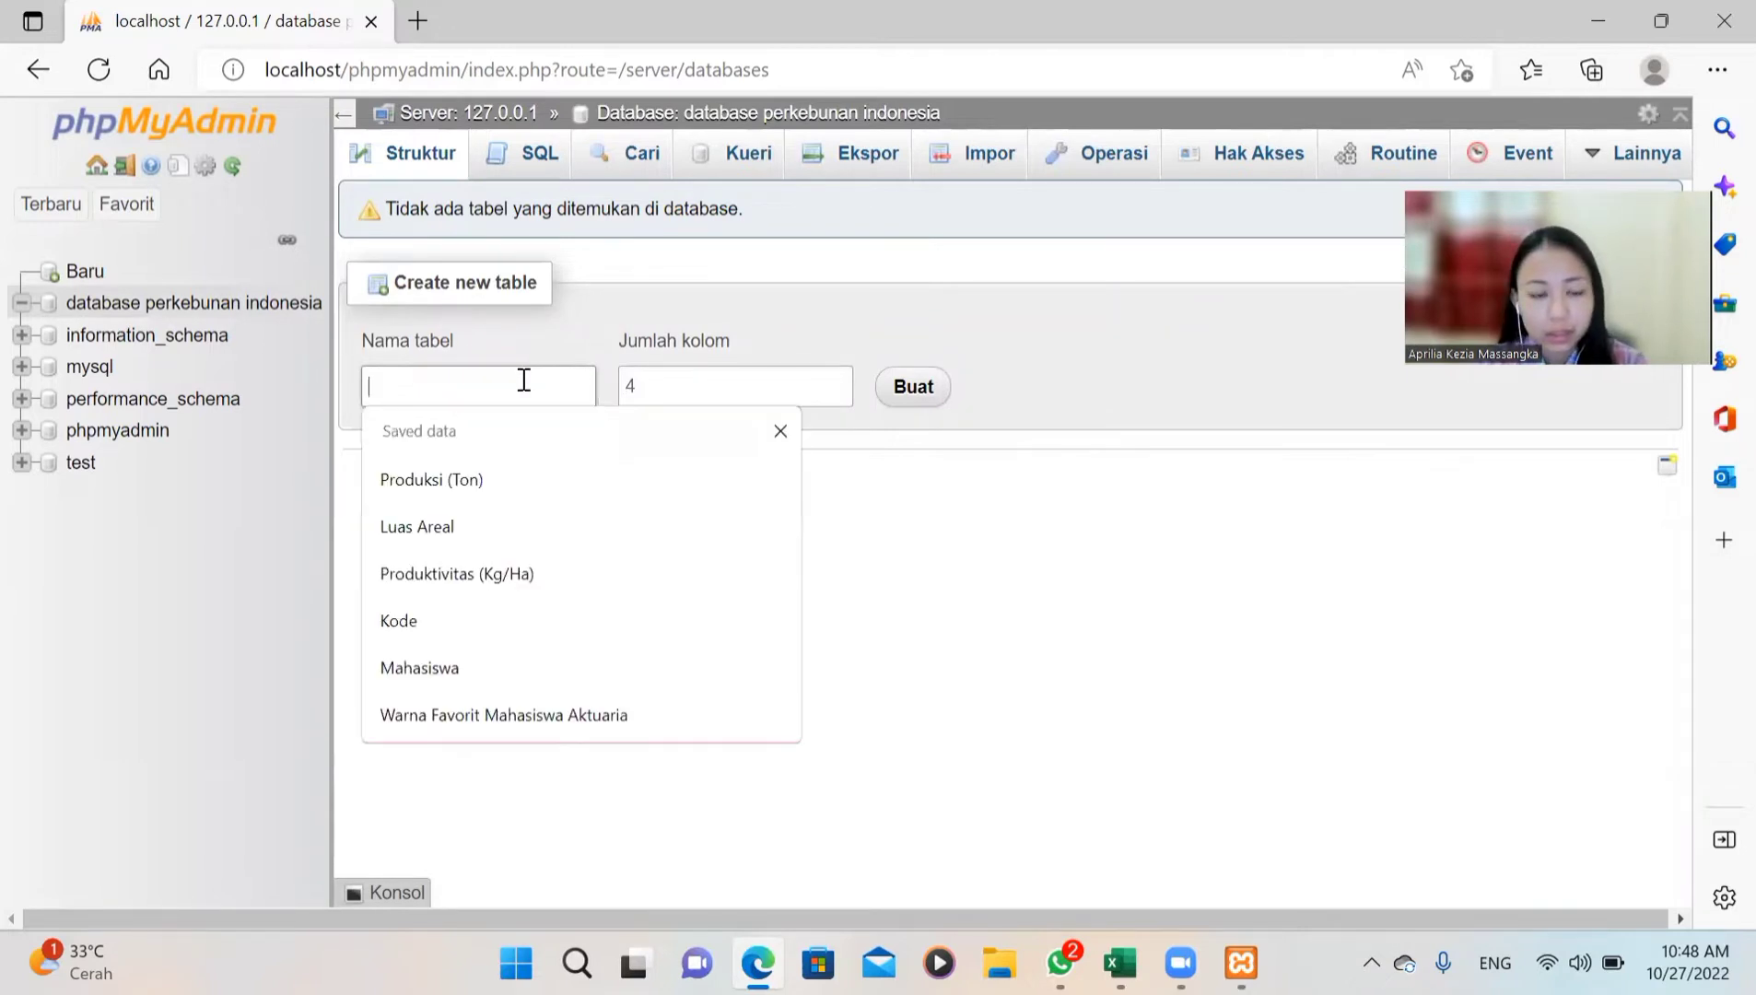
left_click(986, 505)
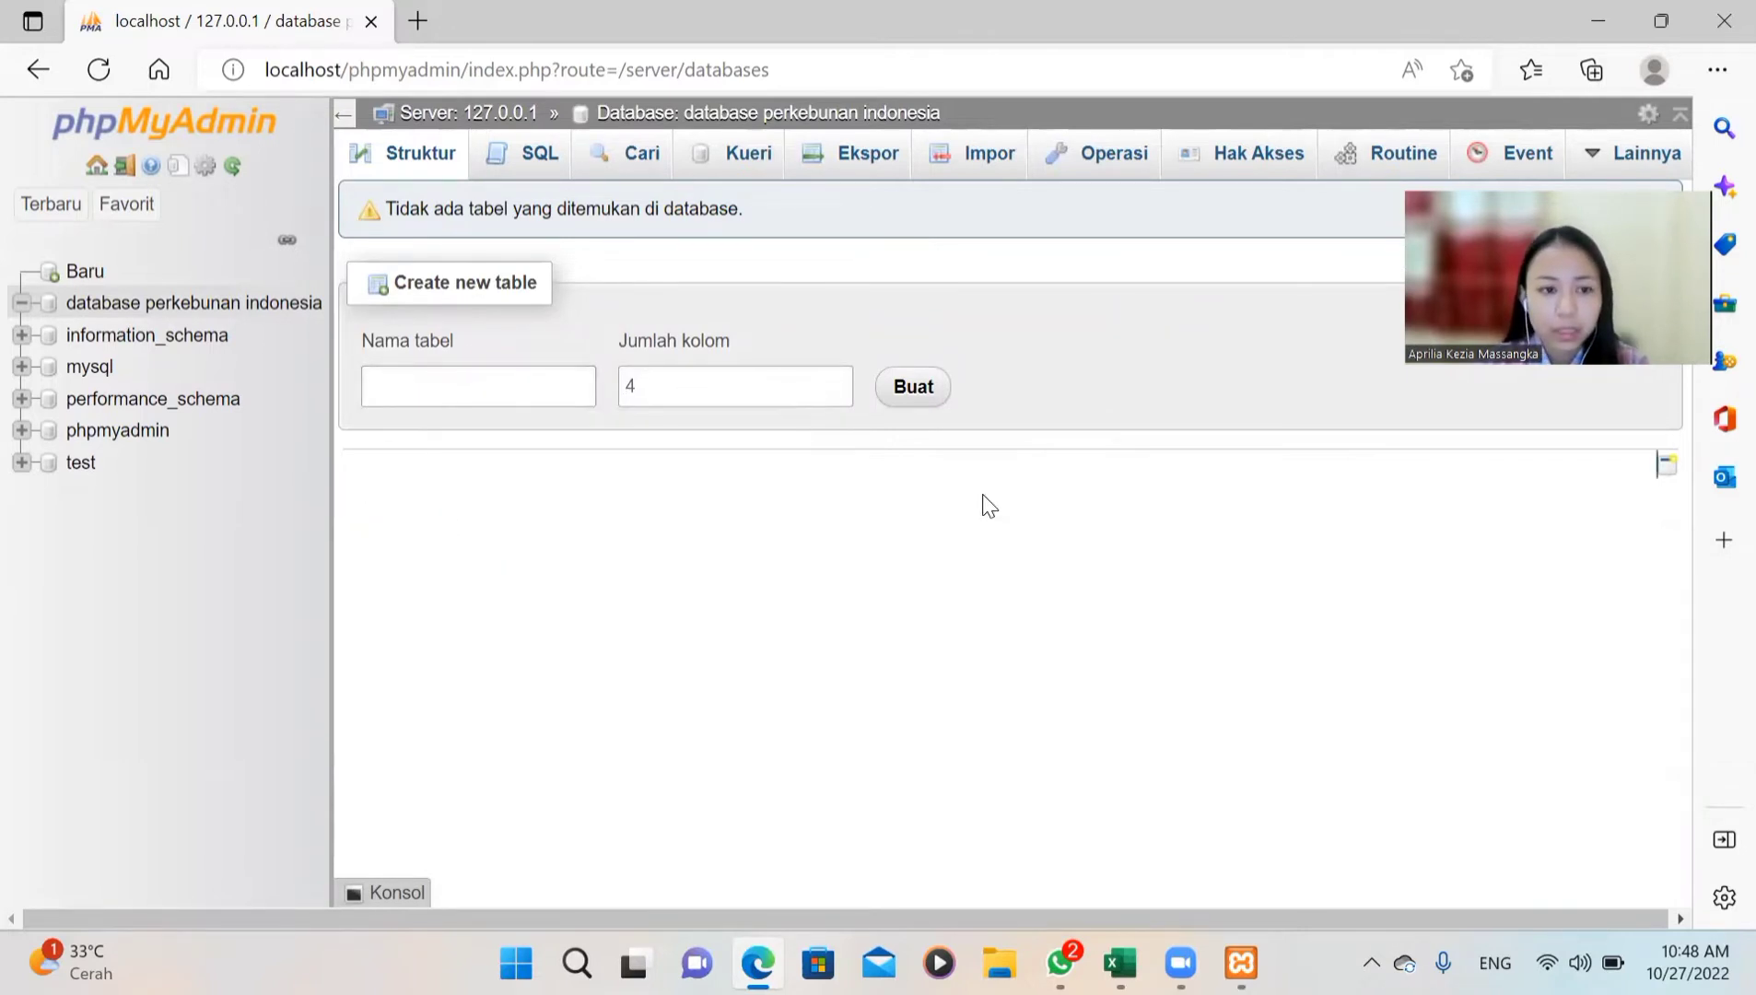
left_click(536, 393)
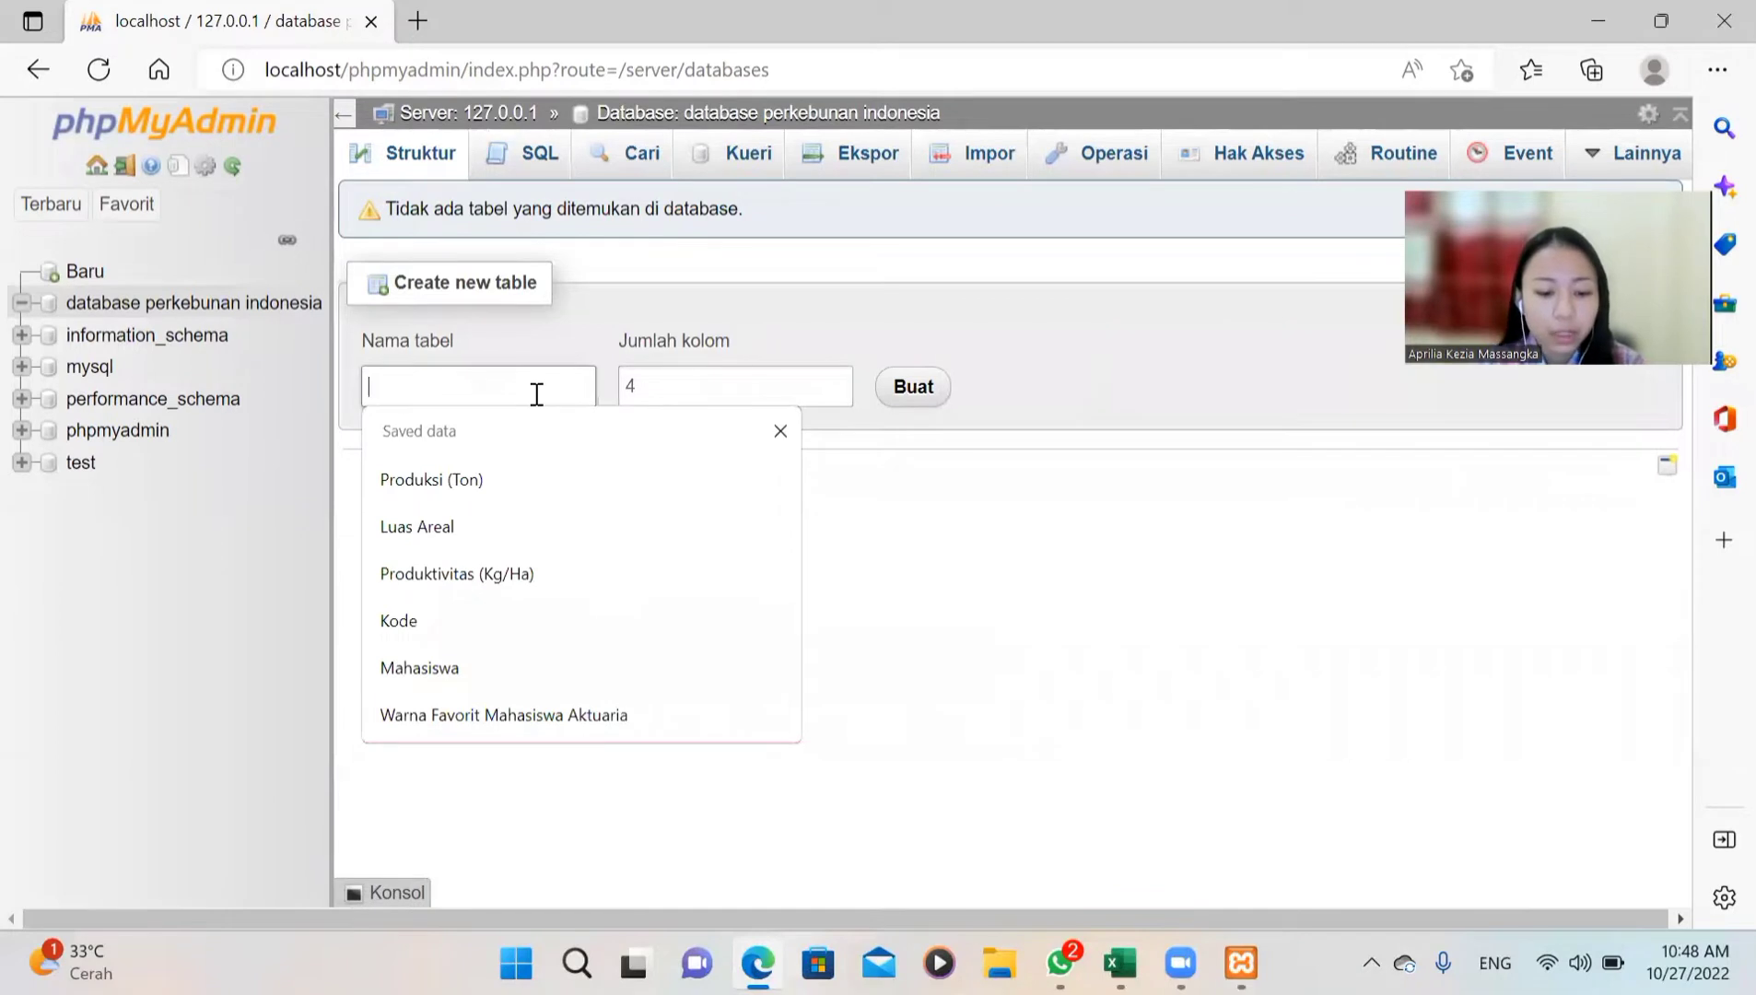
type("Tabel I")
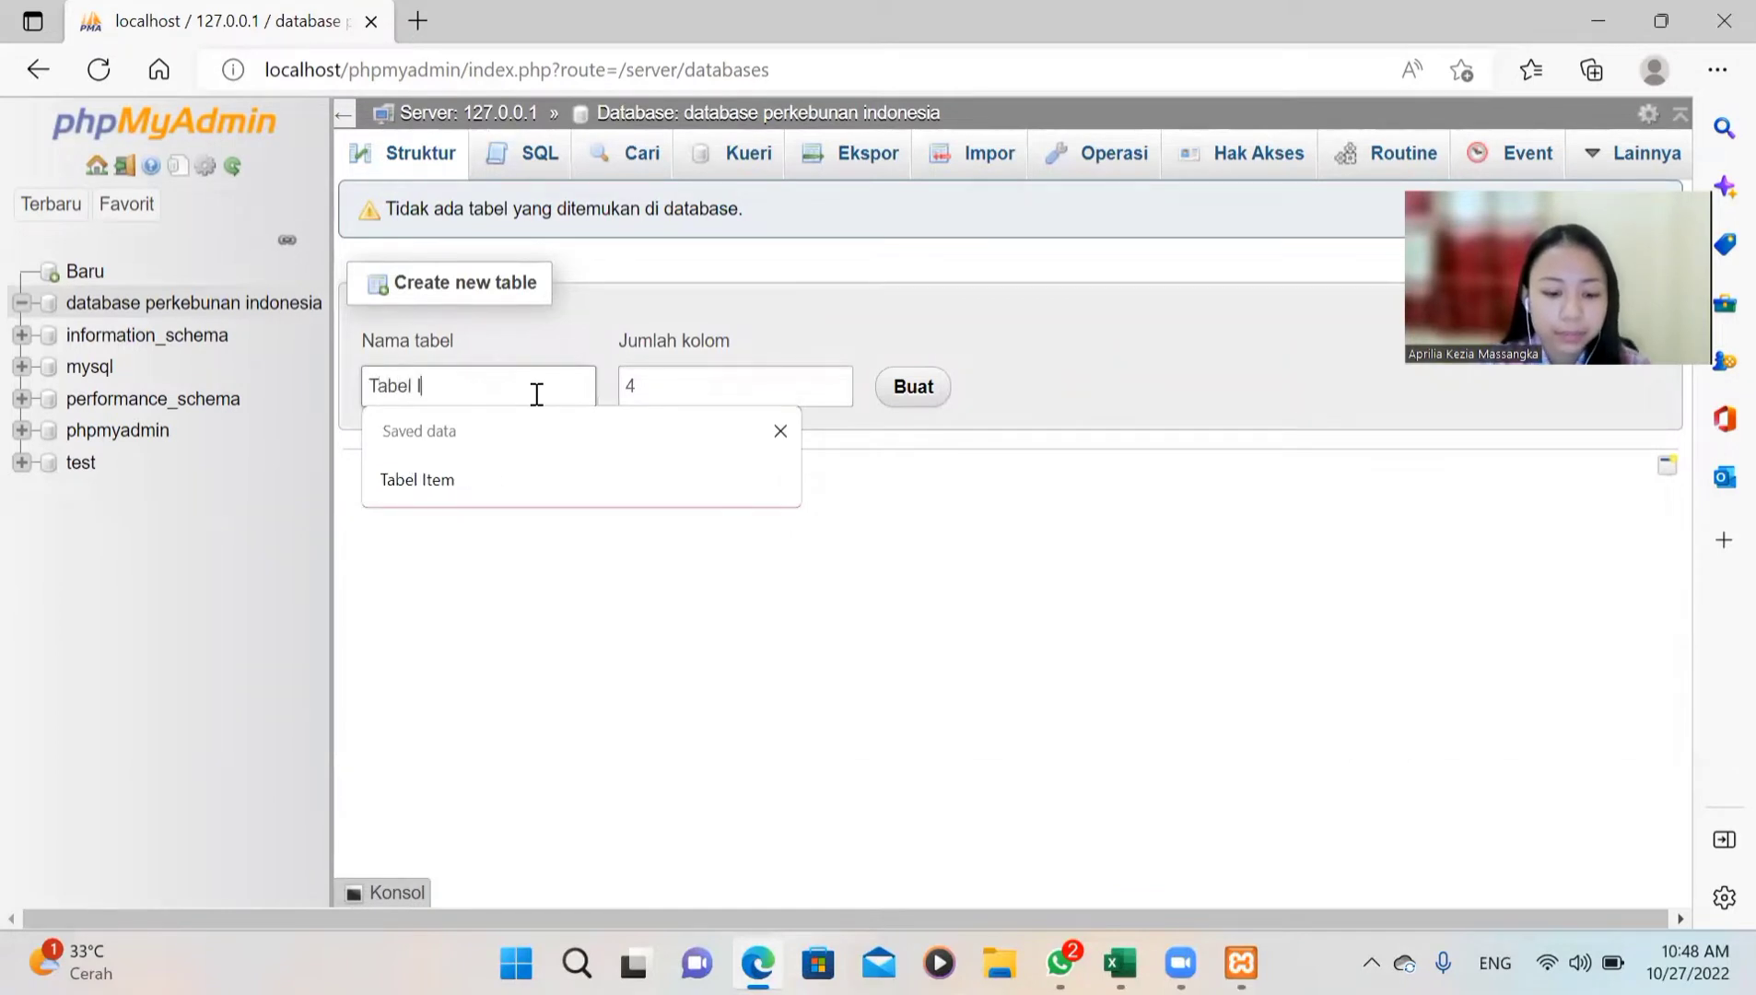
type("tem")
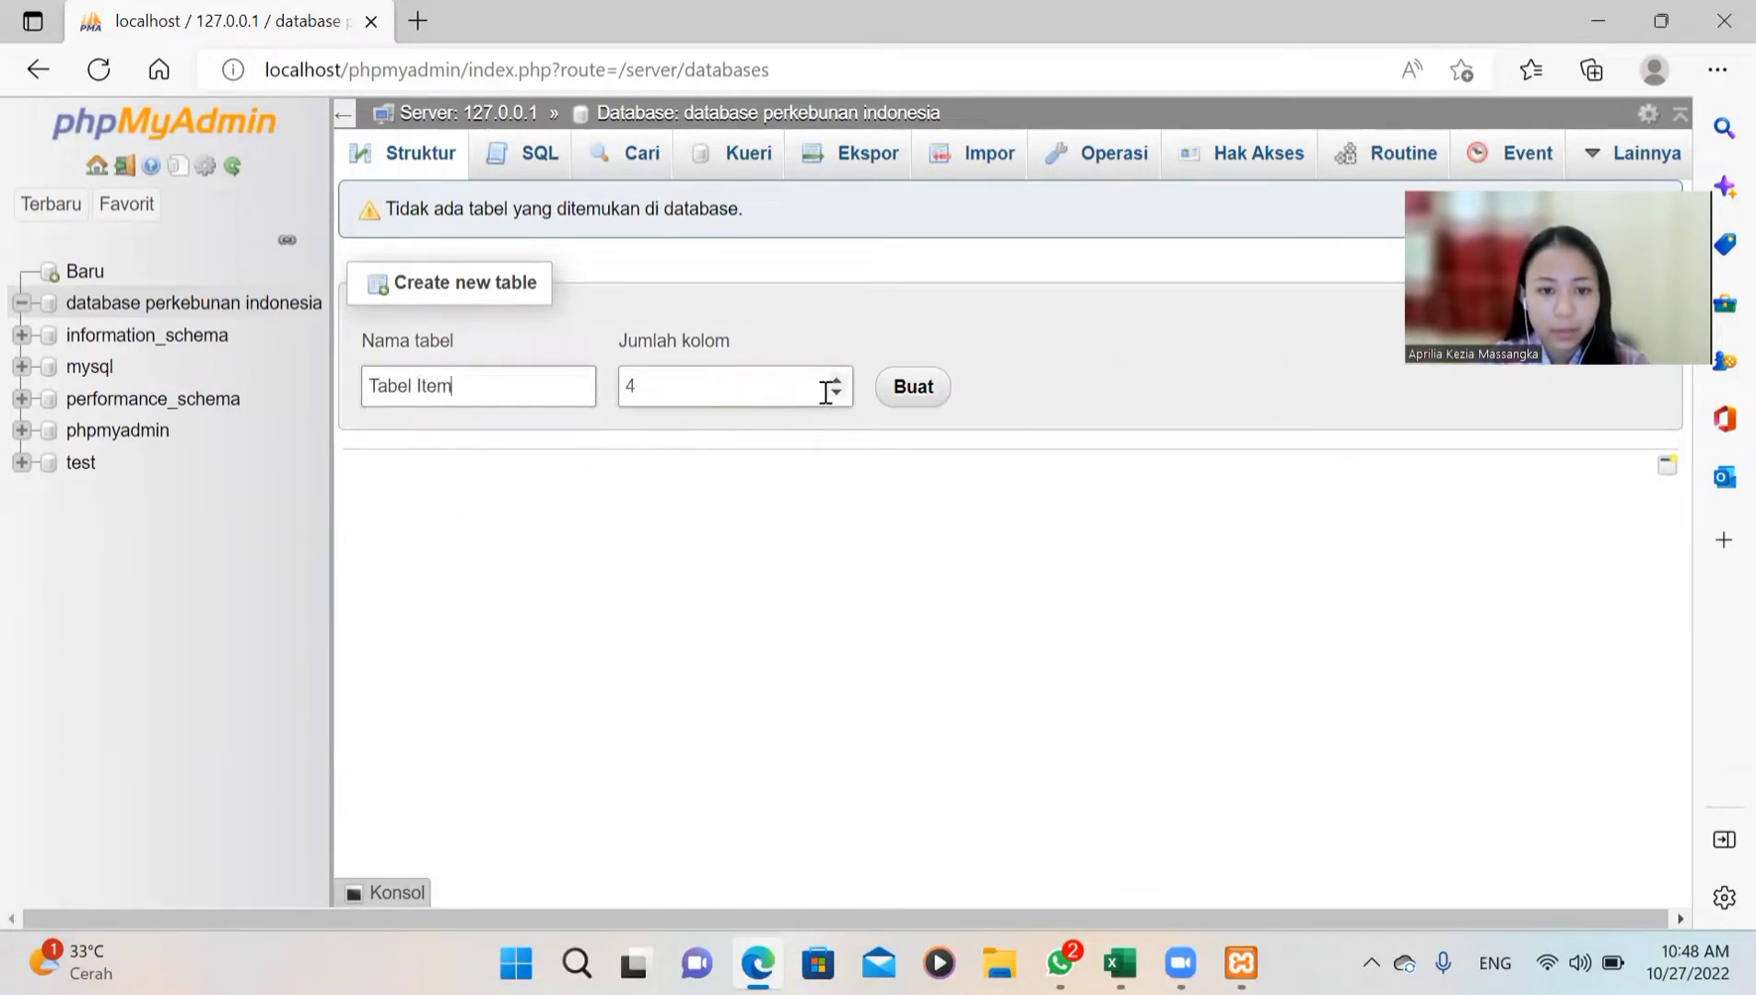
left_click(836, 379)
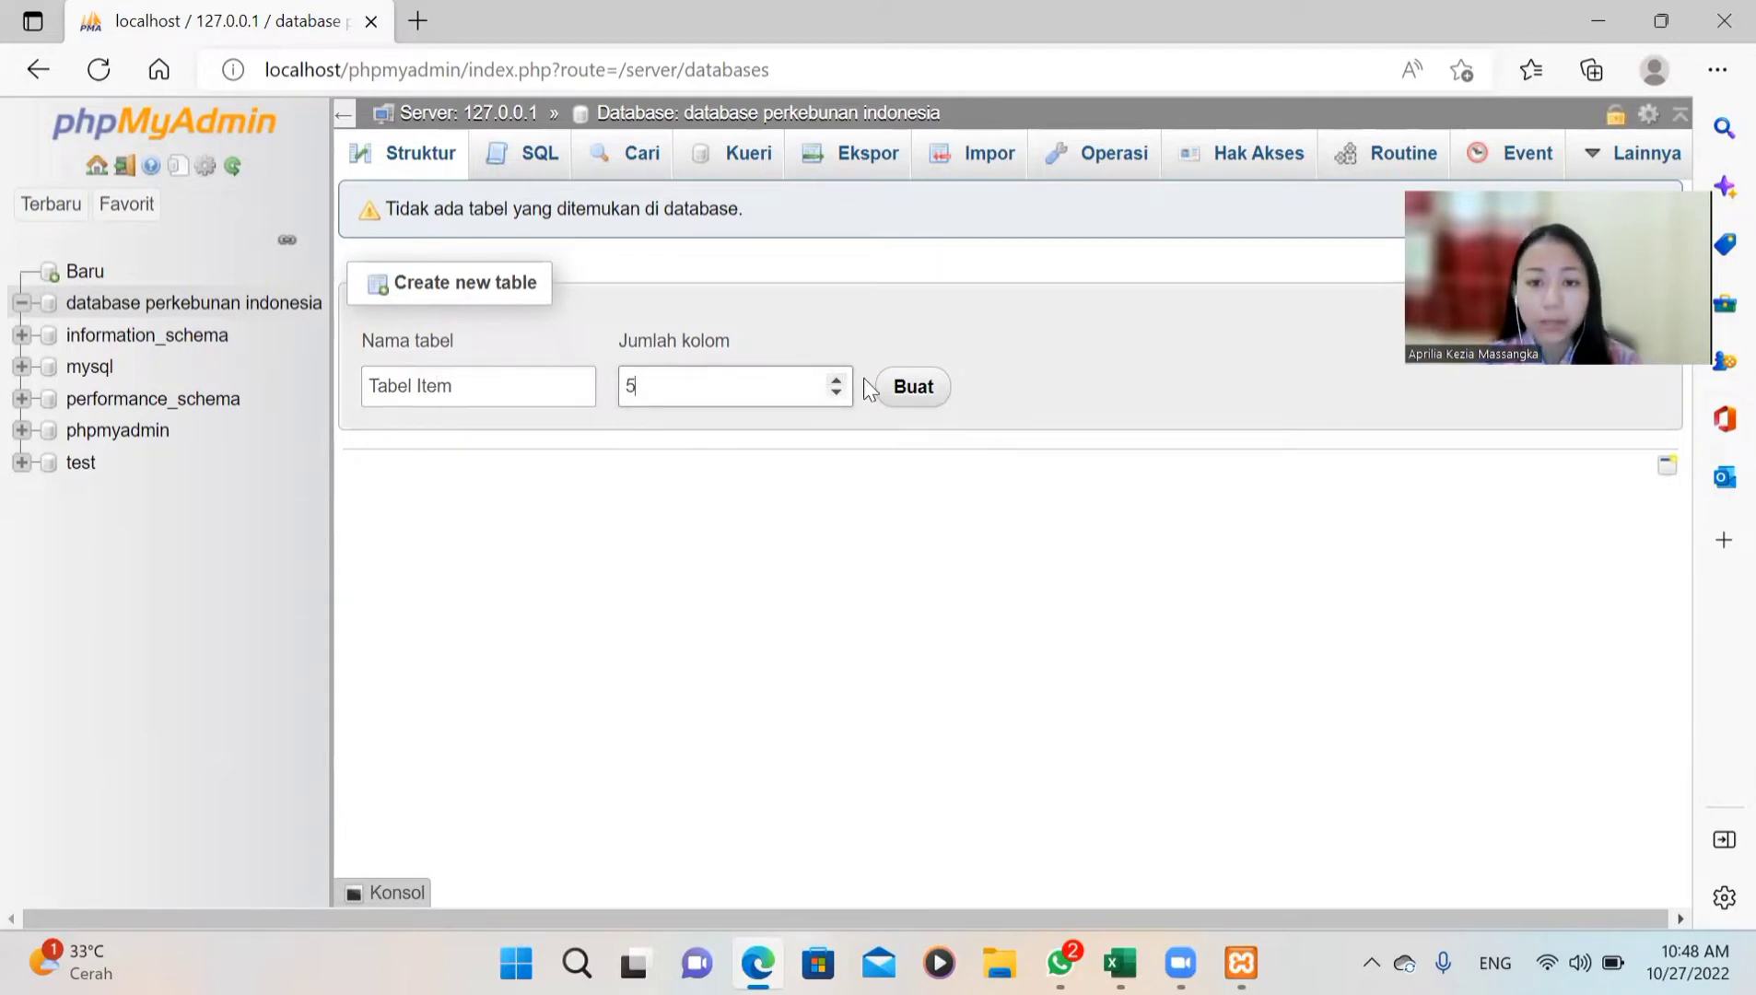
left_click(903, 387)
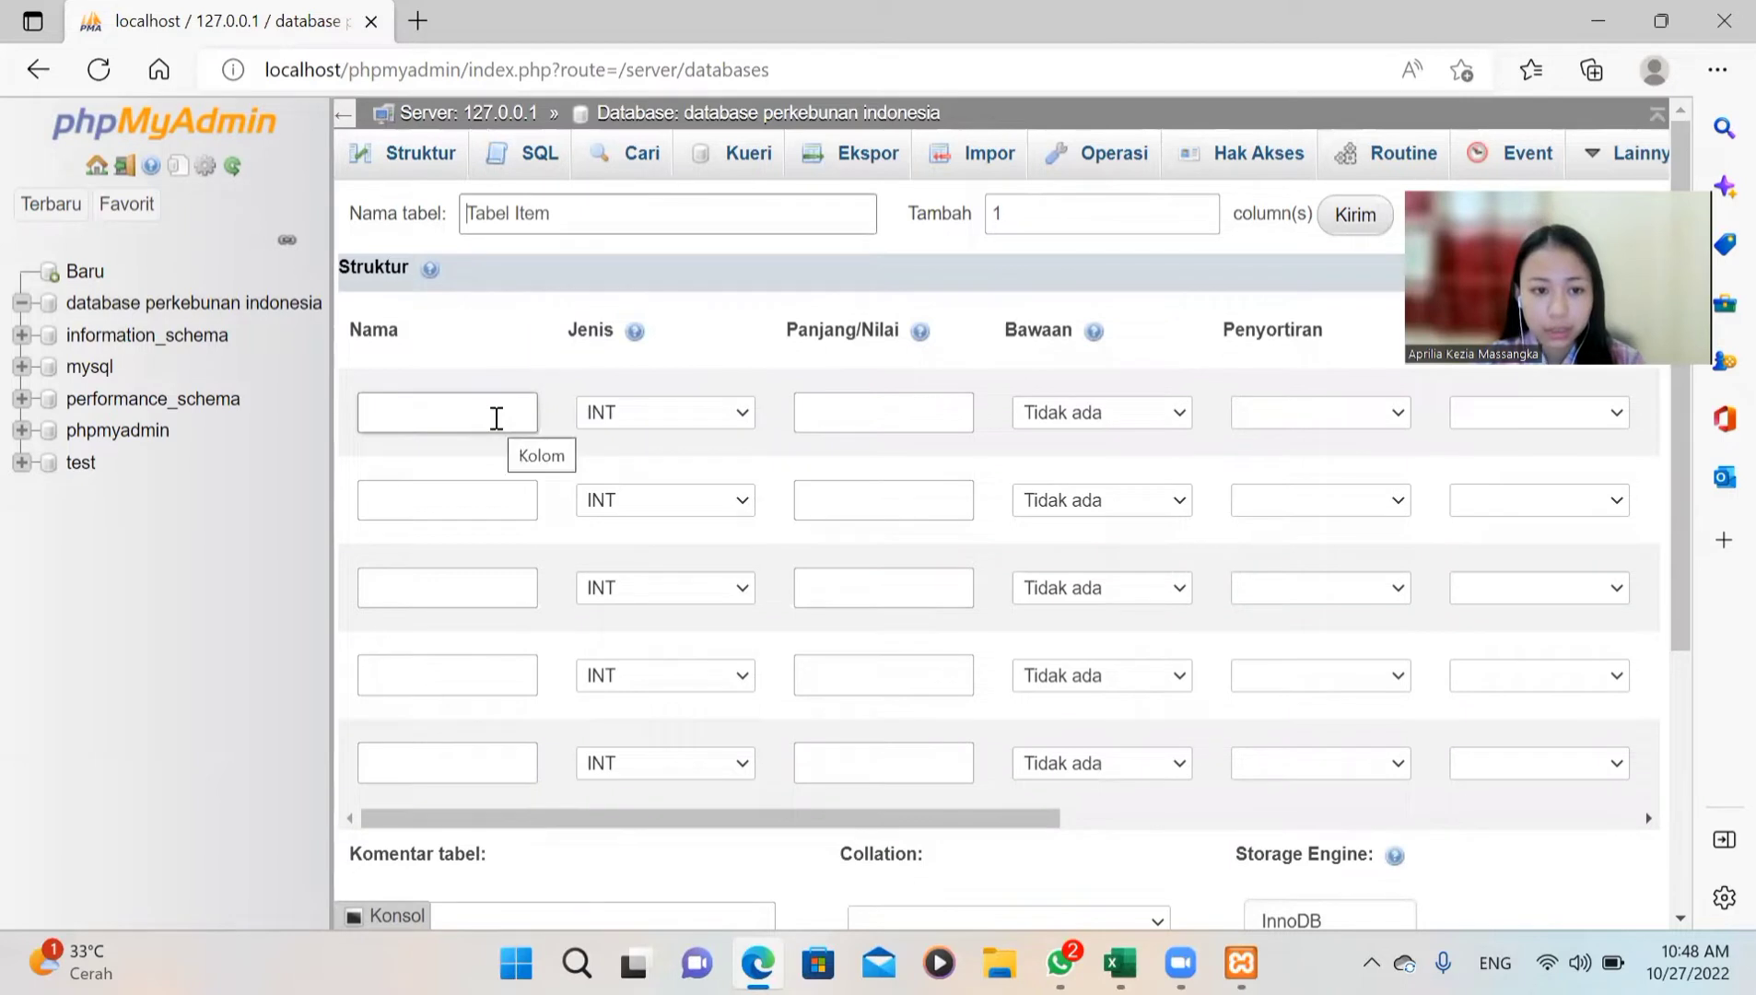
Step: Name the first three columns of the new table "Nama Item", "Kode Item" and "Kode Areal"
left_click(495, 417)
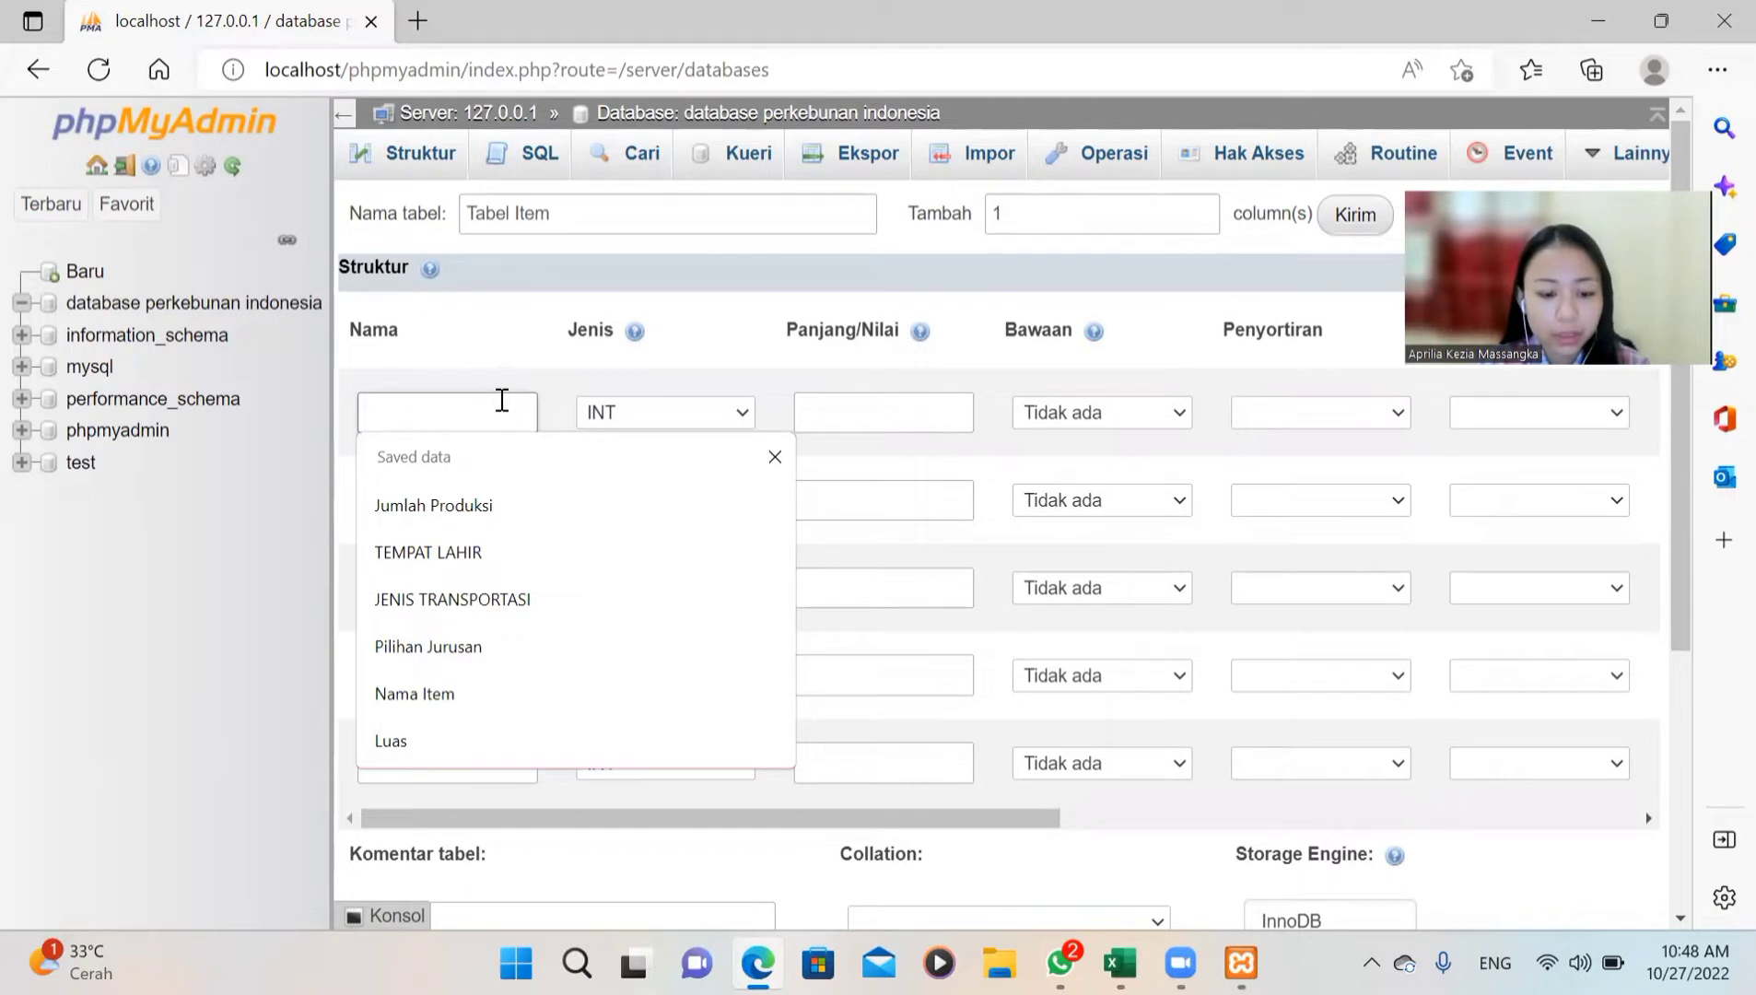
type("Nama I")
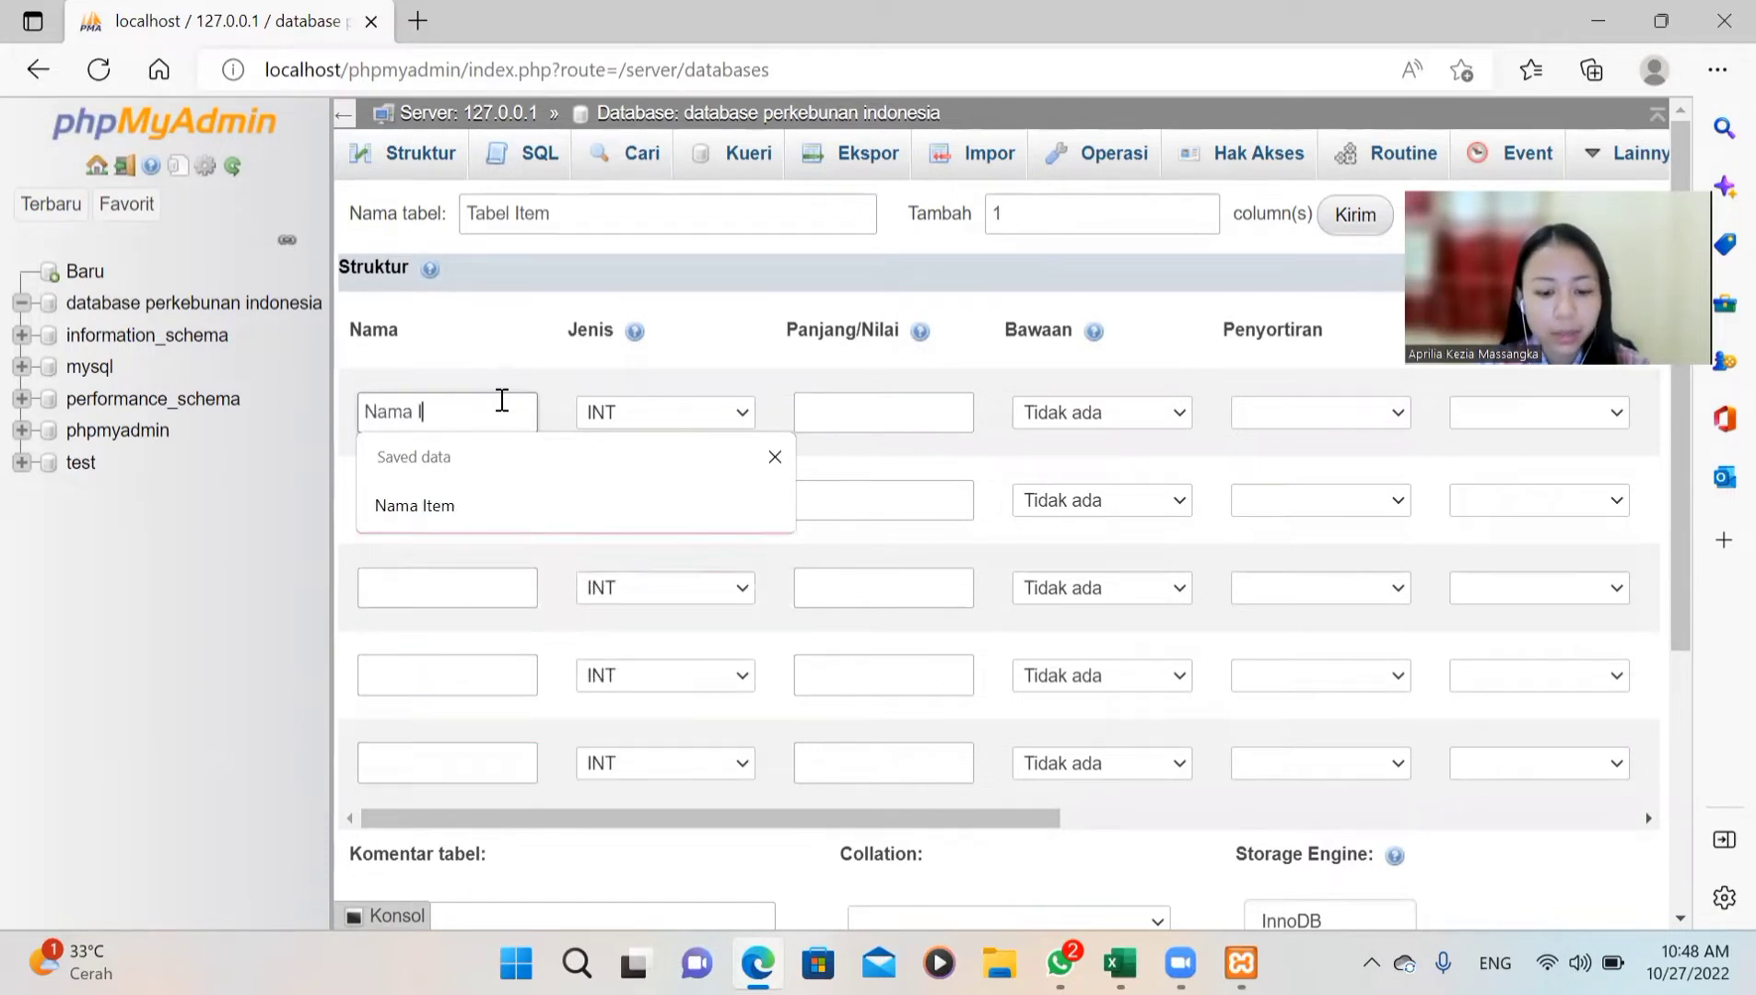
type("tem")
left_click(502, 499)
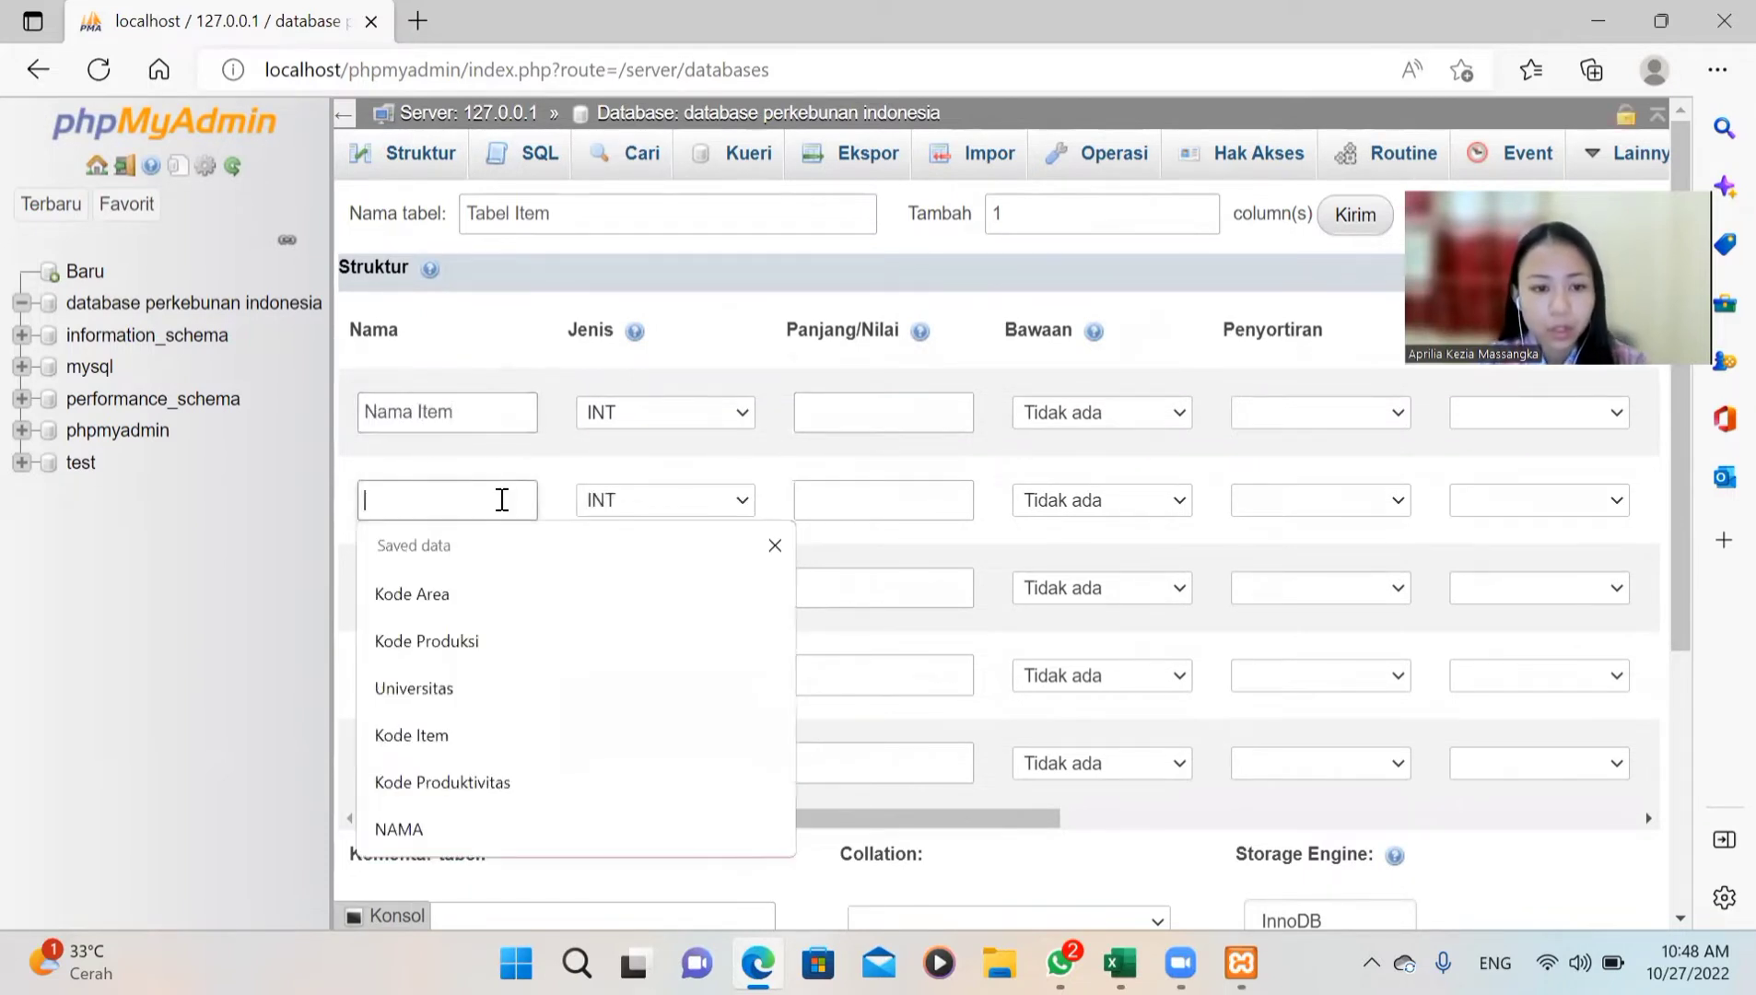
type("Kode I")
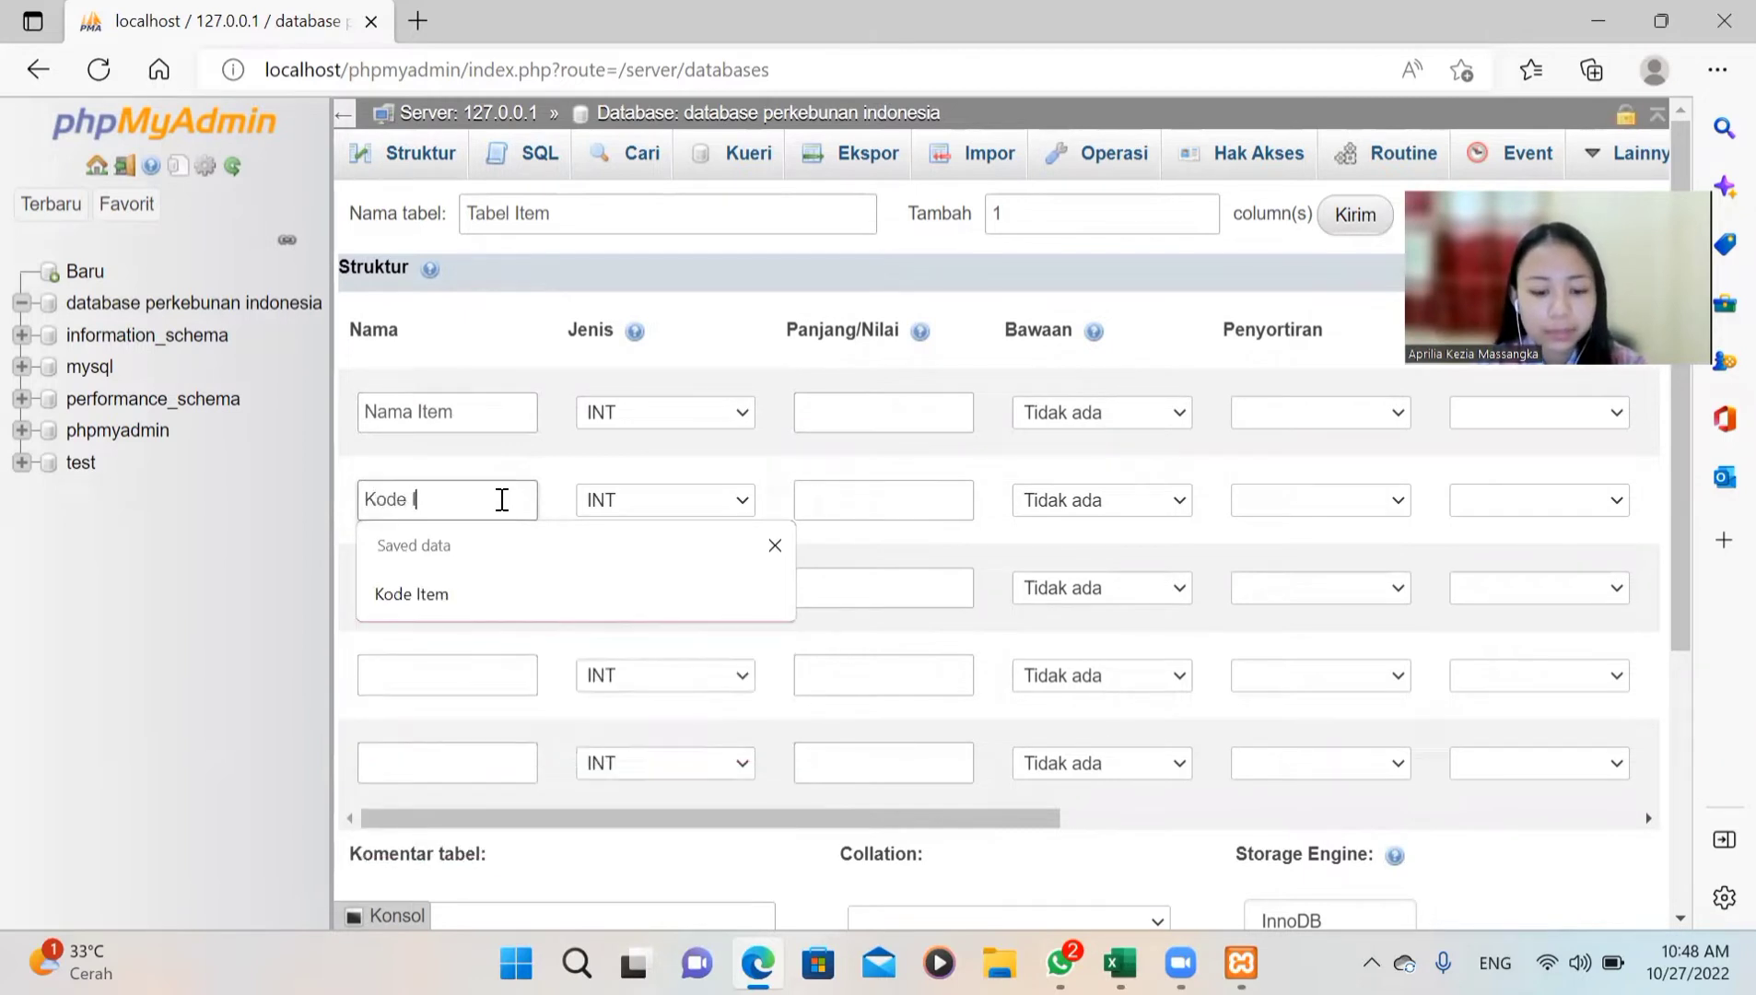
type("tem")
left_click(509, 581)
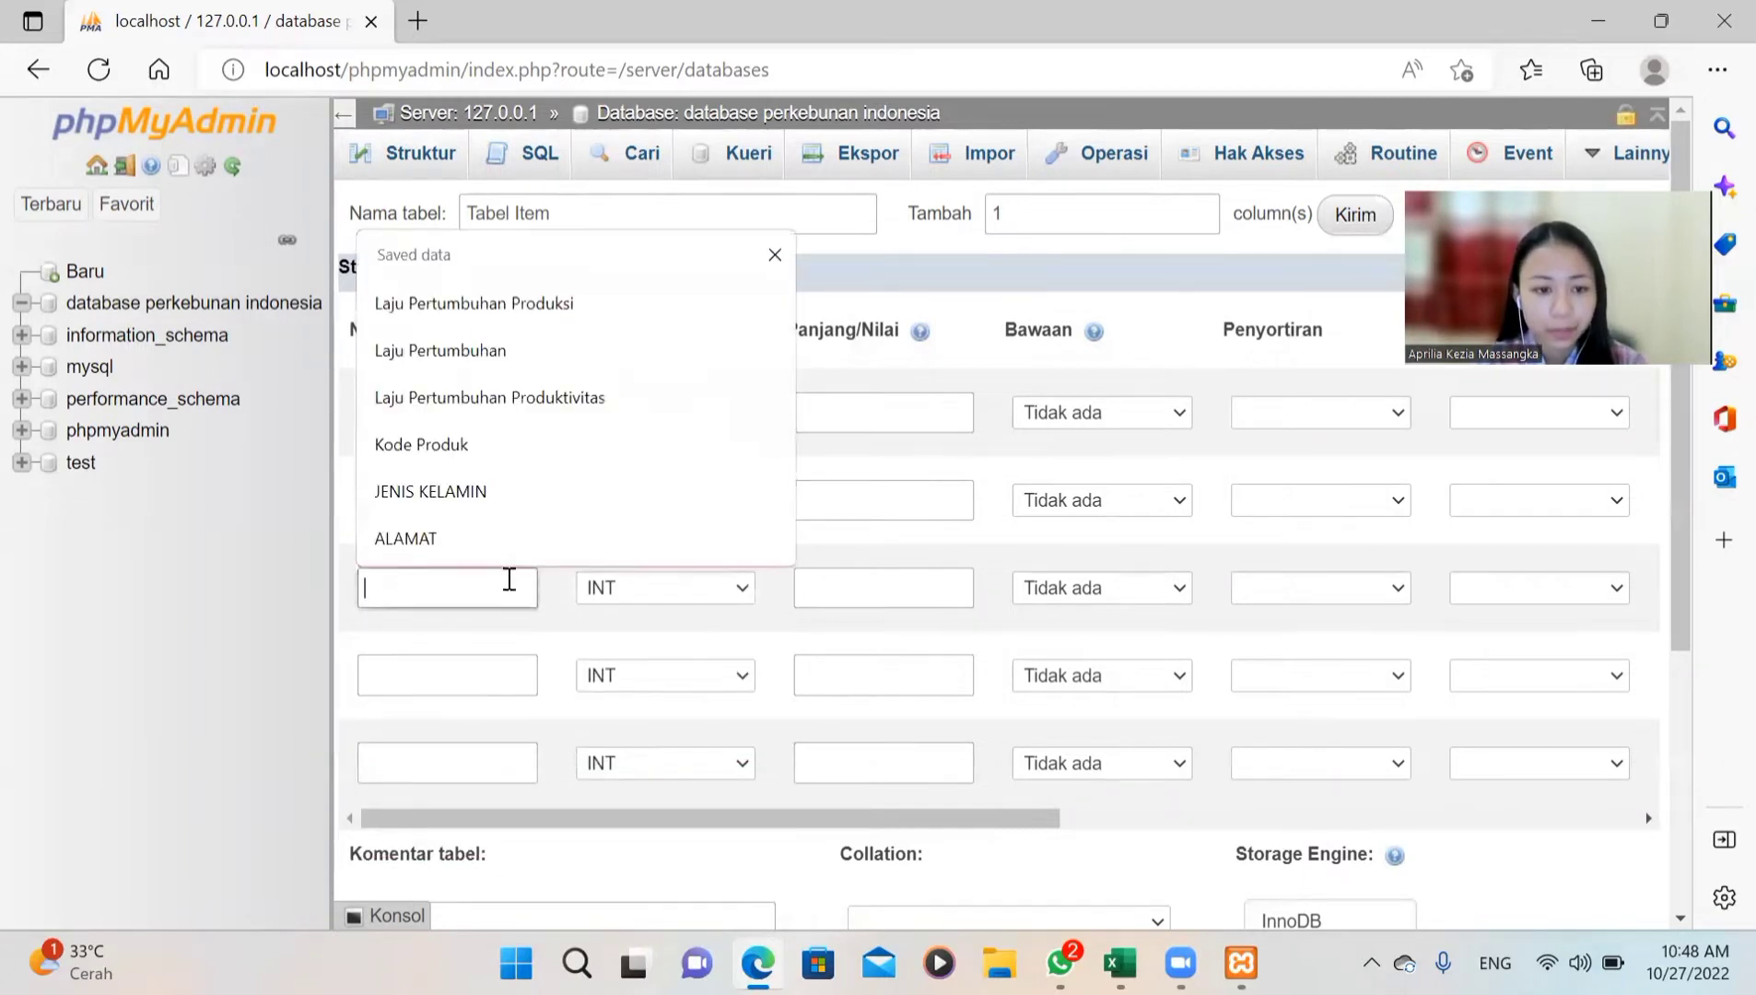
type("Kode ")
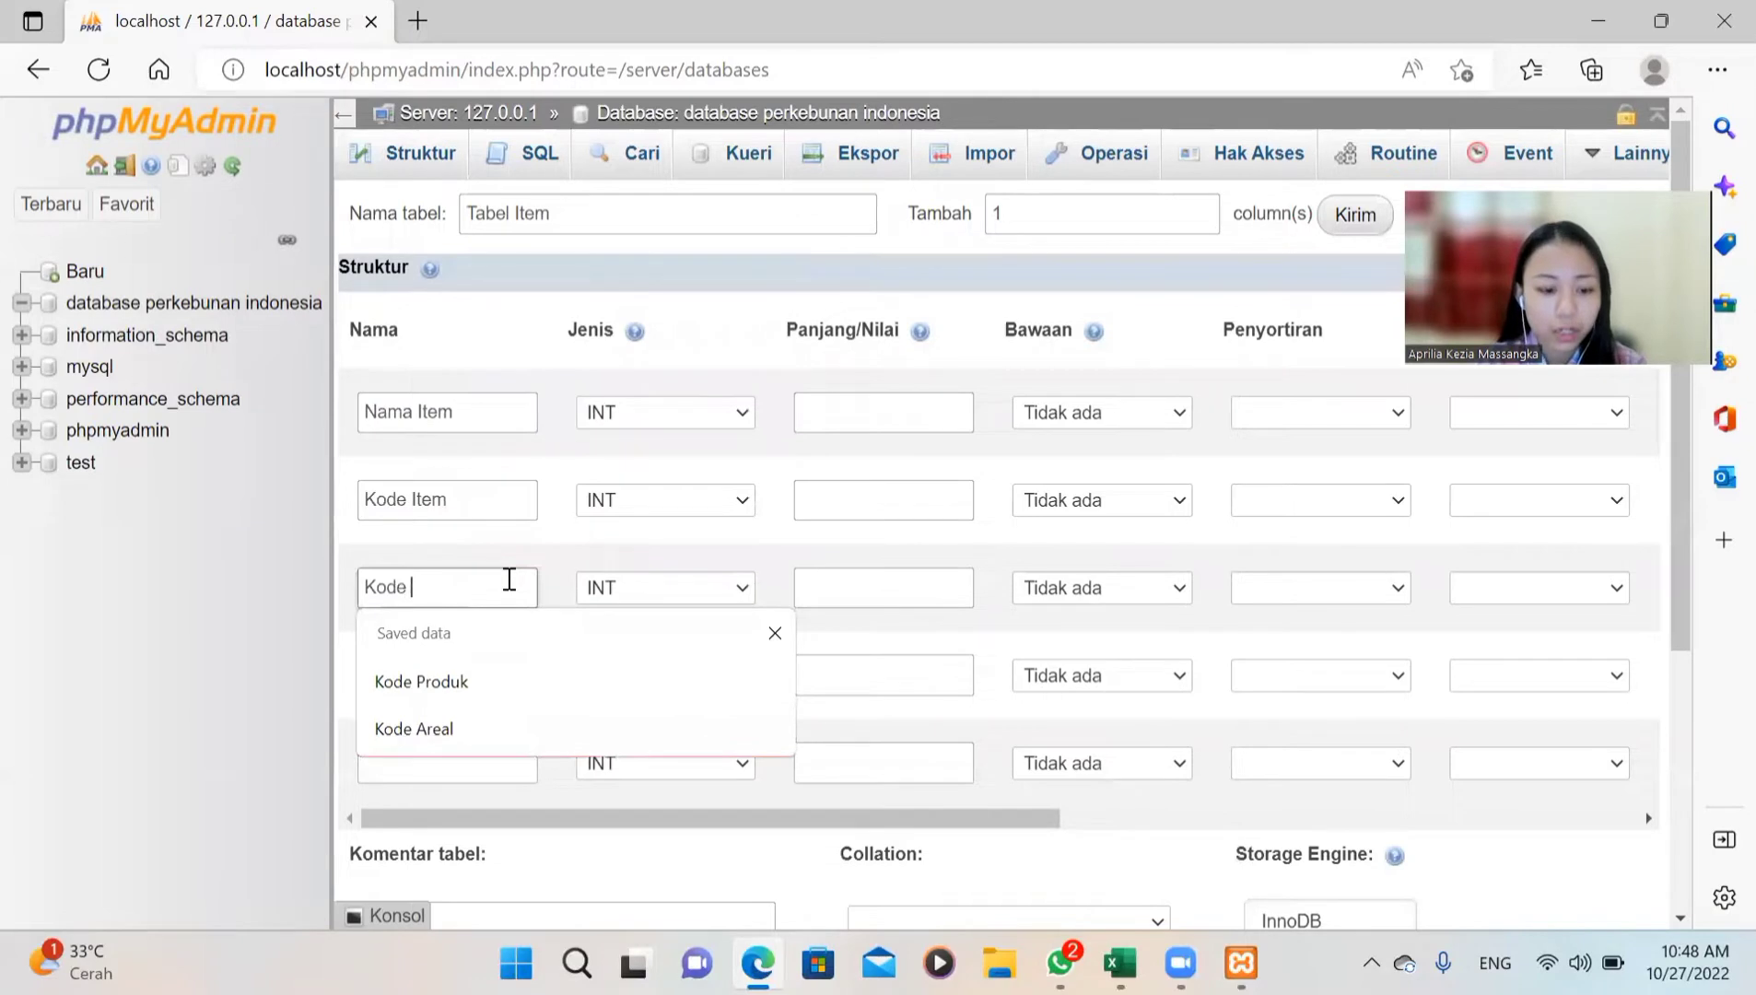
type("Areal")
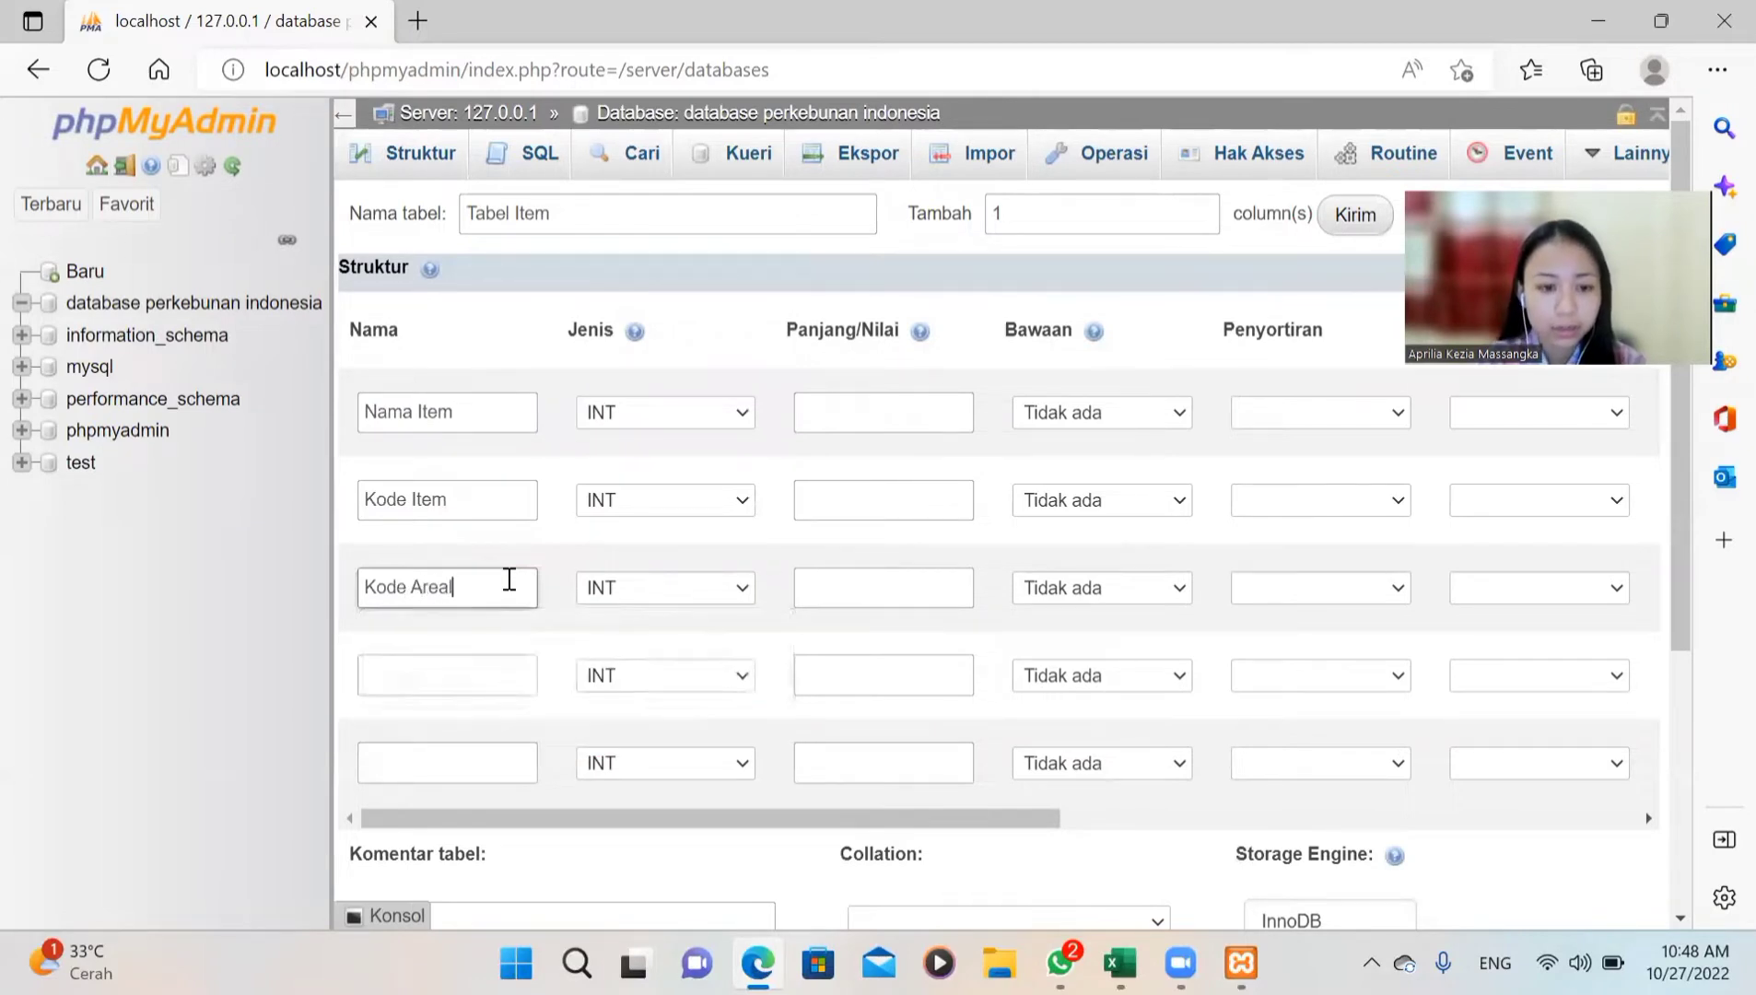
Step: Name the fourth and fifth columns of the table "Kode Produksi" and "Kode Produktivitas"
left_click(499, 660)
type("K")
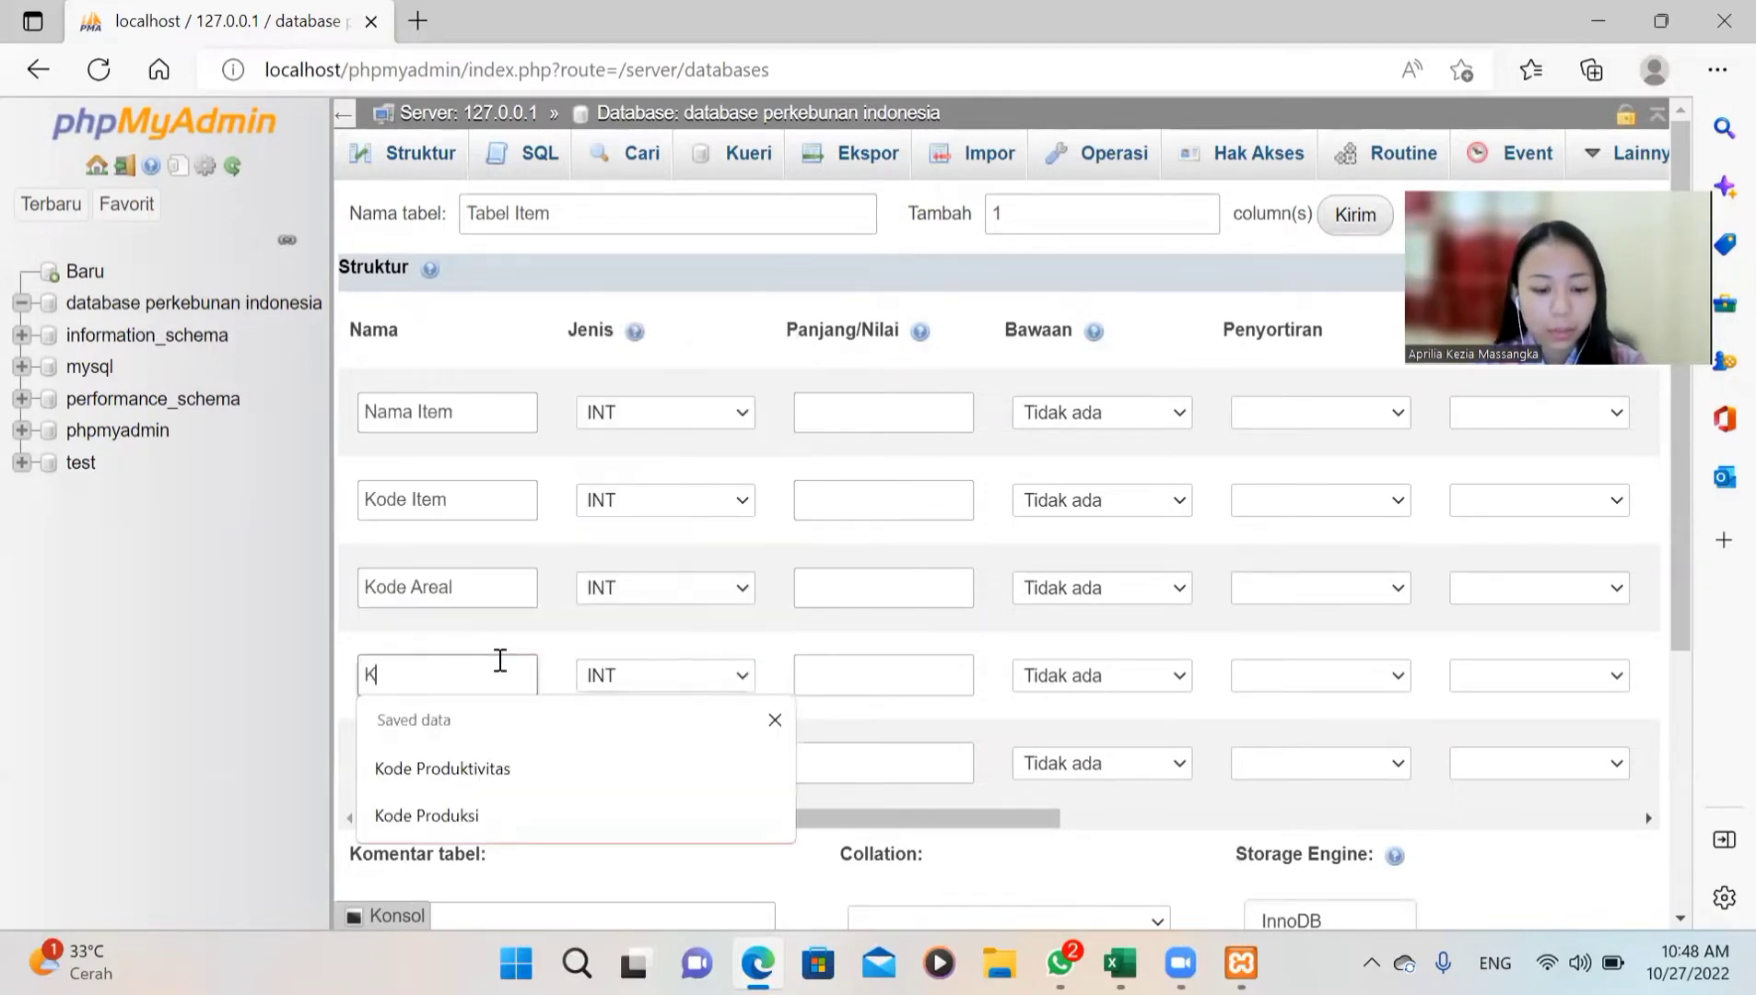
type("ode Pr")
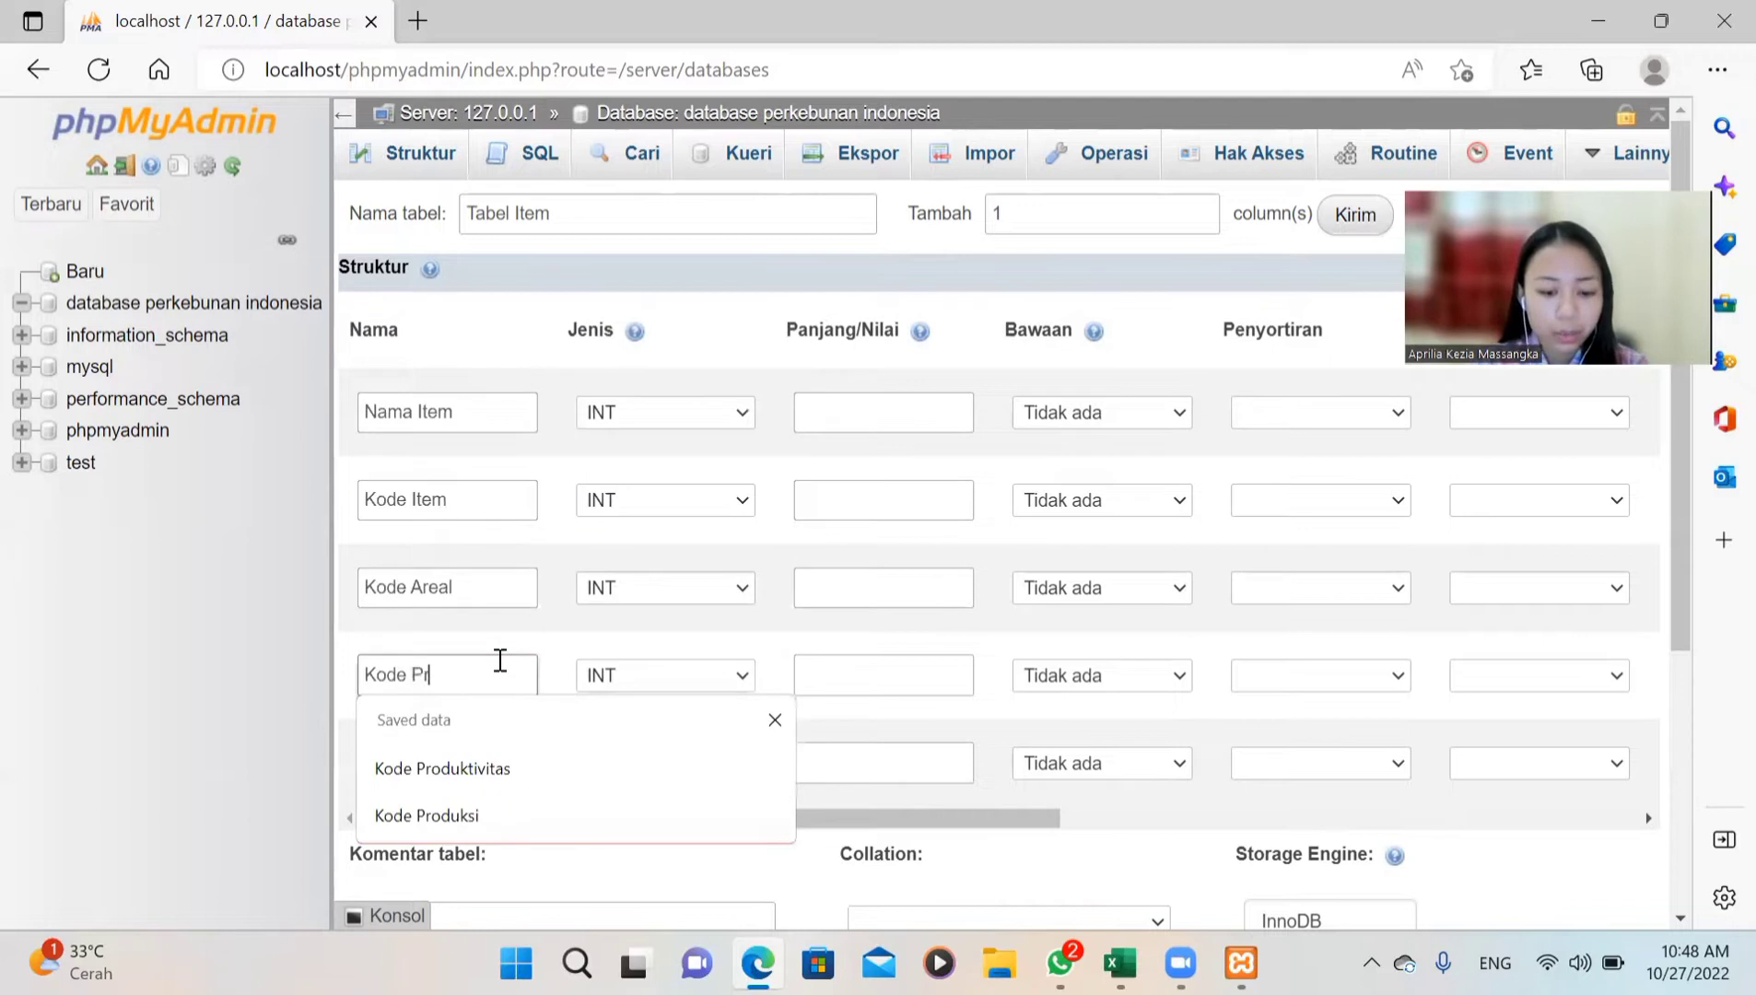
type("oduksi")
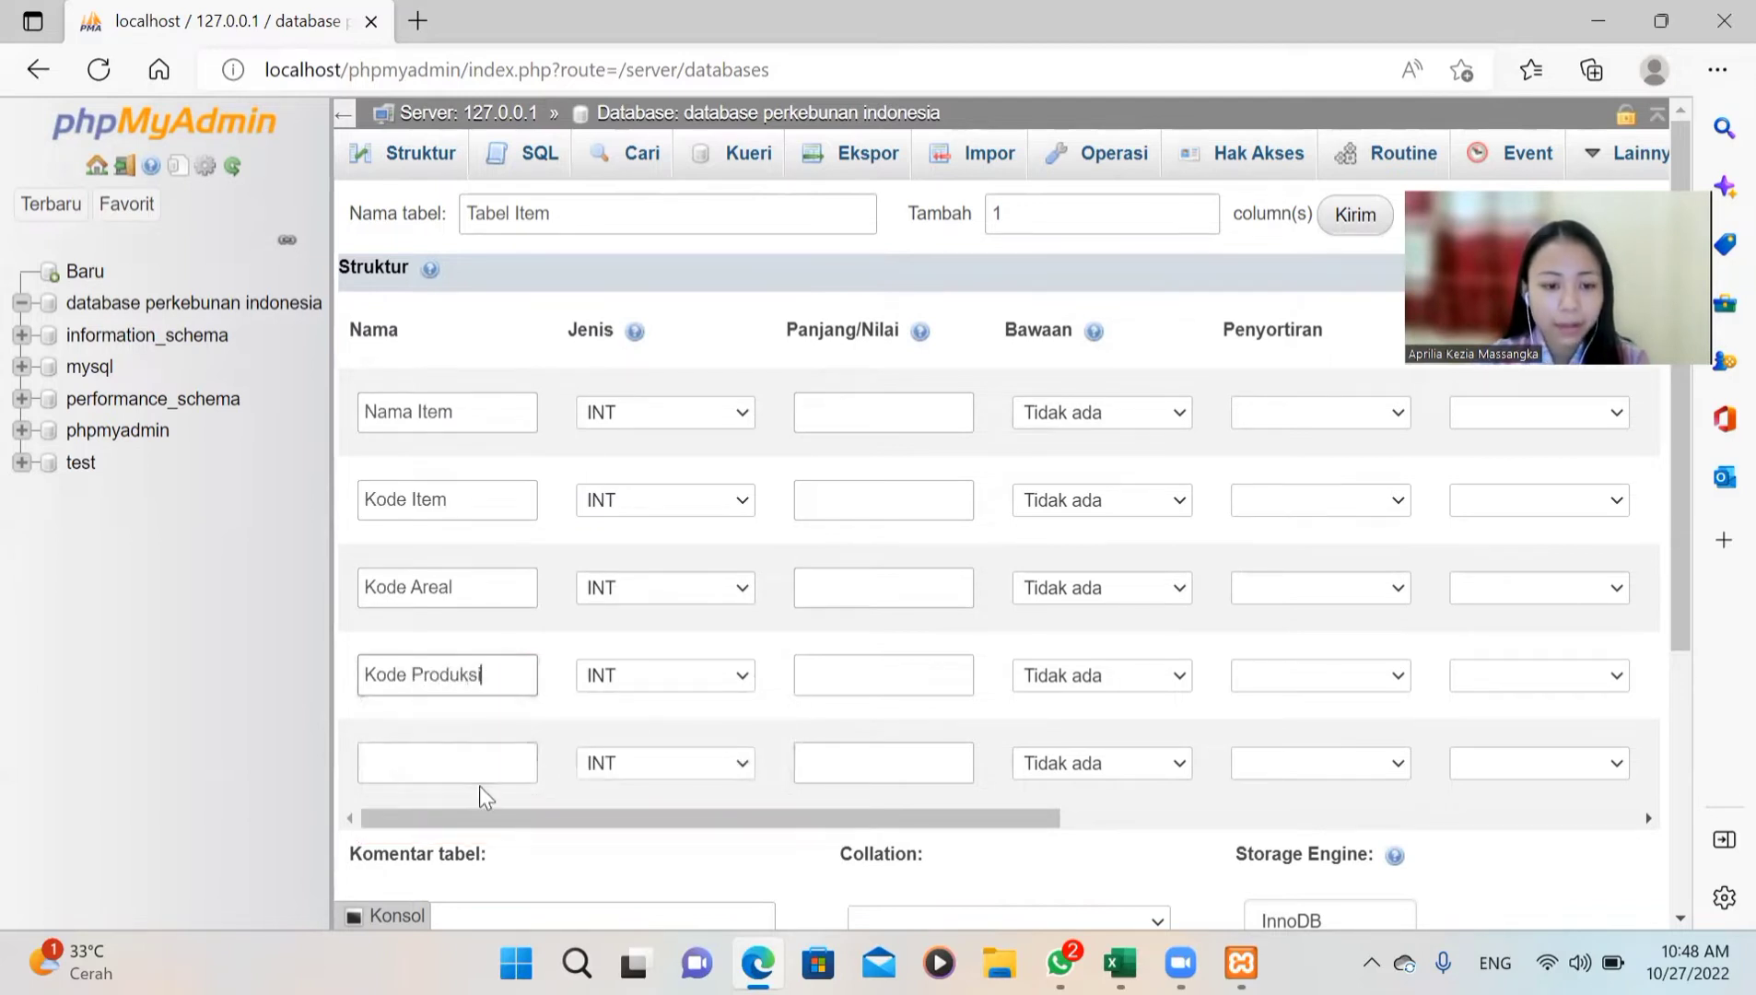
left_click(467, 753)
type("Ko")
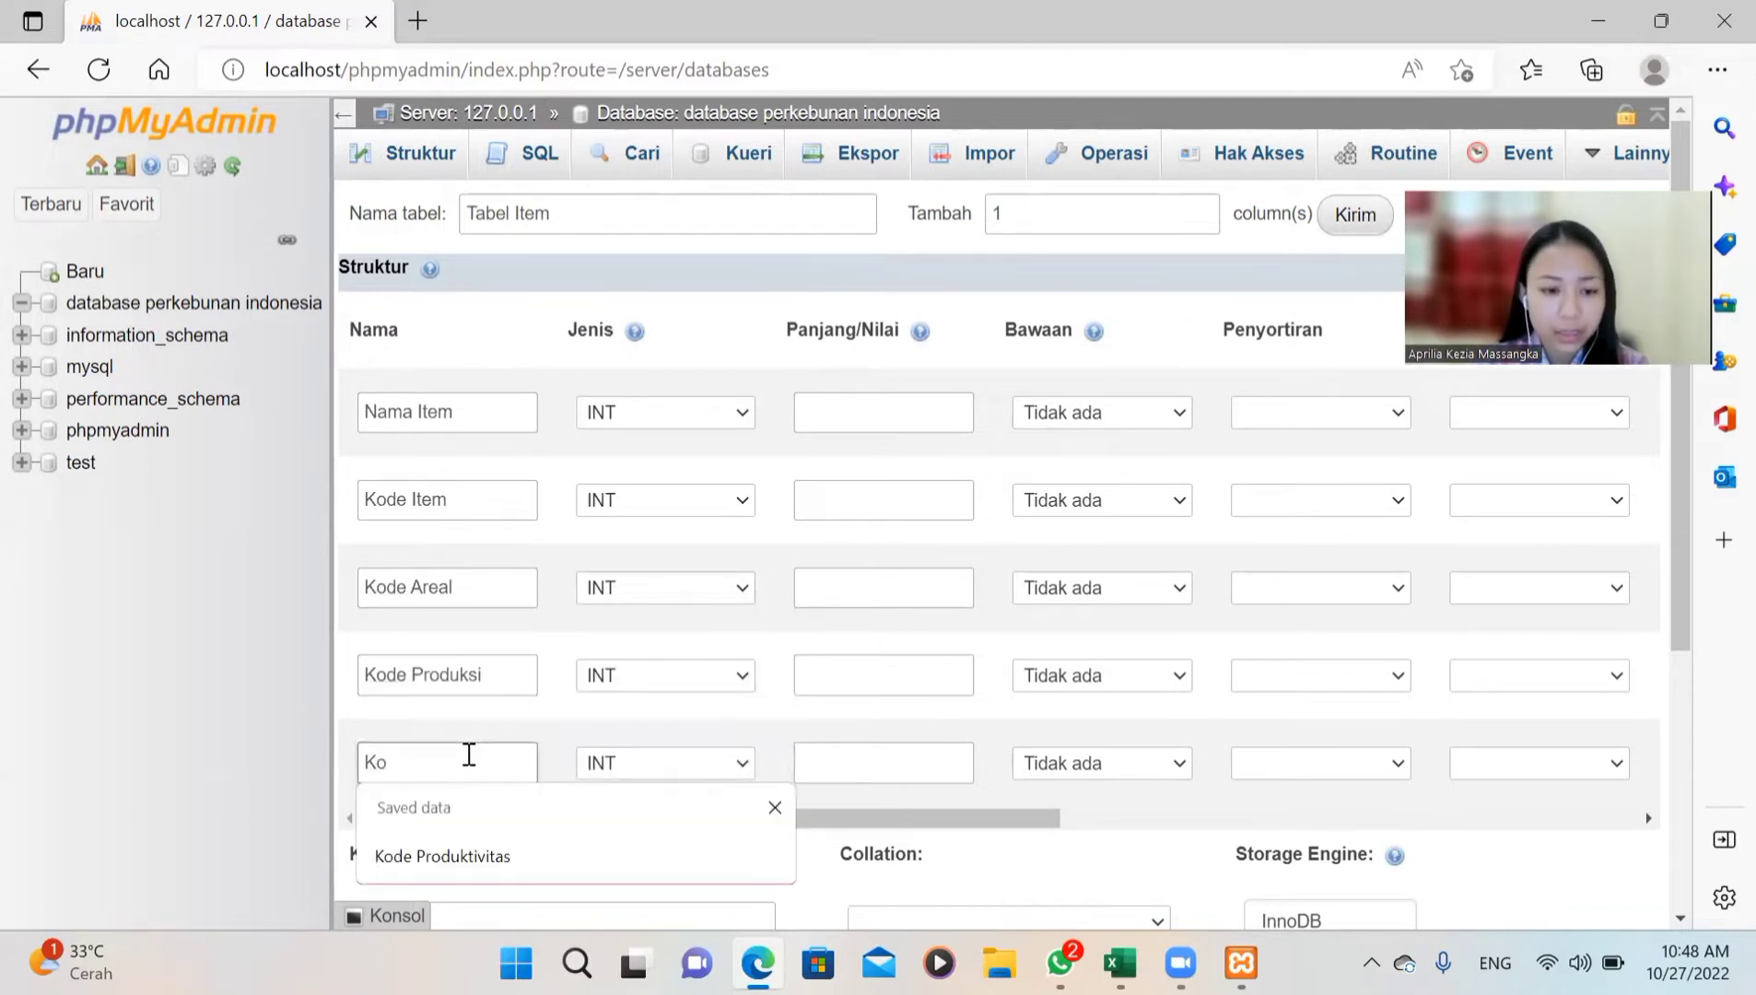
type("de Prod")
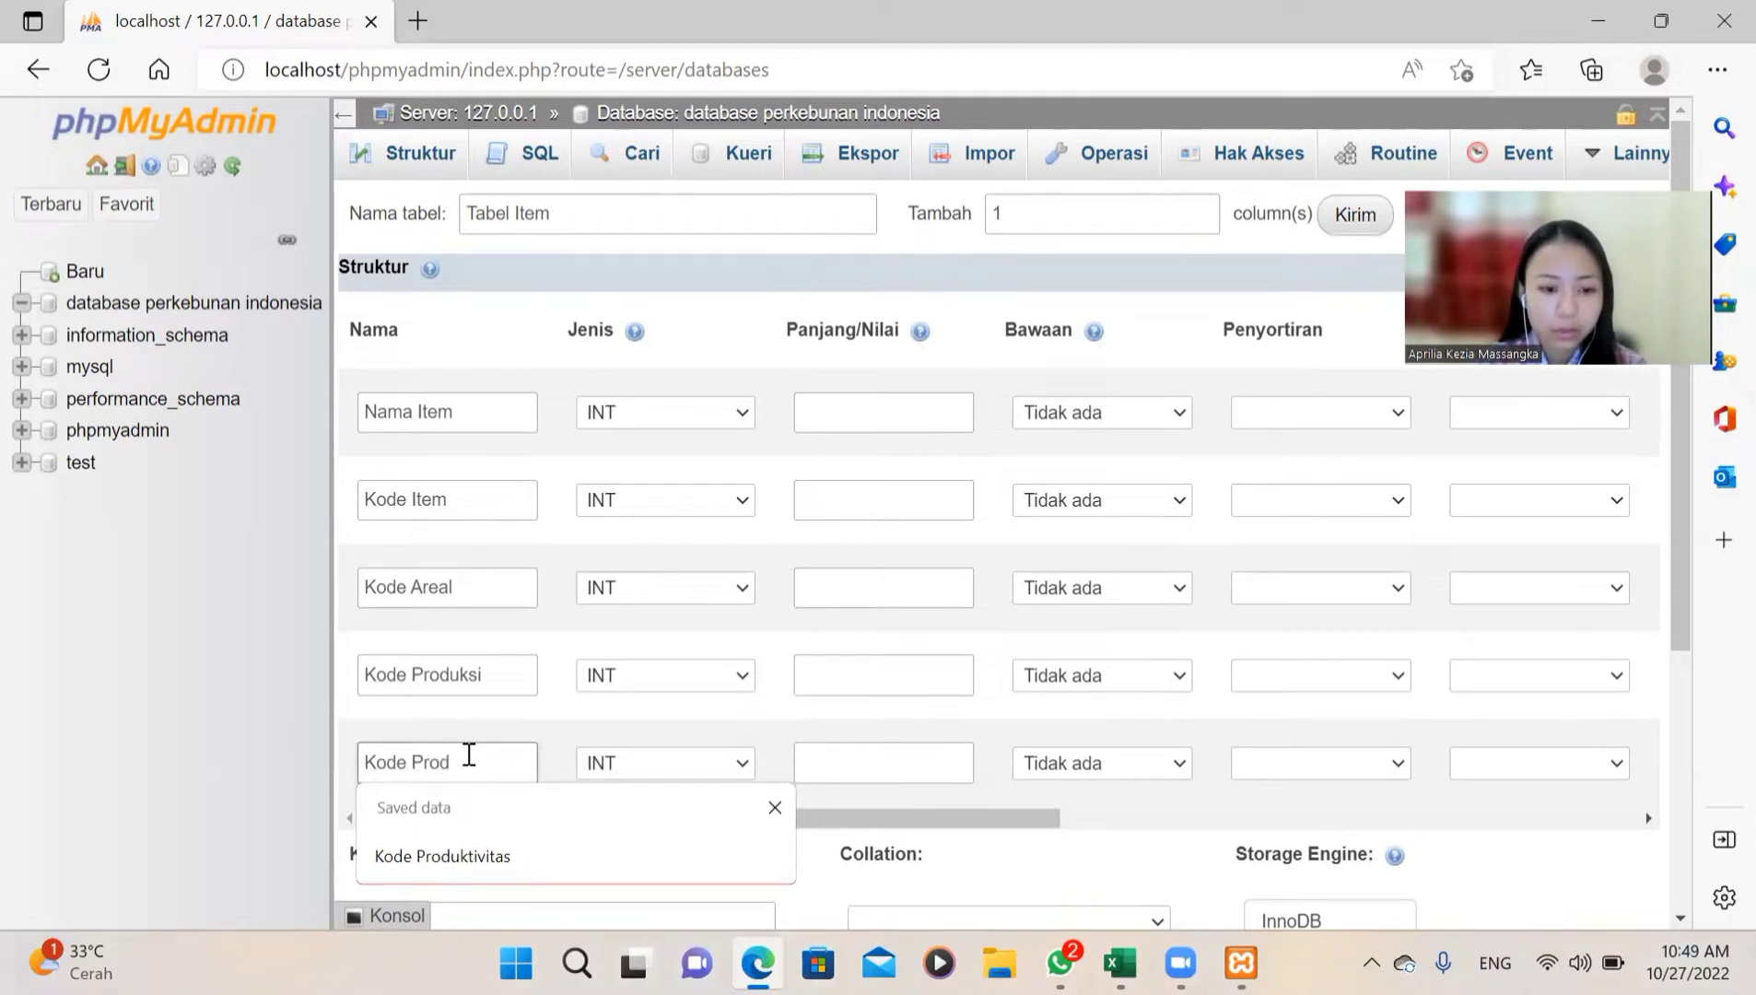
type("uktivitas")
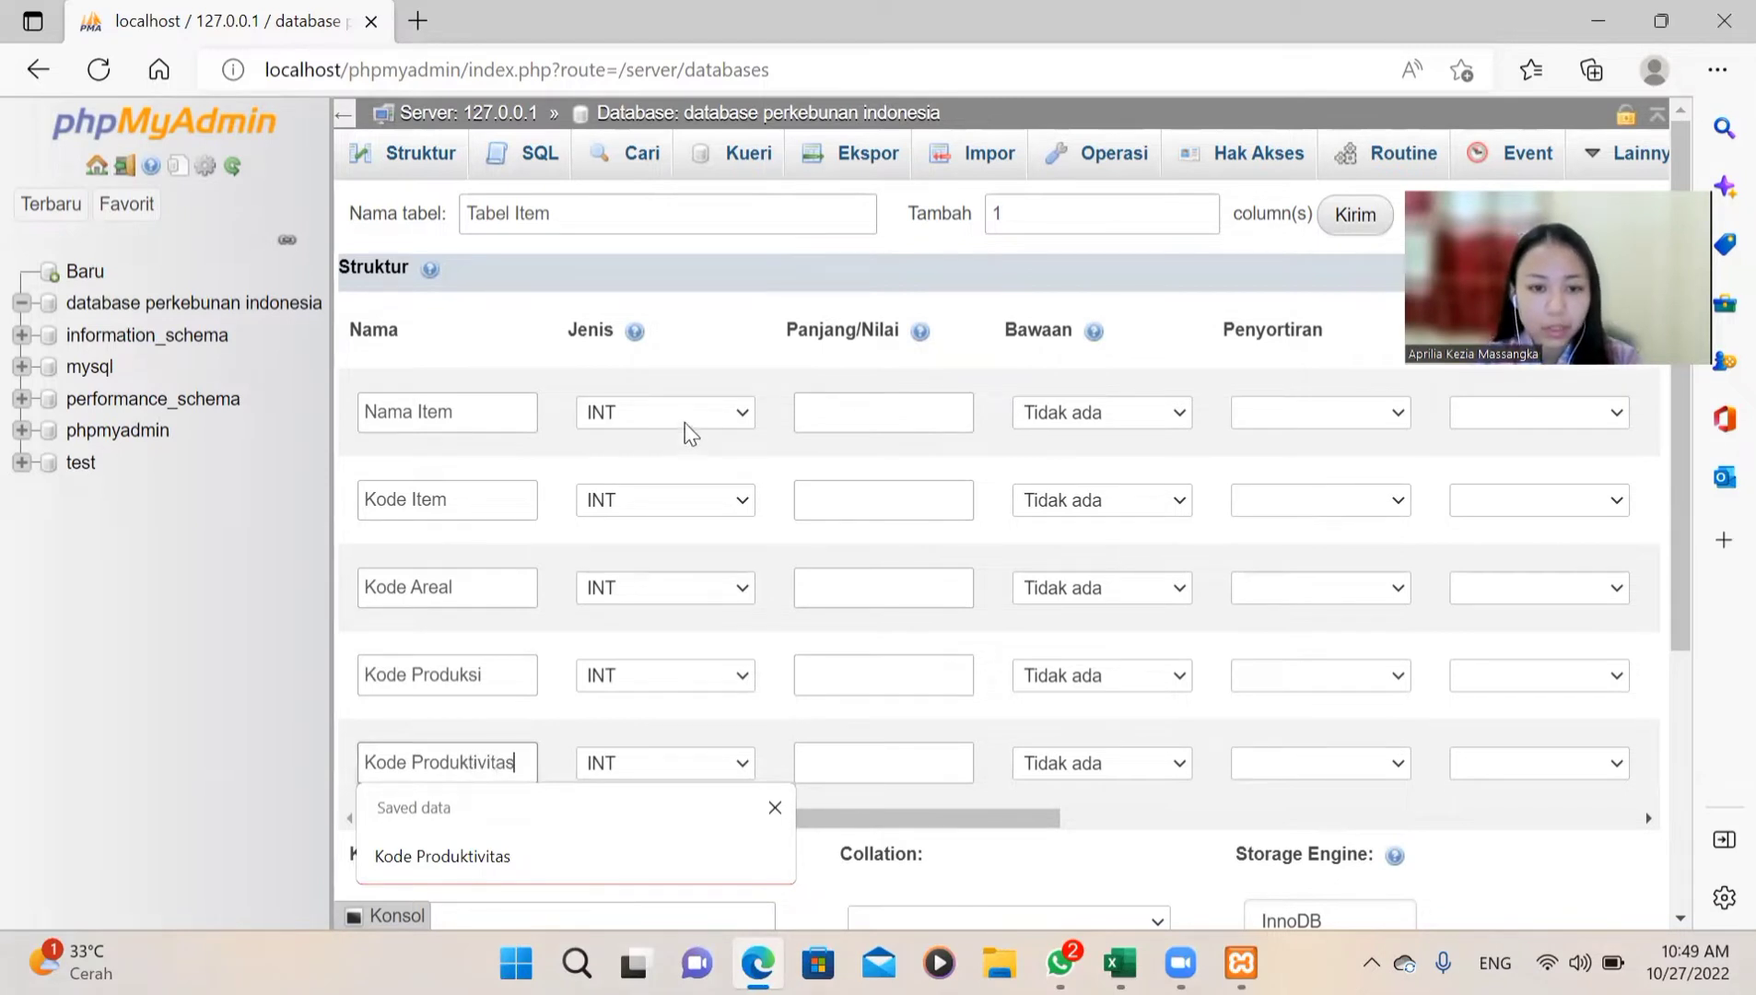
scroll(686, 424, "down", 1)
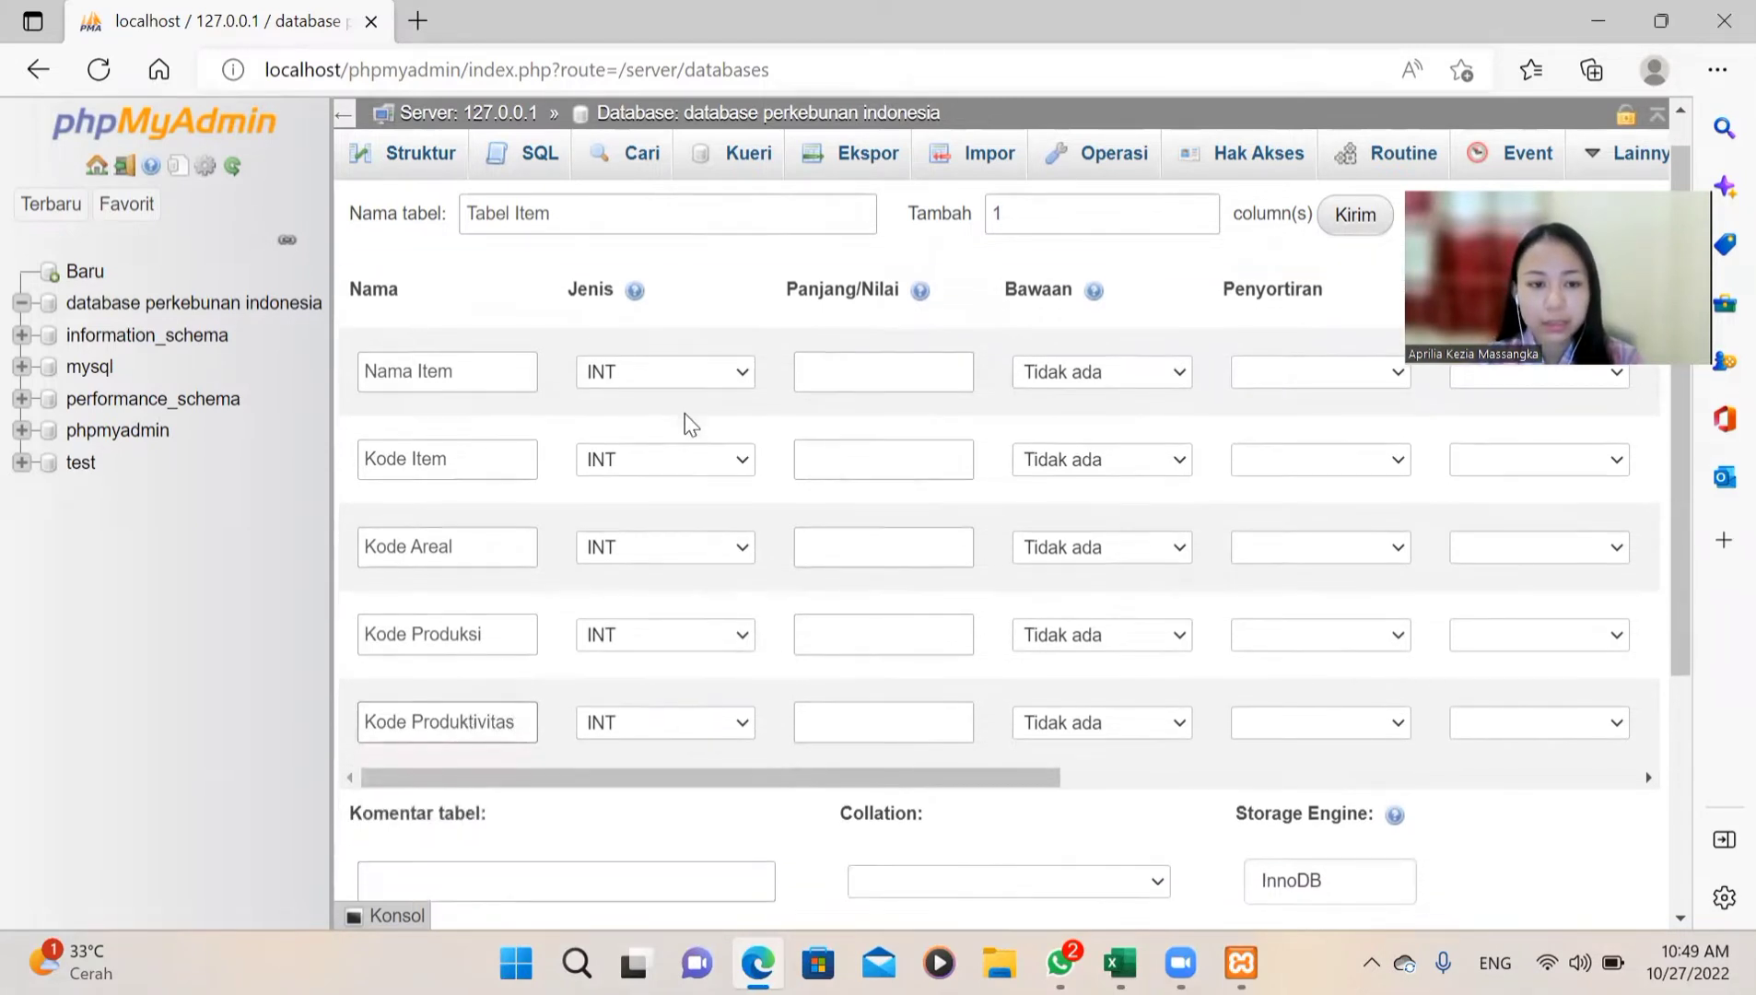
Step: Set the data type of the Nama Item column to VARCHAR and of the Kode Item column to CHAR
scroll(686, 415, "up", 1)
left_click(710, 412)
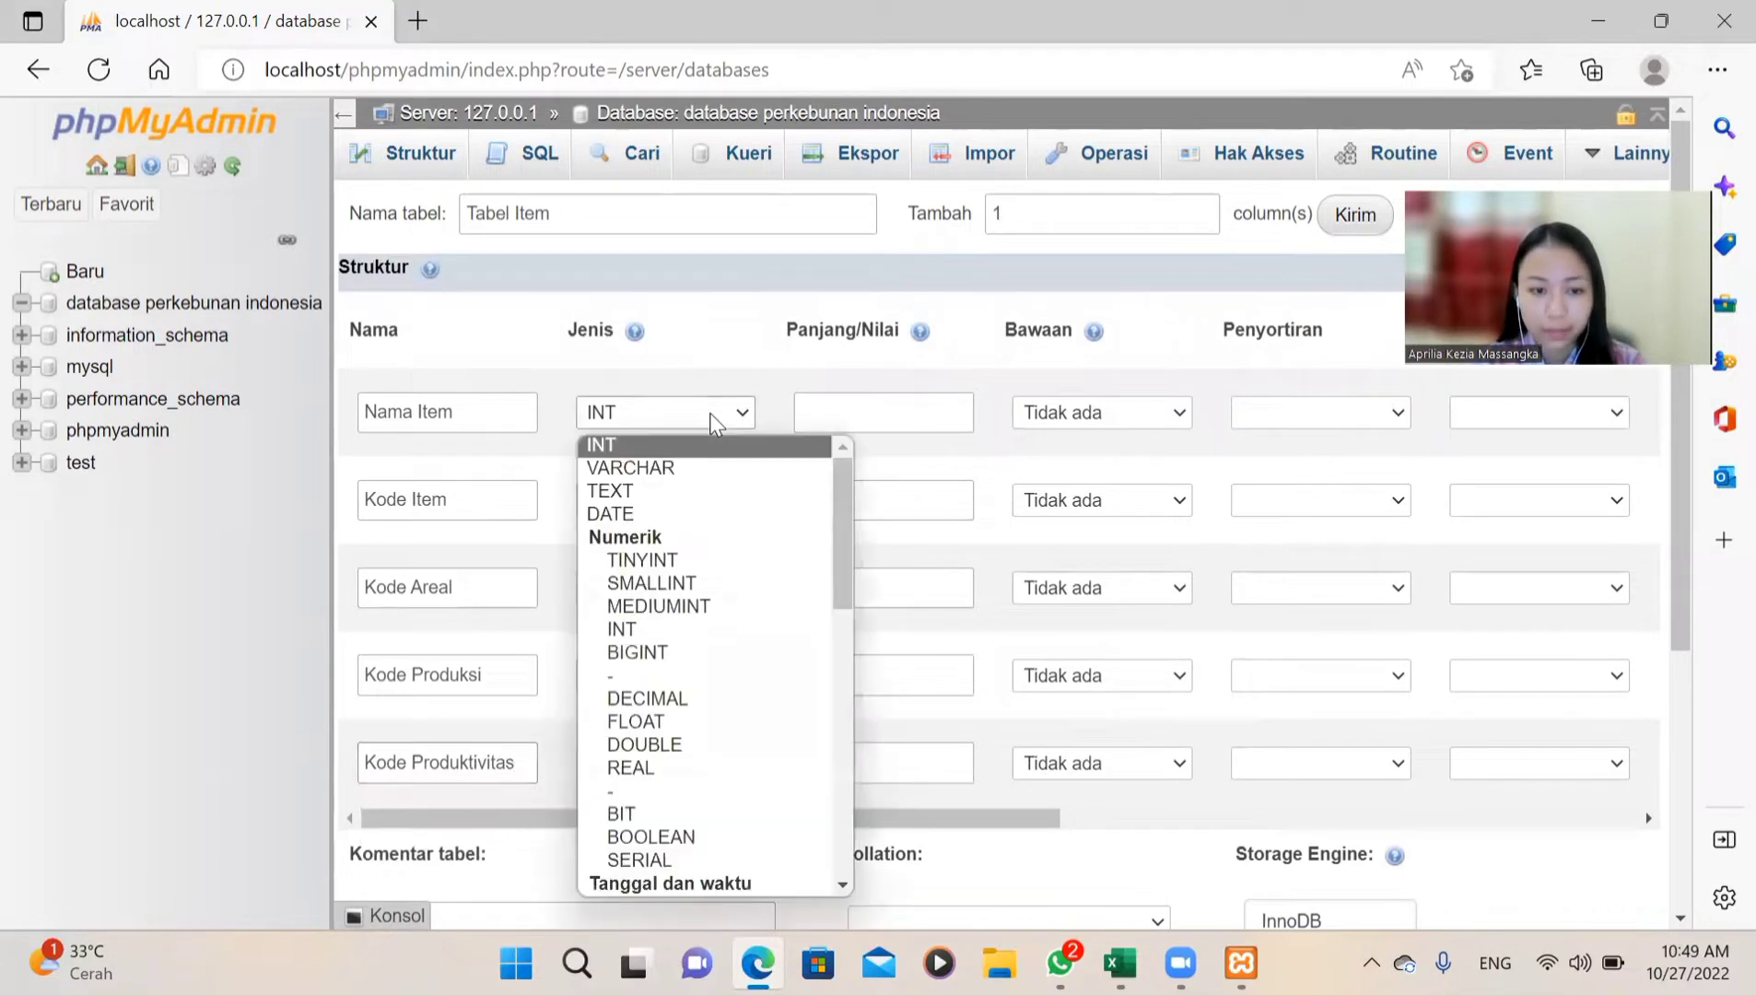
left_click(714, 465)
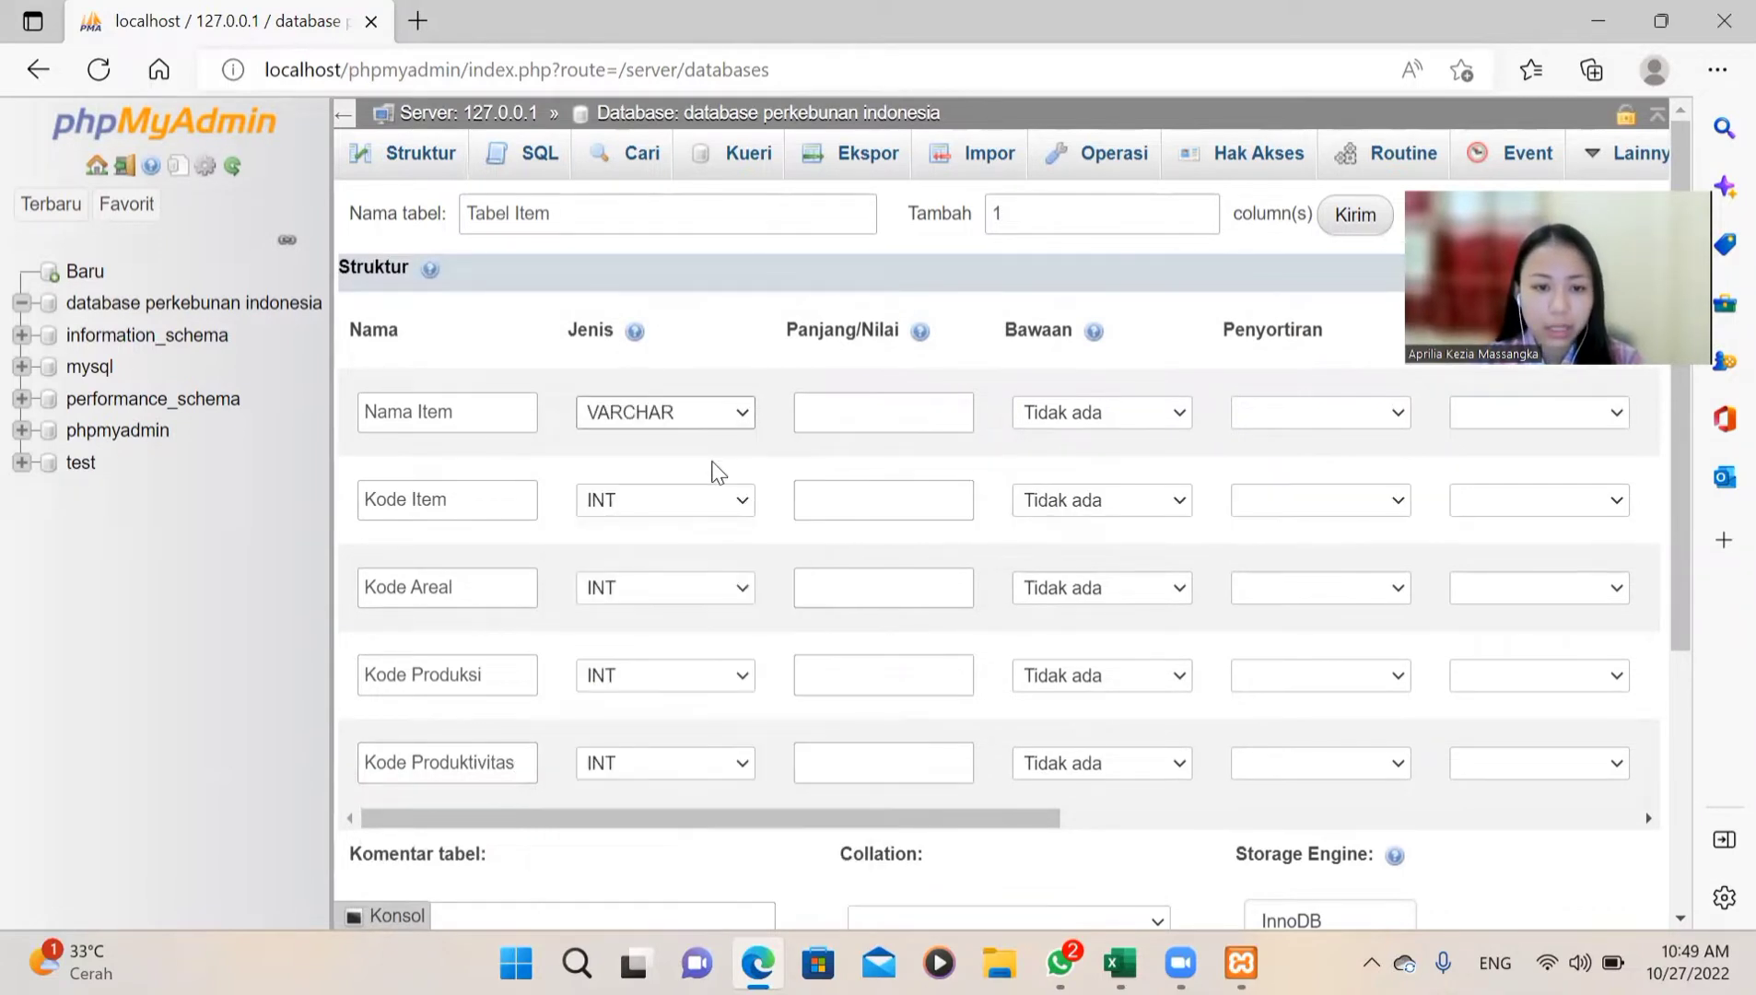
scroll(719, 472, "down", 1)
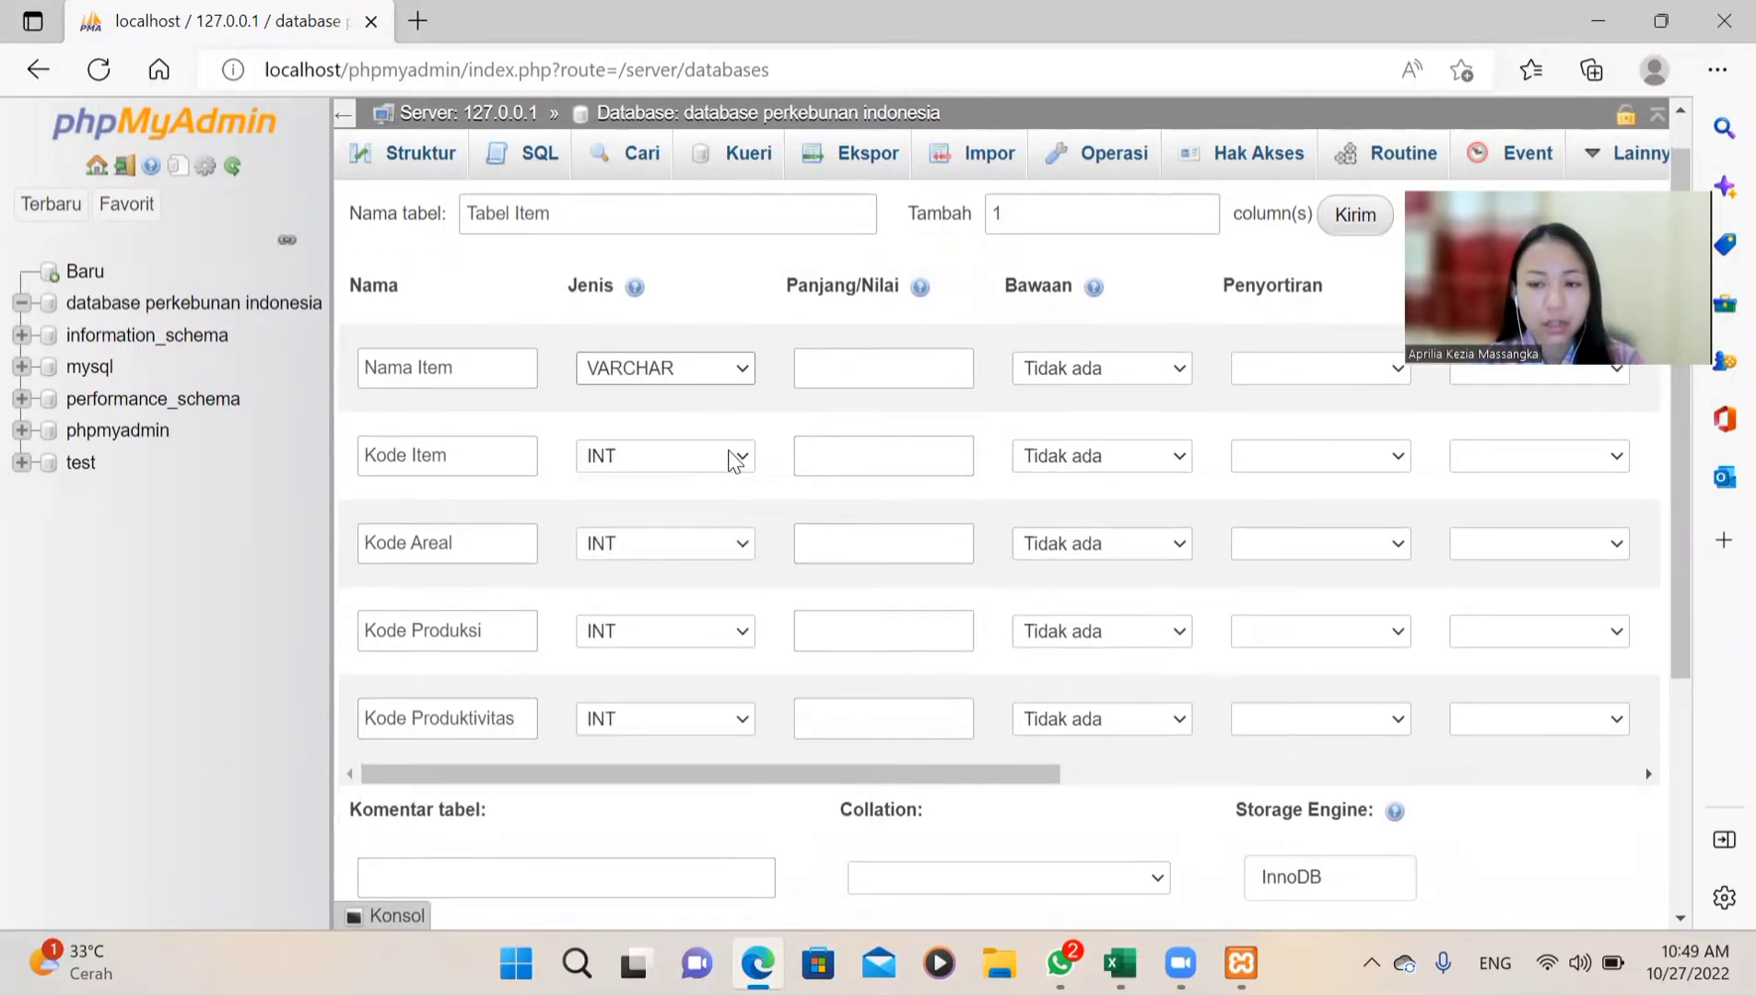
left_click(736, 457)
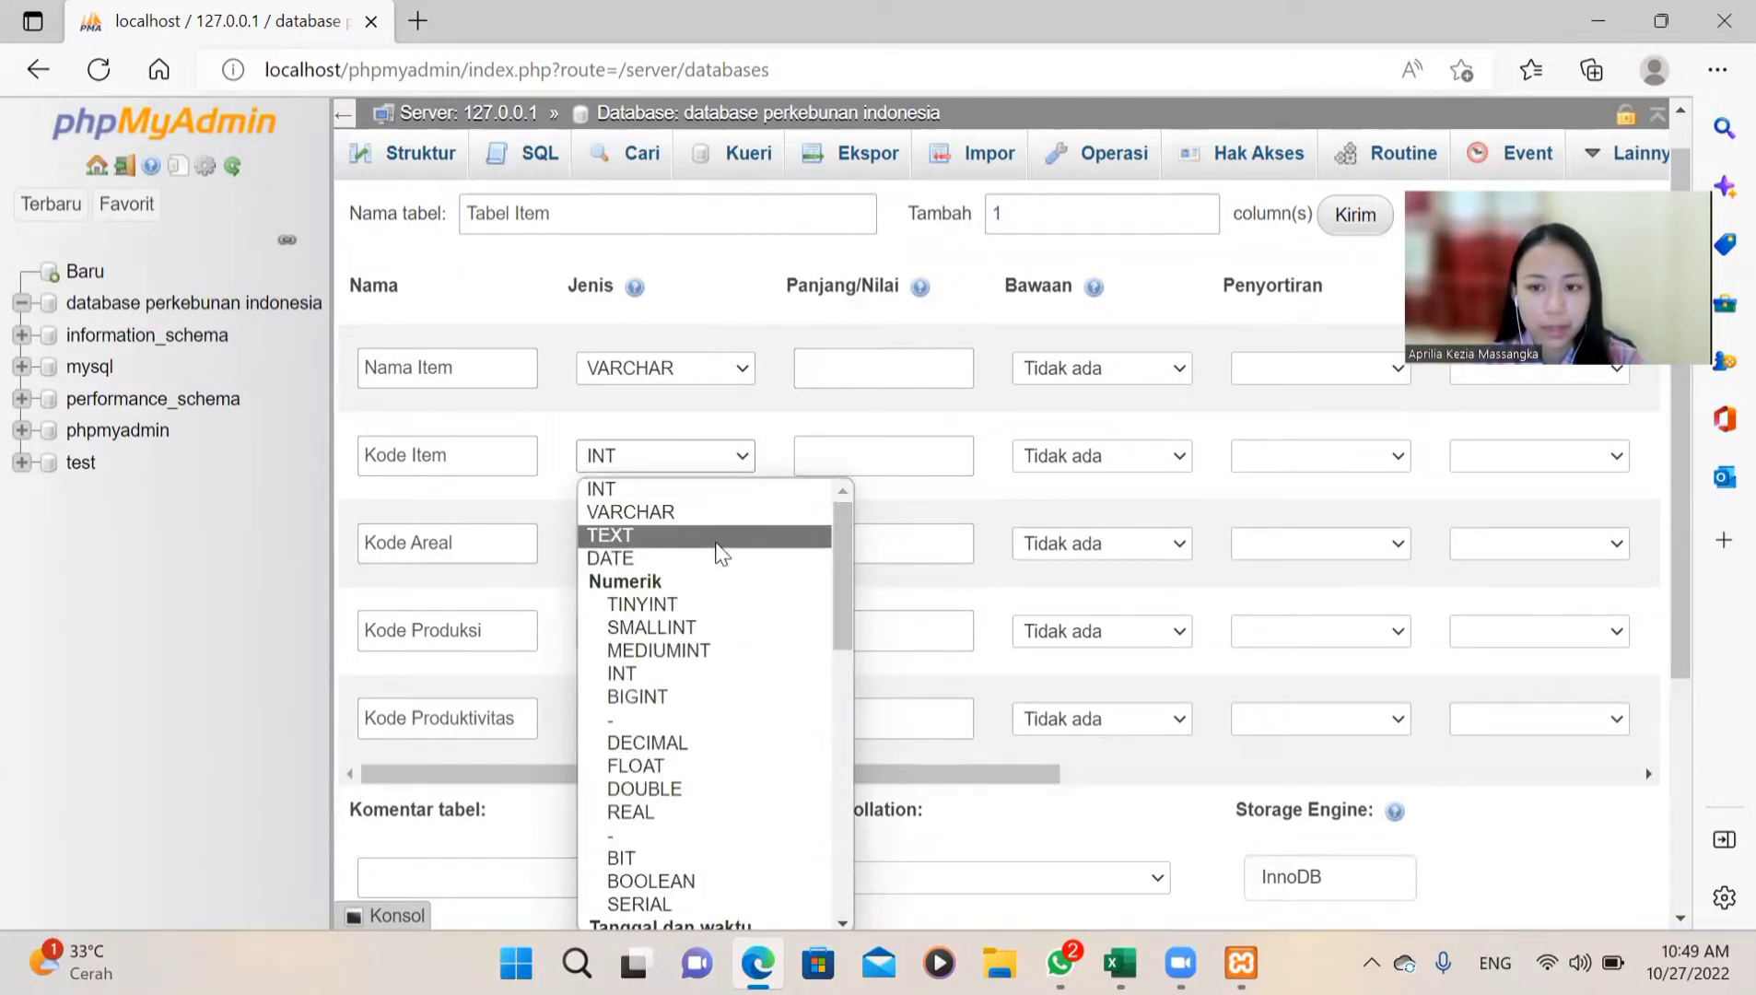
scroll(719, 553, "down", 1)
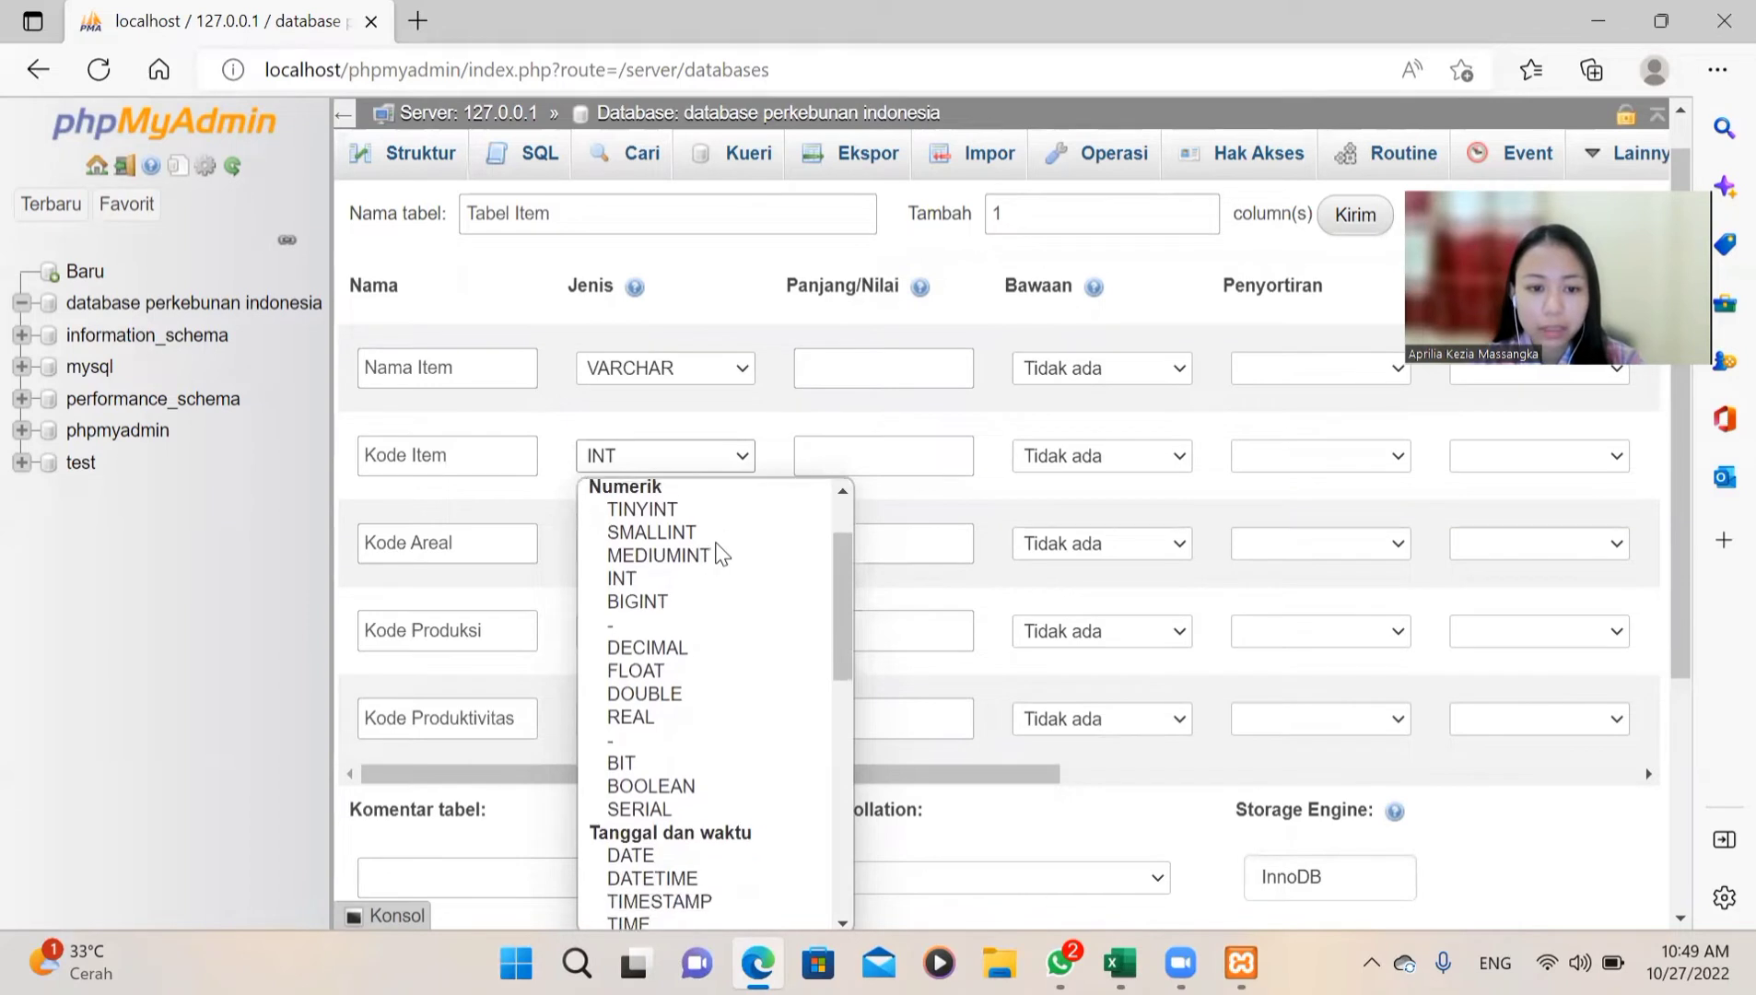
scroll(720, 553, "down", 3)
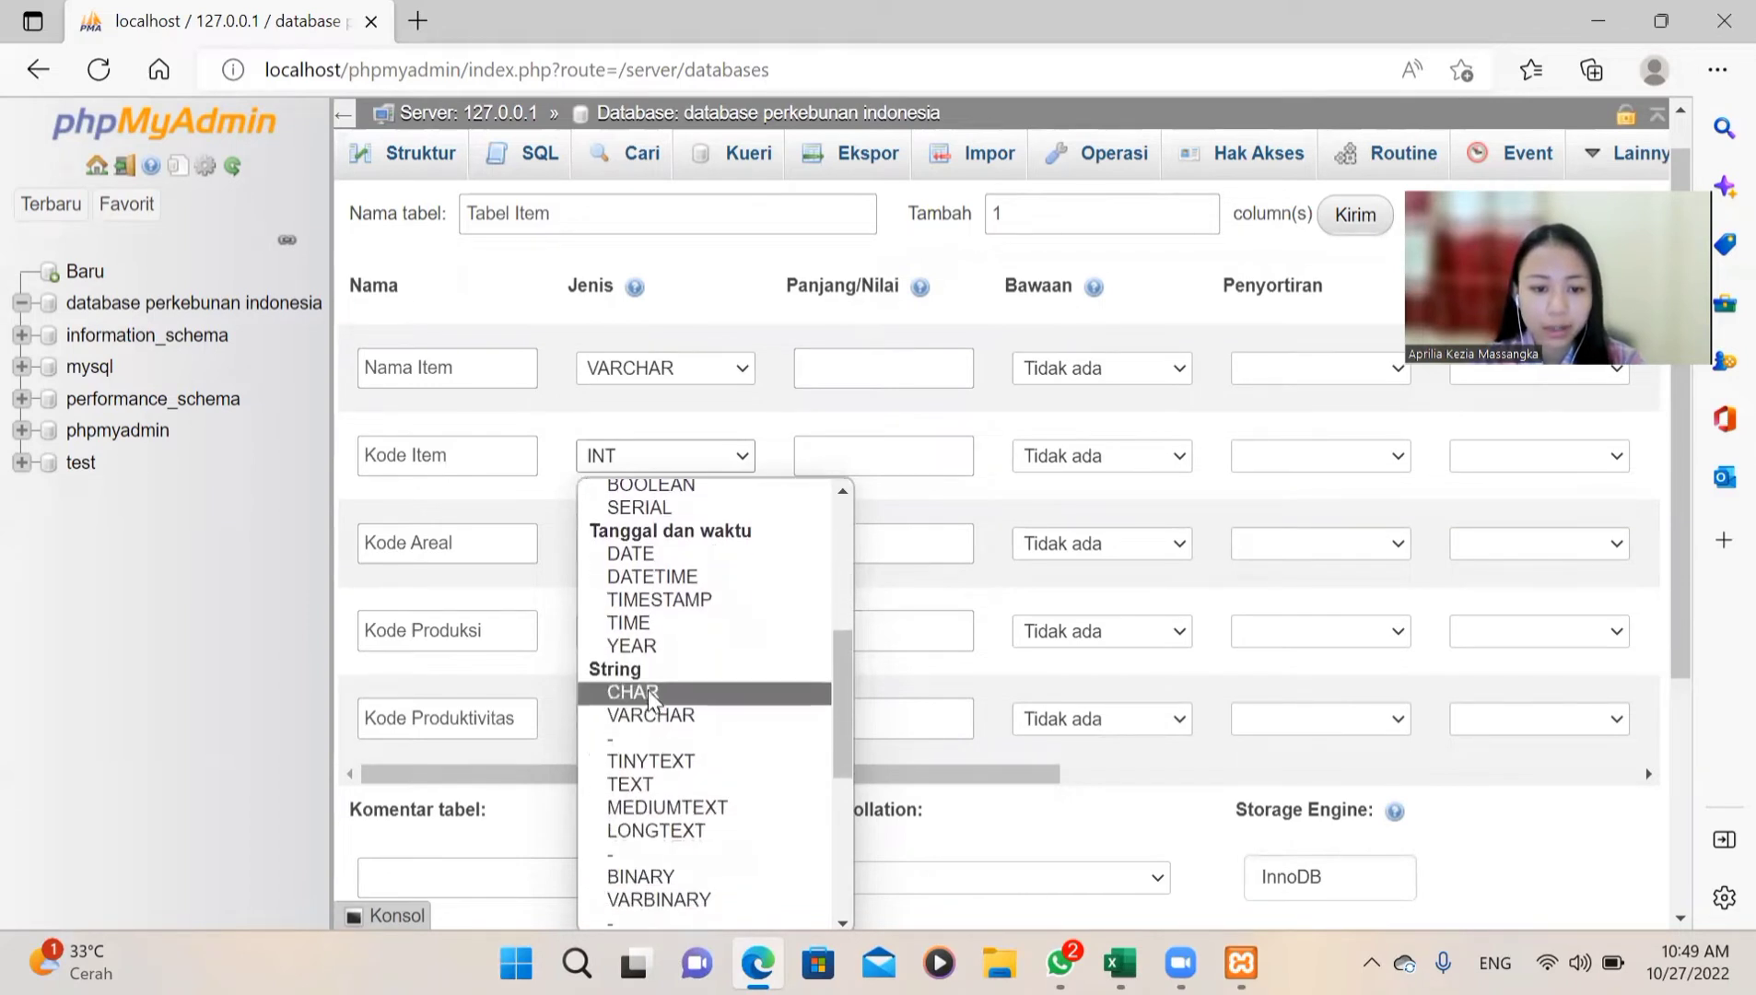
left_click(656, 704)
Step: Set the data type of the Kode Areal, Kode Produksi and Kode Produktivitas columns to CHAR
left_click(728, 544)
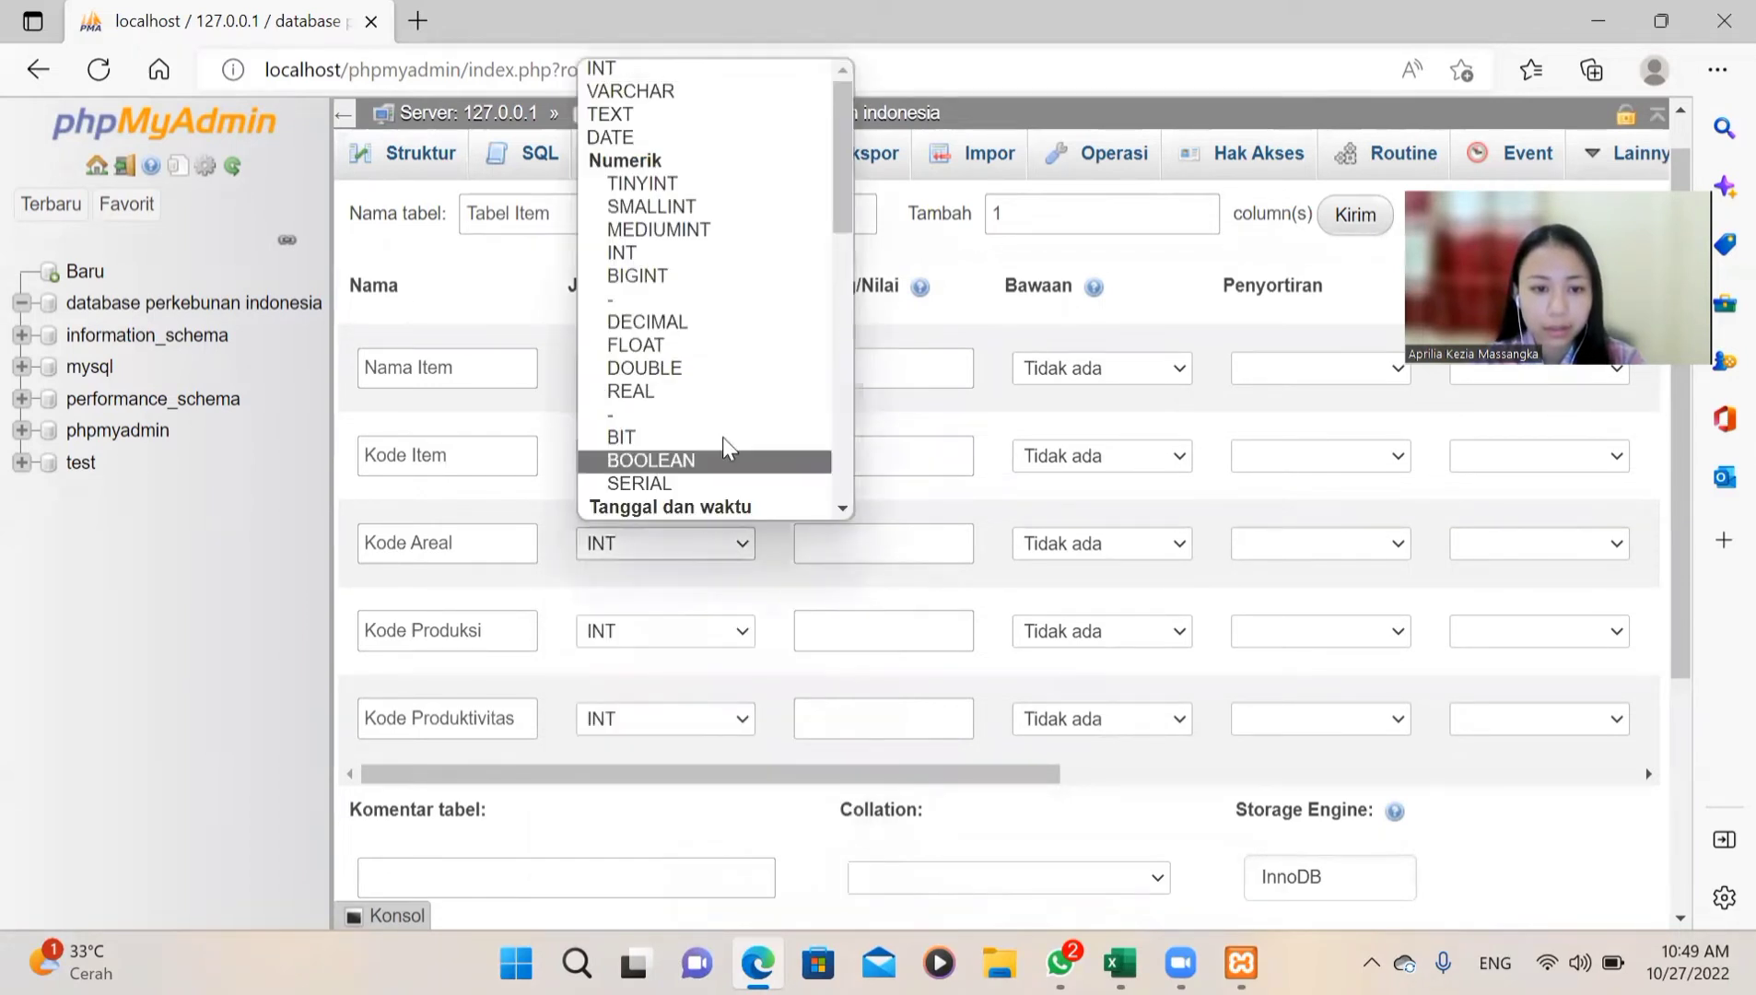
scroll(733, 329, "down", 2)
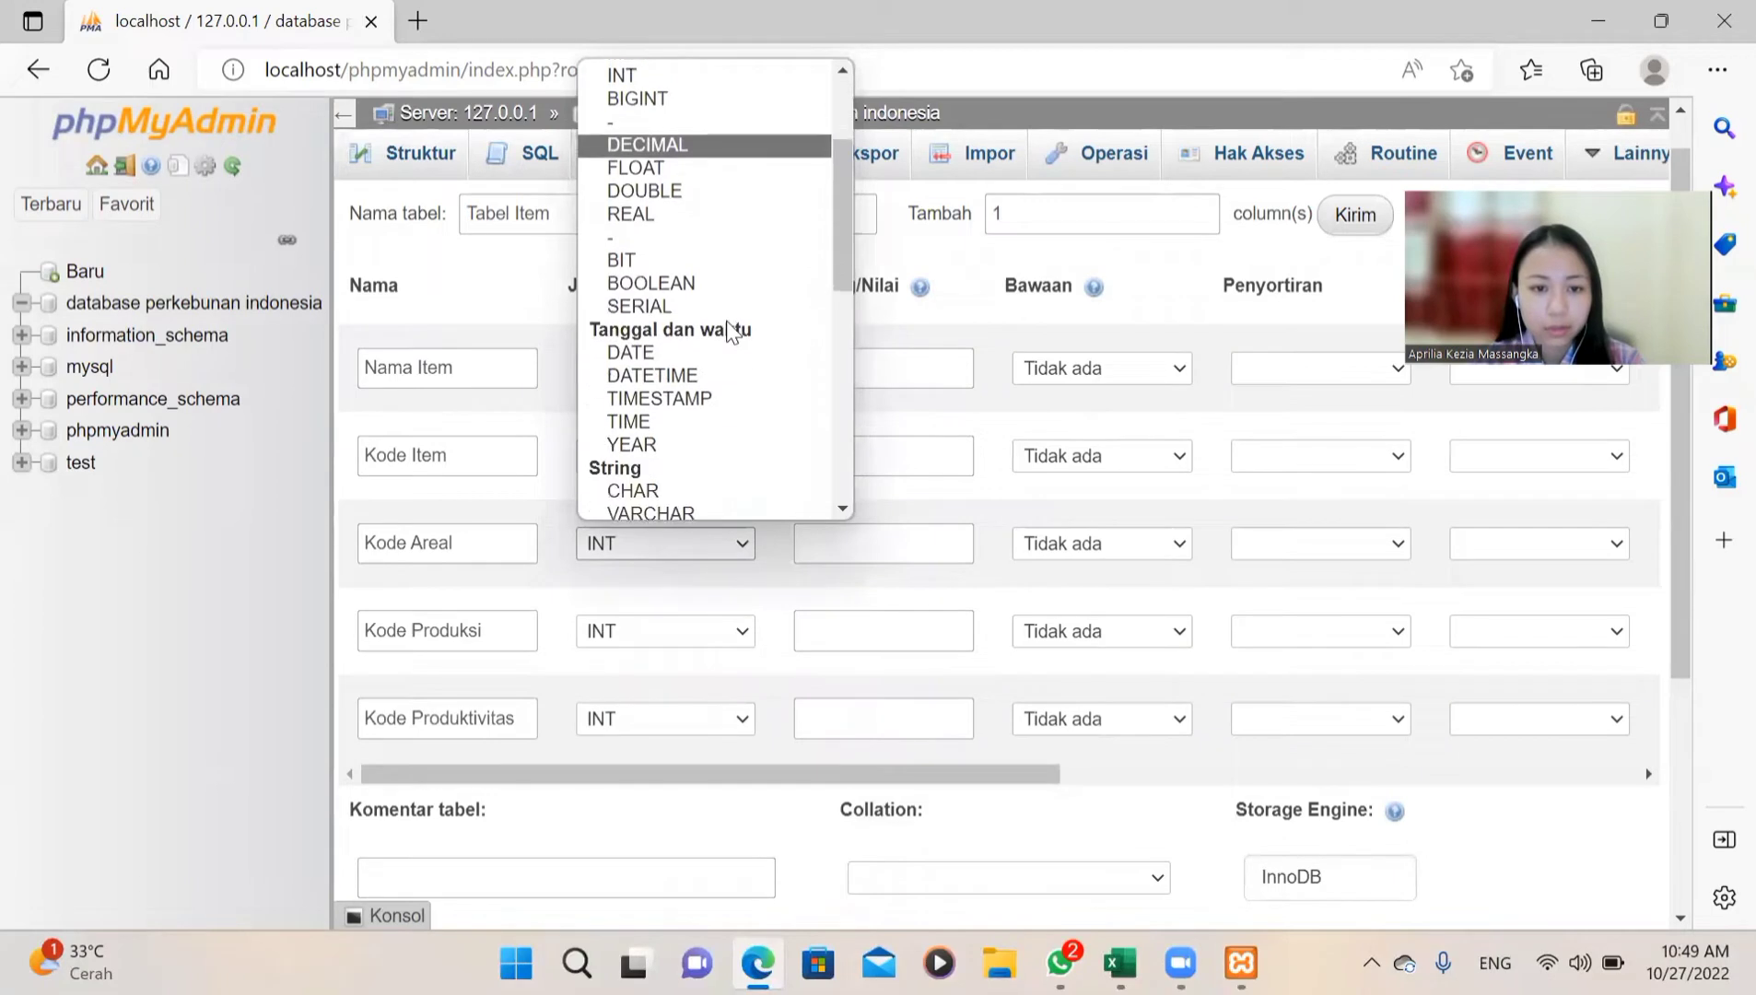
left_click(697, 491)
left_click(735, 643)
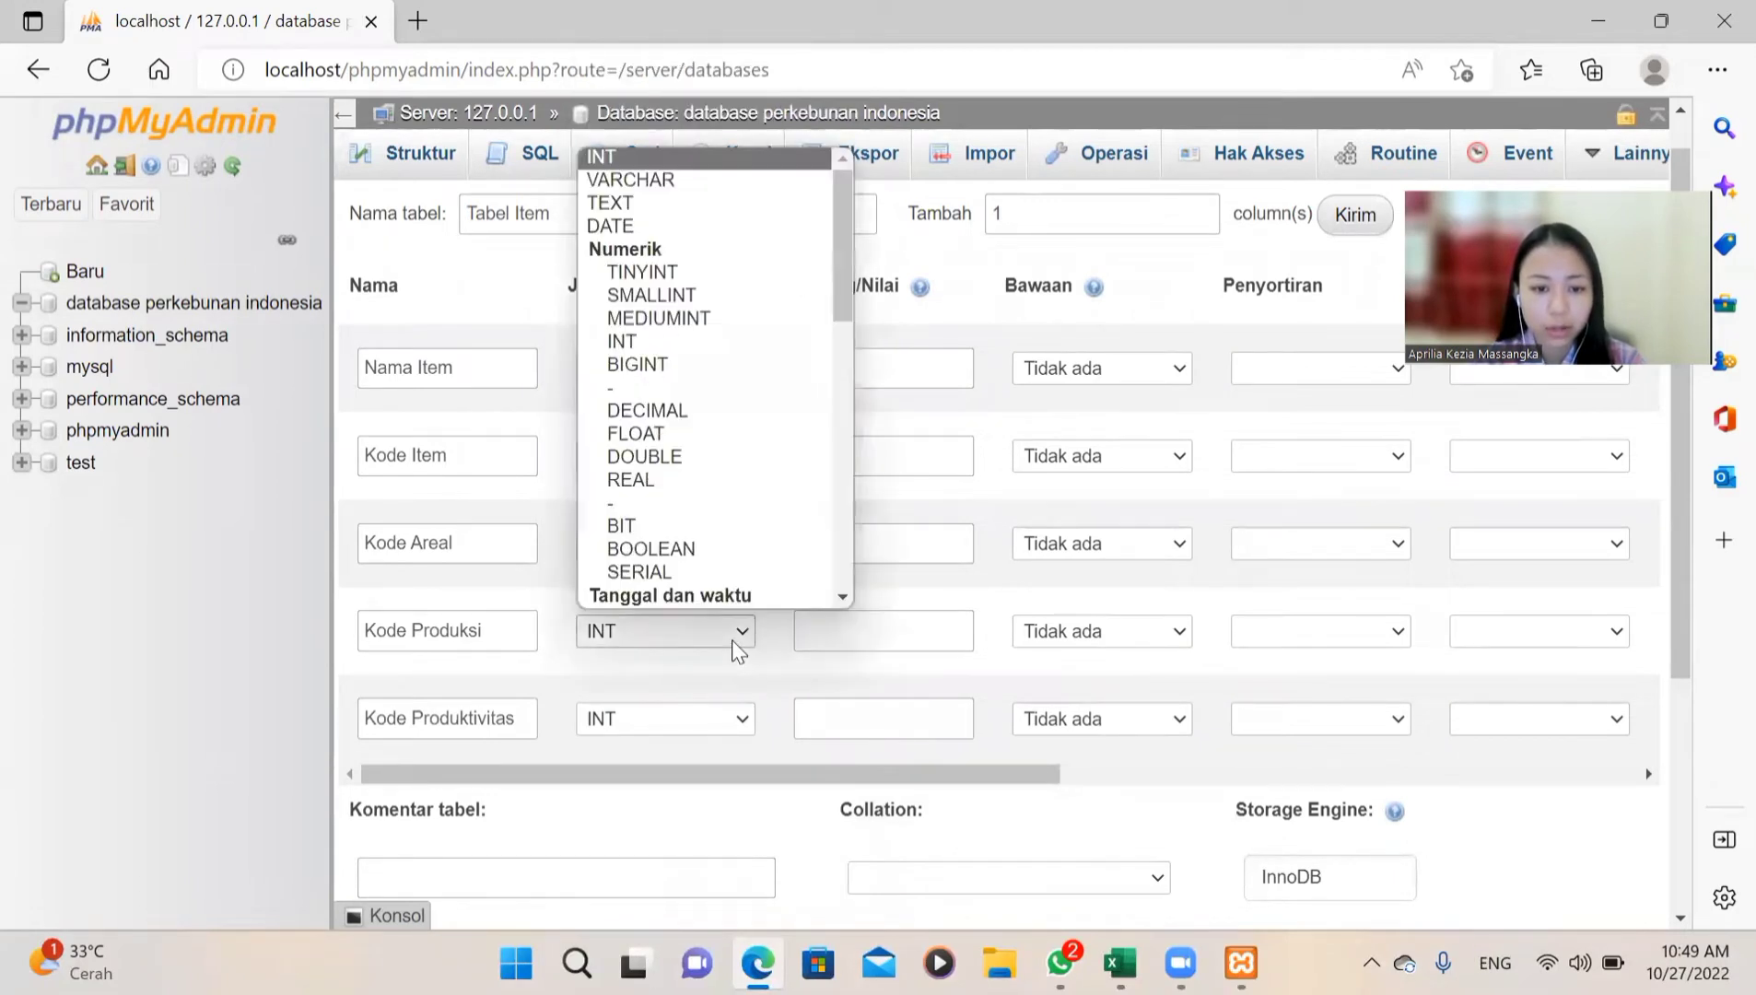
scroll(719, 456, "down", 2)
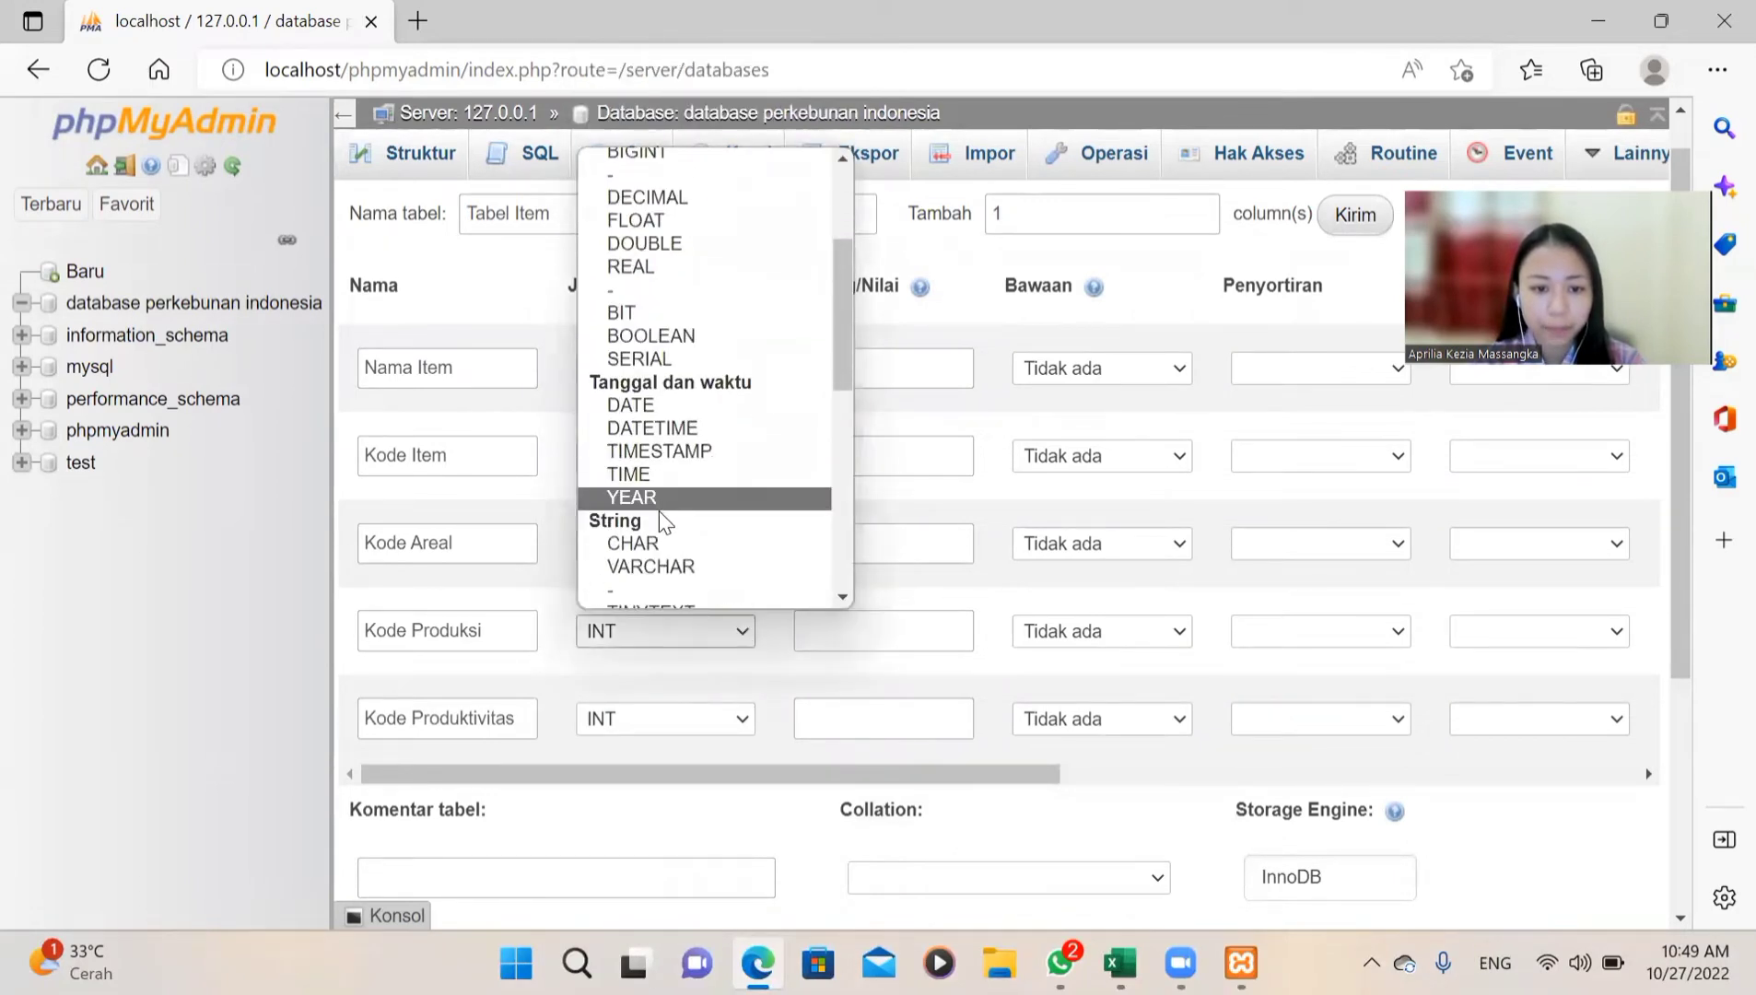
left_click(675, 543)
scroll(682, 543, "down", 3)
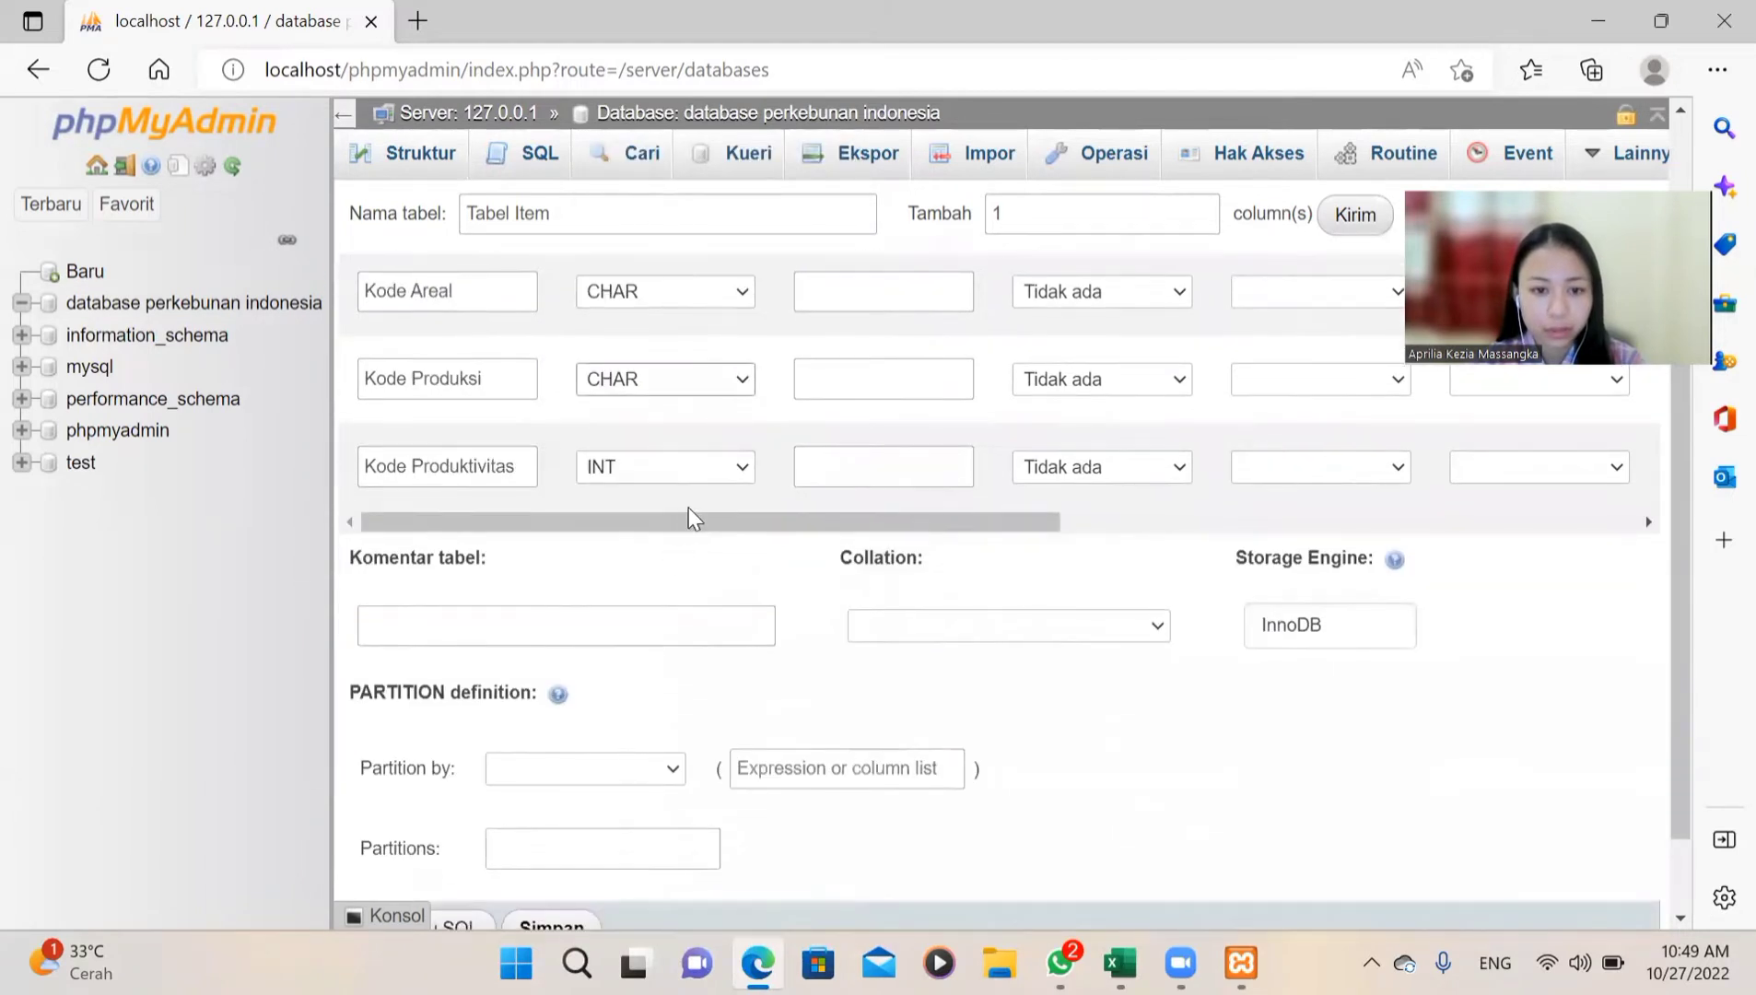
left_click(701, 467)
scroll(748, 278, "down", 3)
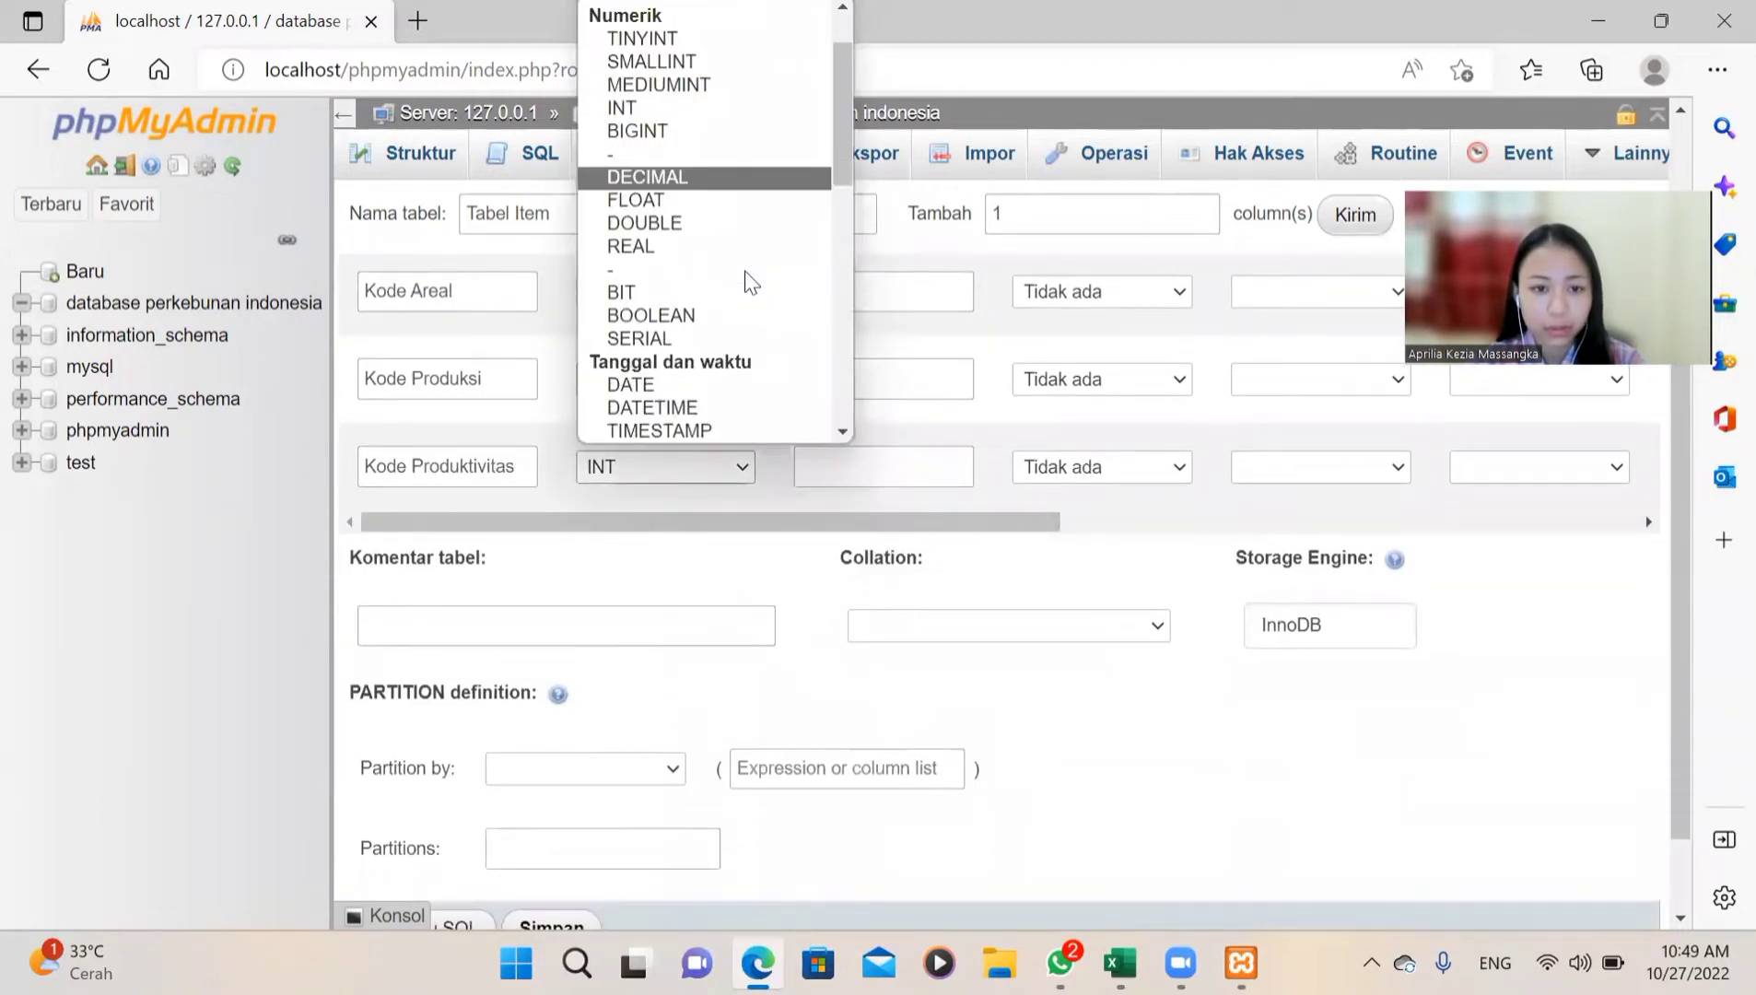
left_click(709, 320)
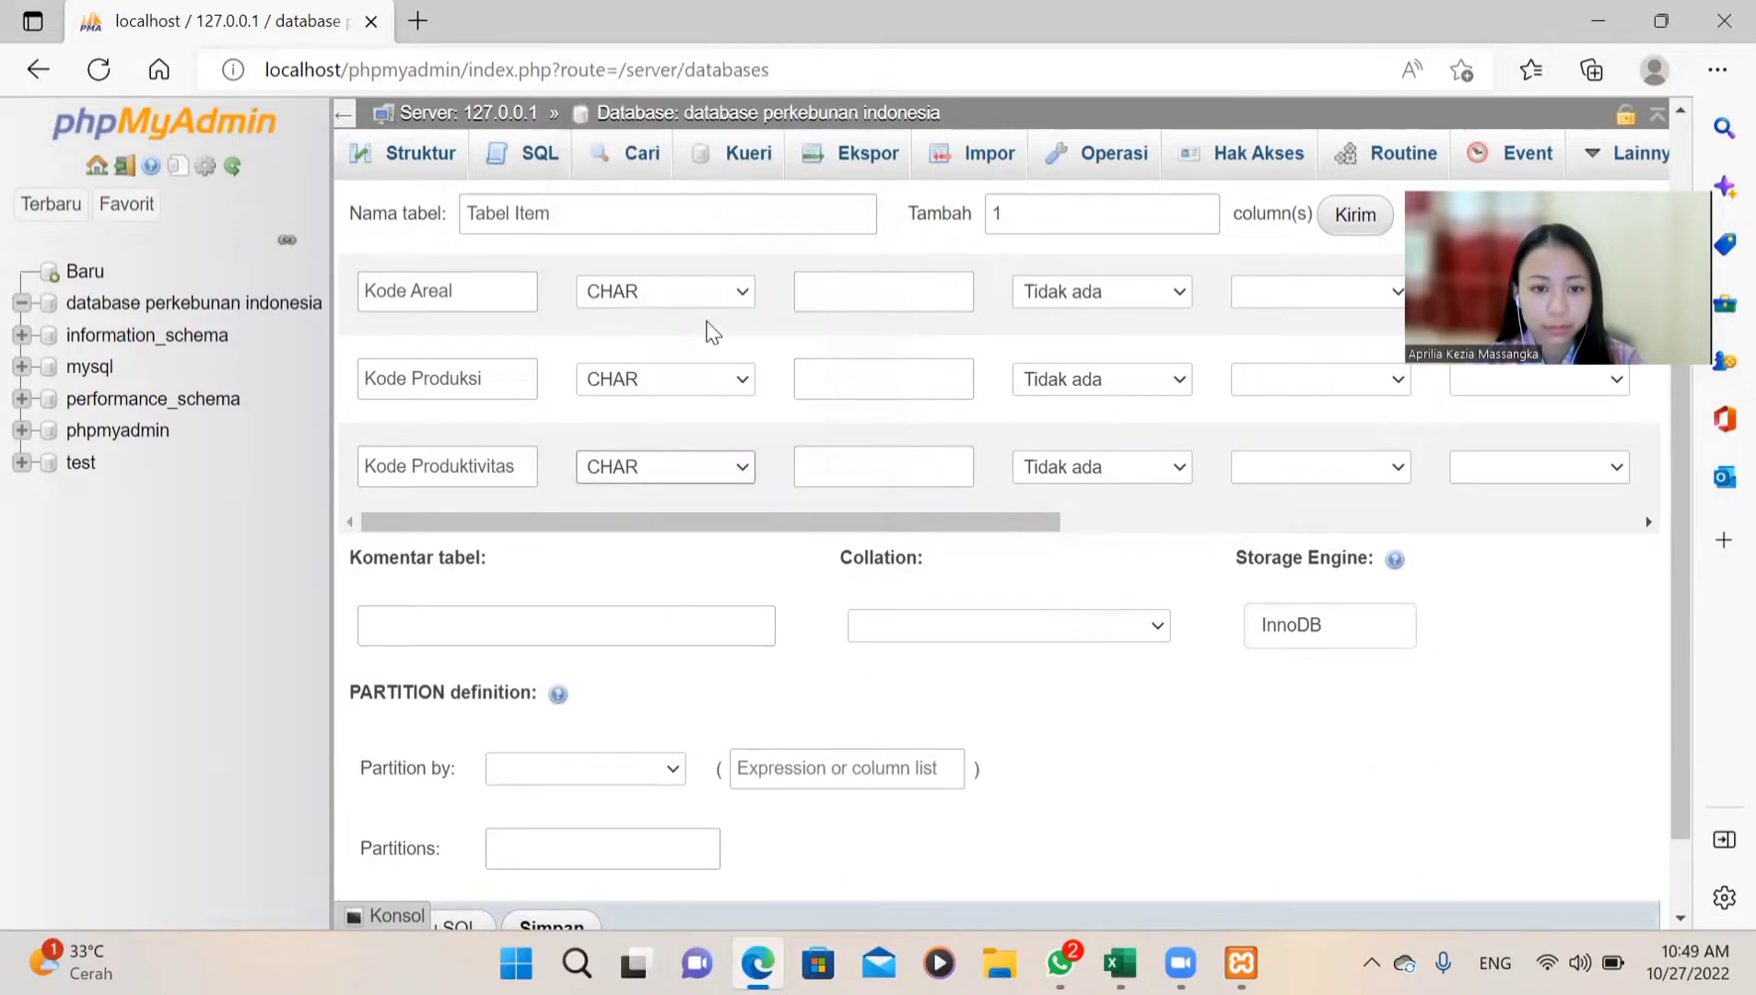
Step: Set the length of the Nama Item column to 25 and of the Kode Item column to 3
scroll(714, 332, "up", 3)
left_click(886, 409)
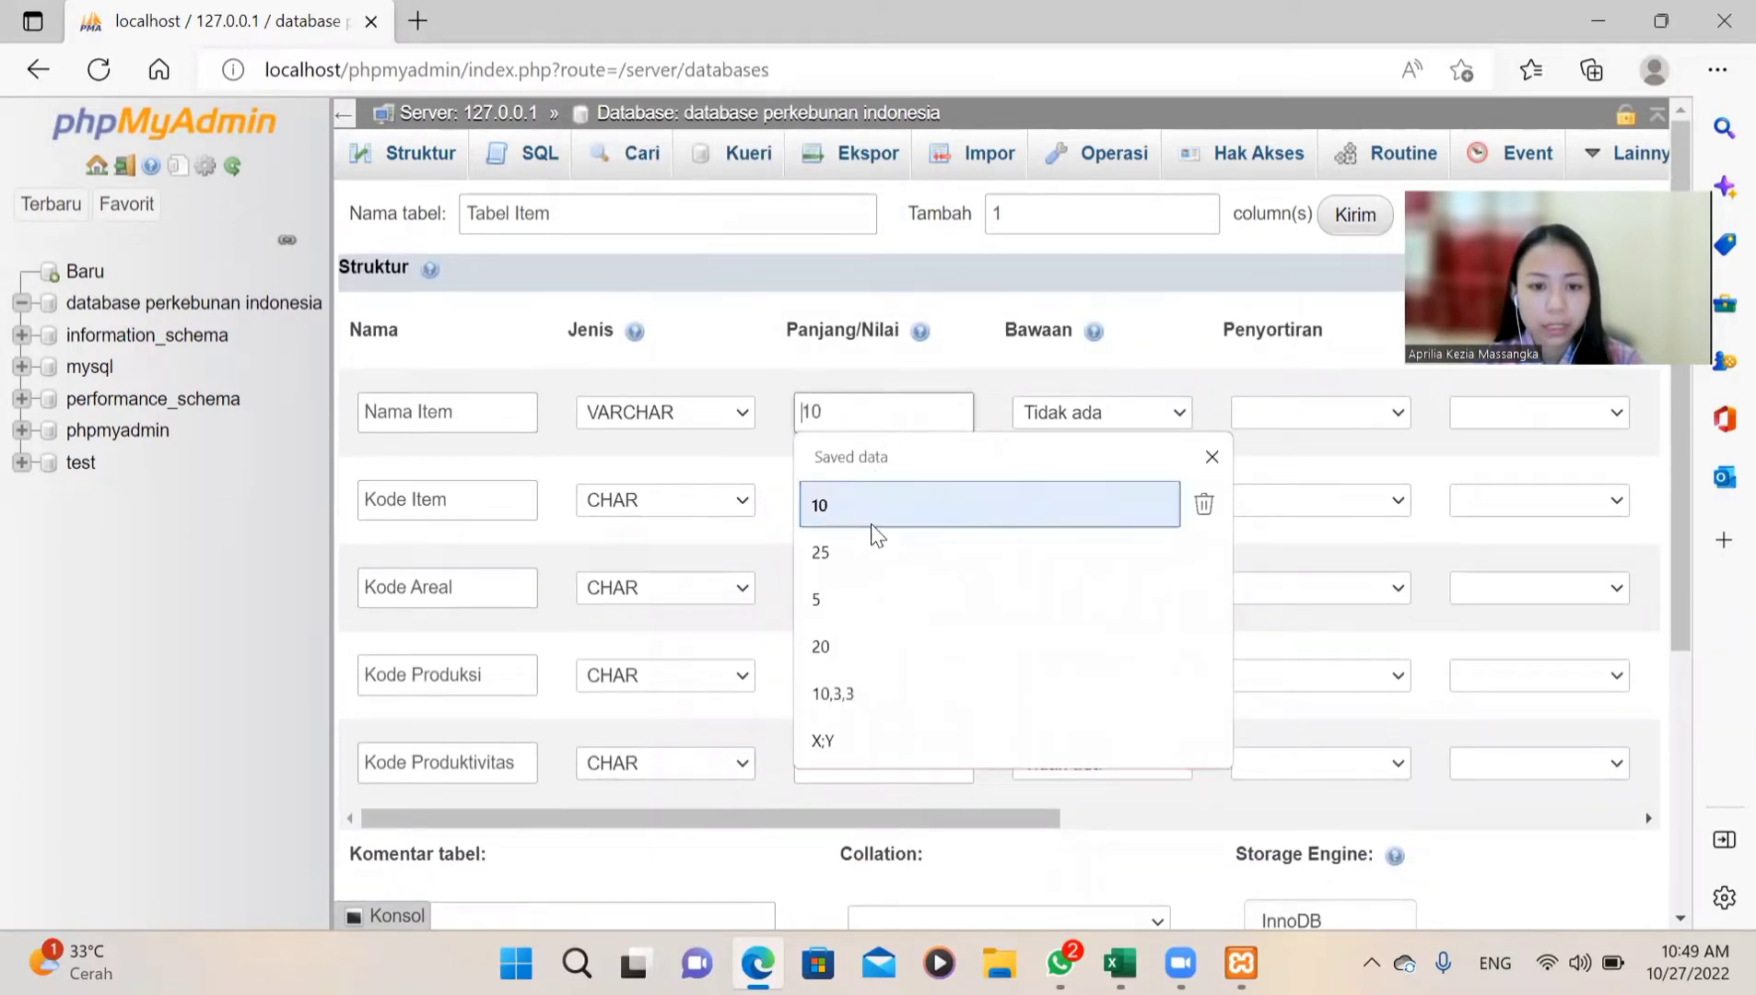
left_click(869, 552)
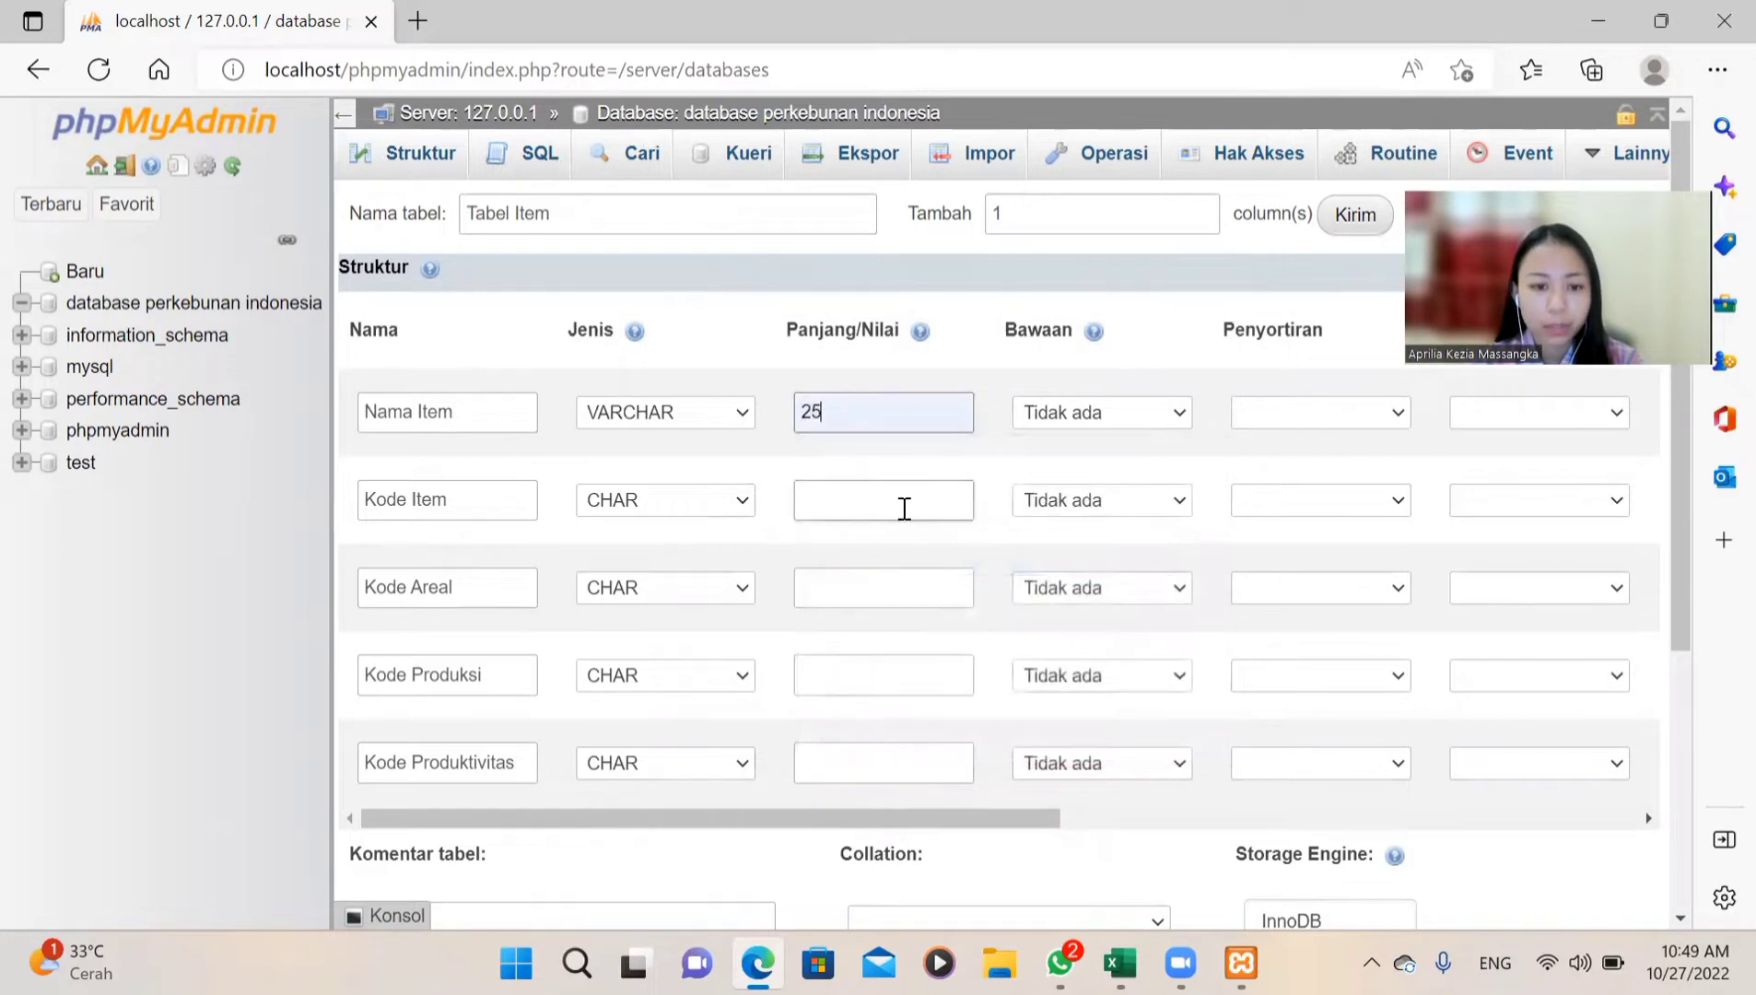
left_click(902, 504)
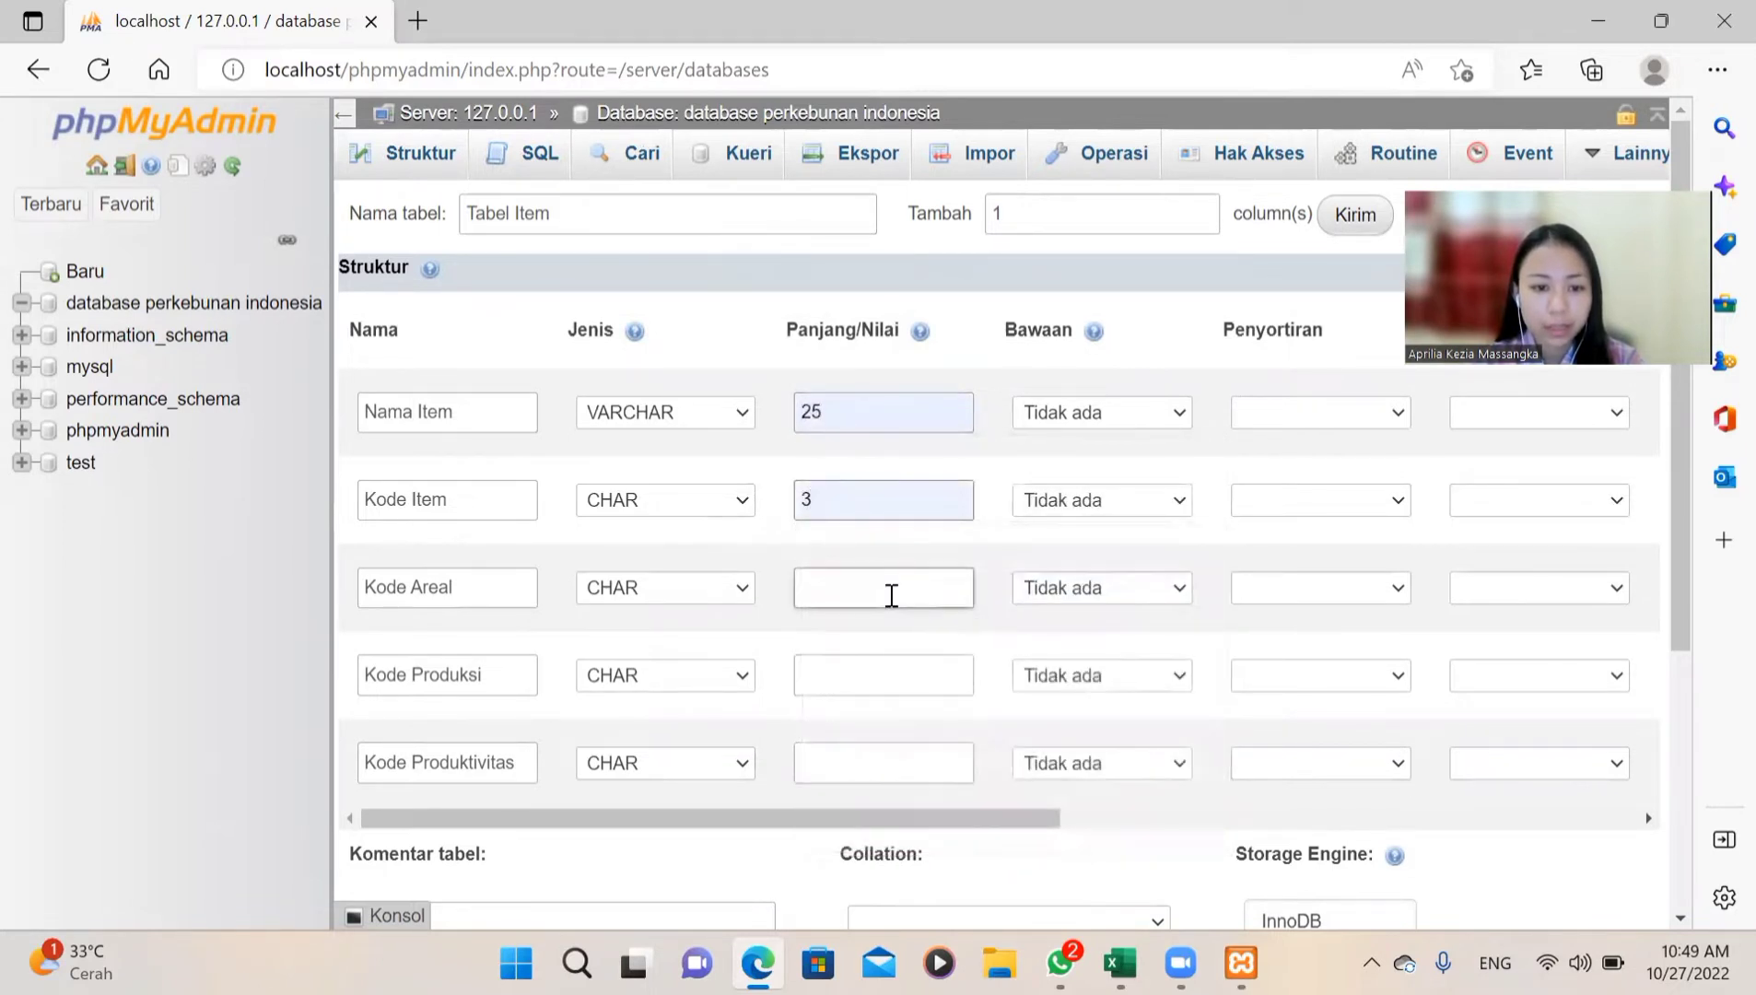
Step: Set the length of the Kode Areal, Kode Produksi and Kode Produktivitas columns to 3
left_click(890, 595)
left_click(857, 348)
left_click(874, 673)
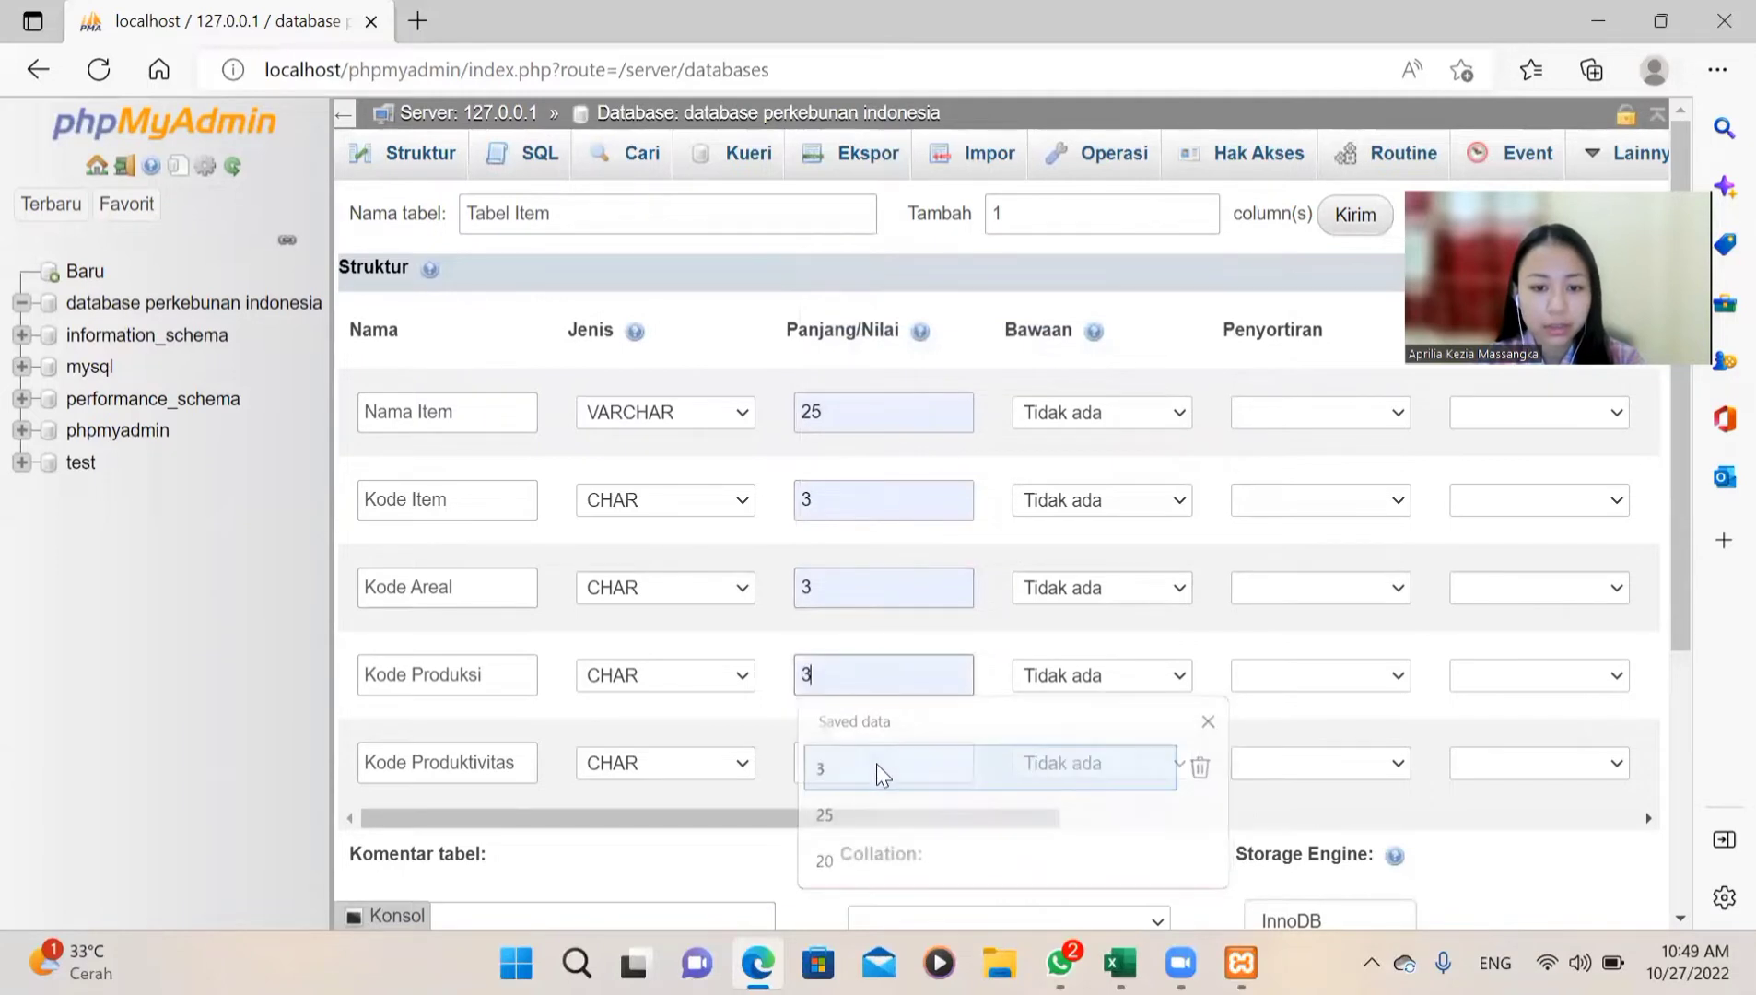
left_click(878, 764)
scroll(913, 599, "down", 3)
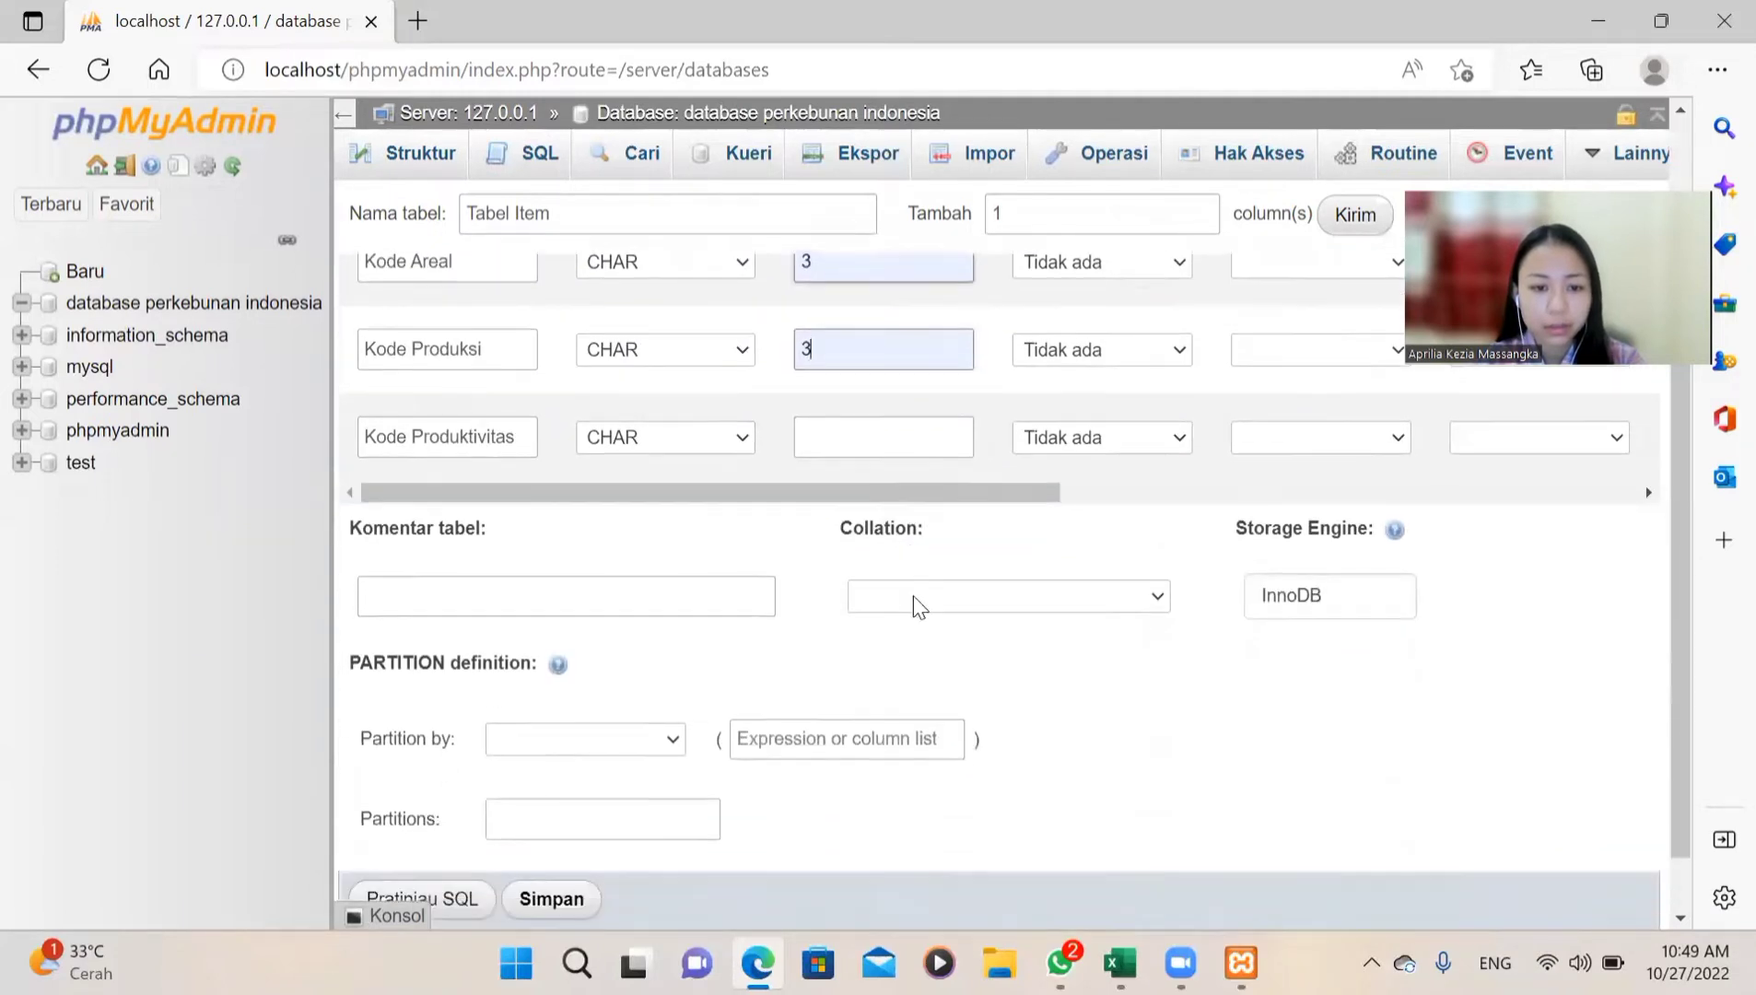
left_click(902, 444)
left_click(857, 577)
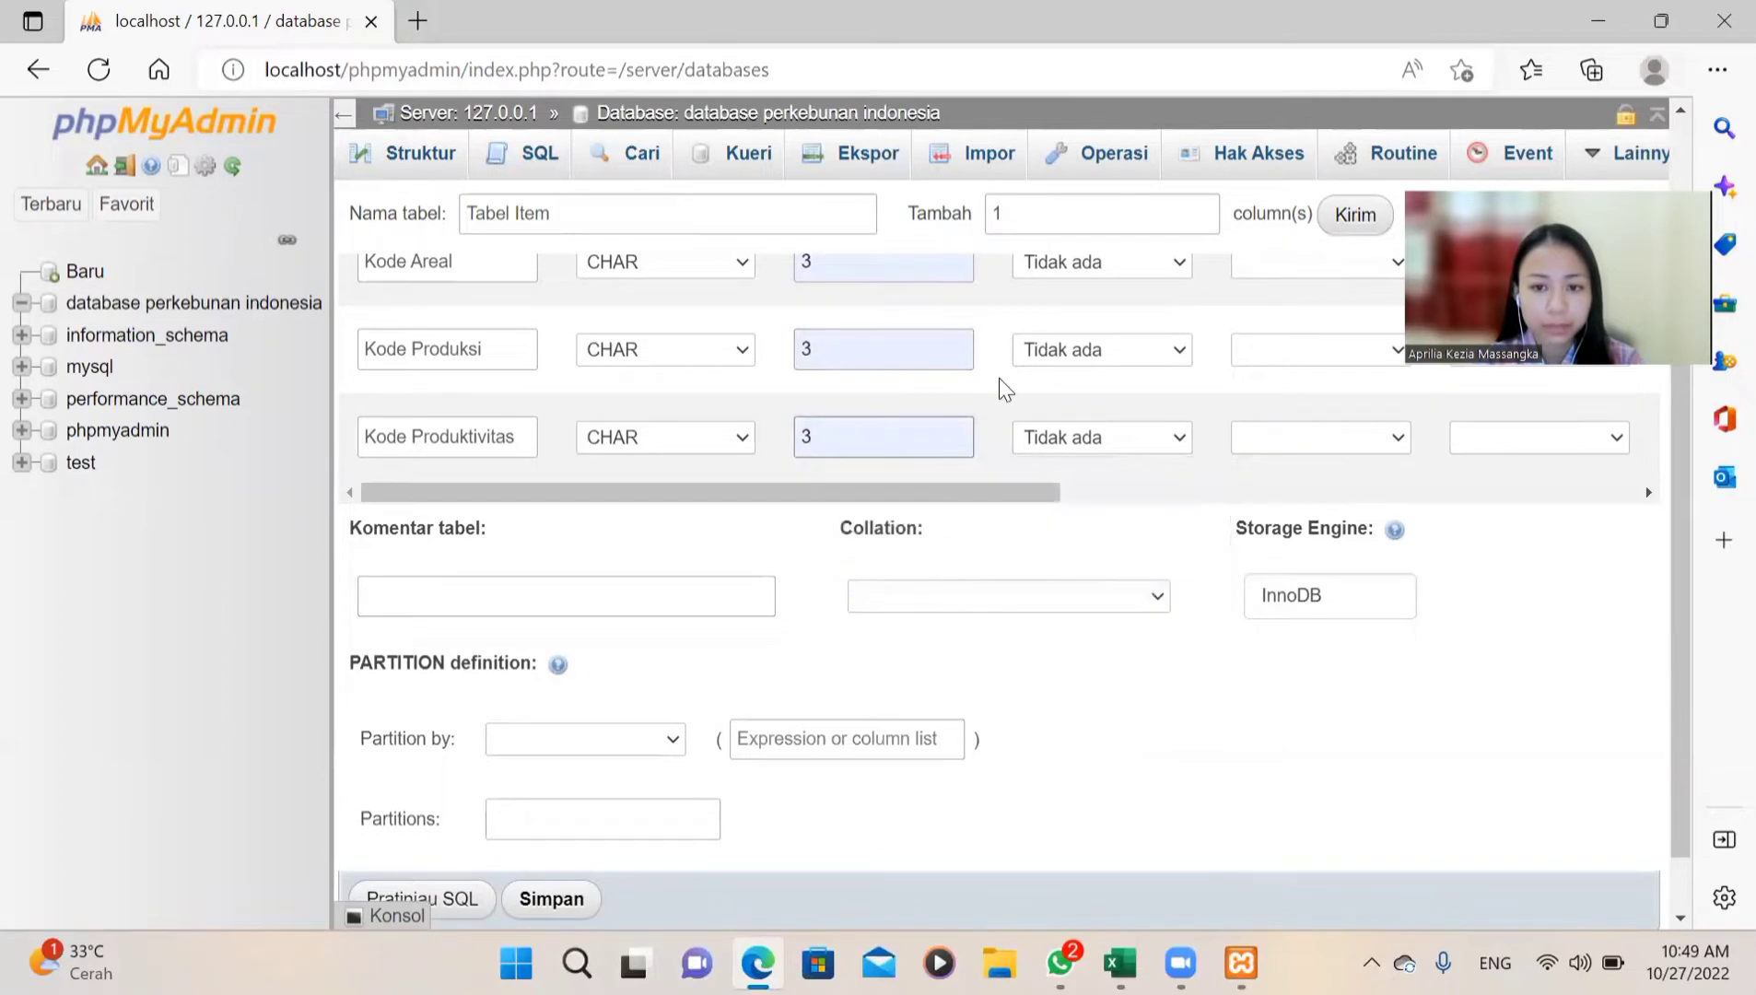
Step: Review the five column definitions and save the new Tabel Item table
scroll(999, 377, "up", 4)
scroll(1332, 329, "down", 1)
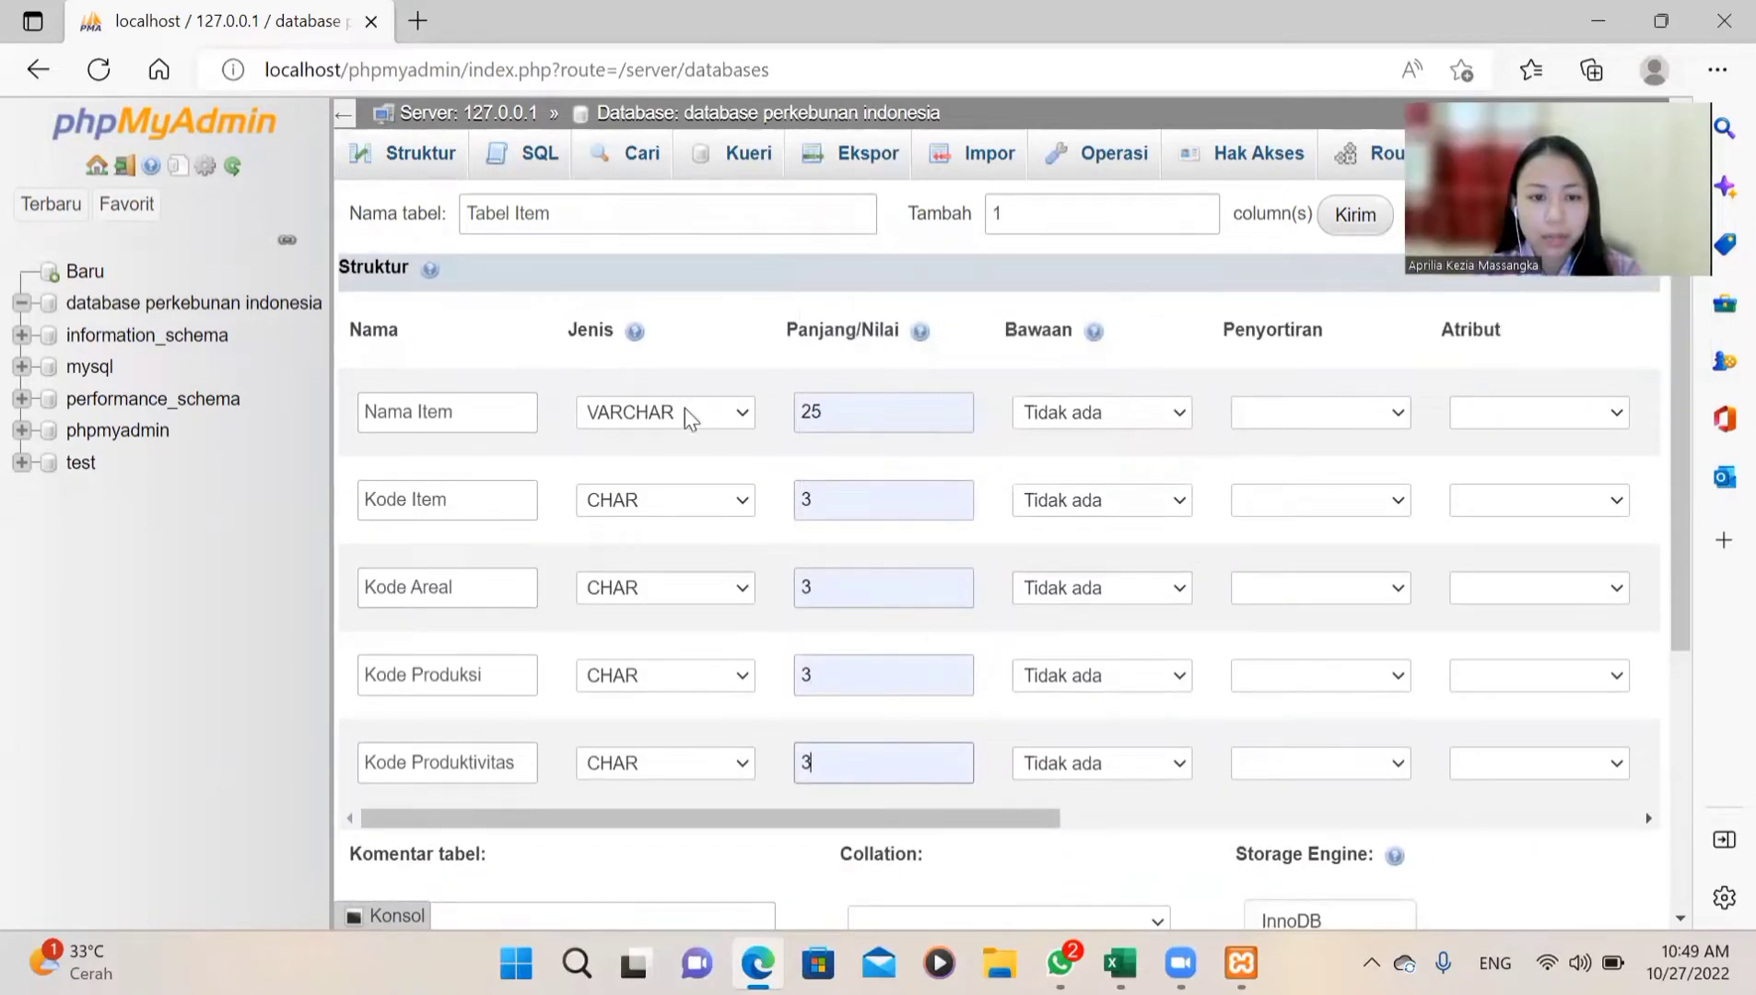
scroll(1390, 305, "down", 5)
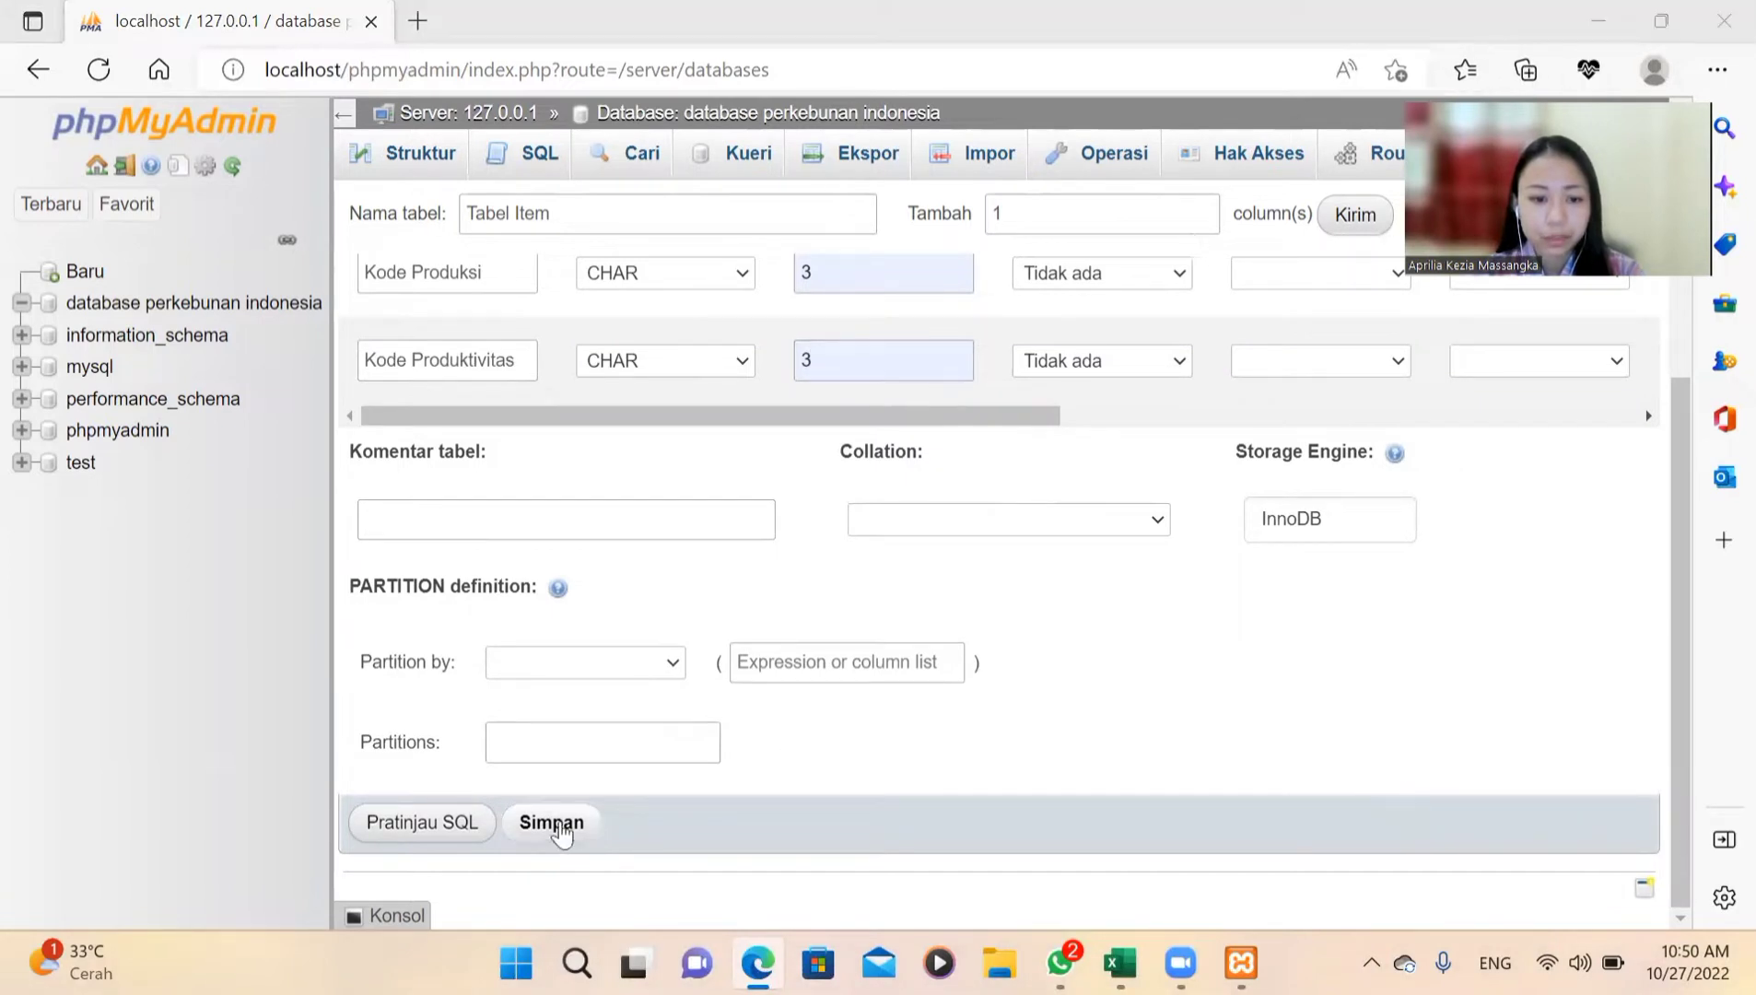
left_click(556, 823)
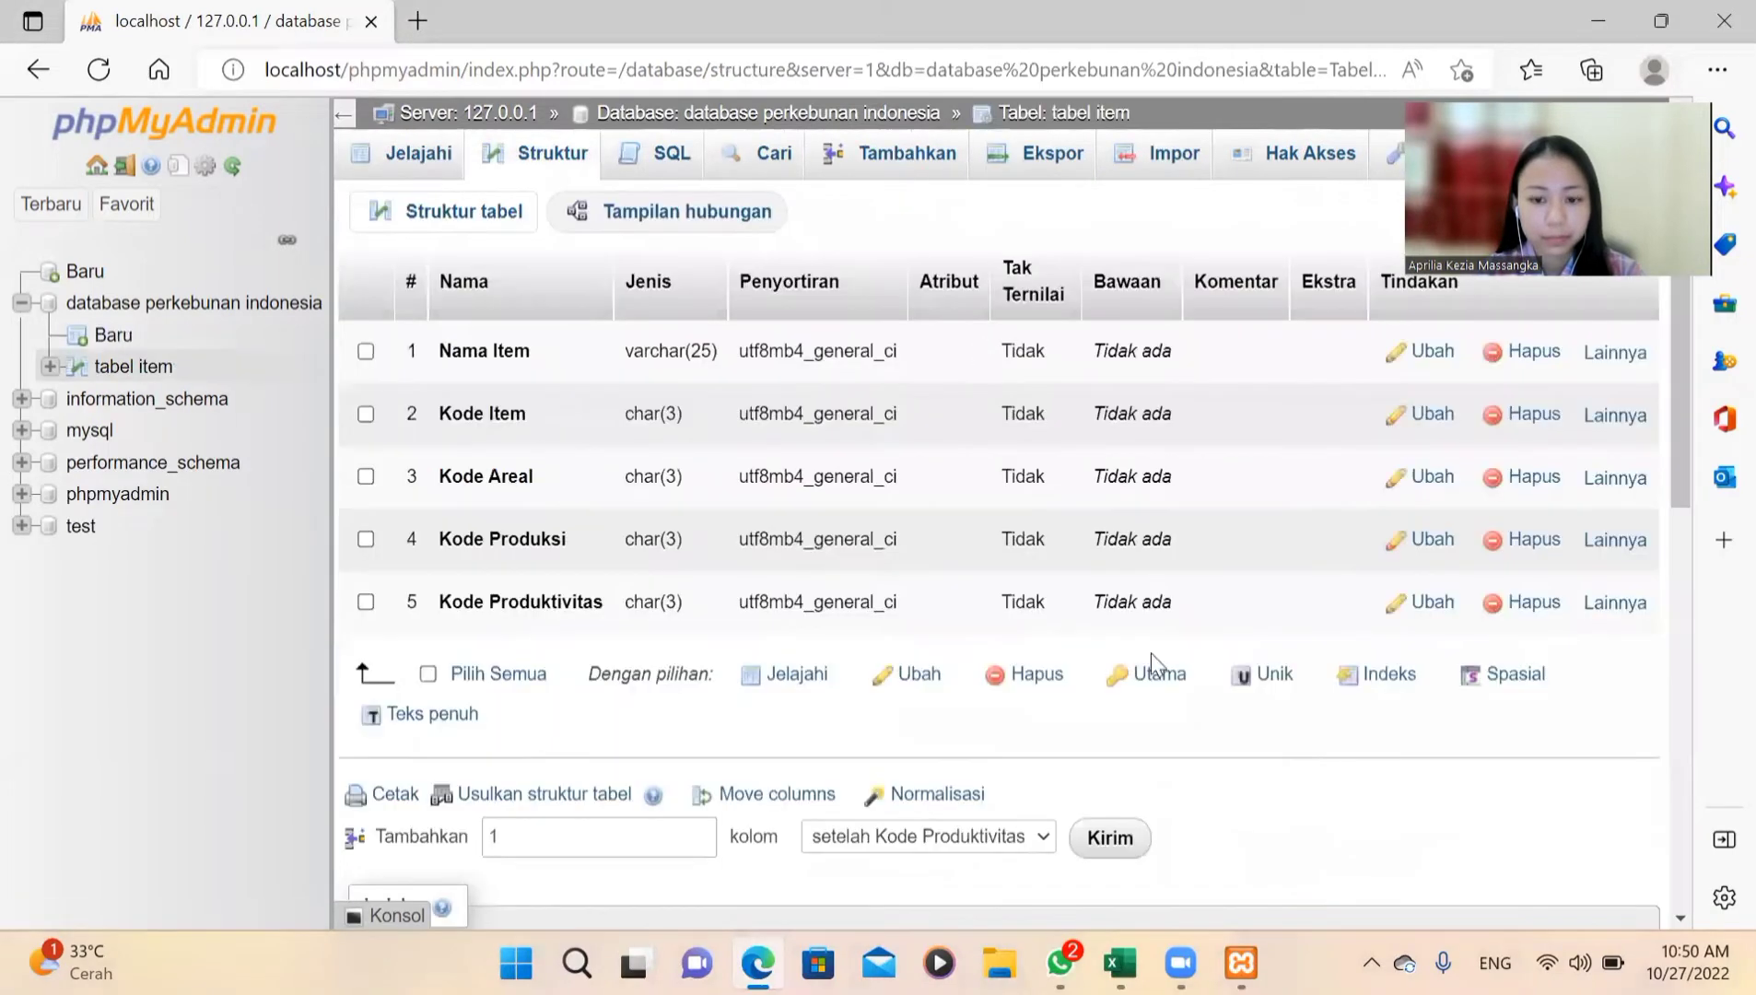
mouse_move(1180, 963)
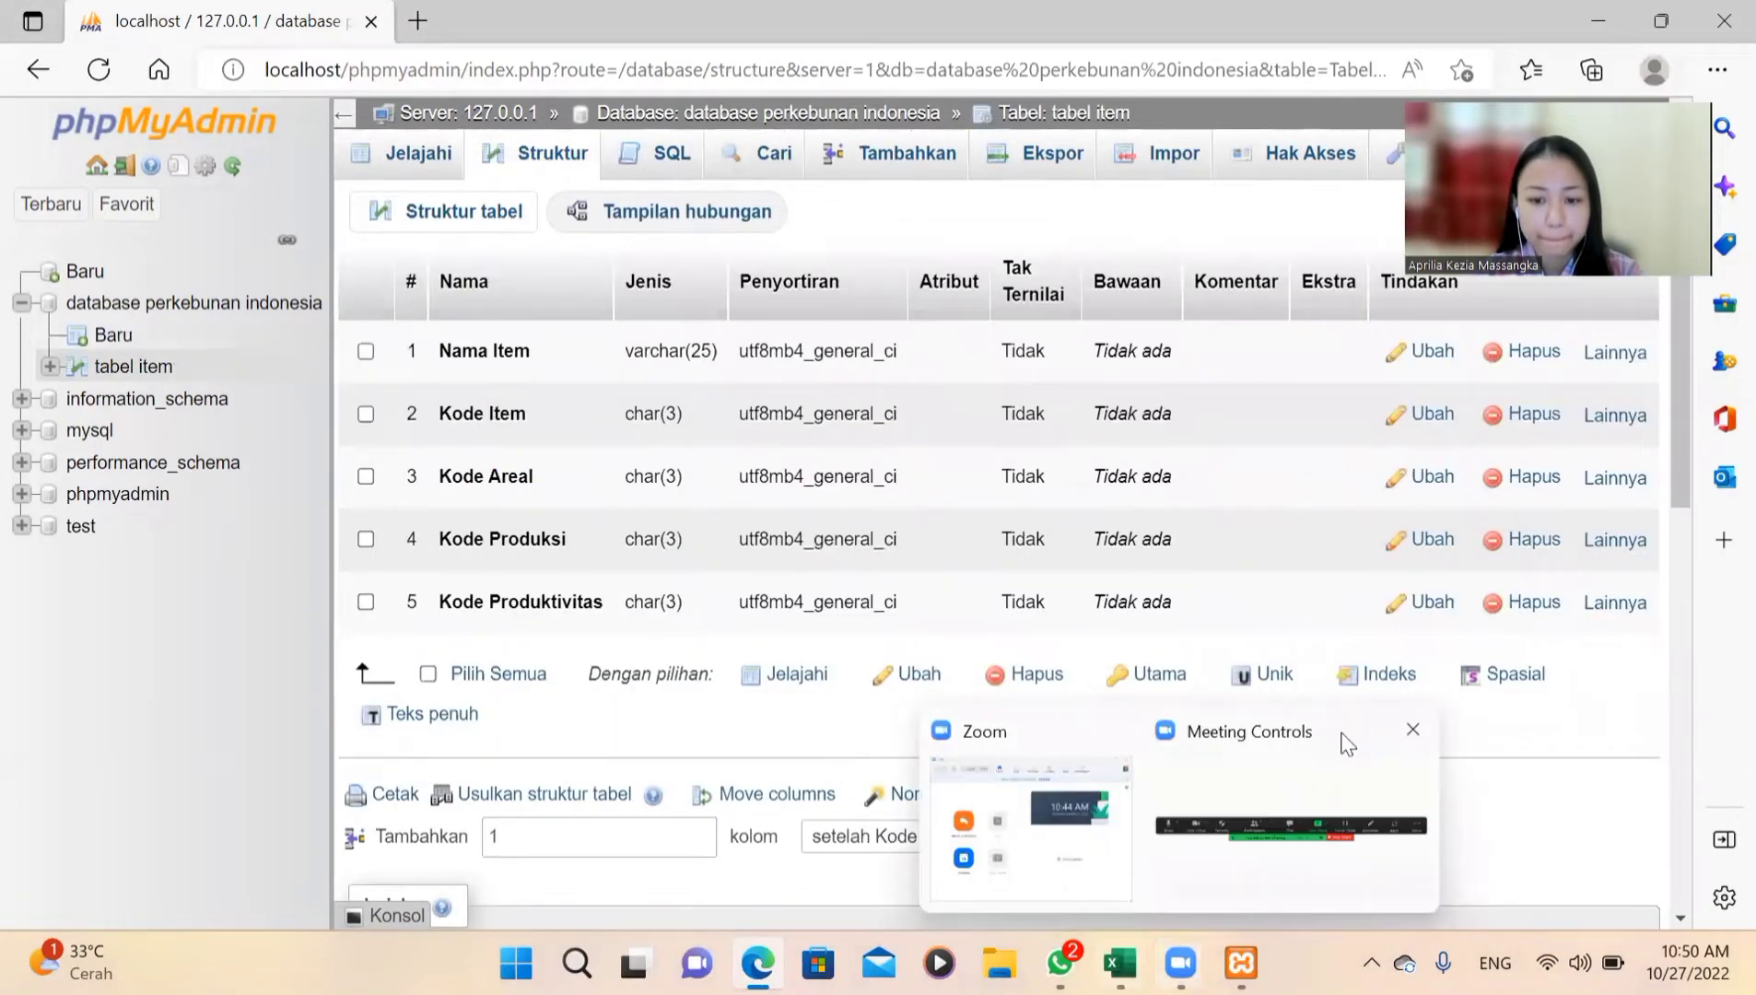
left_click(1318, 761)
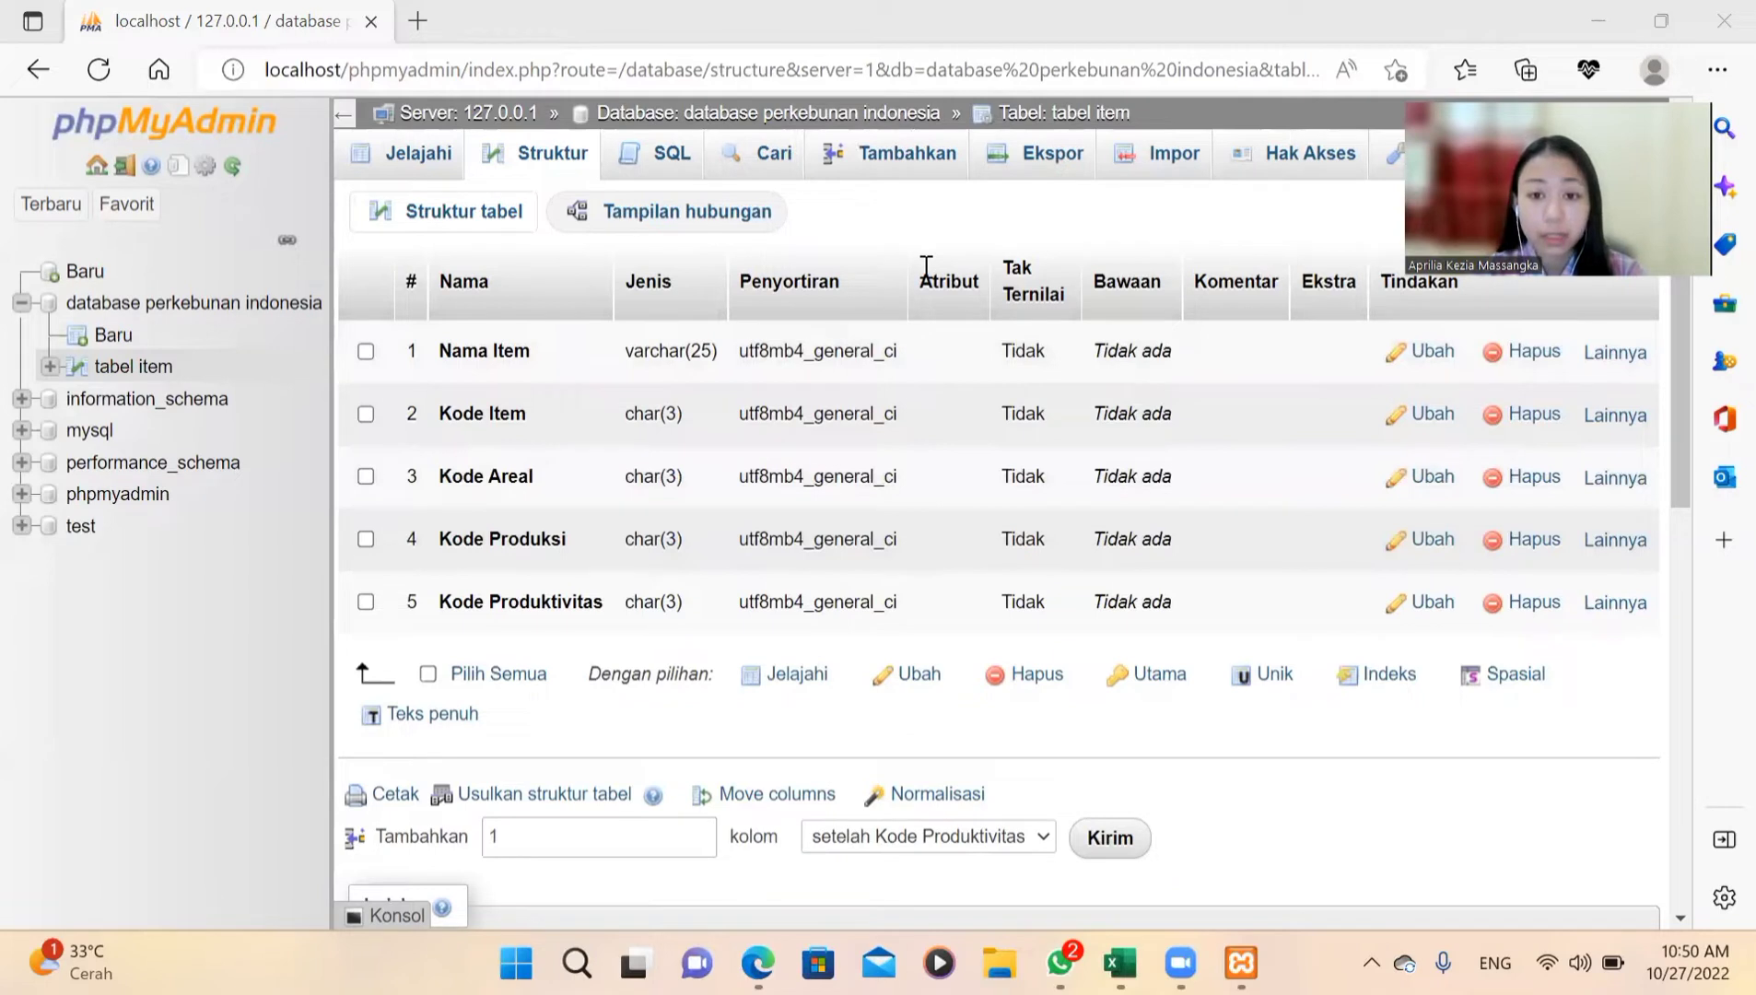
Step: Open the form for inserting new rows into the tabel item table and set it to 15 rows
left_click(891, 159)
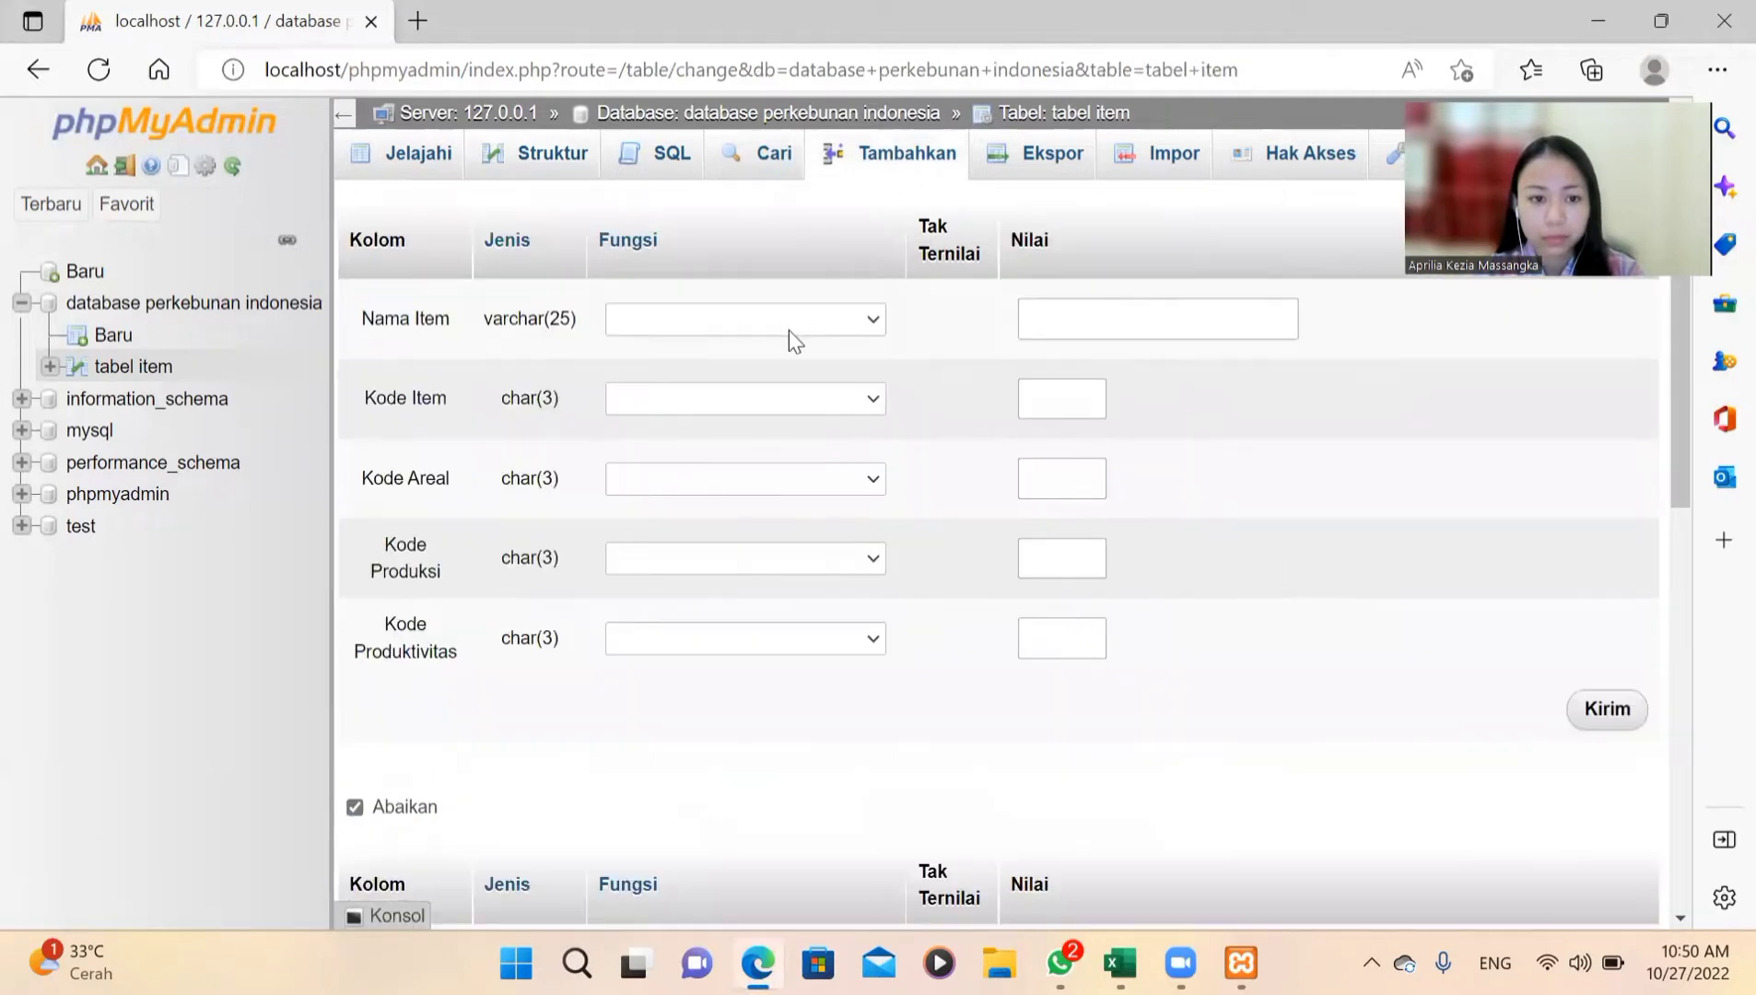
scroll(823, 341, "down", 3)
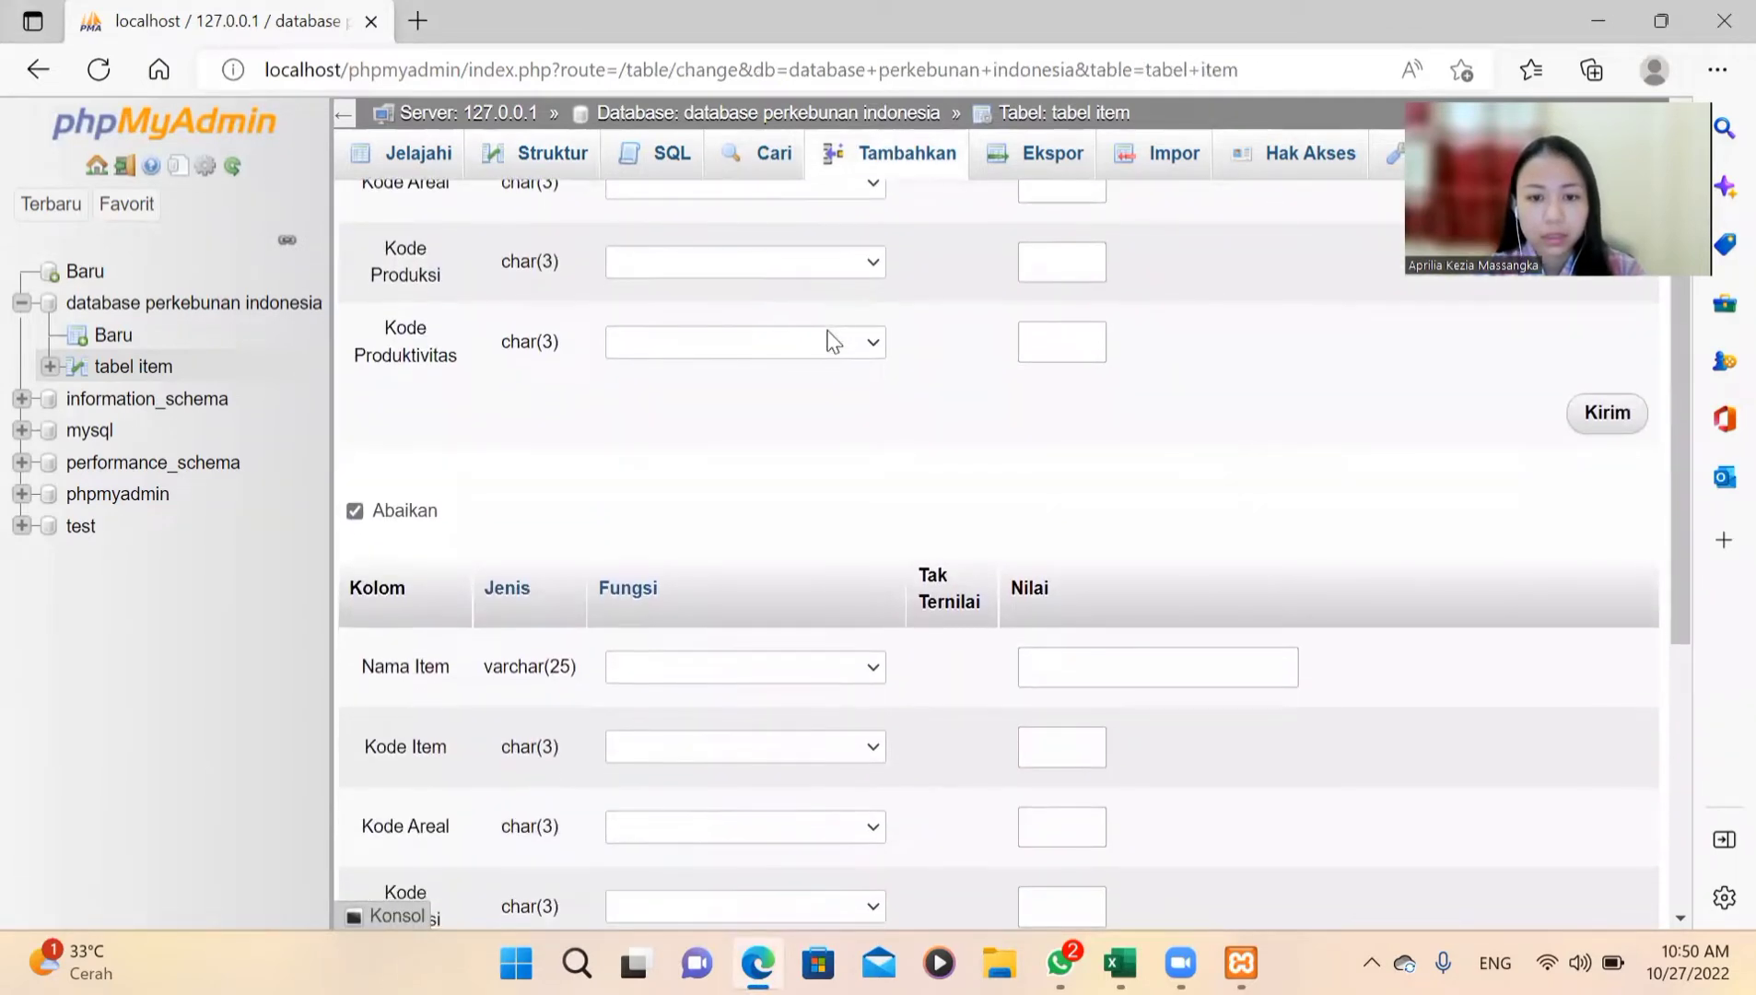
scroll(834, 342, "up", 3)
scroll(834, 341, "down", 3)
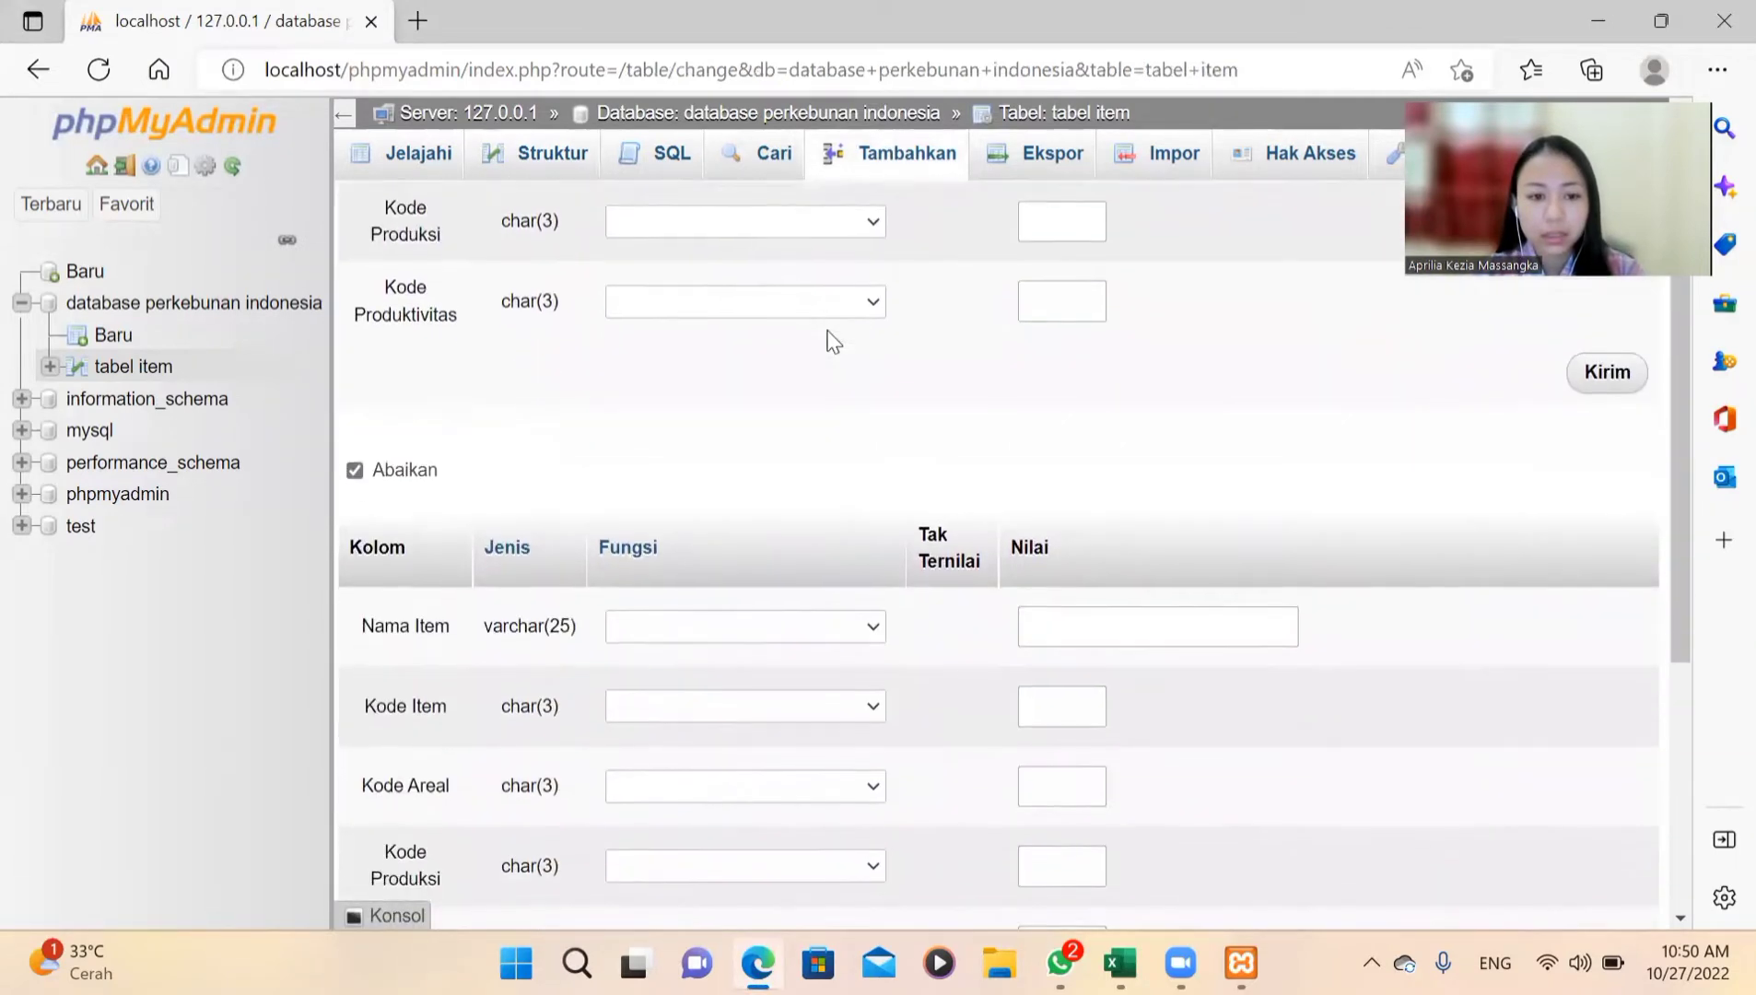
scroll(834, 342, "down", 5)
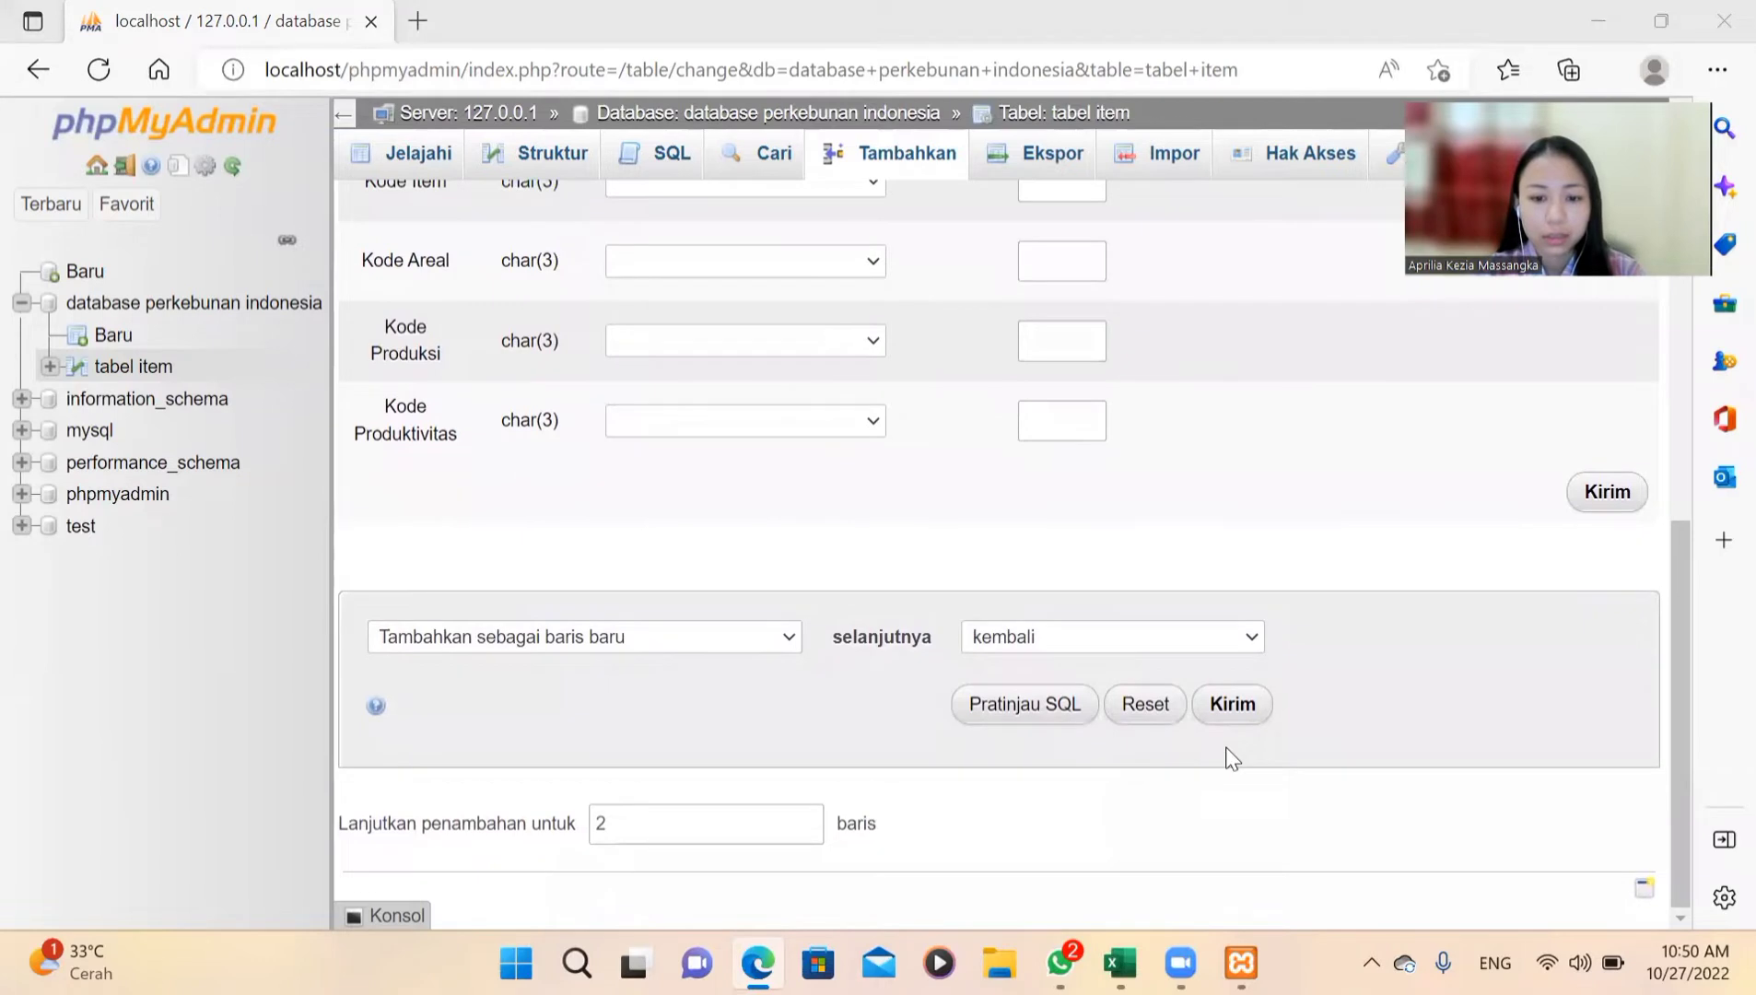
left_click(728, 834)
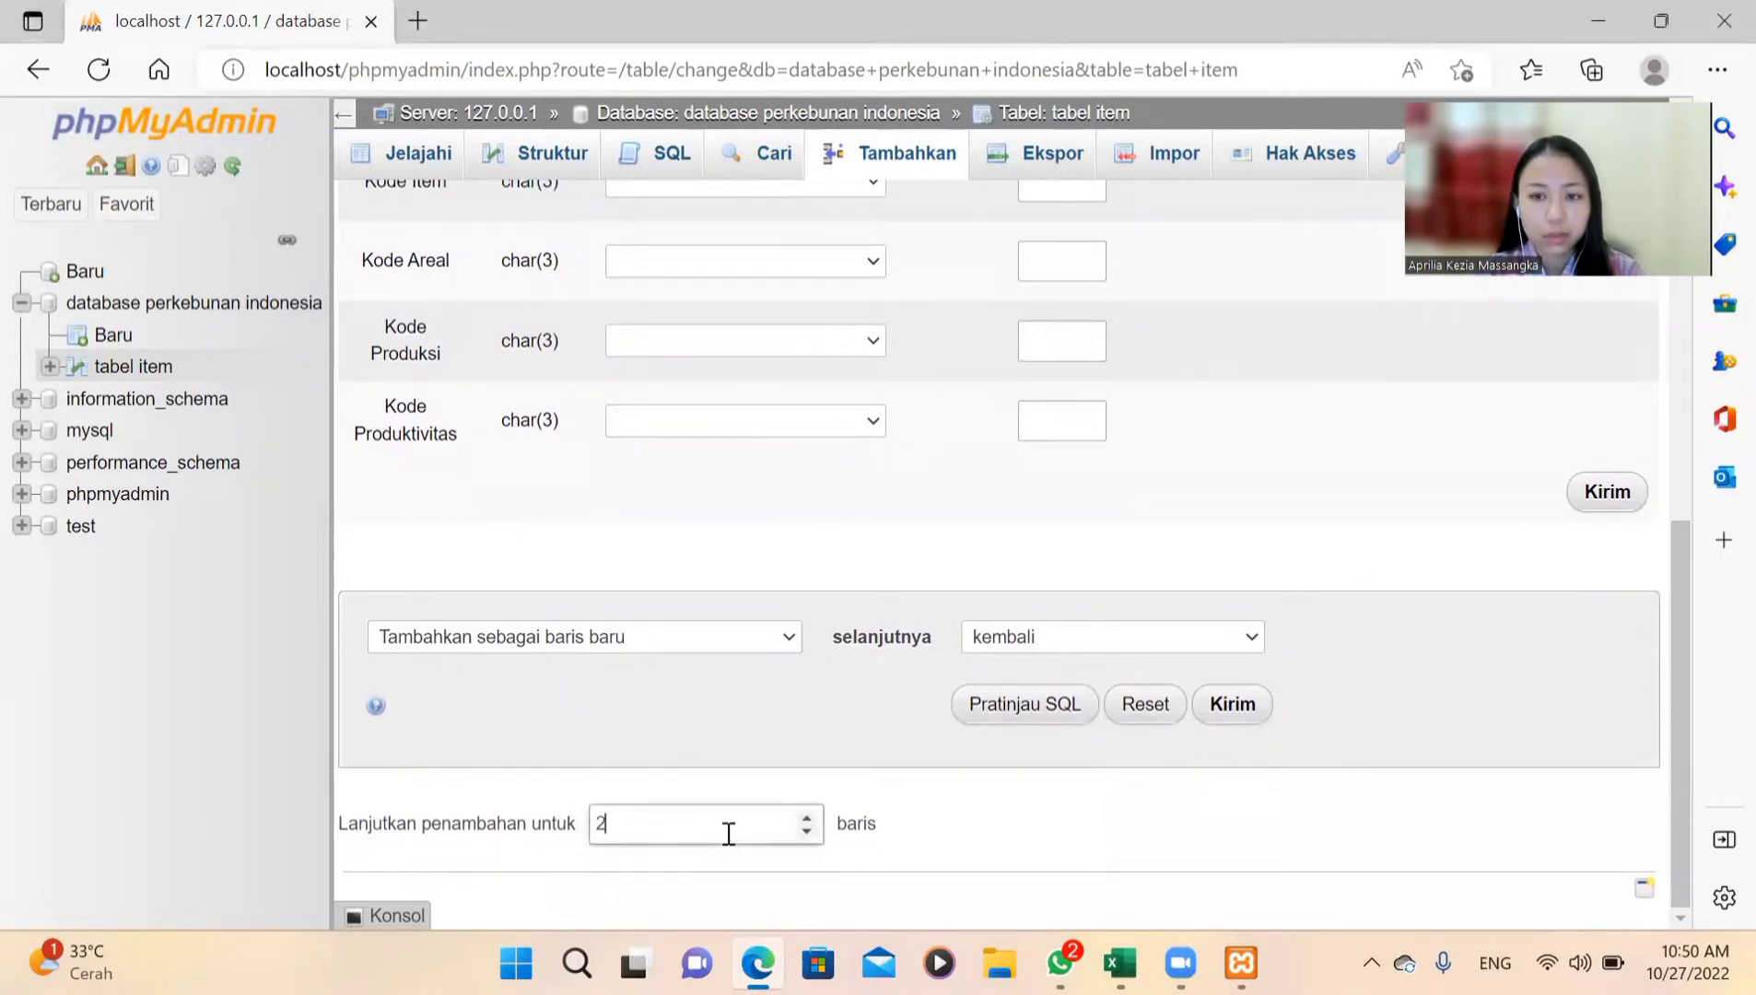
left_click(806, 820)
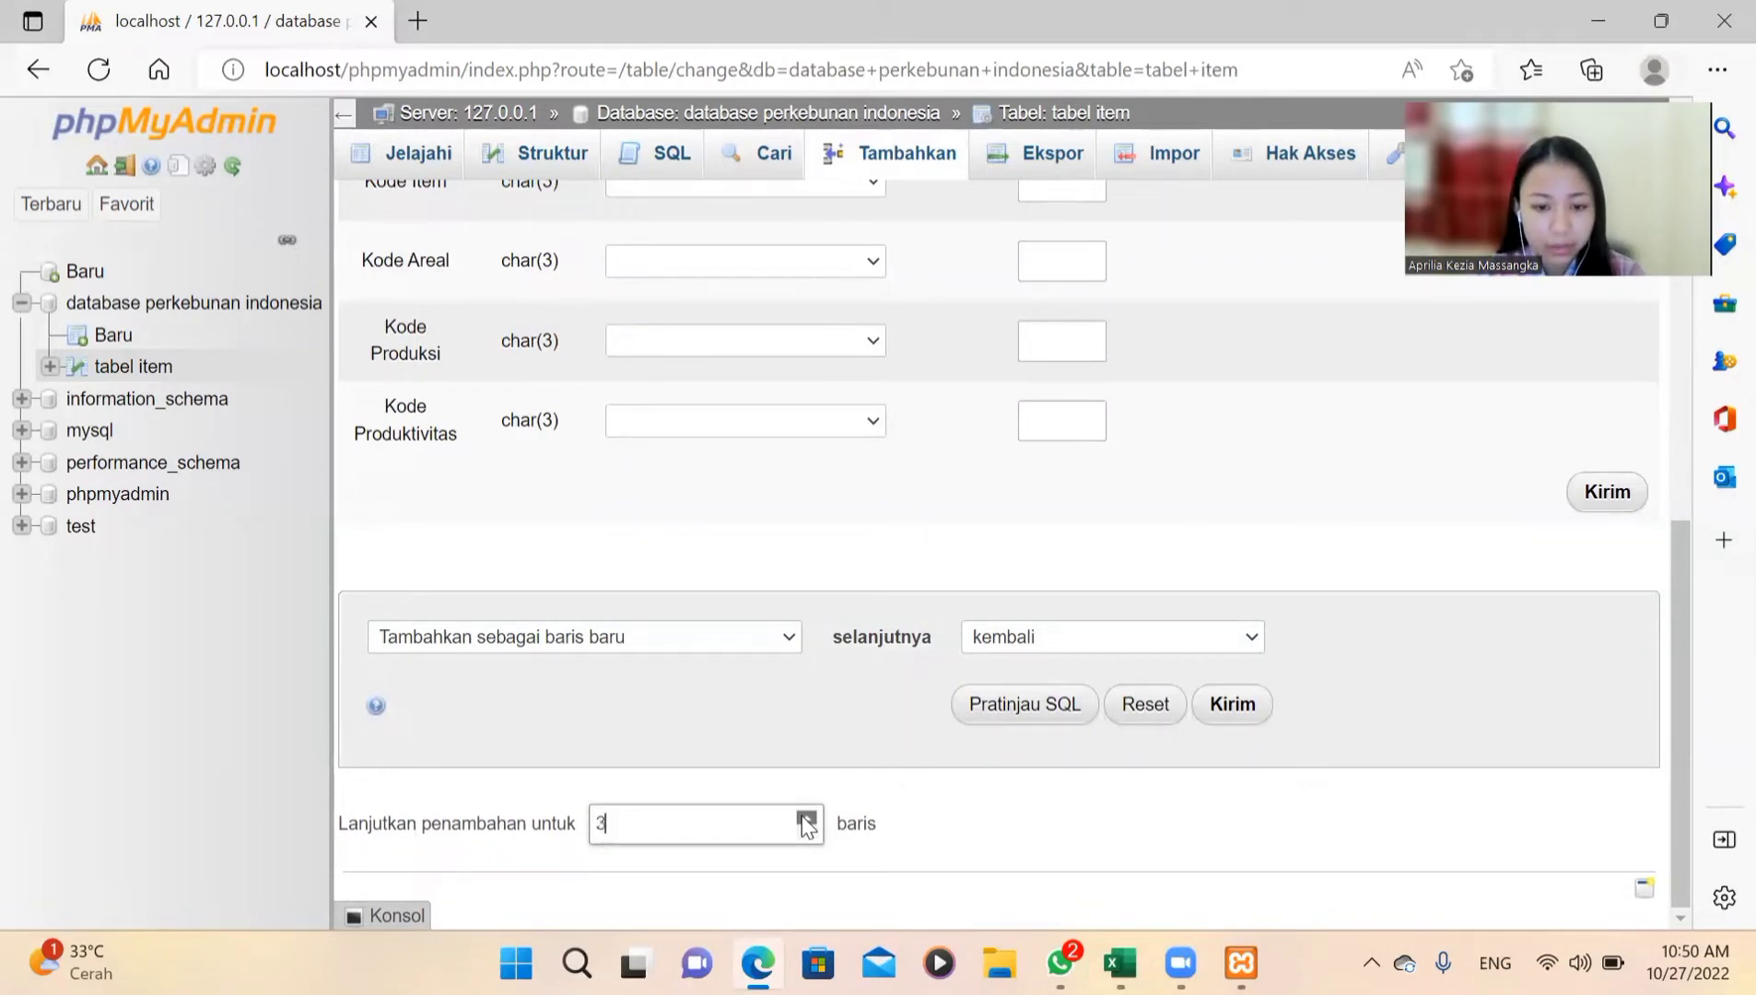
scroll(894, 792, "down", 2)
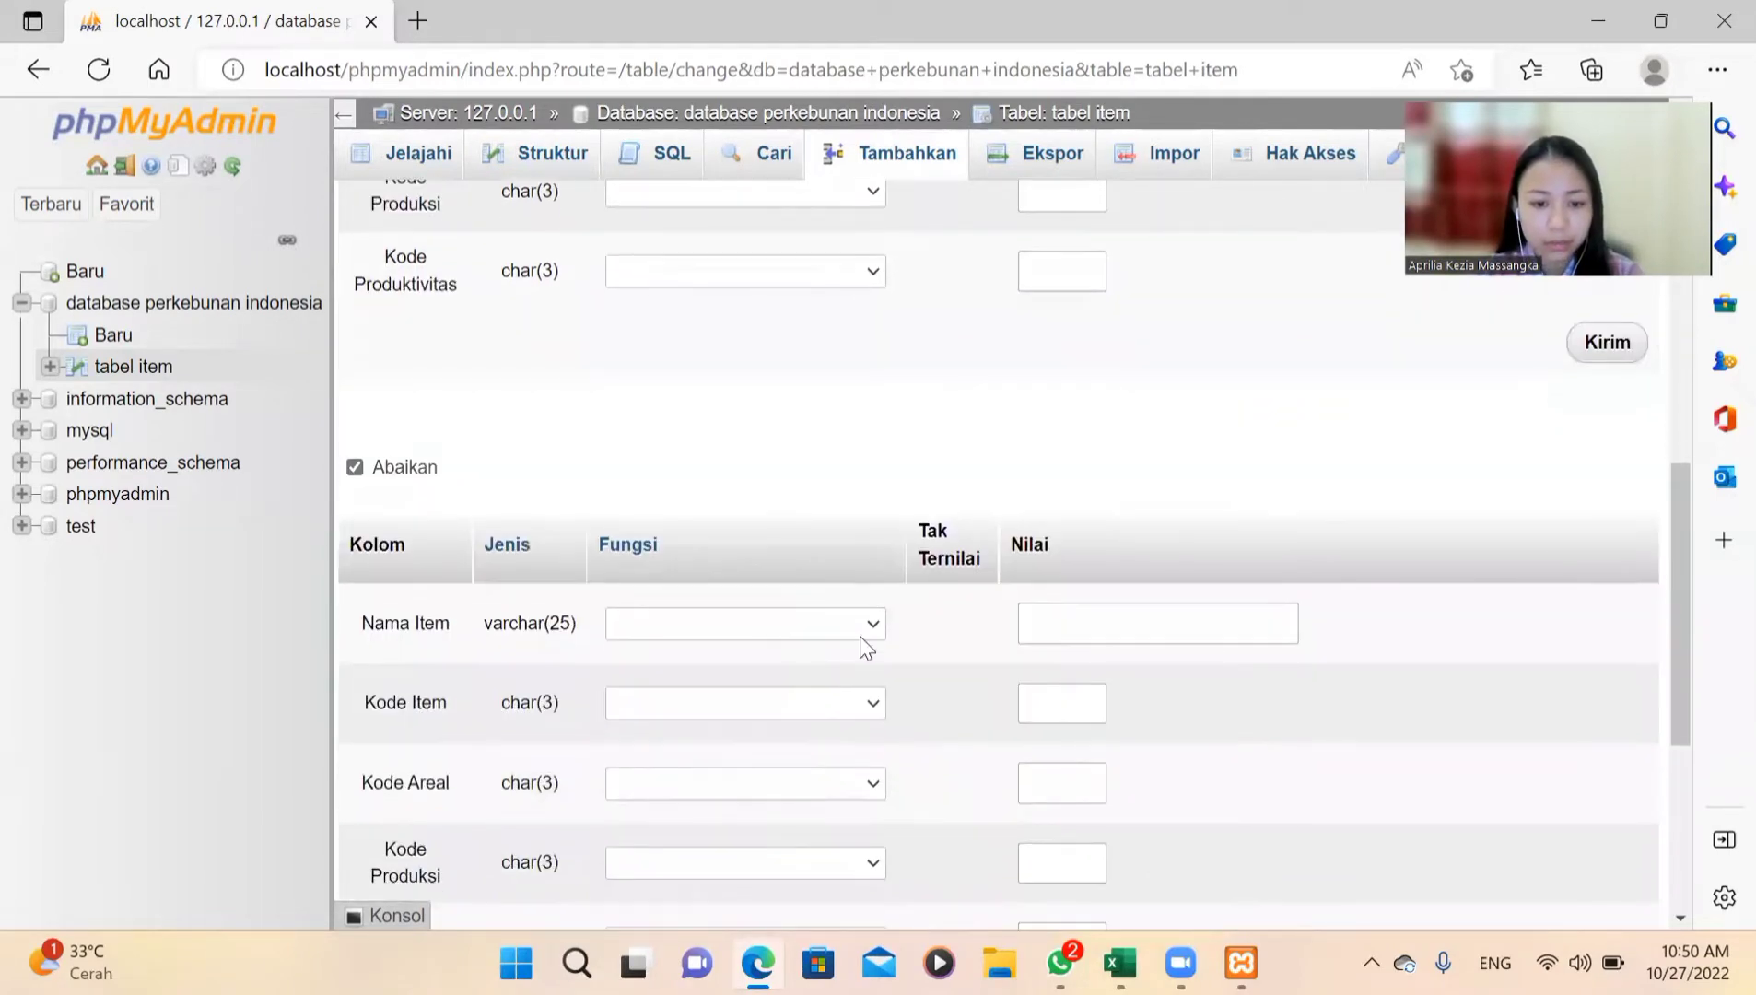
scroll(941, 911, "down", 5)
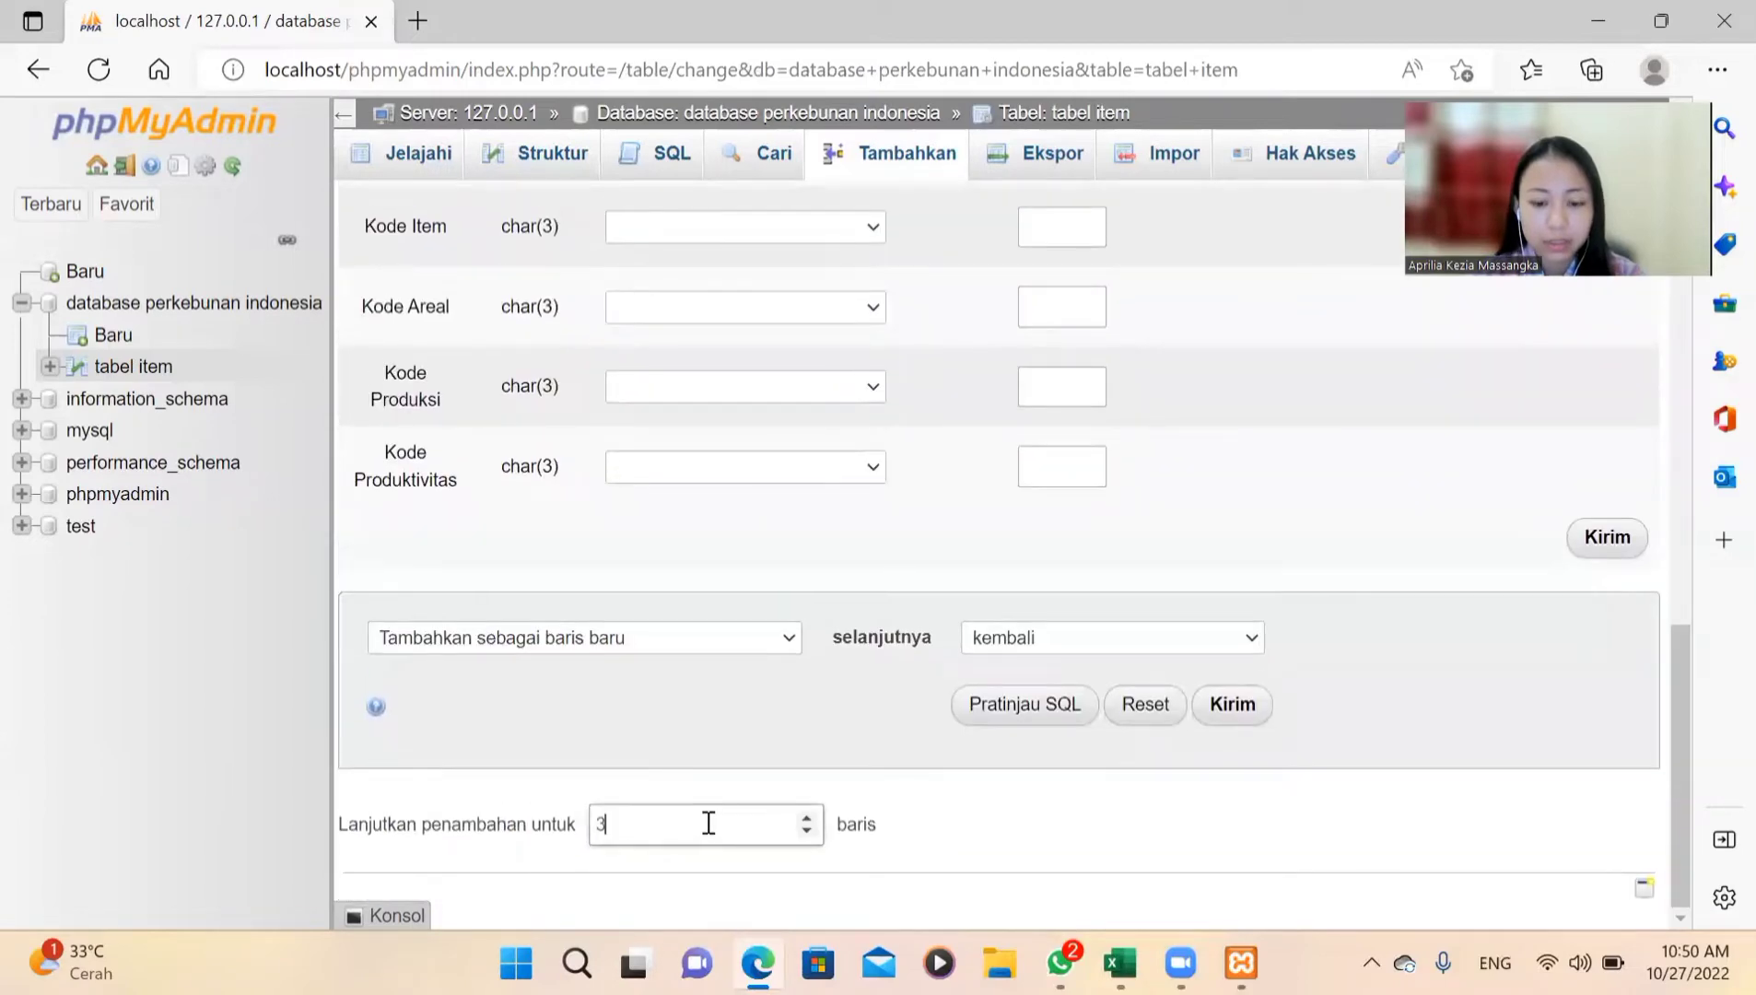
type("15")
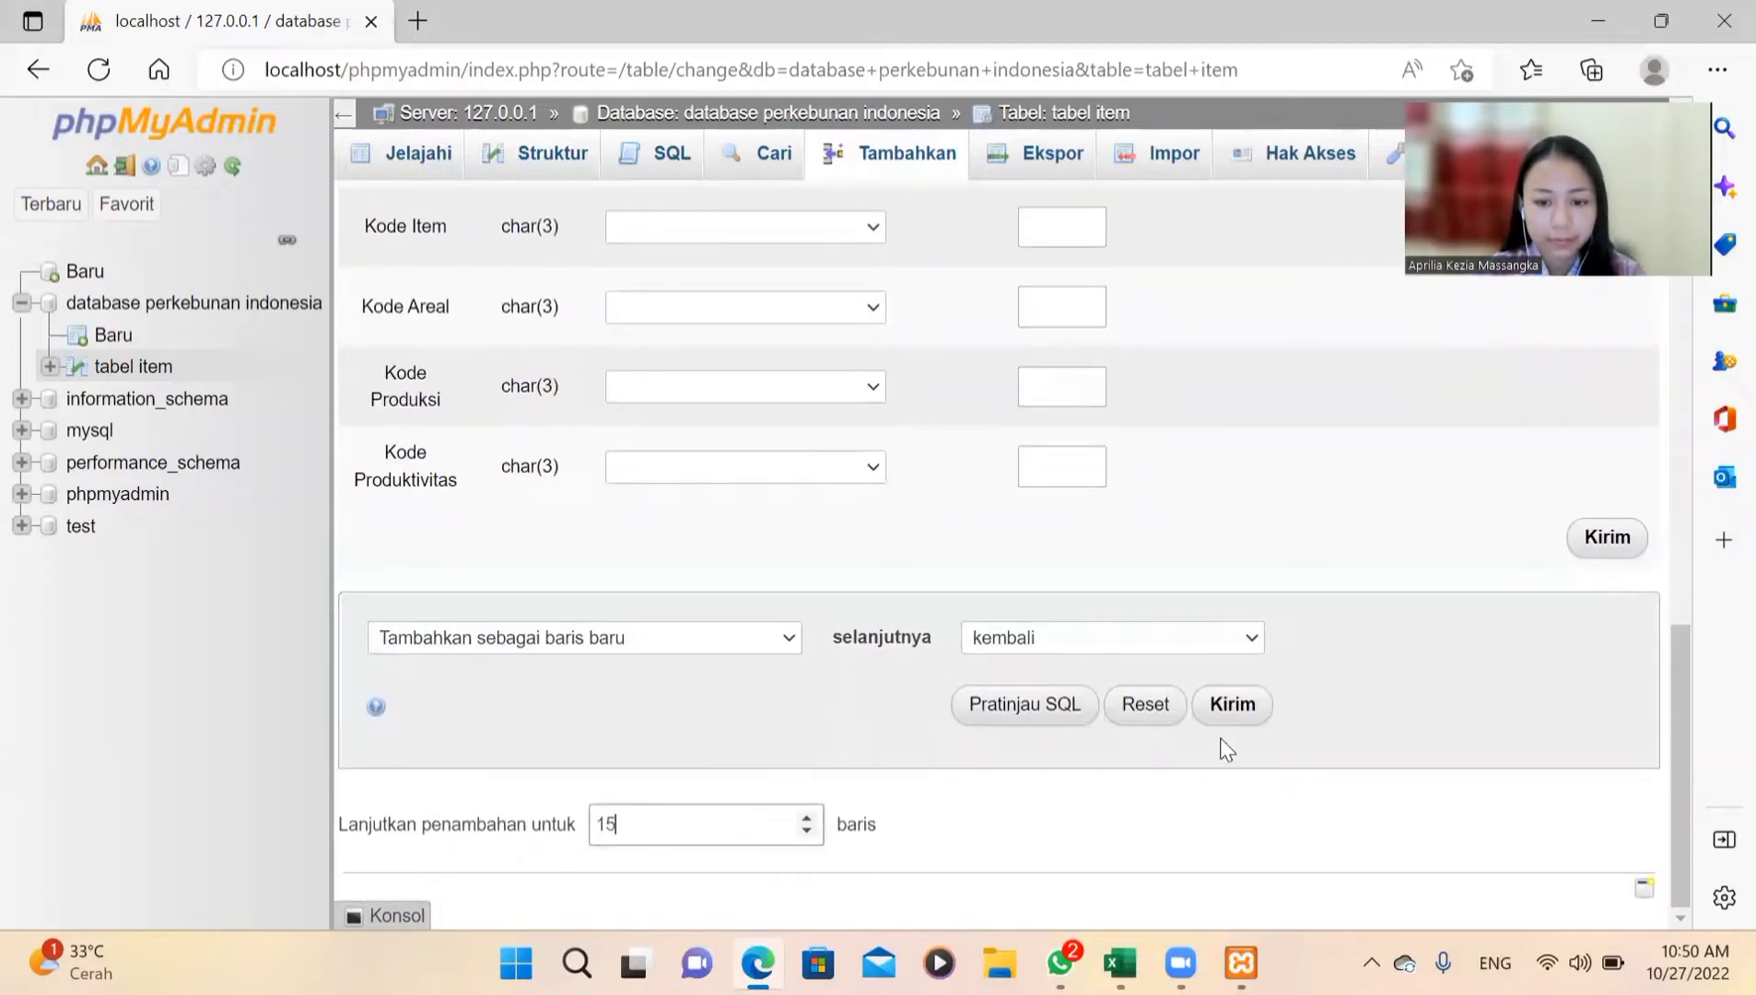
left_click(1231, 818)
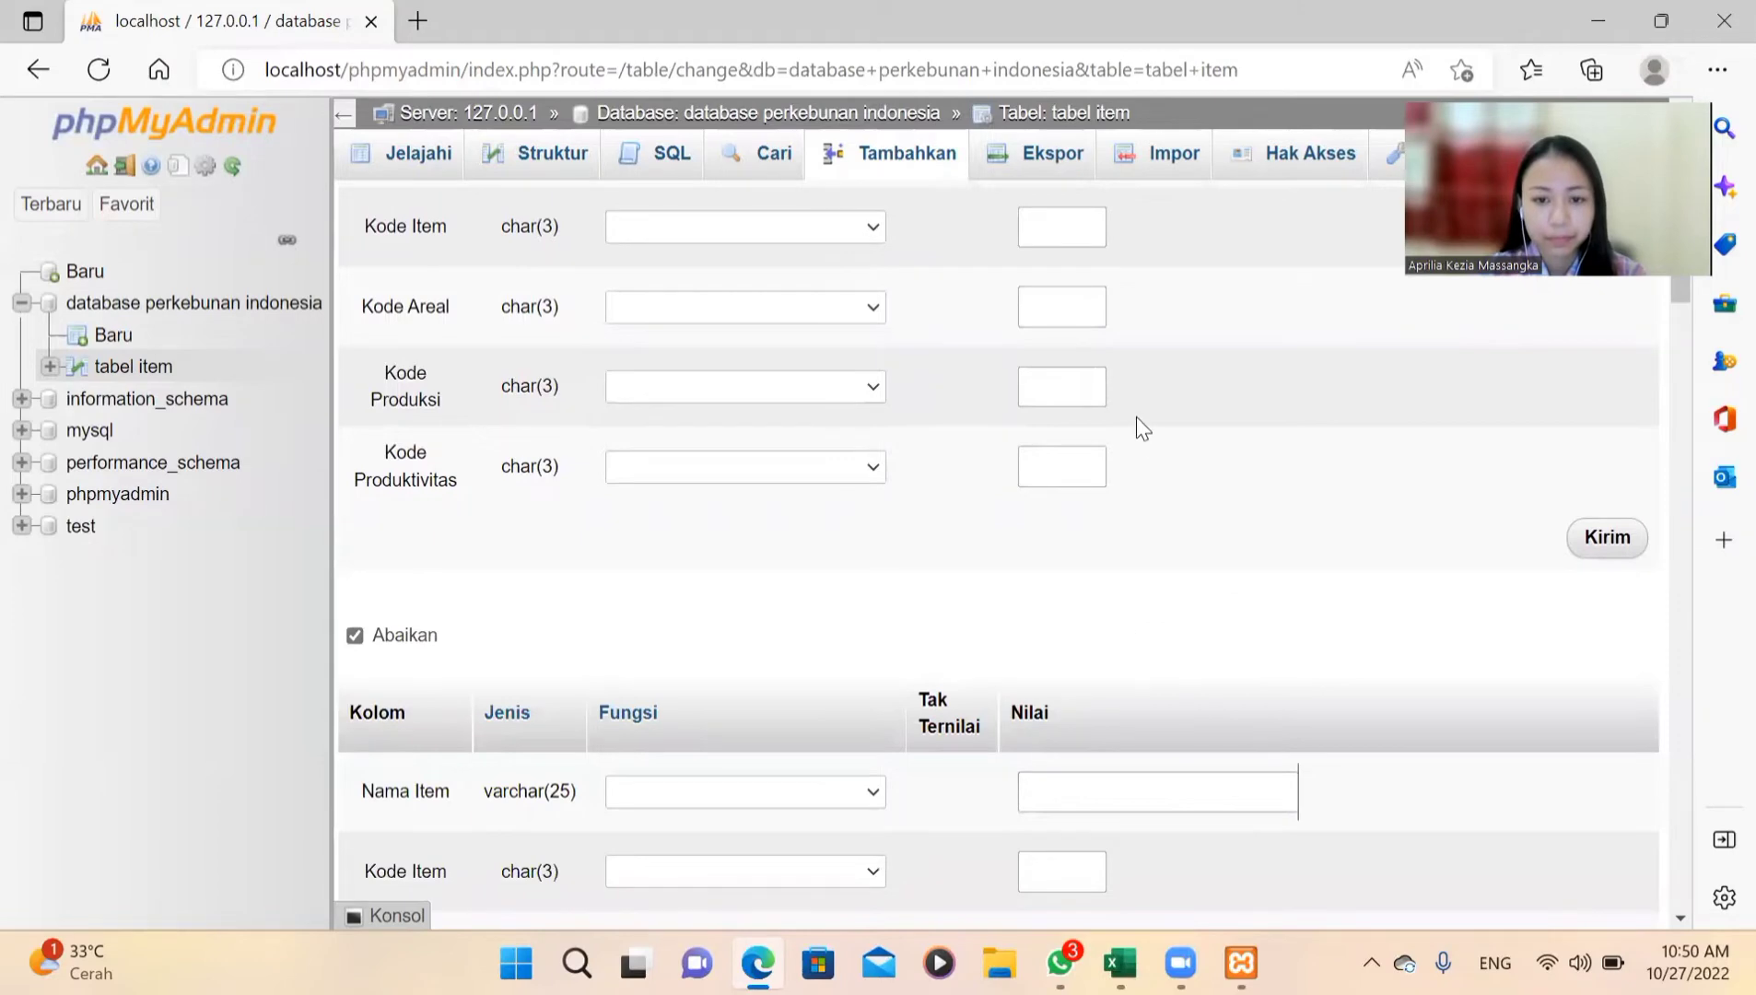
scroll(1136, 419, "up", 2)
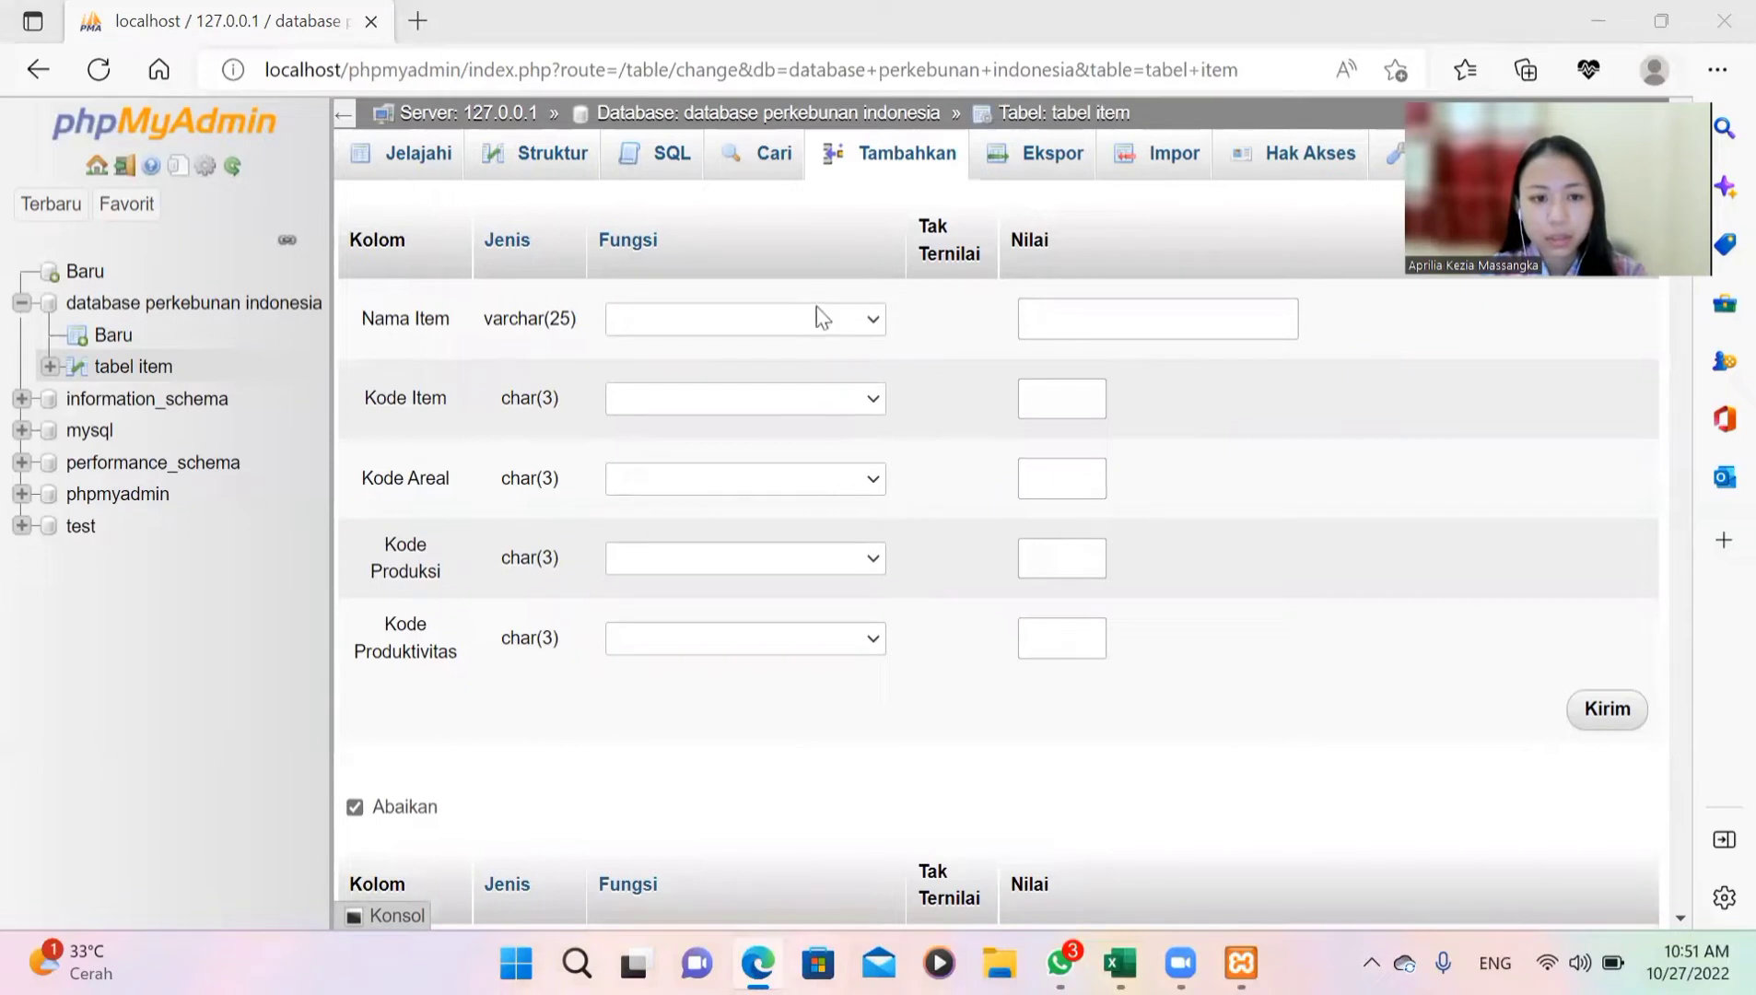
Step: Fill in the first row with Nama Item Karet and the codes A01, B01, C01 and D01
left_click(1193, 311)
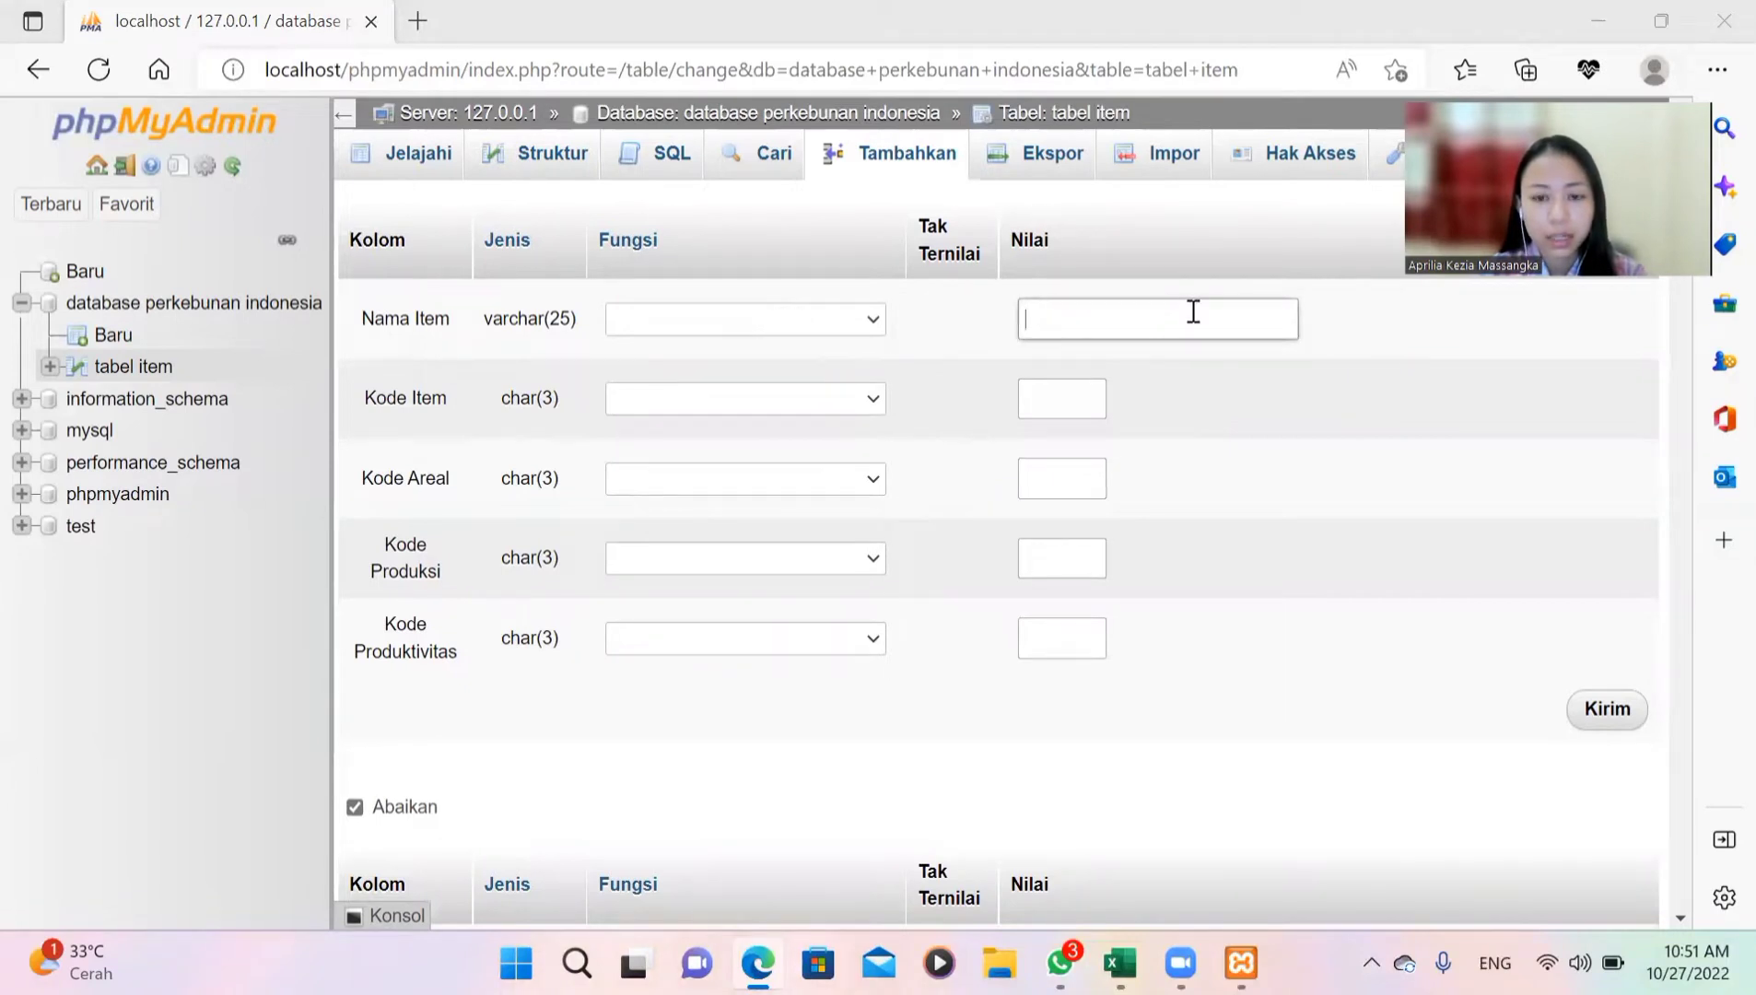
left_click(1193, 312)
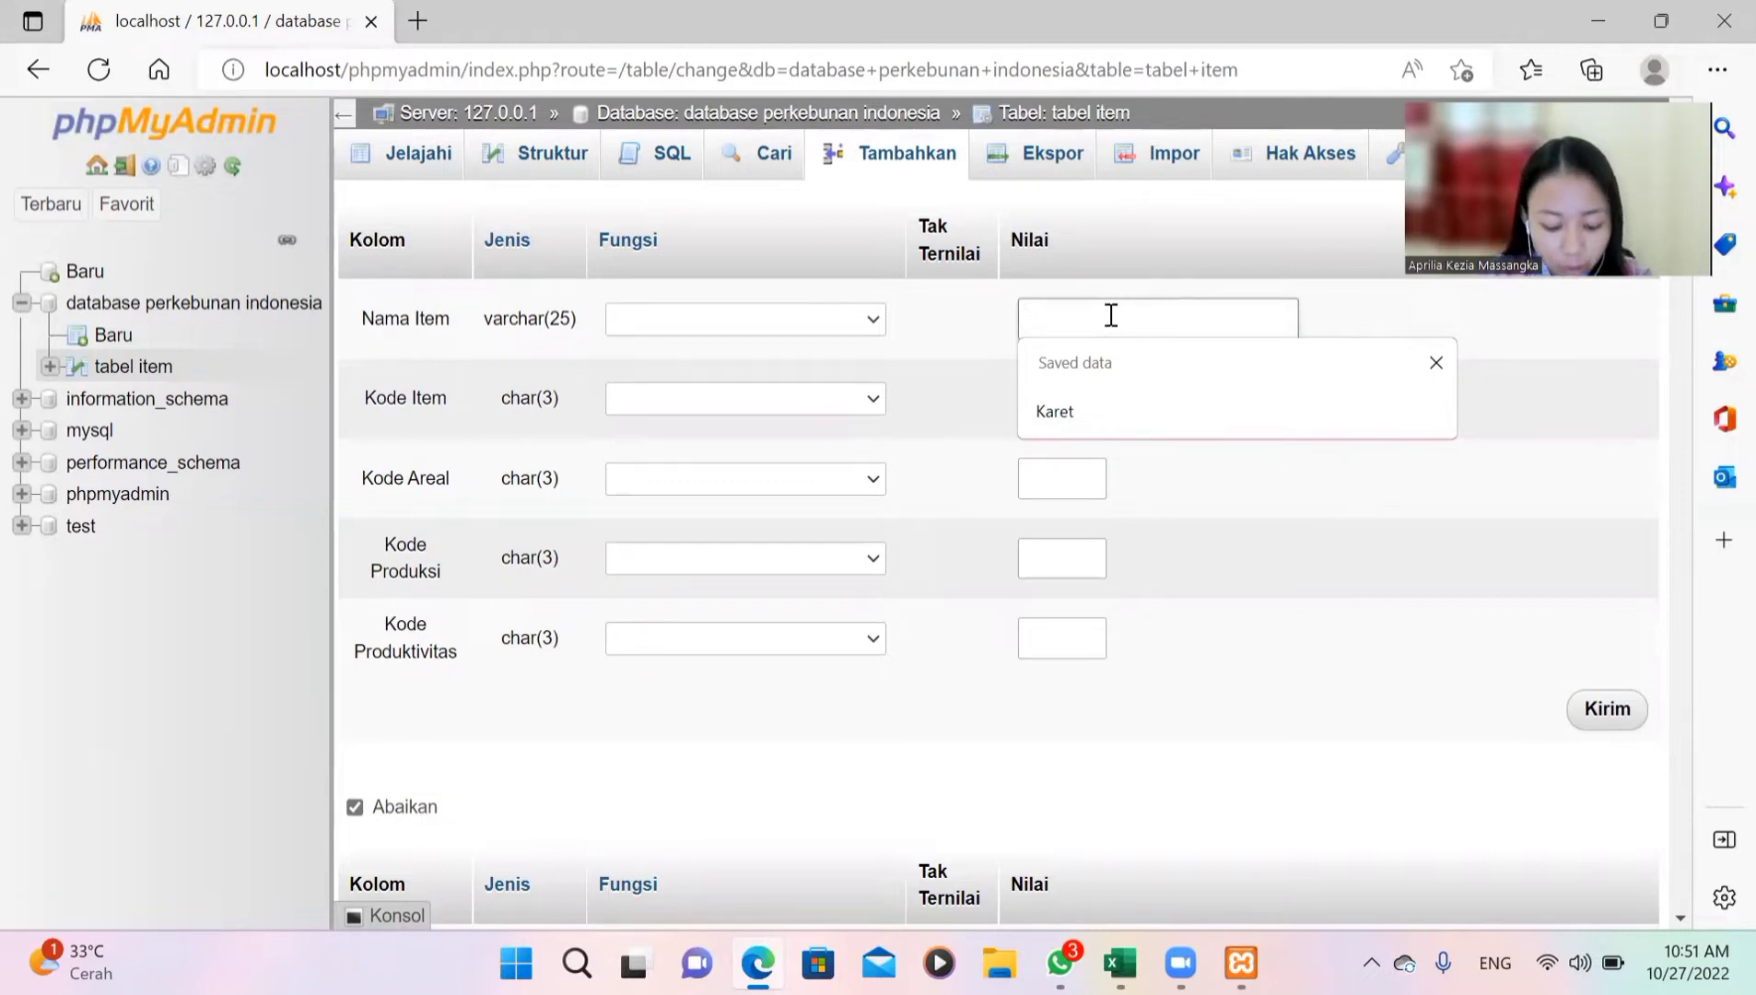
type("Karet")
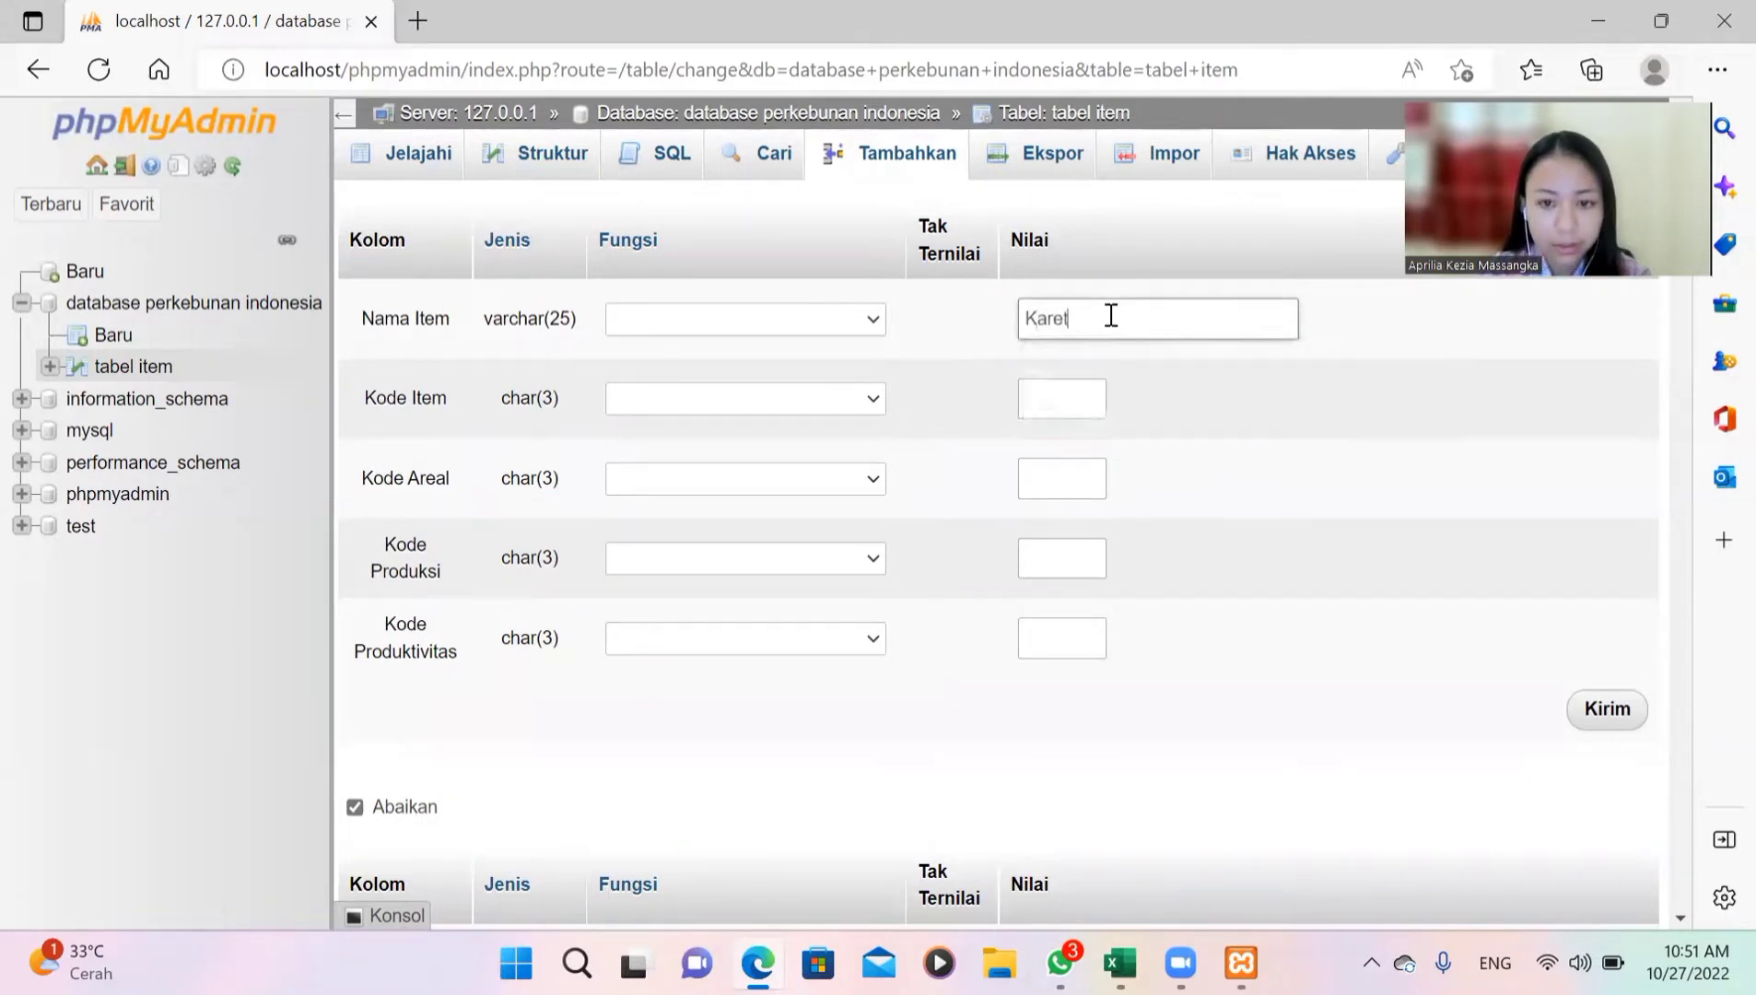
left_click(1063, 398)
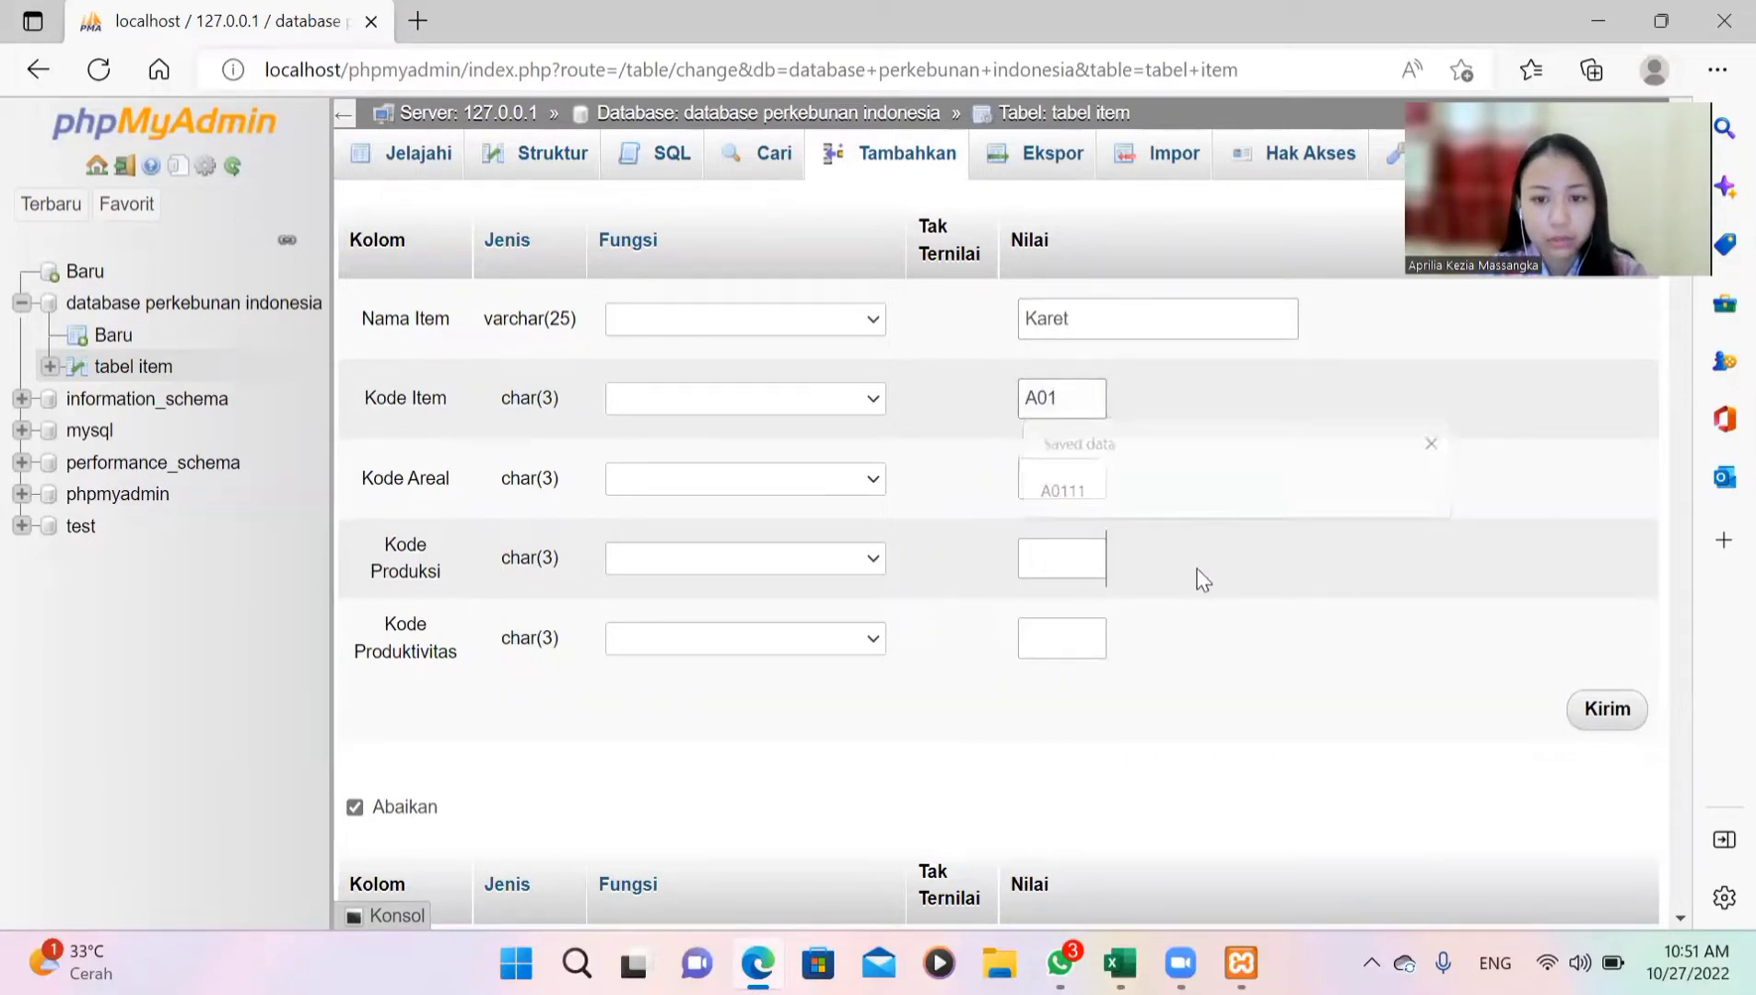
left_click(1080, 472)
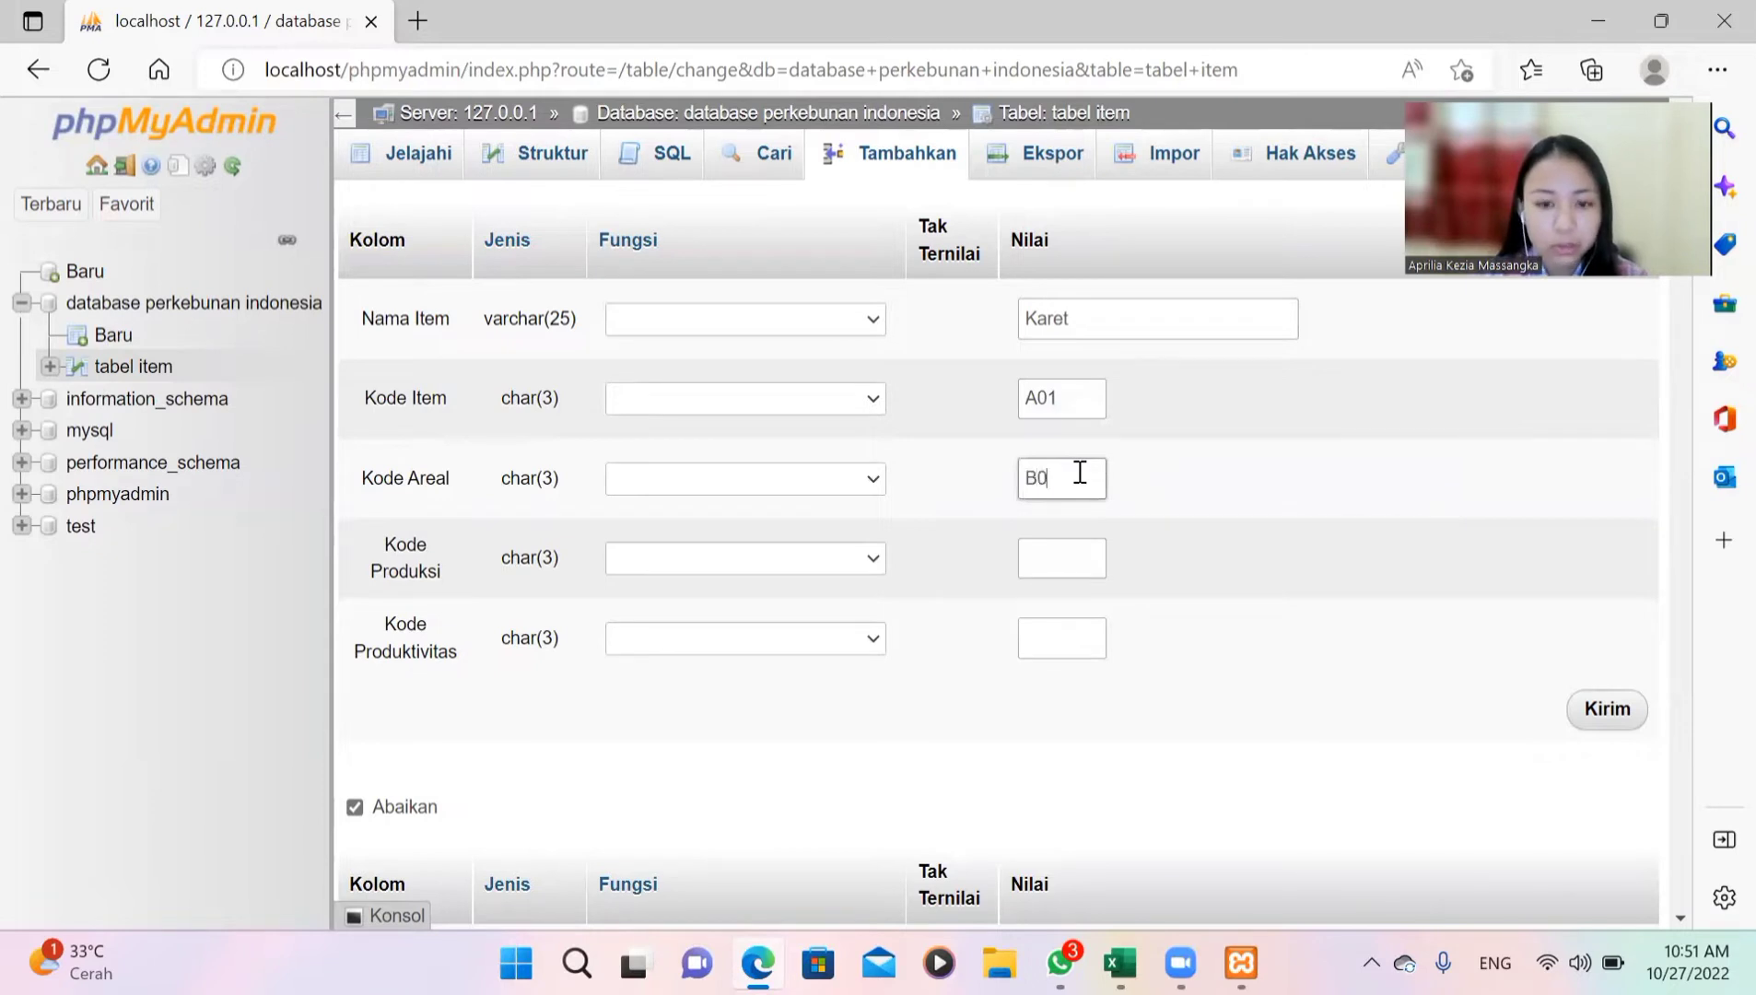
left_click(1073, 545)
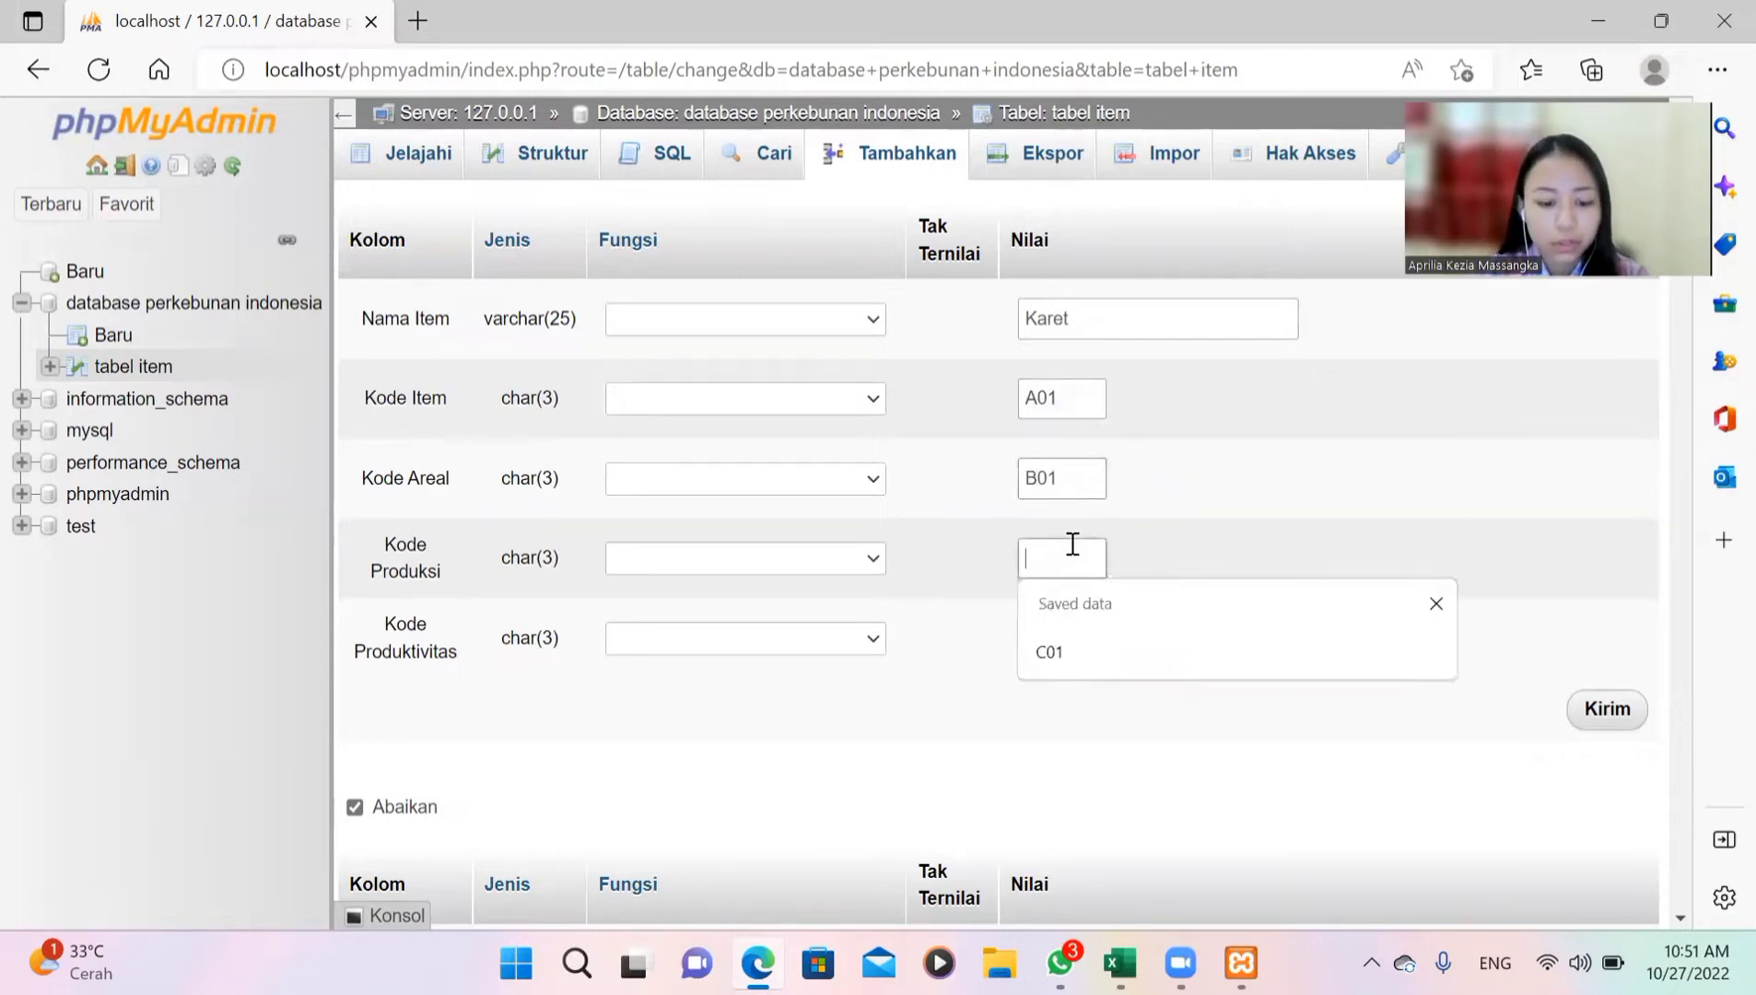
type("C01")
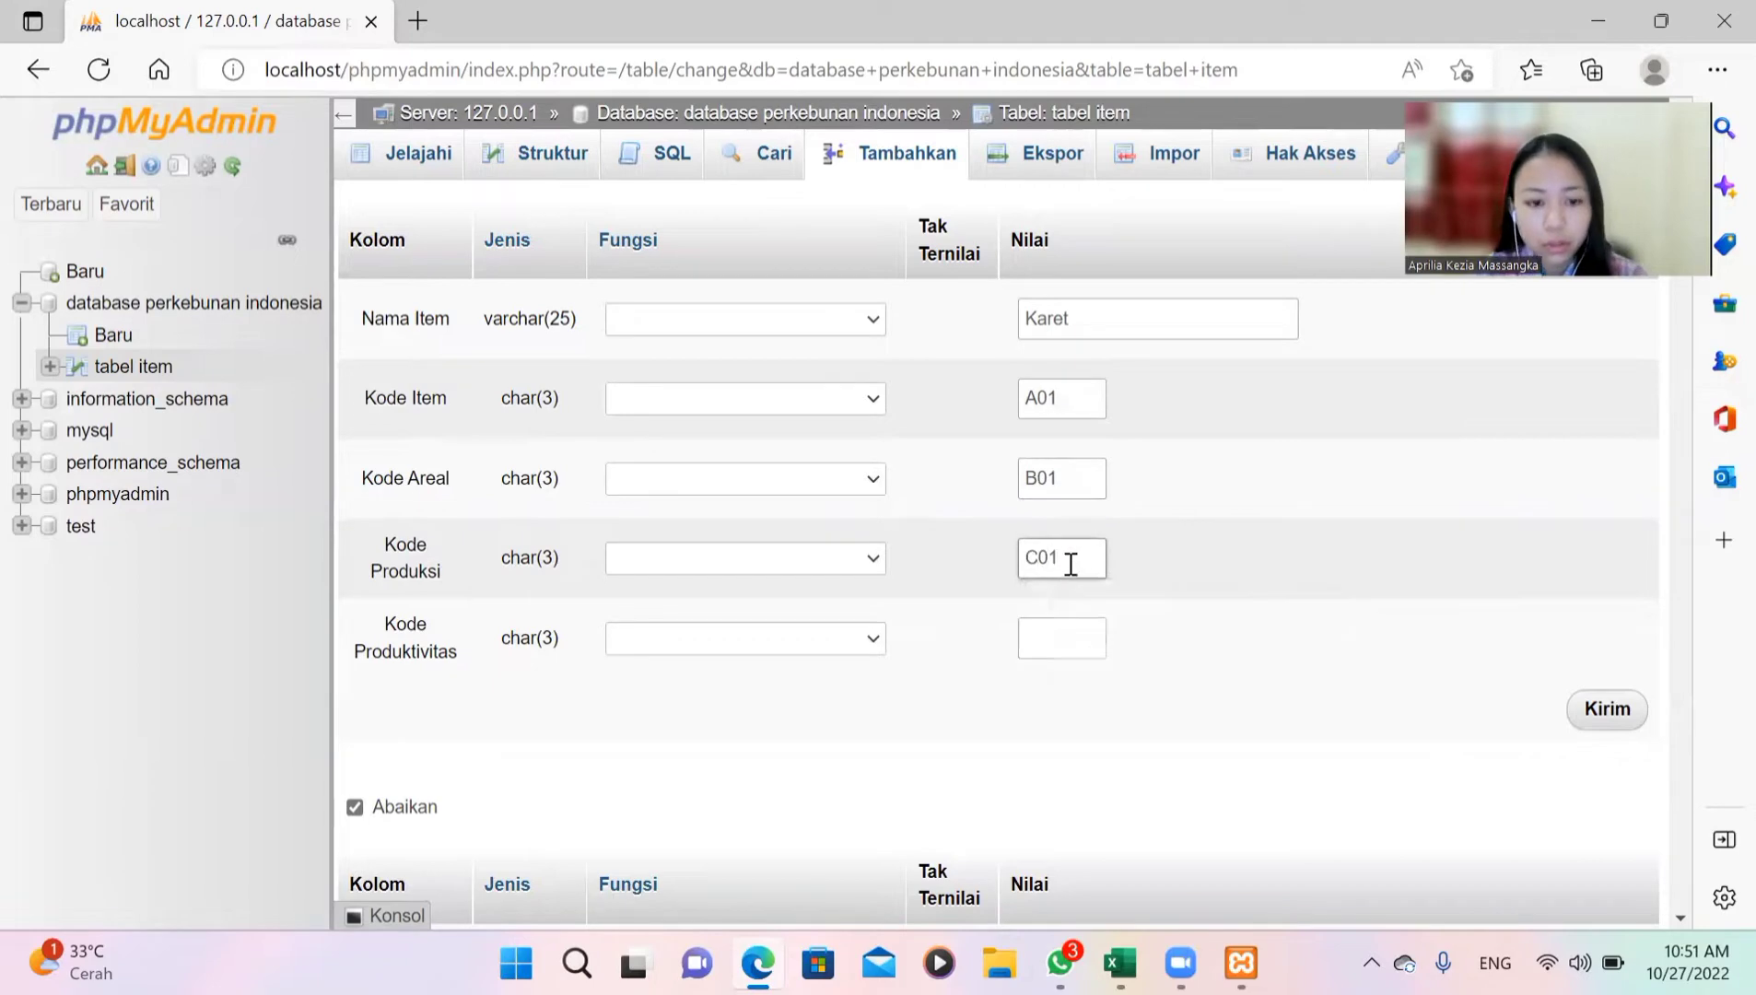
left_click(1048, 636)
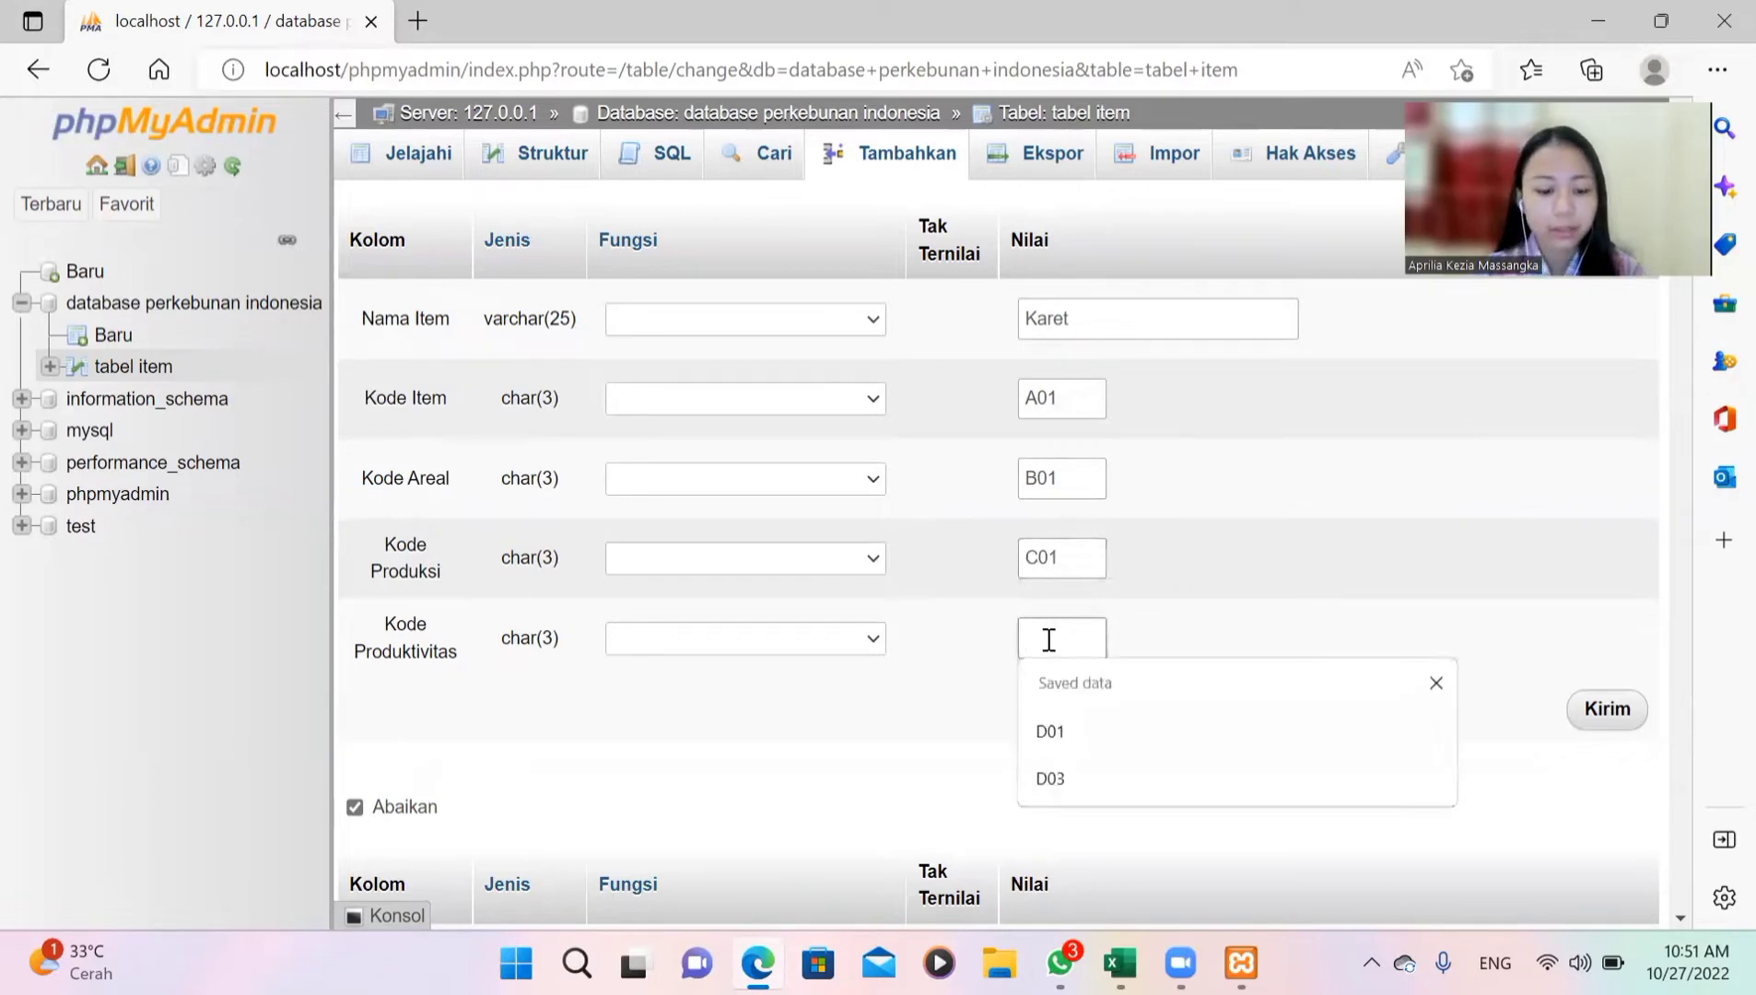
type("D01")
Step: Enter Kelapa as the Nama Item of the second row
scroll(1369, 721, "down", 5)
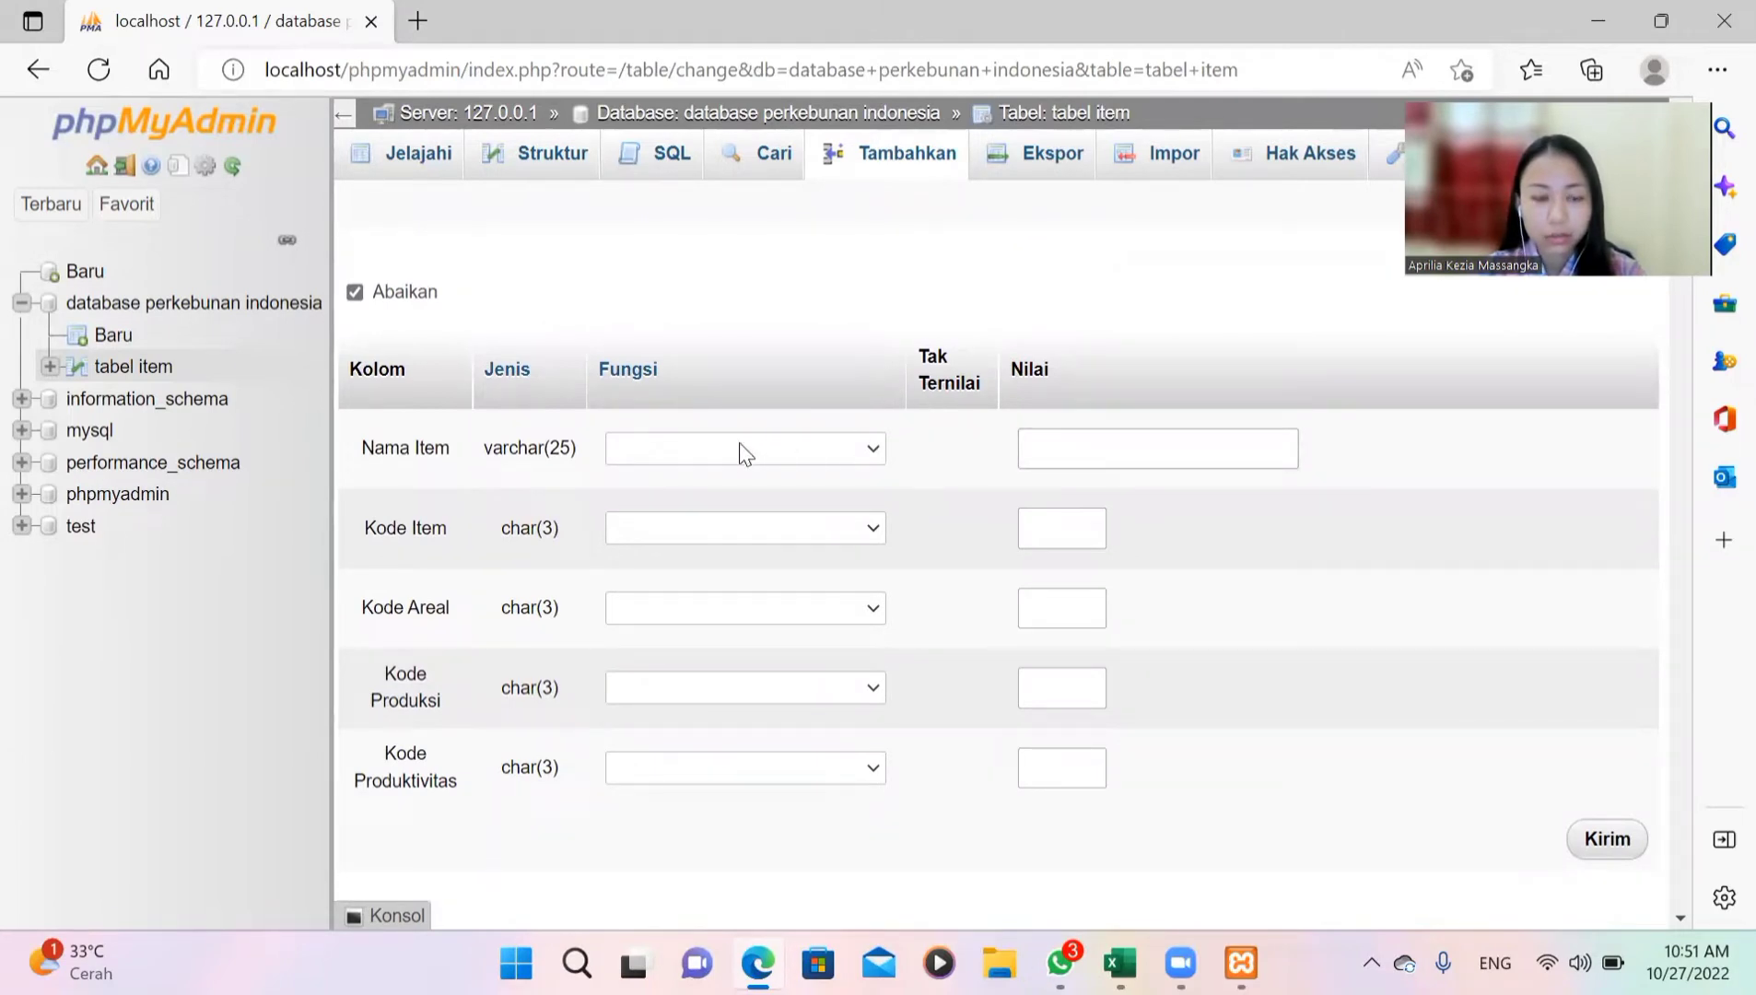
left_click(1041, 436)
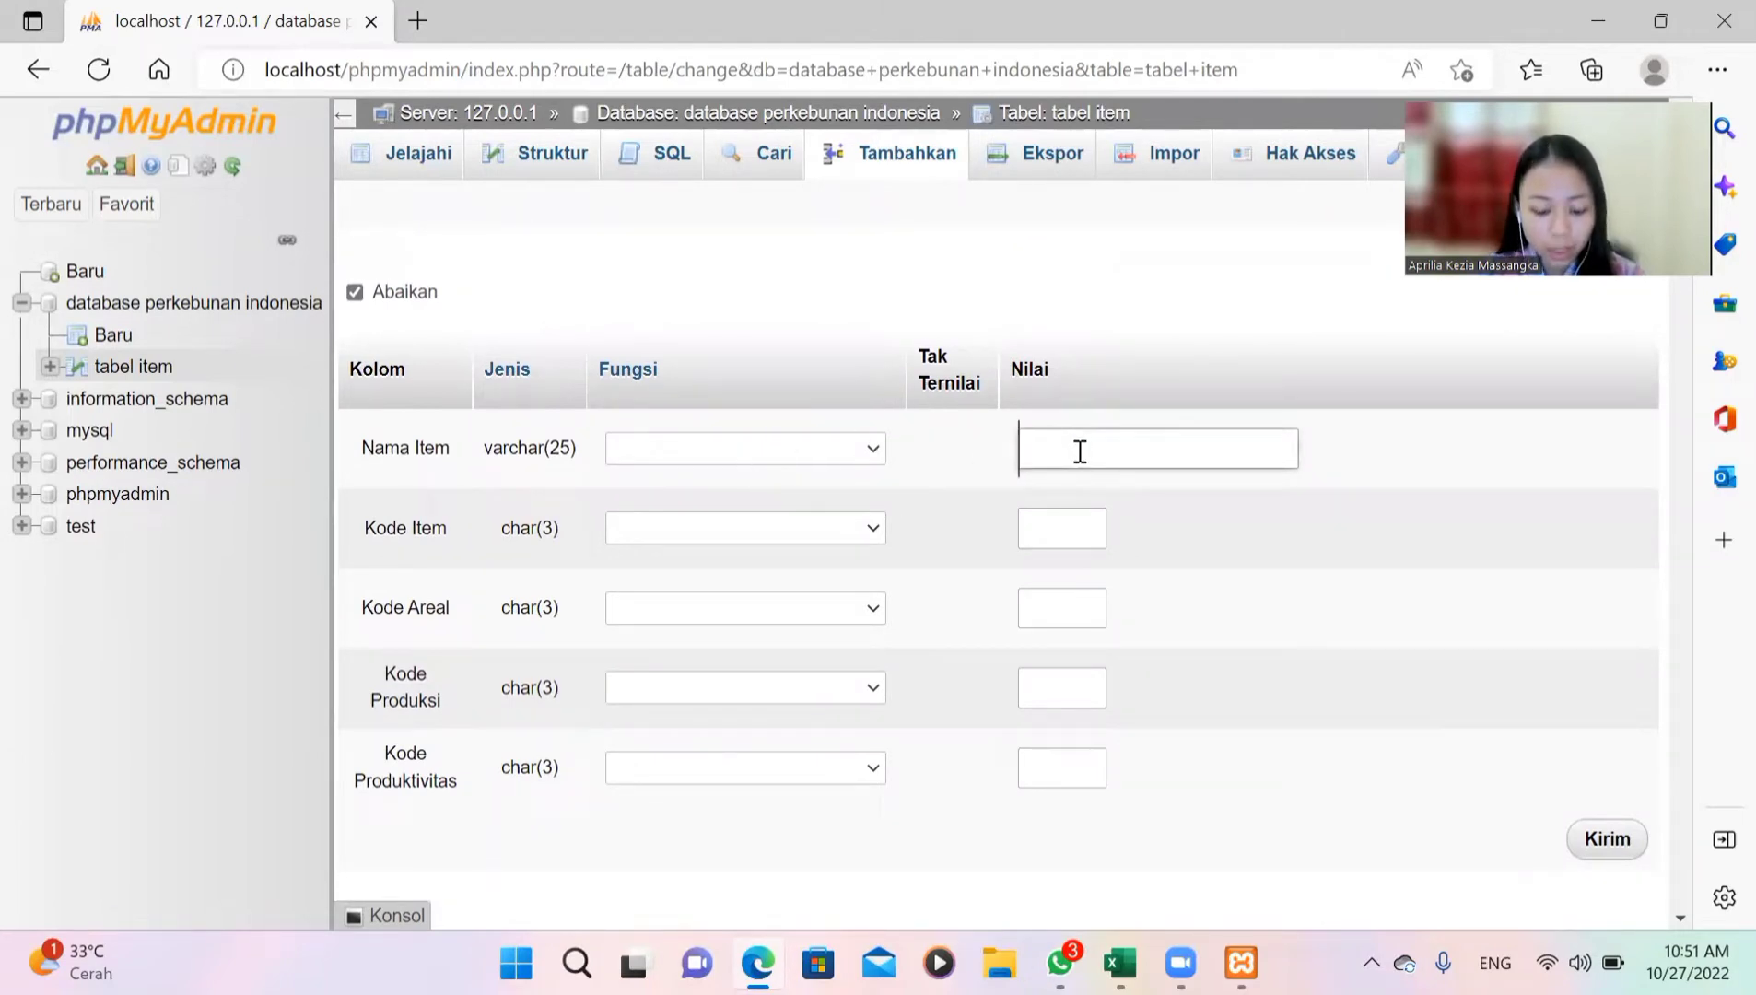
key("ctrl+k")
type("elap")
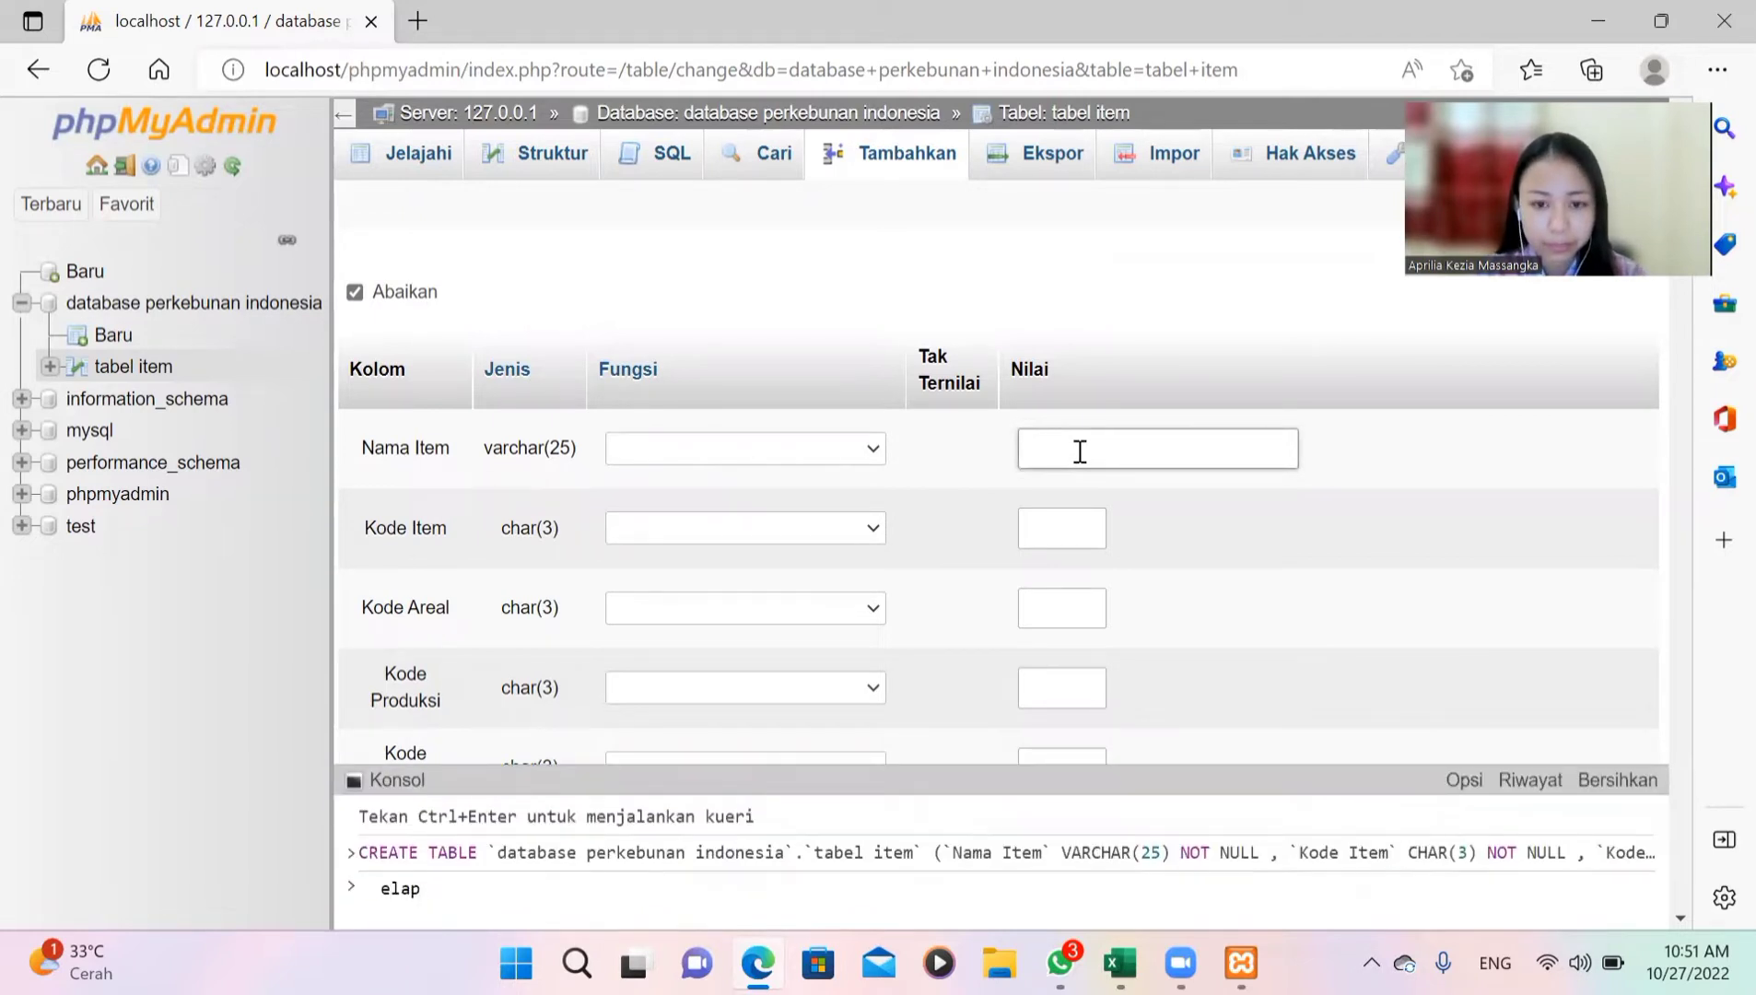
left_click(1080, 451)
type("k")
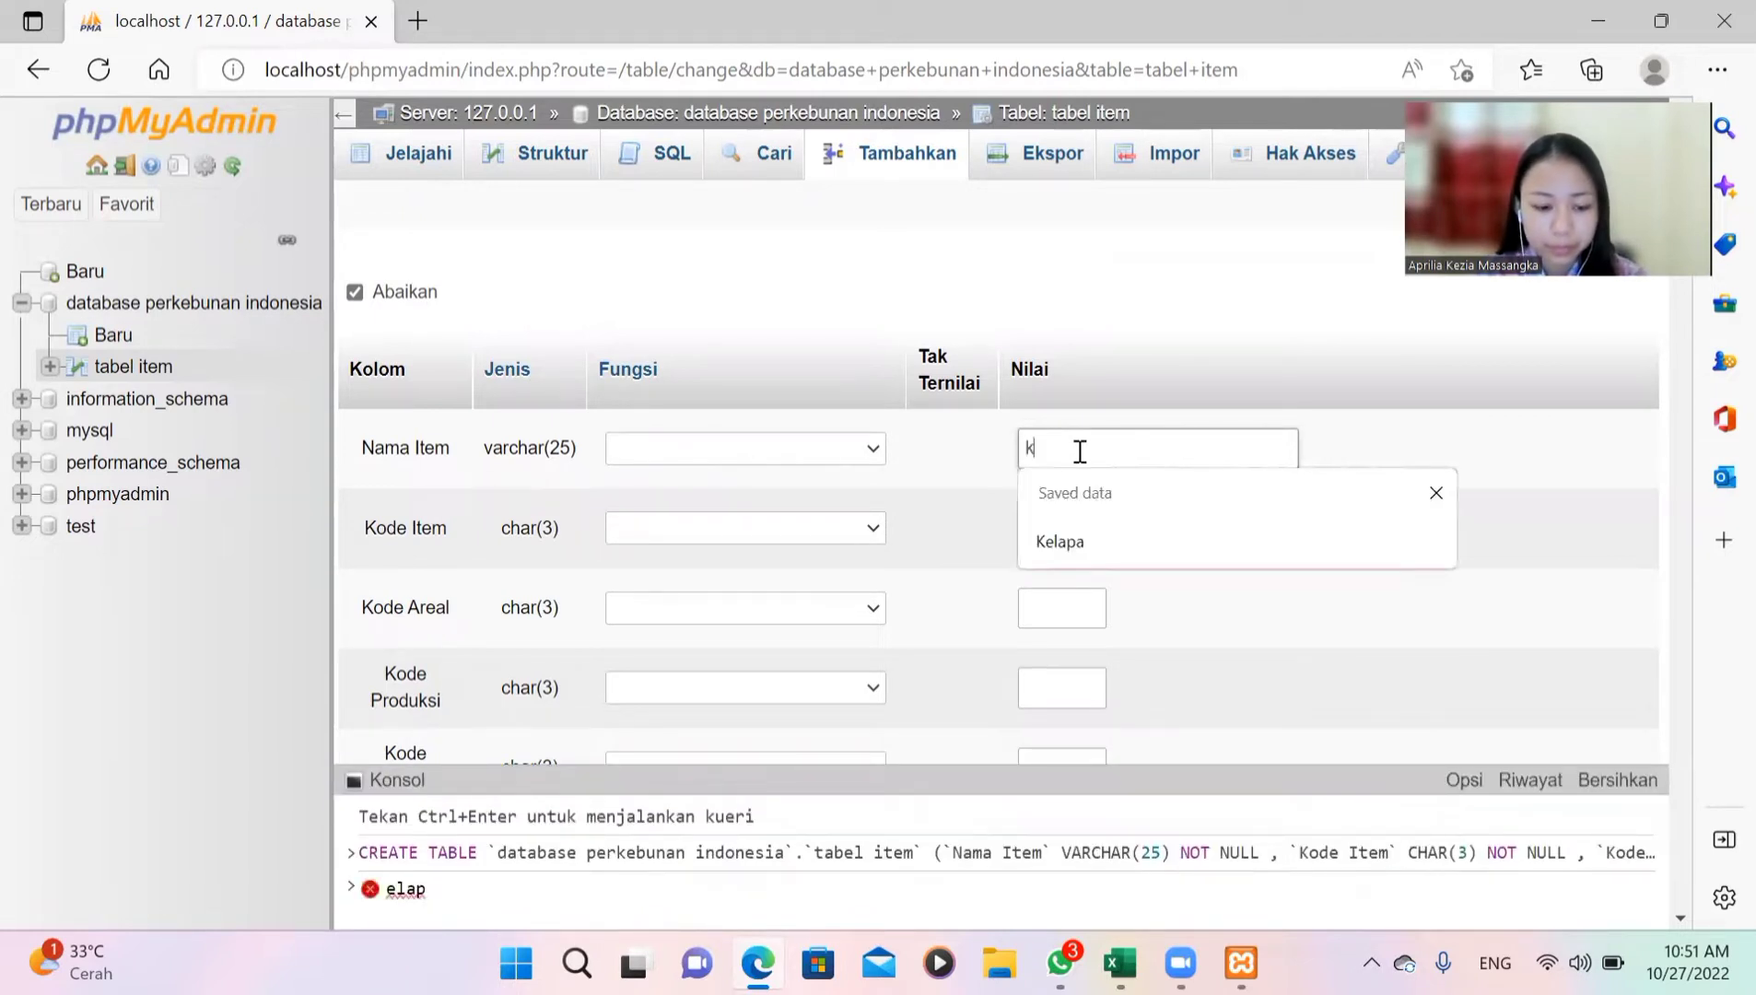
key("BackSpace")
type("Kelapa")
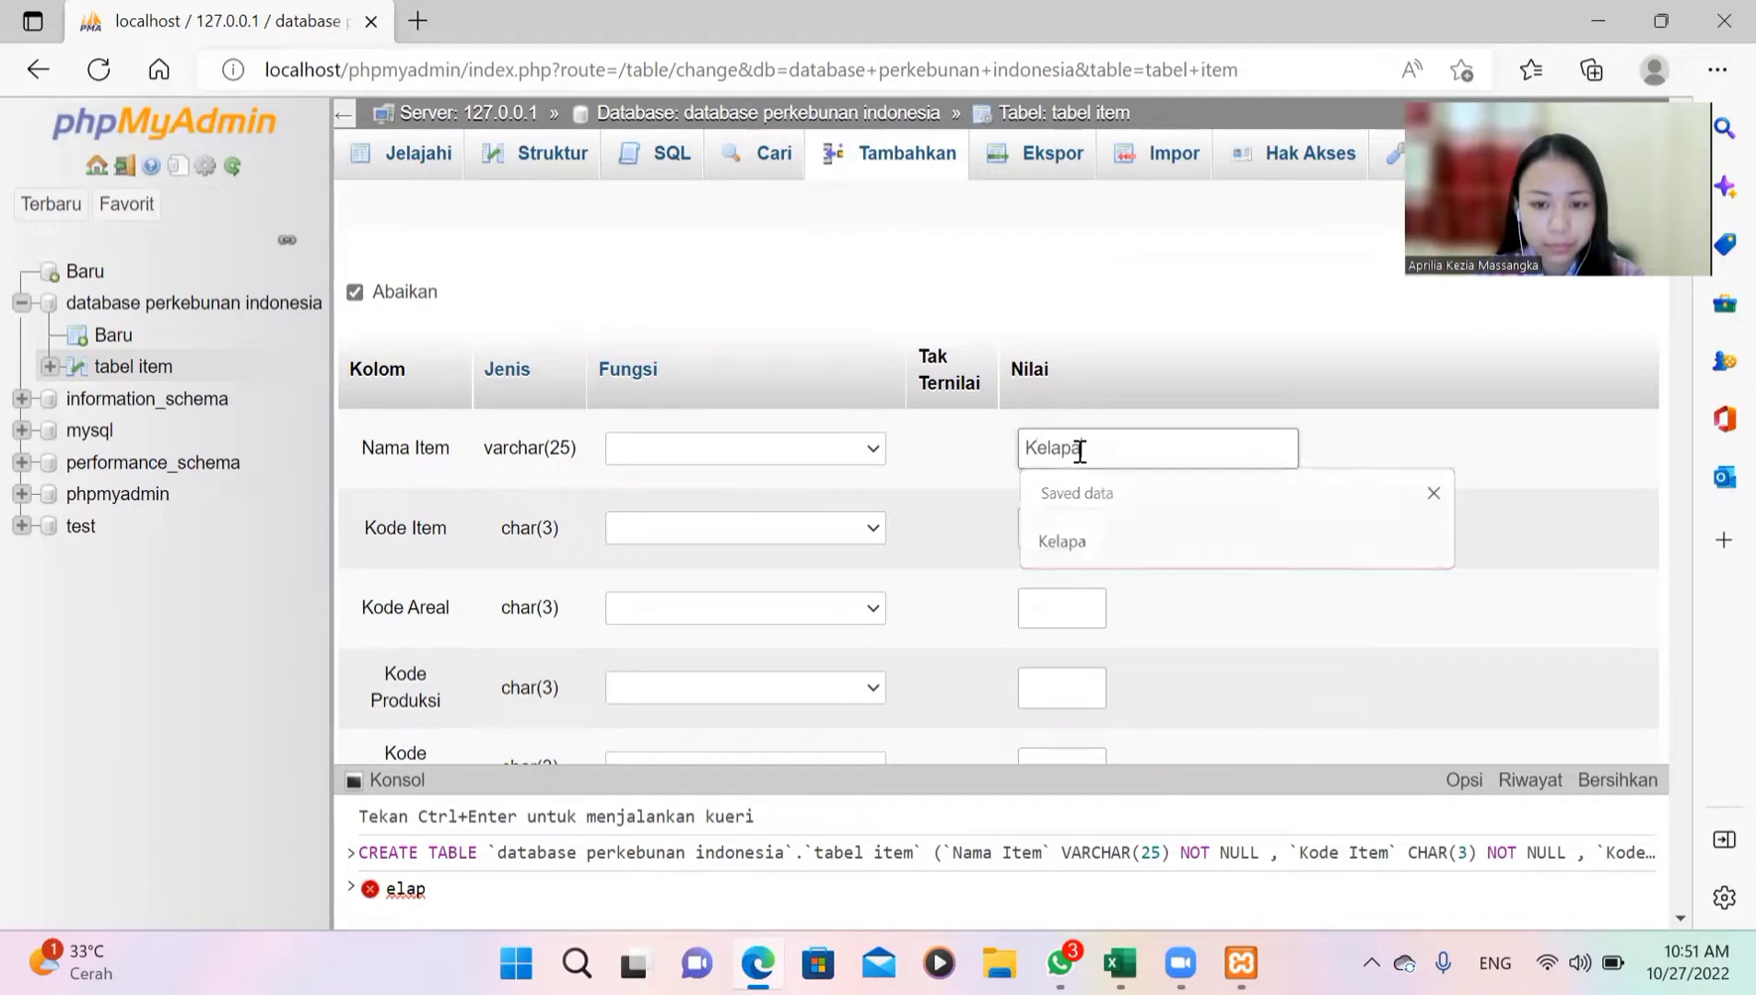
Step: Complete the Kelapa row with Kode Item A02, Kode Areal B02, Kode Produksi C02 and Kode Produktivitas D02
left_click(1062, 522)
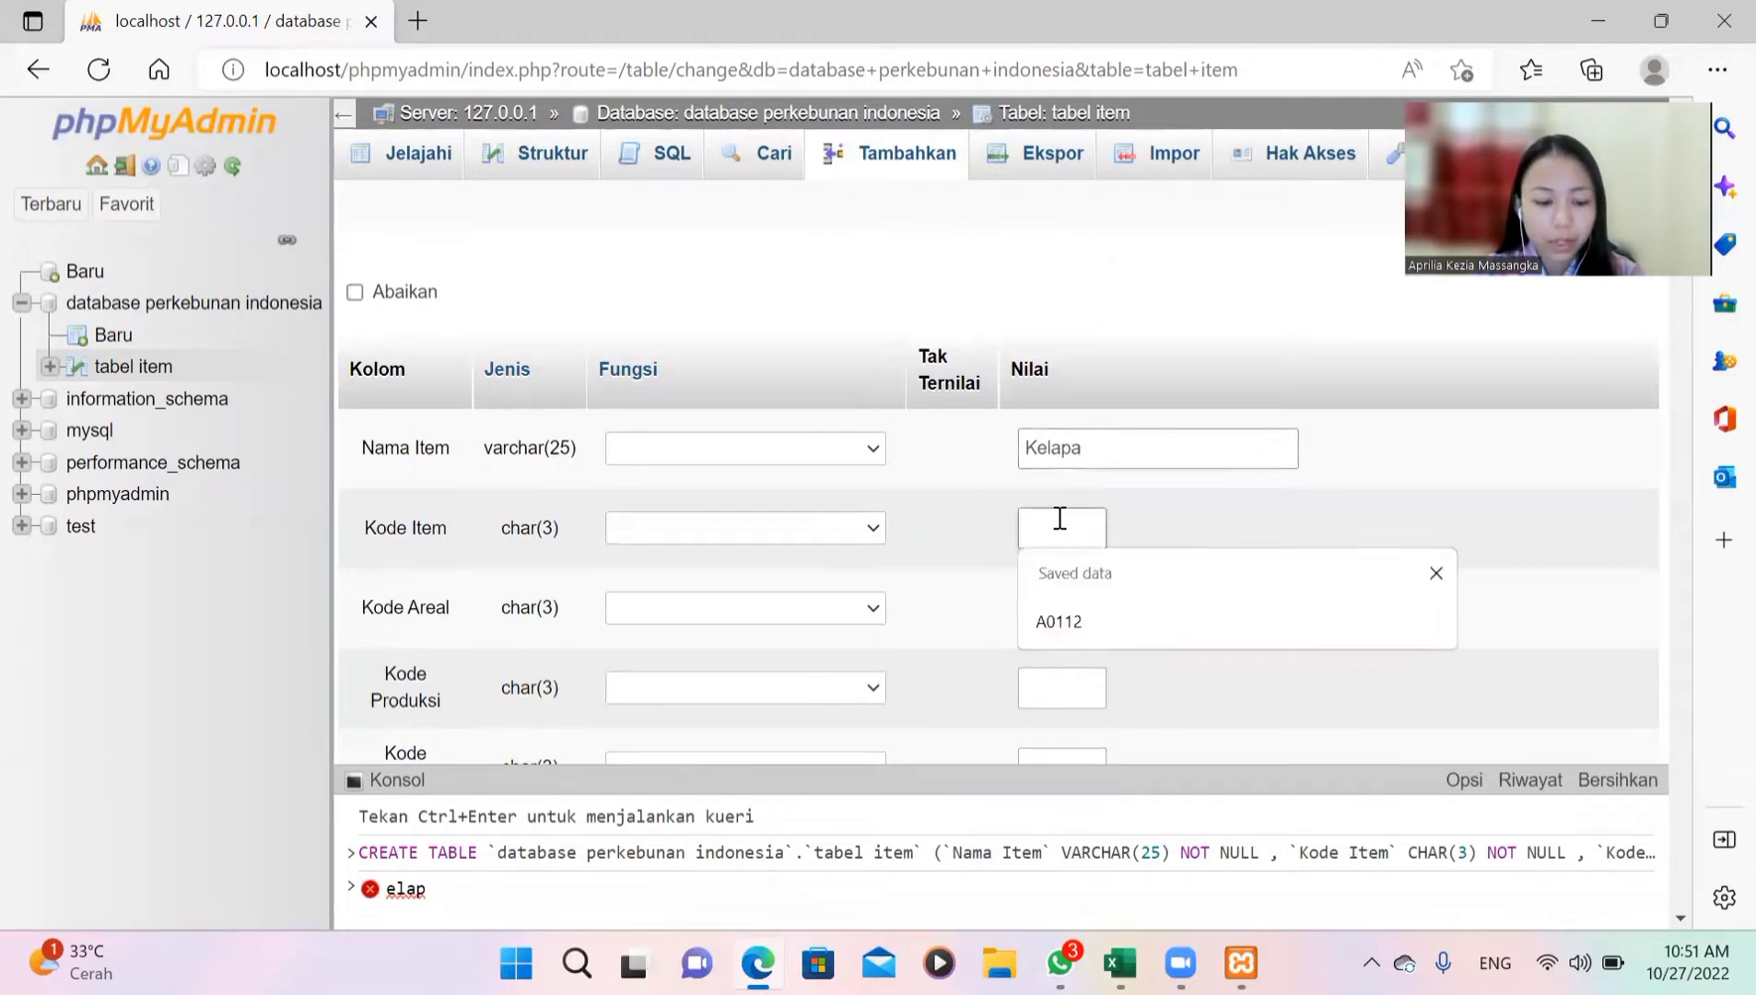
type("A02")
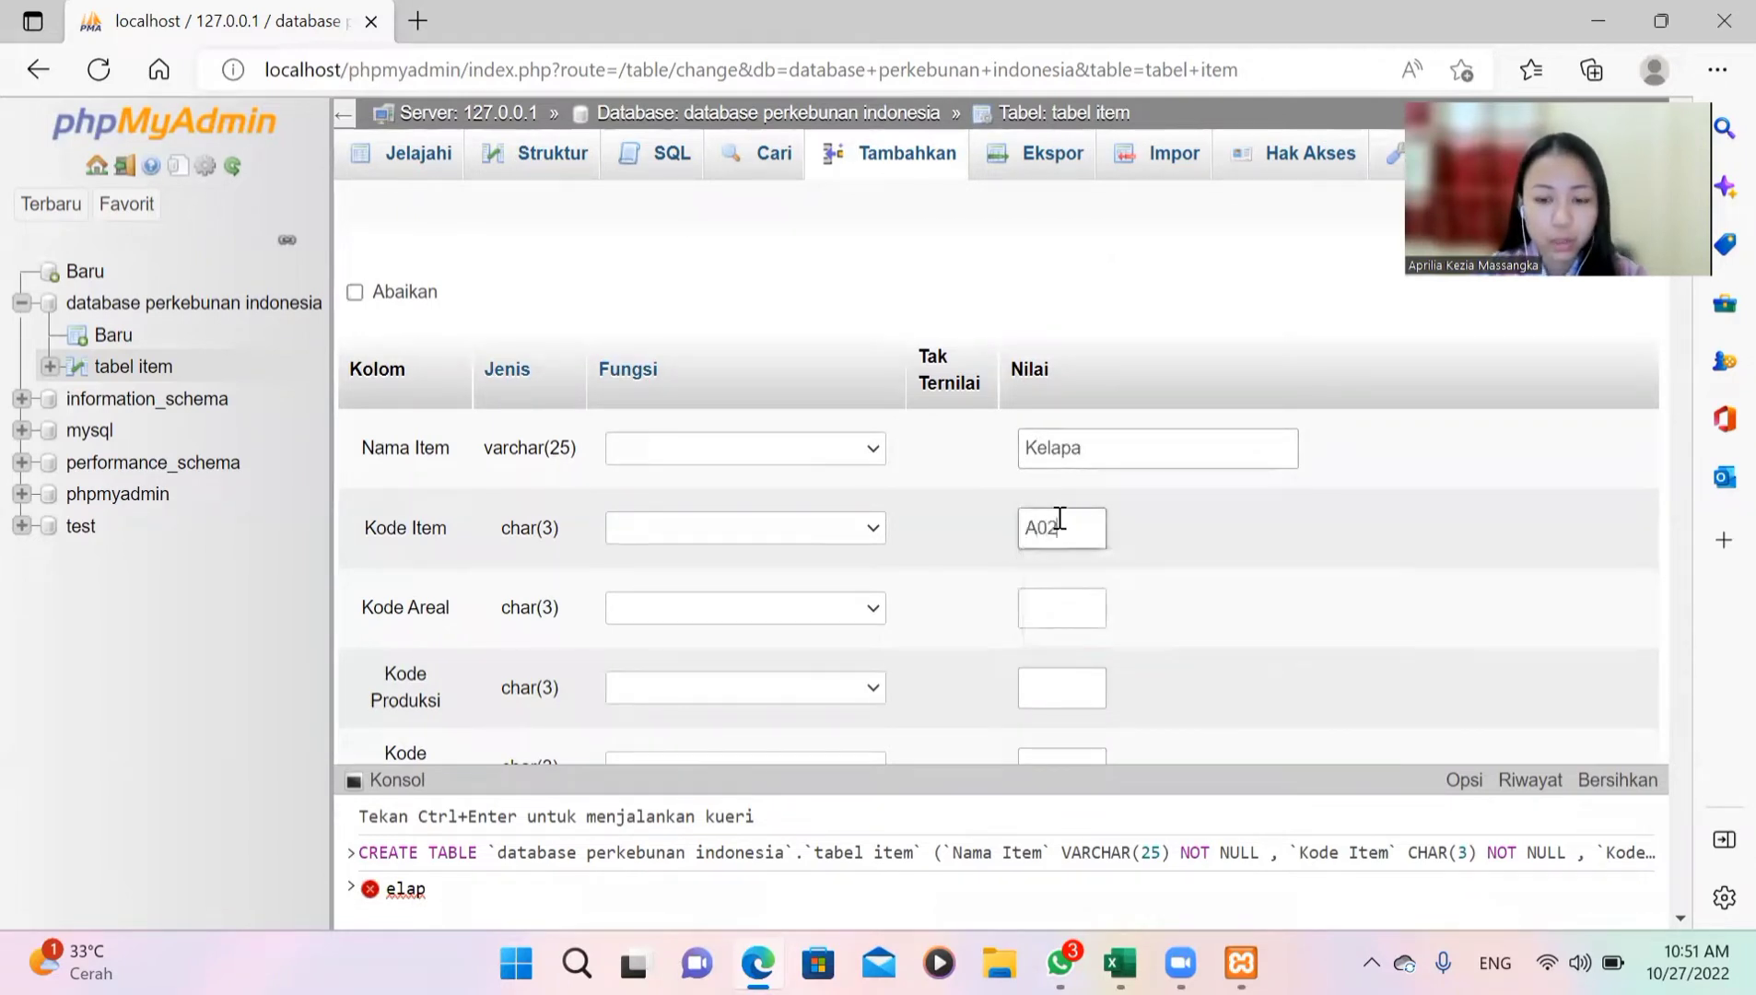
left_click(1067, 601)
type("B02")
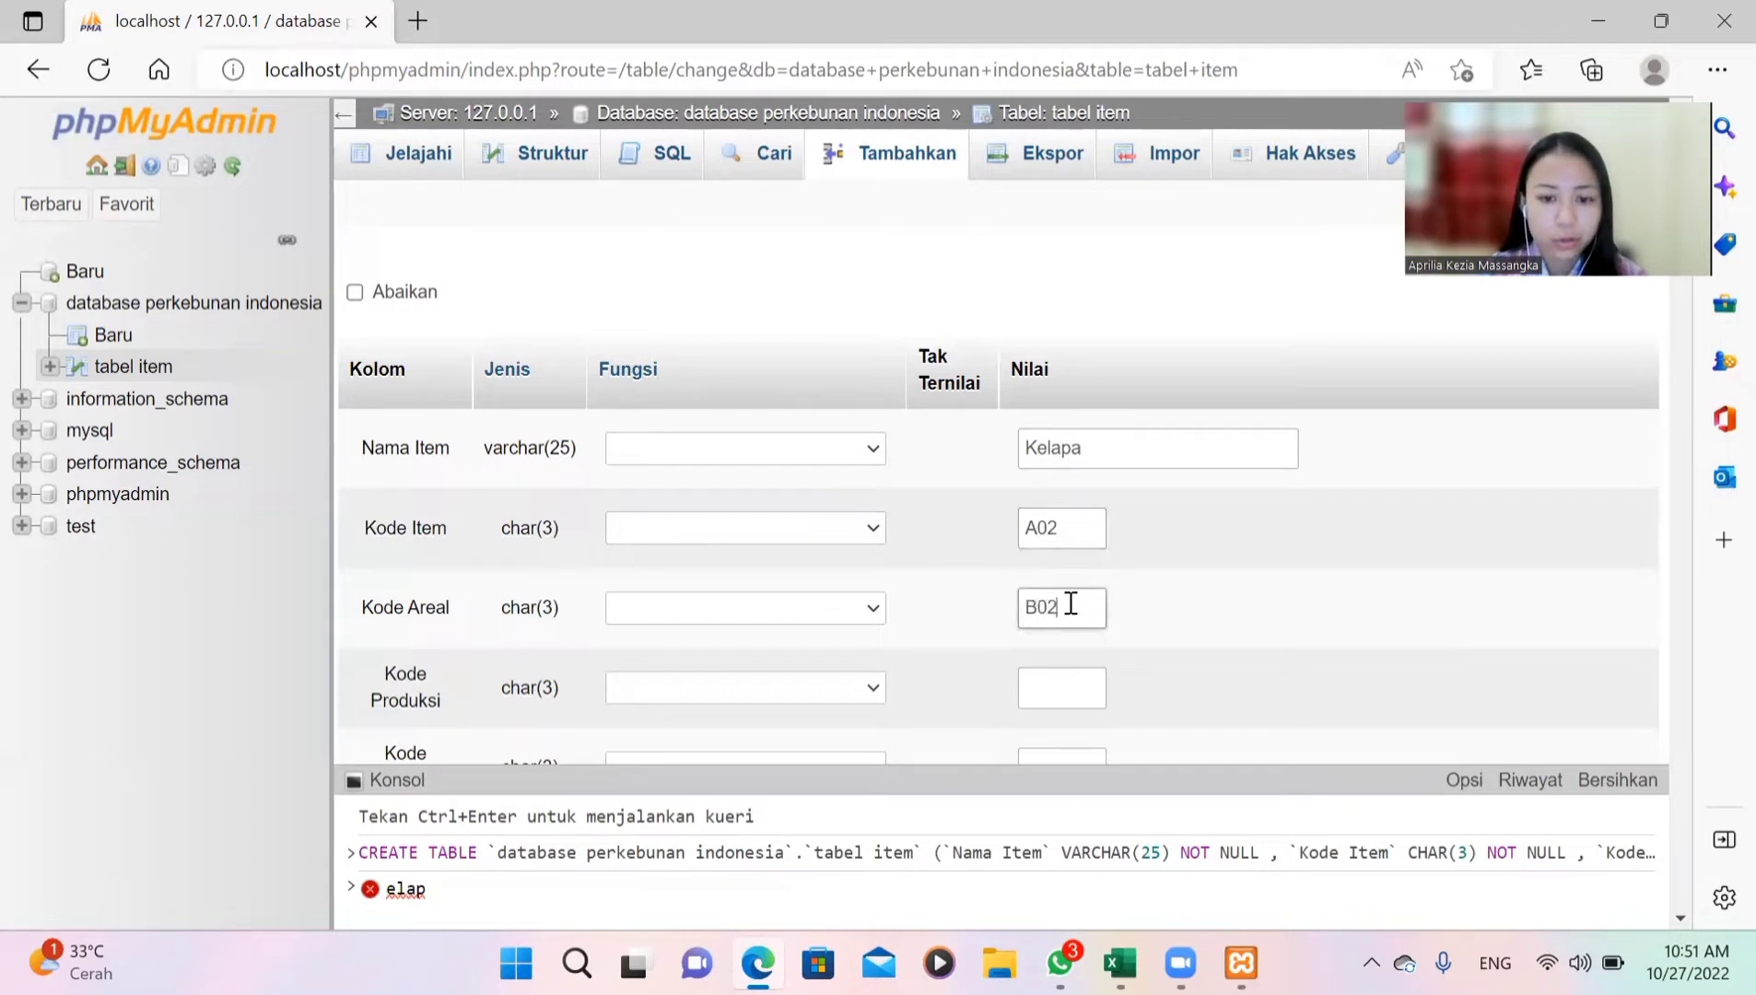
left_click(1075, 673)
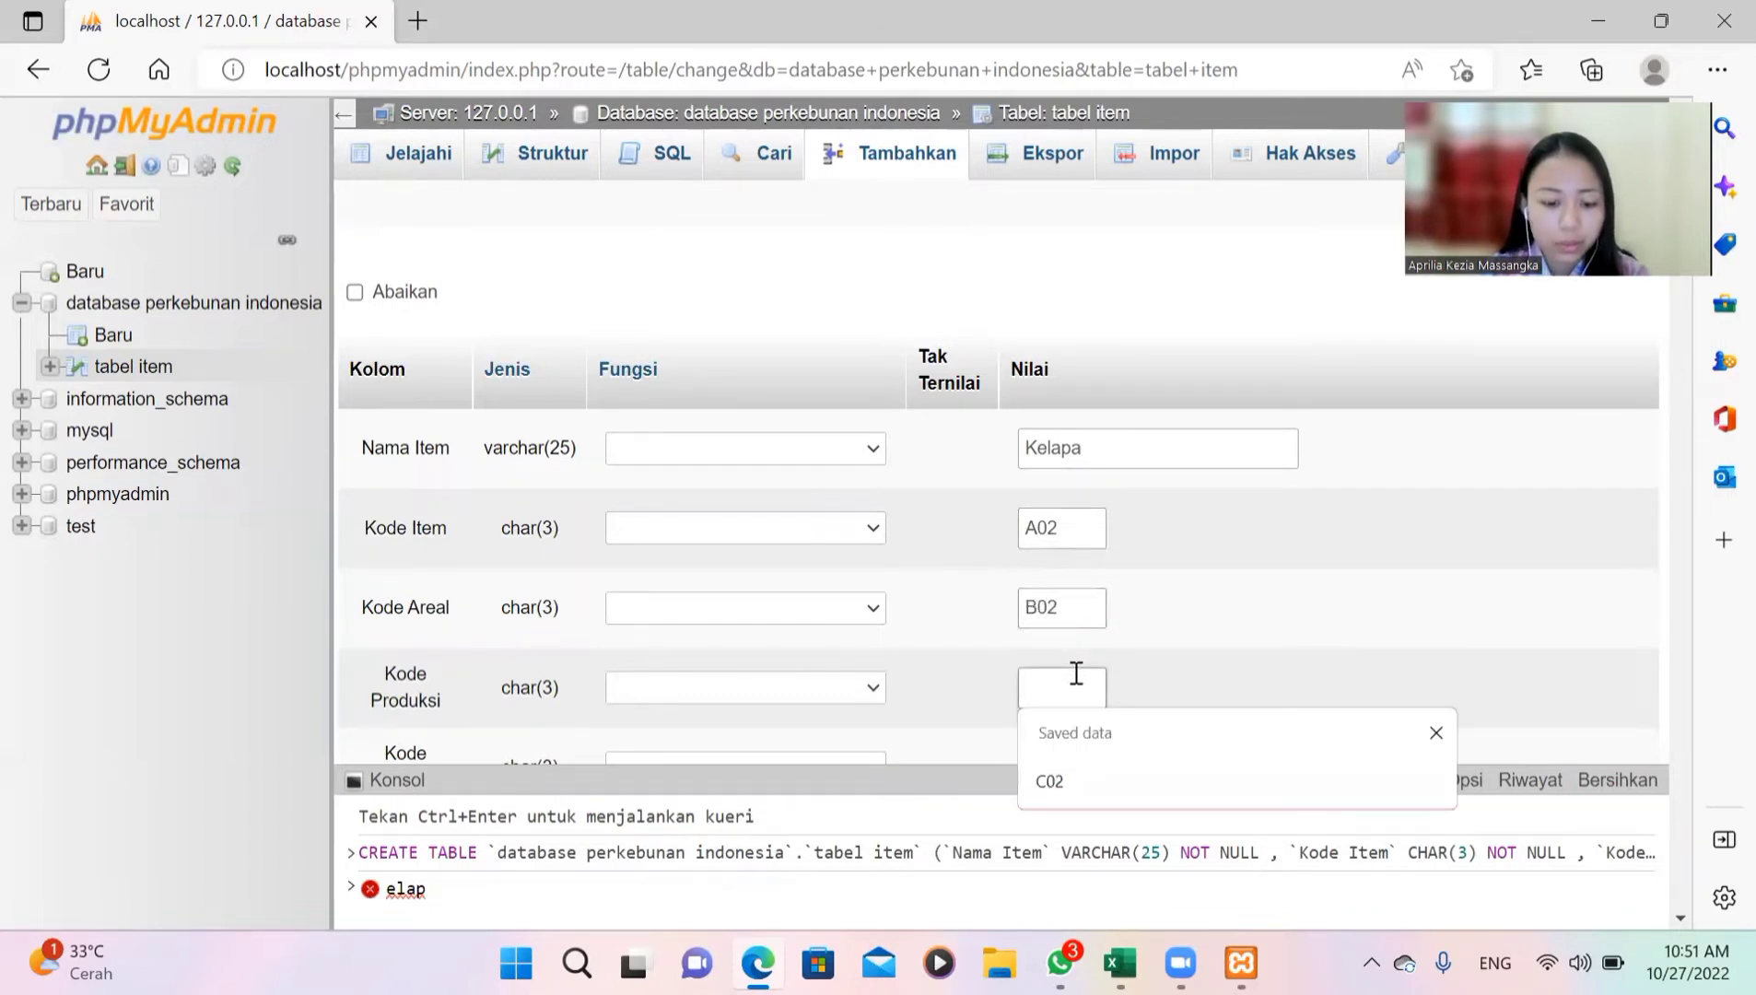
type("C02")
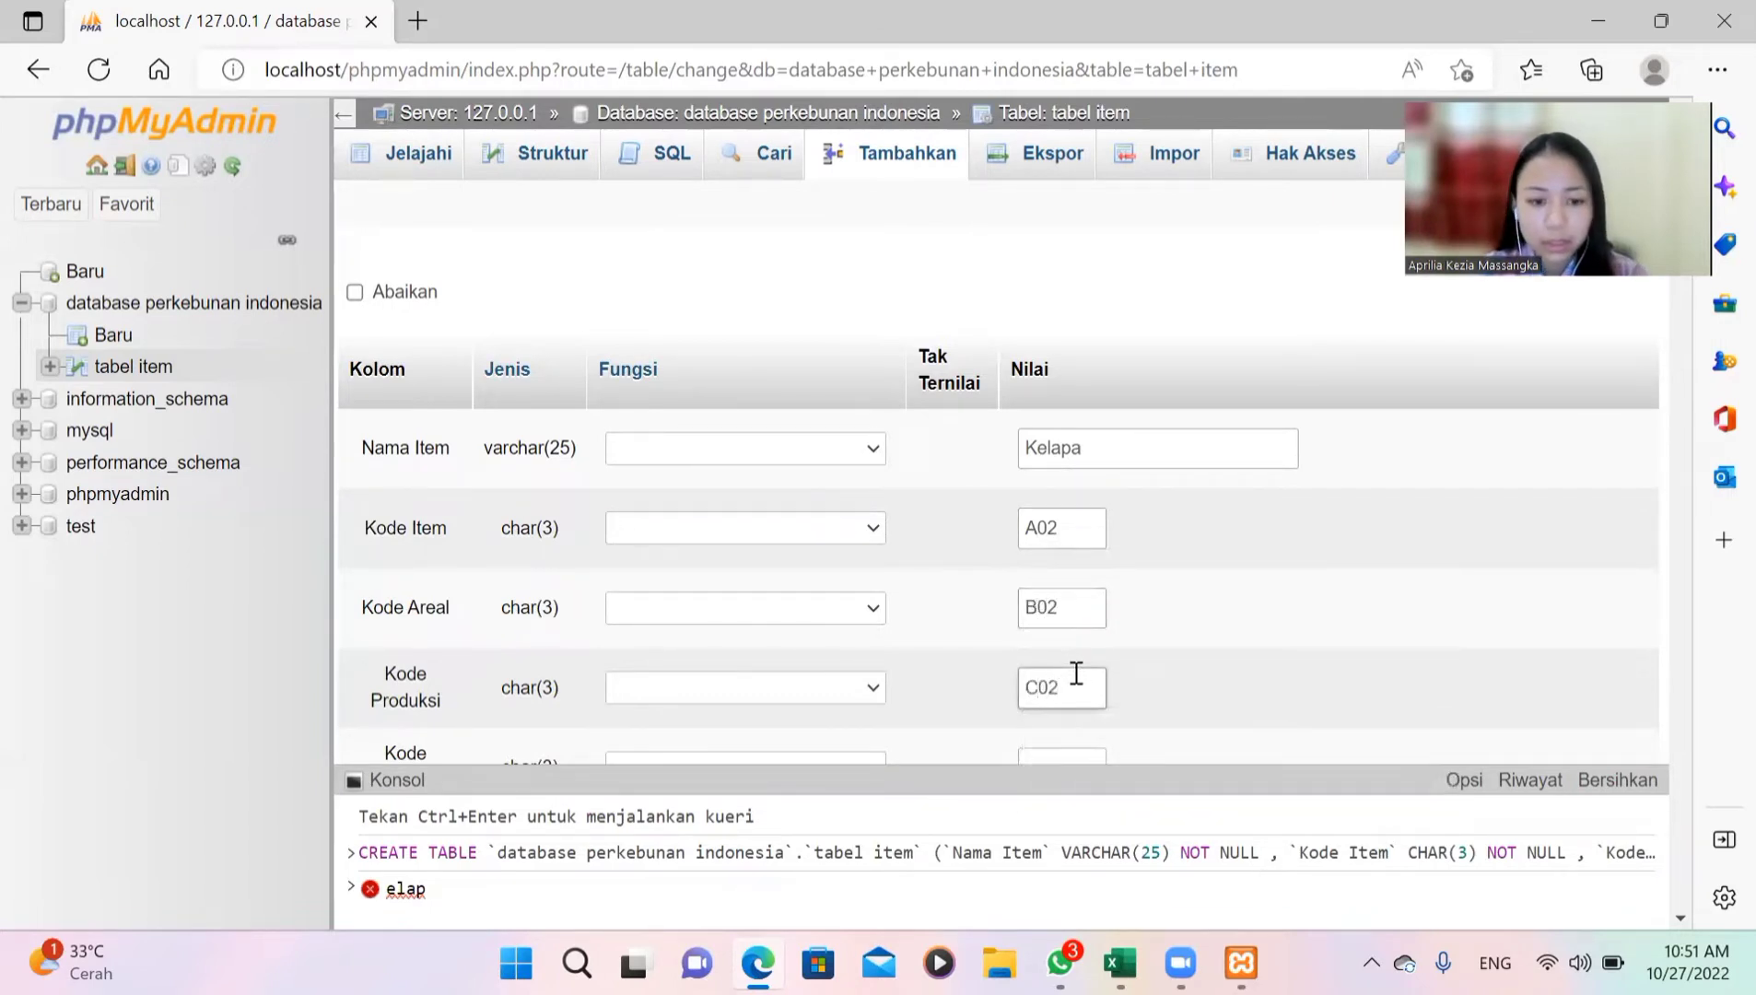
scroll(1075, 674, "down", 2)
left_click(1056, 612)
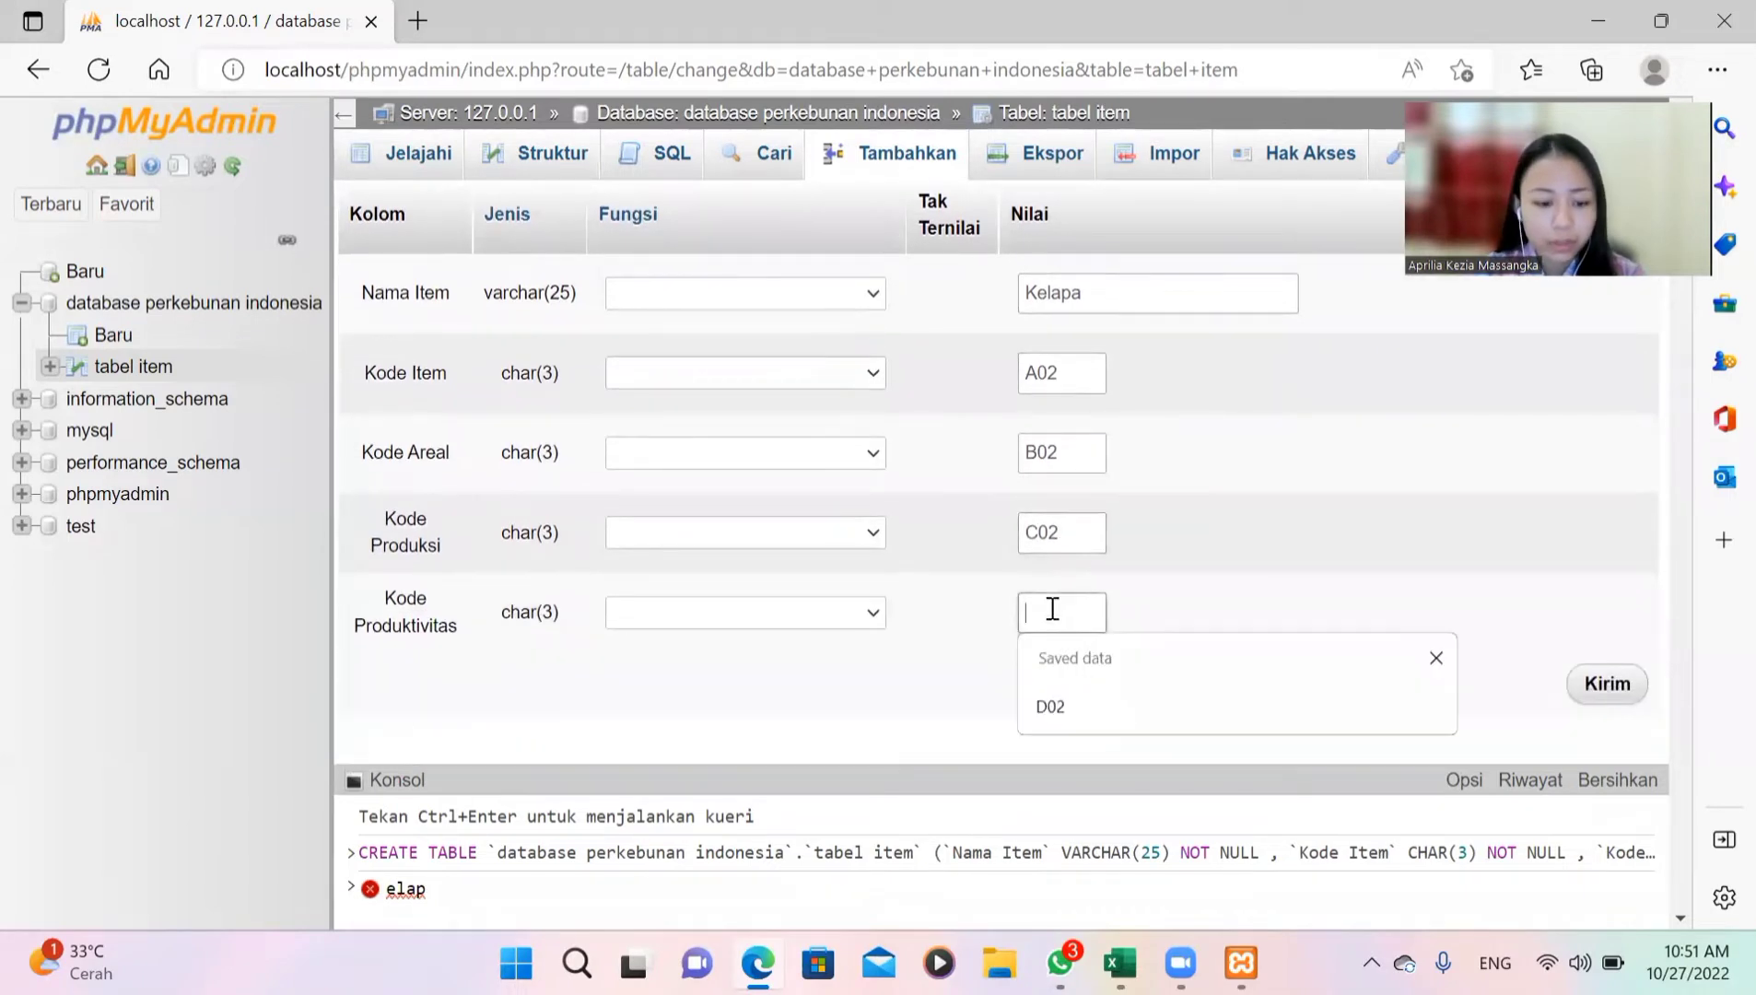
type("D02")
Step: Enter Kelapa Sawit as the Nama Item of the third row
scroll(1053, 590, "down", 4)
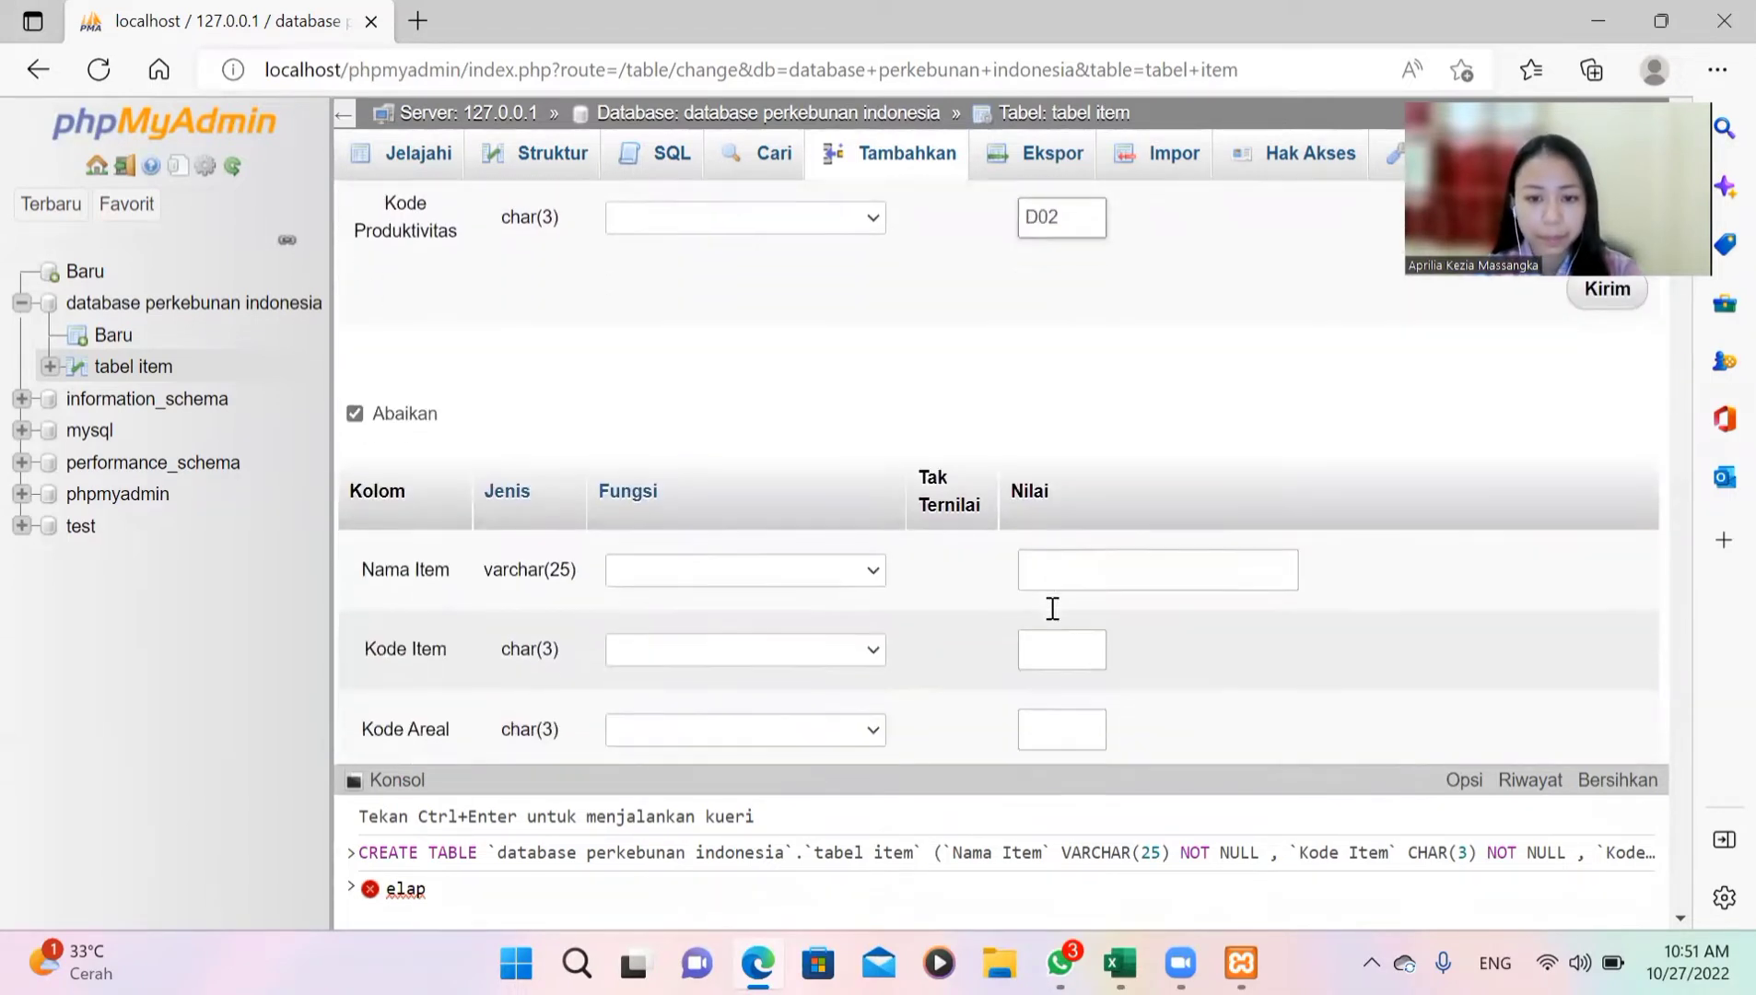
left_click(1054, 568)
scroll(1054, 562, "down", 1)
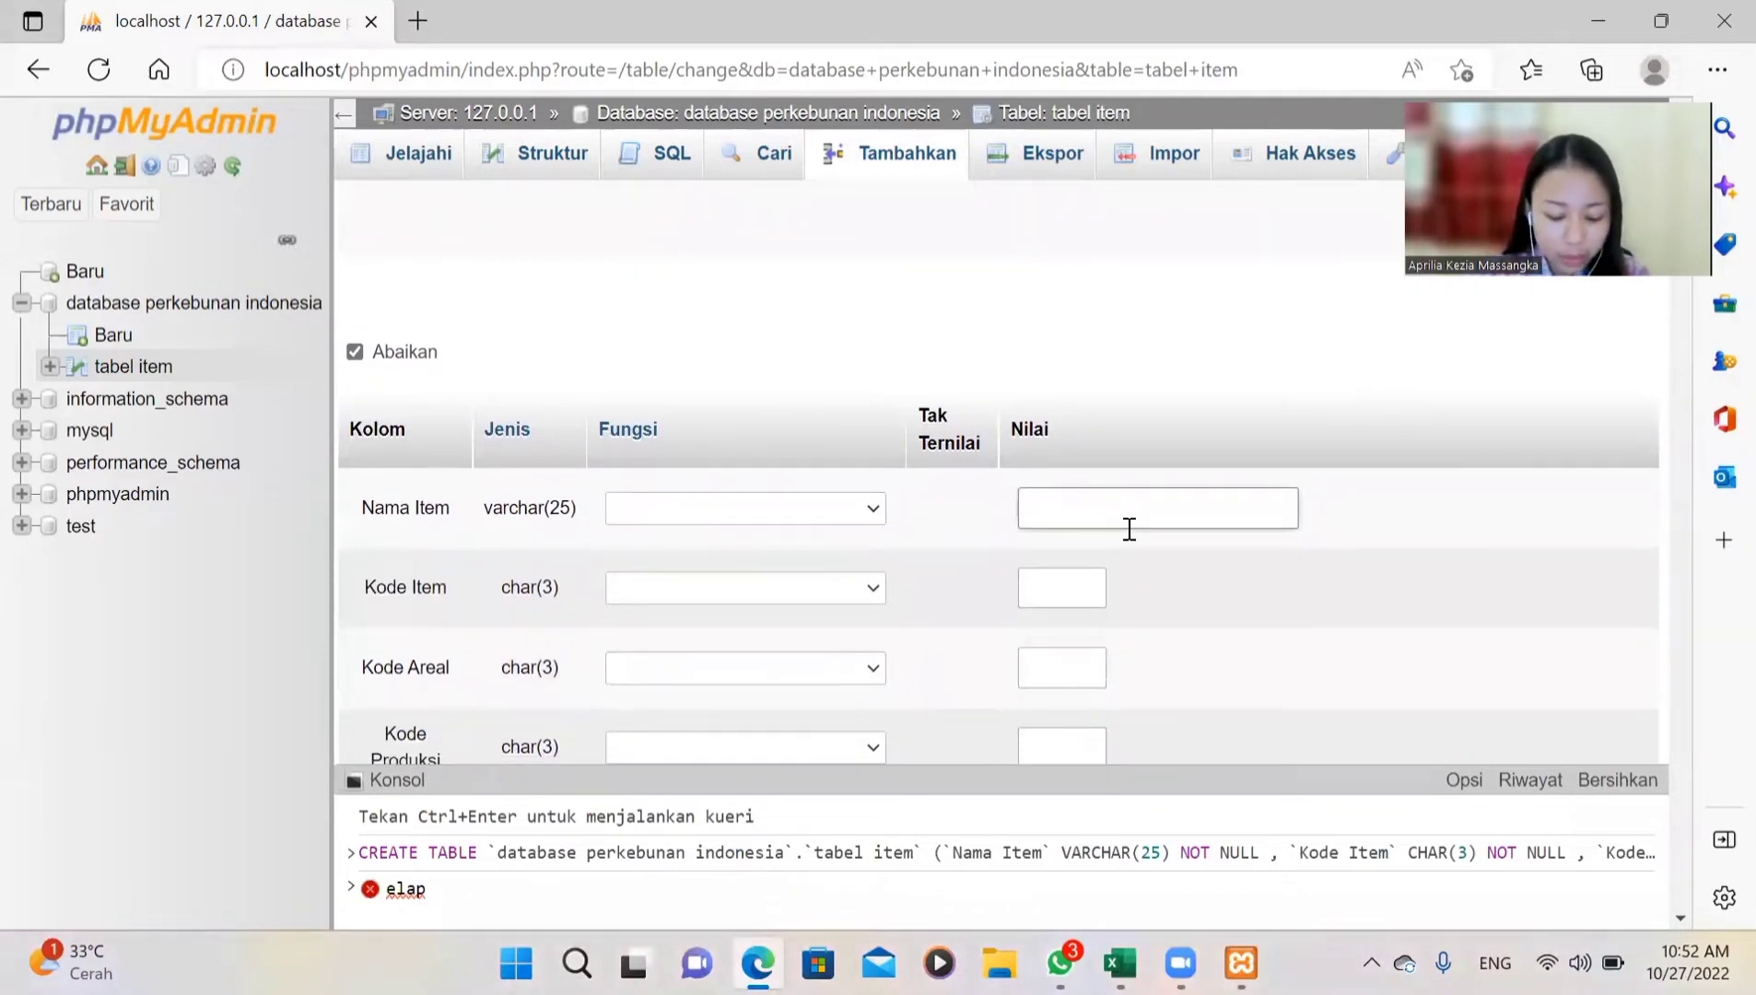
type("K")
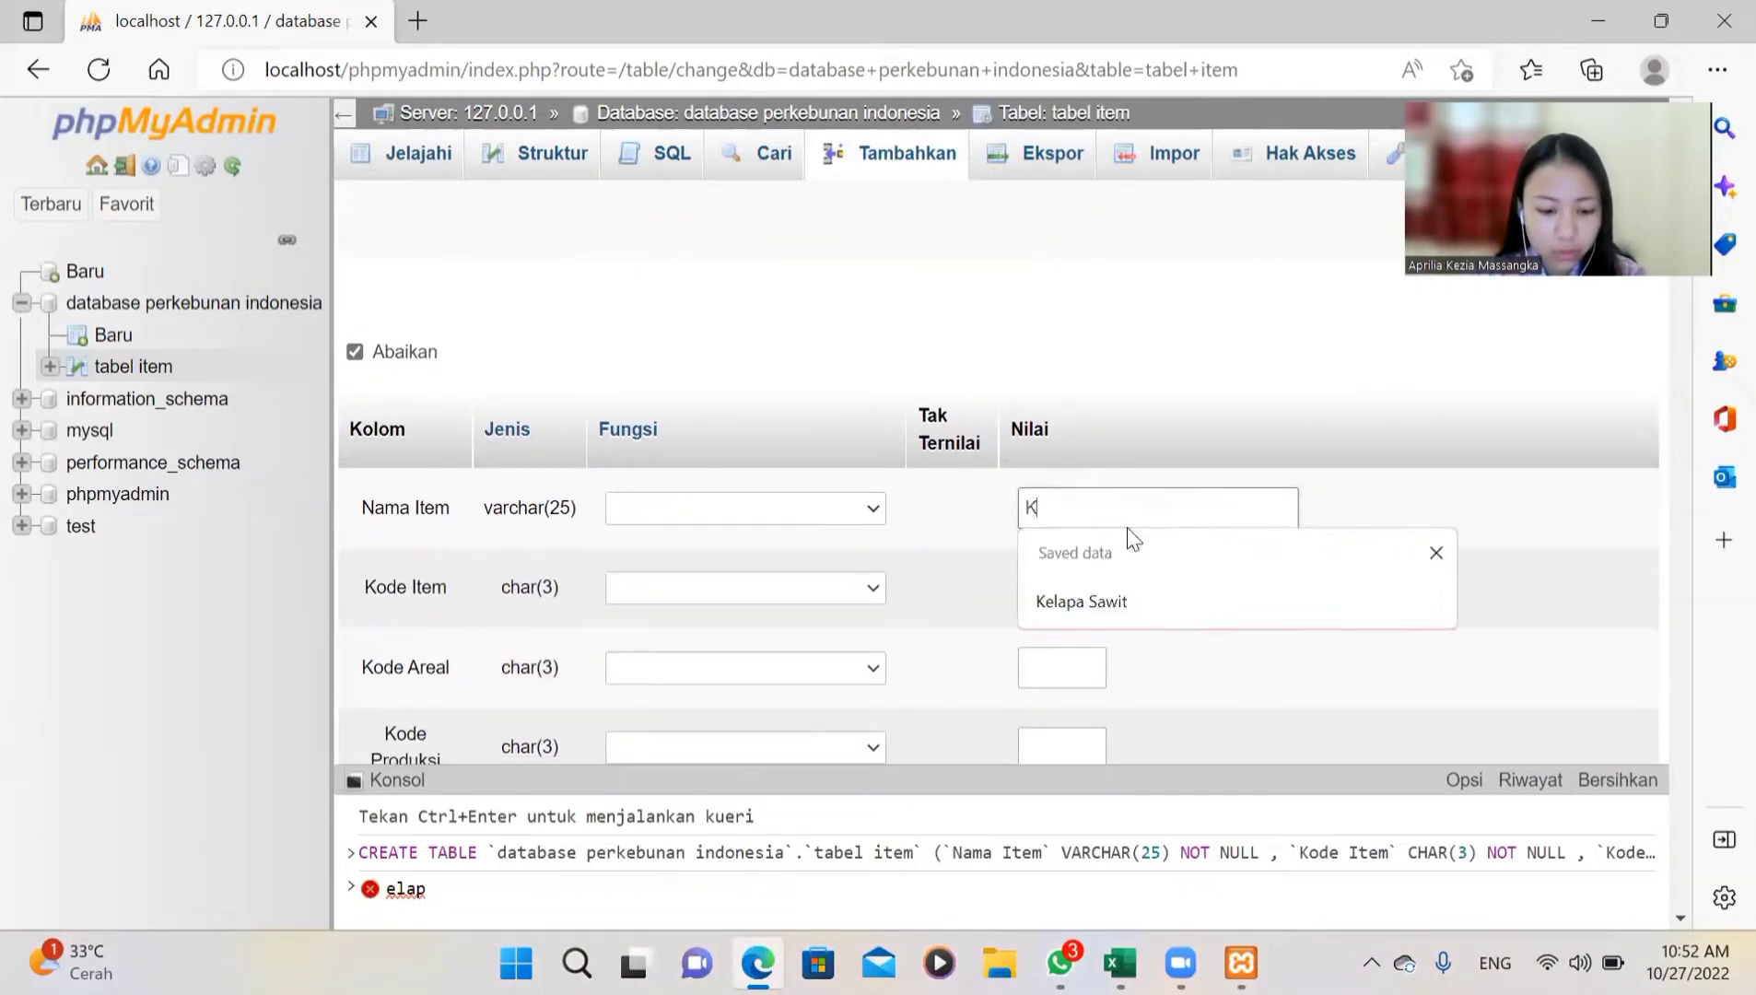
type("elapa Sa")
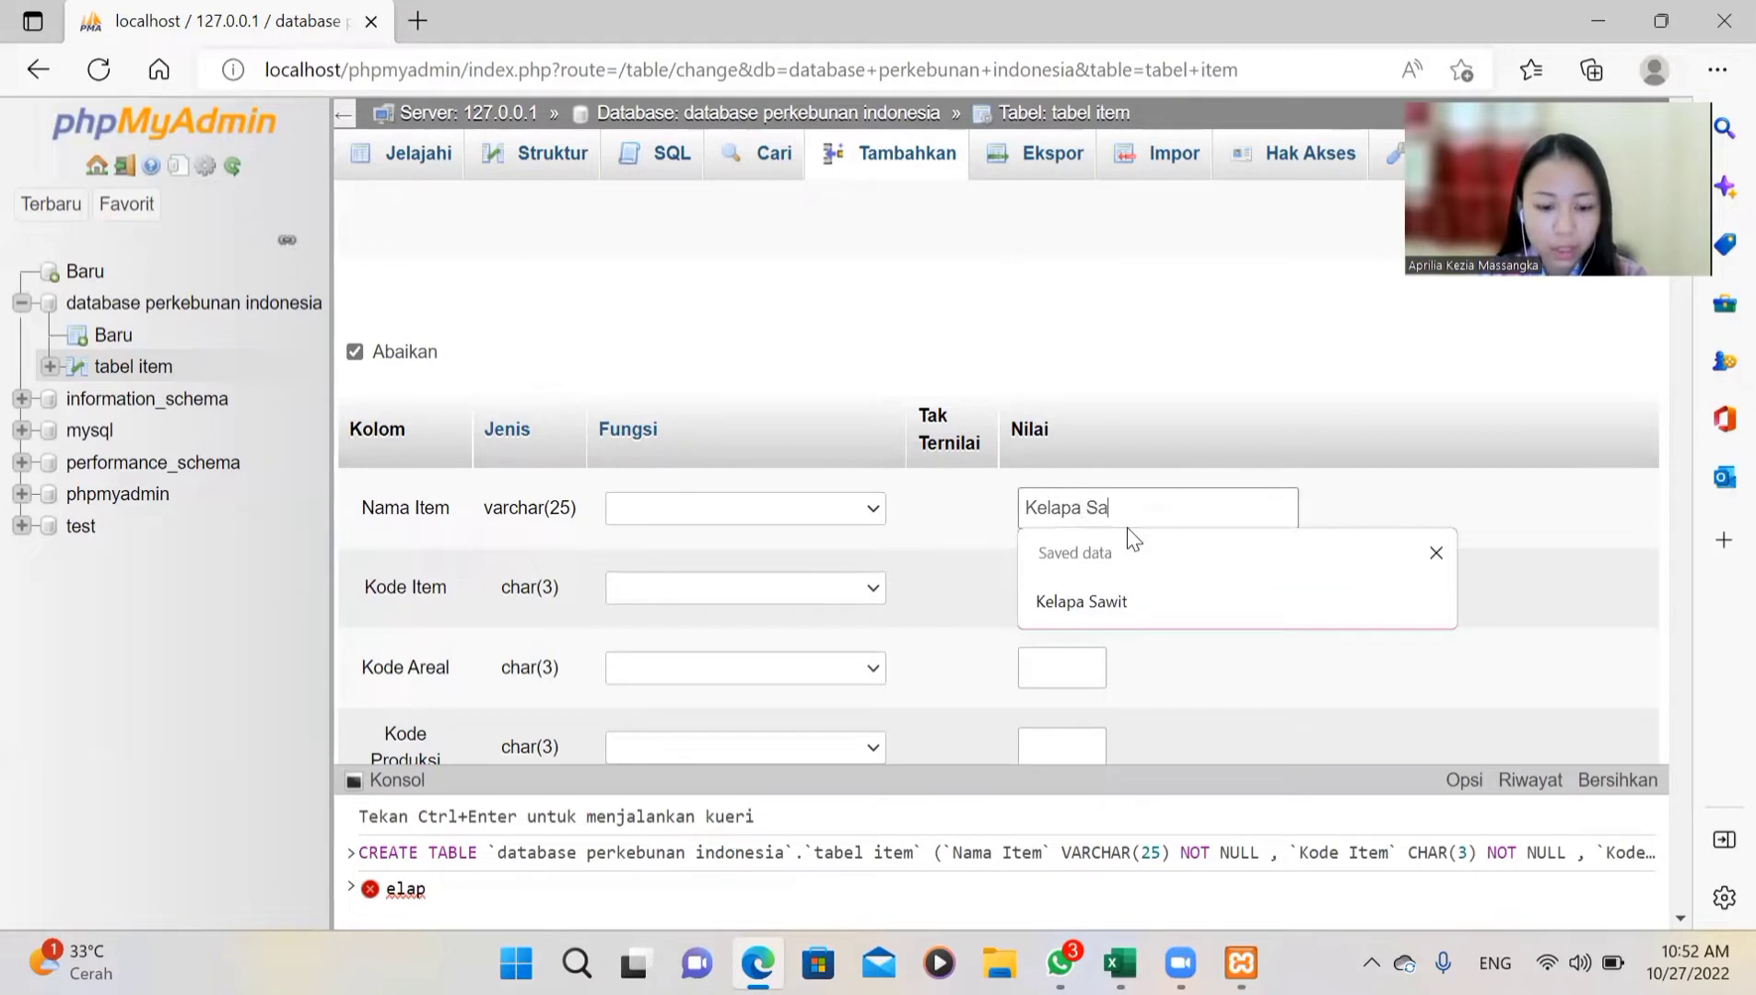
type("wit")
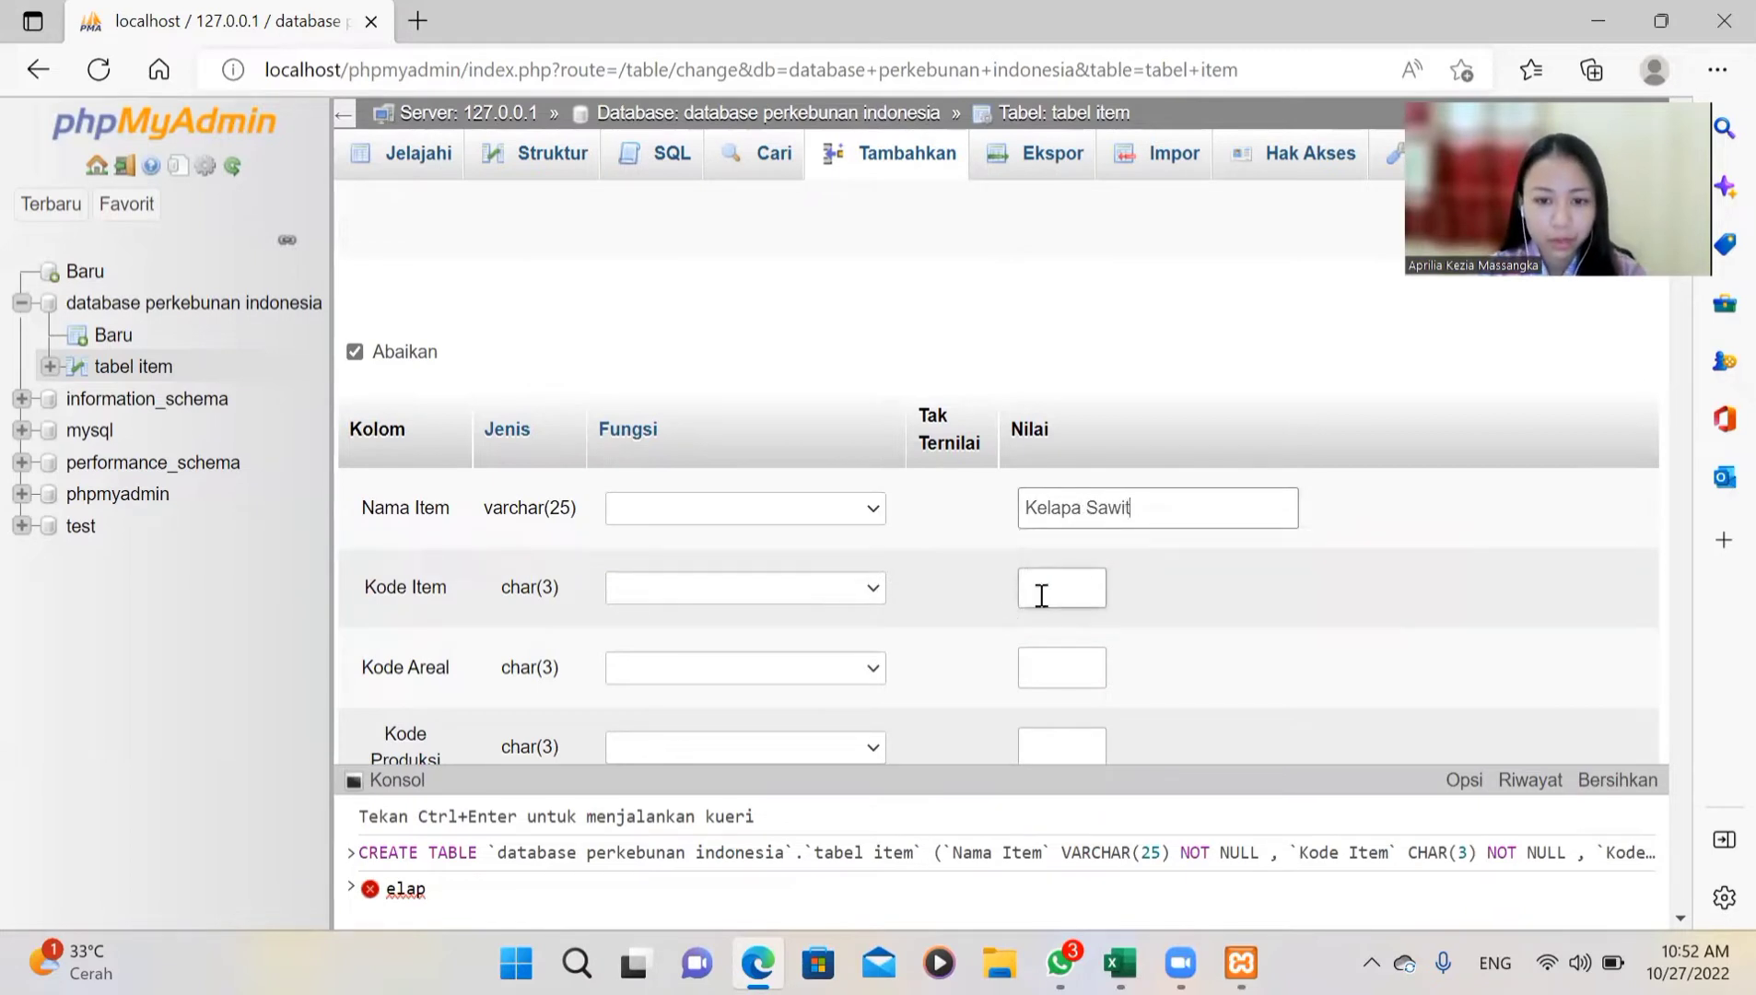
Step: Complete the Kelapa Sawit row with Kode Item A03, Kode Areal B03, Kode Produksi C03 and Kode Produktivitas D03
left_click(1050, 595)
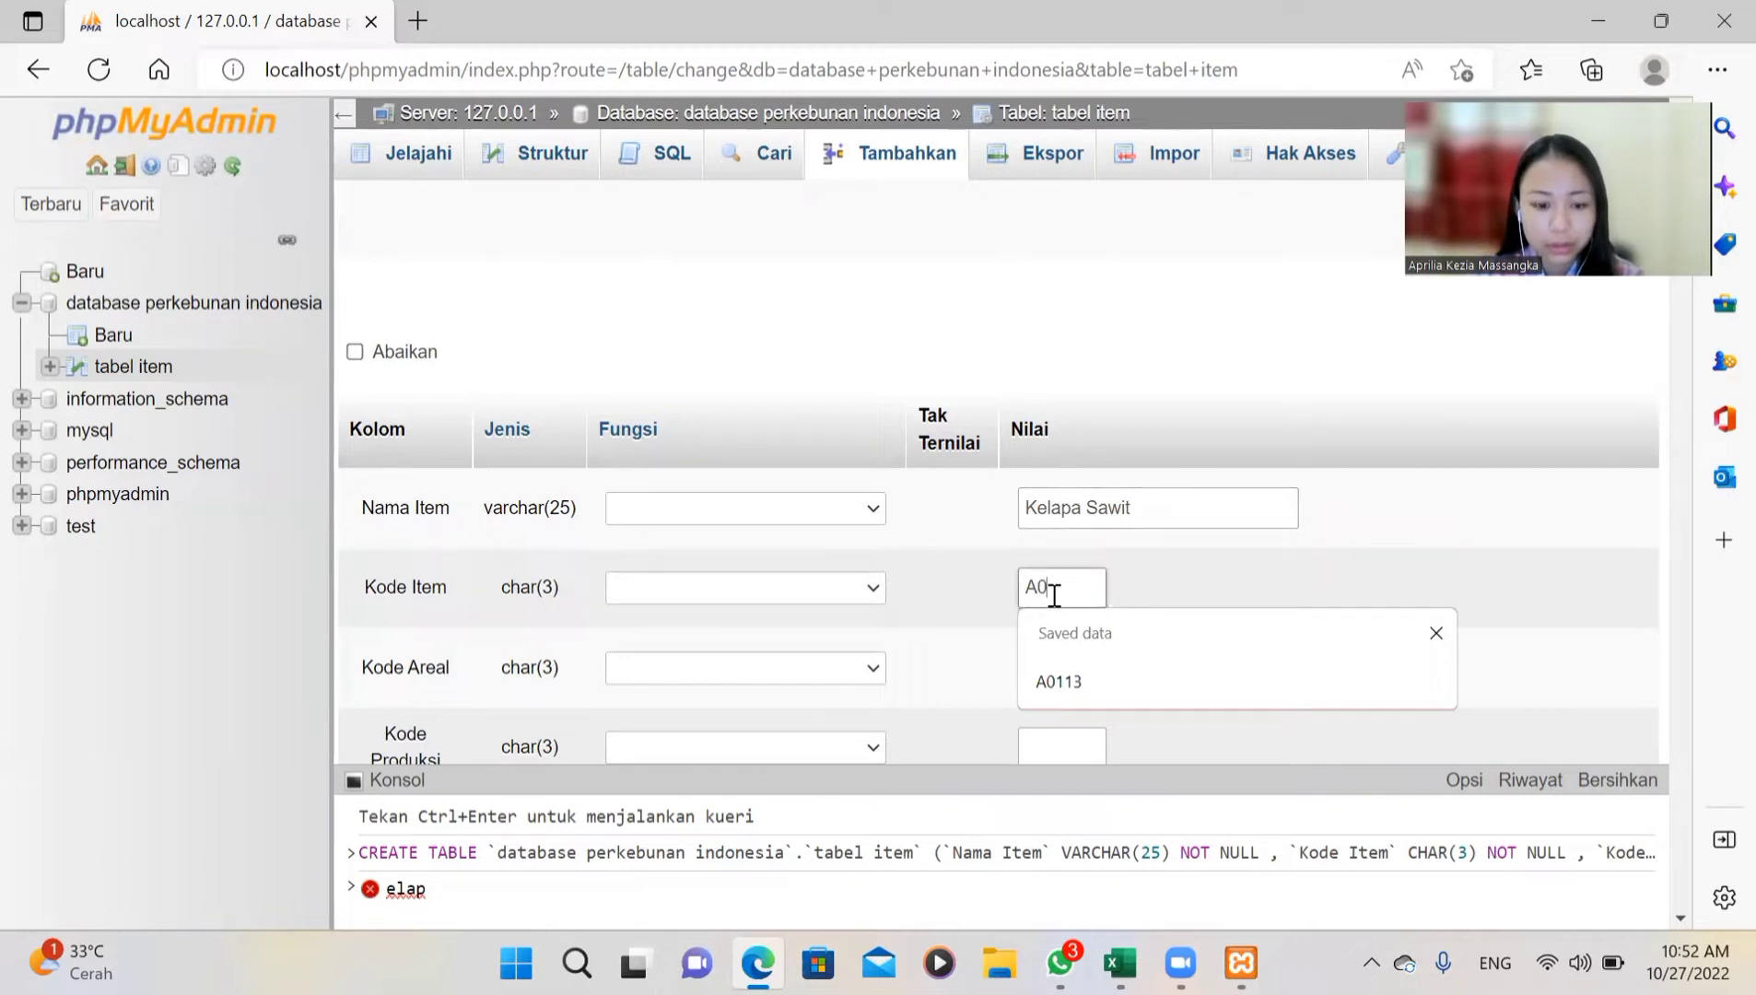
type("A03")
left_click(1064, 665)
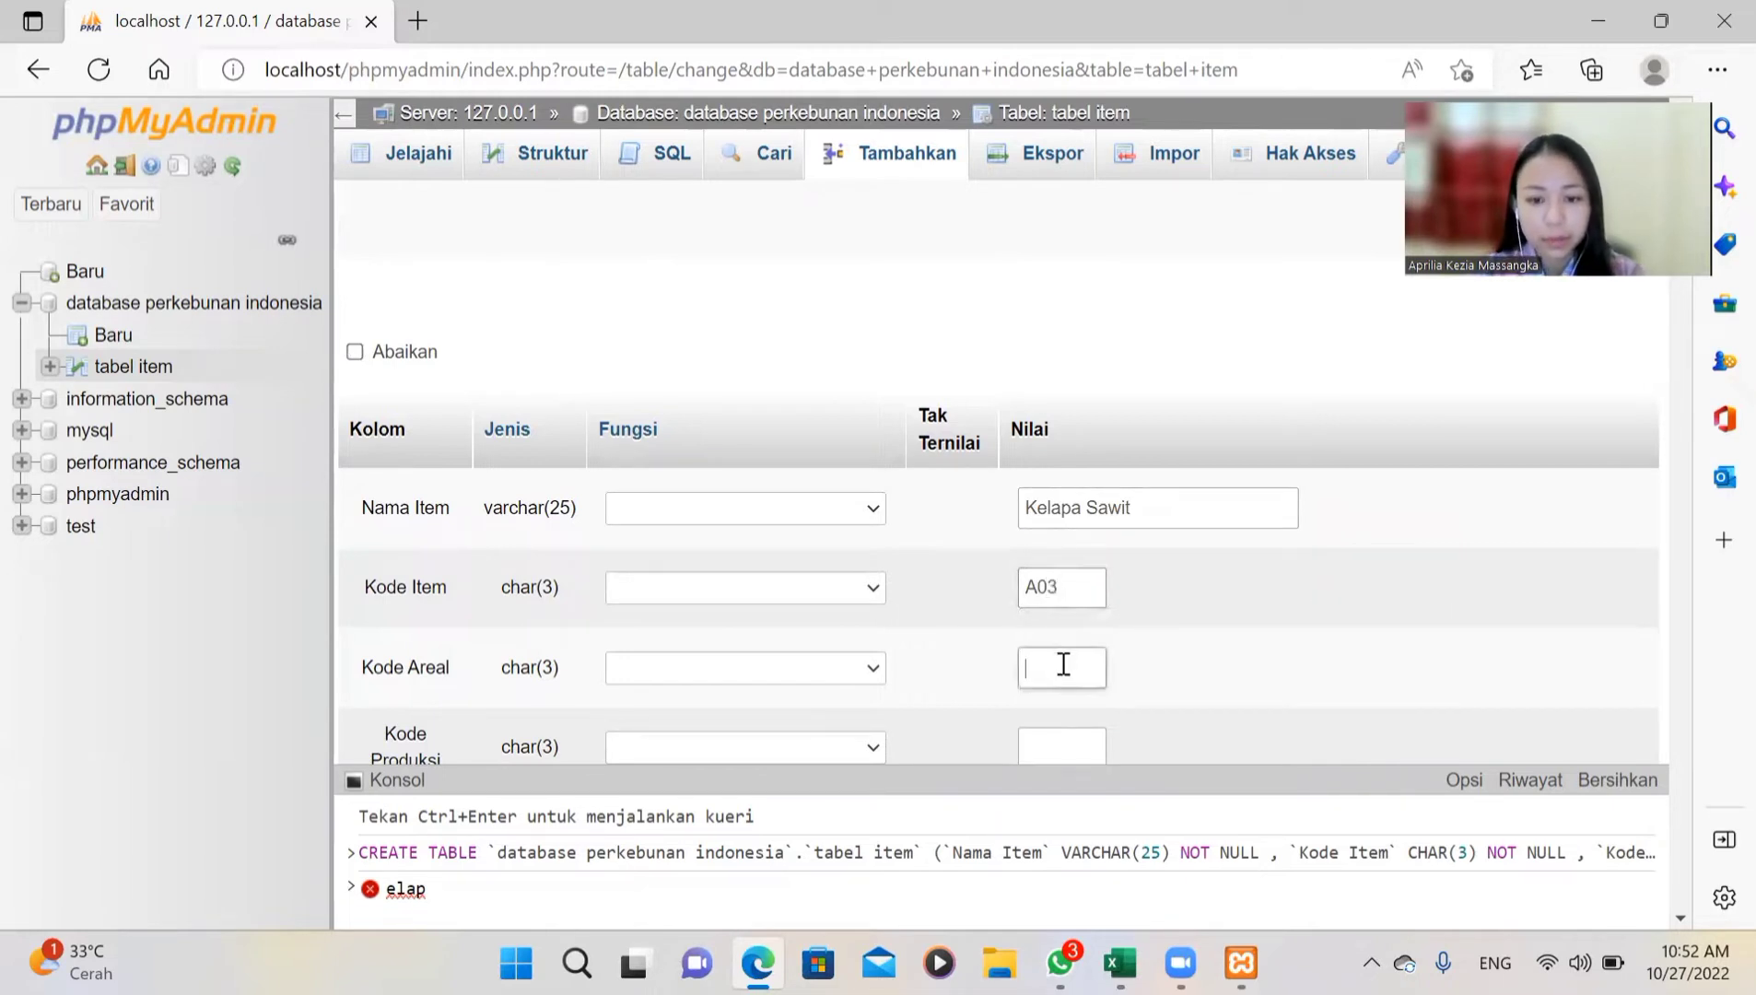
type("B03")
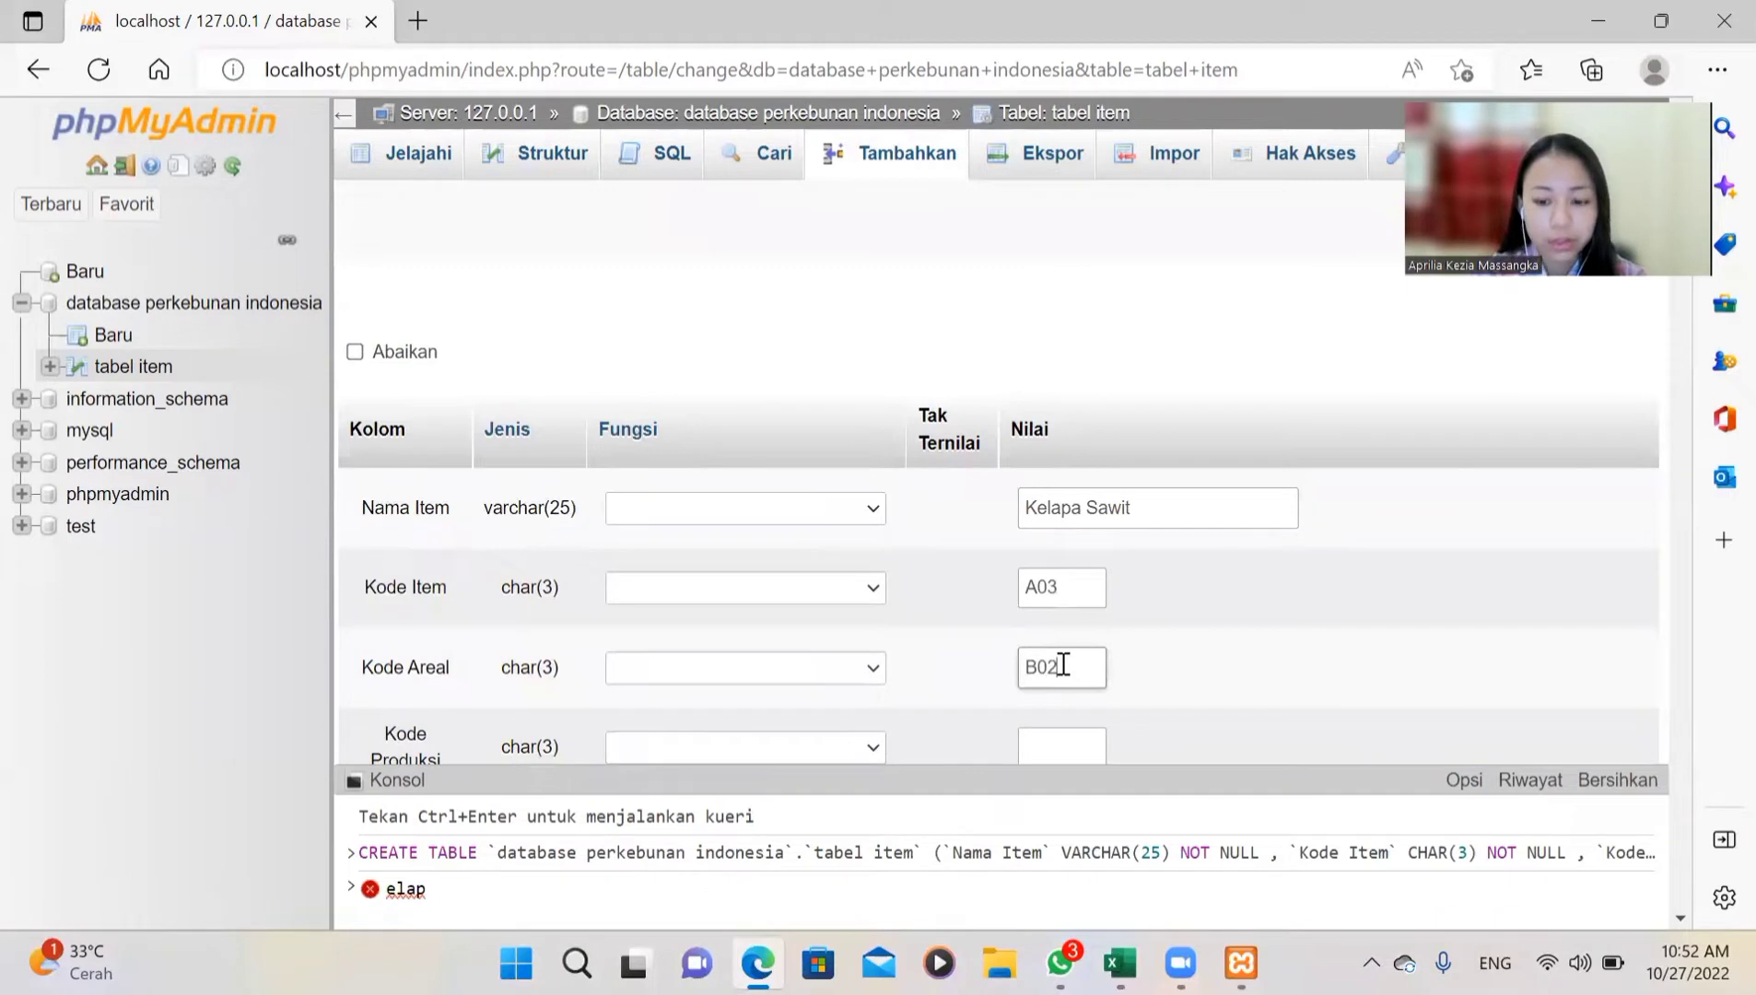
left_click(1075, 737)
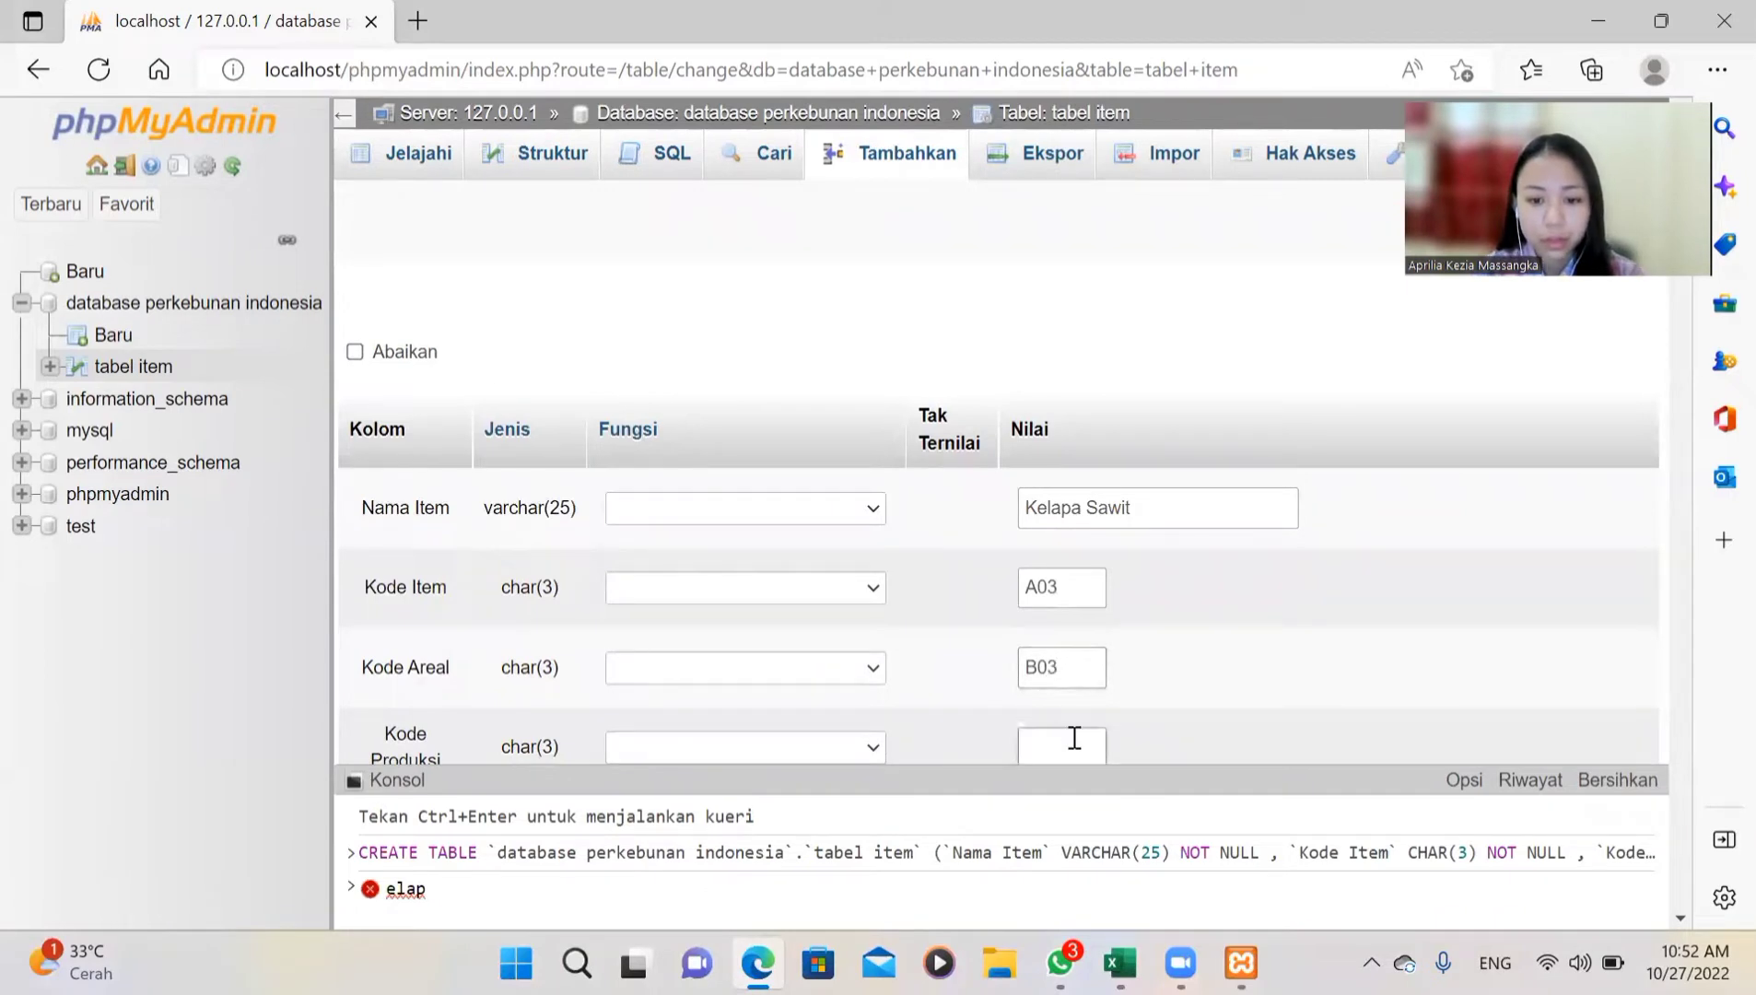
type("C03")
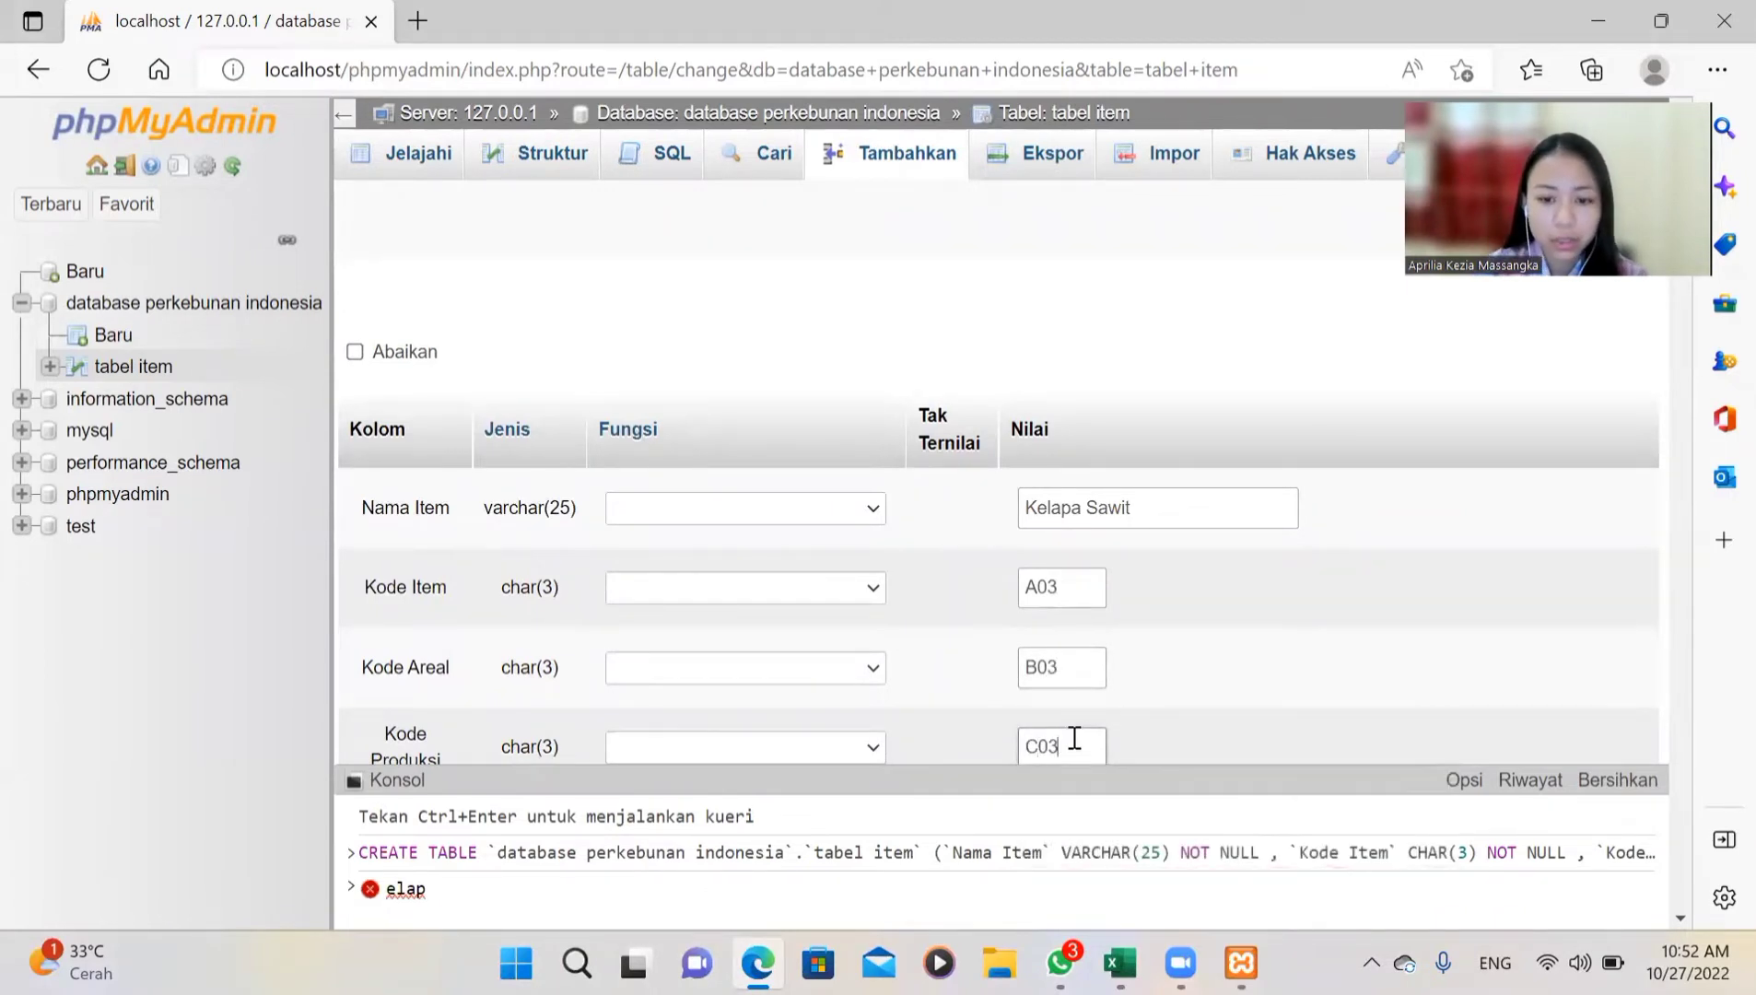
scroll(1074, 737, "down", 3)
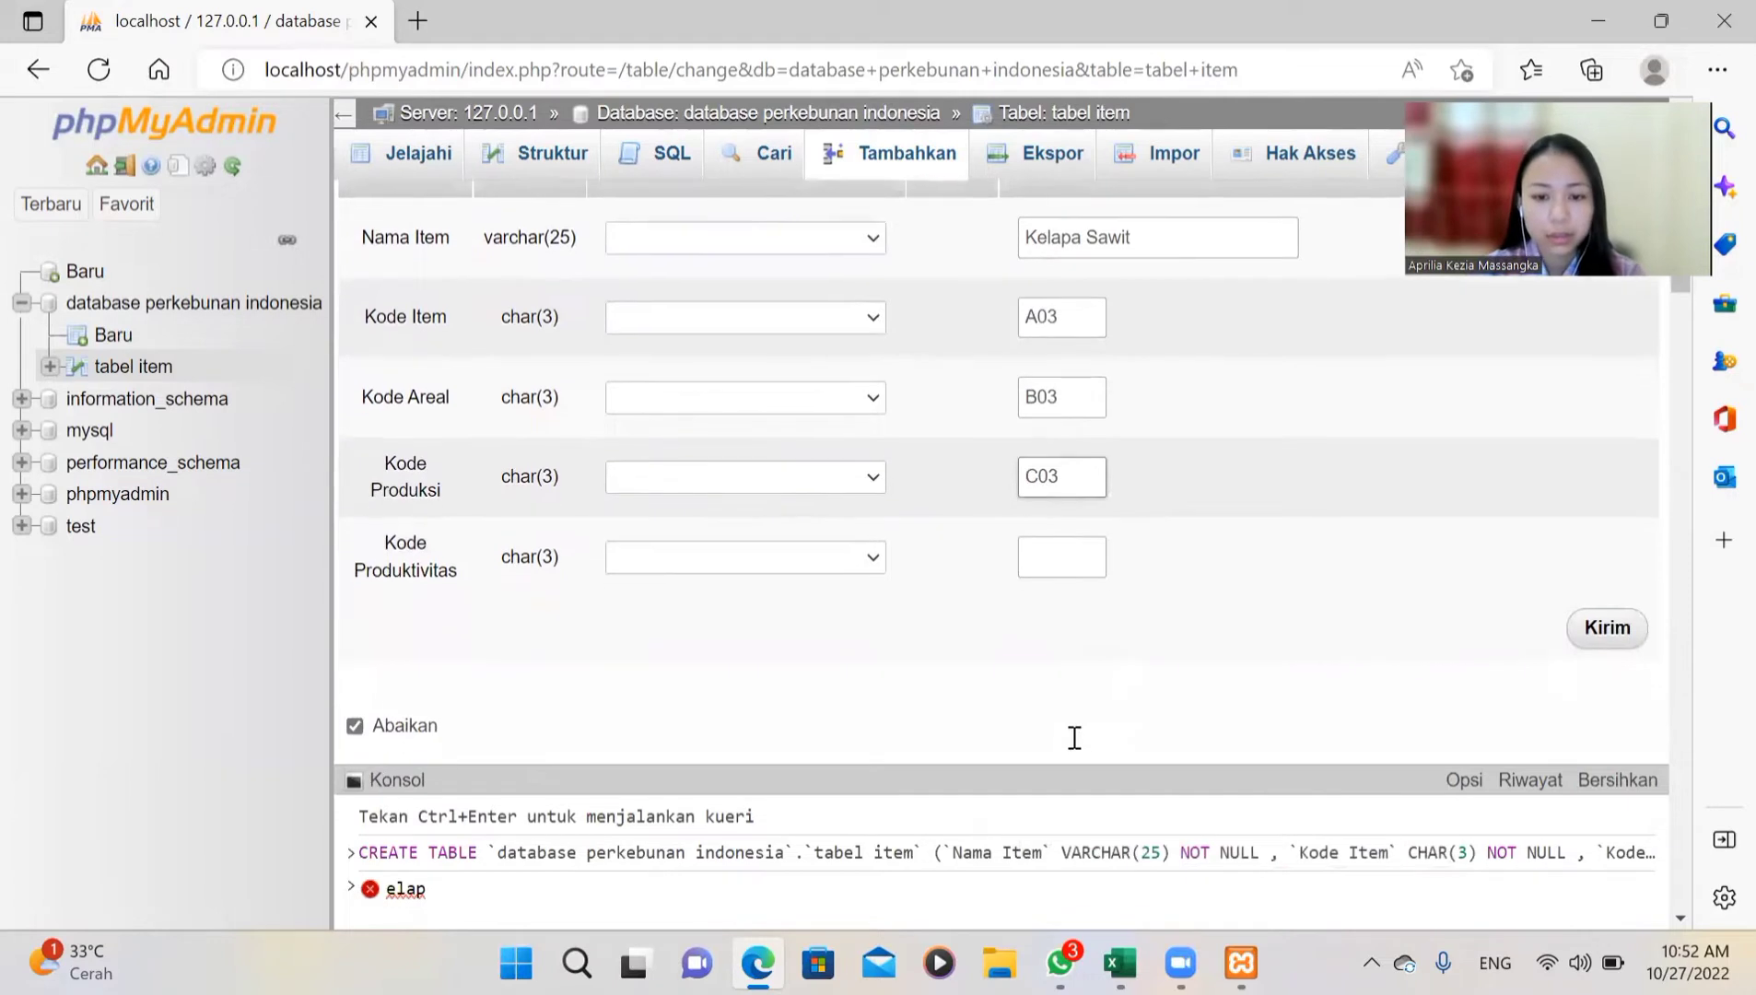
left_click(1061, 562)
type("D03")
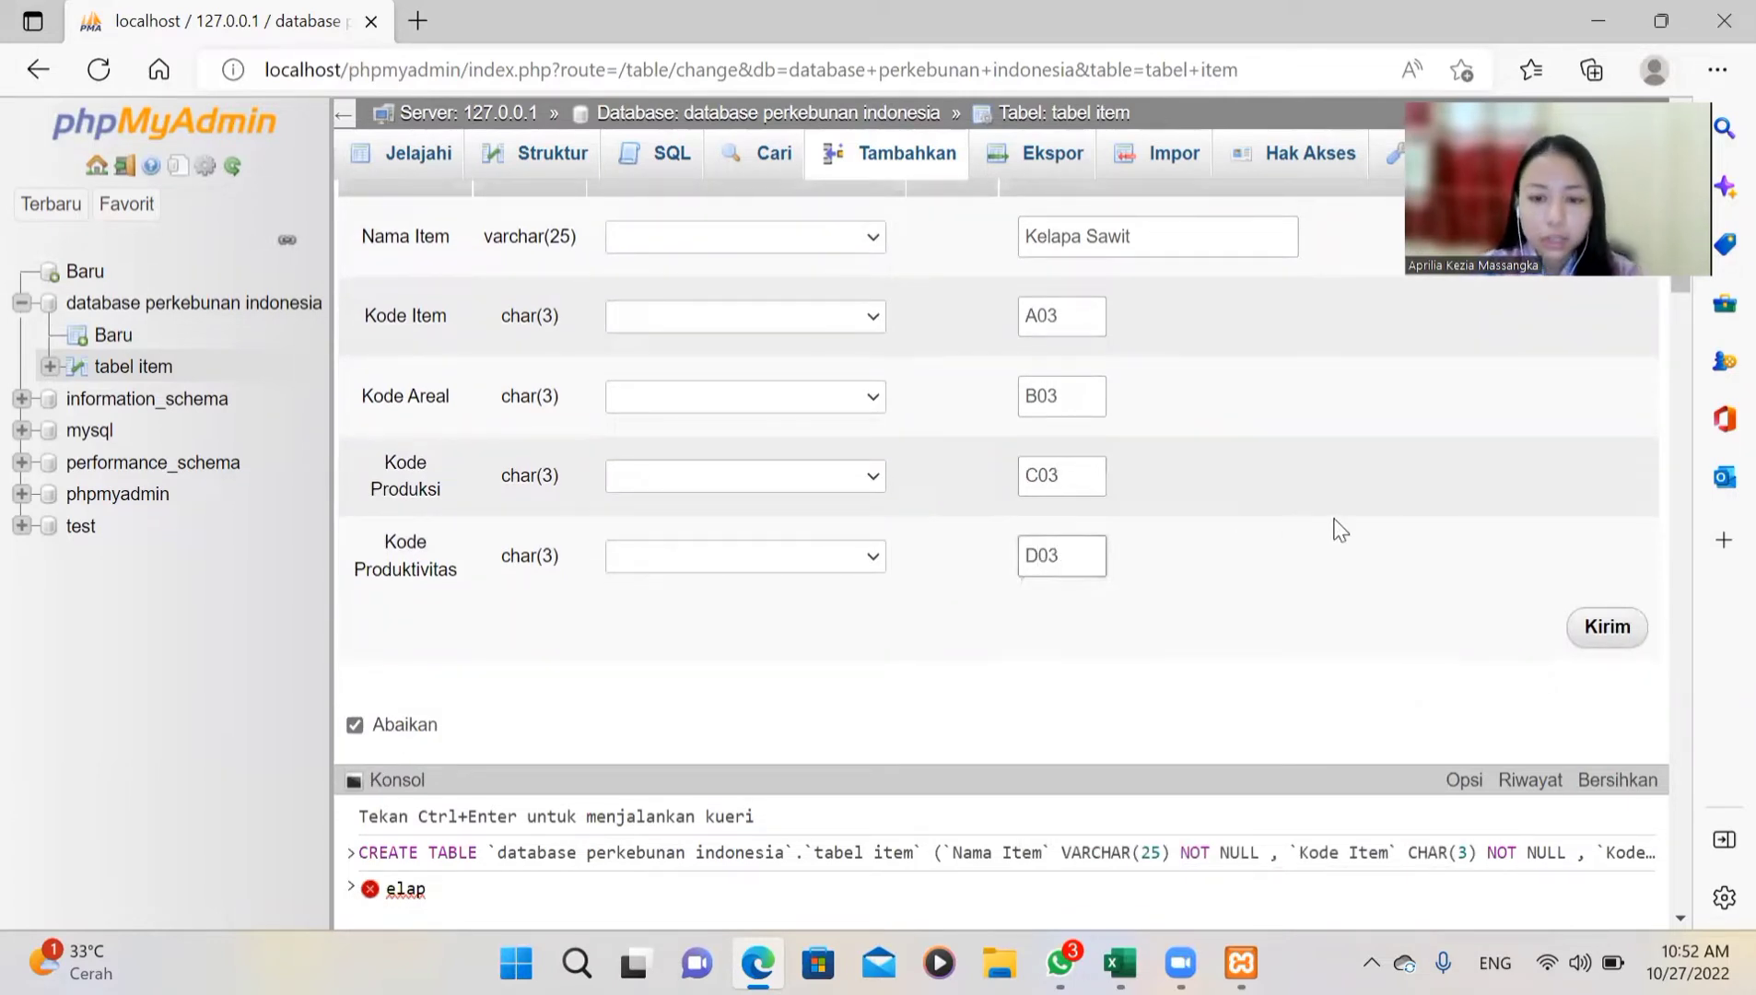
scroll(1298, 662, "down", 8)
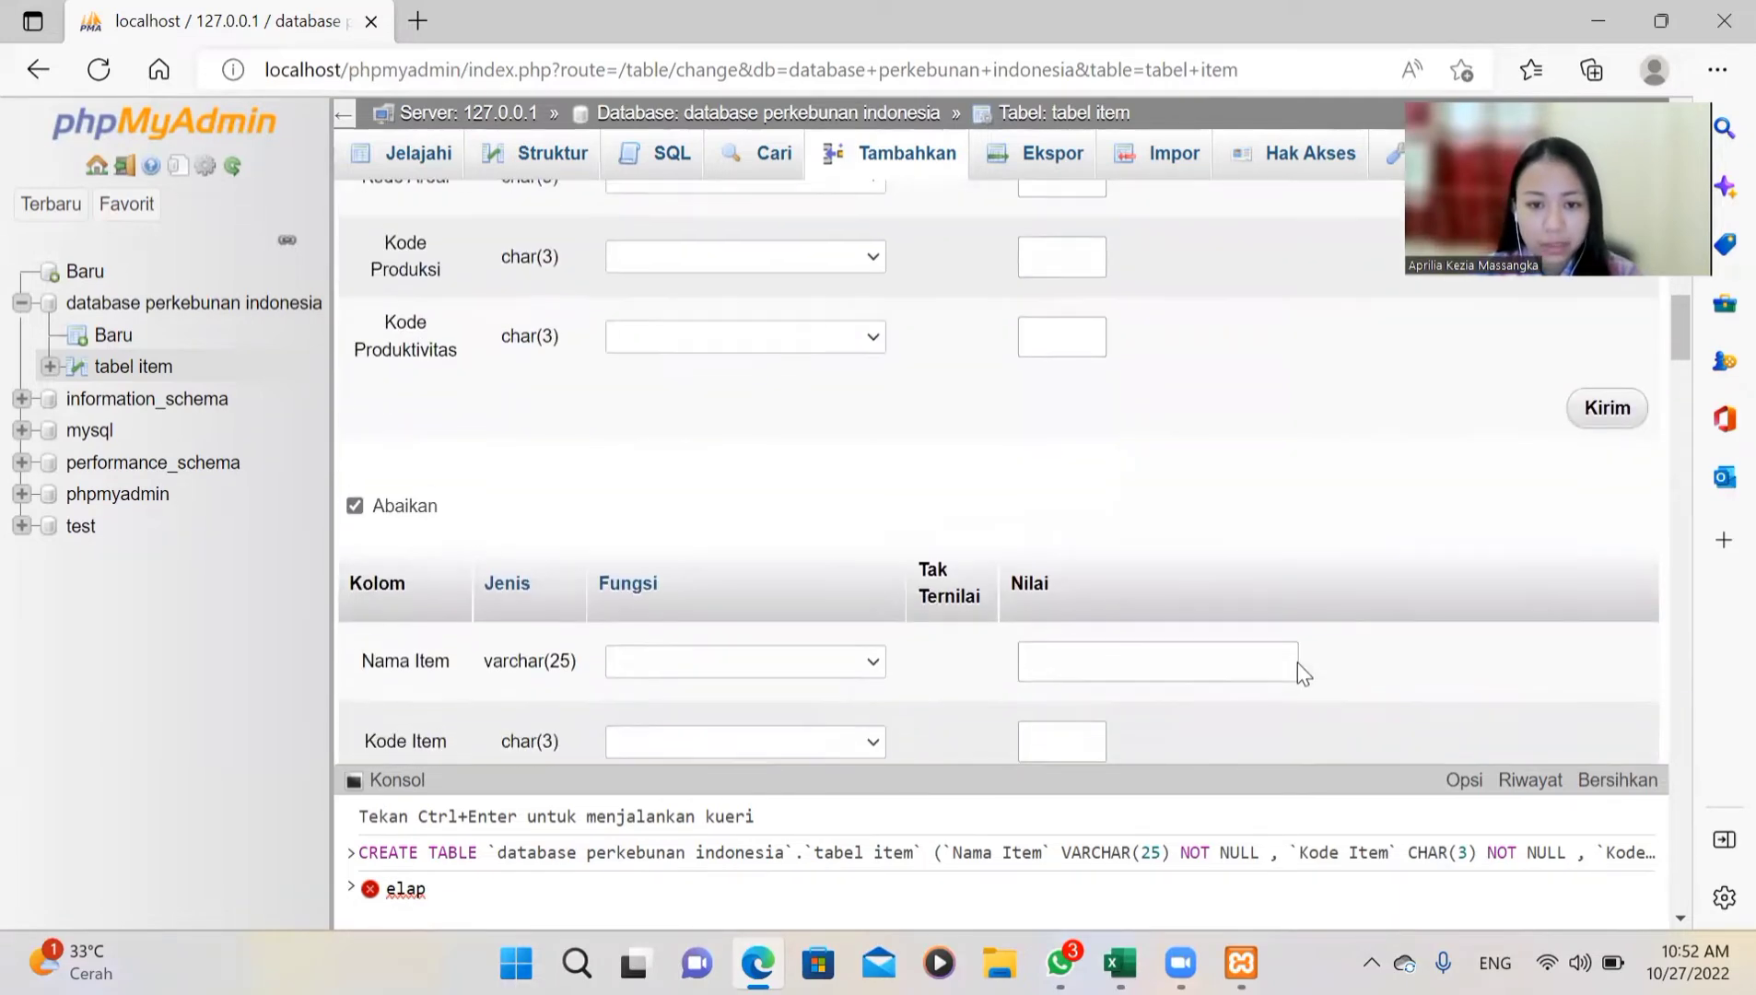
scroll(1298, 663, "up", 2)
scroll(1299, 662, "down", 5)
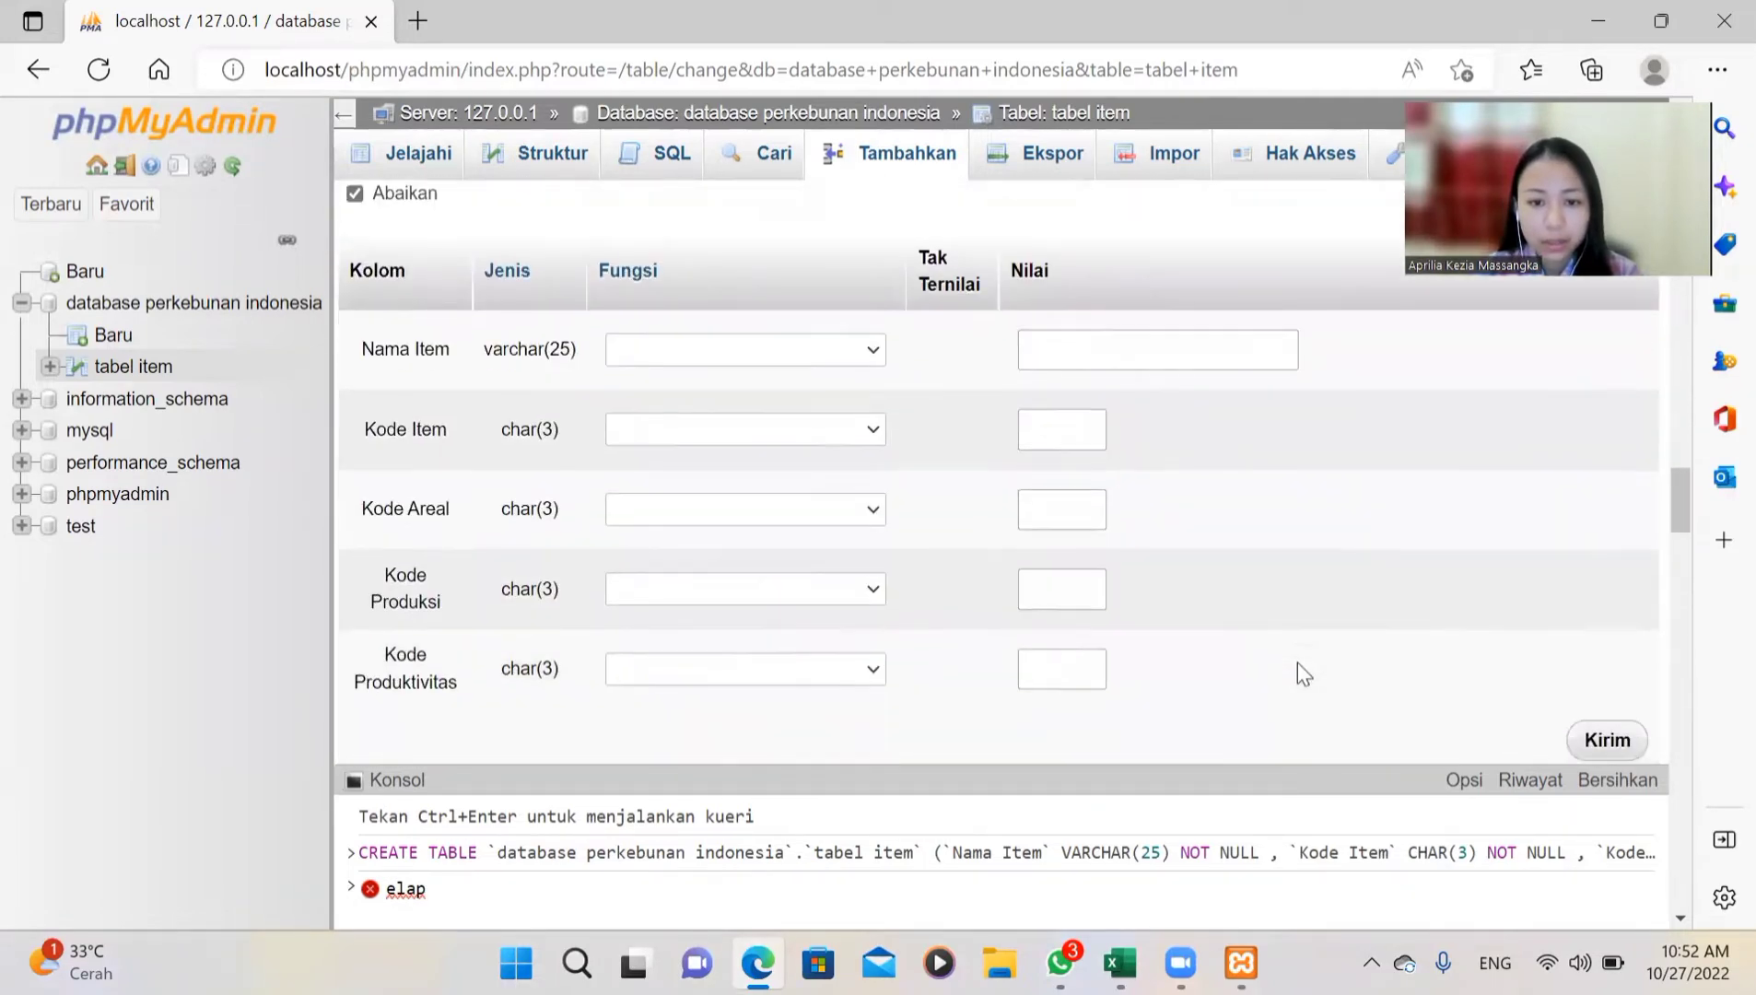
scroll(1299, 663, "down", 2)
scroll(1299, 662, "up", 3)
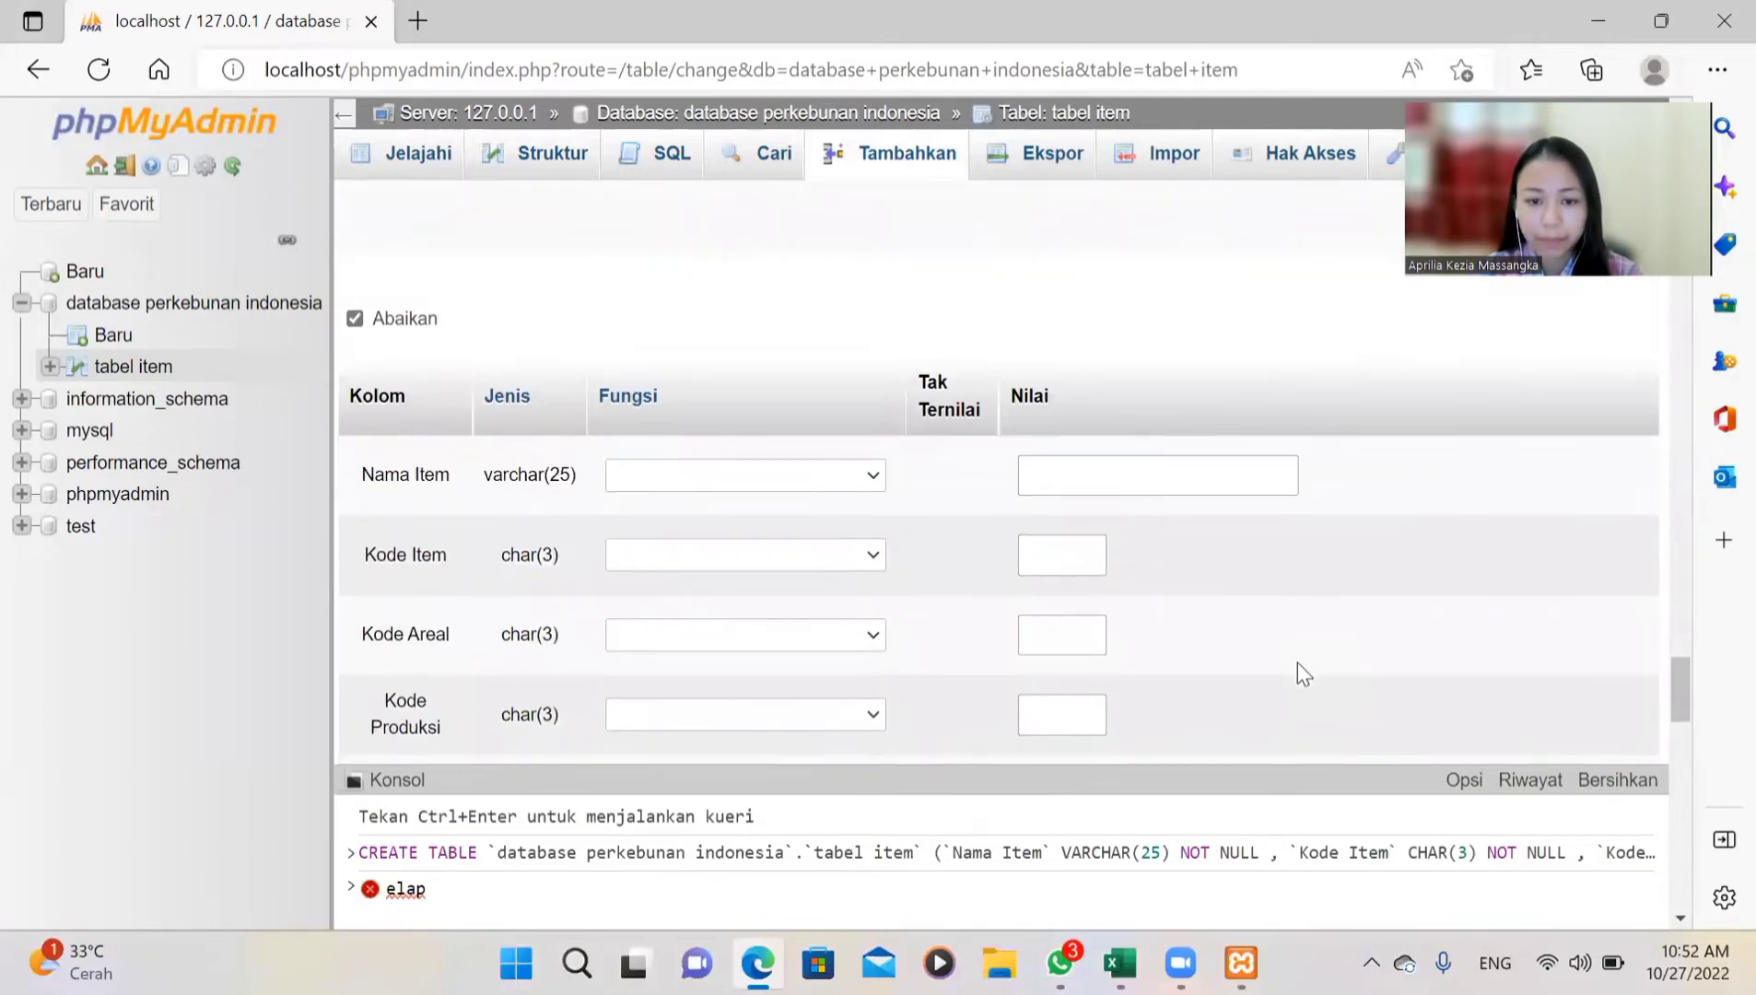
scroll(1298, 662, "up", 2)
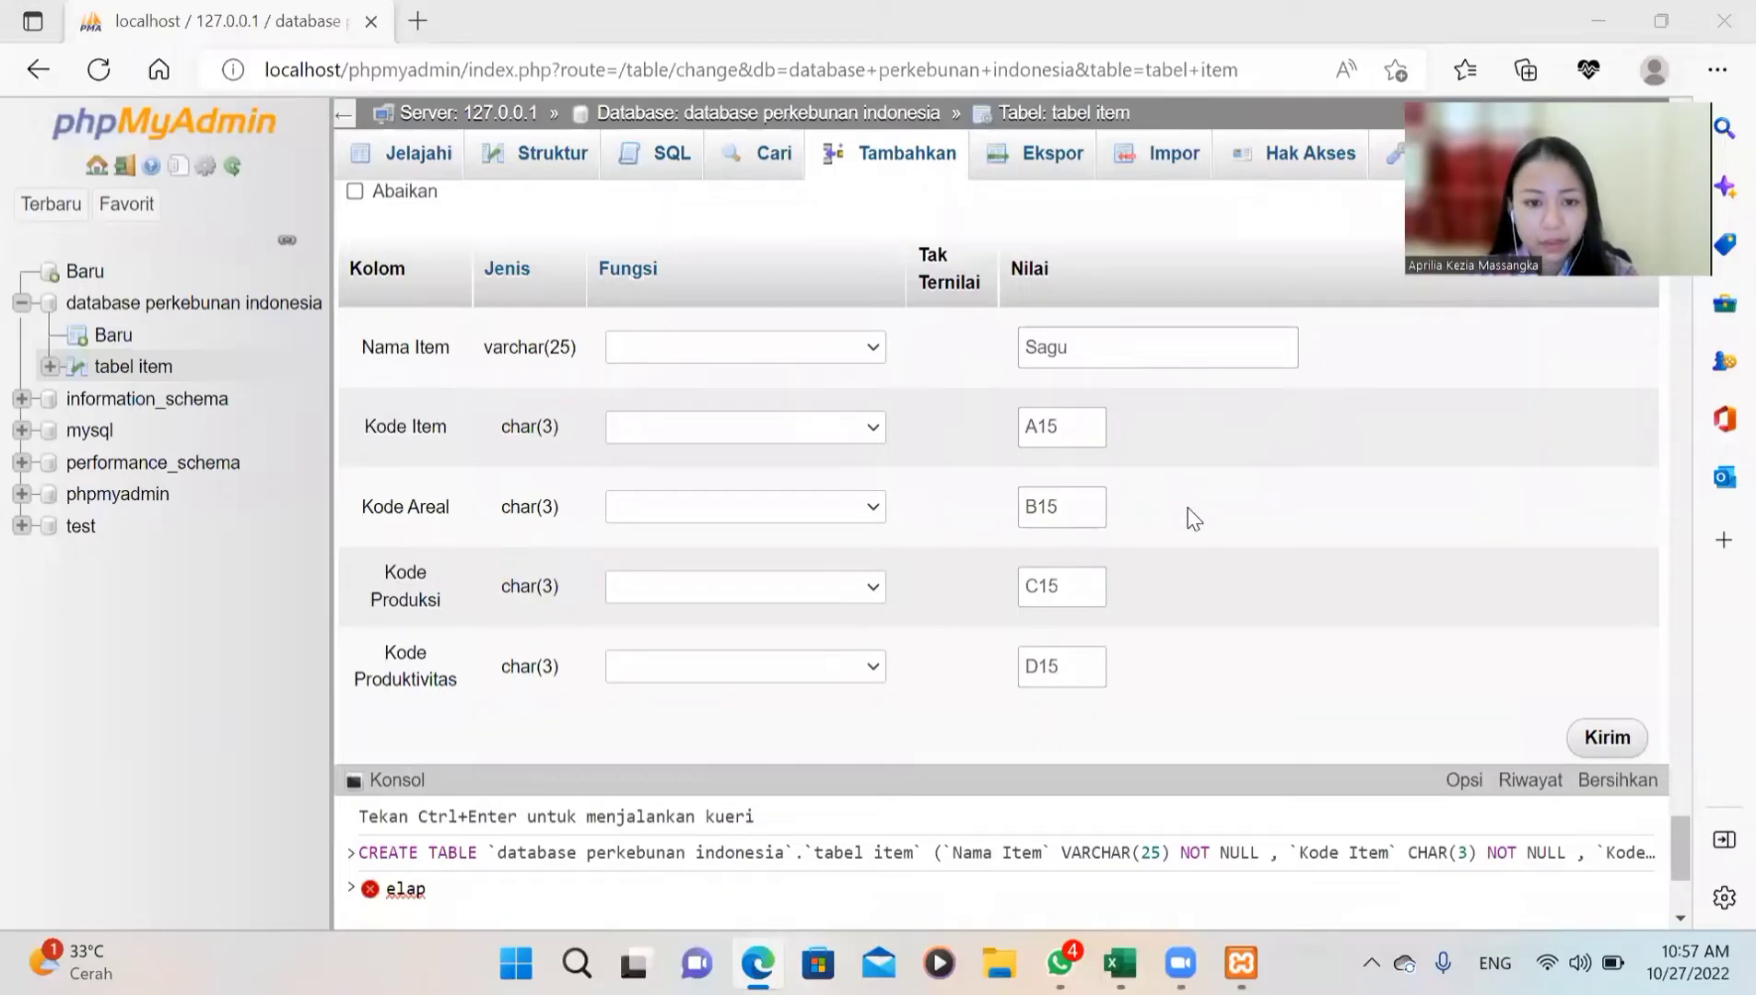
Step: Review the filled-in rows of the insert form through to the last one, Sagu
scroll(1194, 519, "down", 1)
scroll(1194, 519, "up", 2)
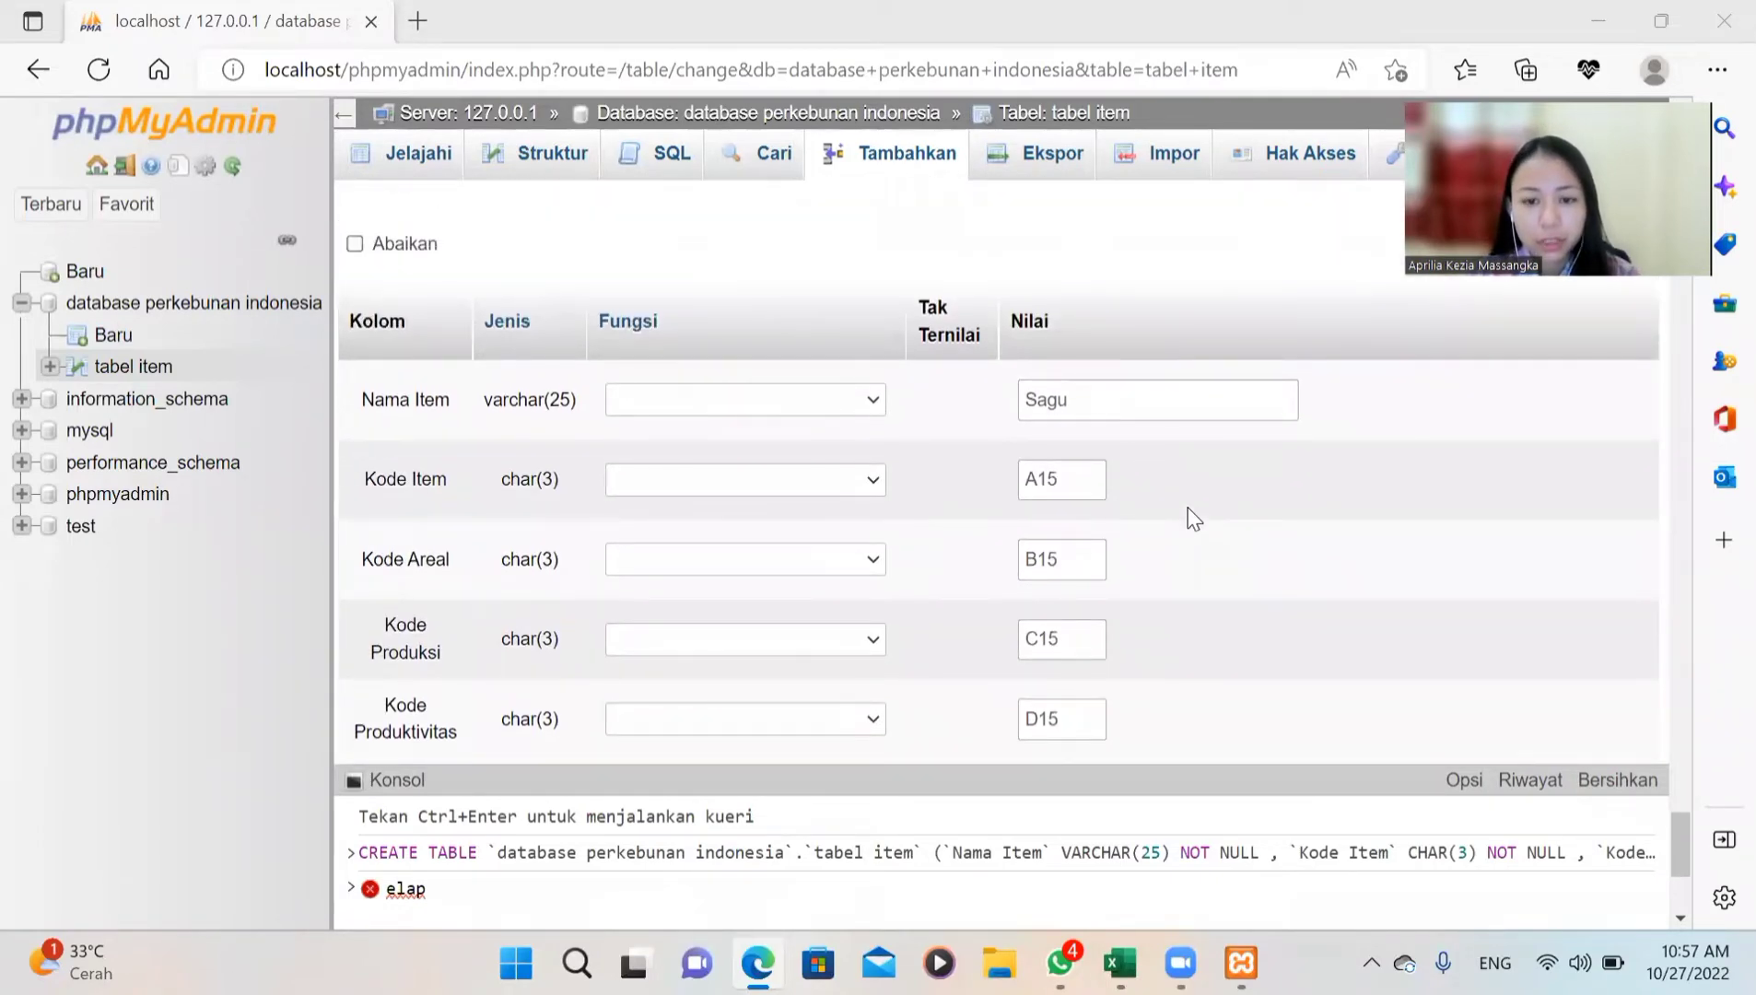
scroll(1194, 519, "up", 7)
scroll(1195, 519, "down", 5)
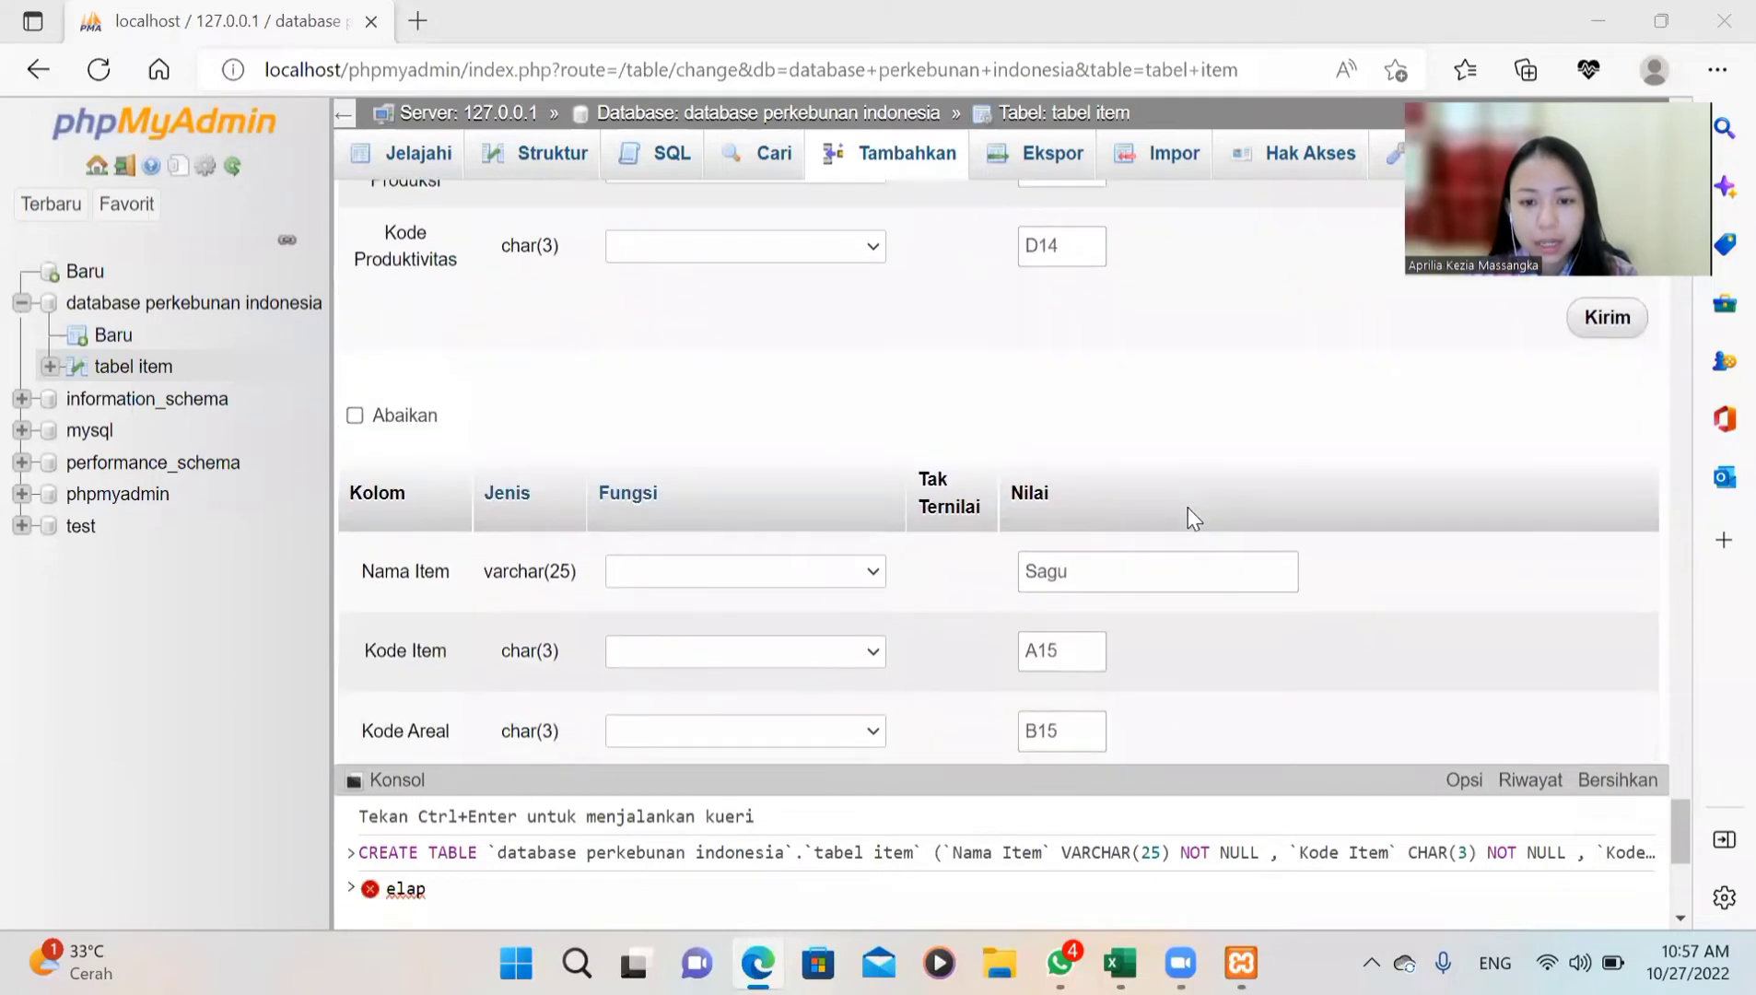
scroll(1189, 508, "down", 3)
scroll(1189, 507, "up", 18)
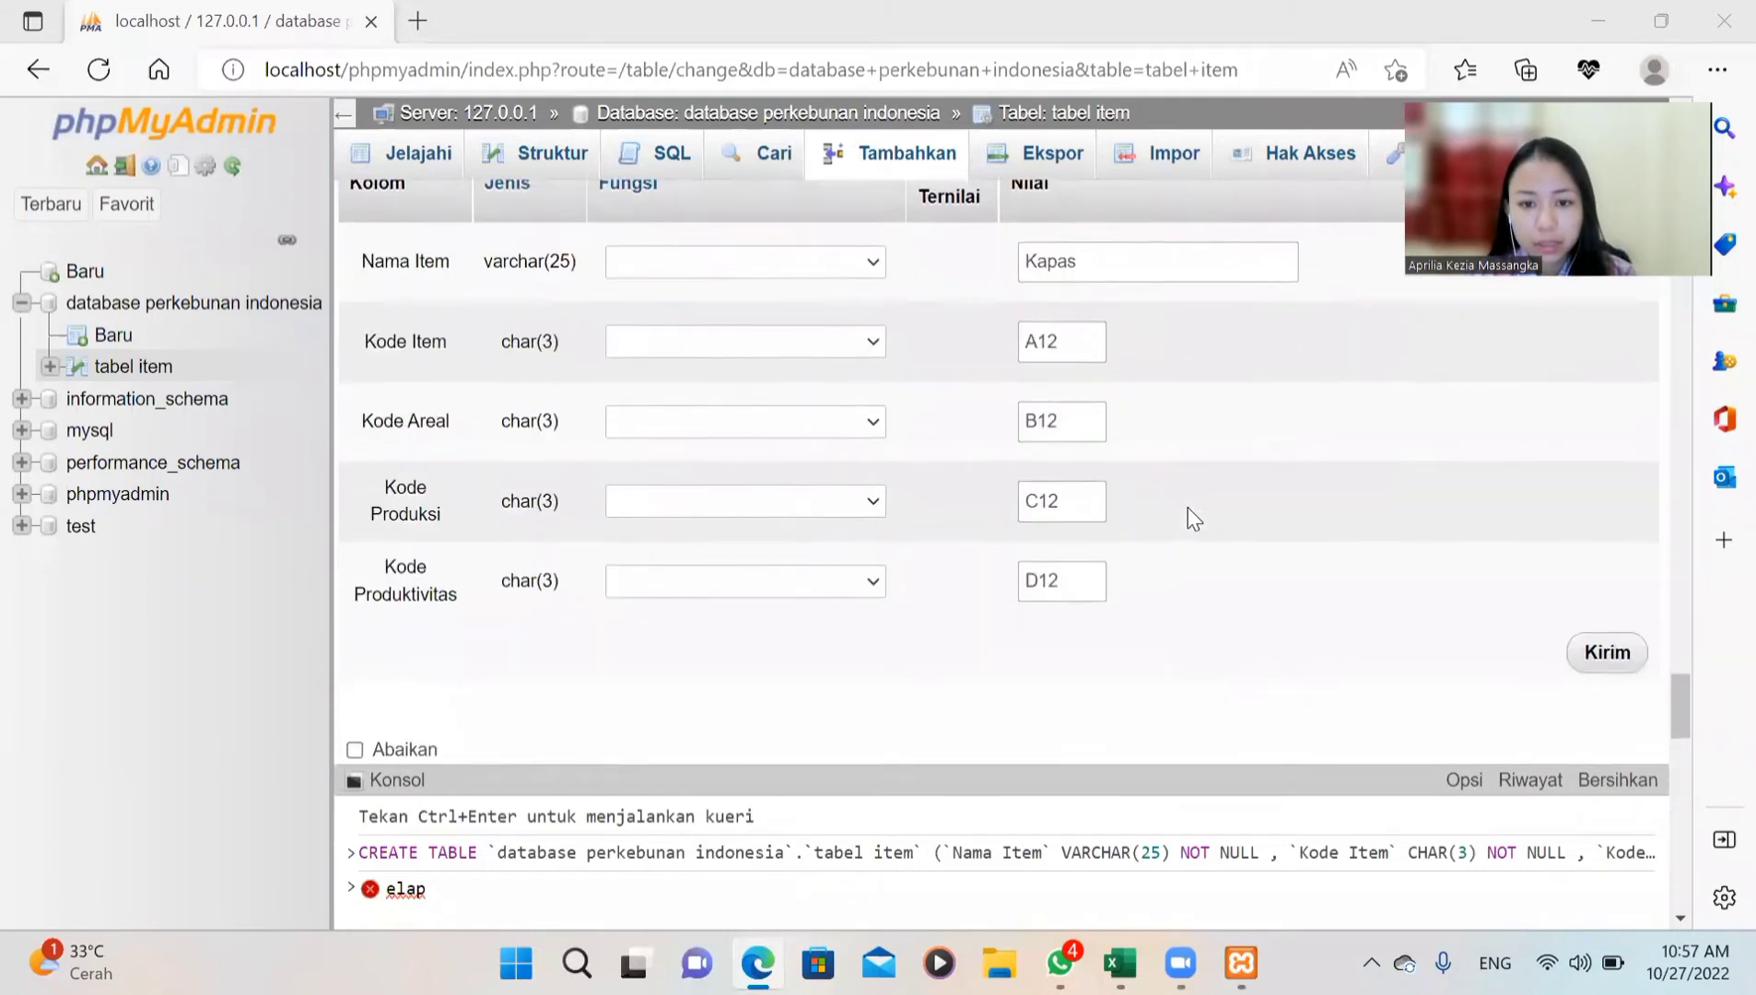
scroll(1188, 508, "up", 12)
scroll(1189, 508, "down", 20)
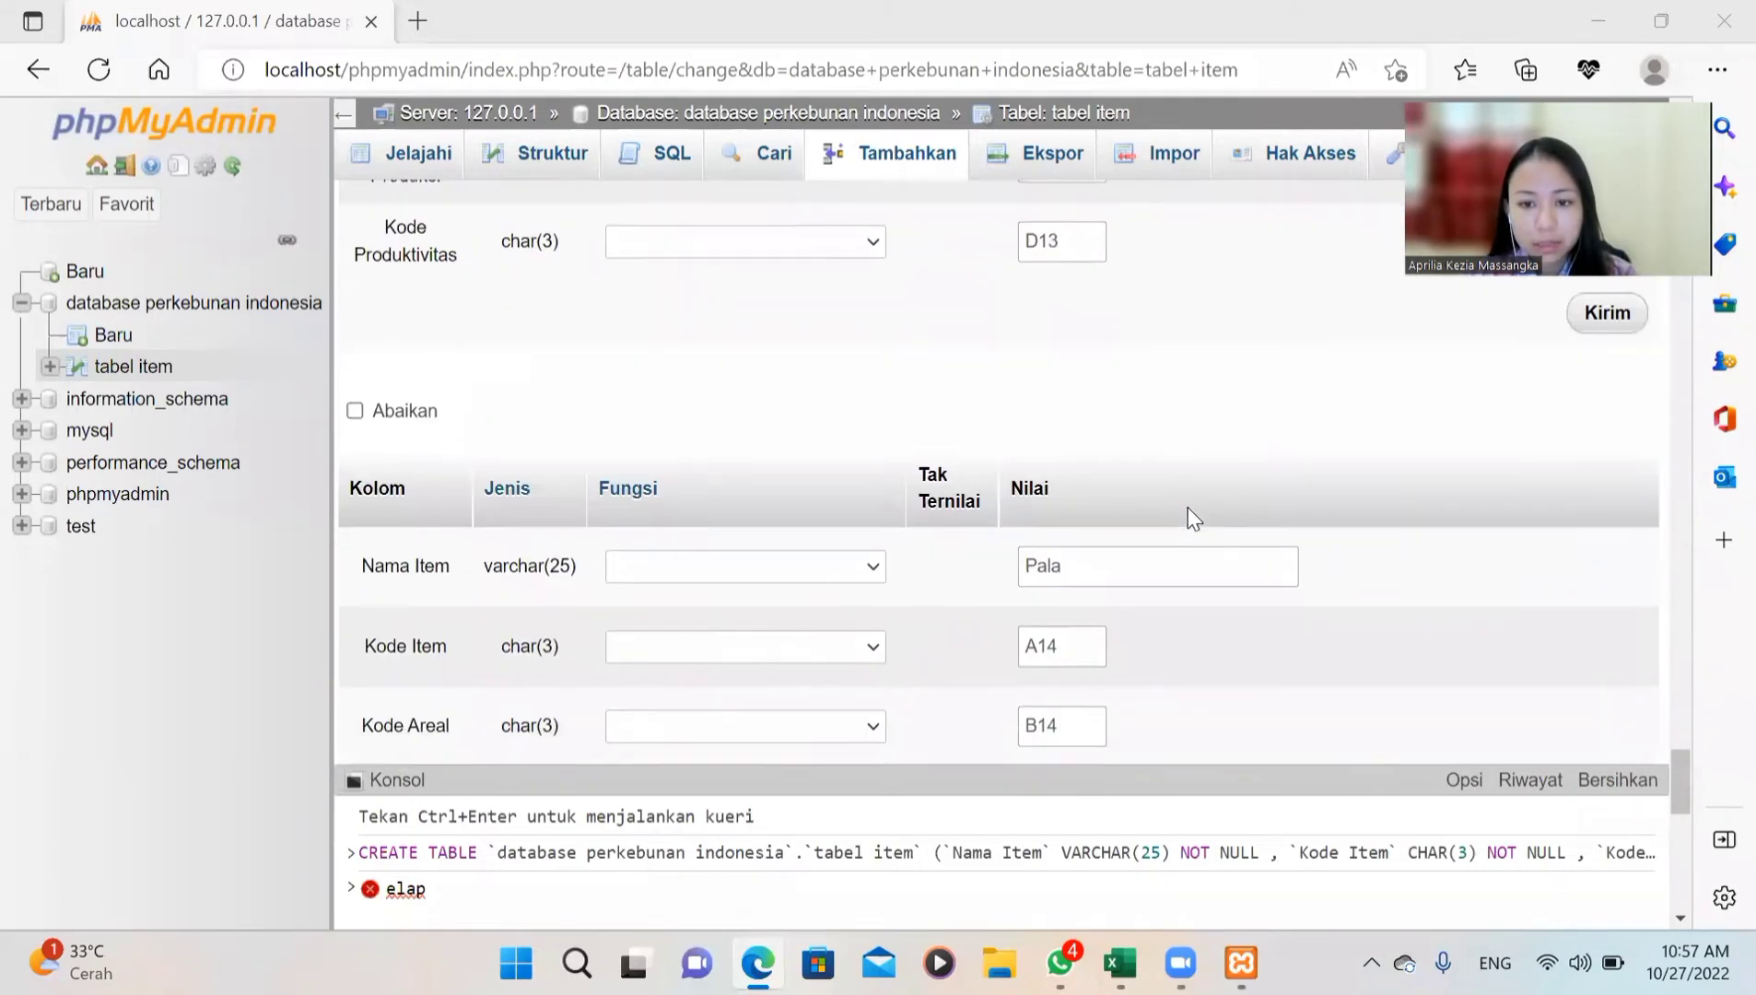
scroll(1189, 508, "down", 13)
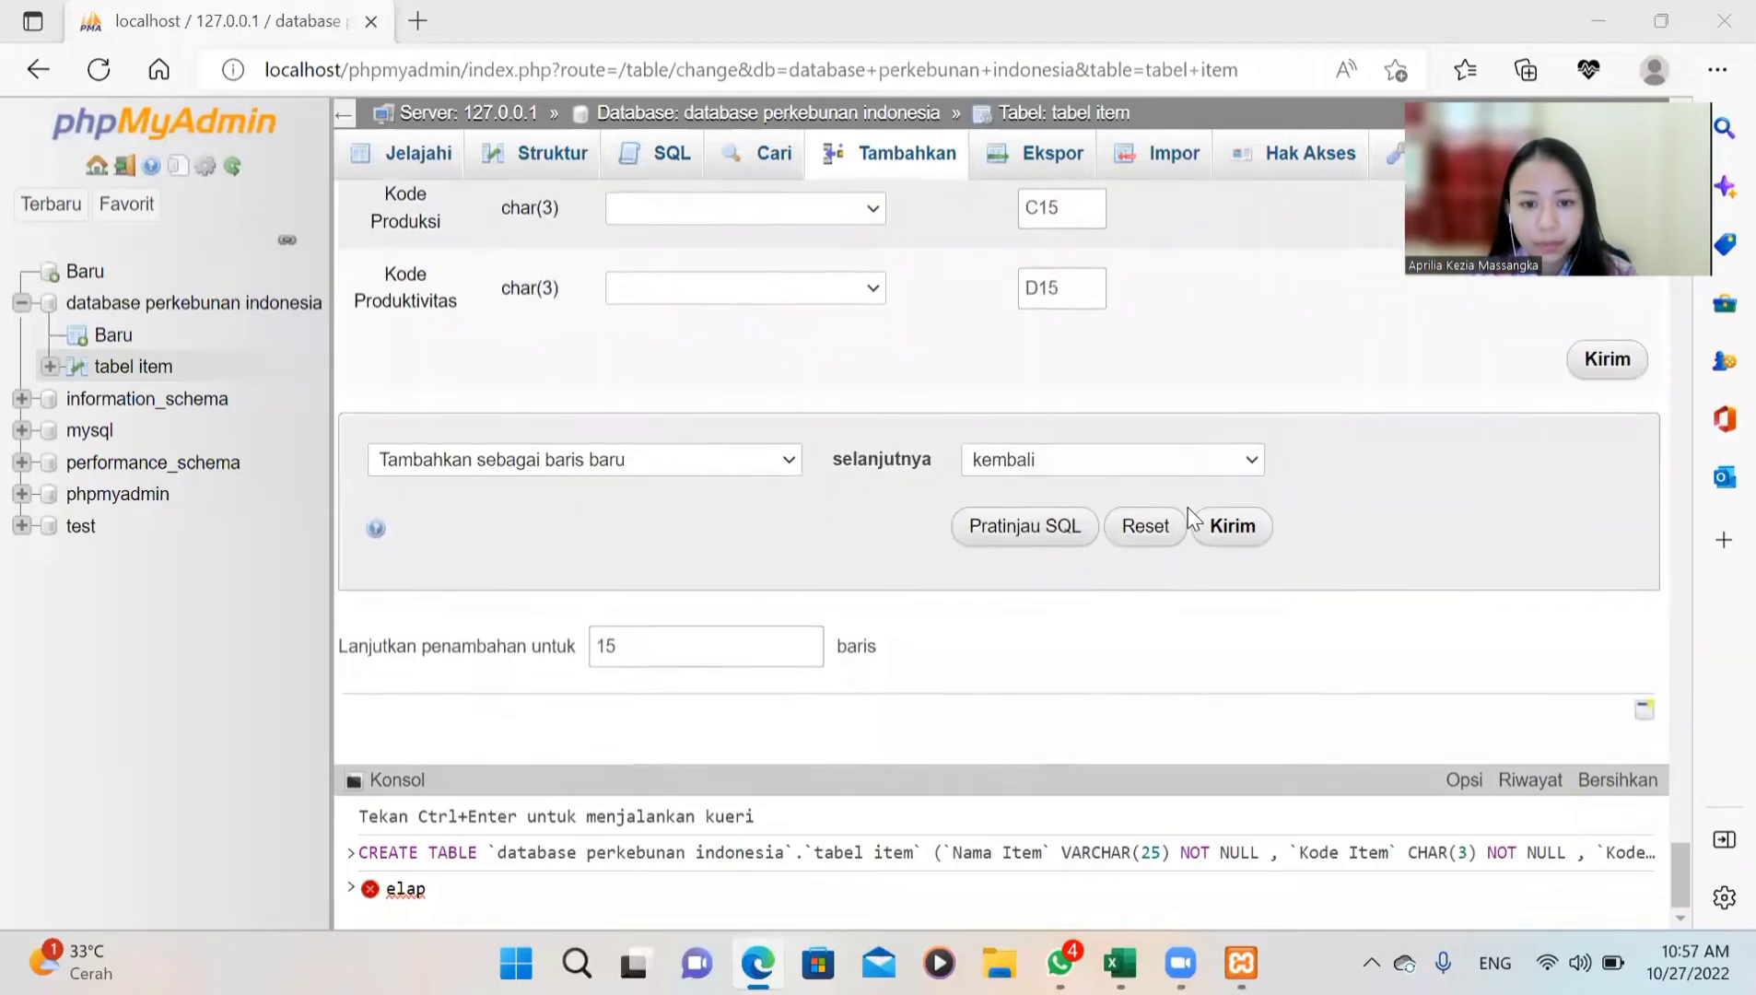
Step: Submit the insert form to add the 15 filled-in rows to tabel item
scroll(1189, 508, "up", 1)
scroll(1296, 347, "up", 2)
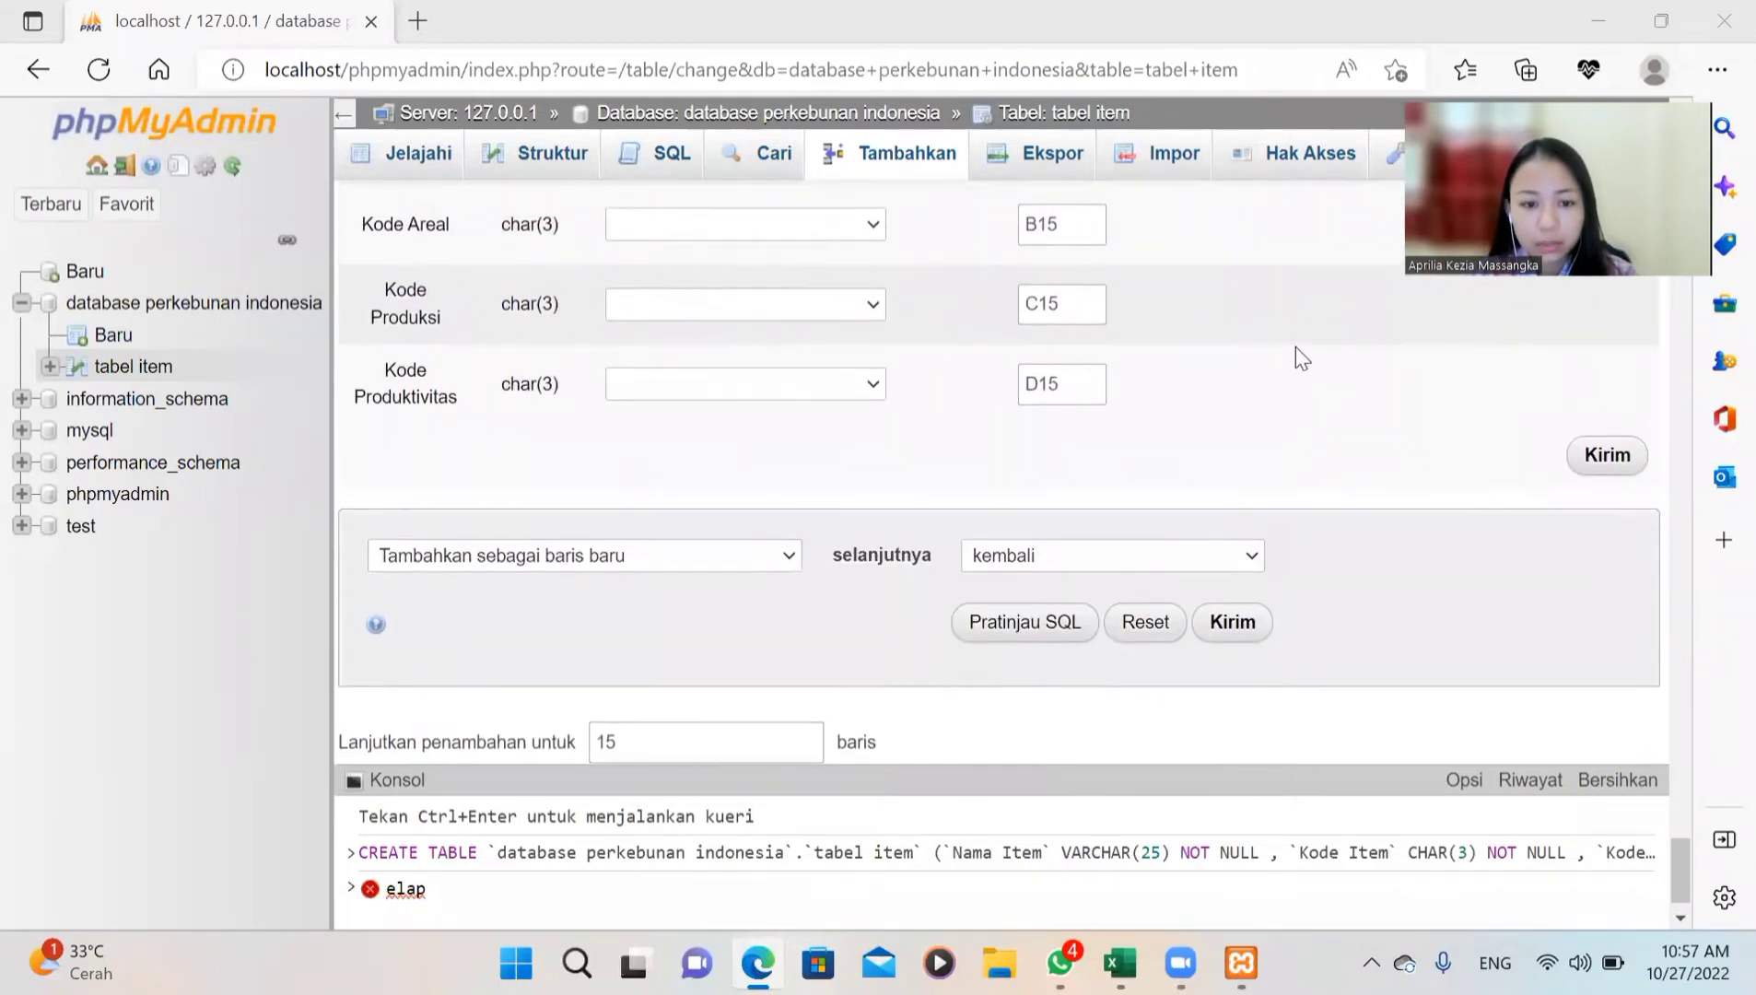
left_click(1615, 485)
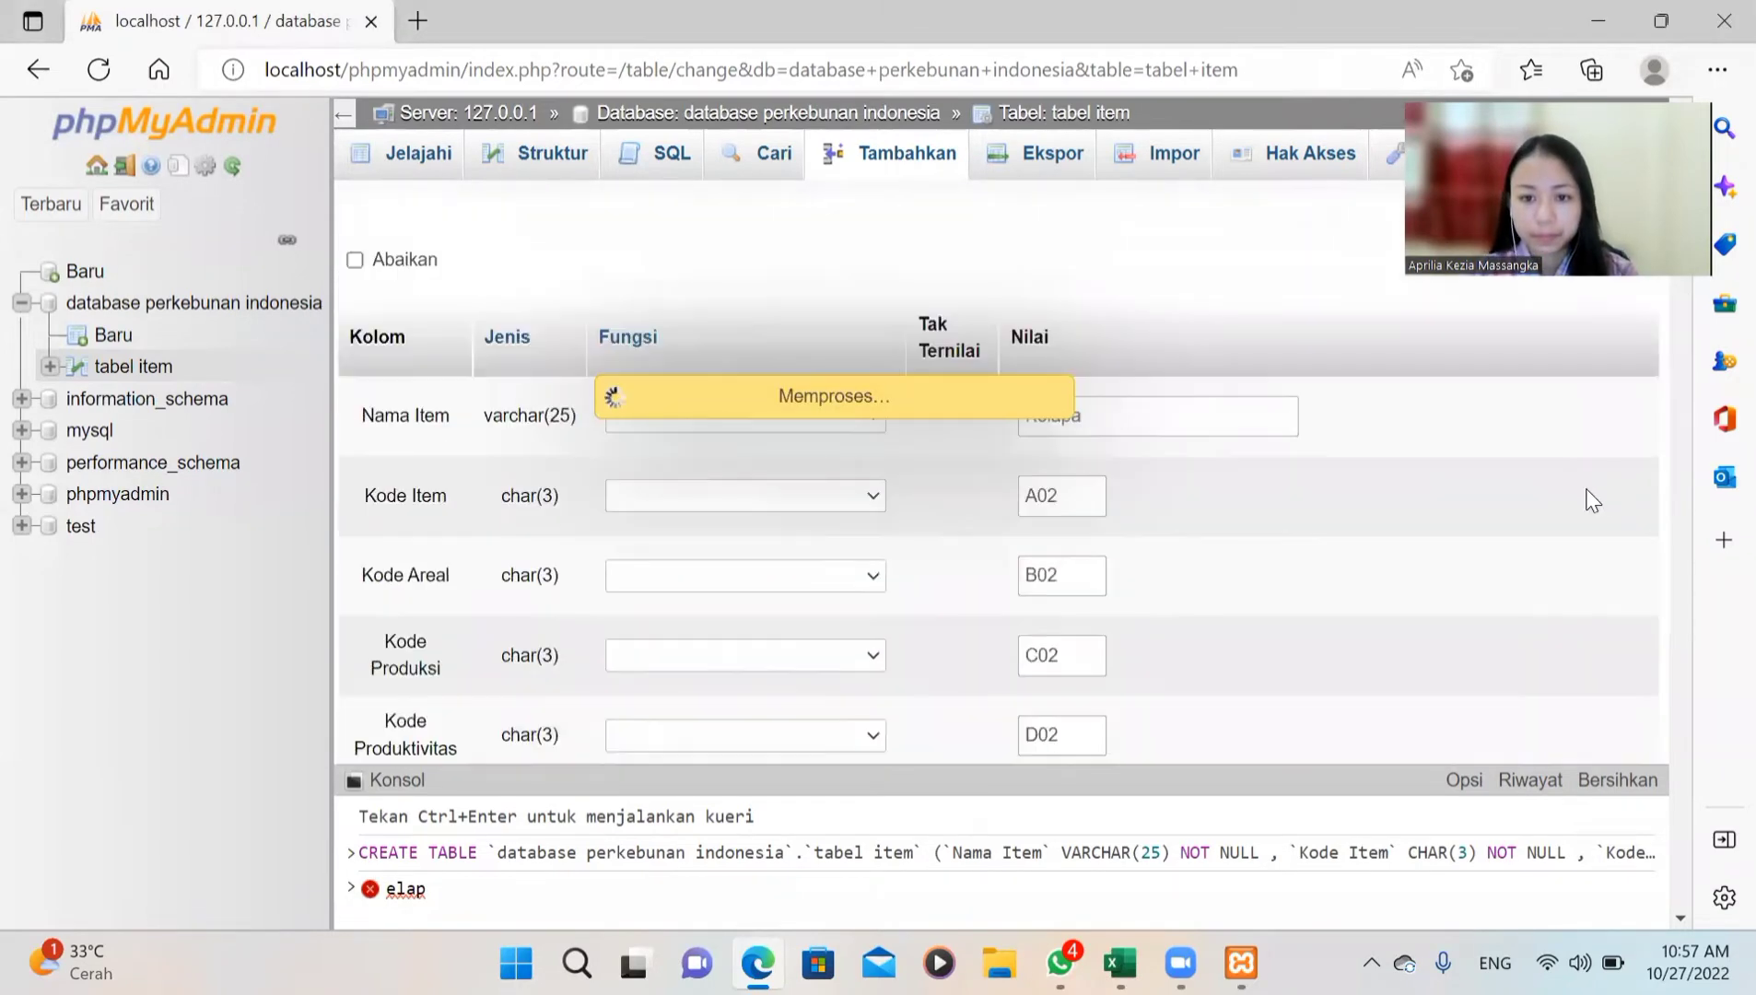
scroll(1186, 498, "up", 3)
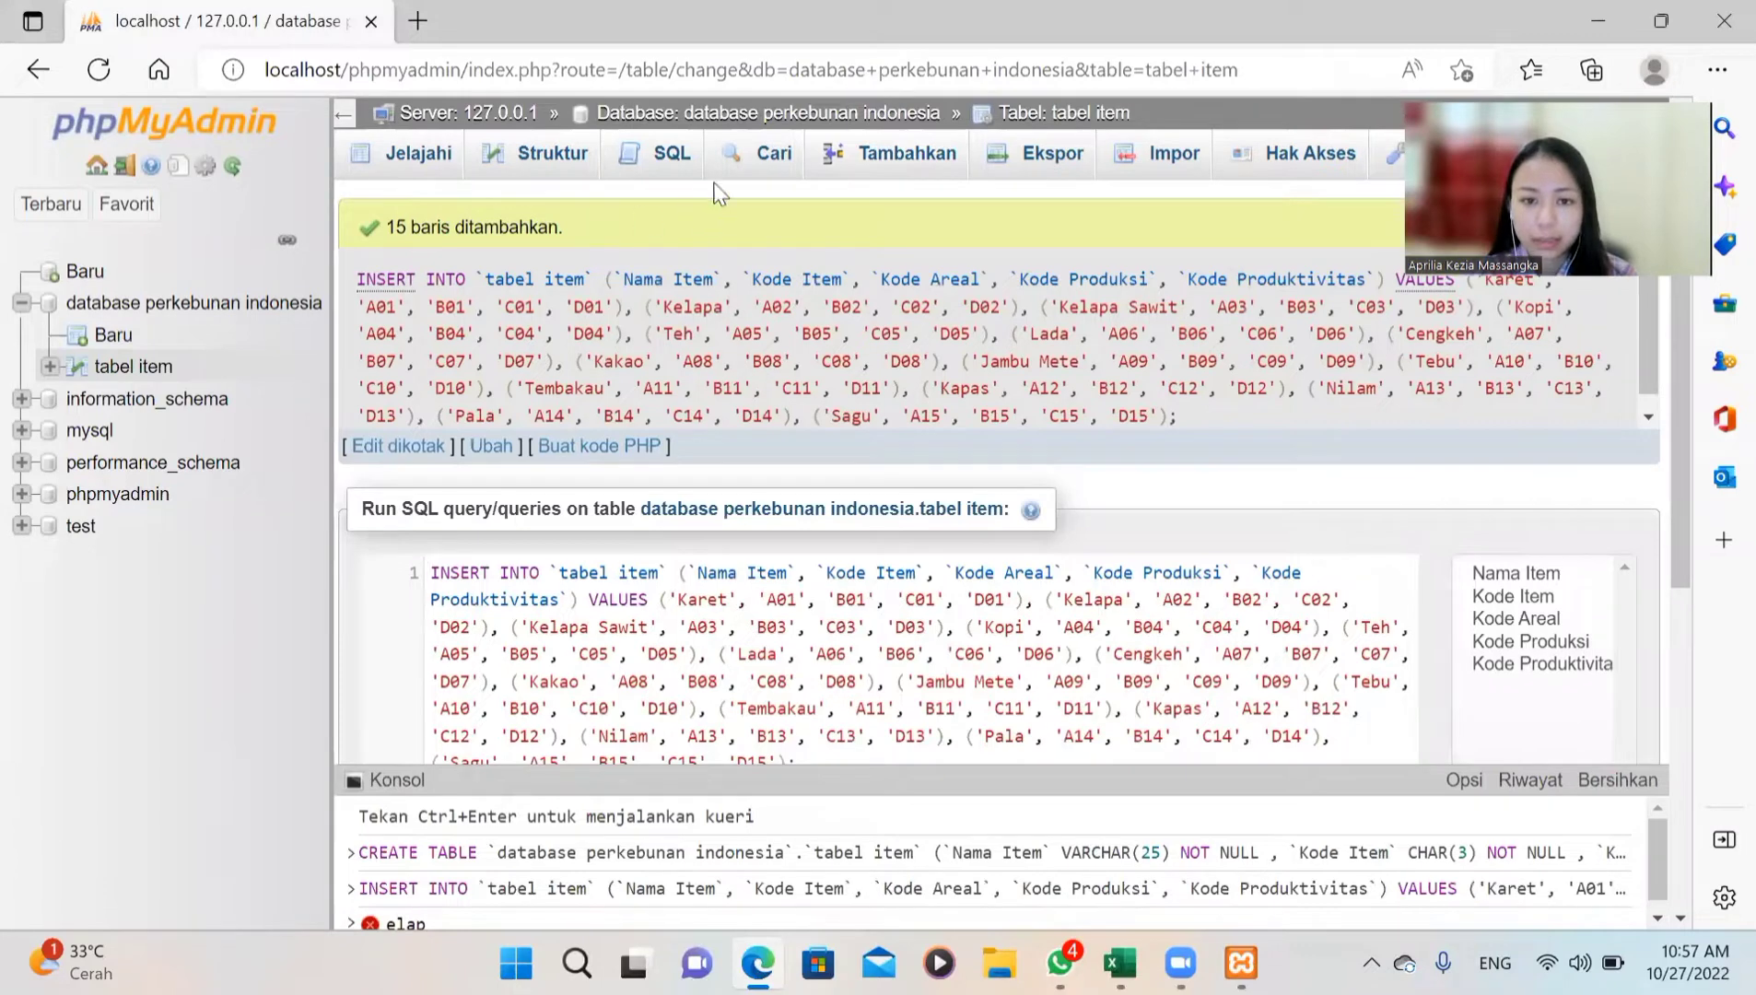
Step: Make Kode Item the primary key in the structure of tabel item and confirm the change
left_click(553, 154)
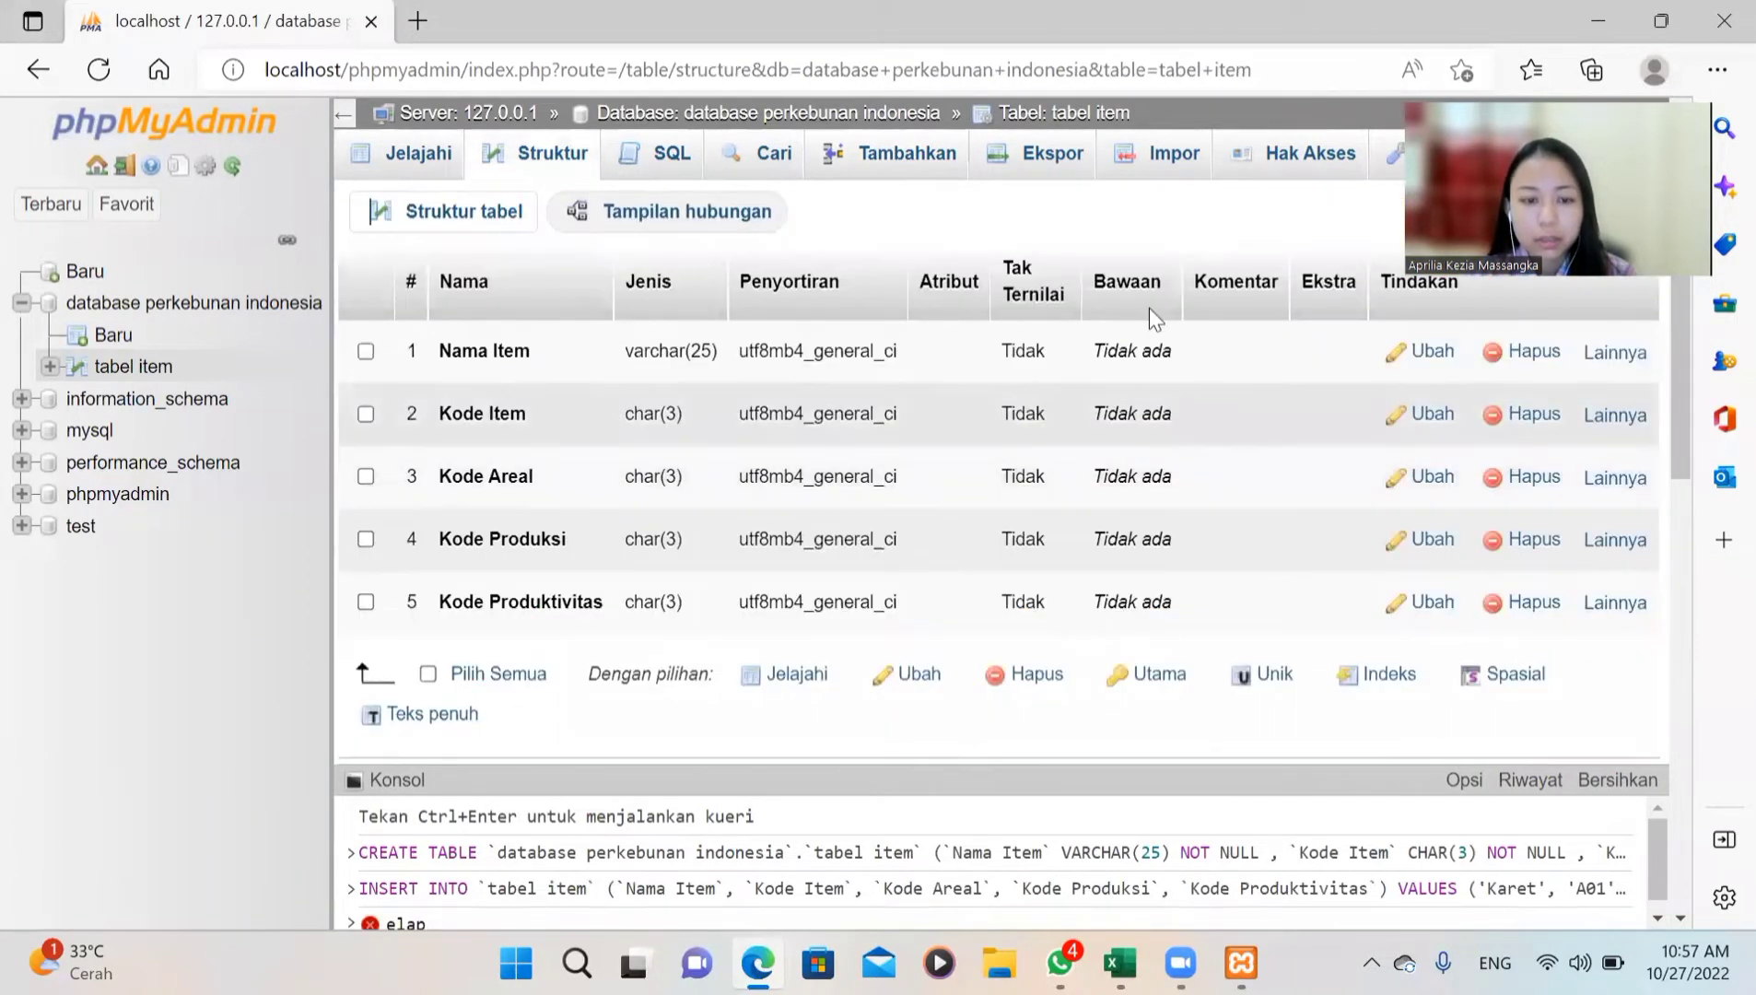
left_click(1620, 426)
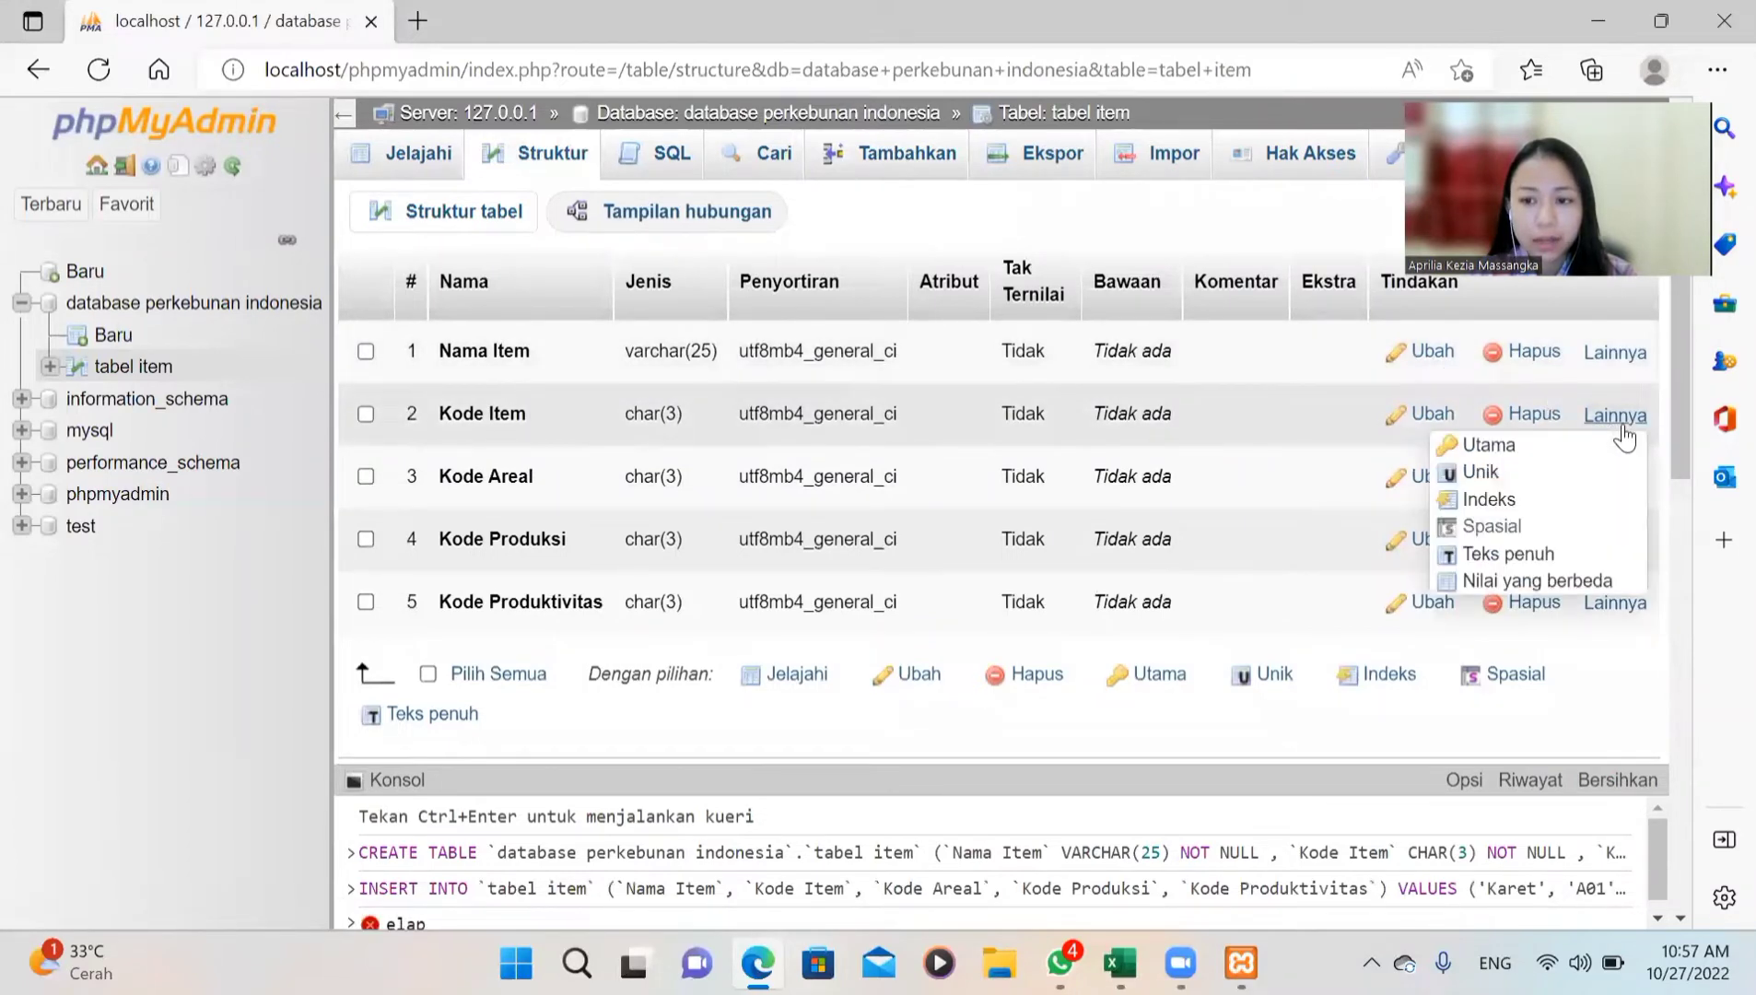
left_click(1491, 446)
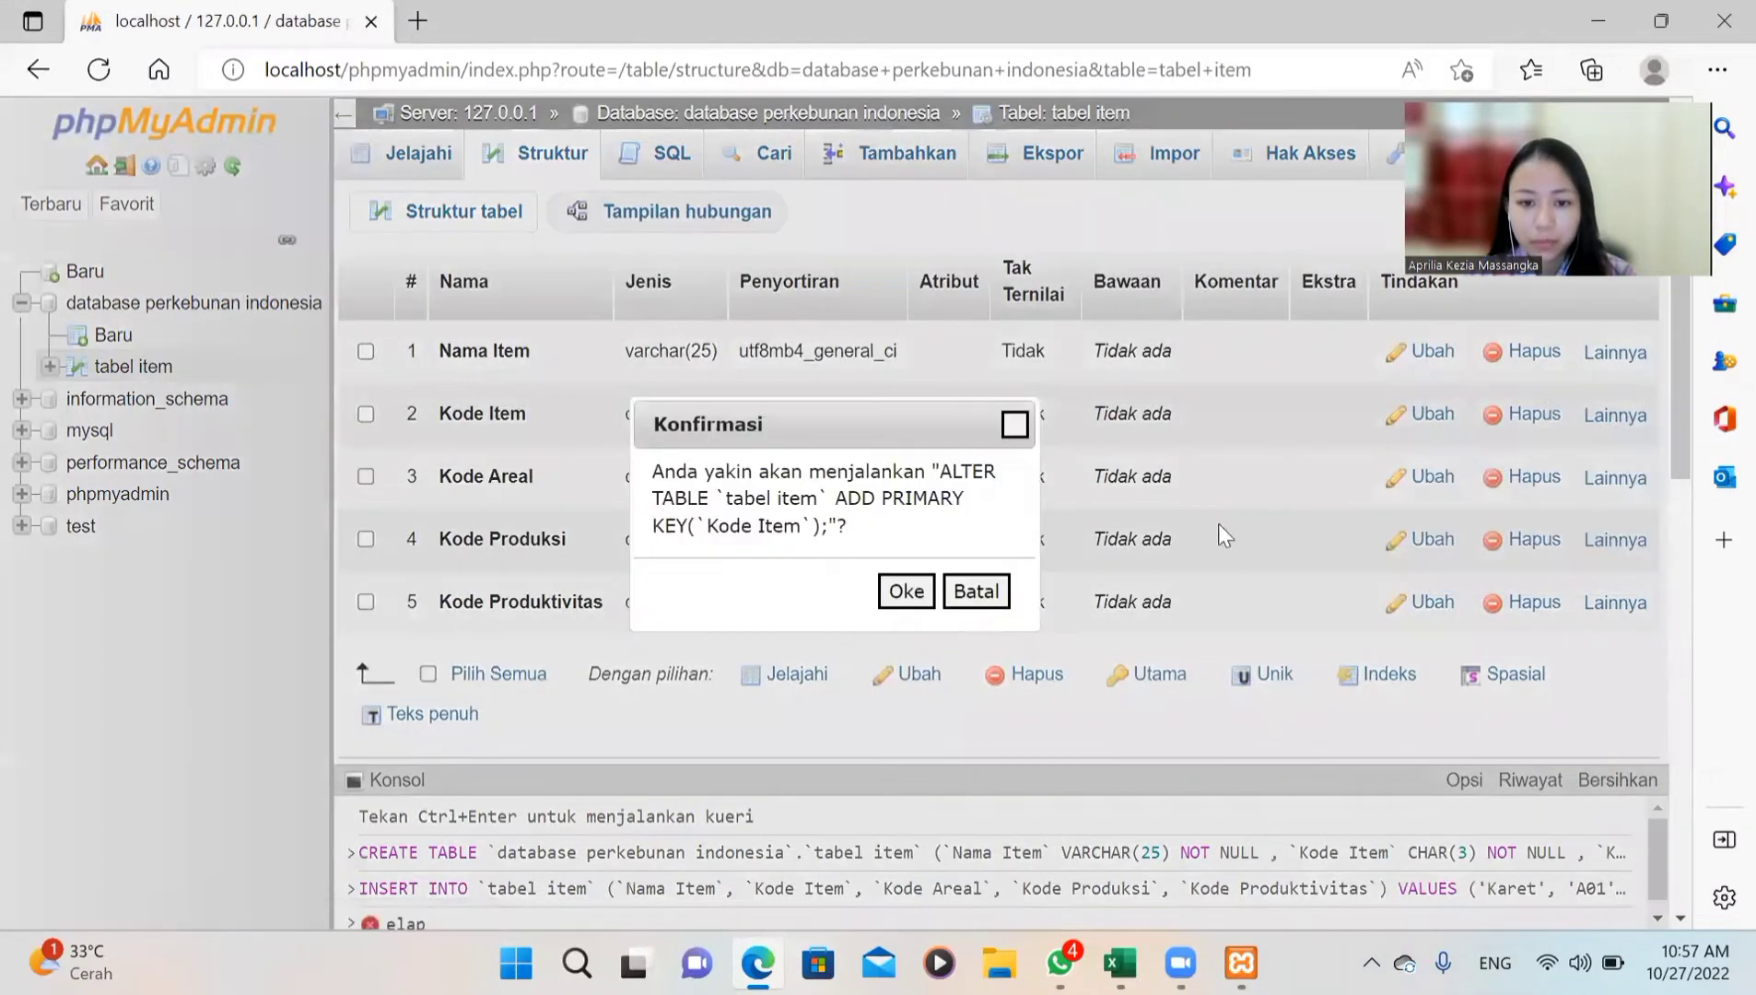
left_click(907, 593)
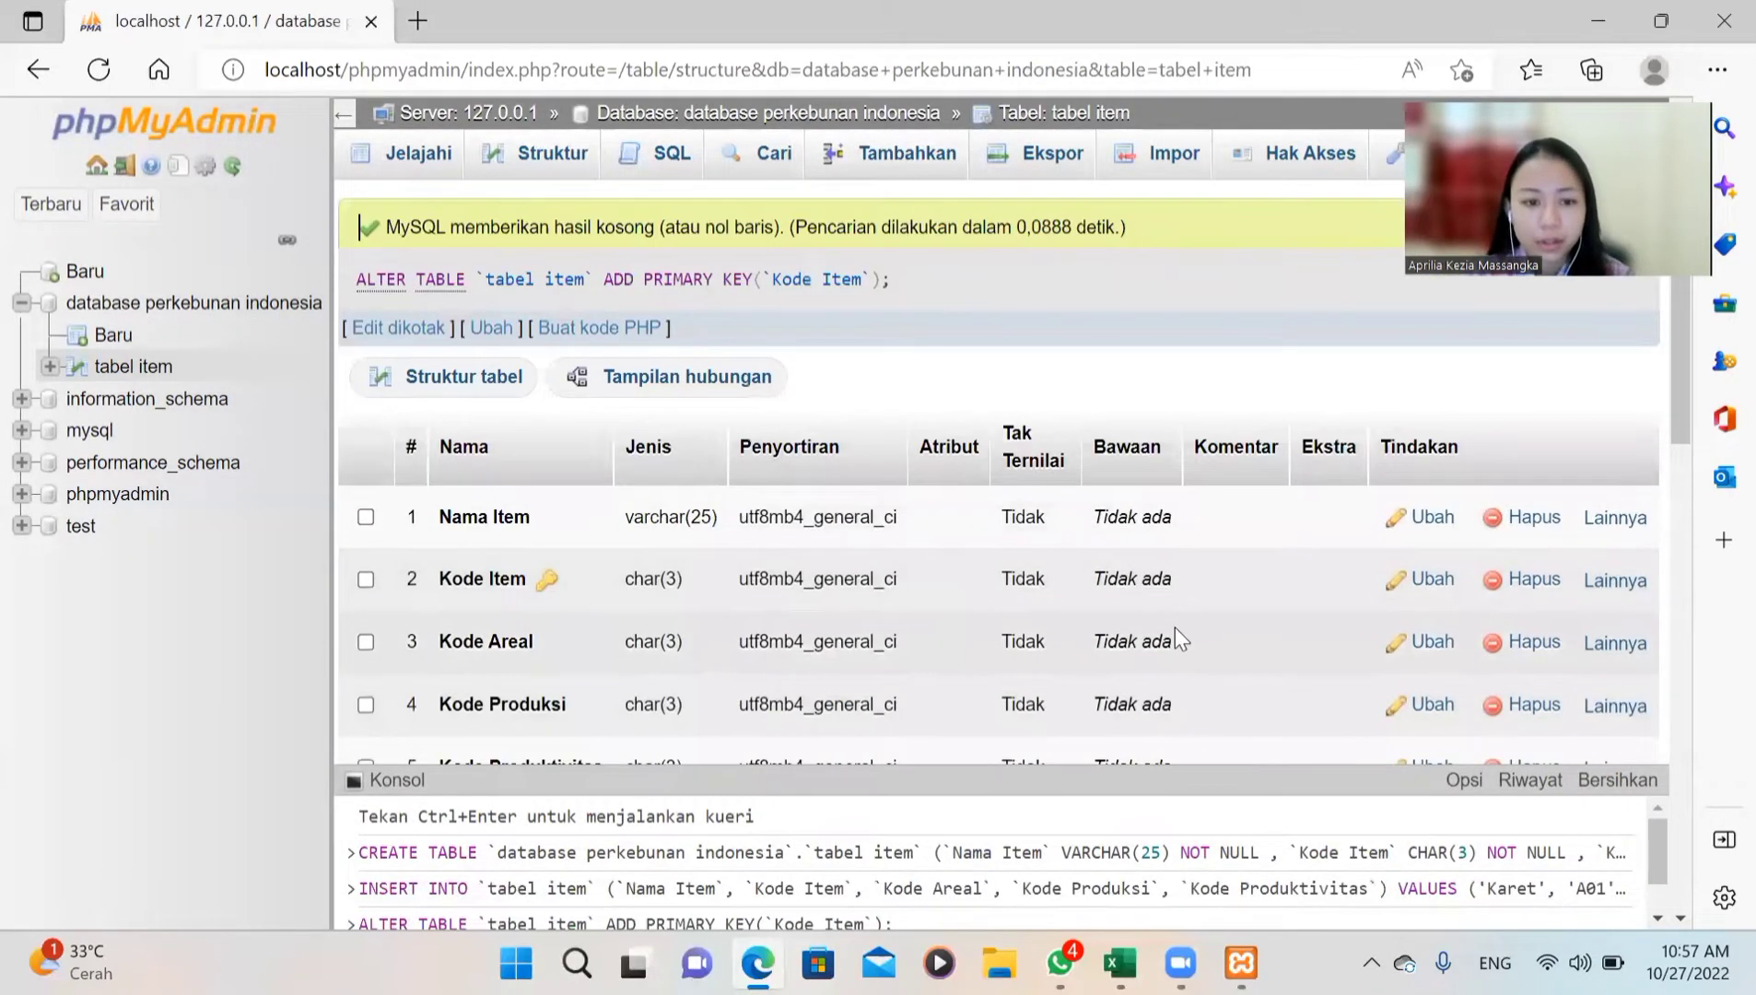
Step: Add an index on the Kode Areal column of tabel item and confirm it
scroll(1189, 618, "down", 3)
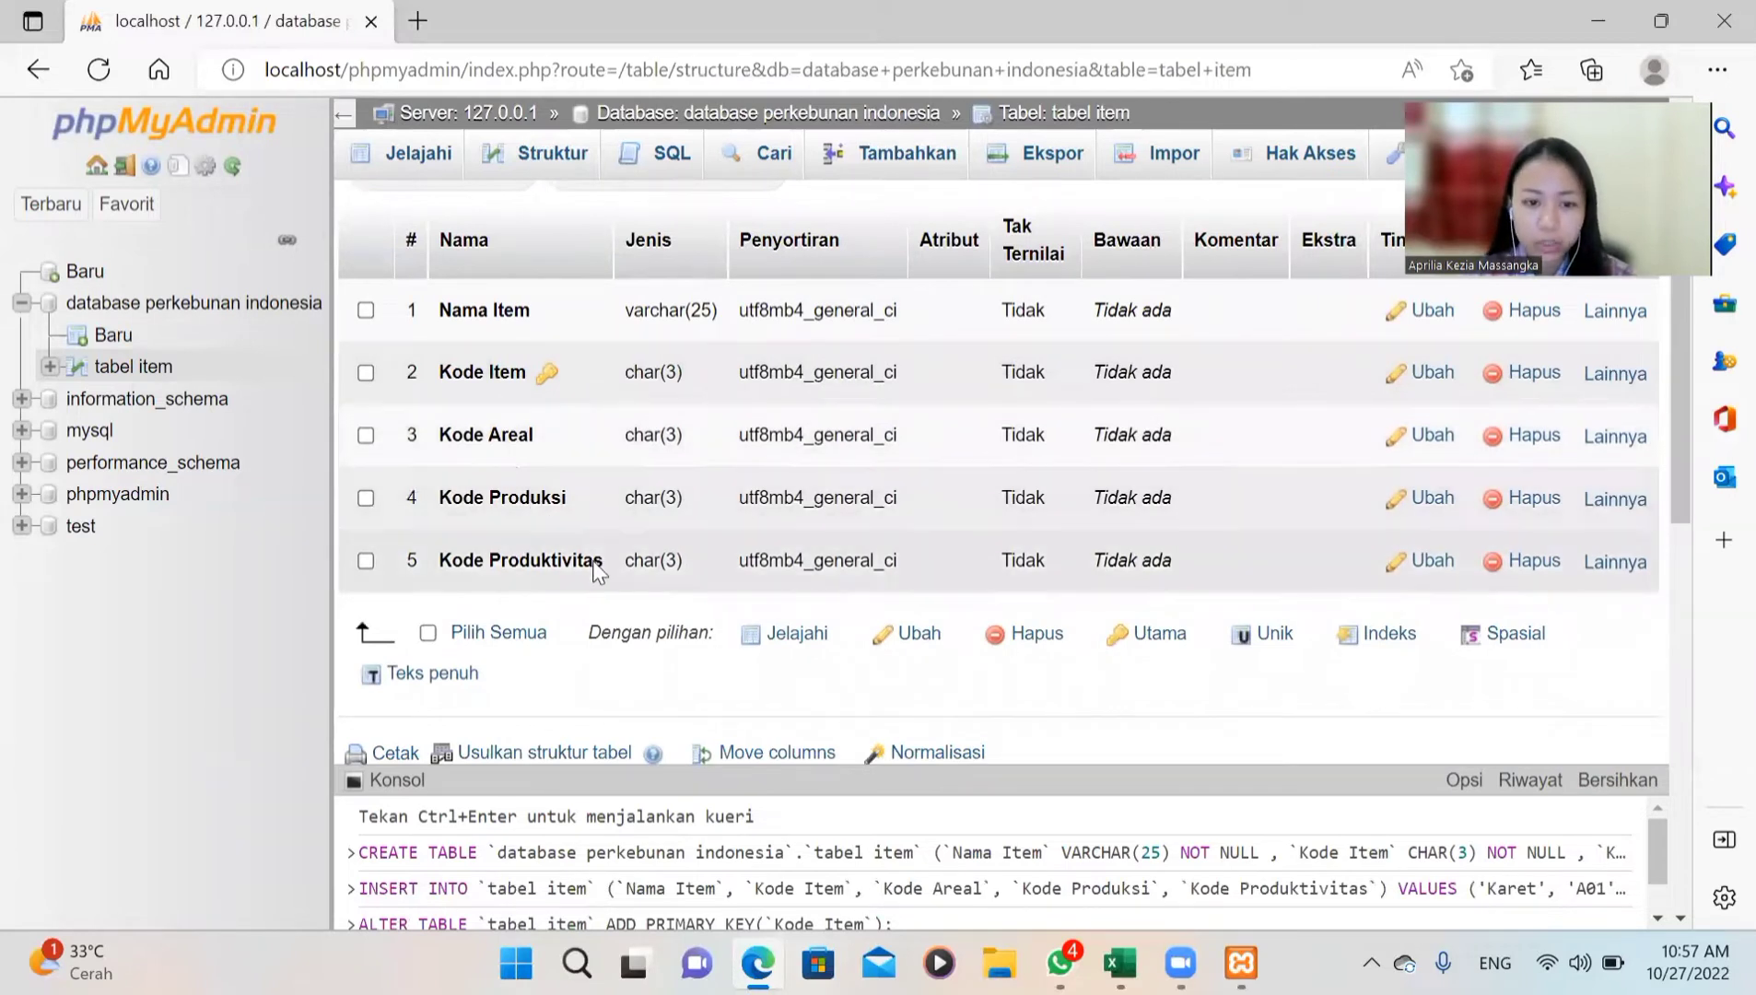
scroll(1389, 470, "up", 1)
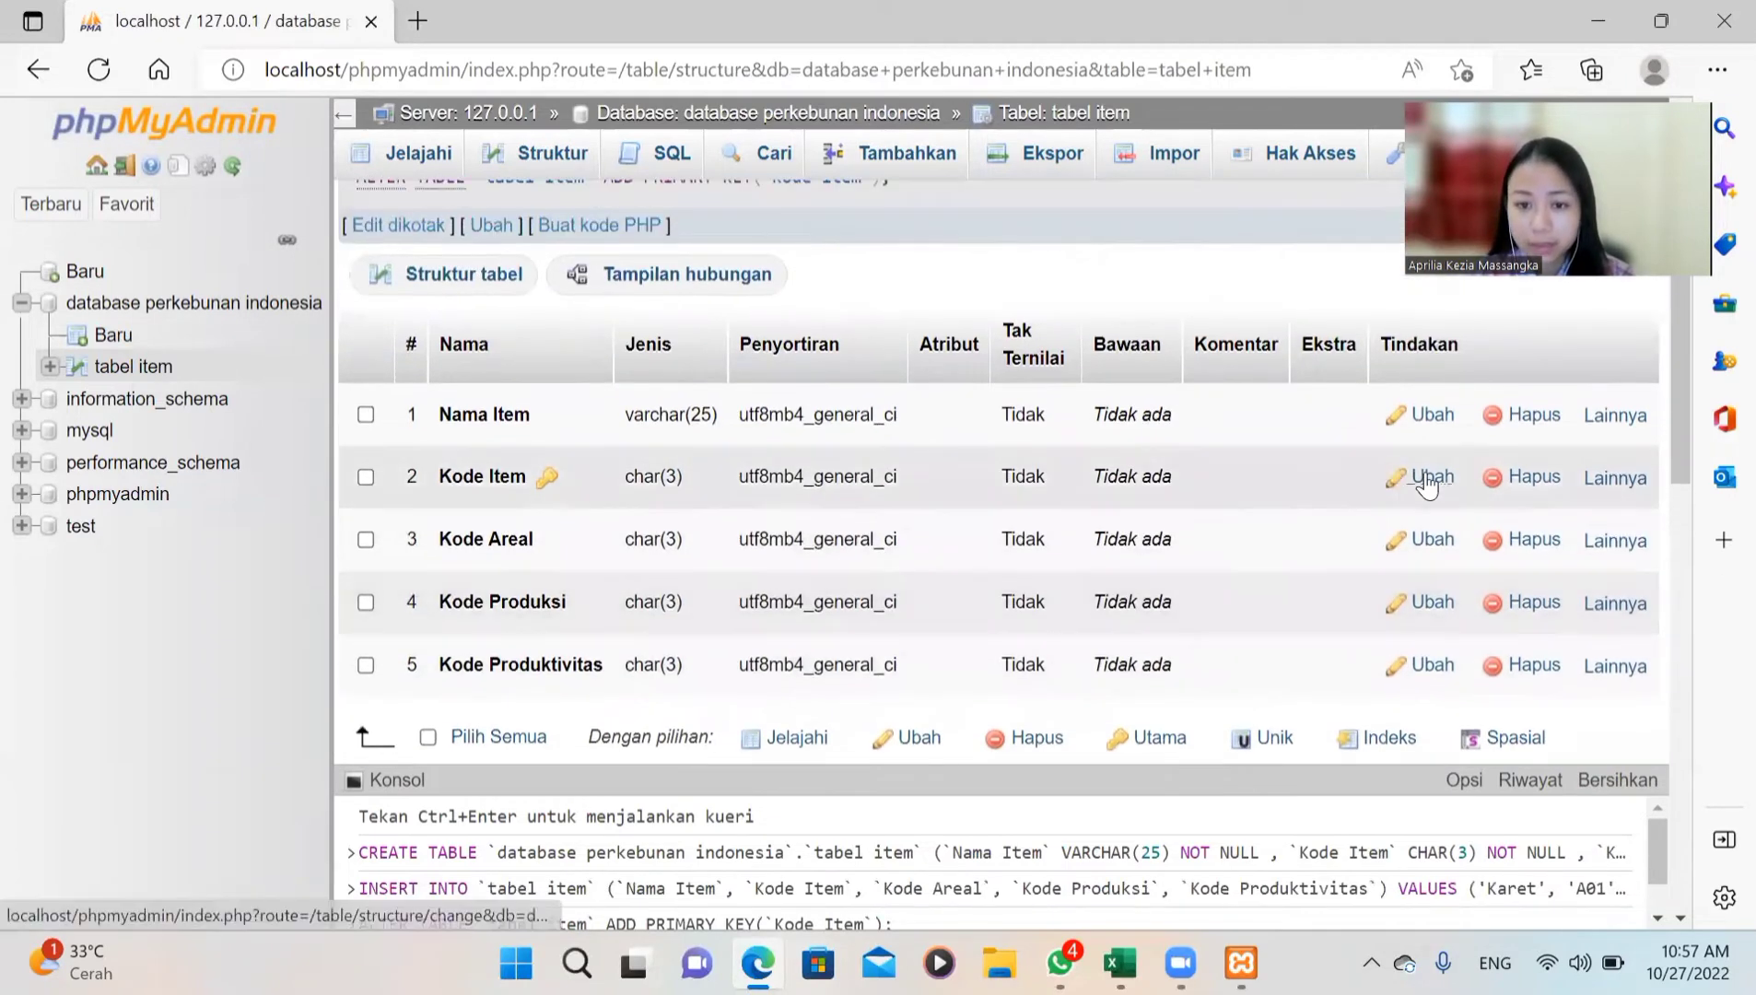
mouse_move(1619, 546)
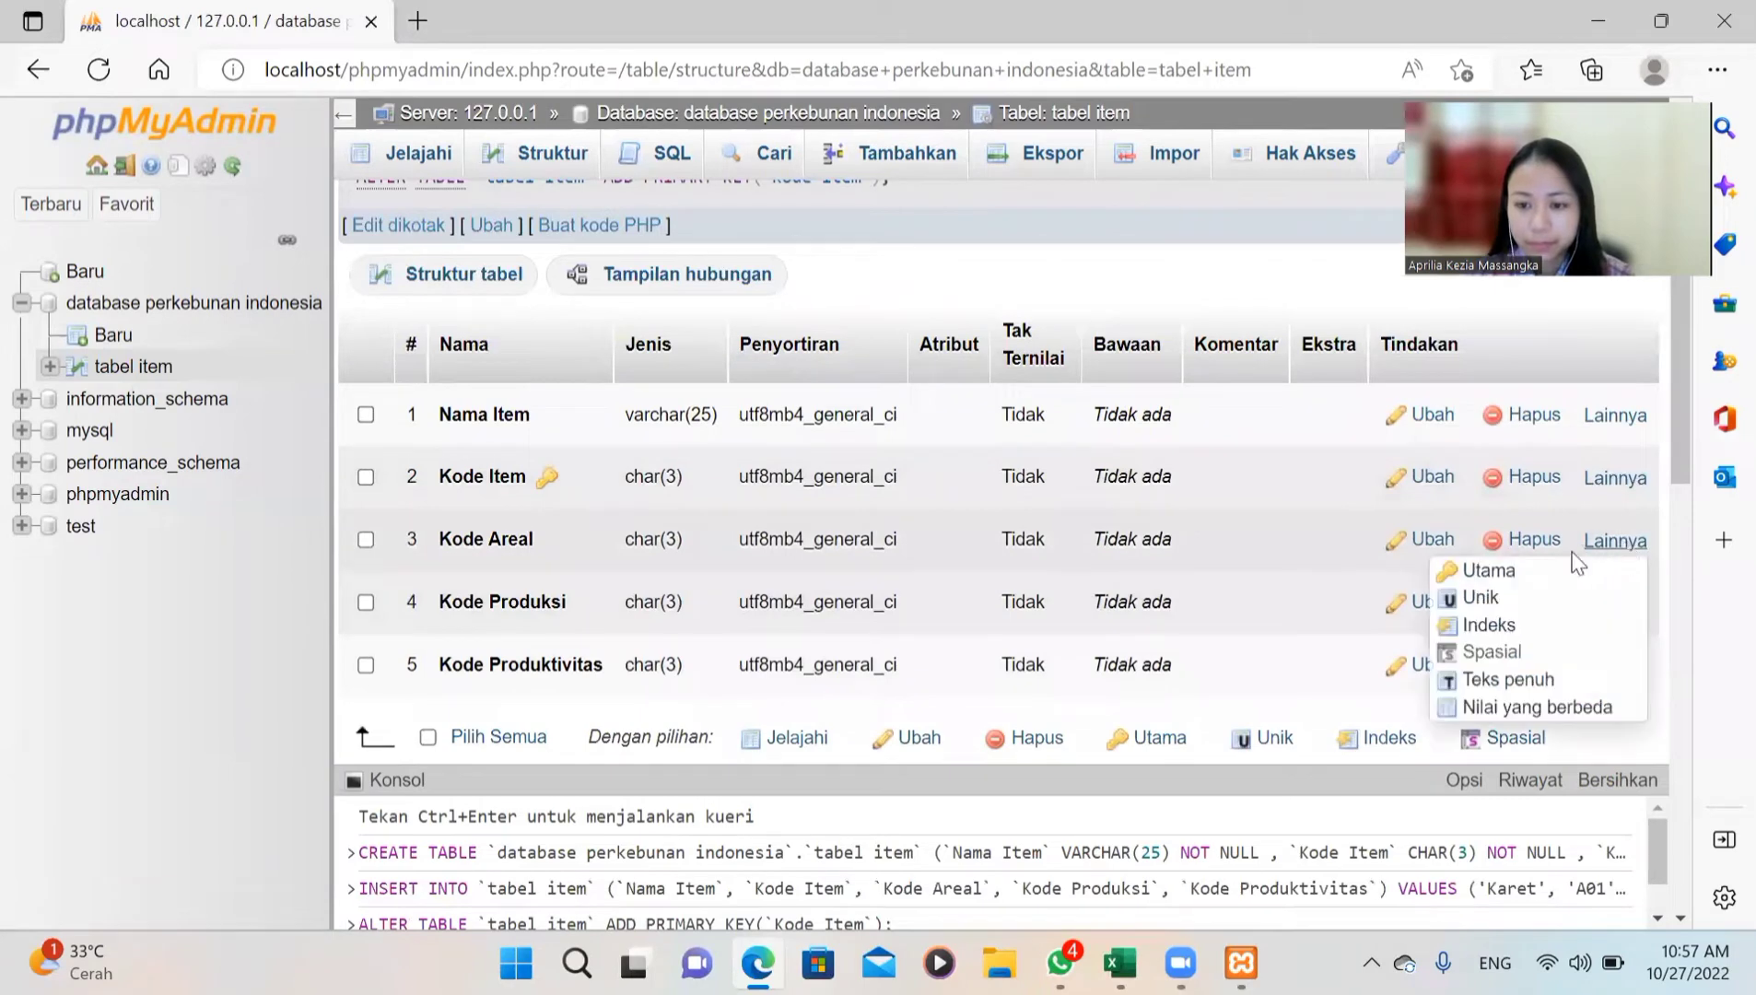
left_click(1527, 636)
left_click(926, 594)
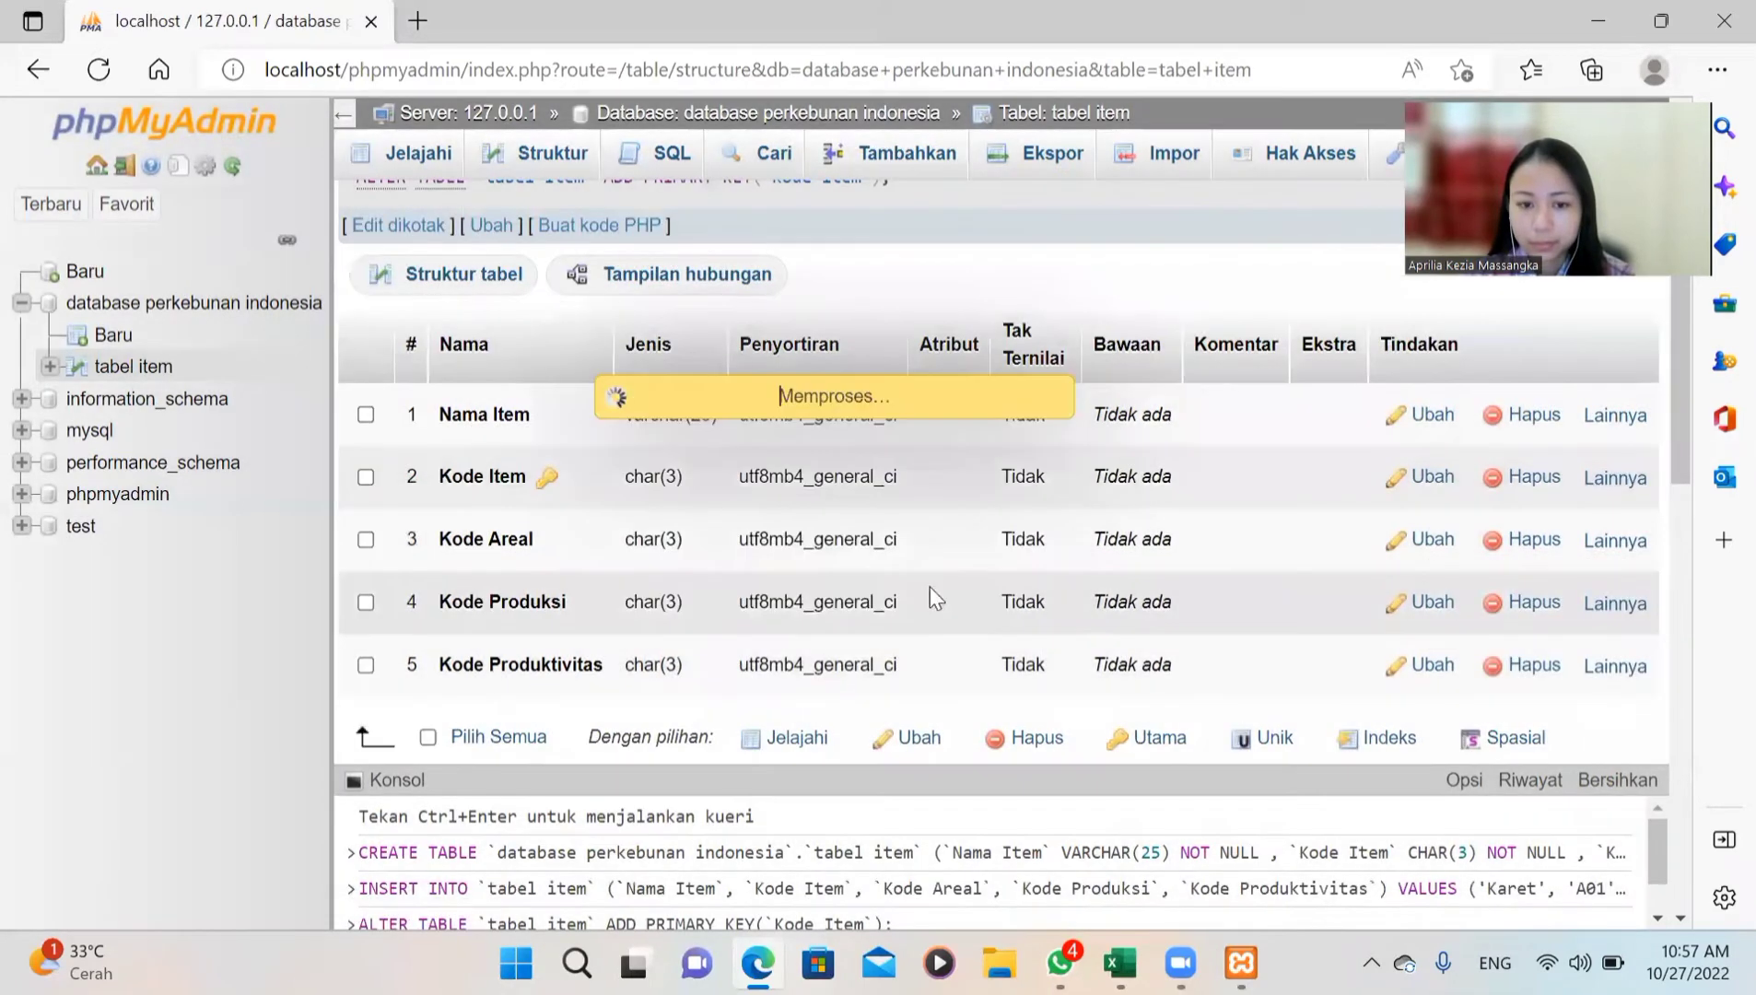
Step: Add an index on the Kode Produksi column of tabel item and confirm it
scroll(1585, 572, "down", 2)
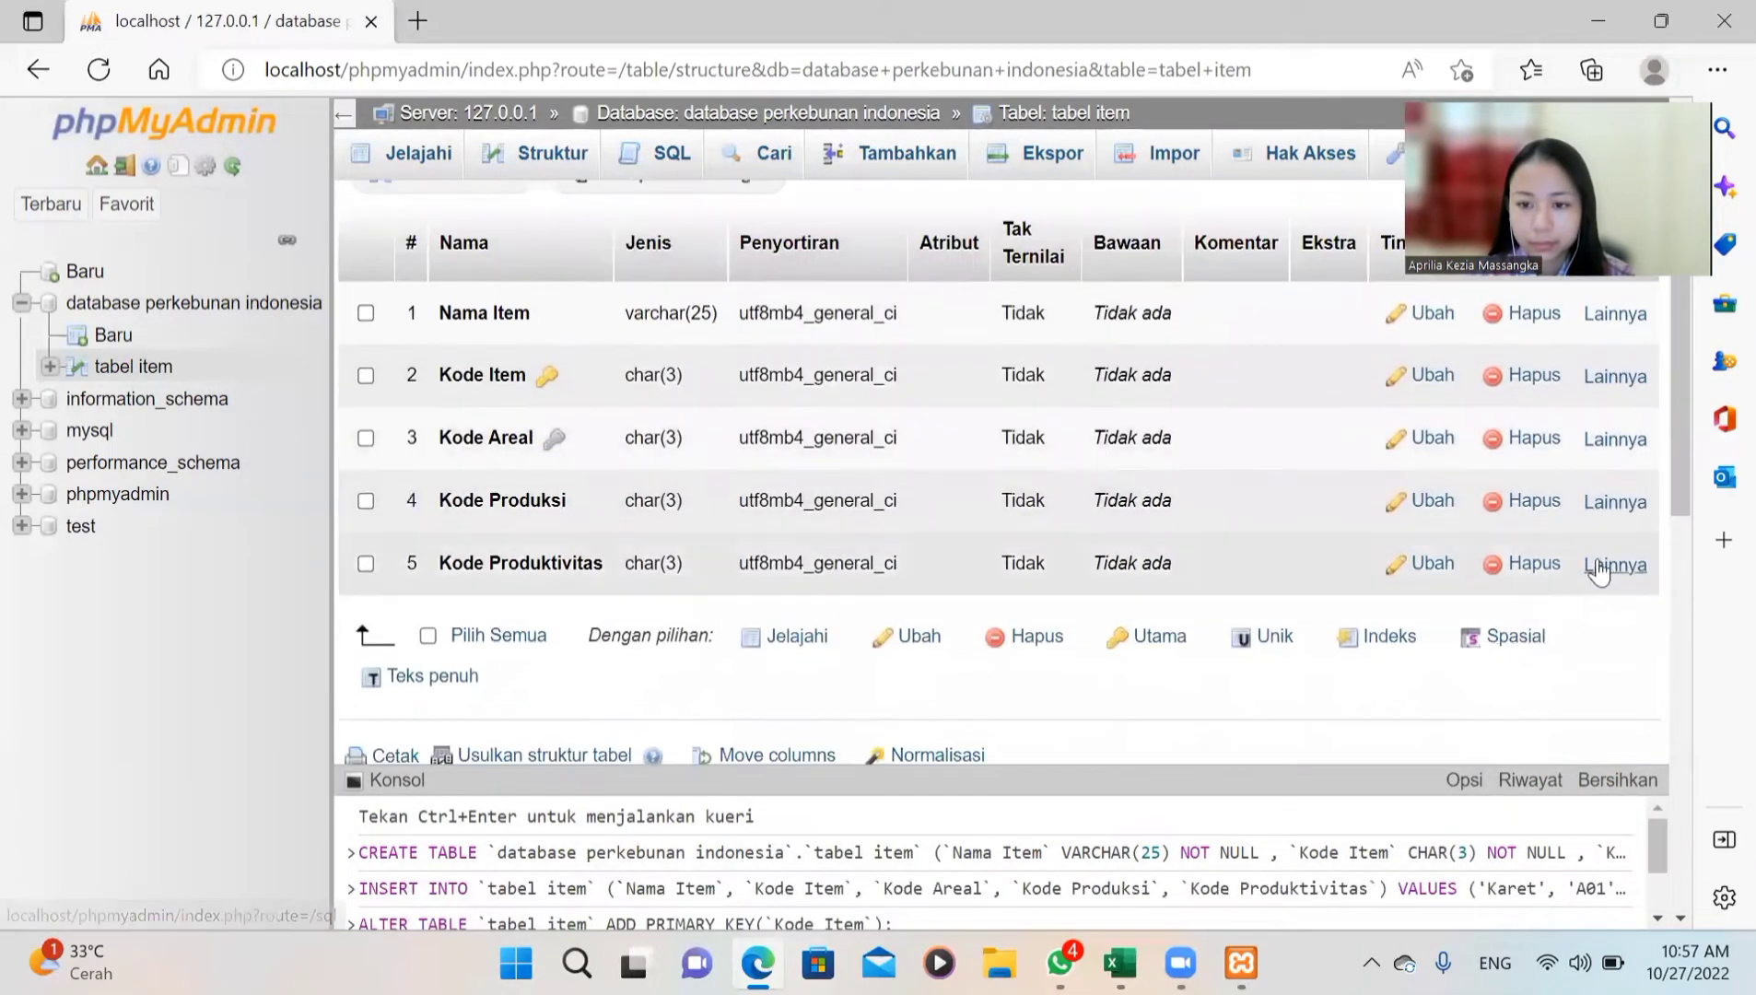
mouse_move(1627, 523)
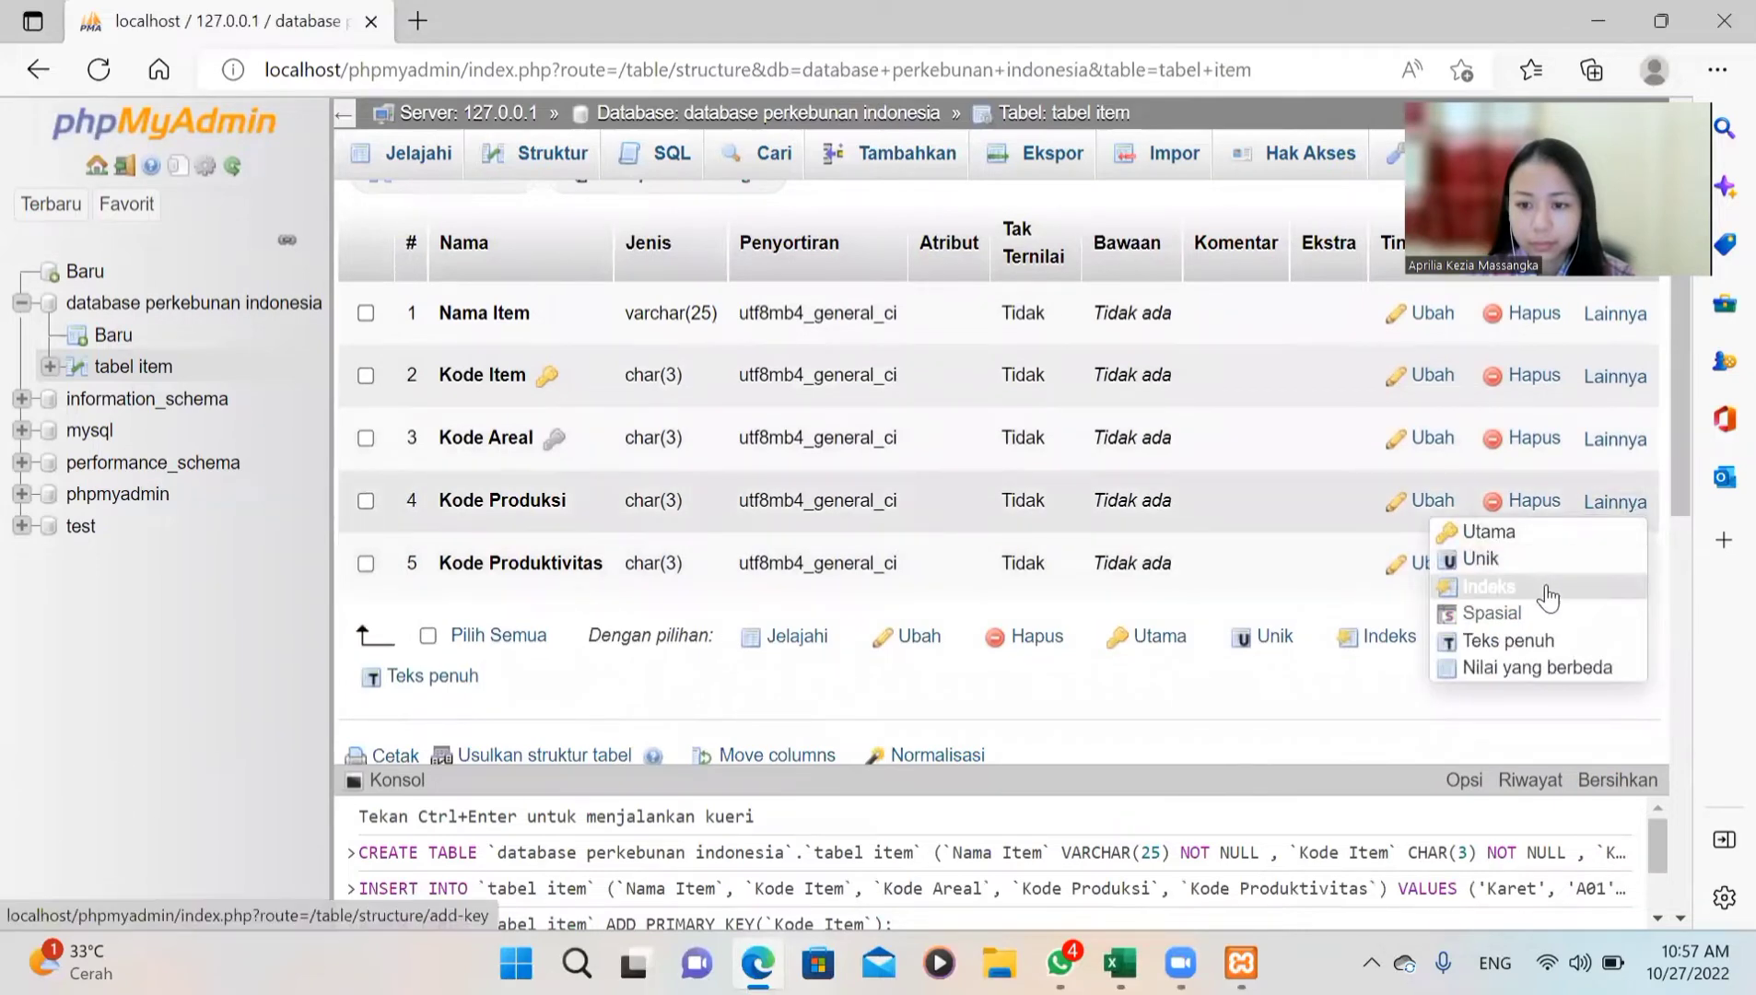
left_click(1486, 581)
left_click(913, 591)
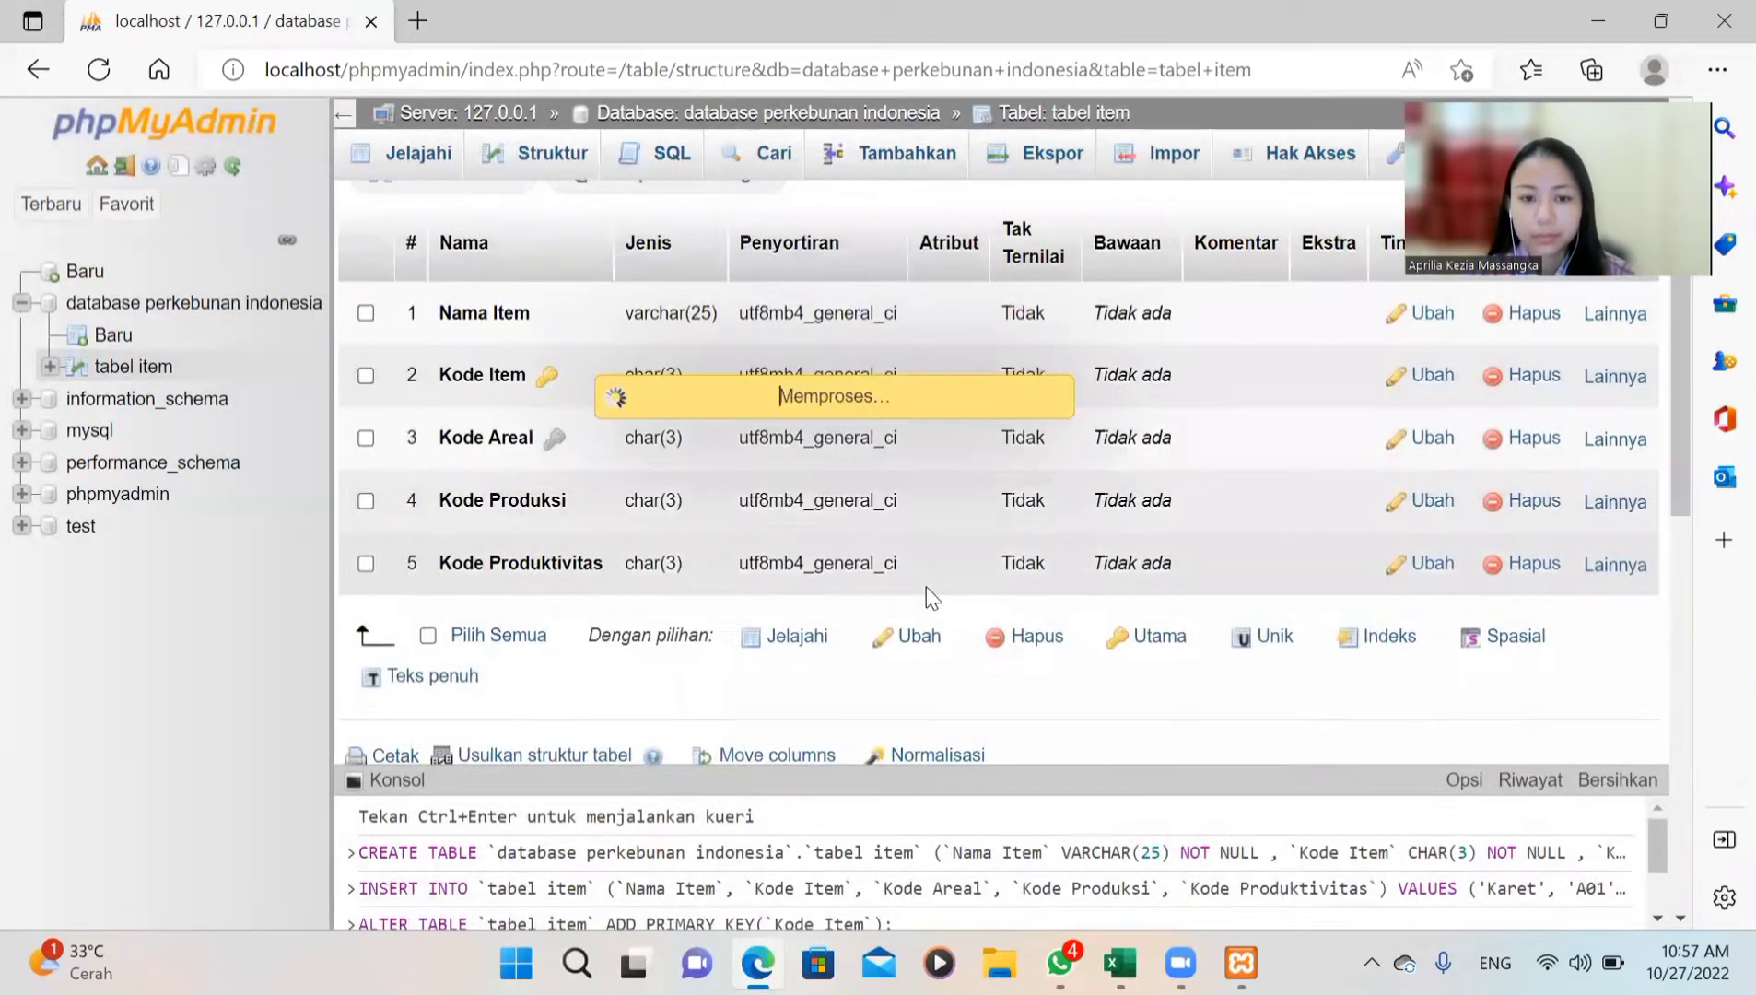
Step: Add an index on the Kode Produktivitas column of tabel item and confirm it
scroll(1616, 548, "down", 2)
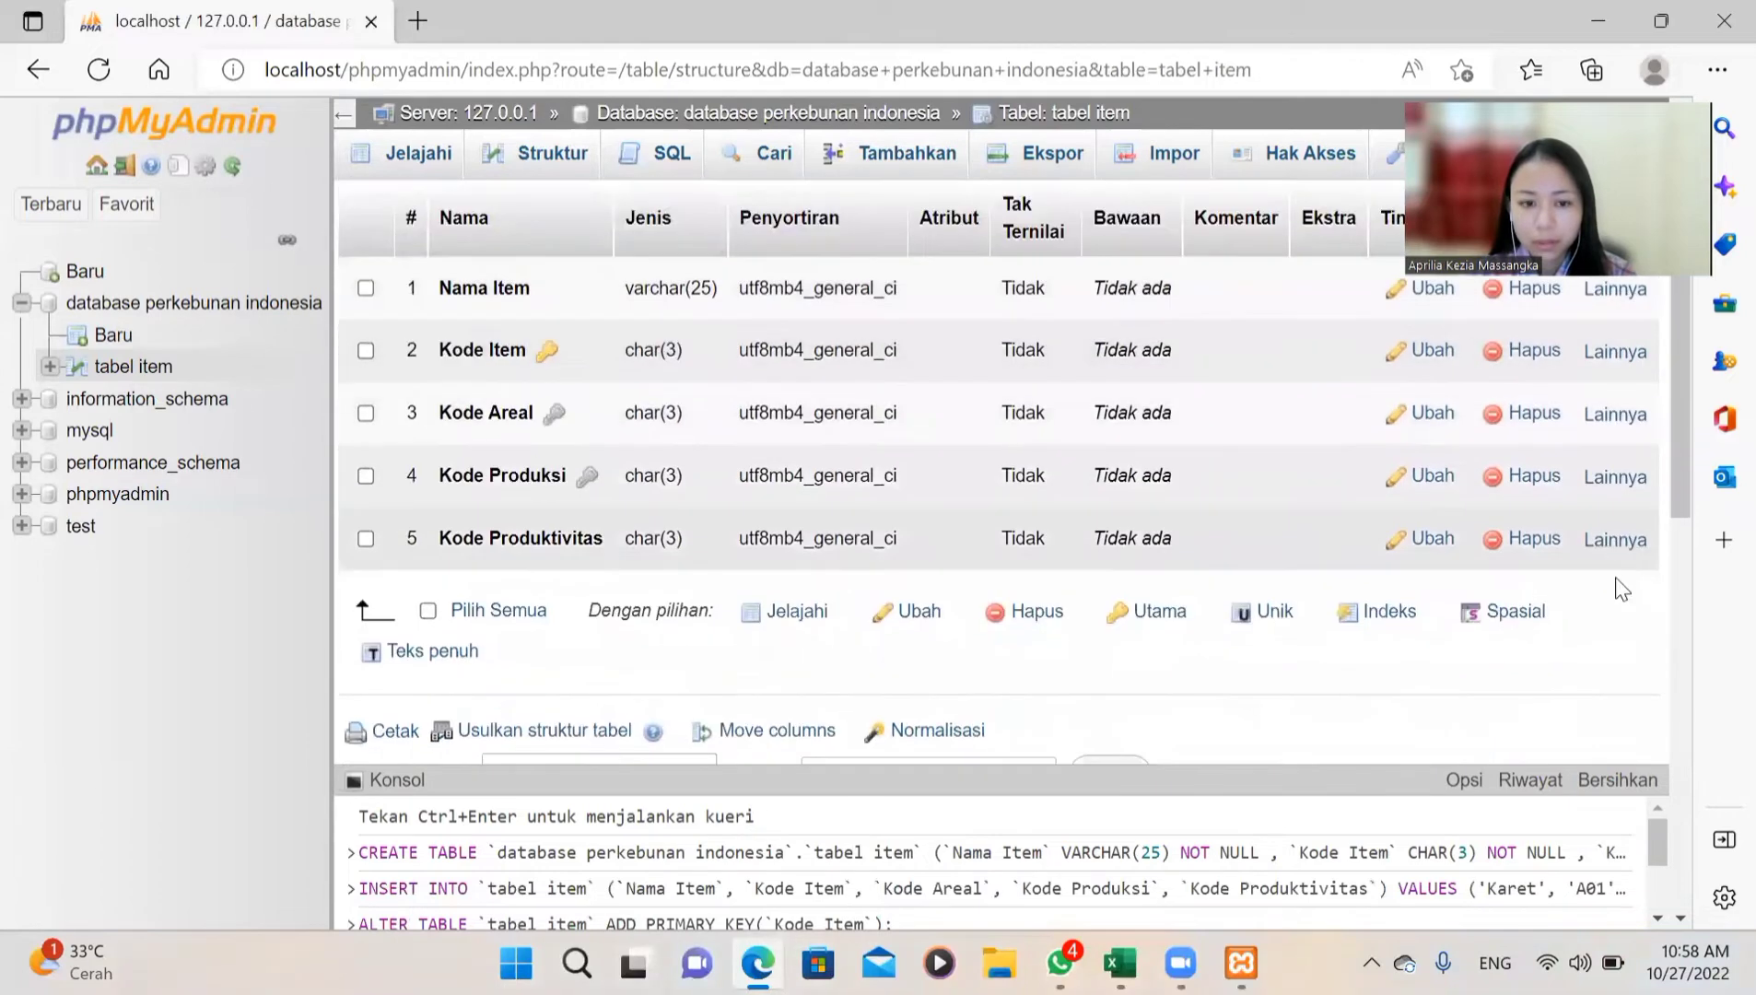
mouse_move(1626, 551)
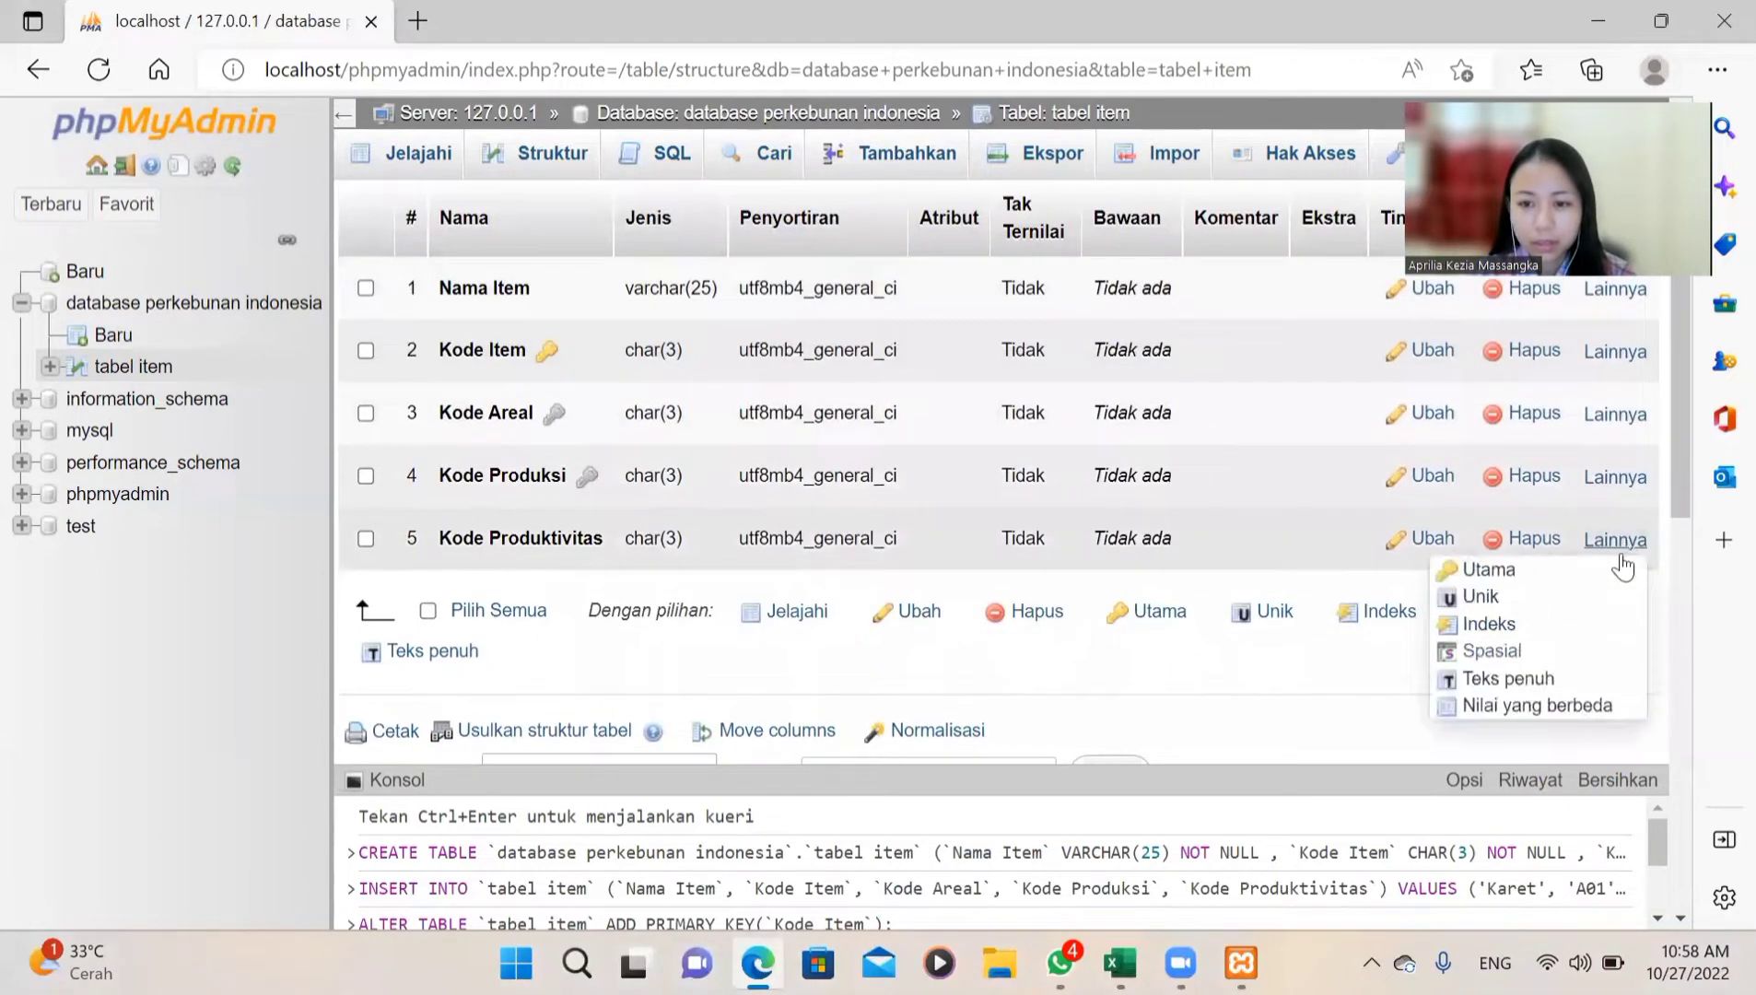
left_click(1532, 626)
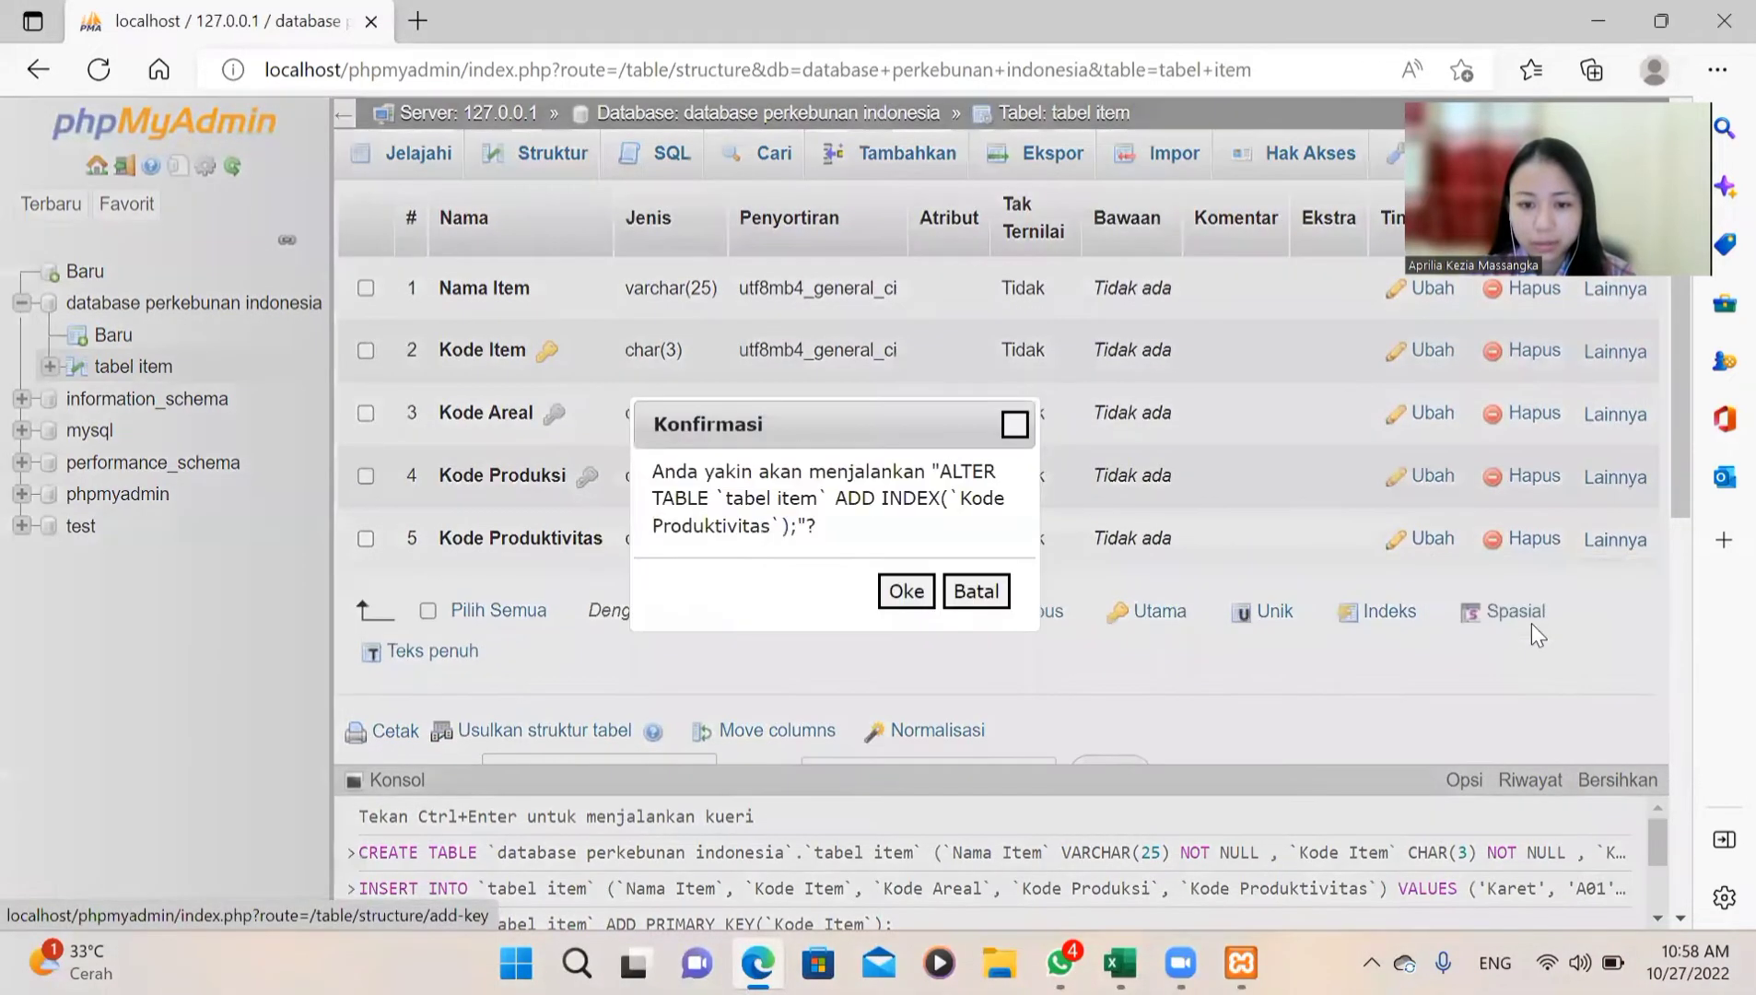
left_click(910, 595)
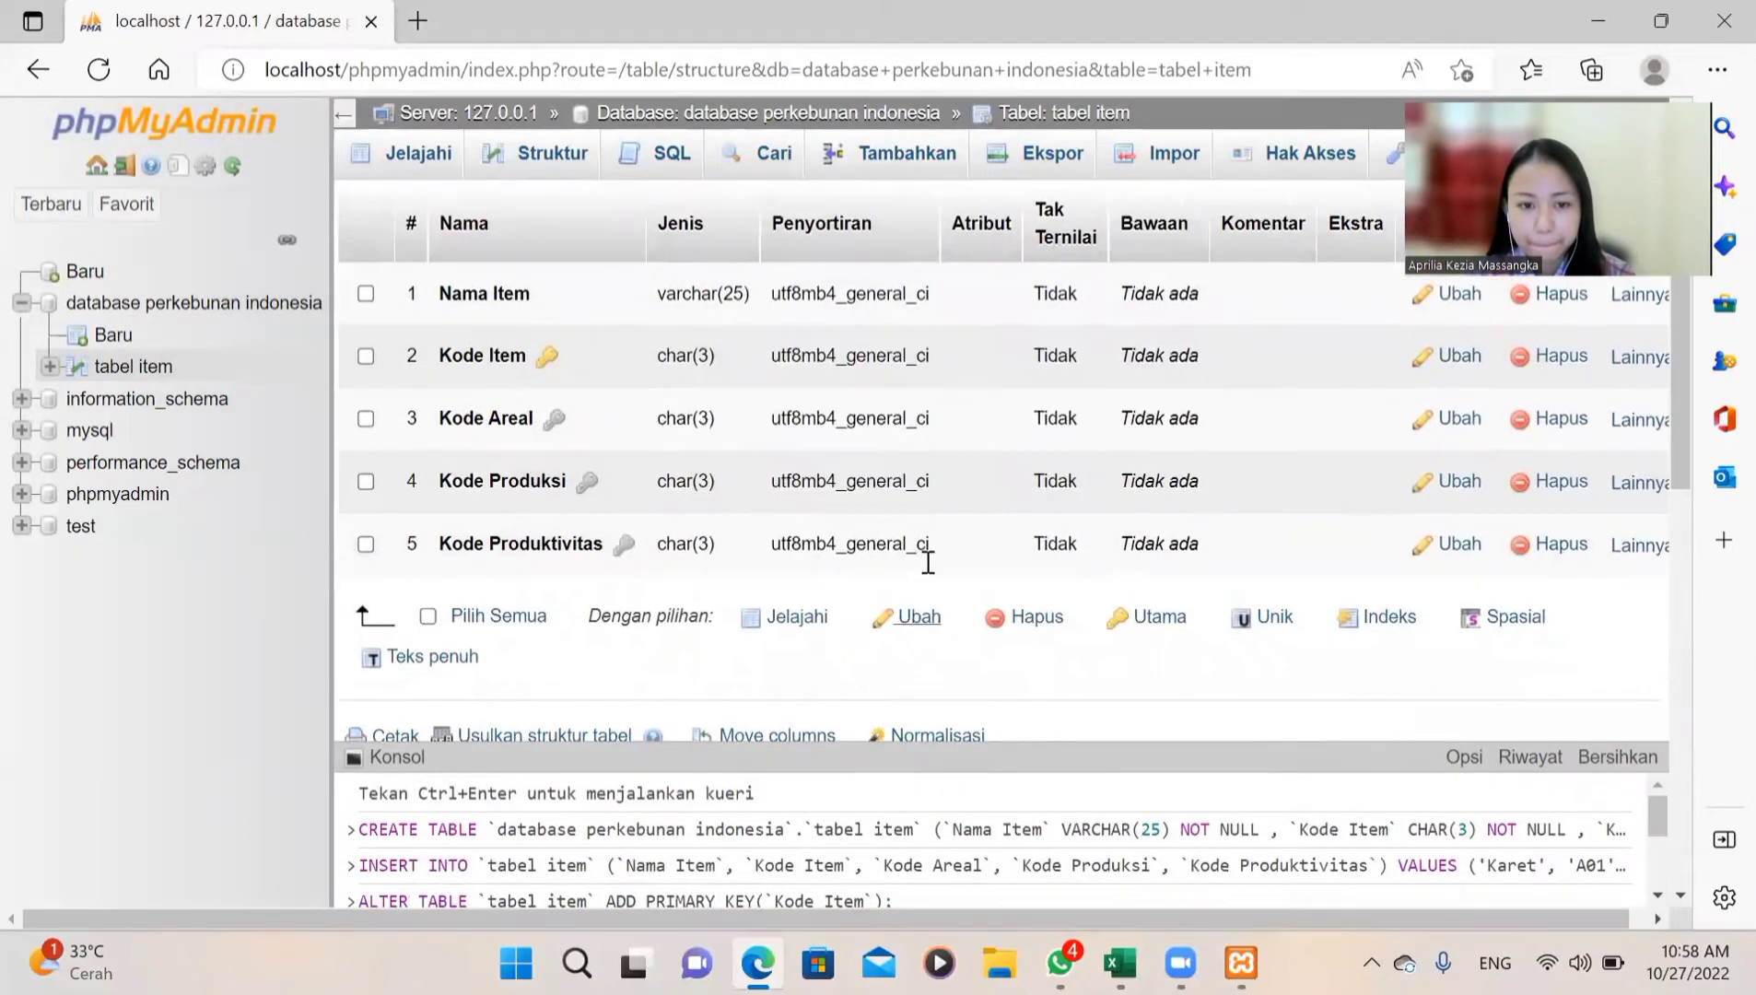
scroll(995, 494, "down", 2)
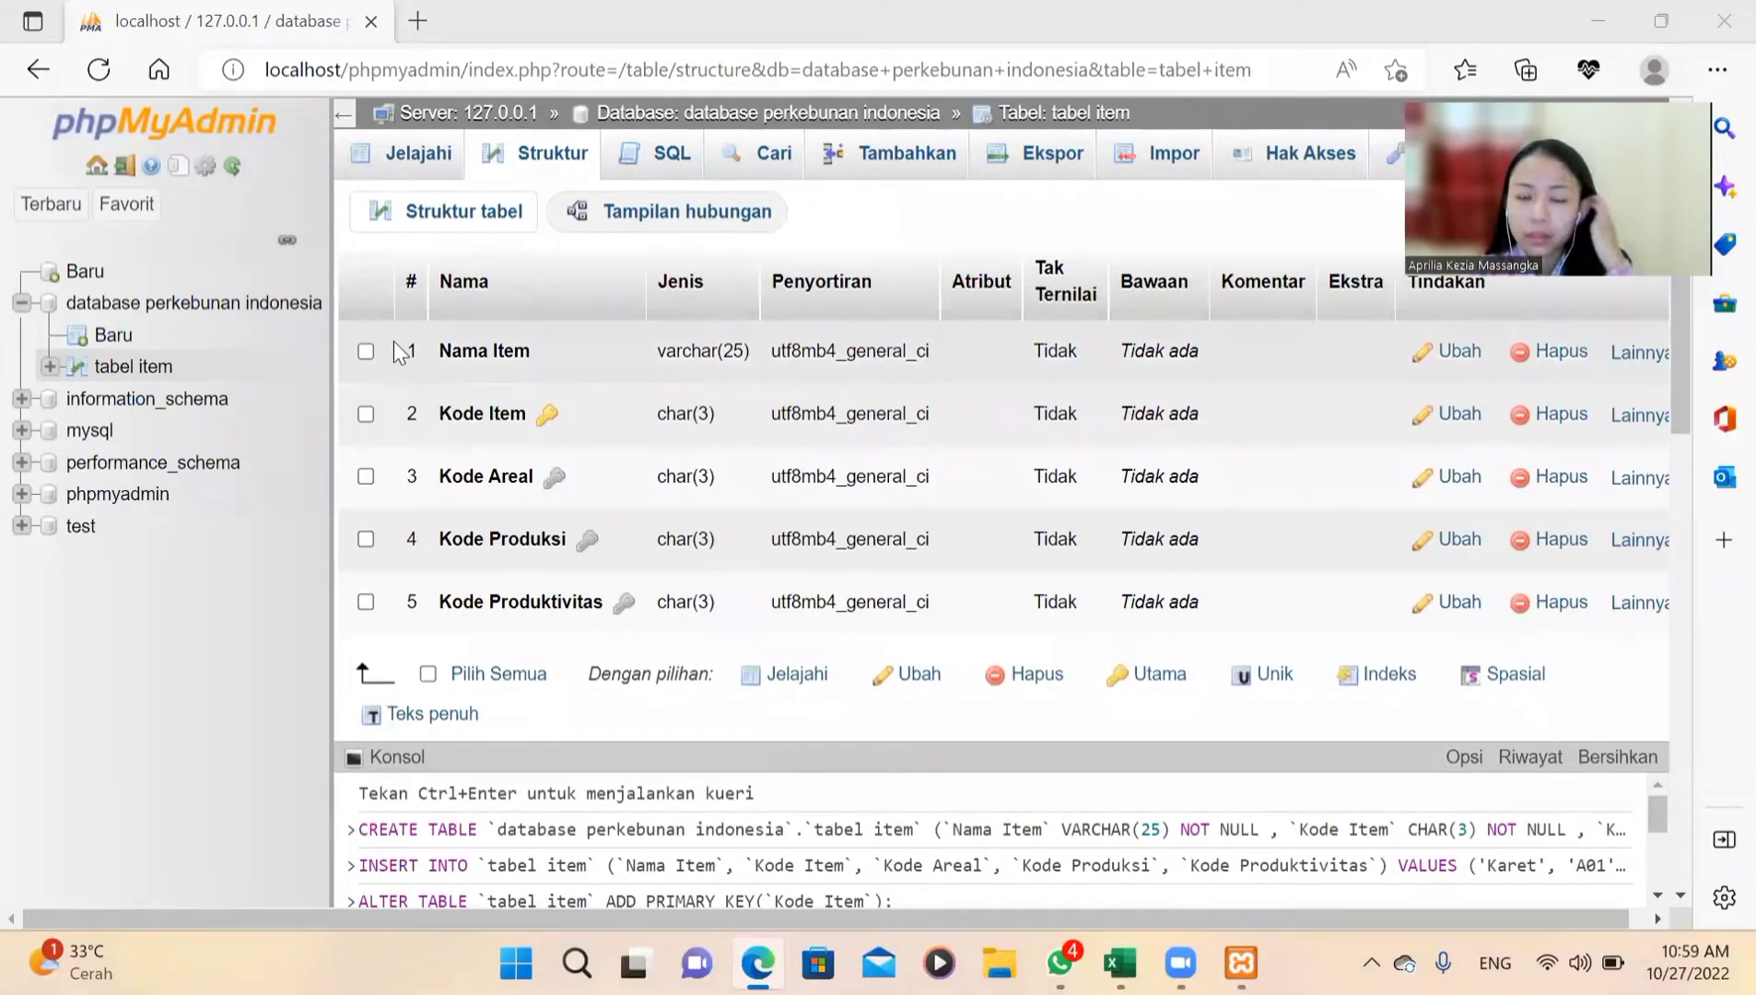
Step: Browse the records of tabel item and check all rows from Karet to Sagu
left_click(165, 366)
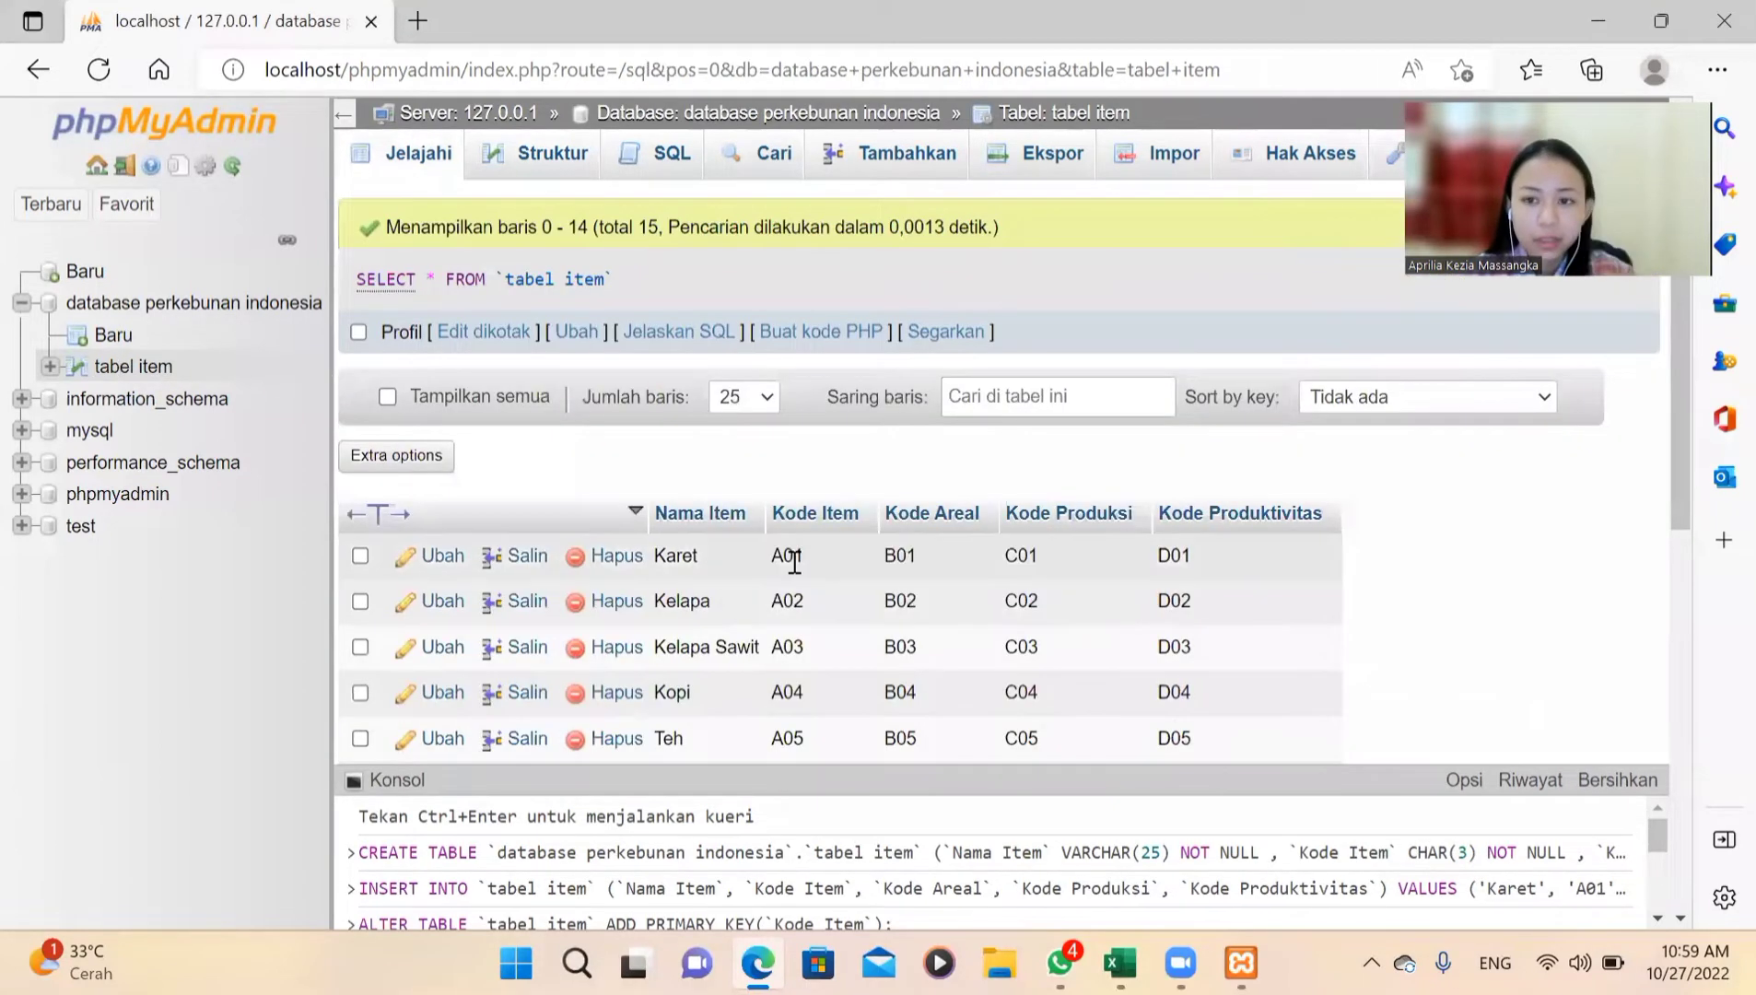
scroll(794, 562, "down", 1)
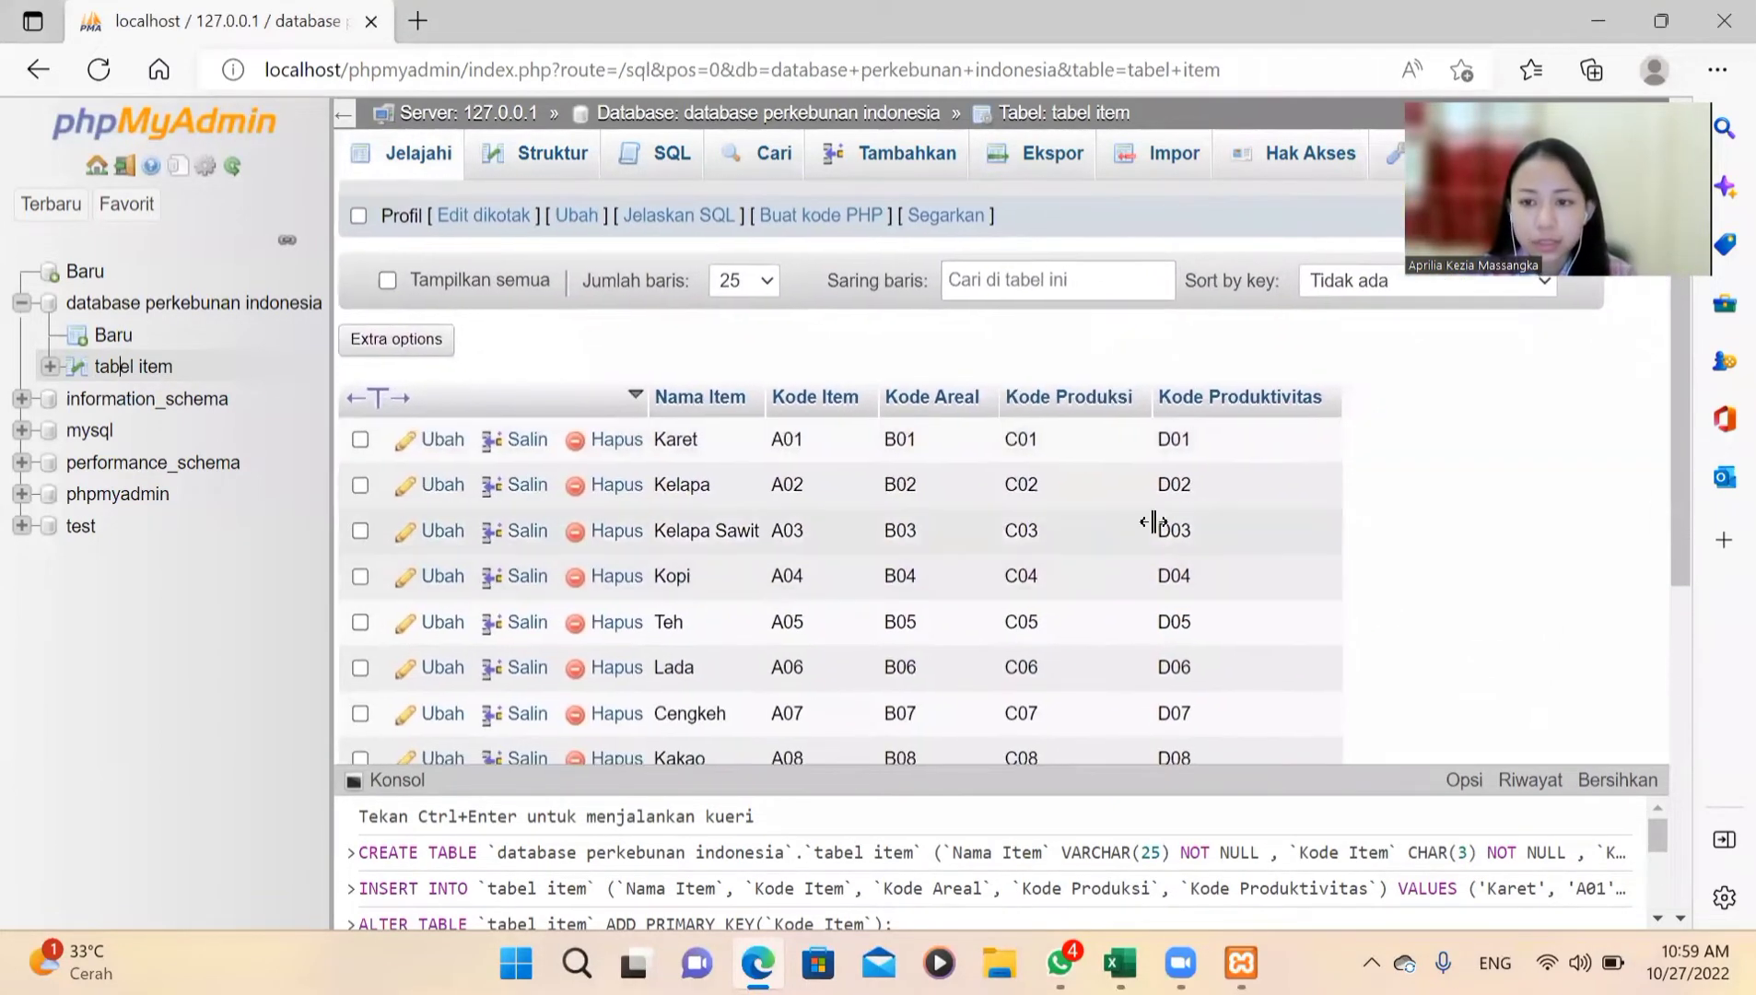
scroll(1163, 530, "down", 2)
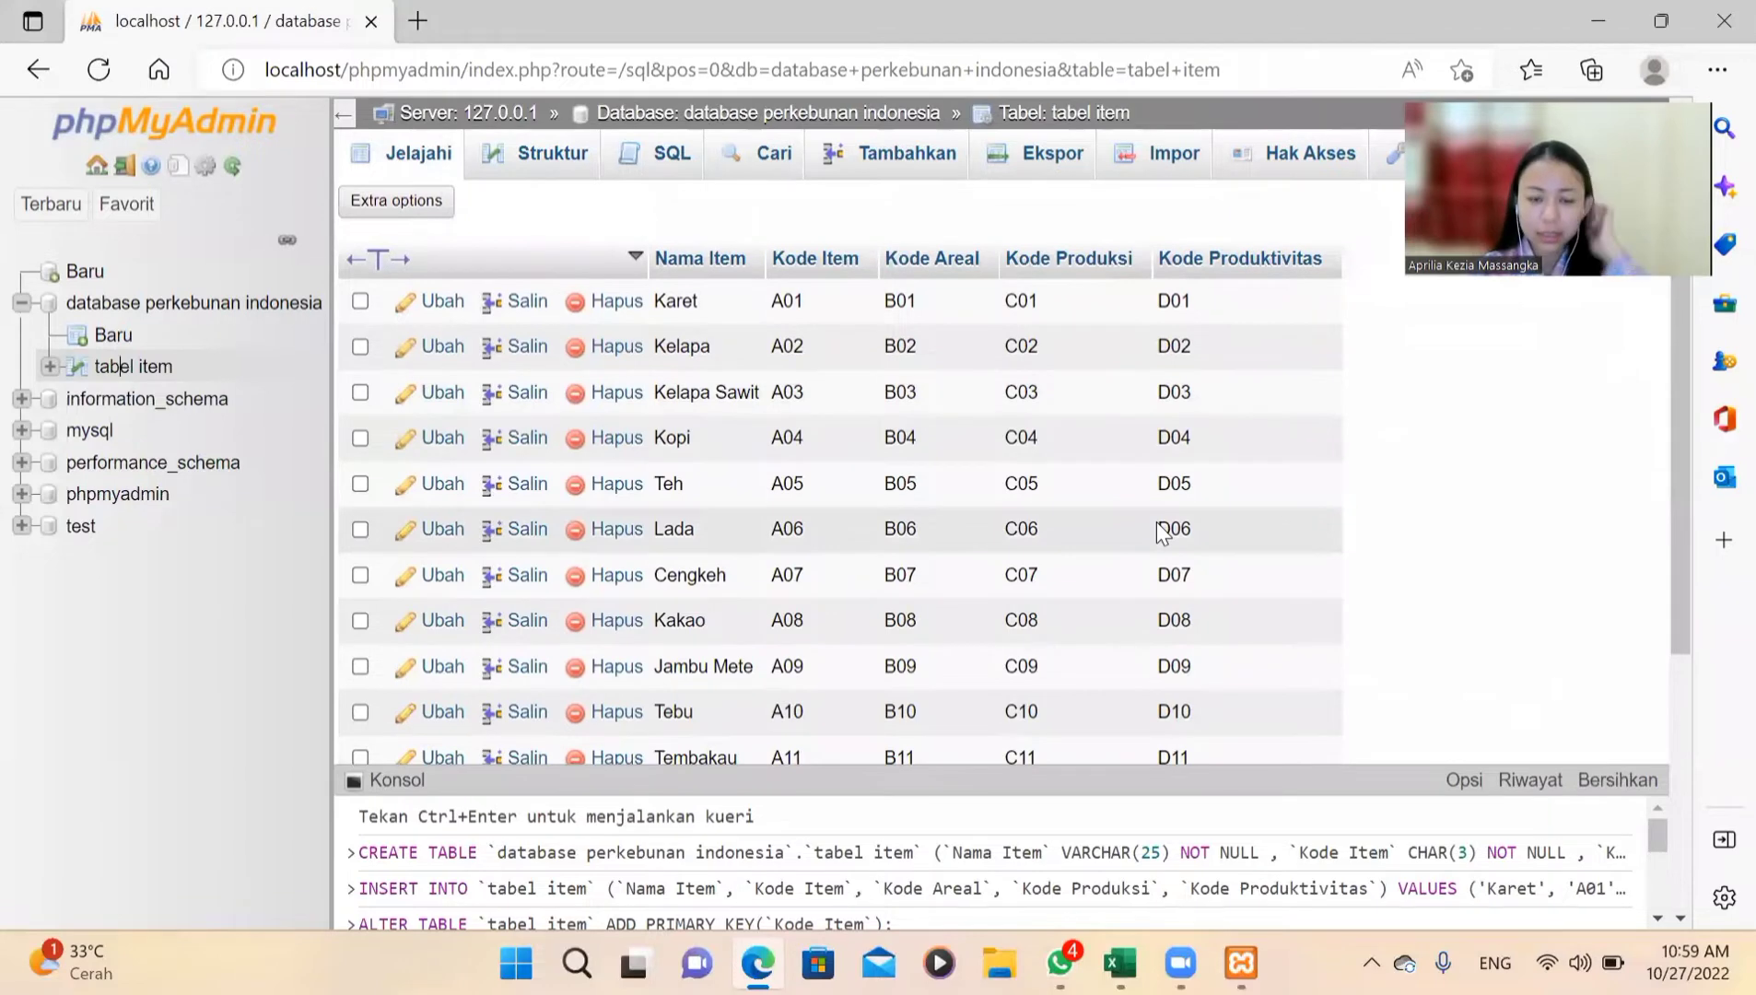
scroll(1160, 526, "down", 4)
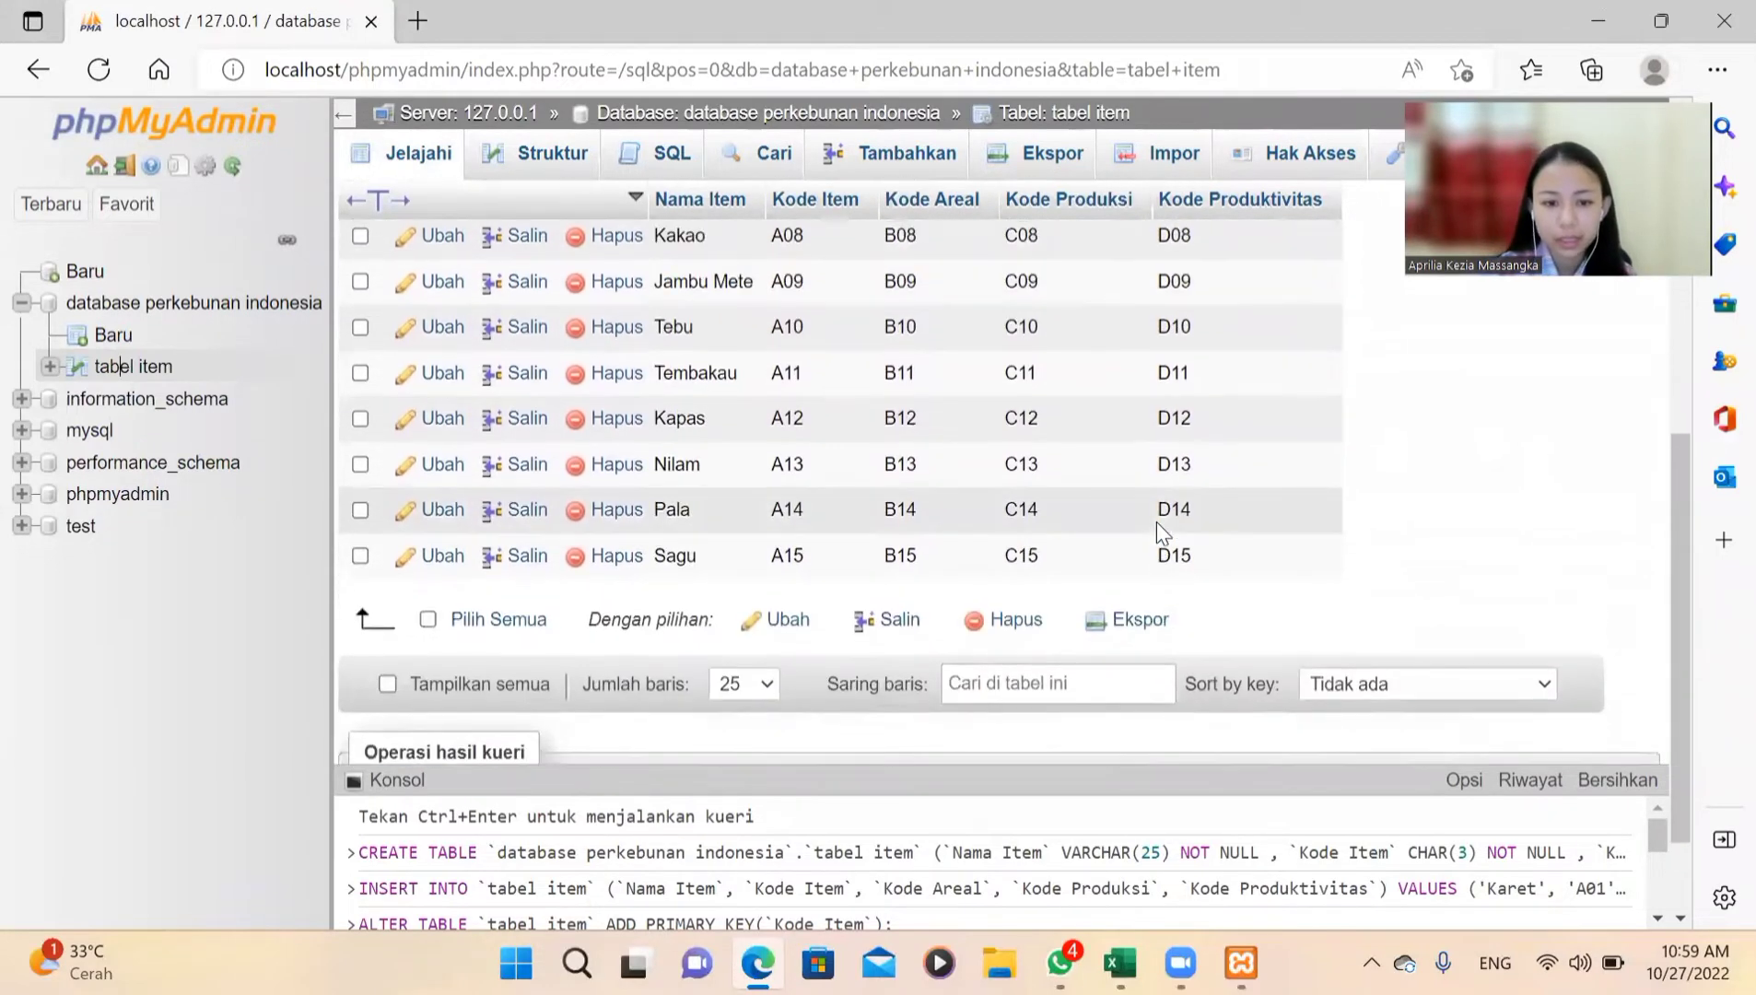
scroll(1156, 522, "up", 5)
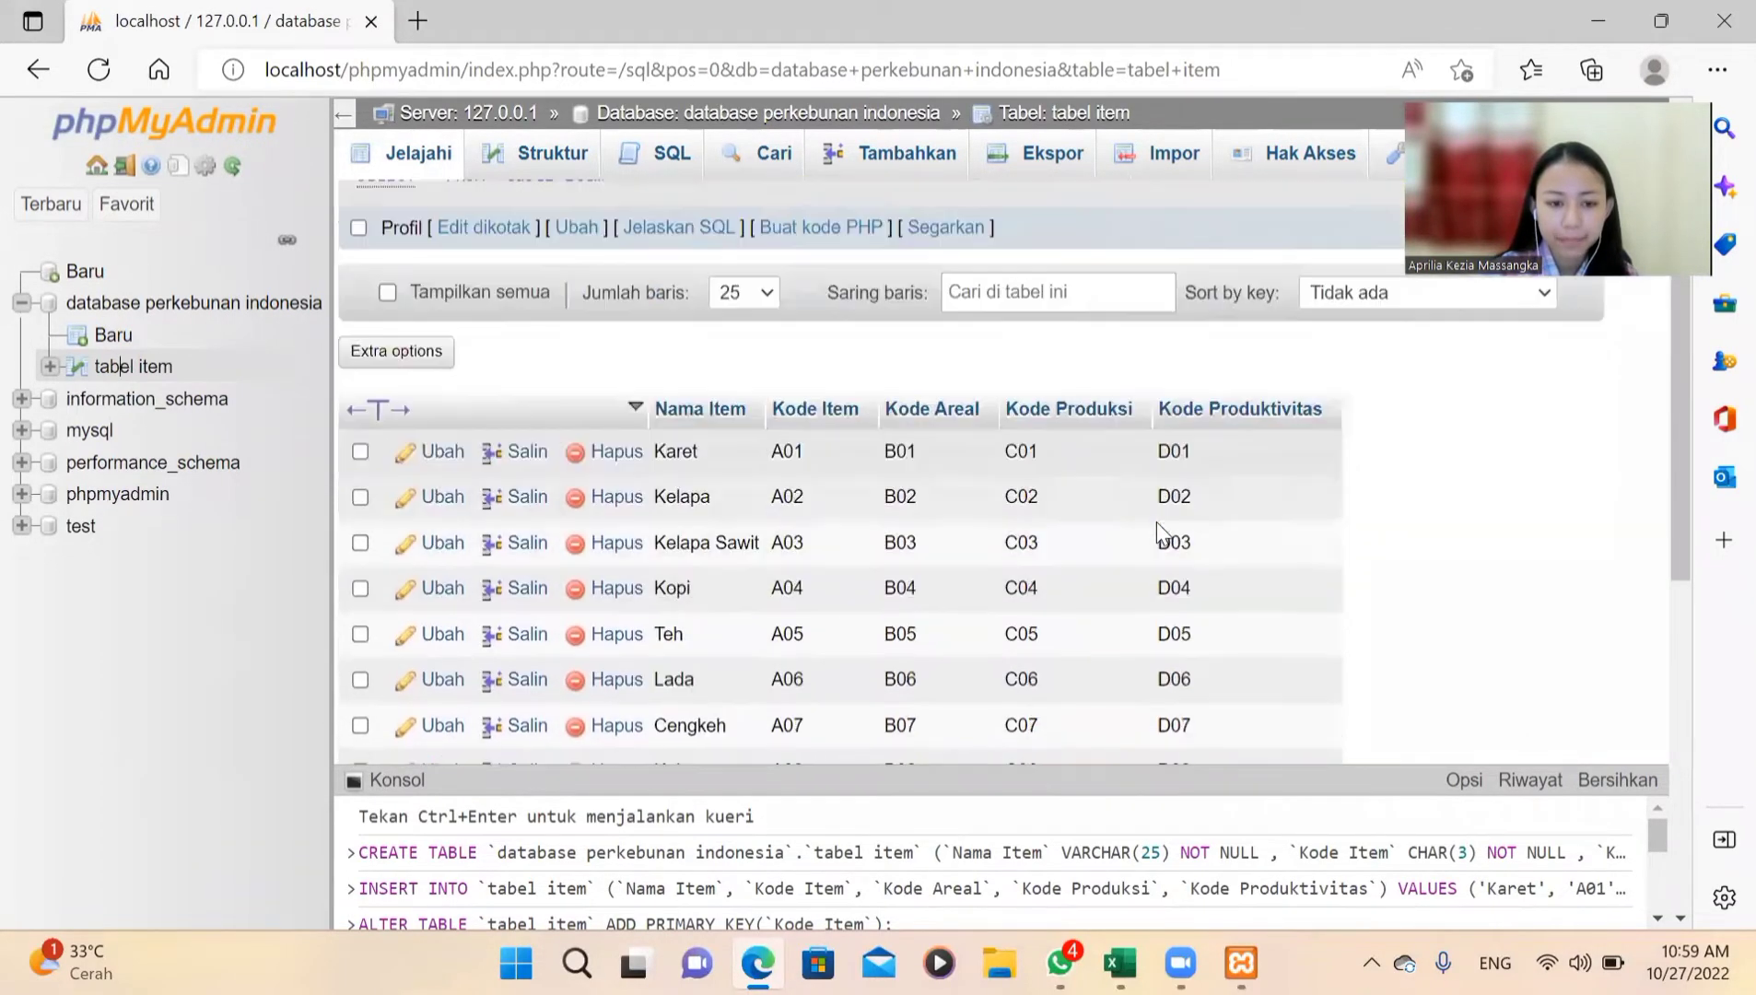
scroll(1158, 532, "down", 5)
scroll(1158, 532, "up", 6)
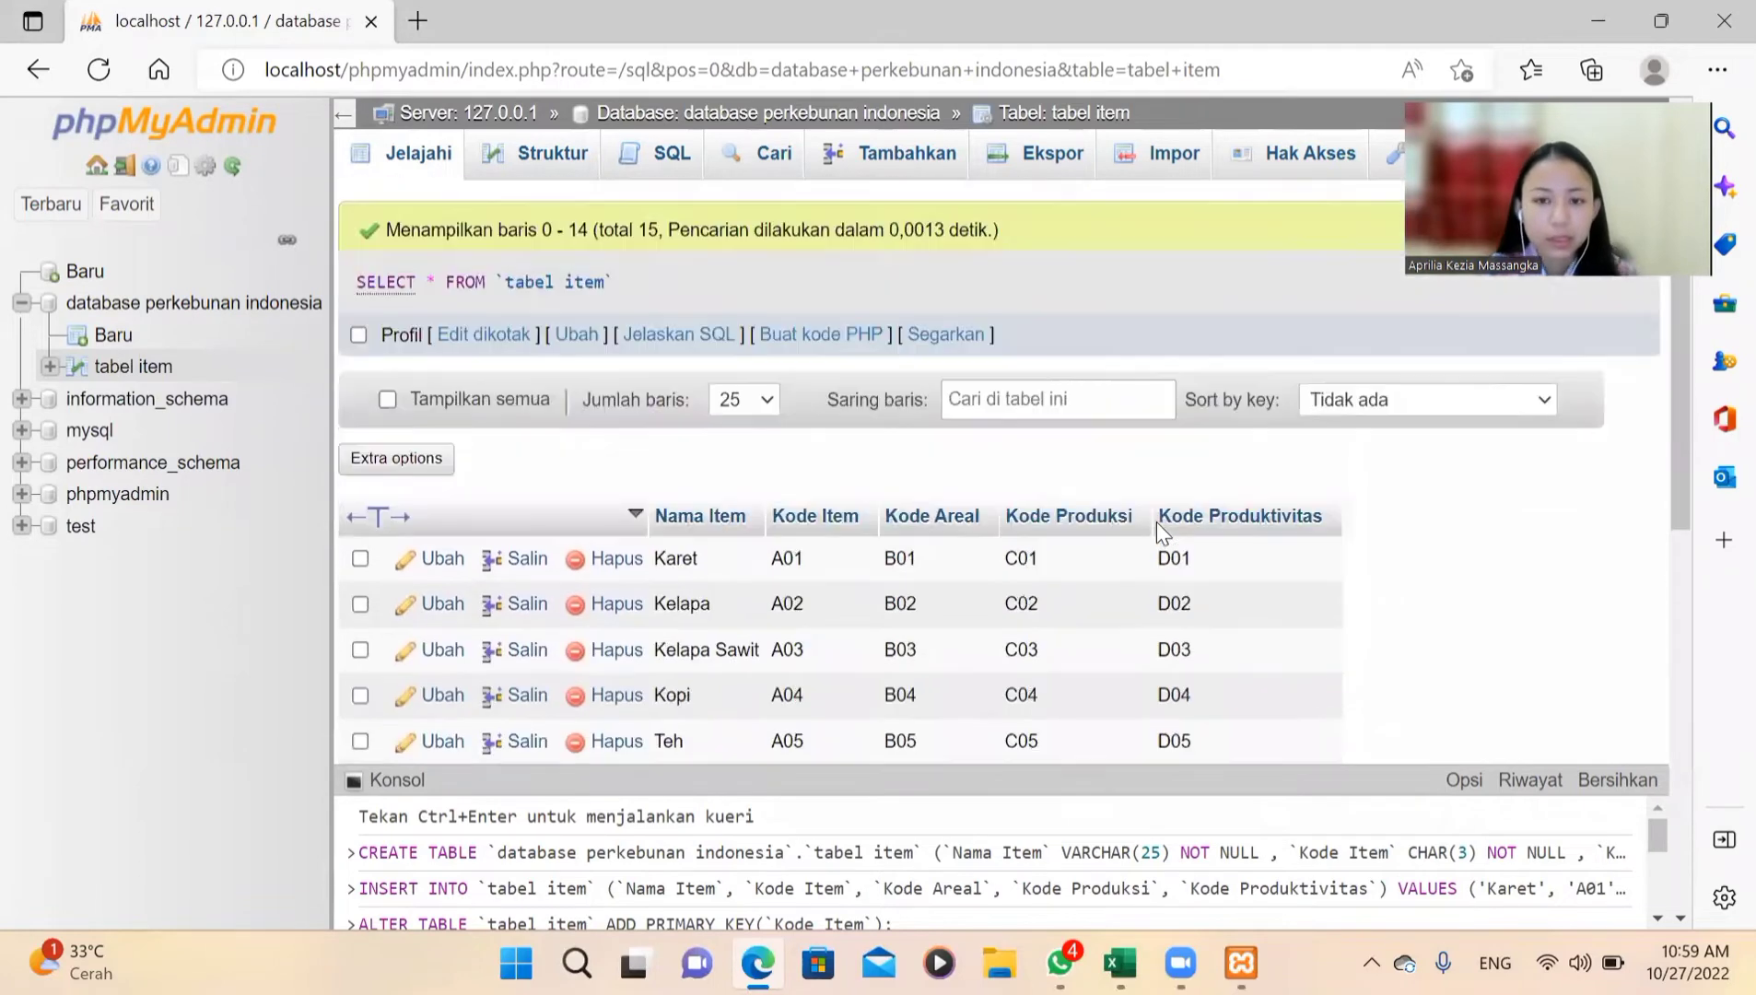
Step: Start a new table in database perkebunan indonesia and name it Tabel Luas Areal
left_click(114, 337)
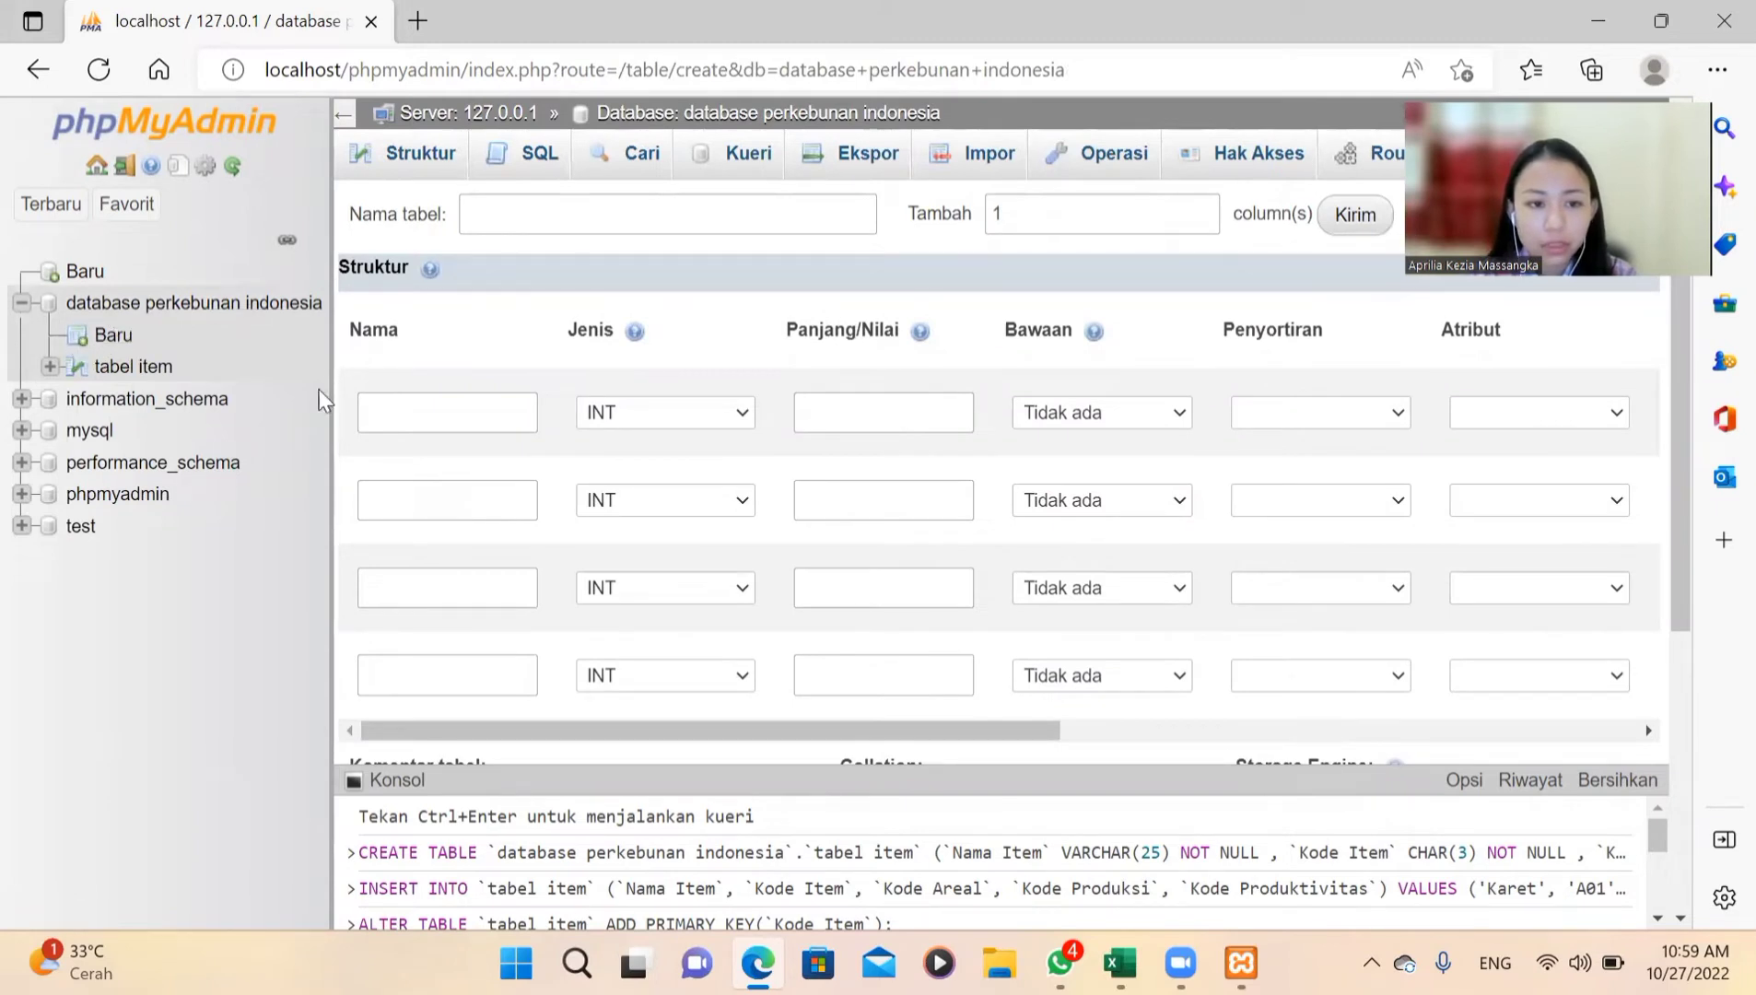
left_click(557, 212)
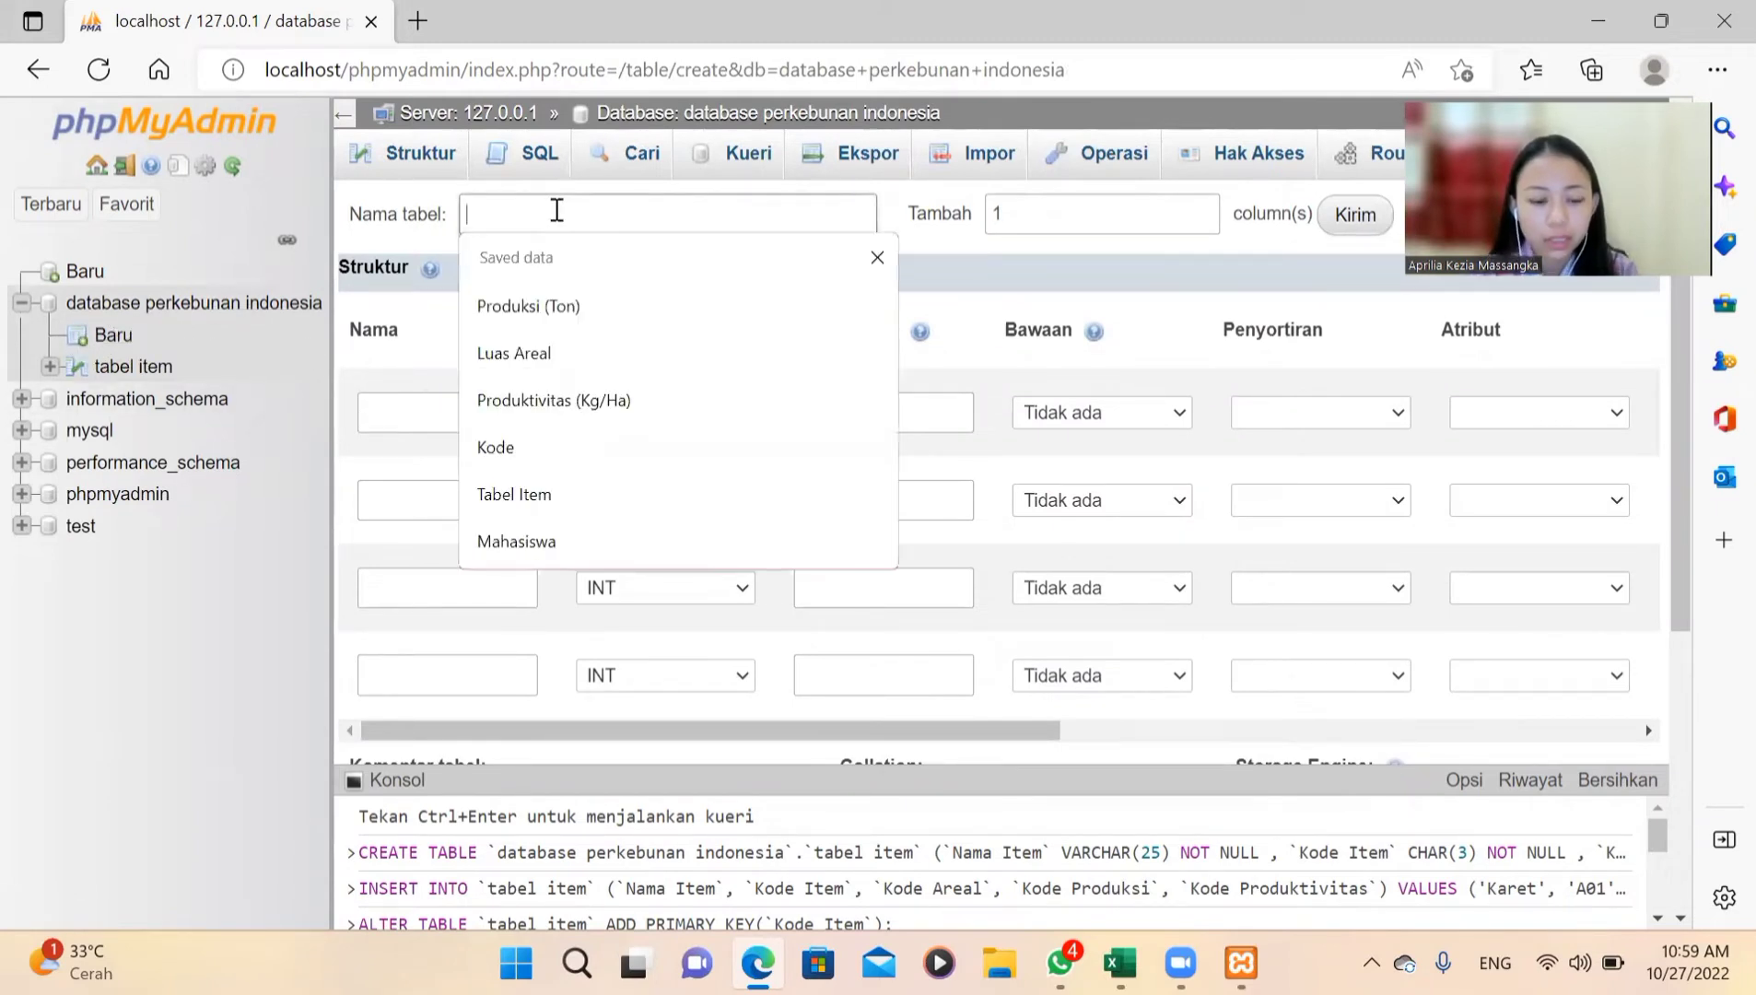
type("Tabe")
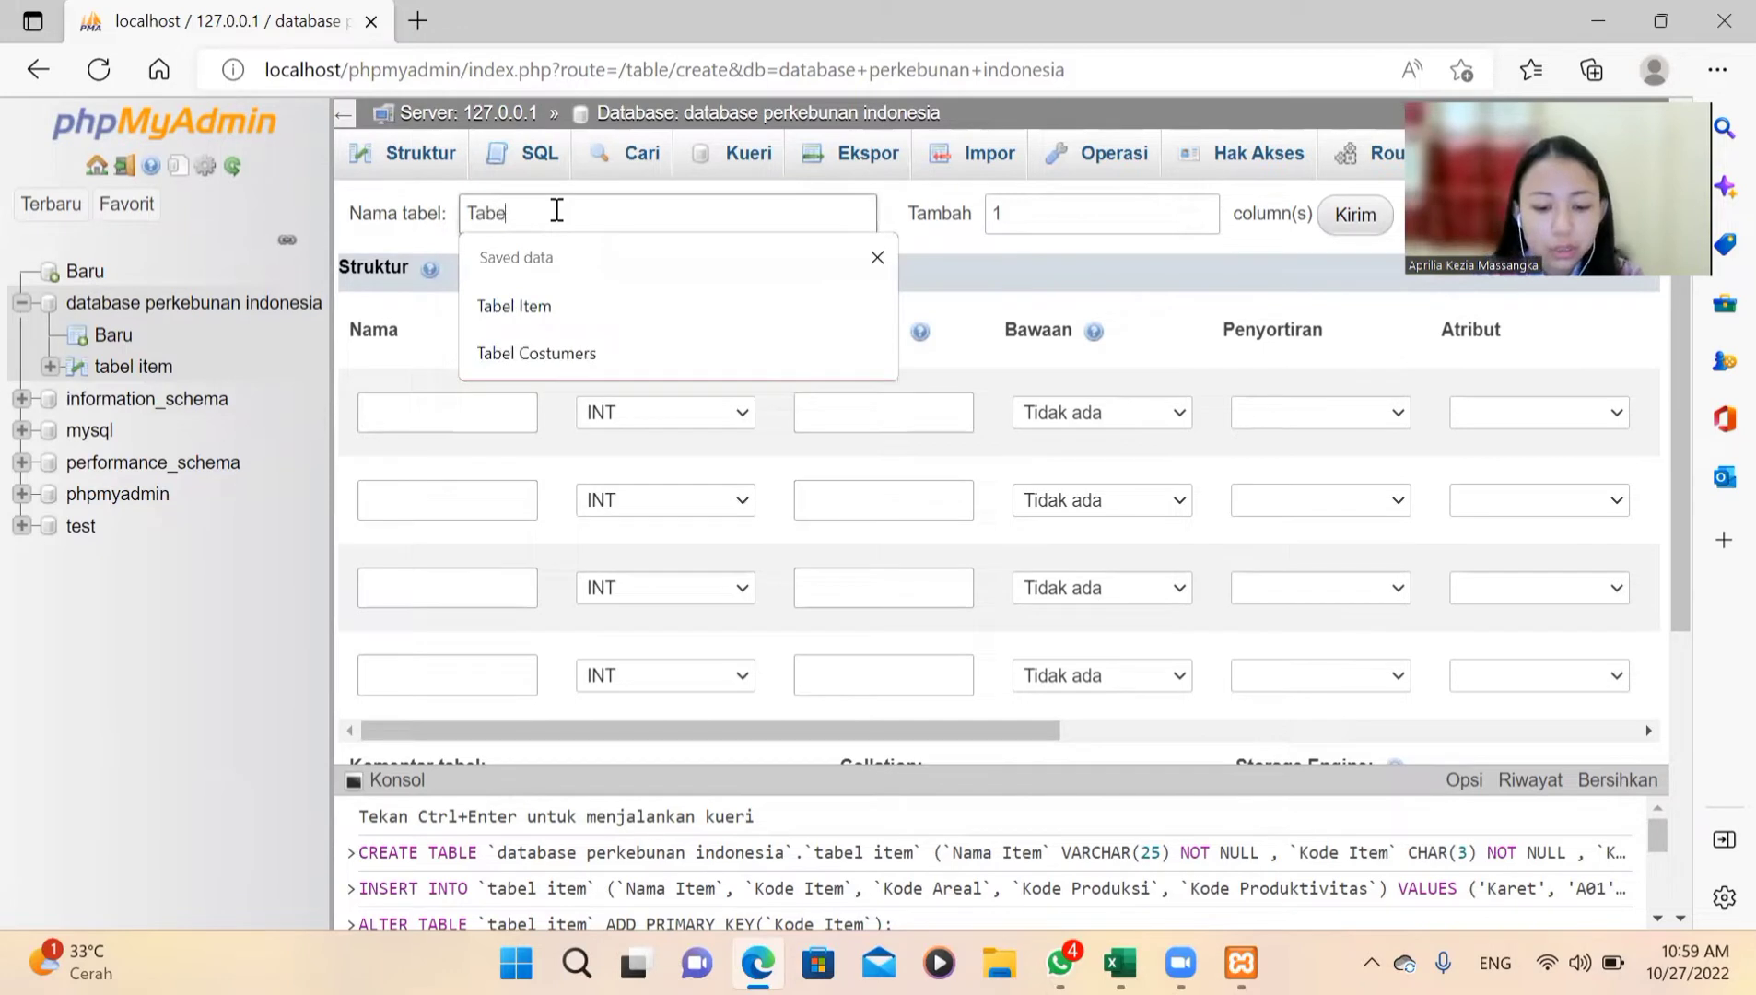
type("l A")
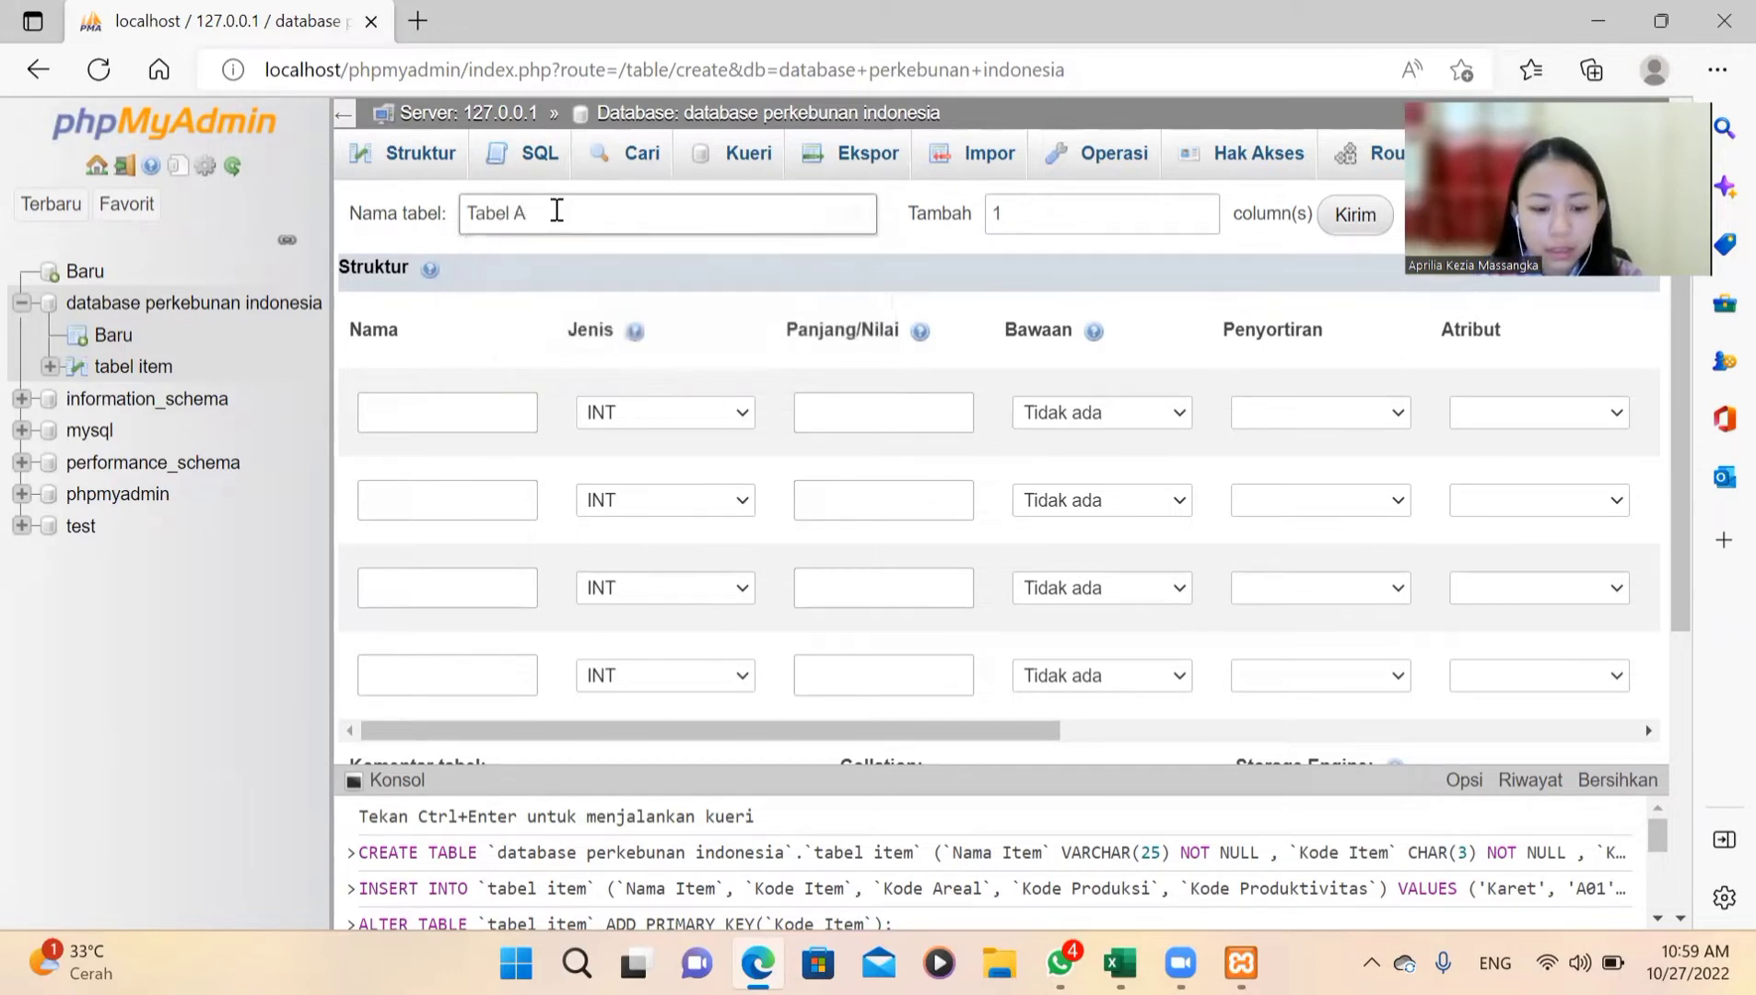
key("BackSpace")
type("Luas")
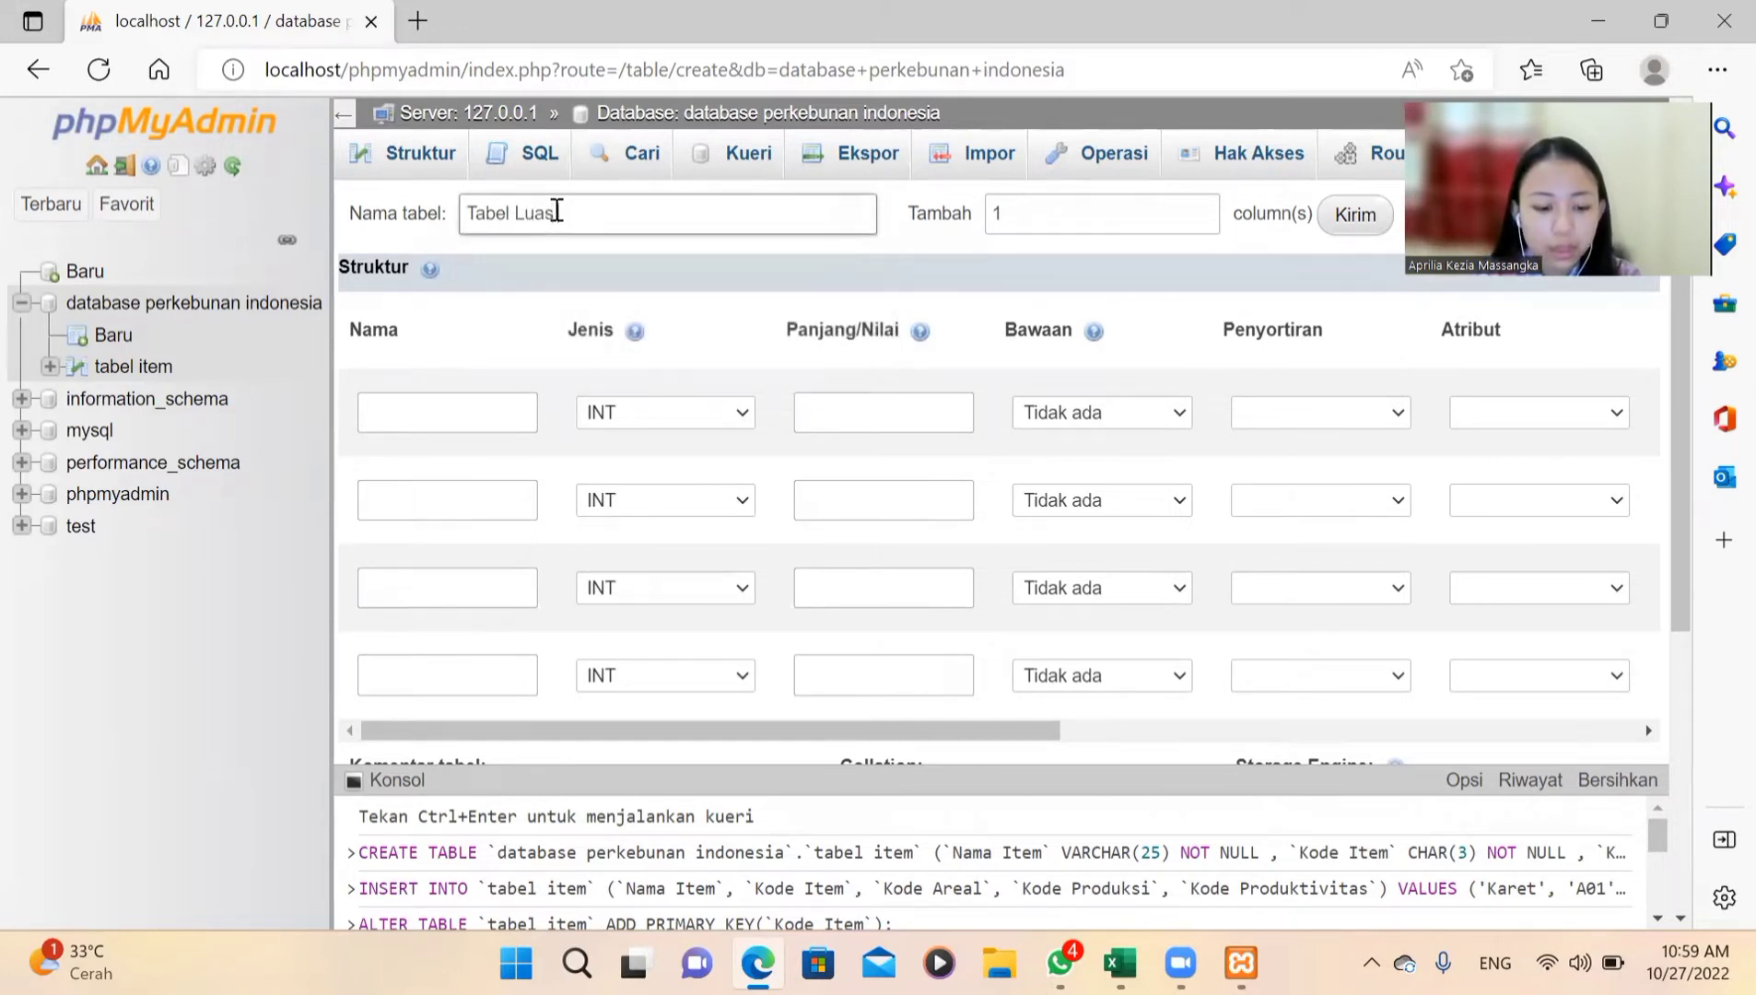
type(" Areal")
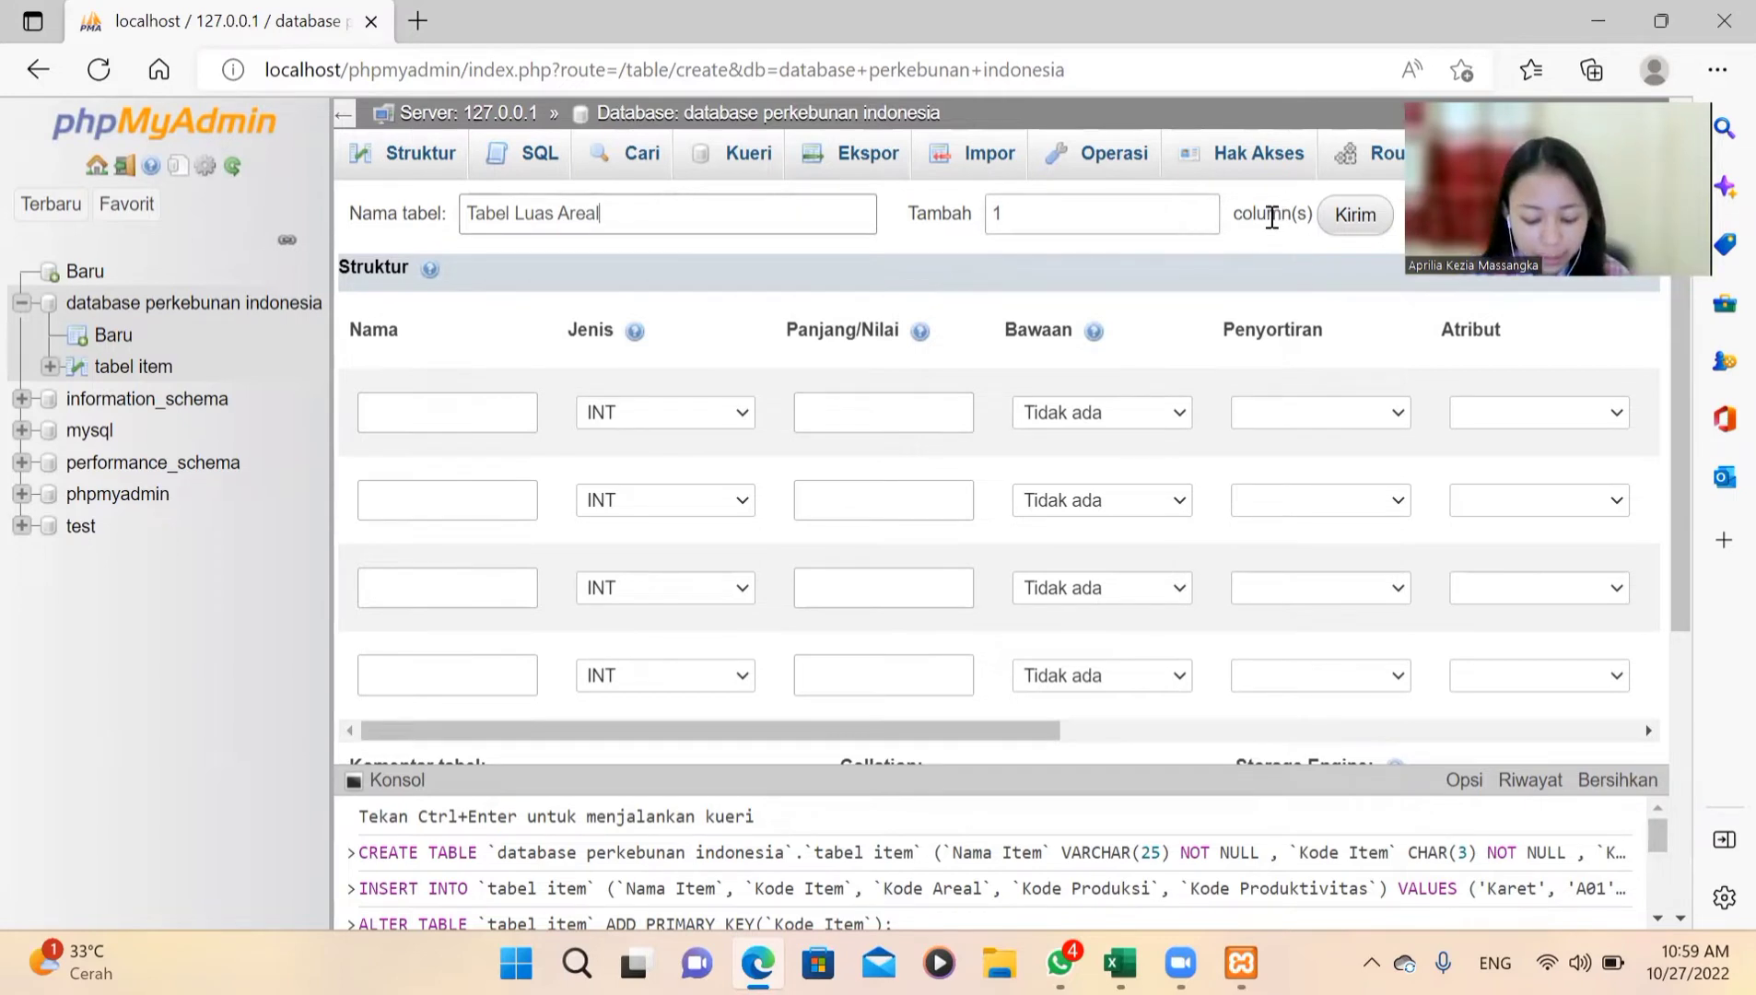
Step: Add 7 more columns to the structure form of the new Tabel Luas Areal
key("alt+Tab")
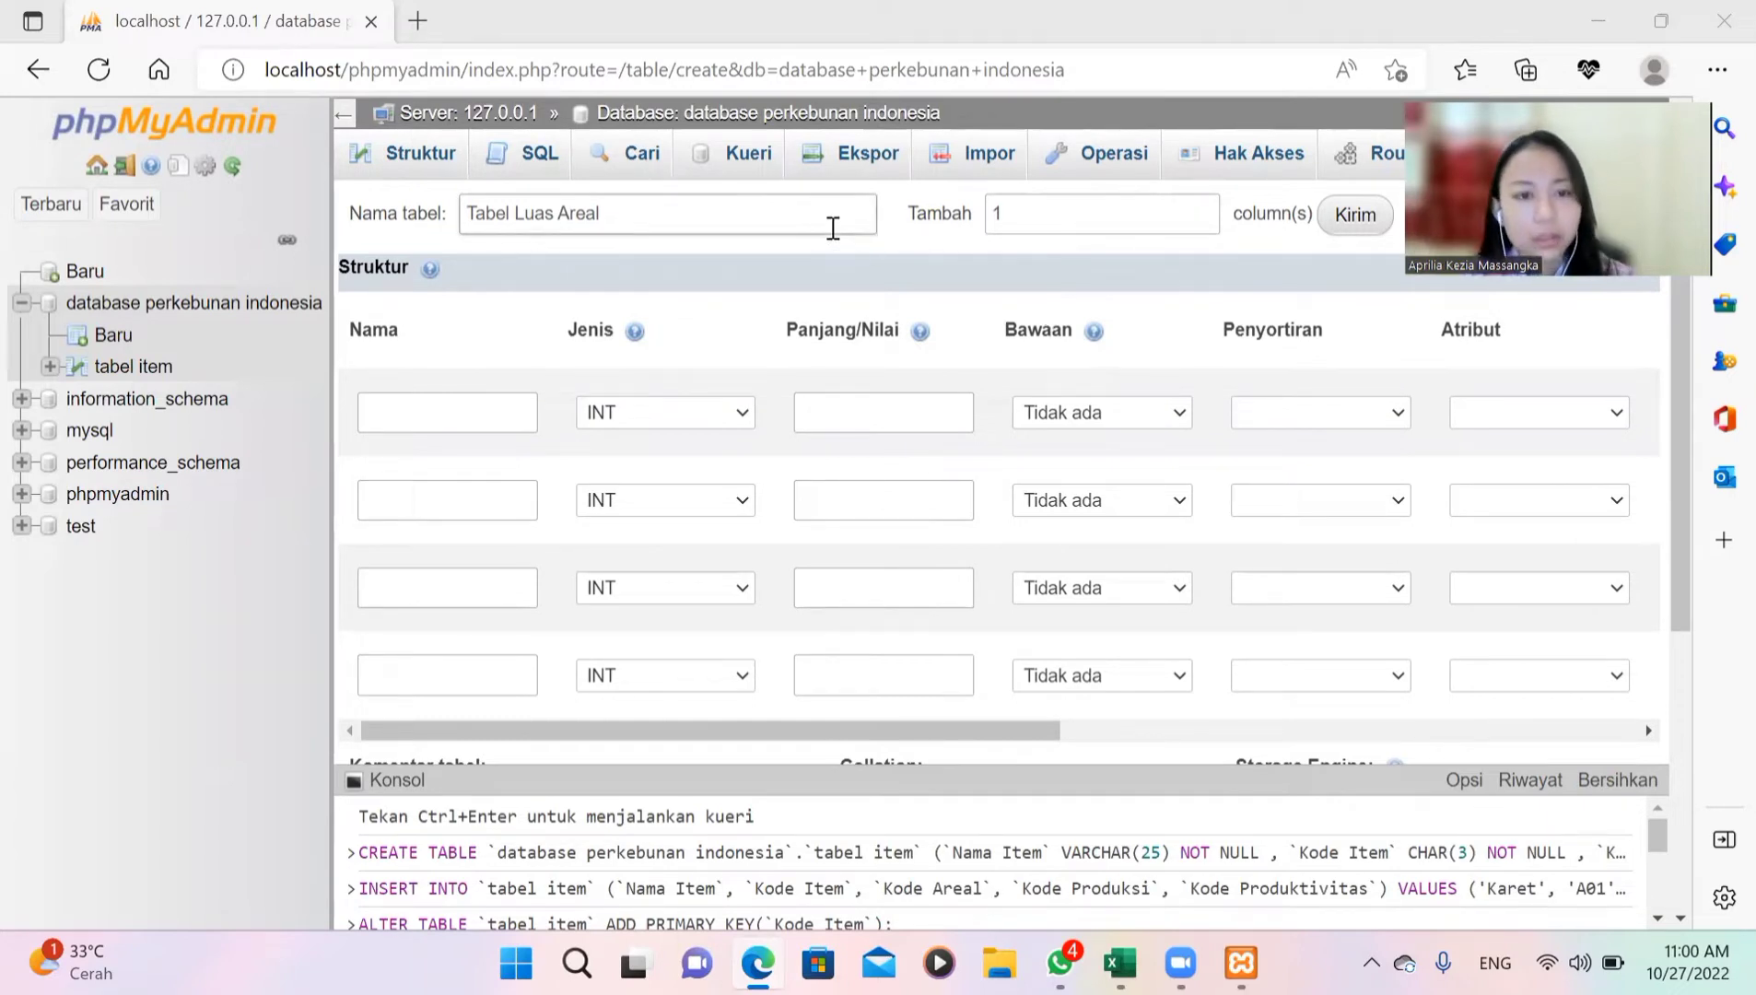
double_click(1098, 213)
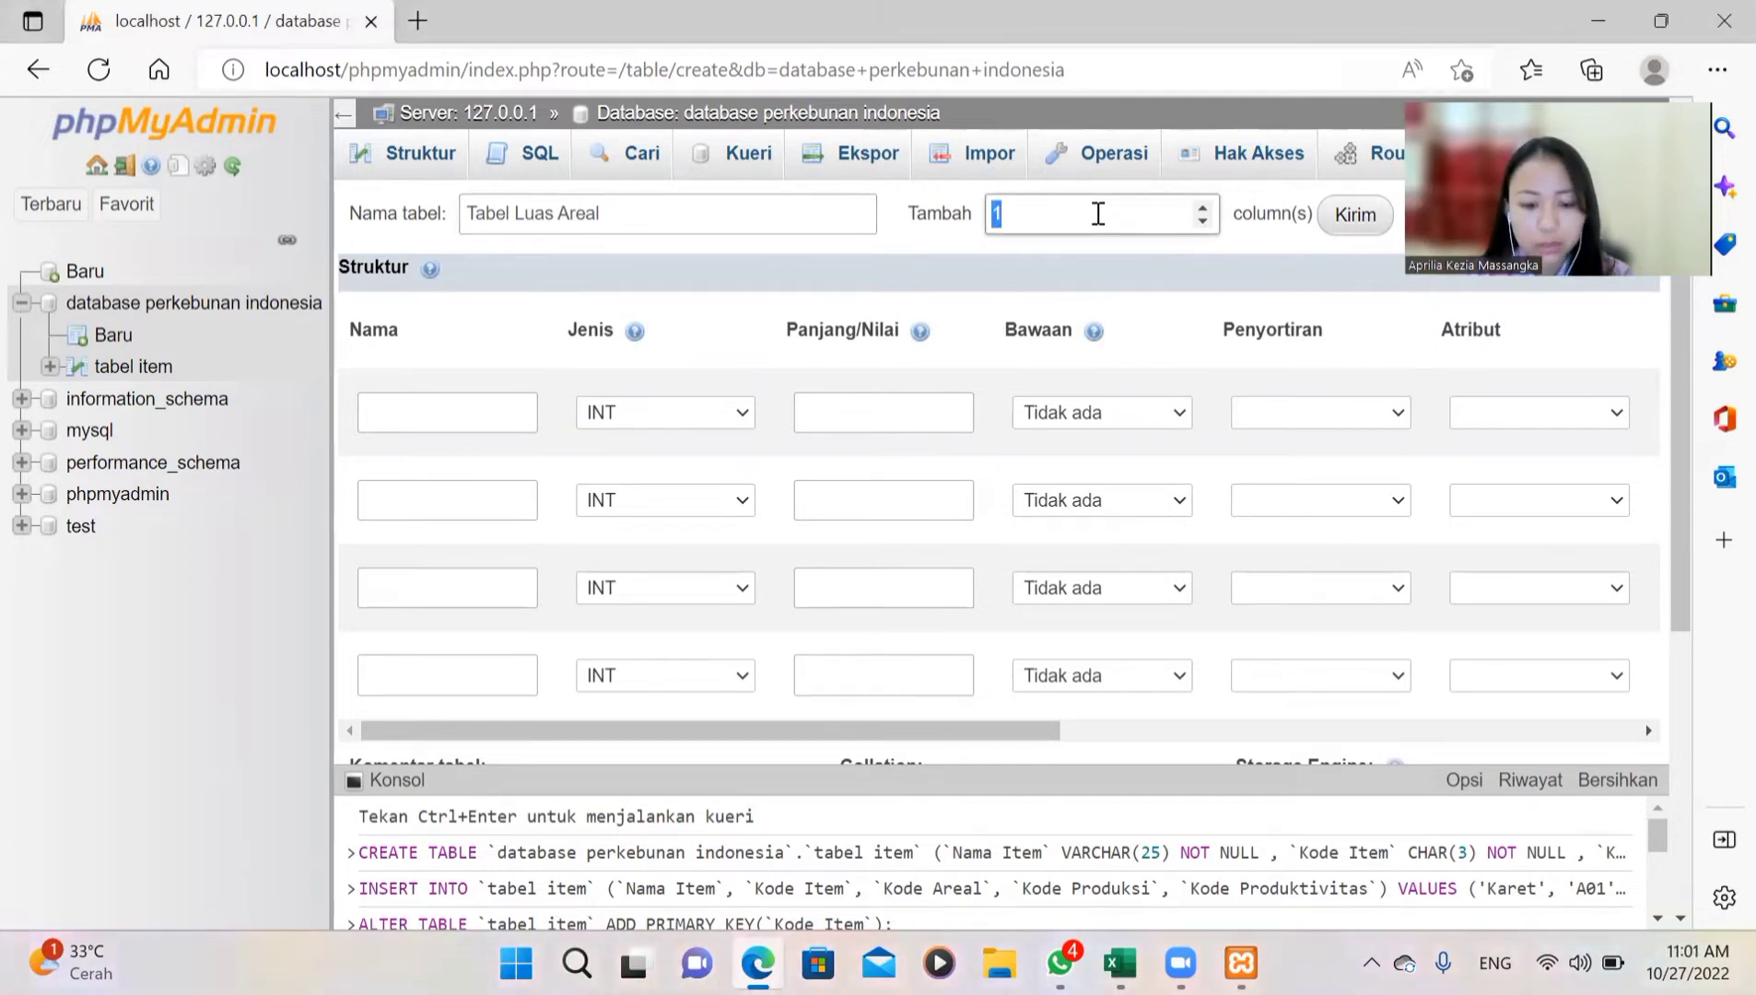
key("BackSpace")
type("7")
left_click(1352, 243)
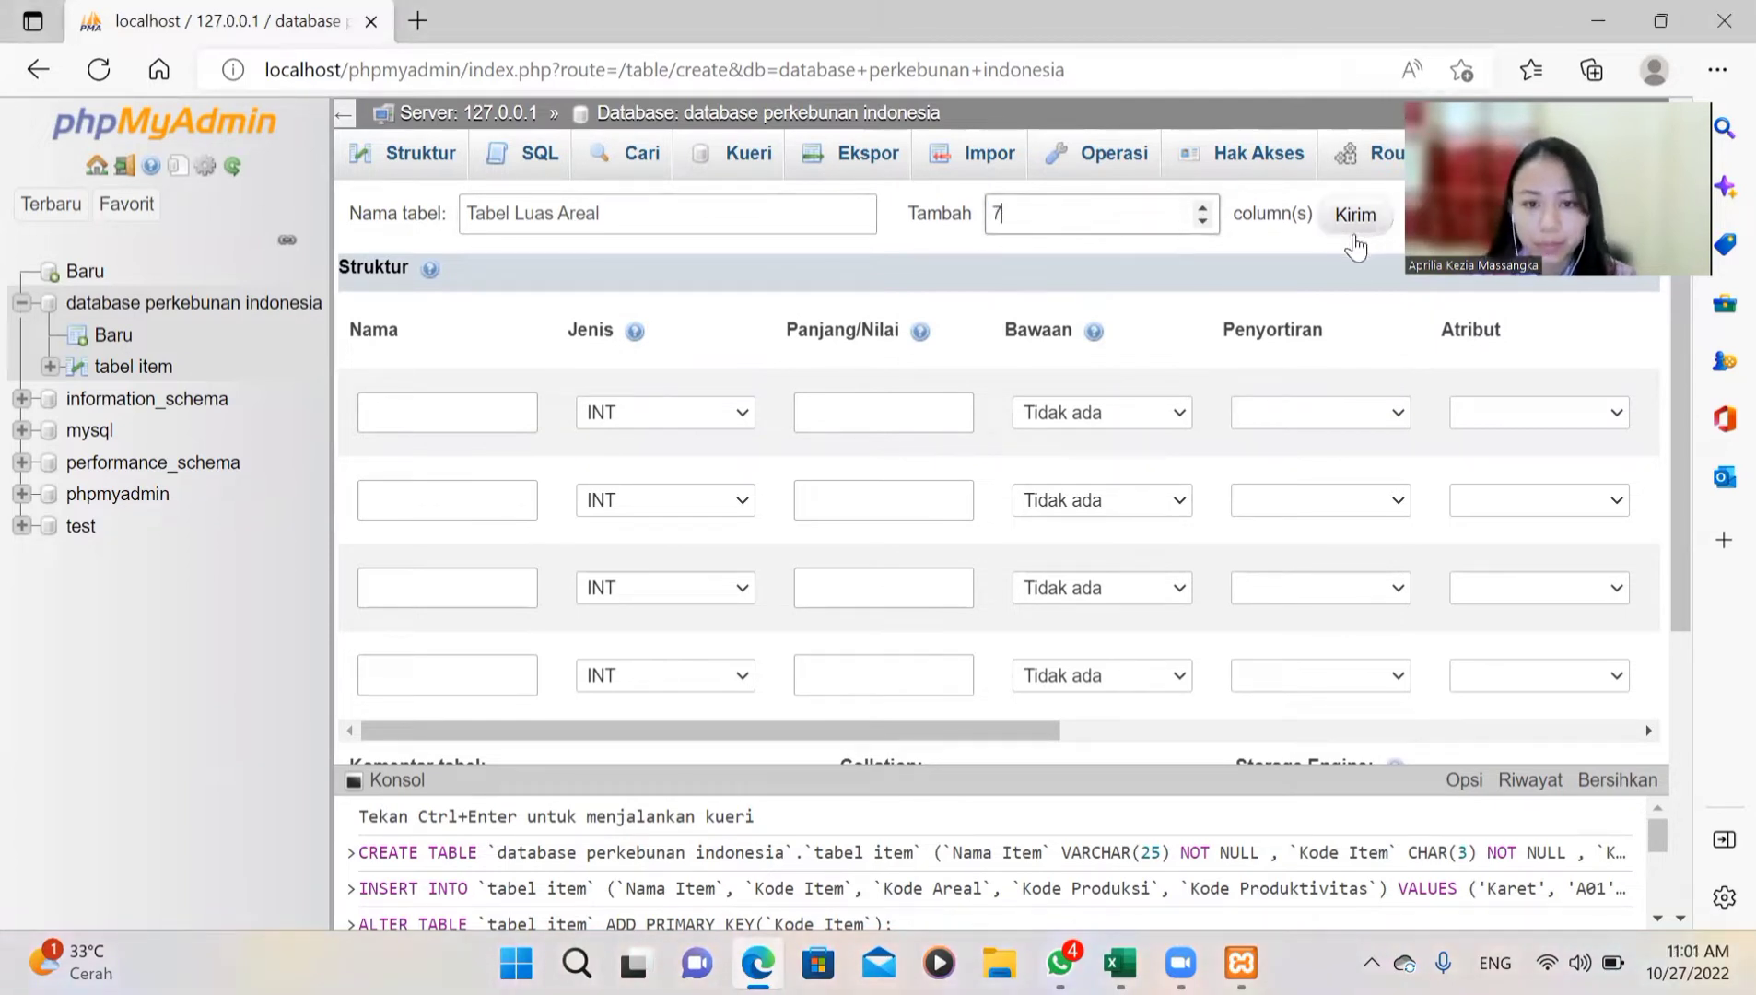
left_click(1103, 219)
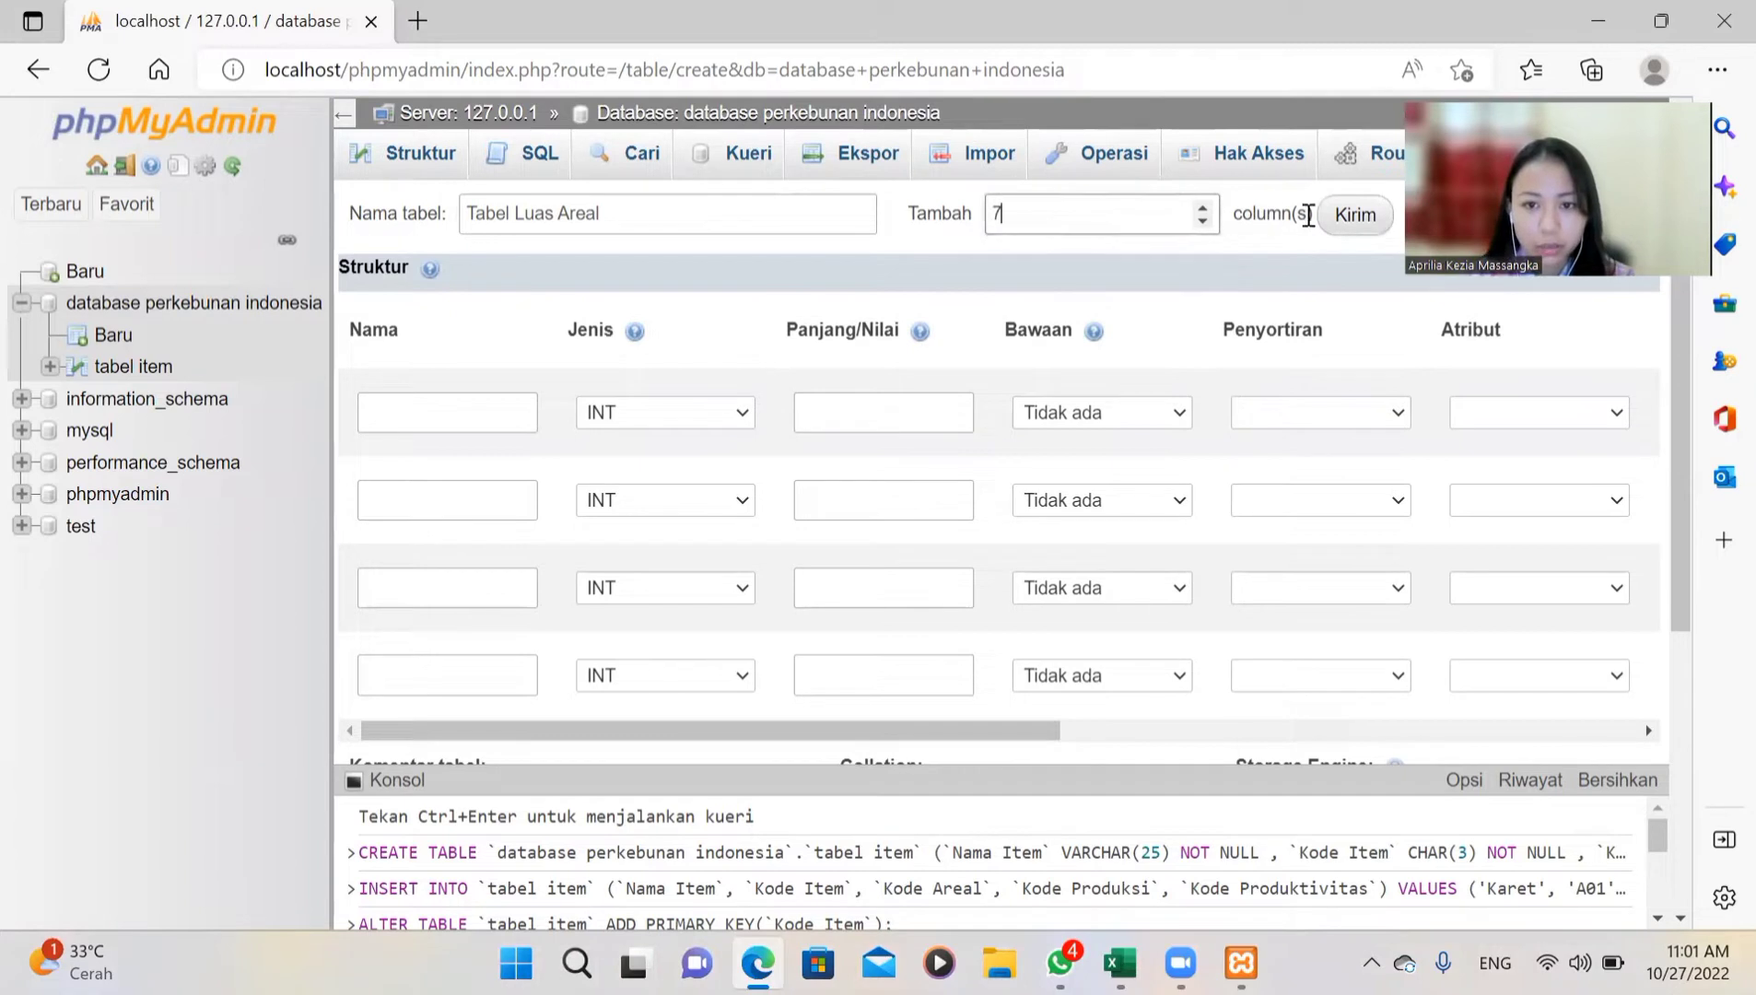
left_click(1348, 235)
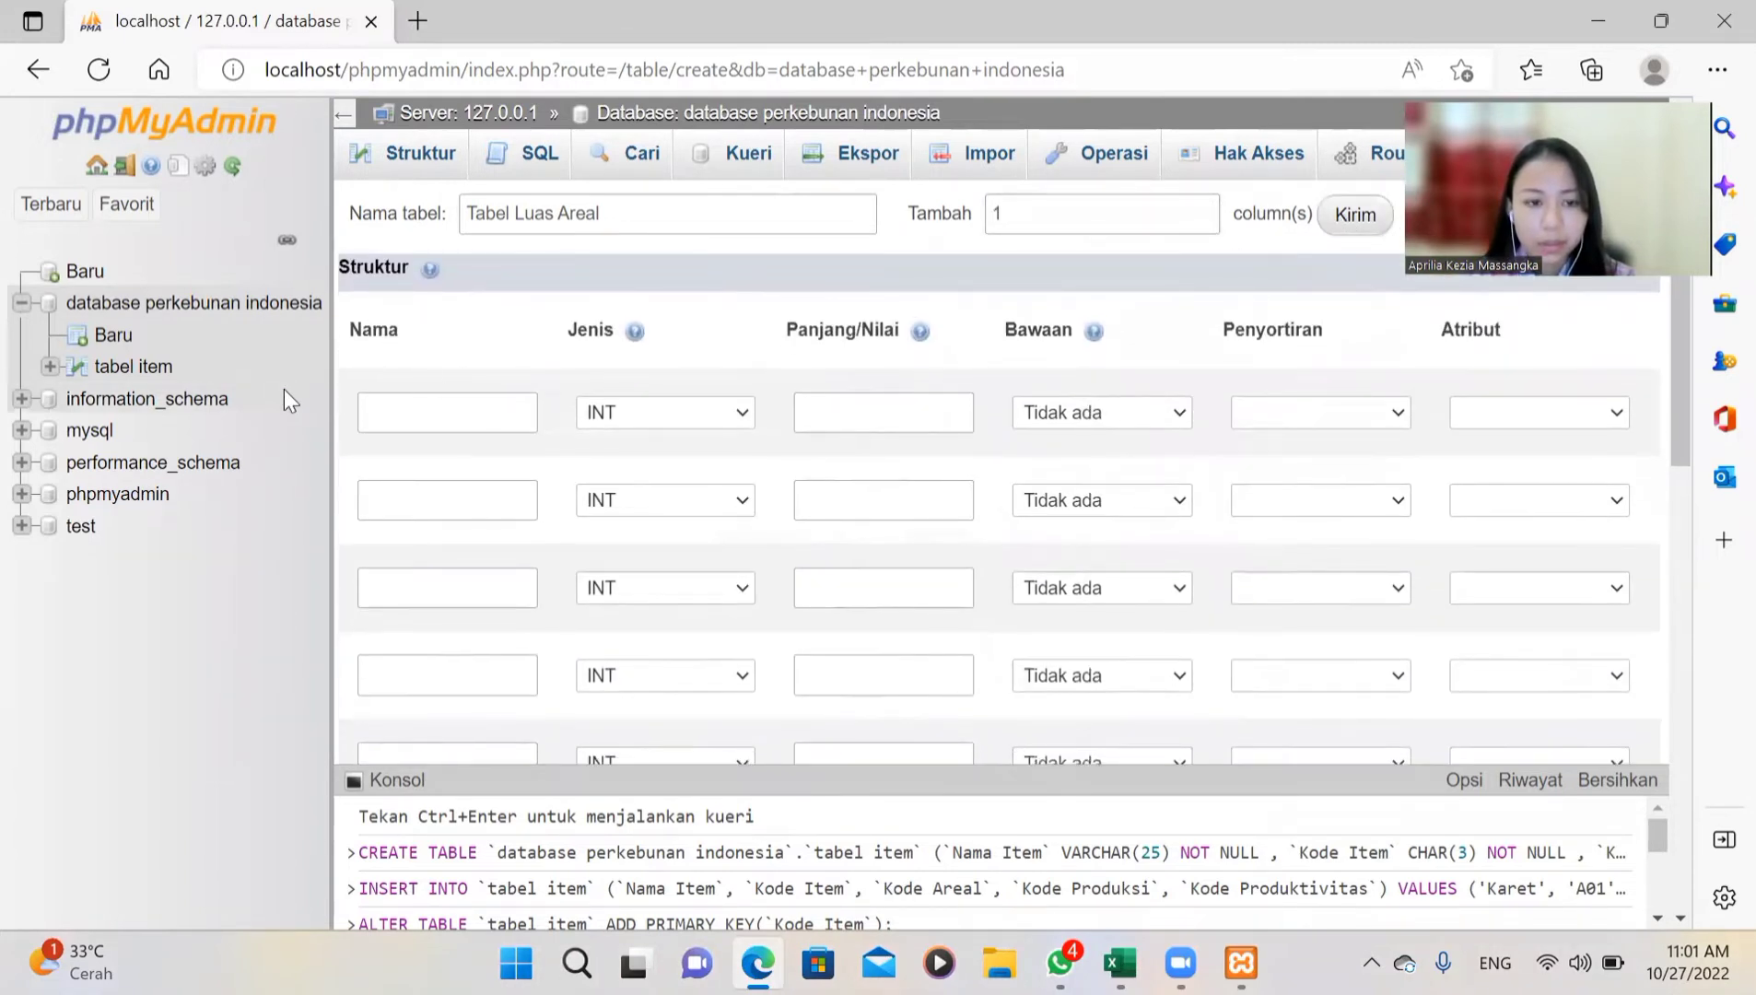
Step: Name the first column of Tabel Luas Areal Kode Areal
left_click(401, 407)
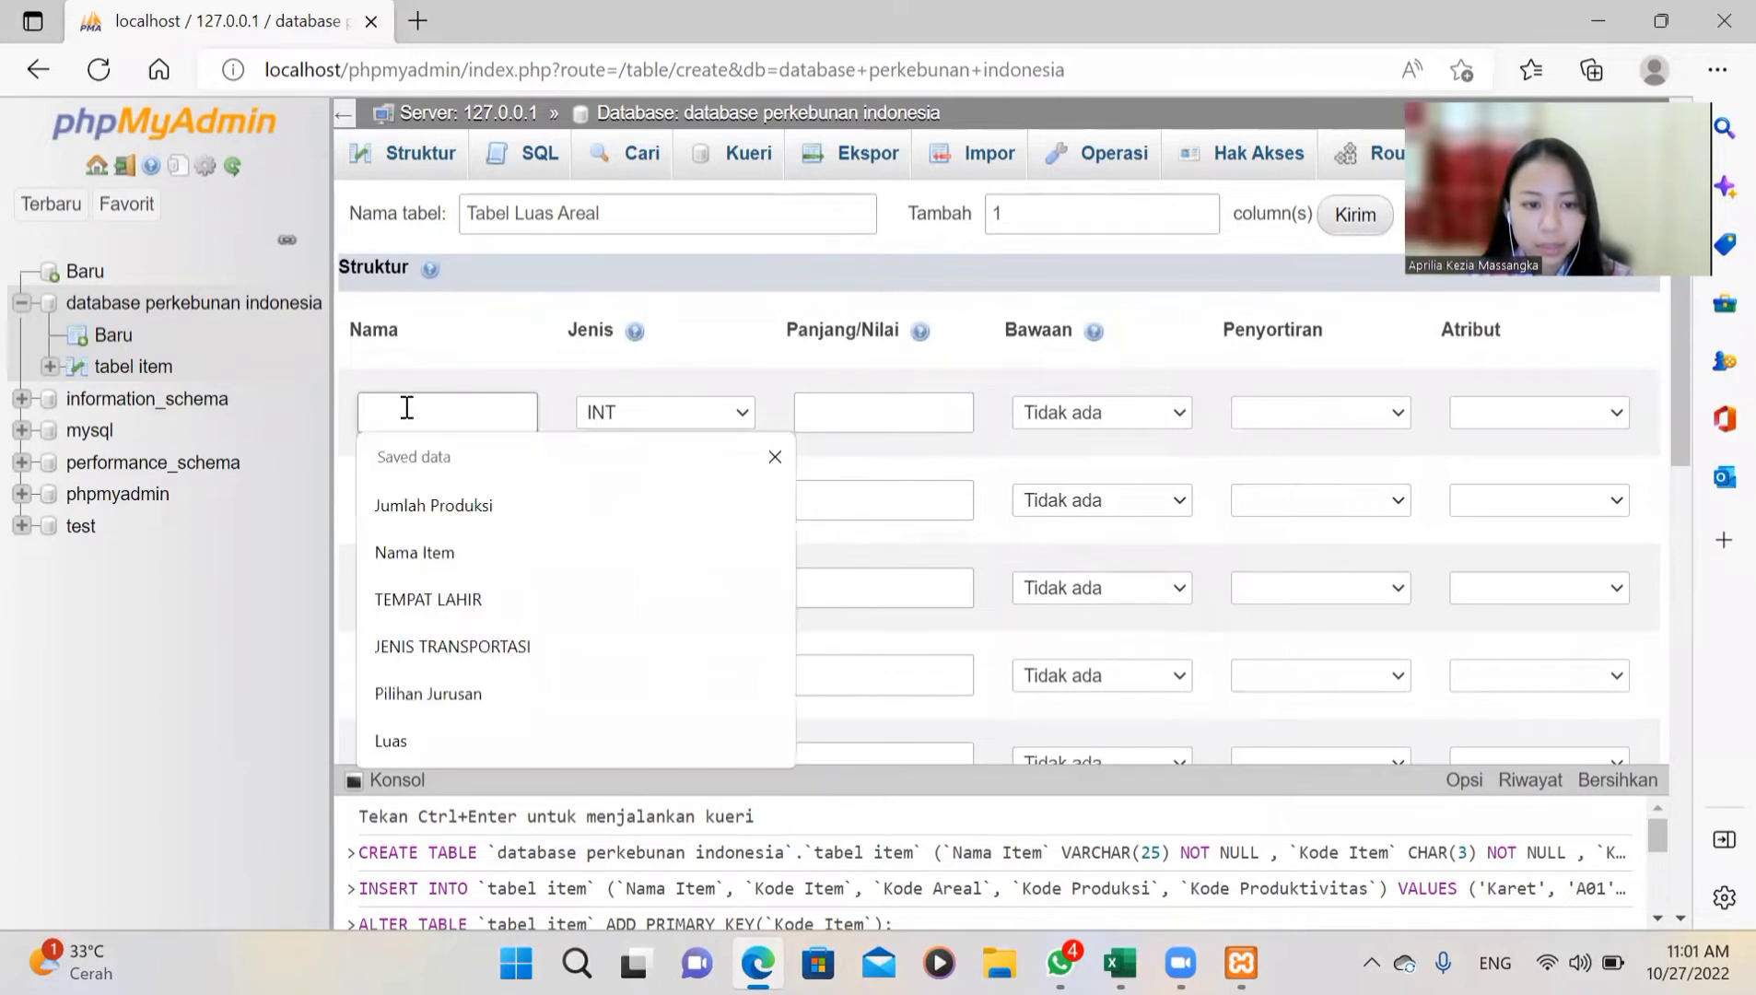
type("Kode")
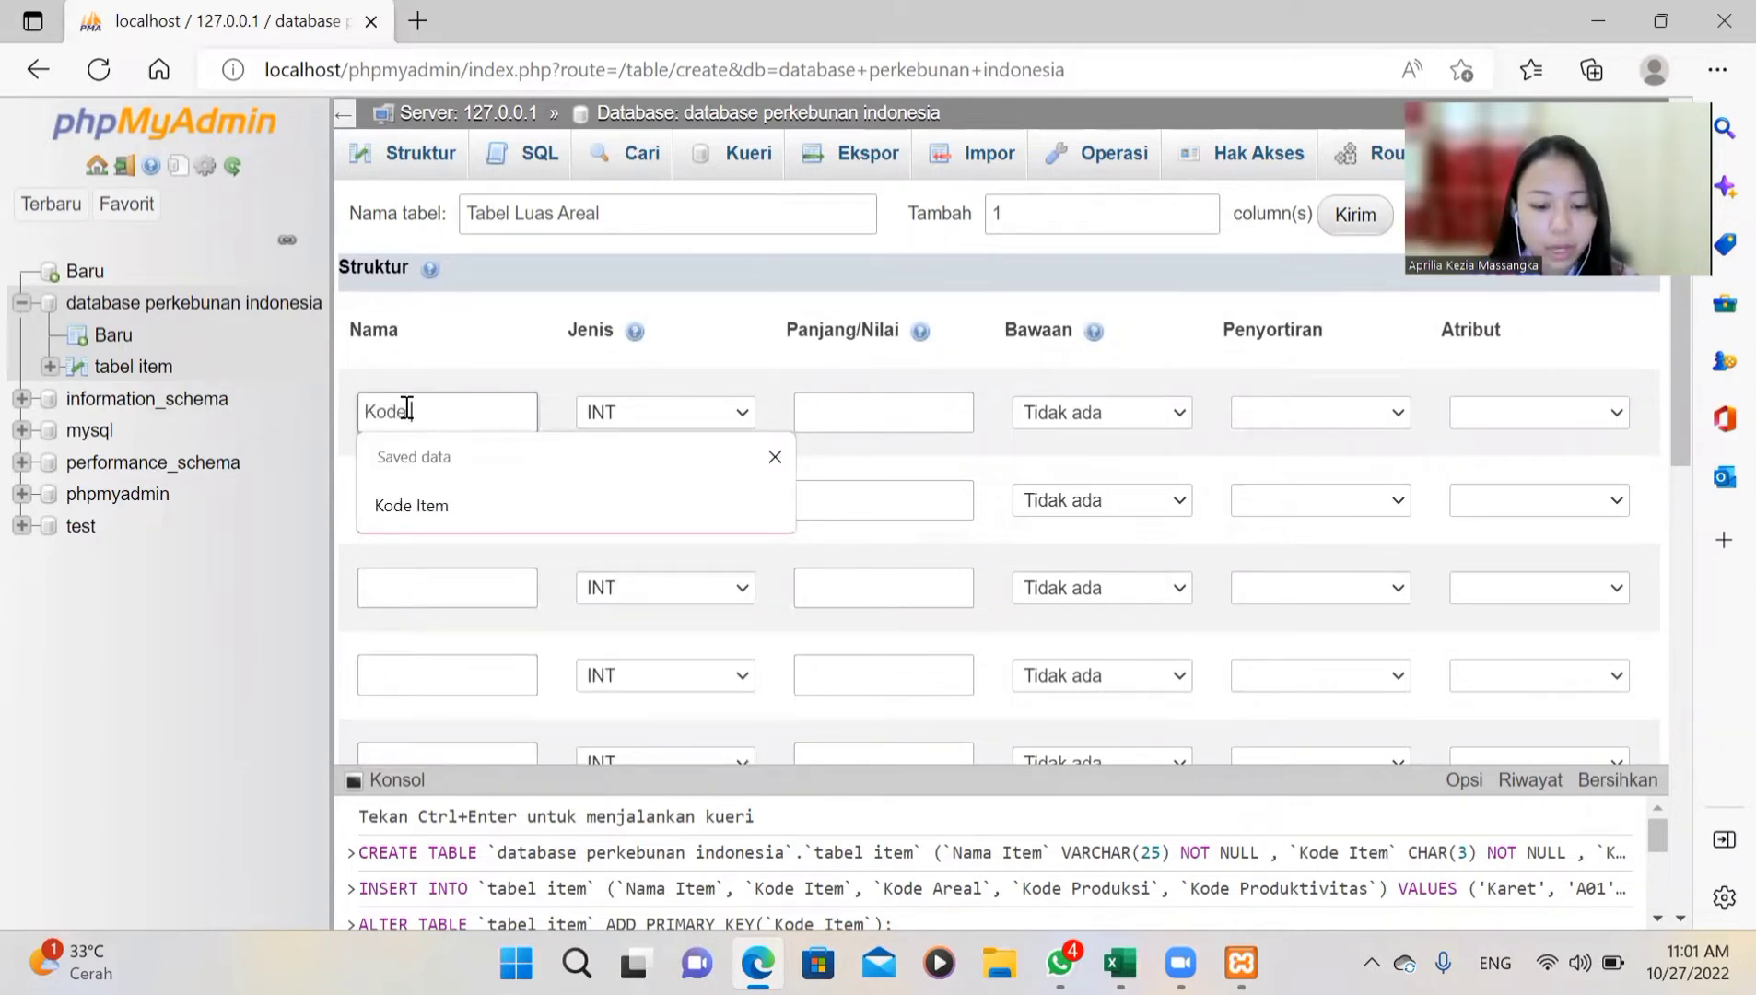
type(" Item")
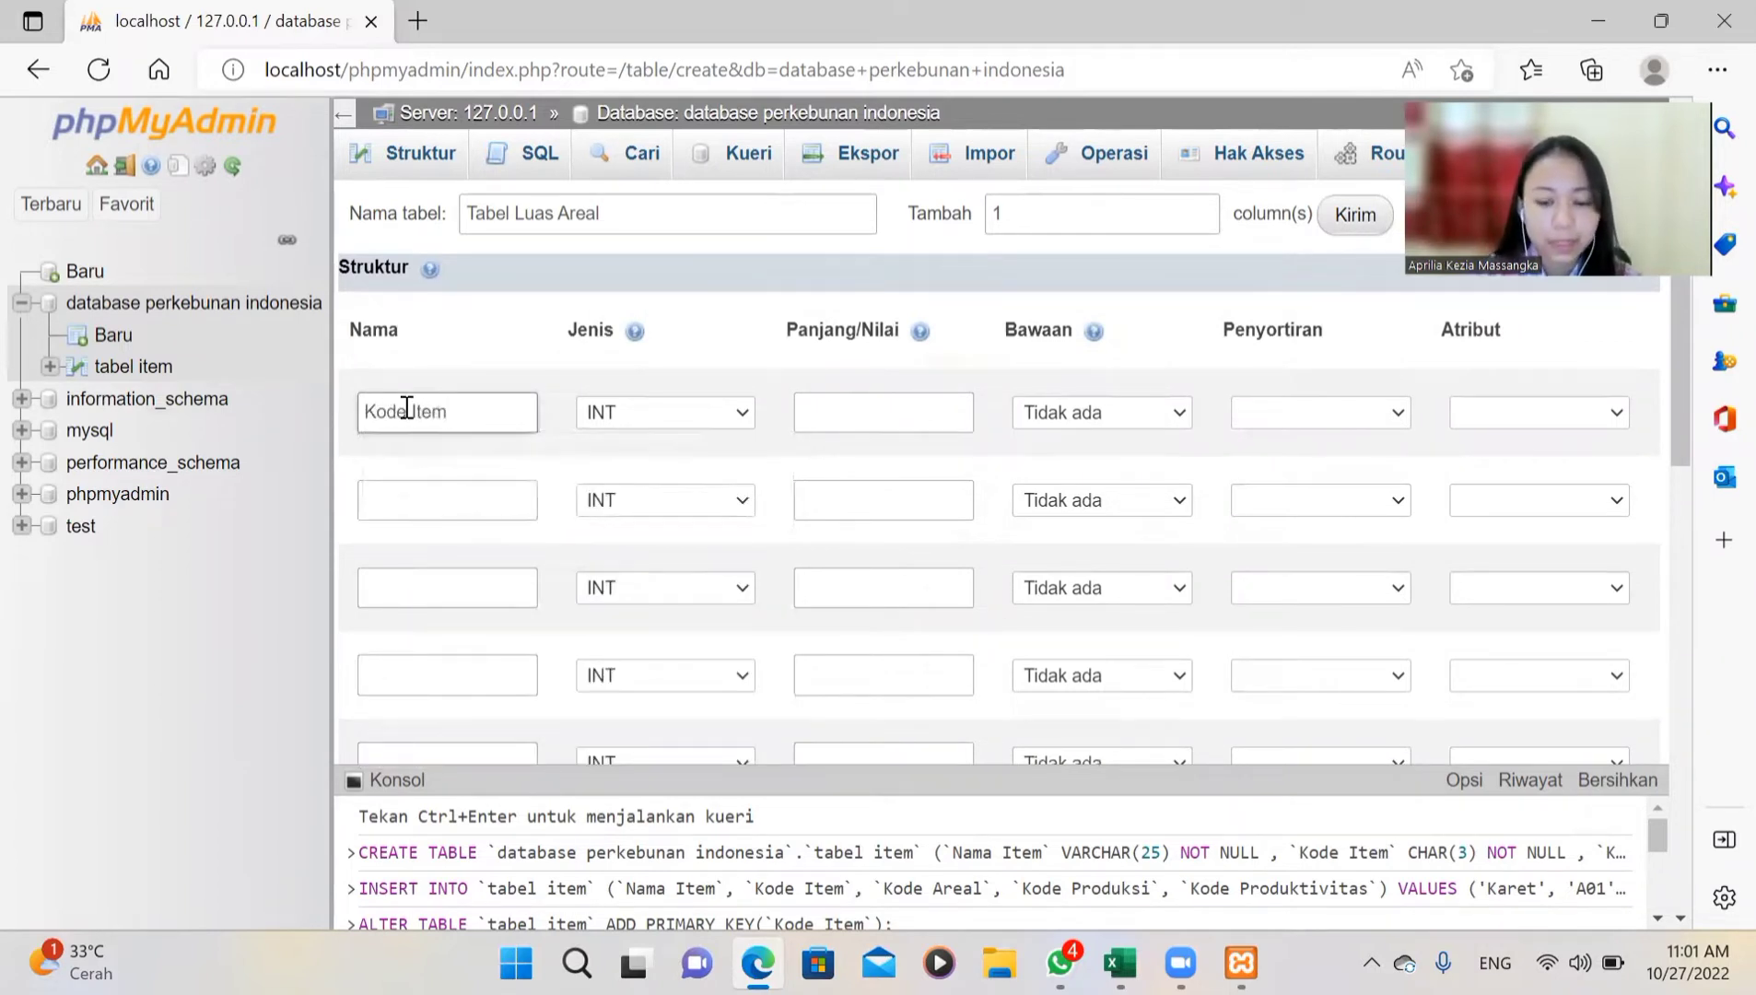
key("BackSpace")
key("BackSpace")
key("BackSpace")
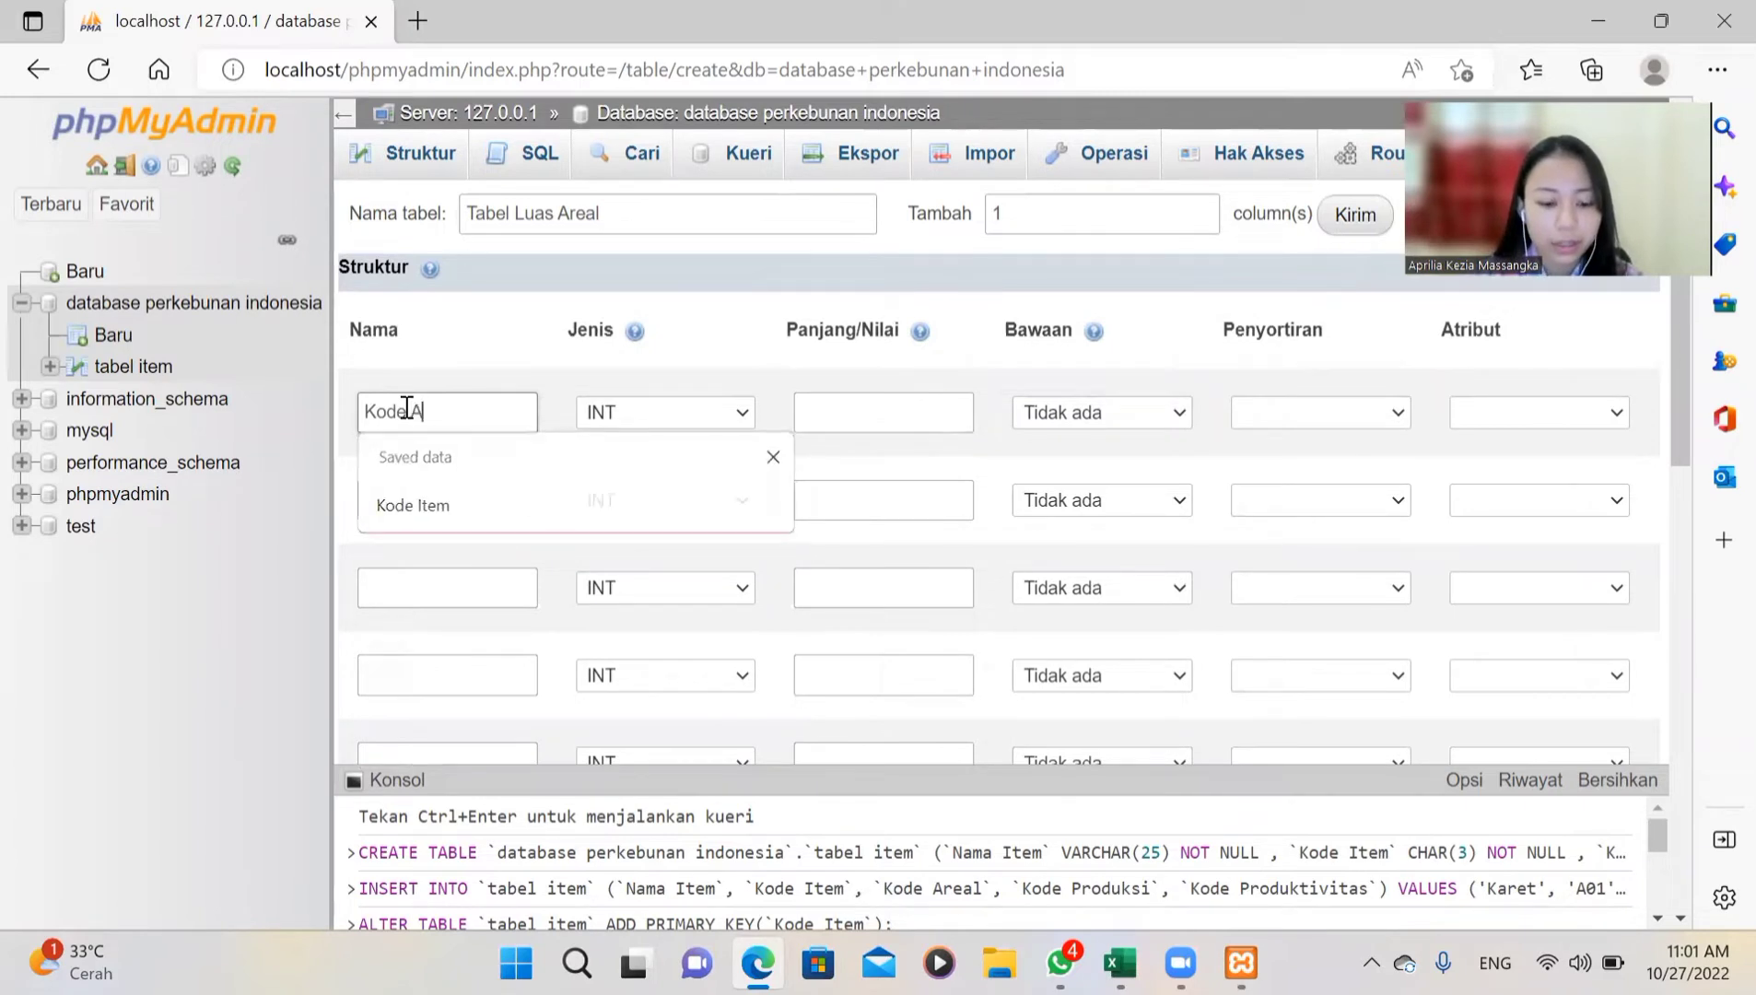
type("Ara")
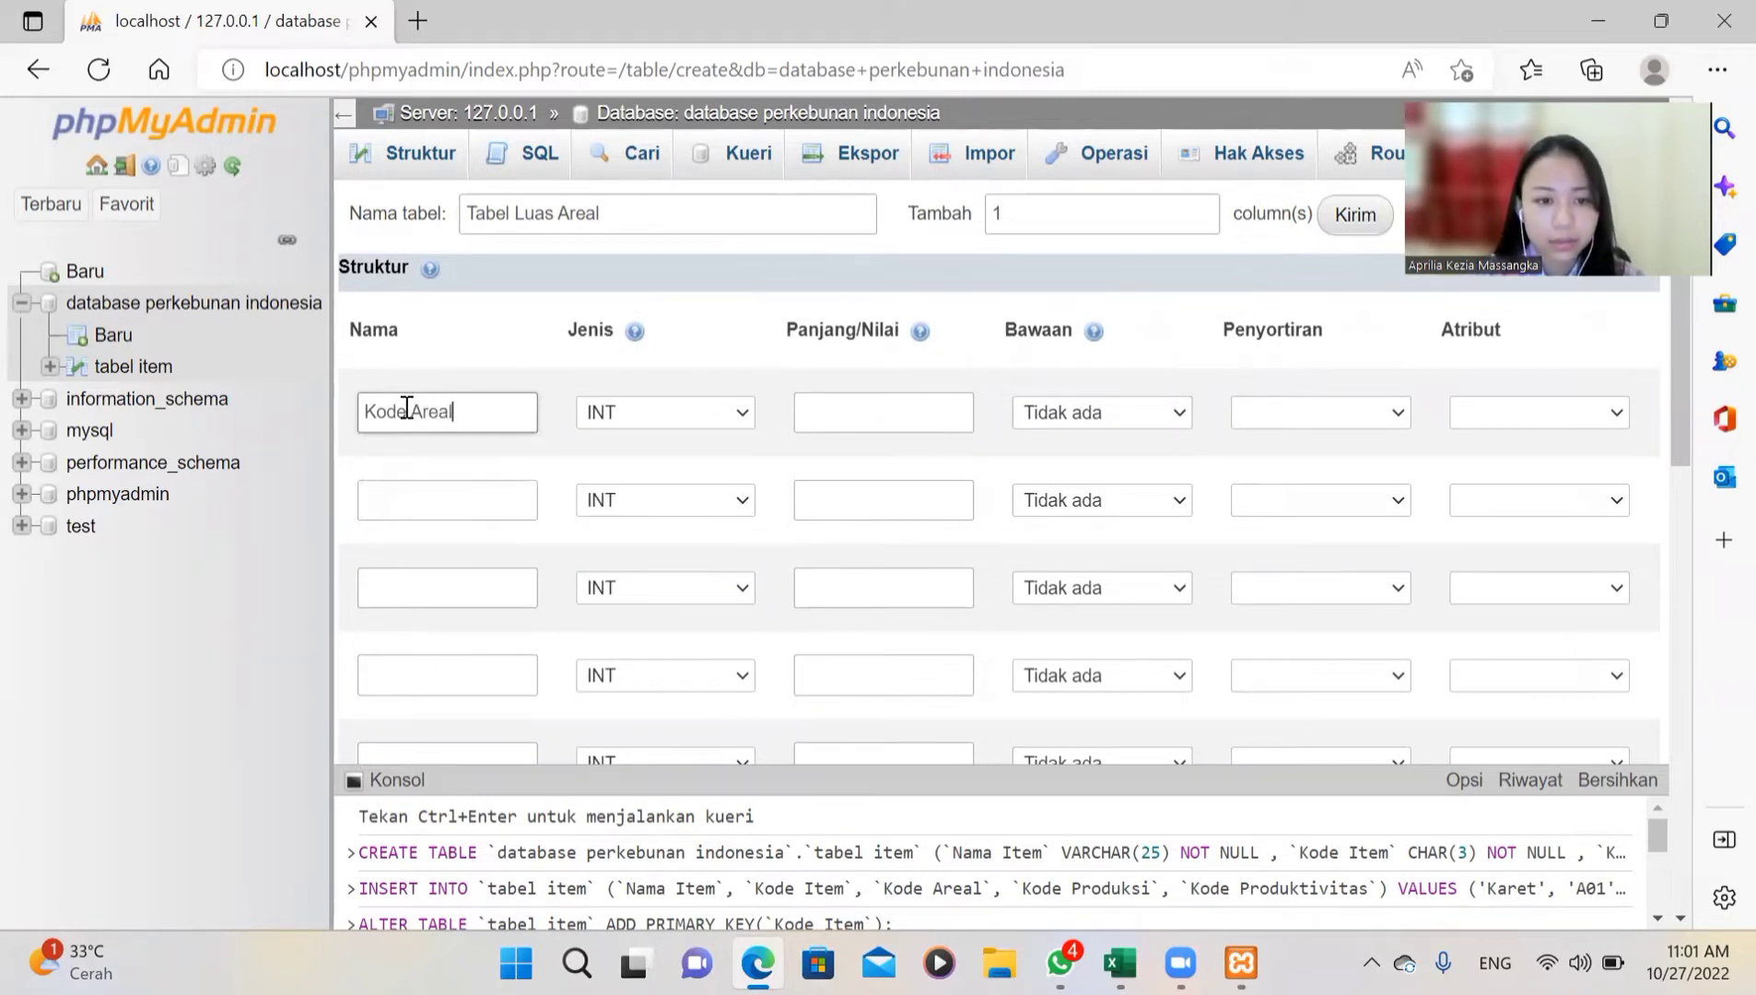
Step: Name the second column Luas Areal 2017 and reuse that text to name the third column Luas Areal 2018
left_click(440, 514)
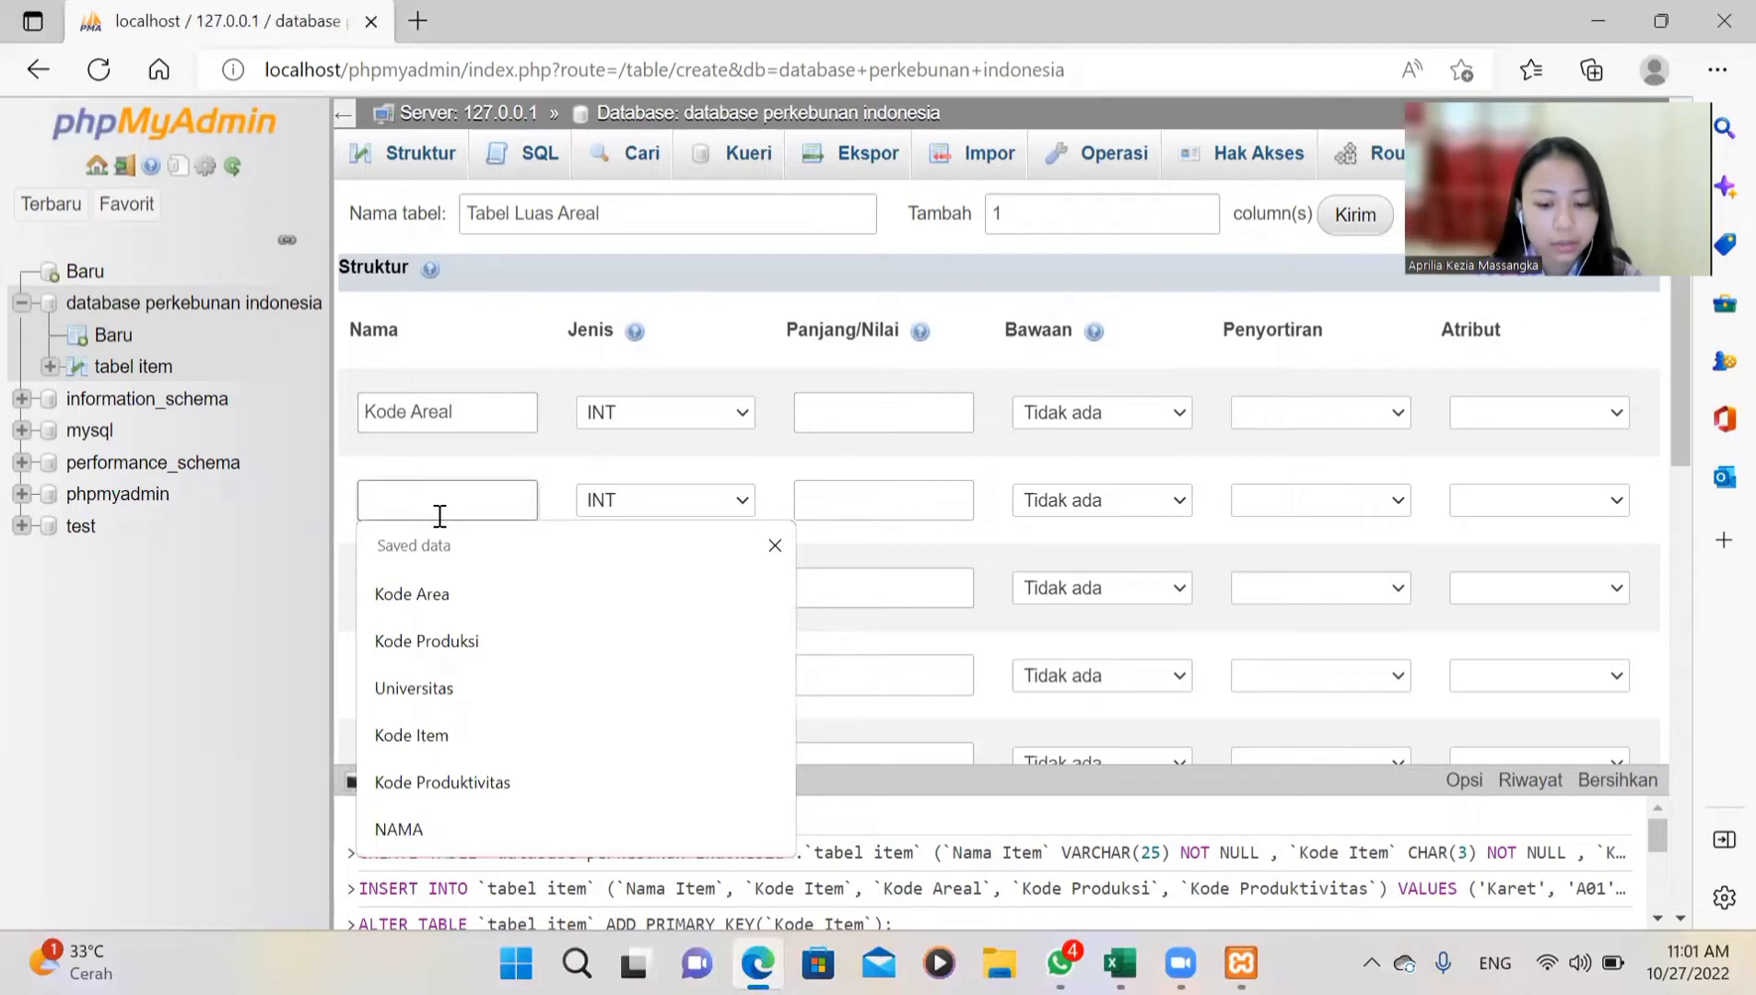
type("Luas Areal 2017")
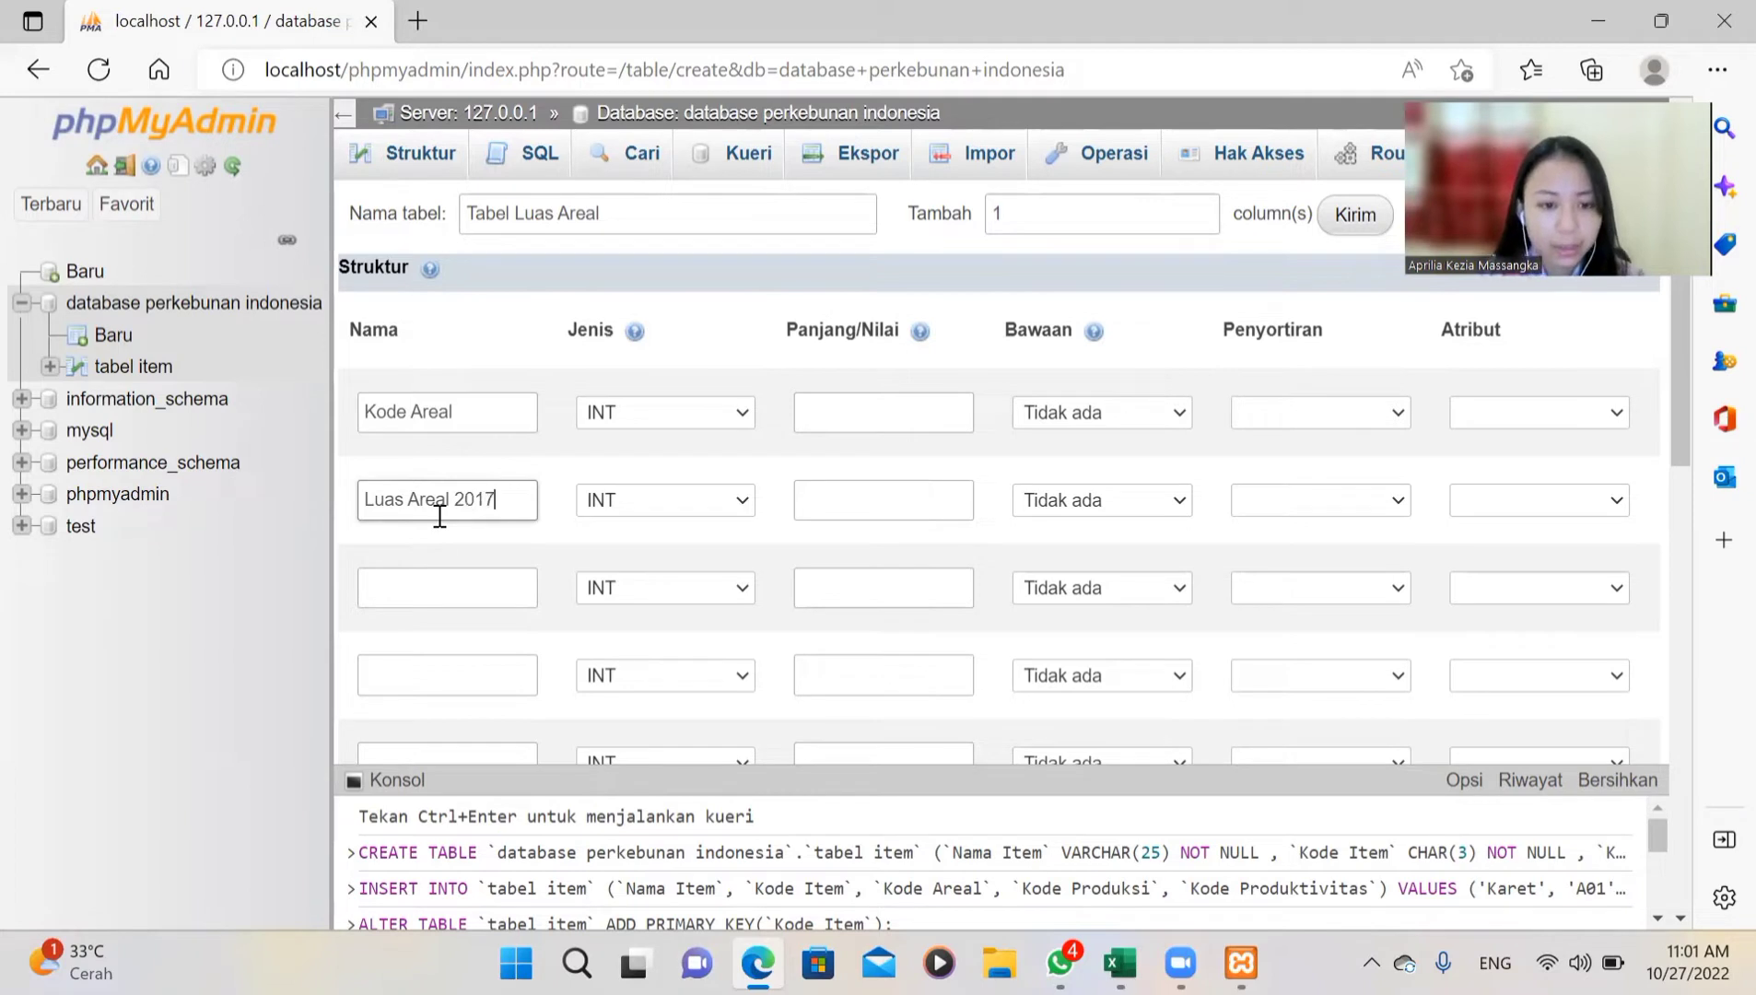
left_click(446, 591)
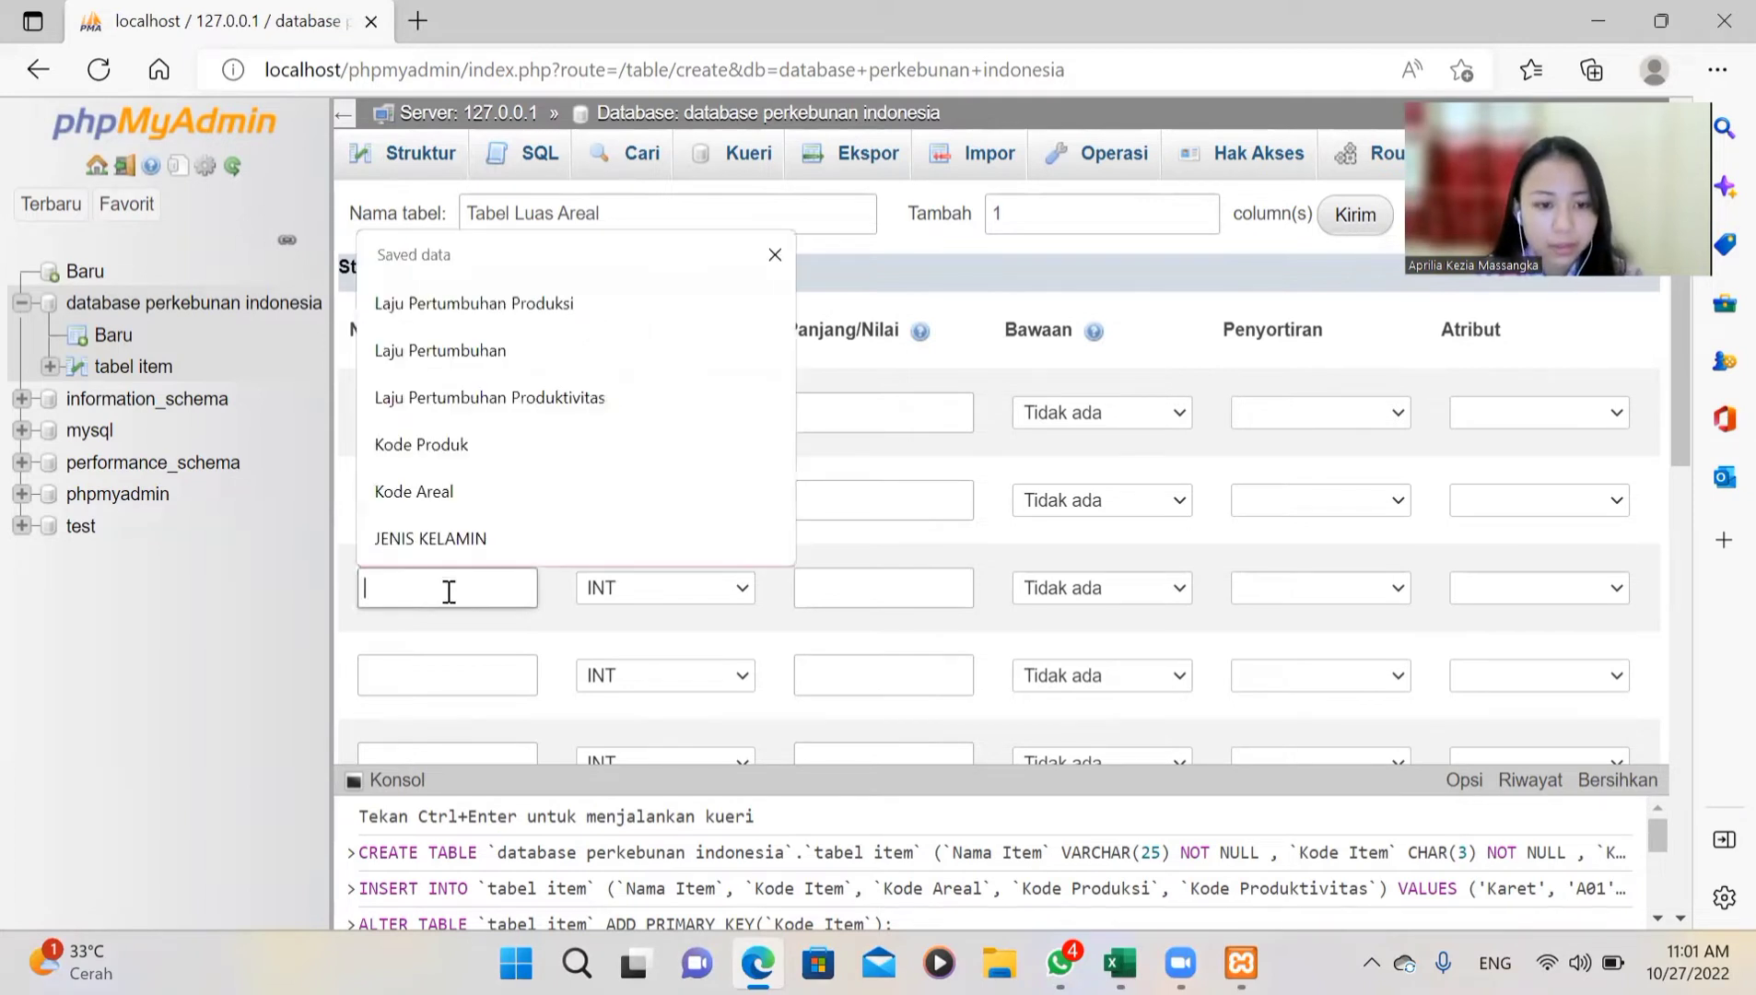
left_click(532, 637)
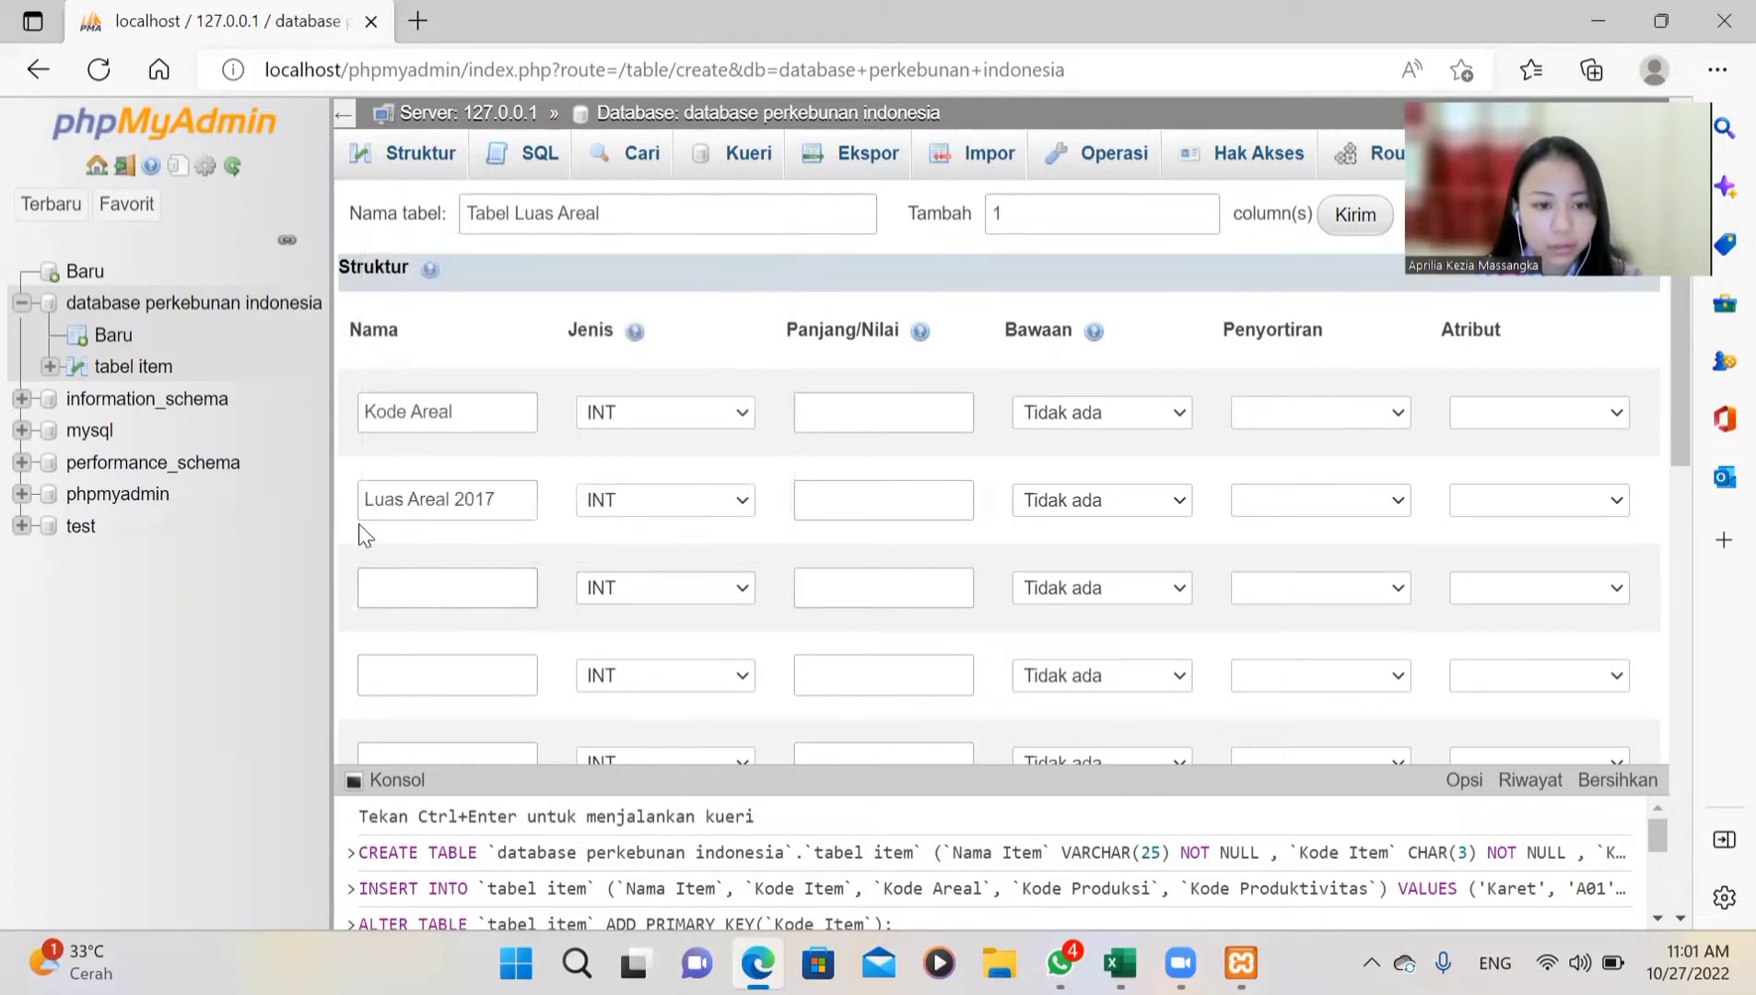
left_click_drag(361, 499, 534, 498)
key("ctrl+c")
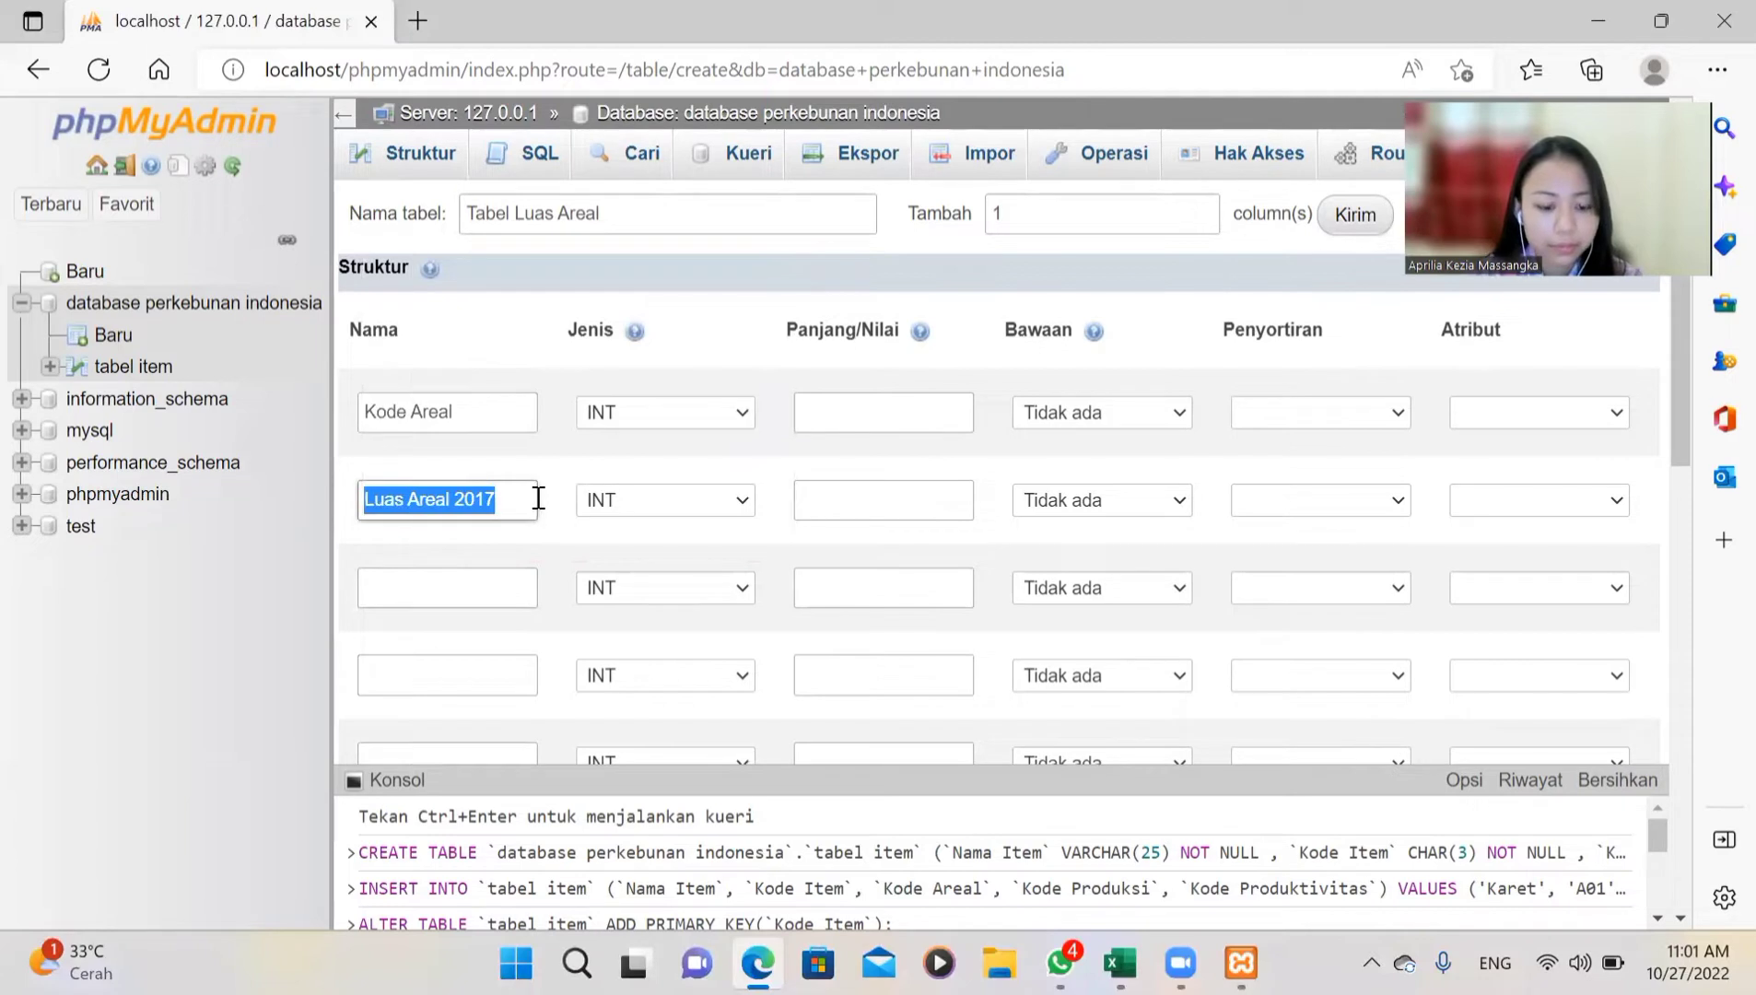
left_click(515, 592)
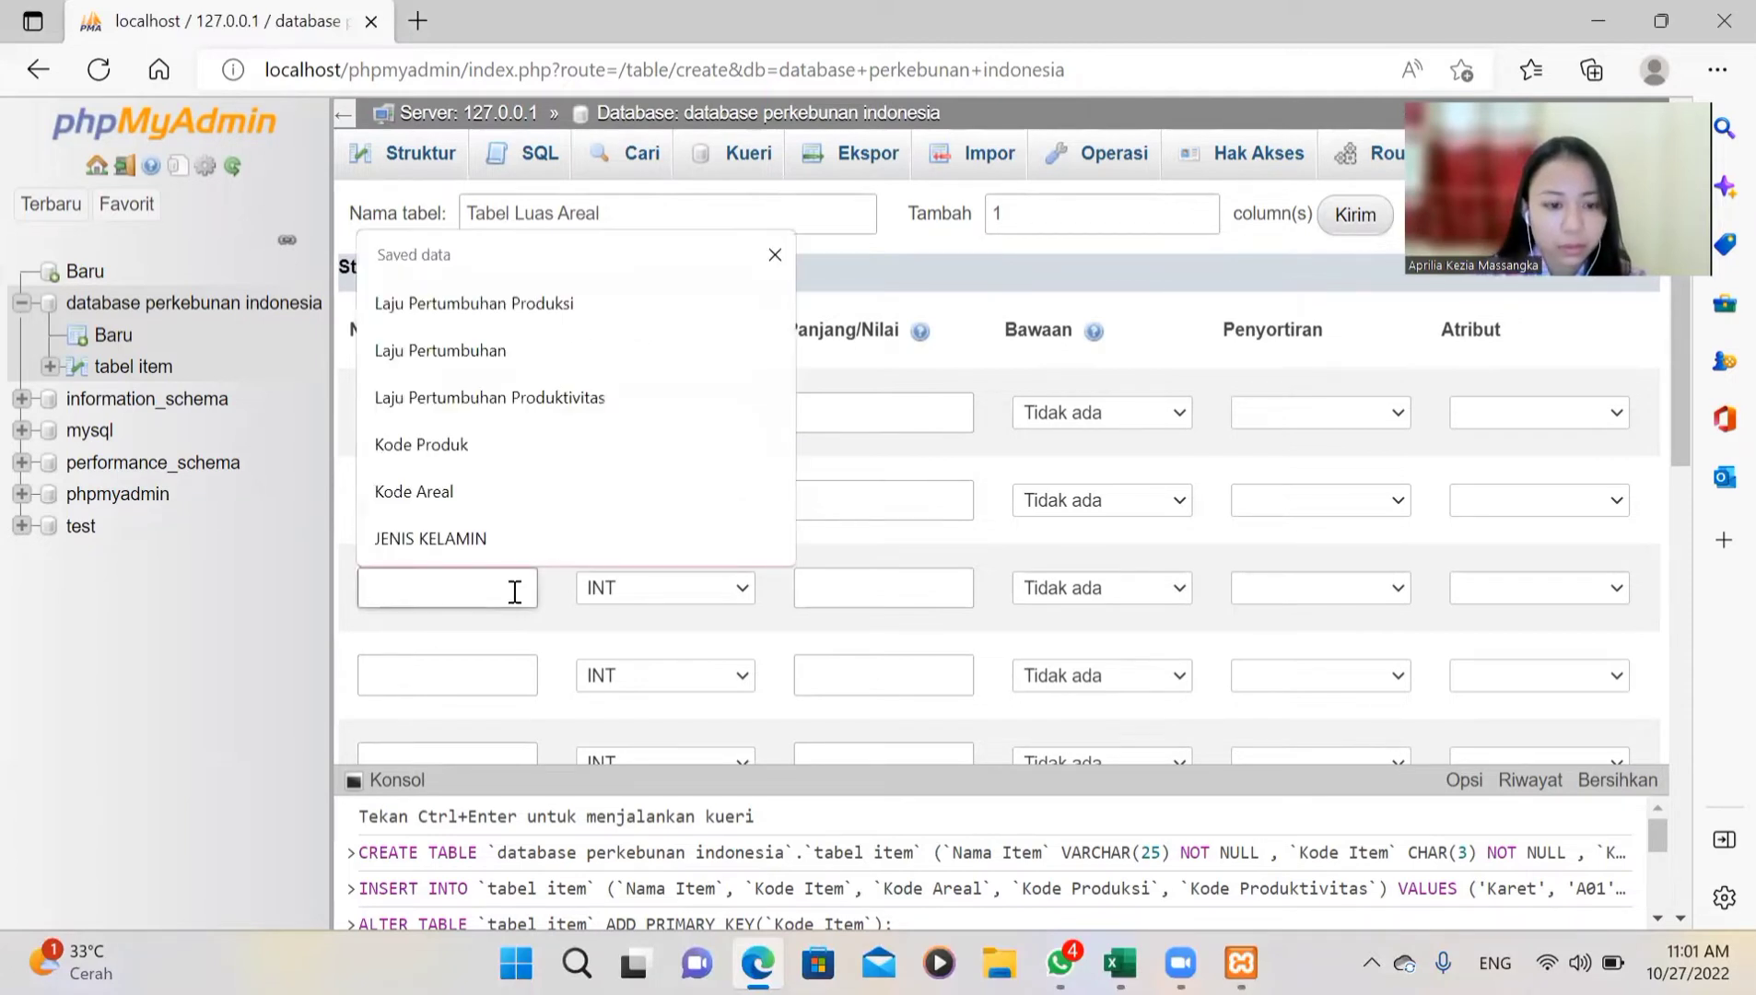
key("ctrl+v")
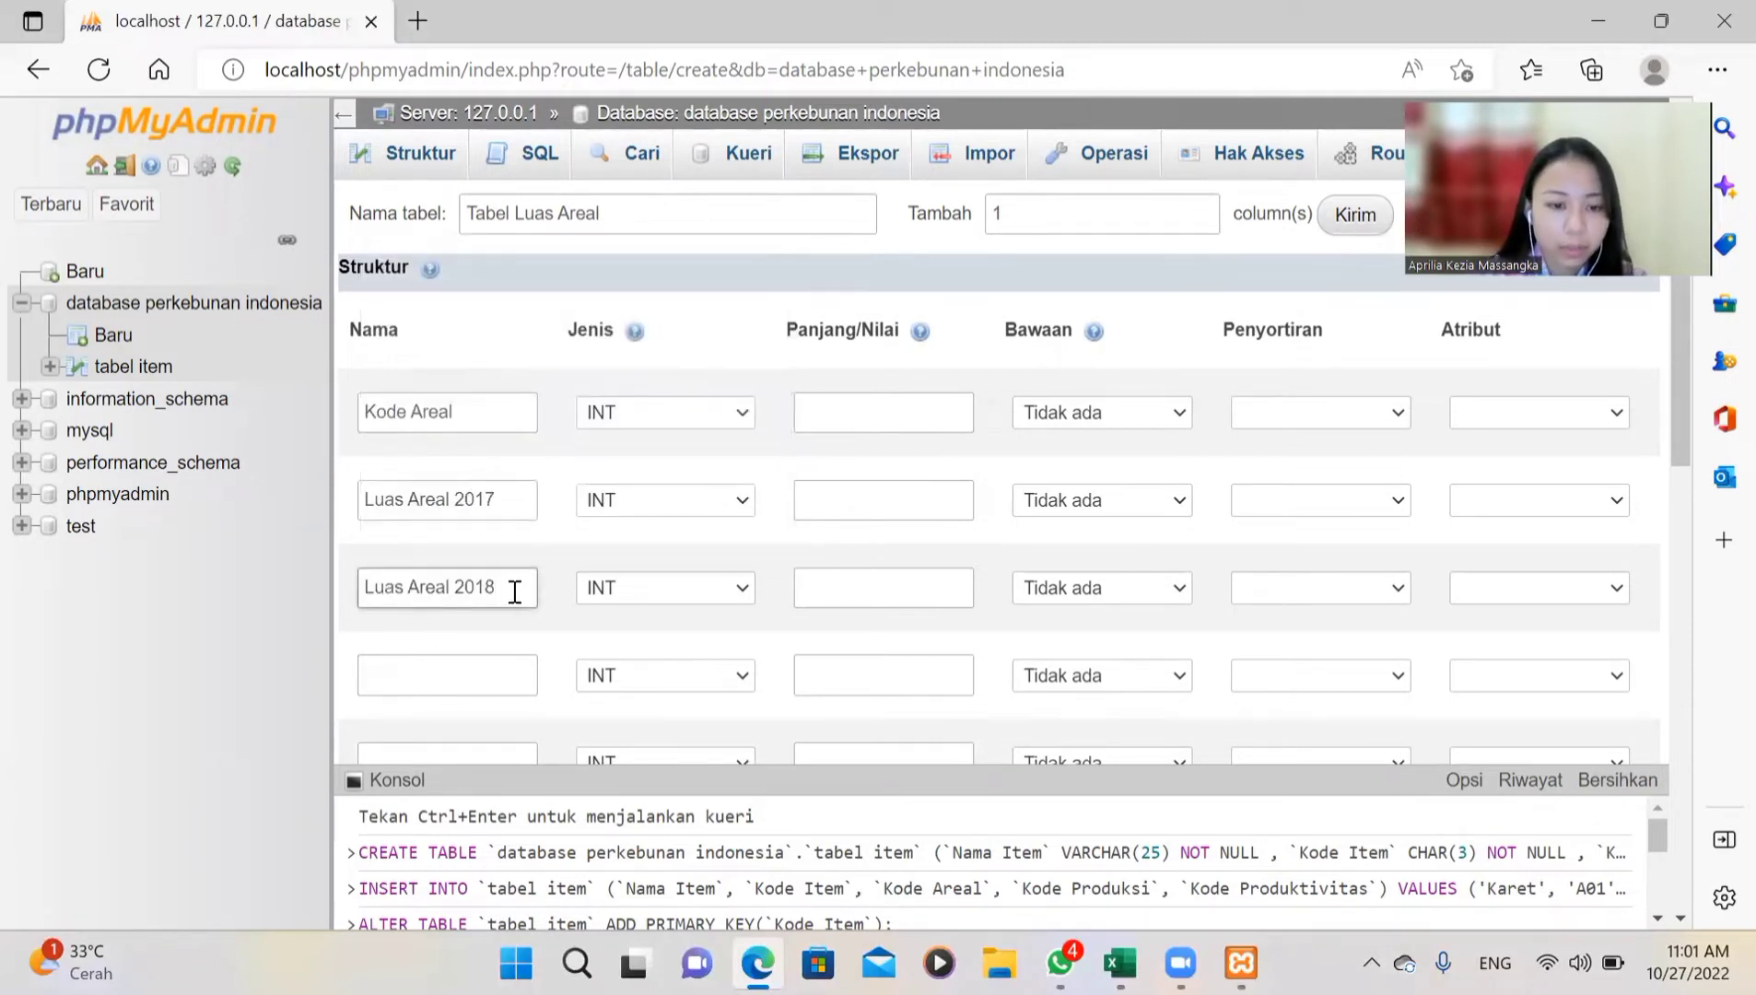
Step: Name the fourth column Luas Areal 2019 and the fifth column Luas Areal 2020
left_click(496, 676)
key("ctrl+v")
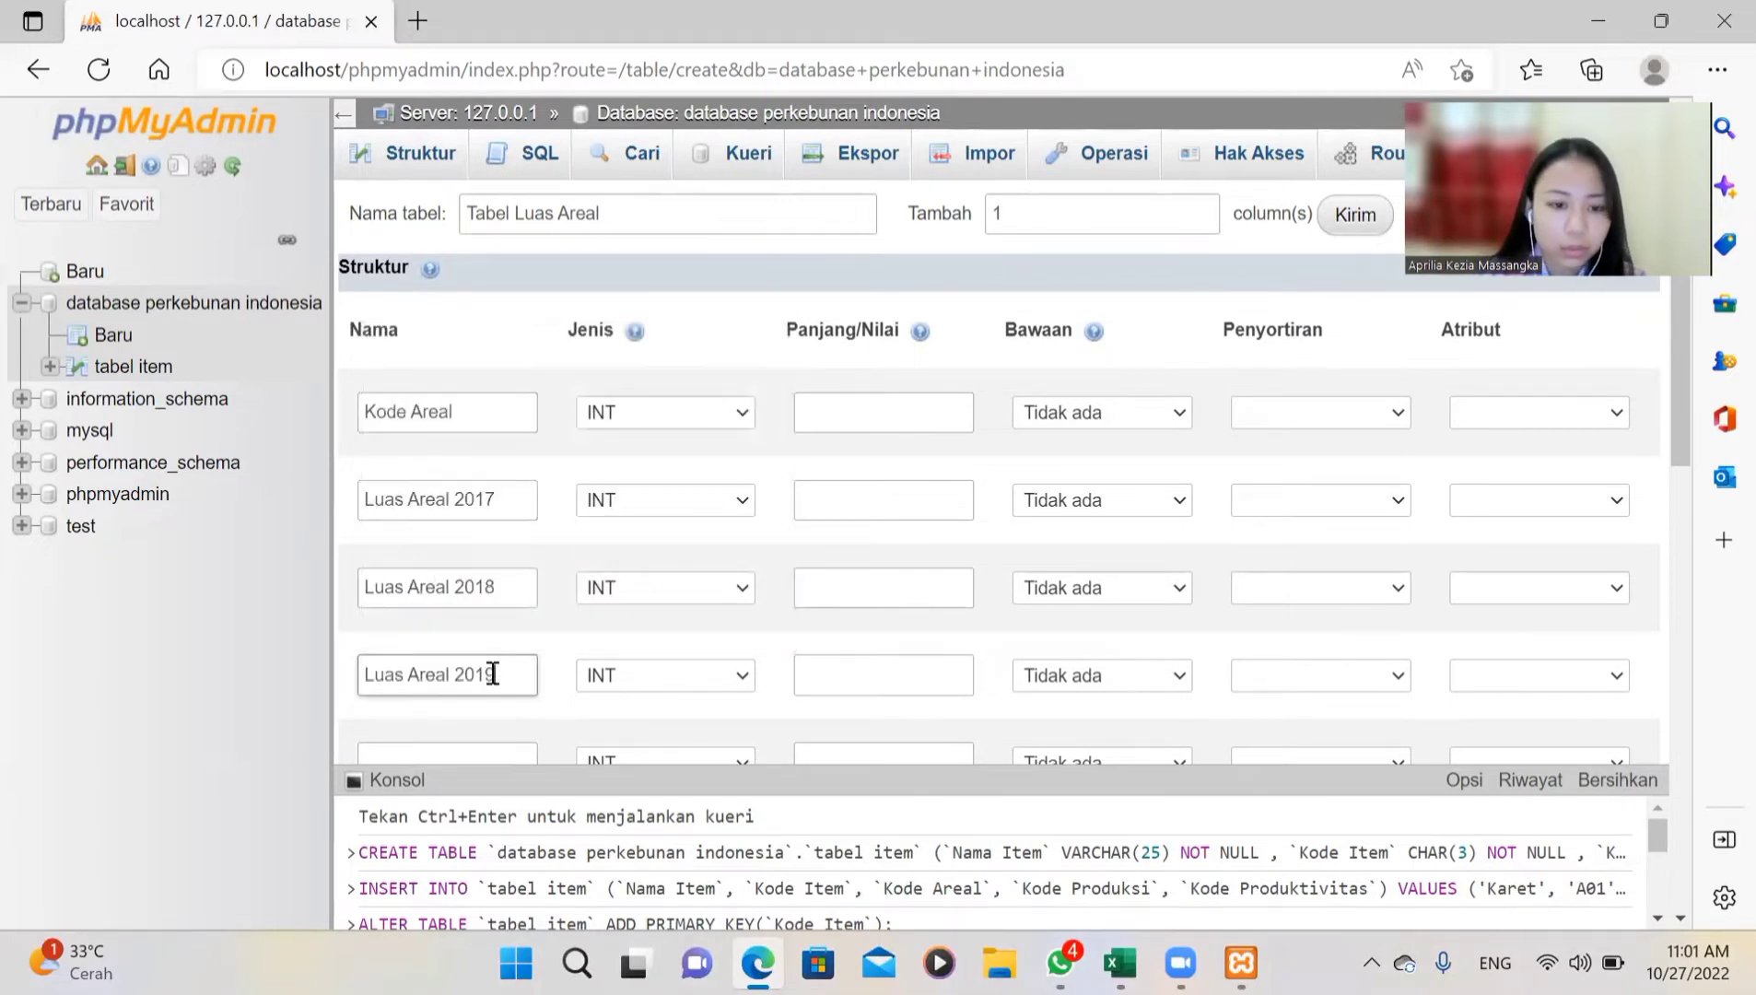
scroll(493, 674, "down", 1)
left_click(493, 673)
key("ctrl+v")
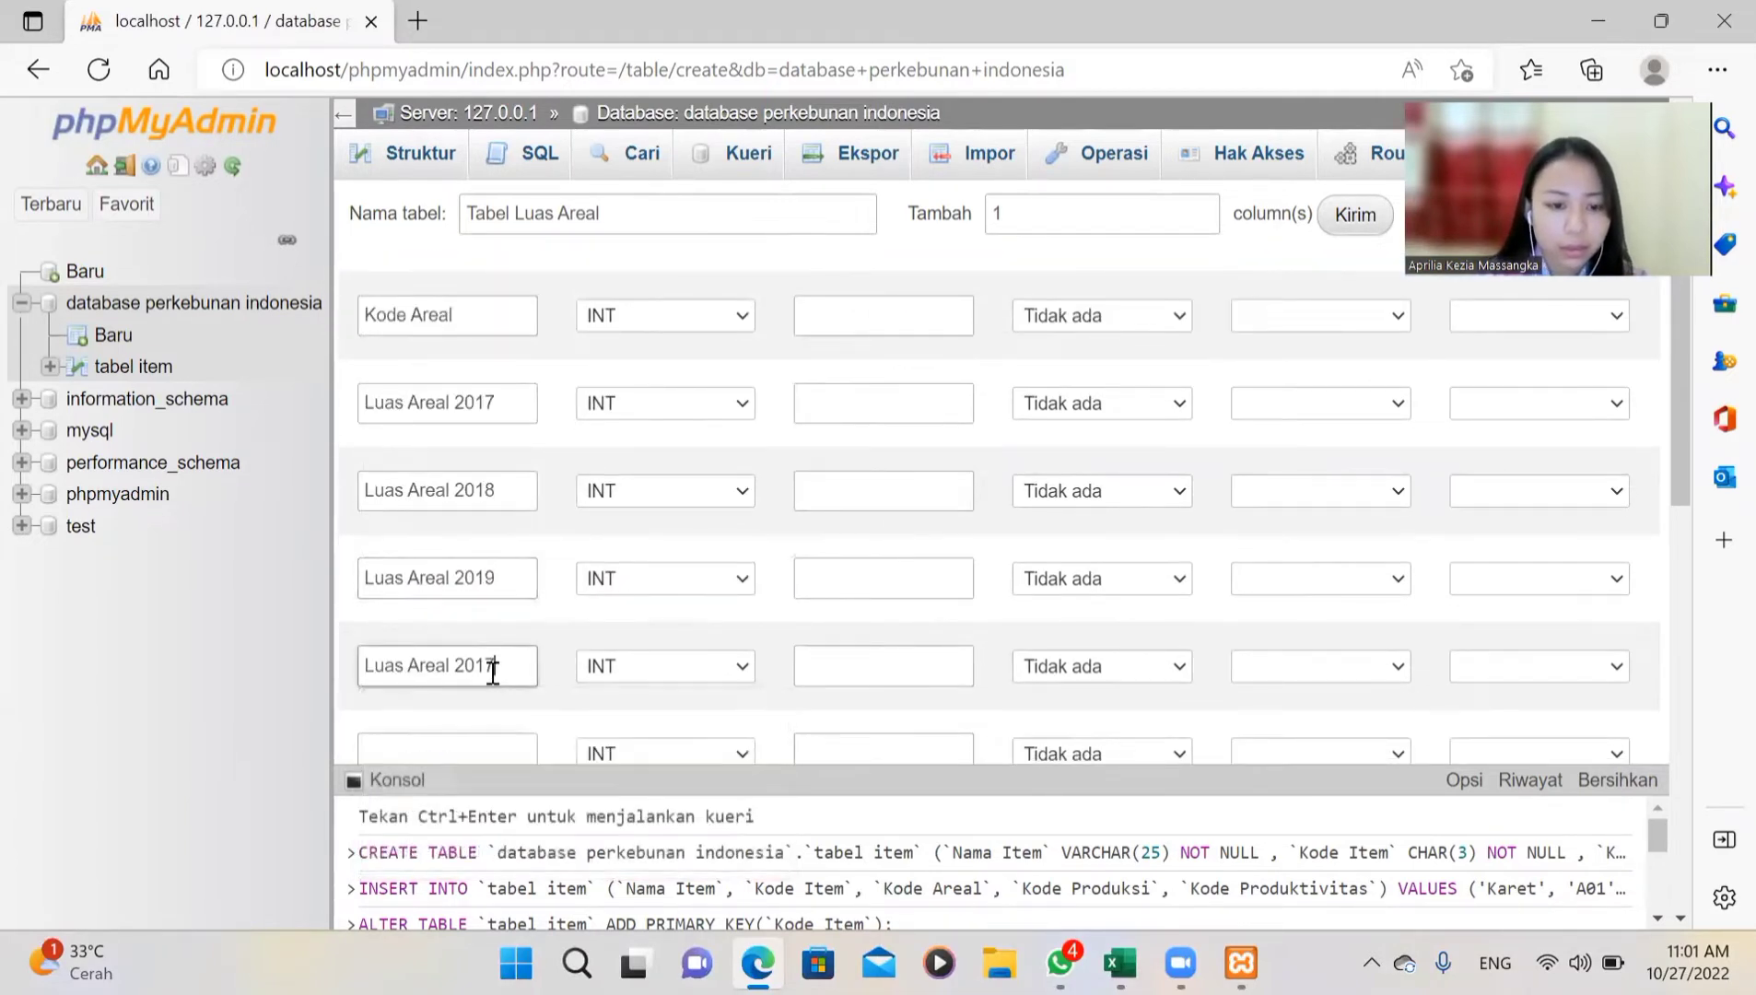
key("BackSpace")
key("BackSpace")
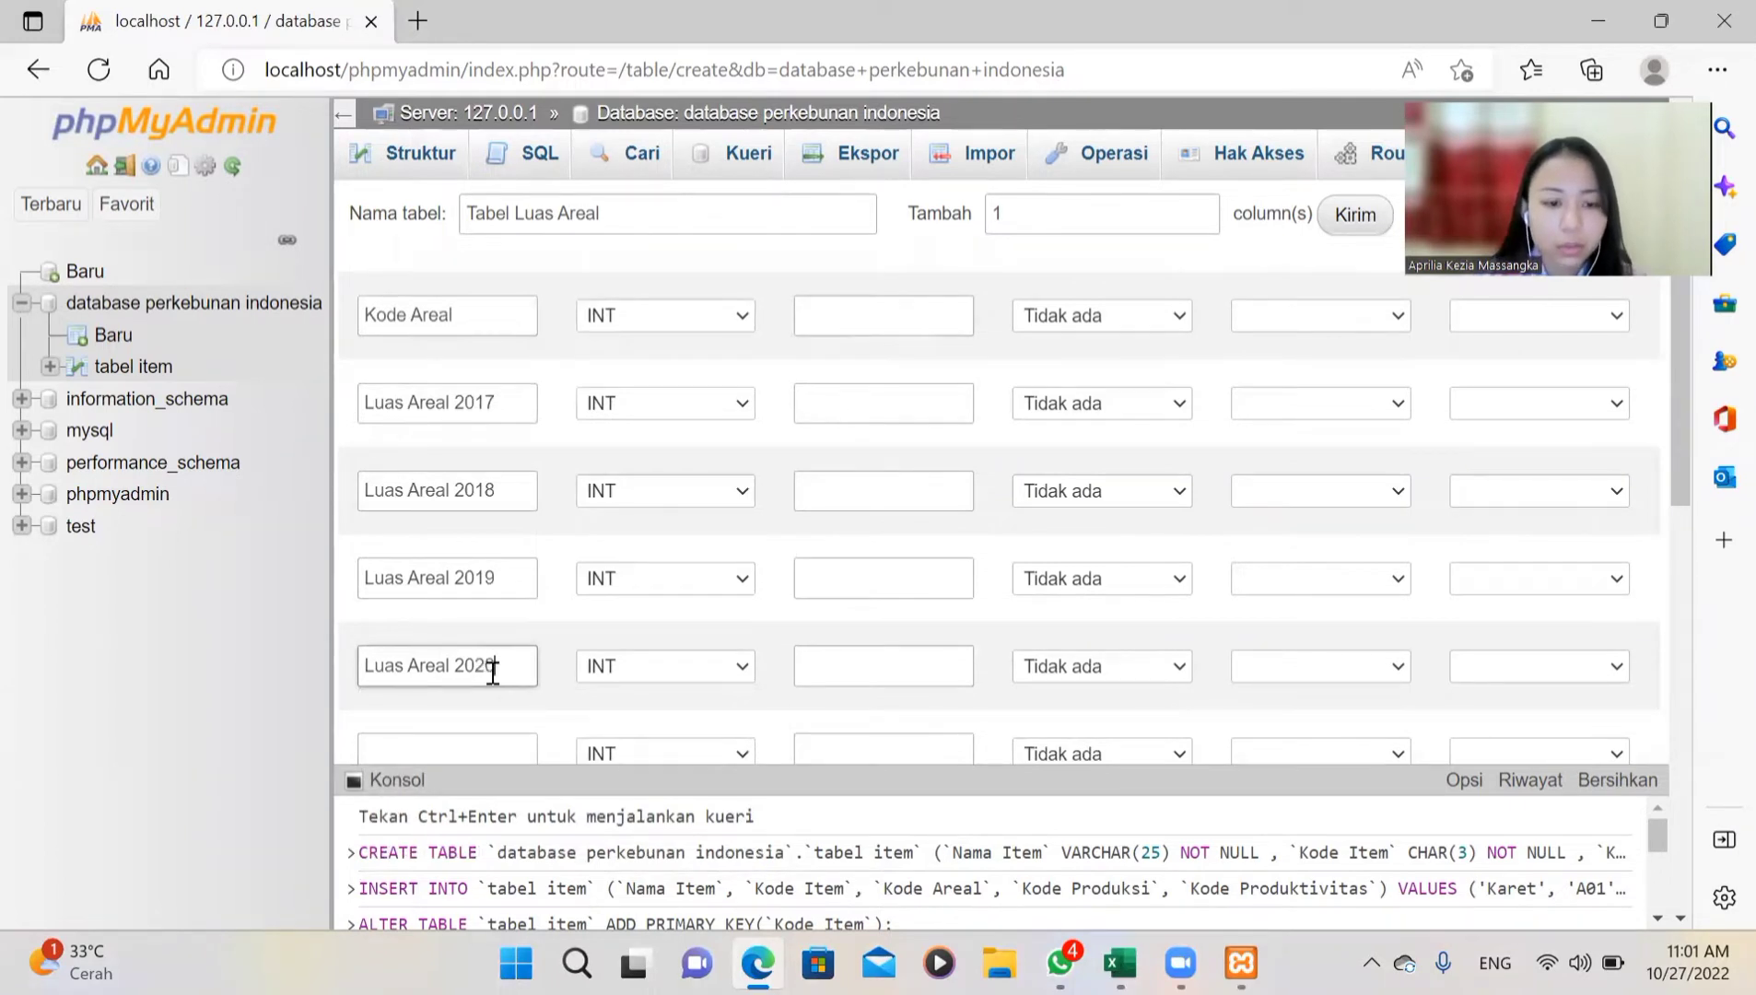
type("20")
Step: Name the sixth column of the new table Luas Areal 2021
scroll(502, 729, "down", 2)
left_click(471, 606)
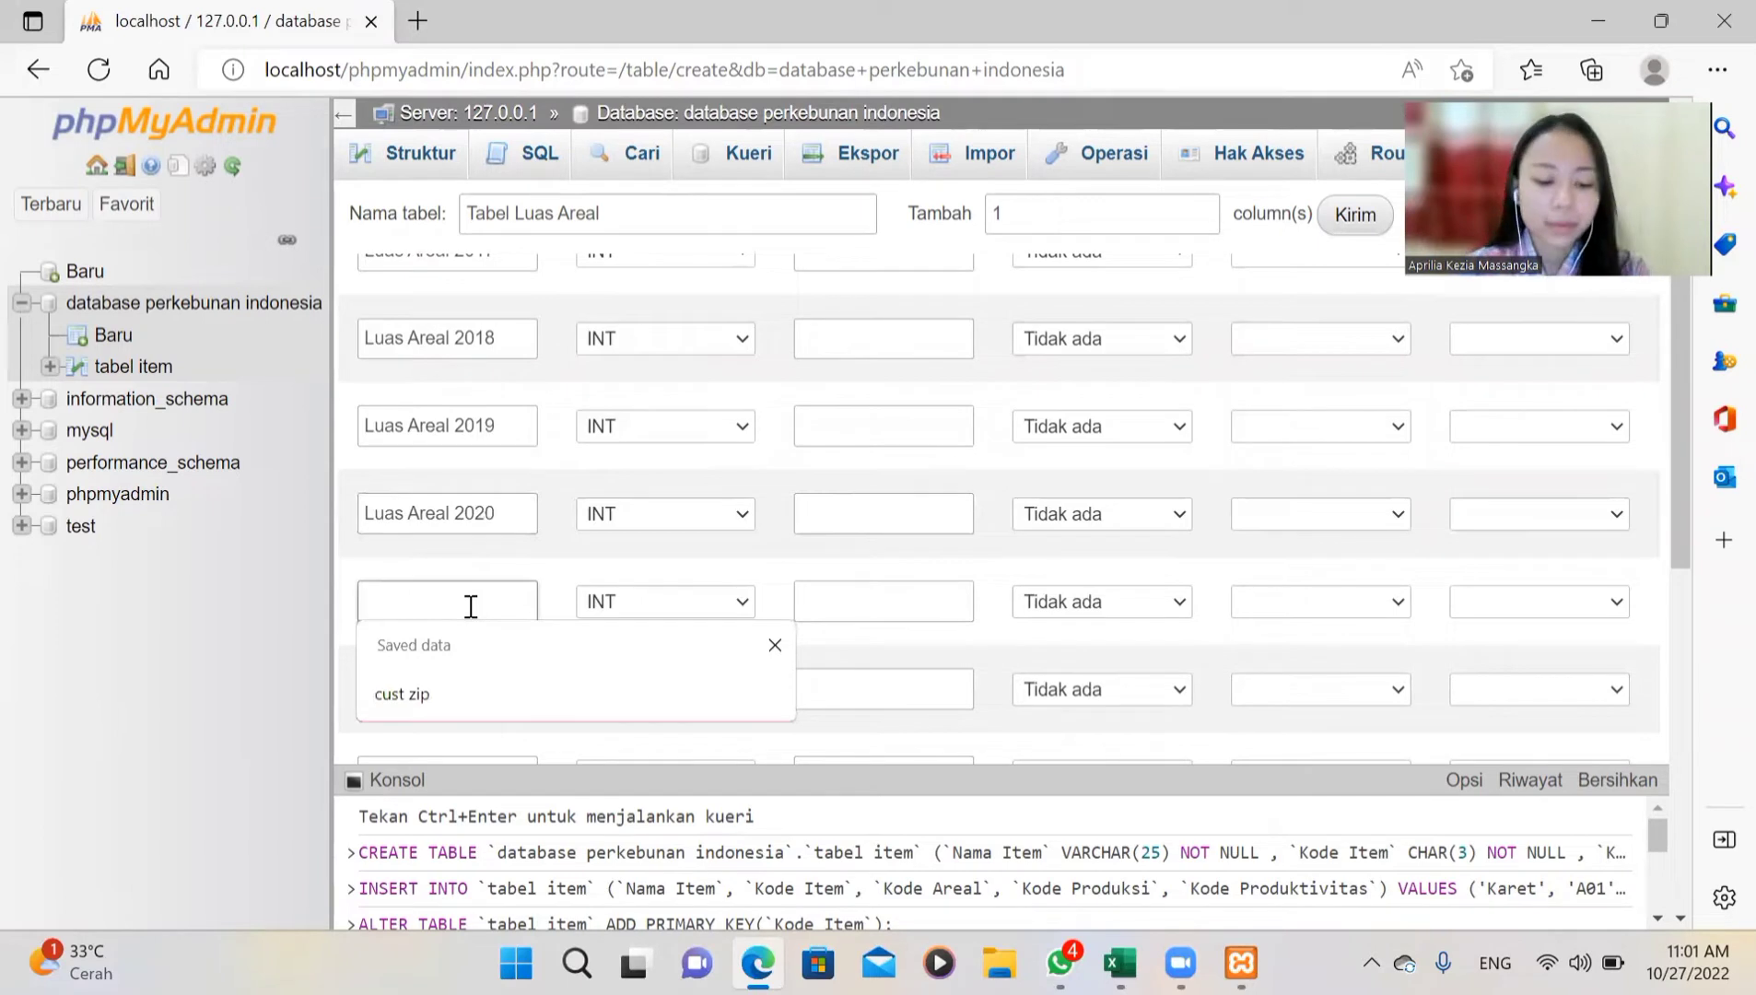
type("Luas Areal 2017")
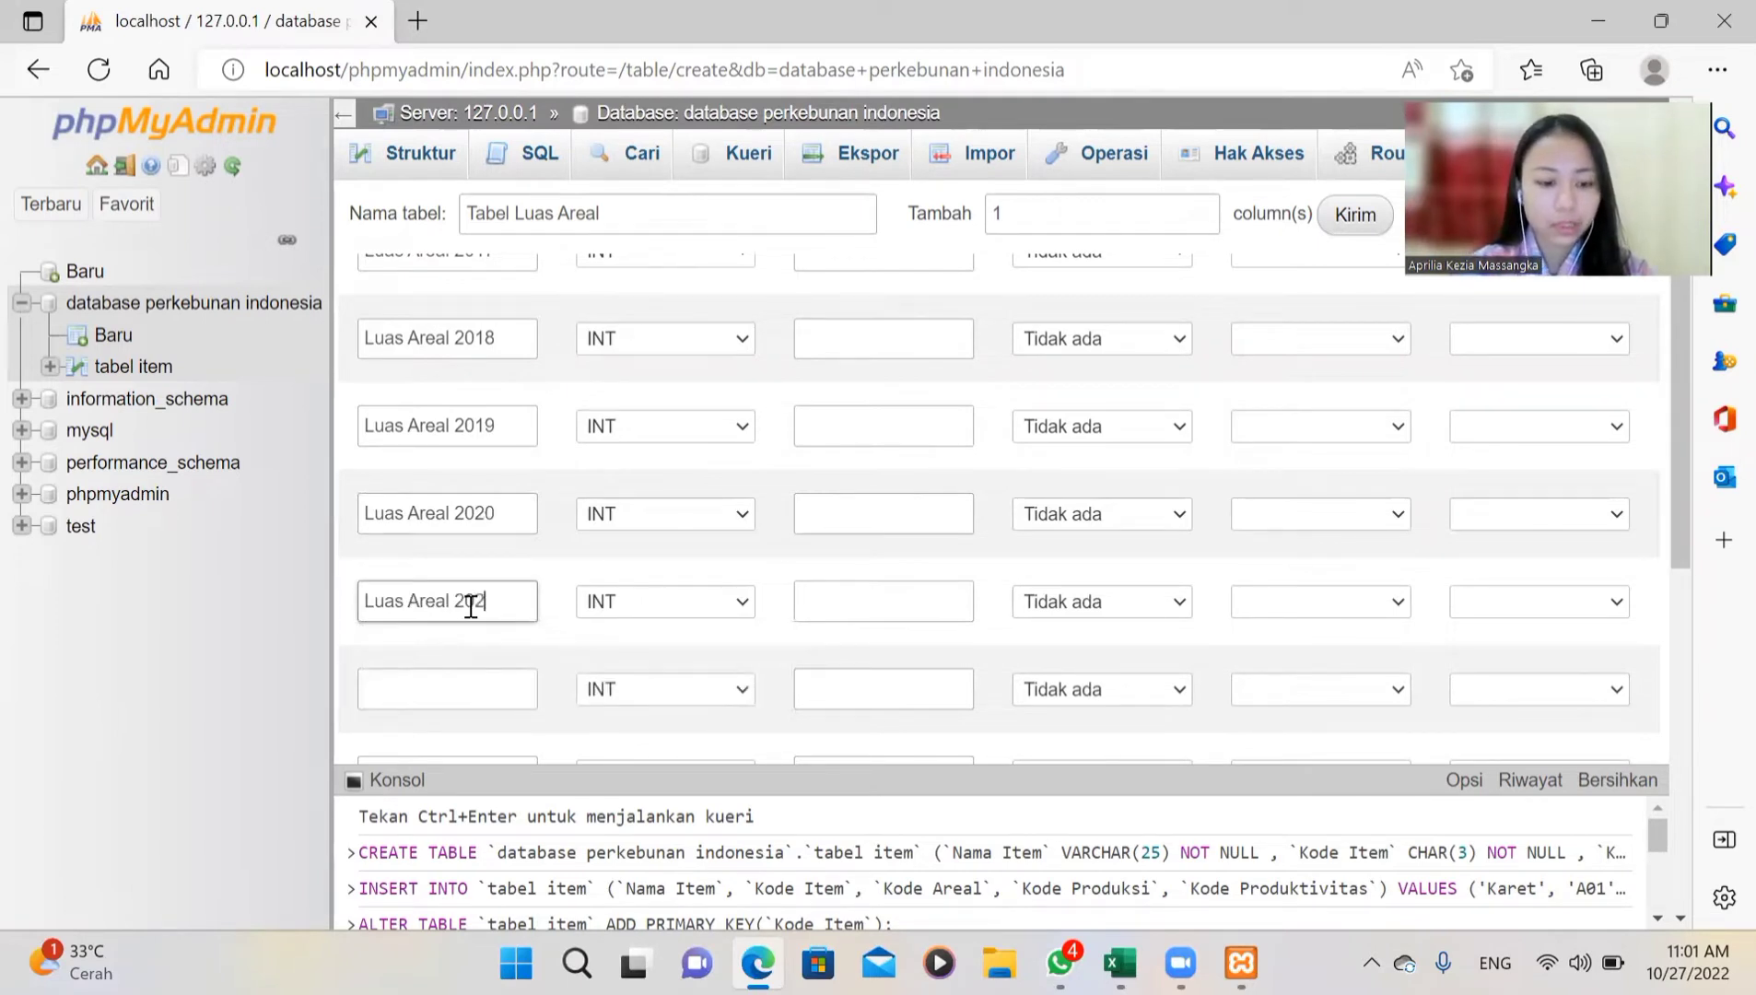
Step: Name the seventh column, below Luas Areal 2021, Laju Pertumbuan
scroll(471, 606, "down", 1)
left_click(471, 626)
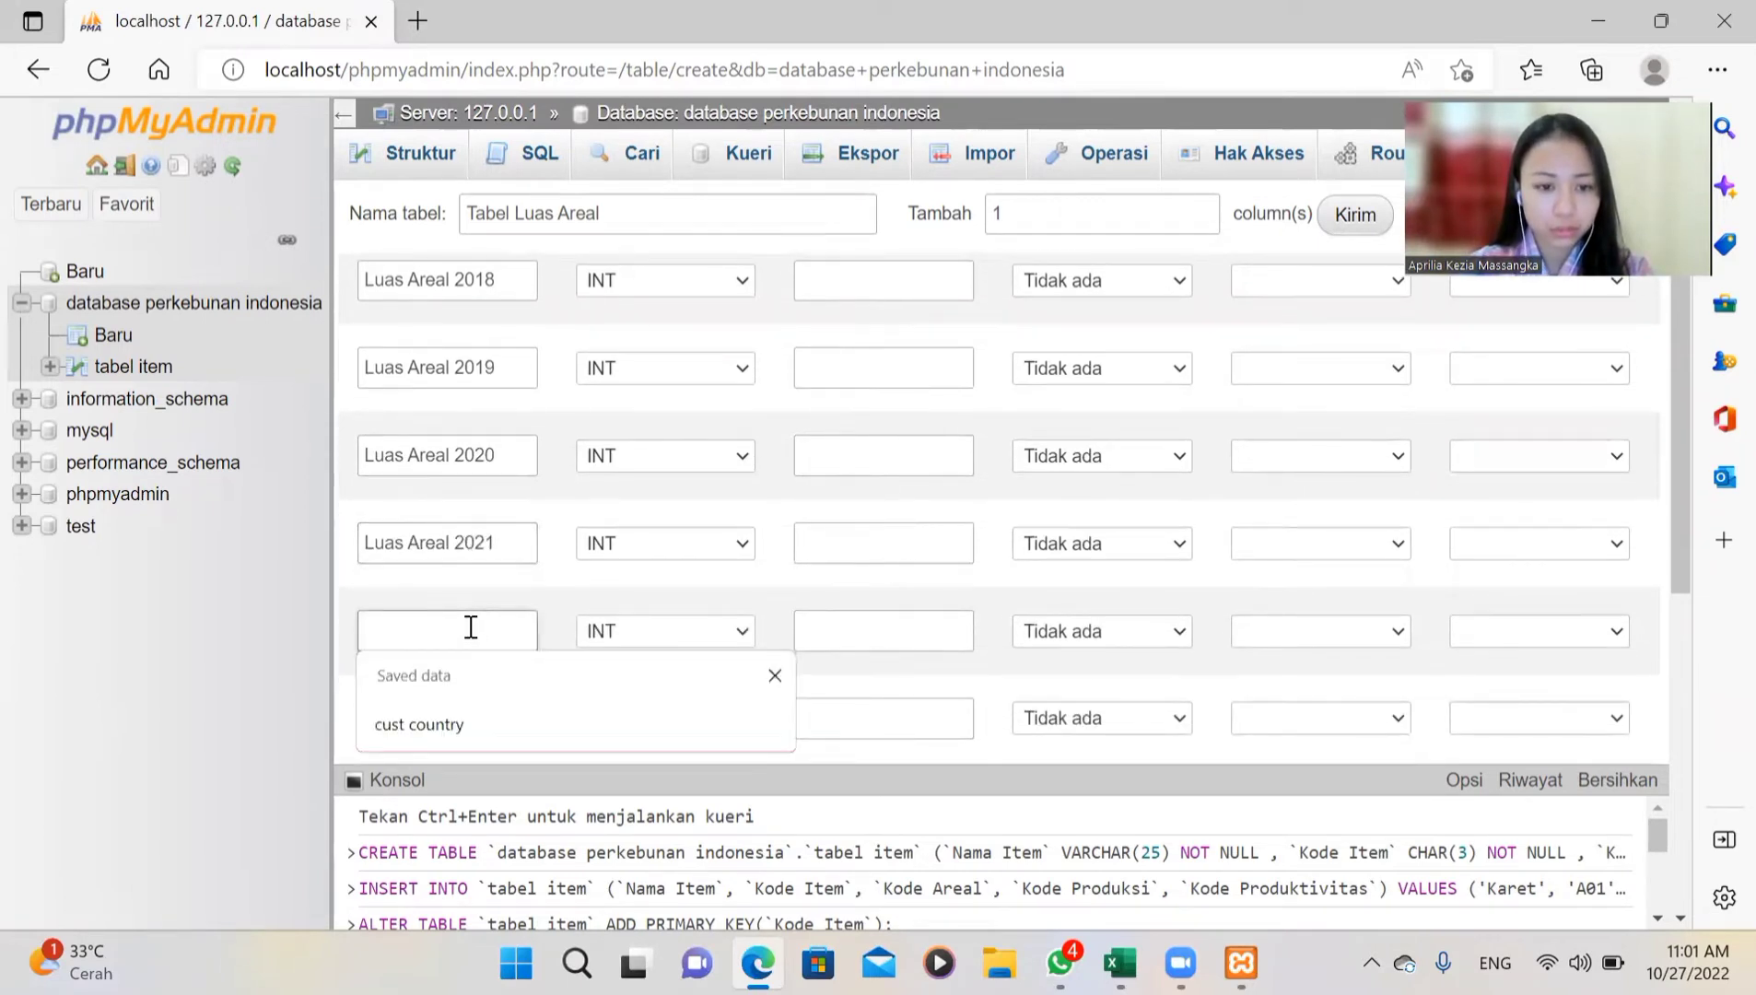
scroll(548, 568, "down", 1)
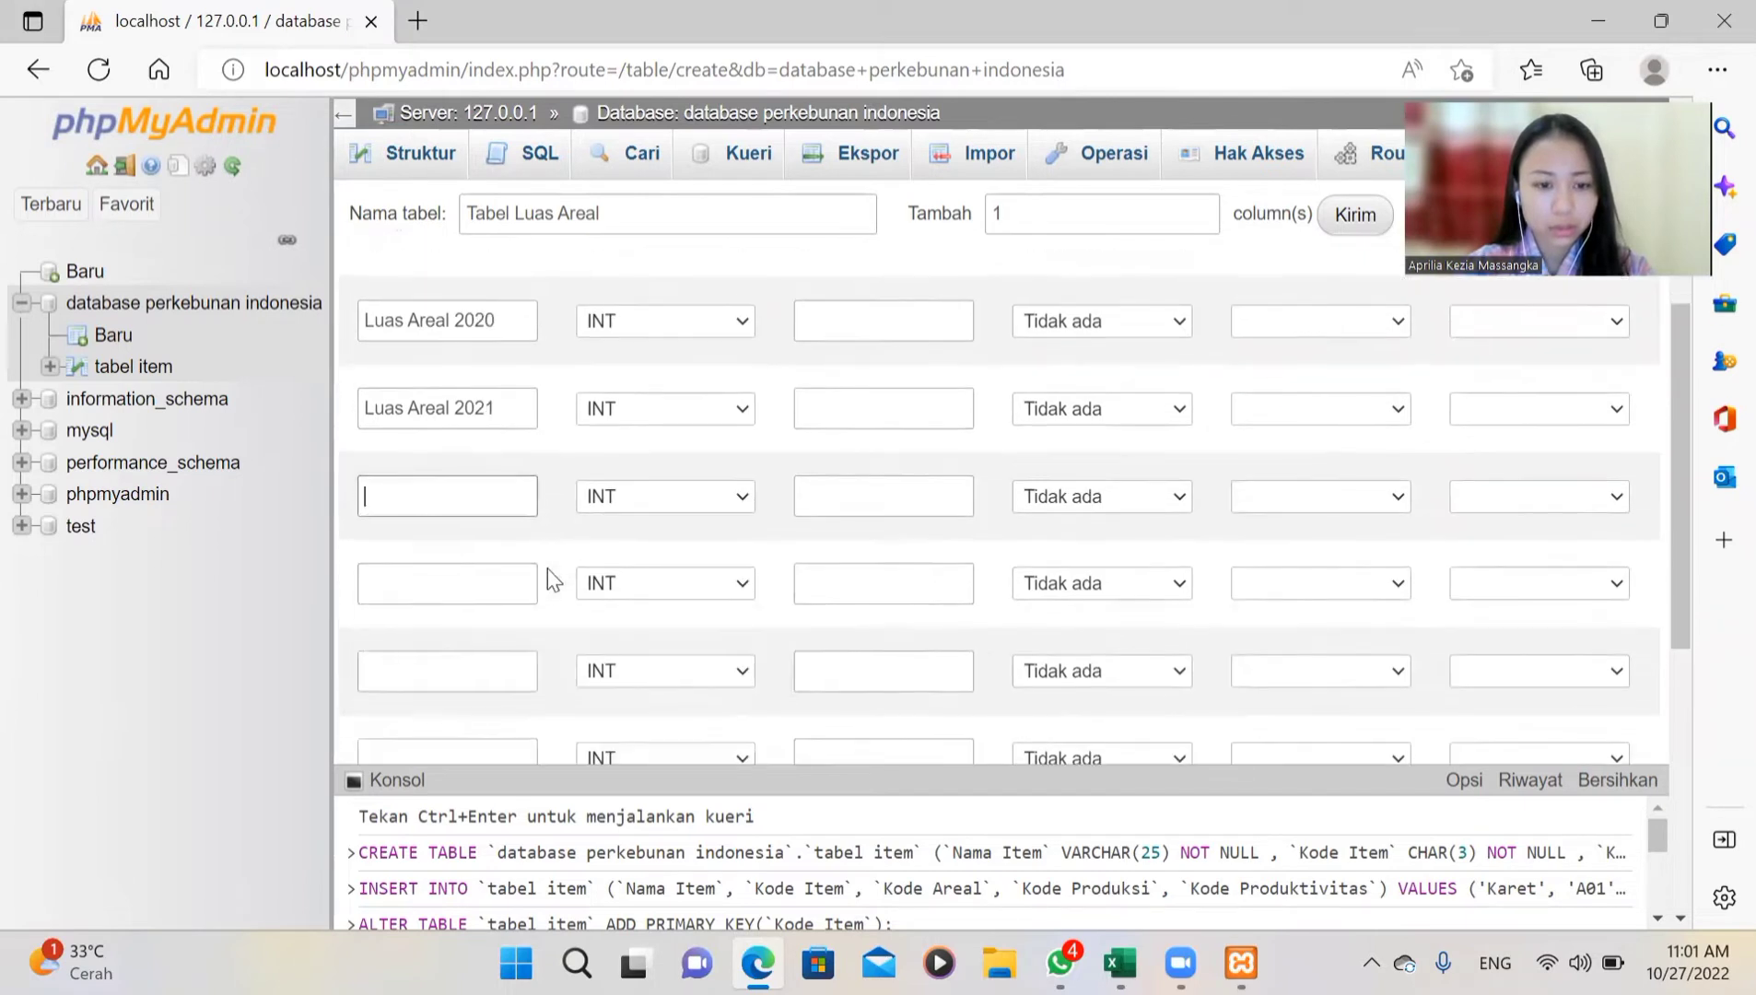
scroll(525, 491, "down", 2)
scroll(525, 490, "up", 2)
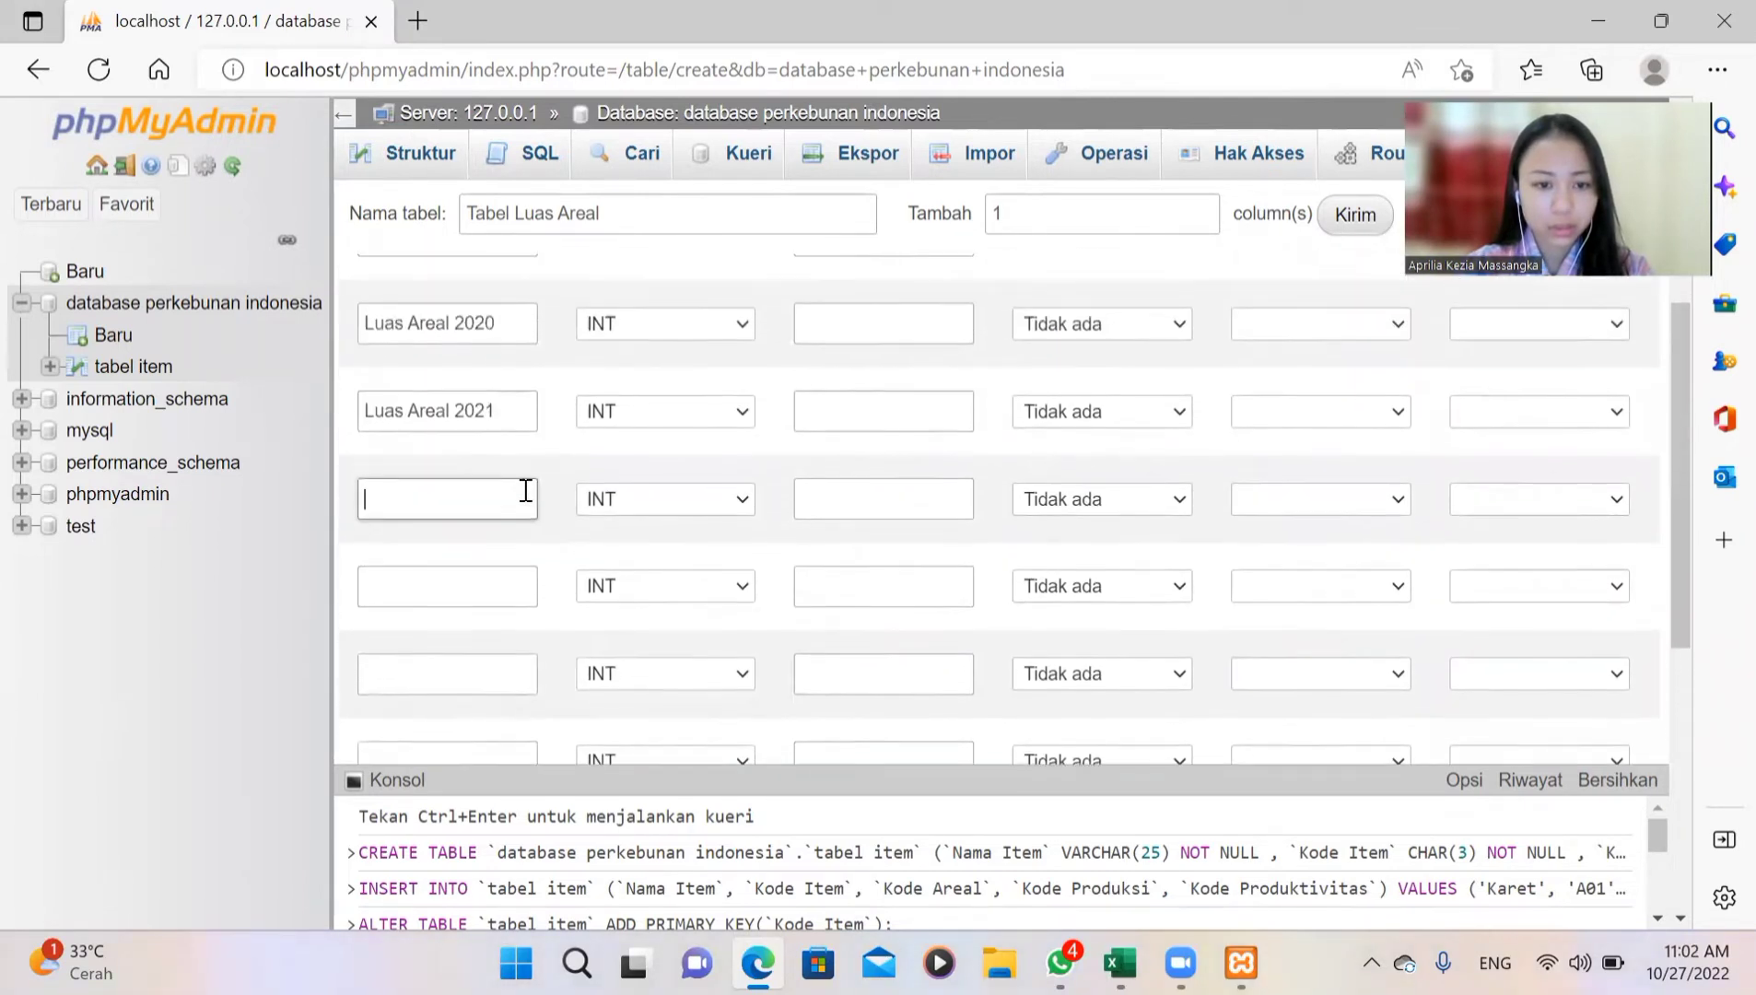
scroll(518, 511, "up", 1)
left_click(514, 531)
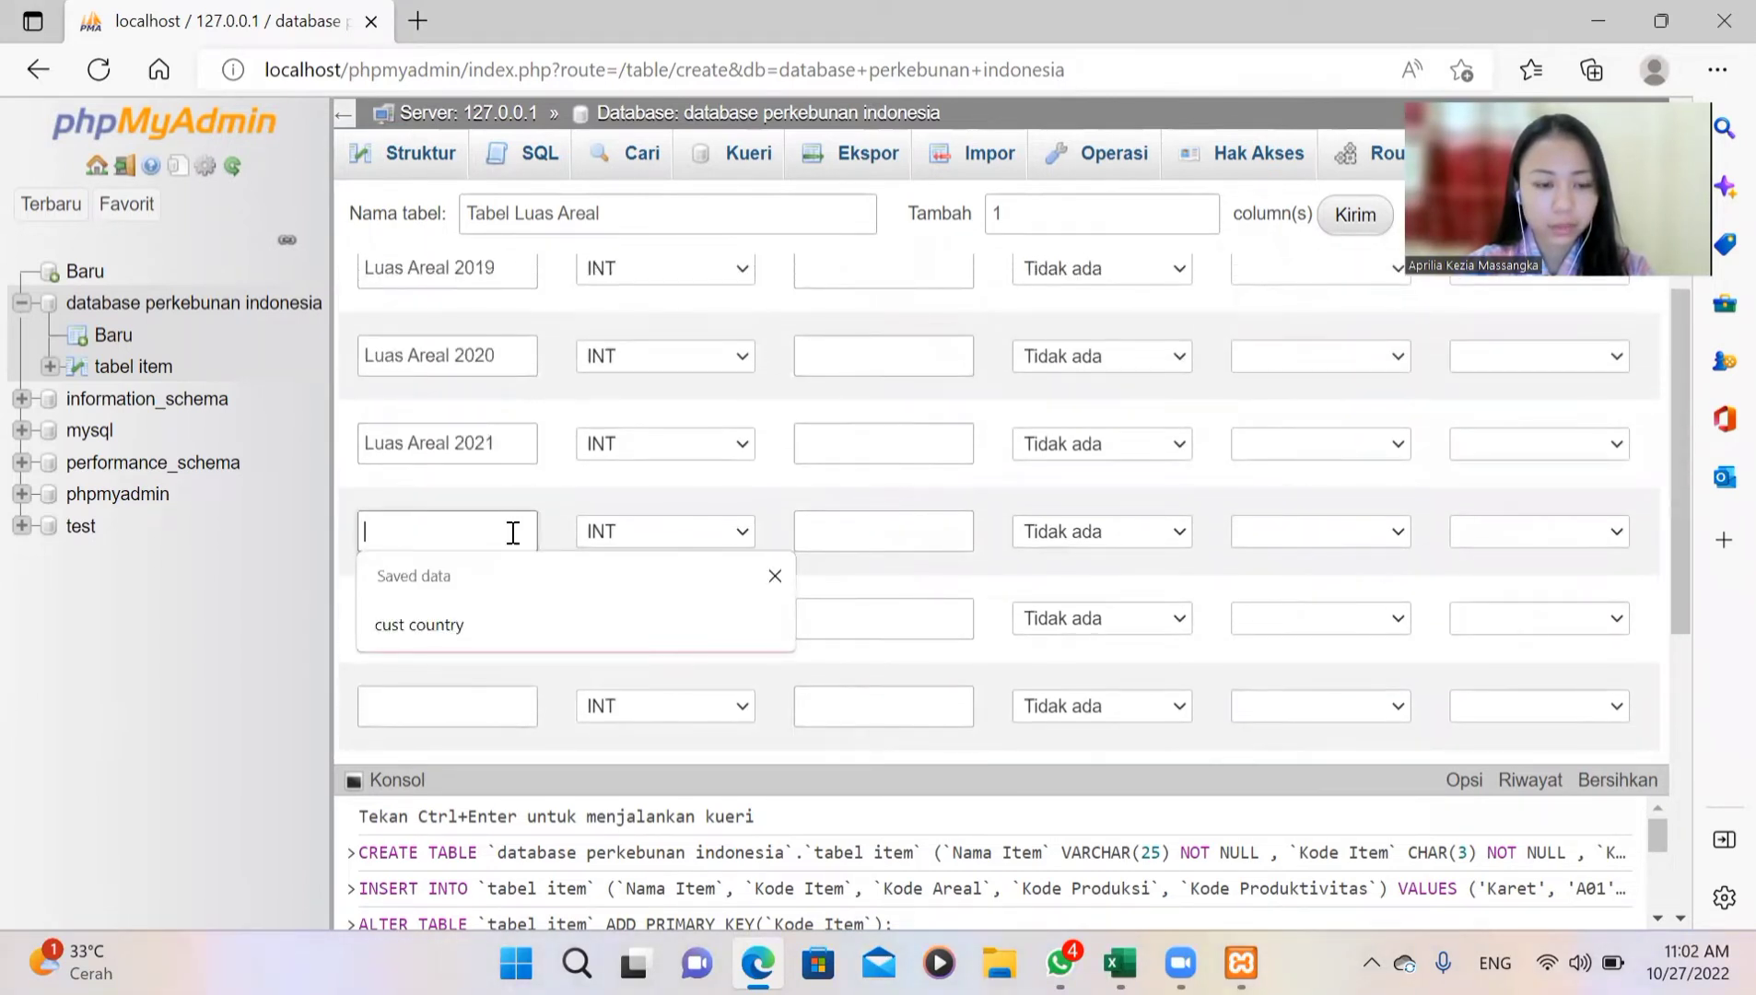
type("L")
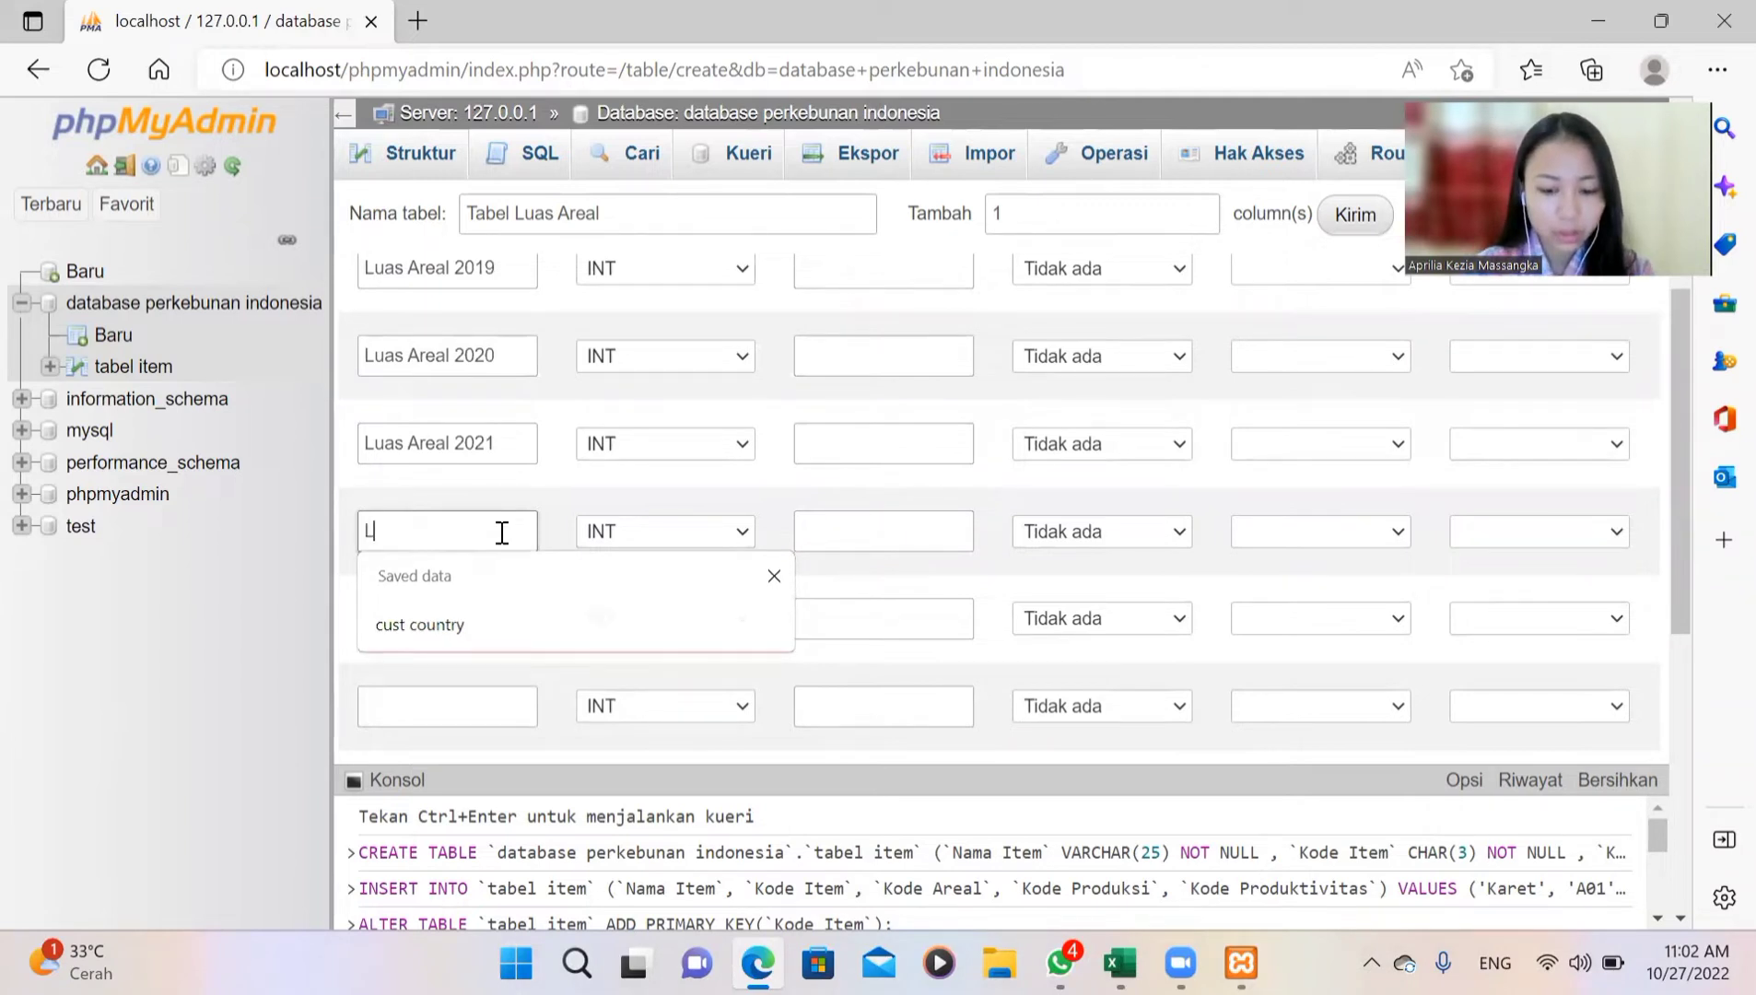
type("aju Pertumbuan")
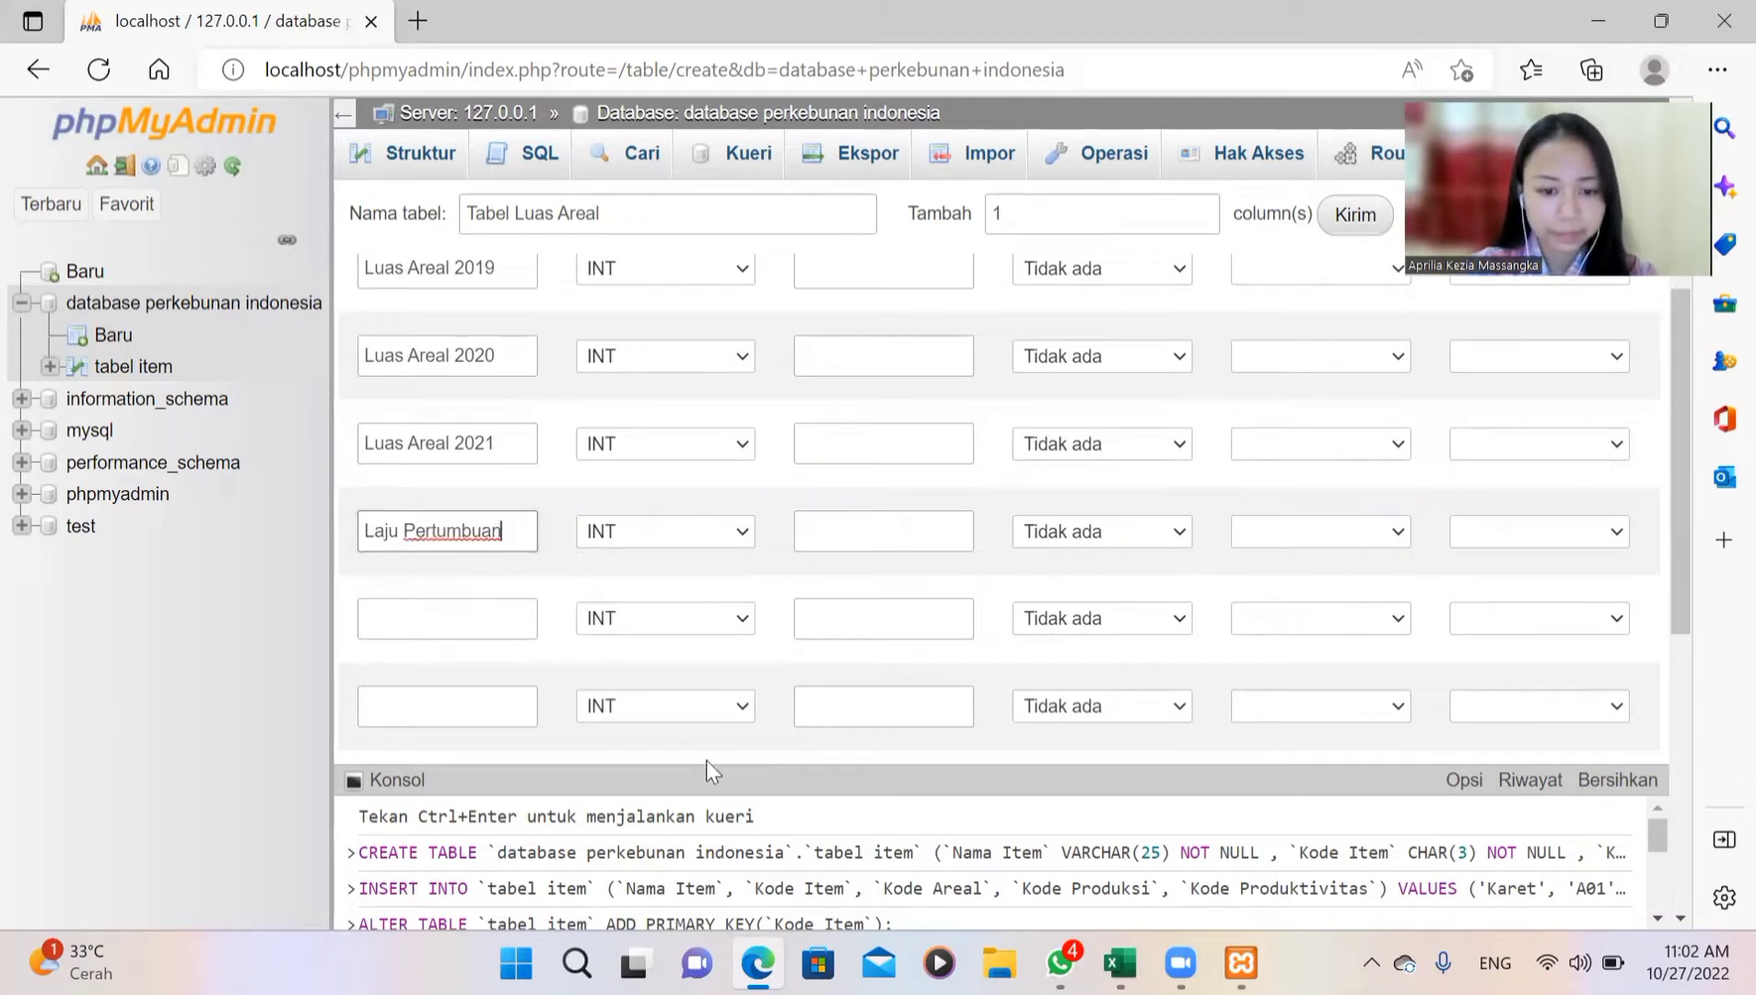
left_click(1188, 389)
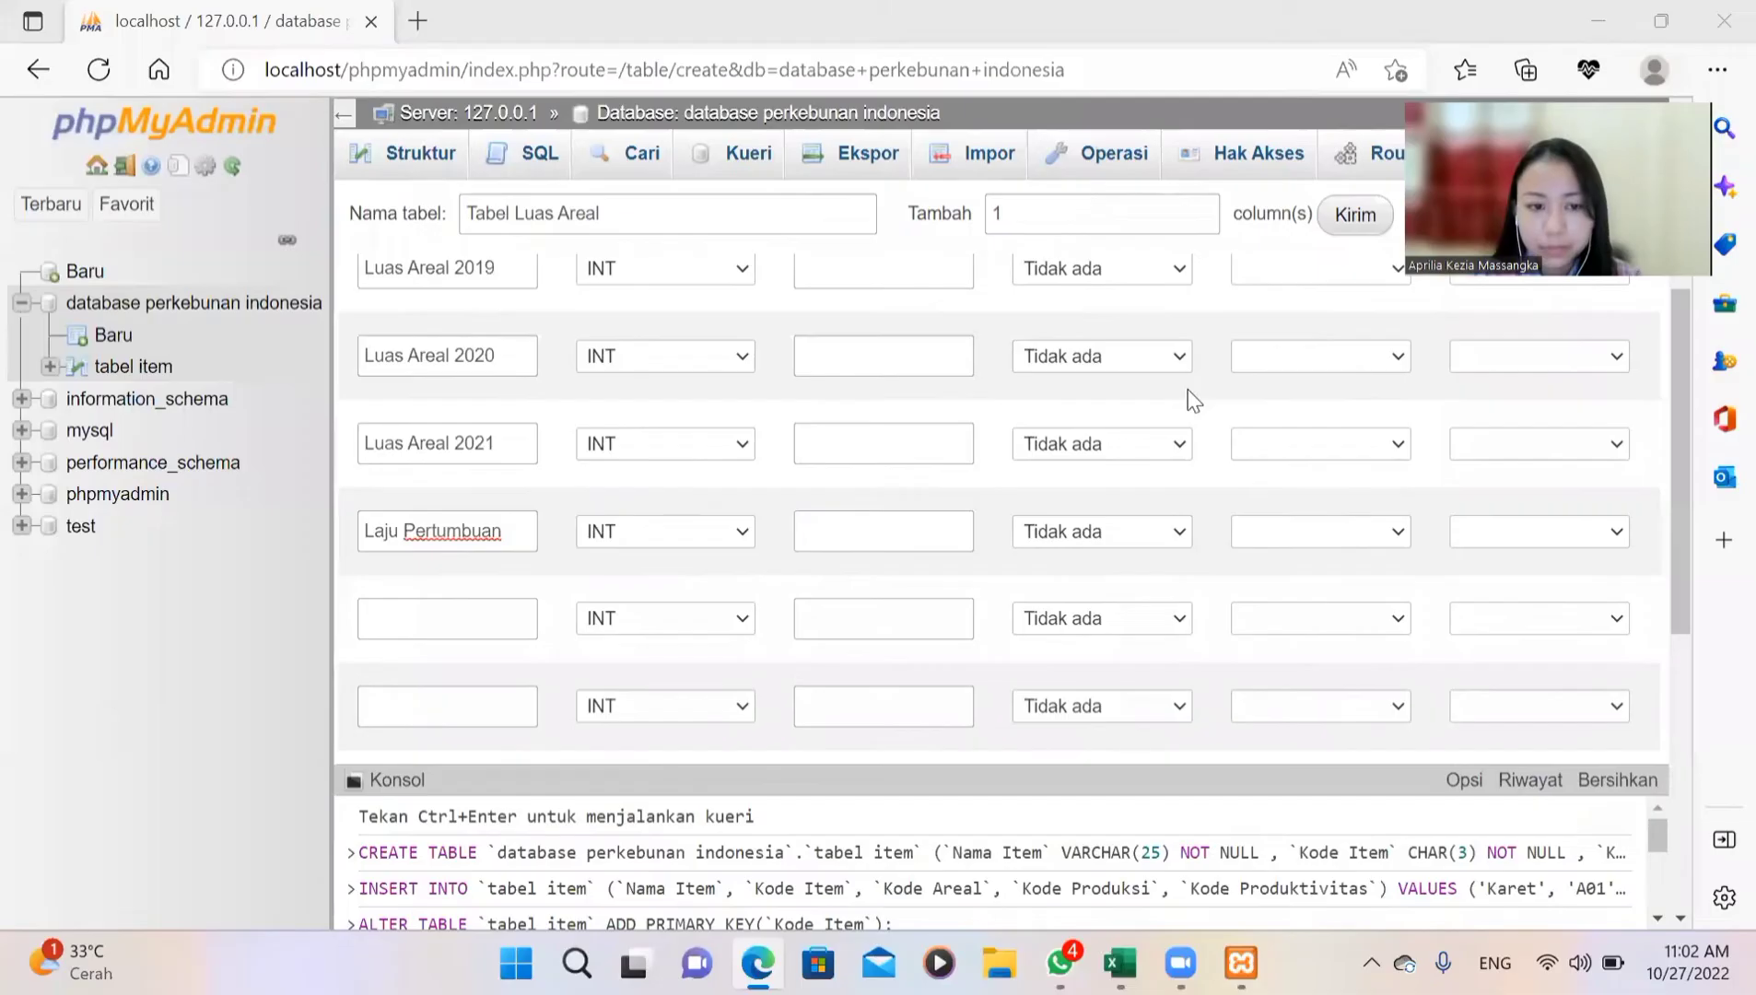
Step: Extend the seventh column's name to Laju Pertumbuan Luas Areal
left_click(500, 526)
left_click_drag(495, 526, 505, 530)
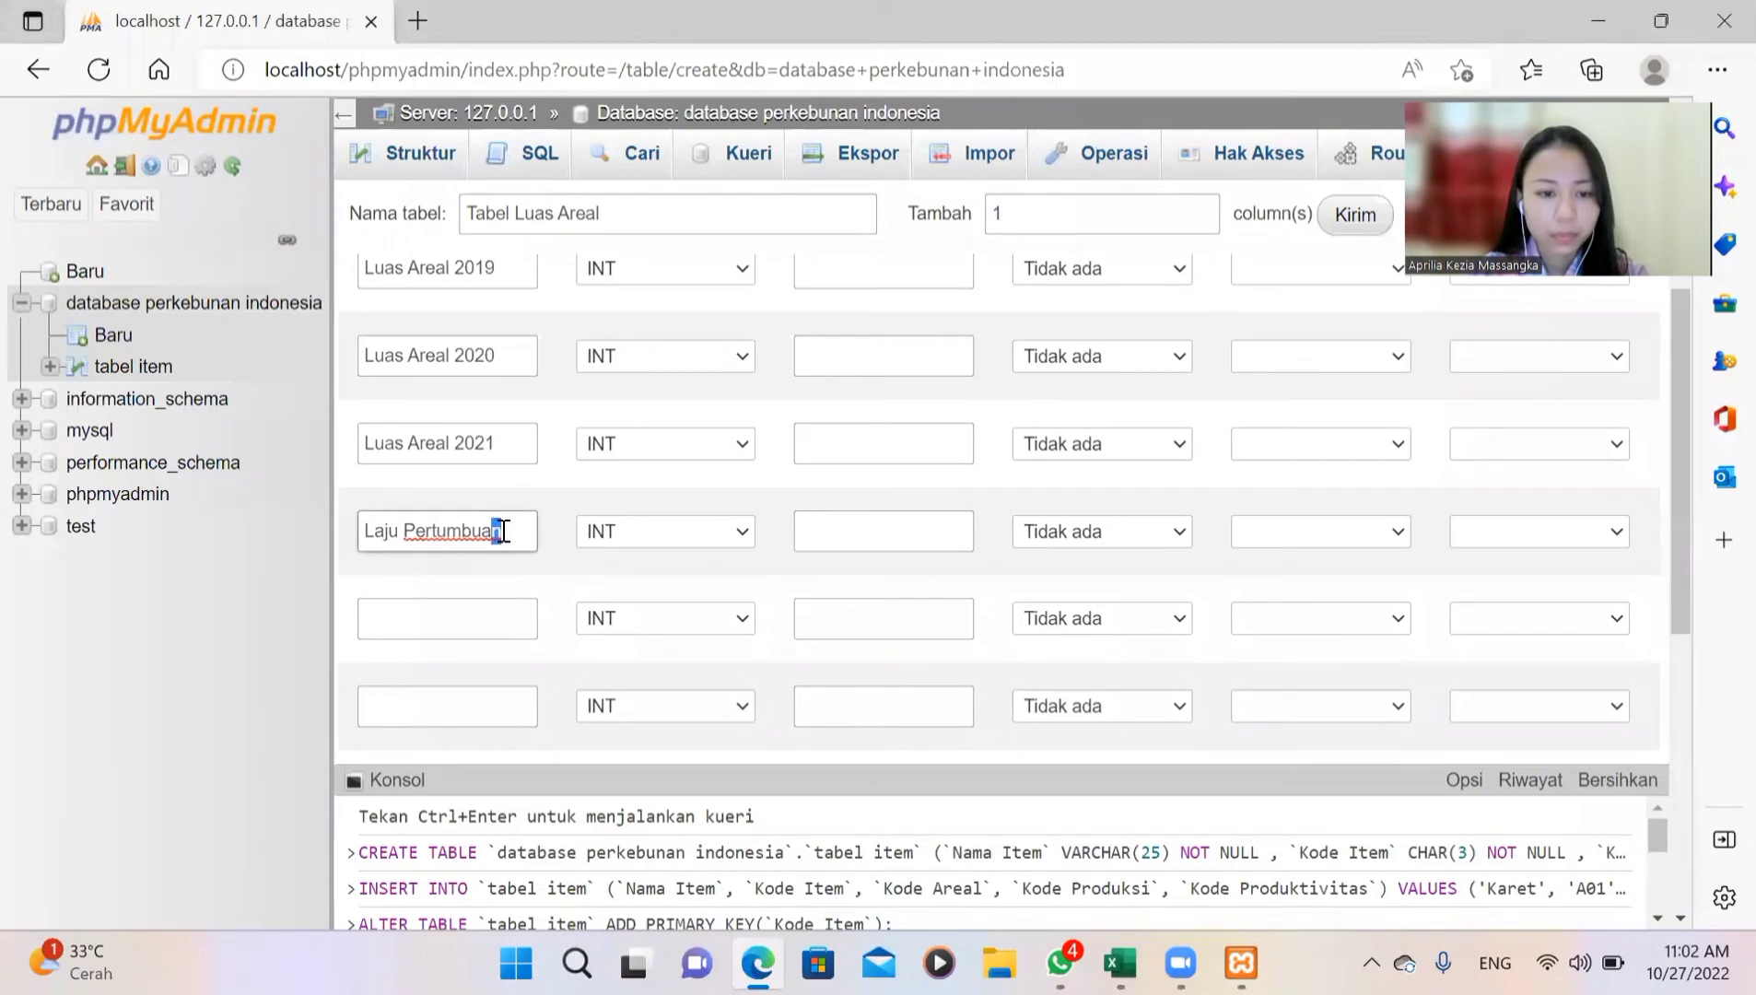
left_click(506, 530)
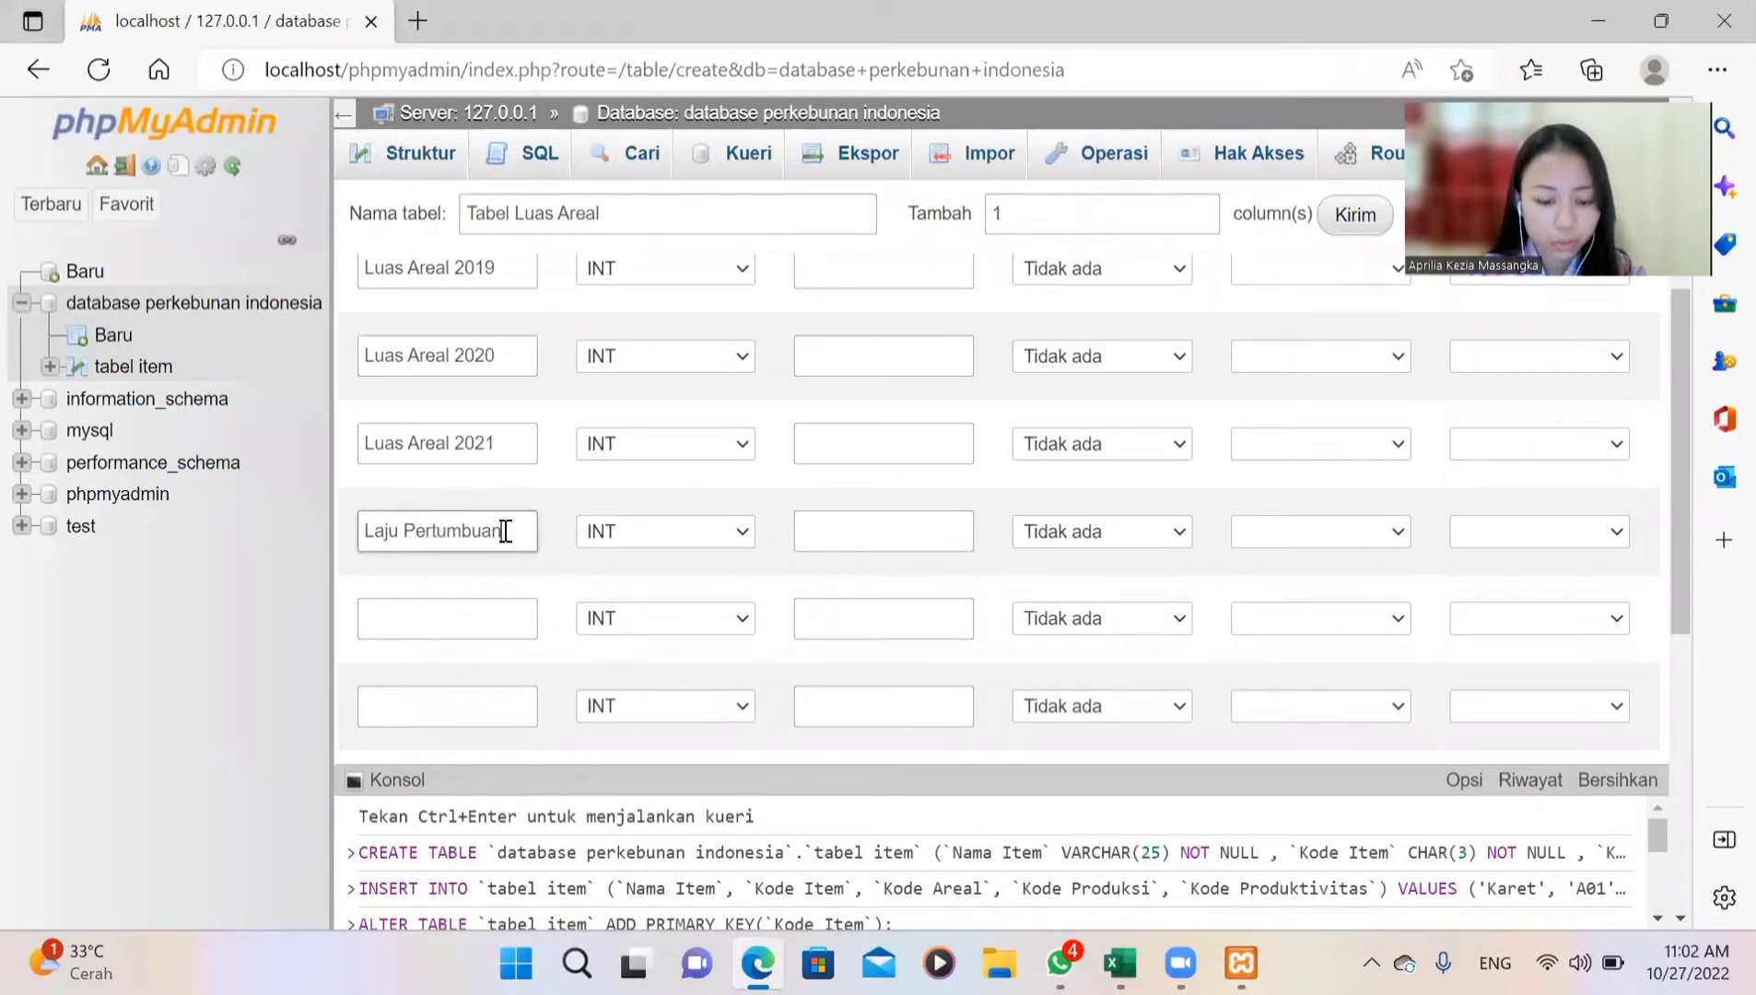
type("Luas")
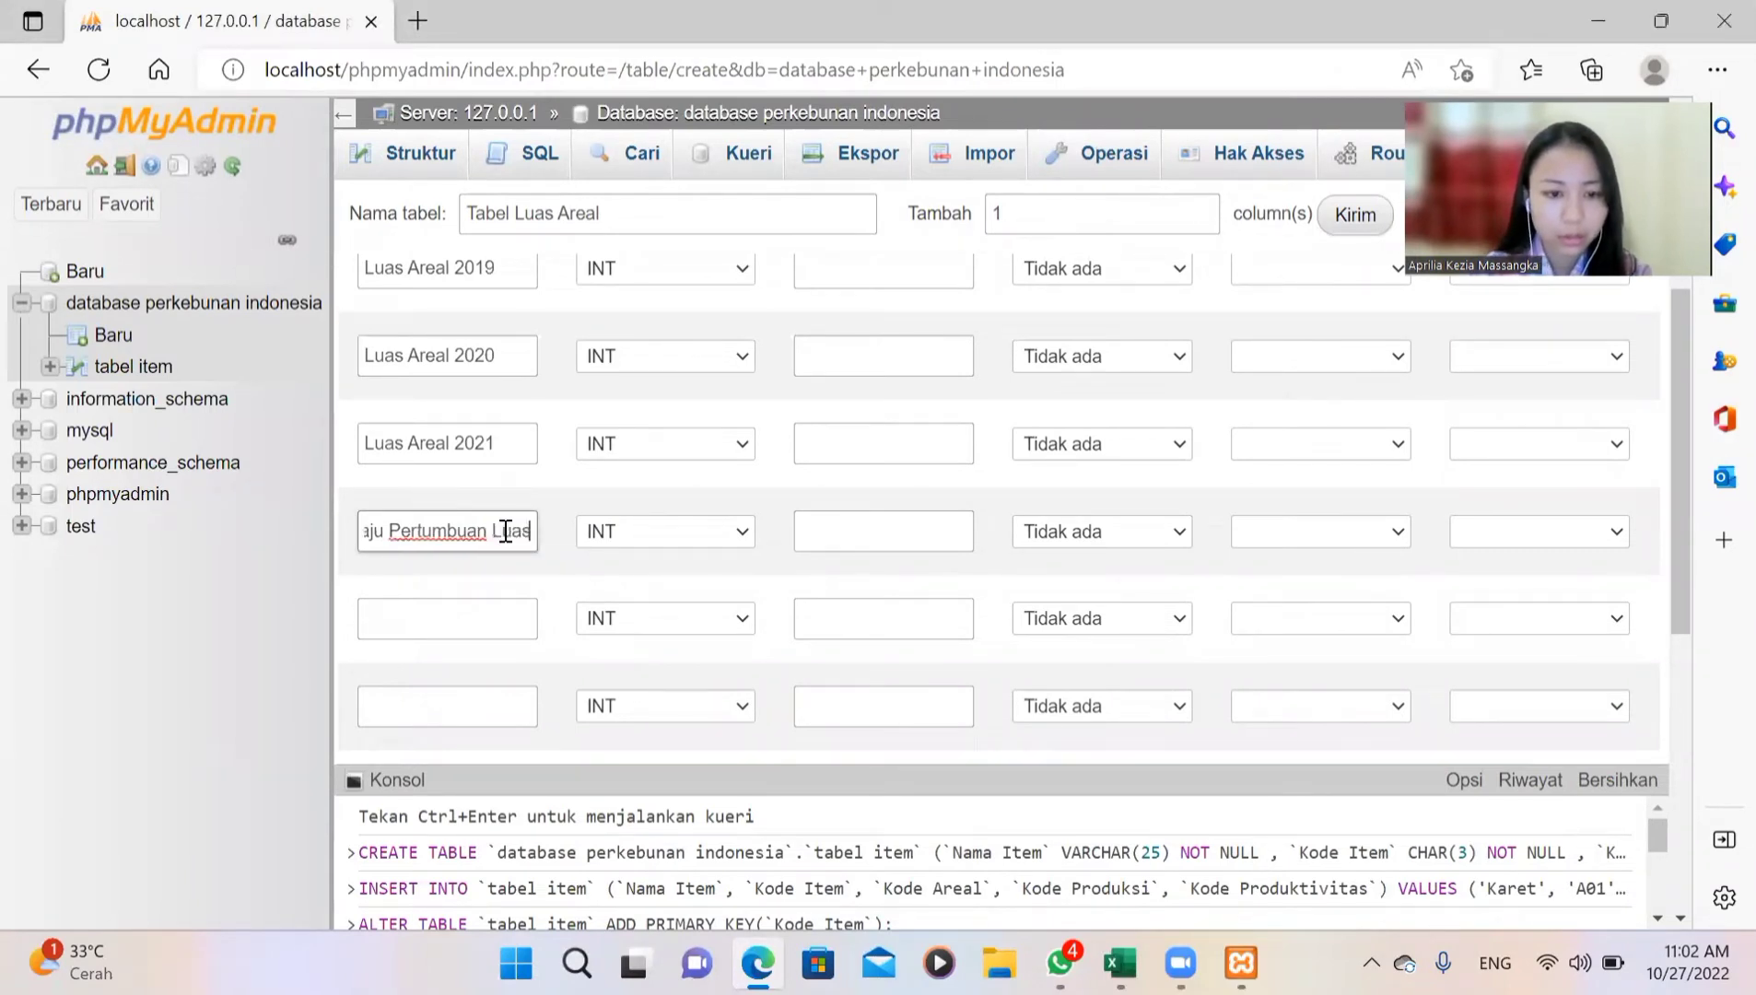
type(" Areal")
left_click(894, 443)
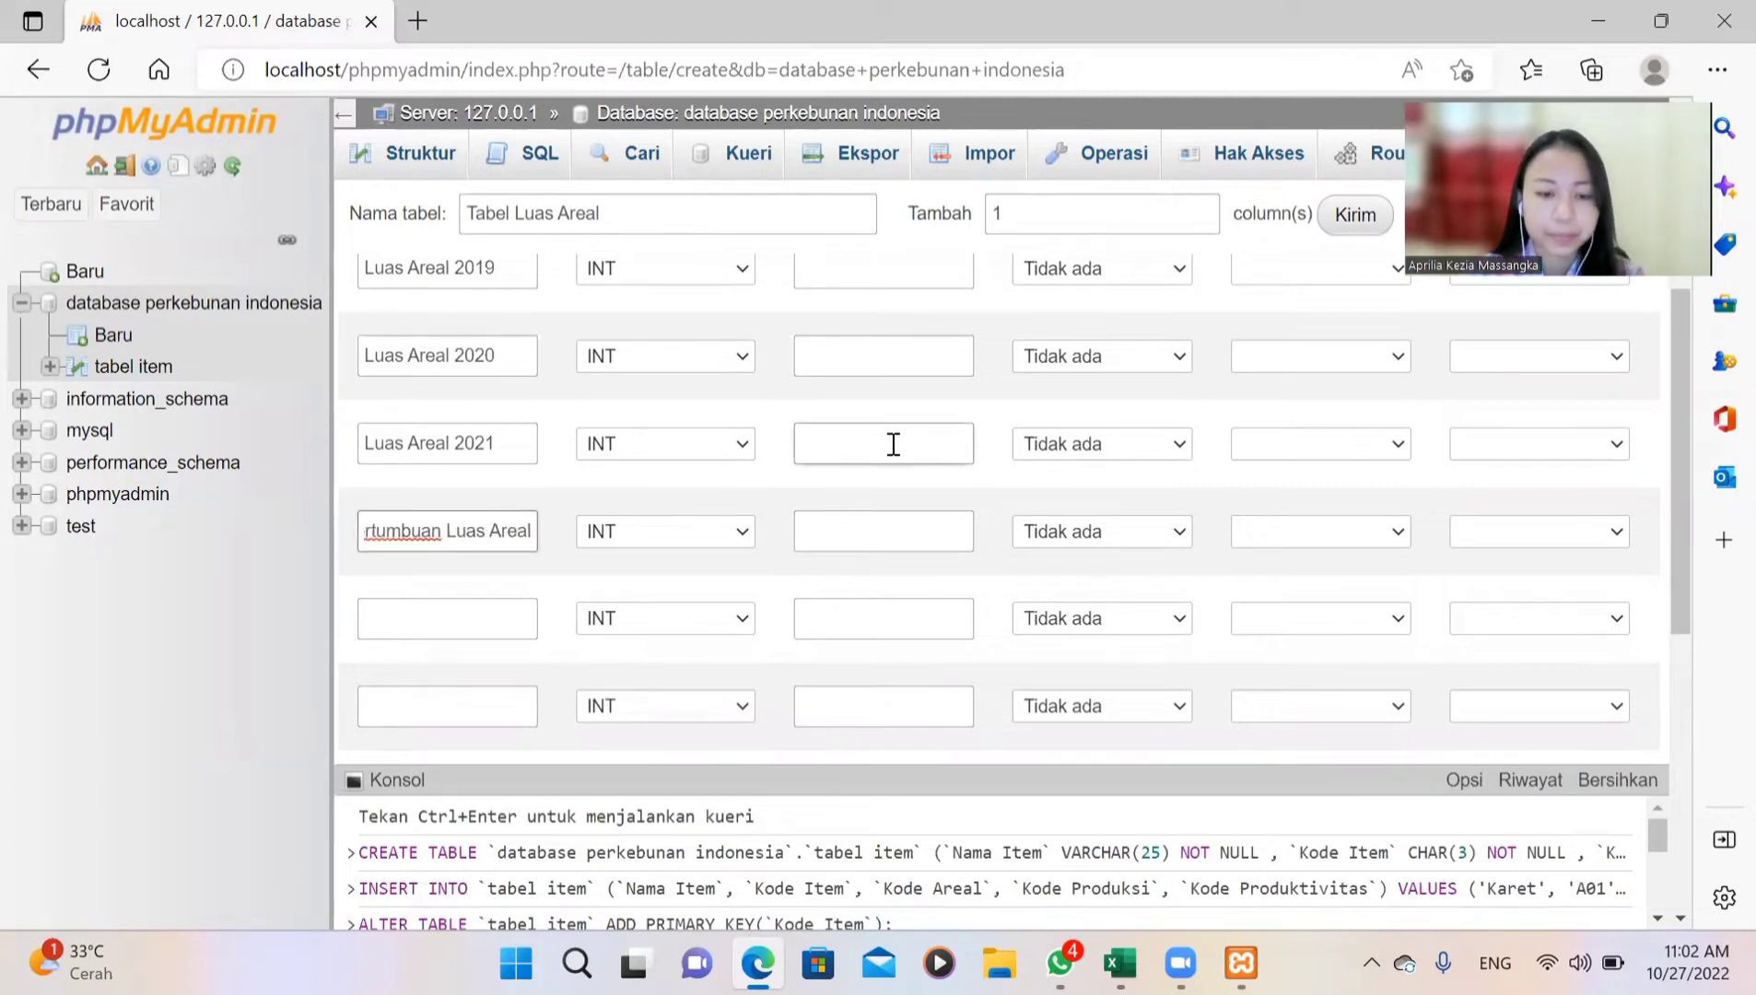
Step: Give the Kode Areal column the data type CHAR with a length of 3
scroll(894, 444, "down", 2)
scroll(894, 444, "up", 5)
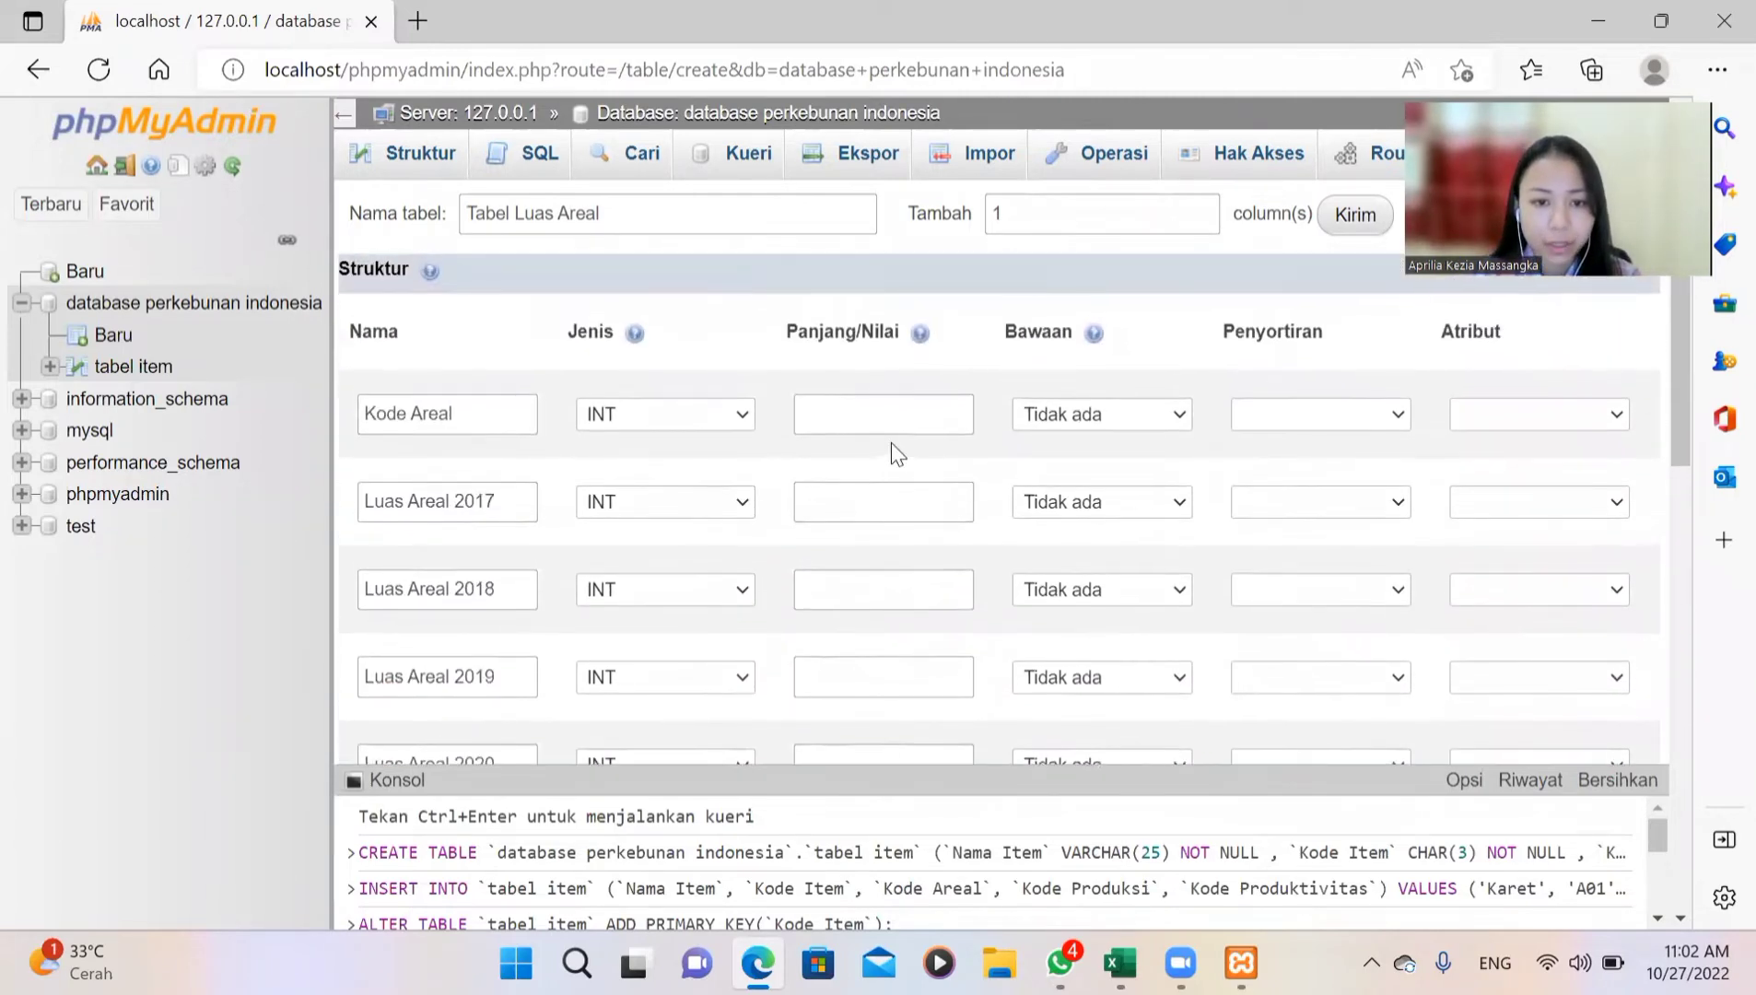
left_click(736, 408)
scroll(746, 507, "down", 4)
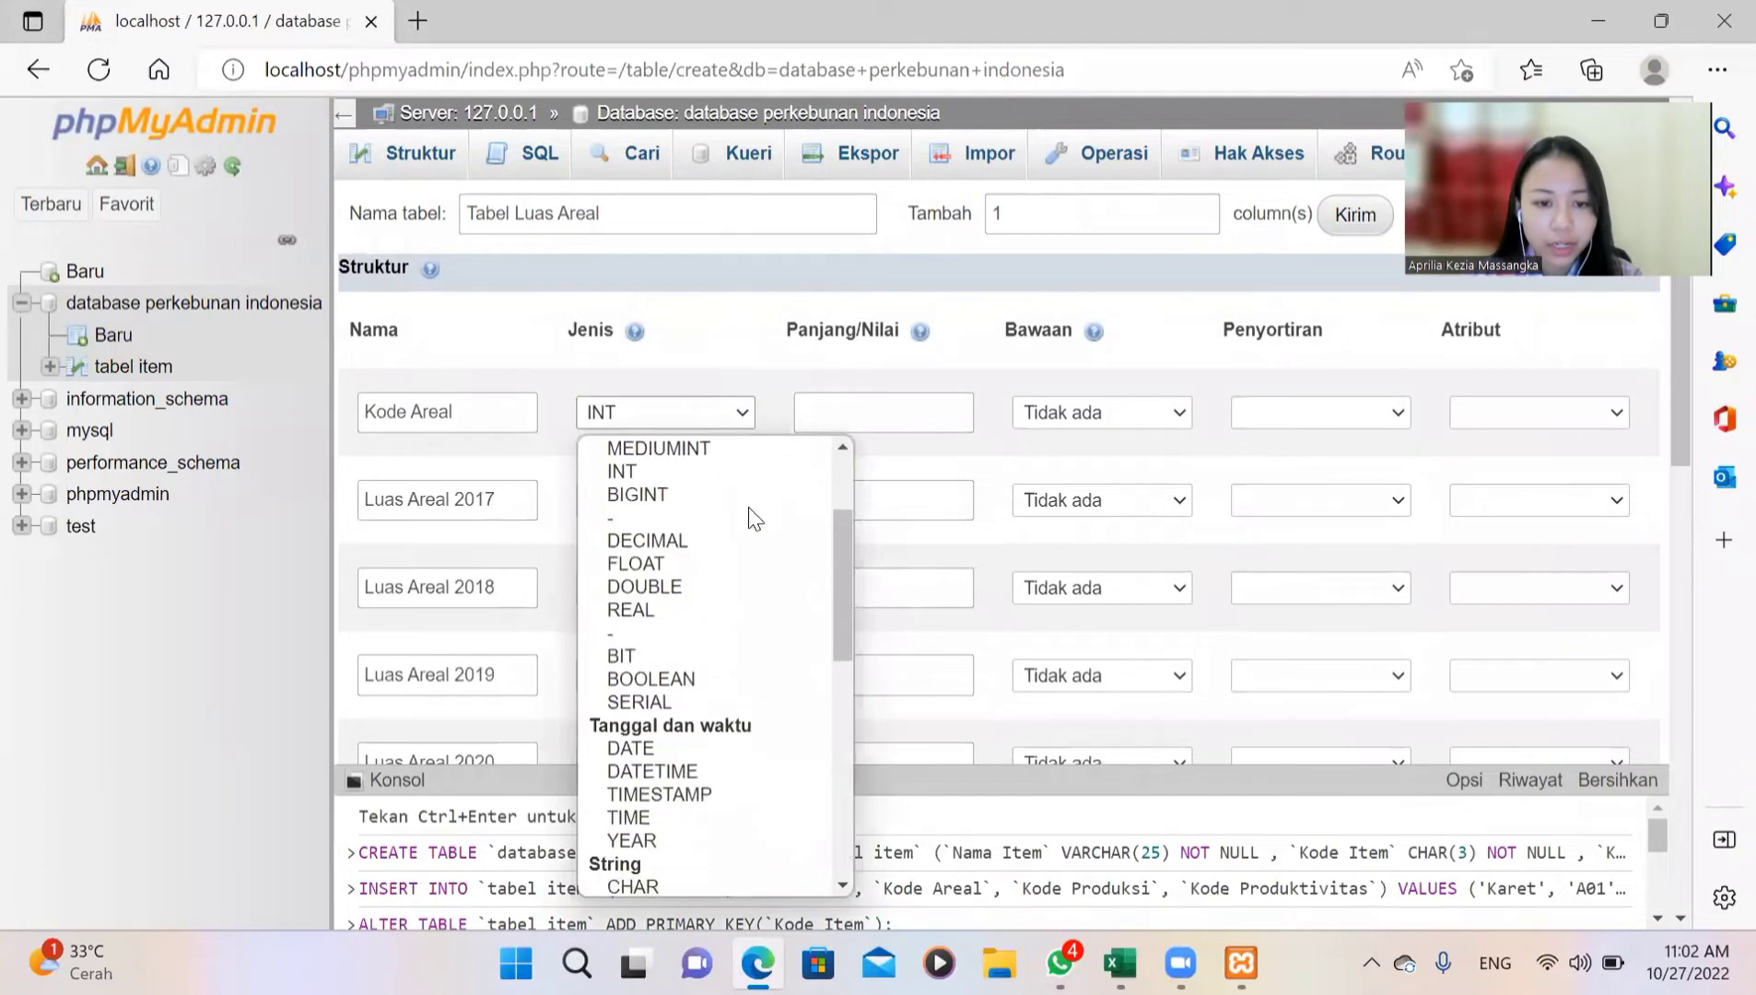
scroll(726, 560, "down", 1)
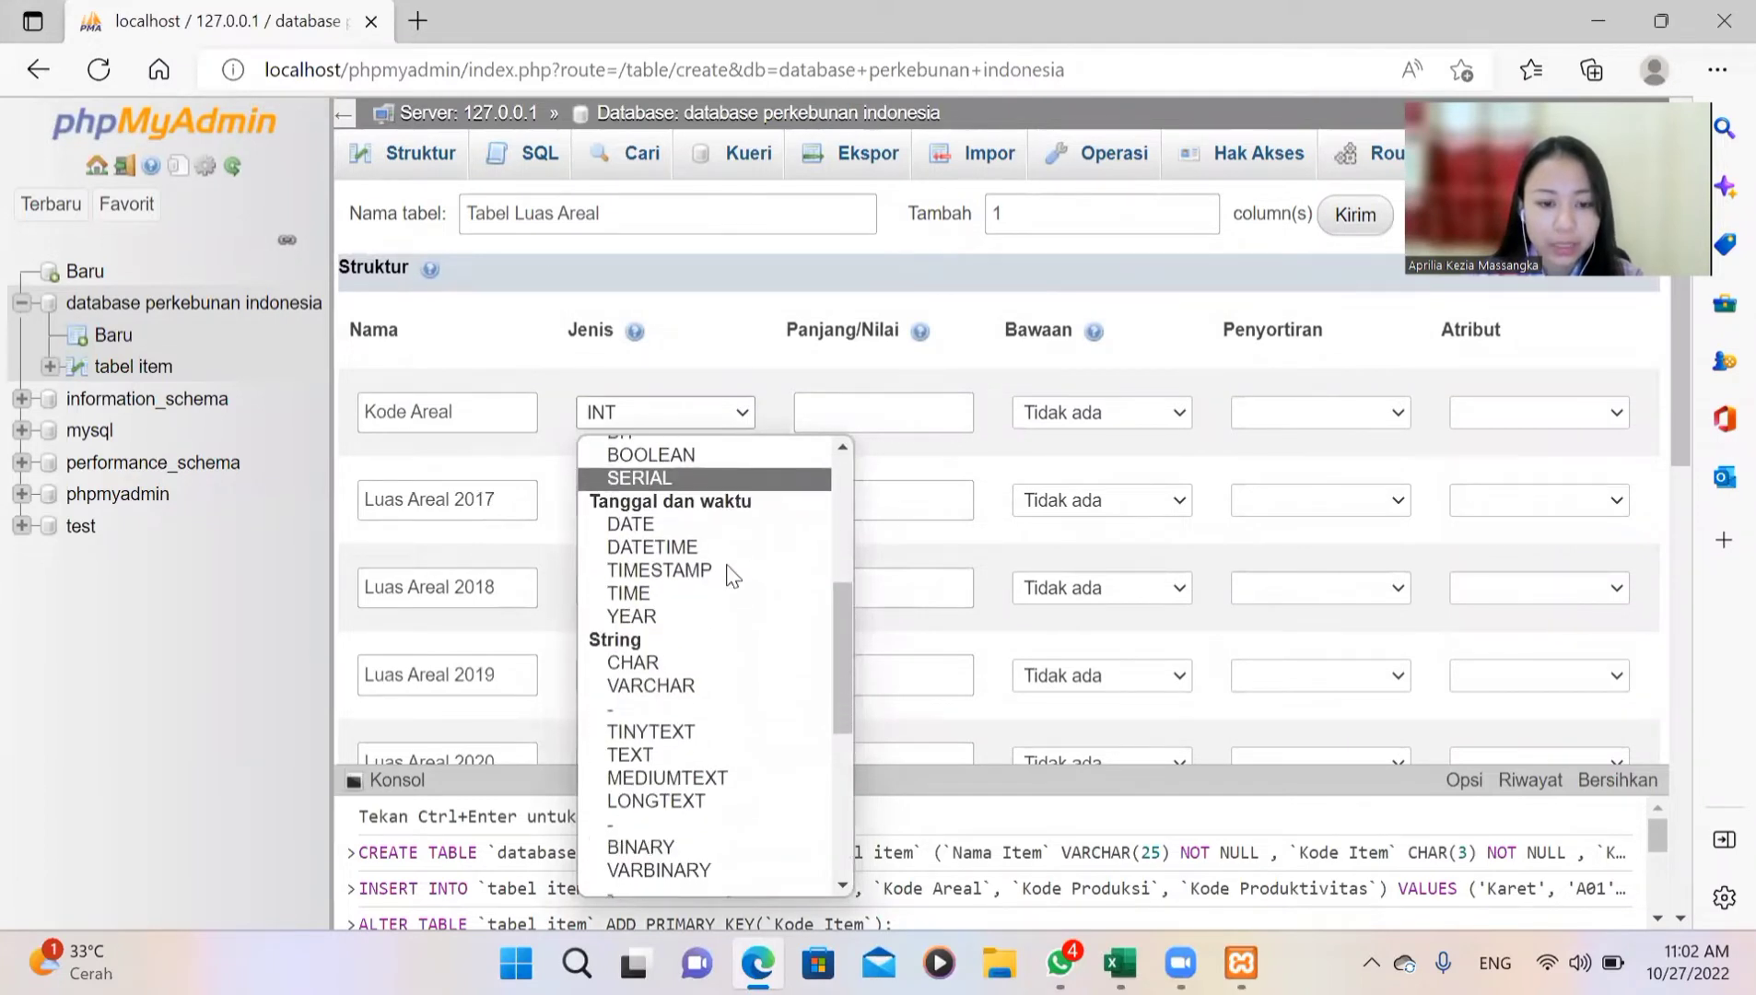
left_click(725, 675)
left_click(837, 417)
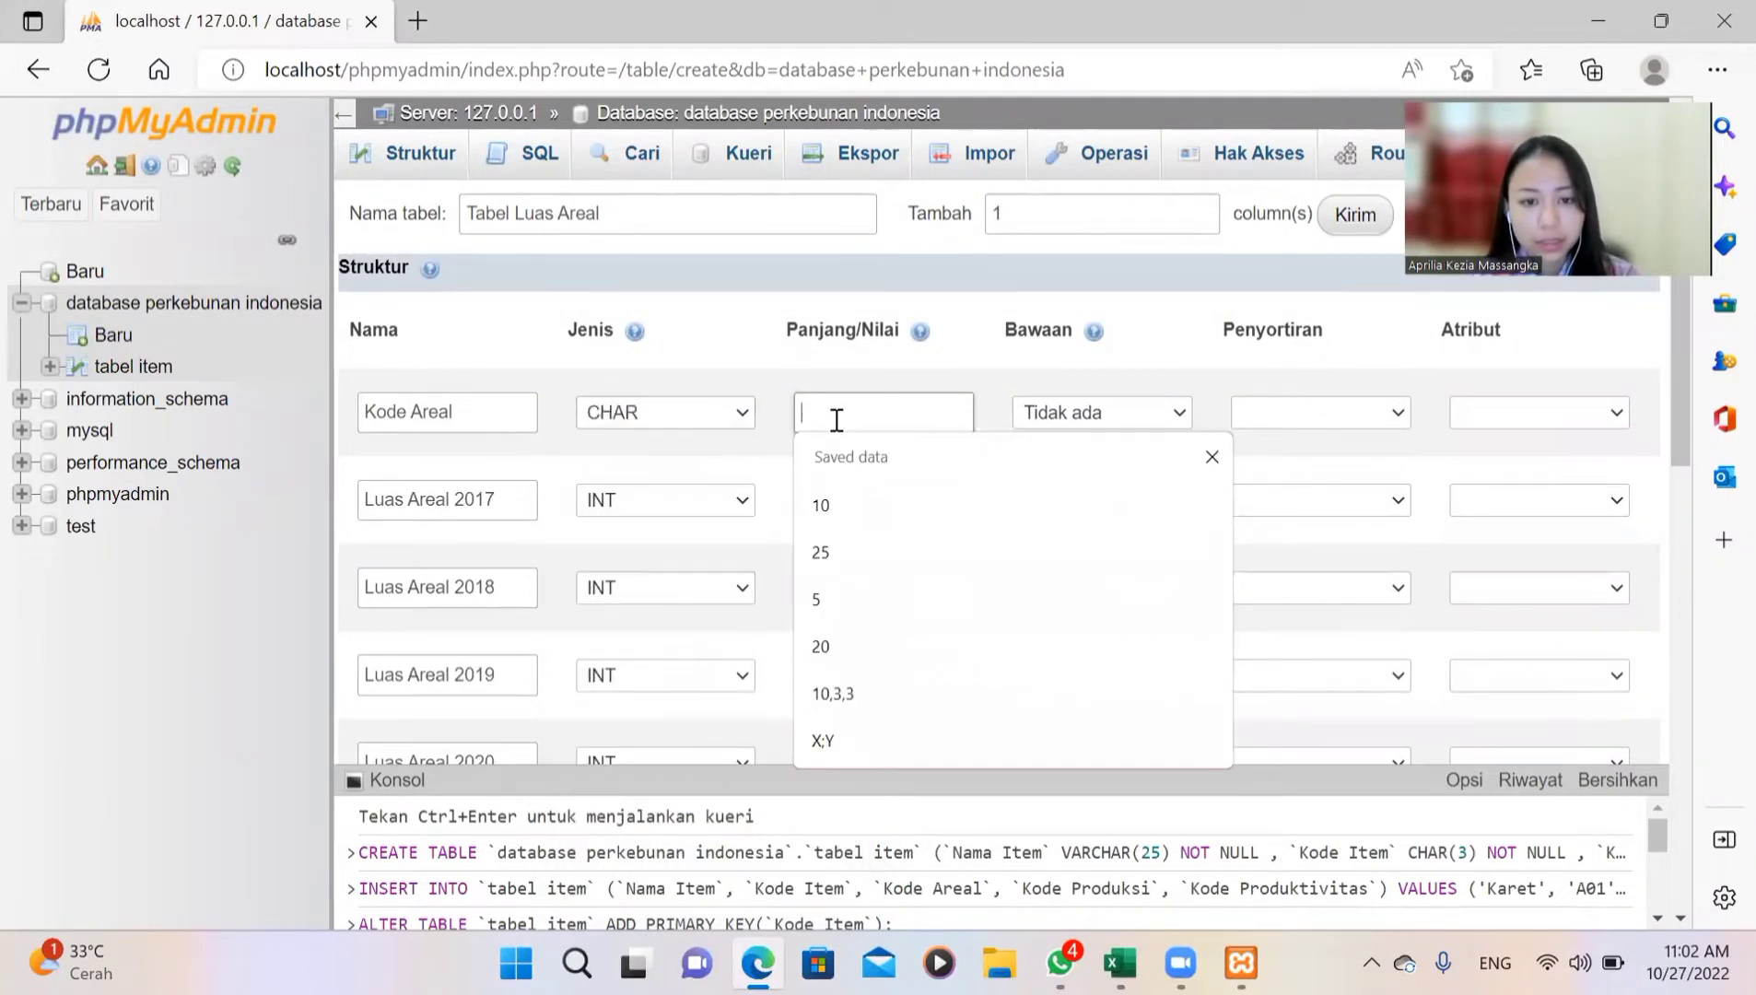
type("3")
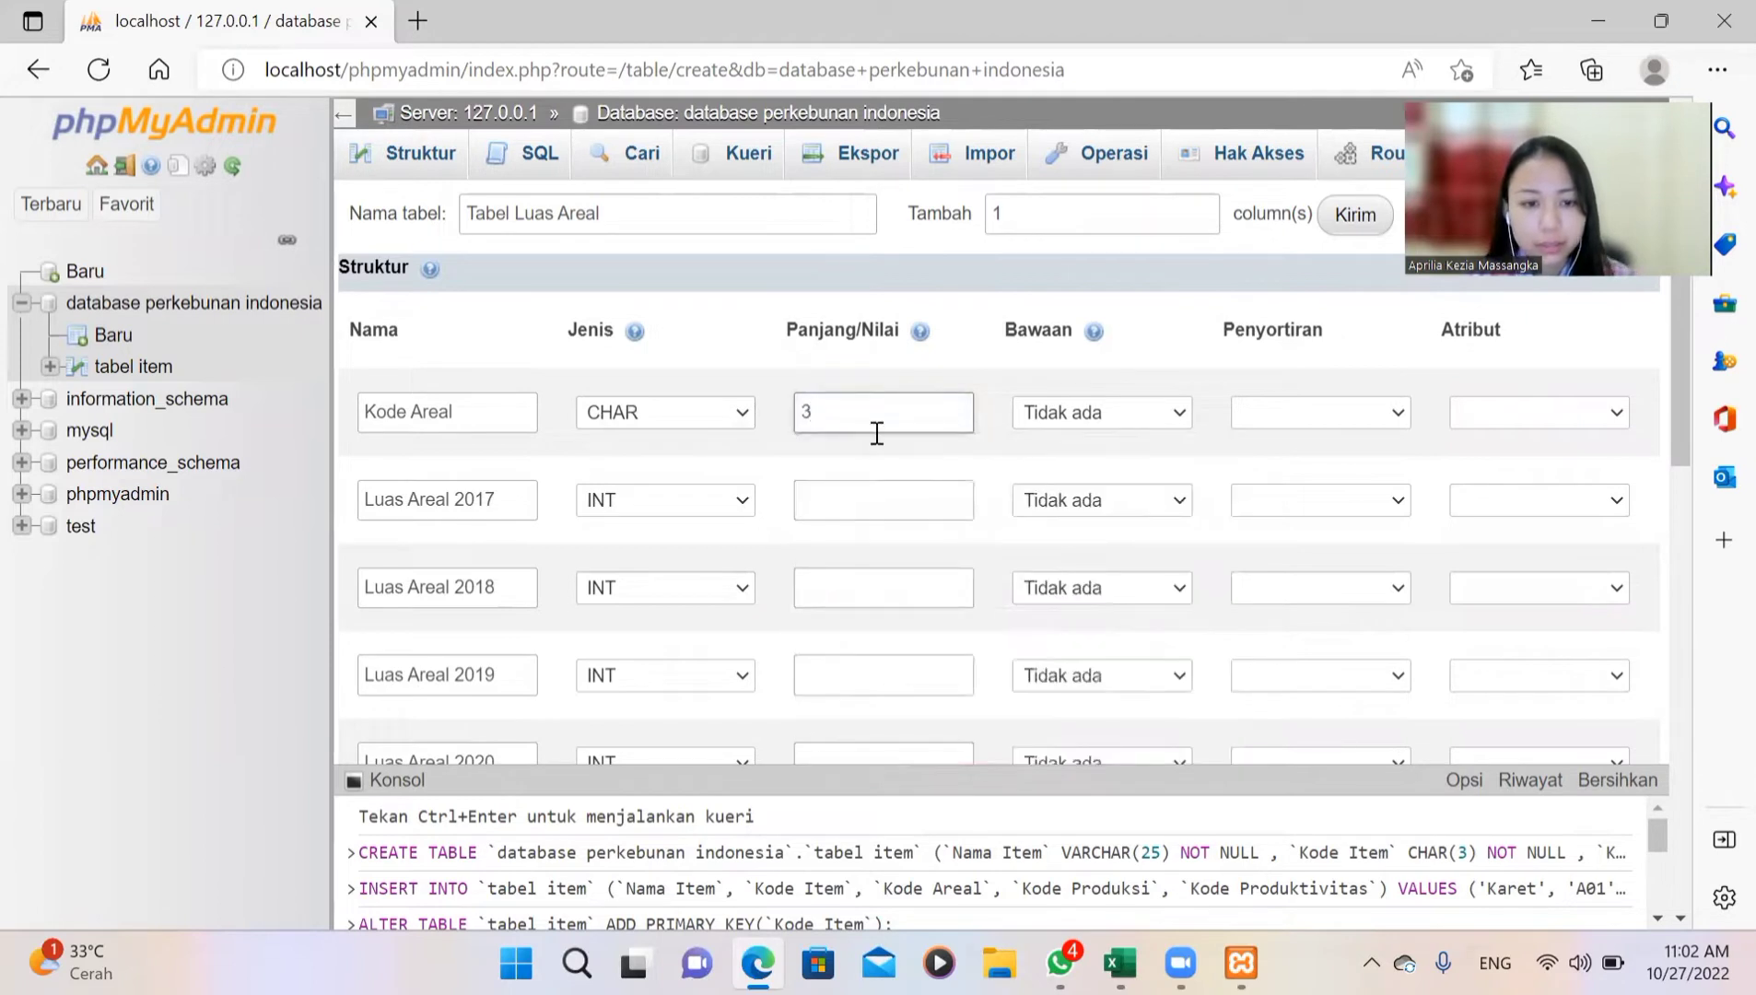
Step: Give the Luas Areal 2017 column the data type MEDIUMTEXT with a length of 10
left_click(729, 501)
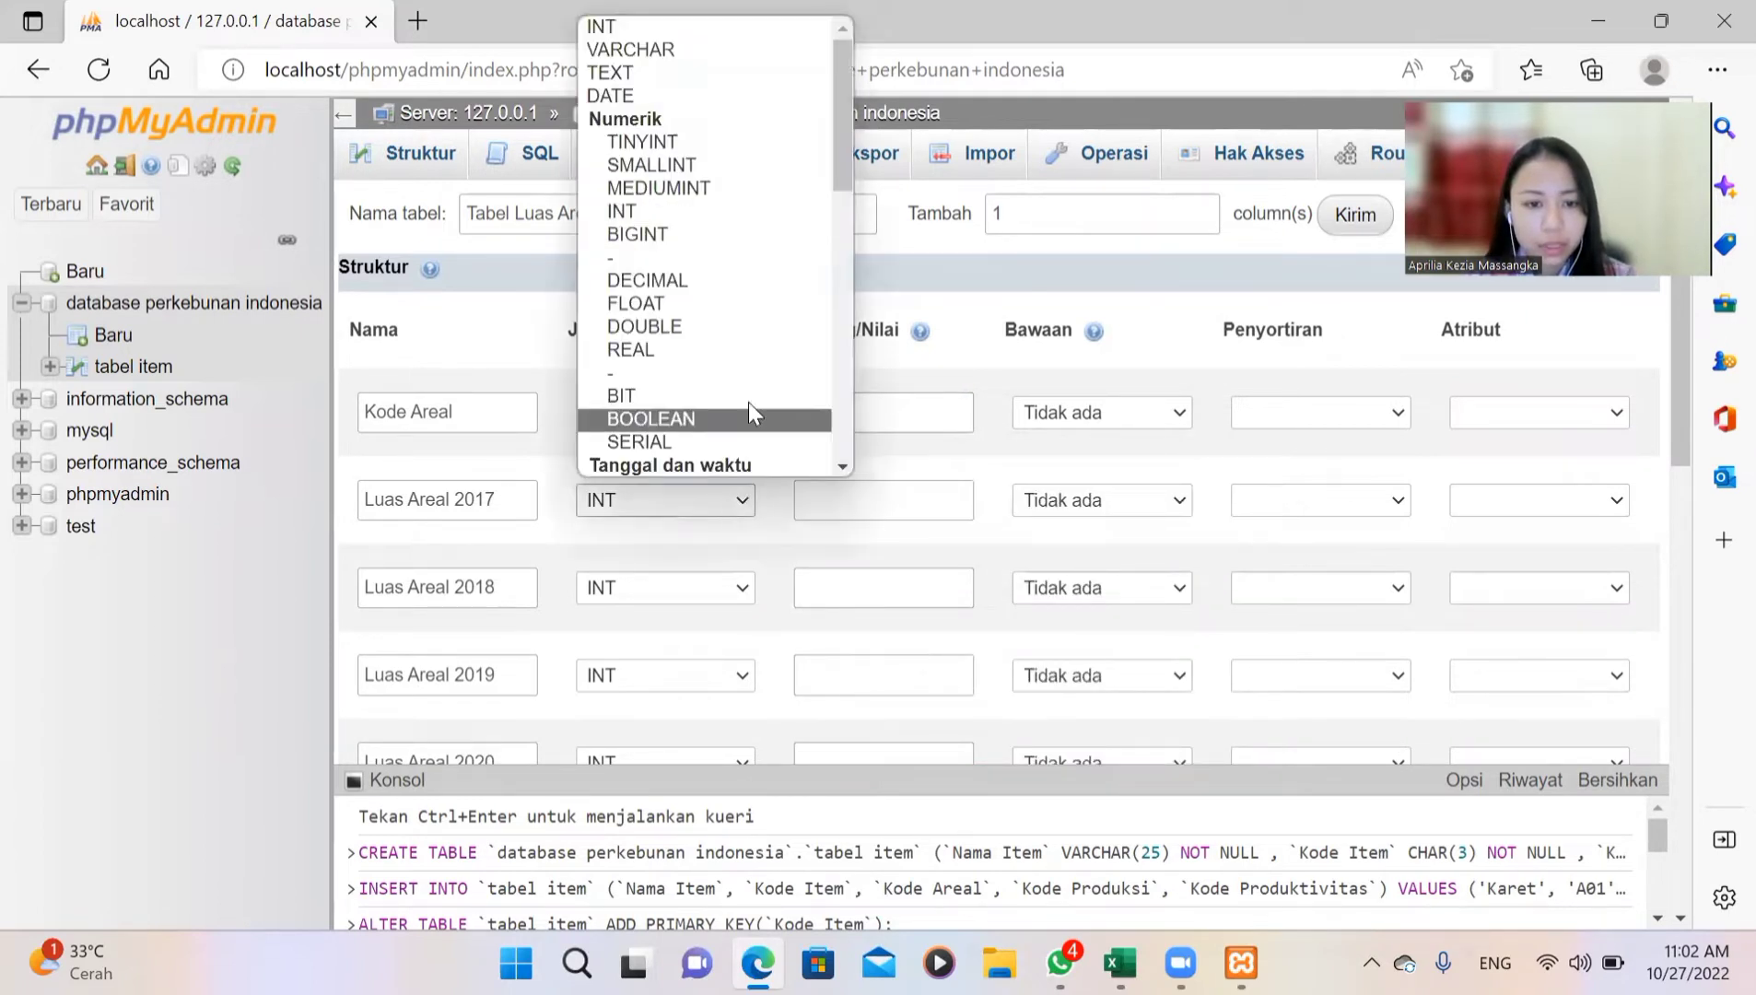
scroll(747, 387, "down", 3)
scroll(747, 391, "down", 5)
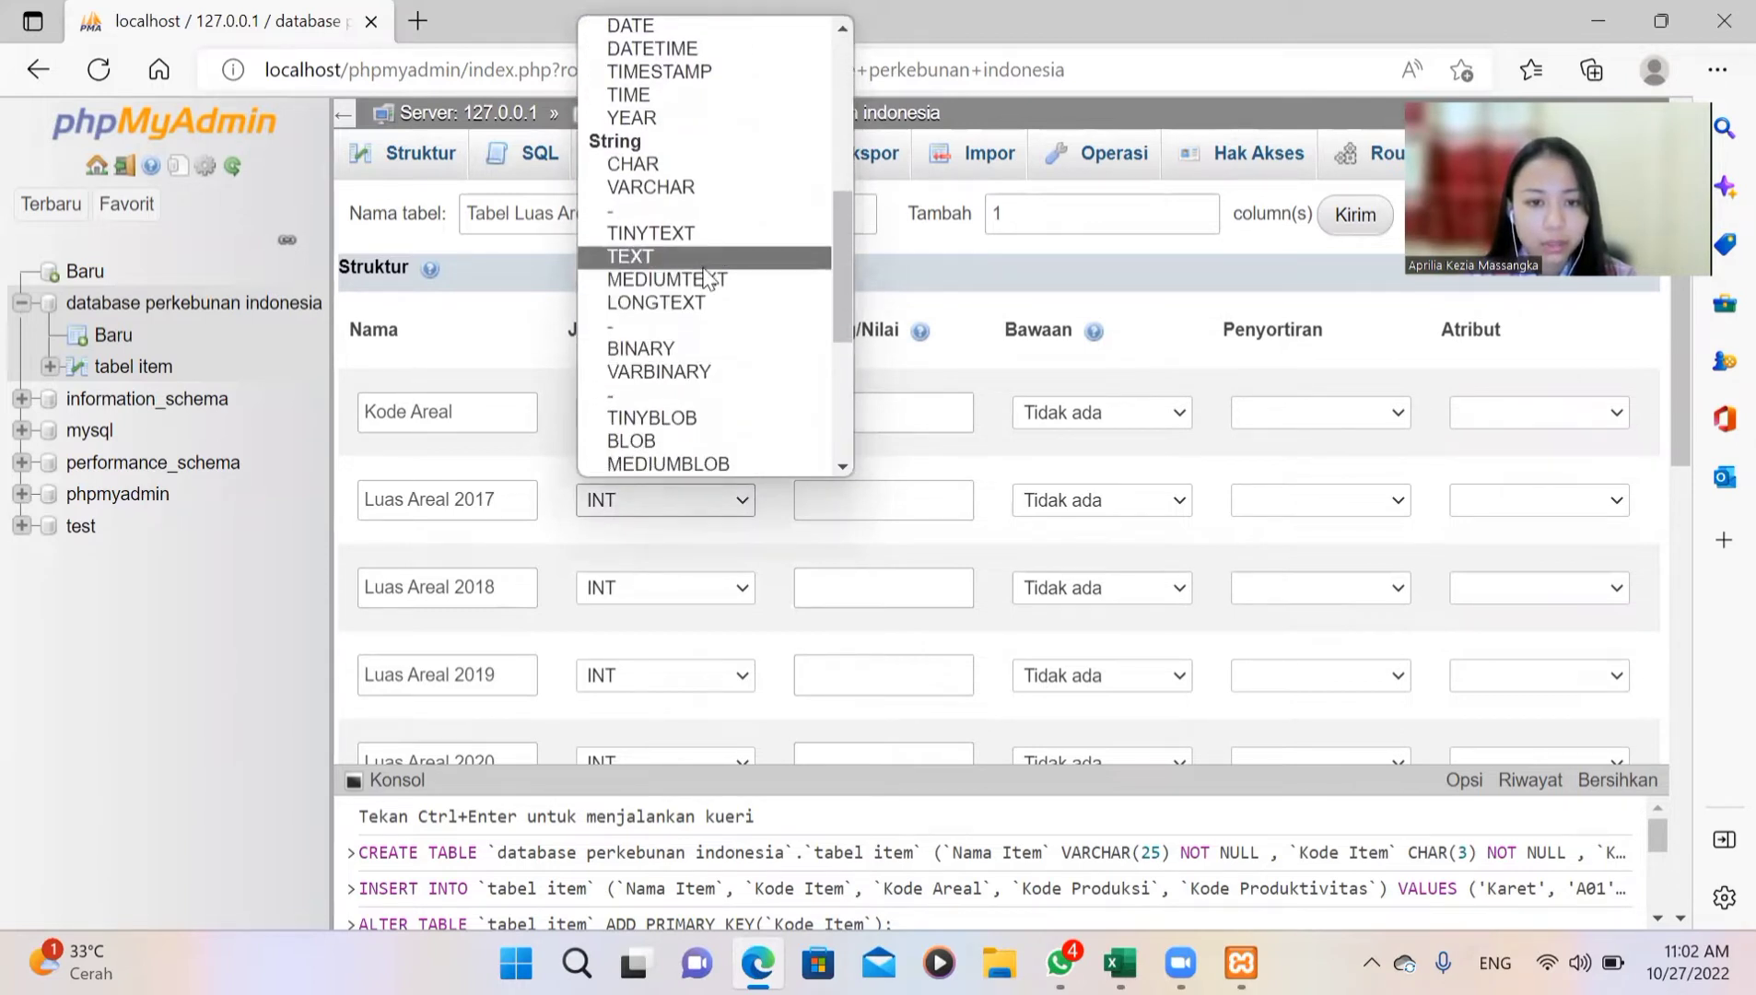
left_click(706, 279)
left_click(826, 498)
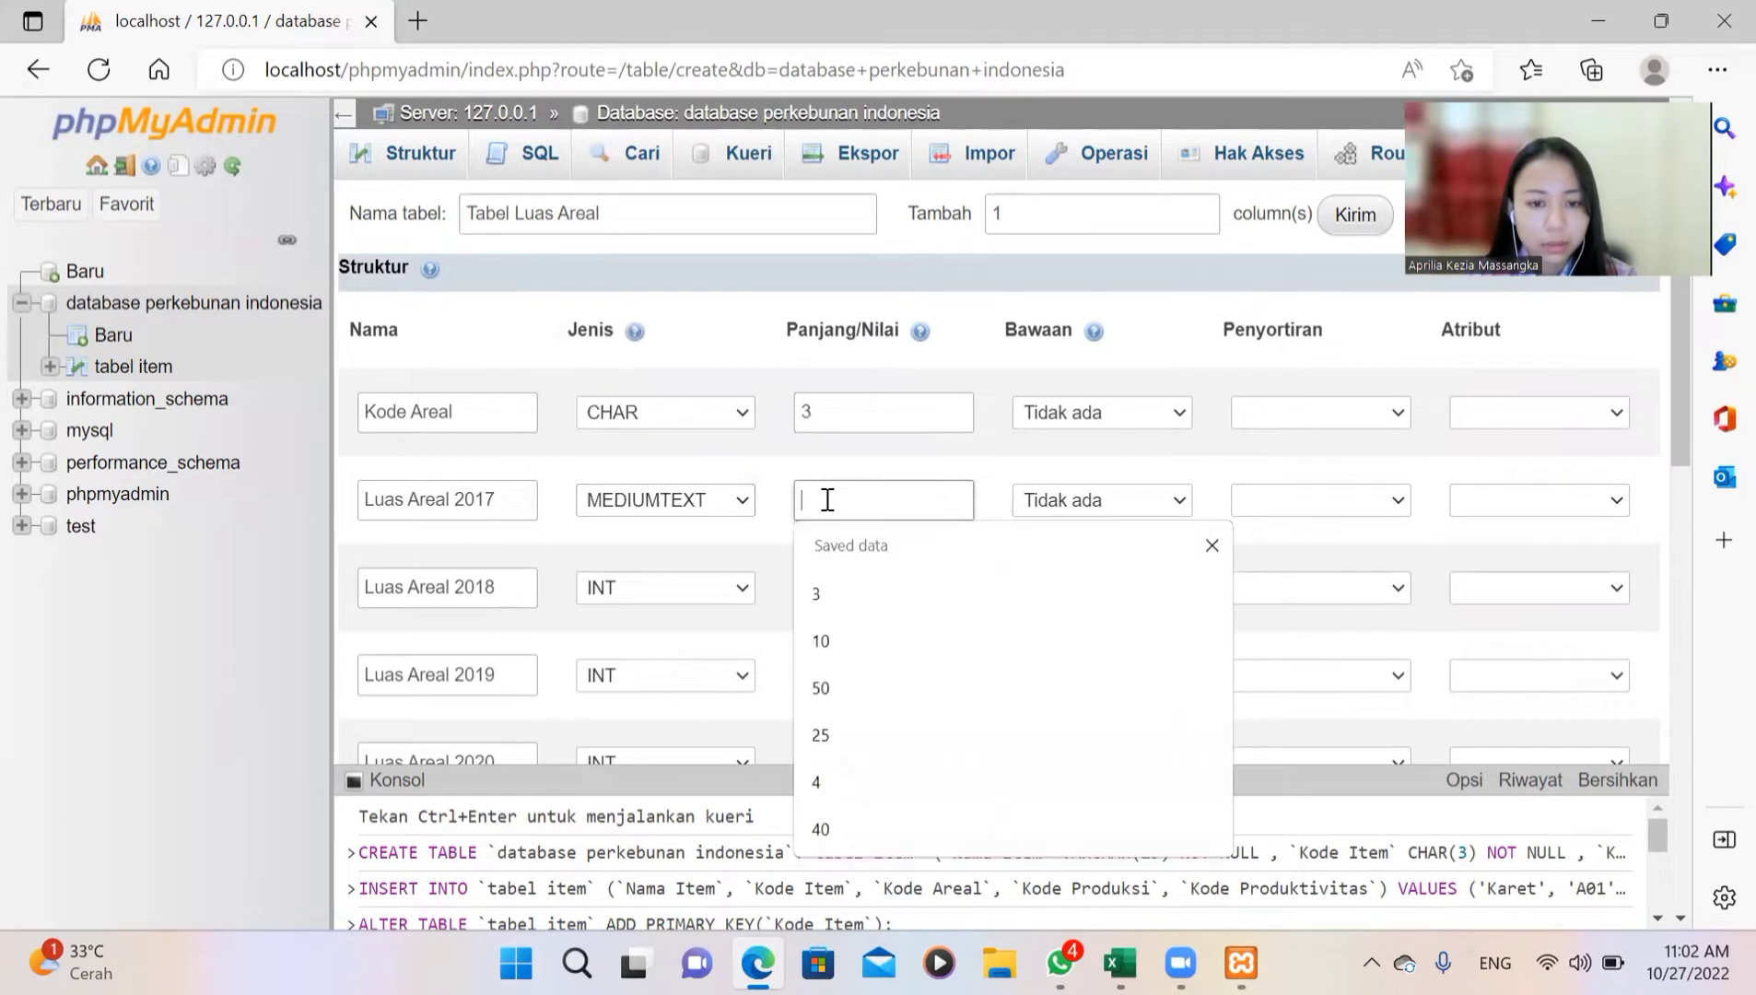
left_click(831, 643)
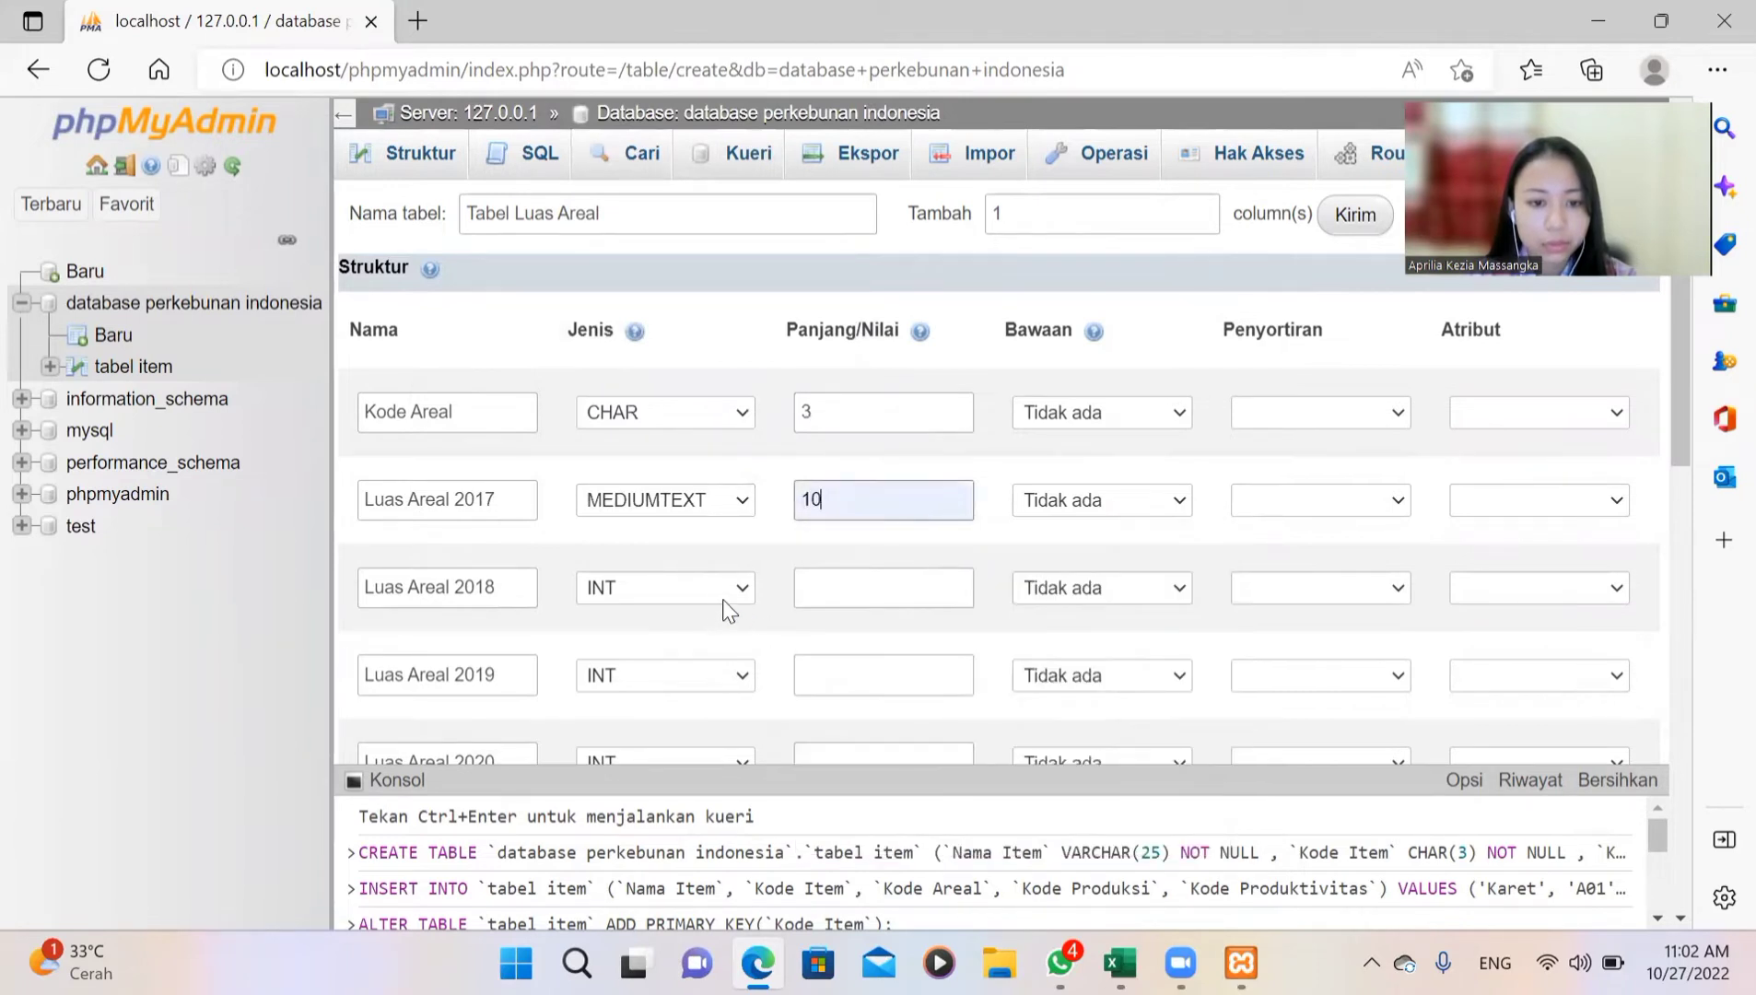
Step: Change the data type of the Luas Areal 2018 and Luas Areal 2019 columns to MEDIUMTEXT
left_click(715, 601)
scroll(705, 452, "down", 3)
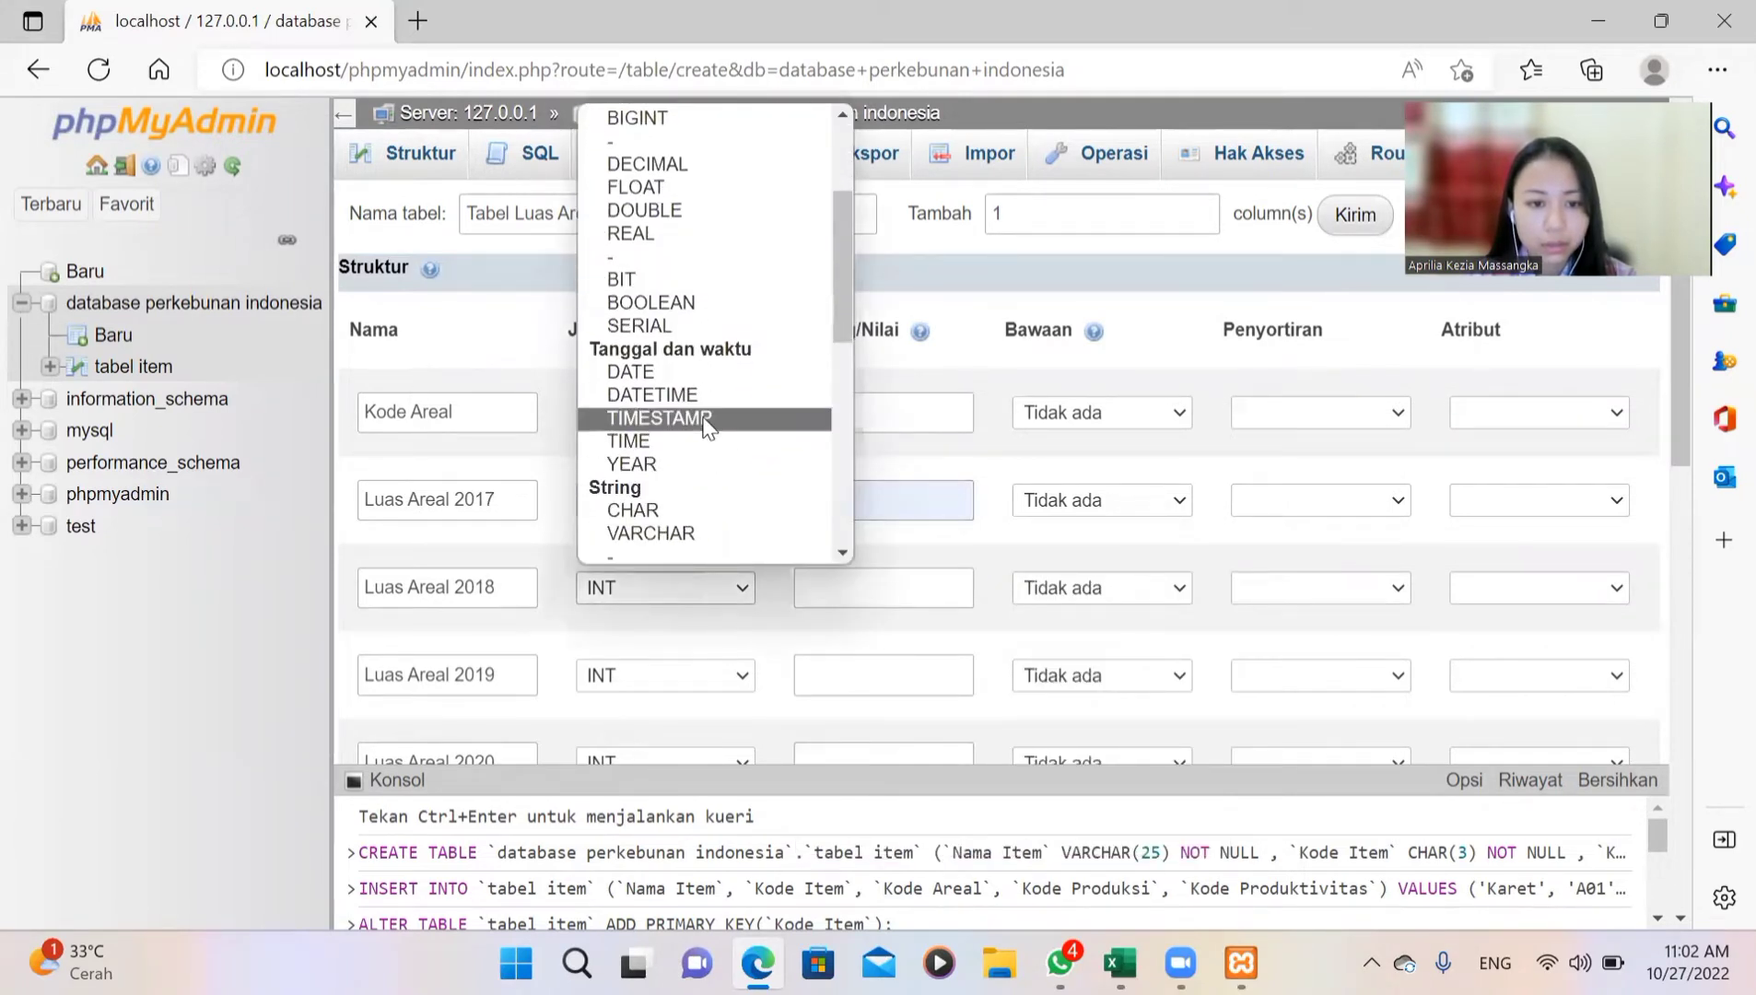
scroll(708, 427, "down", 2)
scroll(718, 433, "down", 1)
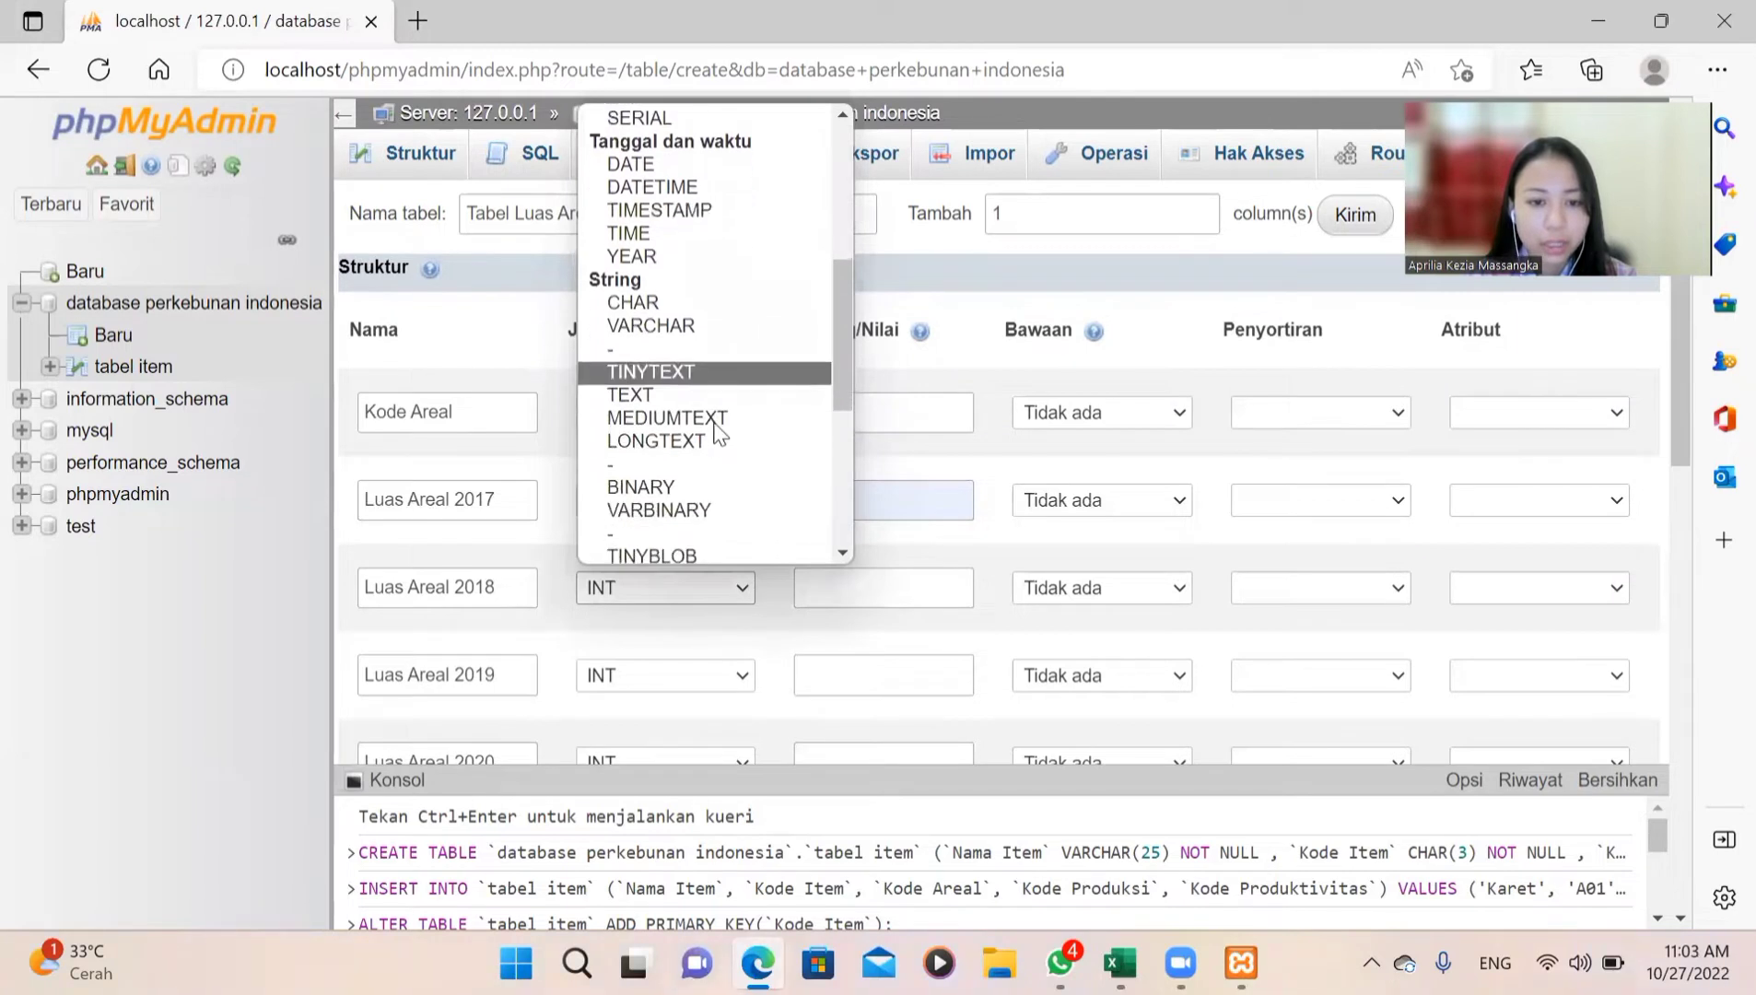
left_click(716, 421)
left_click(737, 673)
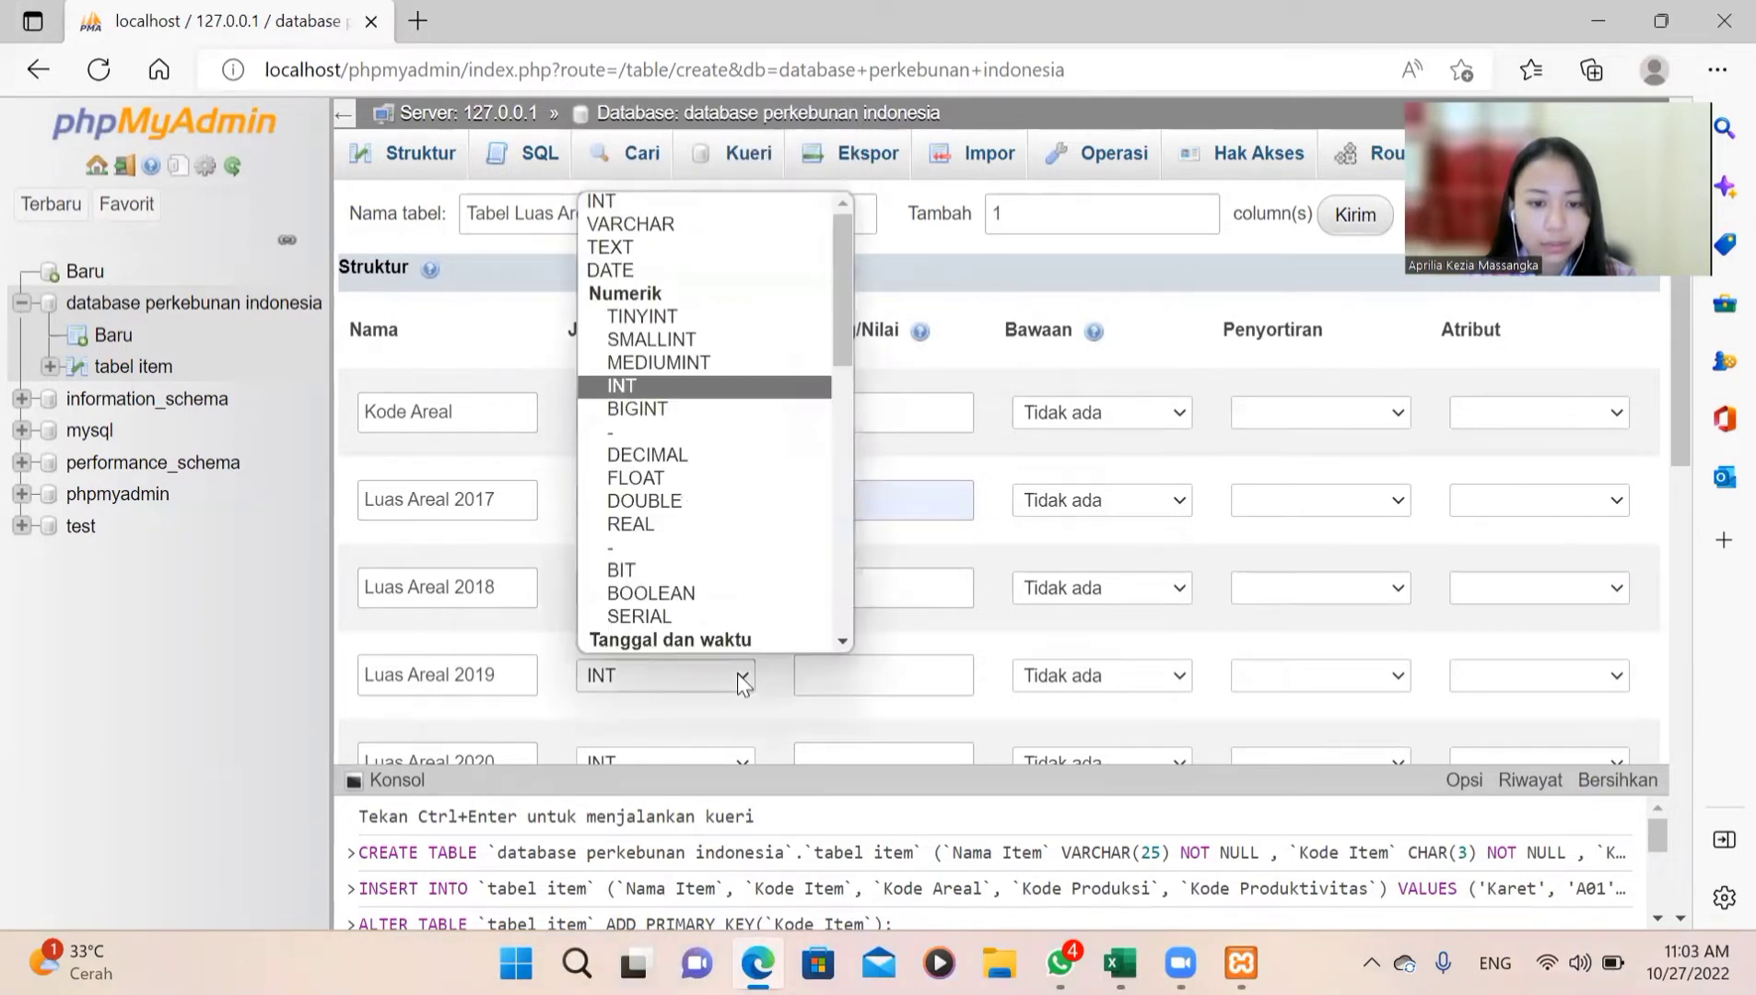
scroll(753, 433, "down", 5)
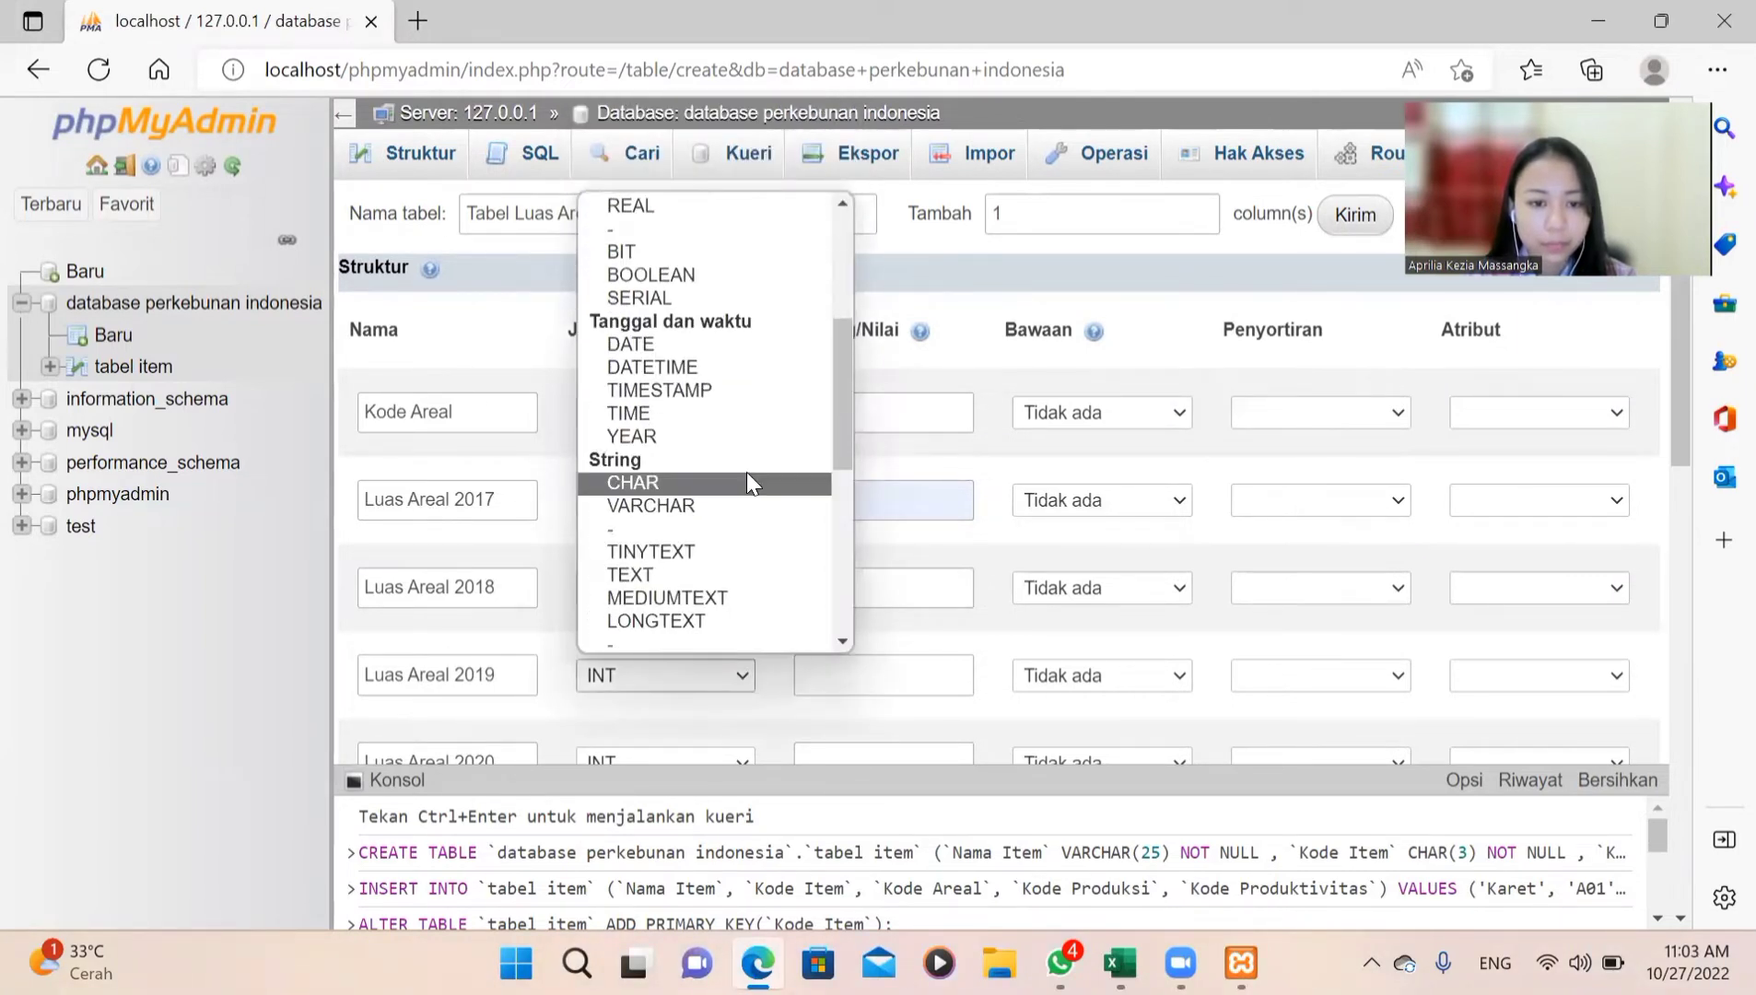
left_click(744, 508)
Step: Set the length of both the Luas Areal 2018 and Luas Areal 2019 columns to 10
left_click(846, 592)
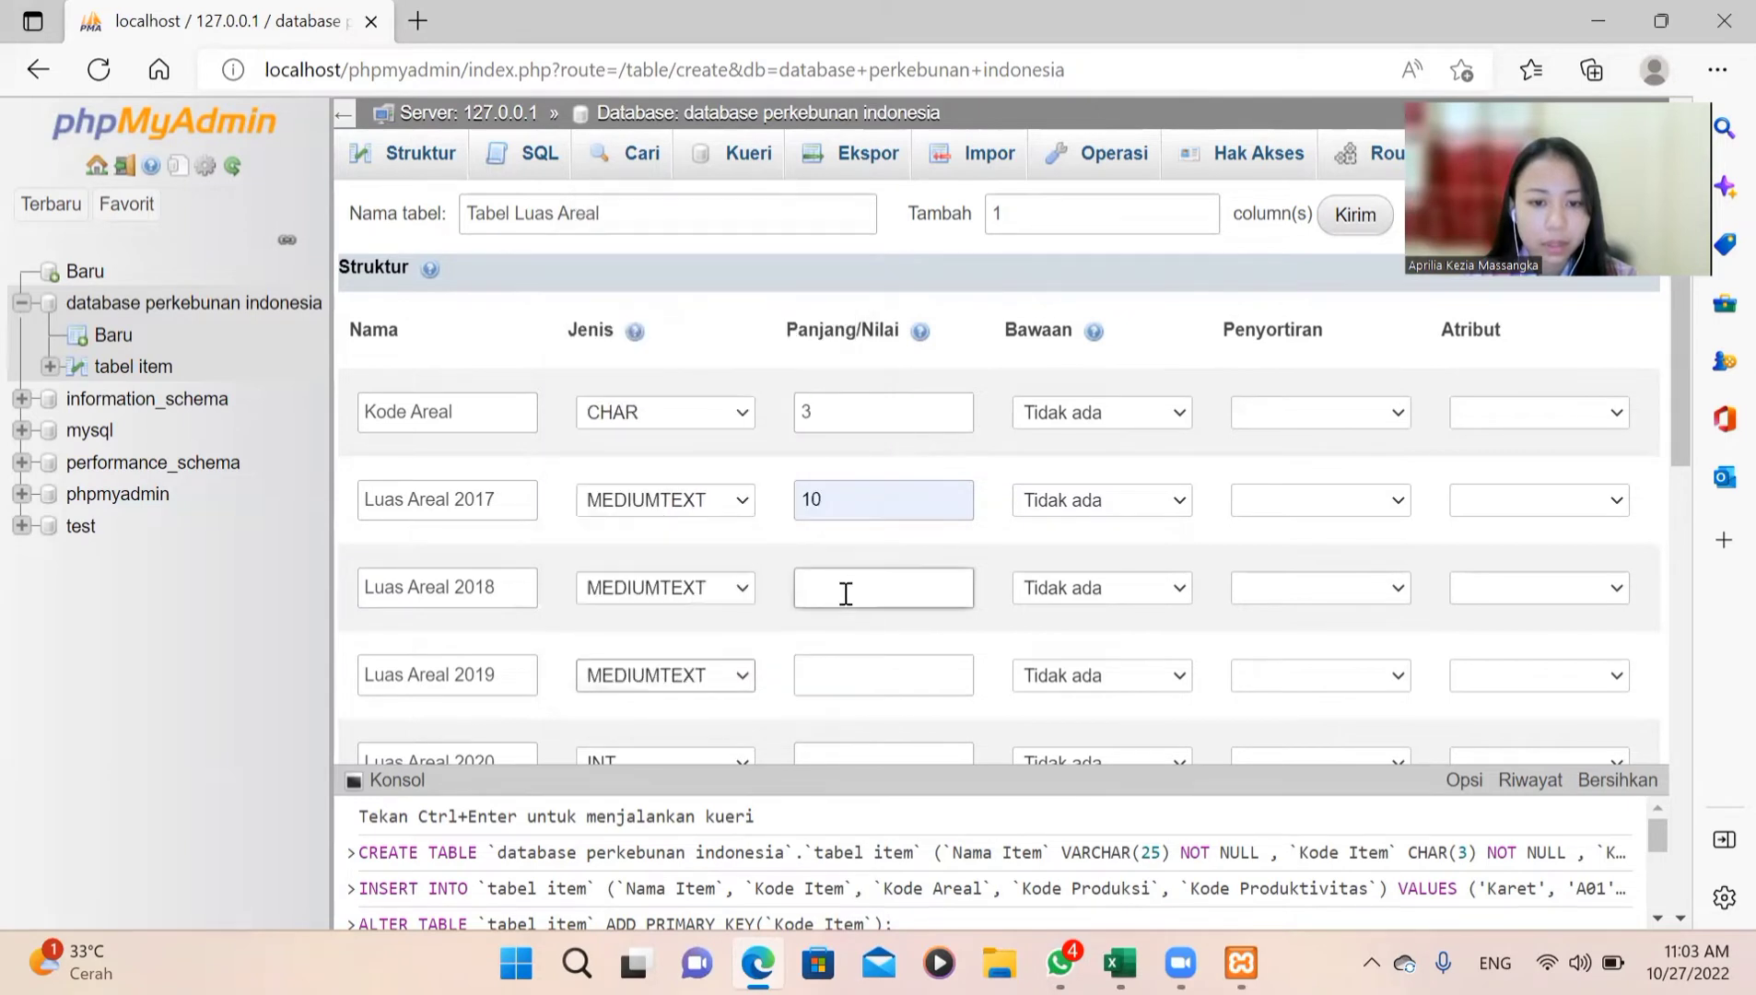
type("10")
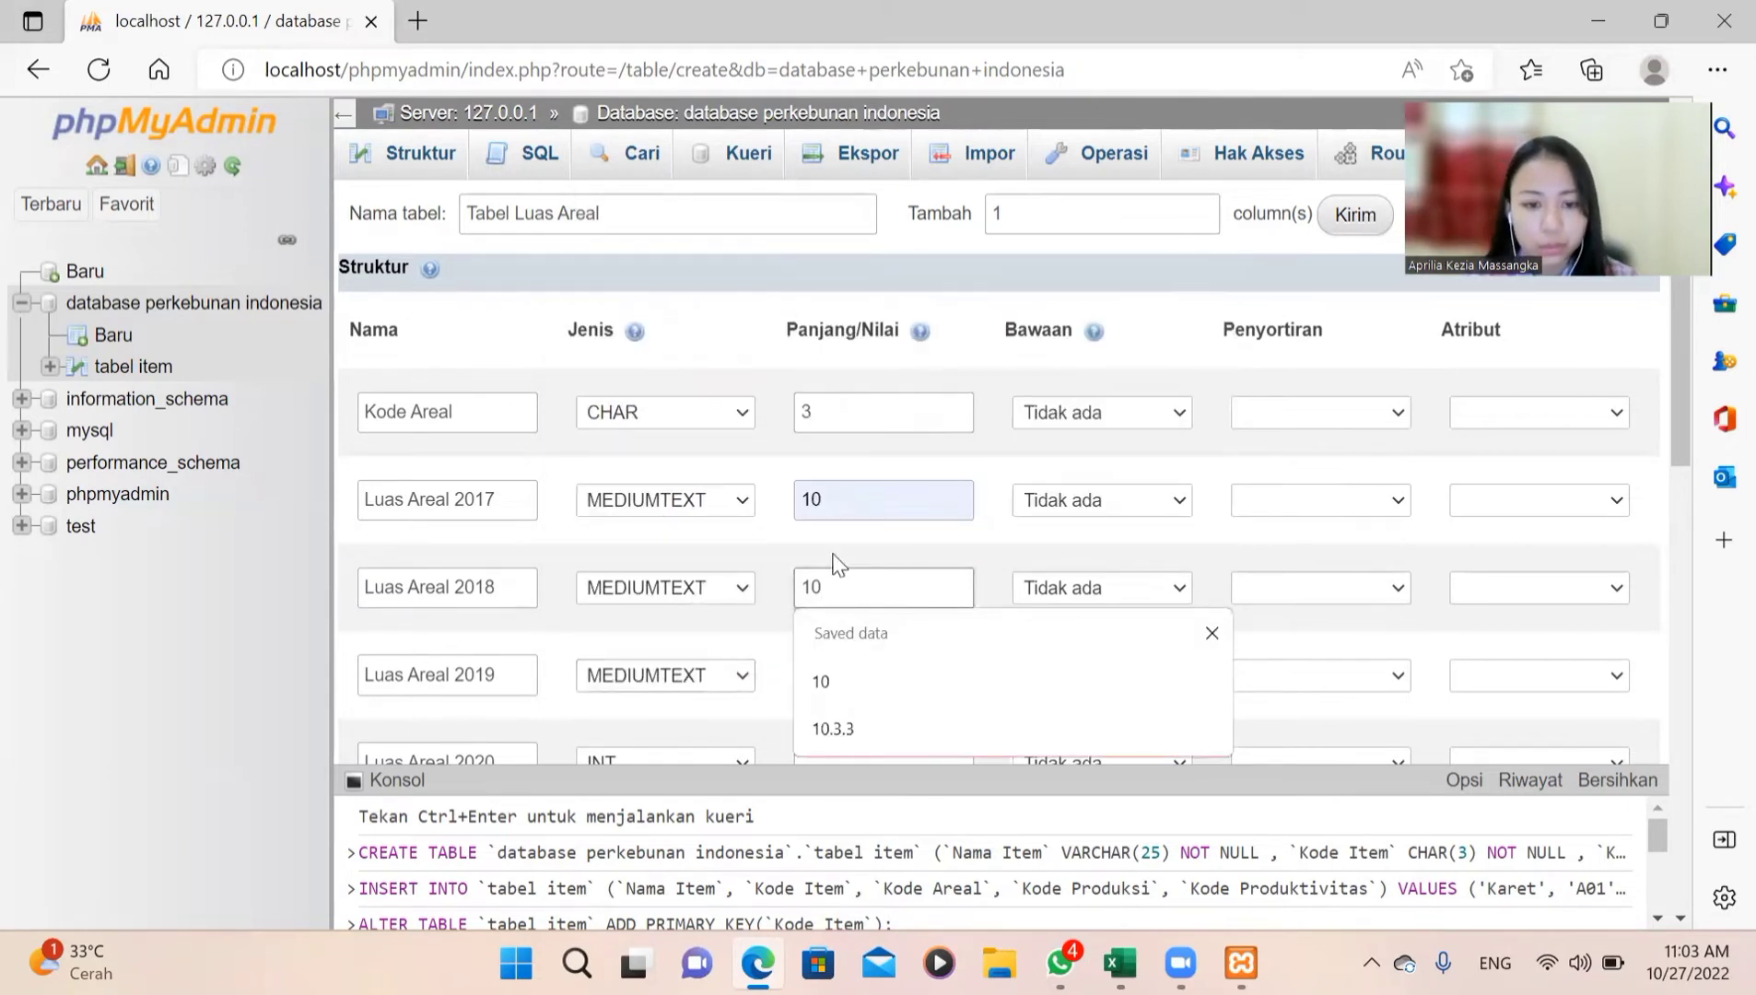
scroll(832, 561, "down", 3)
left_click(849, 422)
type("1")
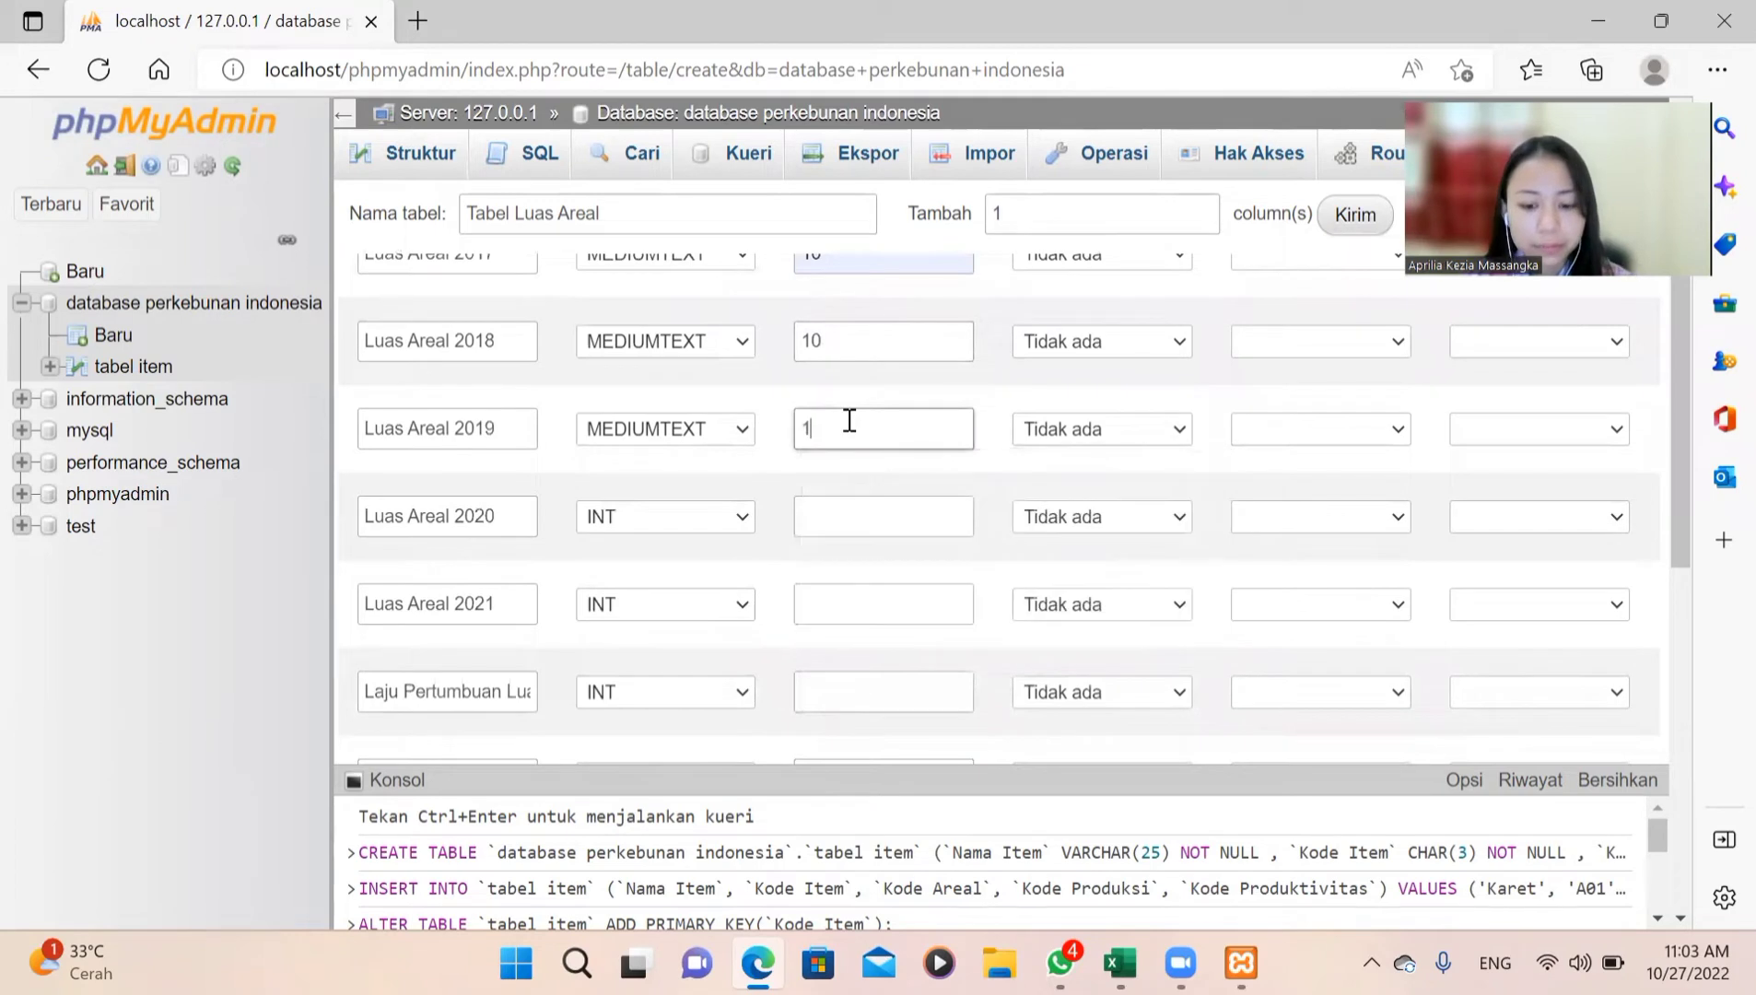
type("0")
Step: Give the Luas Areal 2020 column the data type MEDIUMTEXT with a length of 10
left_click(742, 509)
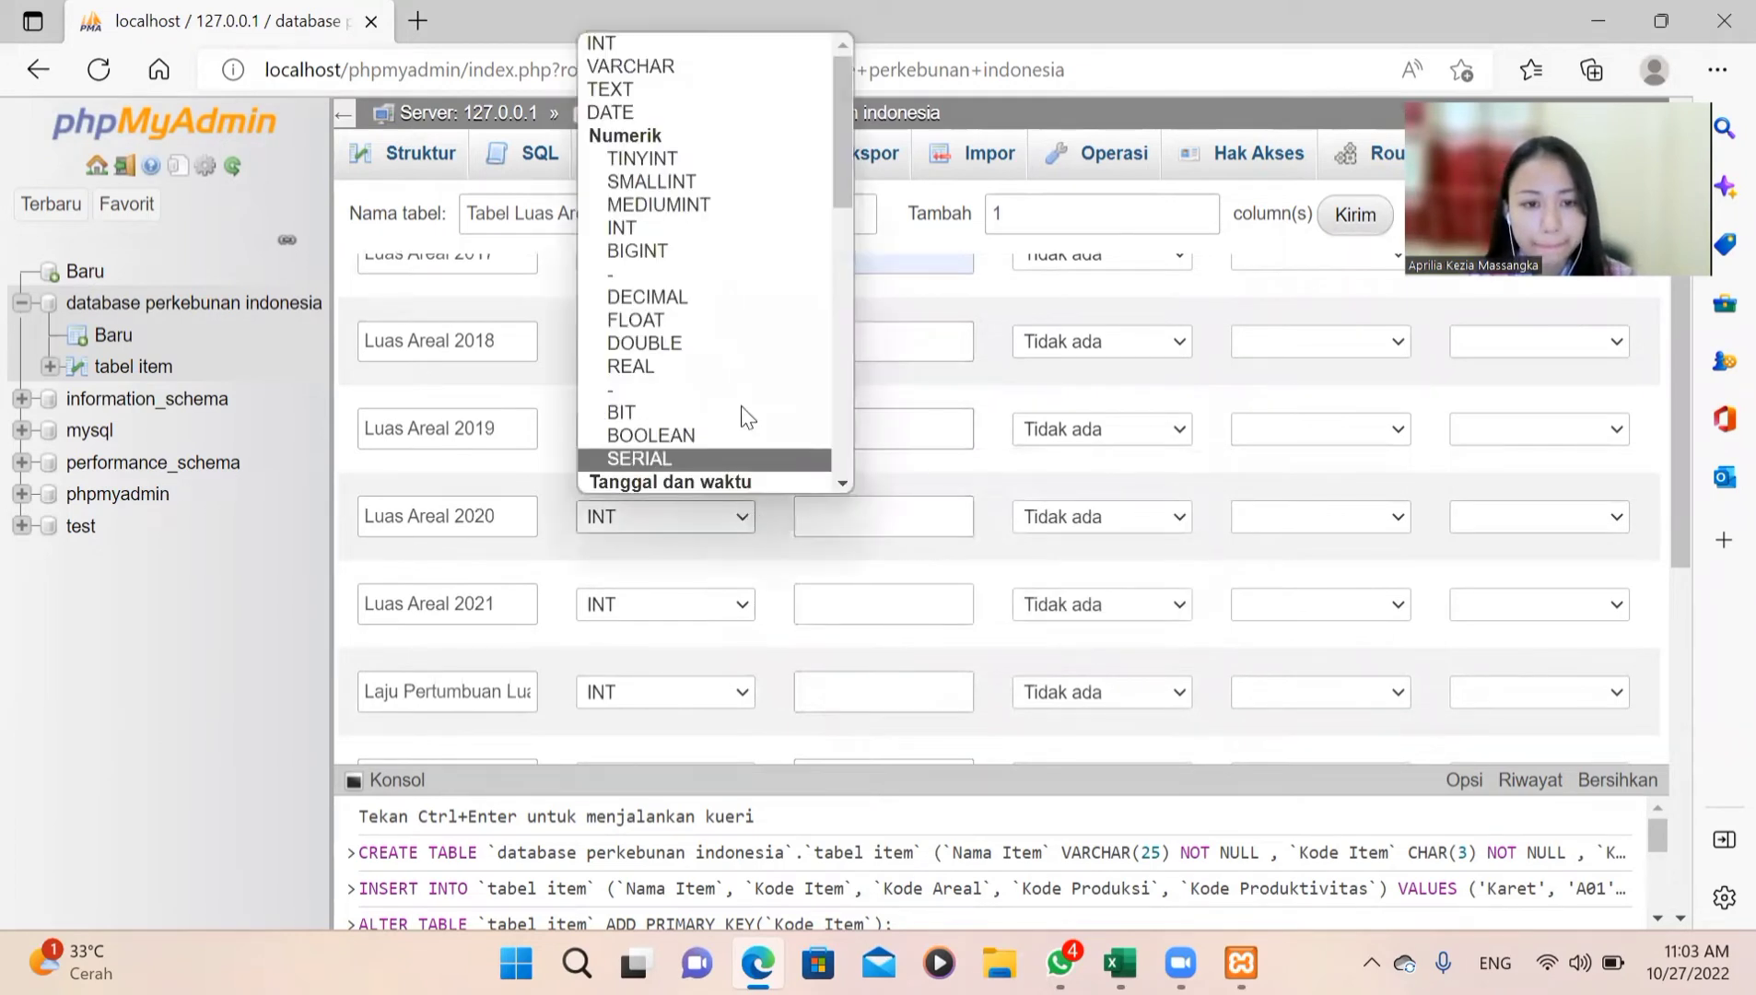
scroll(735, 377, "down", 2)
scroll(736, 377, "down", 3)
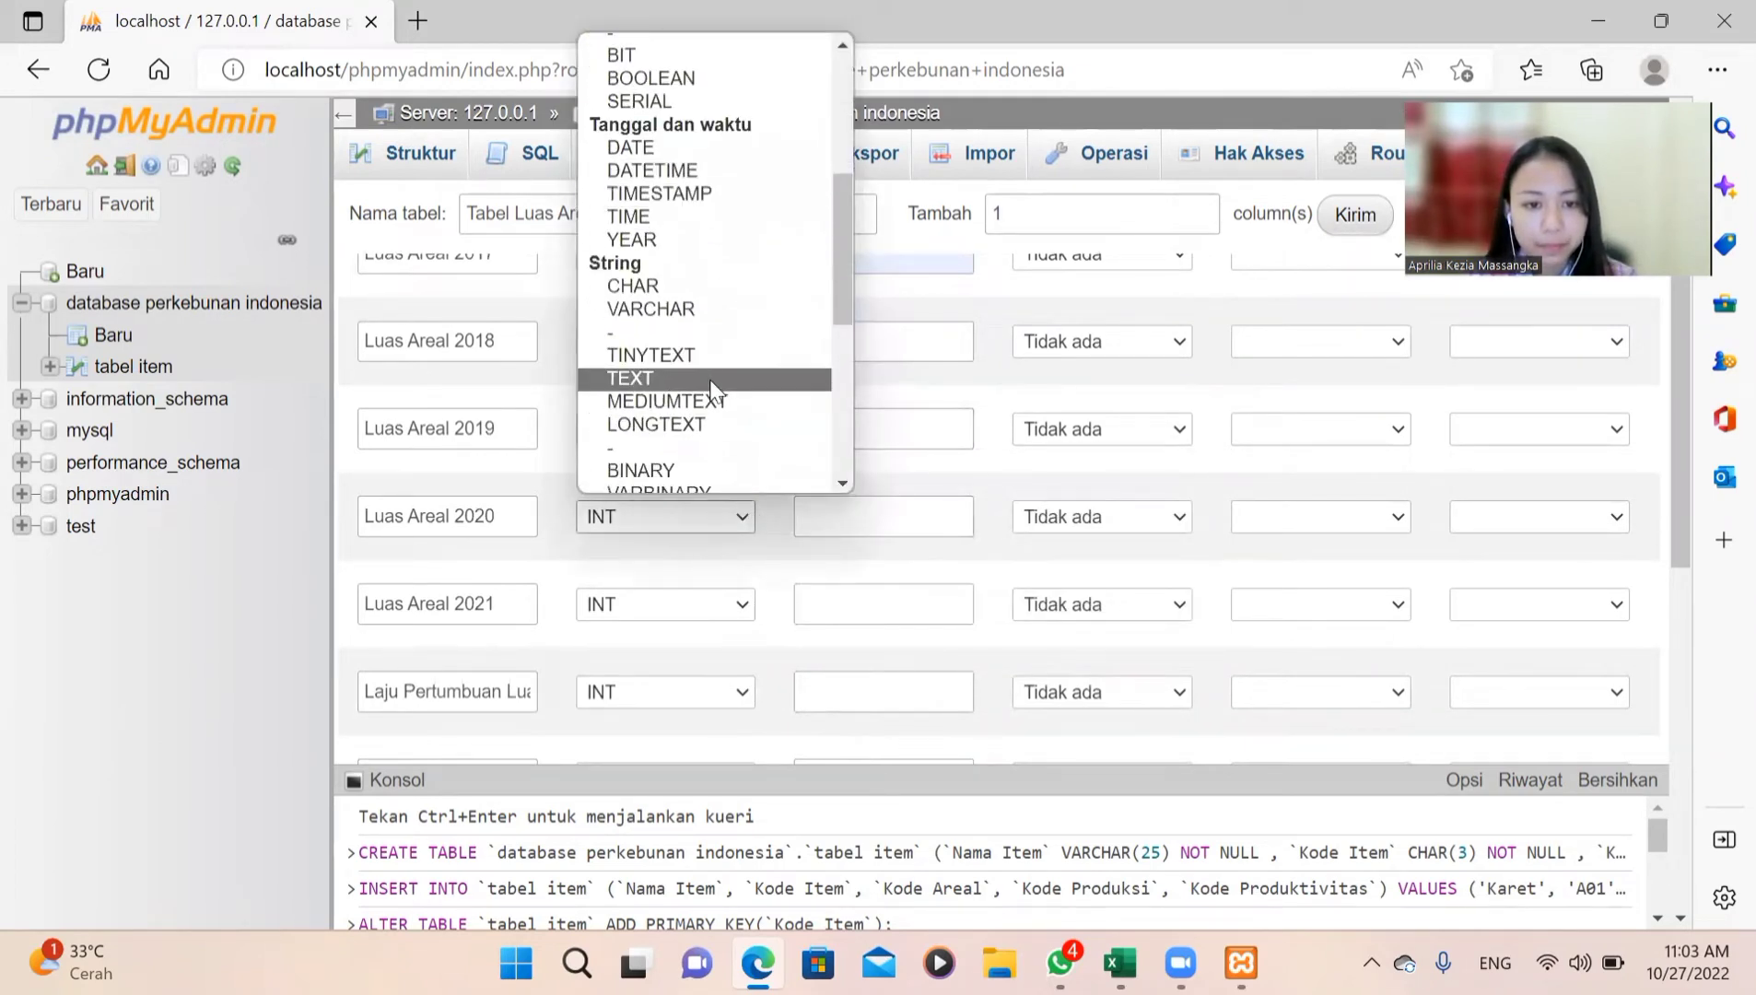
left_click(717, 403)
left_click(806, 507)
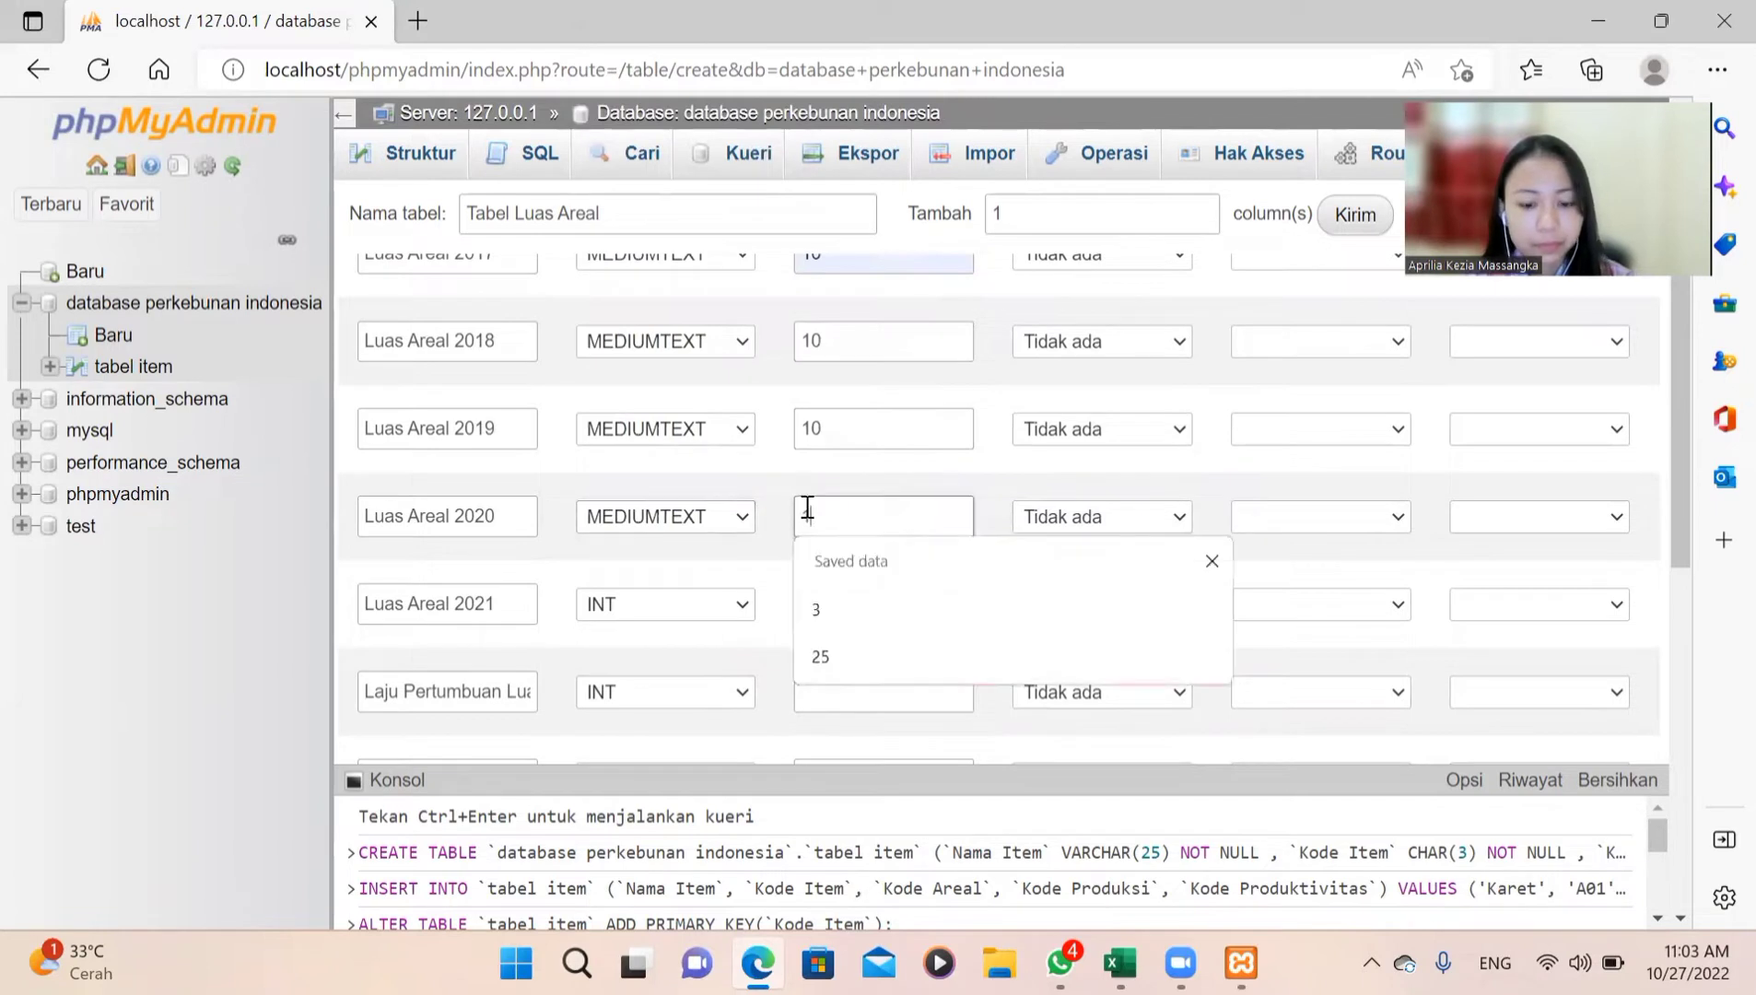
type("10")
Step: Give the Luas Areal 2021 column the data type MEDIUMTEXT with a length of 10
scroll(804, 505, "down", 1)
left_click(728, 530)
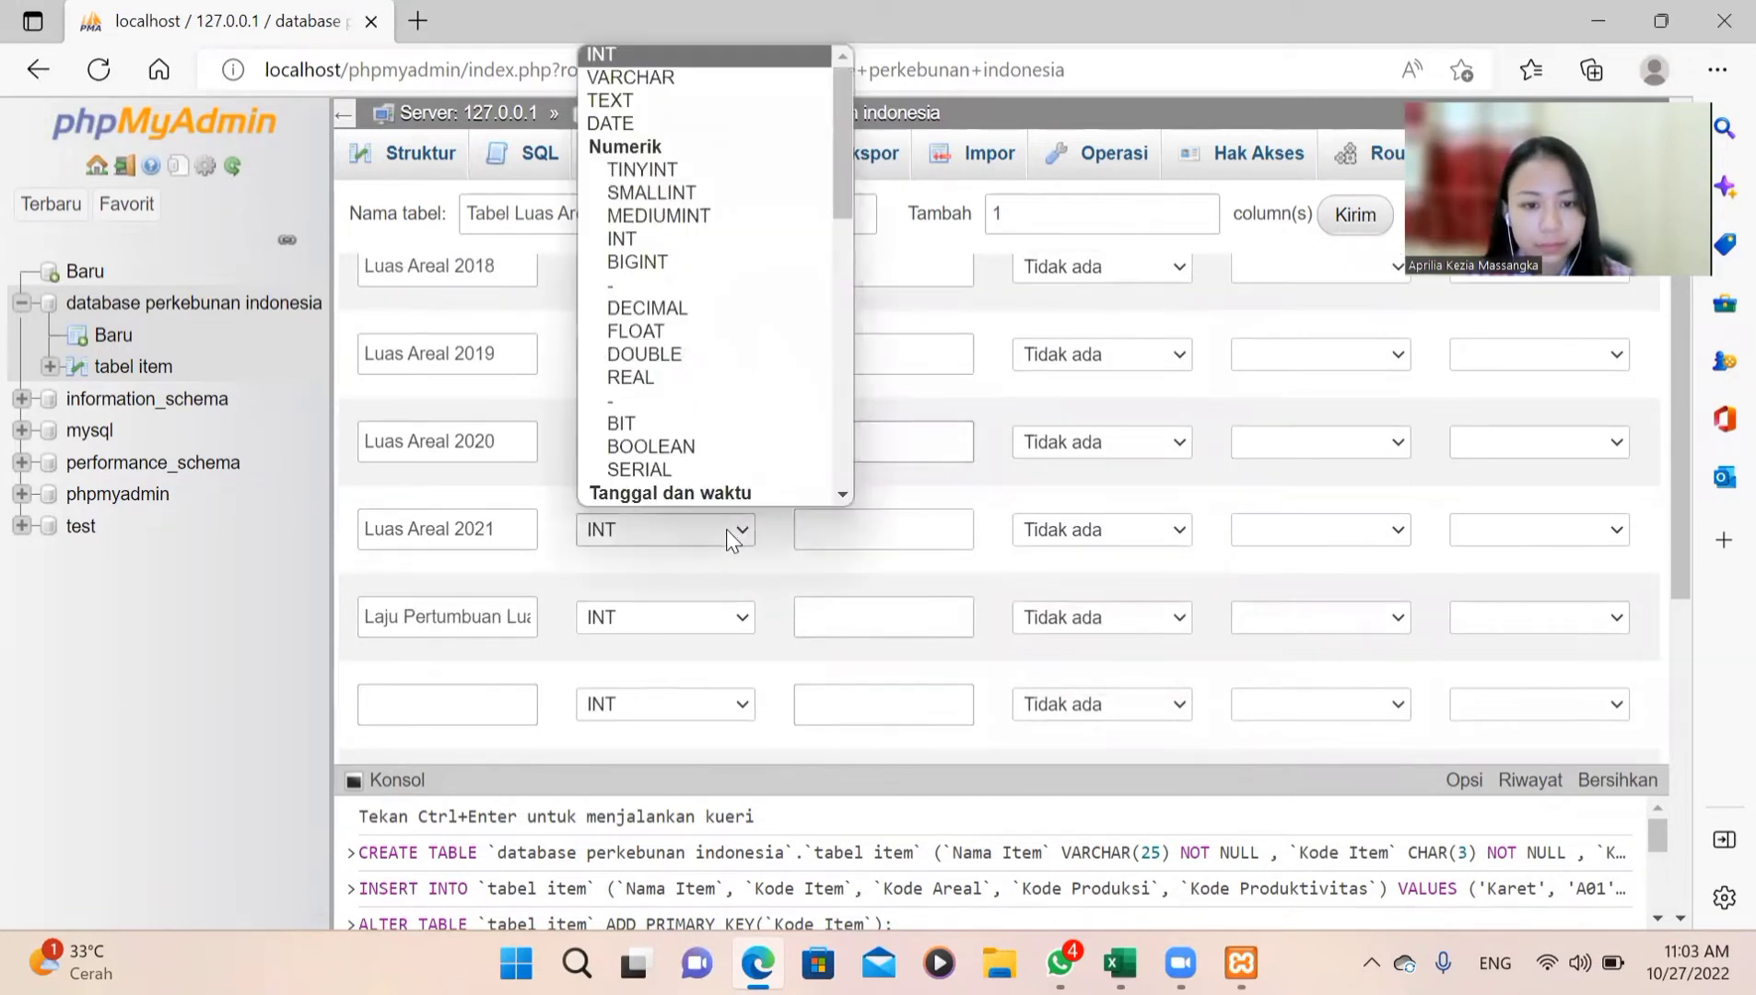
scroll(724, 396, "down", 5)
left_click(725, 387)
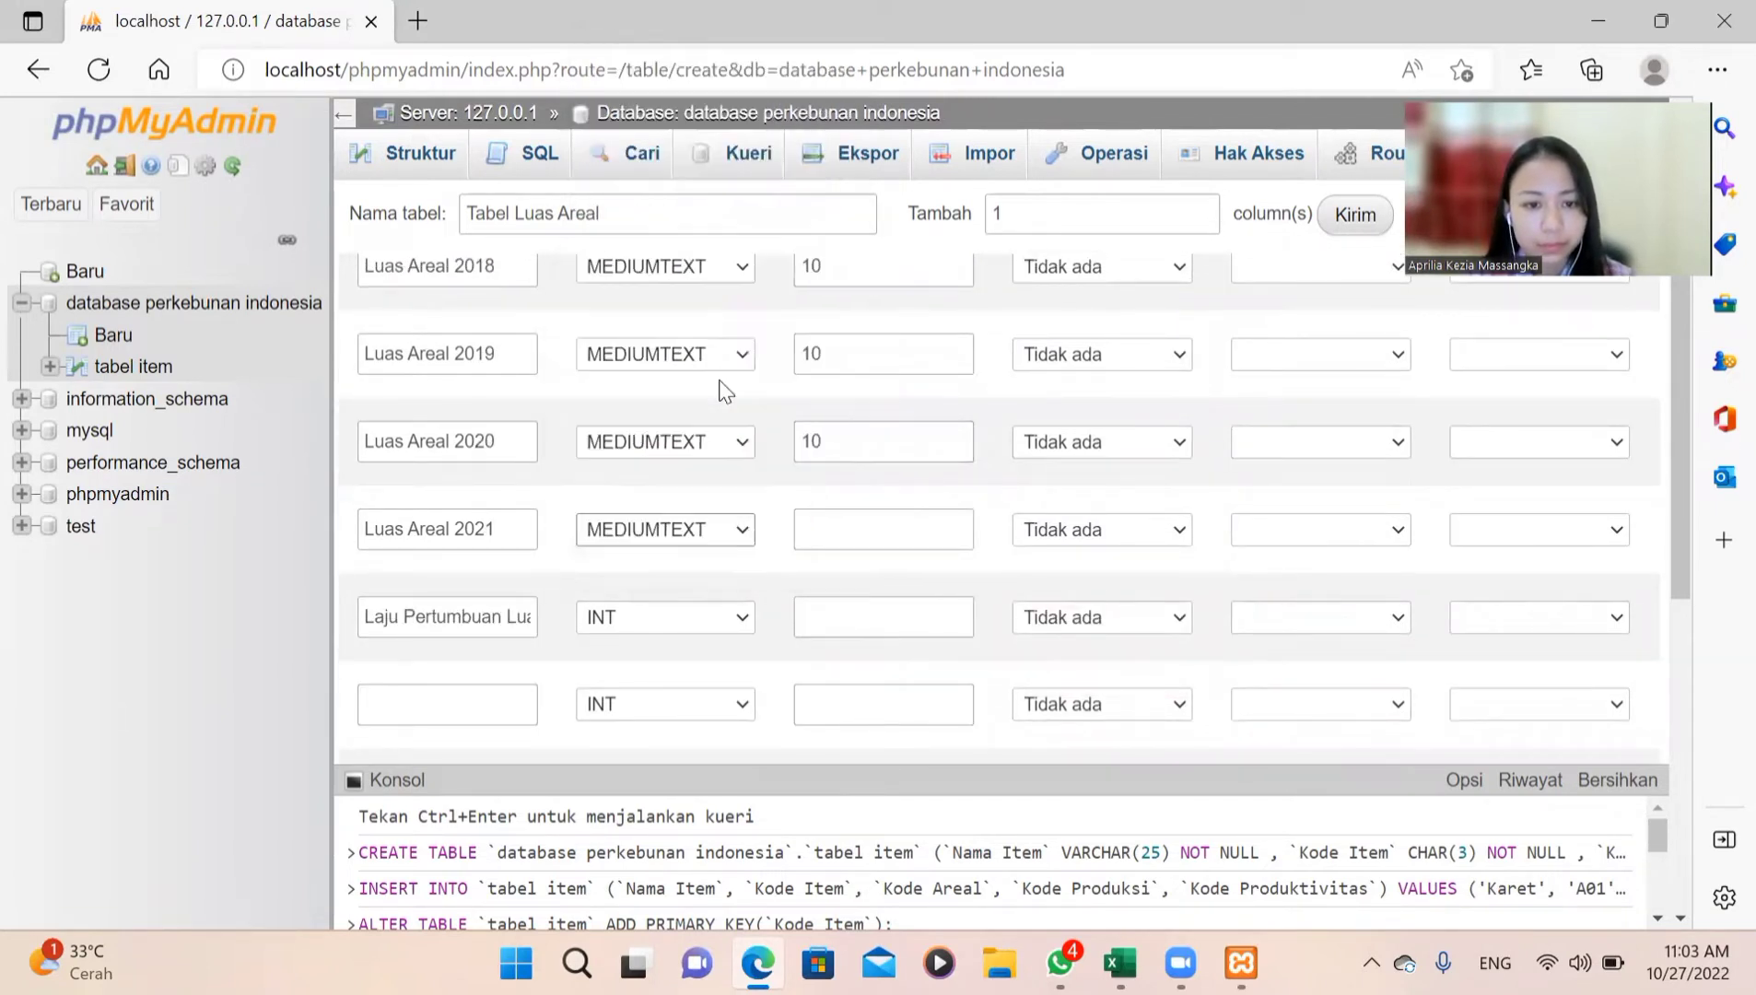
left_click(825, 540)
type("1")
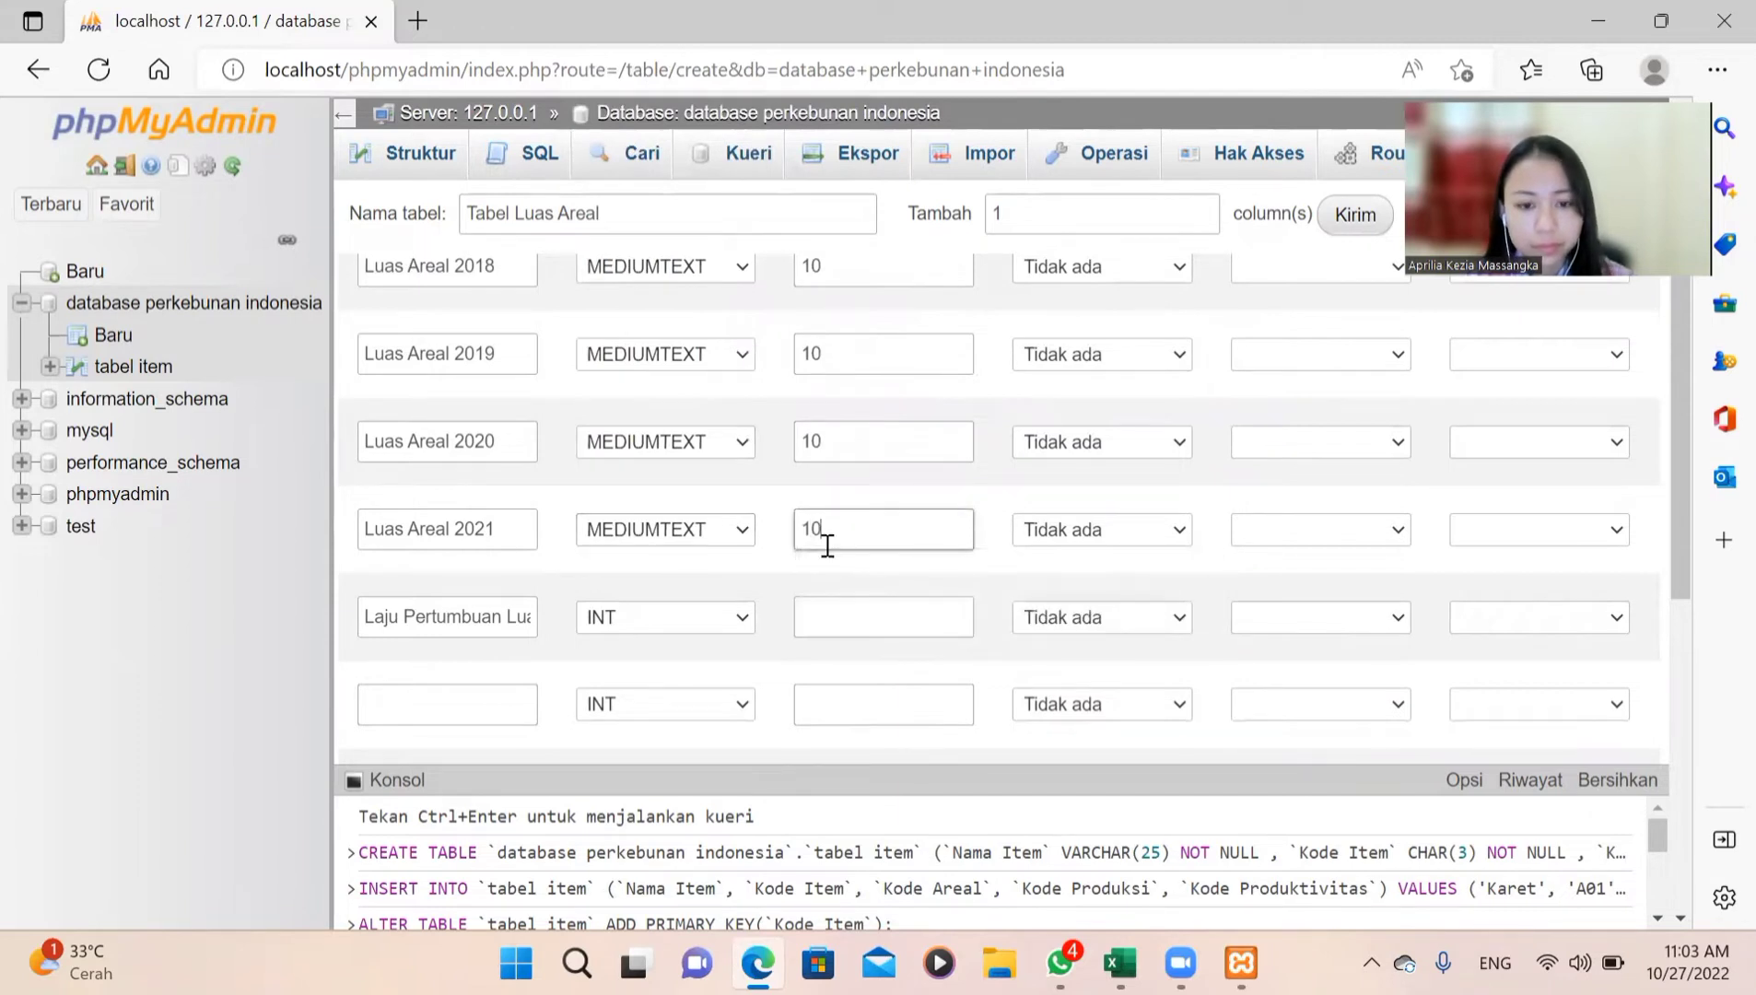
type("0")
Step: Give the Laju Pertumbuan Luas Areal column the data type MEDIUMTEXT with a length of 10
scroll(828, 545, "down", 1)
left_click(742, 482)
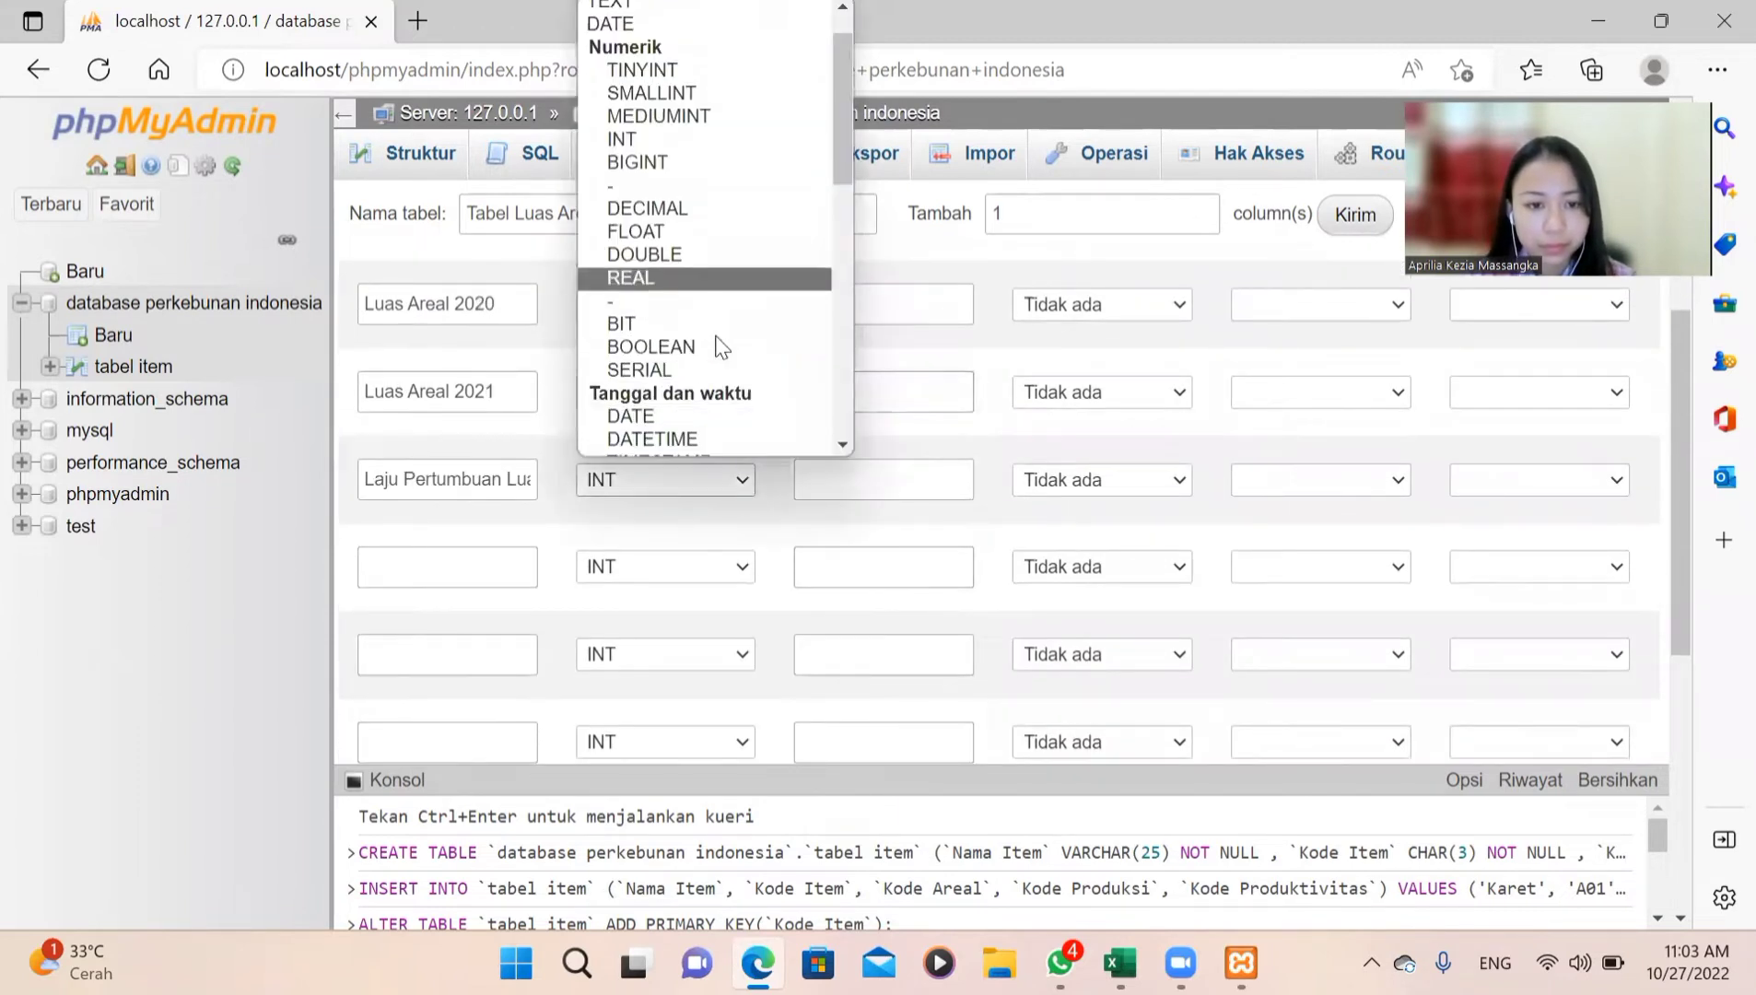
scroll(721, 347, "down", 5)
left_click(706, 276)
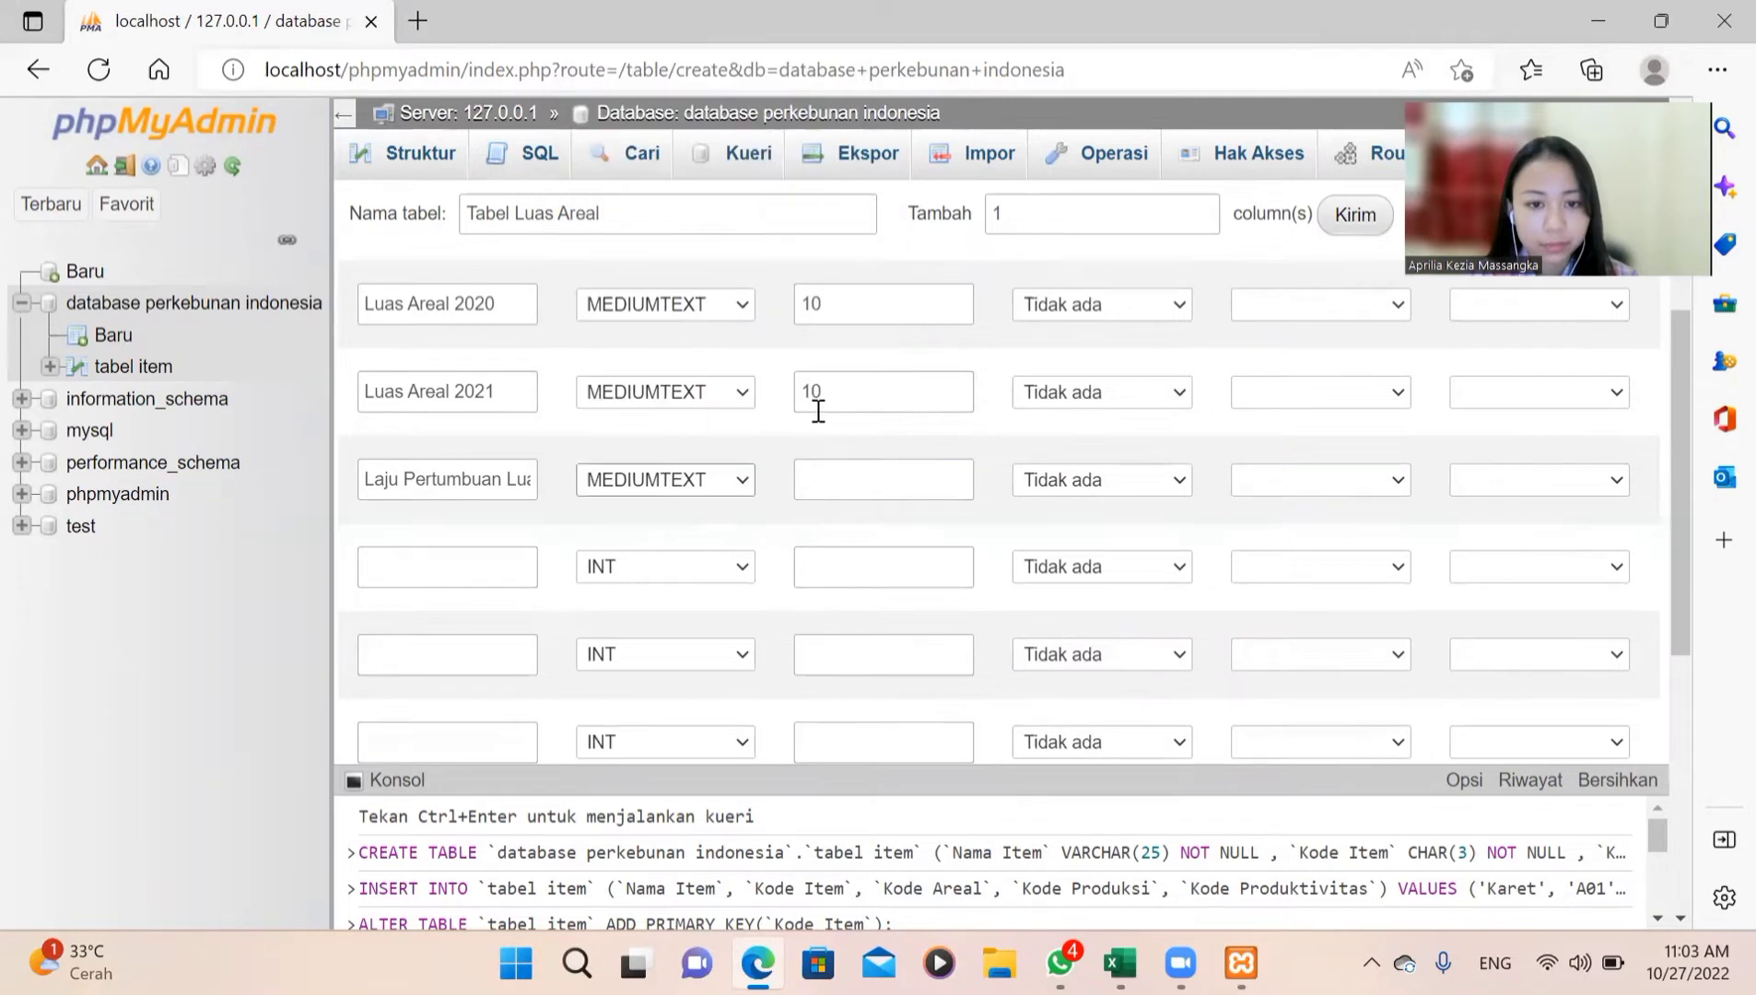
left_click(864, 466)
type("10")
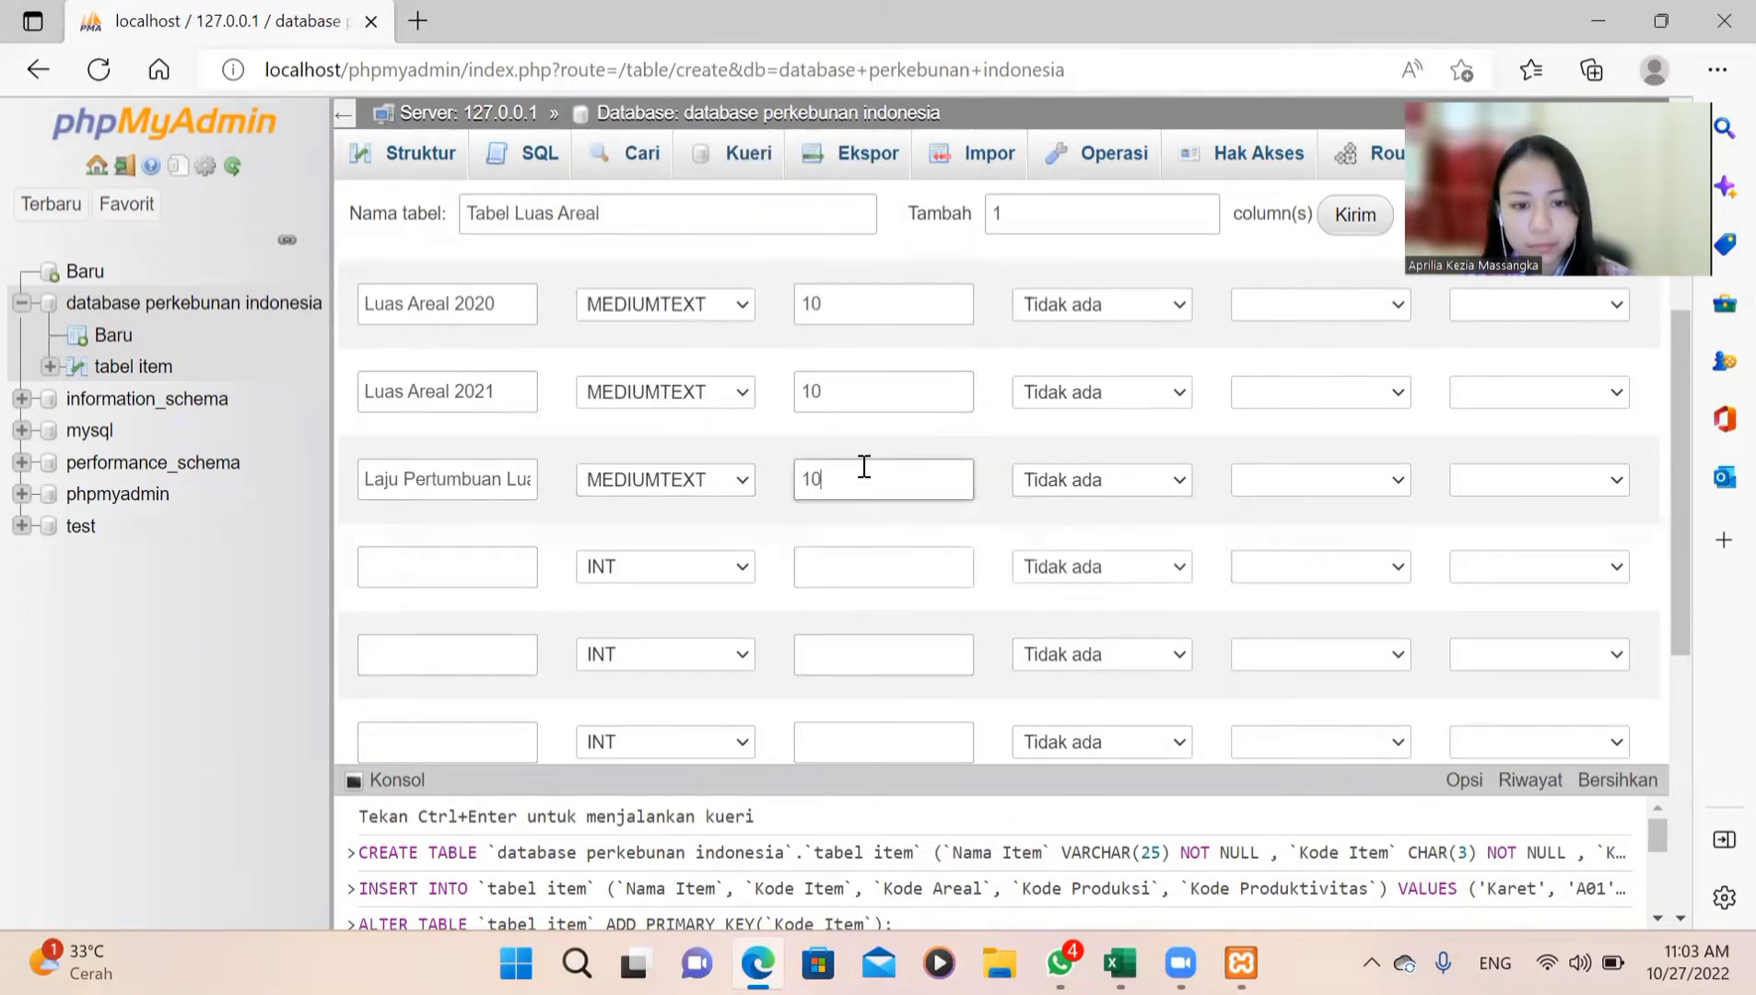
Step: Change the Laju Pertumbuan Luas Areal column to the data type DECIMAL with a length of 5,2
scroll(864, 466, "up", 1)
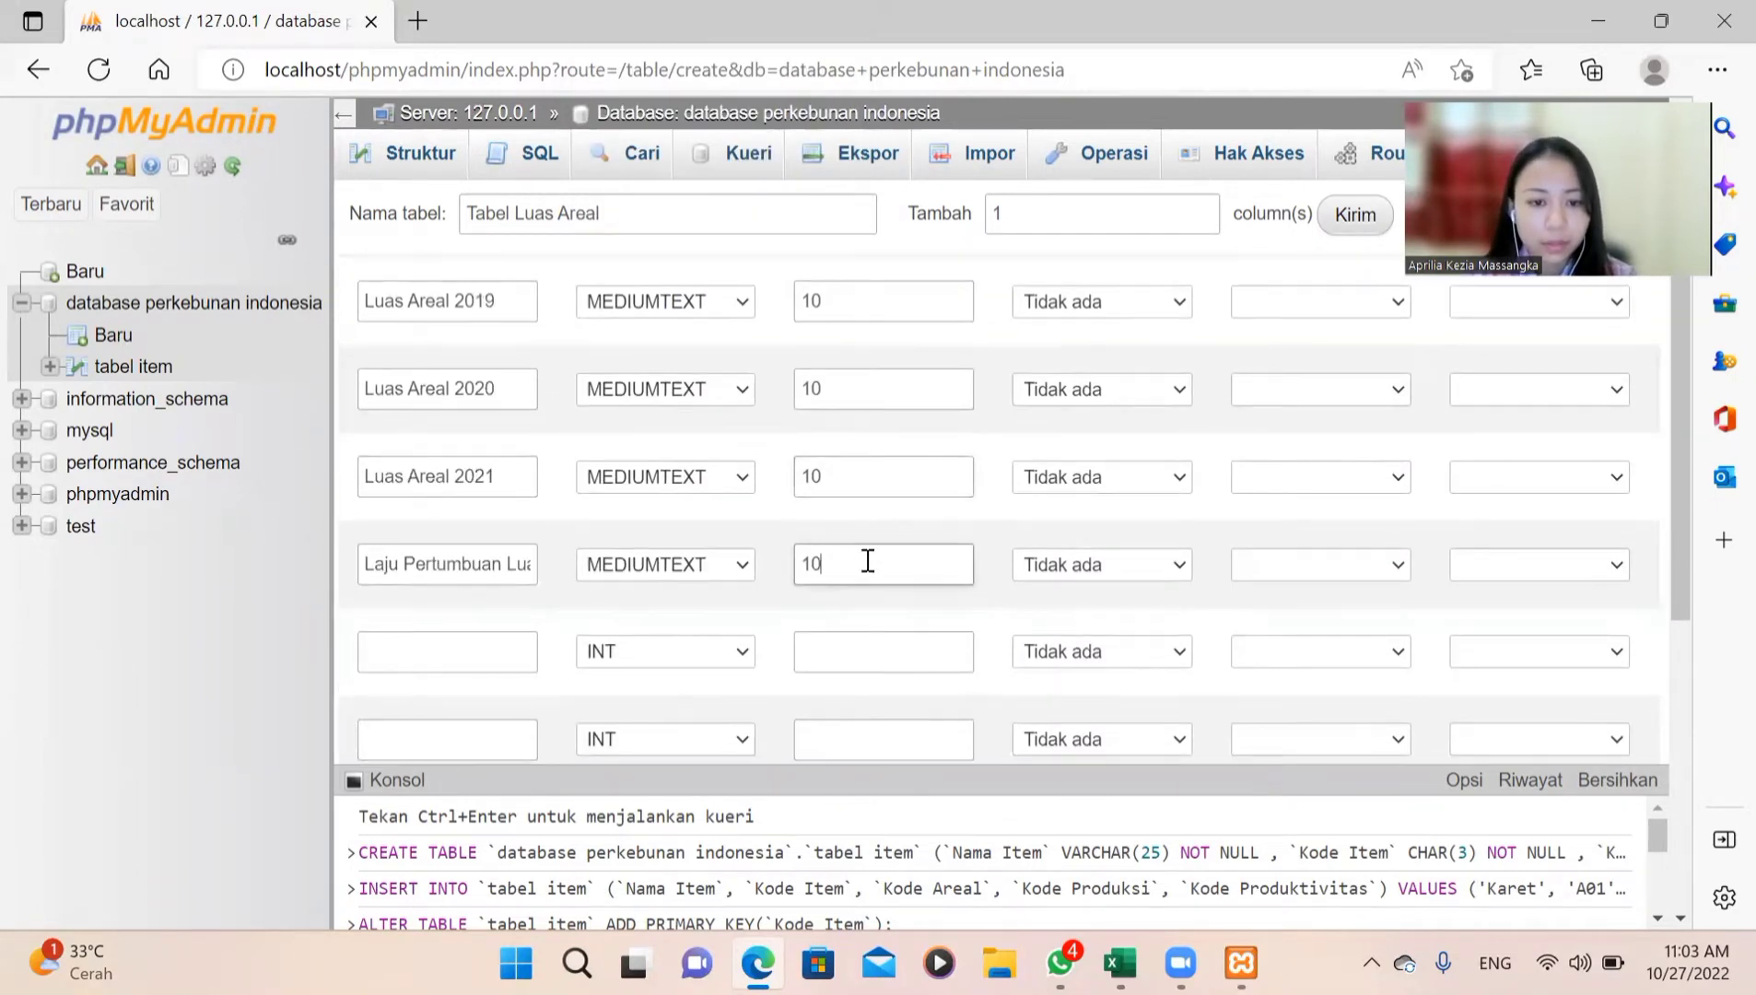
left_click(735, 566)
scroll(751, 437, "up", 5)
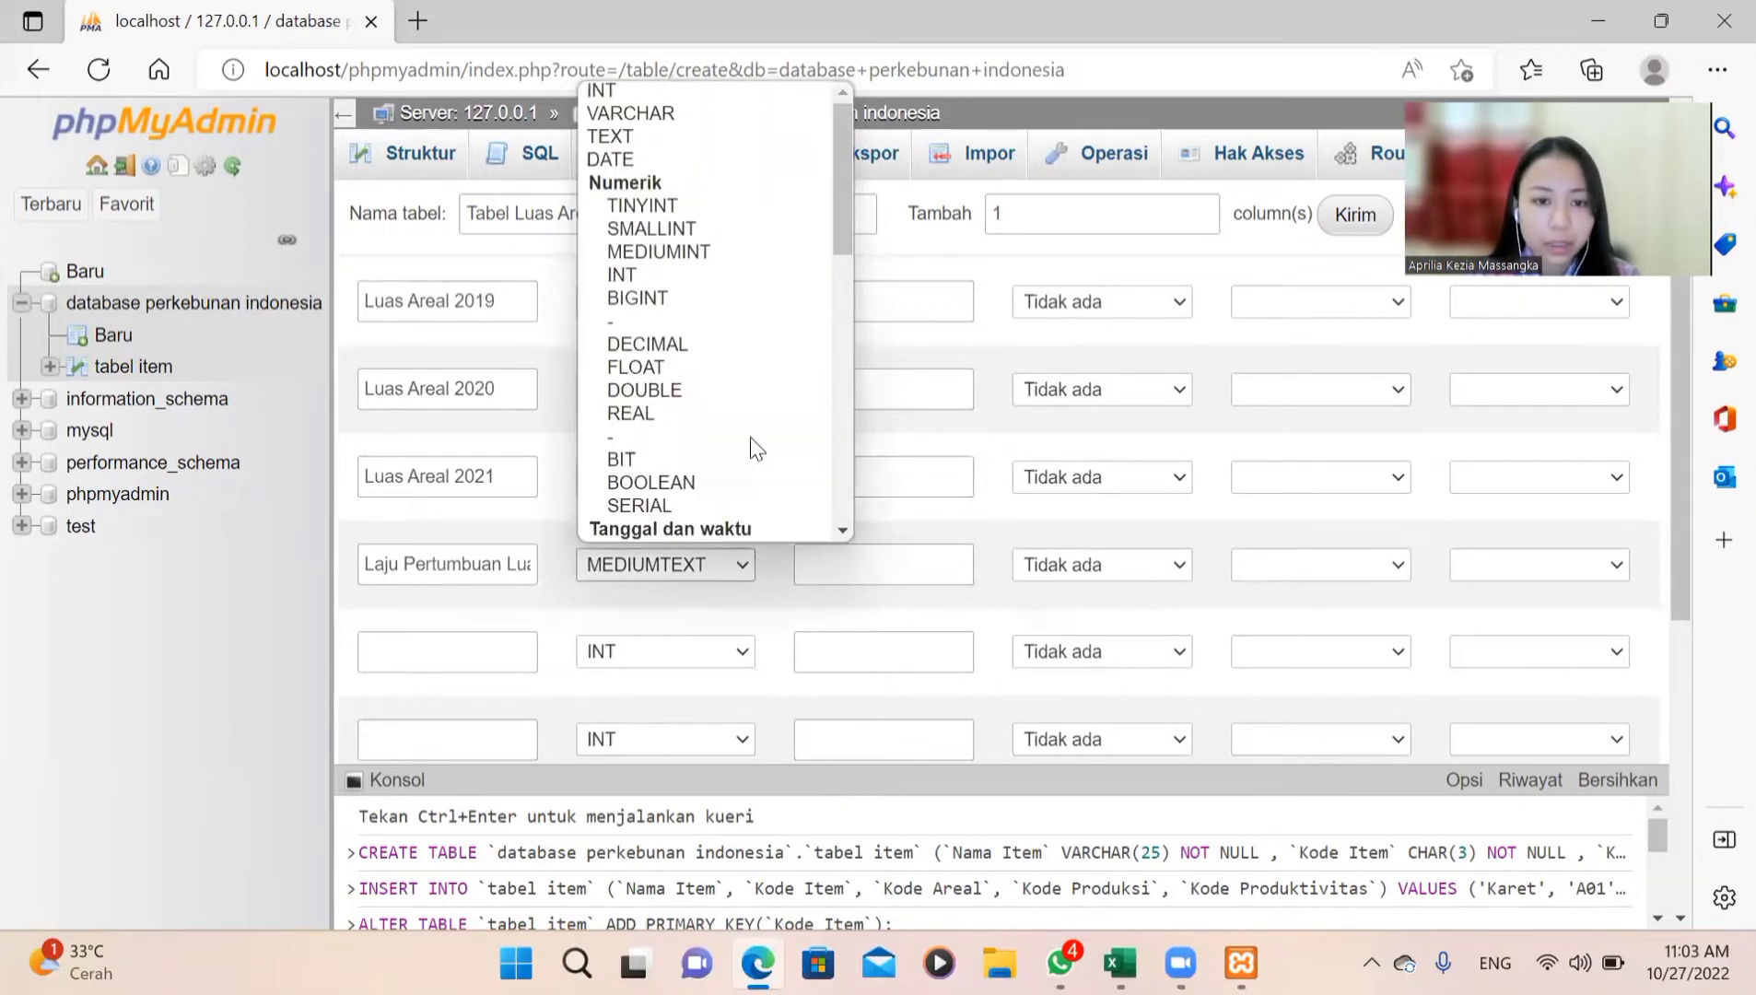
left_click(700, 346)
left_click(837, 571)
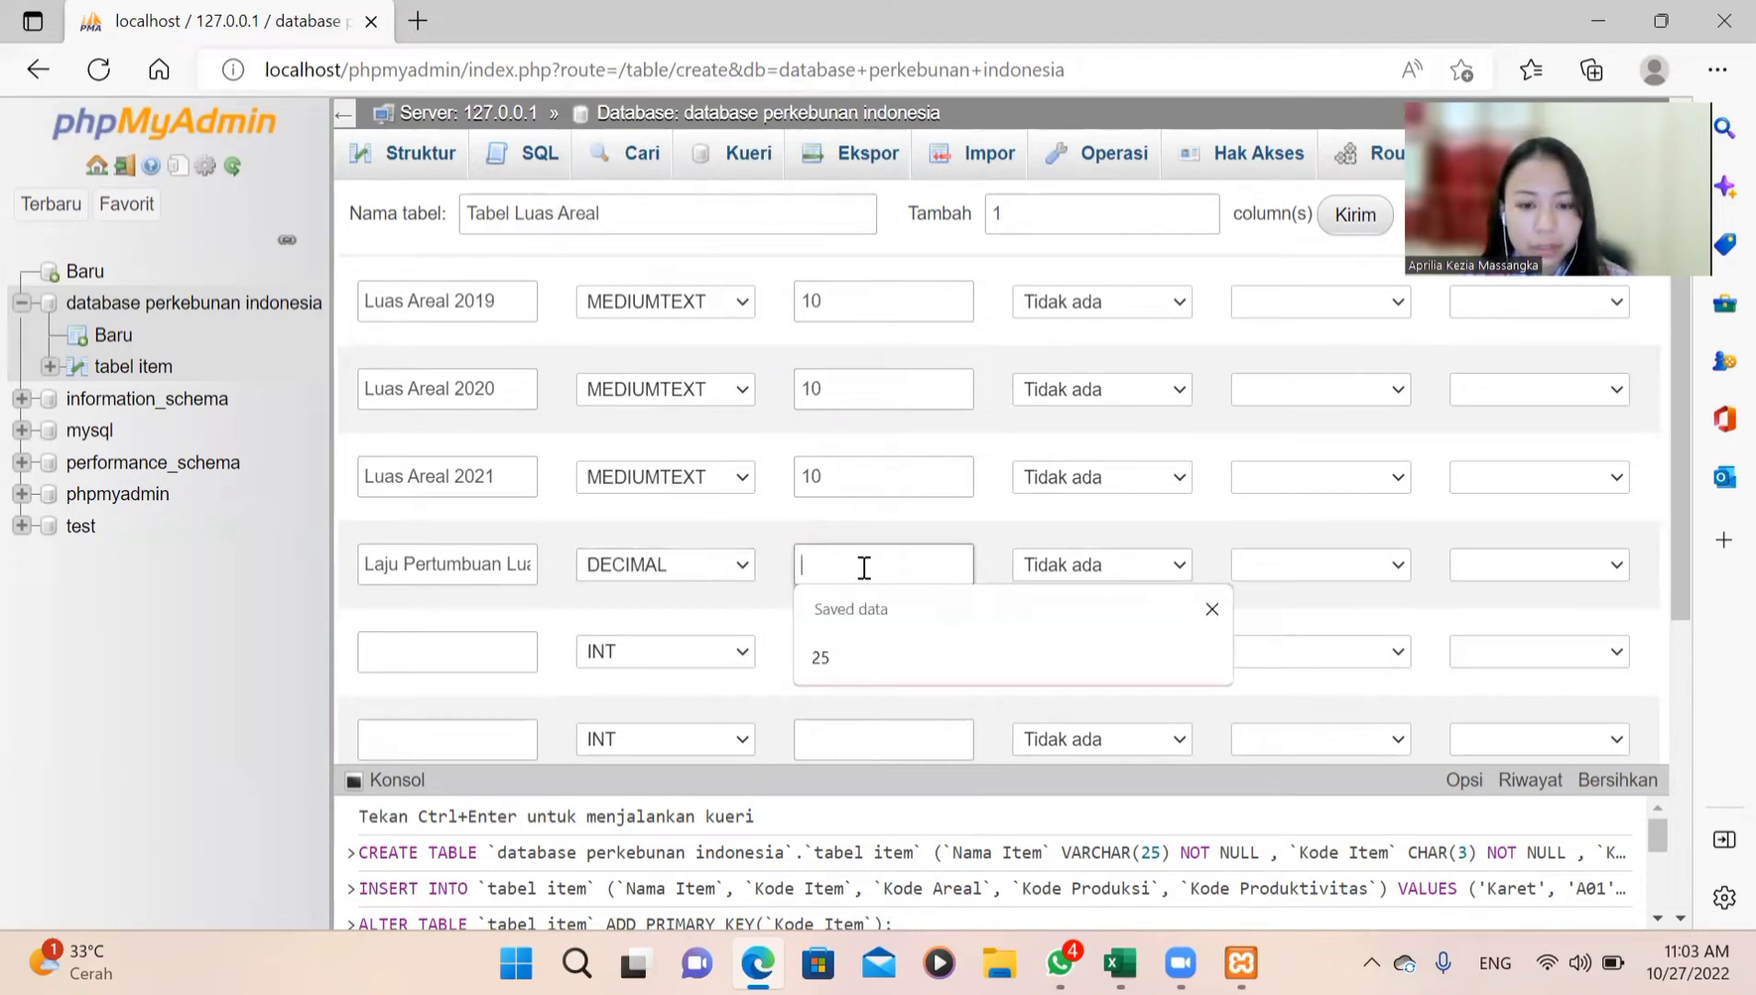
type("5,2")
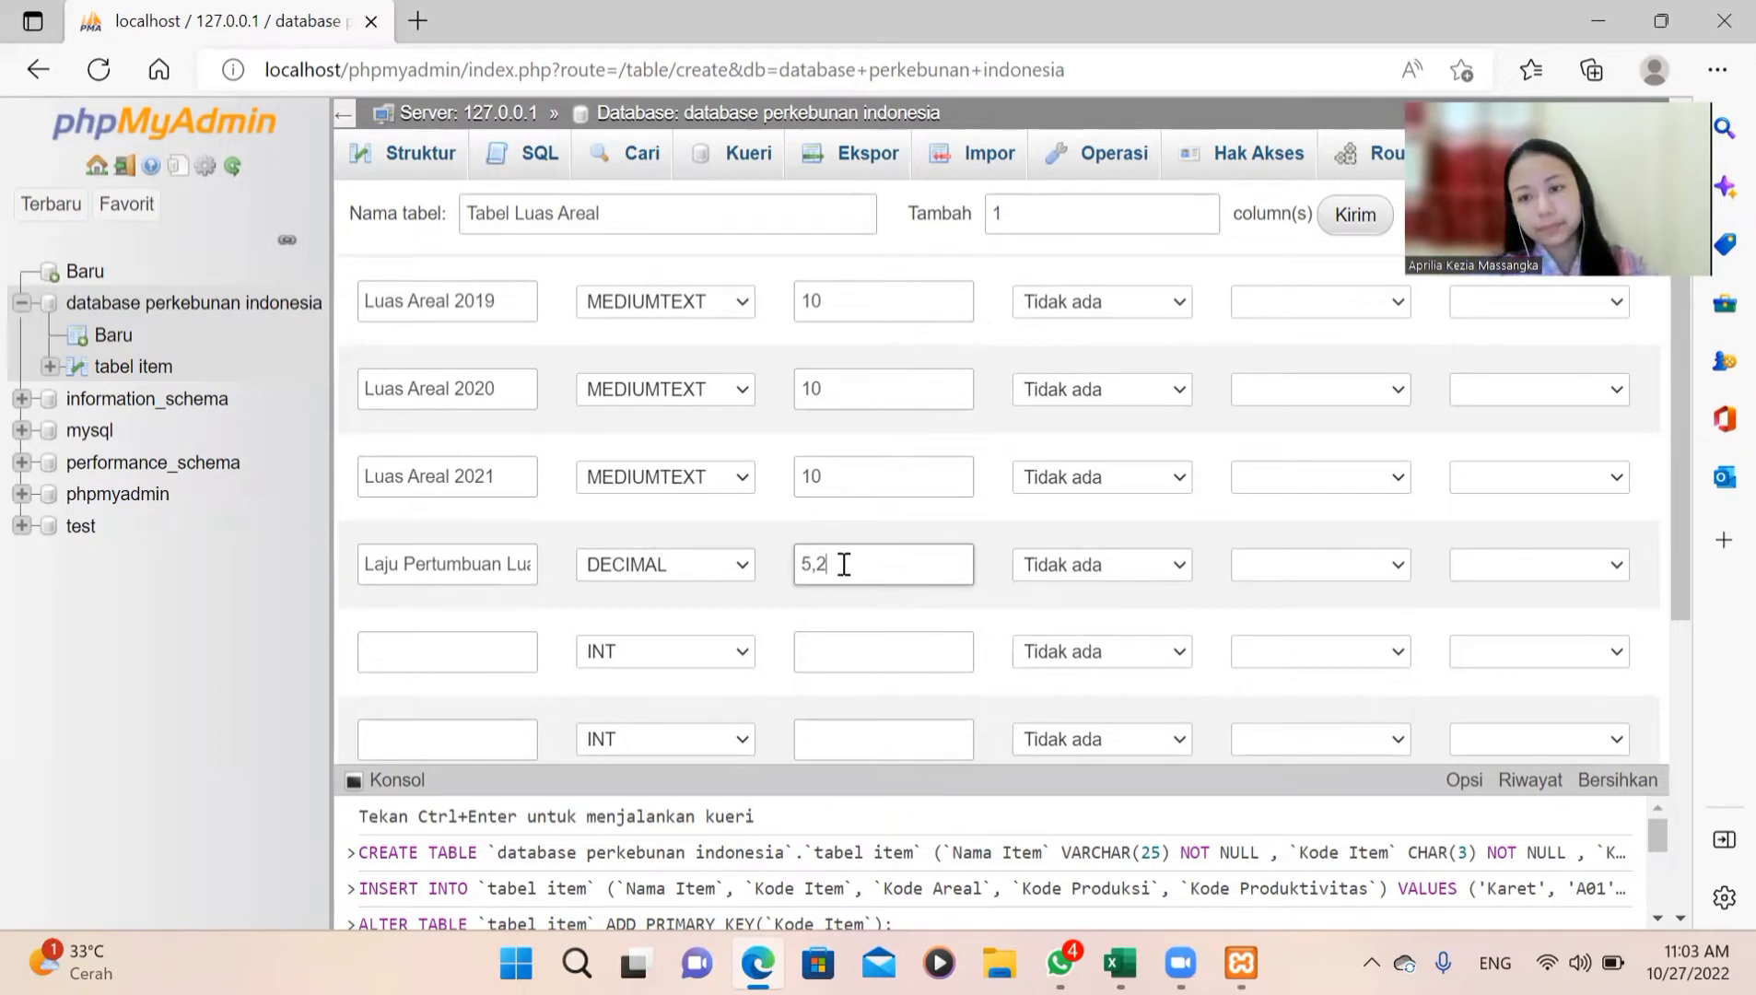
scroll(892, 573, "up", 2)
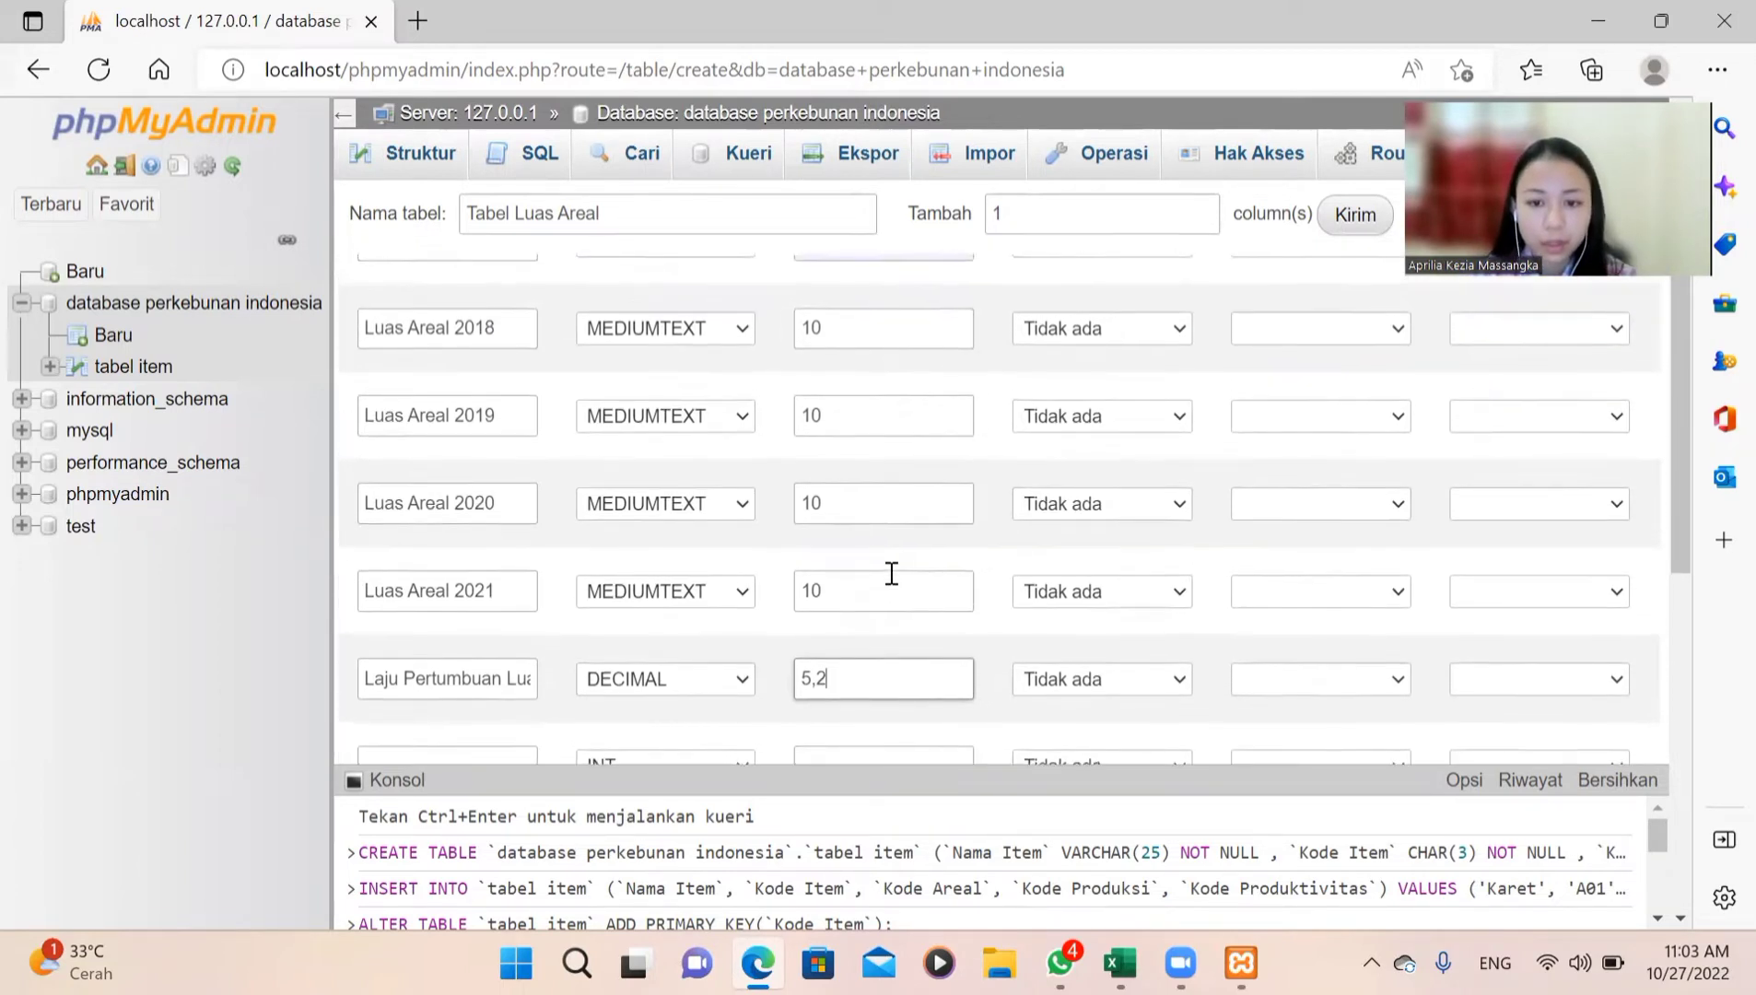
scroll(892, 574, "up", 2)
scroll(892, 573, "down", 7)
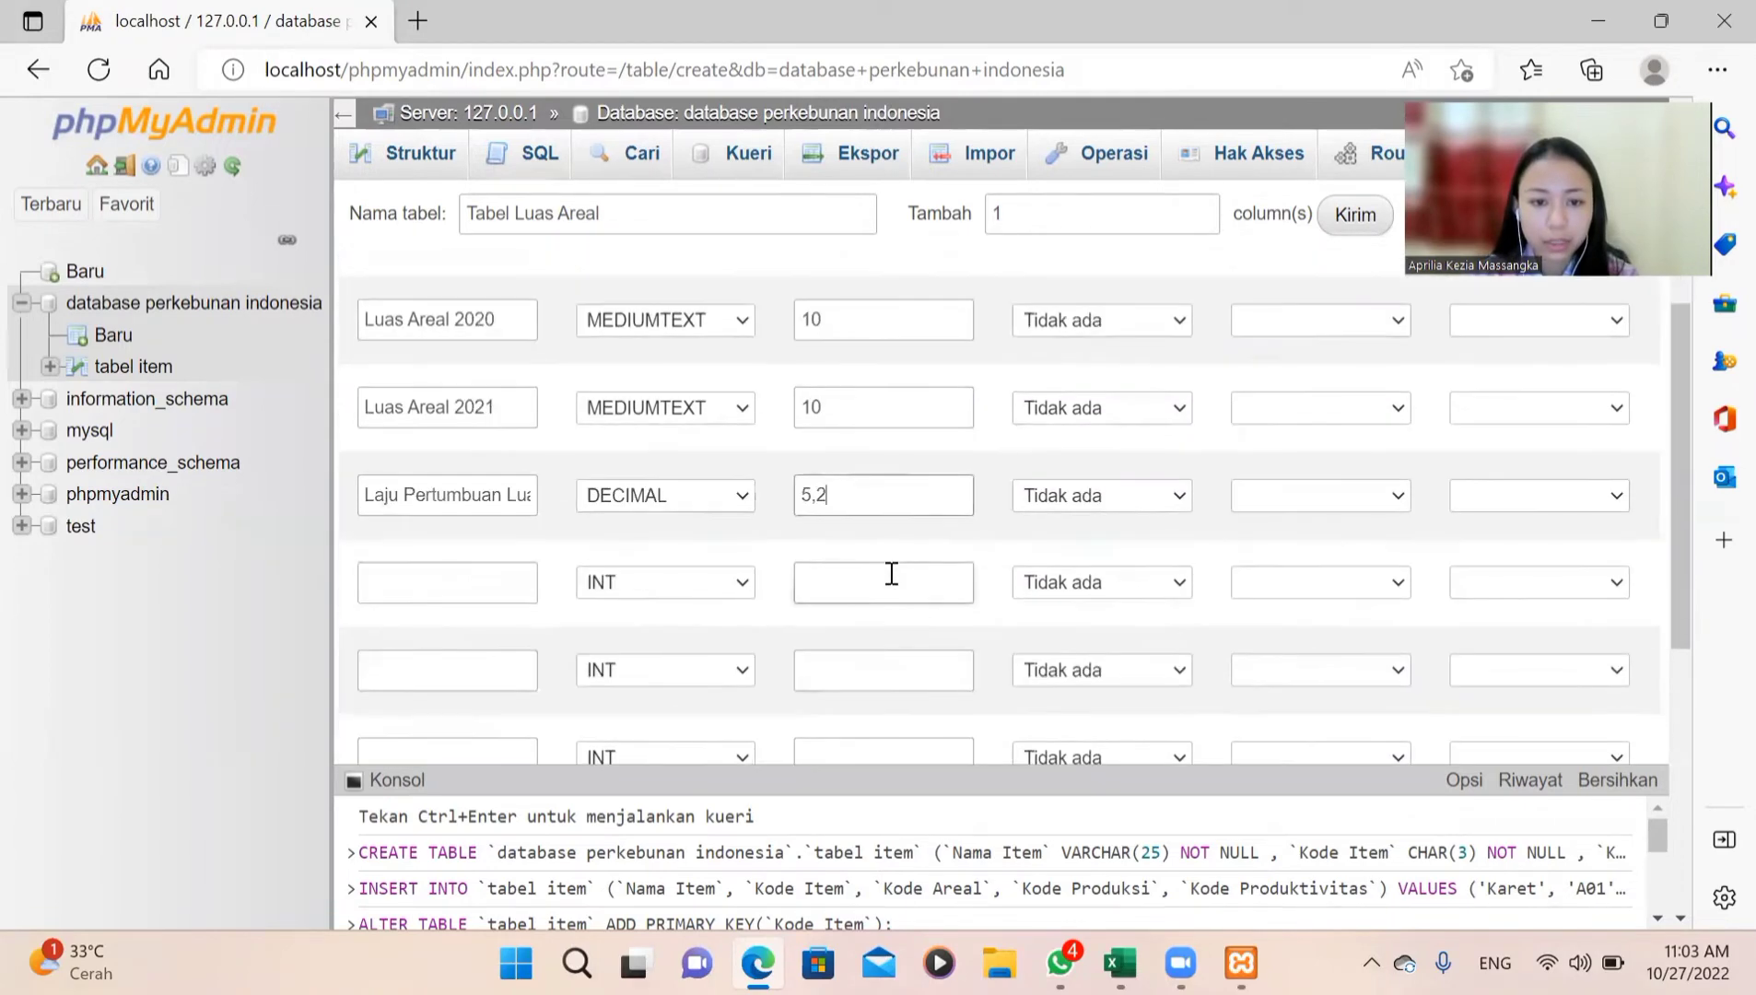
Step: Save the new table Tabel Luas Areal with its defined columns and look over its structure
scroll(890, 573, "down", 4)
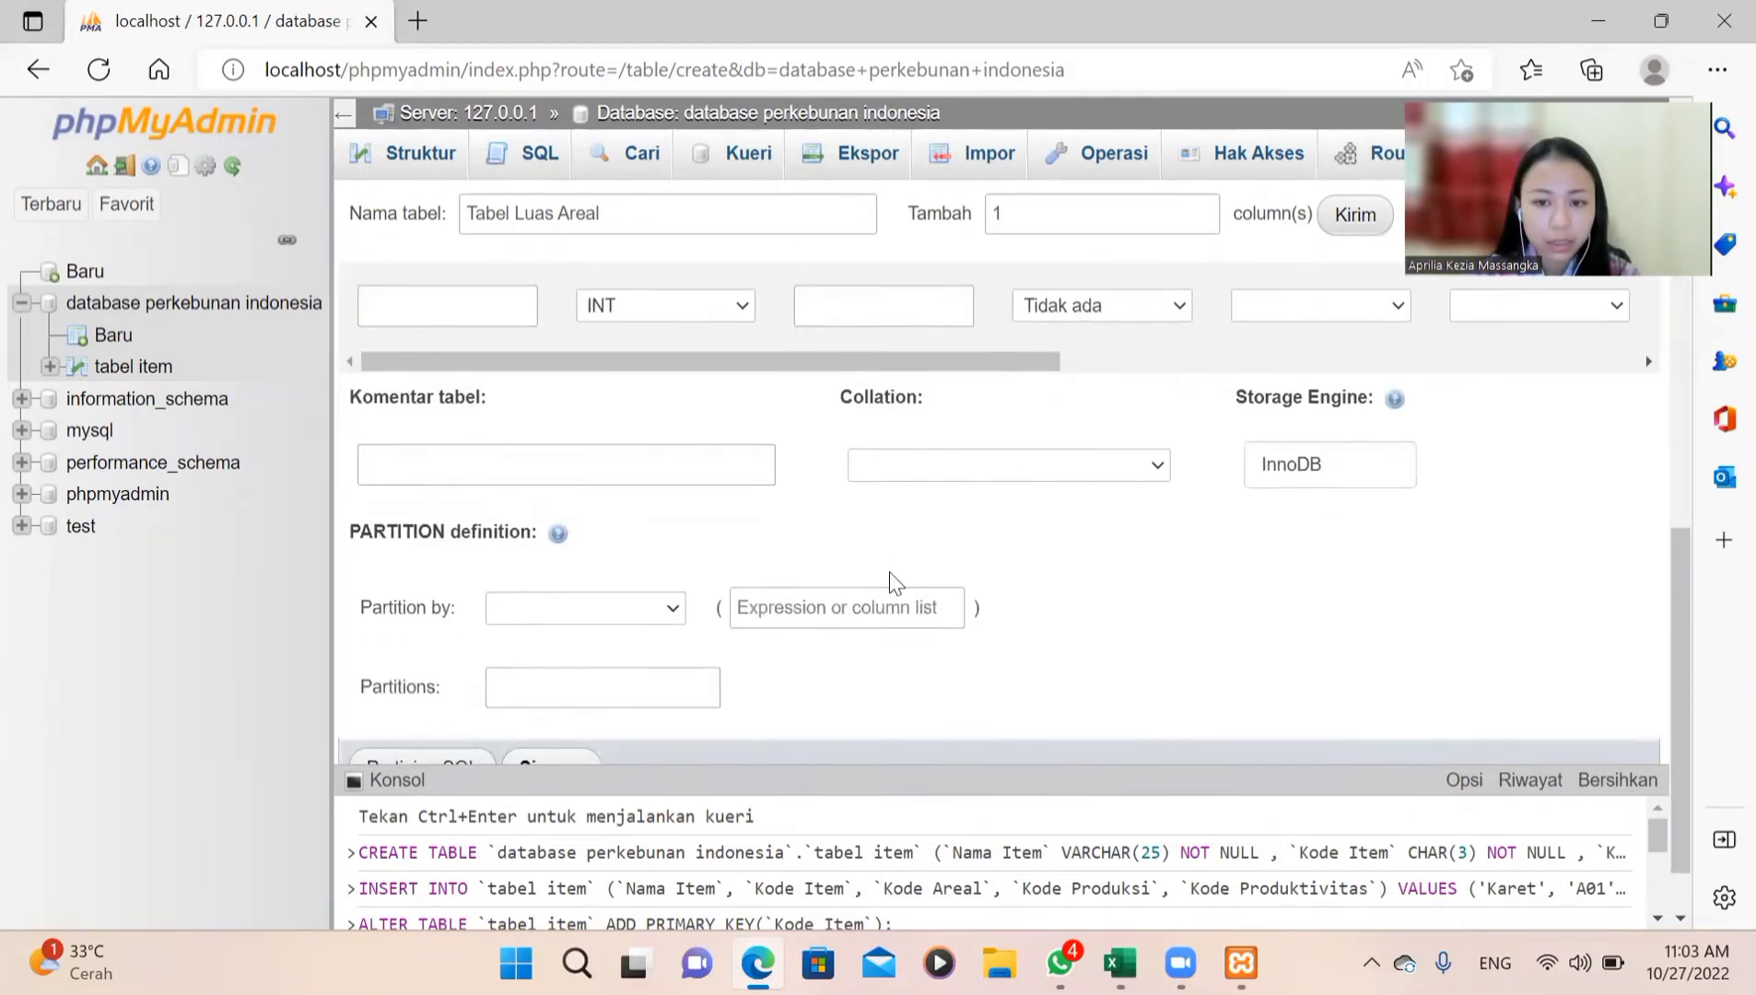
scroll(892, 582, "down", 1)
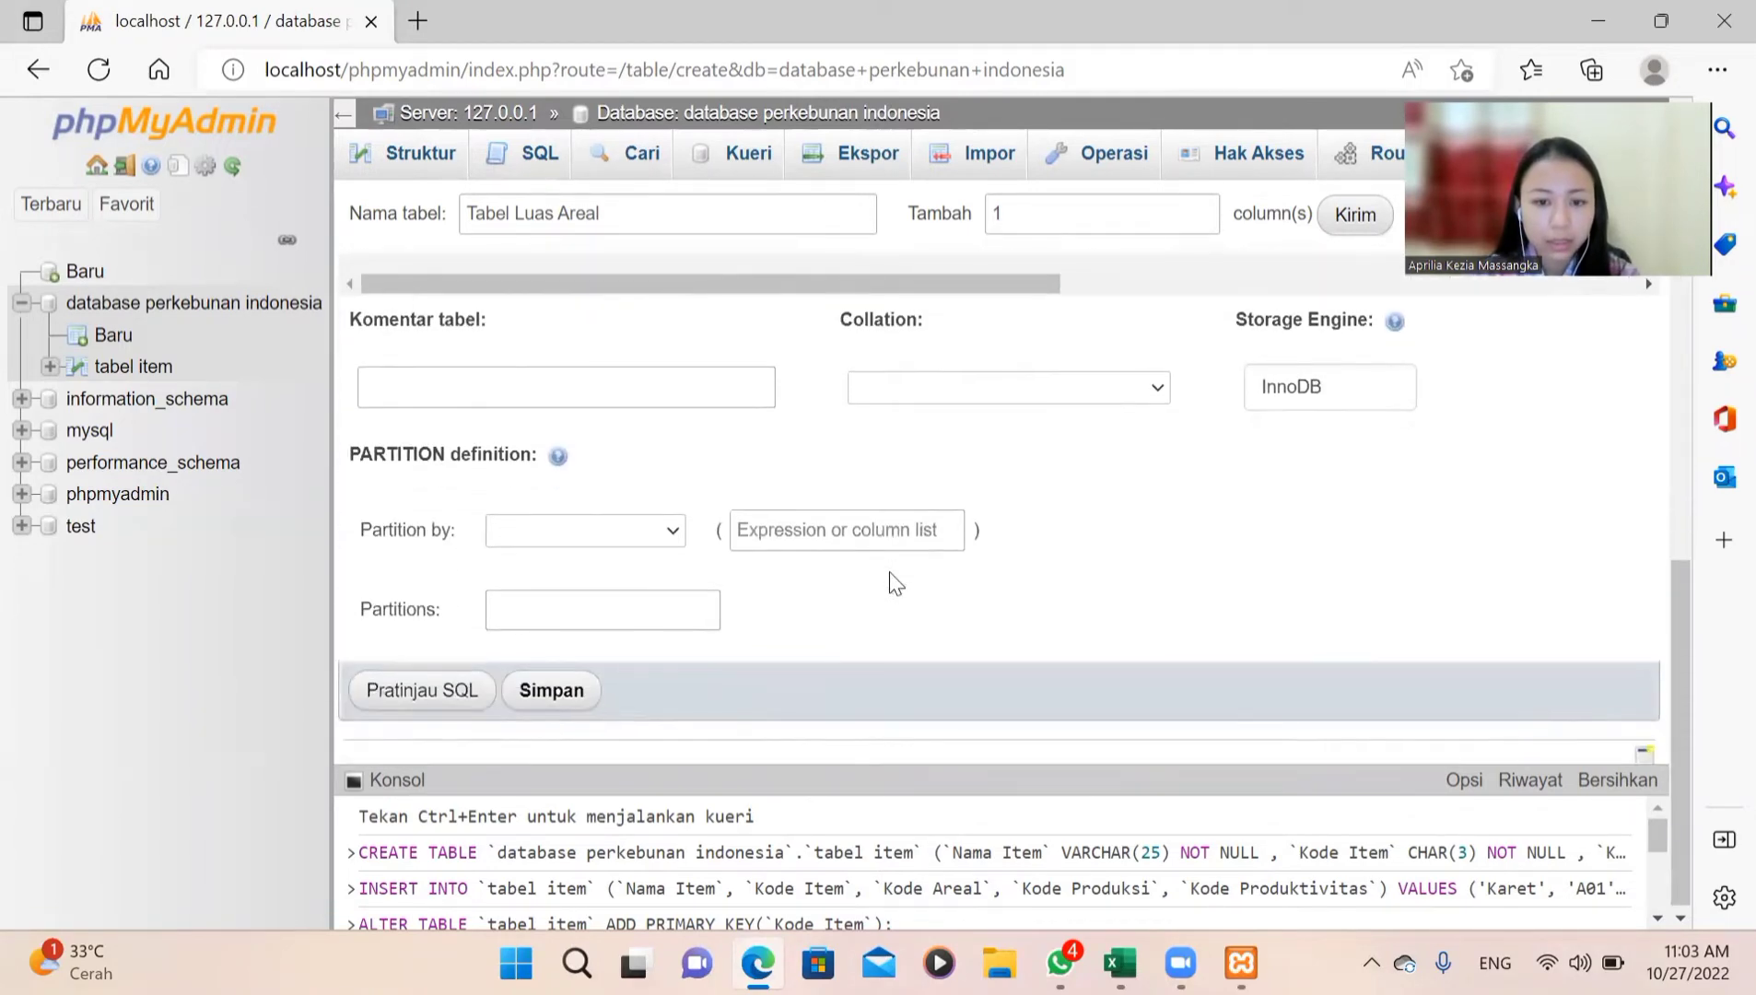
left_click(583, 691)
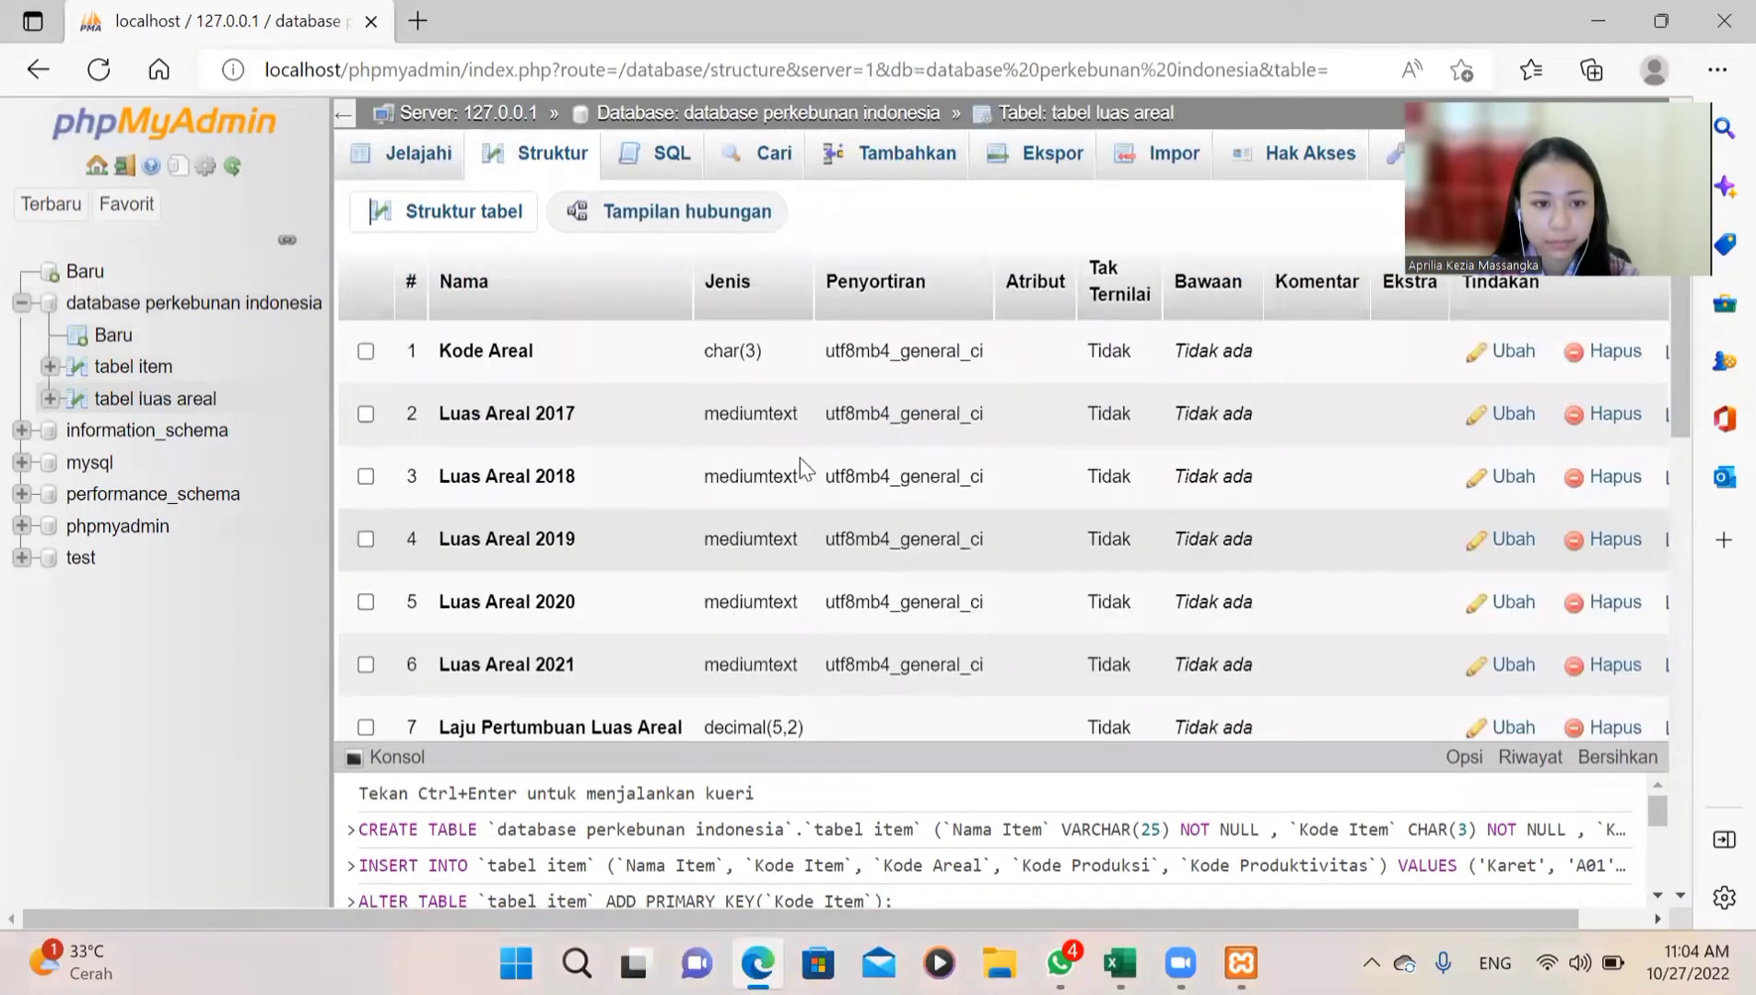
scroll(785, 429, "down", 2)
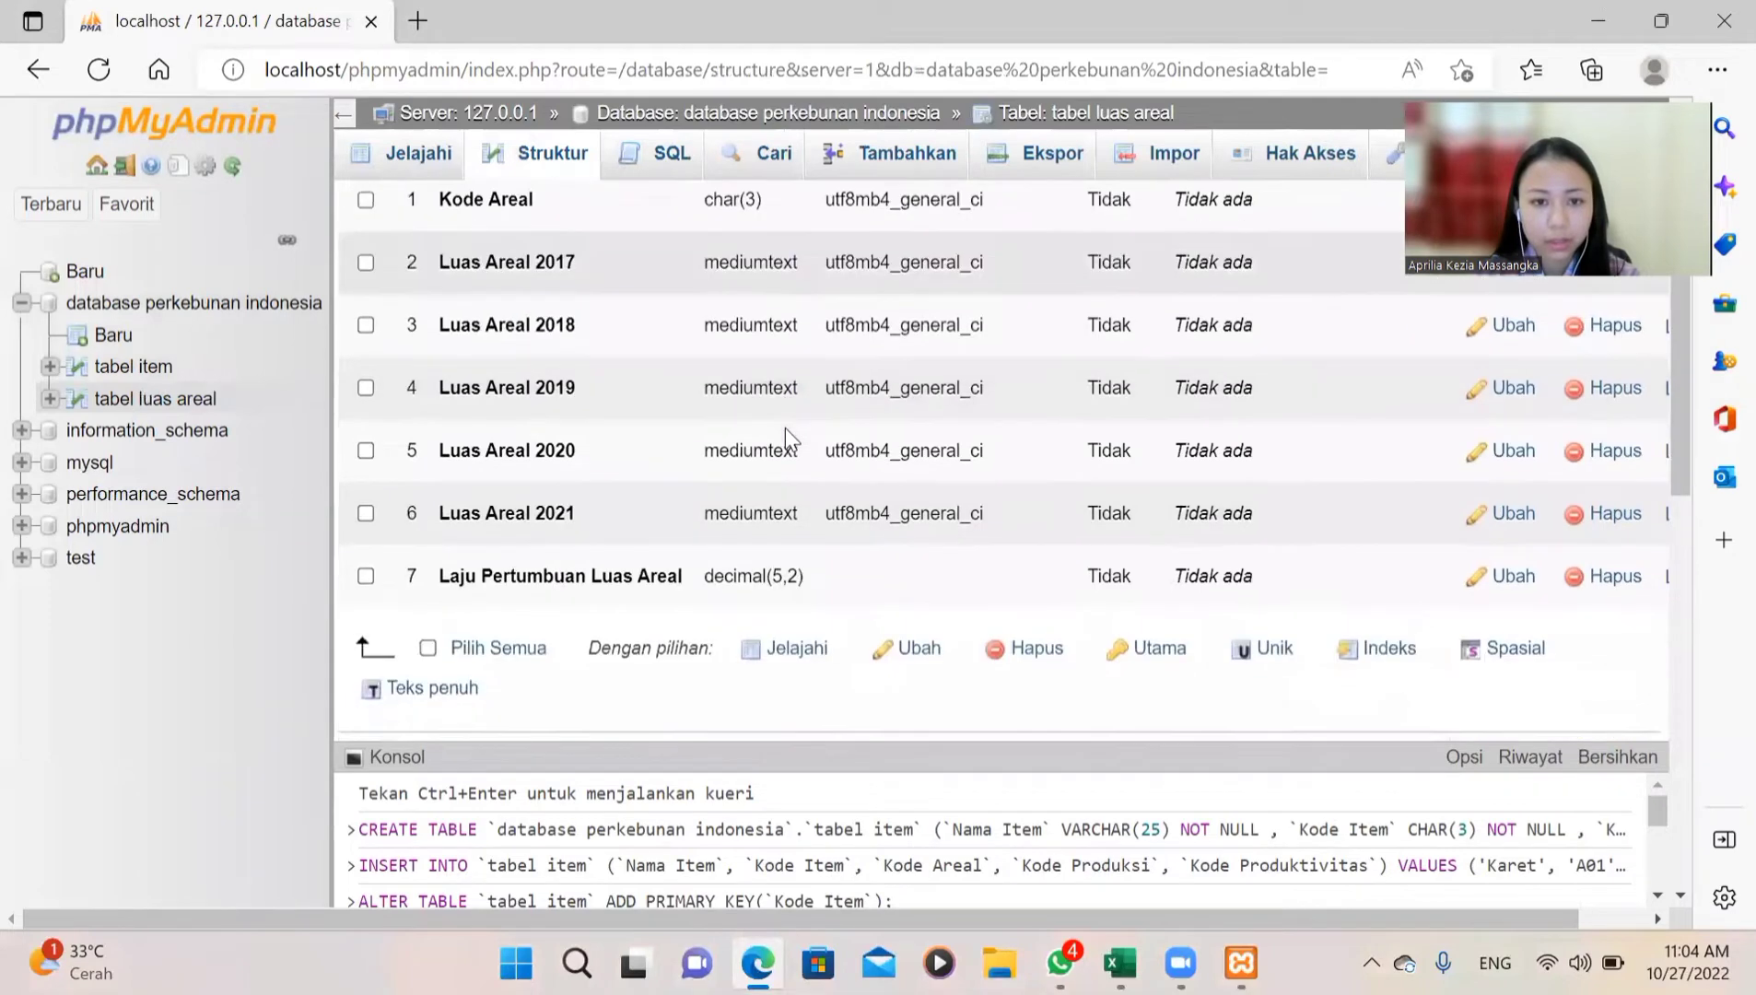
scroll(785, 429, "up", 2)
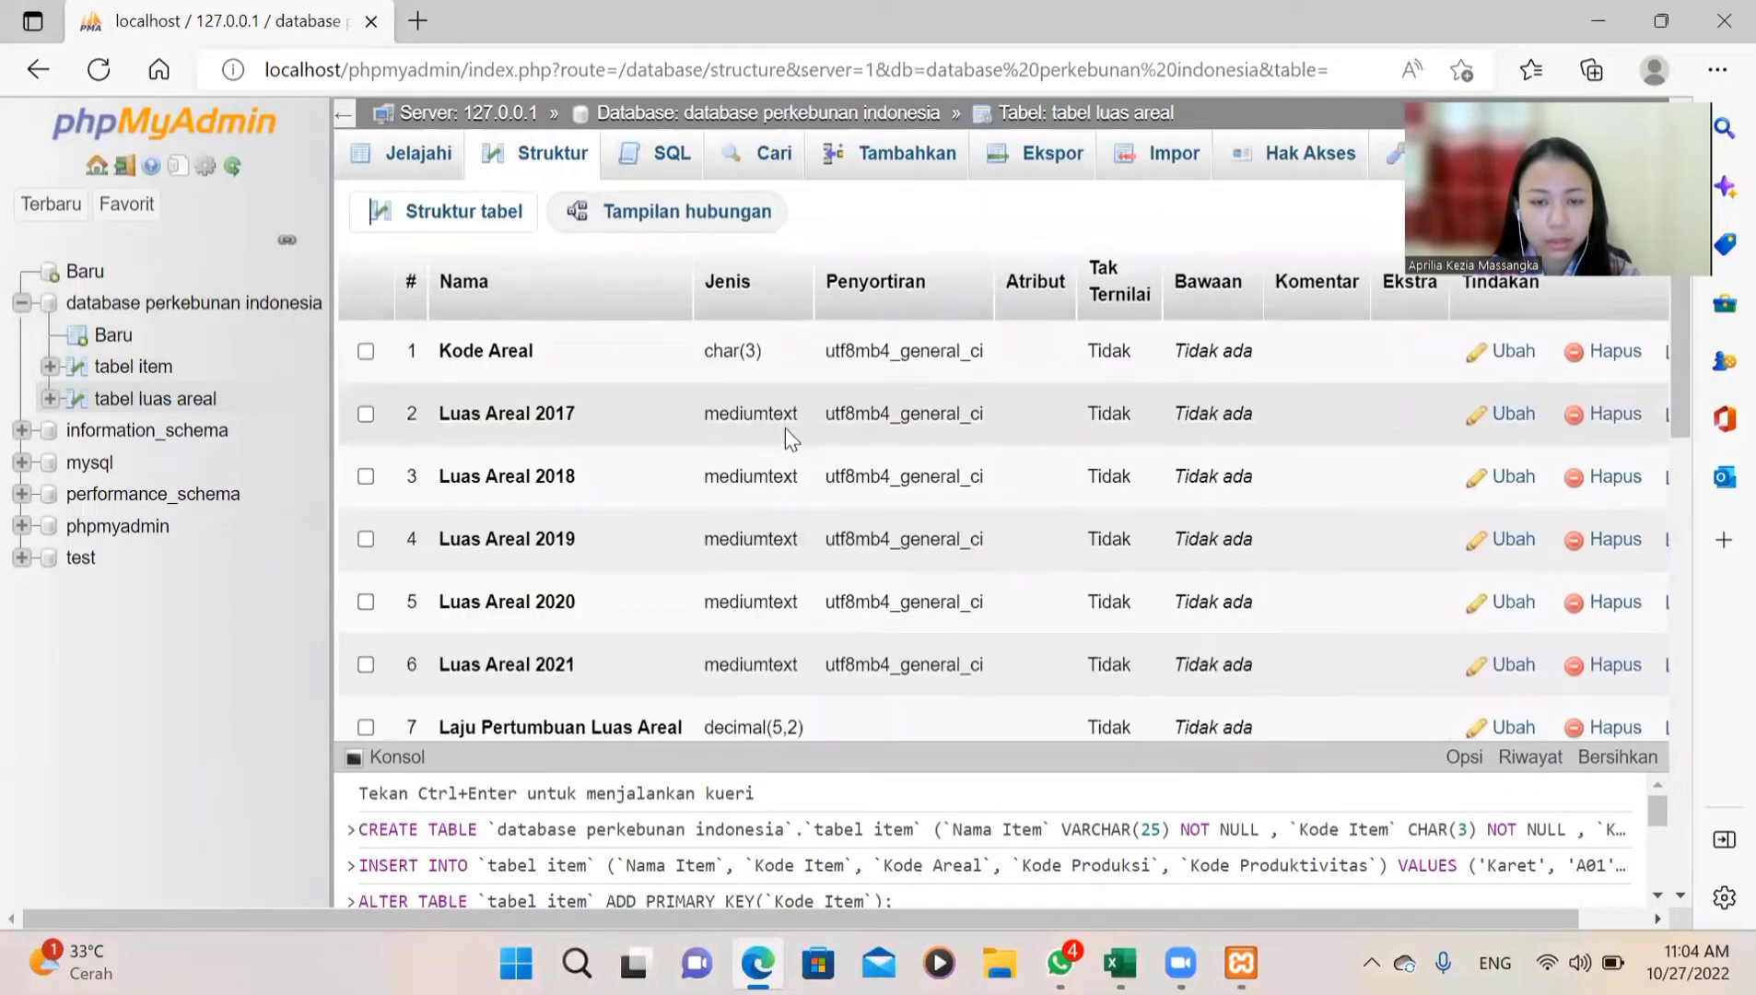
Step: Start a new record in tabel luas areal with Kode Areal B01 and Luas Areal 2017 set to 3.659.090
left_click(902, 164)
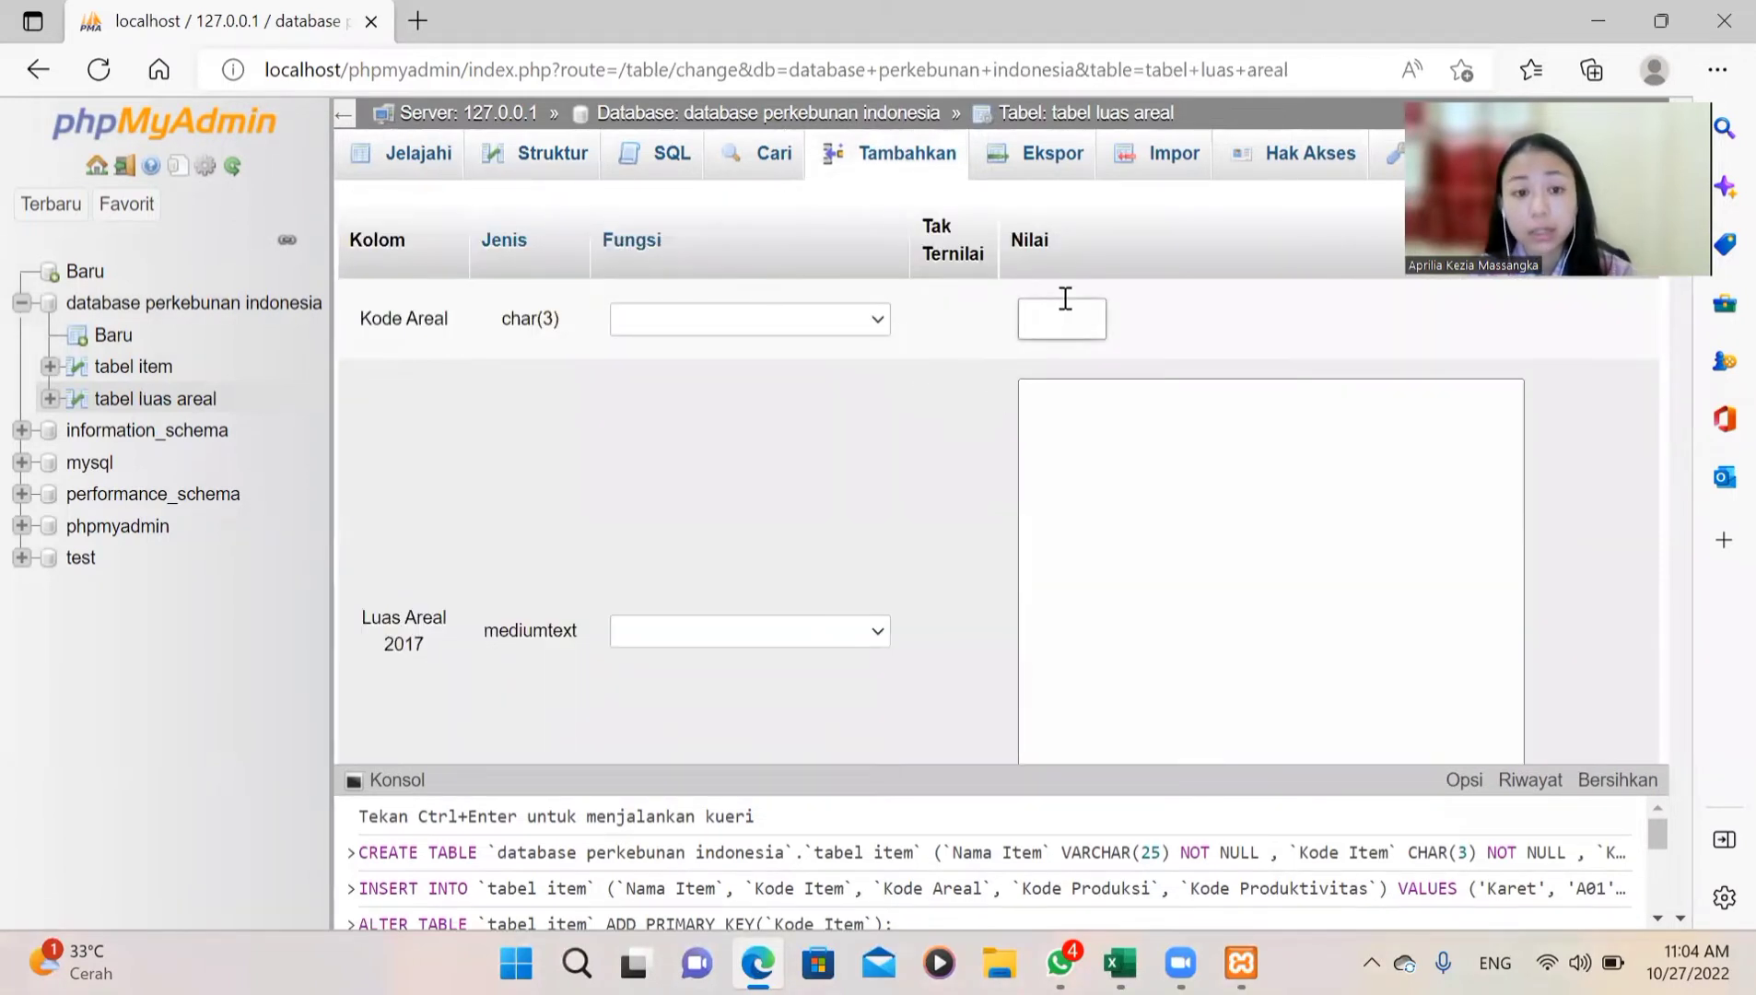
left_click(1066, 300)
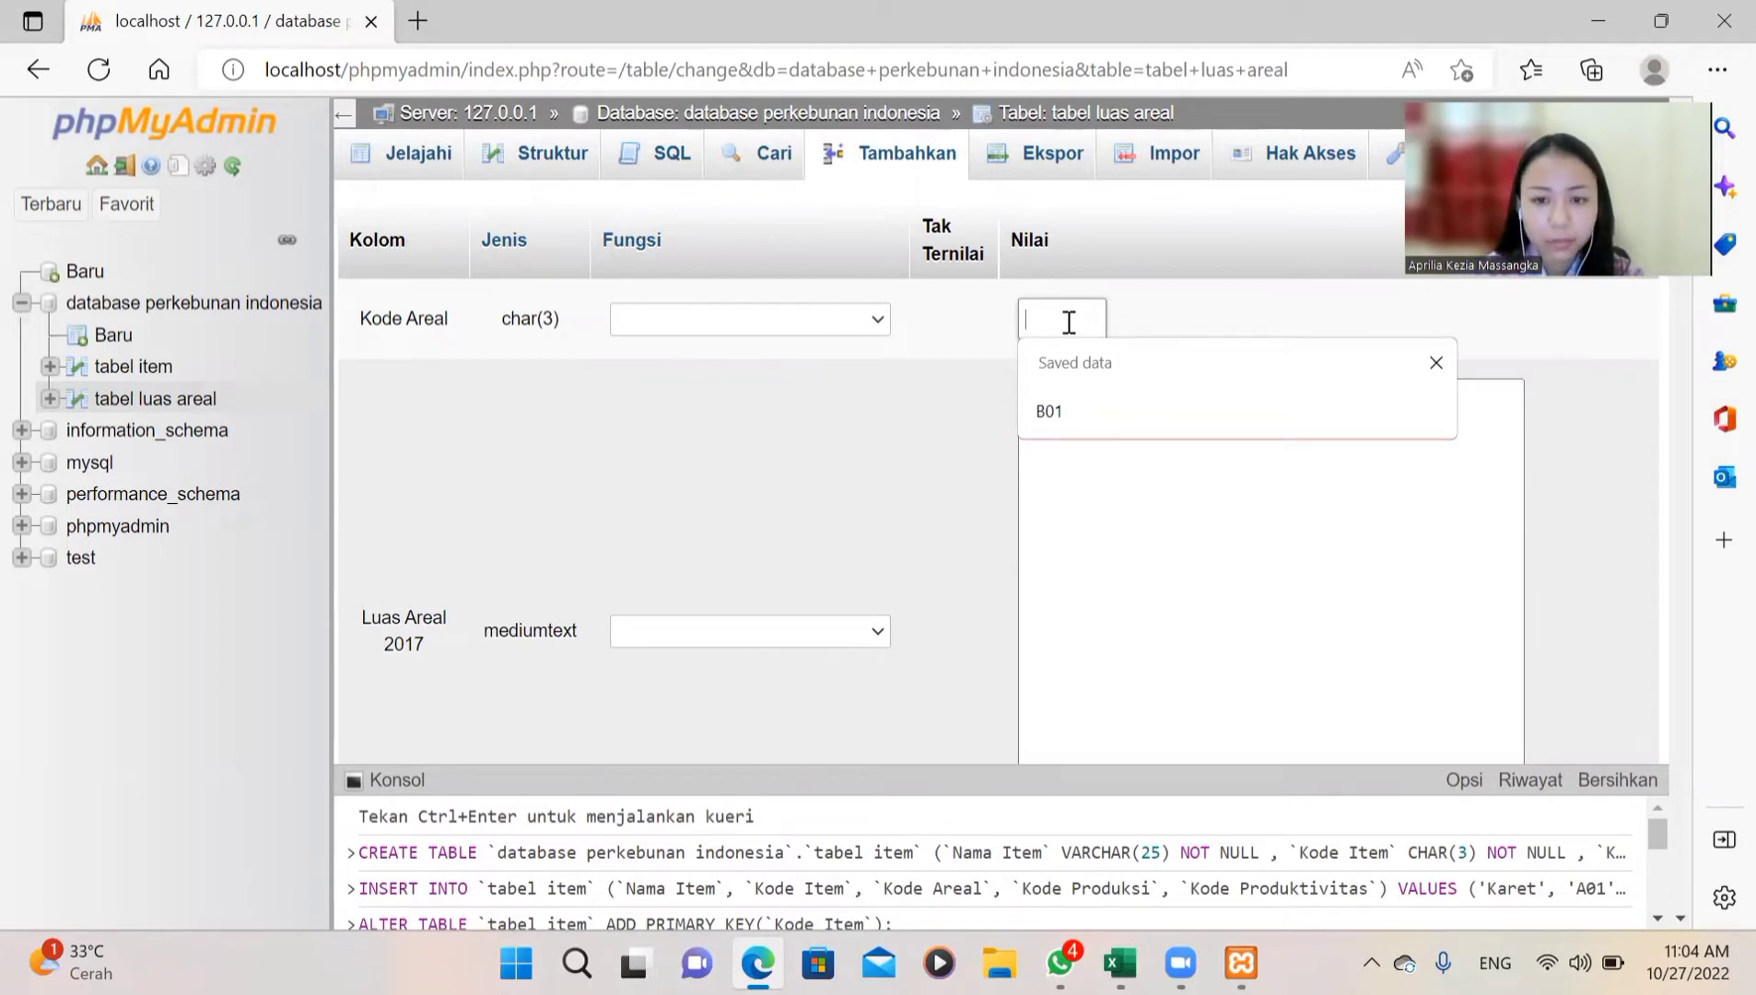
type("B01")
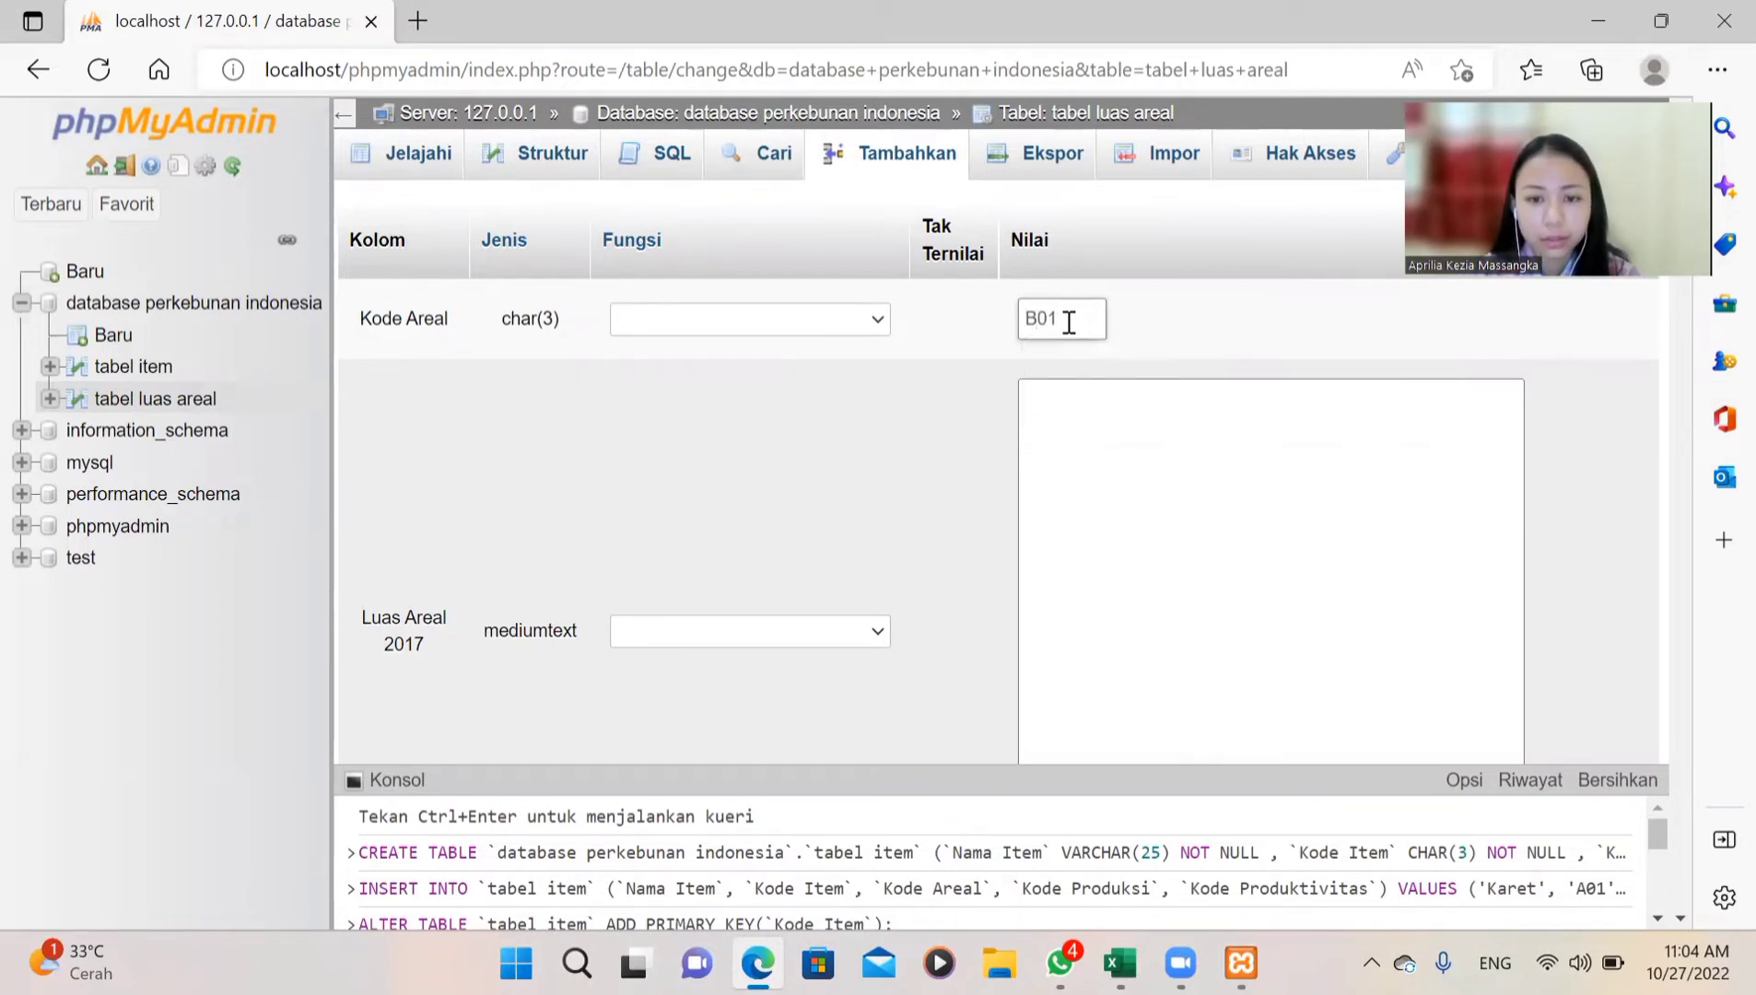
left_click(1063, 431)
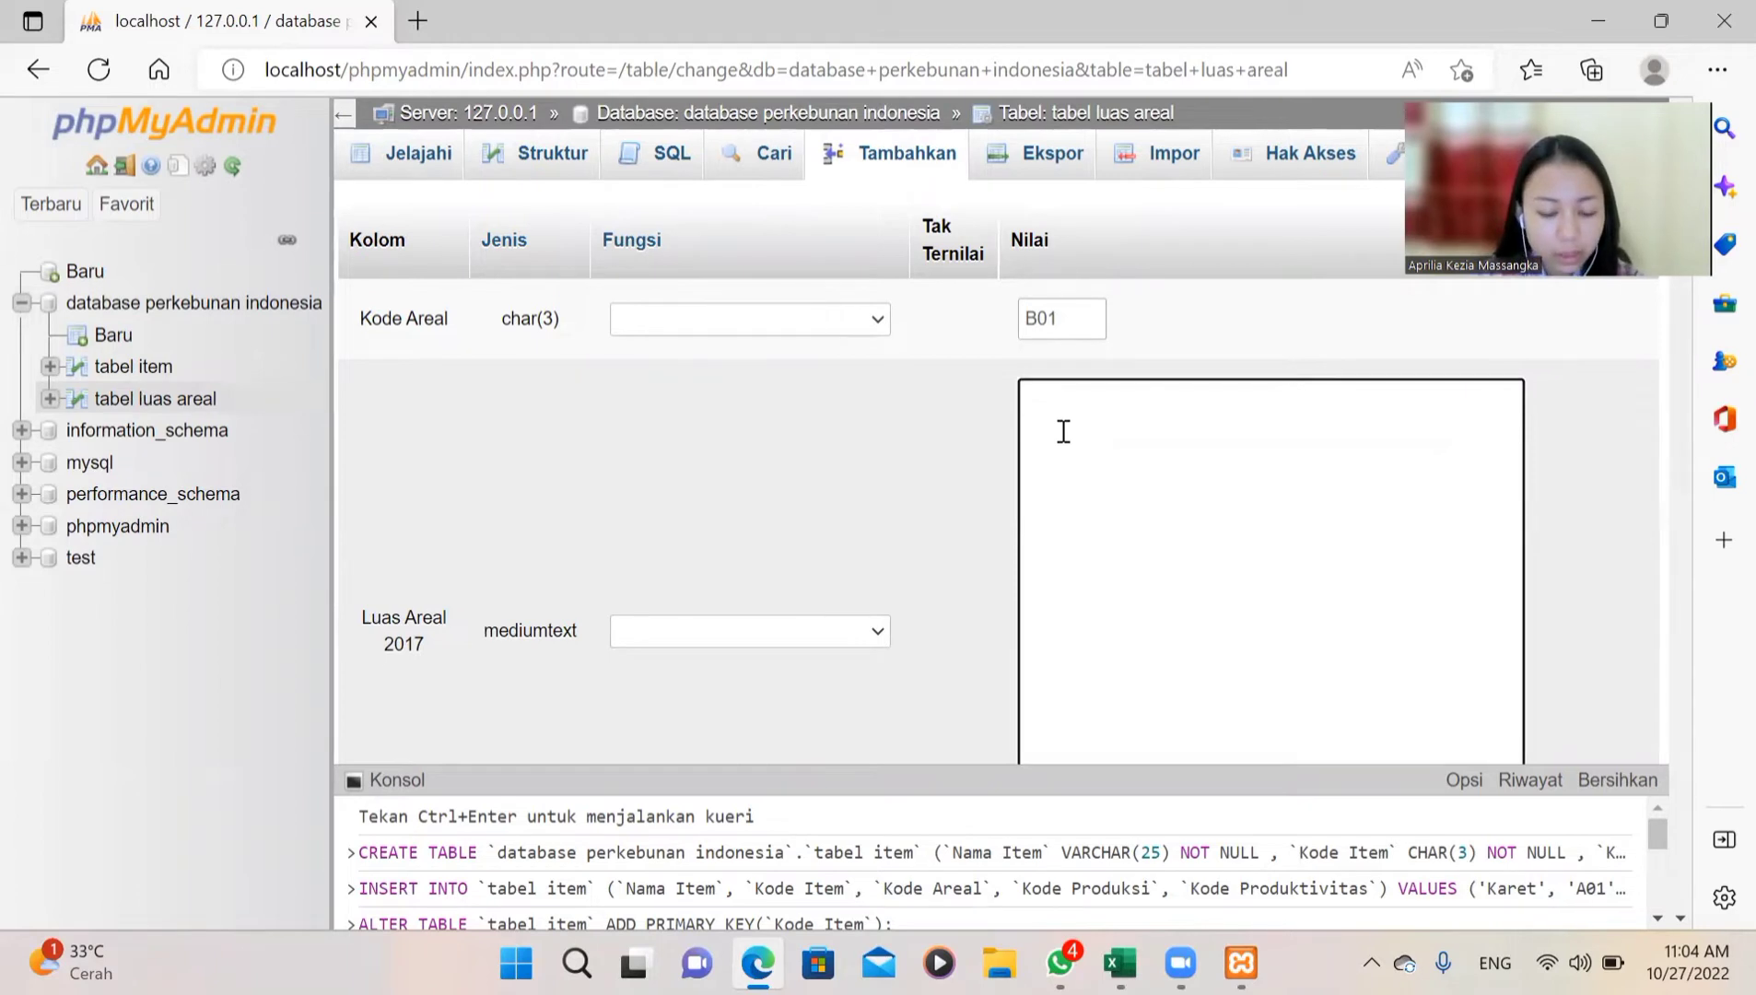
type("3.")
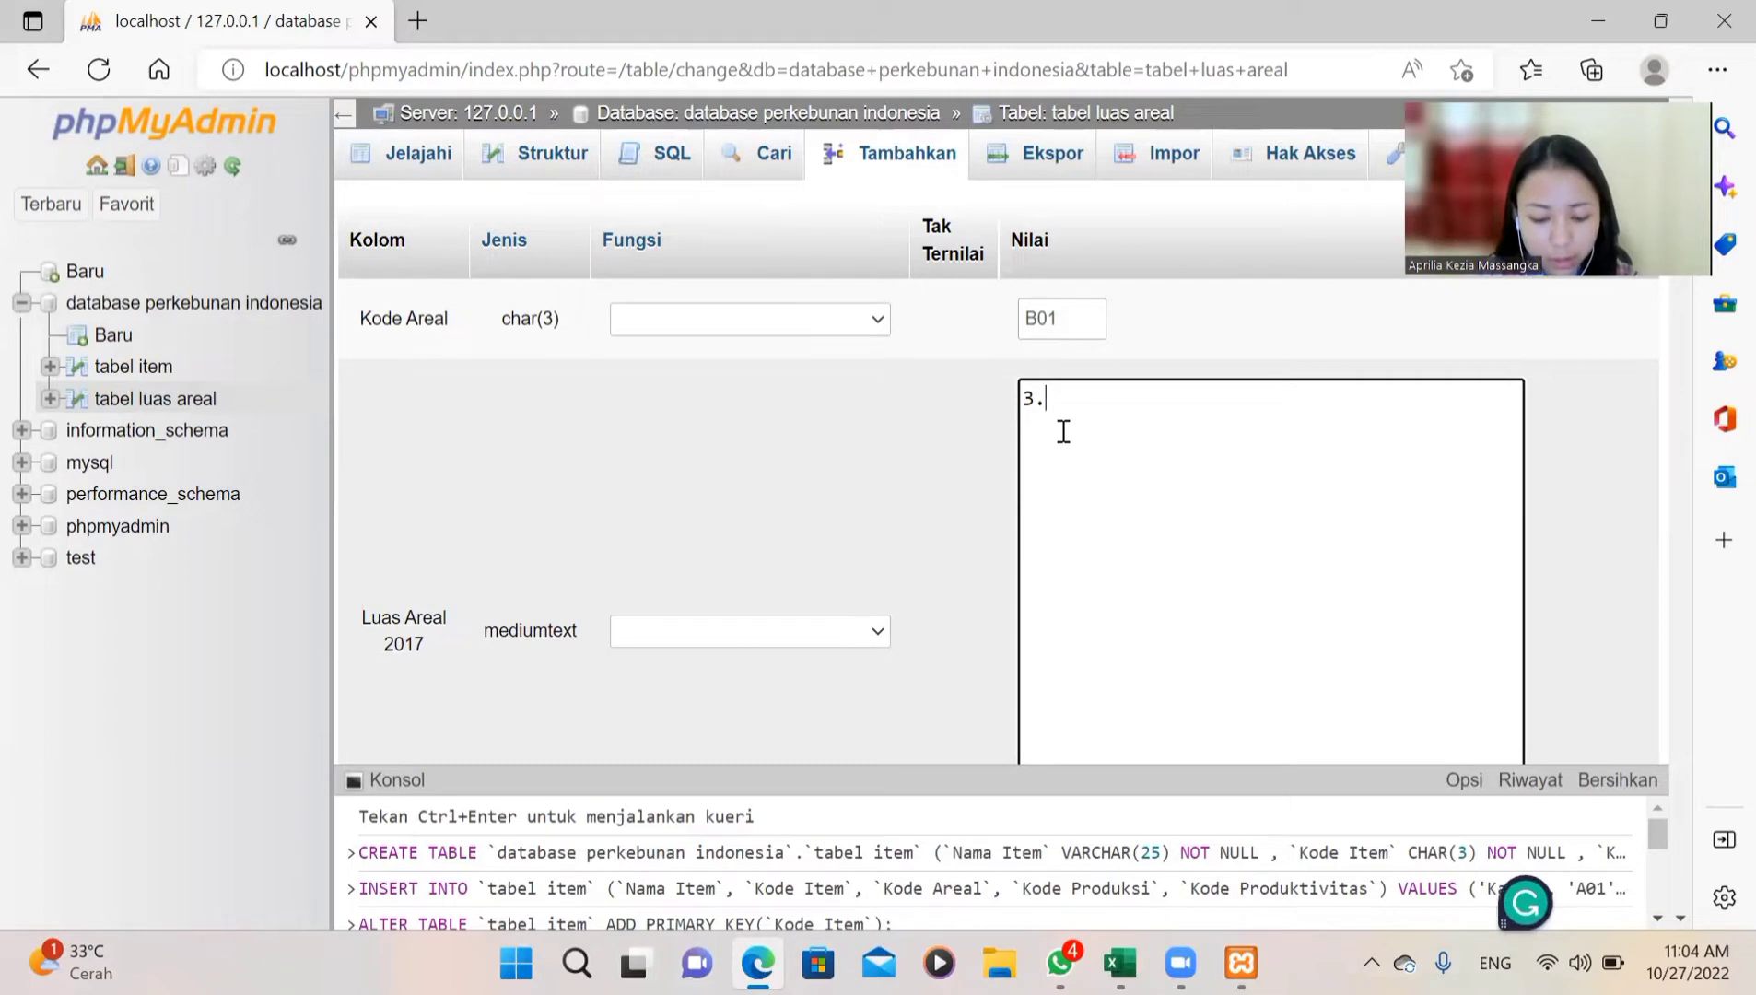
type("659.")
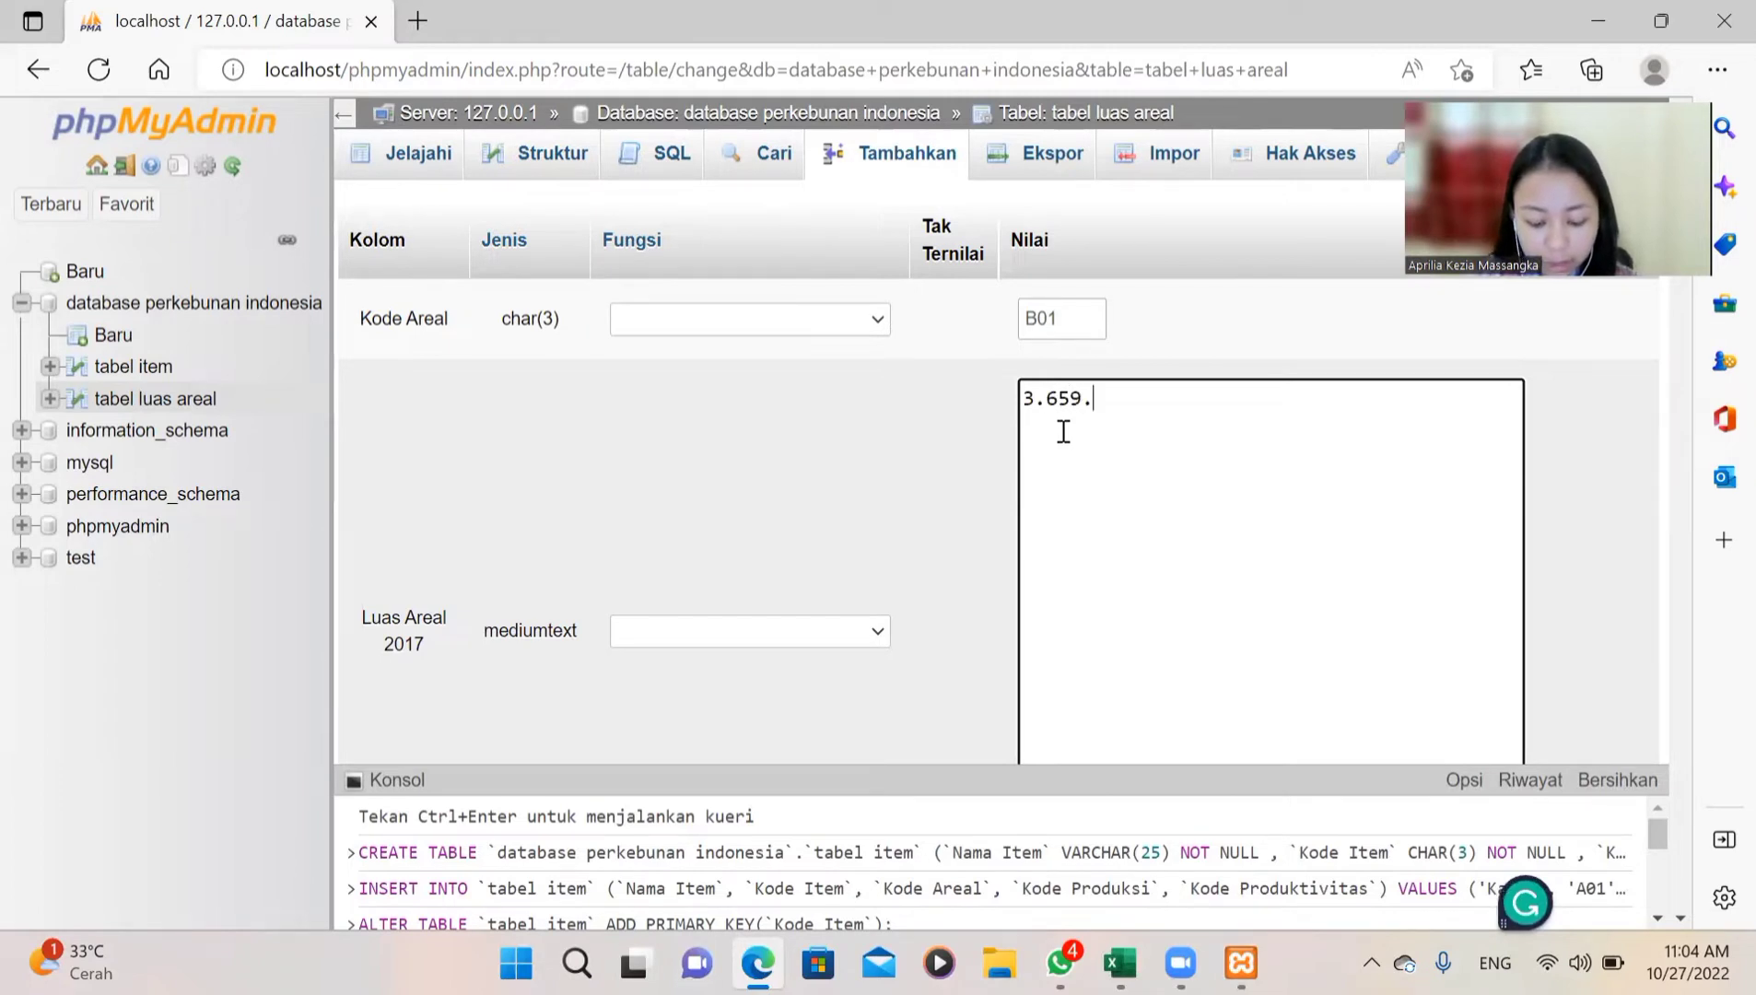
type("090")
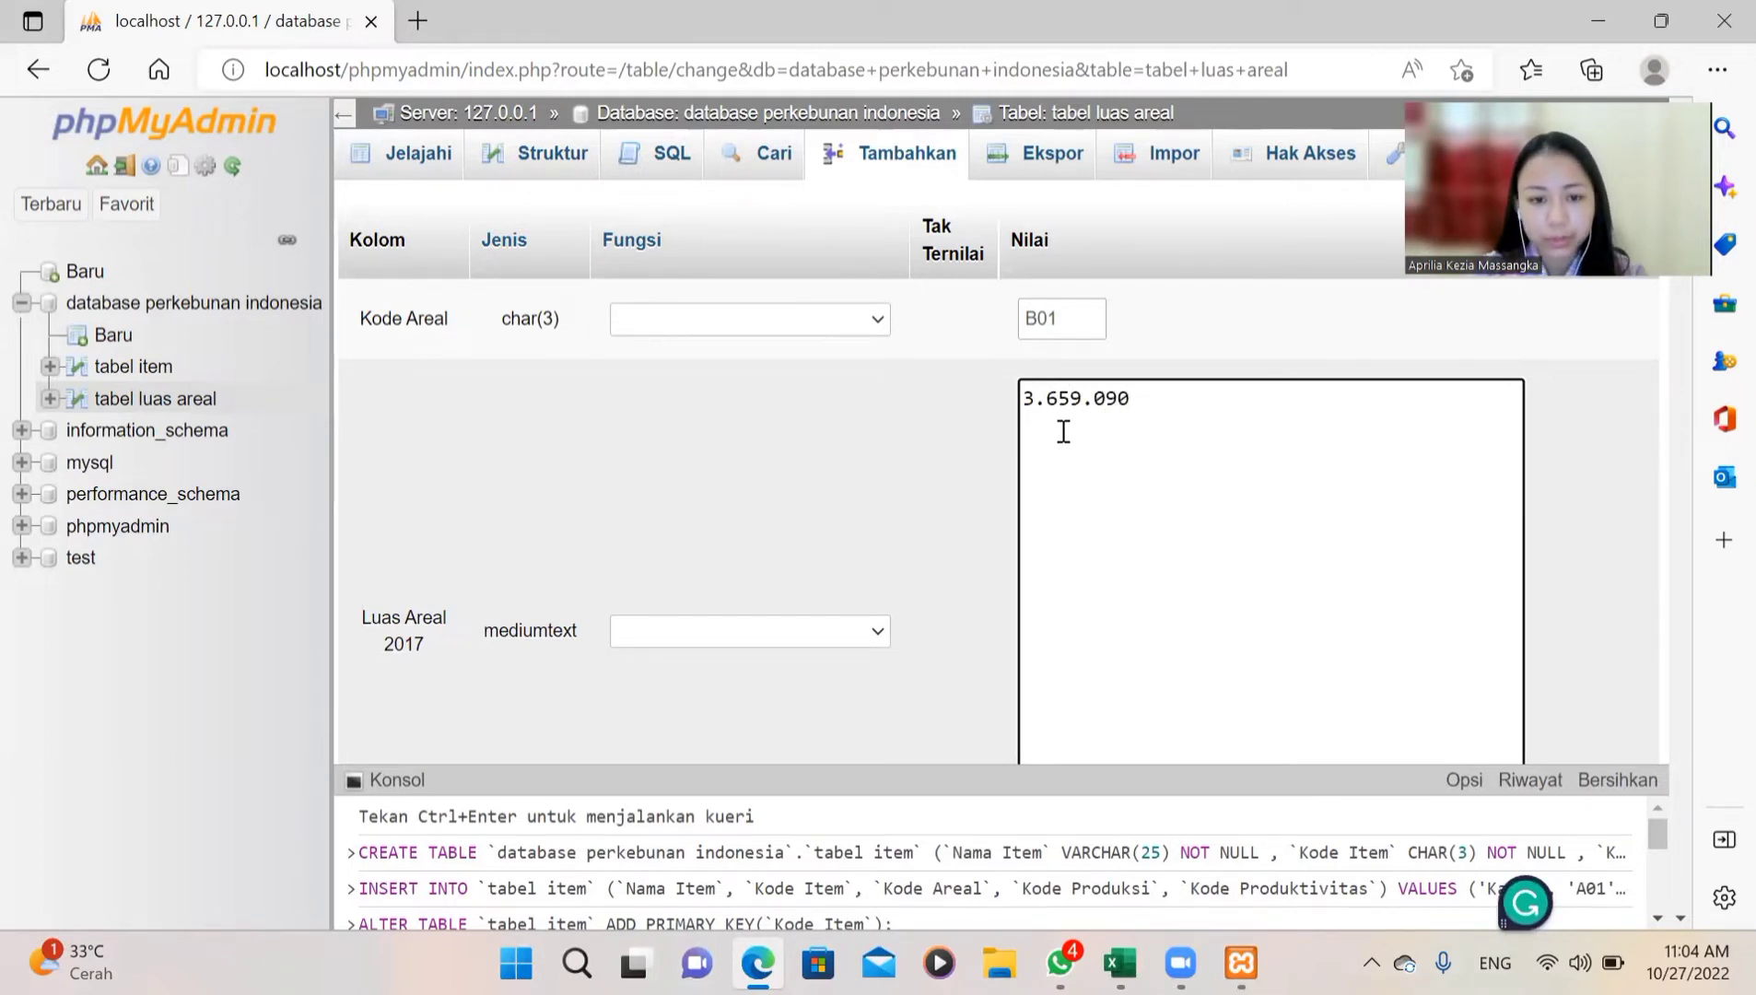
Step: Enter 3.671.387 as the Luas Areal 2018 value of the B01 record
scroll(1064, 431, "down", 4)
left_click(1096, 562)
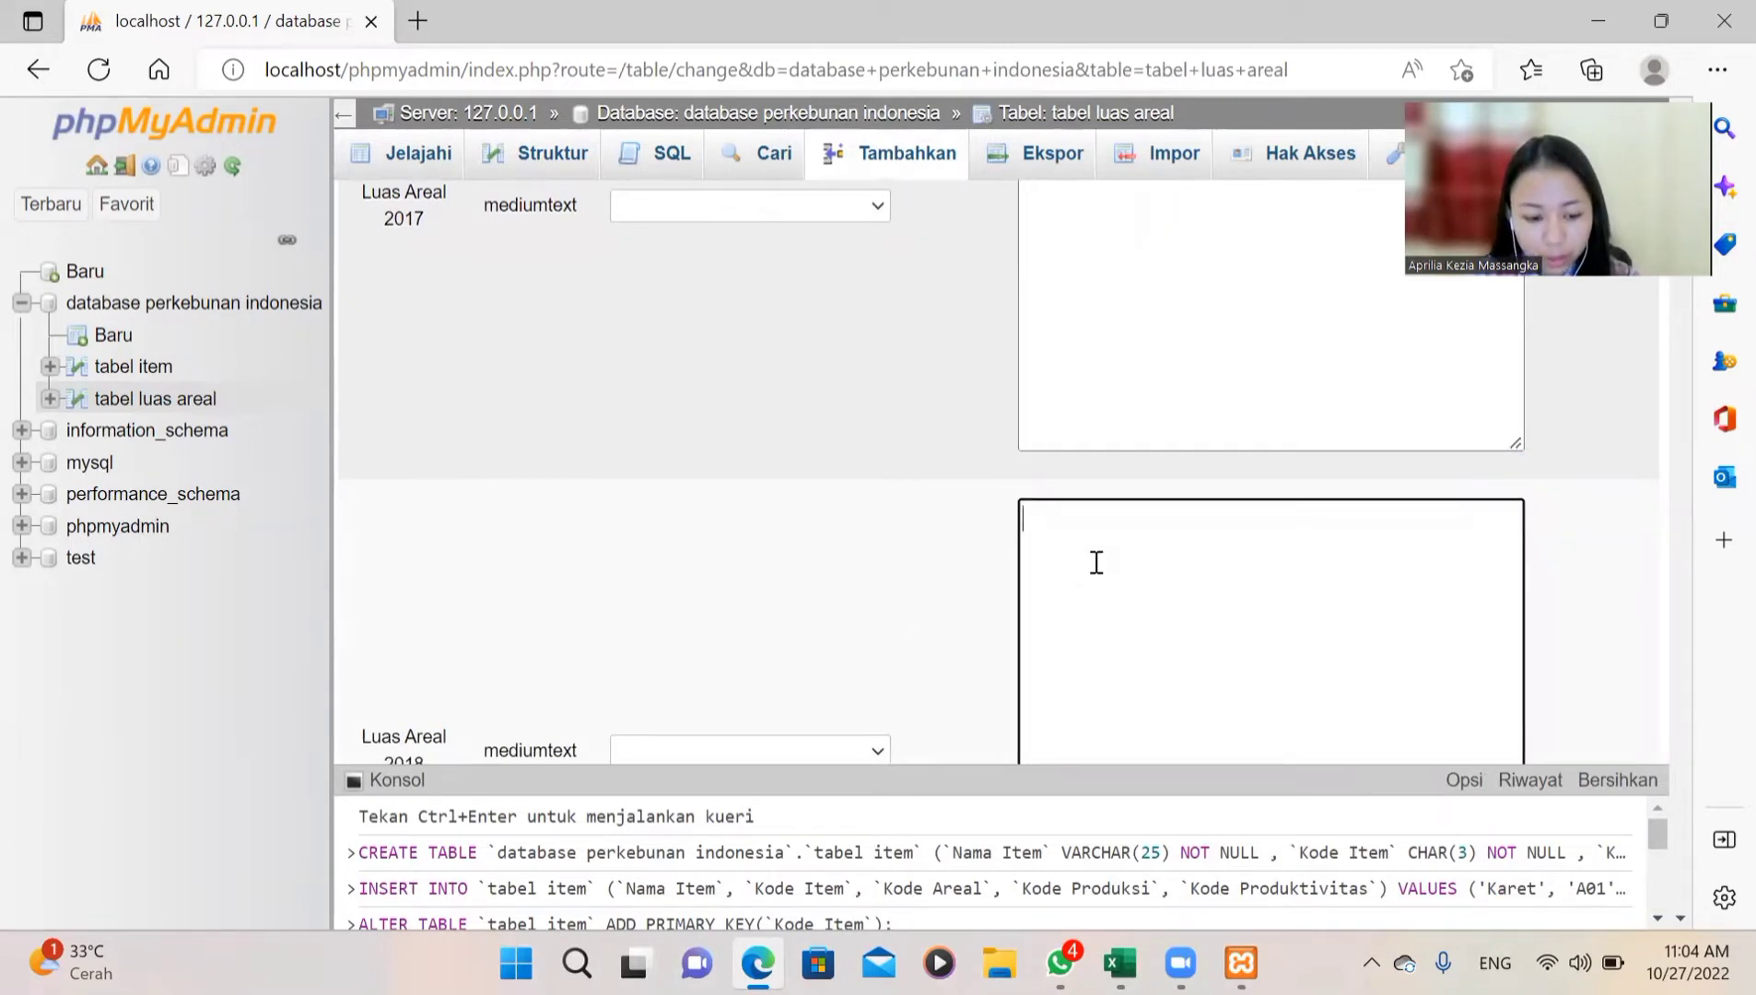
type("3")
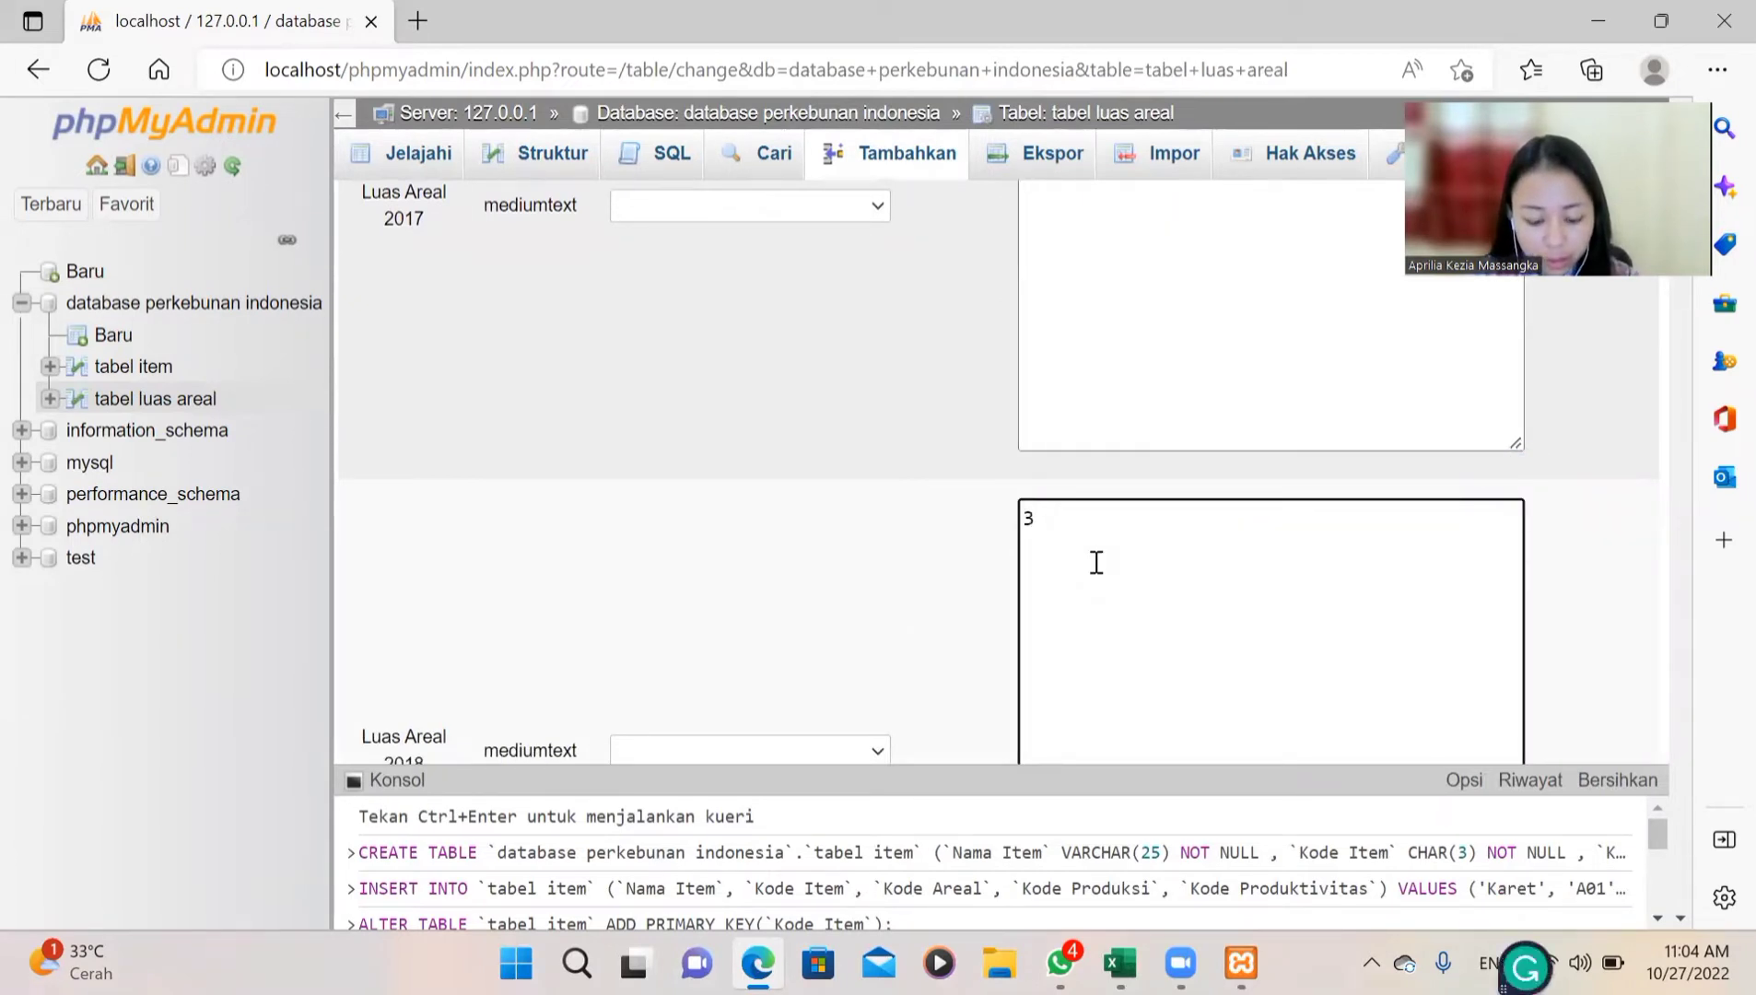
type(".6")
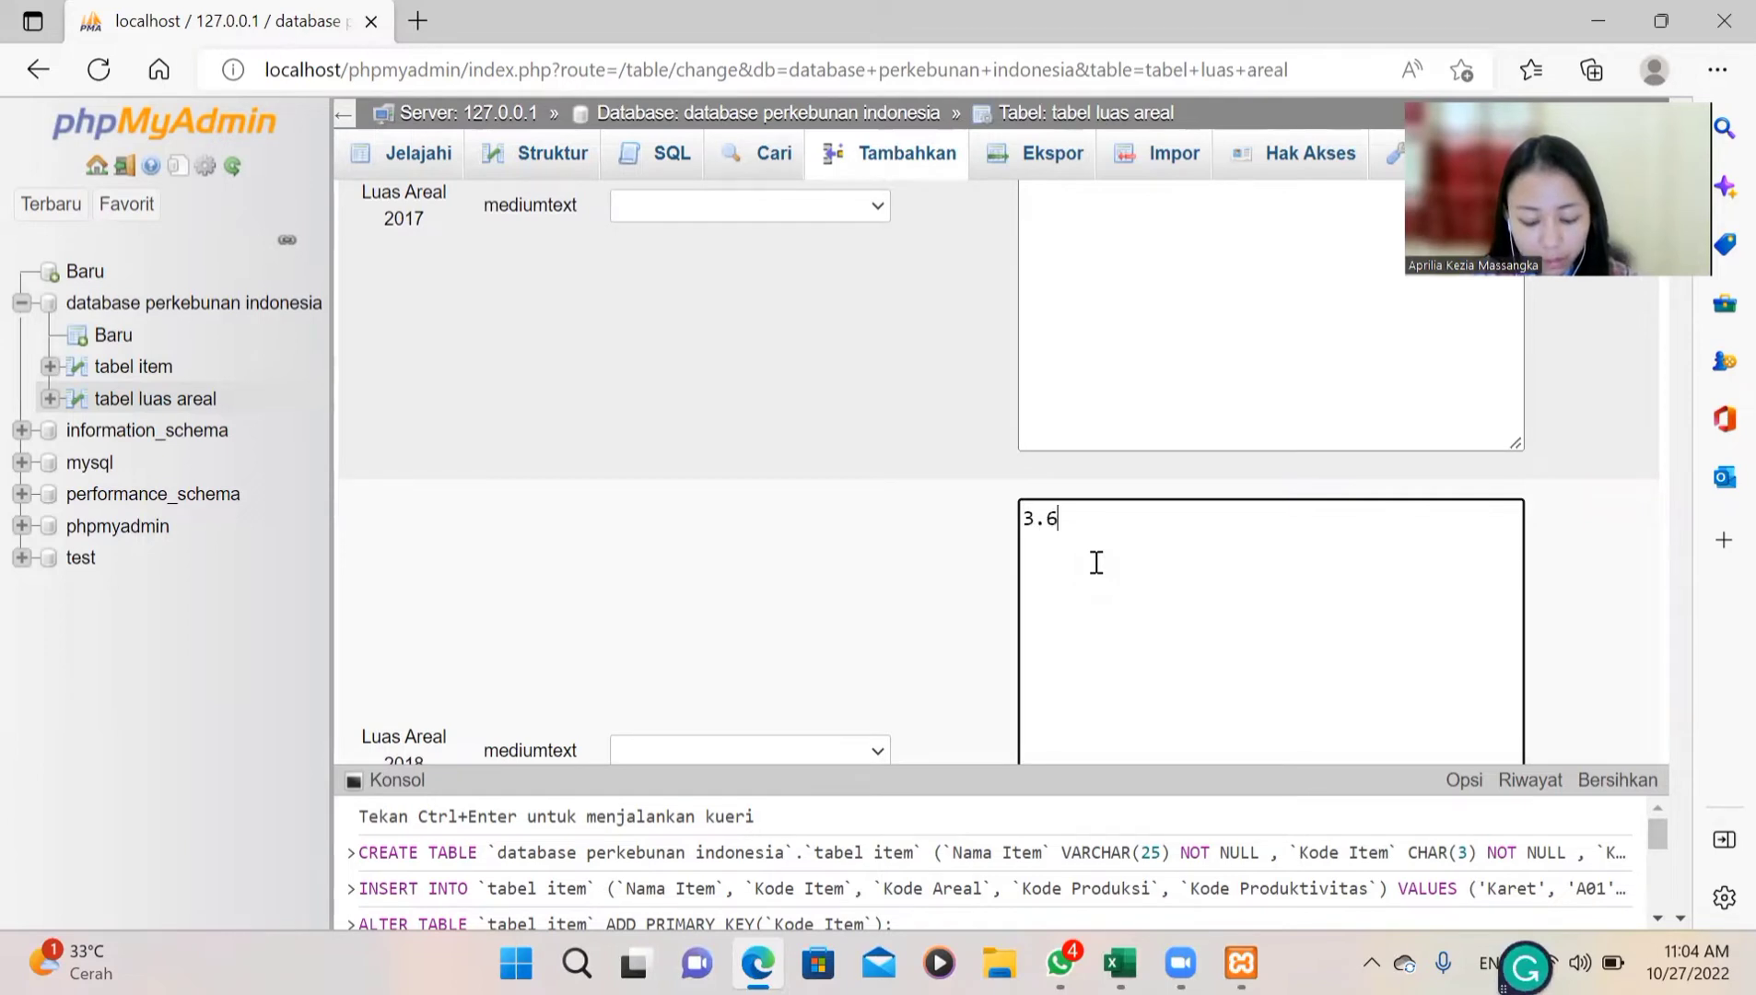
type("71")
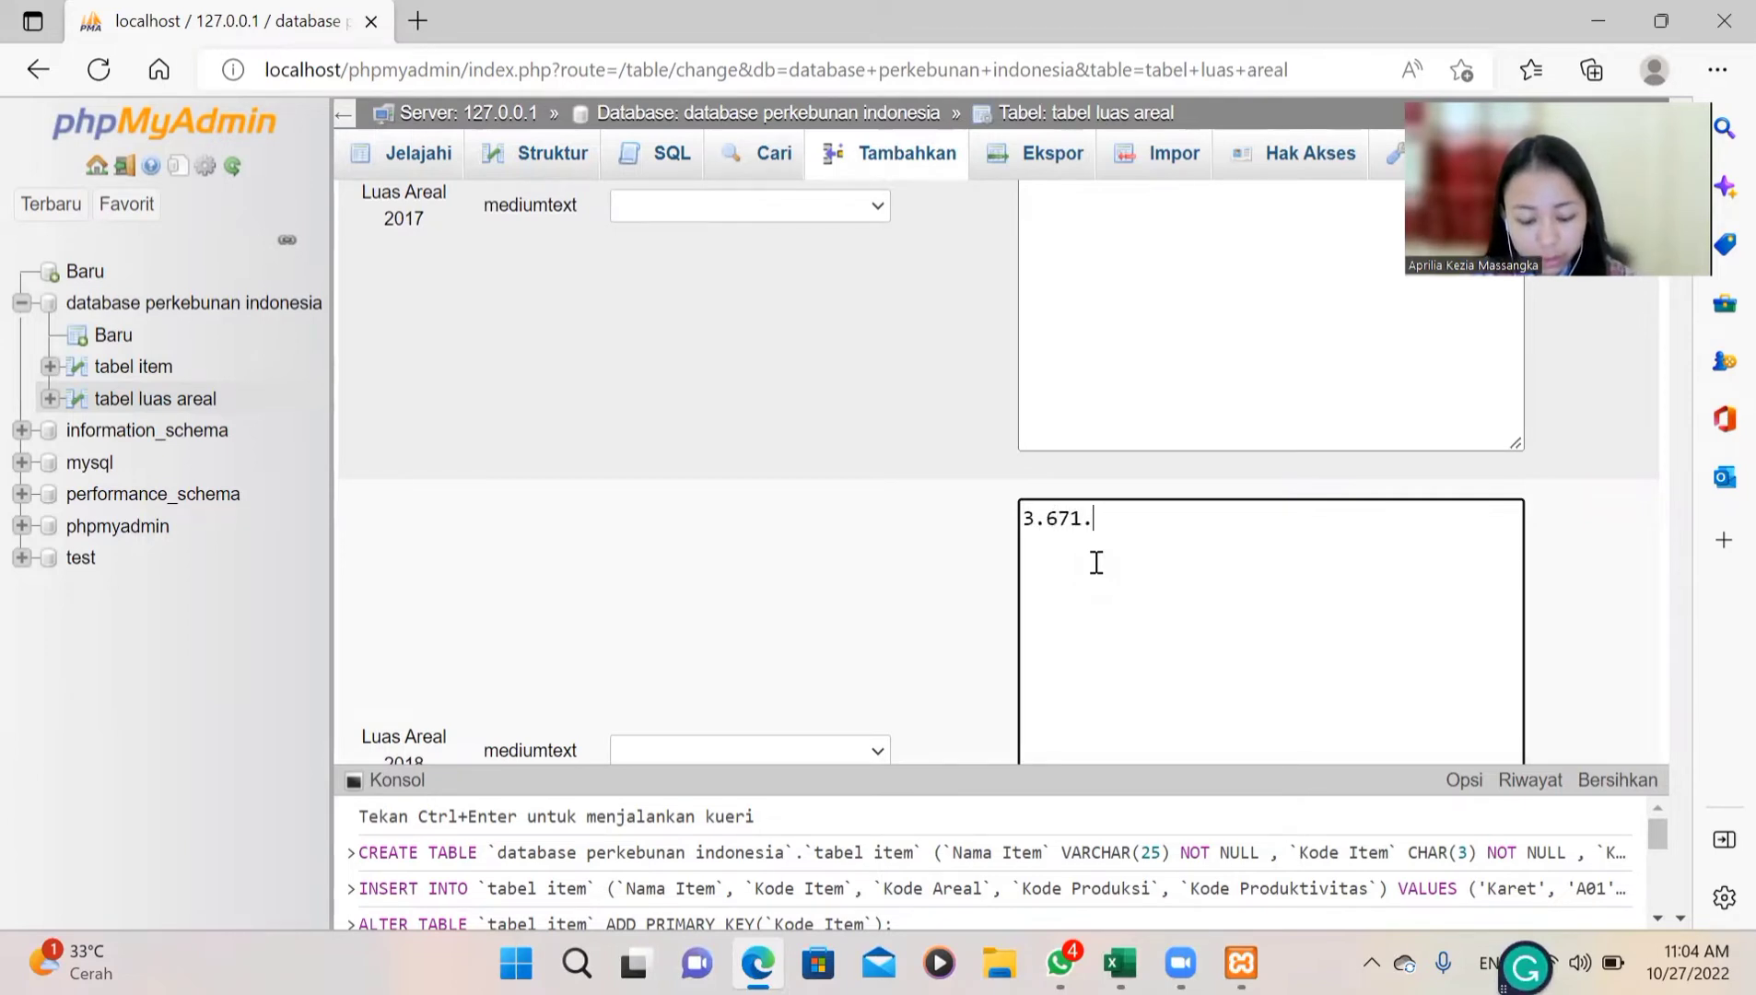
type(".387")
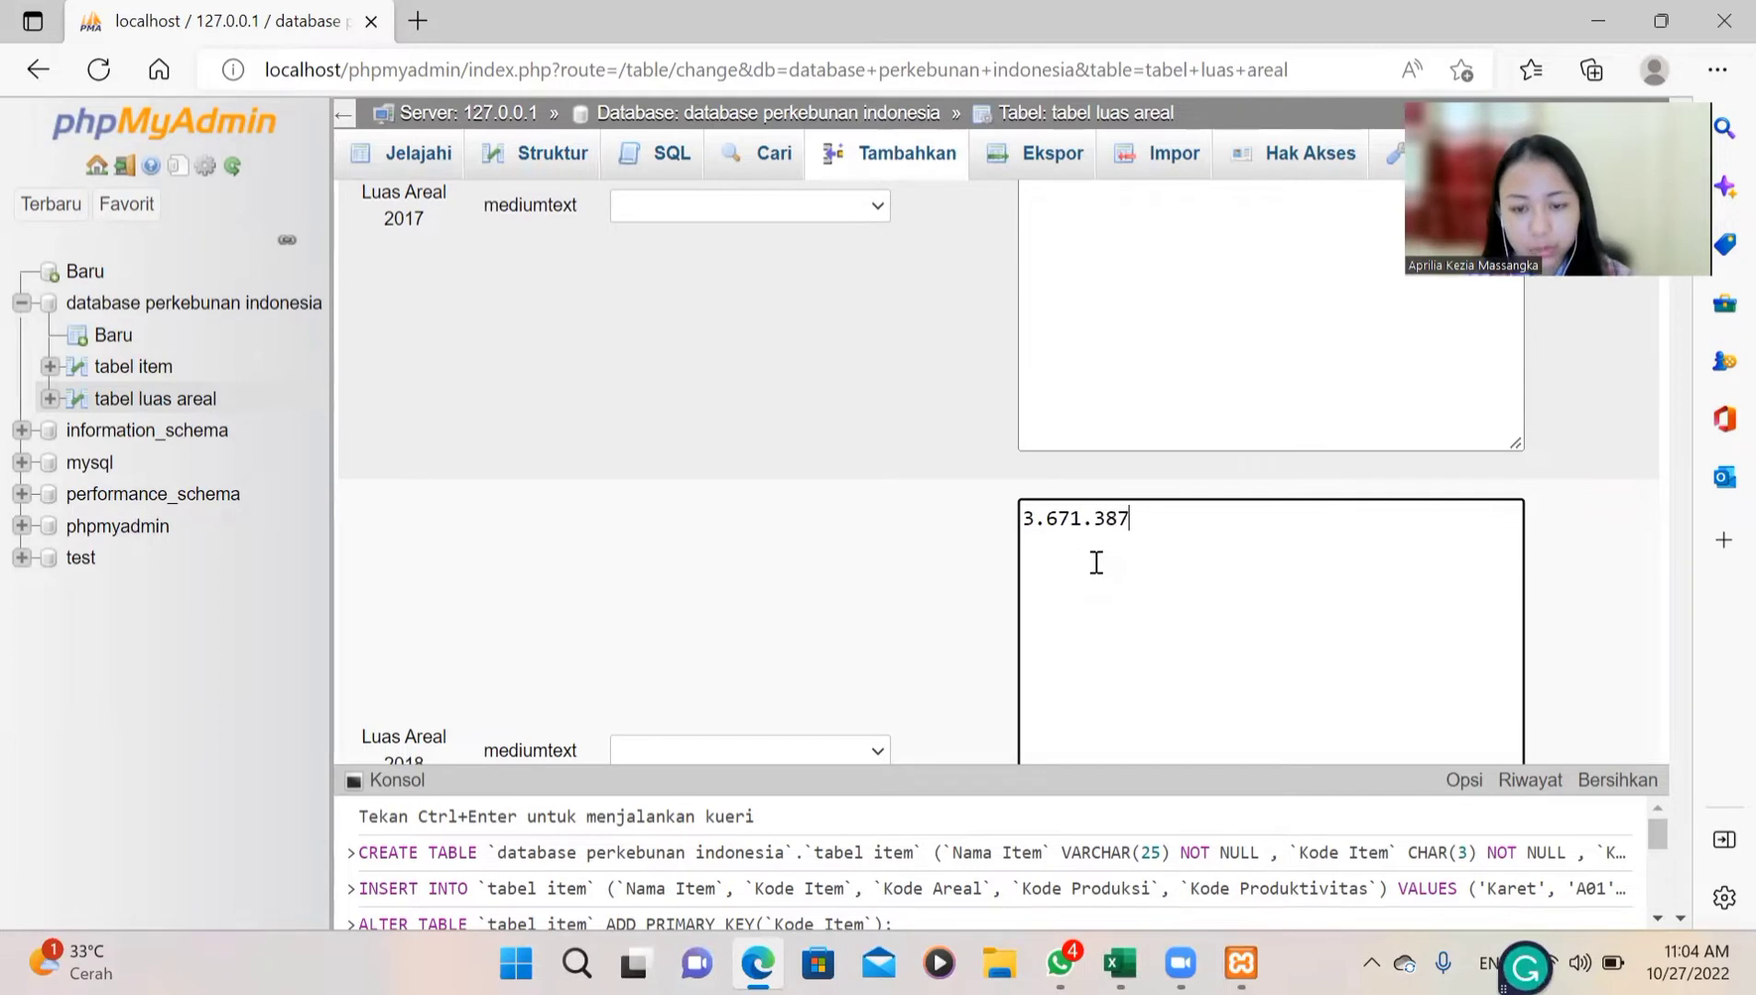
Step: Enter 3.676.035 as the Luas Areal 2019 value of the B01 record
key("Tab")
key("Tab")
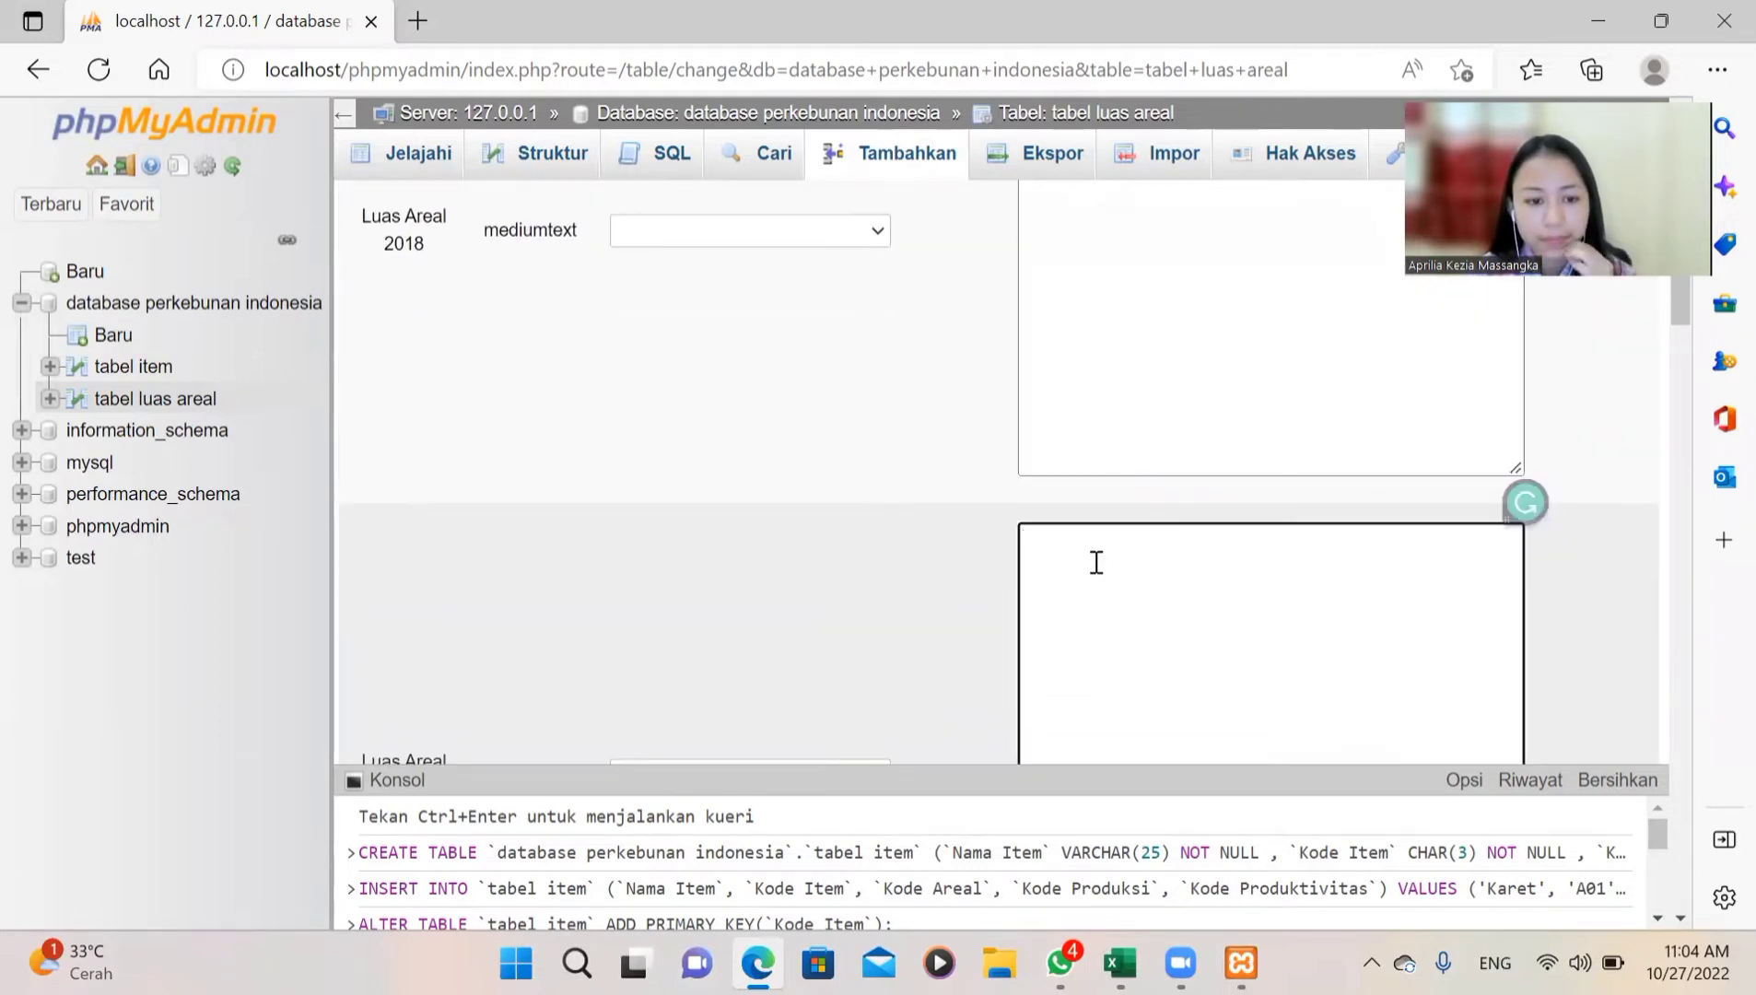
scroll(1097, 562, "down", 1)
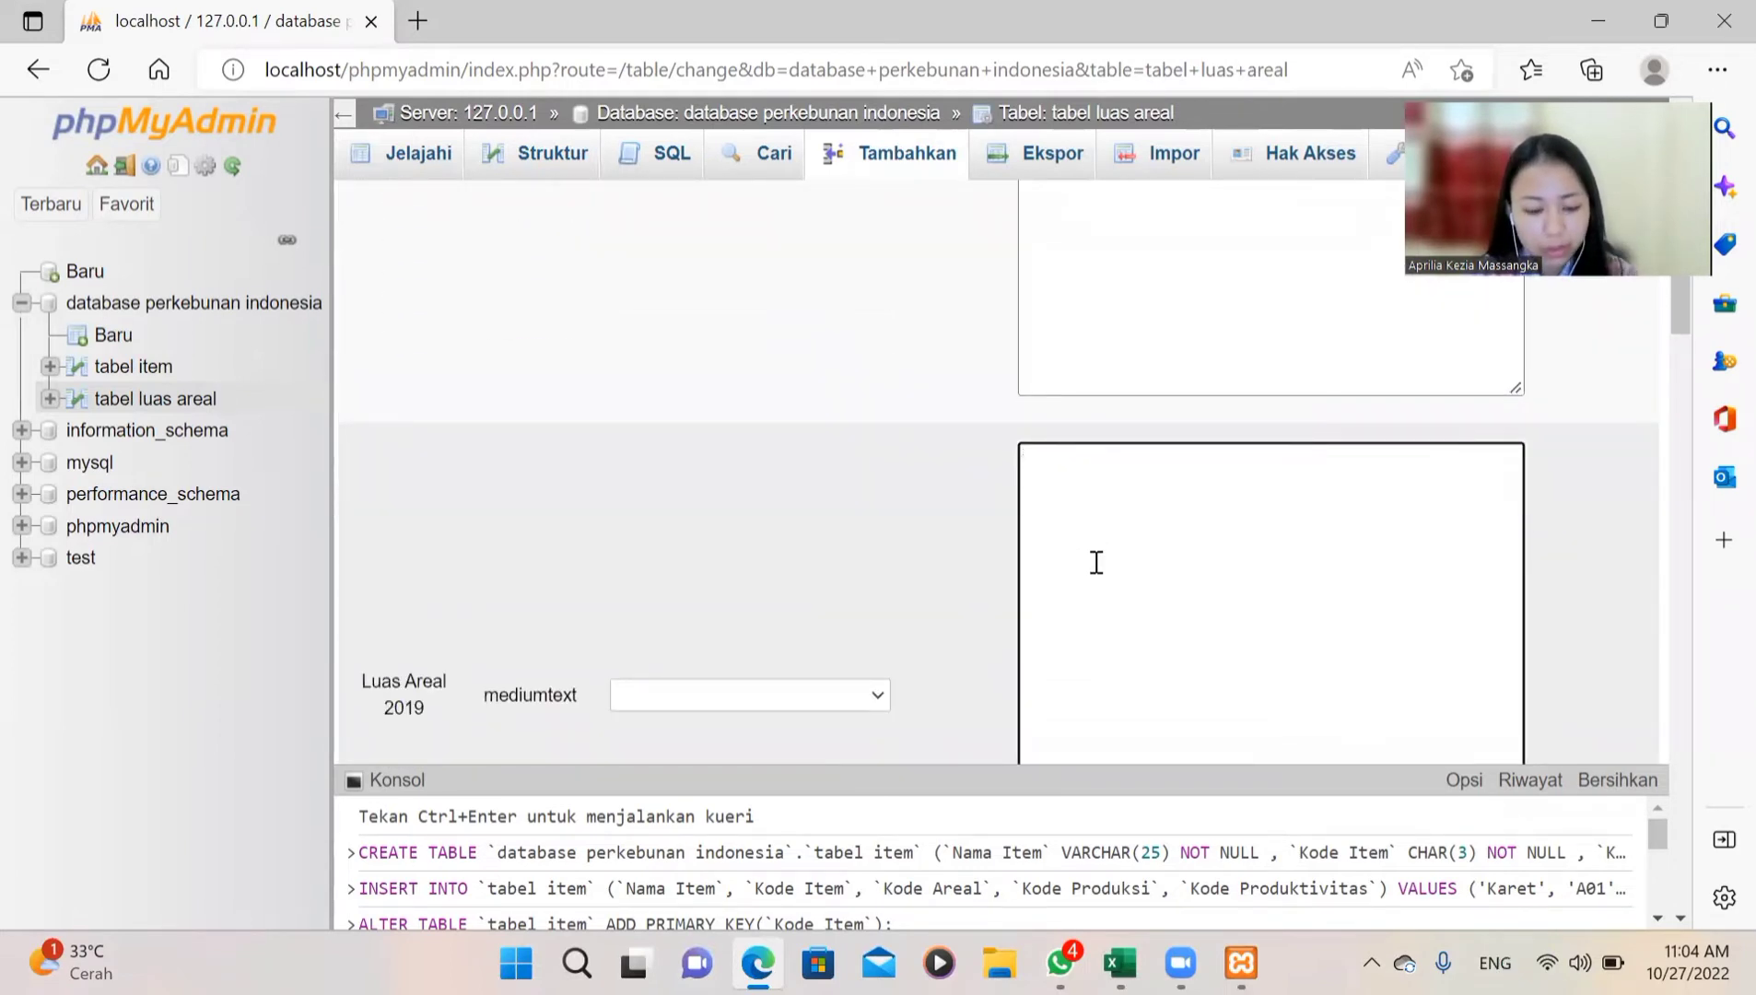
type("3")
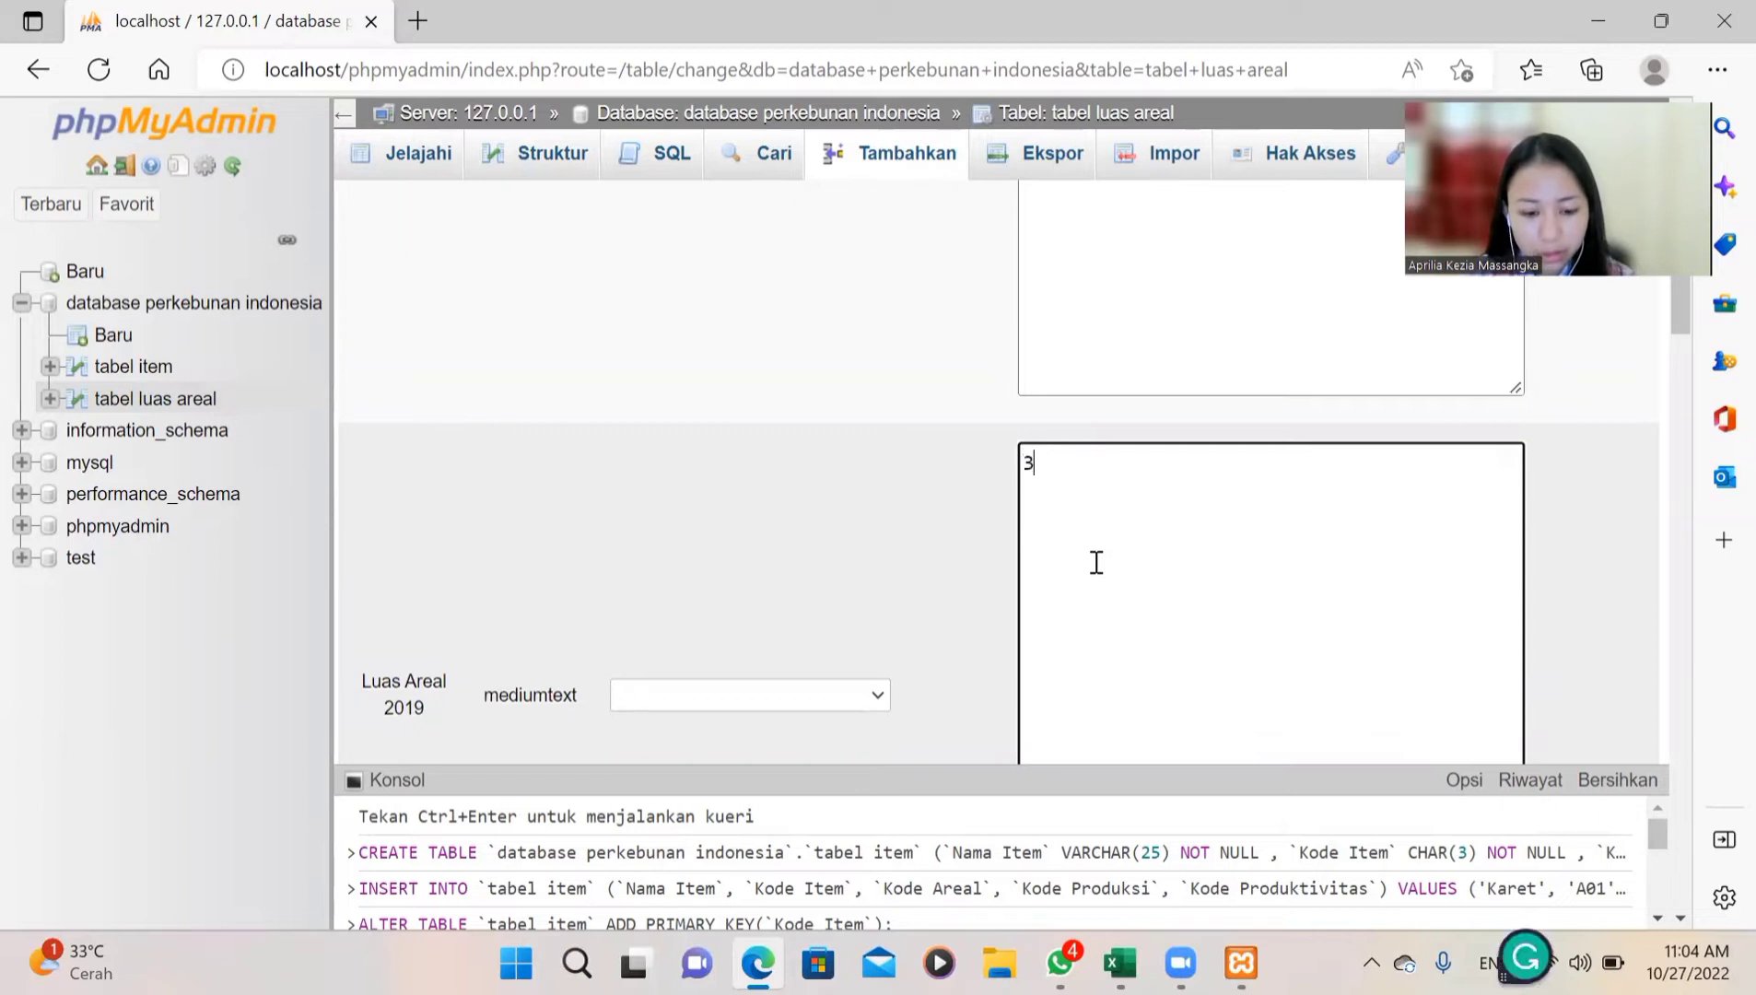
type(".67")
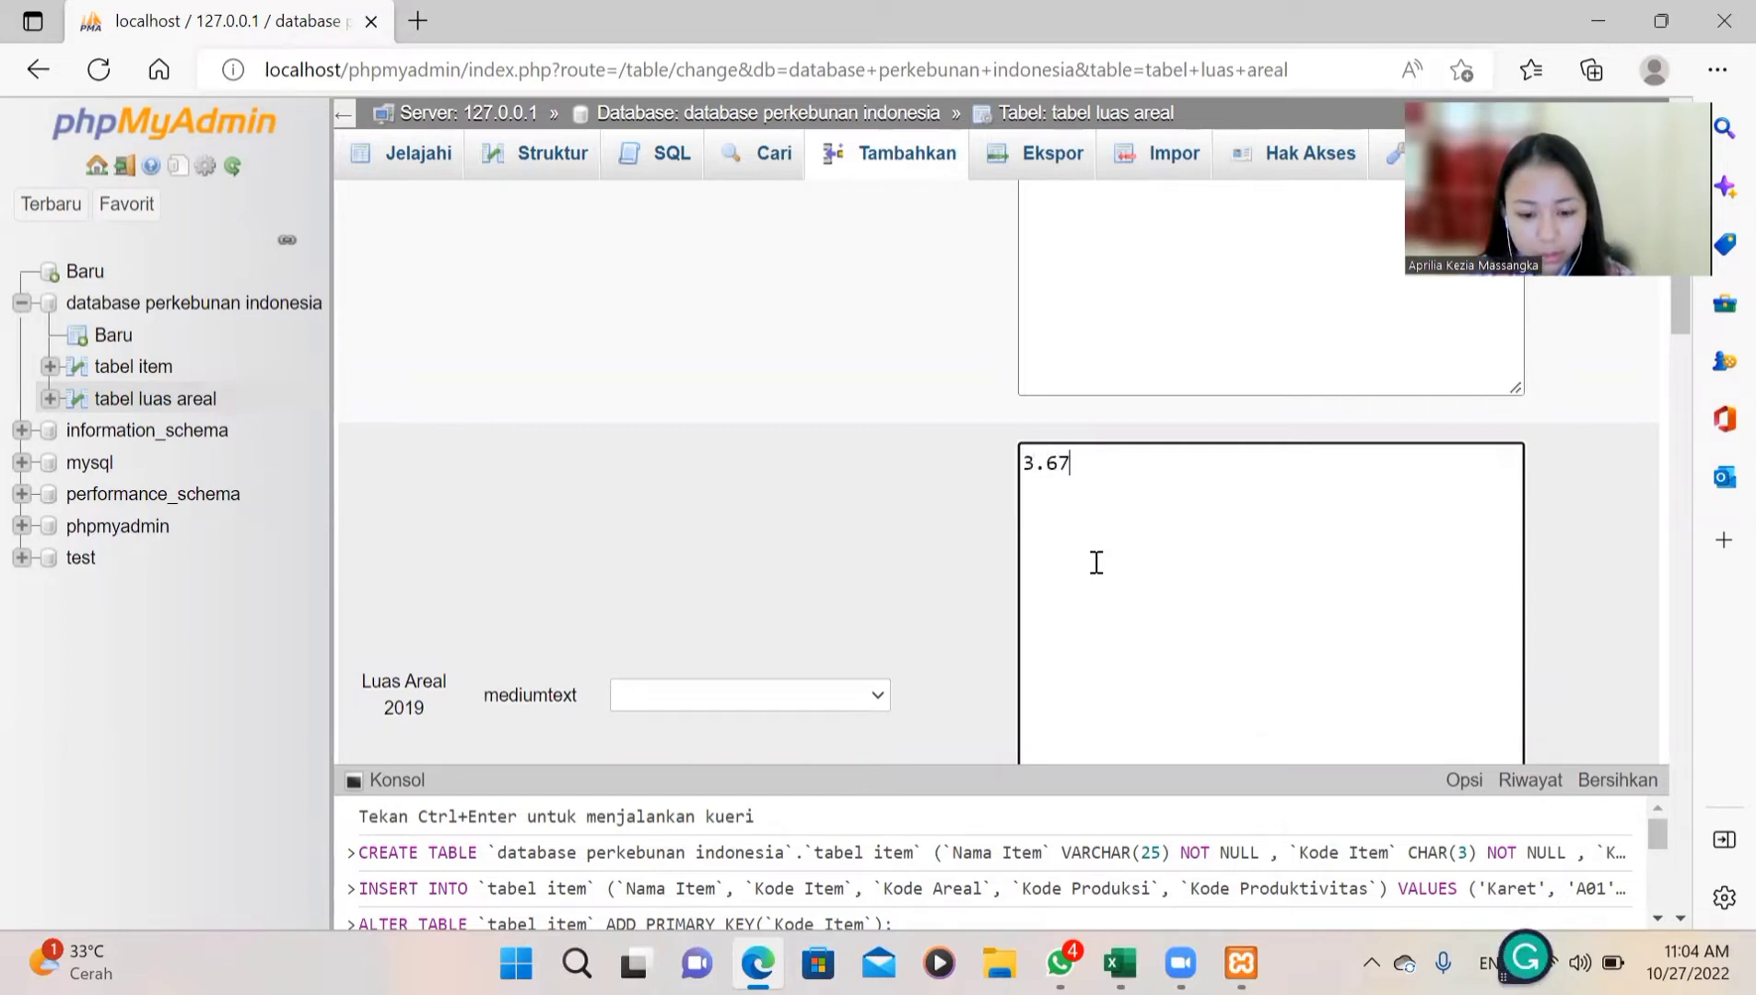
type("6.0")
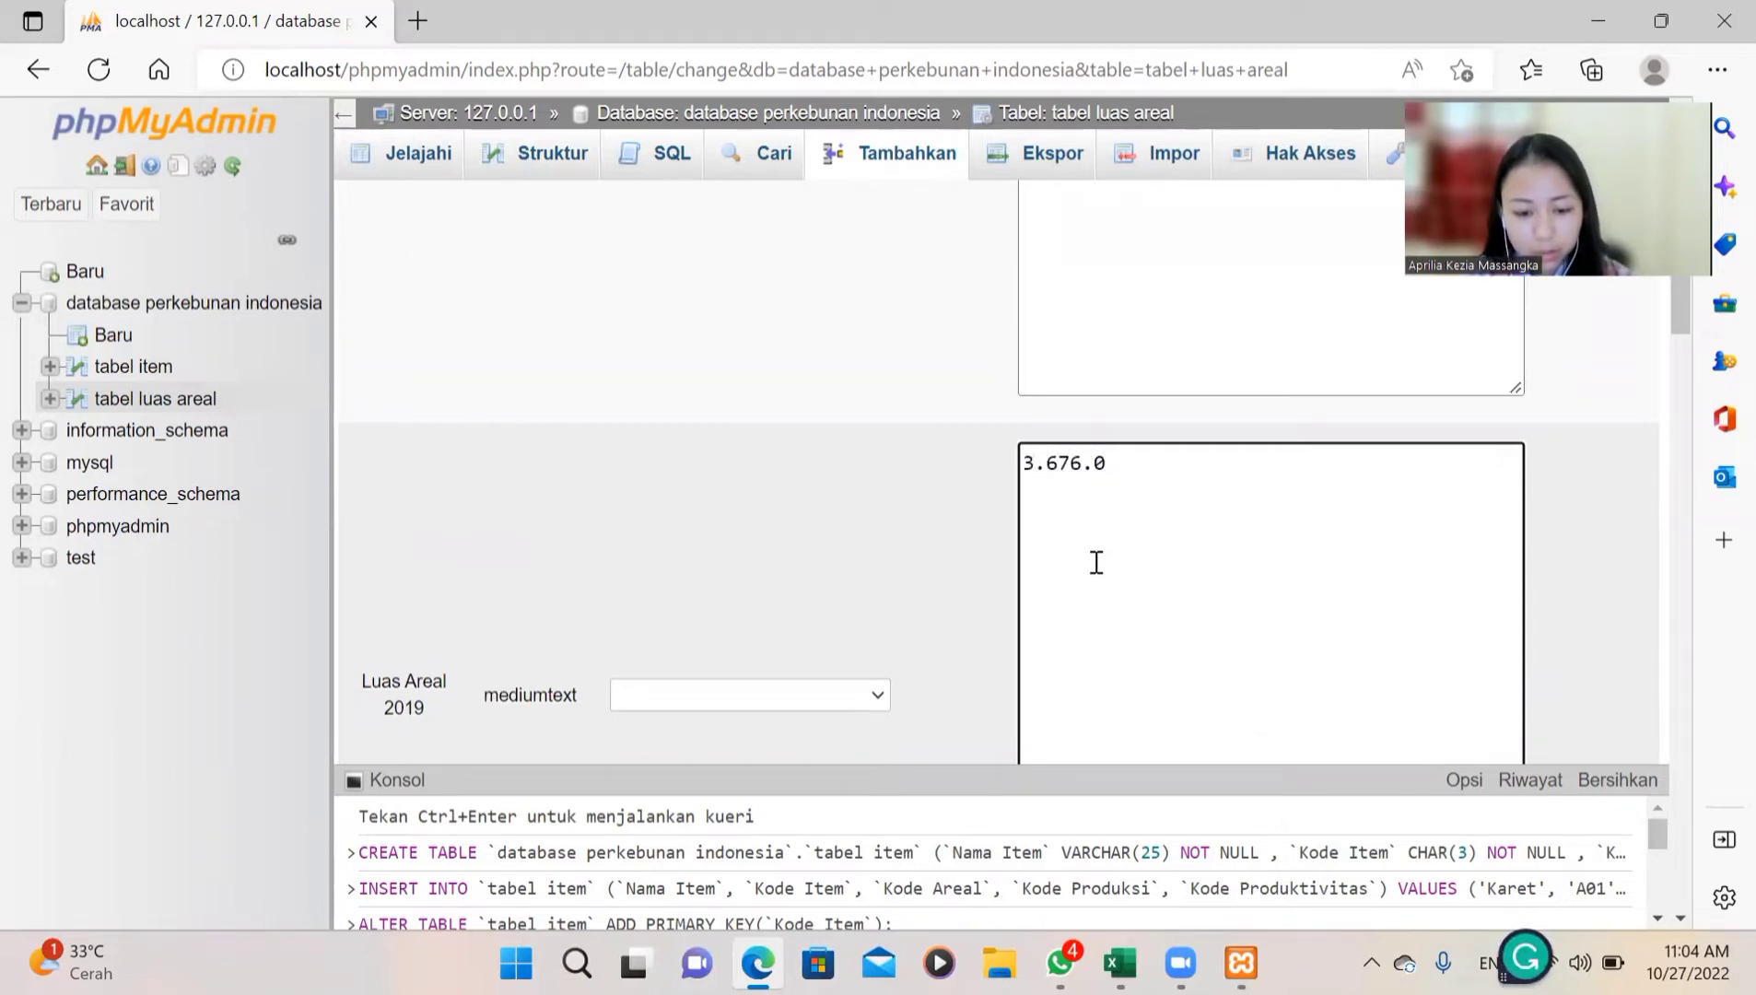
type("54")
key("BackSpace")
key("BackSpace")
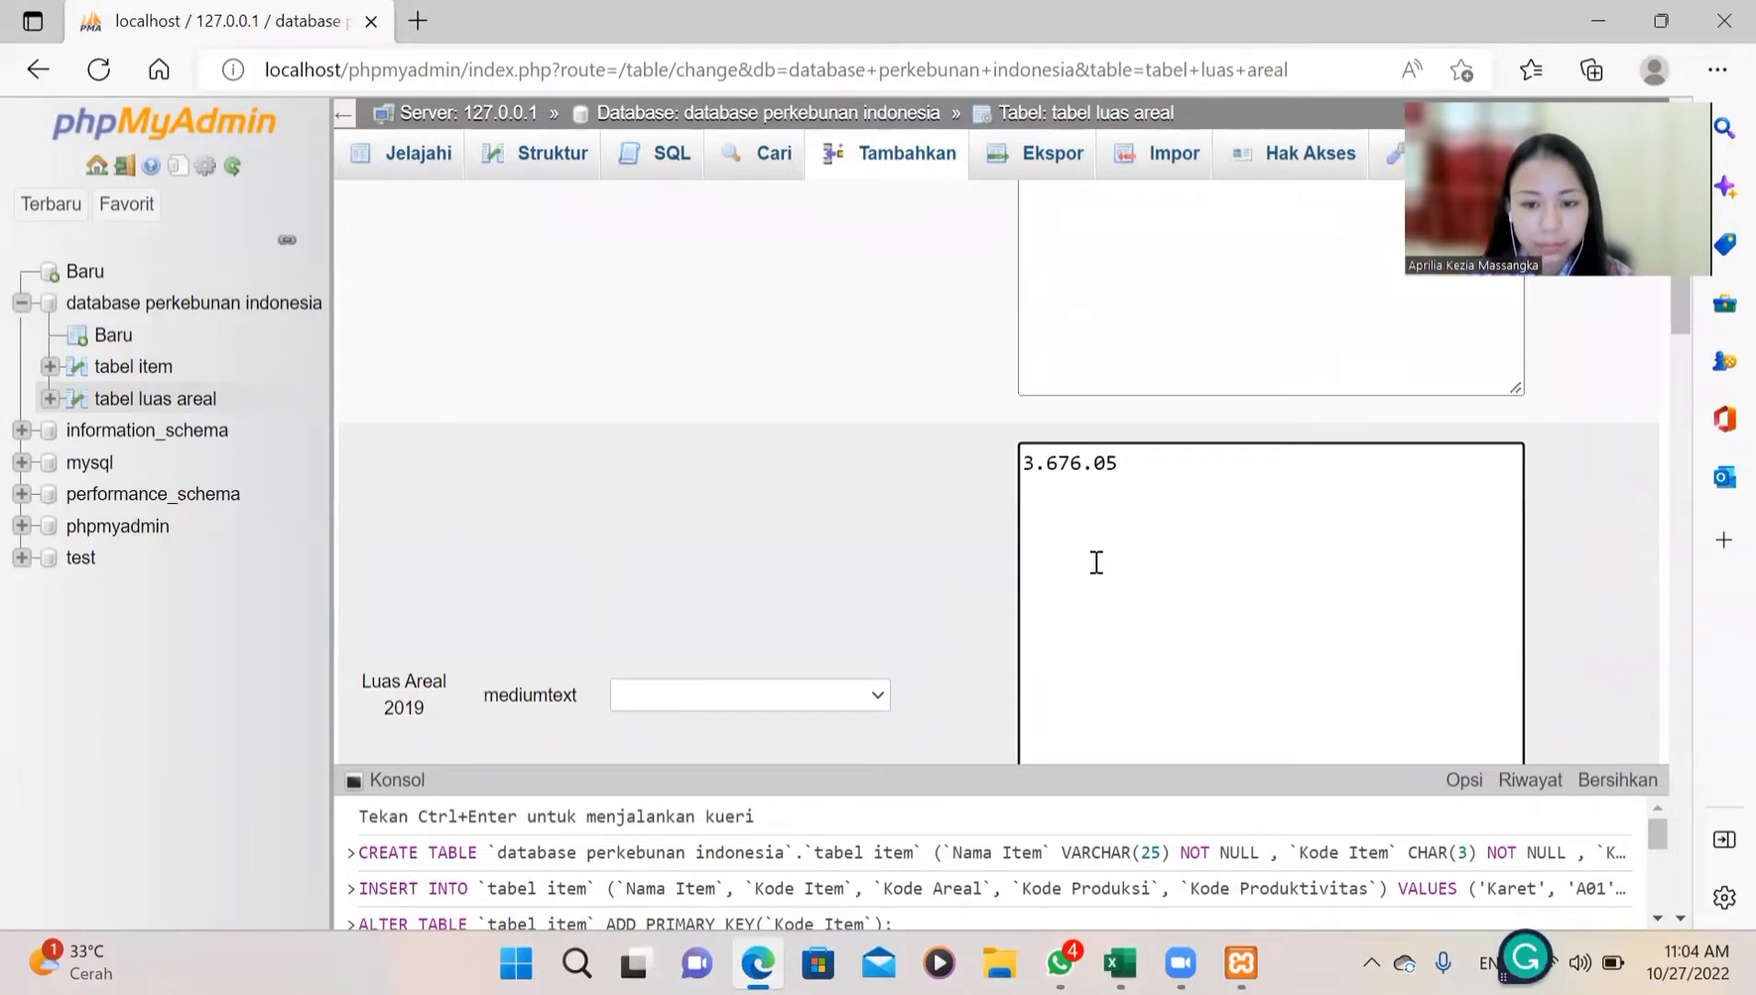
type("35")
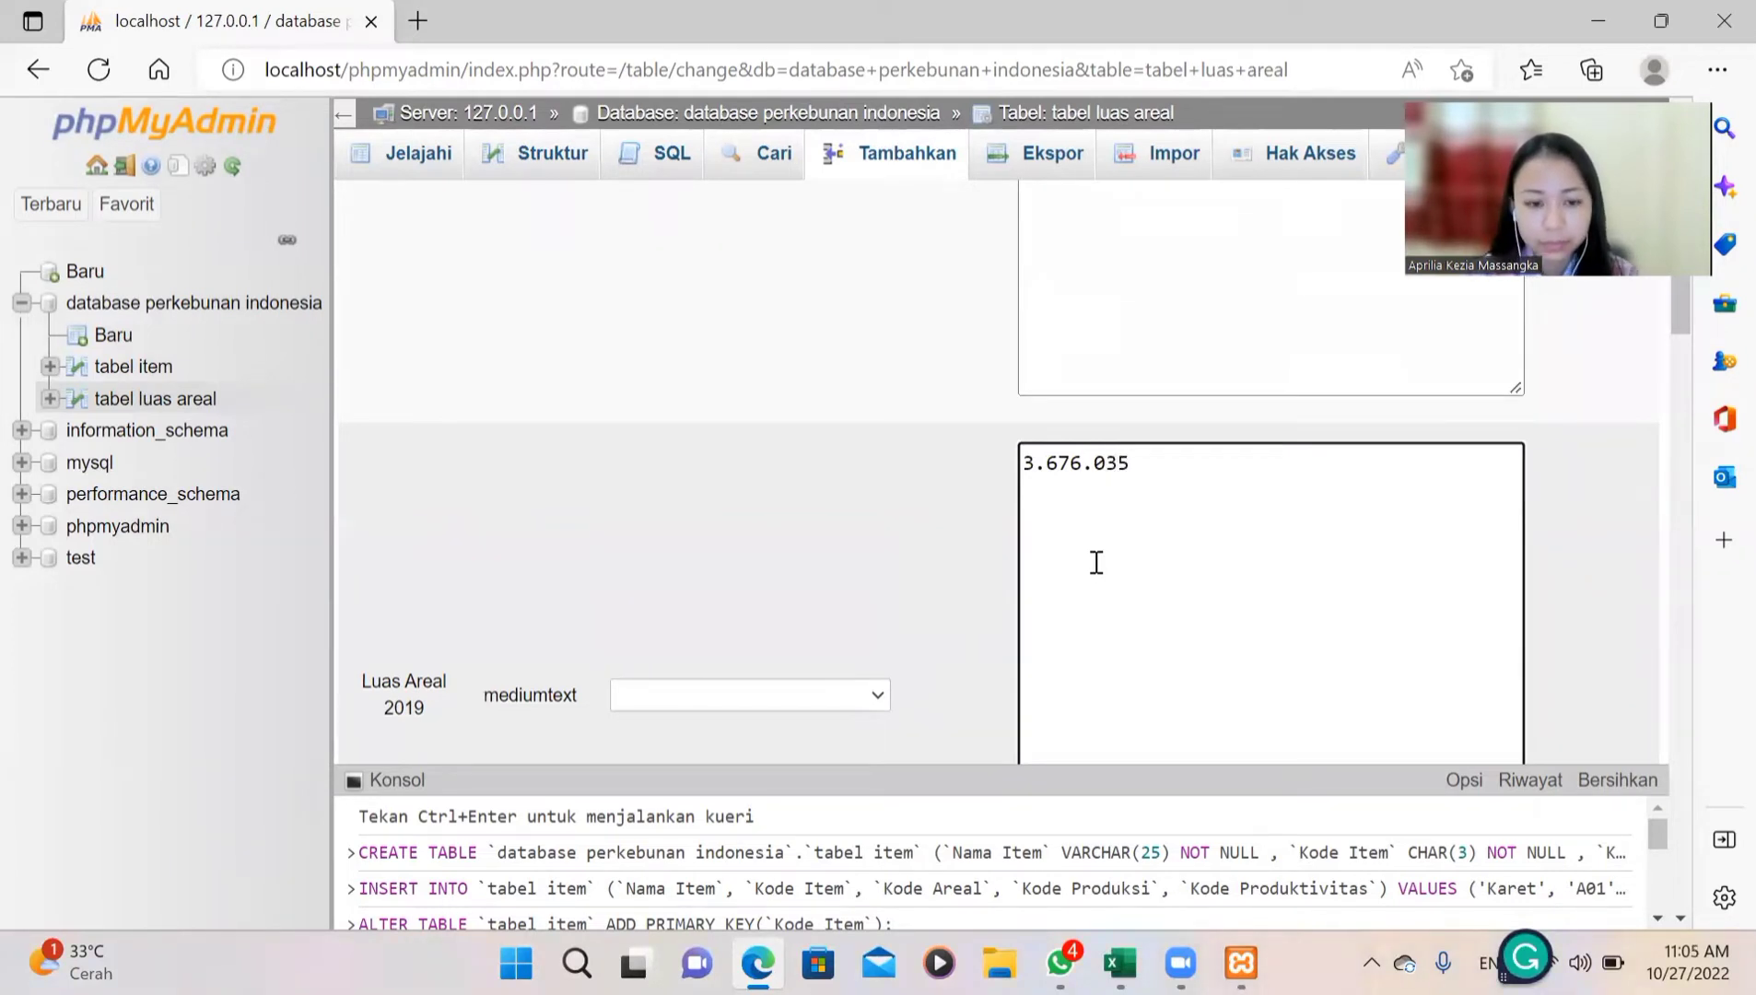
Step: Enter 3.681.124 as the Luas Areal 2020 value of the B01 record
scroll(1095, 561, "down", 3)
scroll(1104, 516, "down", 4)
left_click(1106, 507)
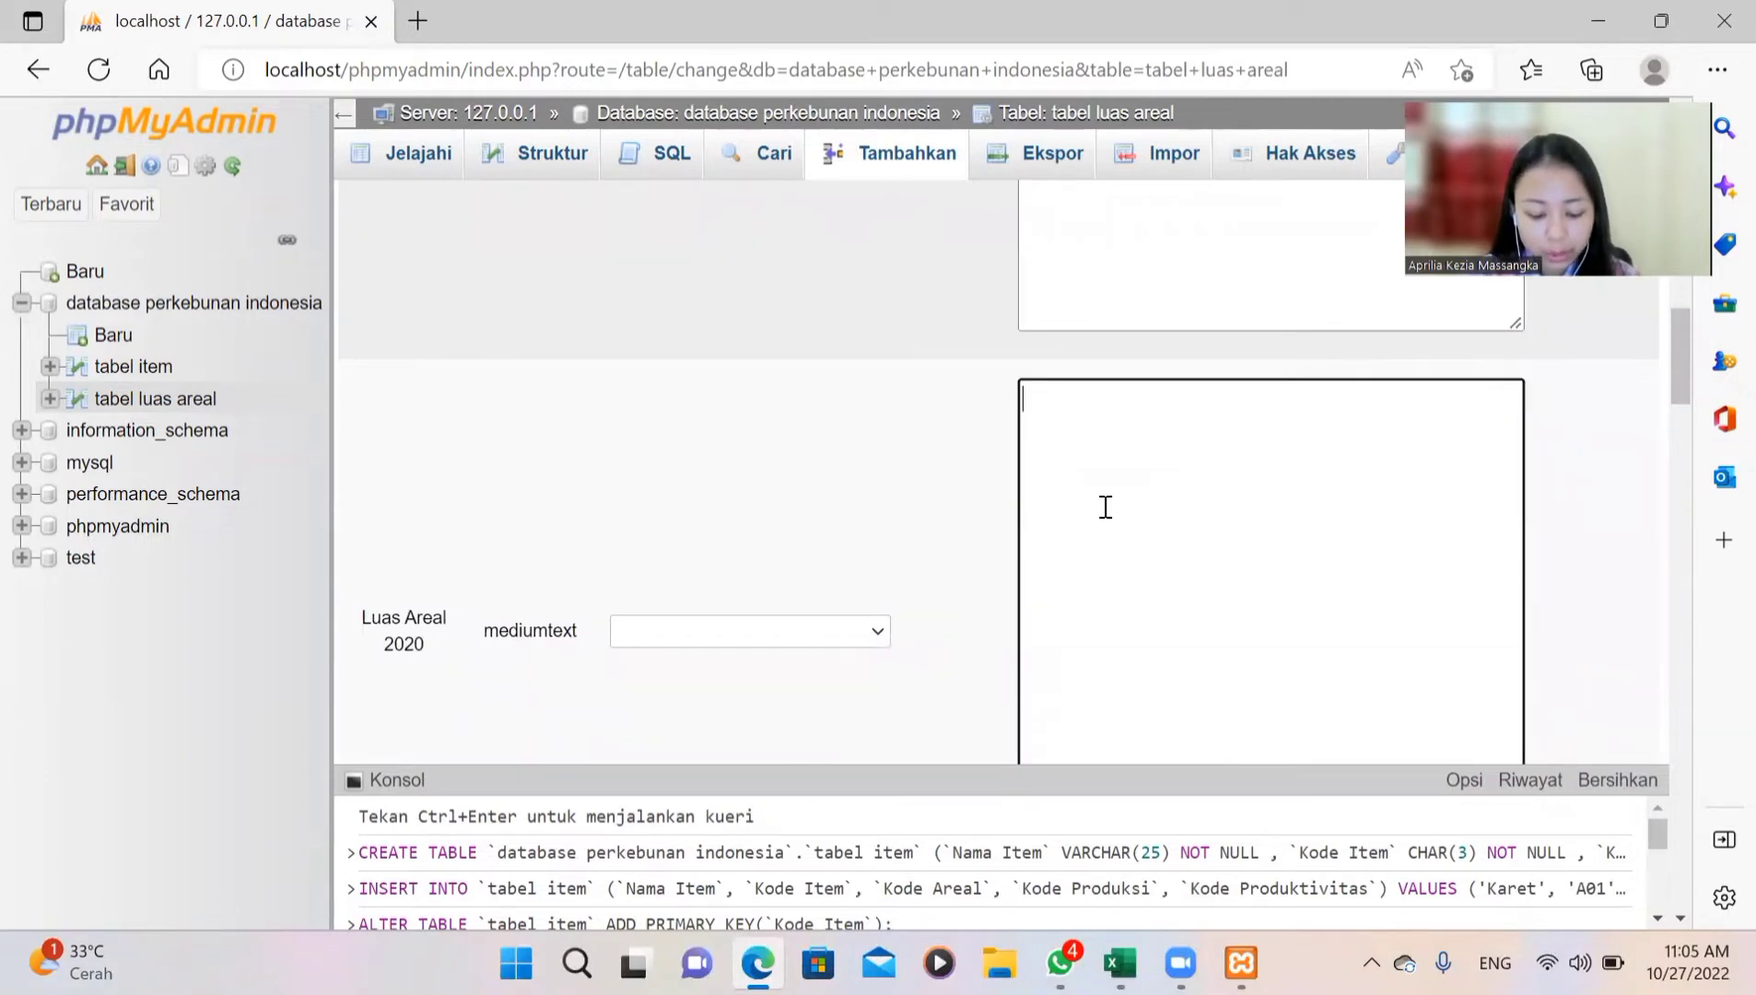
type("3")
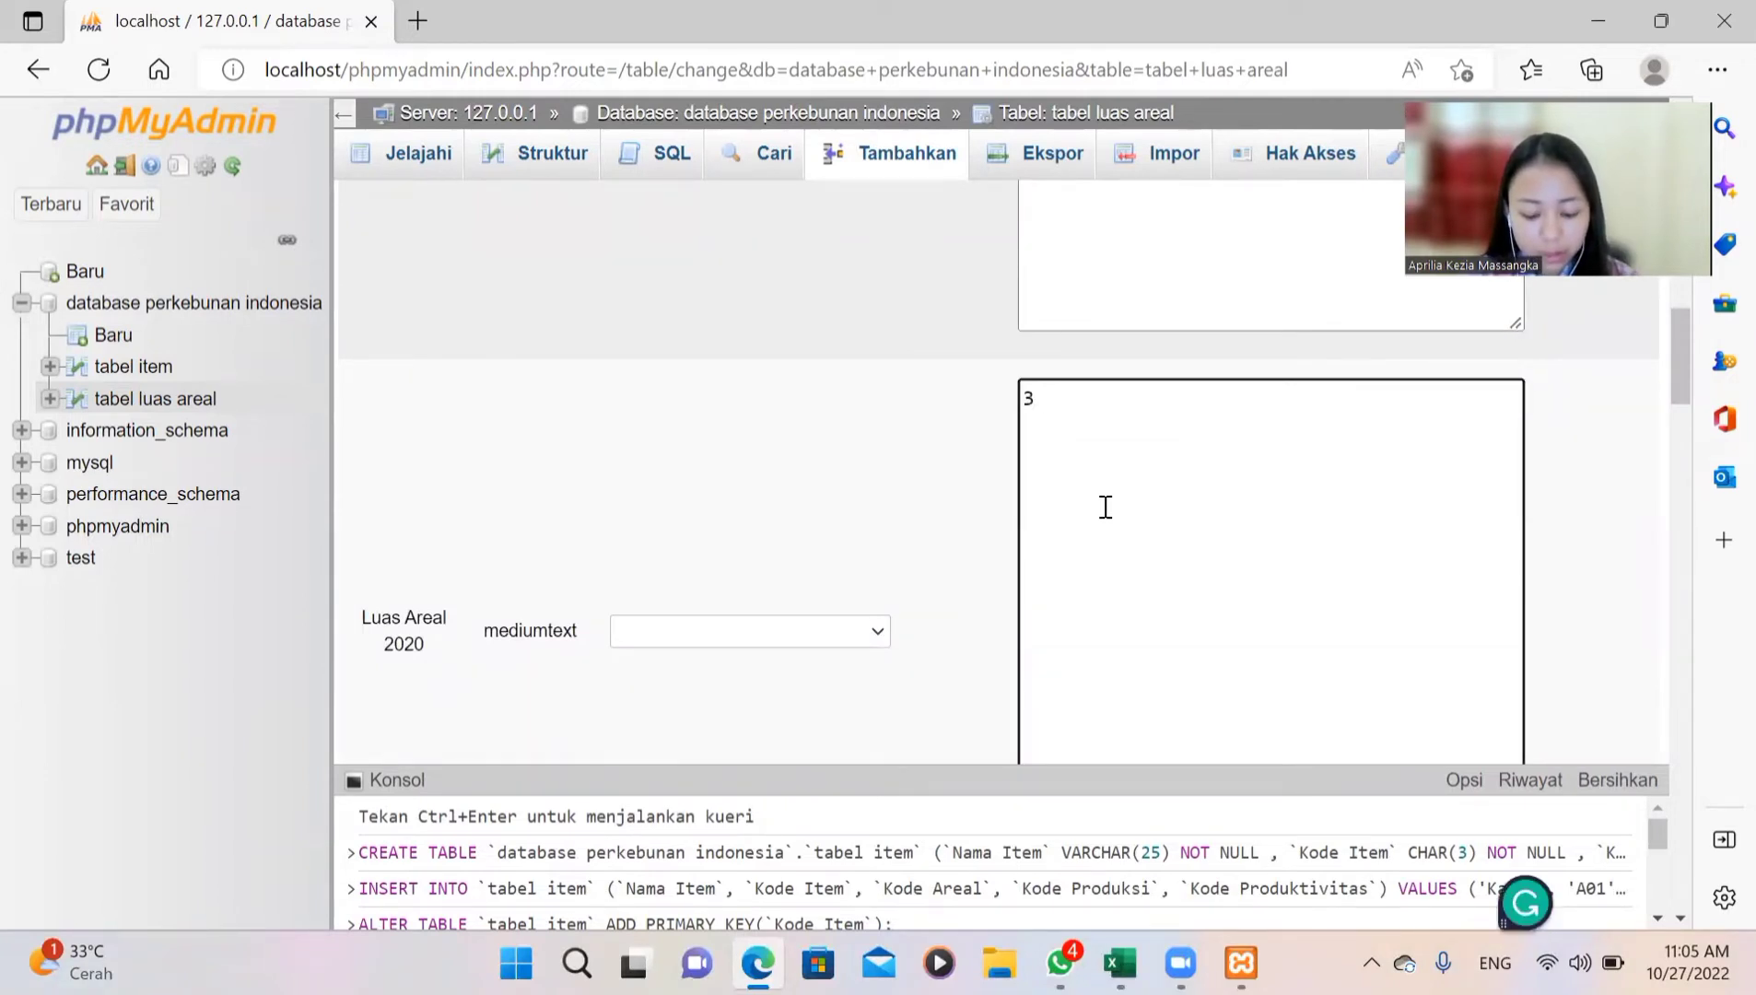
type(".68")
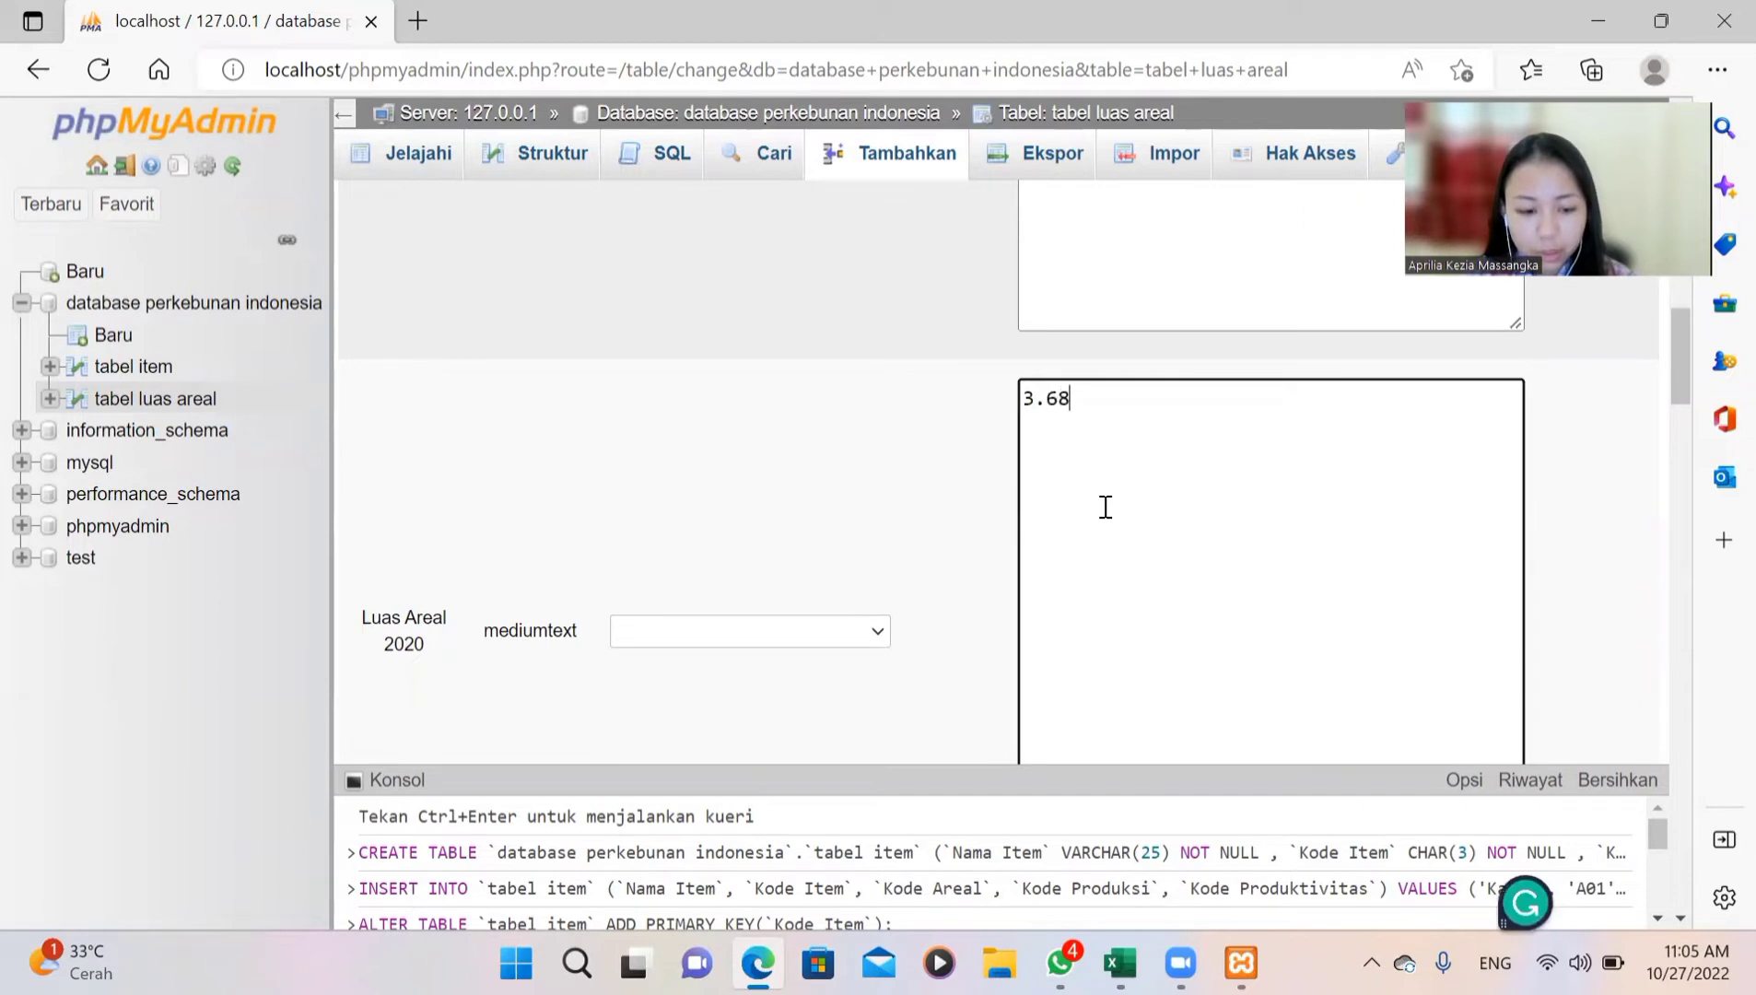
type("1.124")
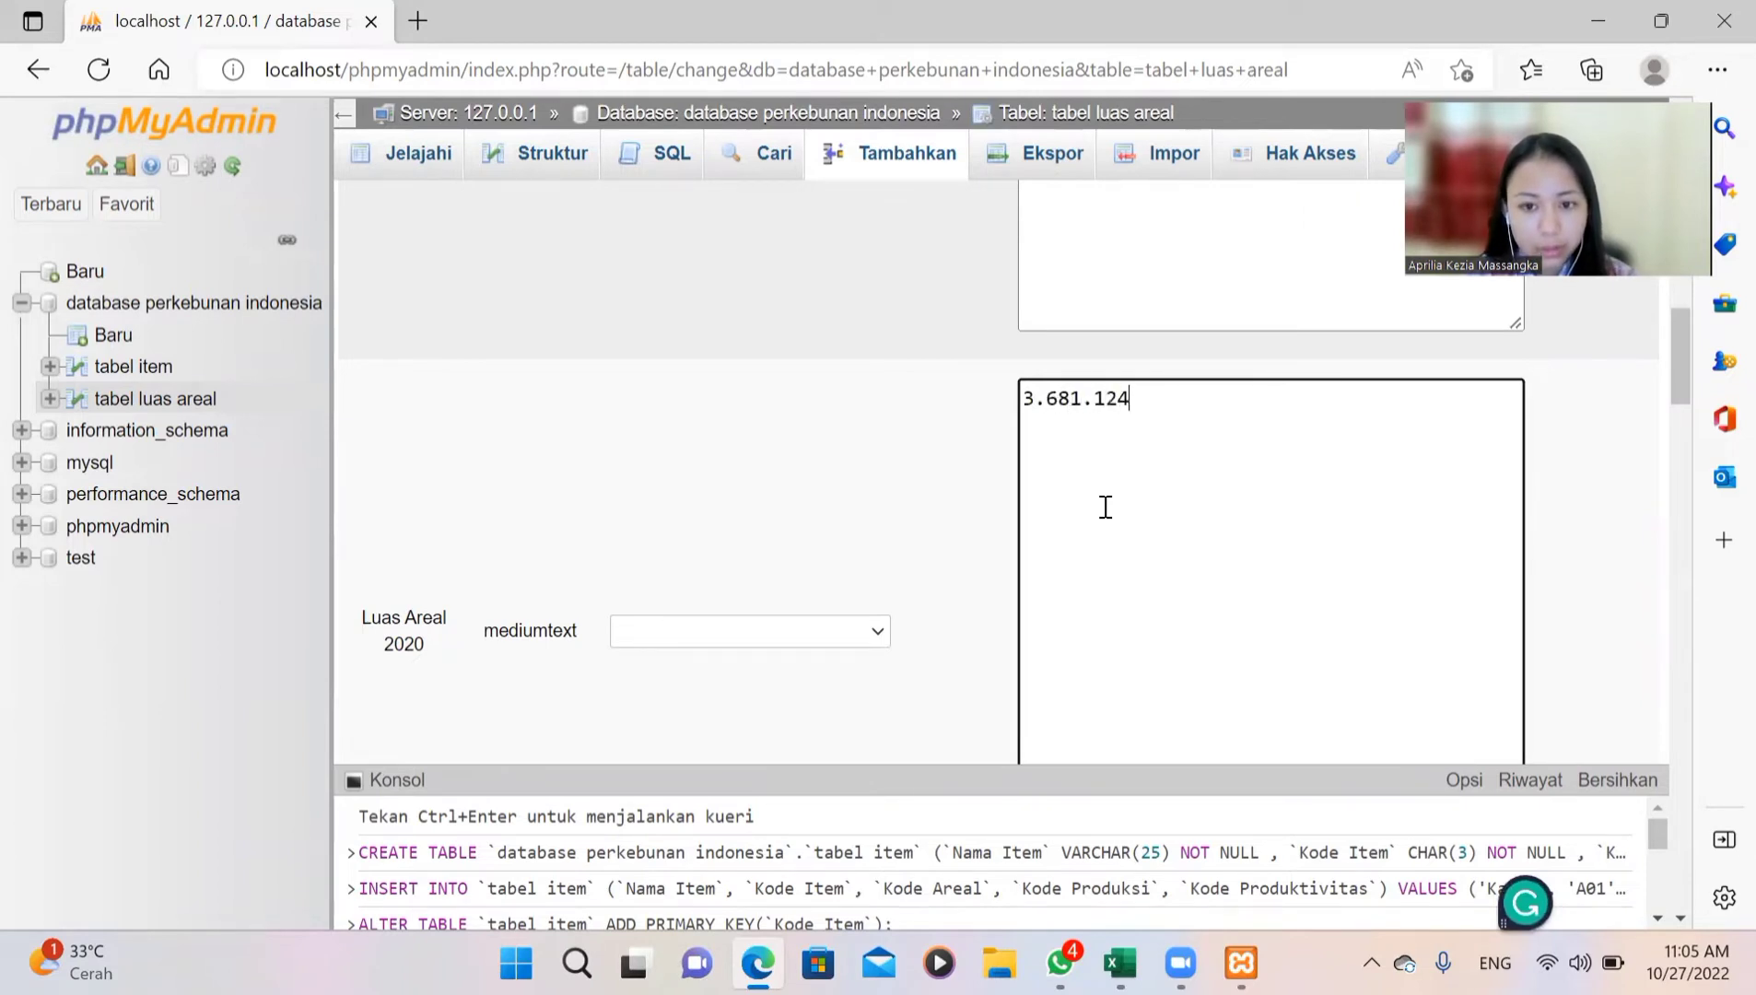
Step: Enter 3.692.352 as the Luas Areal 2021 value of the B01 record
scroll(1124, 461, "down", 5)
left_click(1147, 387)
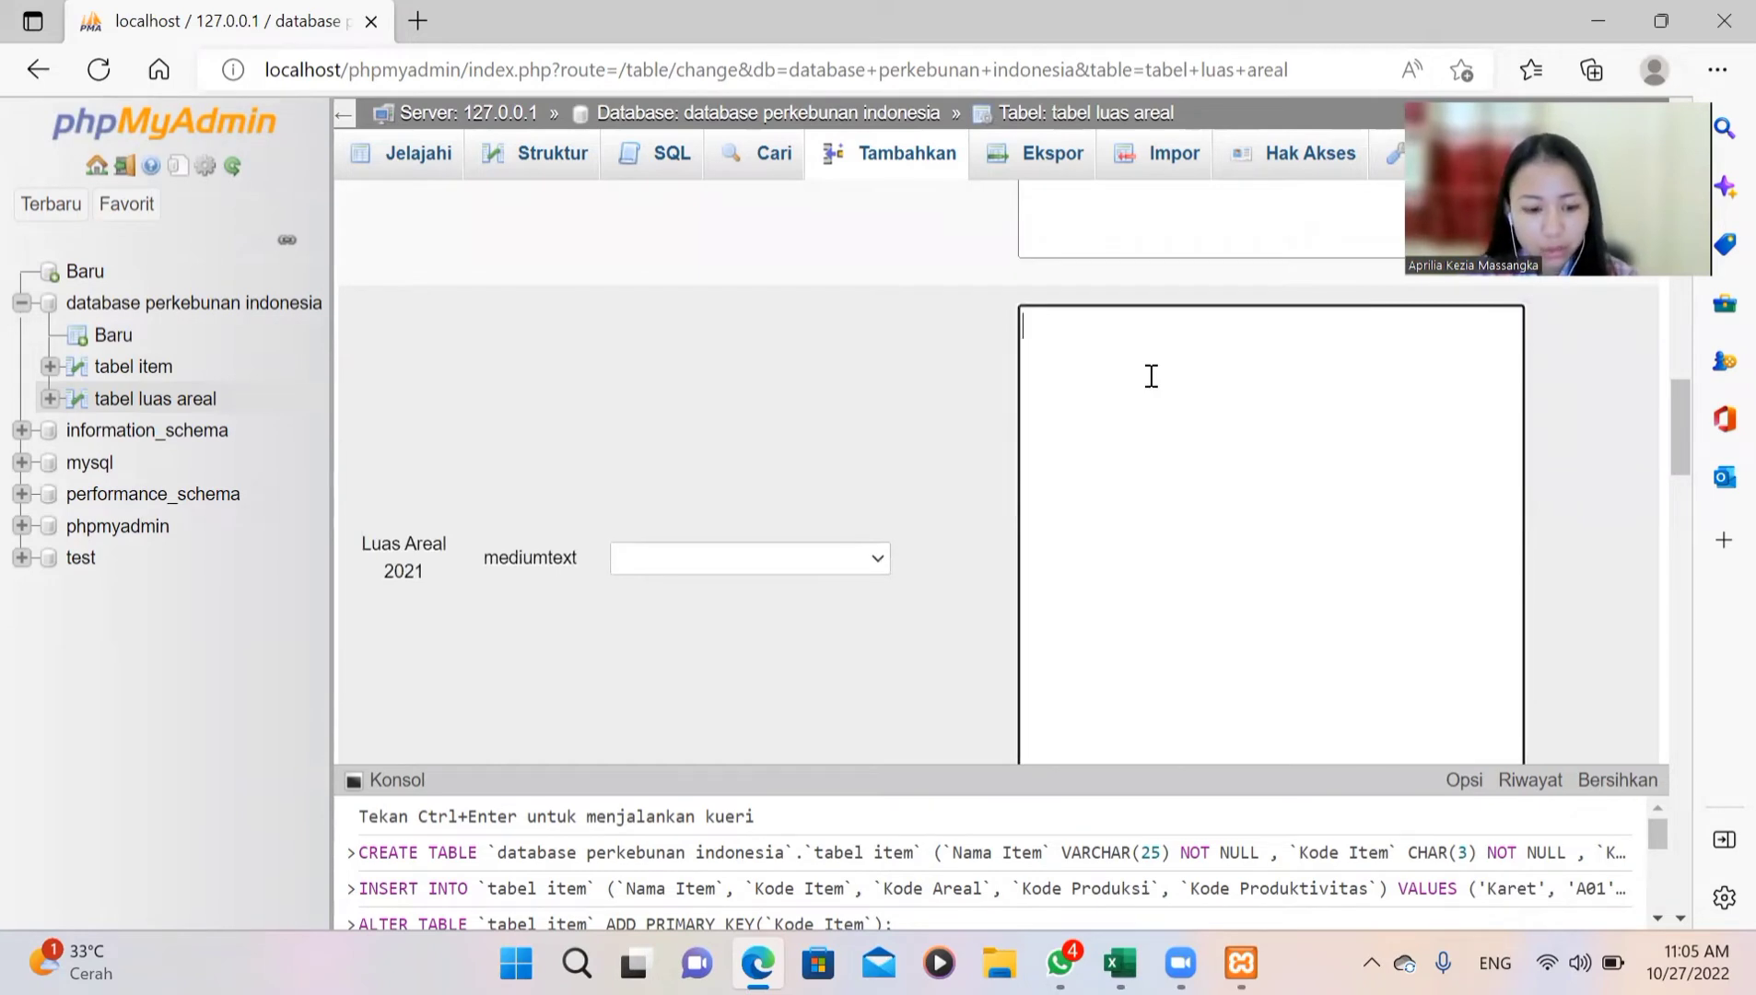
type("3")
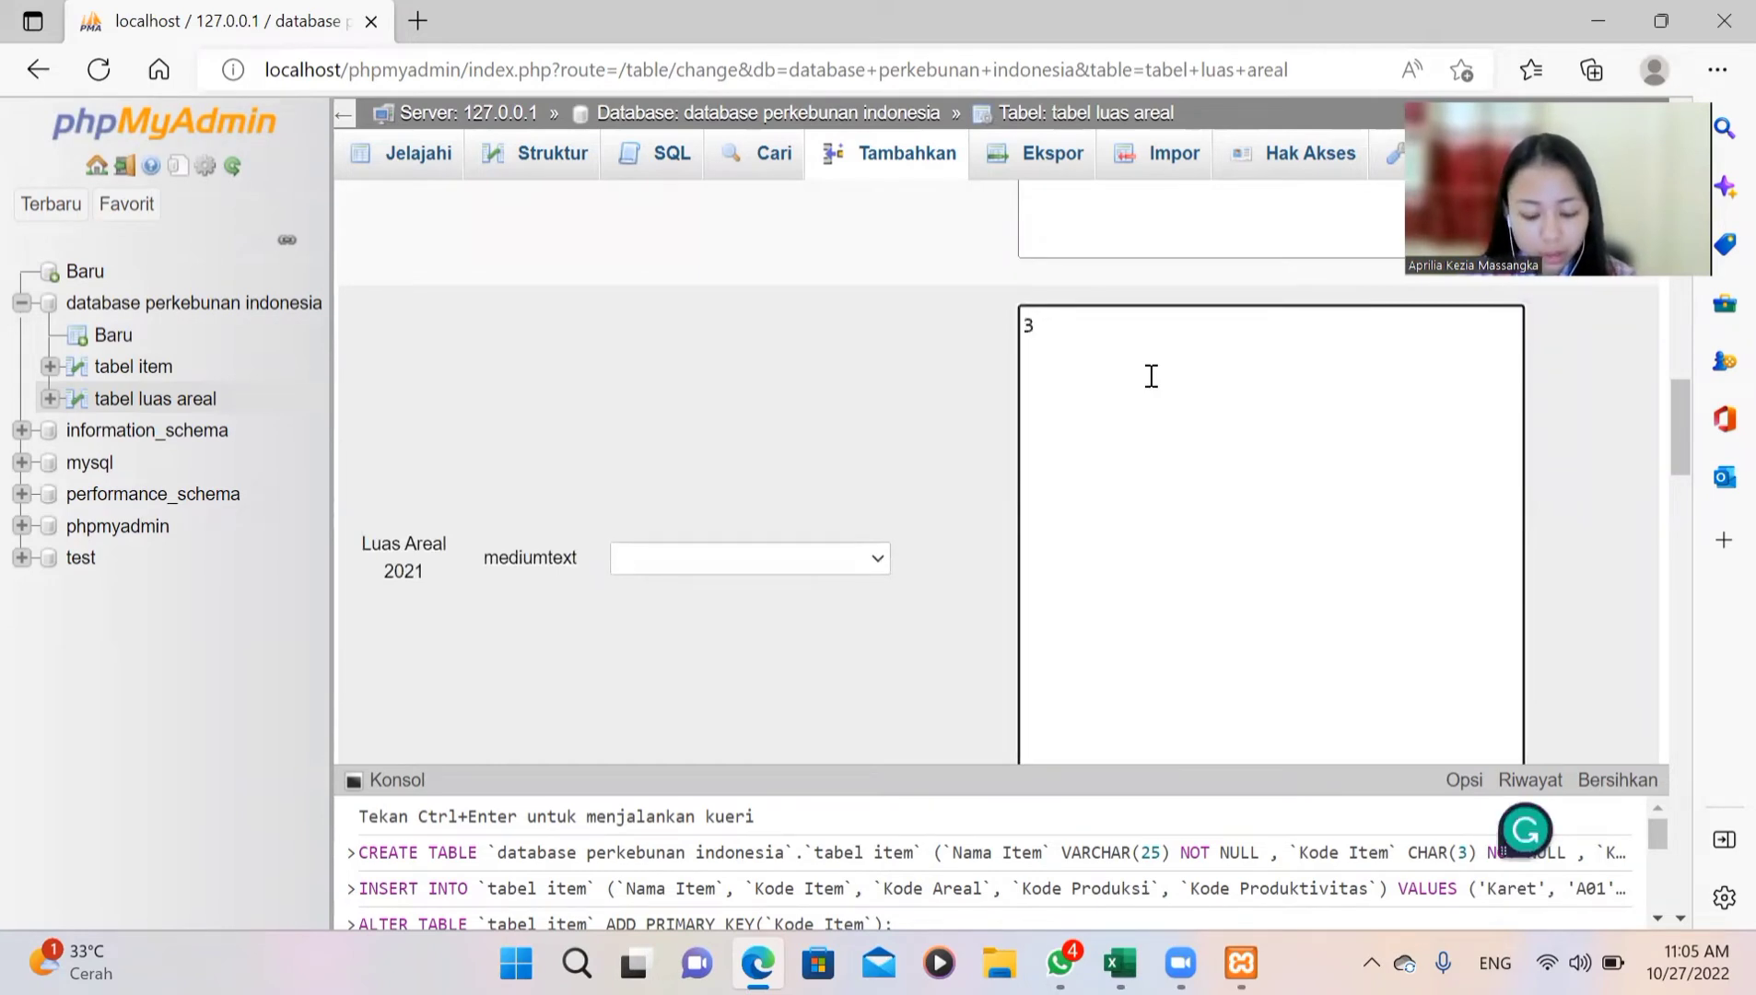
type(".6")
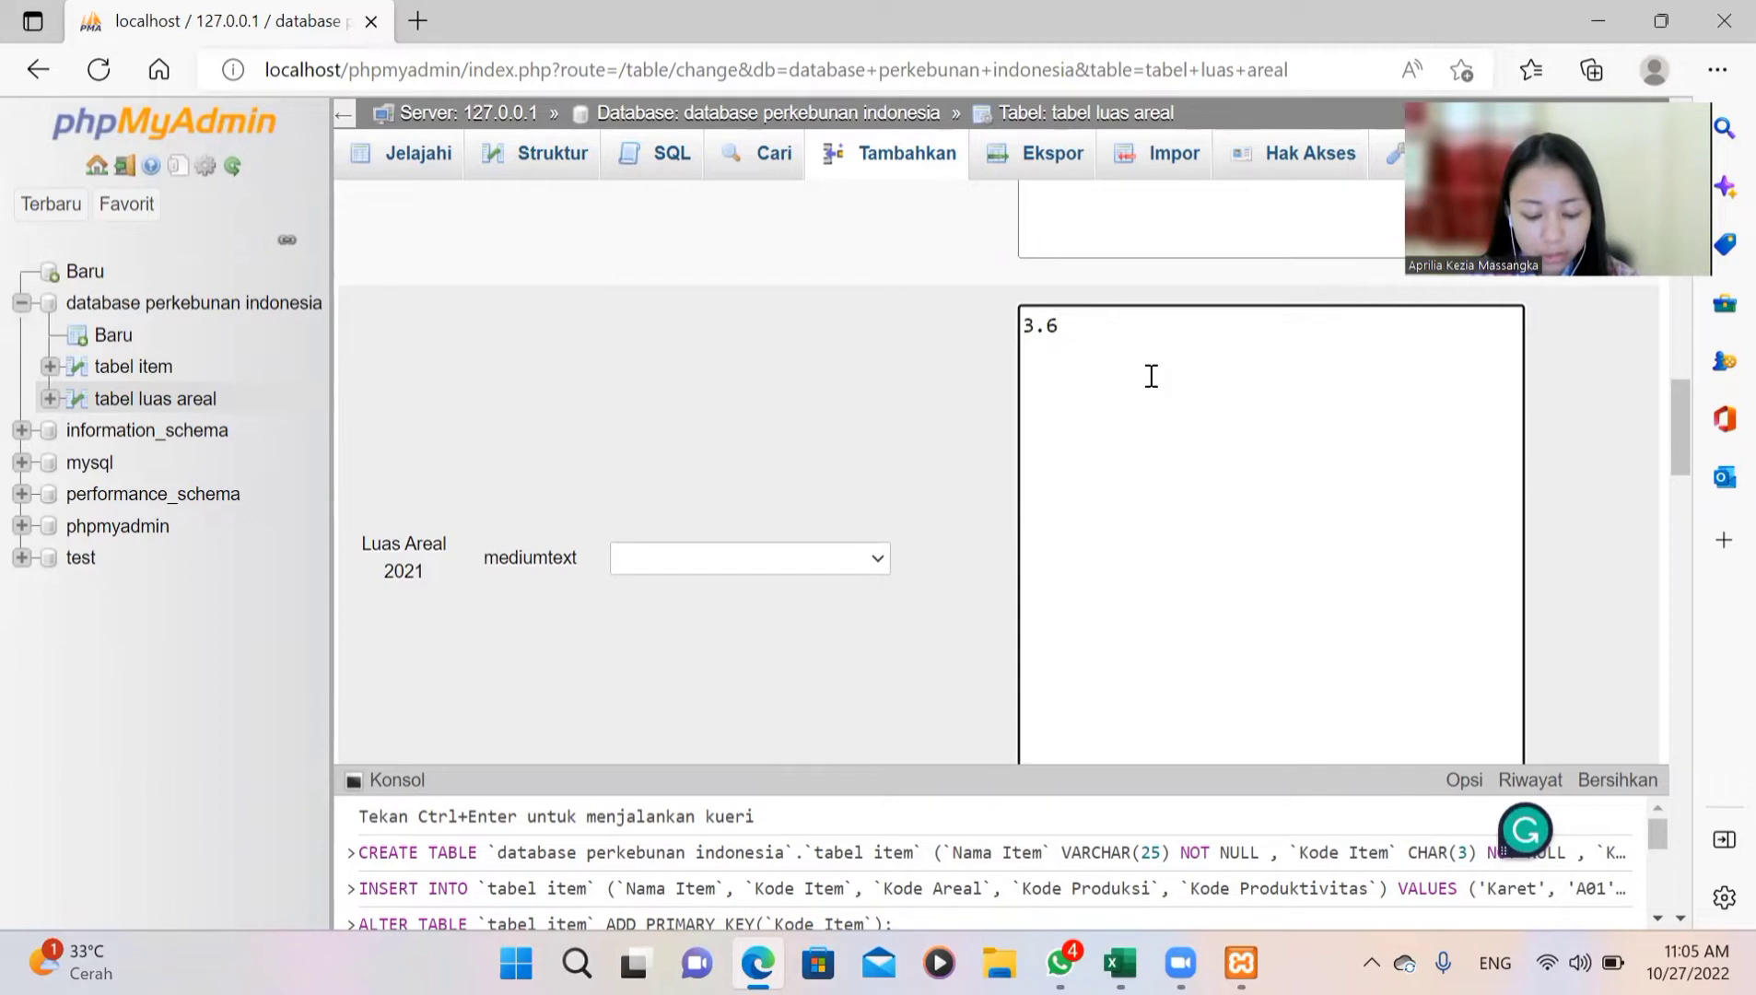
type(".")
key("BackSpace")
type("92")
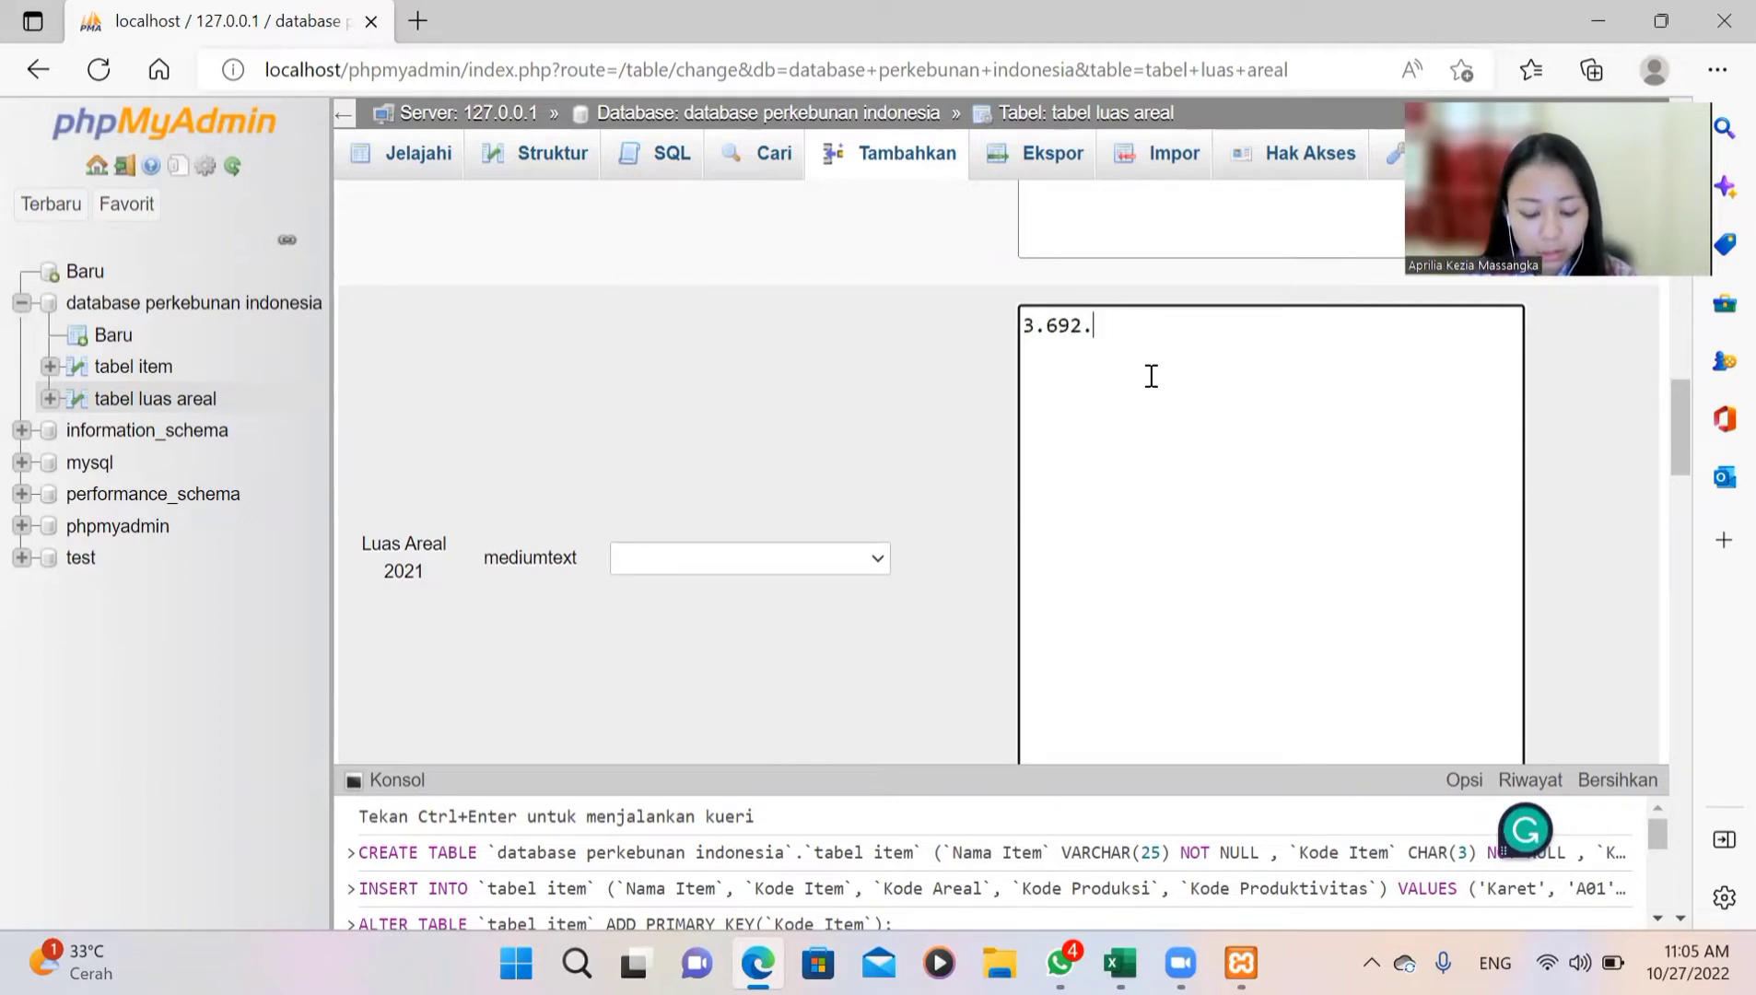
type(".352")
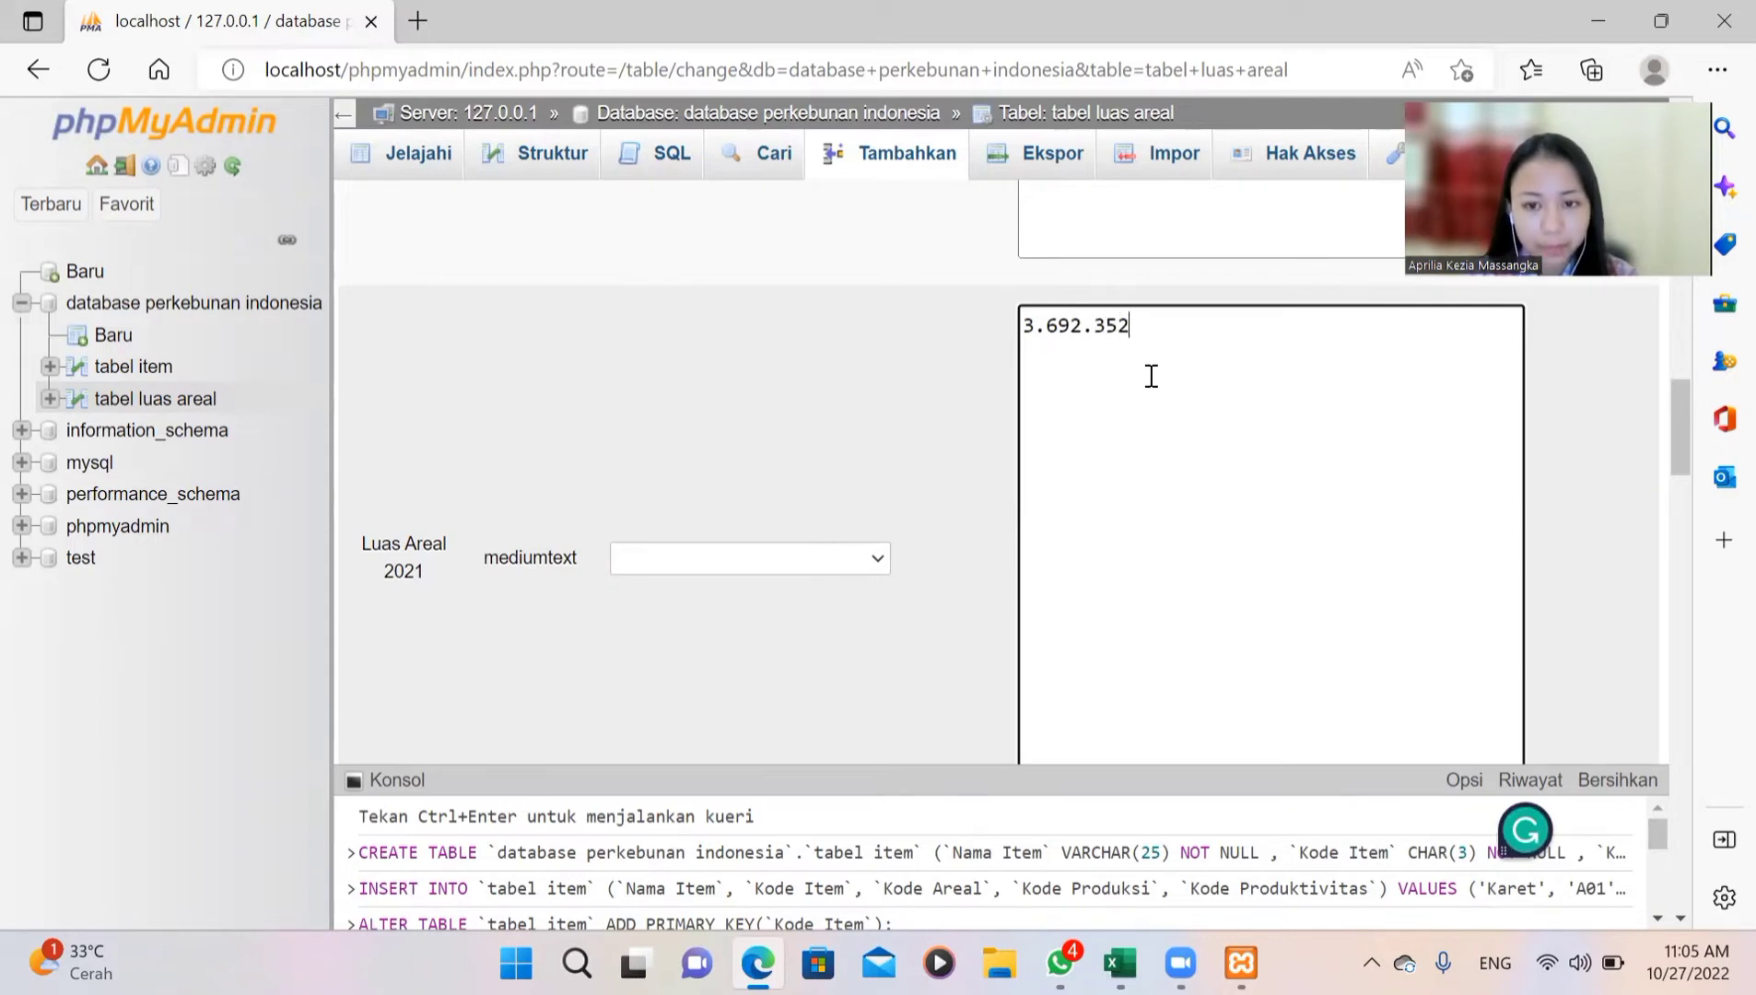
Step: Enter 0.13 as the growth rate (Laju Pertumbuan Luas Areal) of the B01 record
scroll(1152, 376, "down", 3)
scroll(1151, 376, "down", 2)
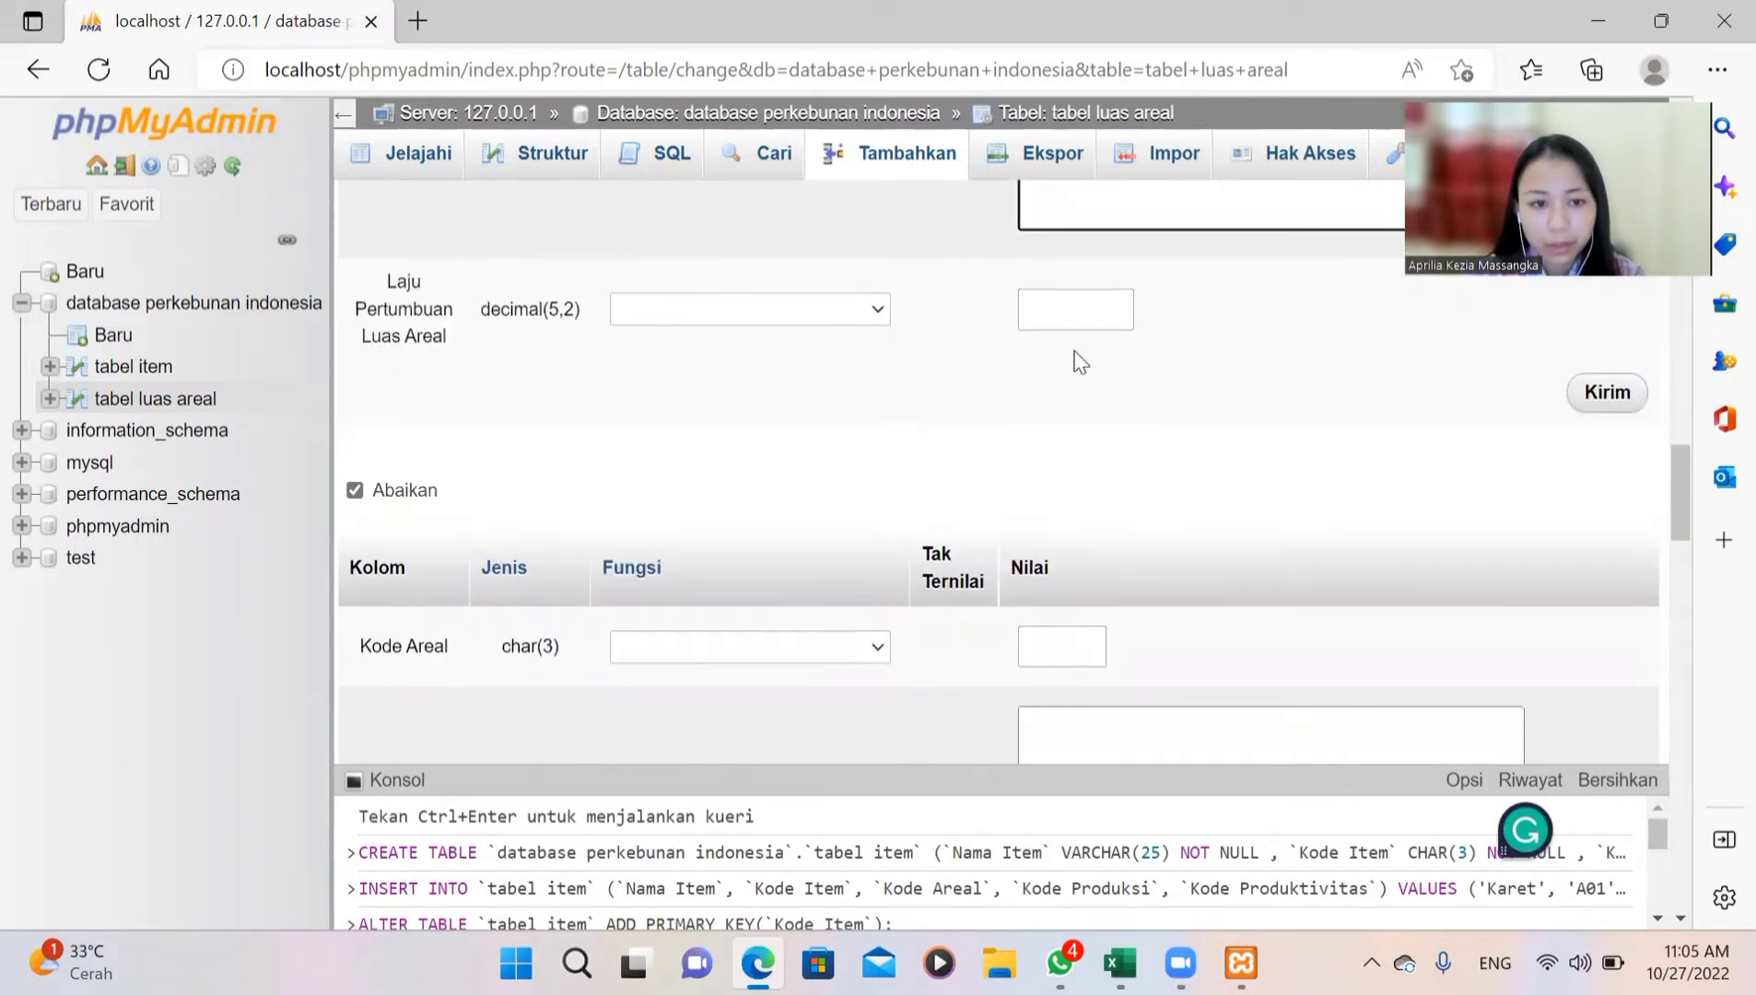
left_click(1051, 304)
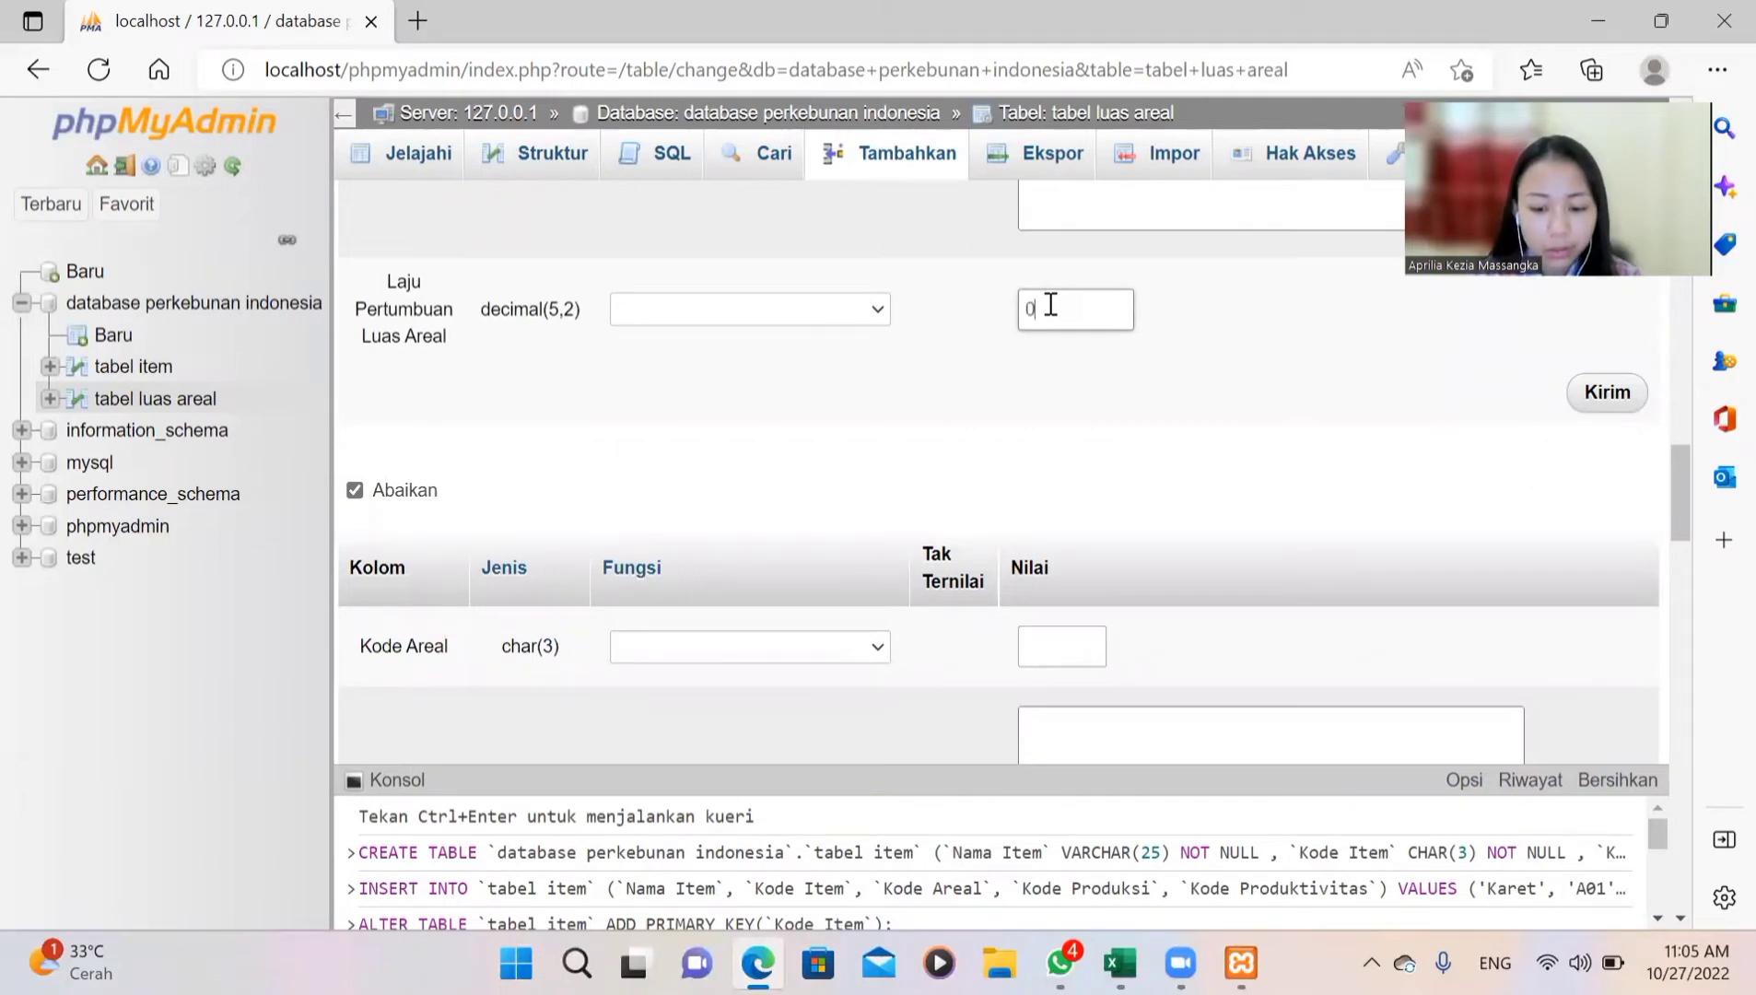
type("0.13")
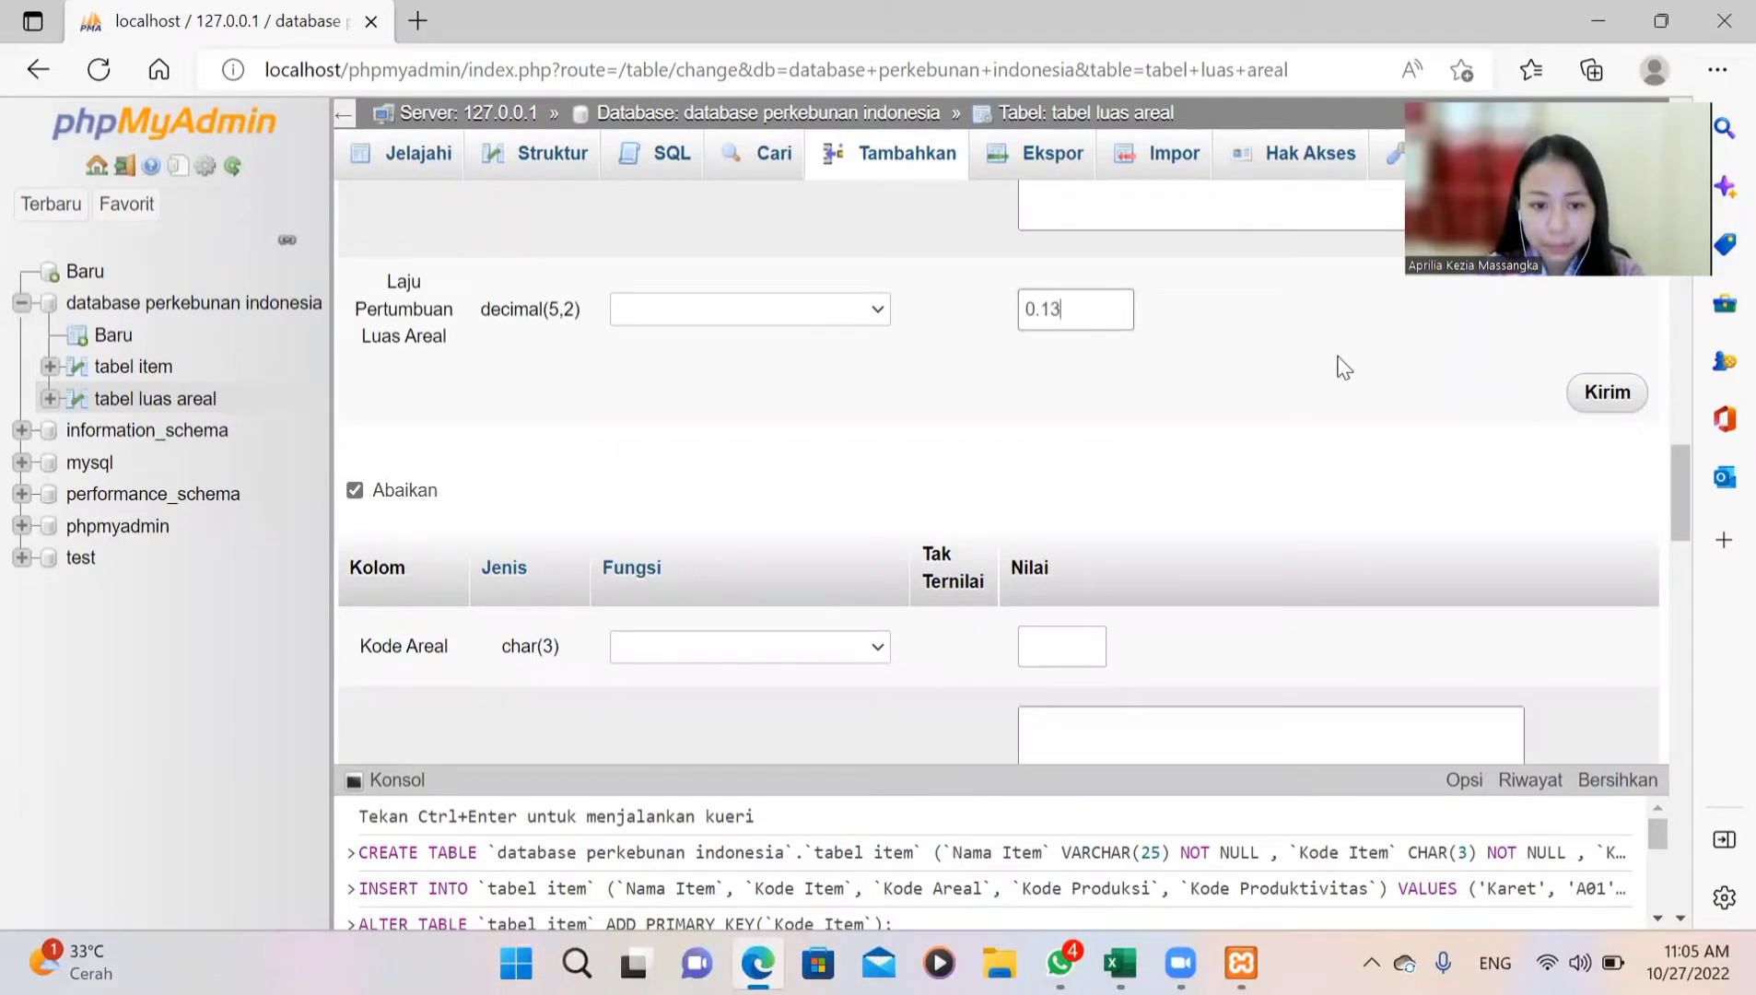
Step: Set the insert form below the records to continue insertion with 15 rows
scroll(1337, 364, "up", 4)
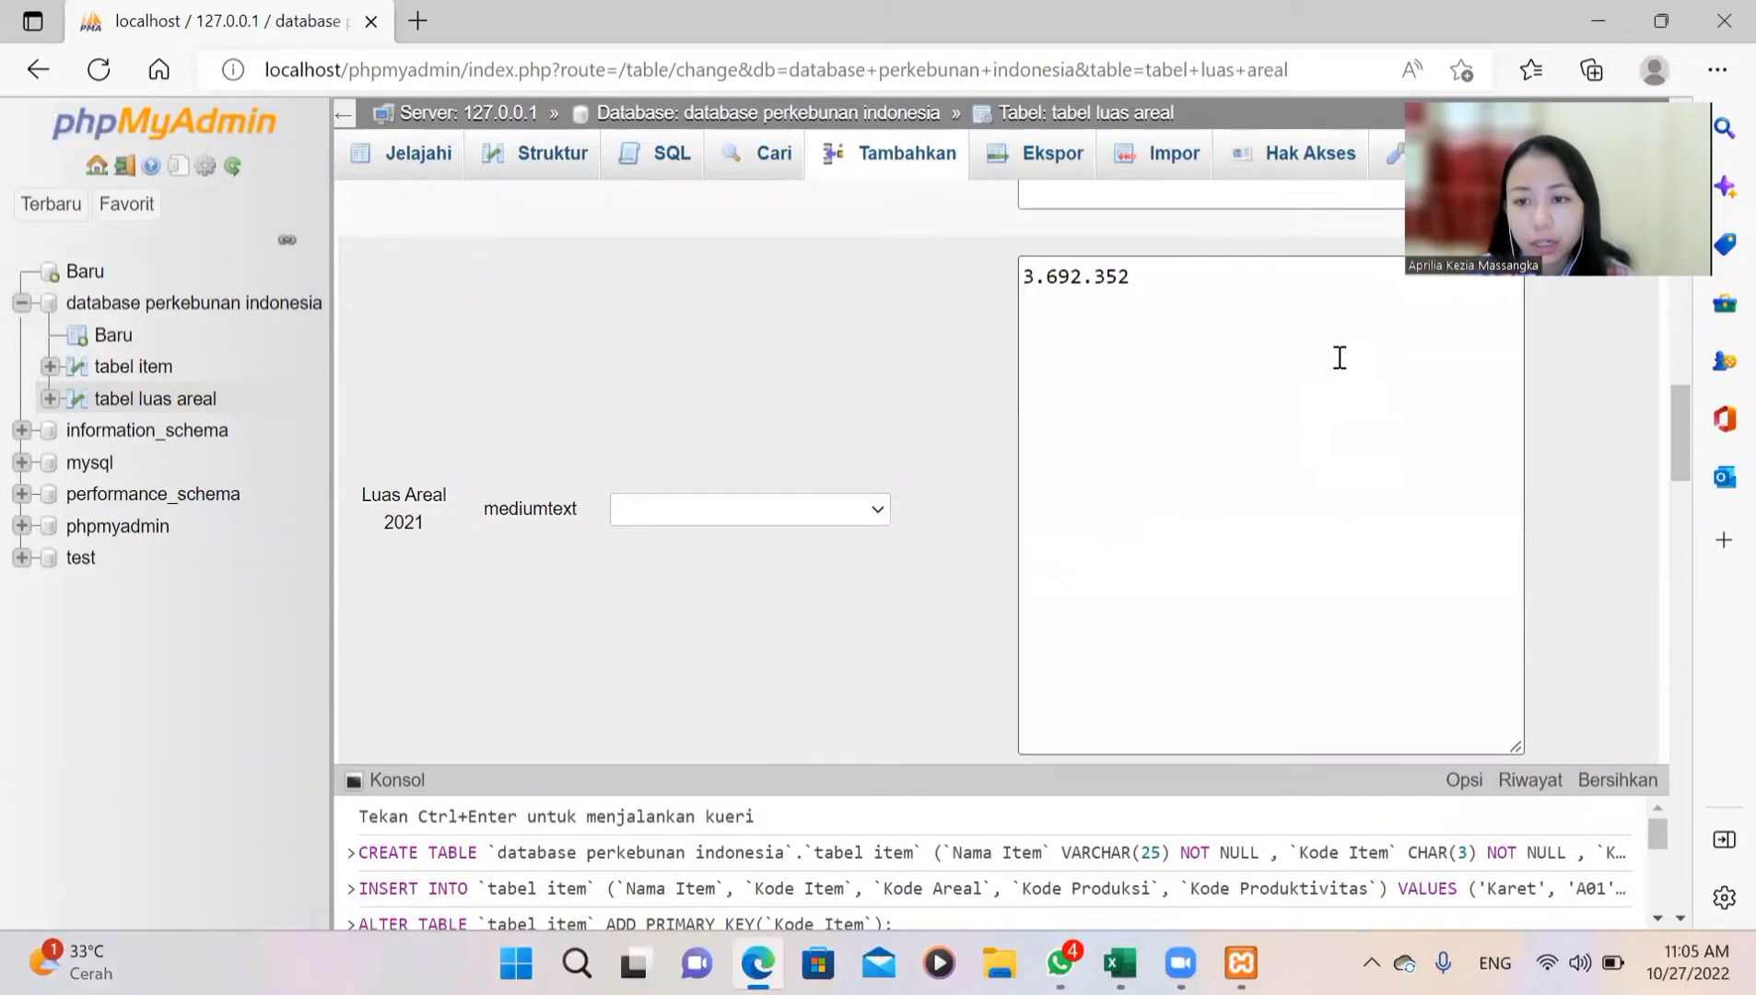
scroll(1340, 358, "down", 5)
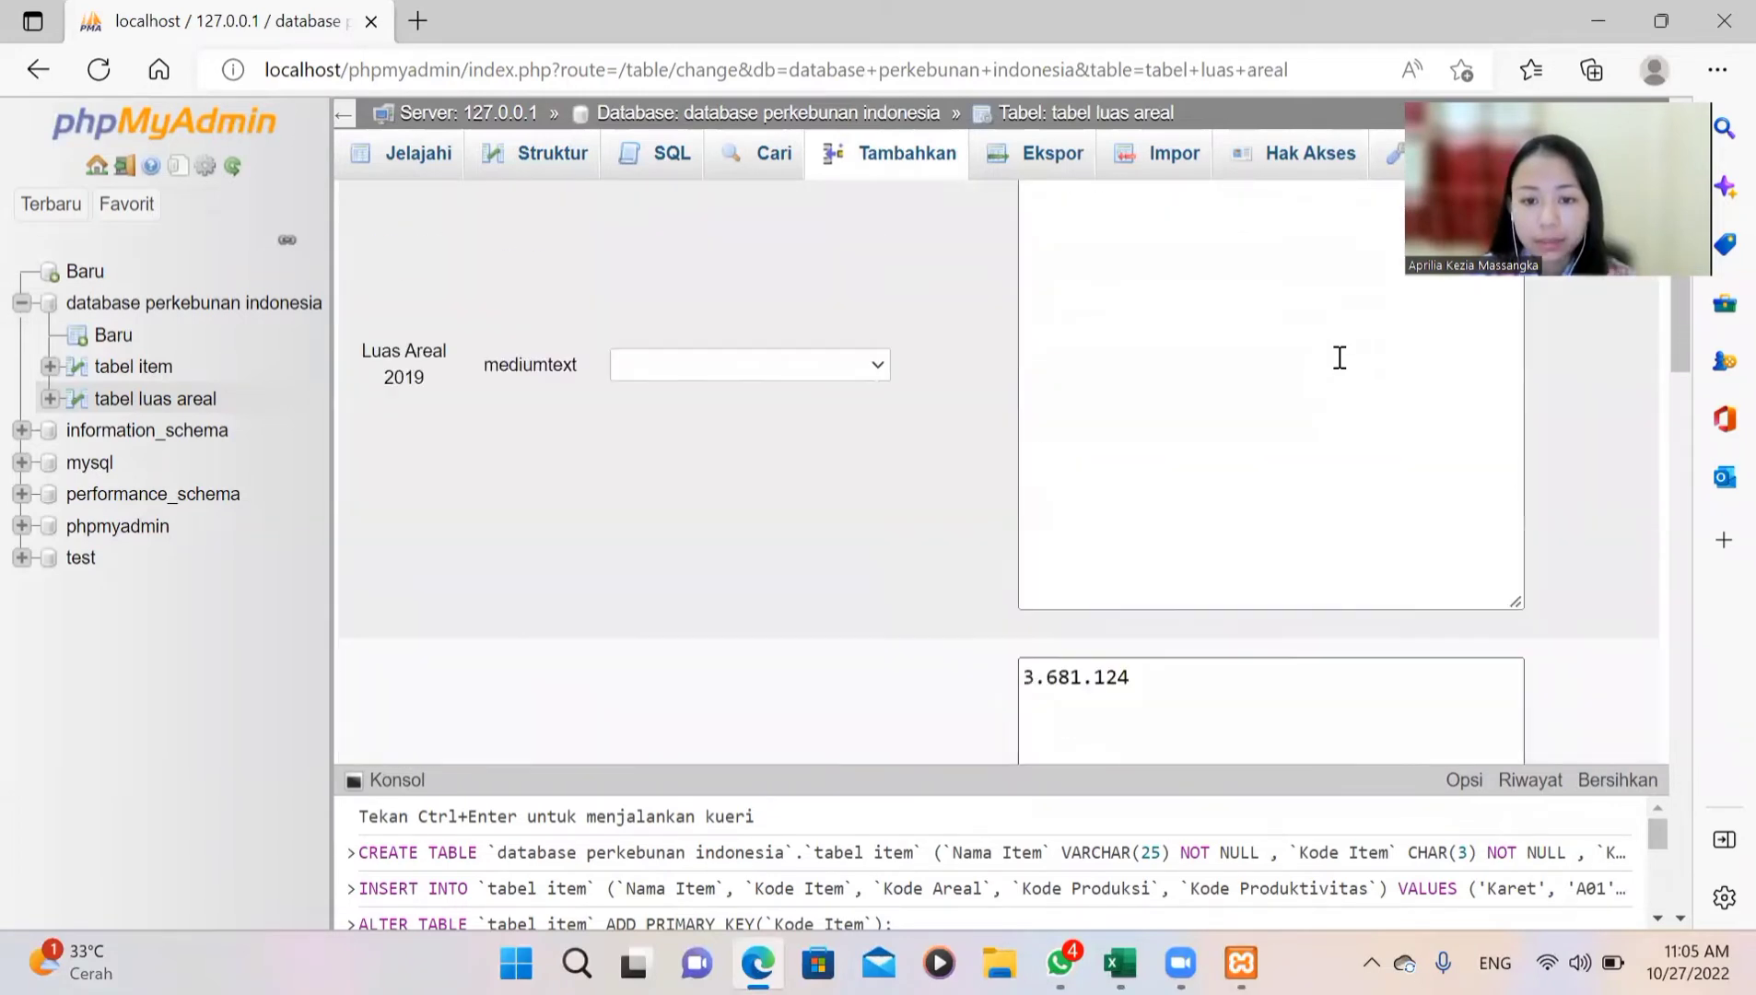
scroll(1340, 358, "down", 15)
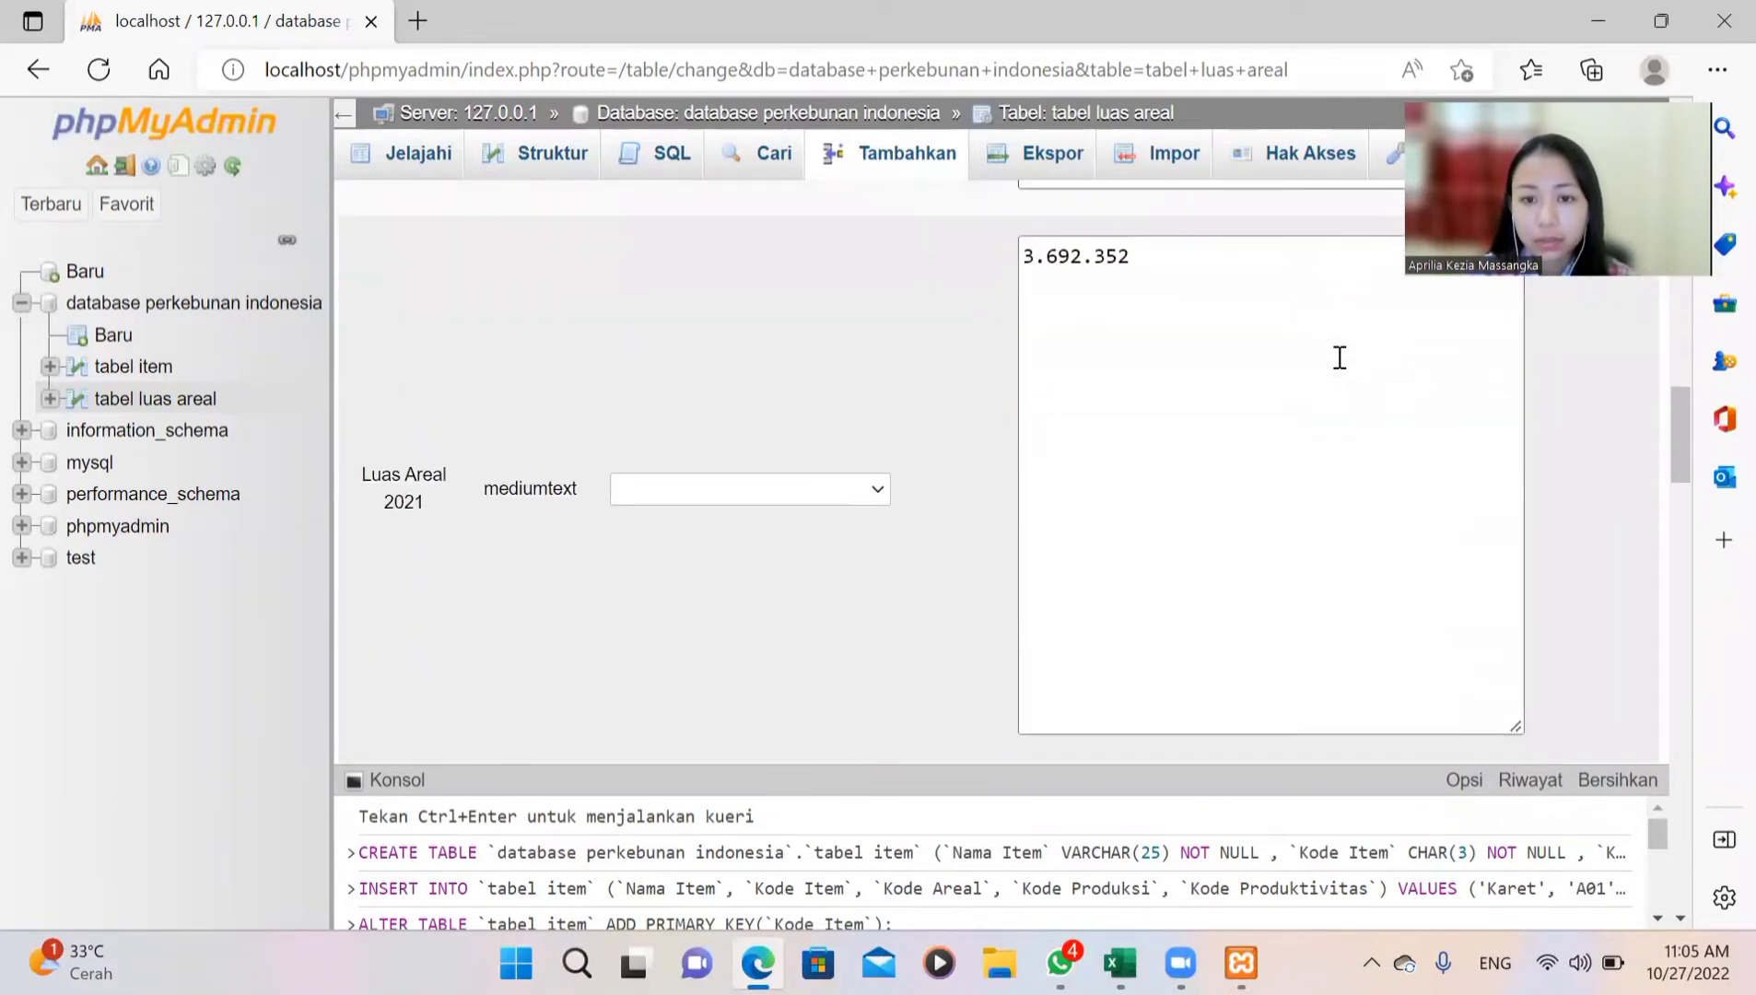
scroll(1340, 357, "down", 10)
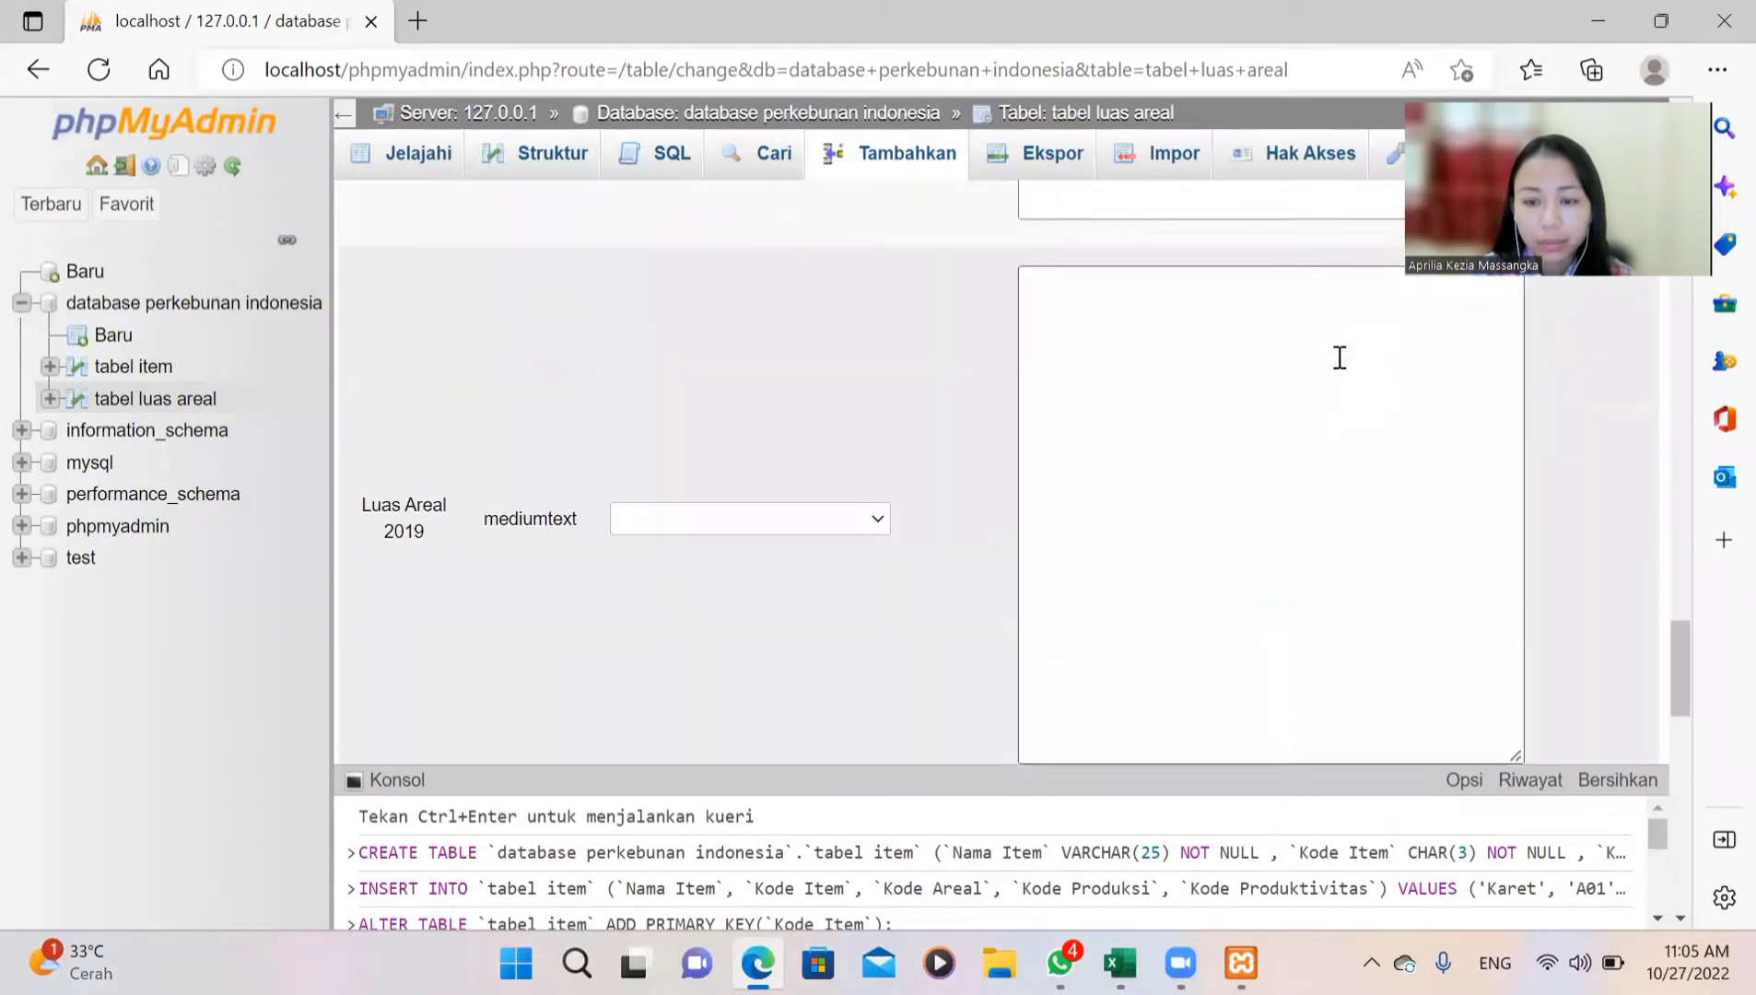
scroll(1340, 358, "down", 15)
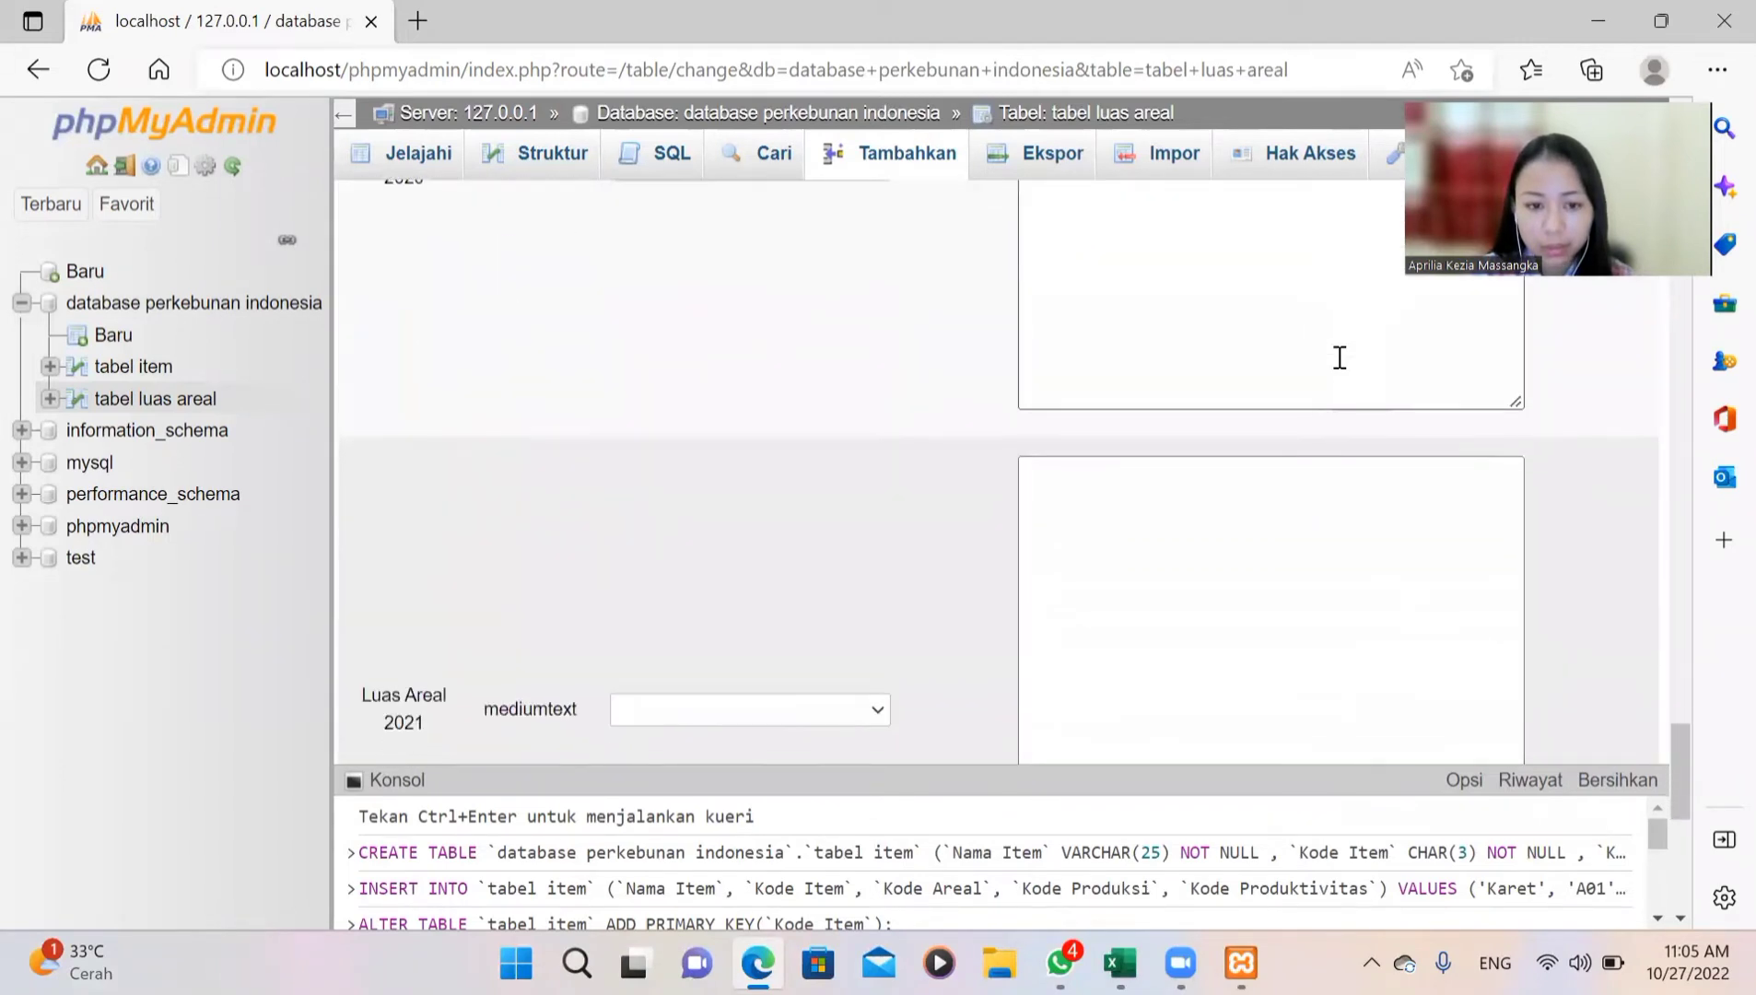
scroll(1339, 358, "down", 2)
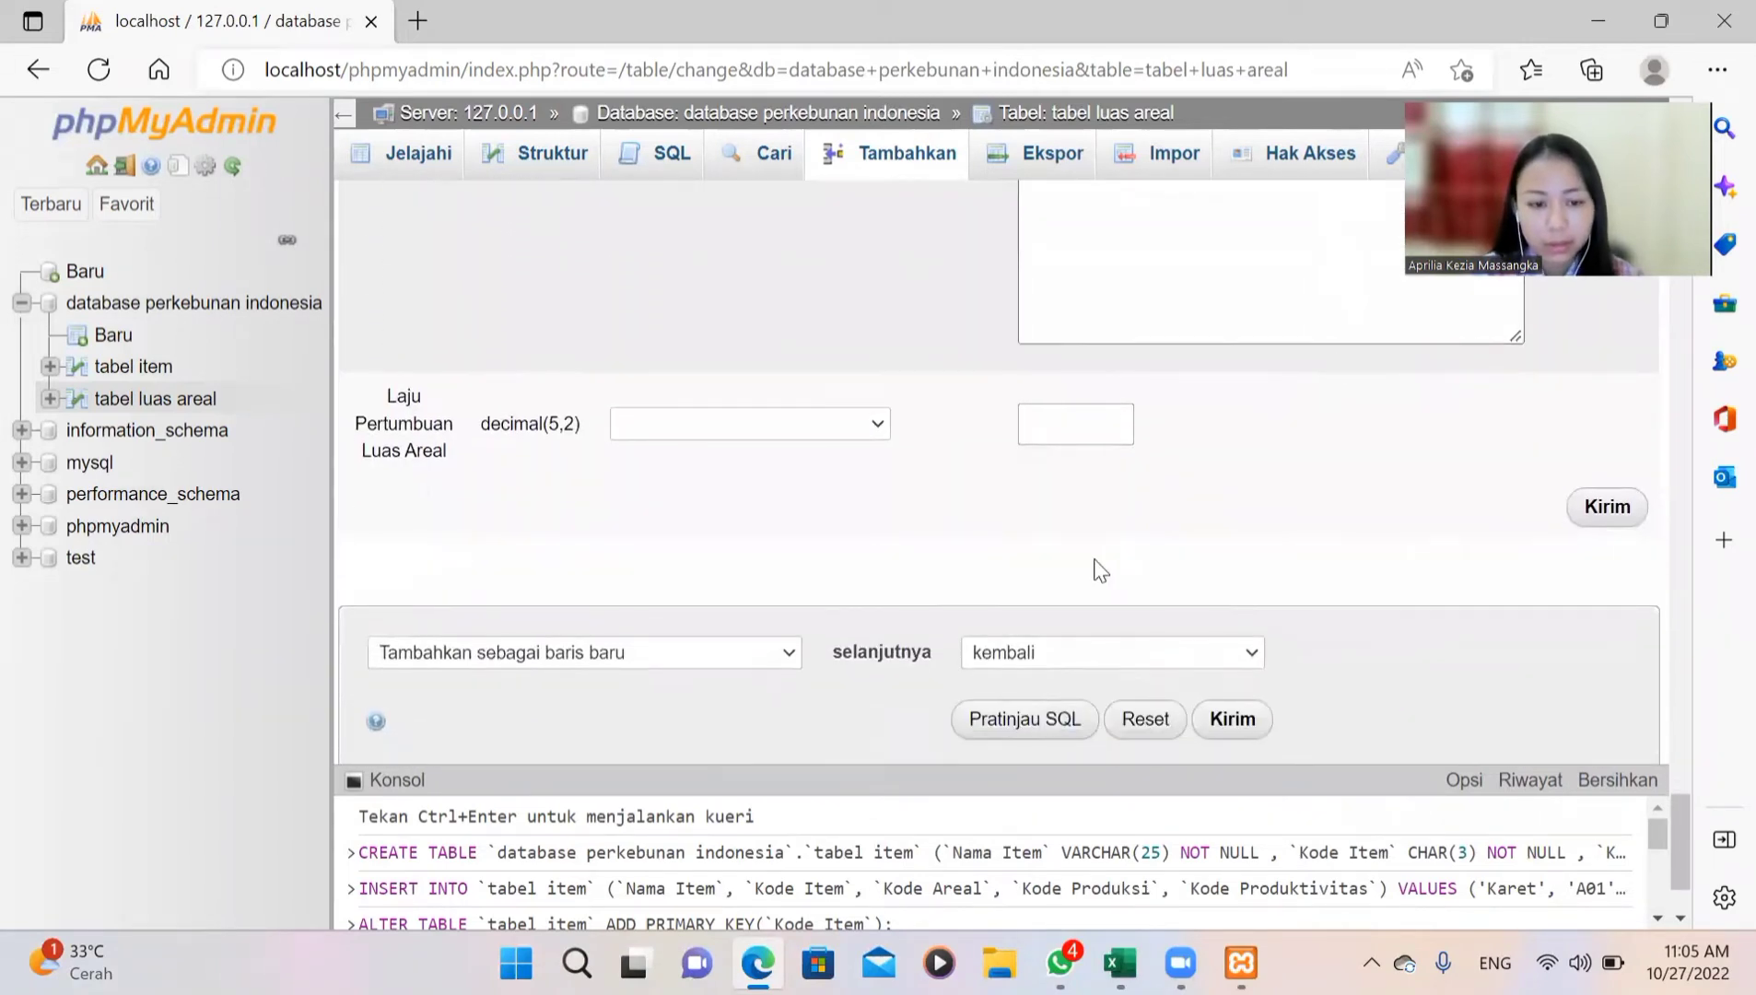
scroll(1096, 567, "down", 1)
left_click(763, 689)
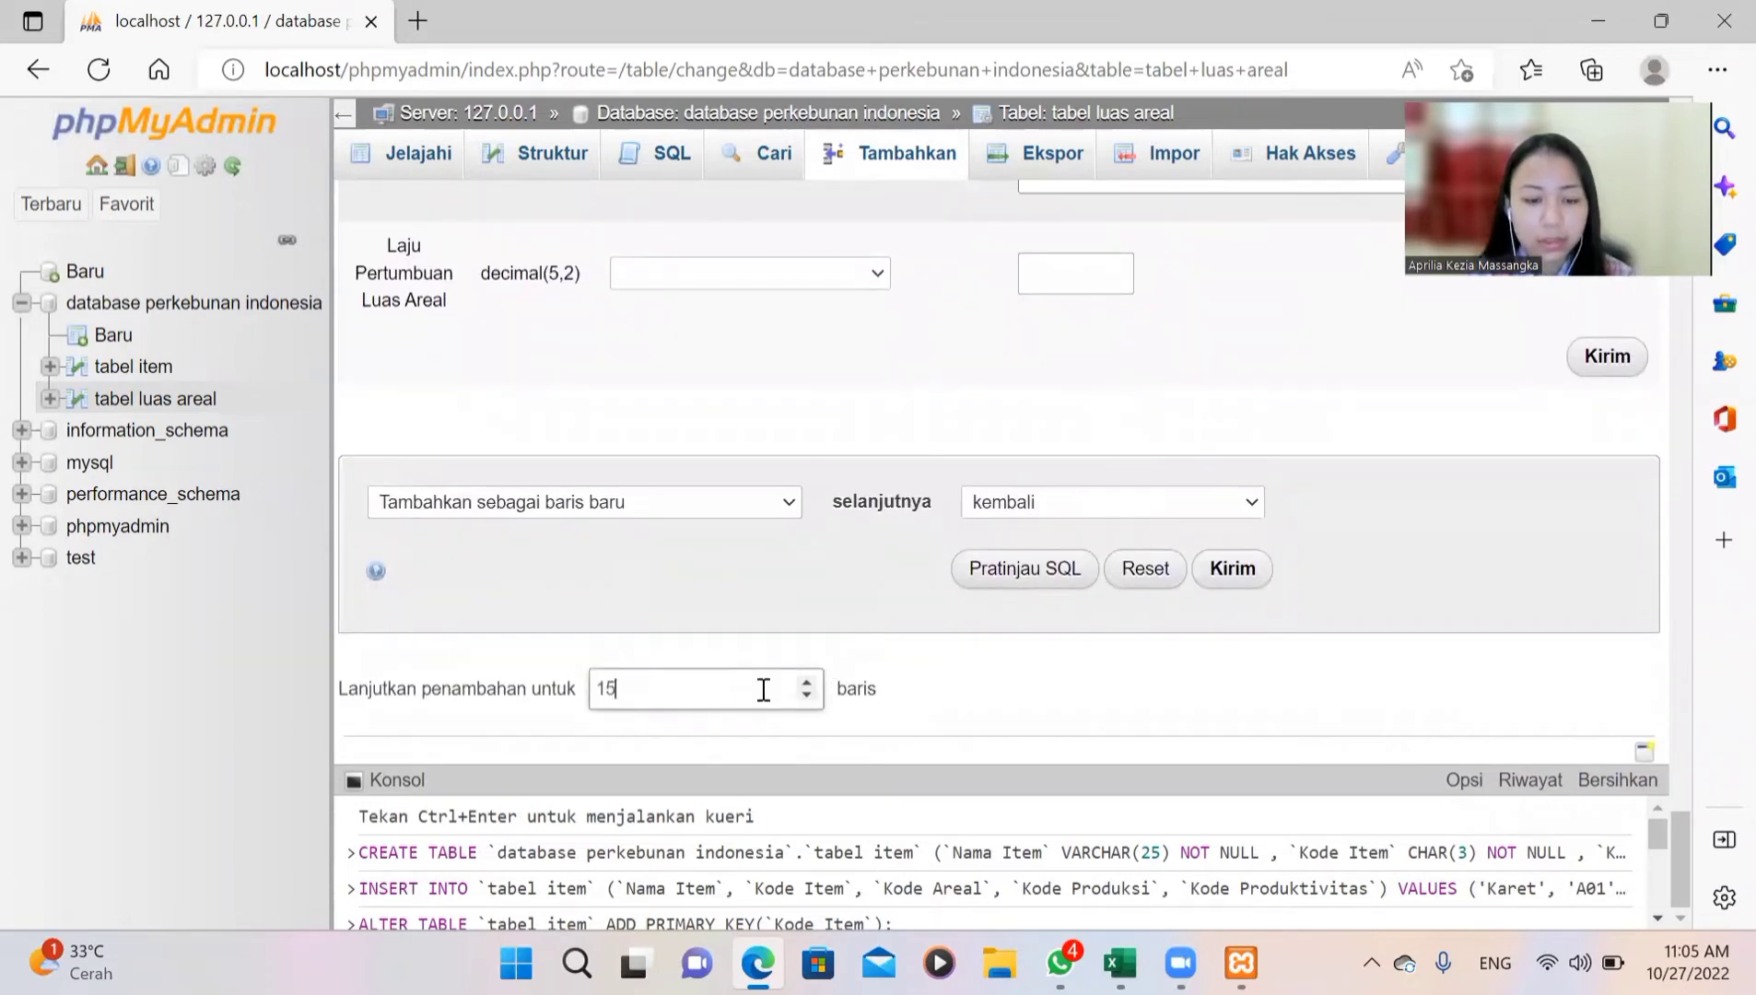
type("15")
Step: Review the filled-in records, submit all 15 rows to tabel luas areal and check the executed insert query
scroll(763, 696, "up", 2)
scroll(1088, 567, "up", 3)
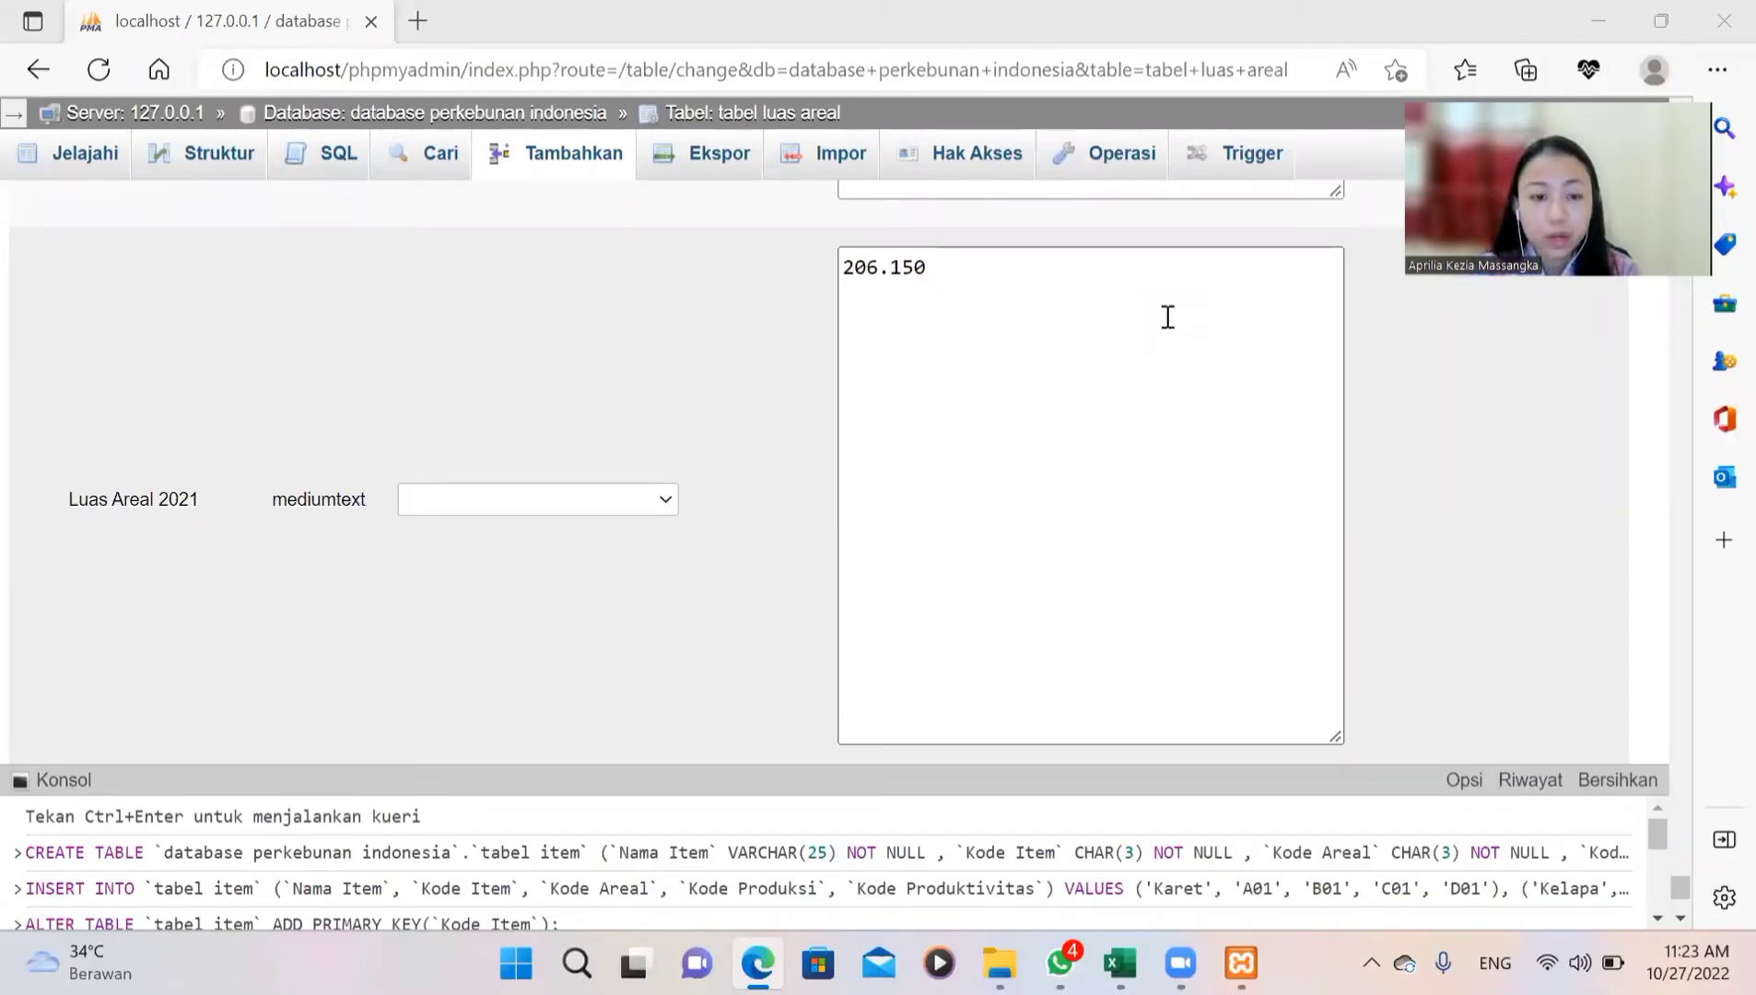
scroll(1168, 317, "up", 10)
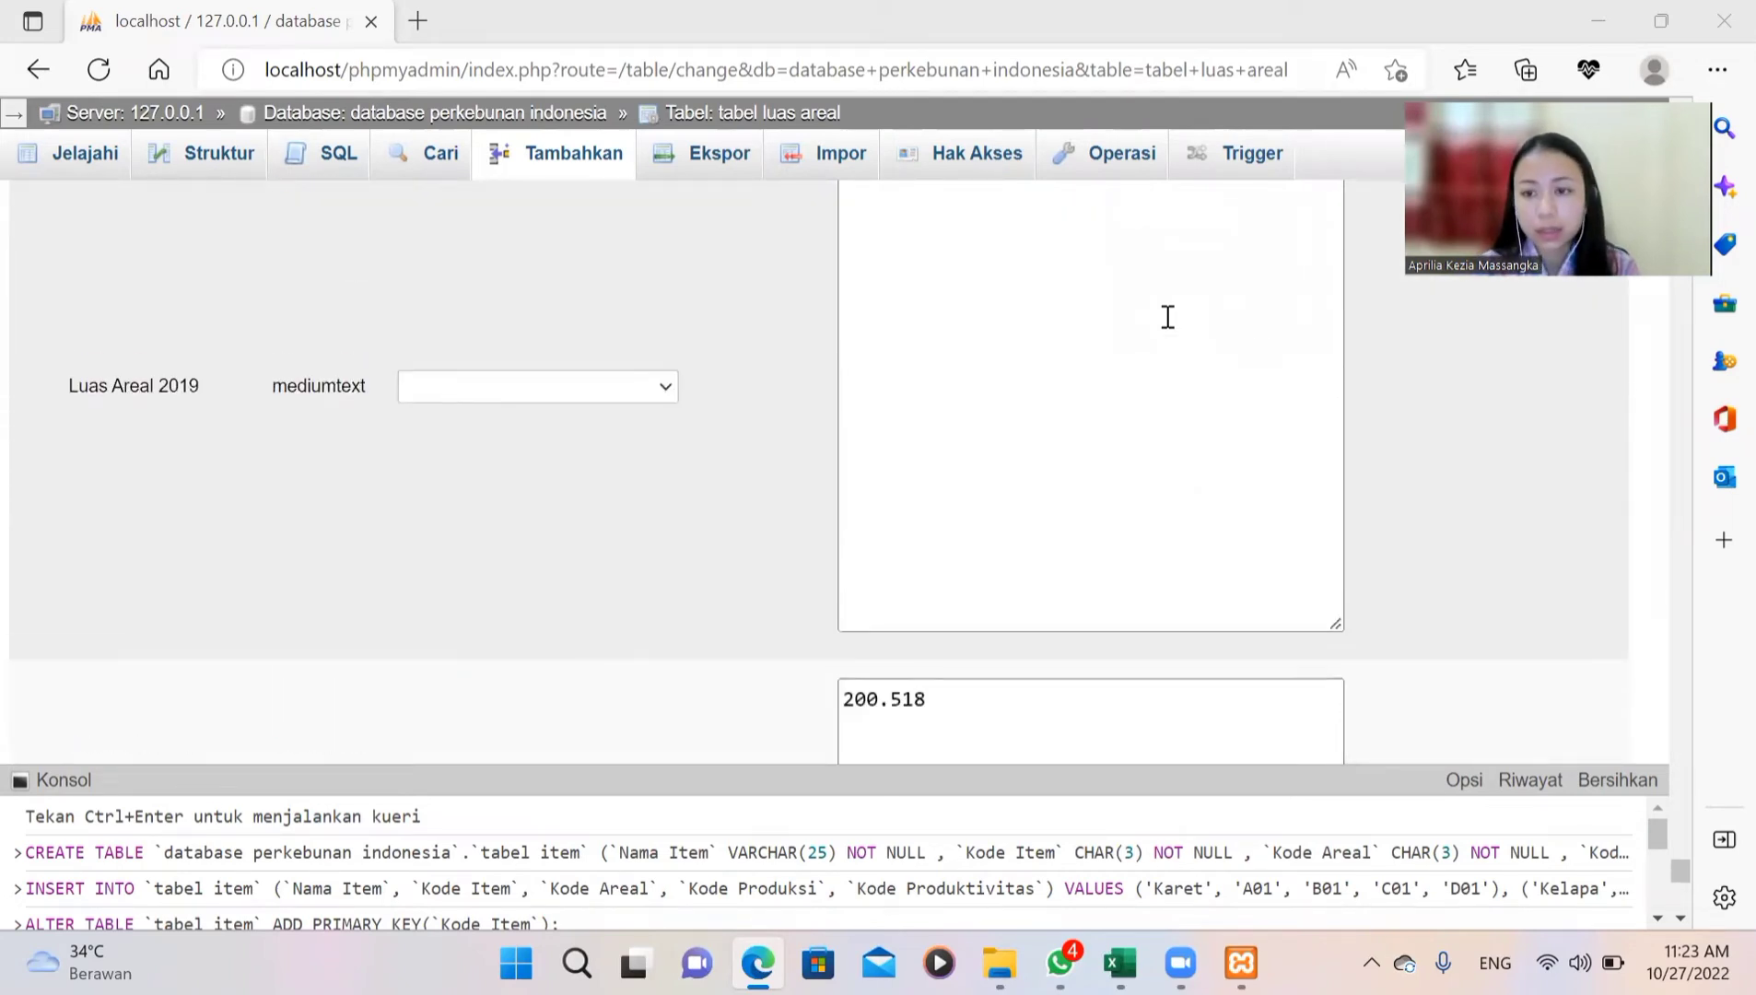
scroll(1168, 317, "up", 10)
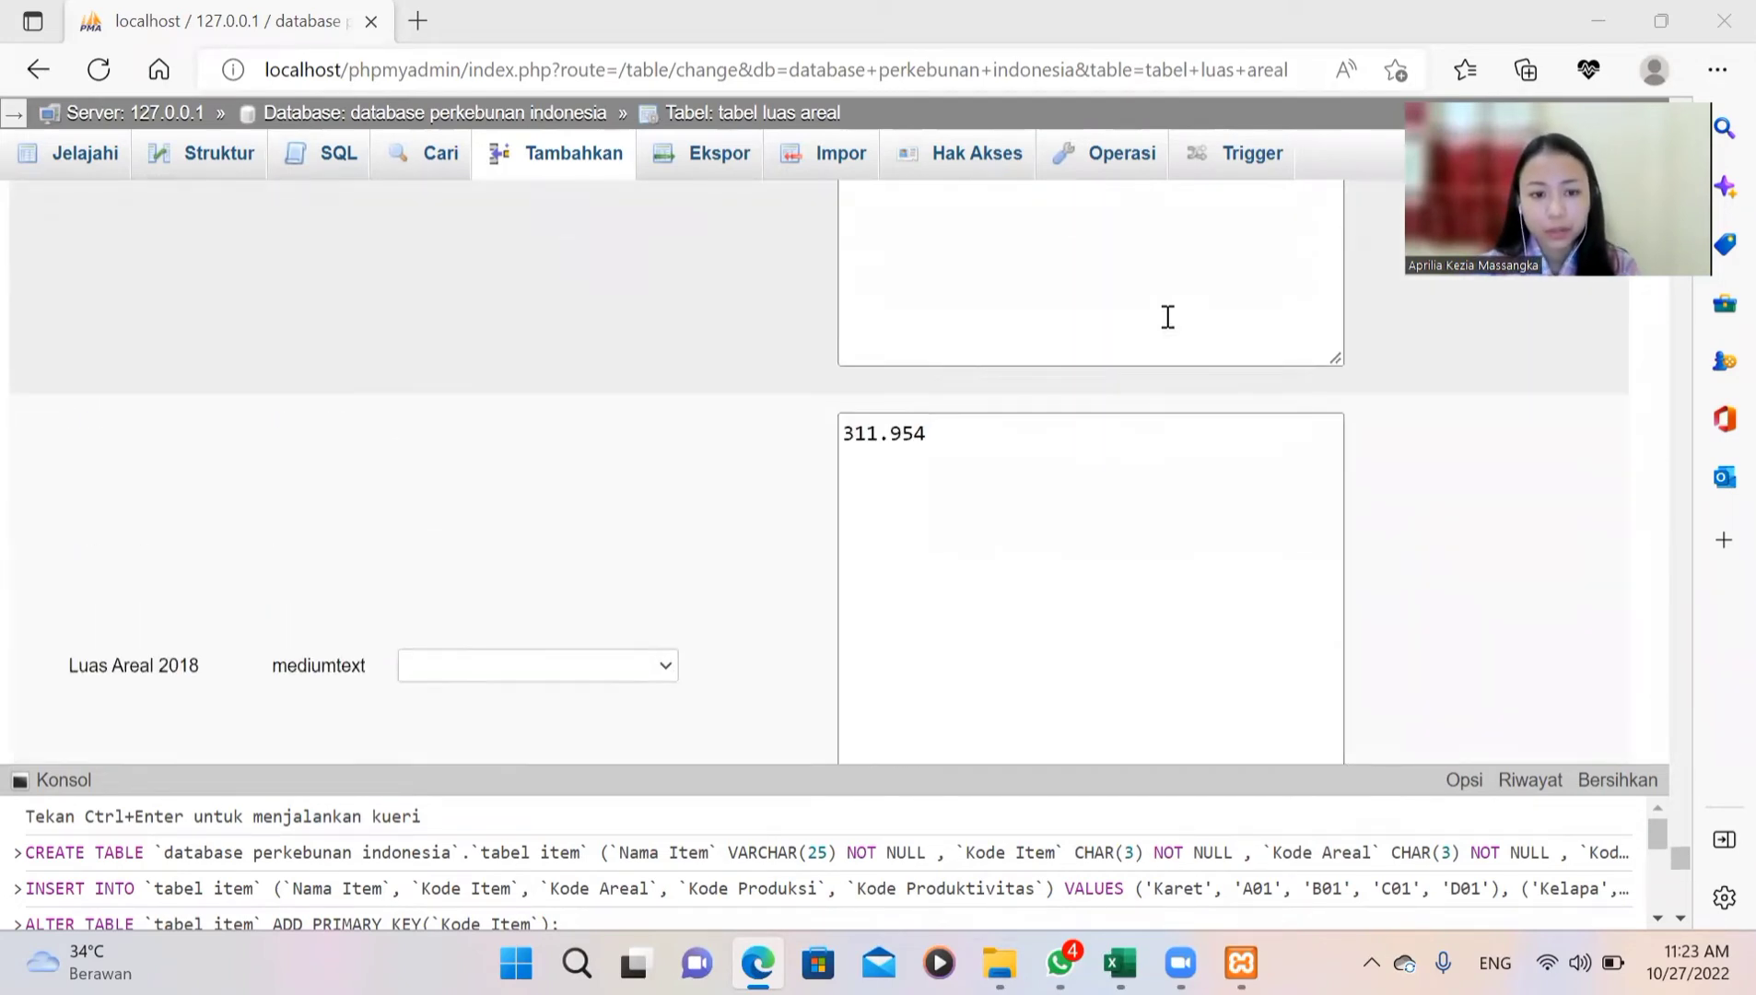
scroll(1167, 317, "up", 15)
scroll(1168, 316, "up", 20)
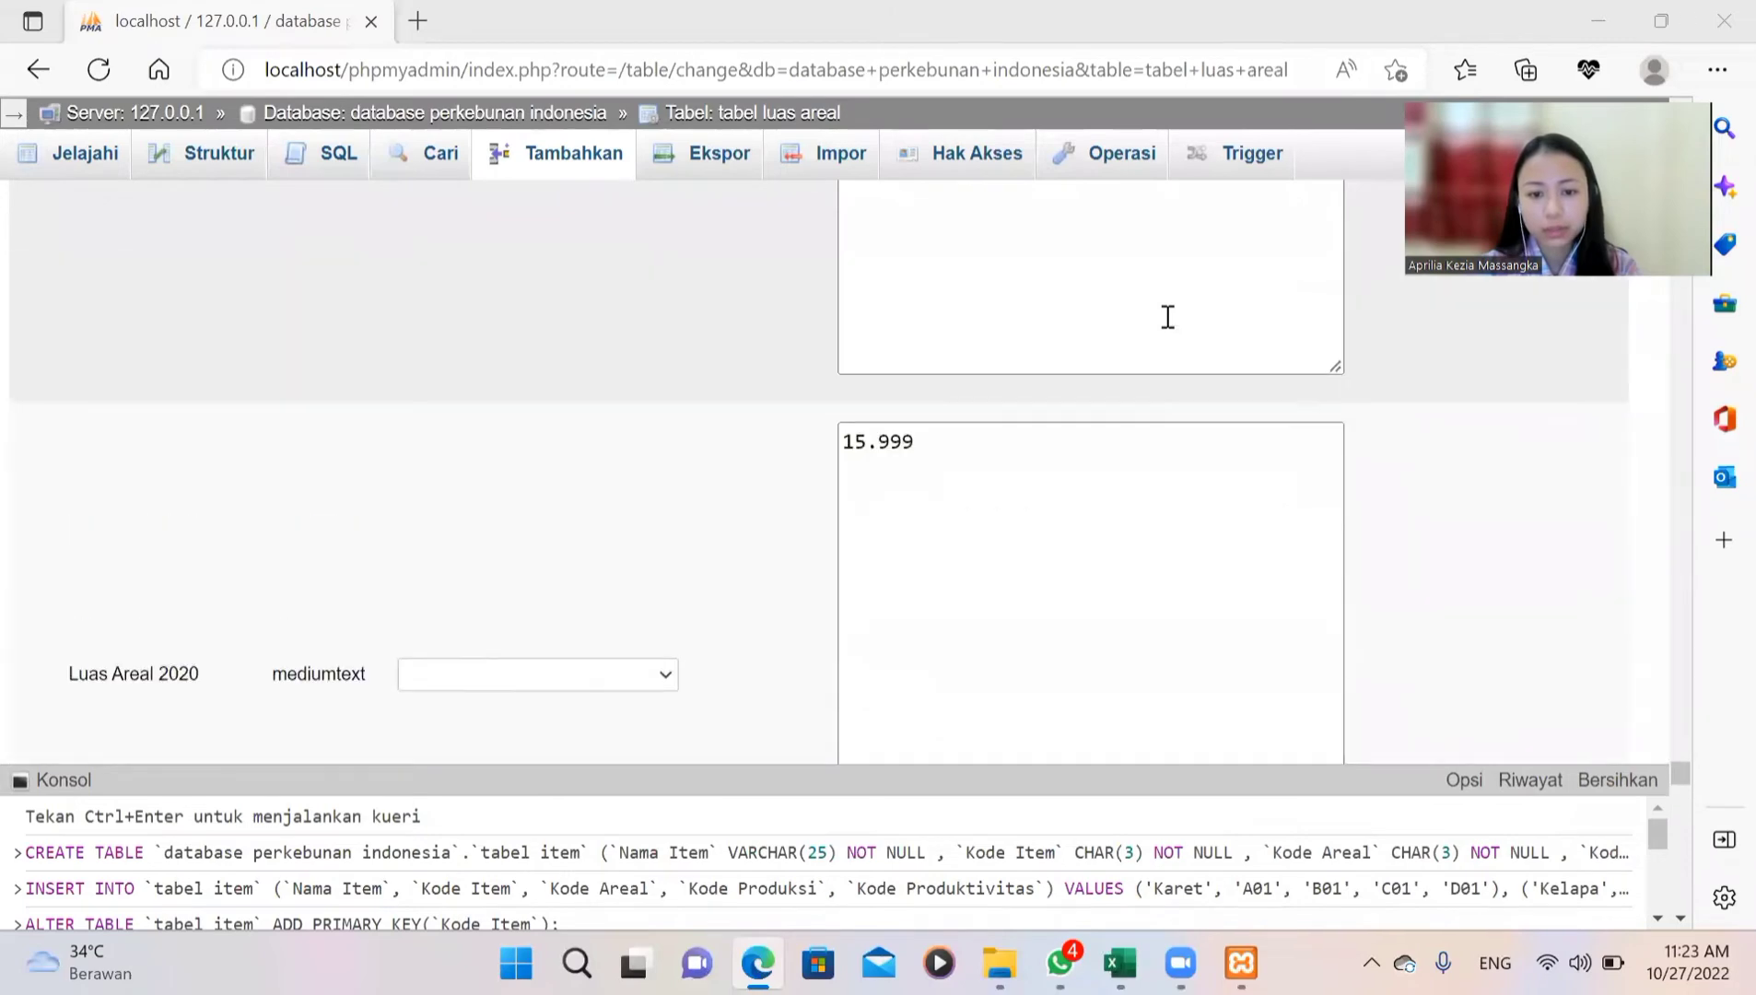
scroll(1168, 316, "down", 10)
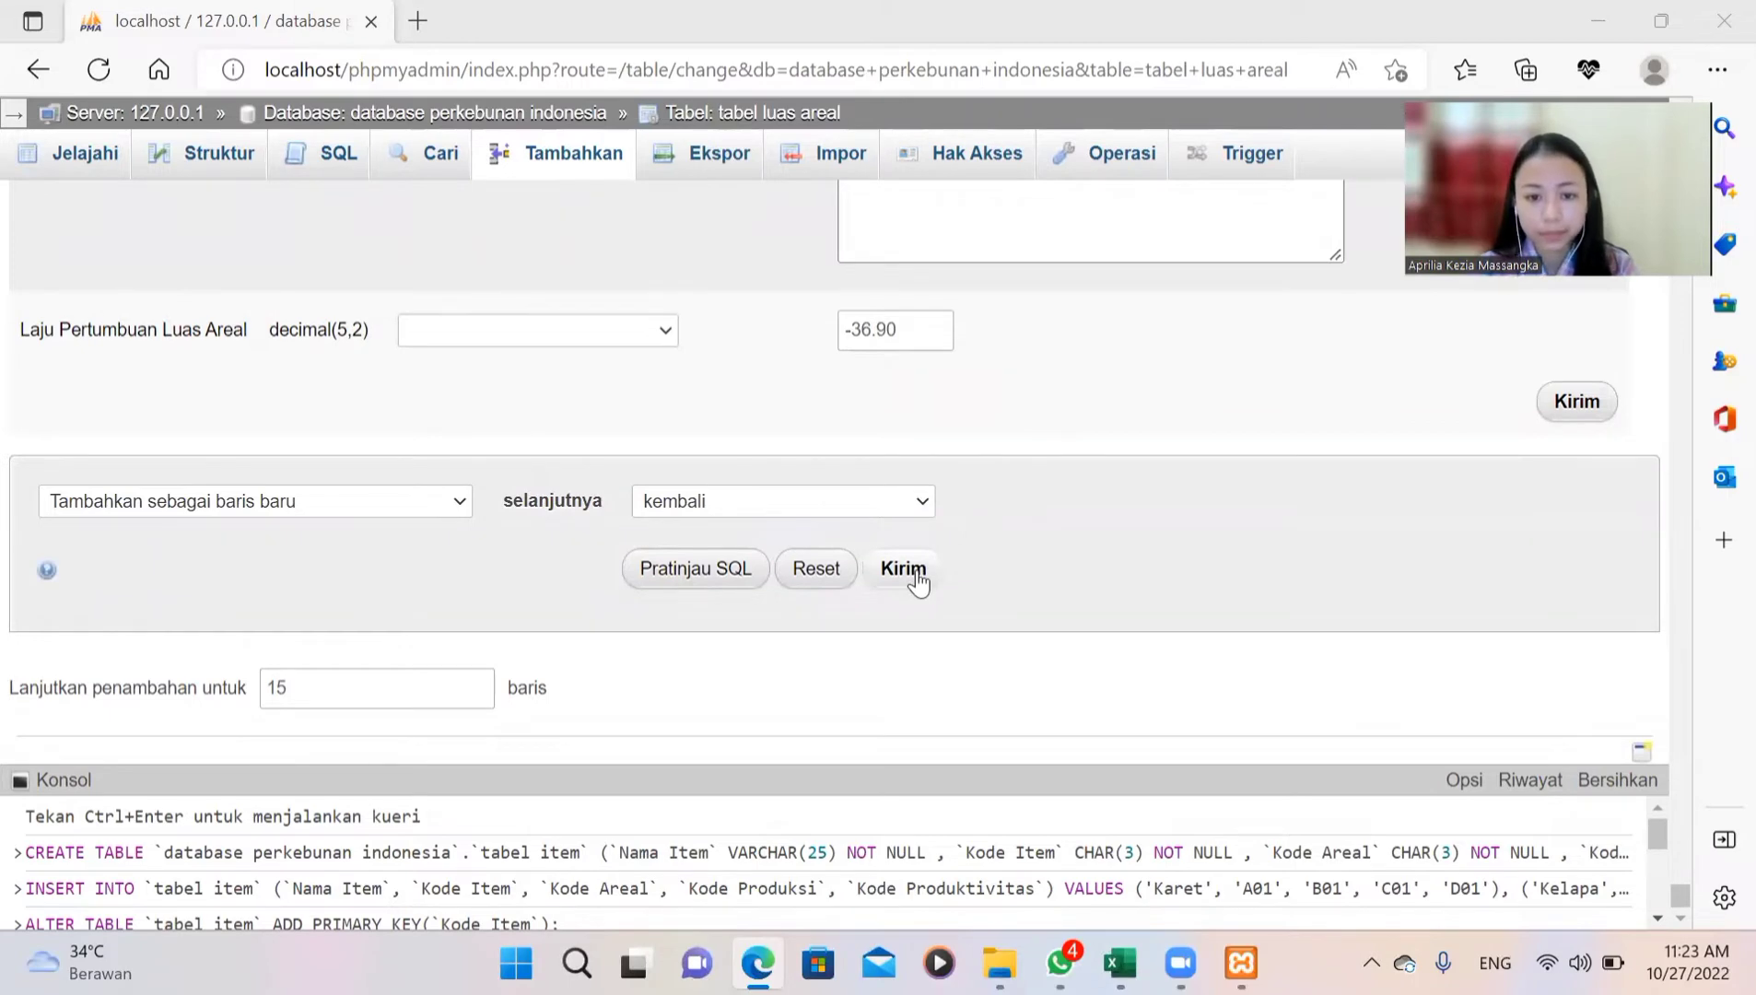
left_click(917, 575)
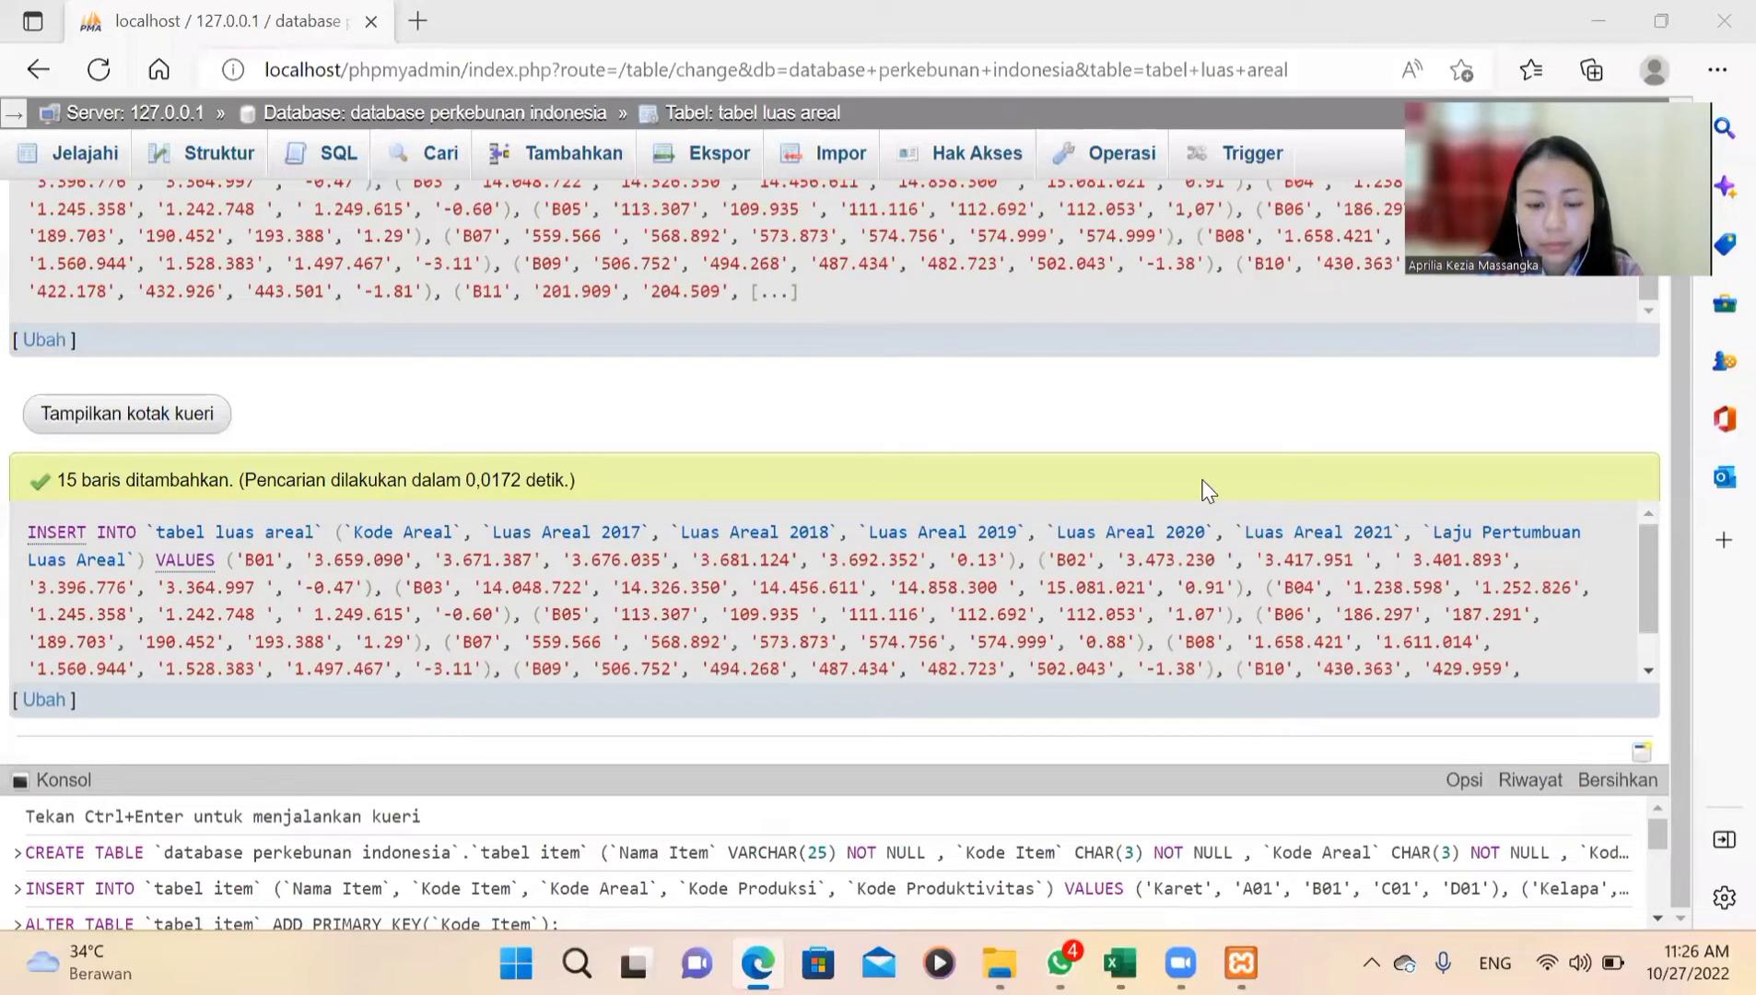
scroll(1204, 491, "up", 1)
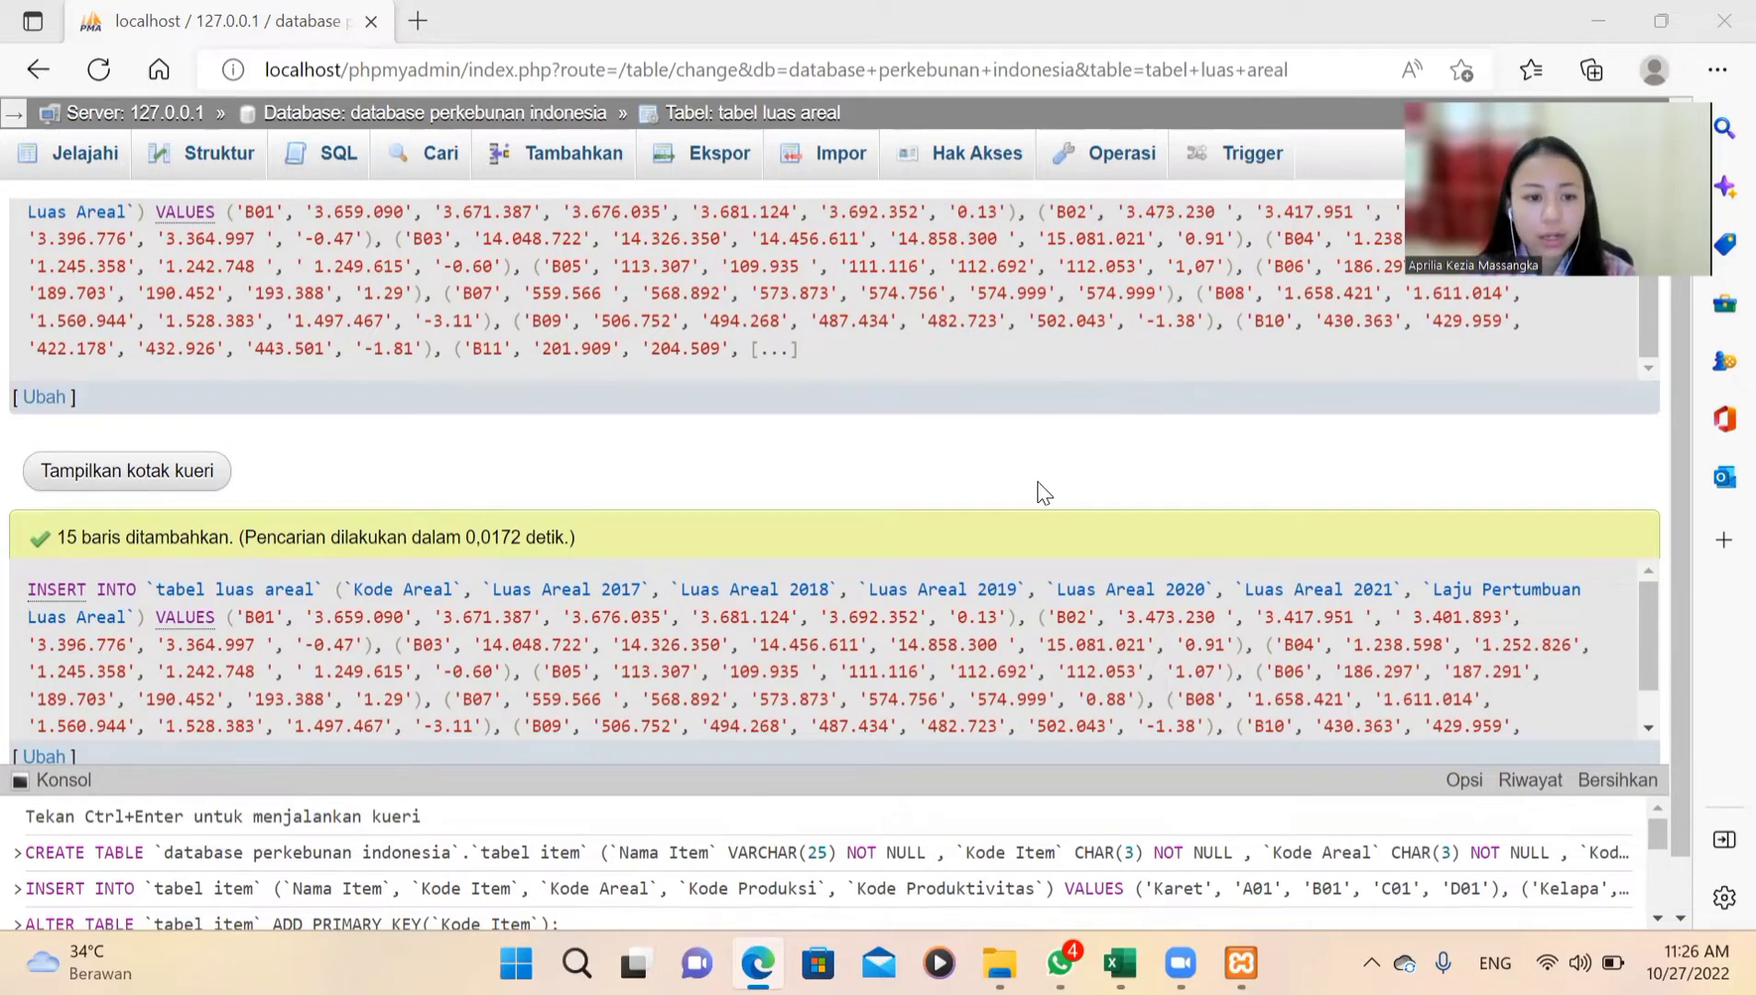
scroll(1039, 487, "down", 1)
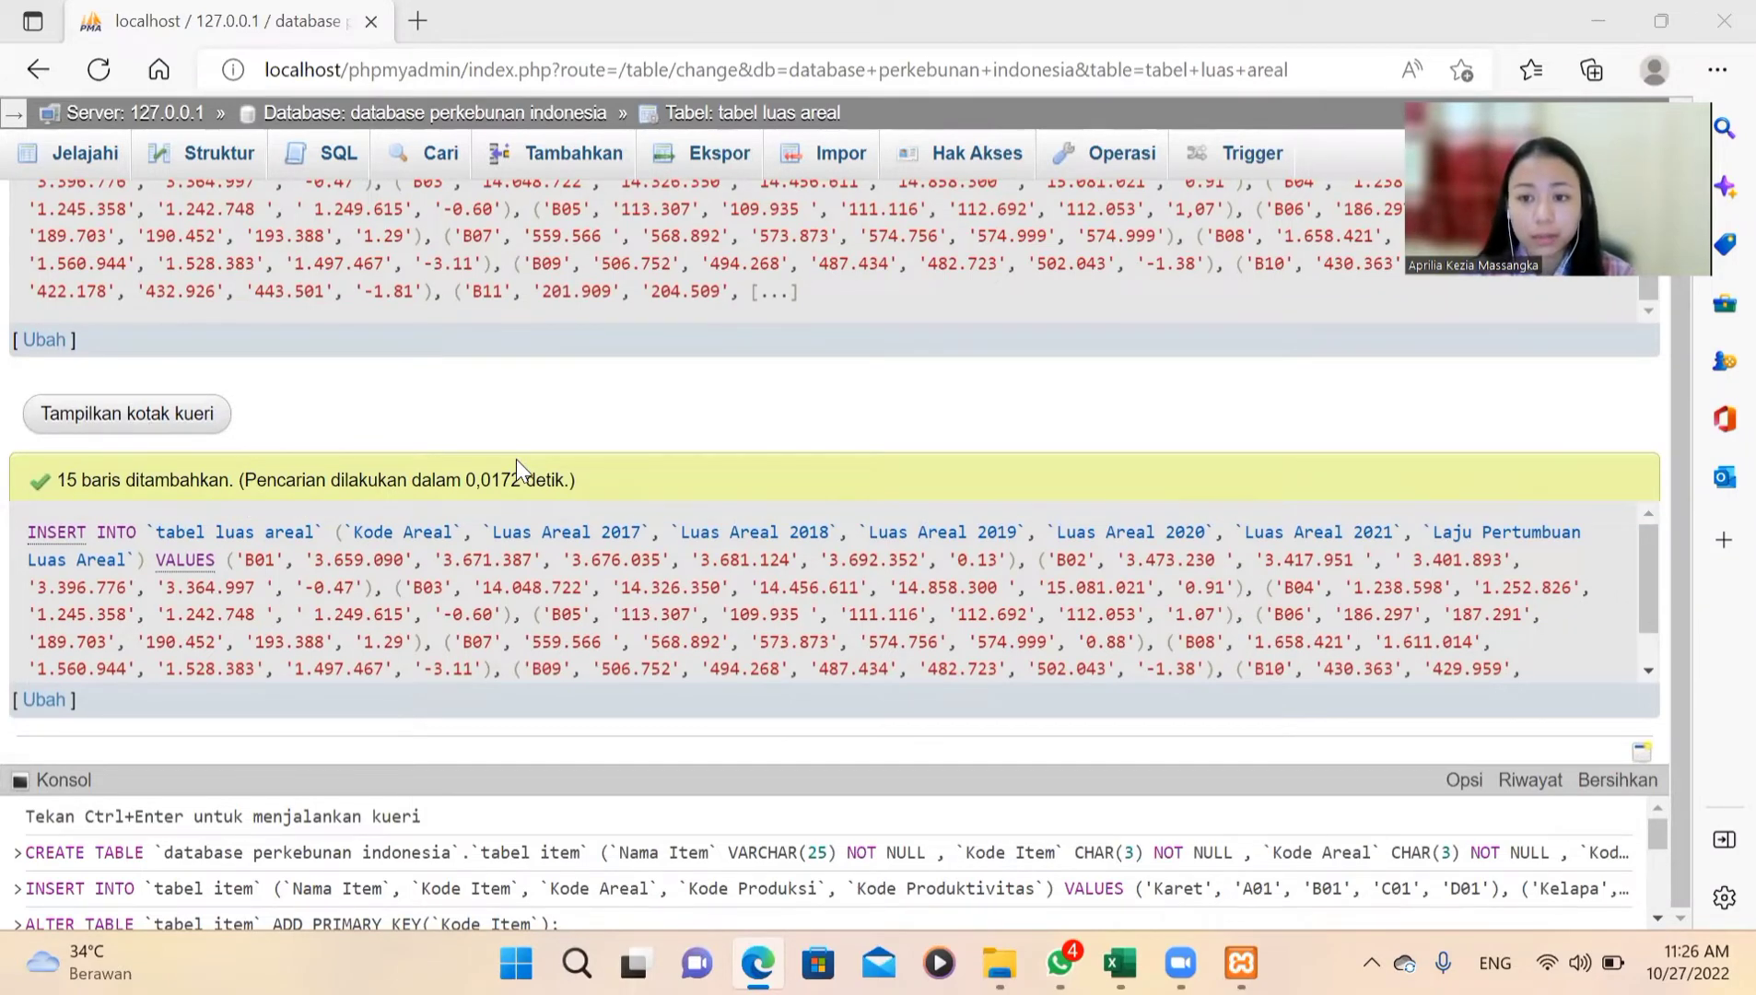
scroll(516, 458, "down", 1)
scroll(516, 458, "up", 1)
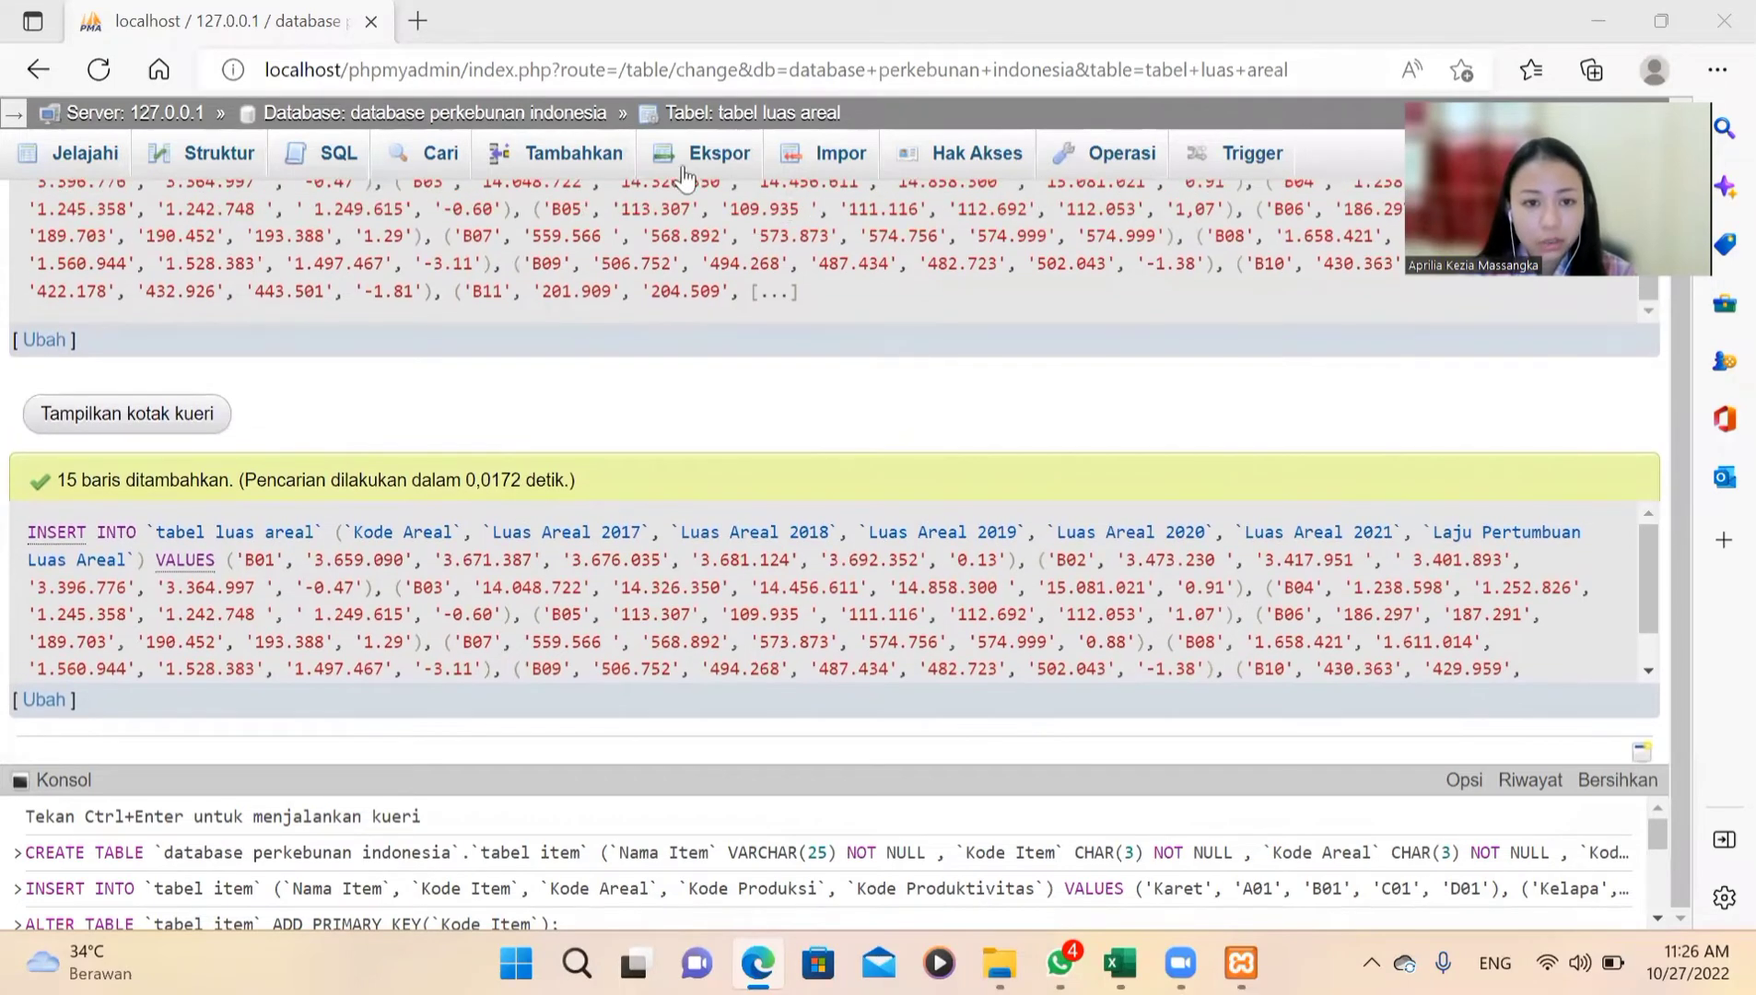
Step: Try to make the Kode Areal column the primary key in the structure of tabel luas areal
left_click(247, 162)
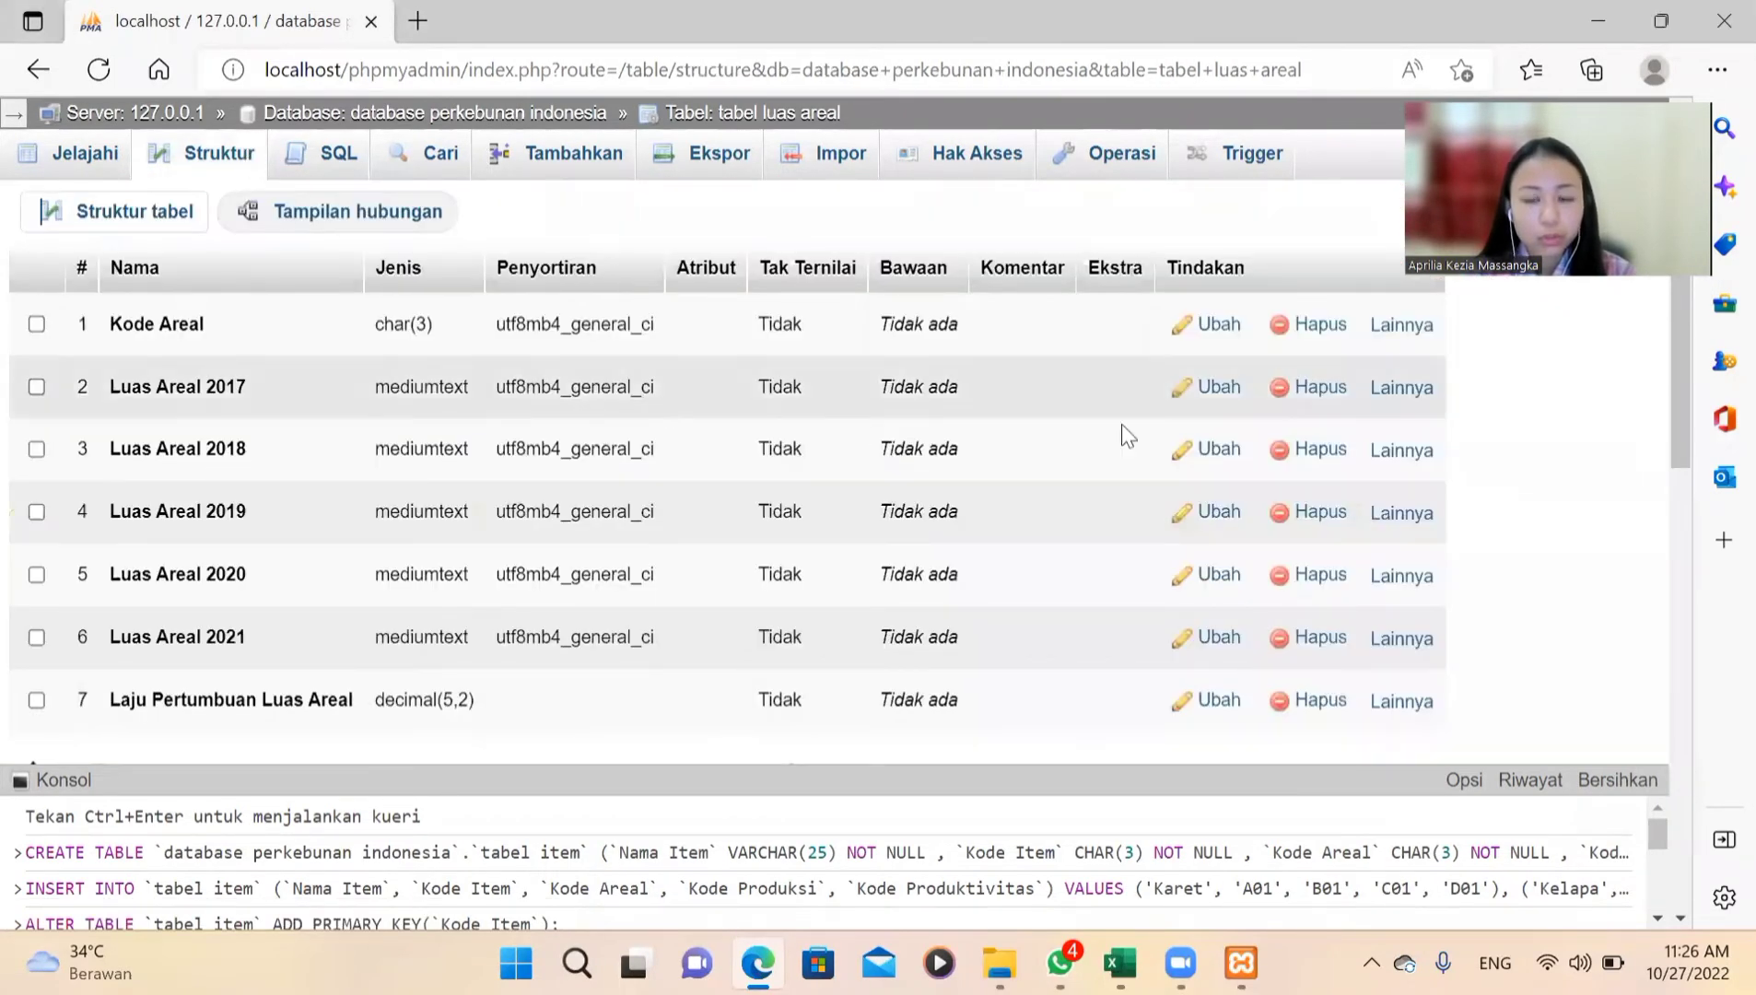
left_click(1415, 334)
left_click(1293, 362)
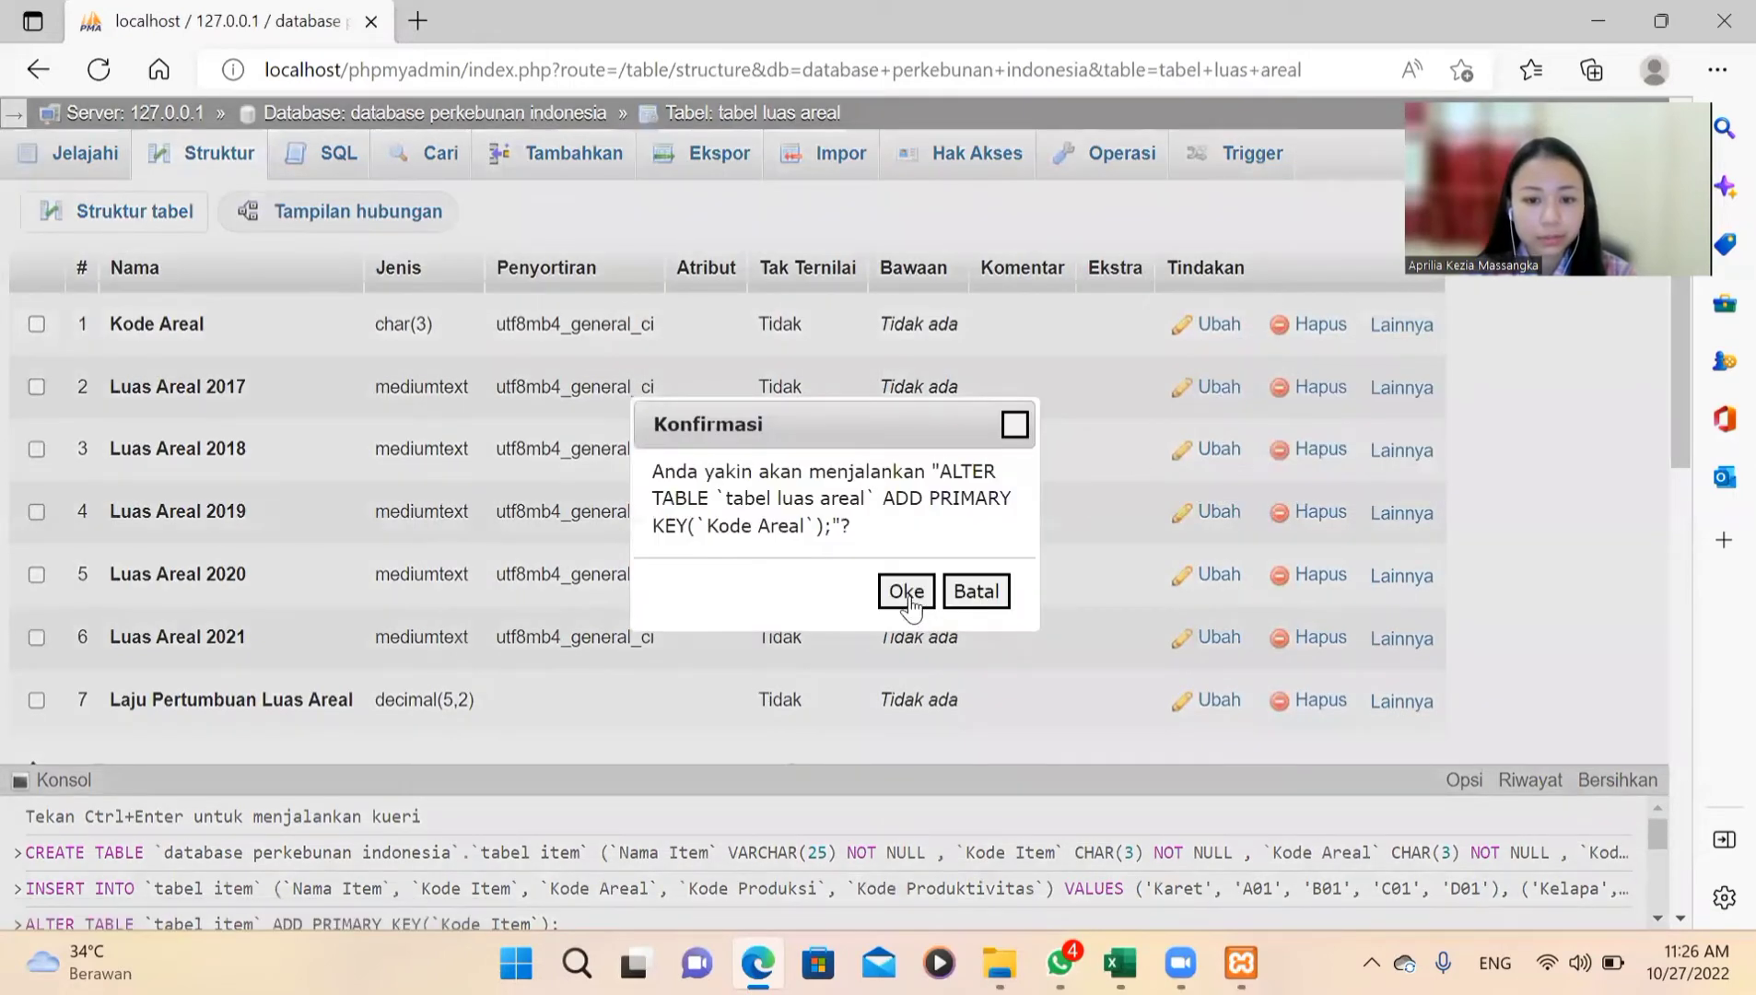
left_click(906, 592)
scroll(912, 610, "down", 8)
scroll(912, 608, "down", 4)
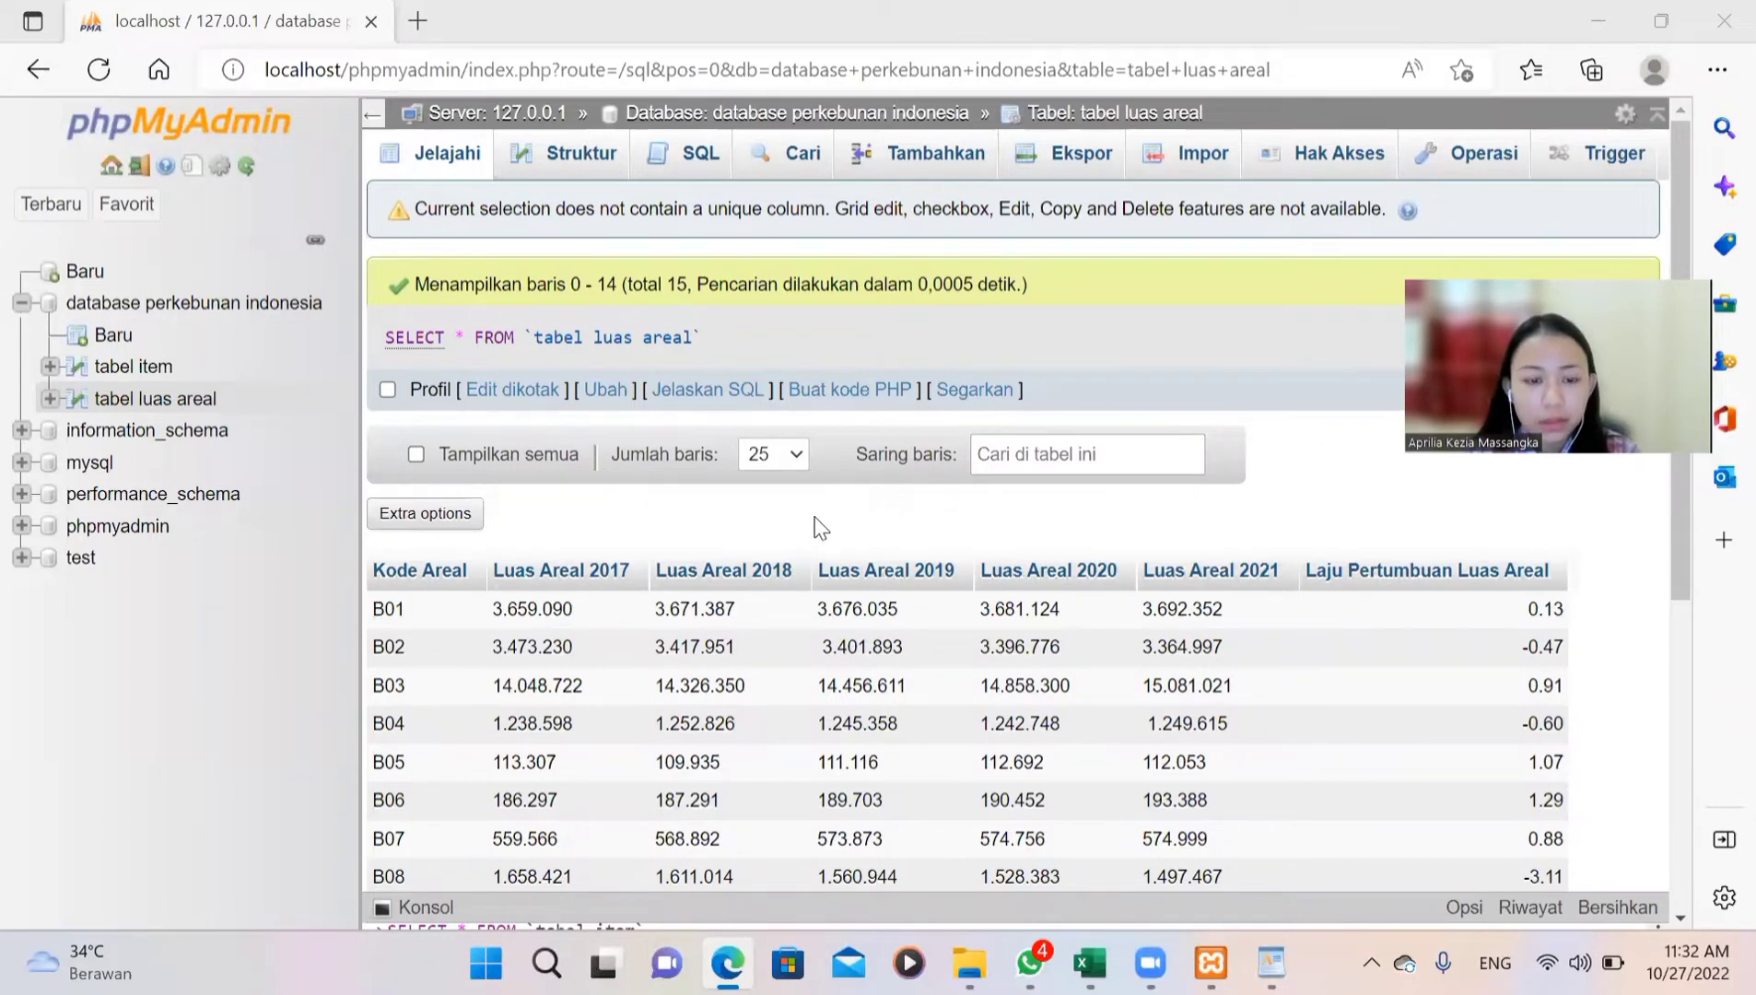
Step: Set Kode Areal as the primary key of tabel luas areal and confirm the table alteration
left_click(577, 177)
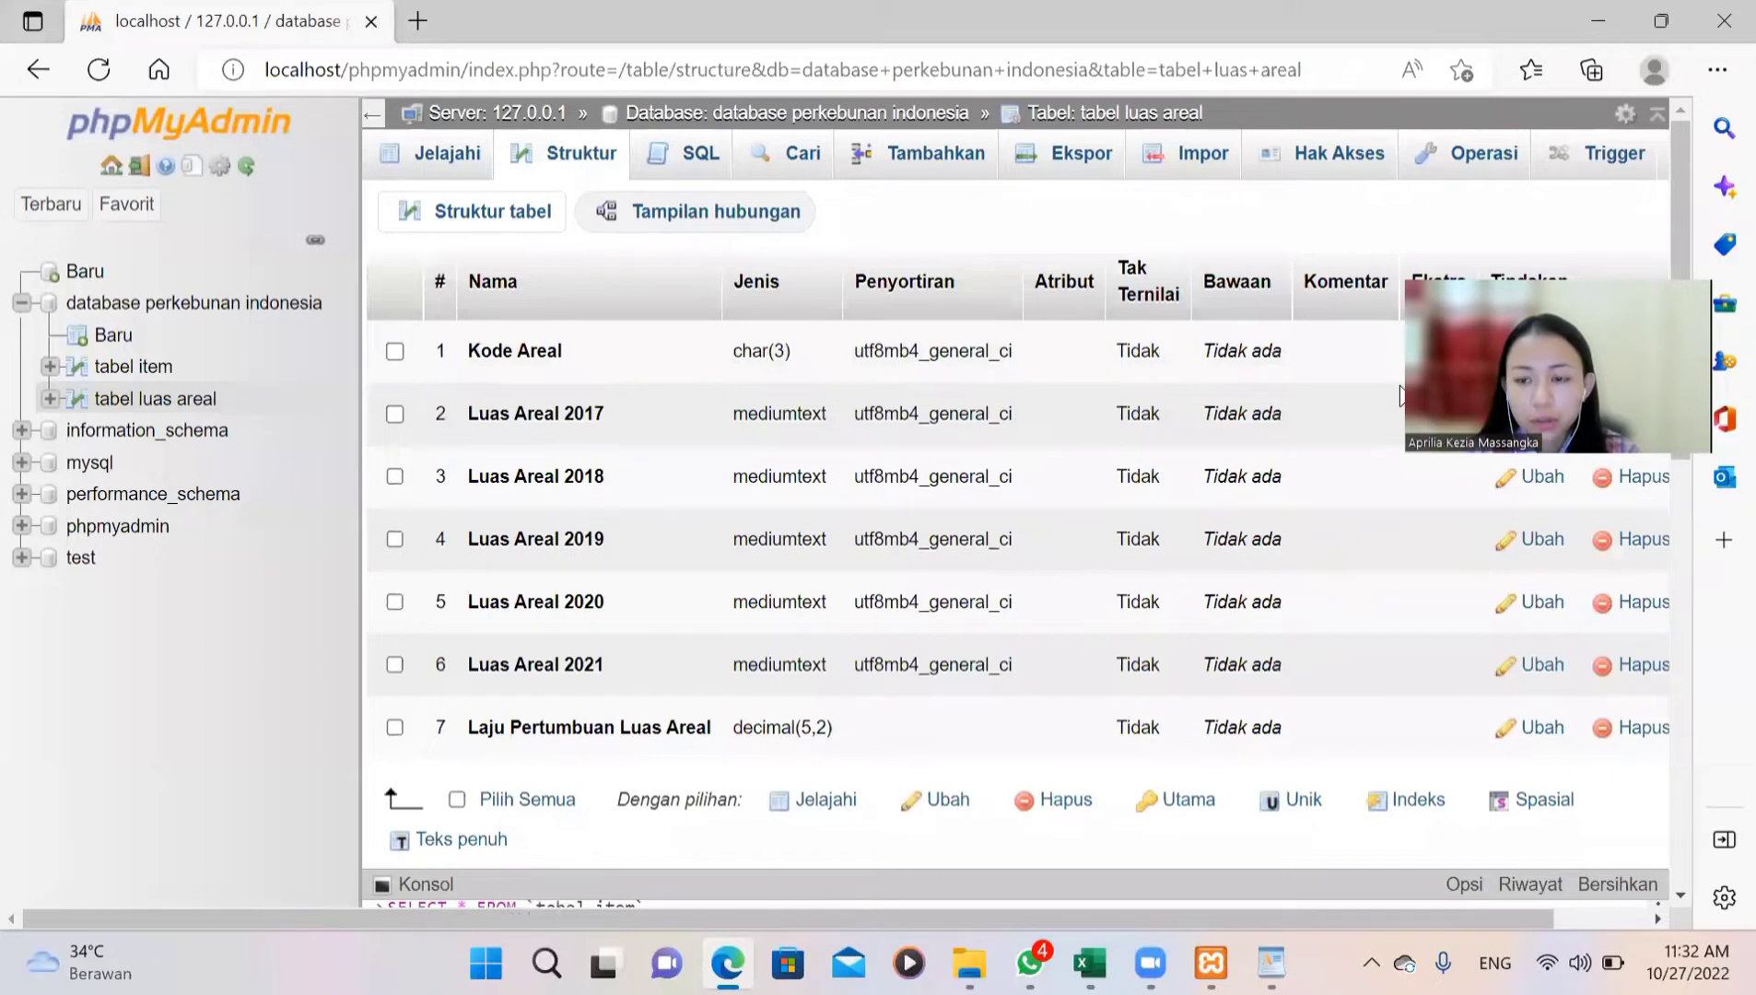
scroll(1400, 385, "right", 2)
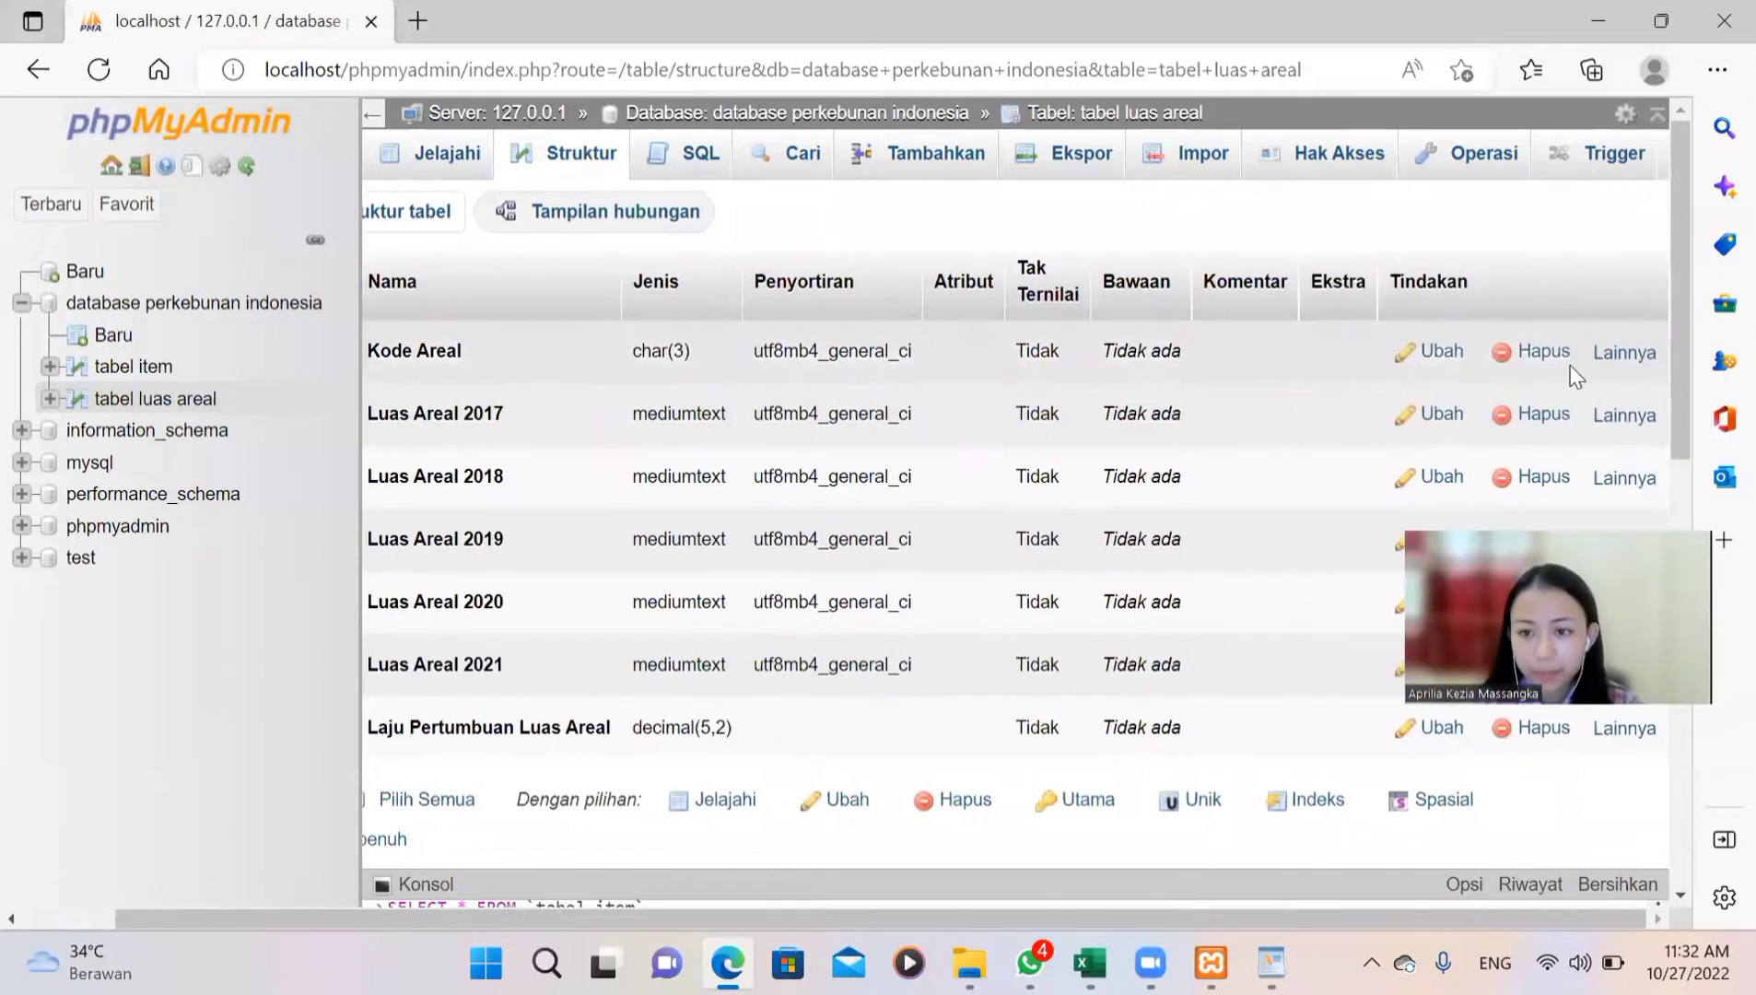
left_click(1625, 355)
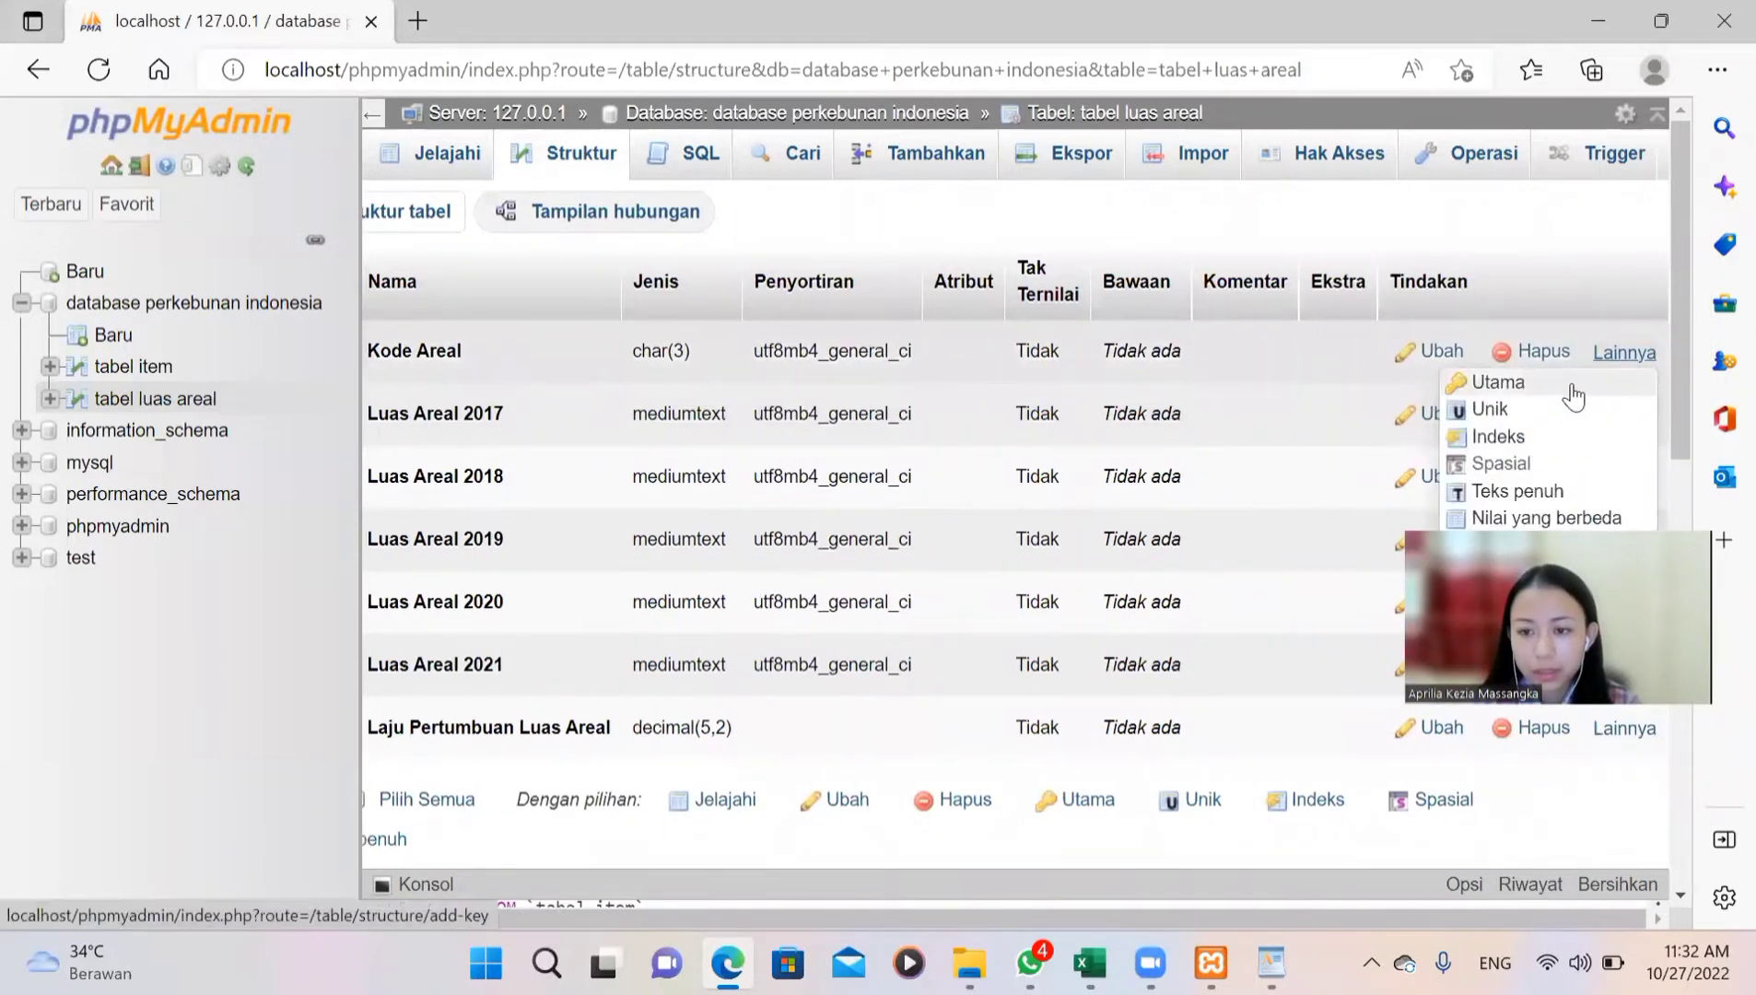
left_click(1571, 390)
left_click(917, 582)
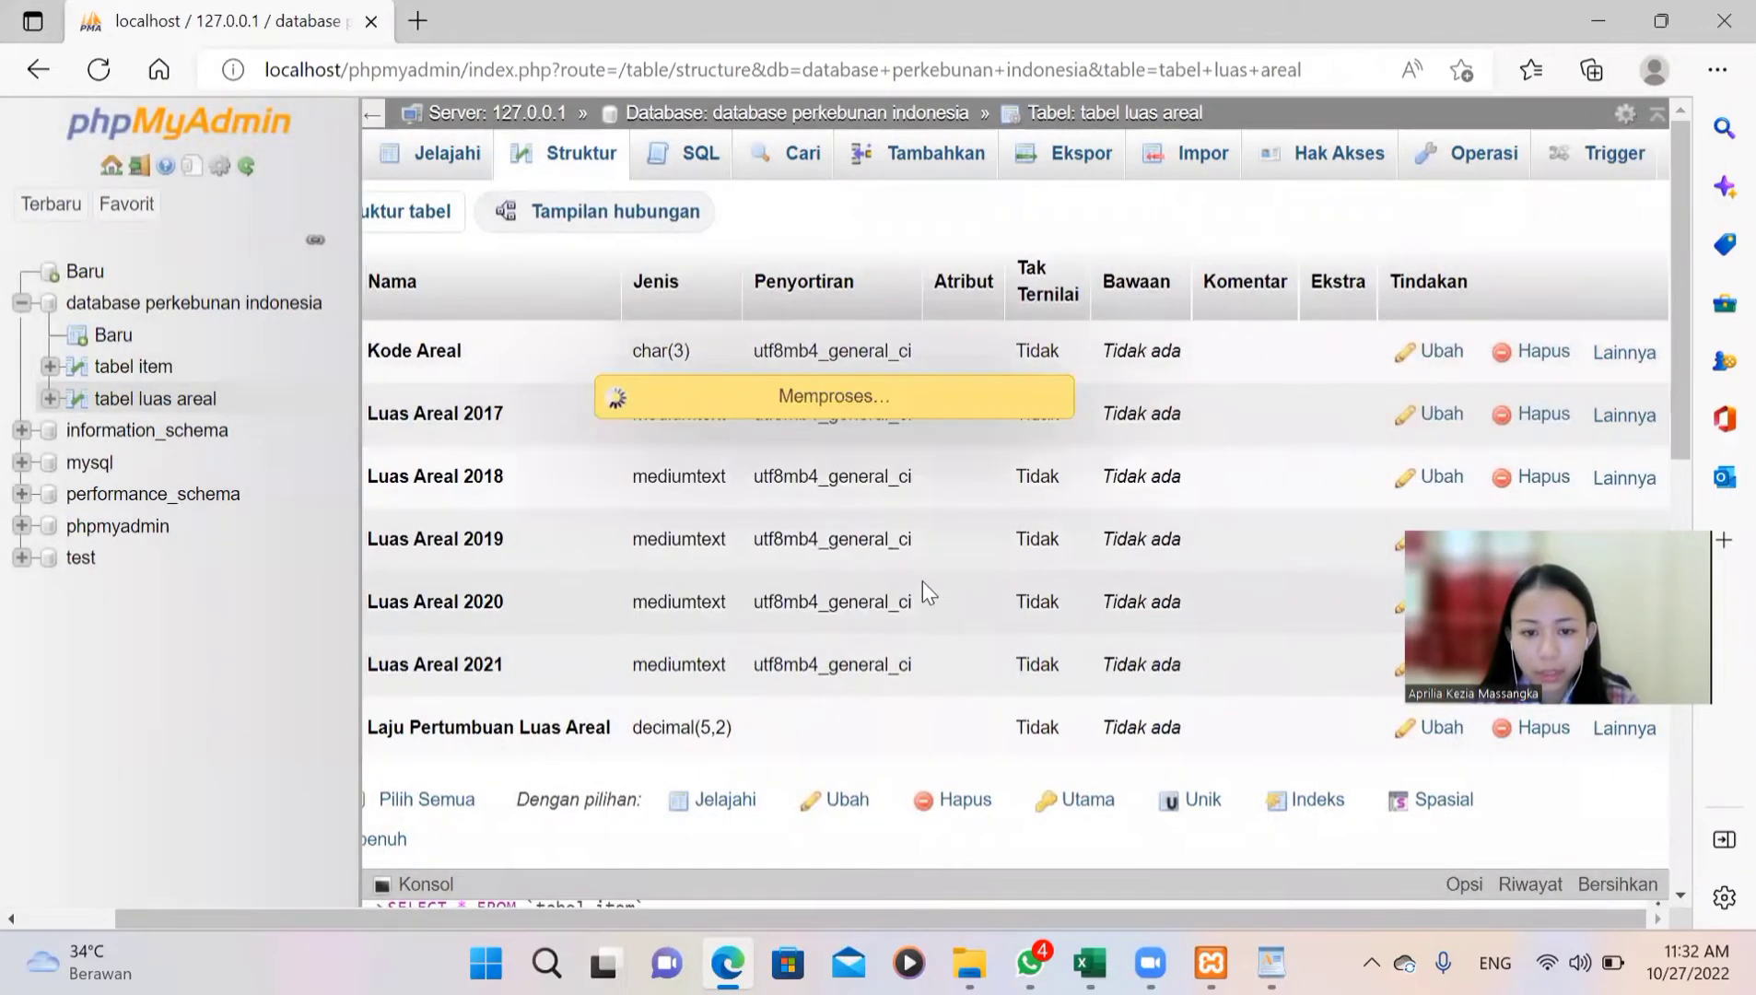
scroll(929, 479, "left", 1)
scroll(929, 478, "down", 1)
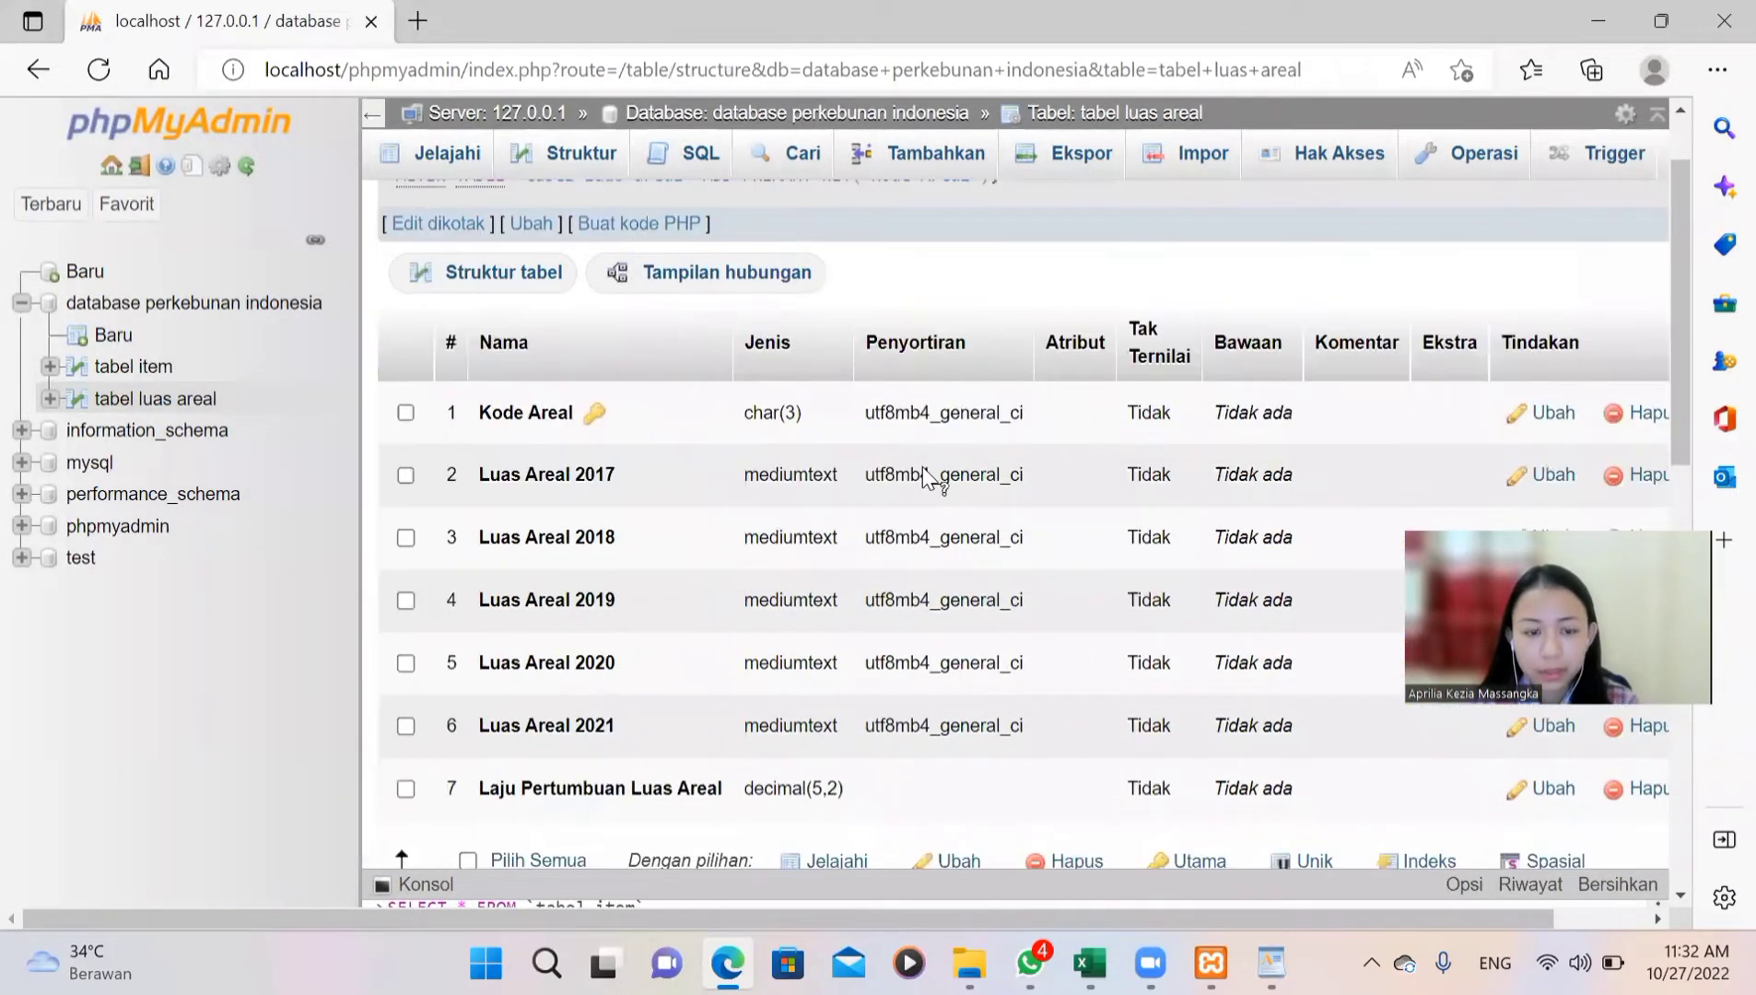
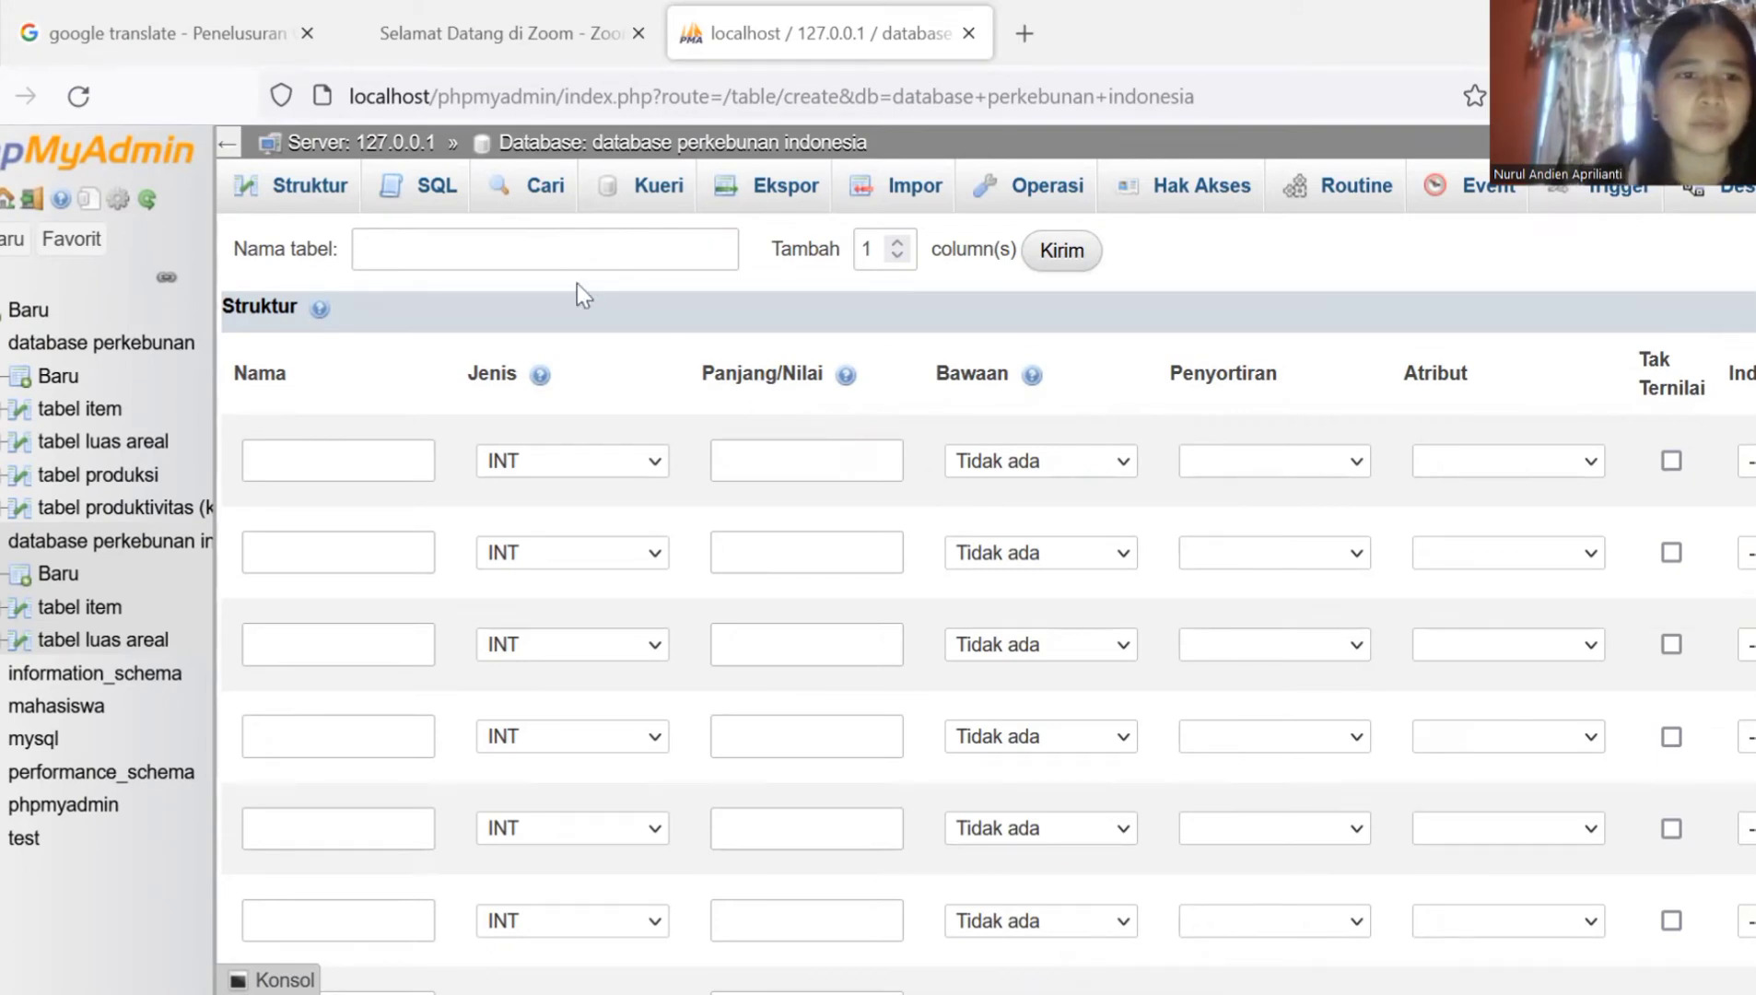
Step: Name the new table in database perkebunan indonesia "tabel produksi"
left_click(467, 246)
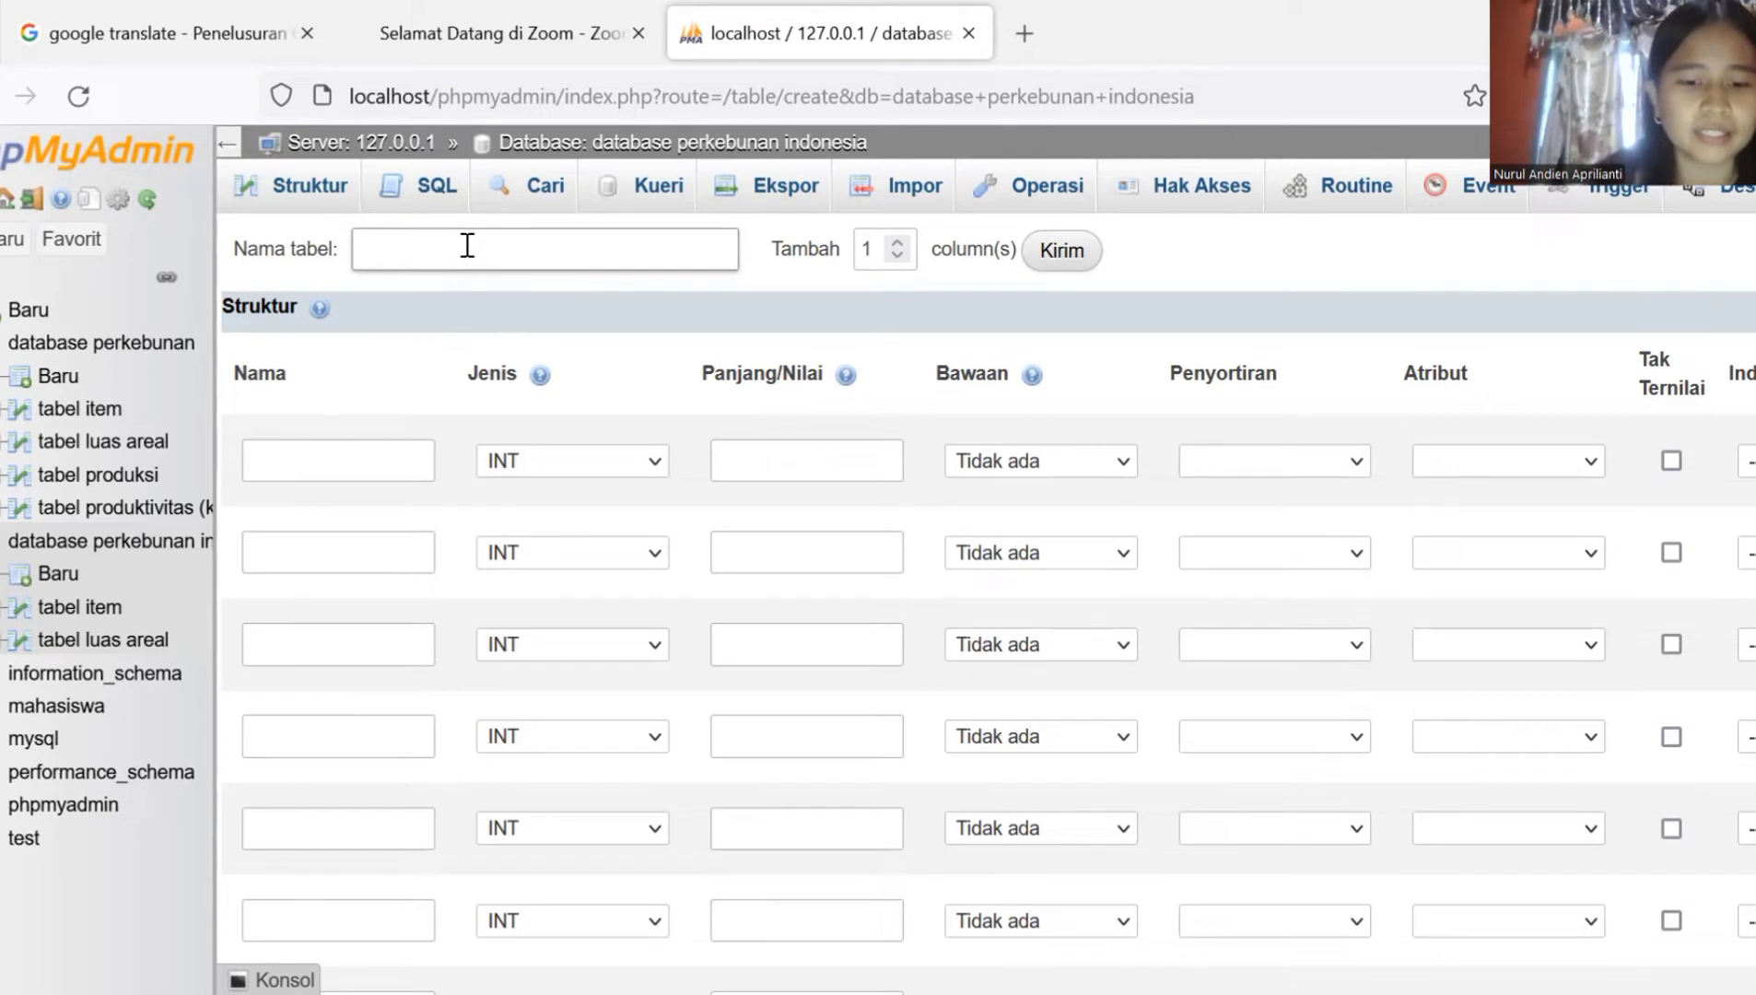
type("t")
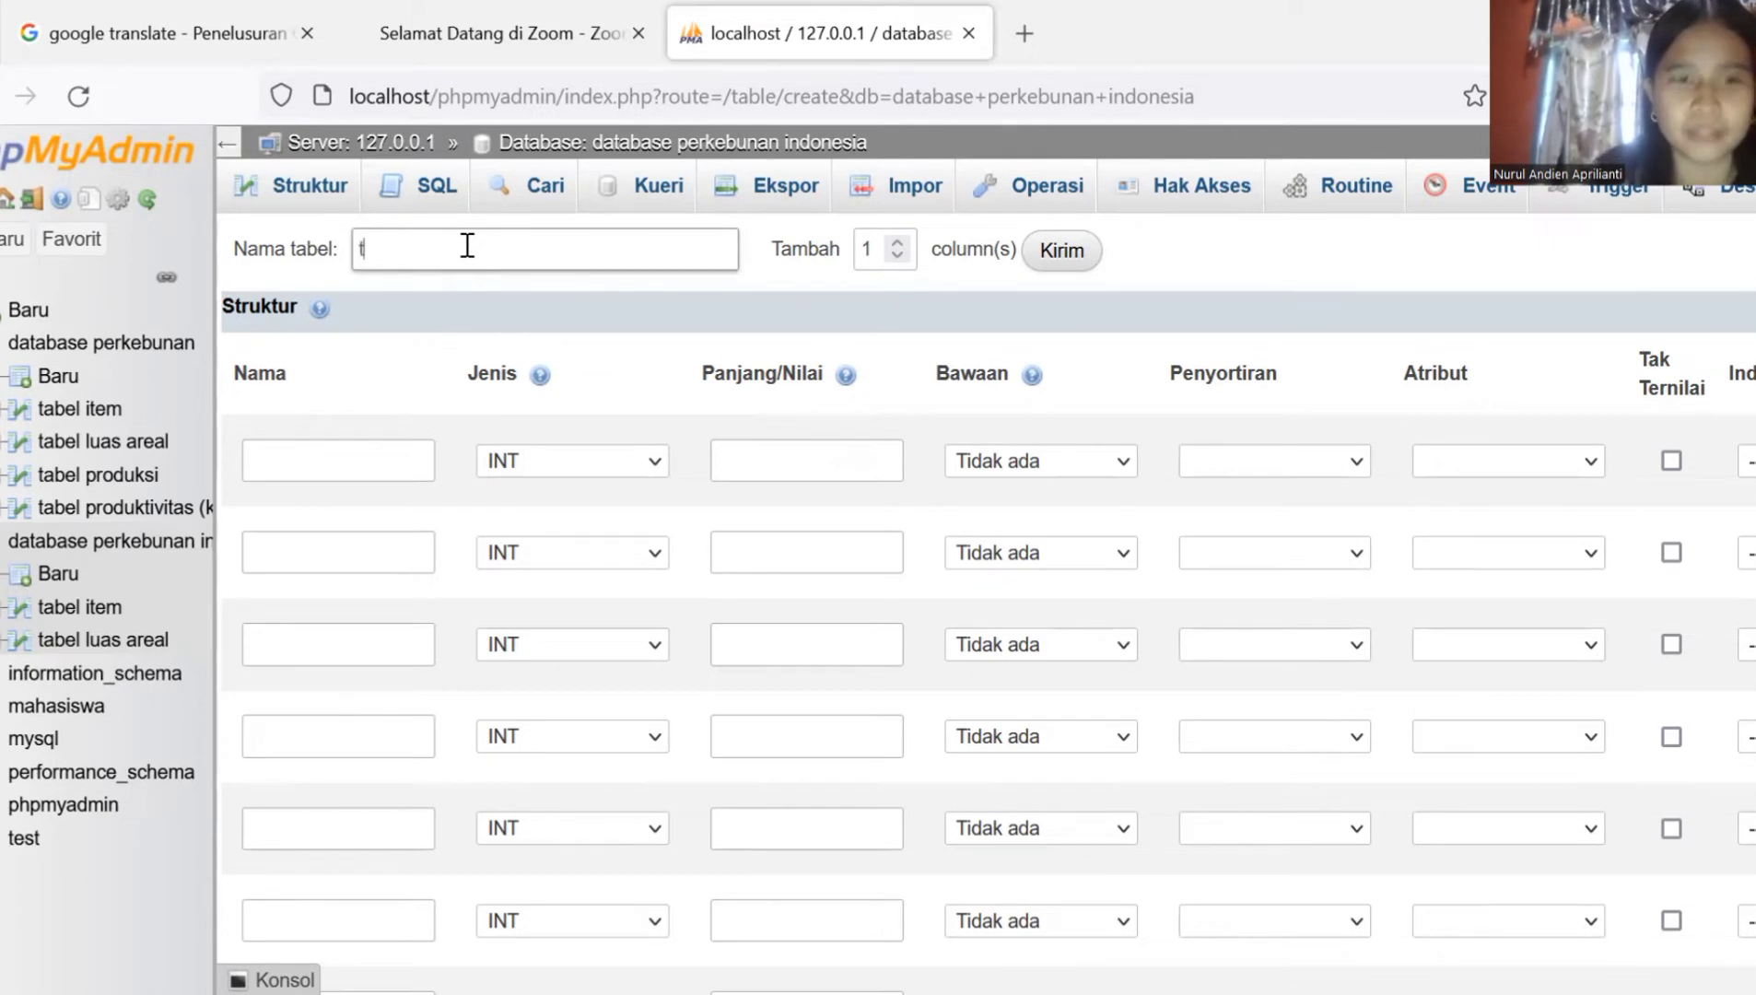
type("abel pro")
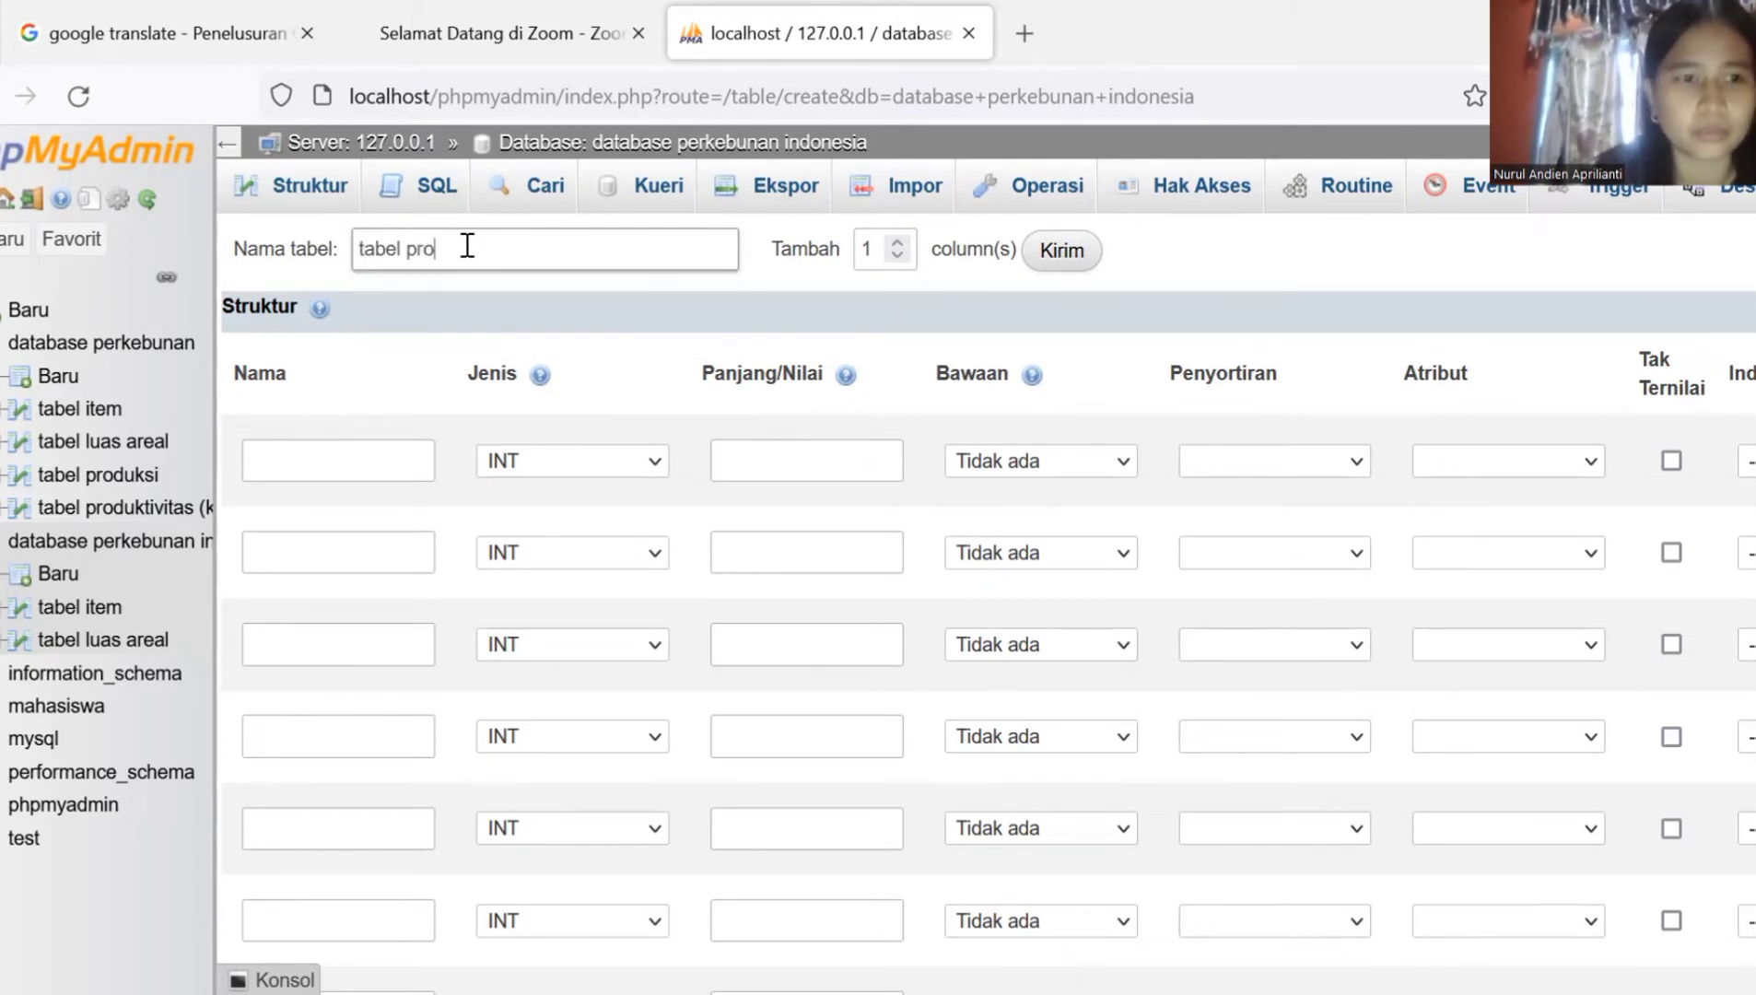
type("duksi")
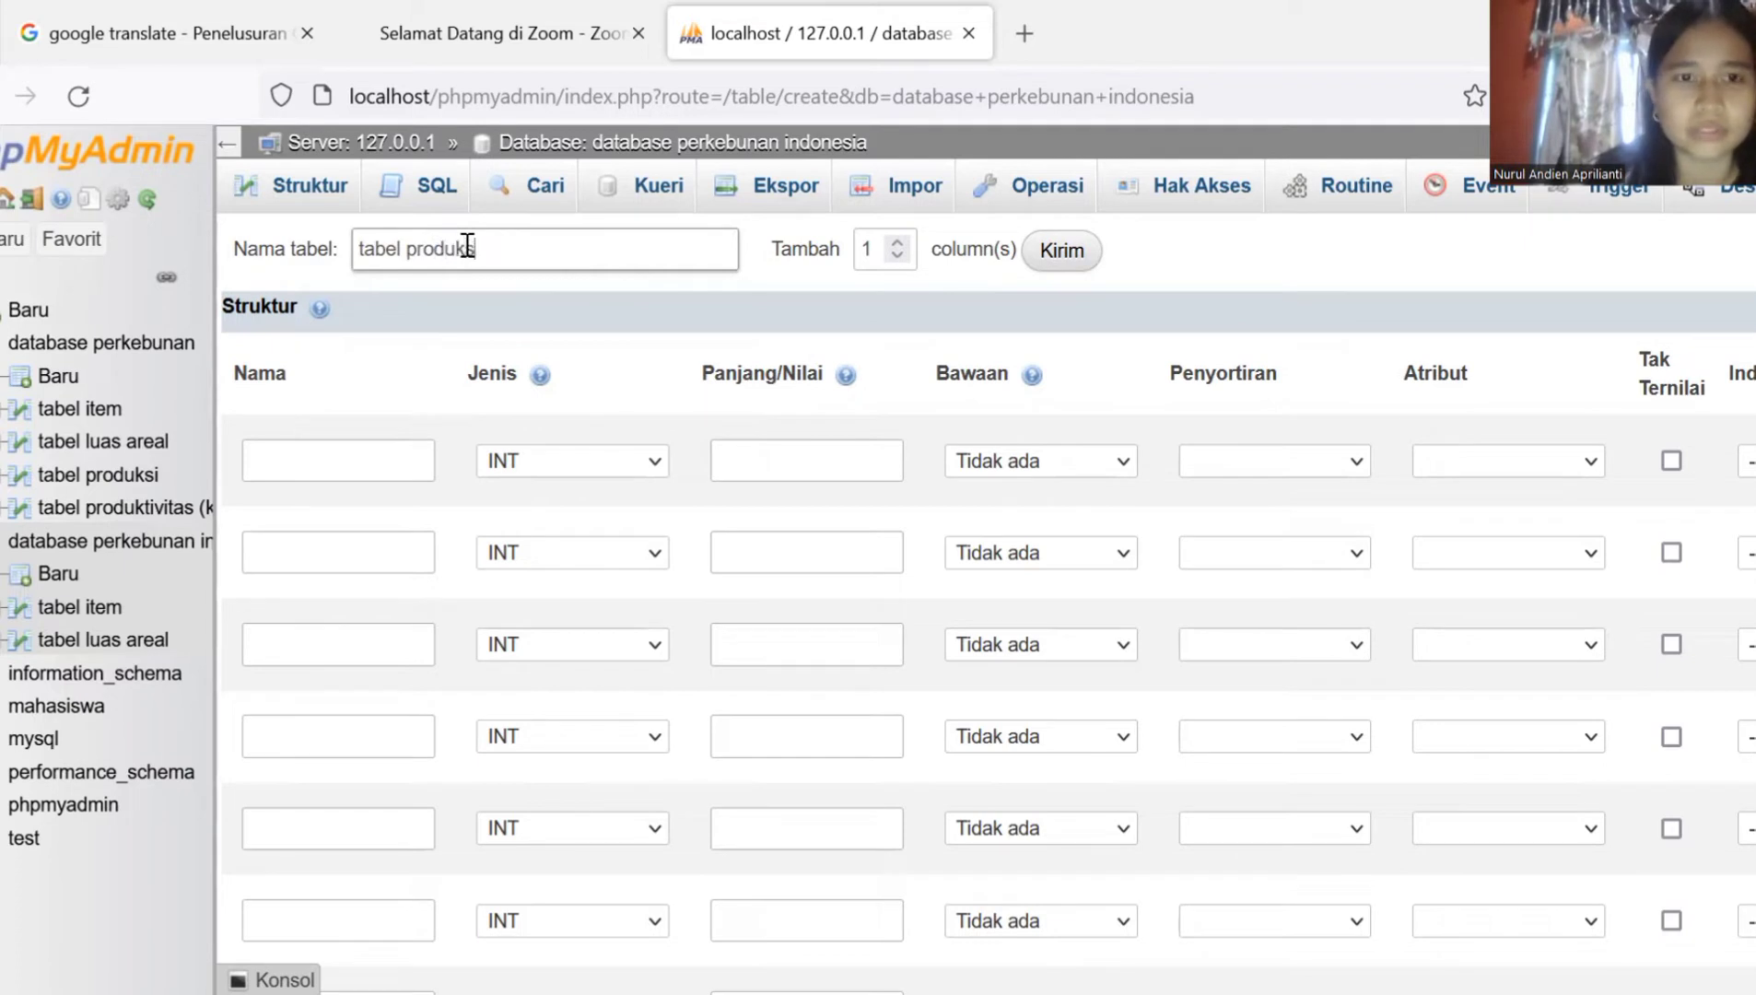
Step: Begin the name of the first column of tabel produksi with "kode pro"
left_click(305, 465)
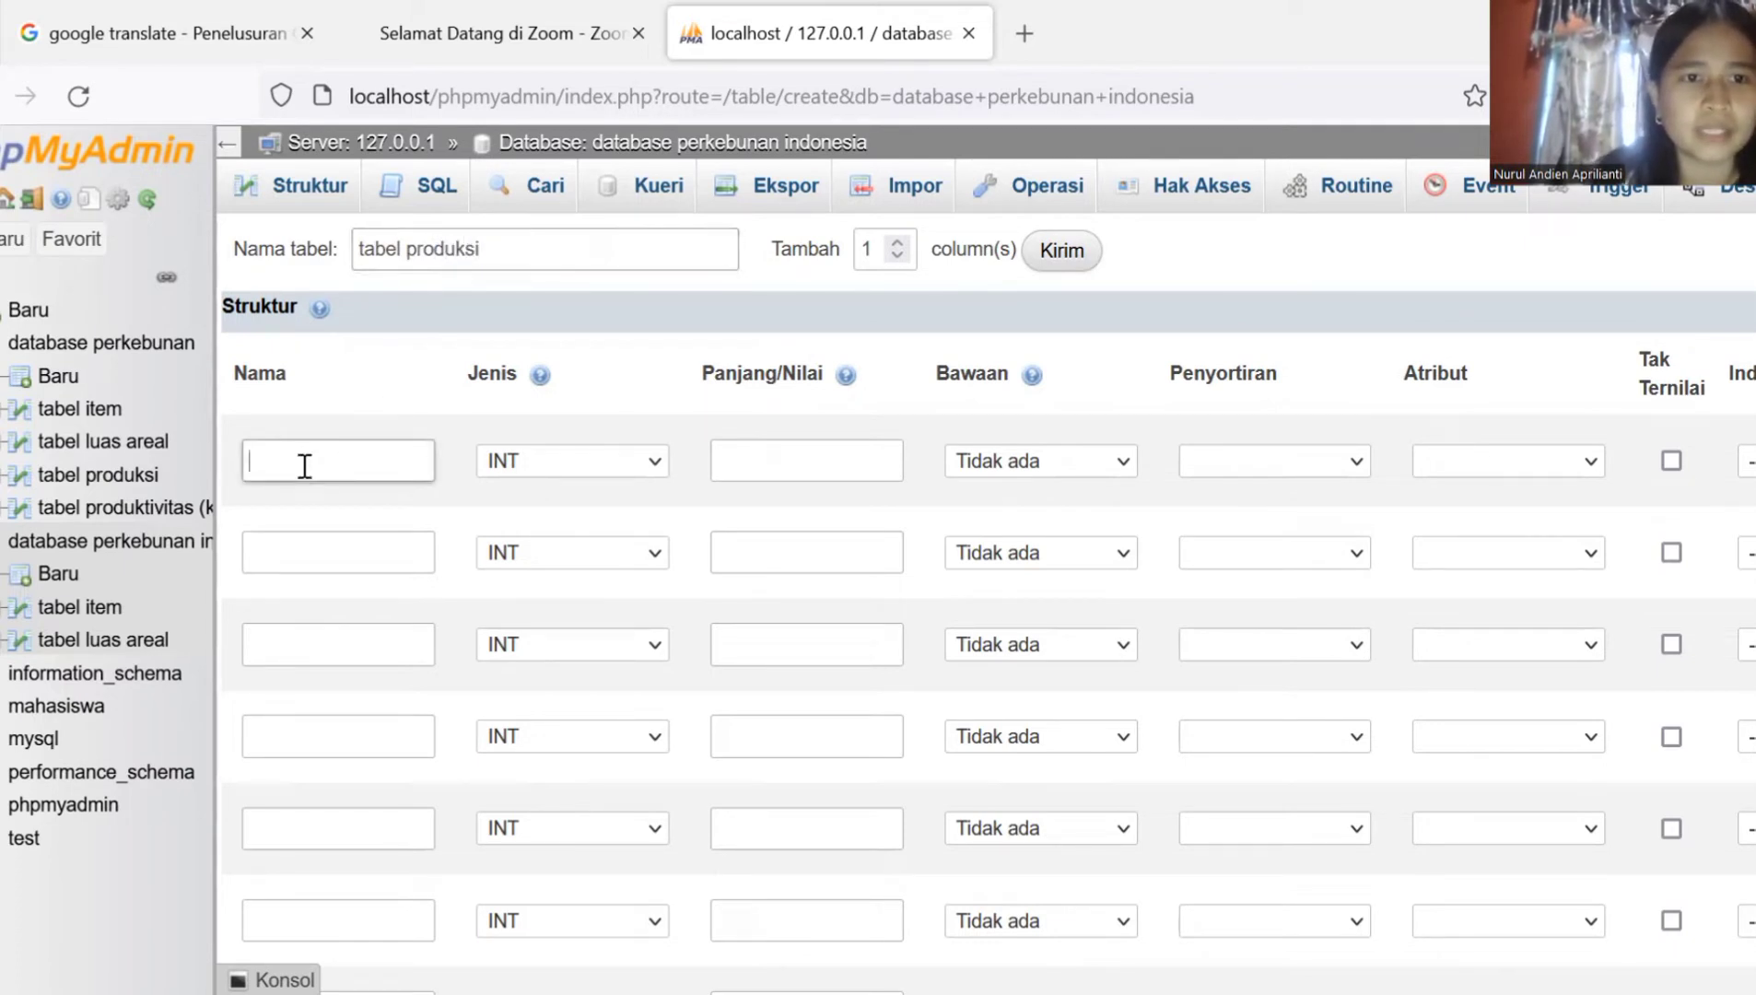
type("k")
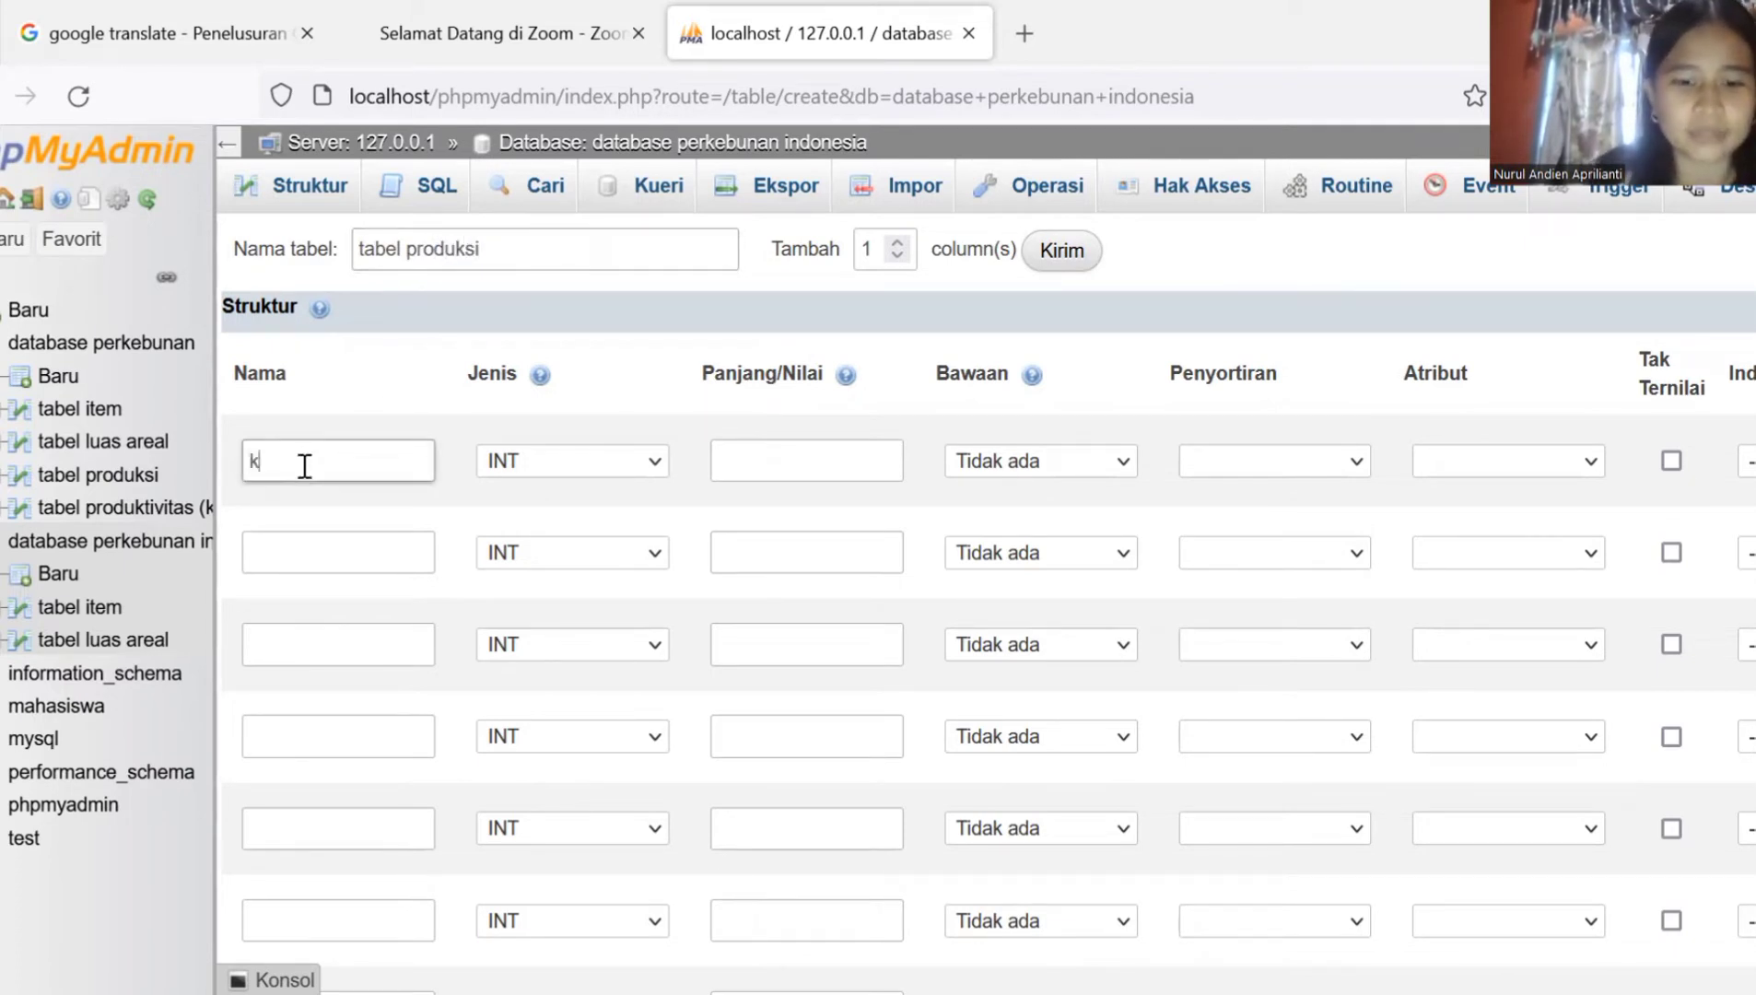
type("o")
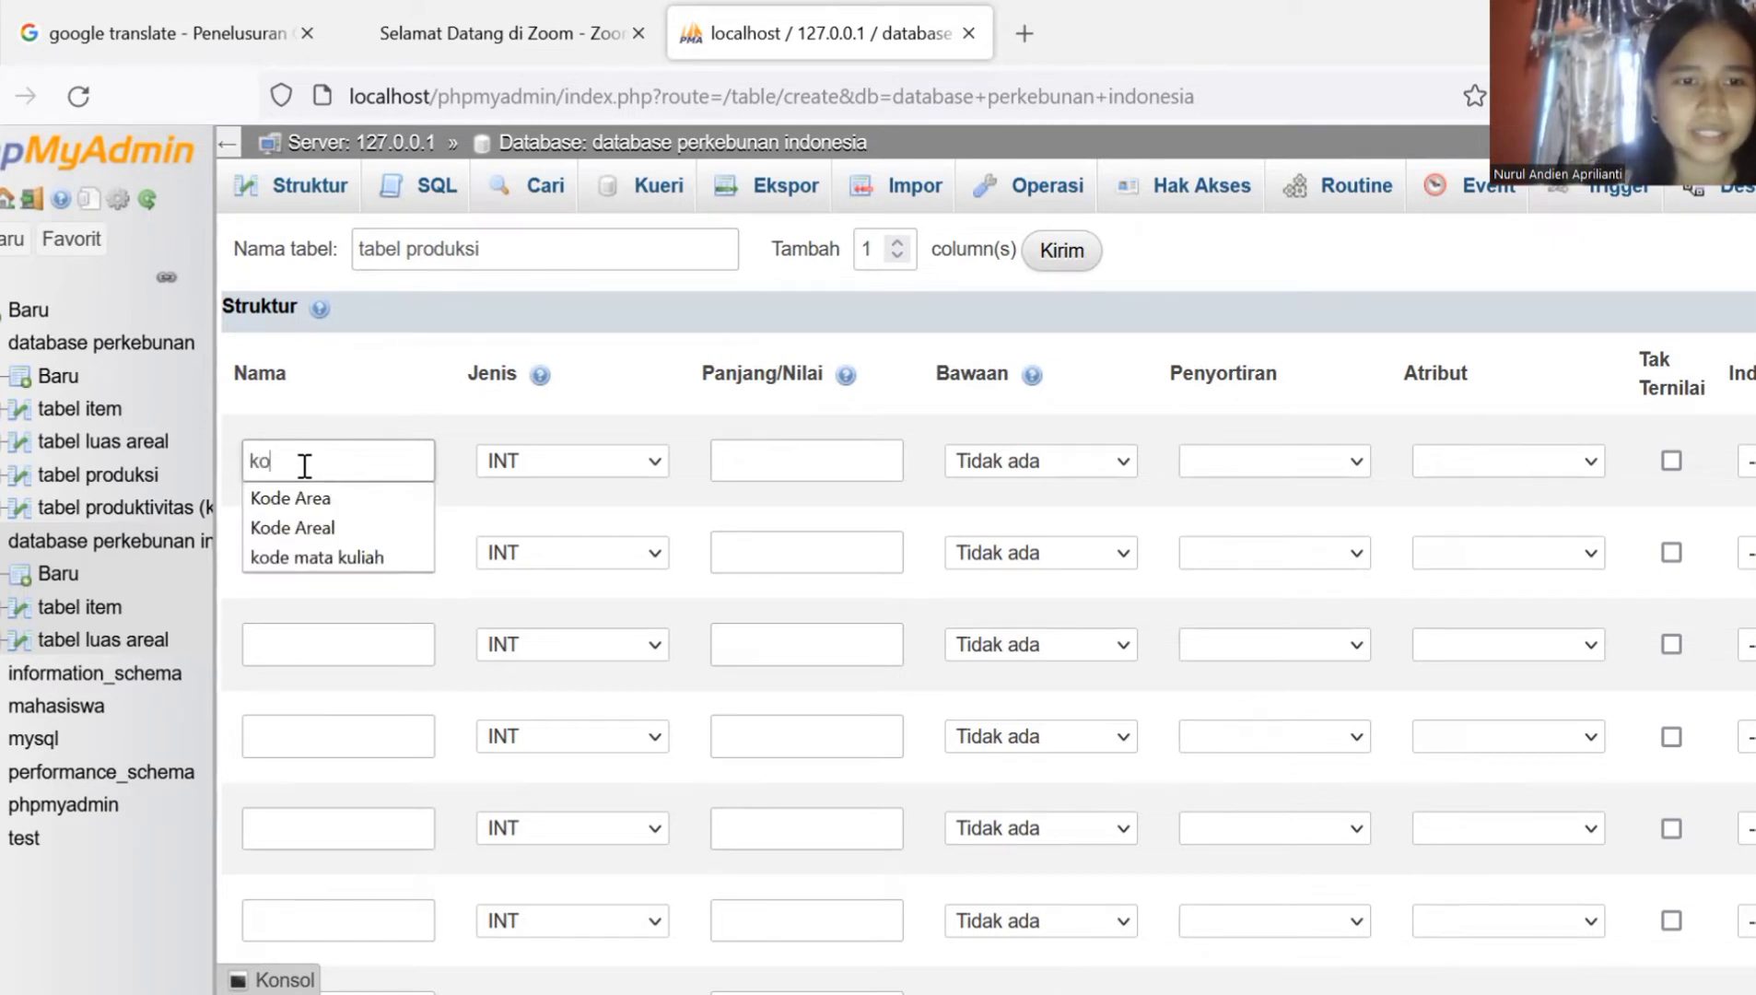
type("de pro")
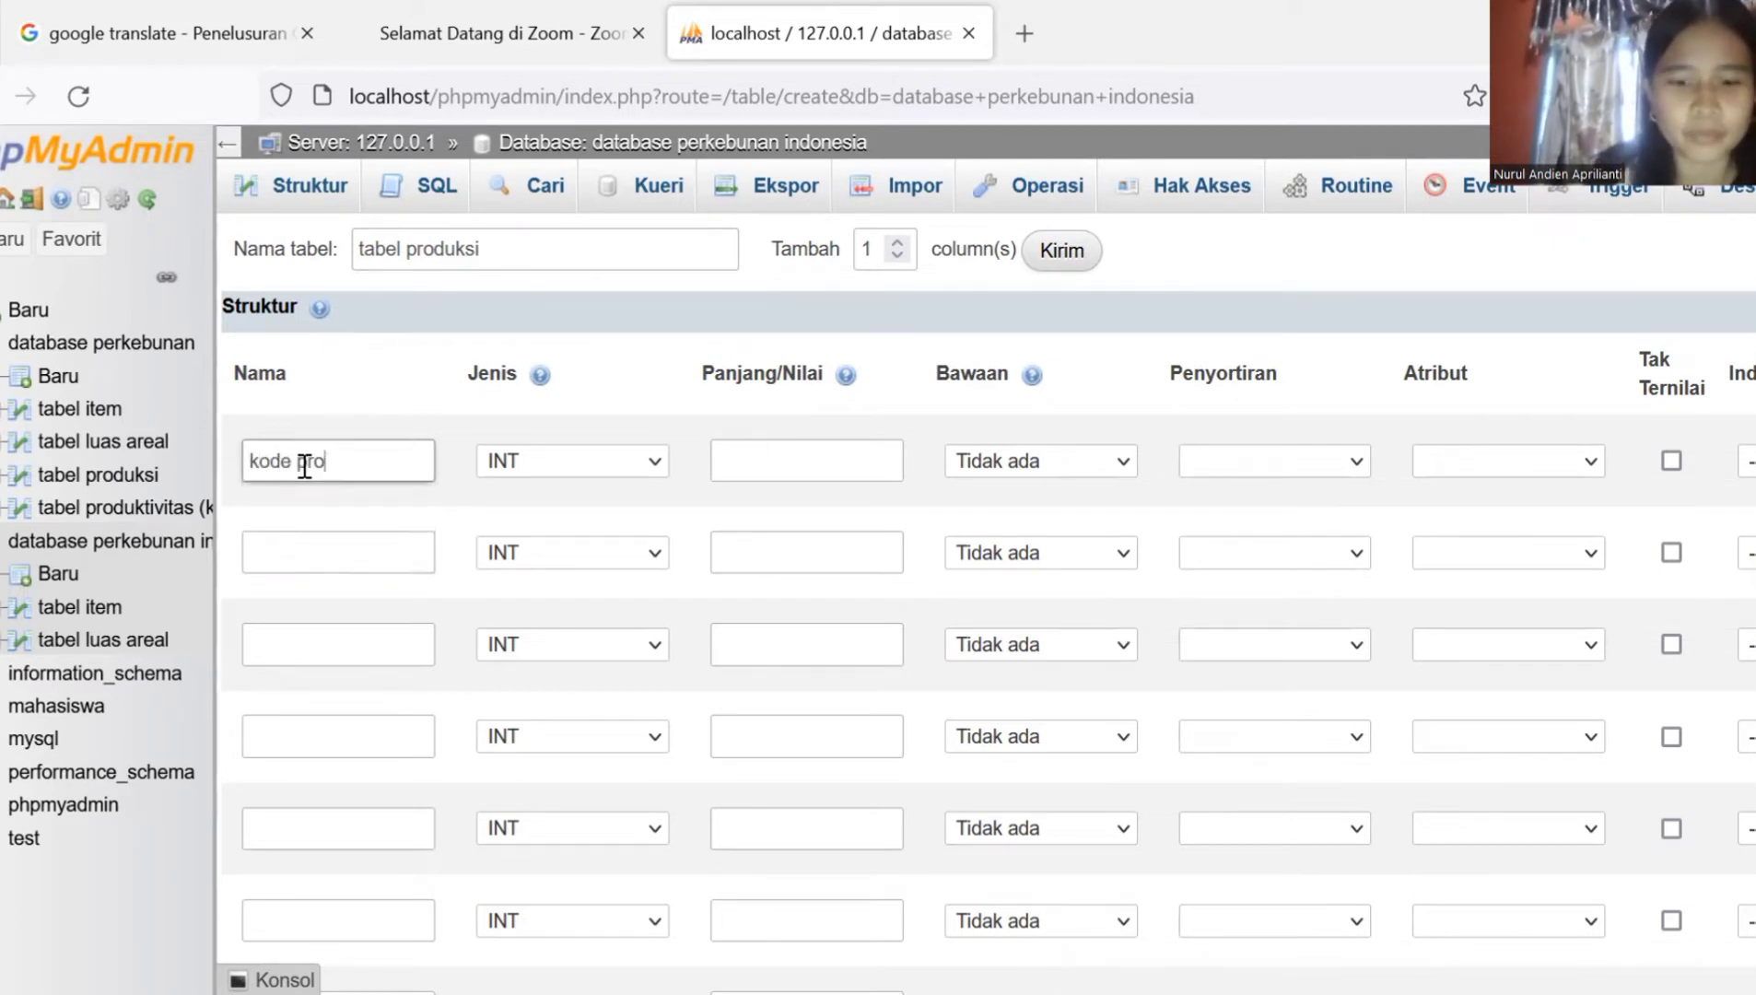
Step: Name the first column "kode produksi" and the second column "jumlah produksi pada tahun 2017"
type("duksi")
left_click(295, 563)
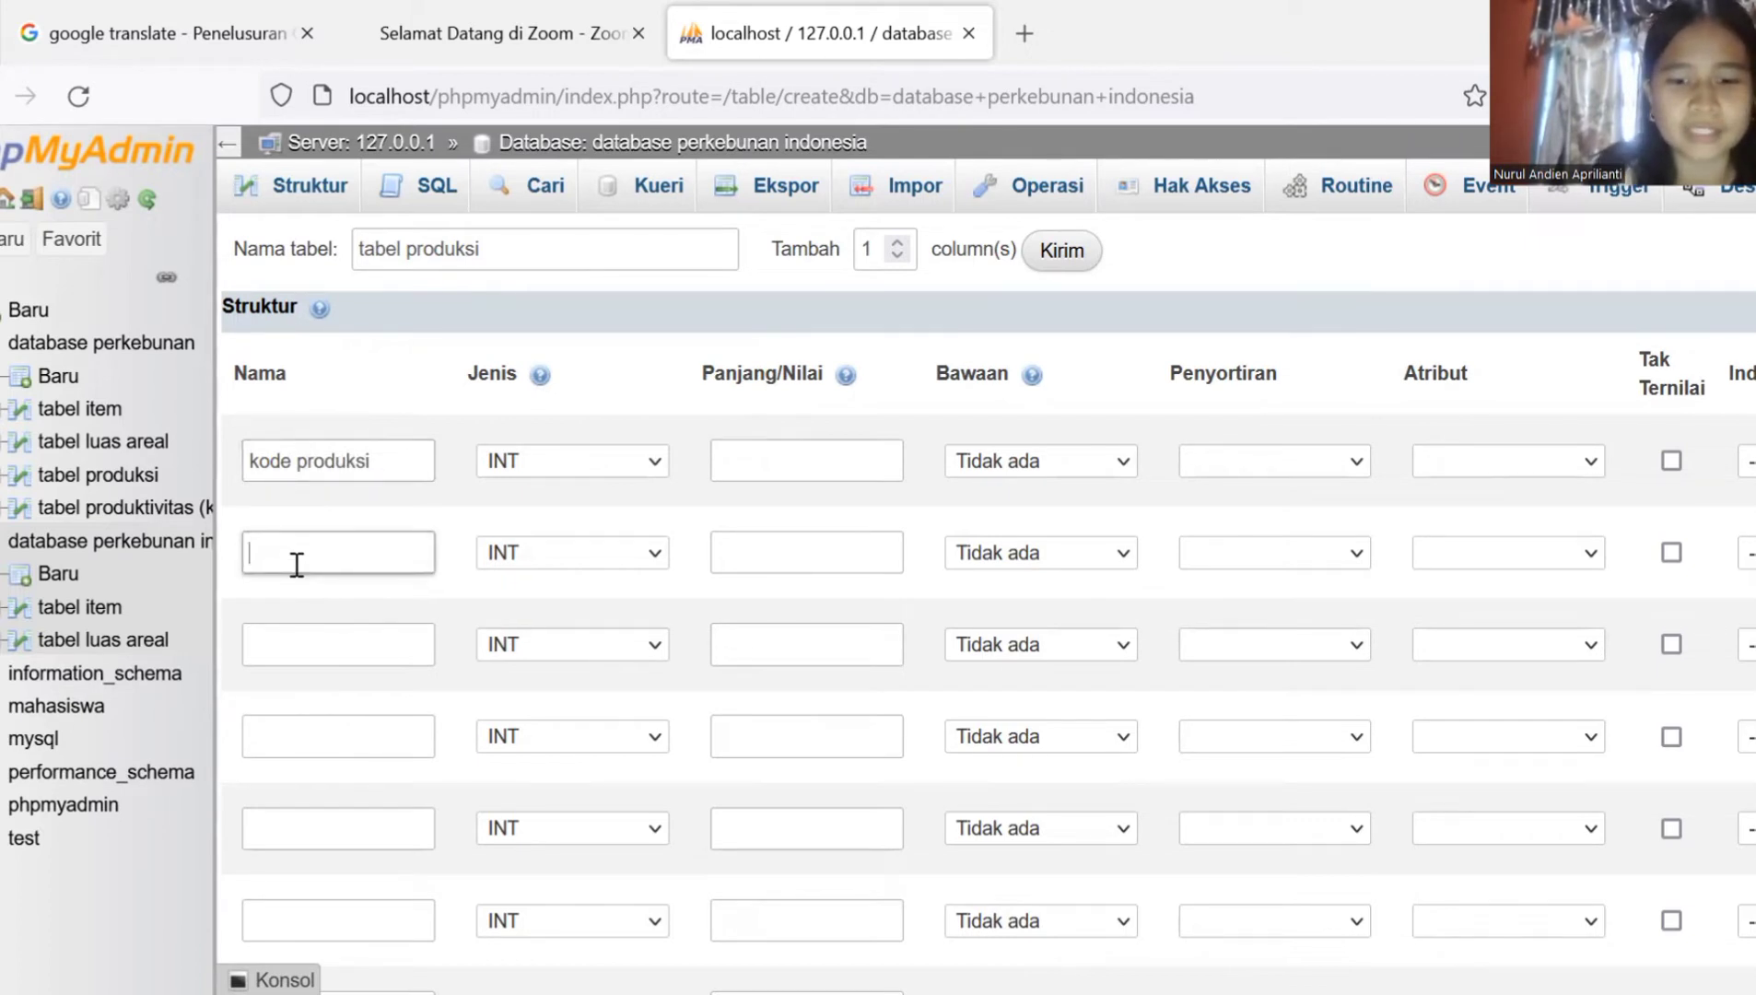
type("d")
key("BackSpace")
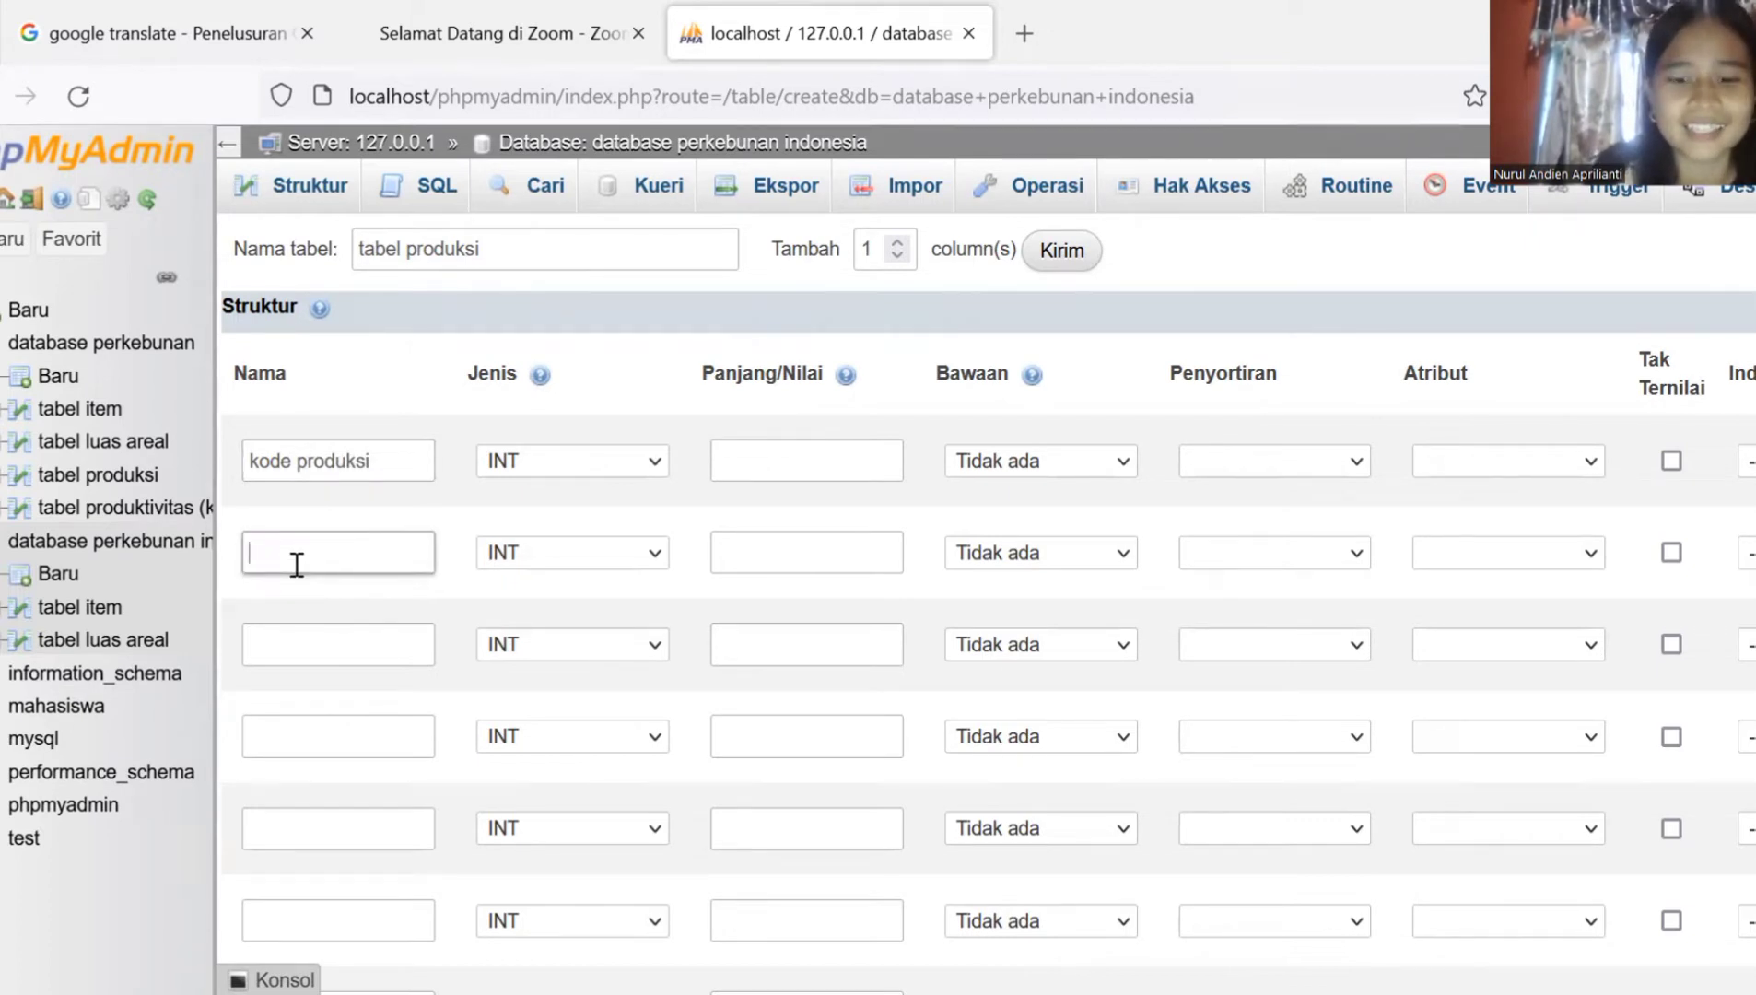
type("jumlah")
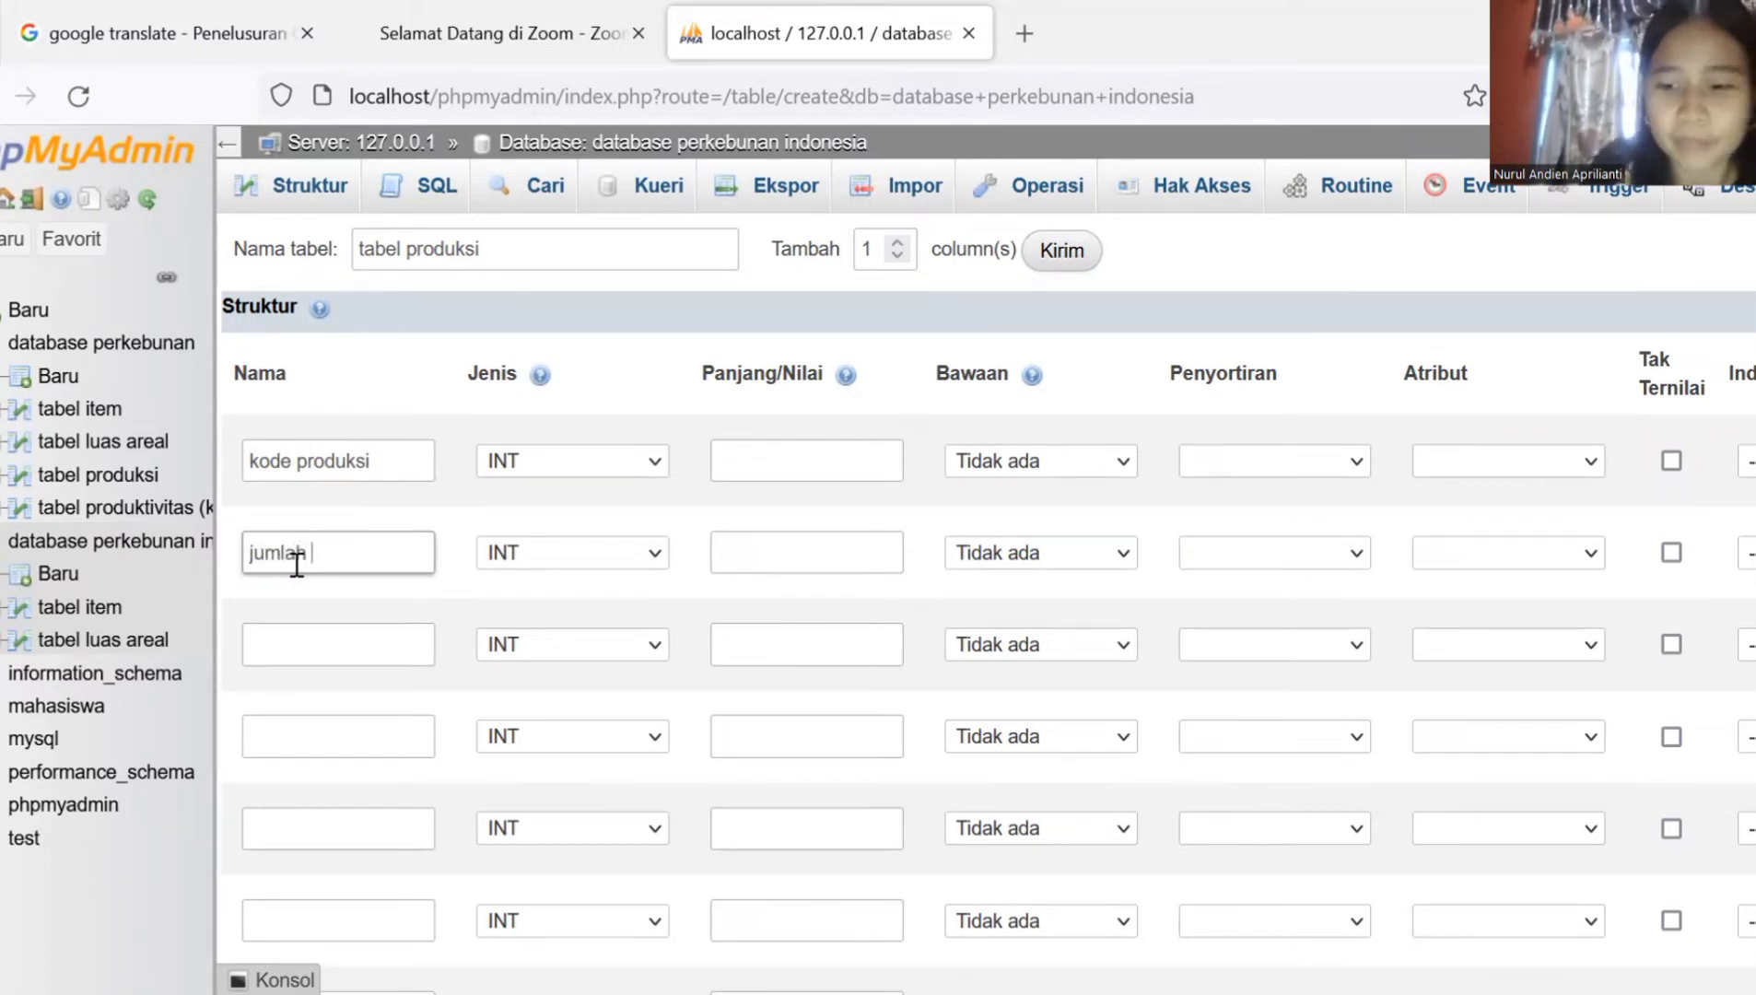
type(" produksi ")
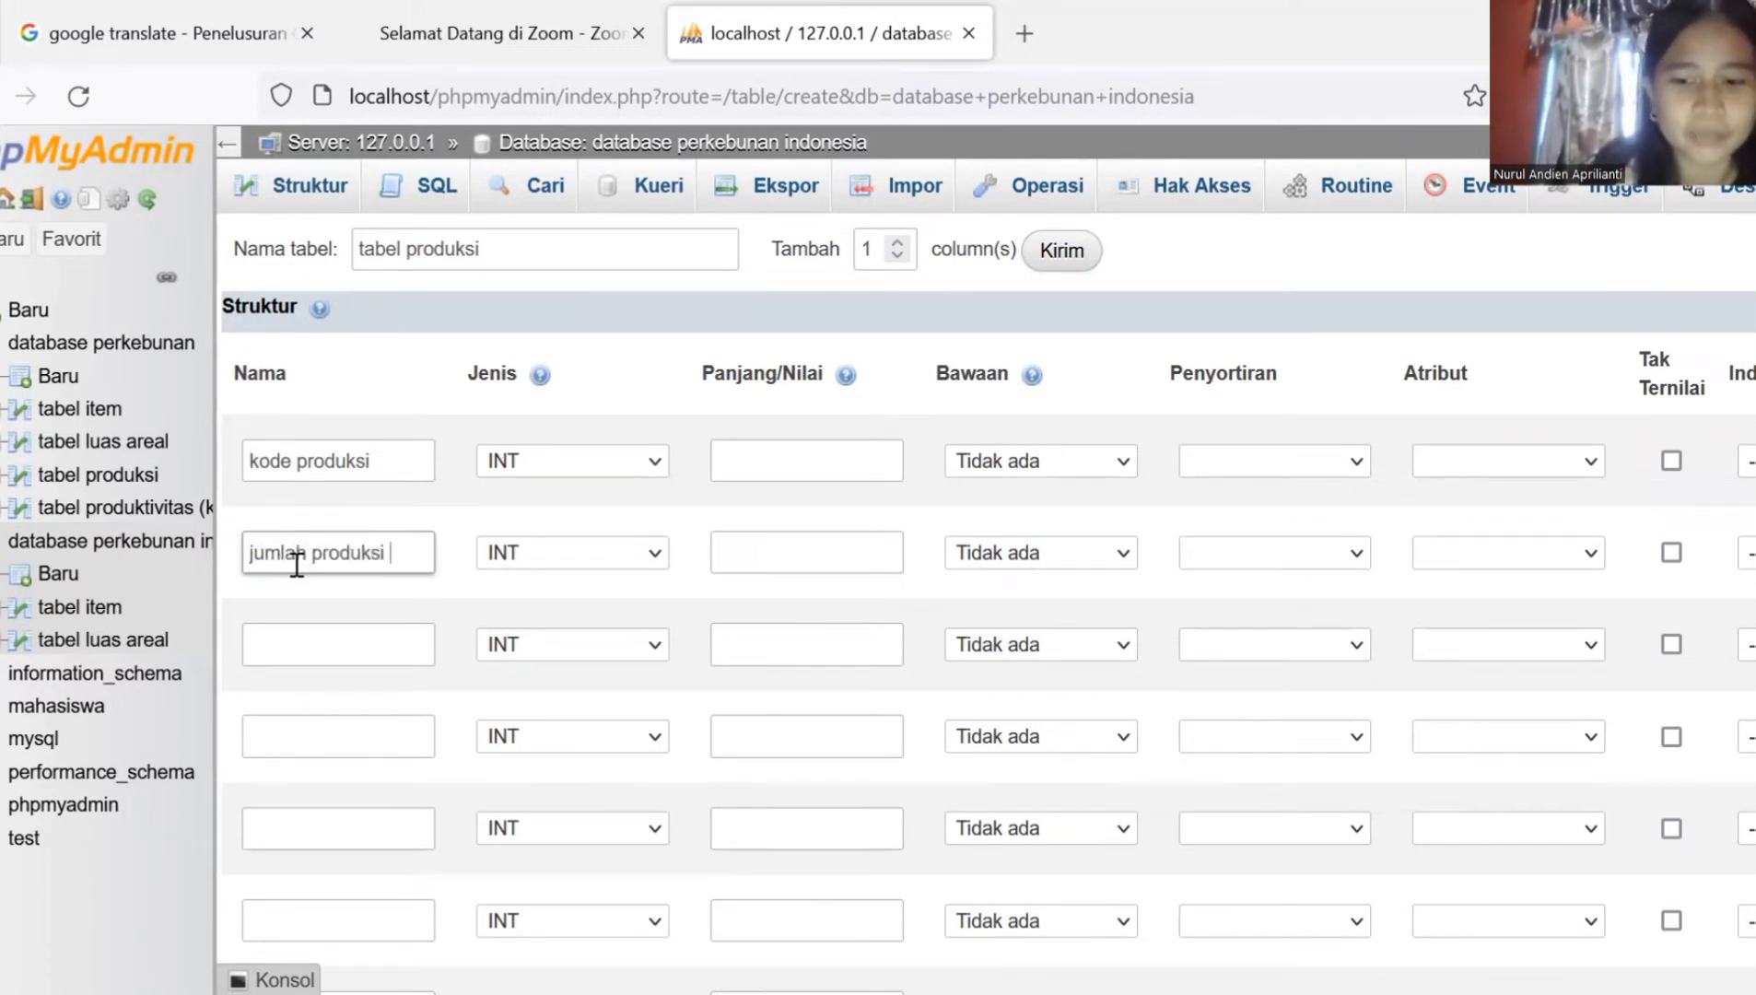
type("pada")
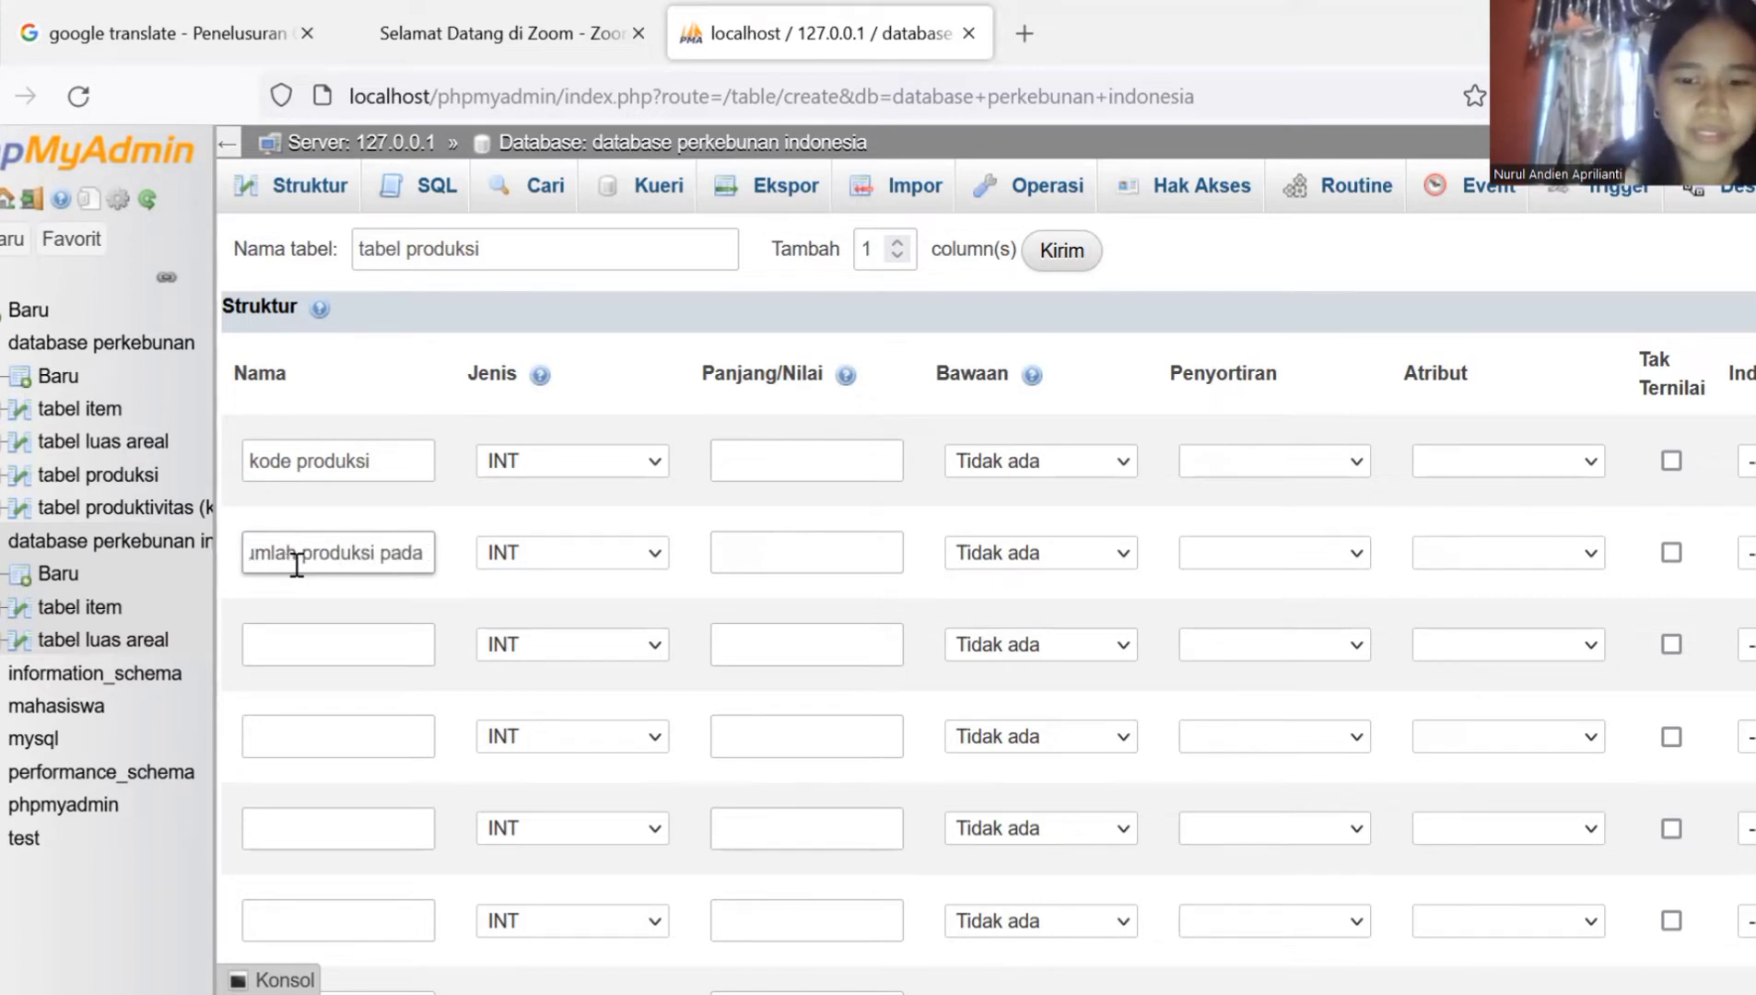
type(" tahun 2017")
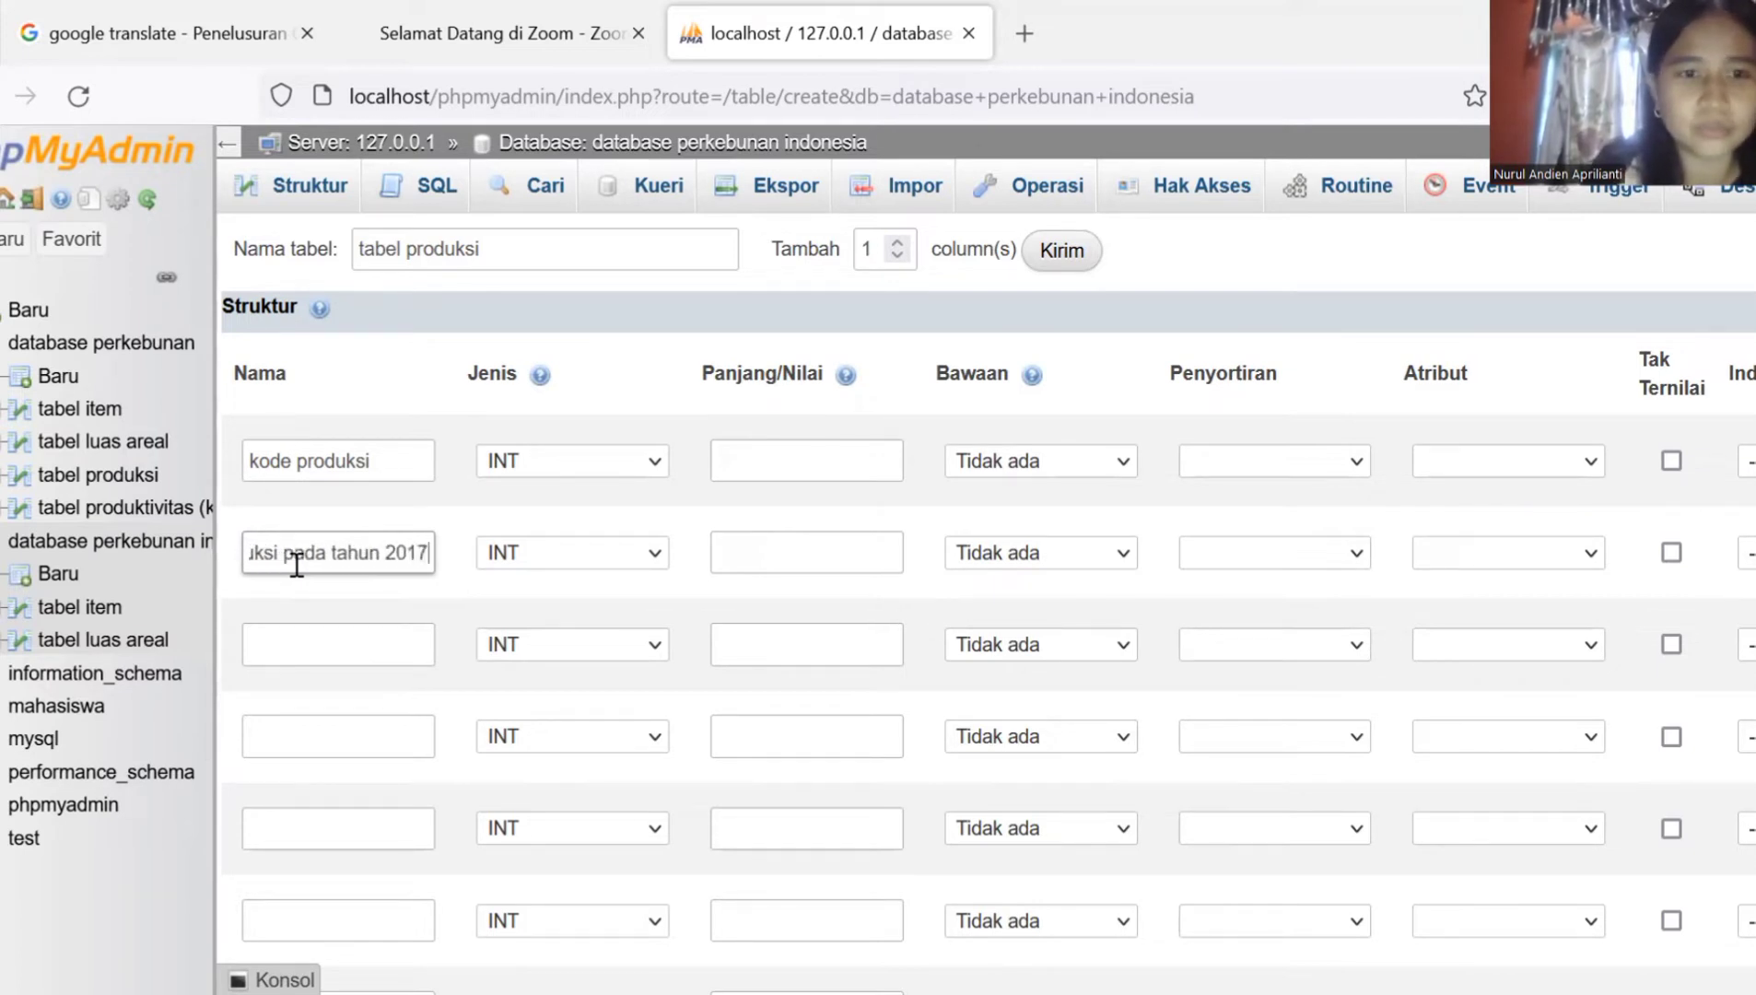
Step: Name the third column of the new table "jumlah produksi pada tahun 2018"
left_click(313, 645)
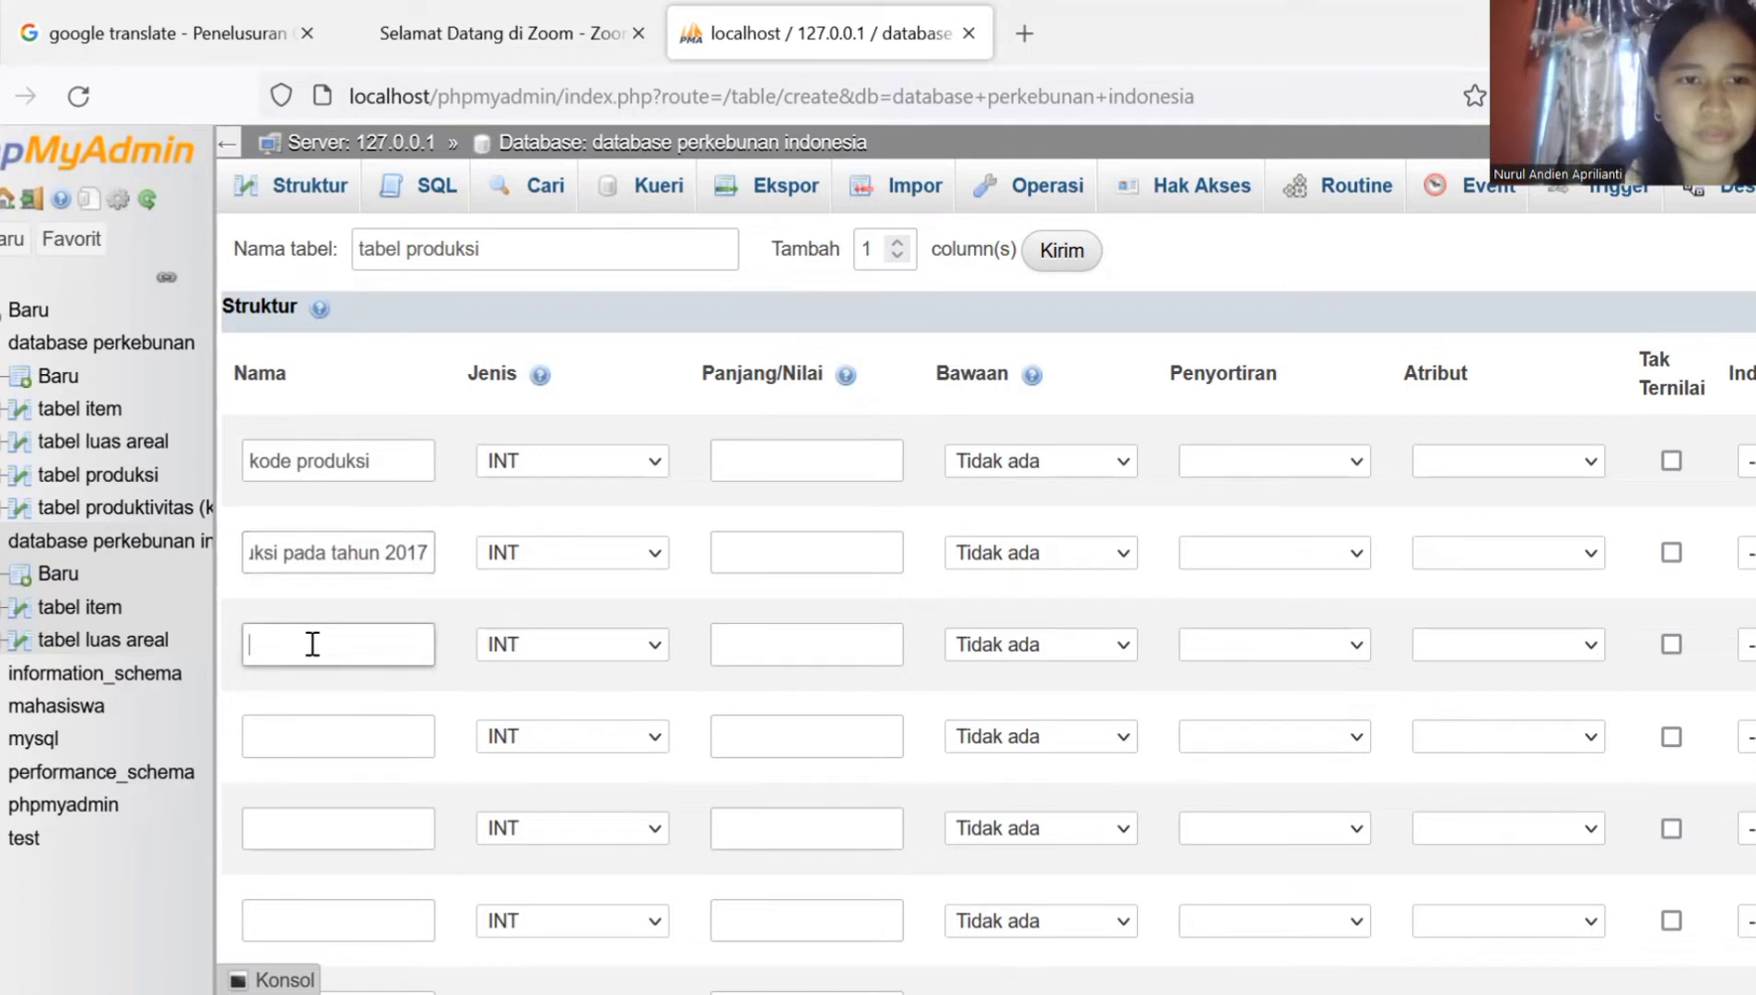
type("juml")
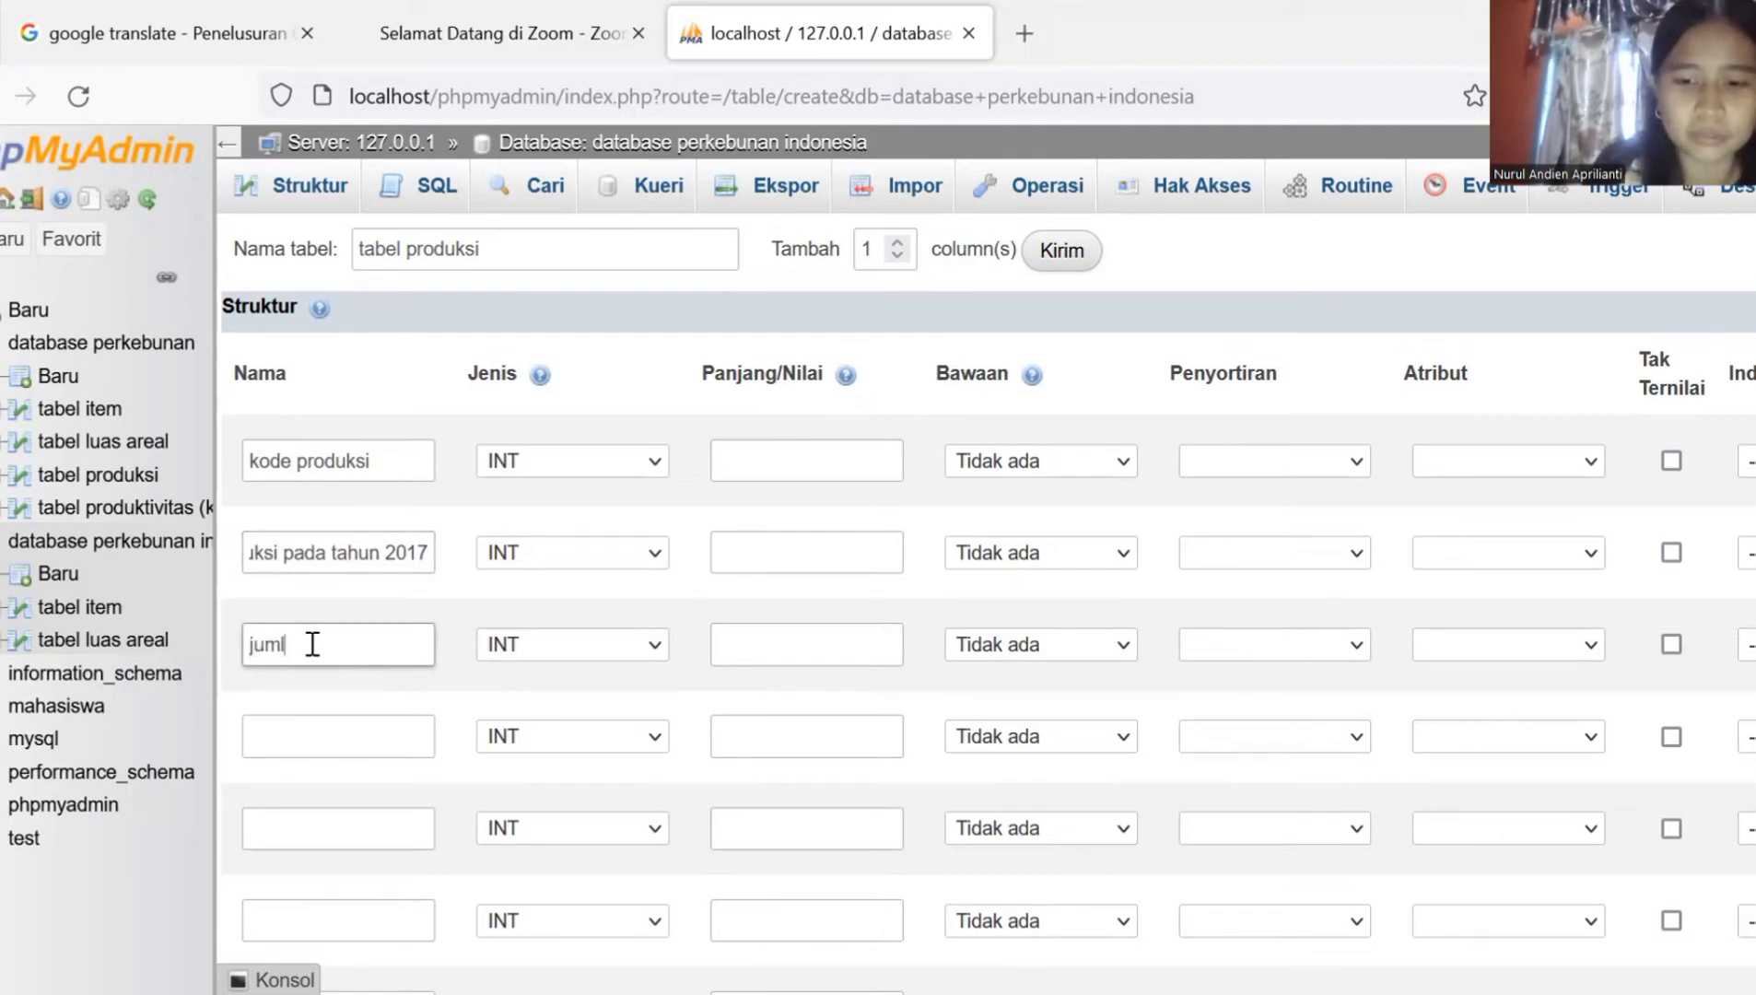
type("ah pro")
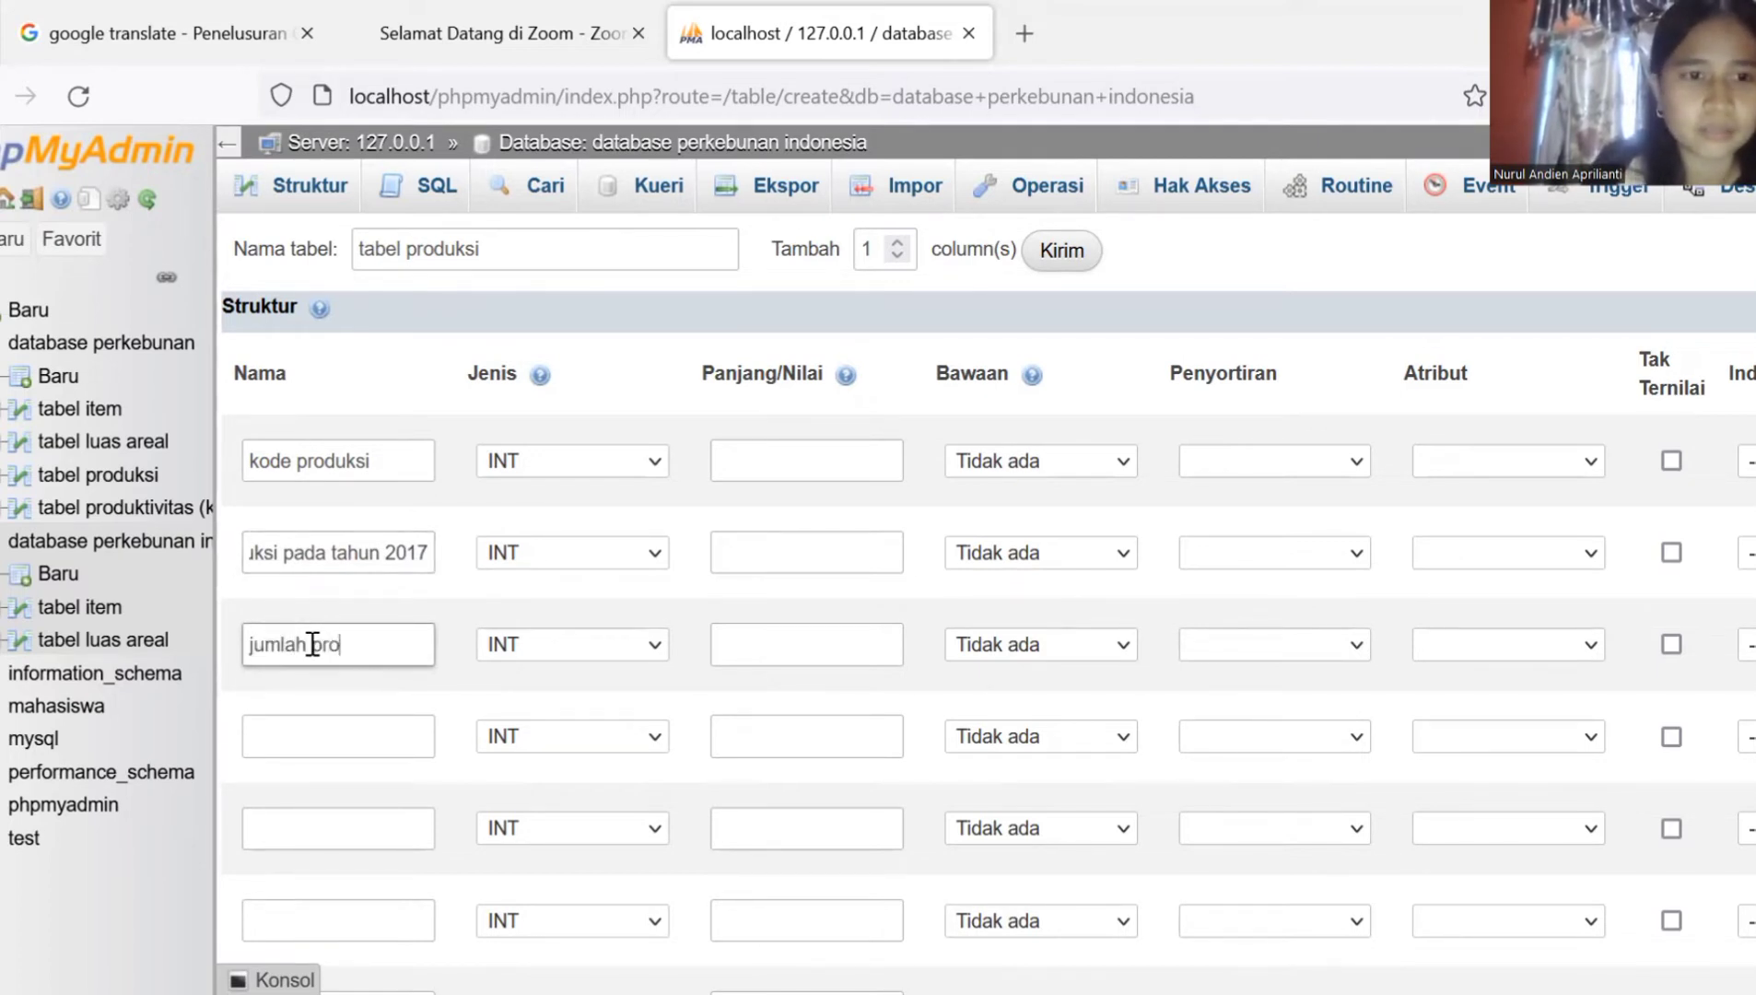
type("duksi")
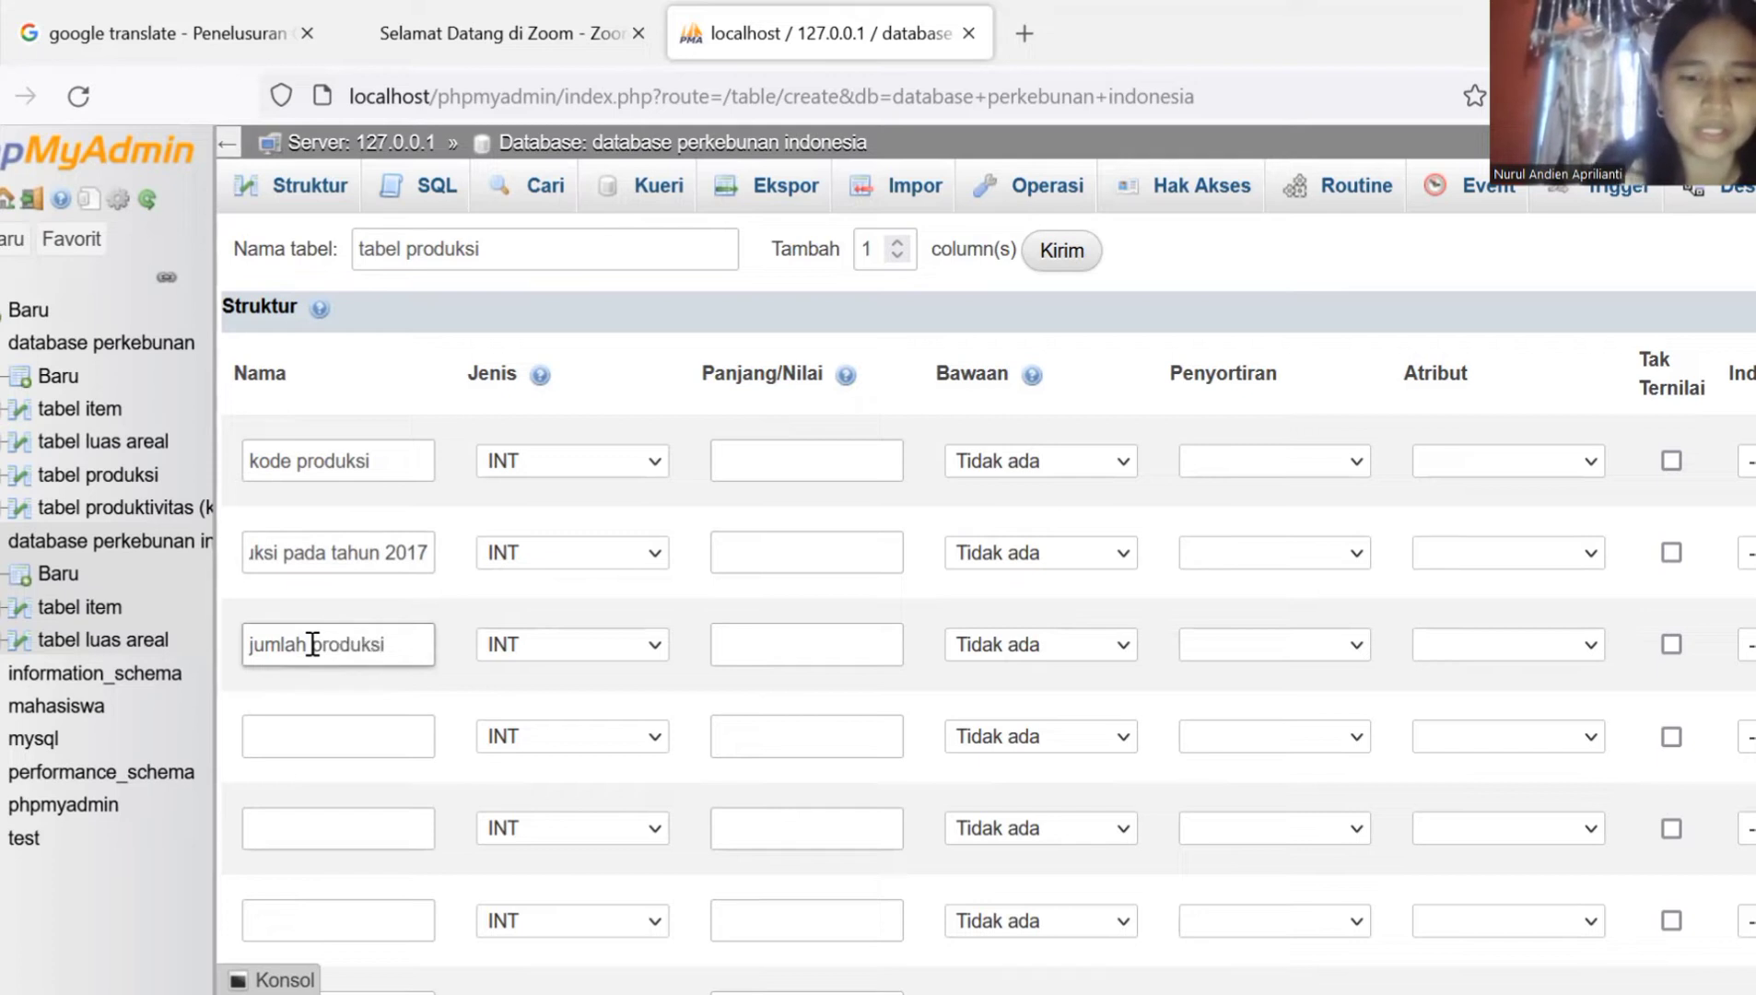
type(" pada")
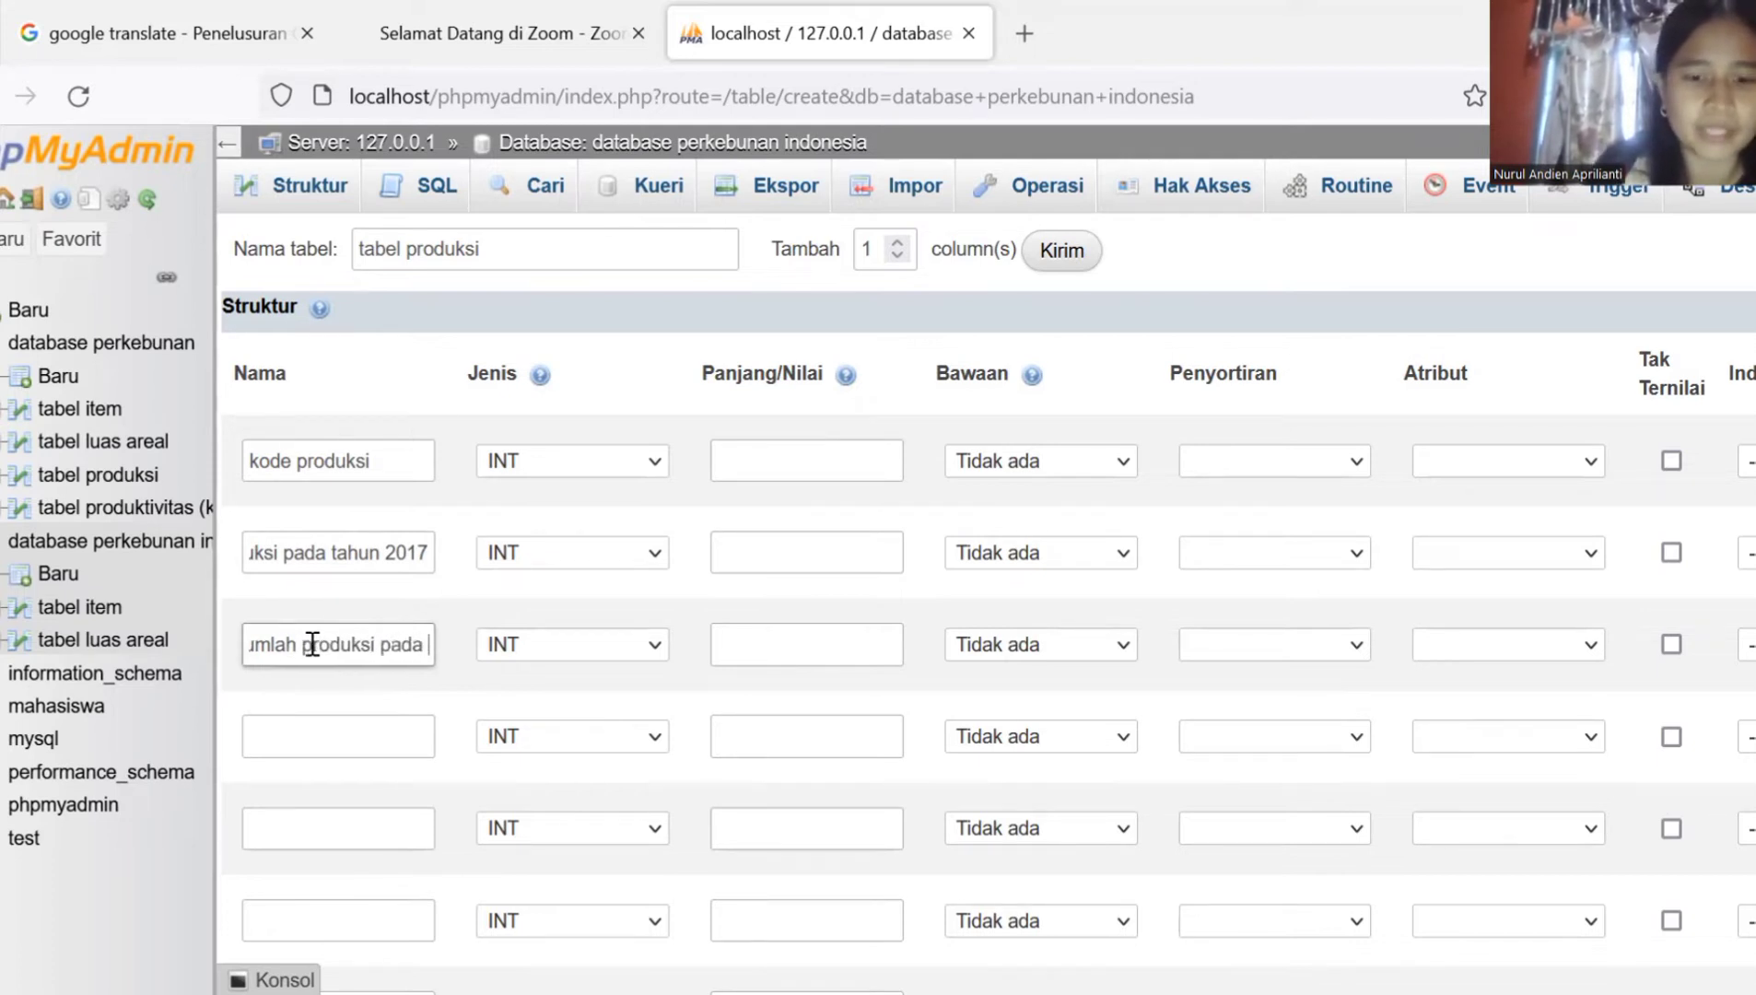
type(" tahun 2018")
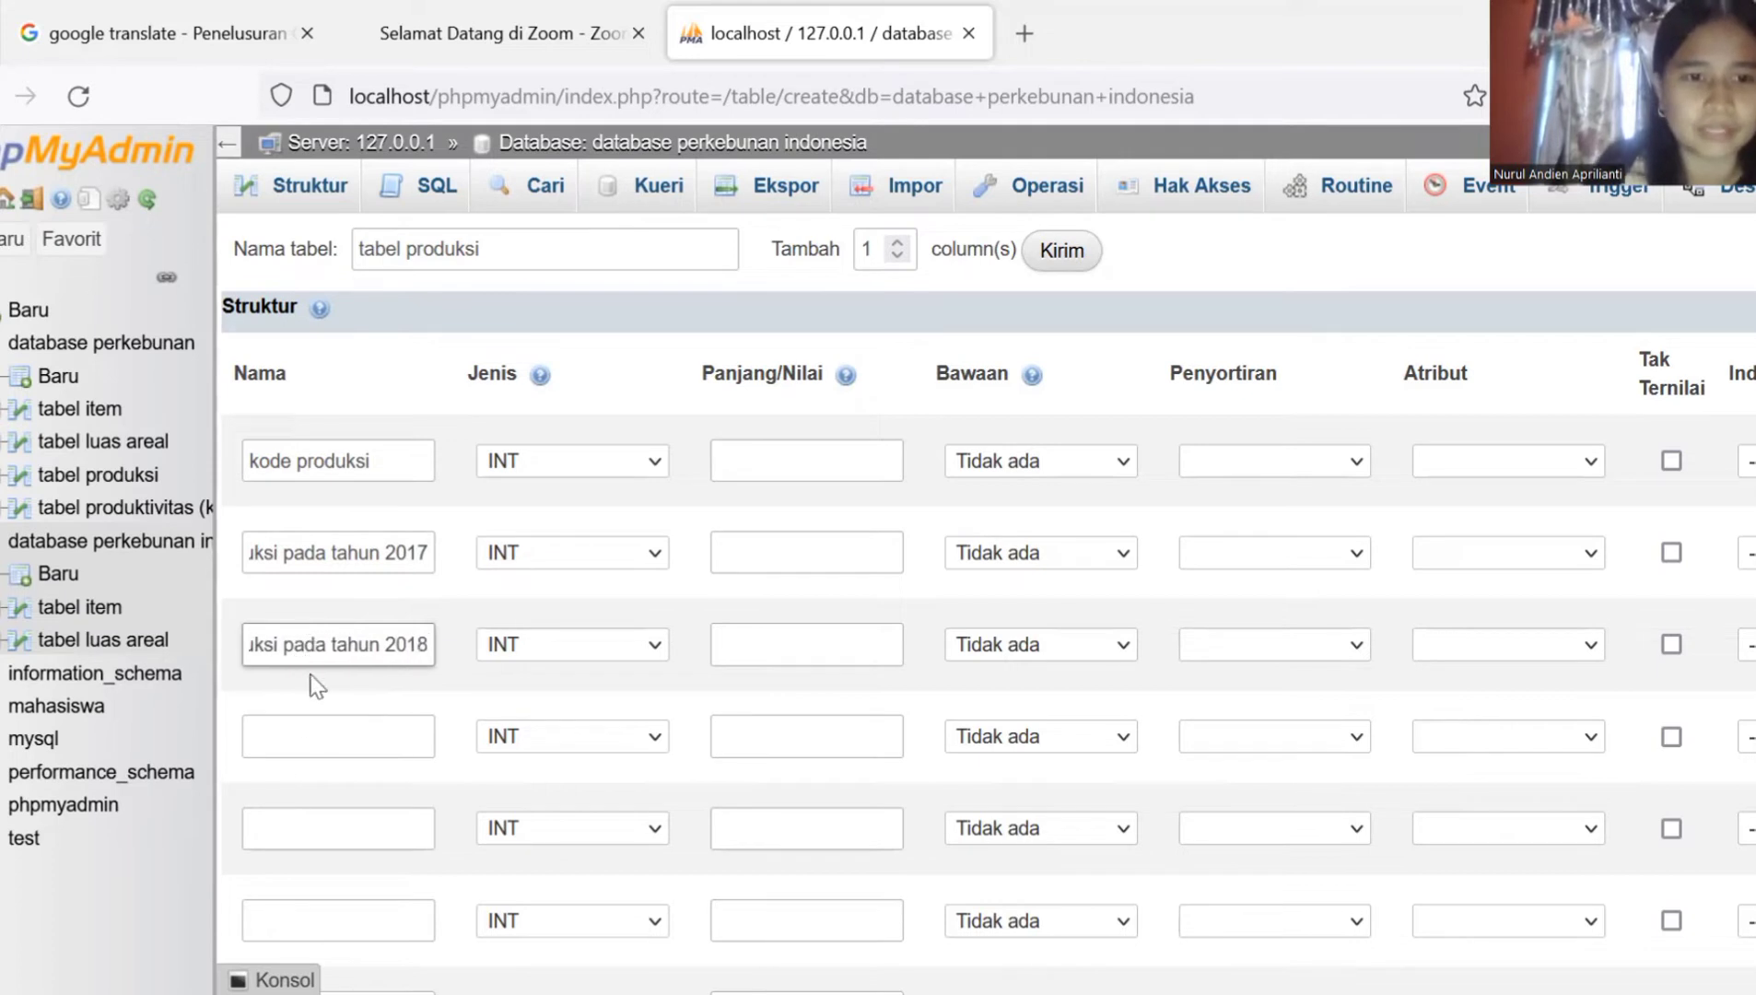
Step: Name the fourth column of the new table "jumlah produksi pada tahun 2019"
left_click(286, 748)
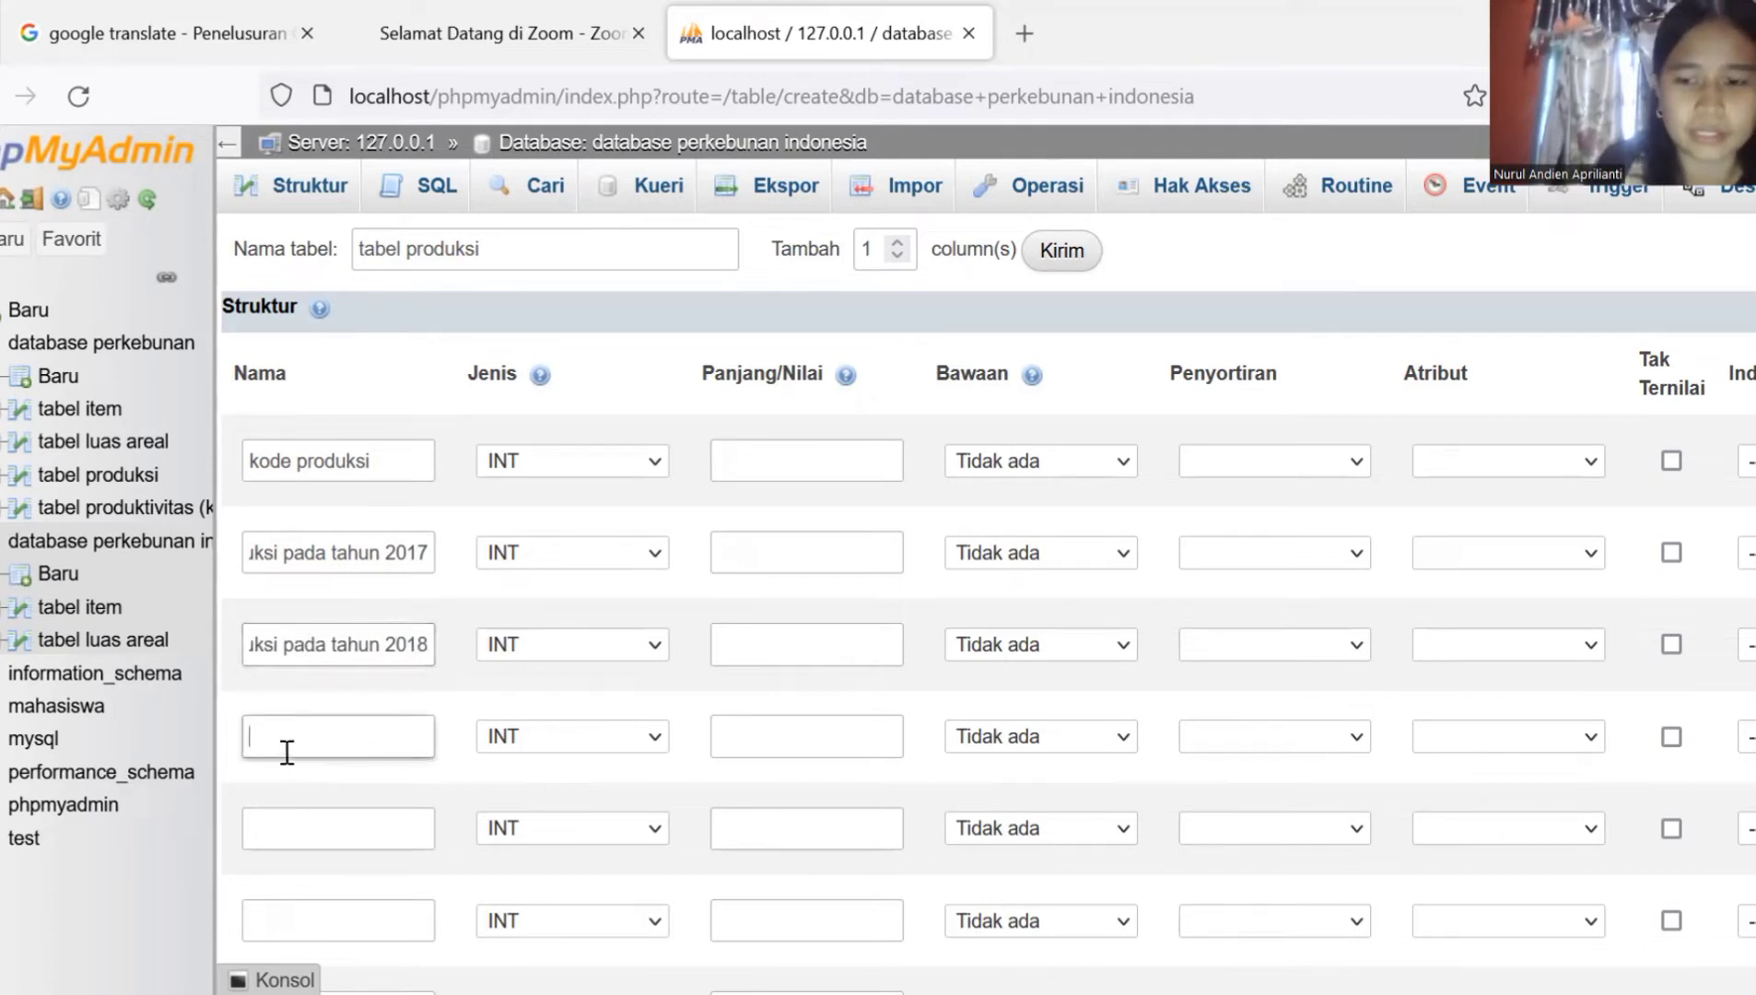
type("jumla")
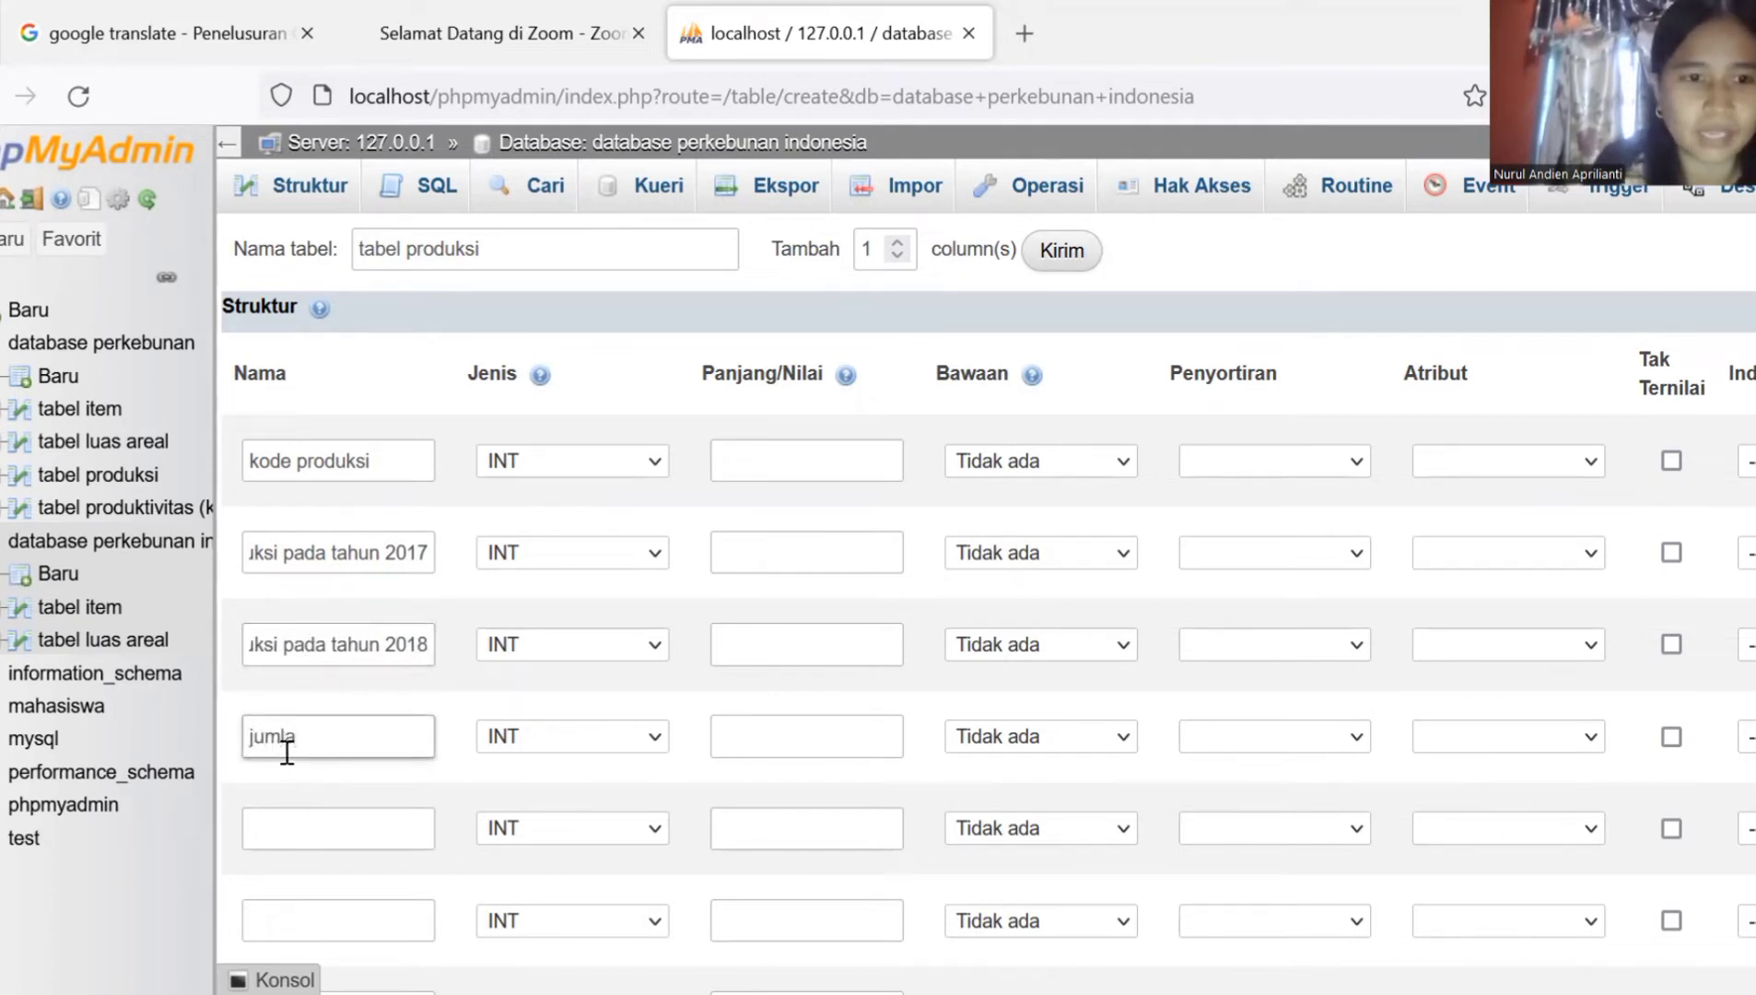
type("h produk")
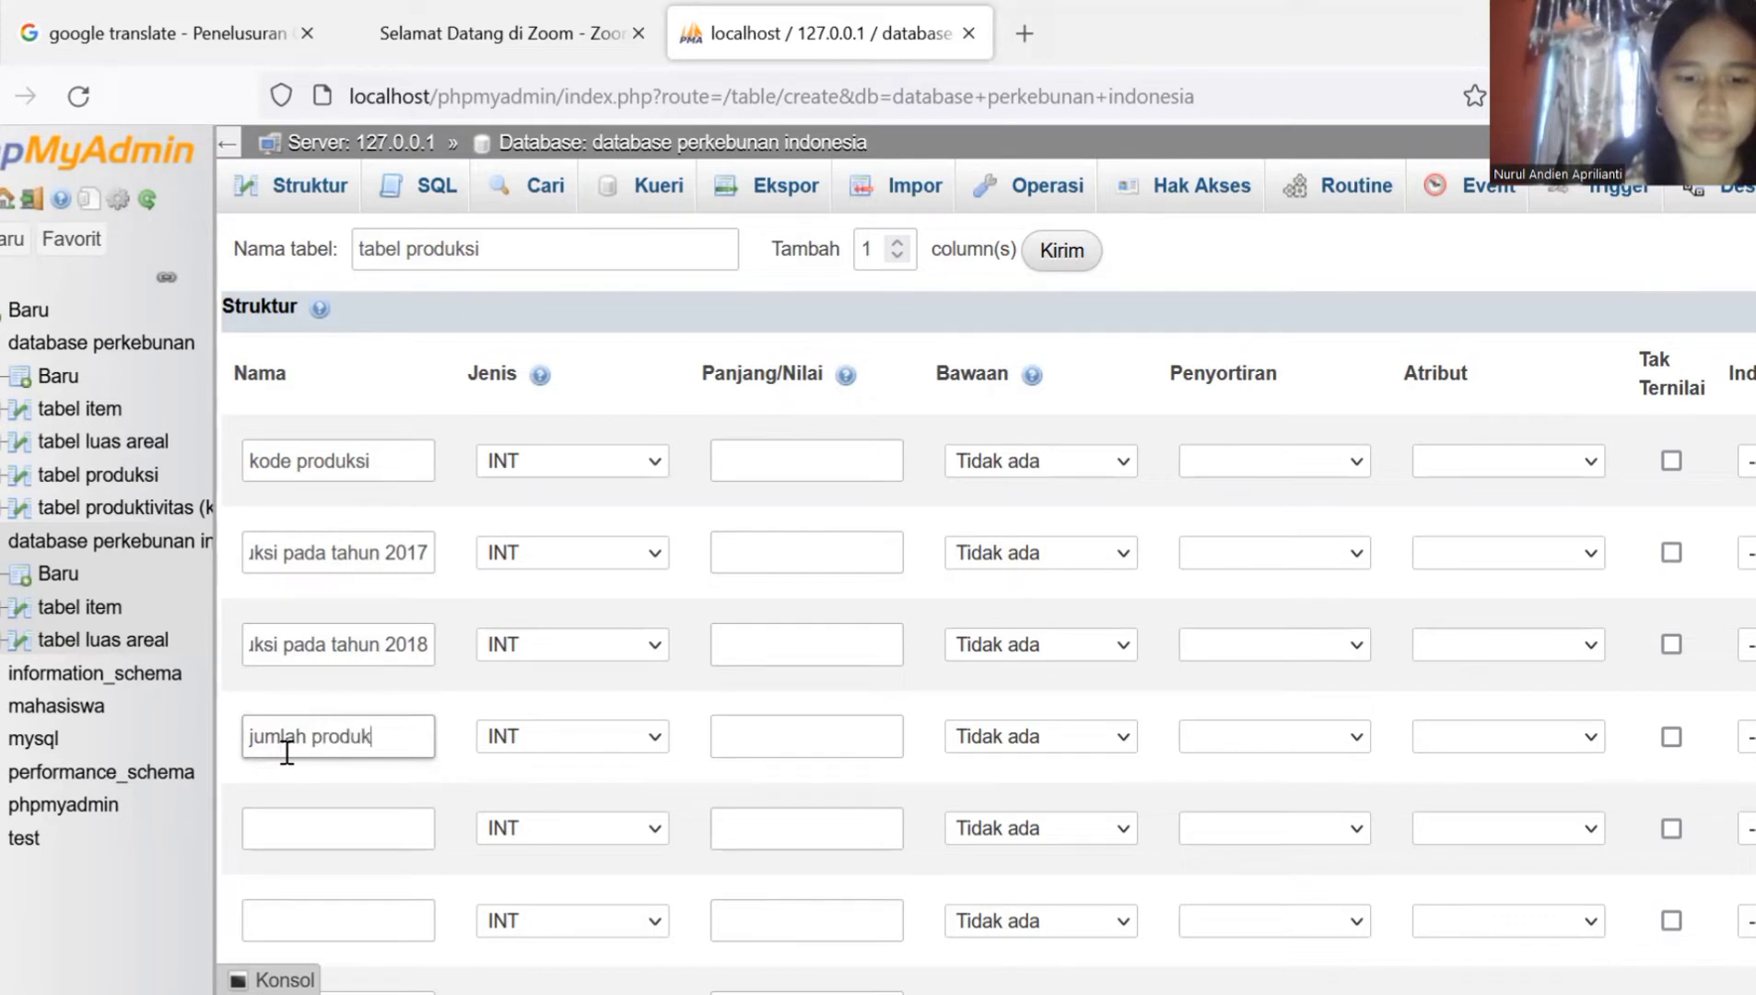
type("si pada t")
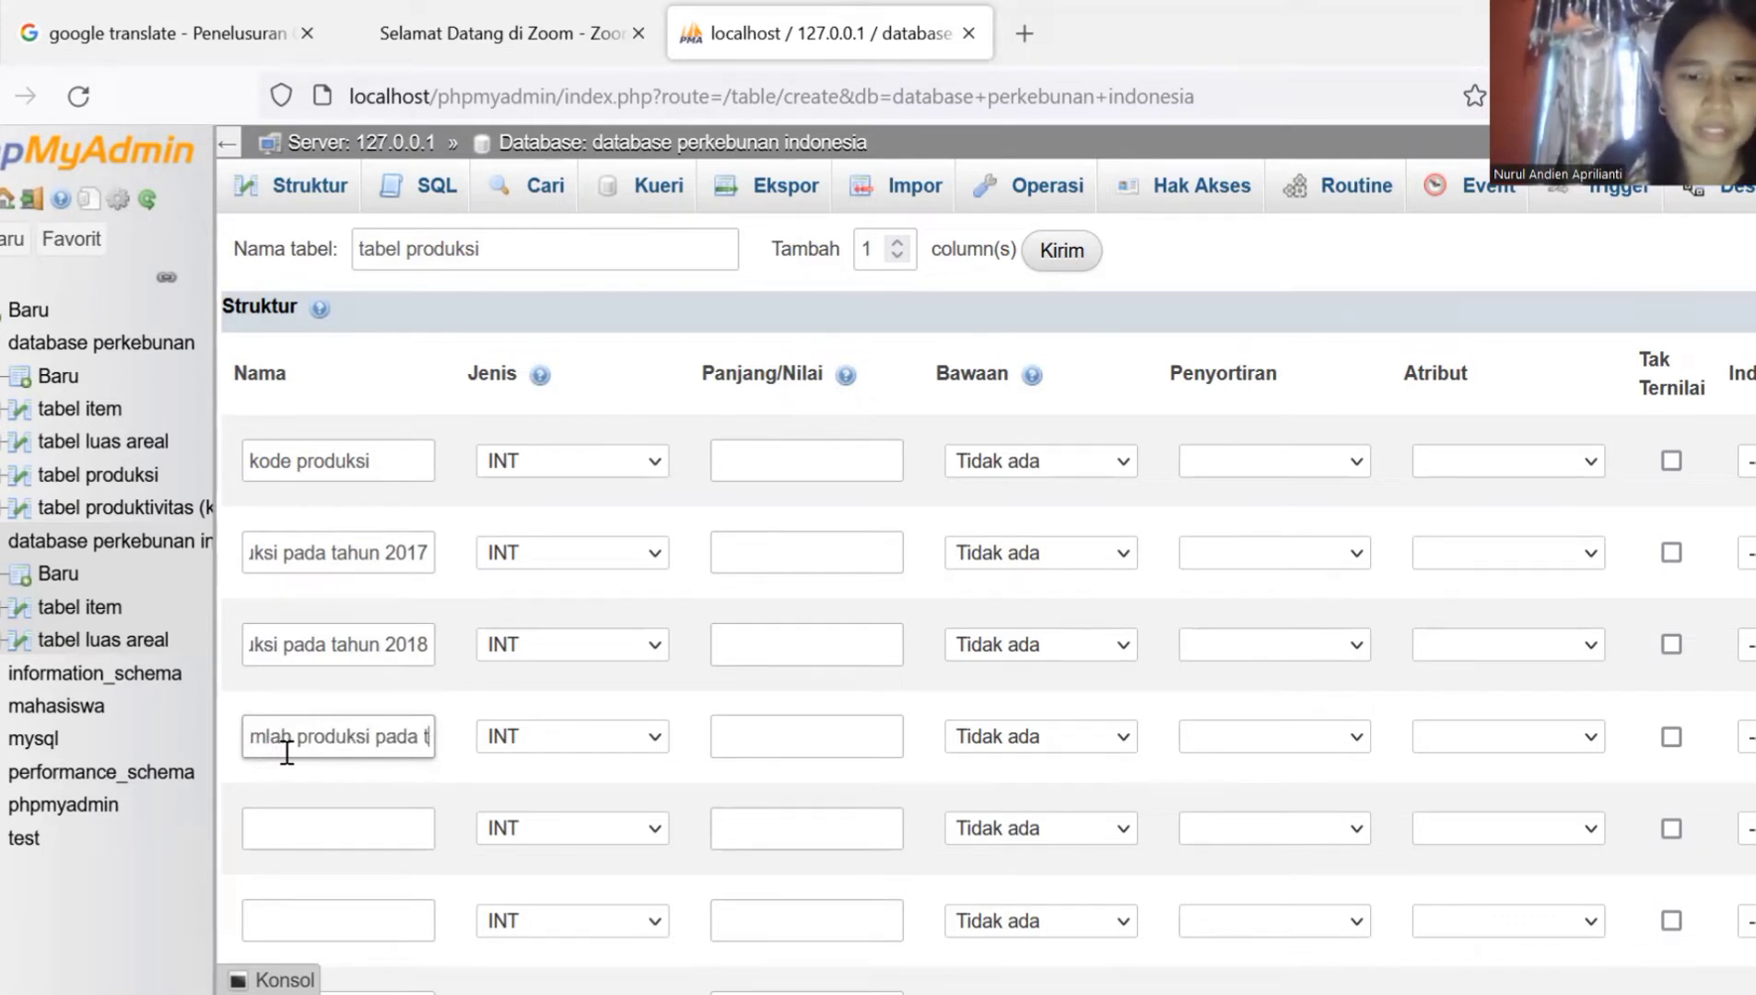
type("ahun 1")
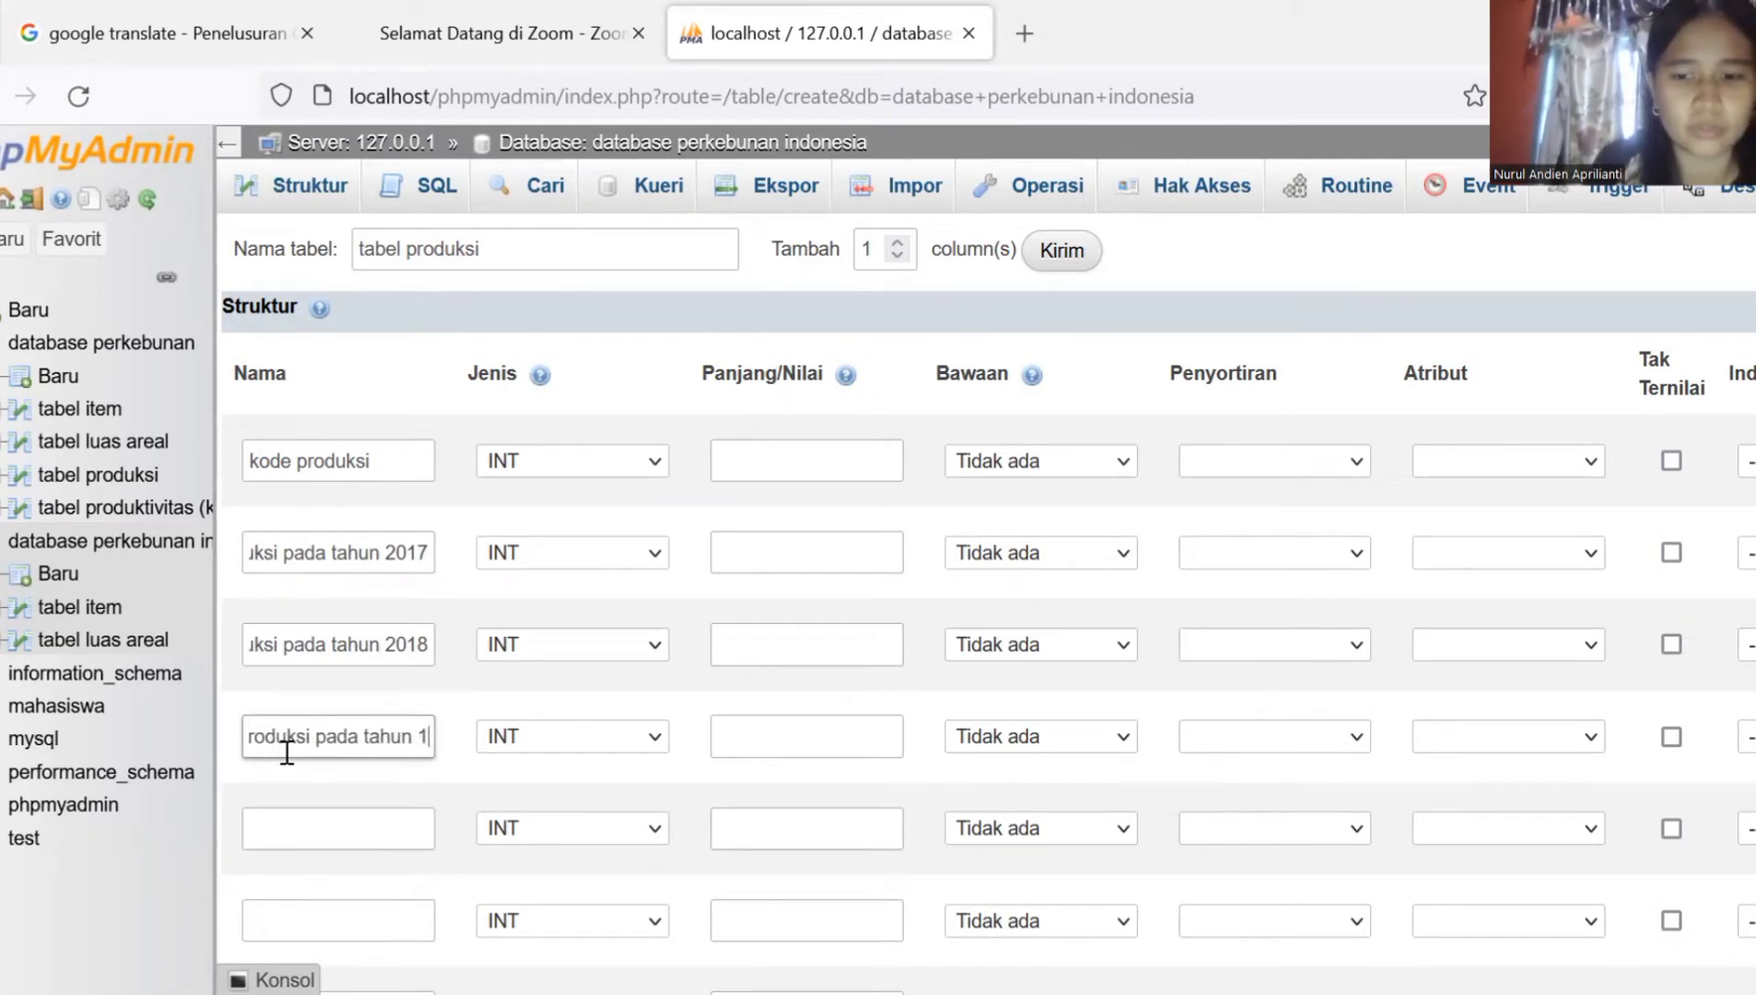
key("BackSpace")
type("2-")
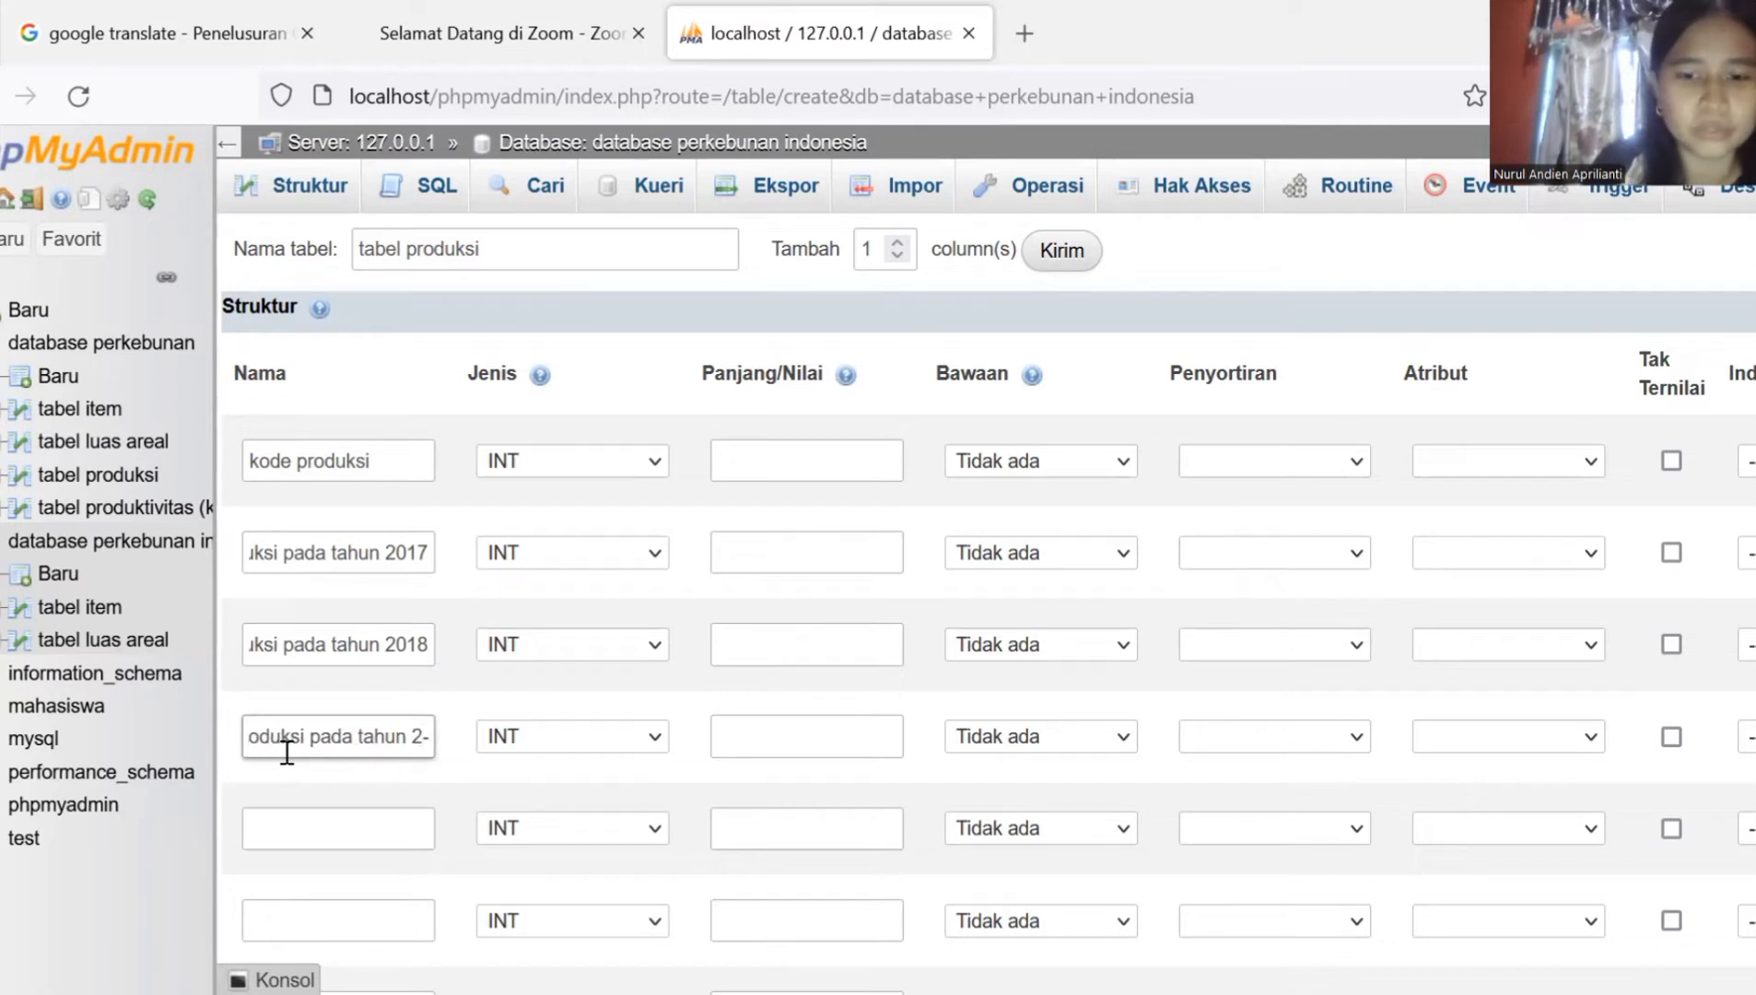
type("19")
key("BackSpace")
key("BackSpace")
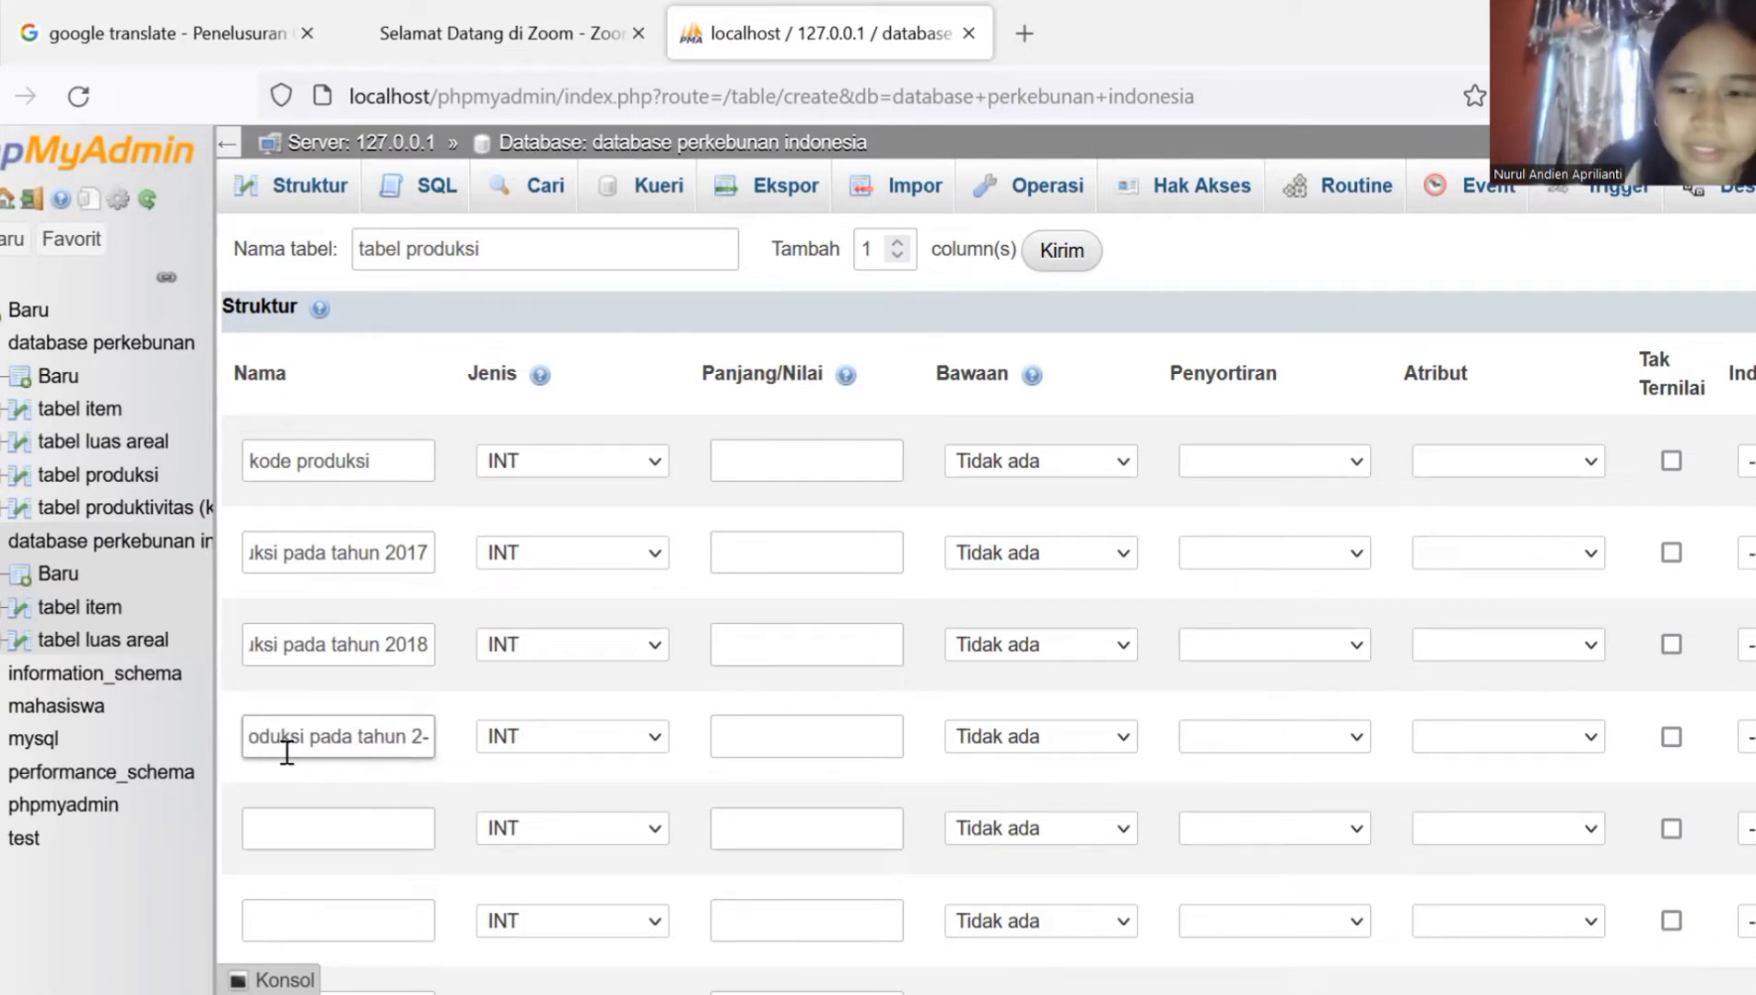
key("BackSpace")
type("019")
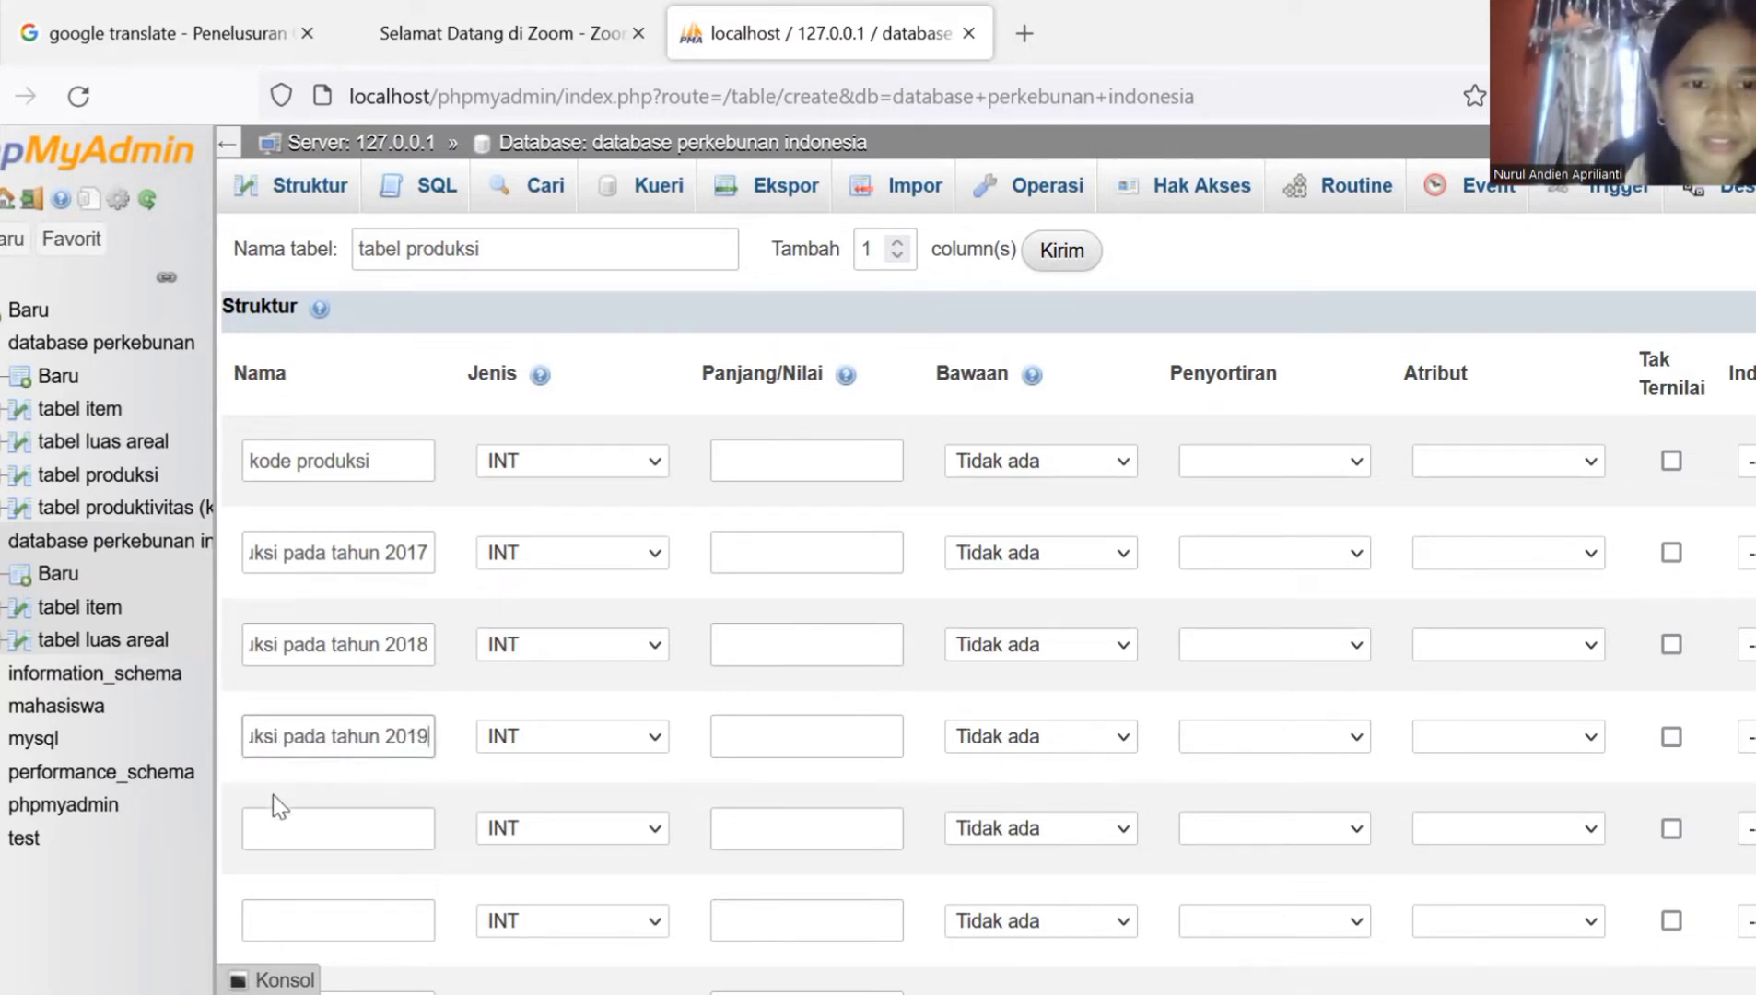
Step: Name the fifth column "Jumlah Produksi 2020" and the sixth column "Jumlah Produksi 2021", using the suggested entries
left_click(268, 831)
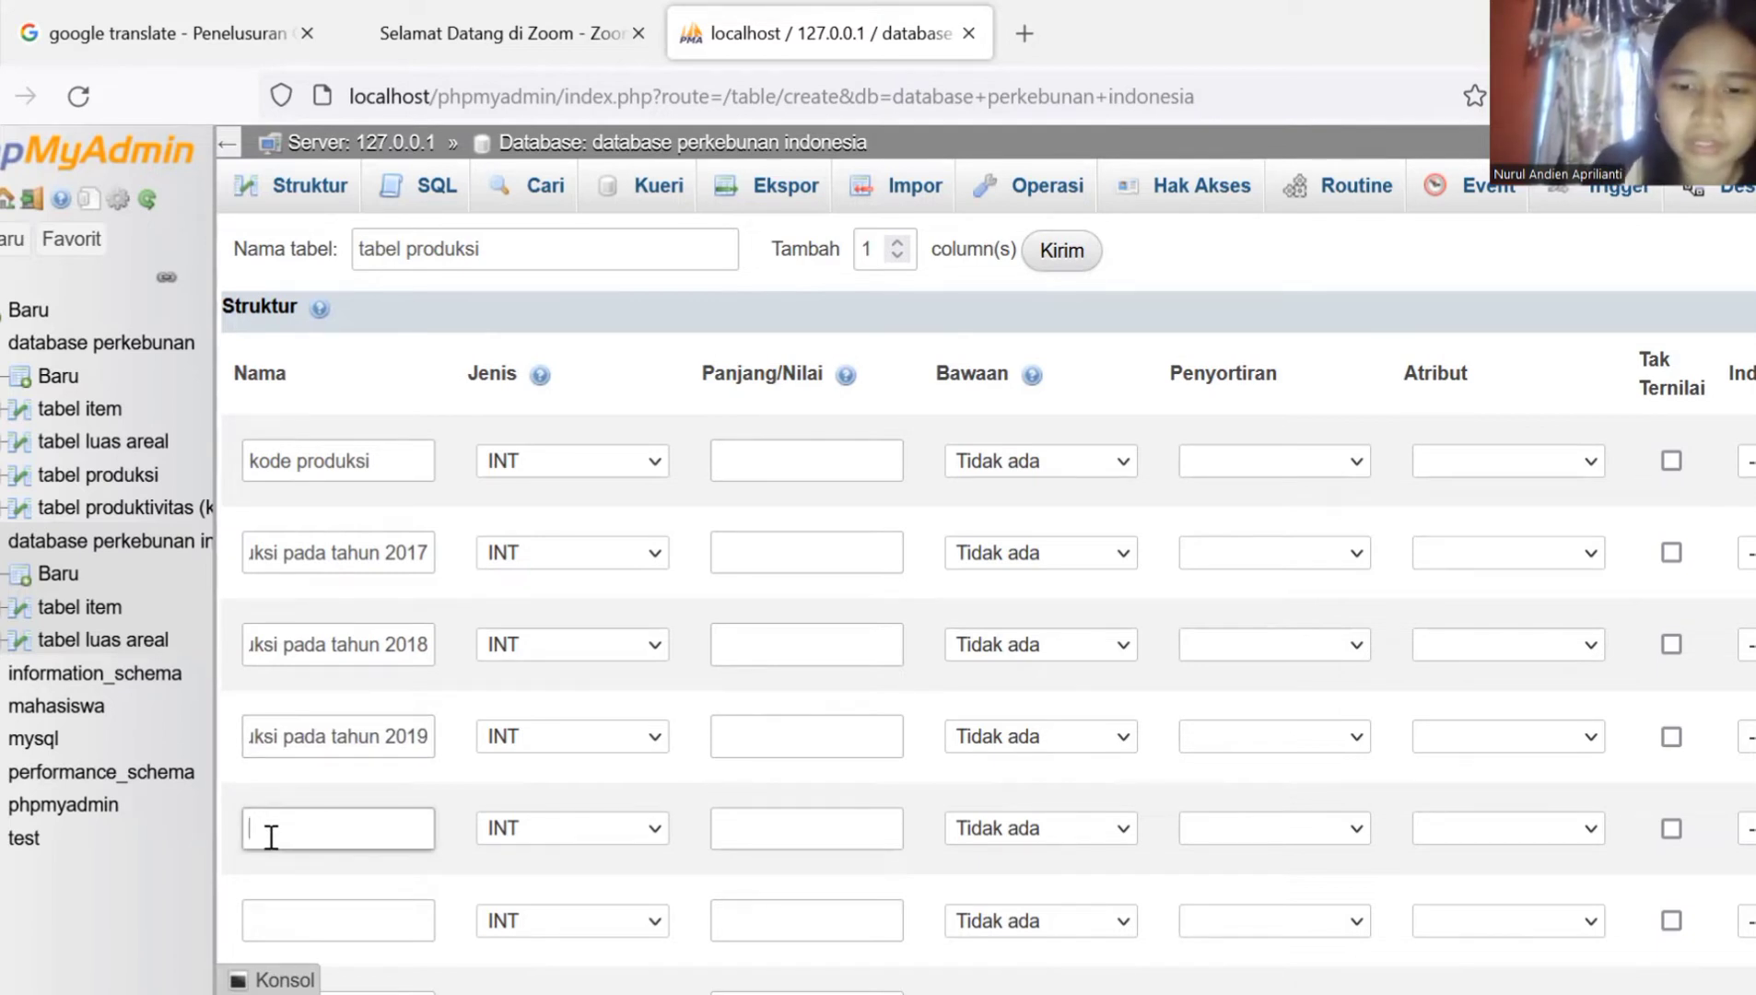
type("jumlah")
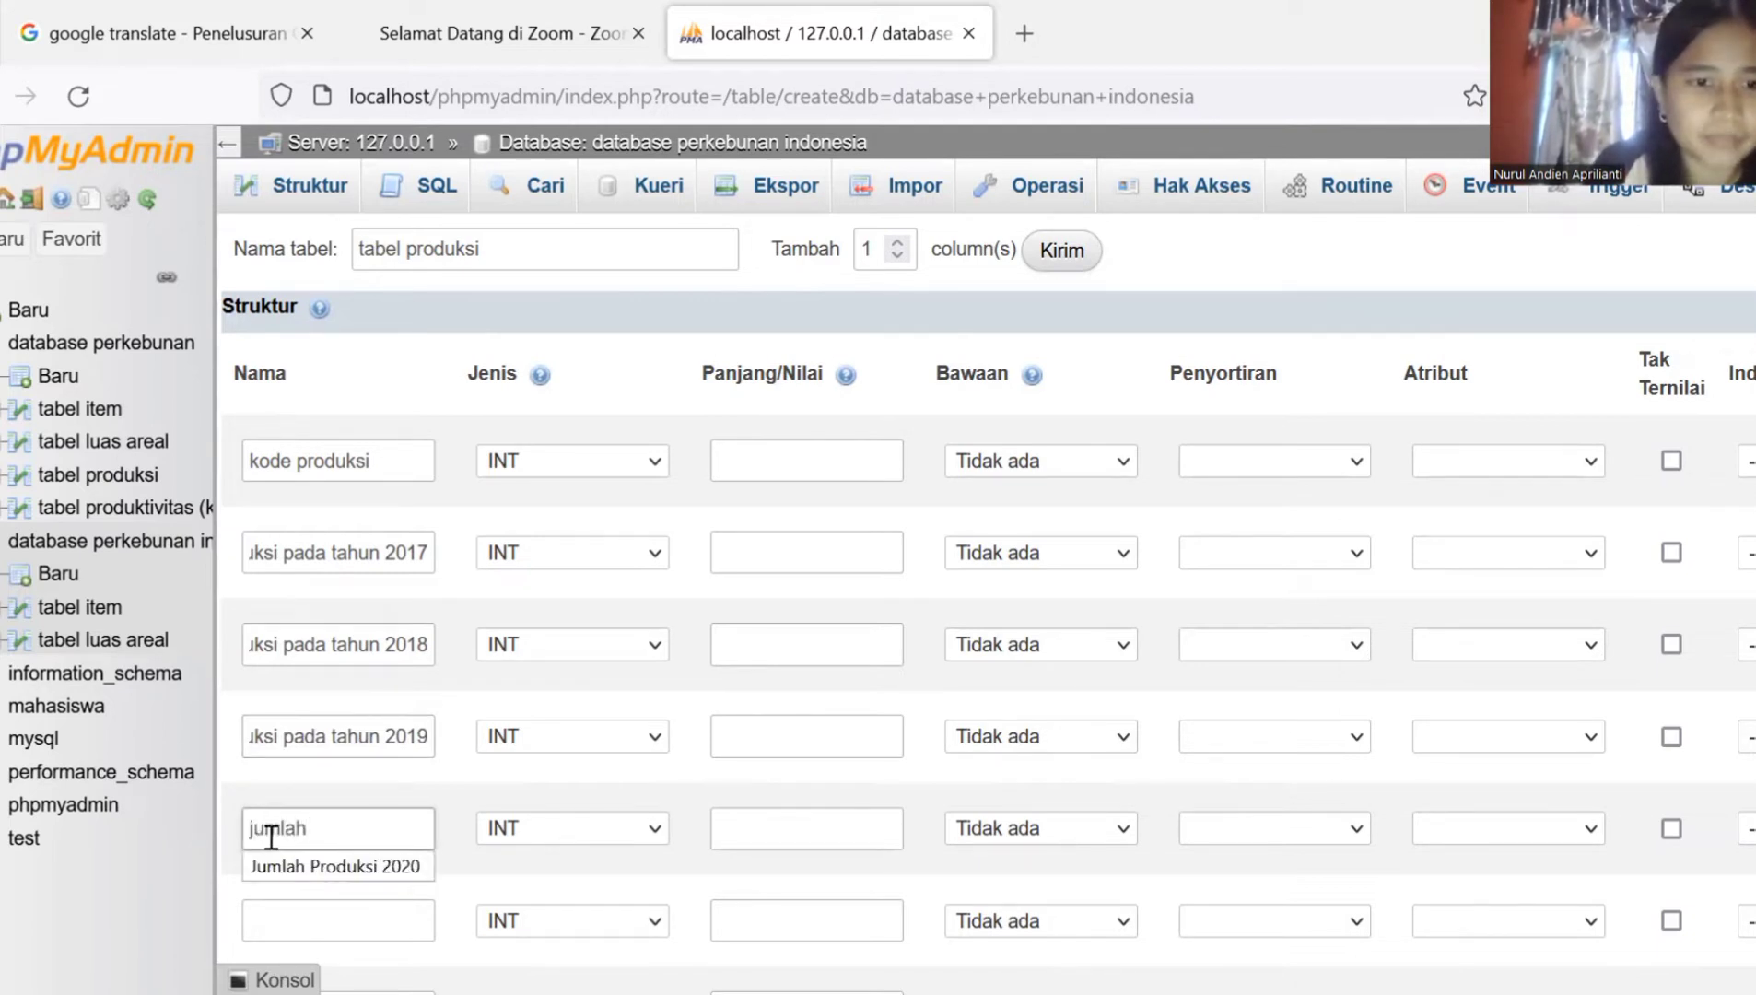
left_click(364, 871)
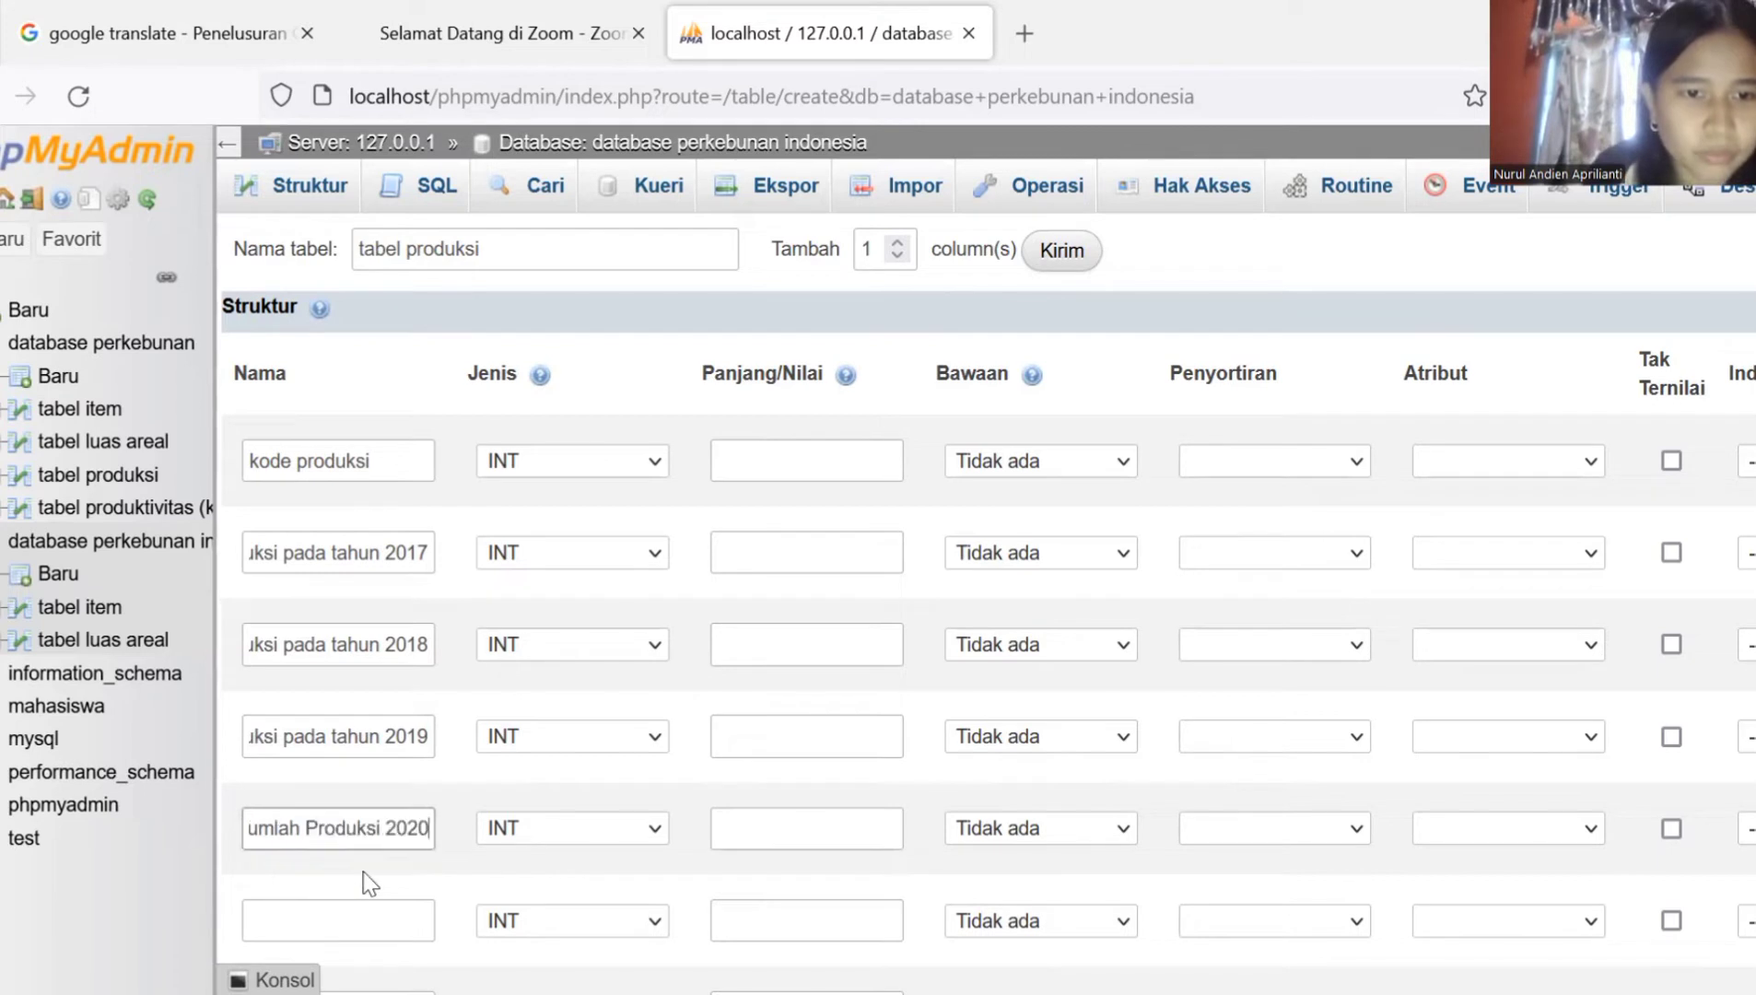
left_click(340, 926)
type("j")
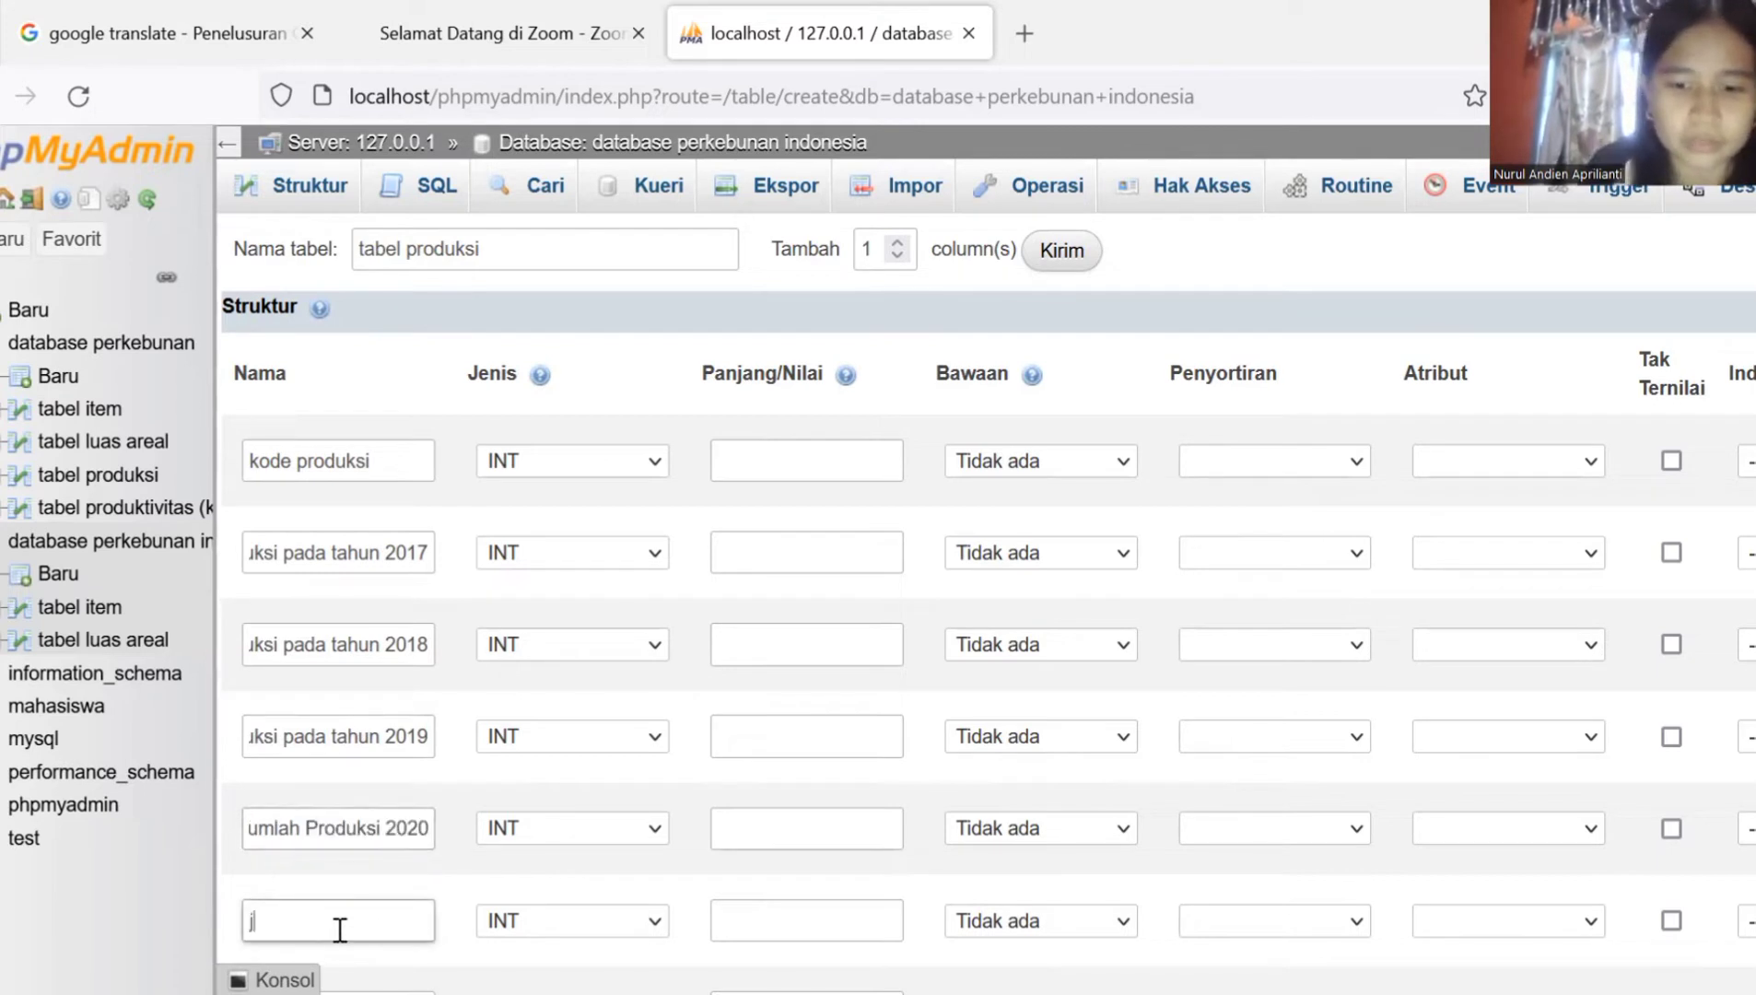
type("umlah")
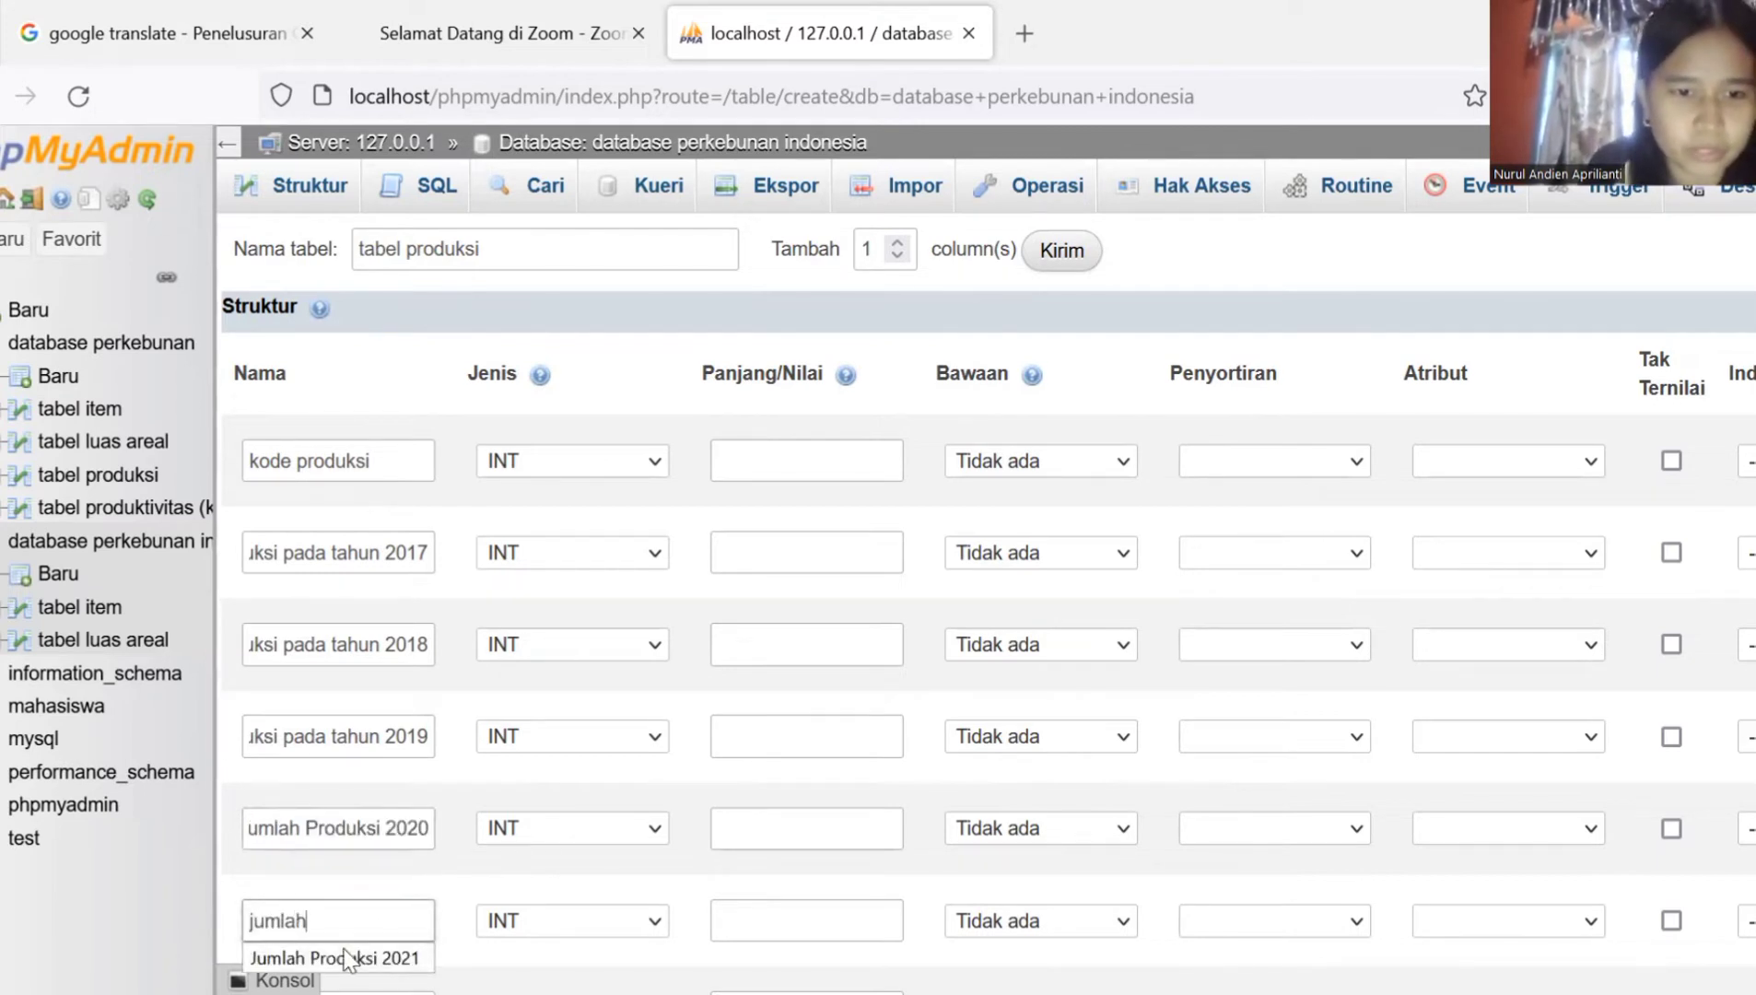
left_click(360, 956)
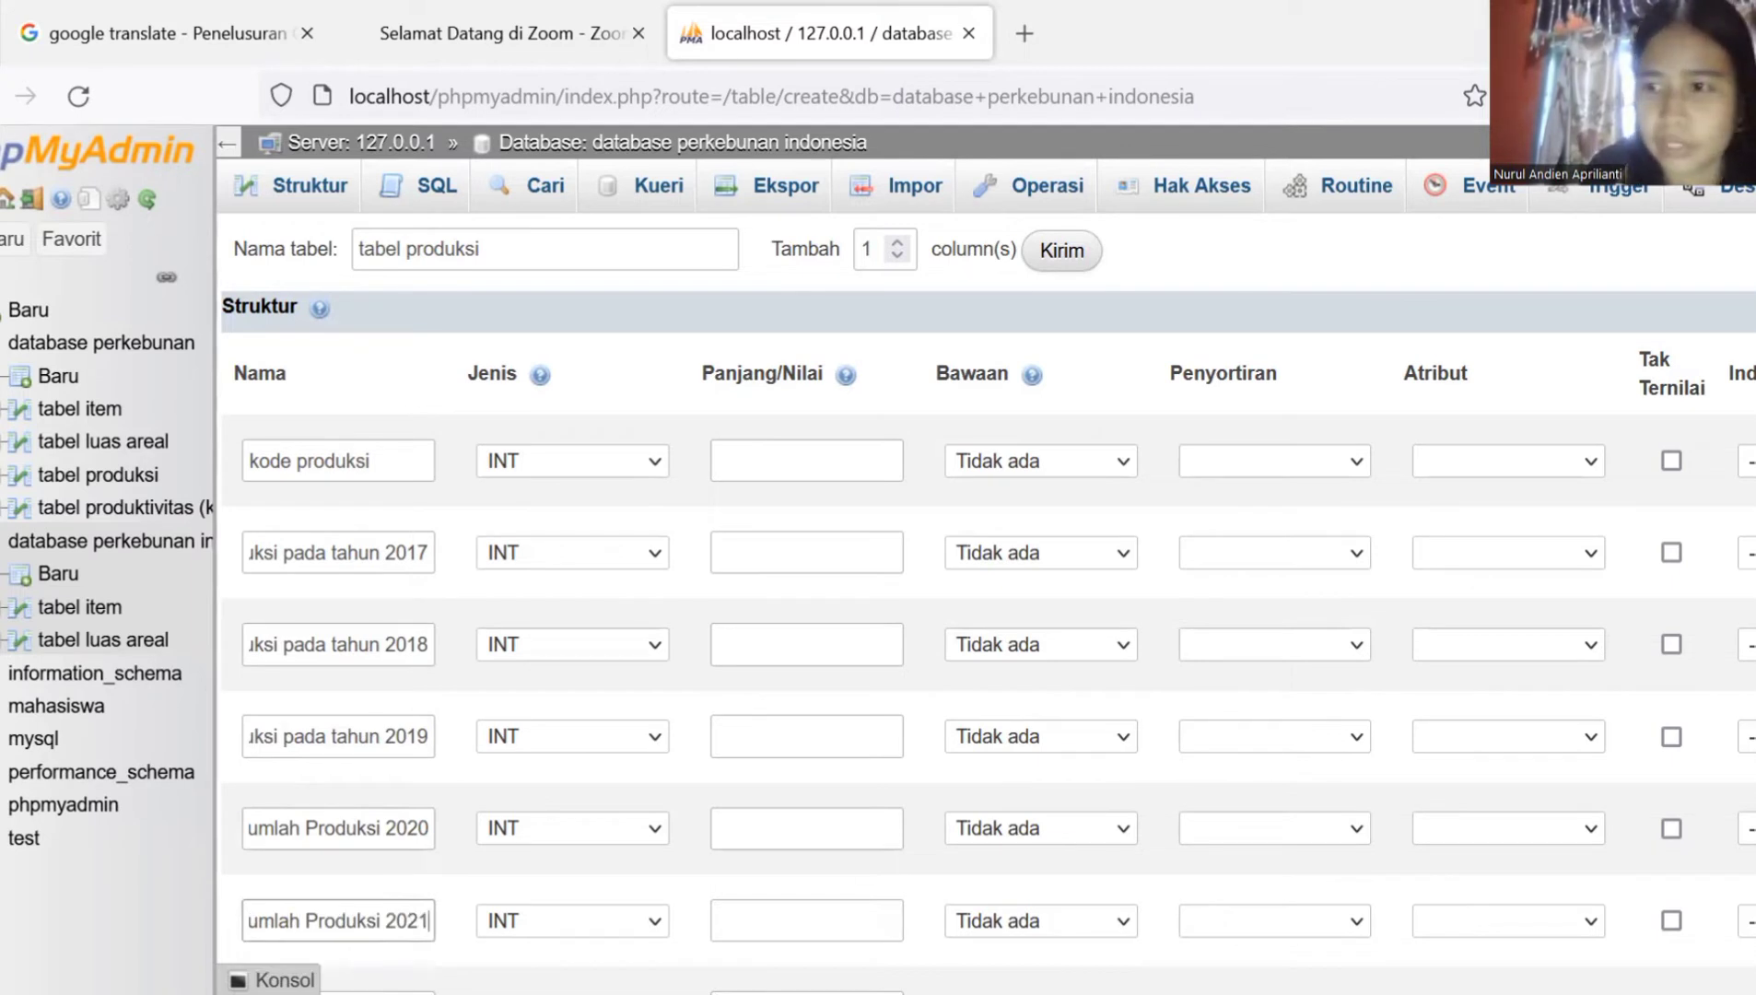
Step: Name the seventh column "Laju Pertumbuhan Produksi", using the suggested entry
scroll(522, 823, "down", 2)
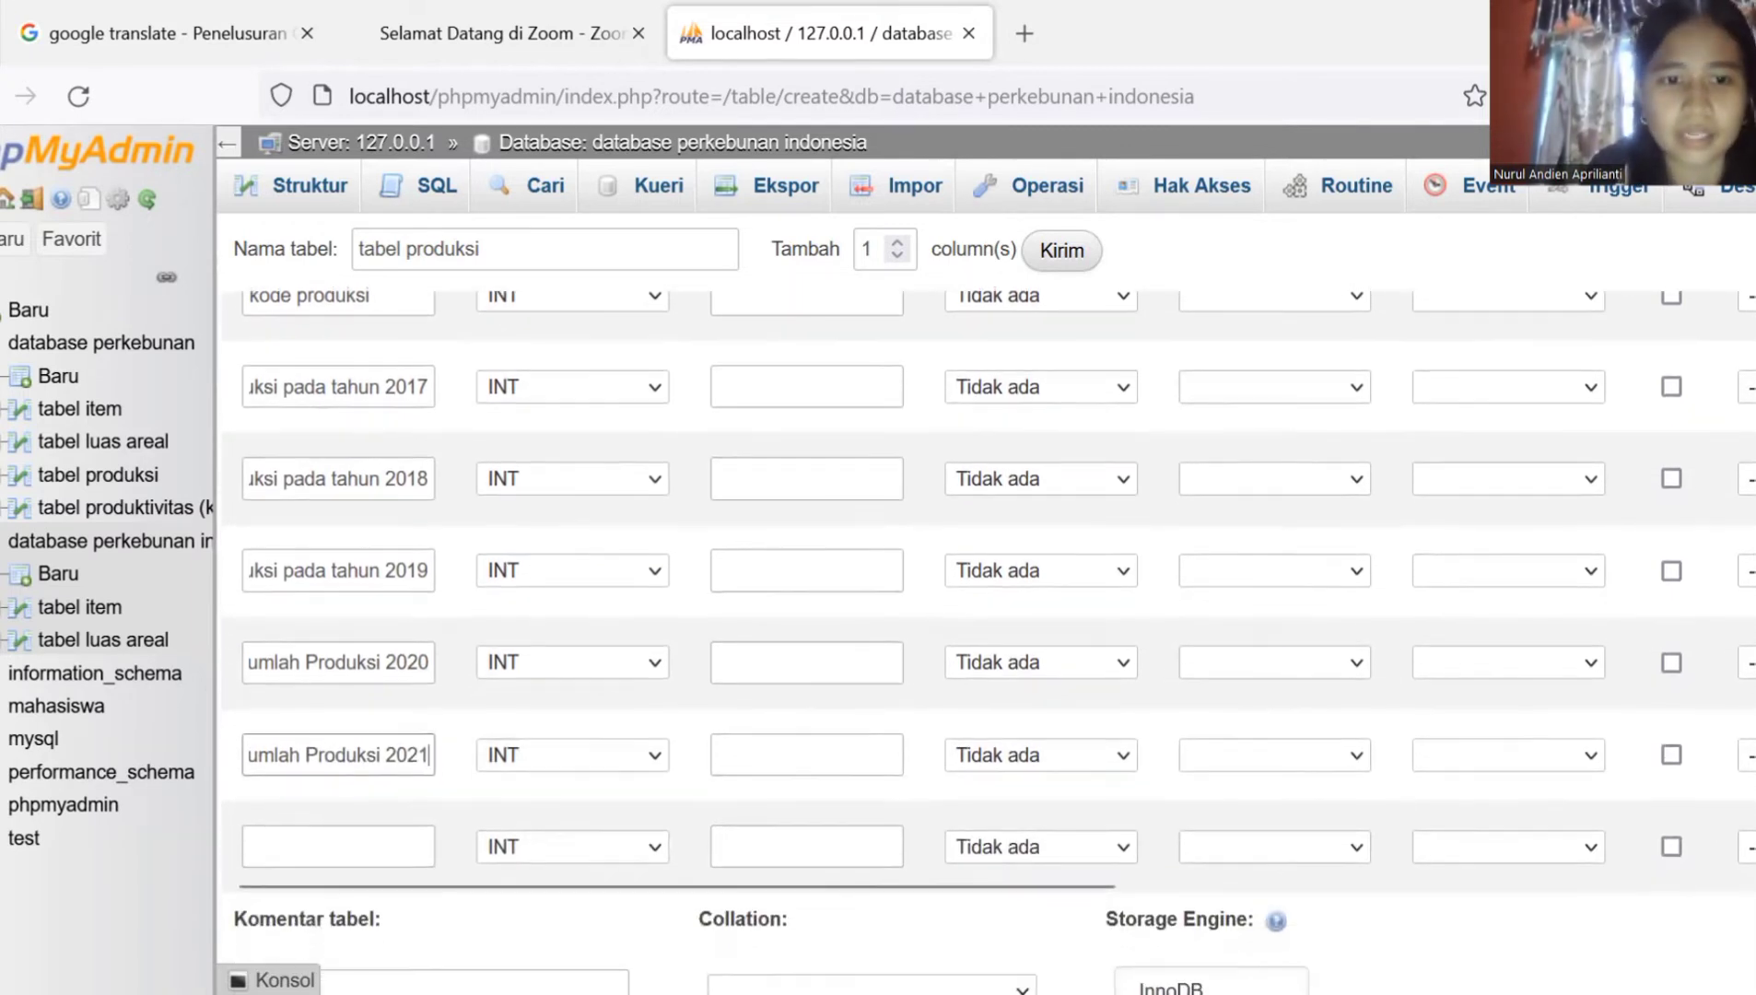
left_click(379, 840)
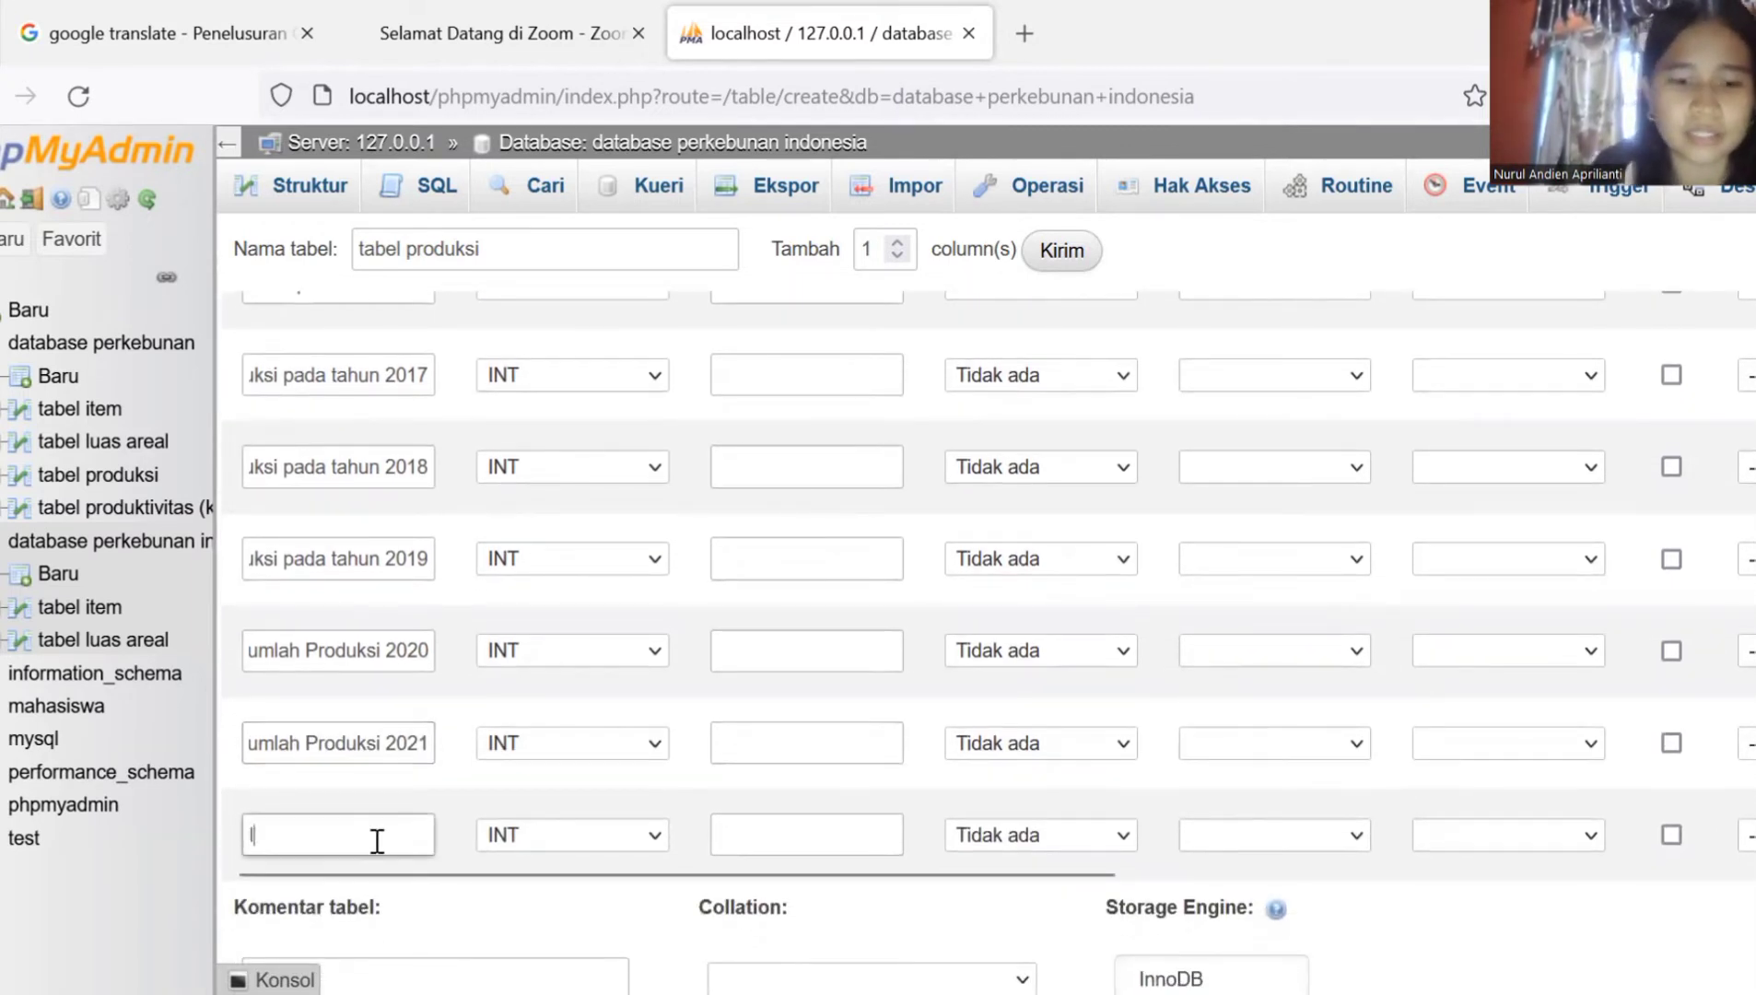
type("laju")
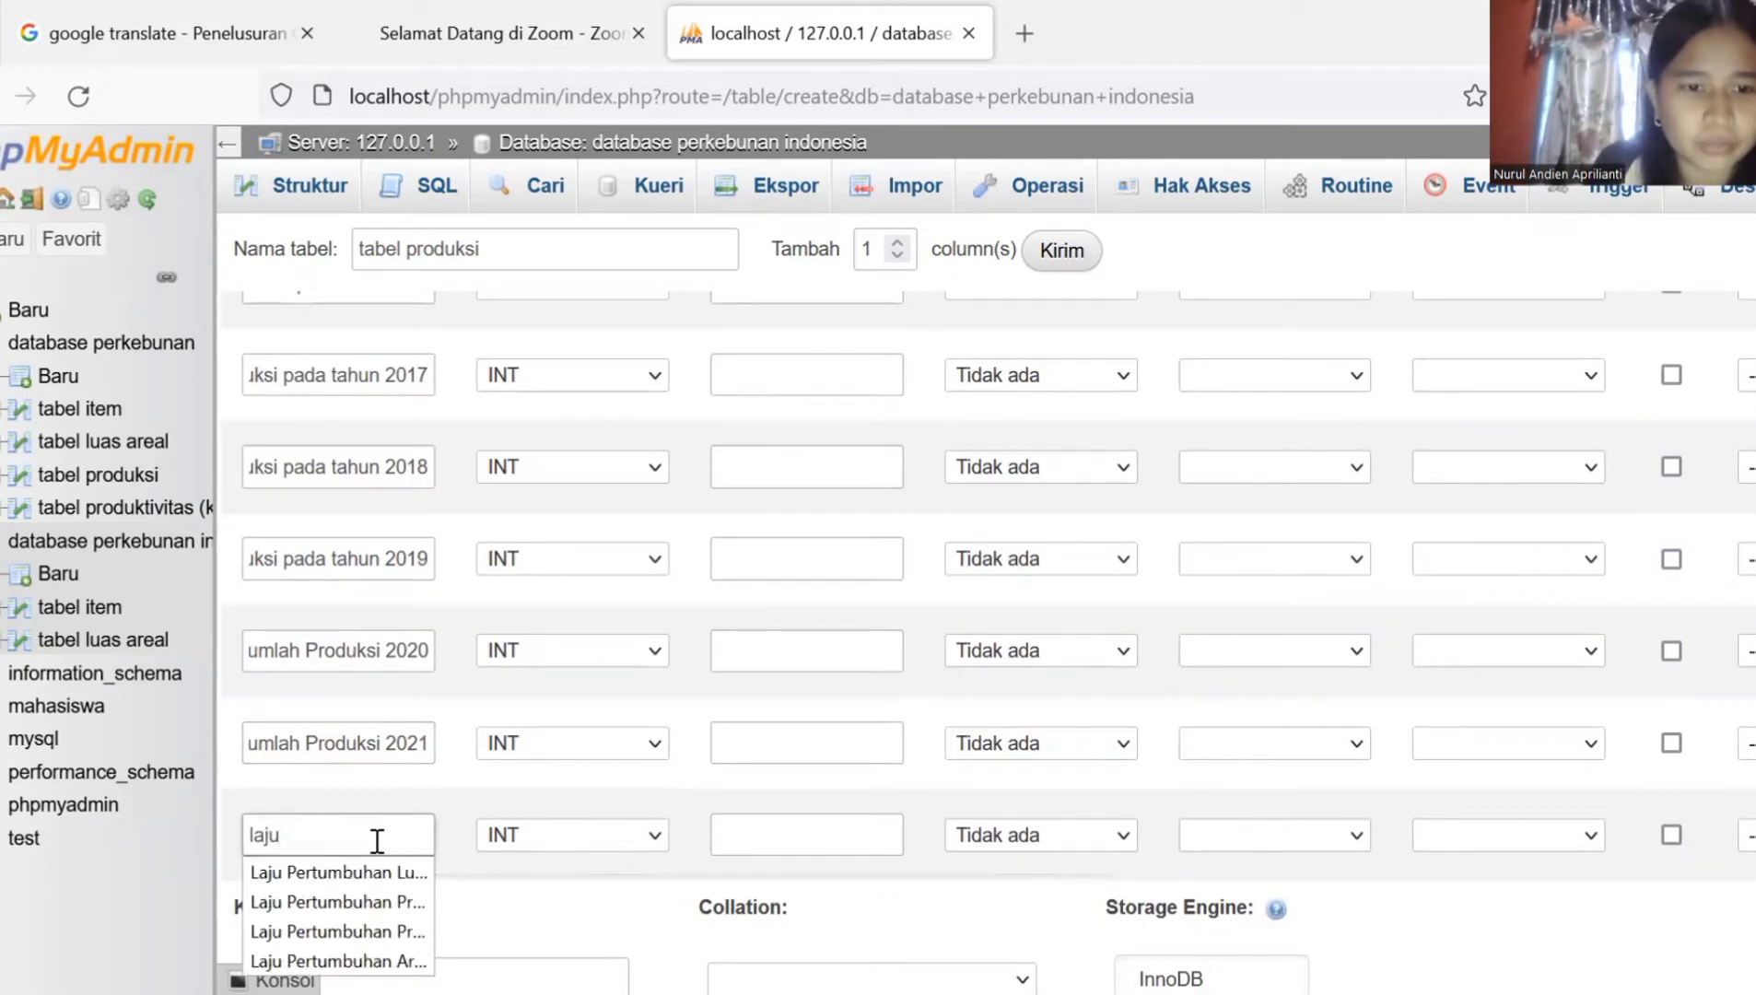
left_click(376, 905)
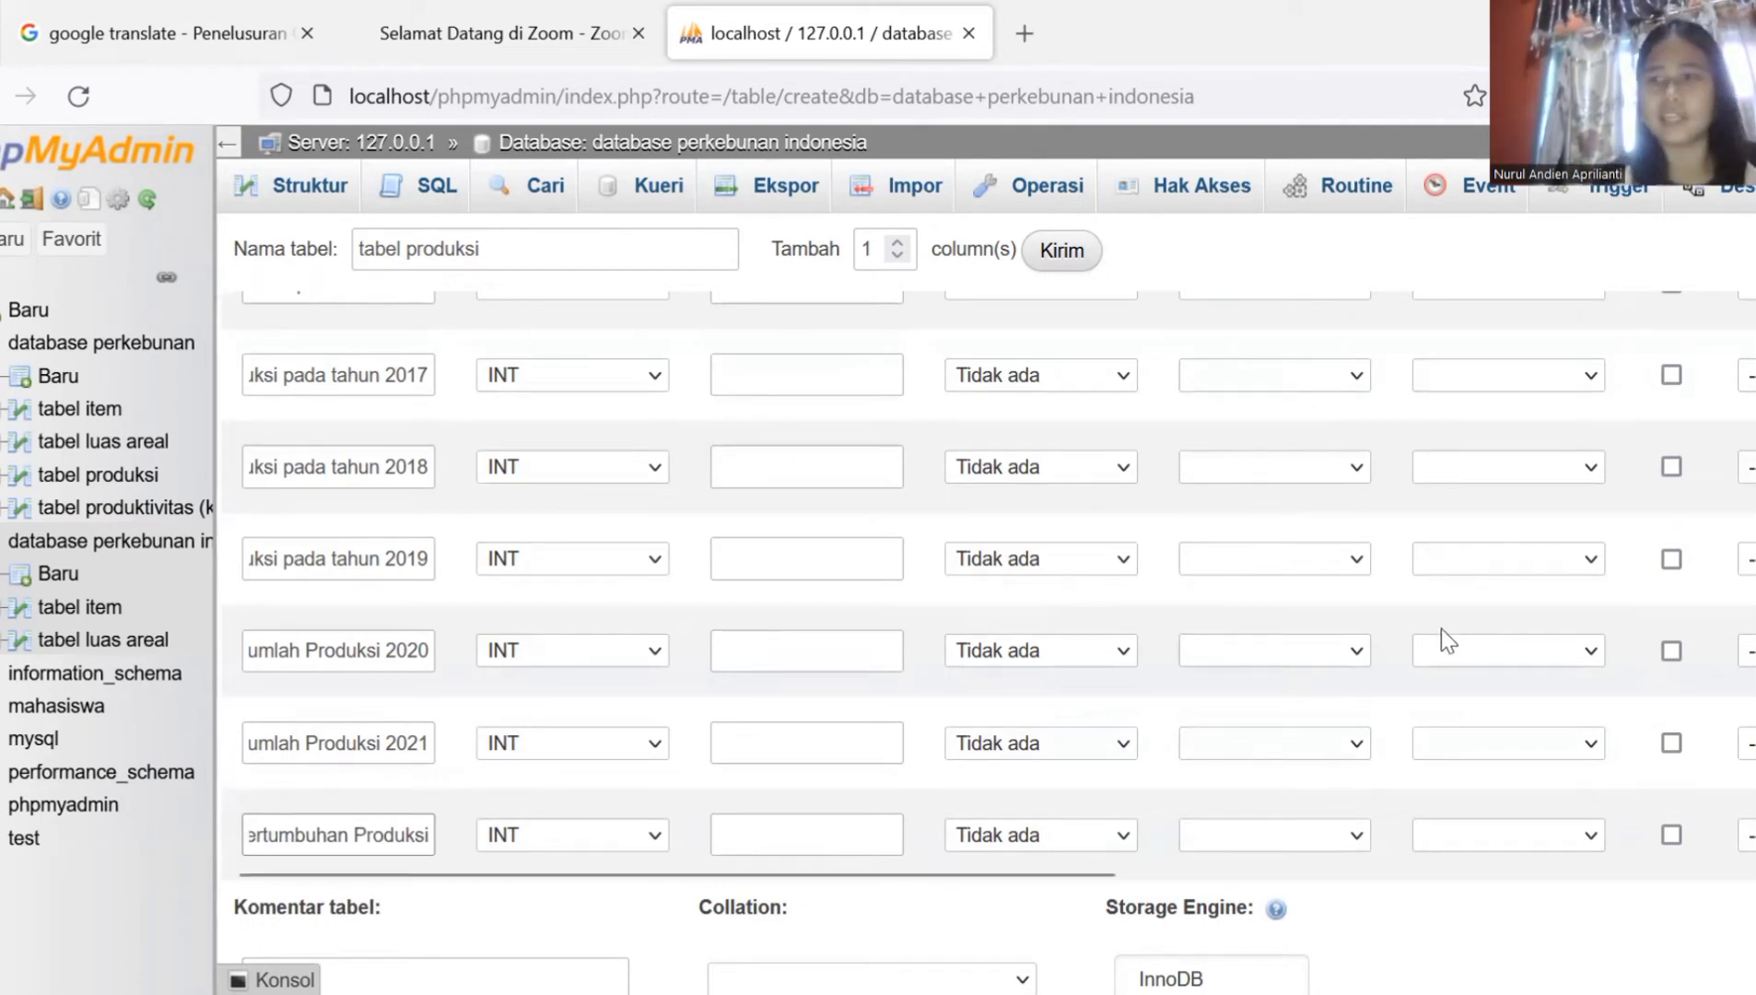
Step: Set the data type of the "kode produksi" column to CHAR
scroll(946, 477, "up", 3)
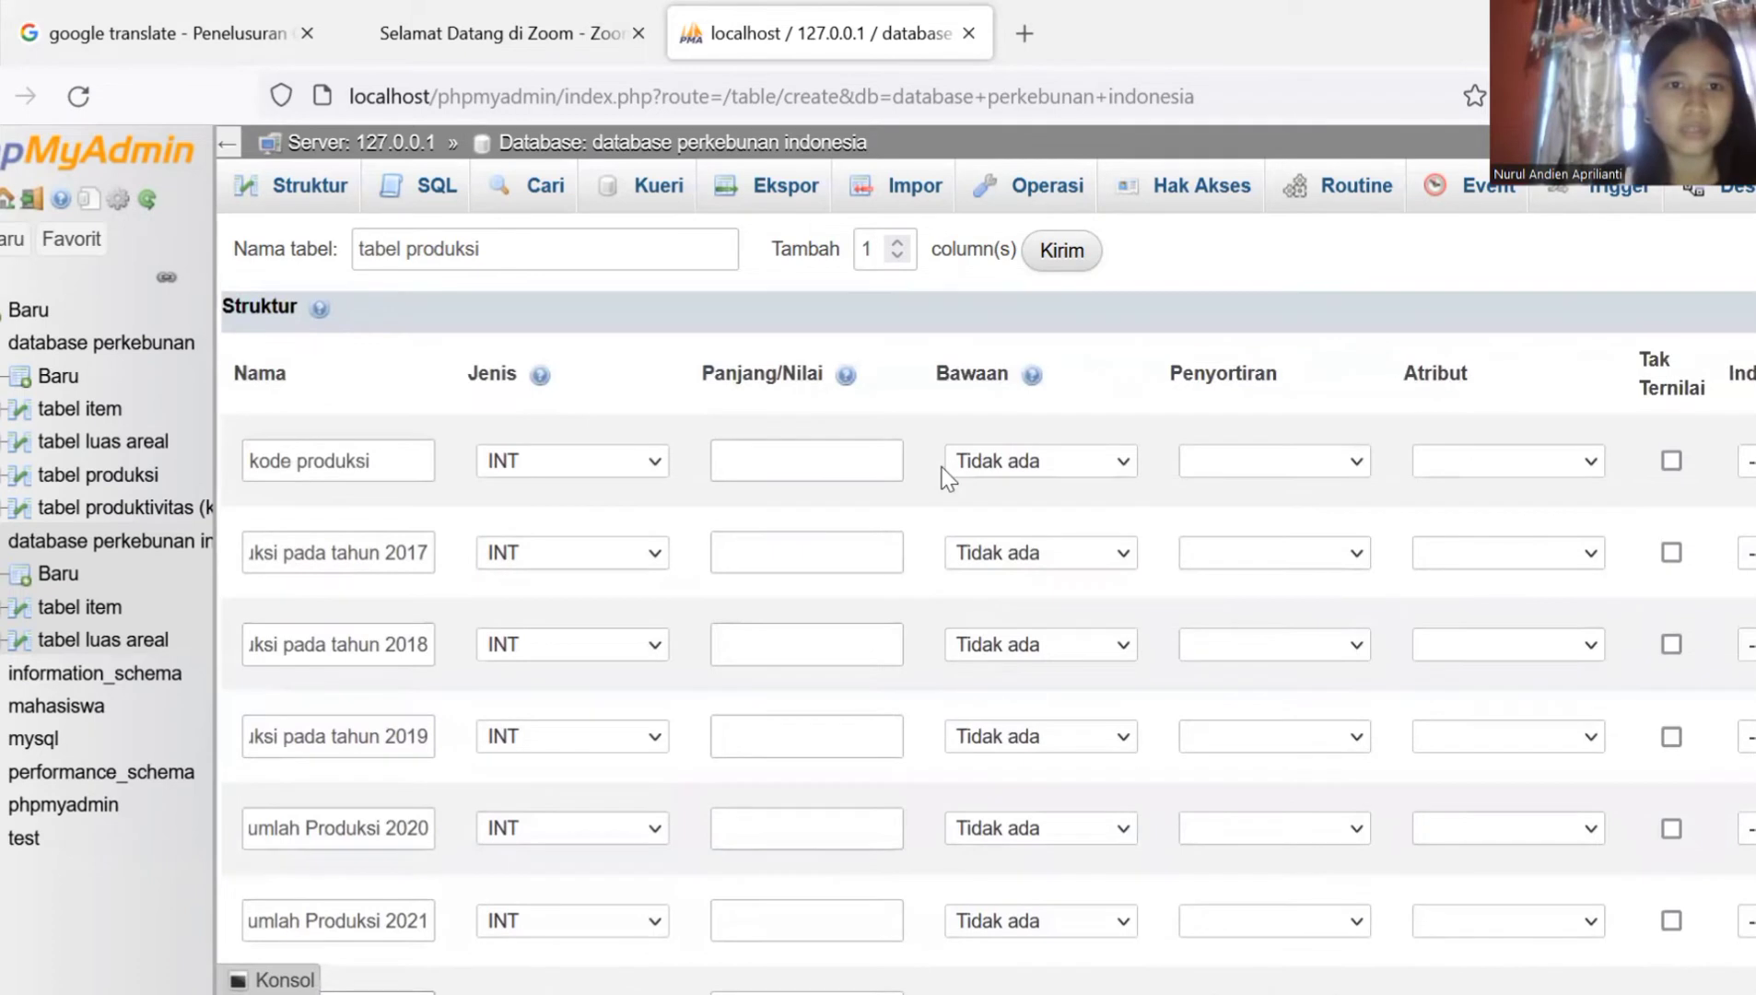
left_click(663, 464)
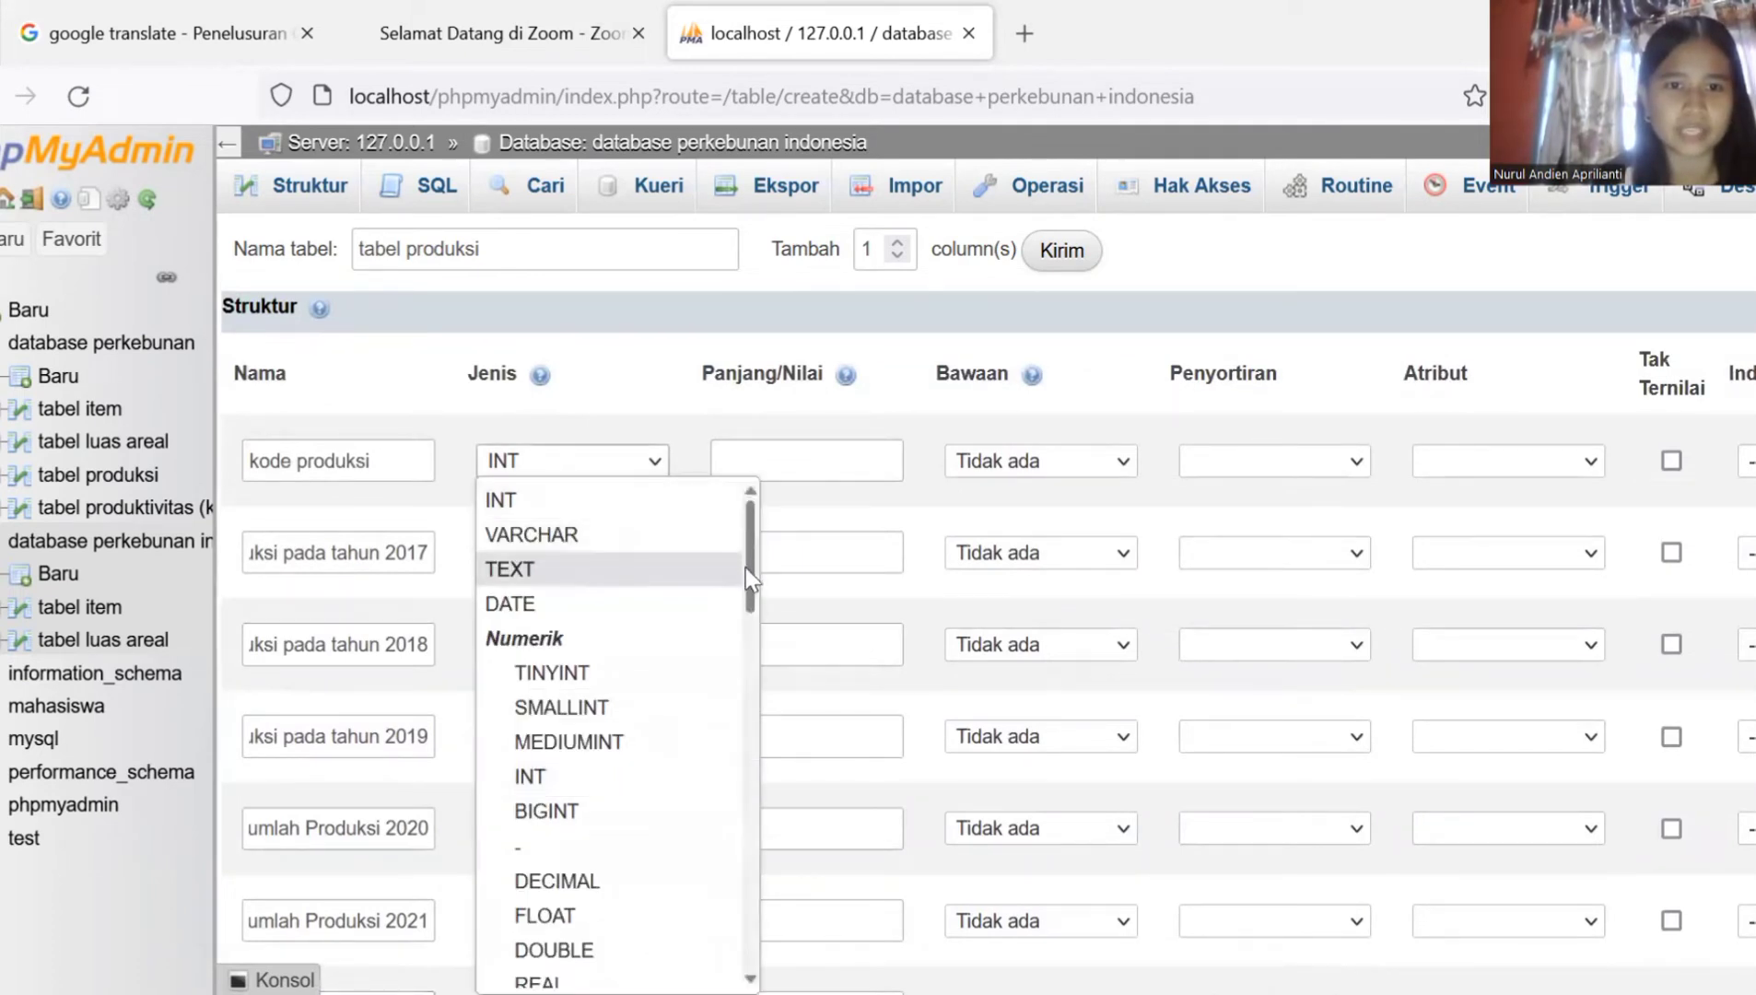
left_click_drag(748, 577, 748, 585)
scroll(748, 597, "down", 5)
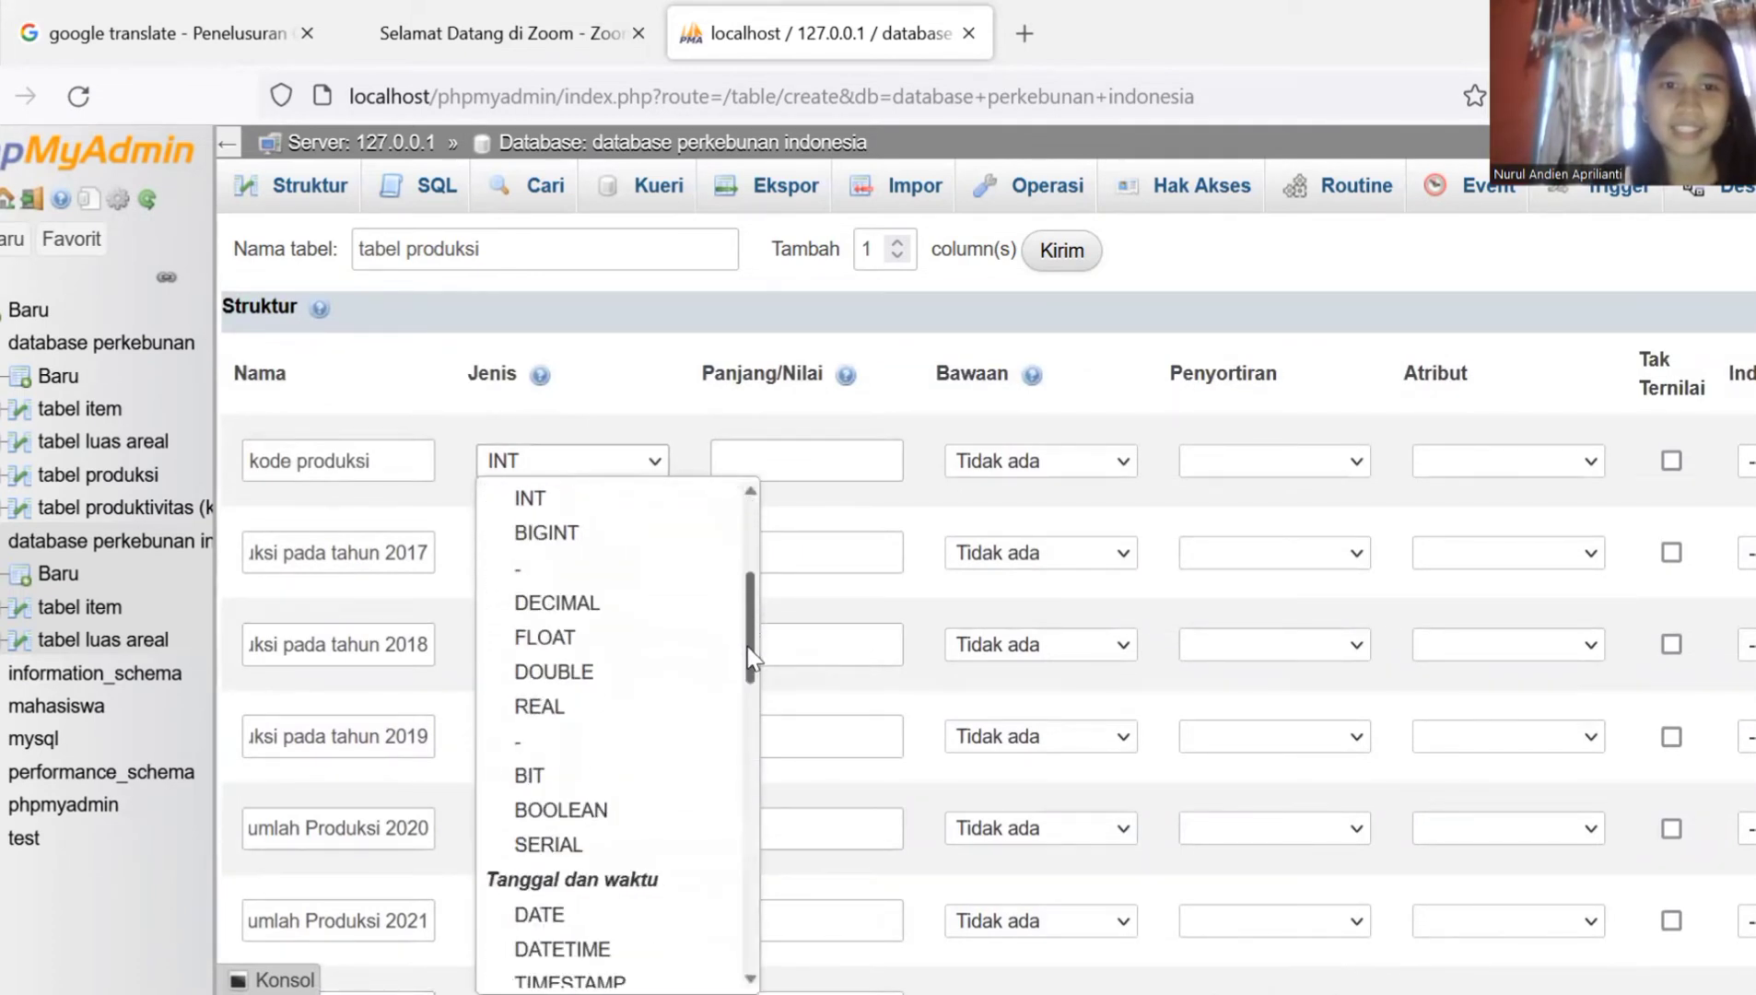
scroll(502, 877, "down", 5)
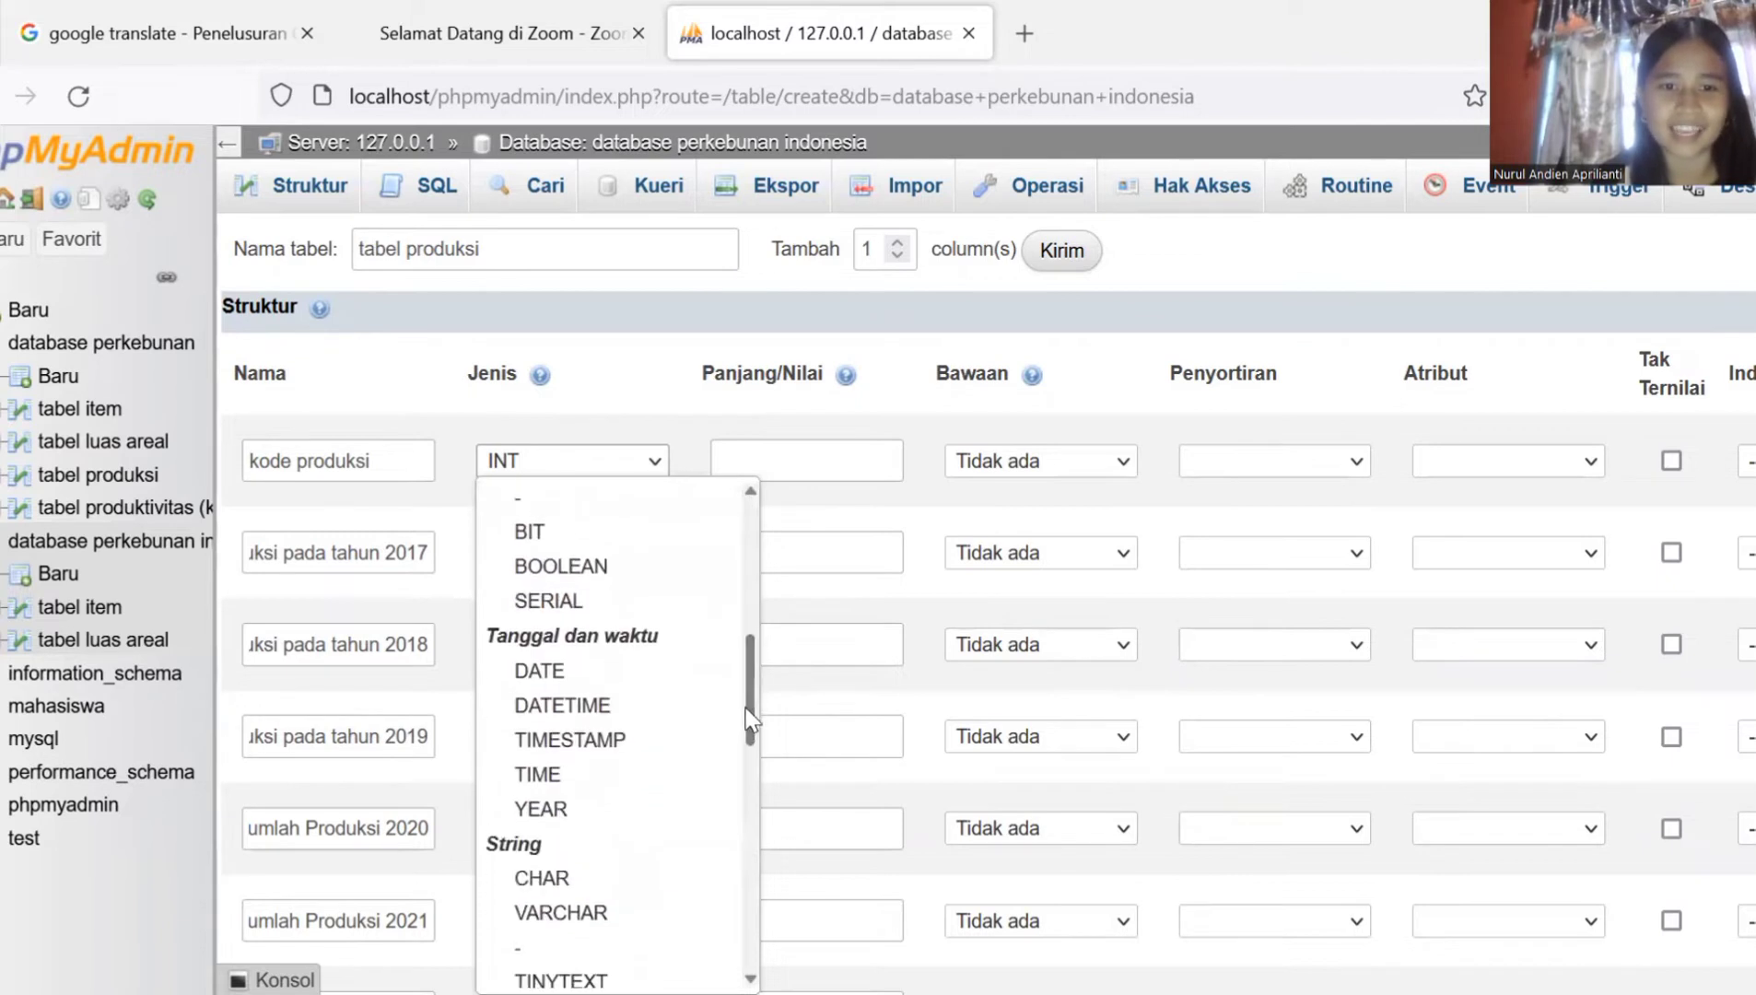
left_click(503, 879)
Step: Set the data type of the 2017 and 2018 production columns to MEDIUMTEXT
left_click(654, 555)
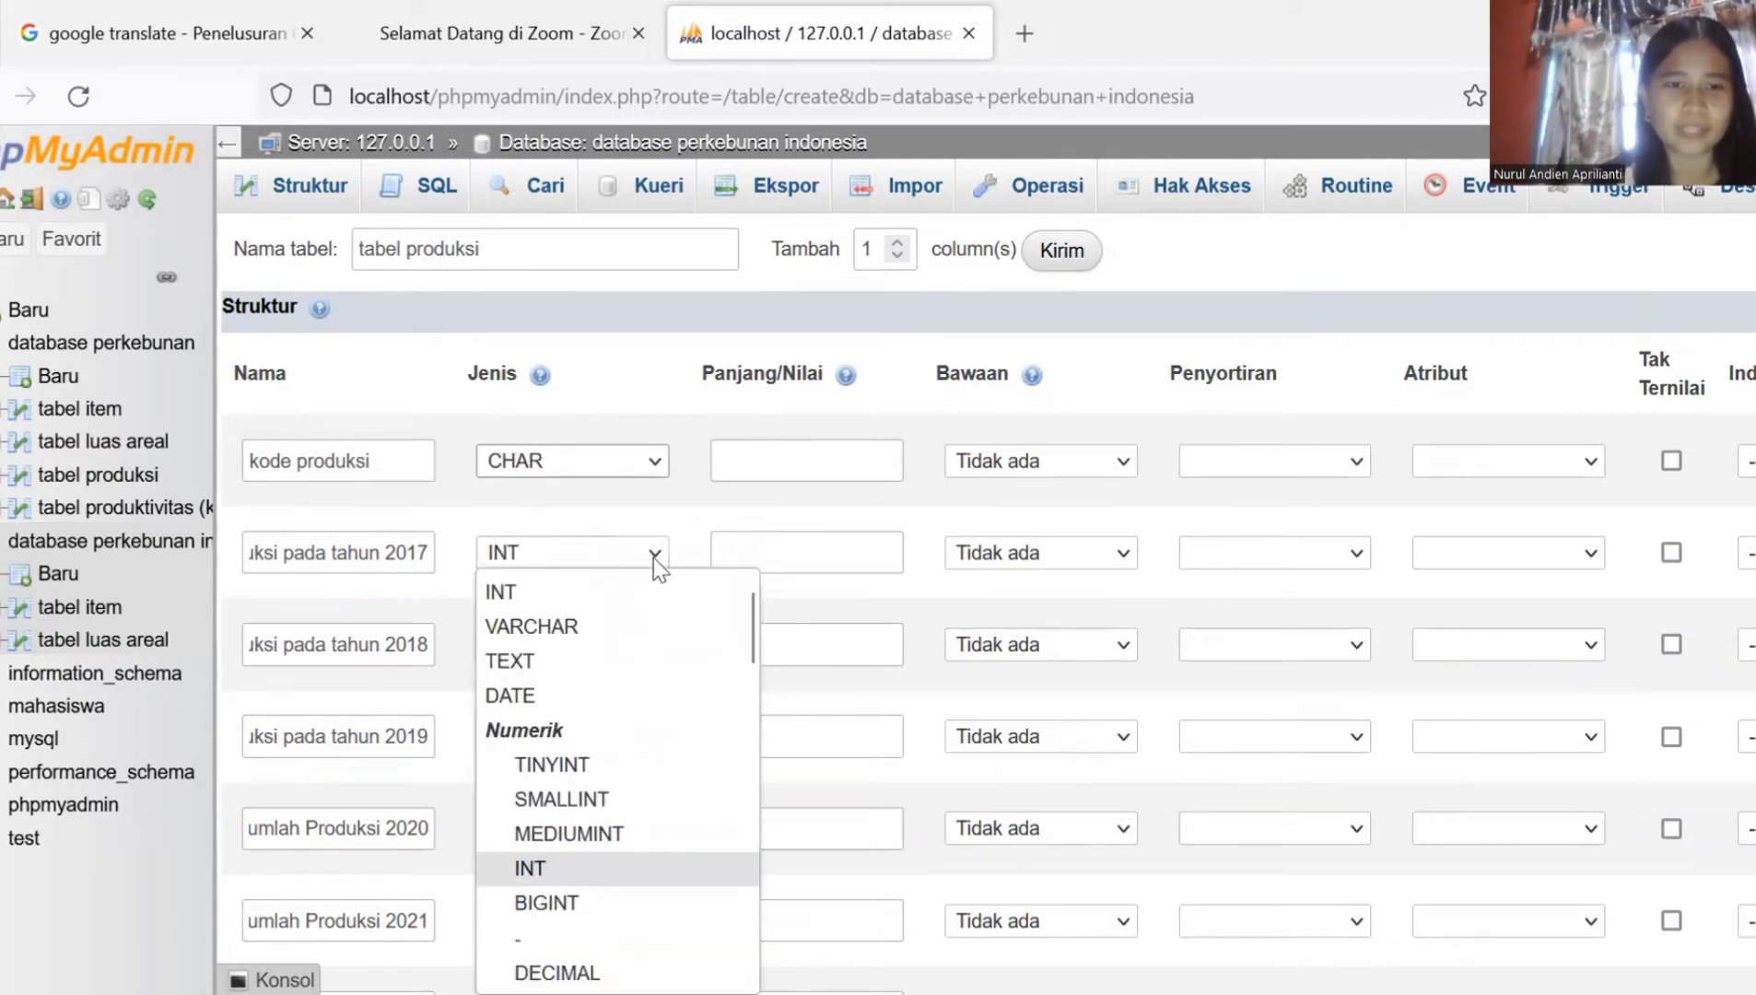
scroll(754, 636, "down", 8)
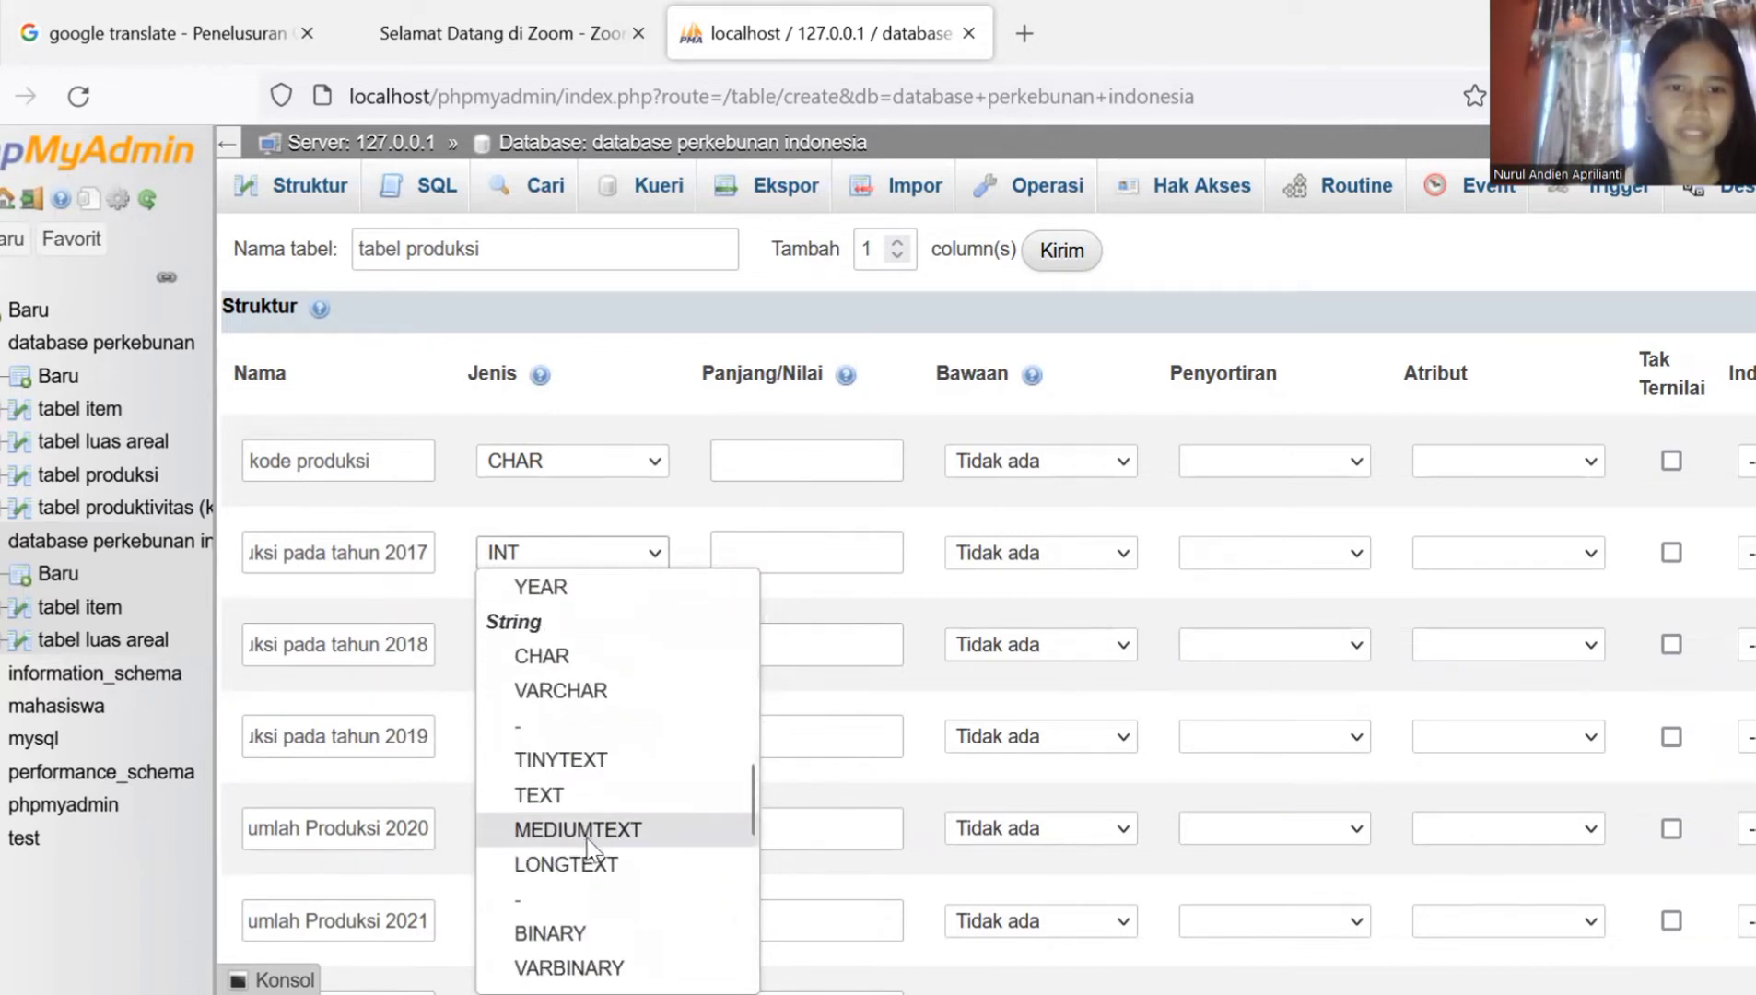
left_click(587, 834)
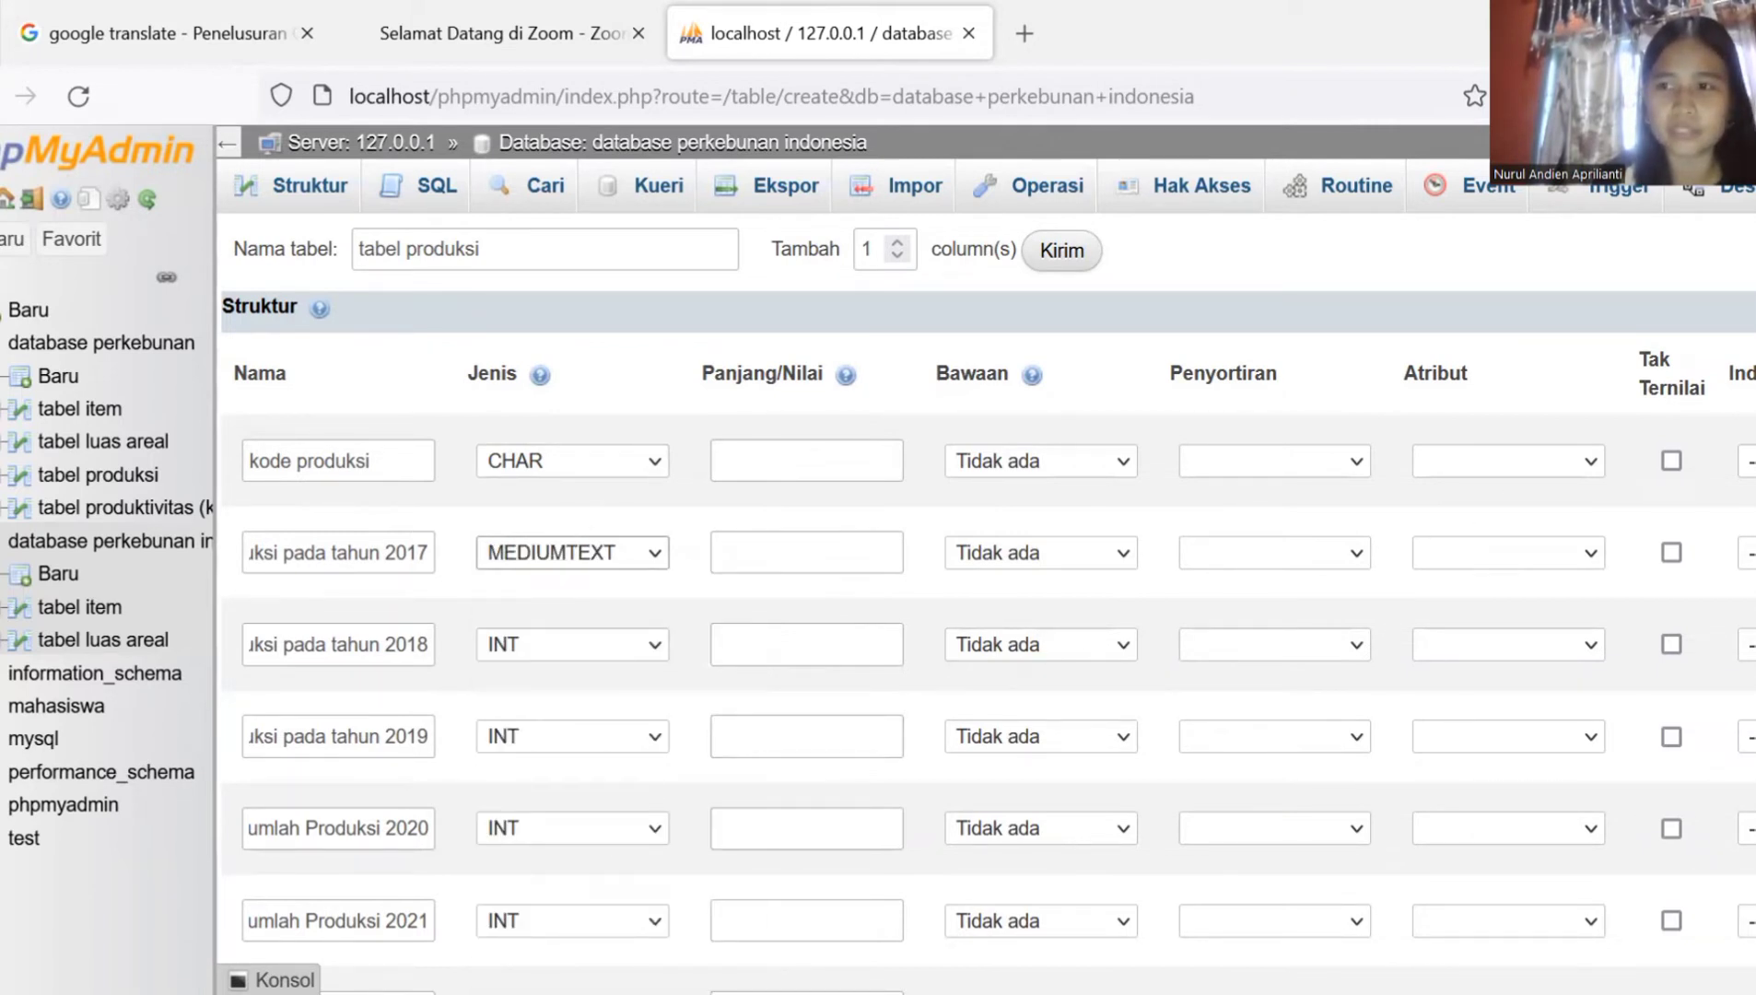
scroll(986, 645, "down", 2)
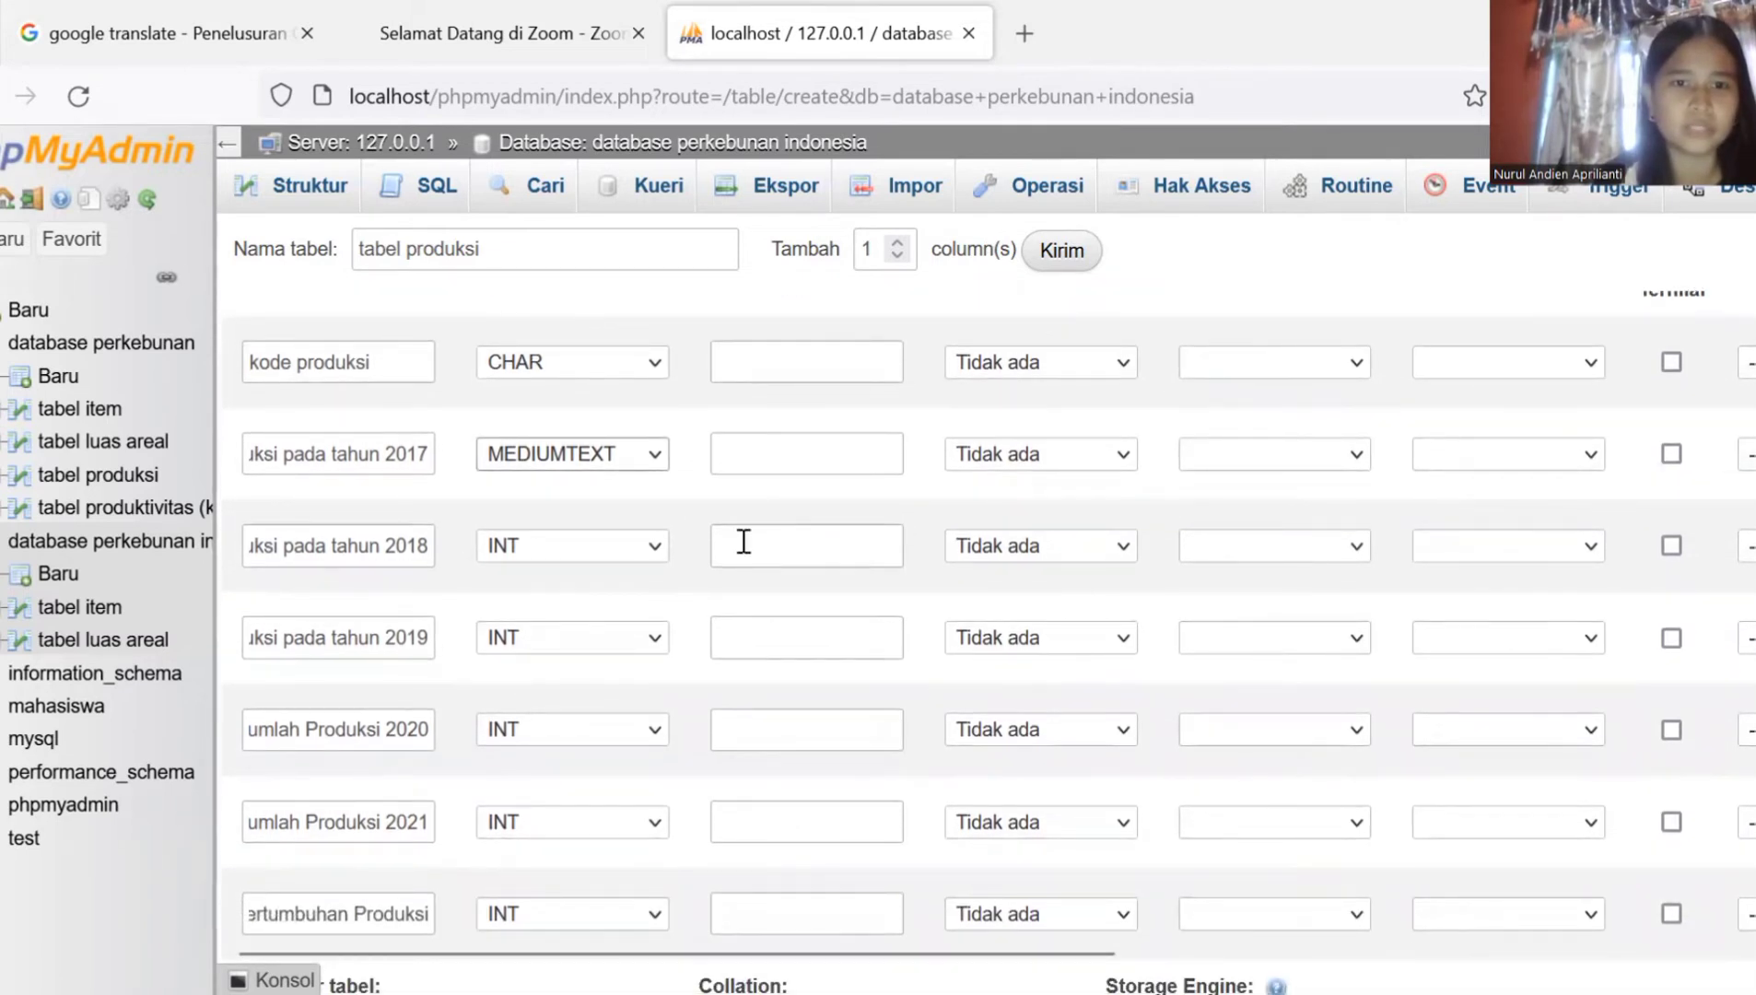
left_click(659, 543)
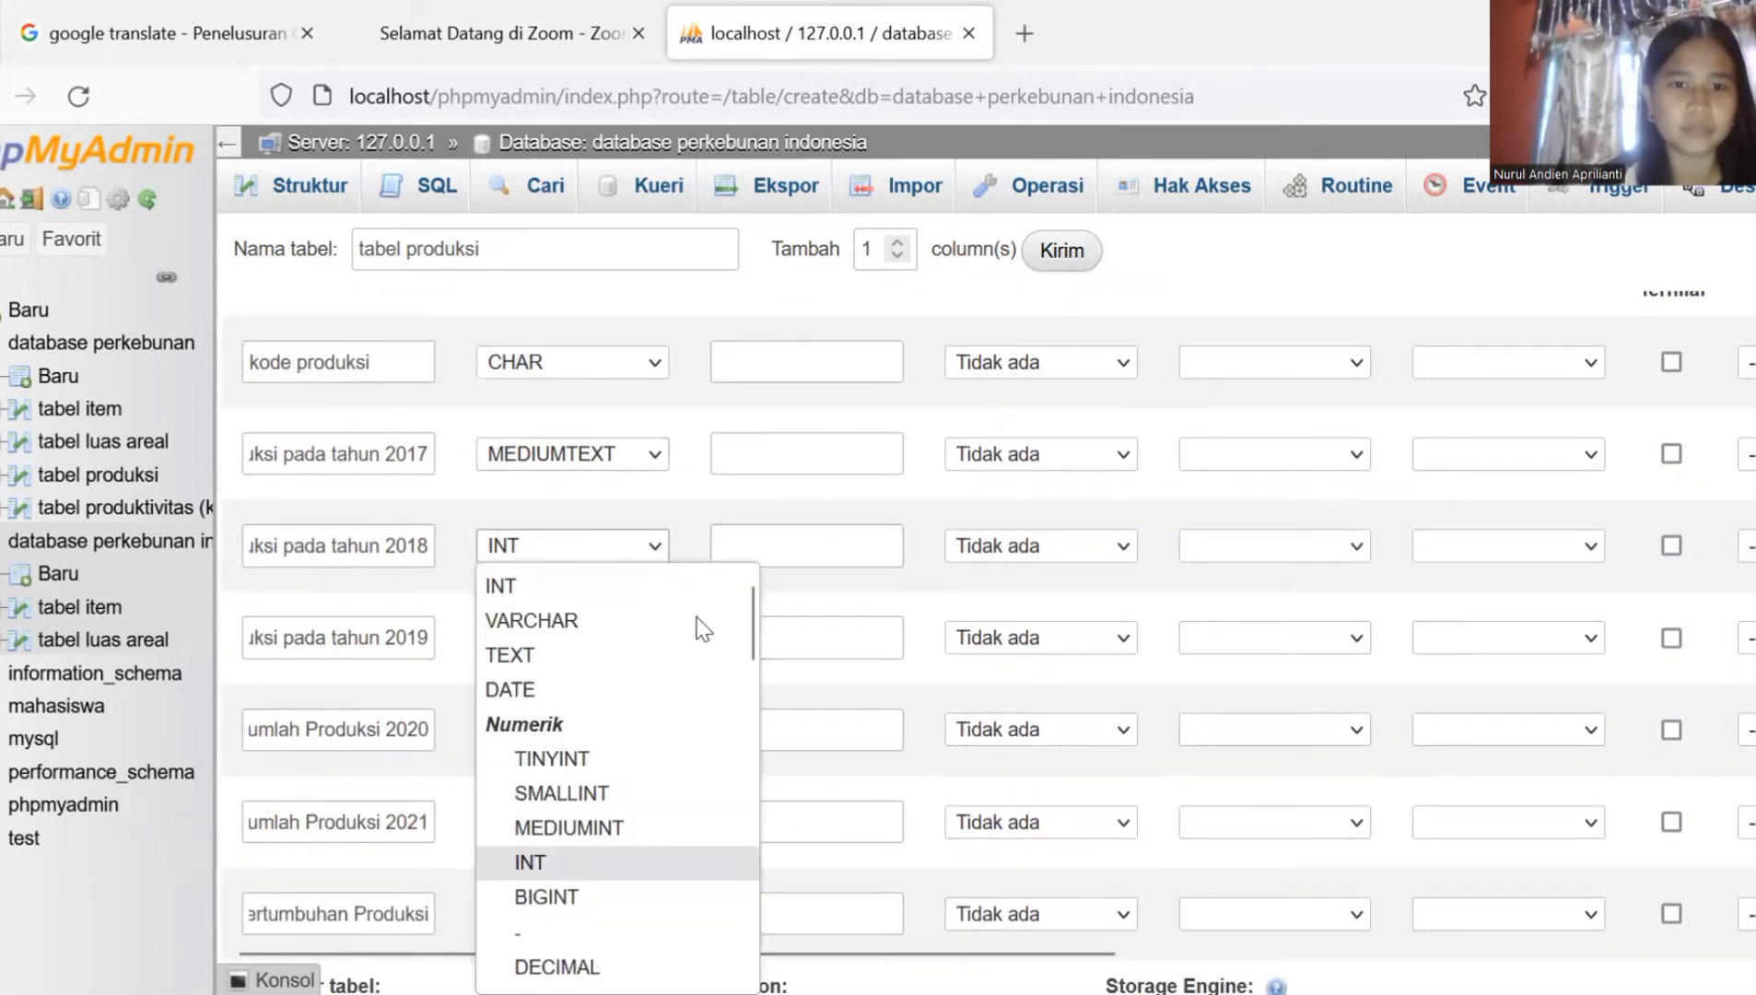
left_click_drag(750, 627, 749, 816)
left_click(662, 734)
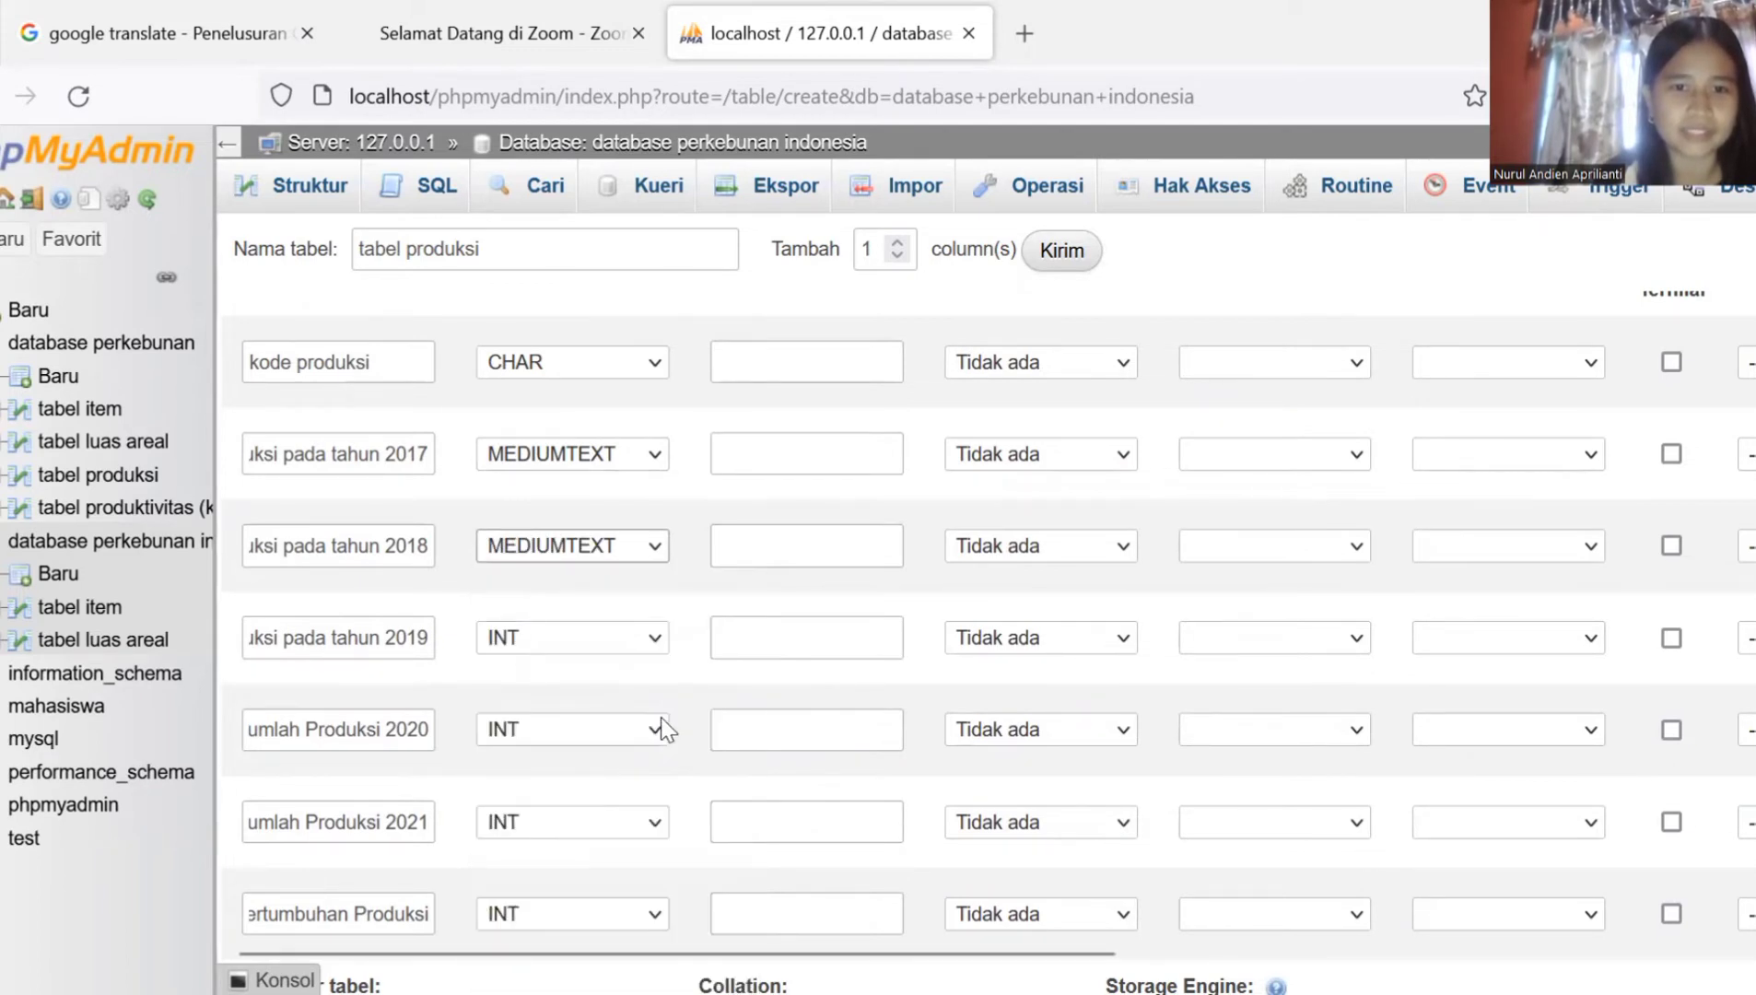
Step: Set the data type of the 2019 and 2020 production columns to MEDIUMTEXT
left_click(647, 640)
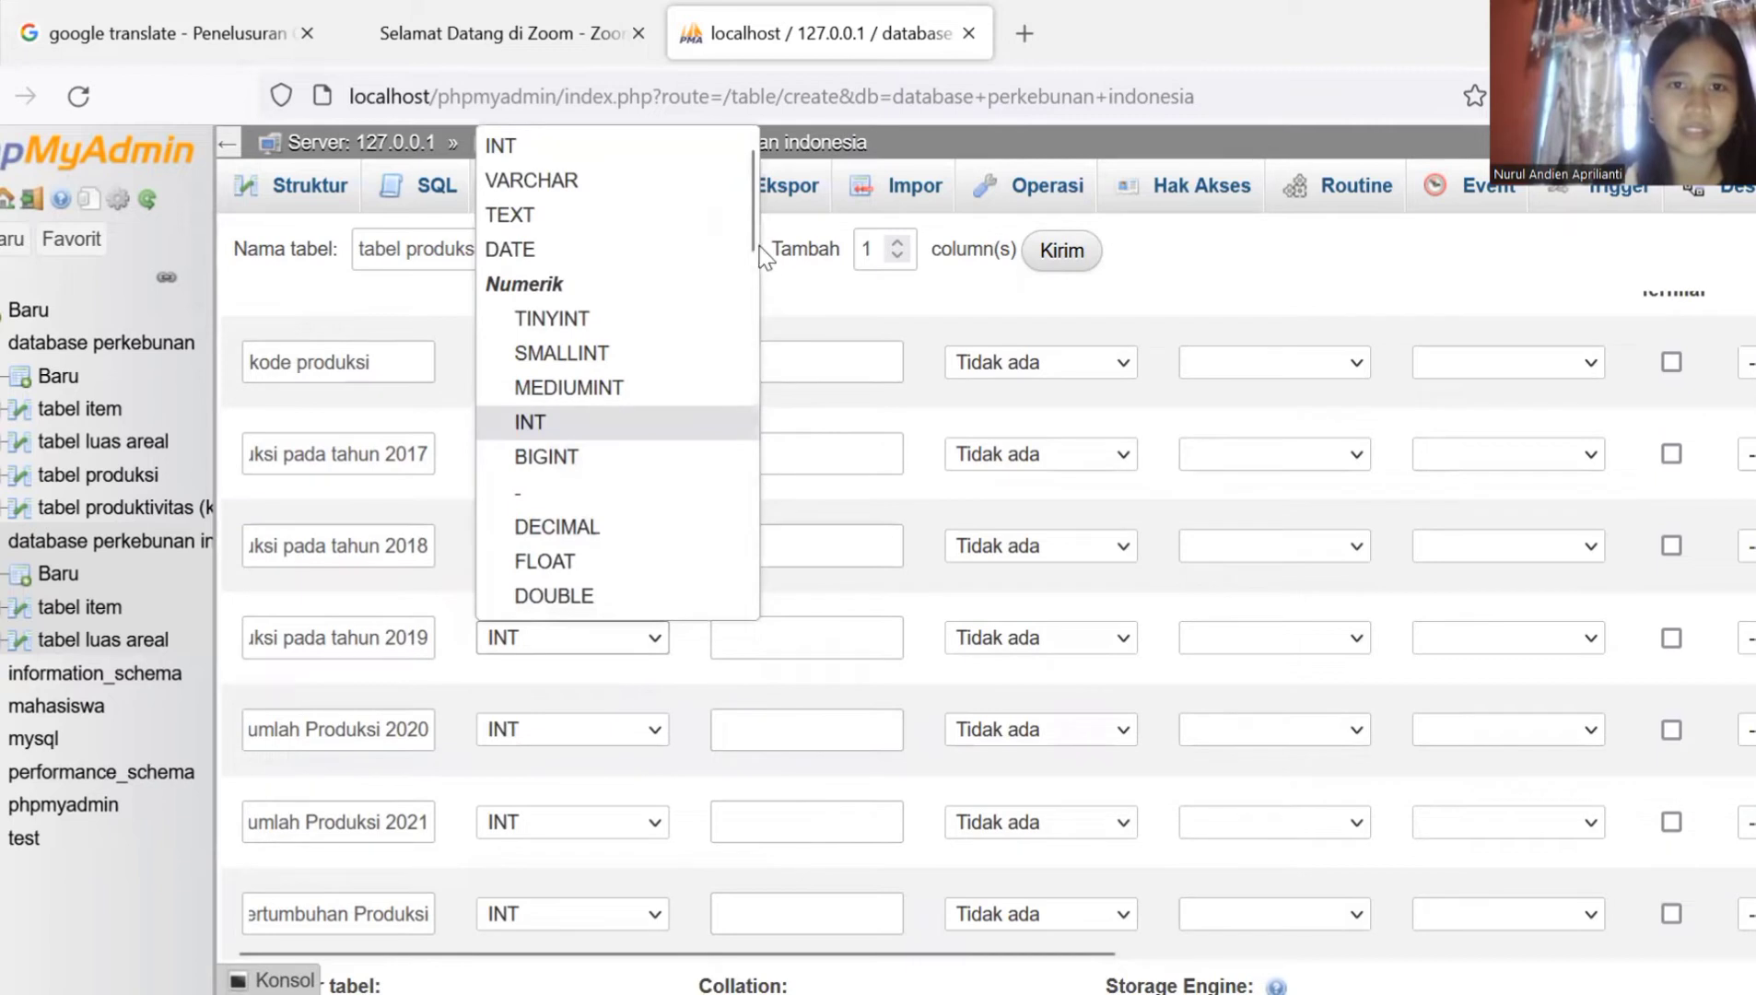
left_click_drag(749, 247, 735, 434)
left_click(673, 396)
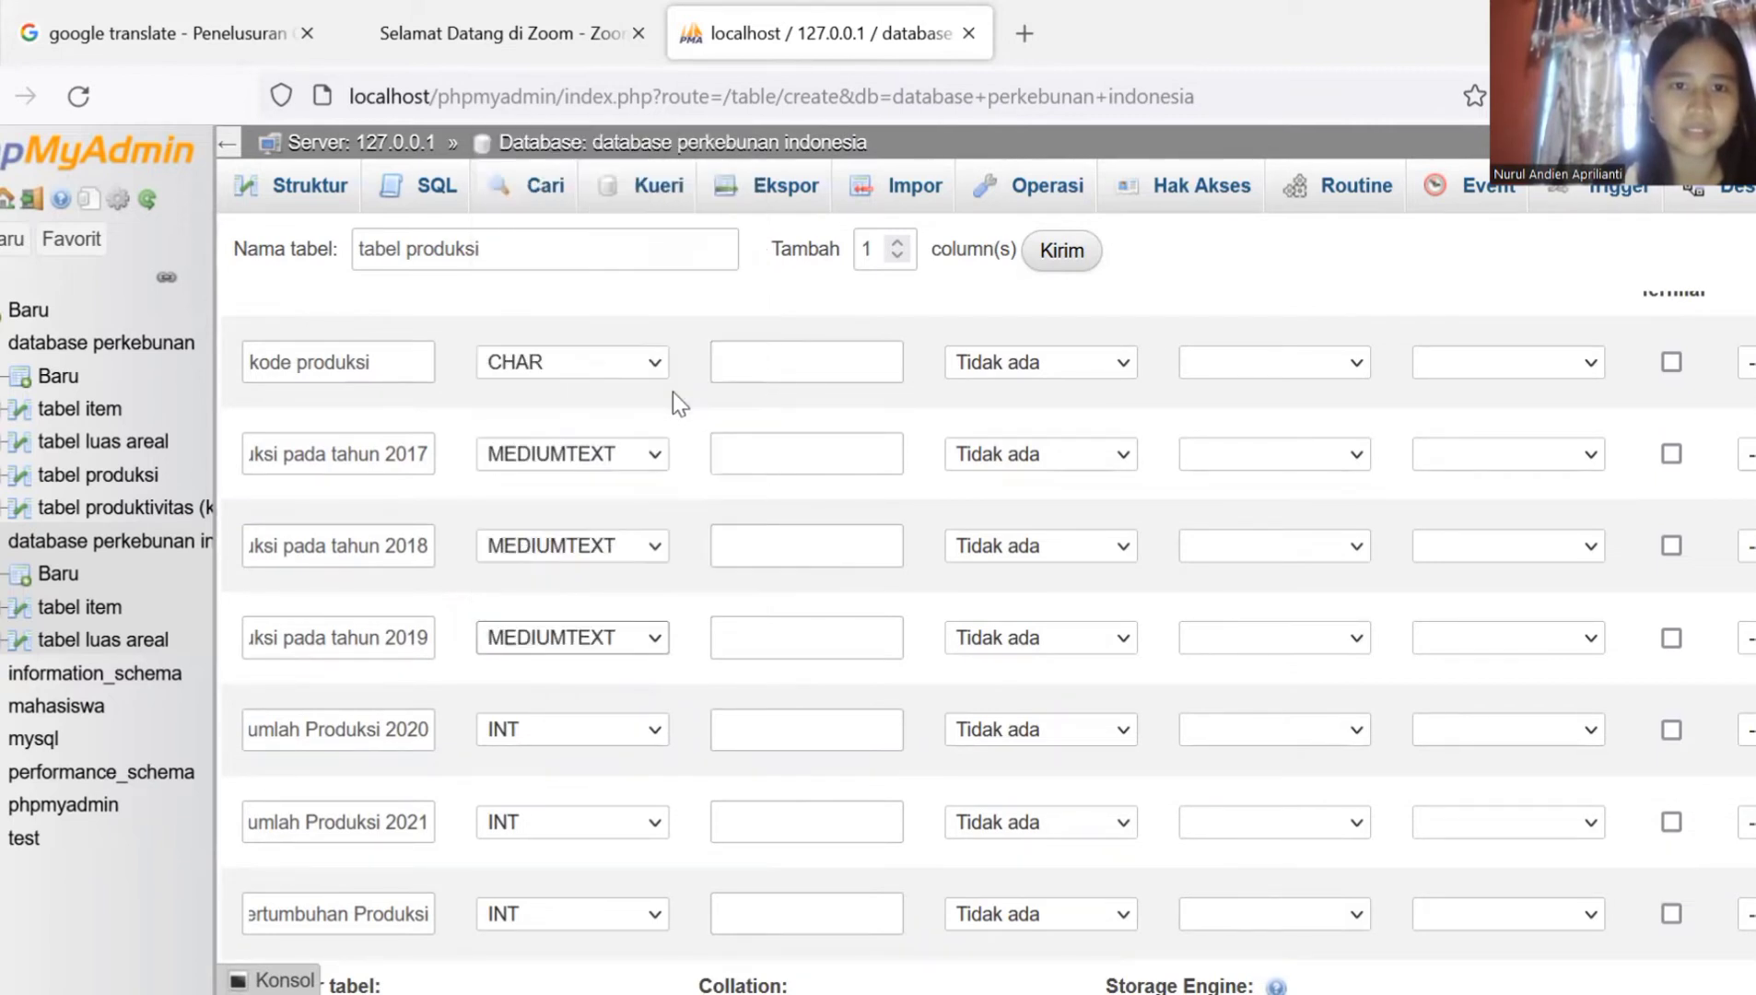
left_click(652, 735)
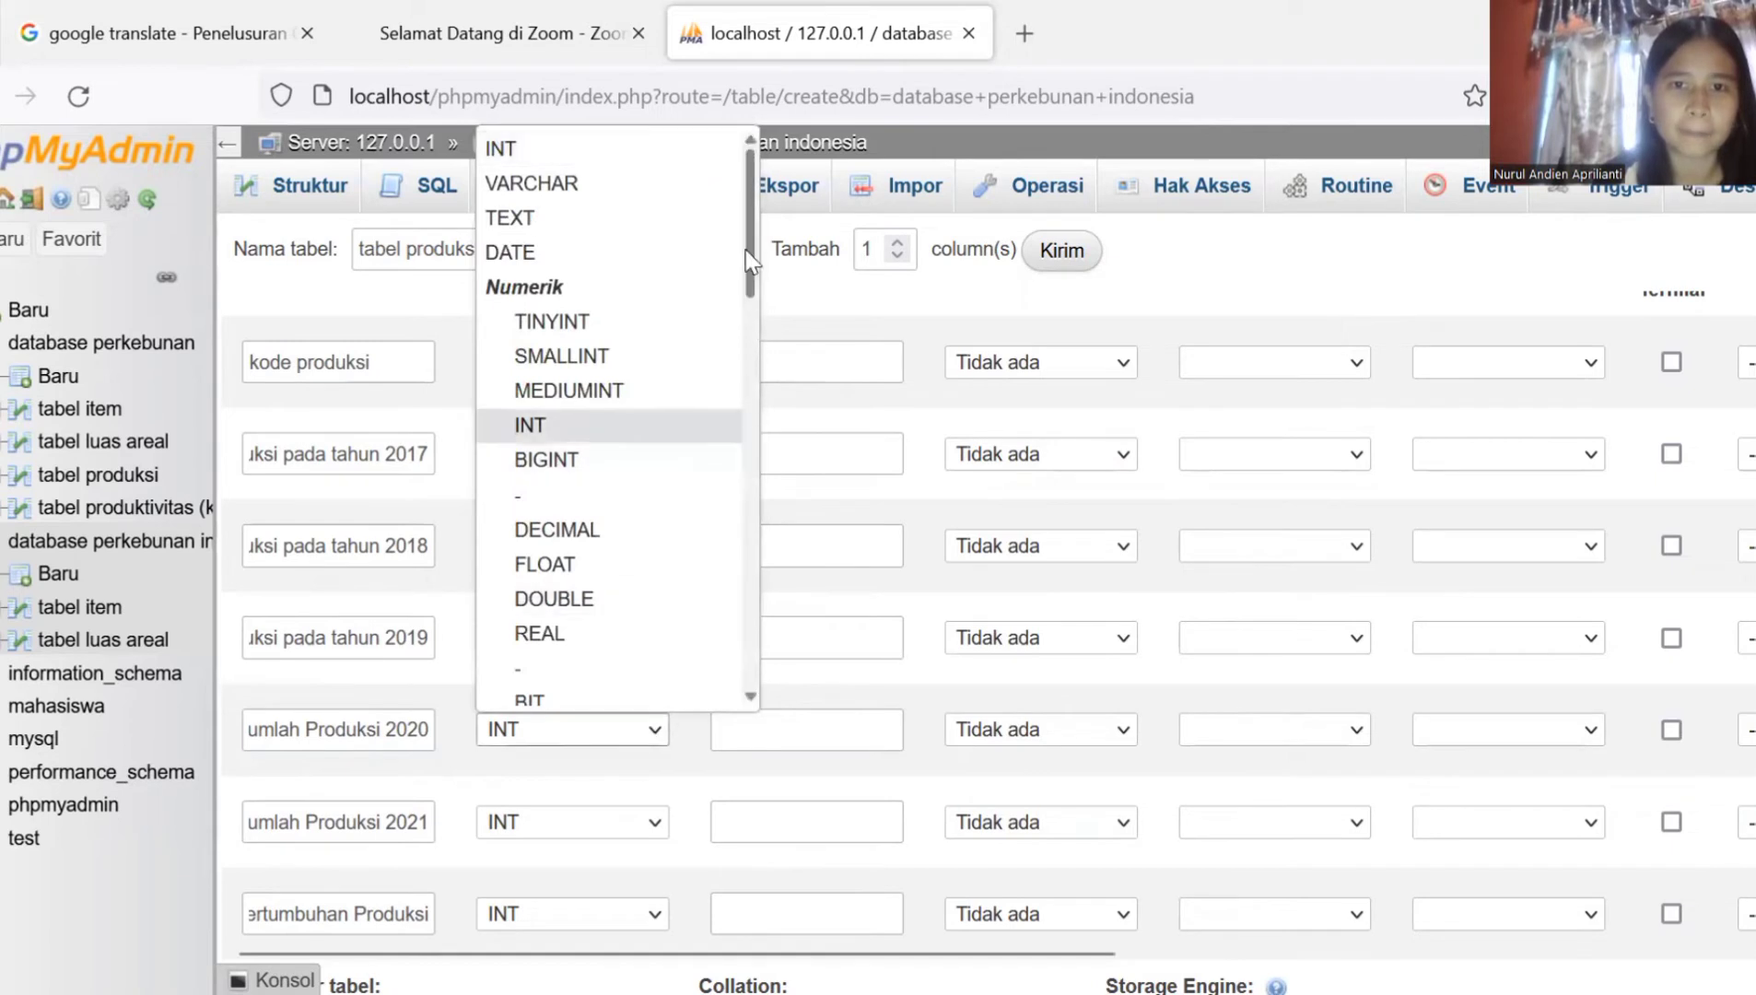
left_click_drag(751, 324, 765, 490)
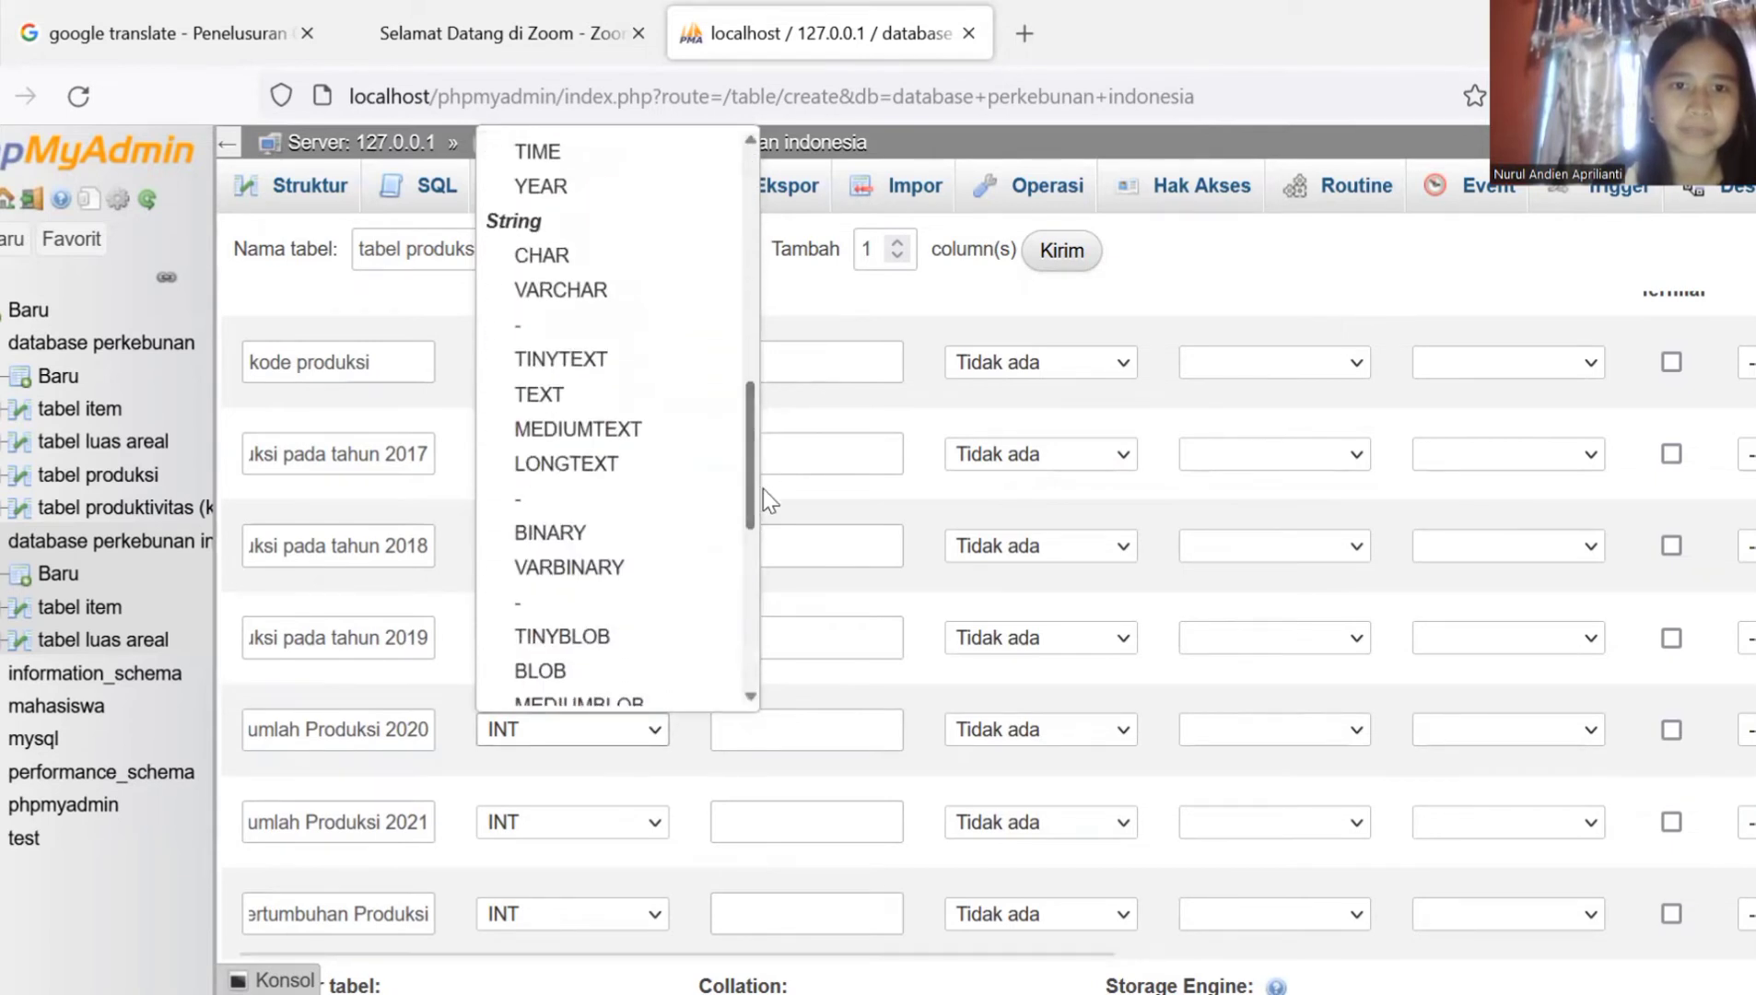
left_click(674, 444)
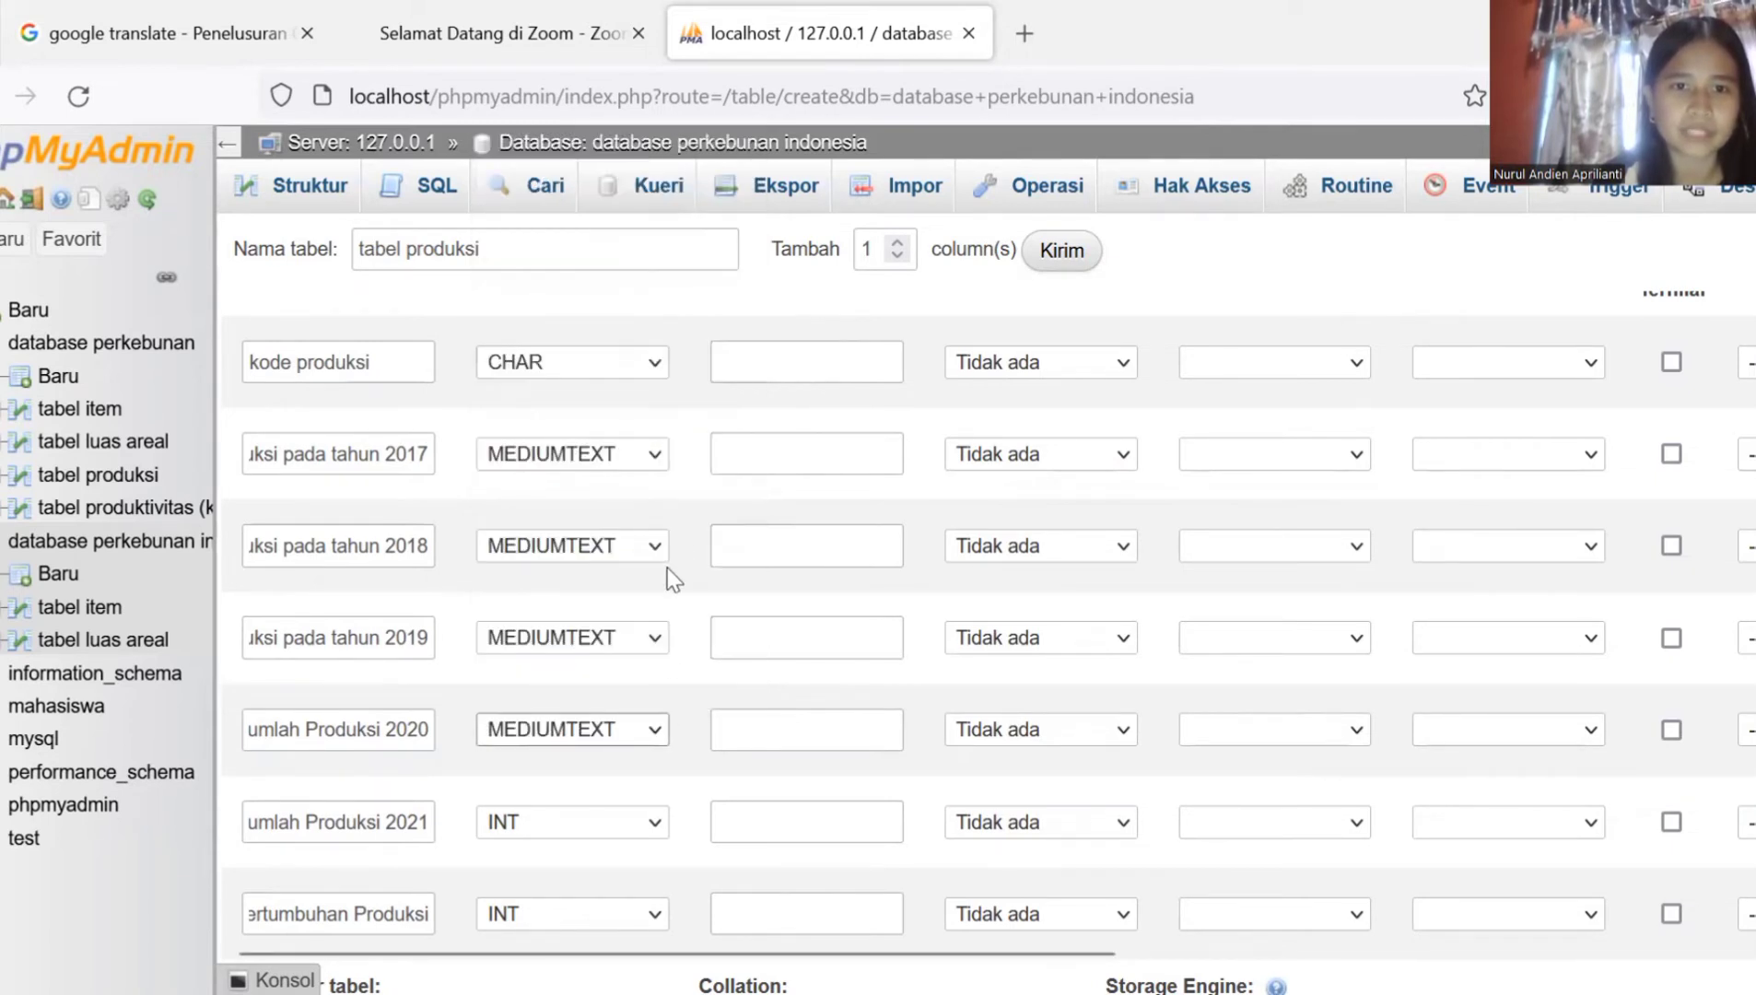
Step: Set the data type of "Jumlah Produksi 2021" to MEDIUMTEXT and of "Laju Pertumbuhan Produksi" to DECIMAL
left_click(641, 832)
left_click_drag(751, 308, 757, 535)
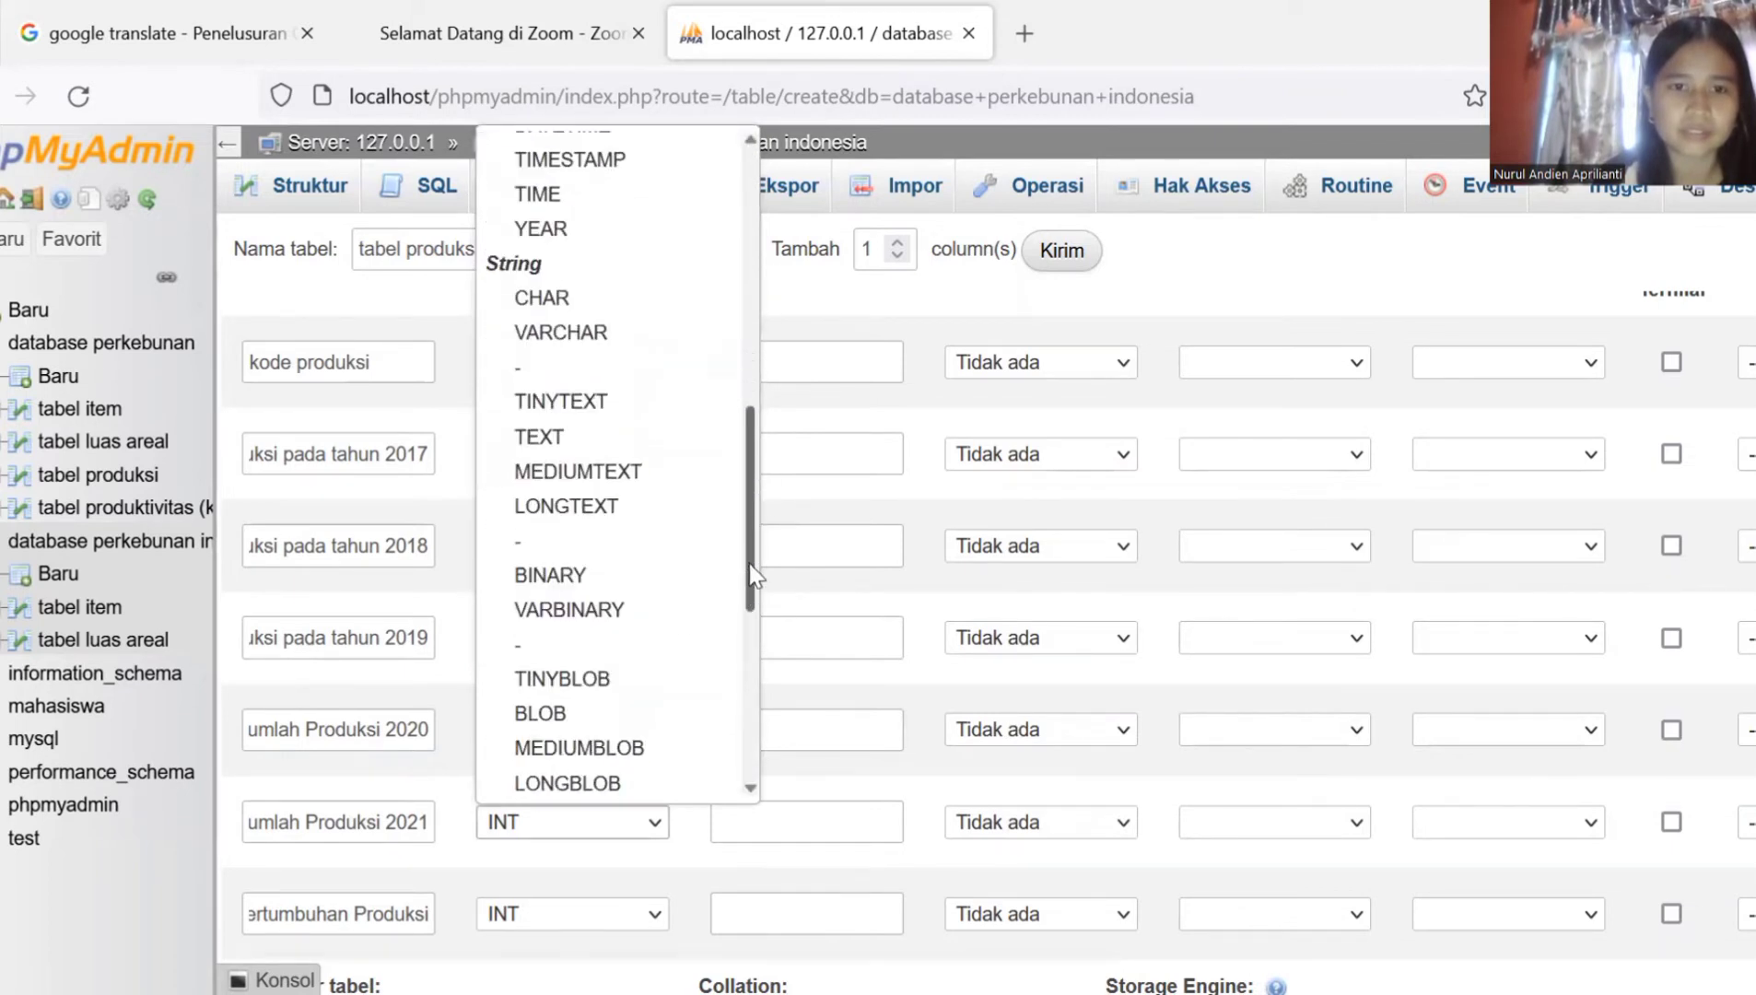
left_click(682, 481)
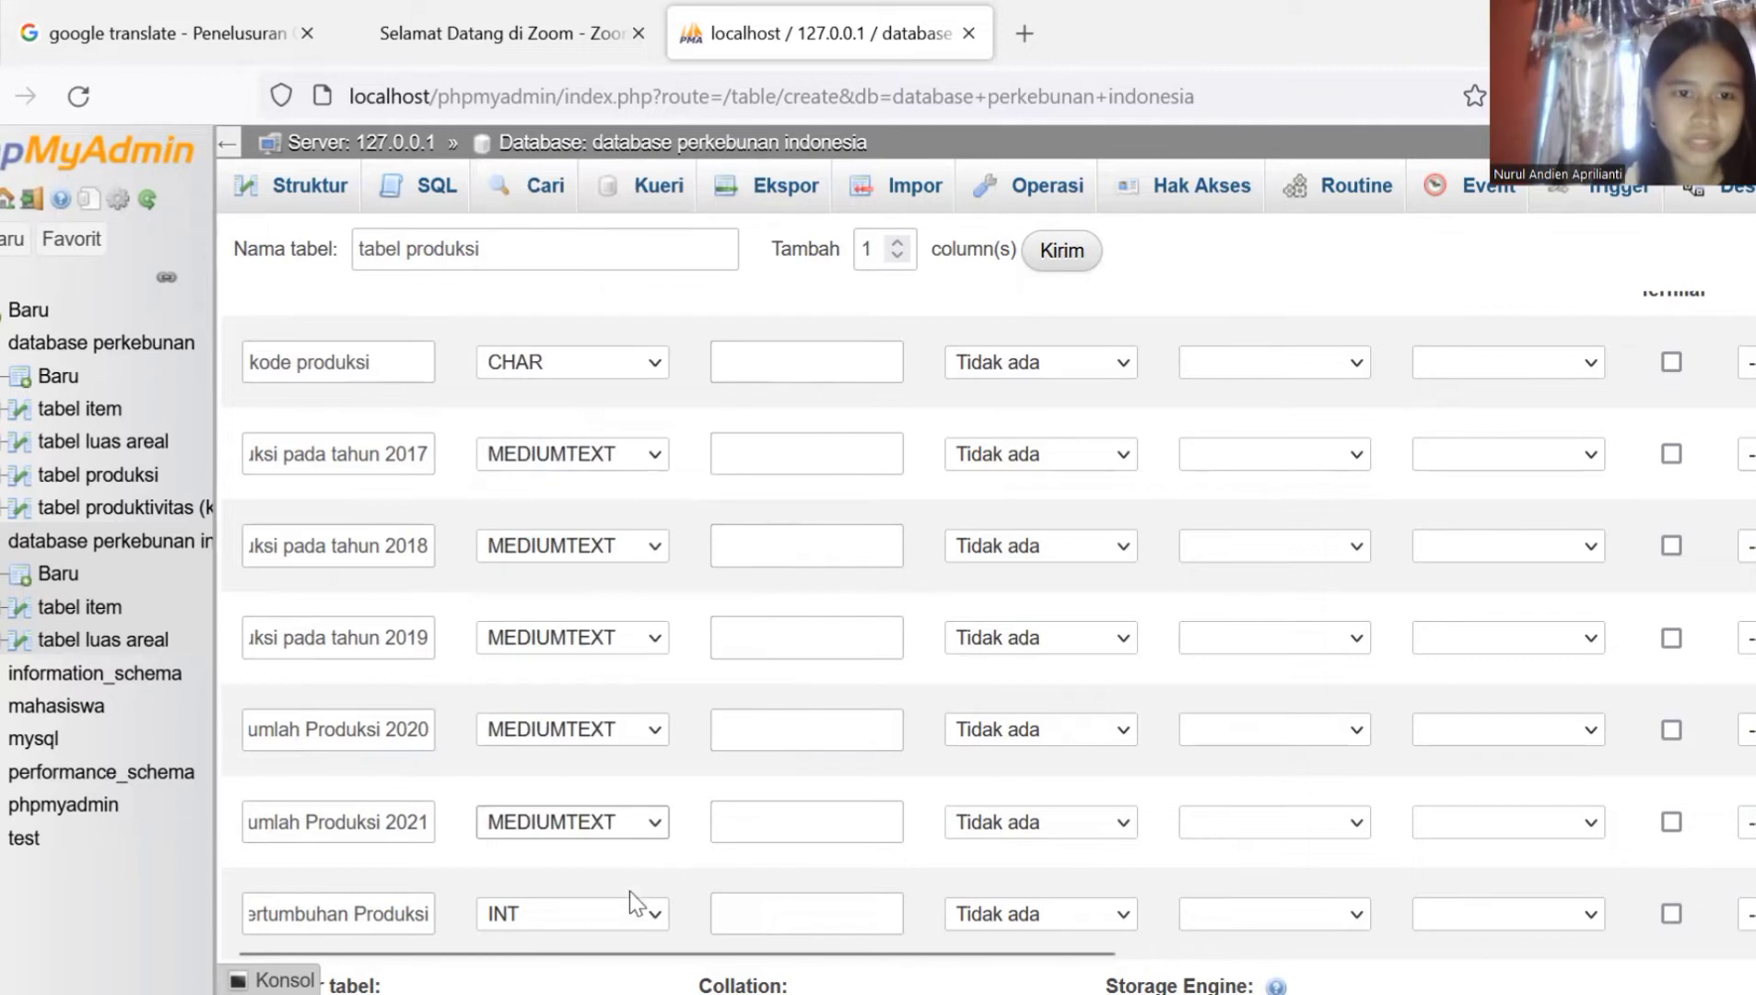
left_click(657, 916)
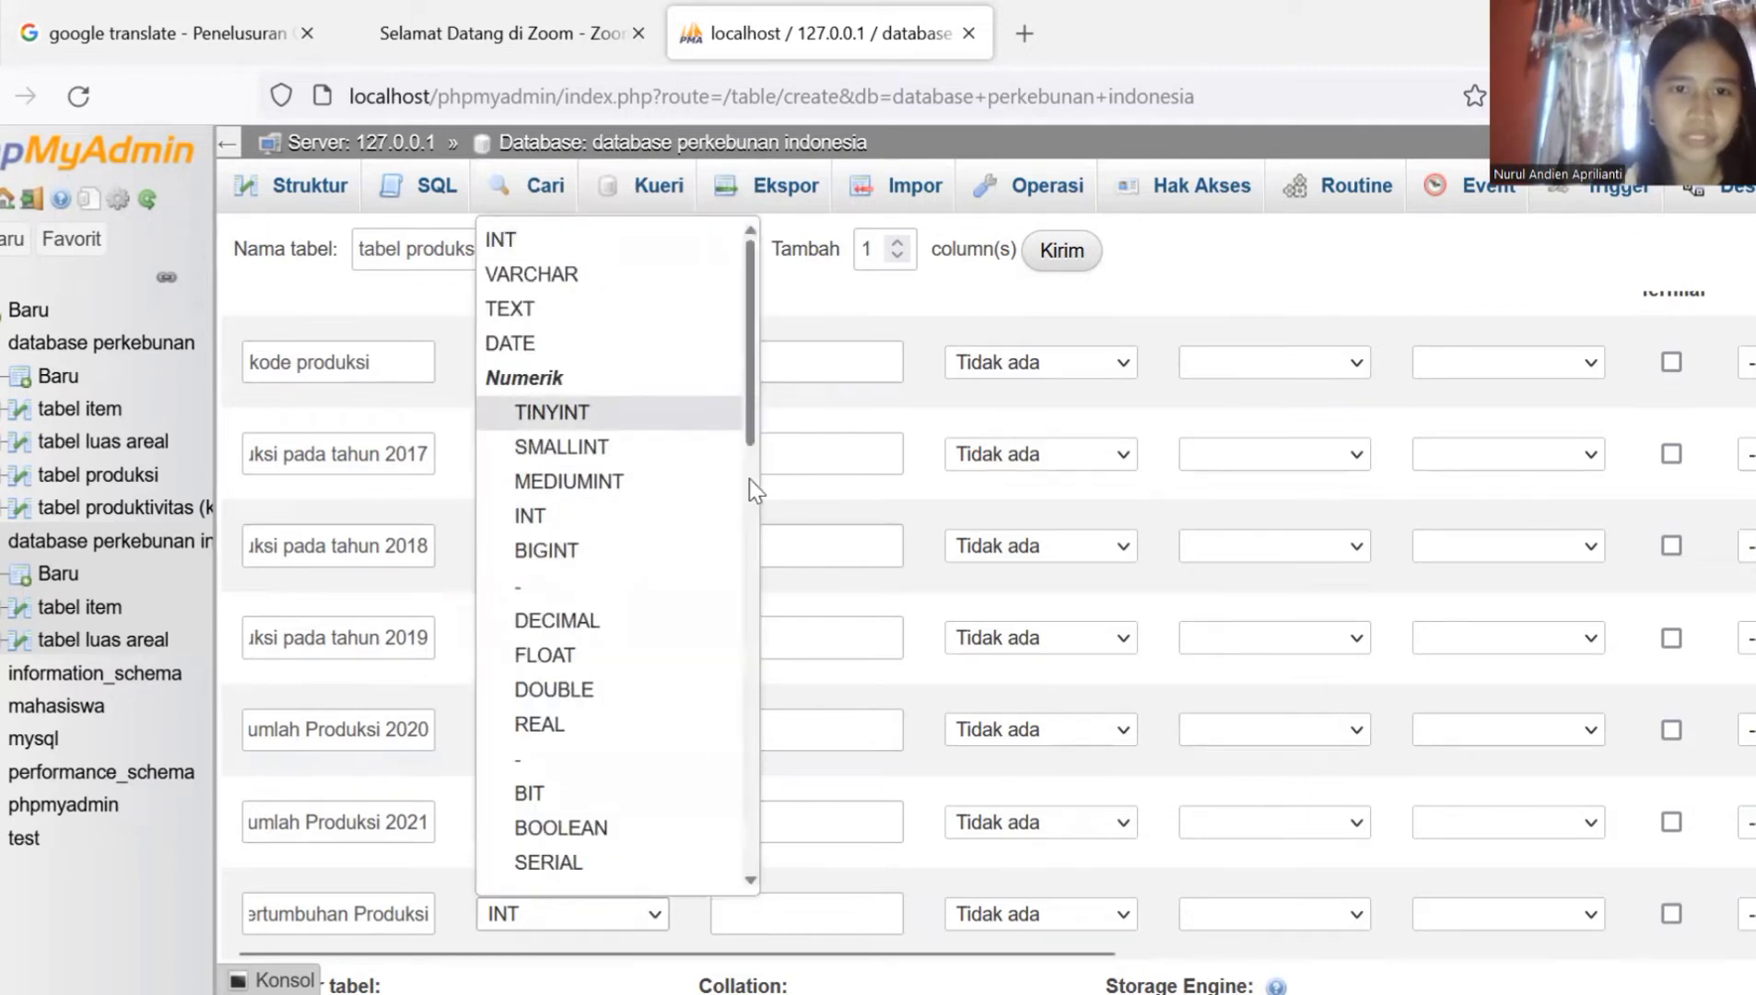
left_click(625, 620)
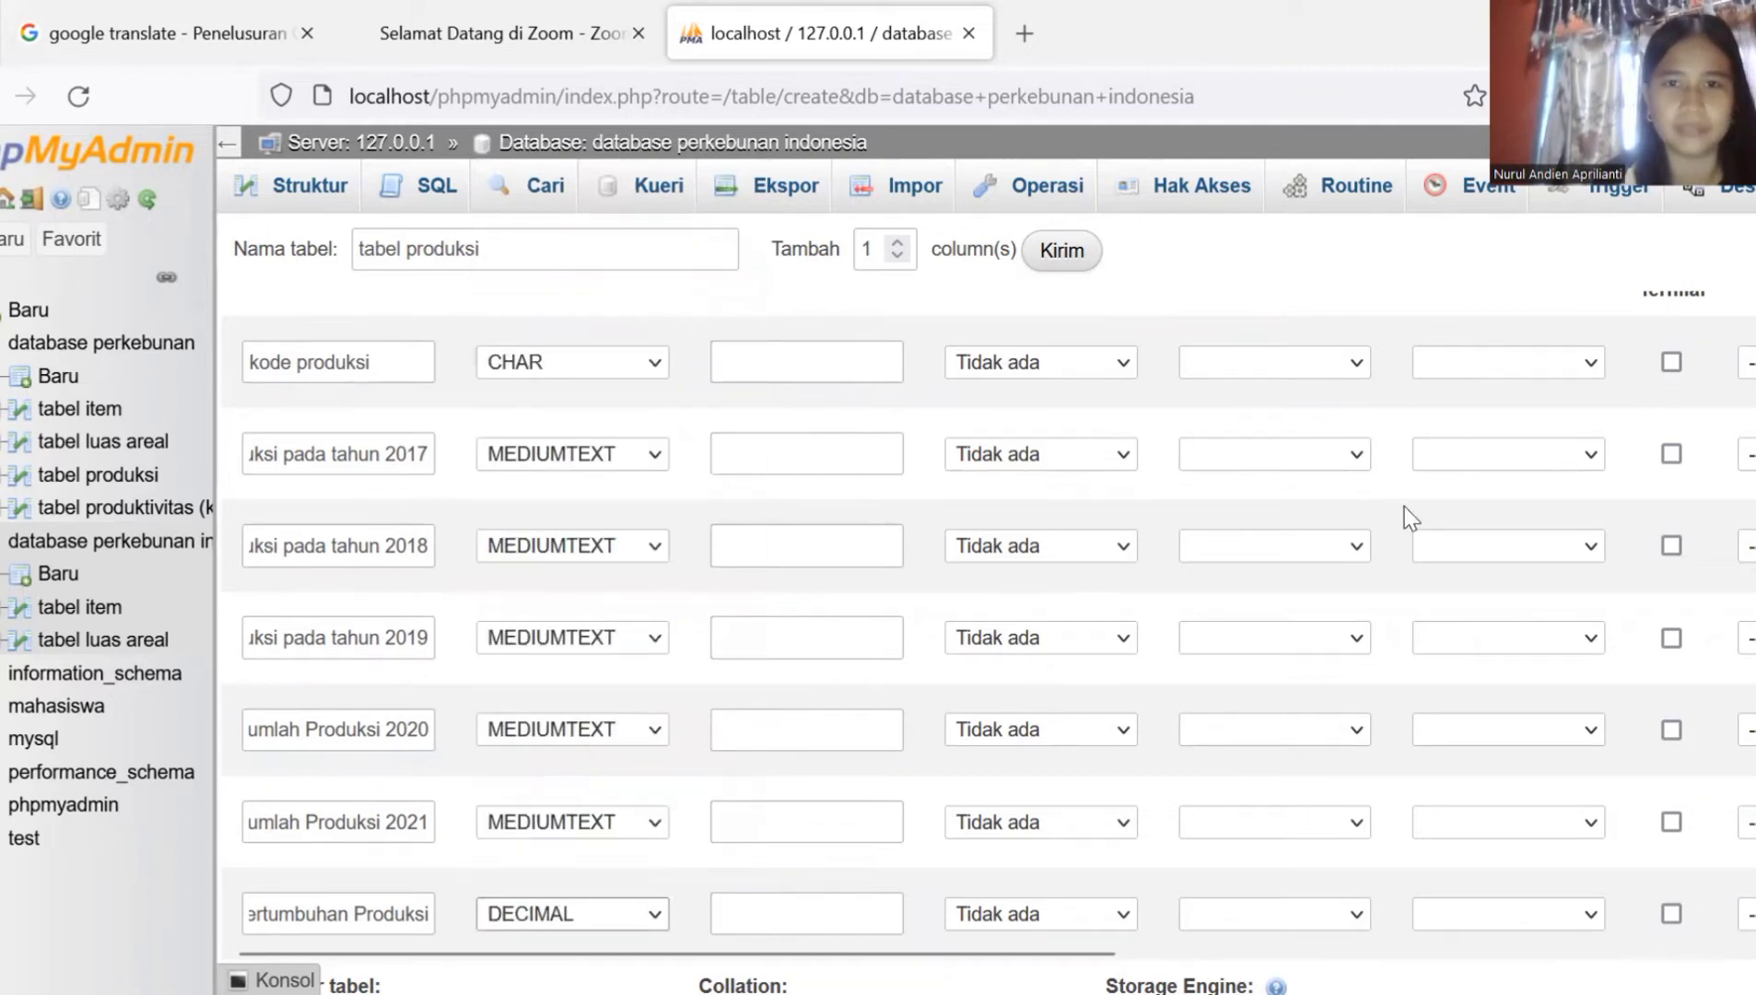
Step: Set the length of the "kode produksi" column to 3
scroll(986, 645, "up", 1)
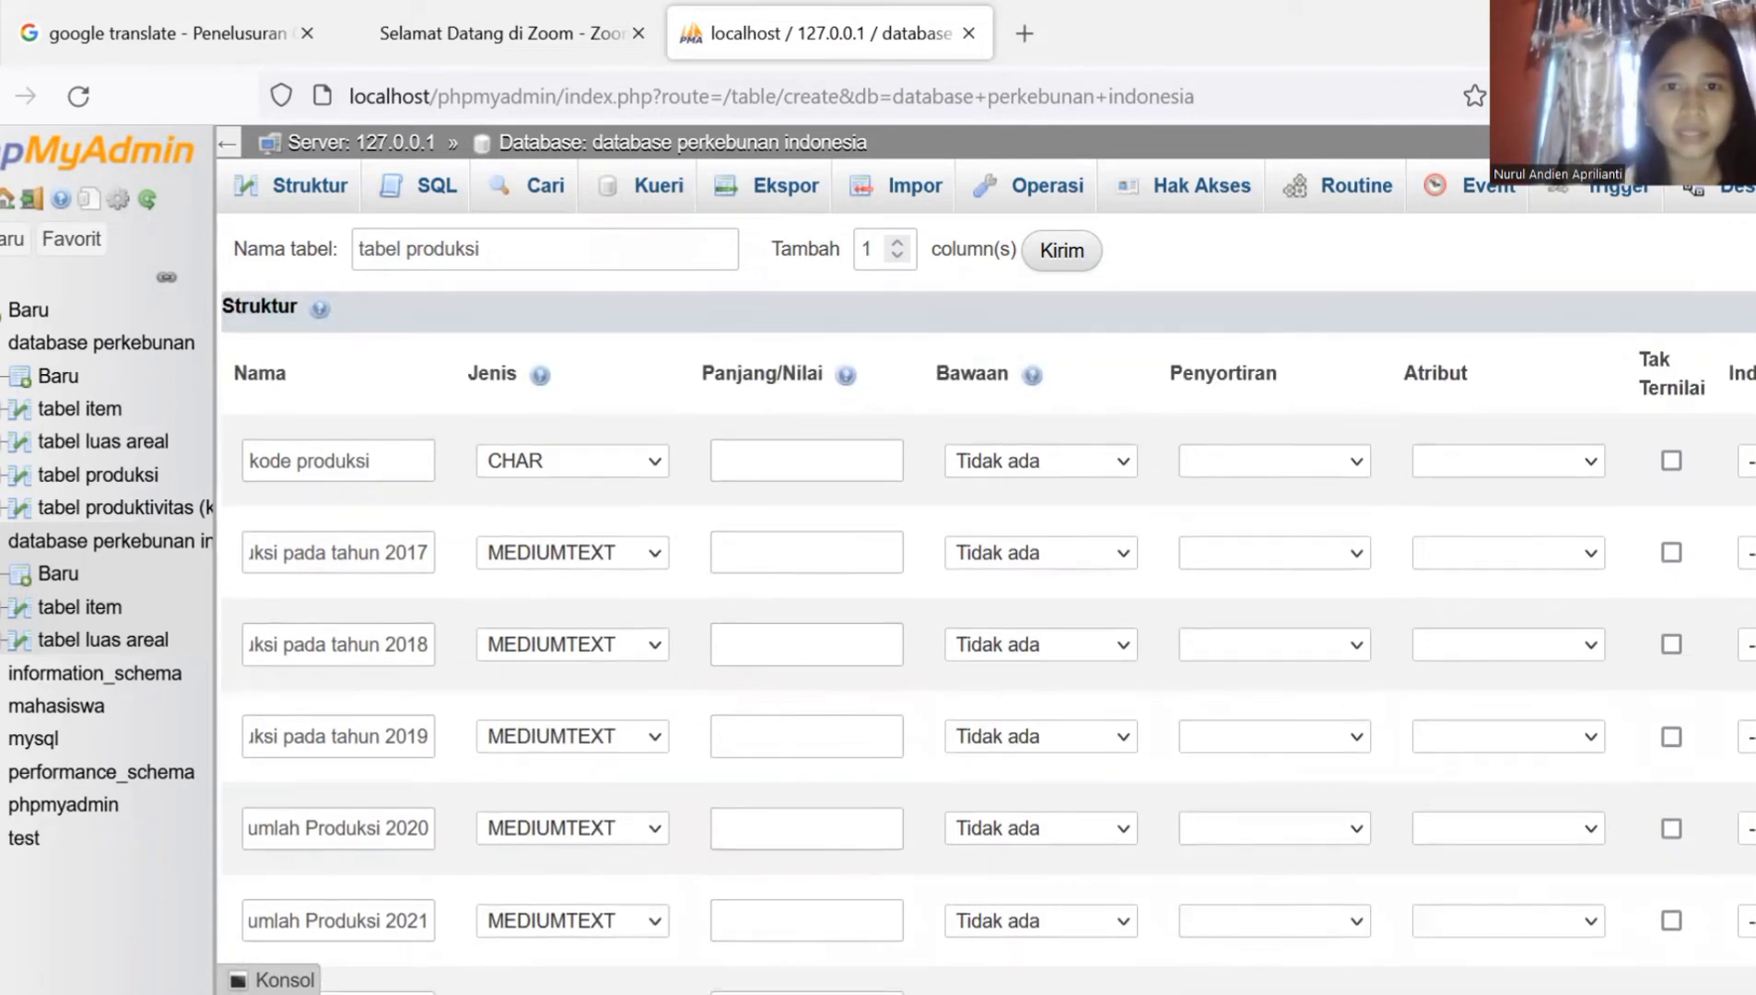
left_click(775, 447)
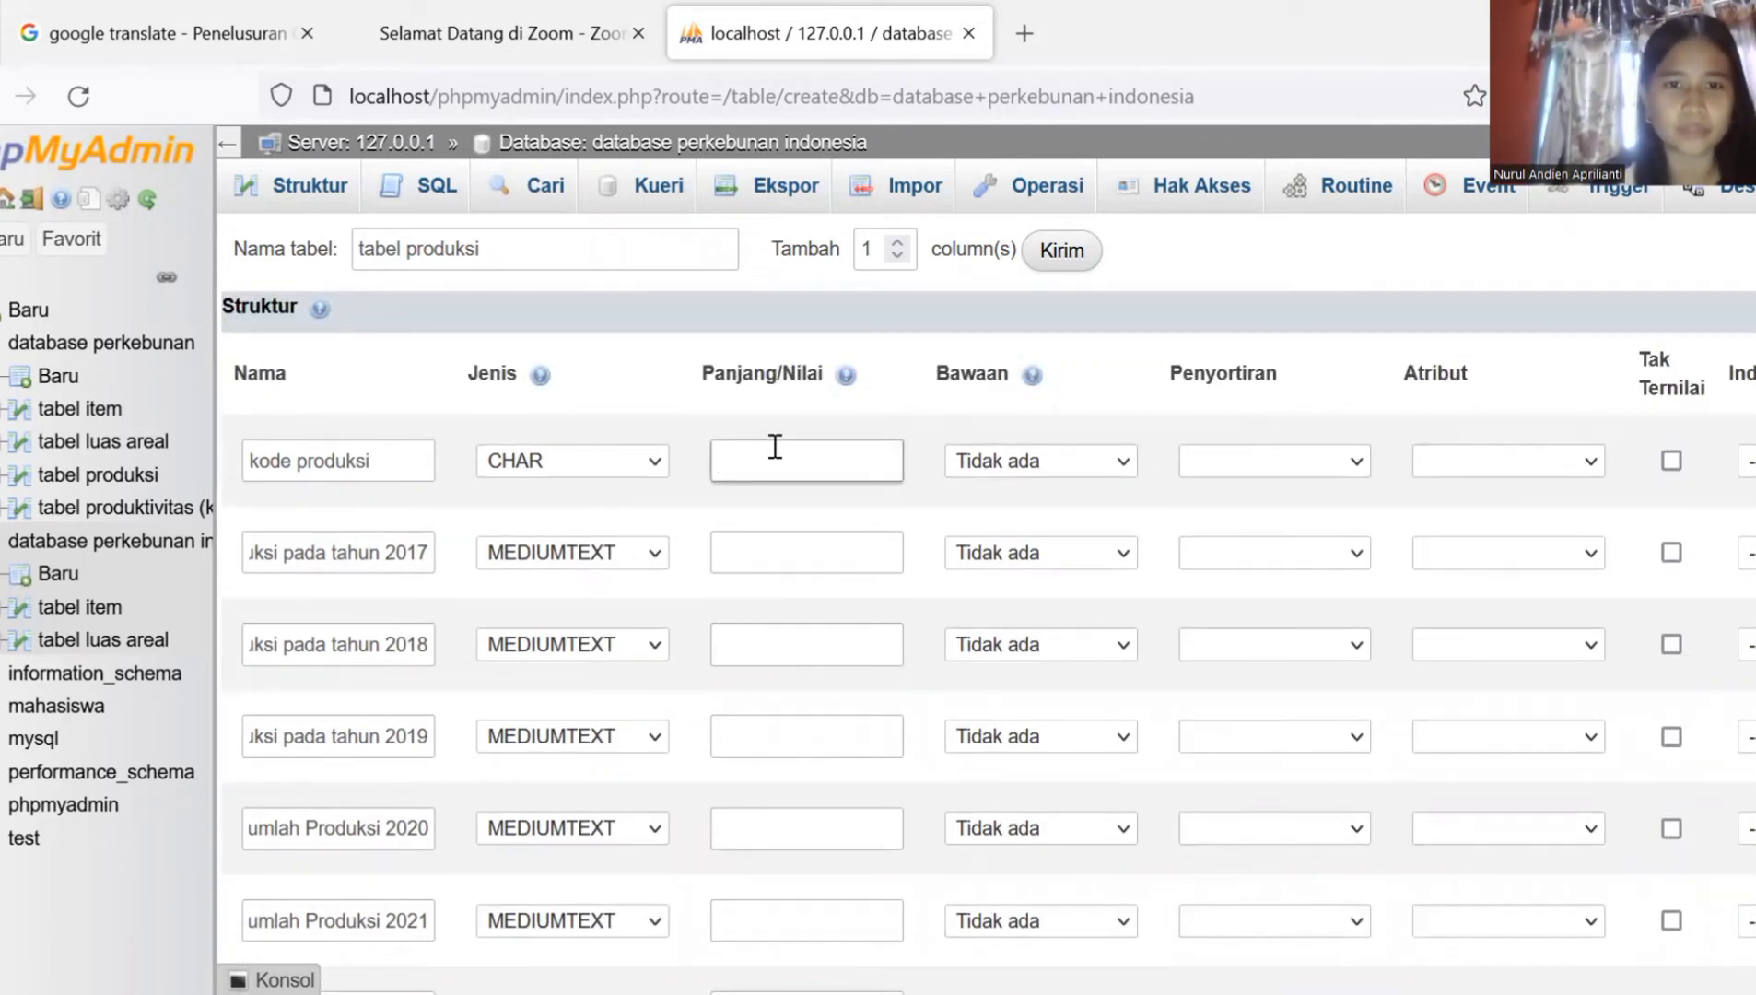
type("3")
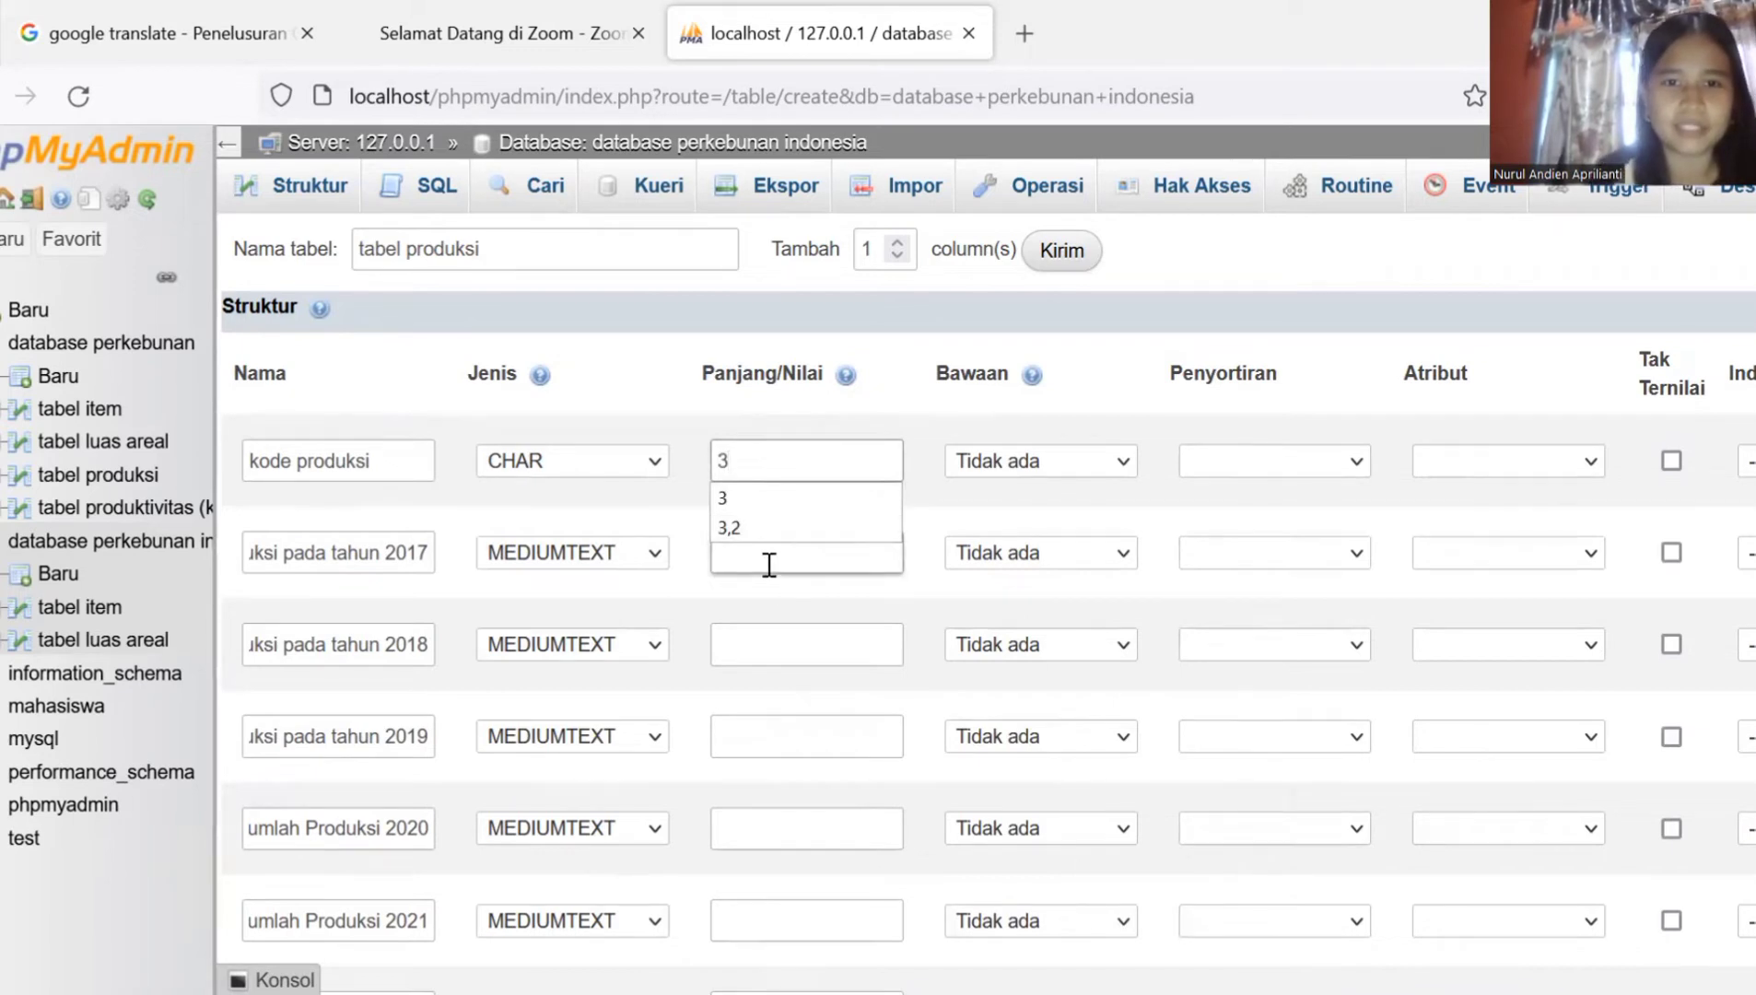
Step: Set the length of each of the five yearly production columns, 2017 through 2021, to 10
left_click(770, 558)
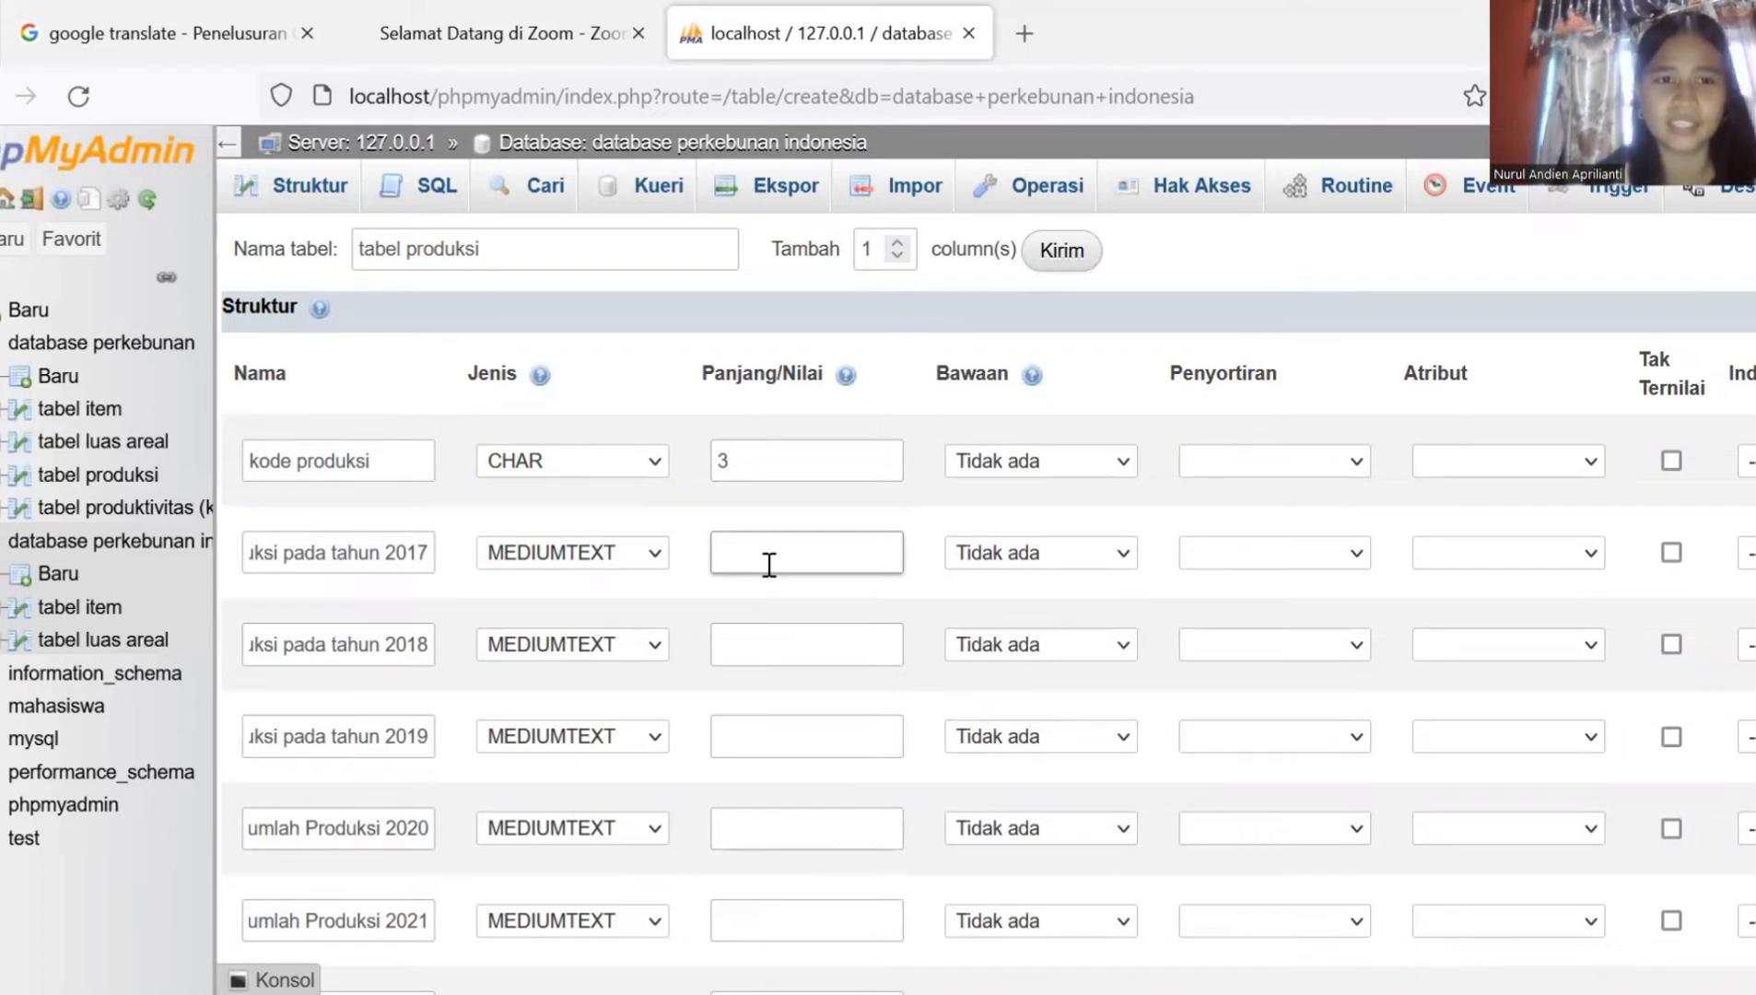
type("1")
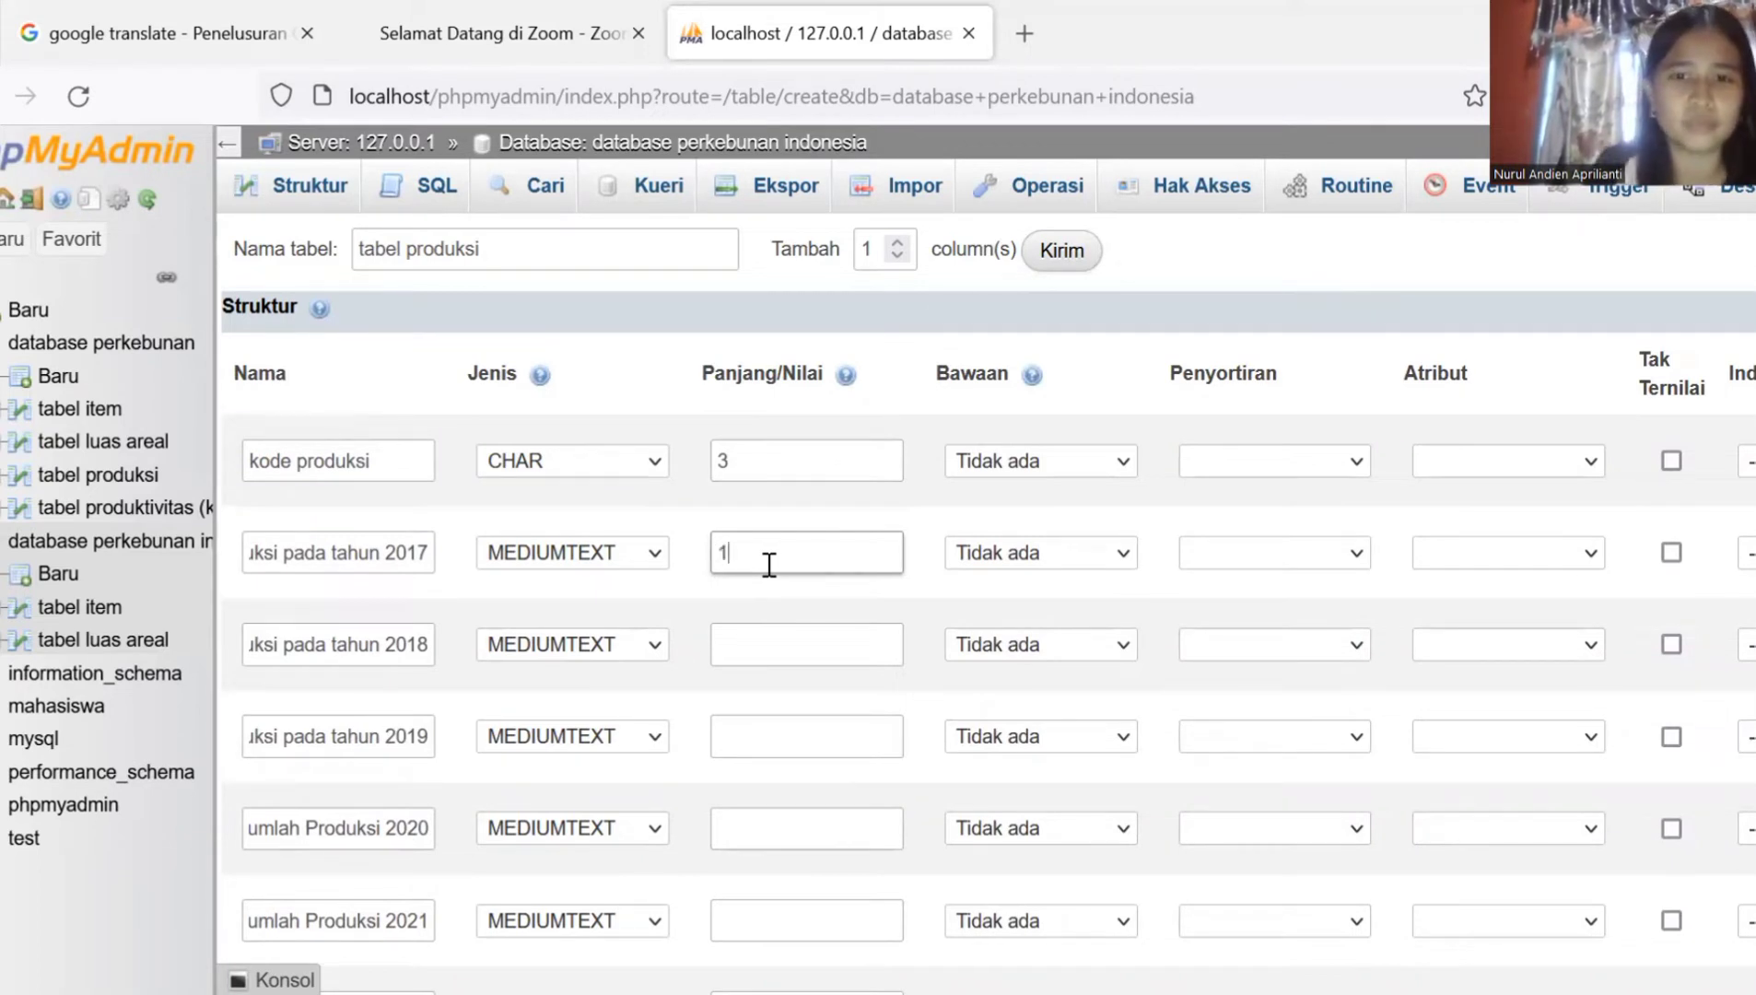
type("0")
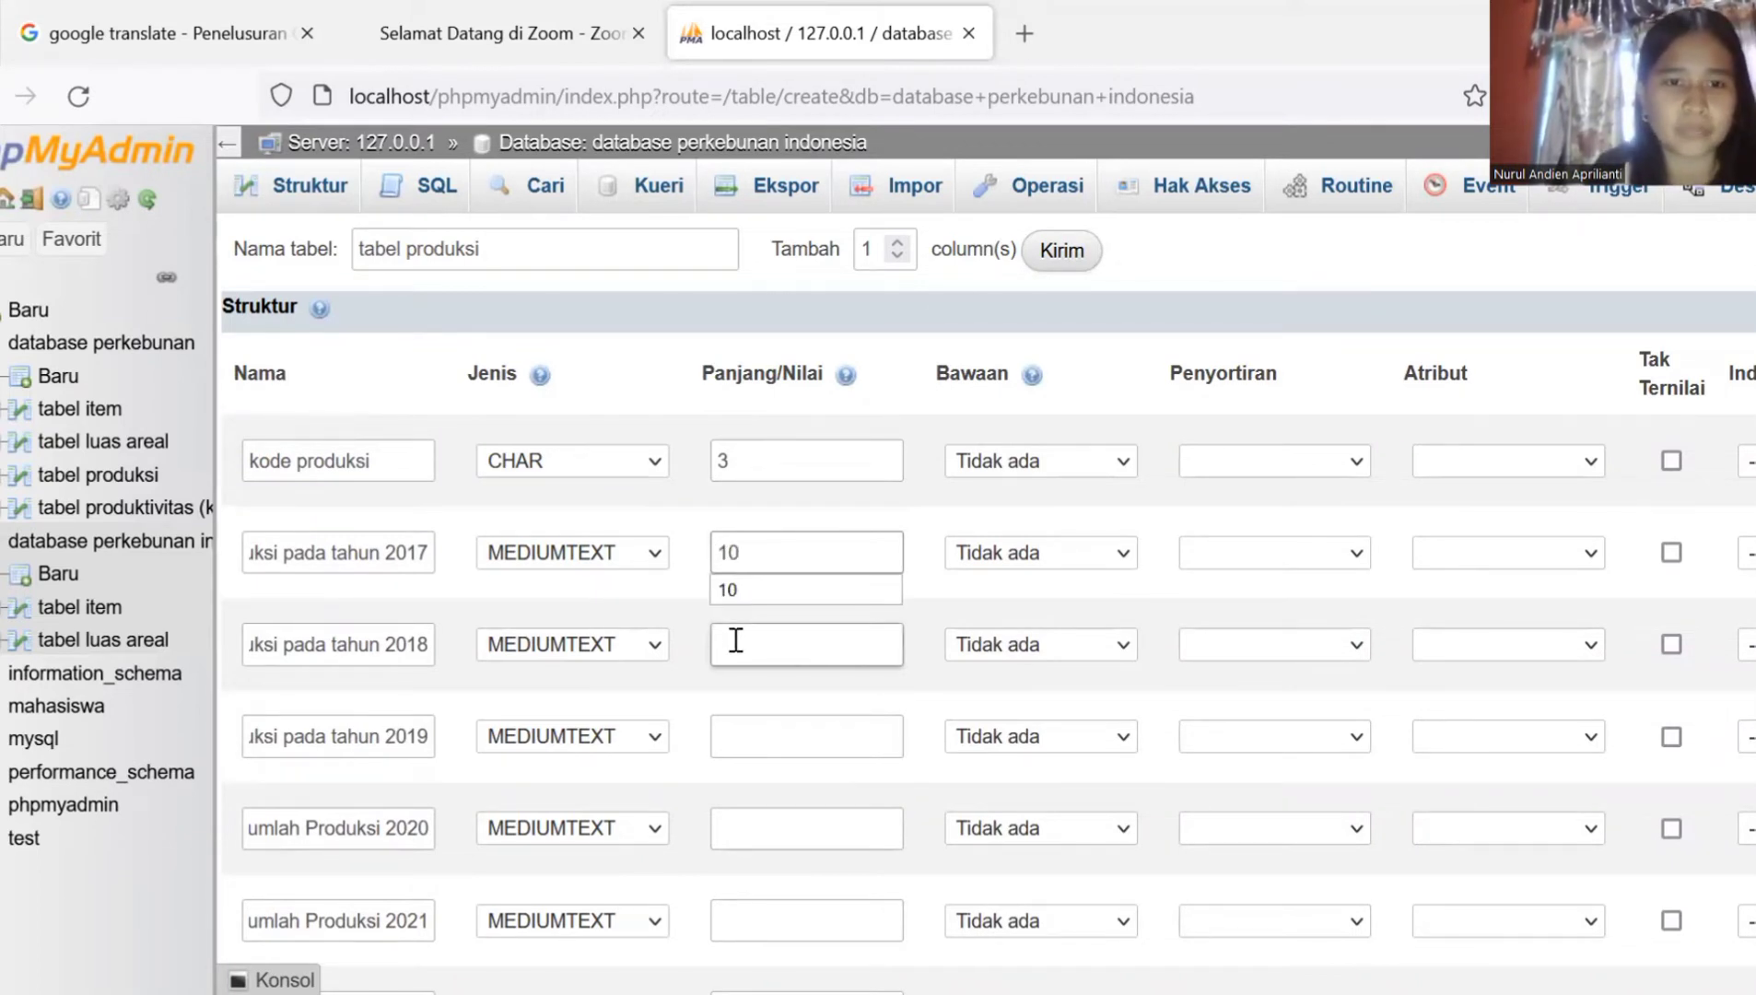
left_click(736, 641)
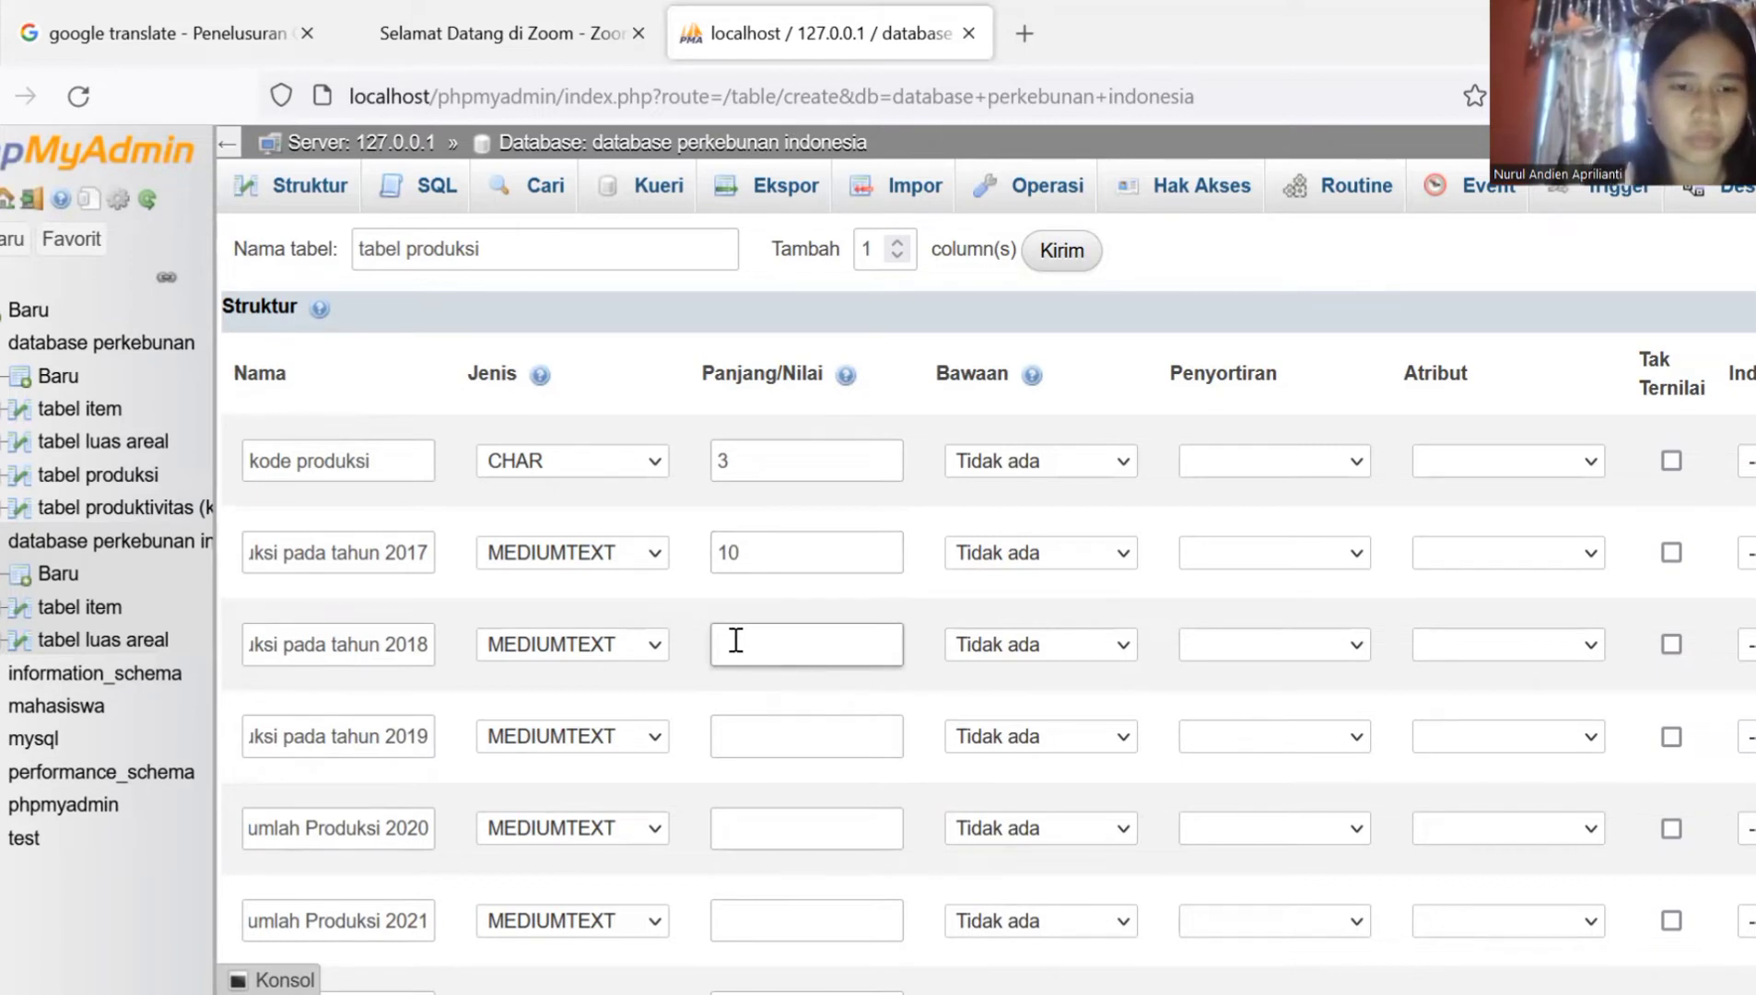
type("10")
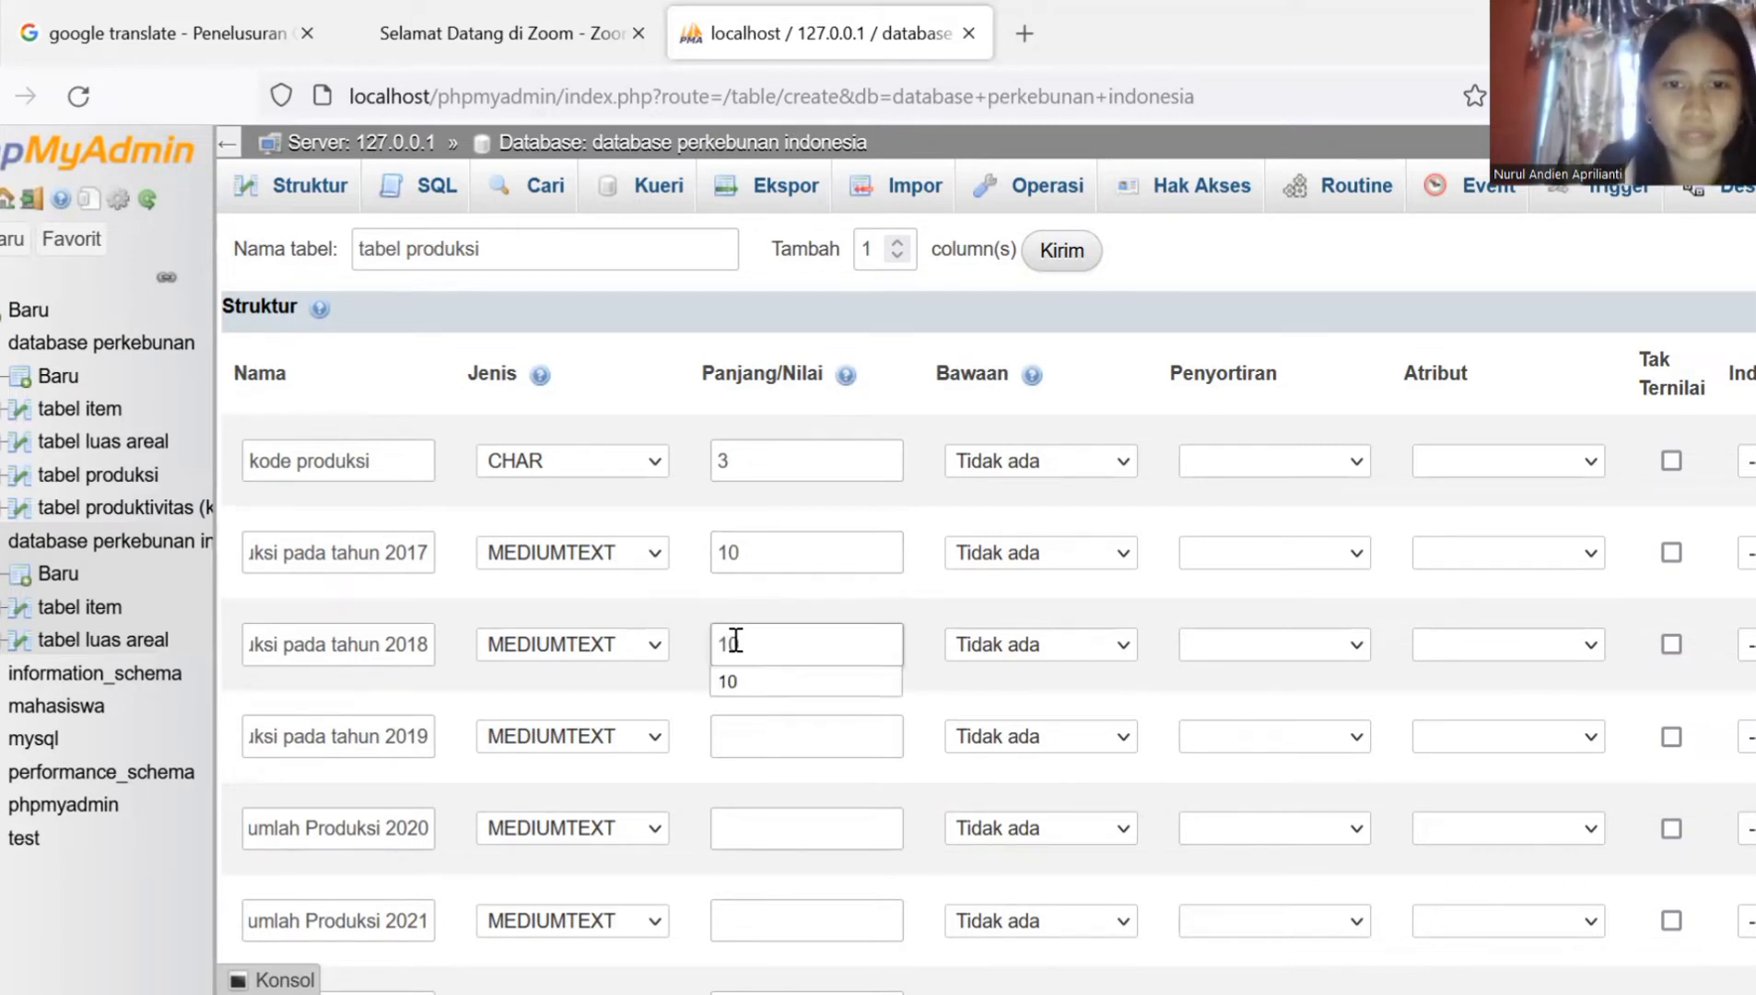
left_click(726, 731)
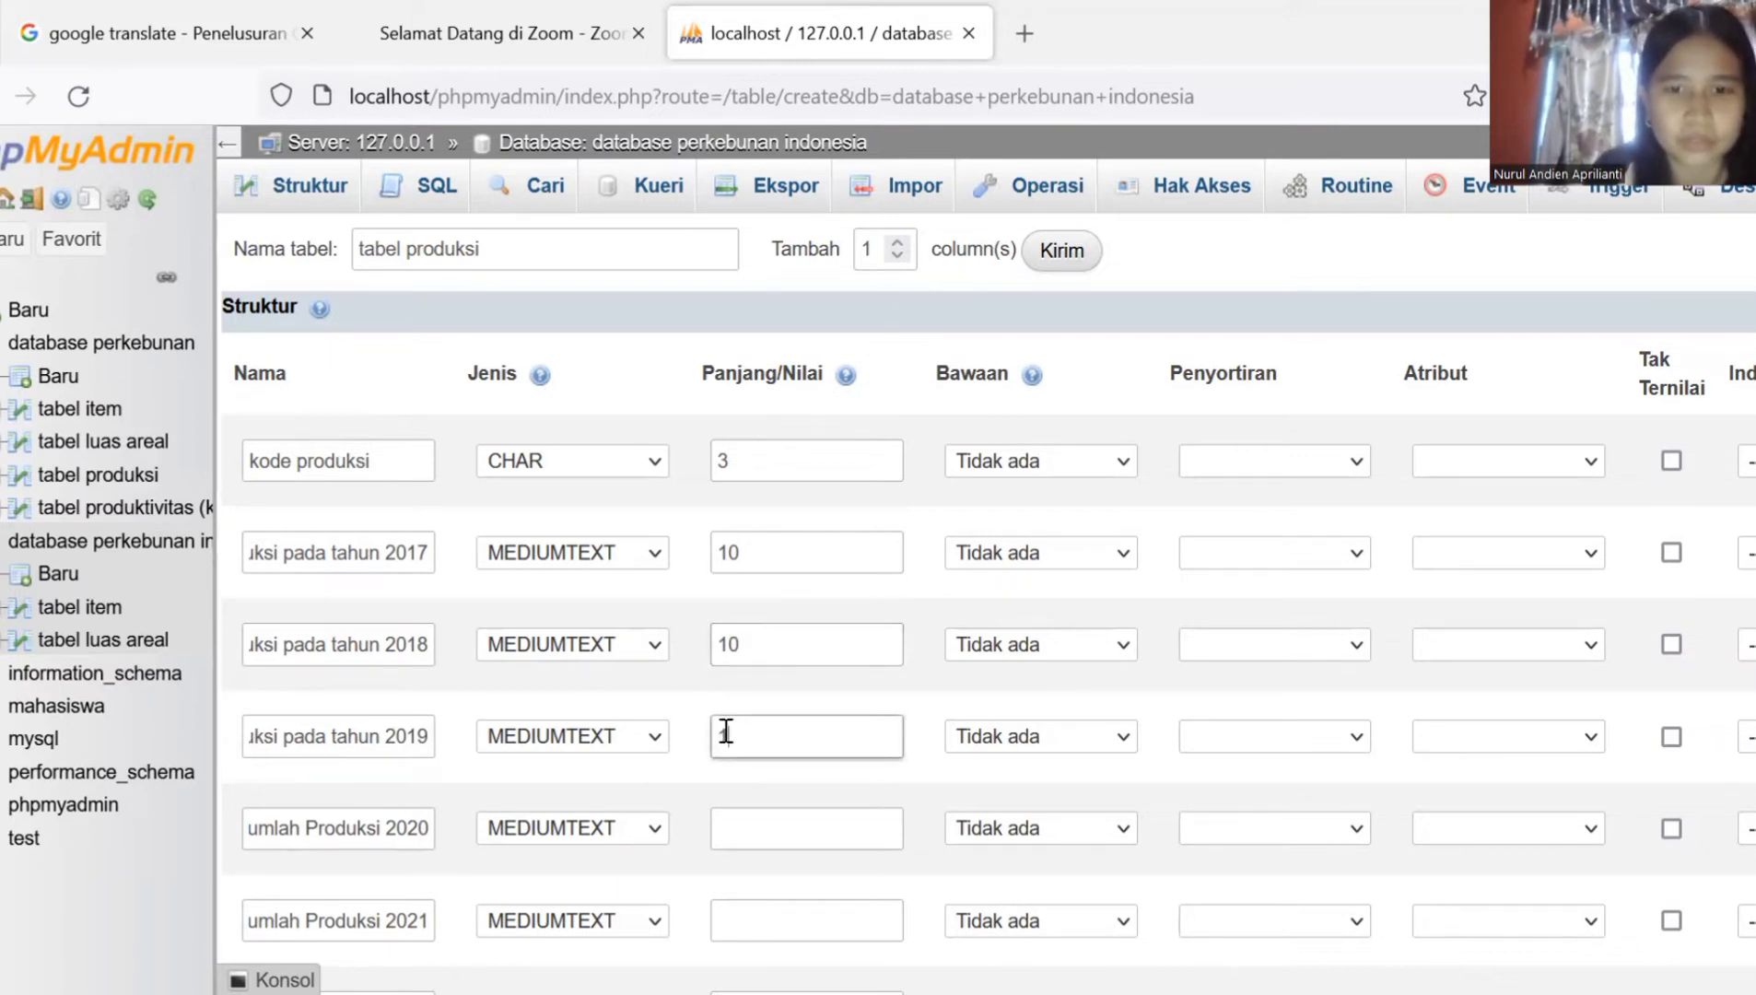
type("10")
left_click(746, 829)
type("10")
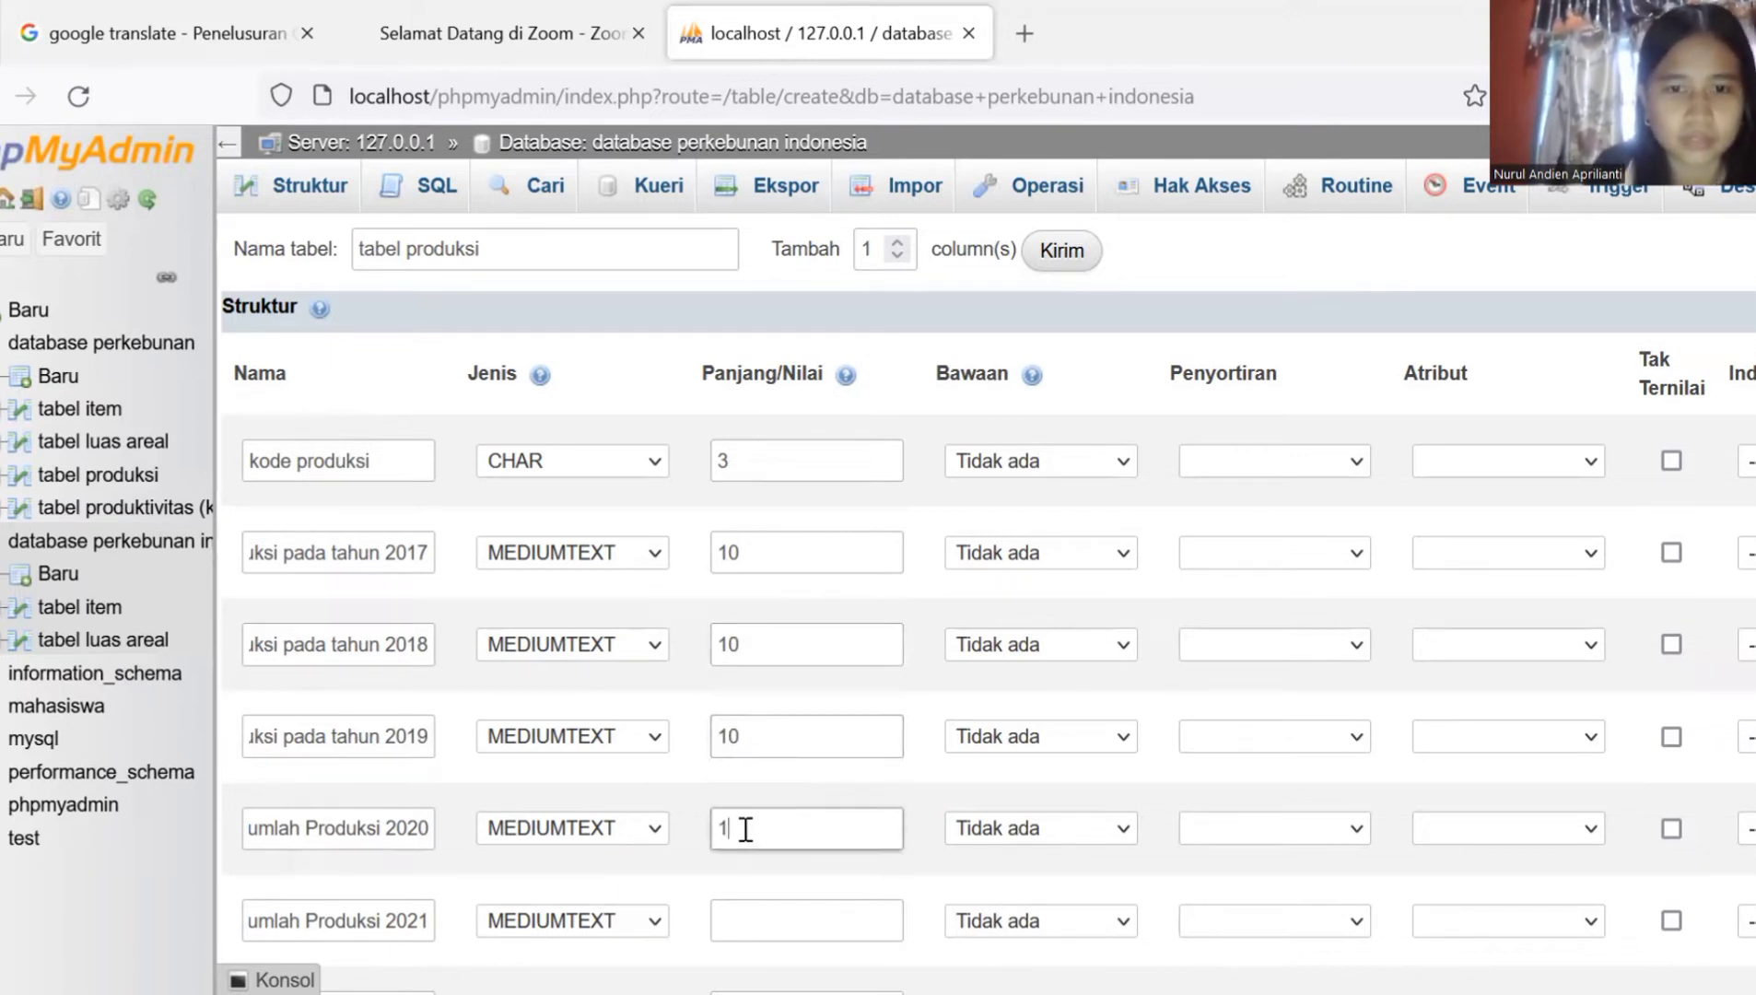
left_click(743, 937)
type("1")
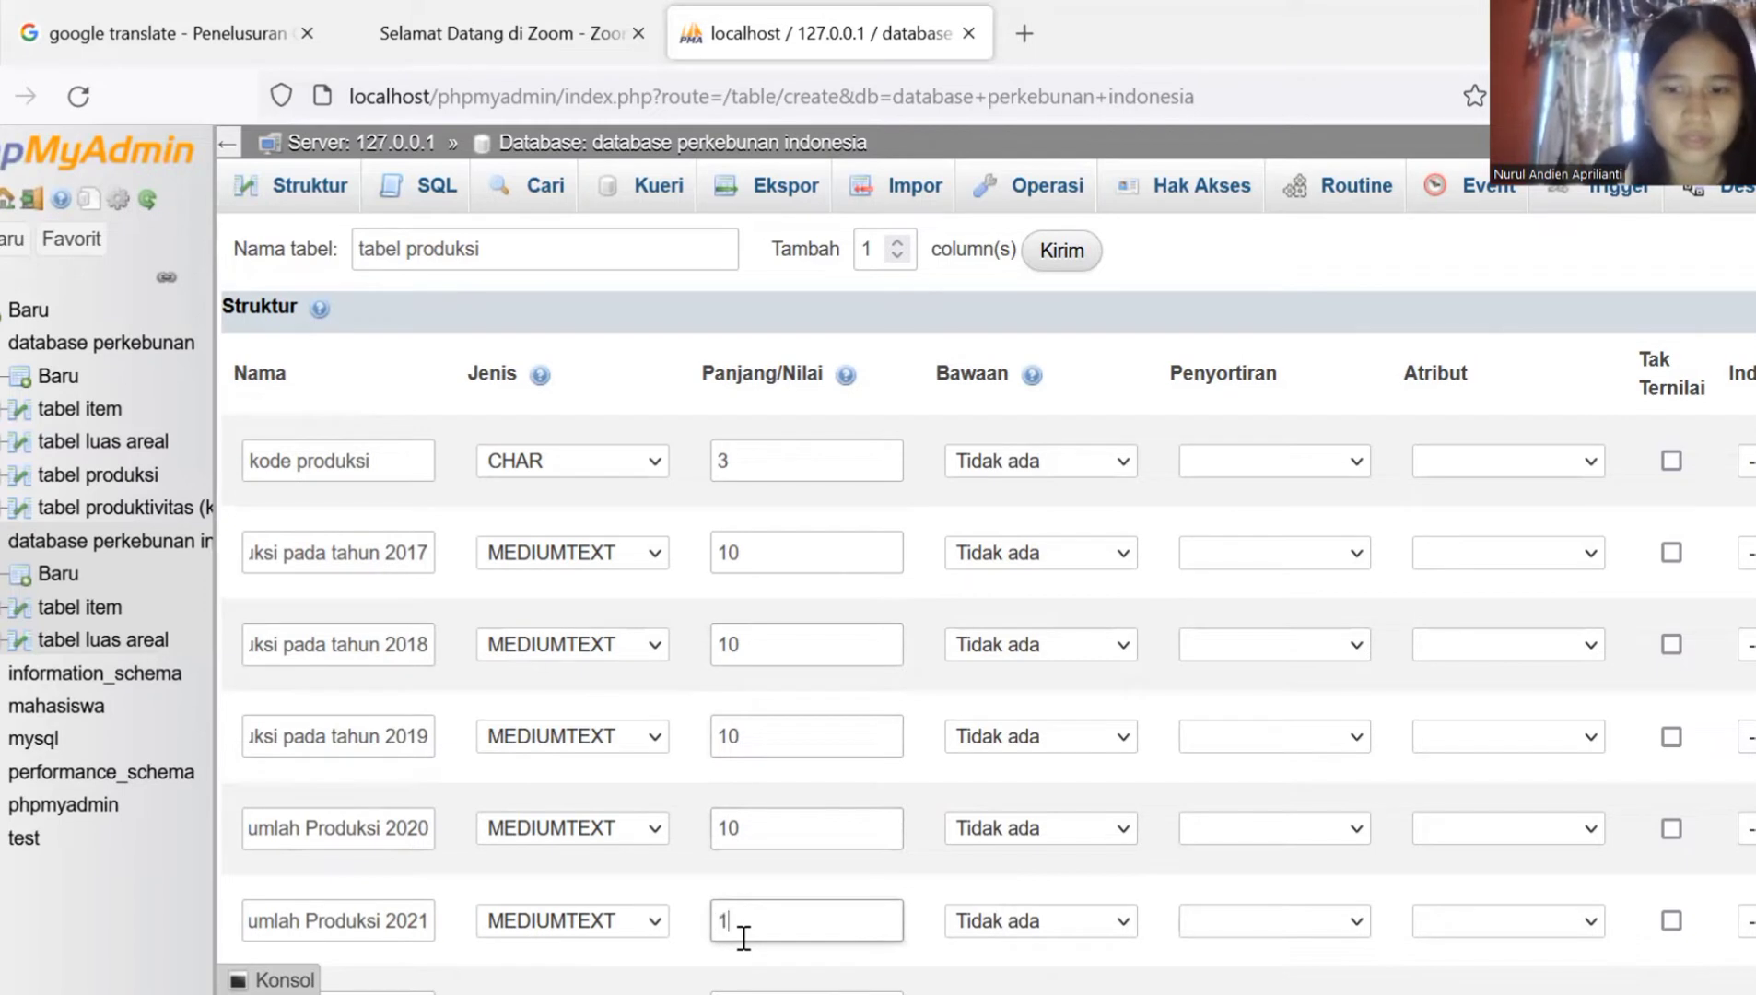
type("0")
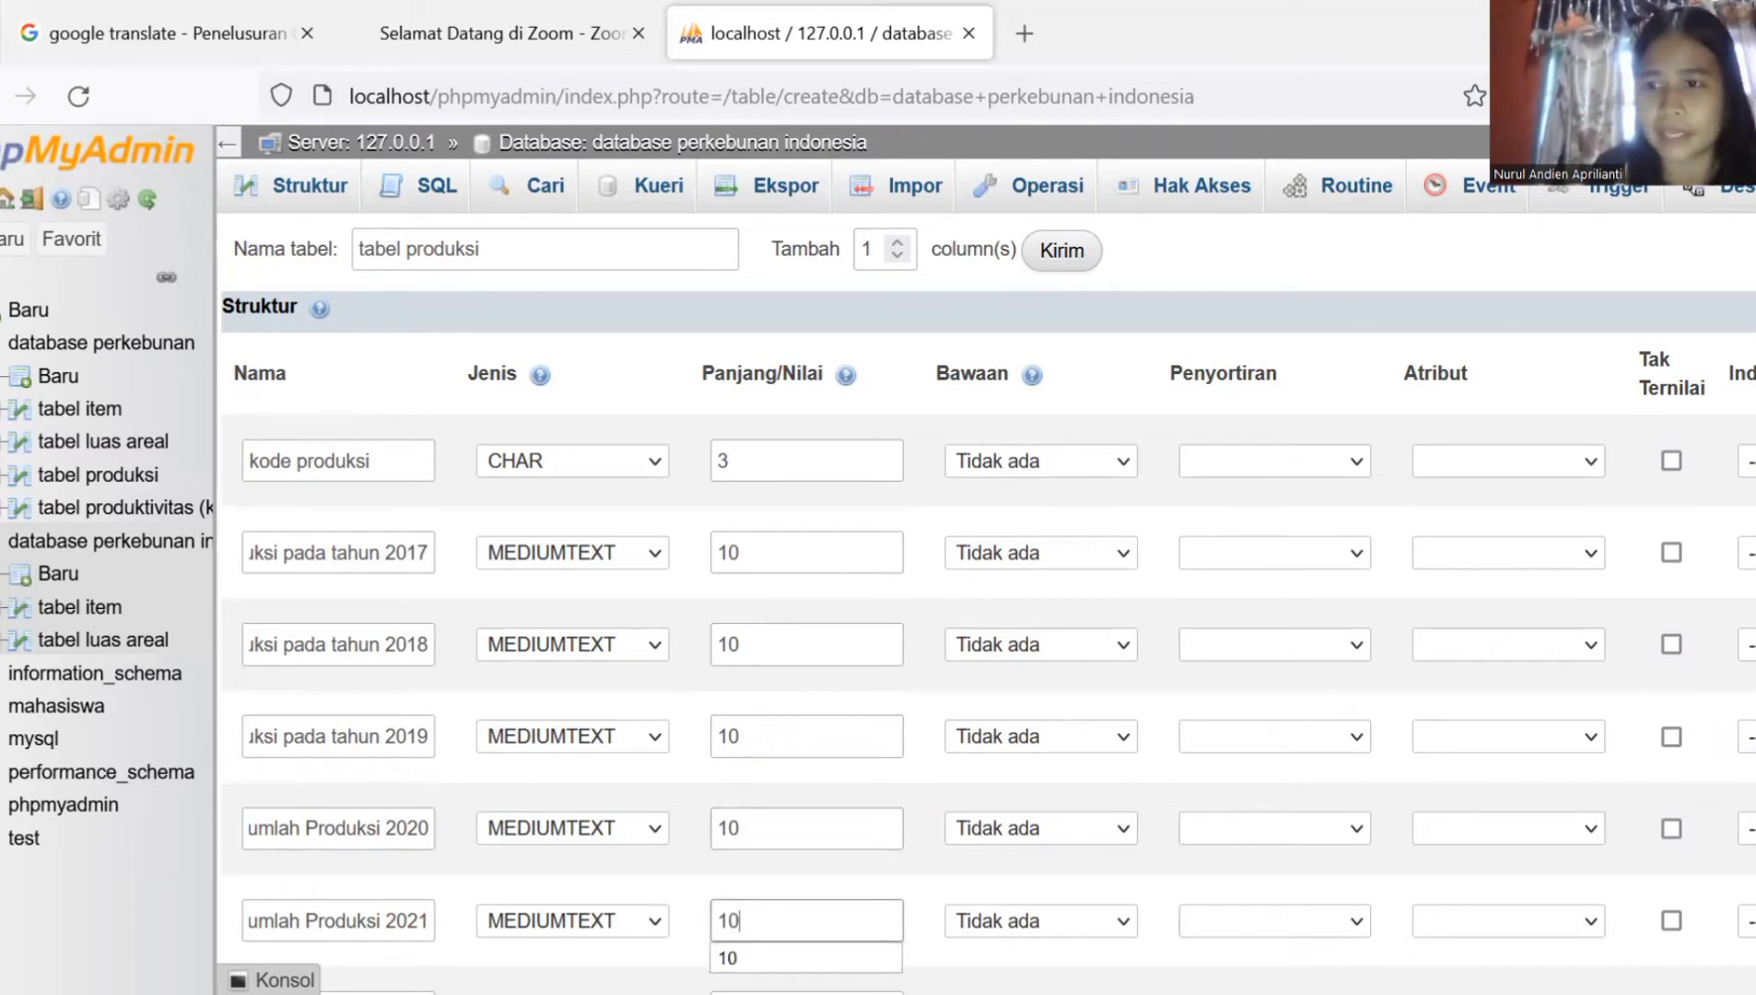
Step: Set the length of the "Laju Pertumbuhan Produksi" column to 5,2
scroll(1030, 803, "down", 2)
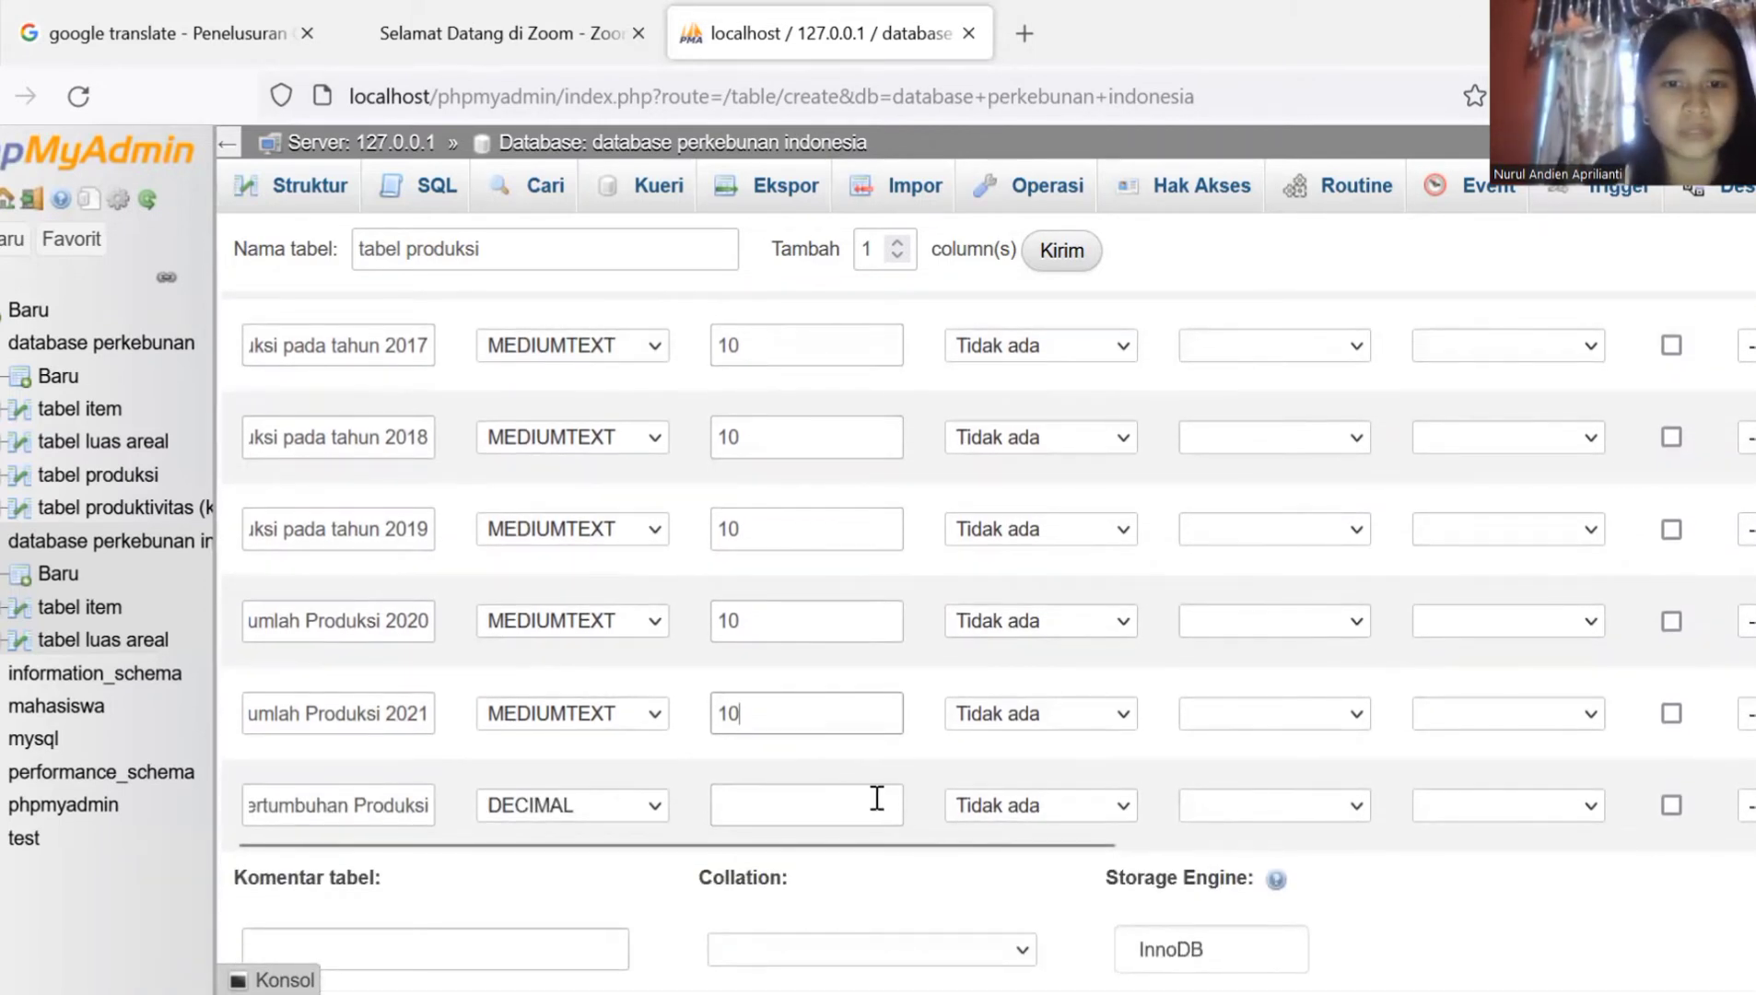
left_click(850, 802)
type("5")
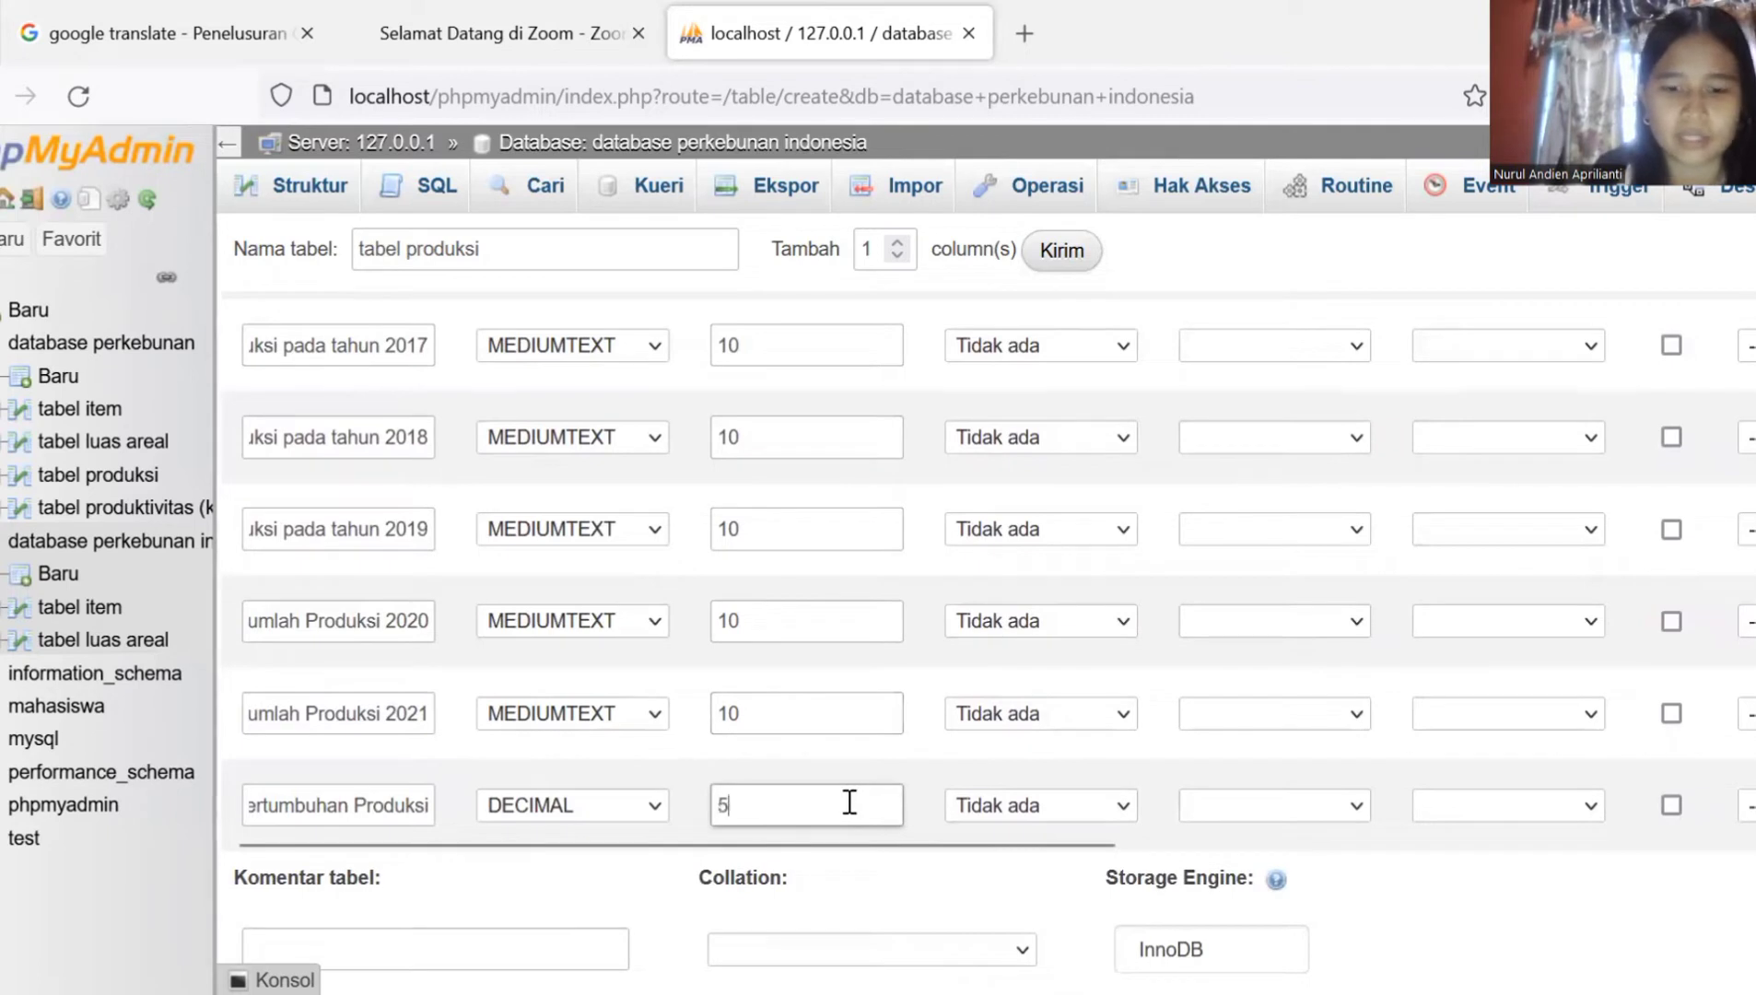
type(".2")
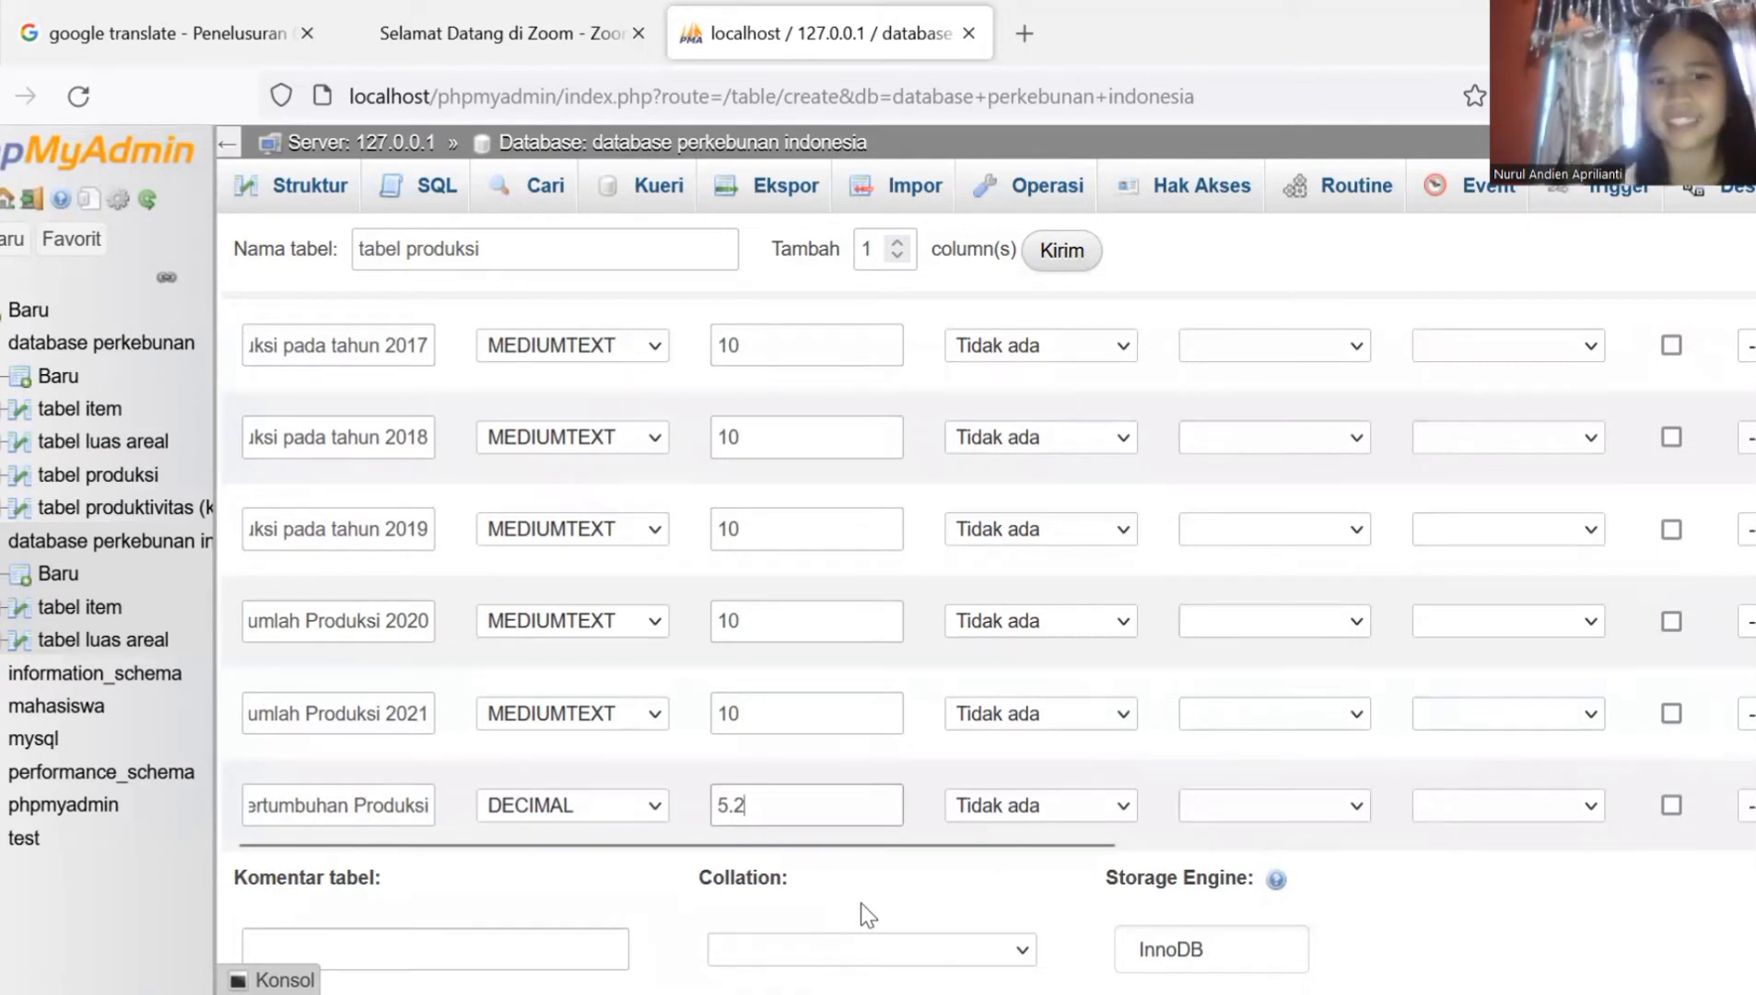
left_click(731, 806)
key("BackSpace")
type(",")
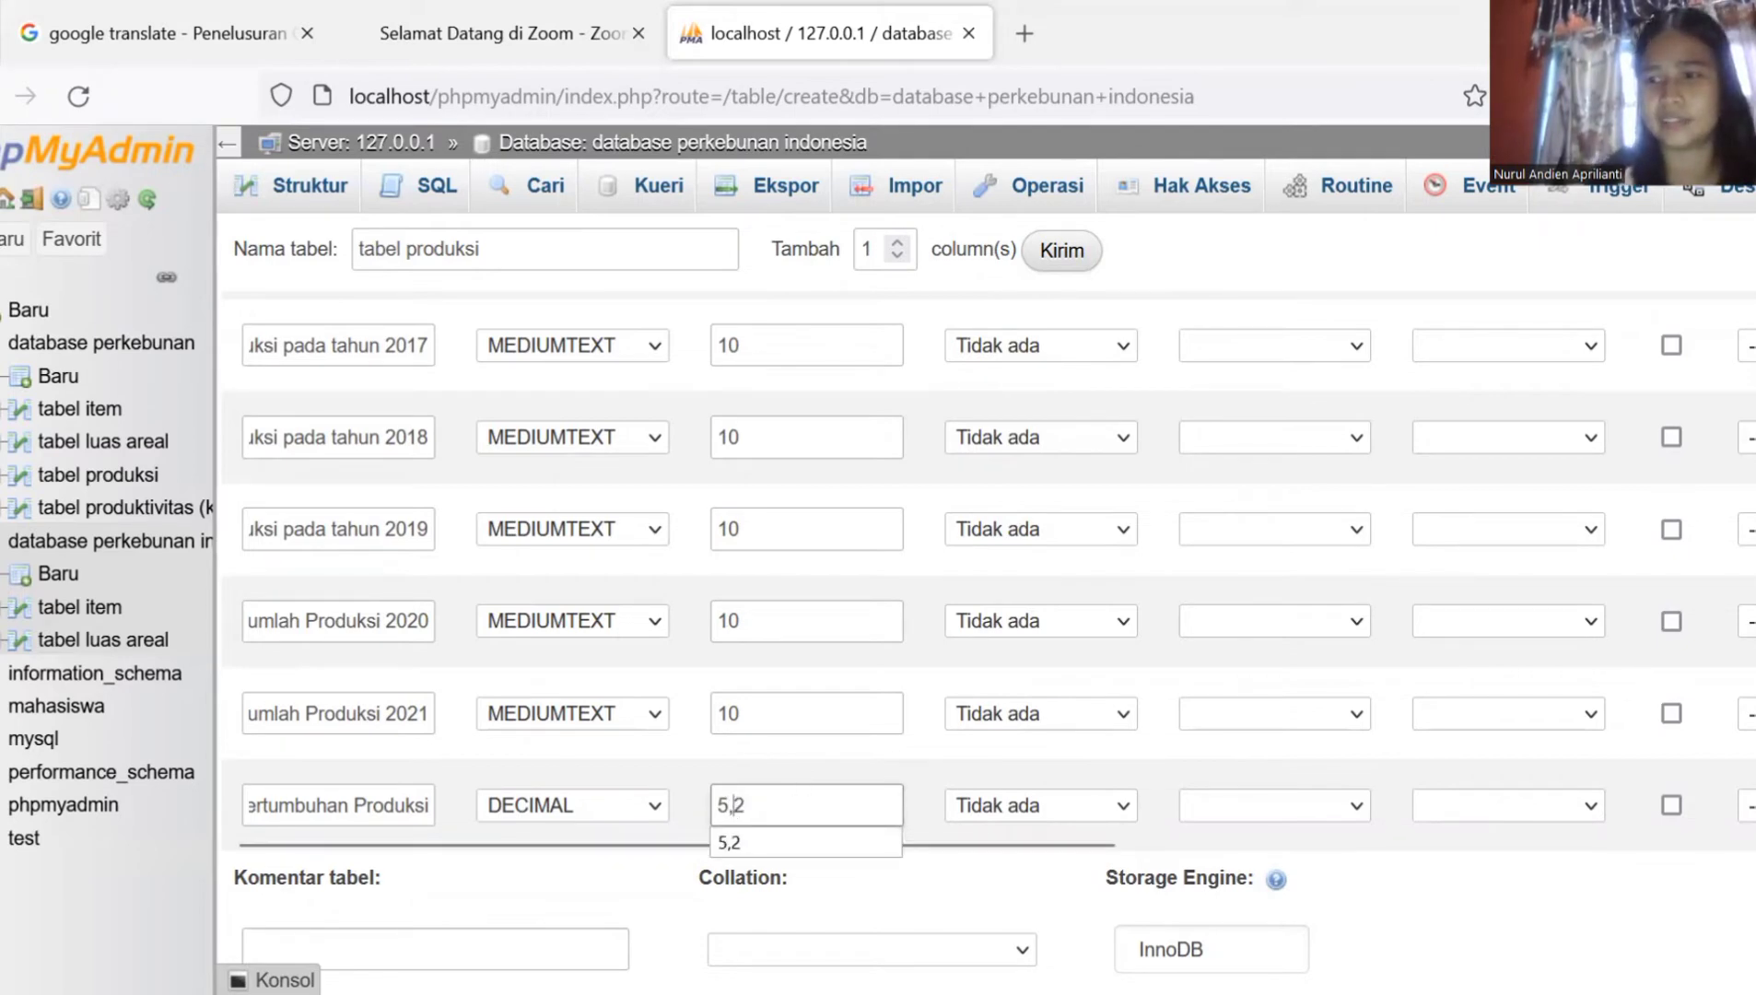
Step: Save the new table "tabel produksi" with its seven defined columns
scroll(989, 645, "up", 3)
scroll(989, 645, "down", 6)
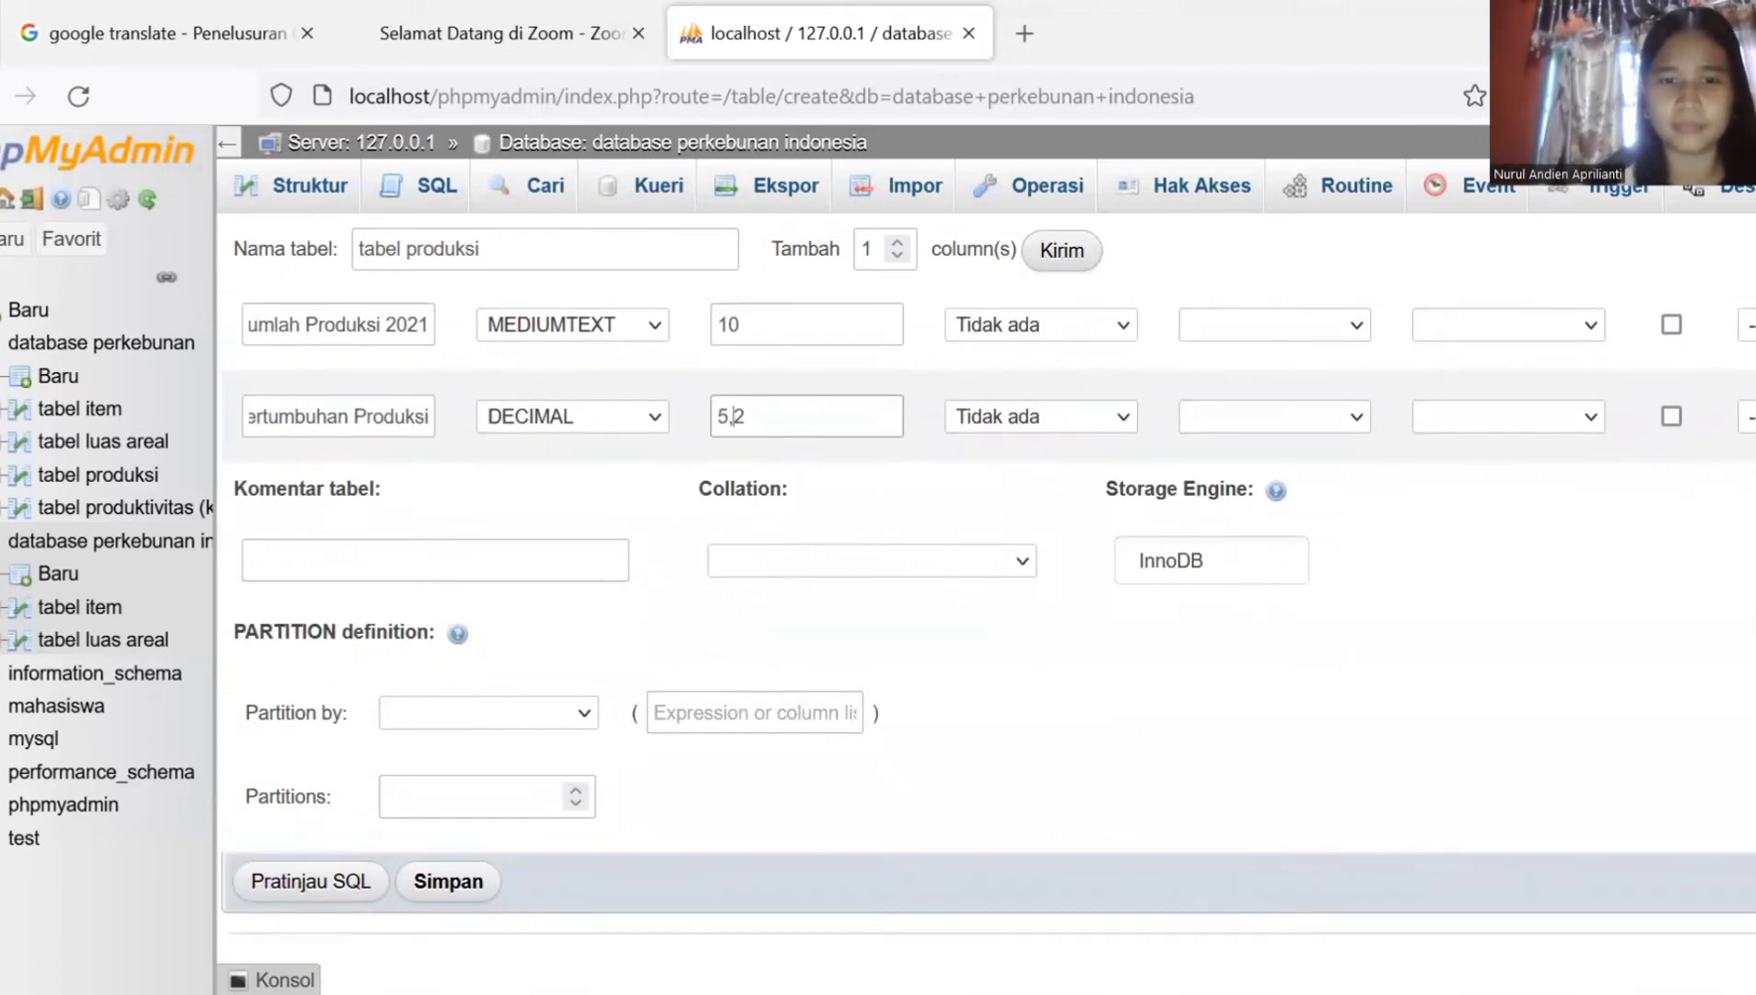
left_click(456, 889)
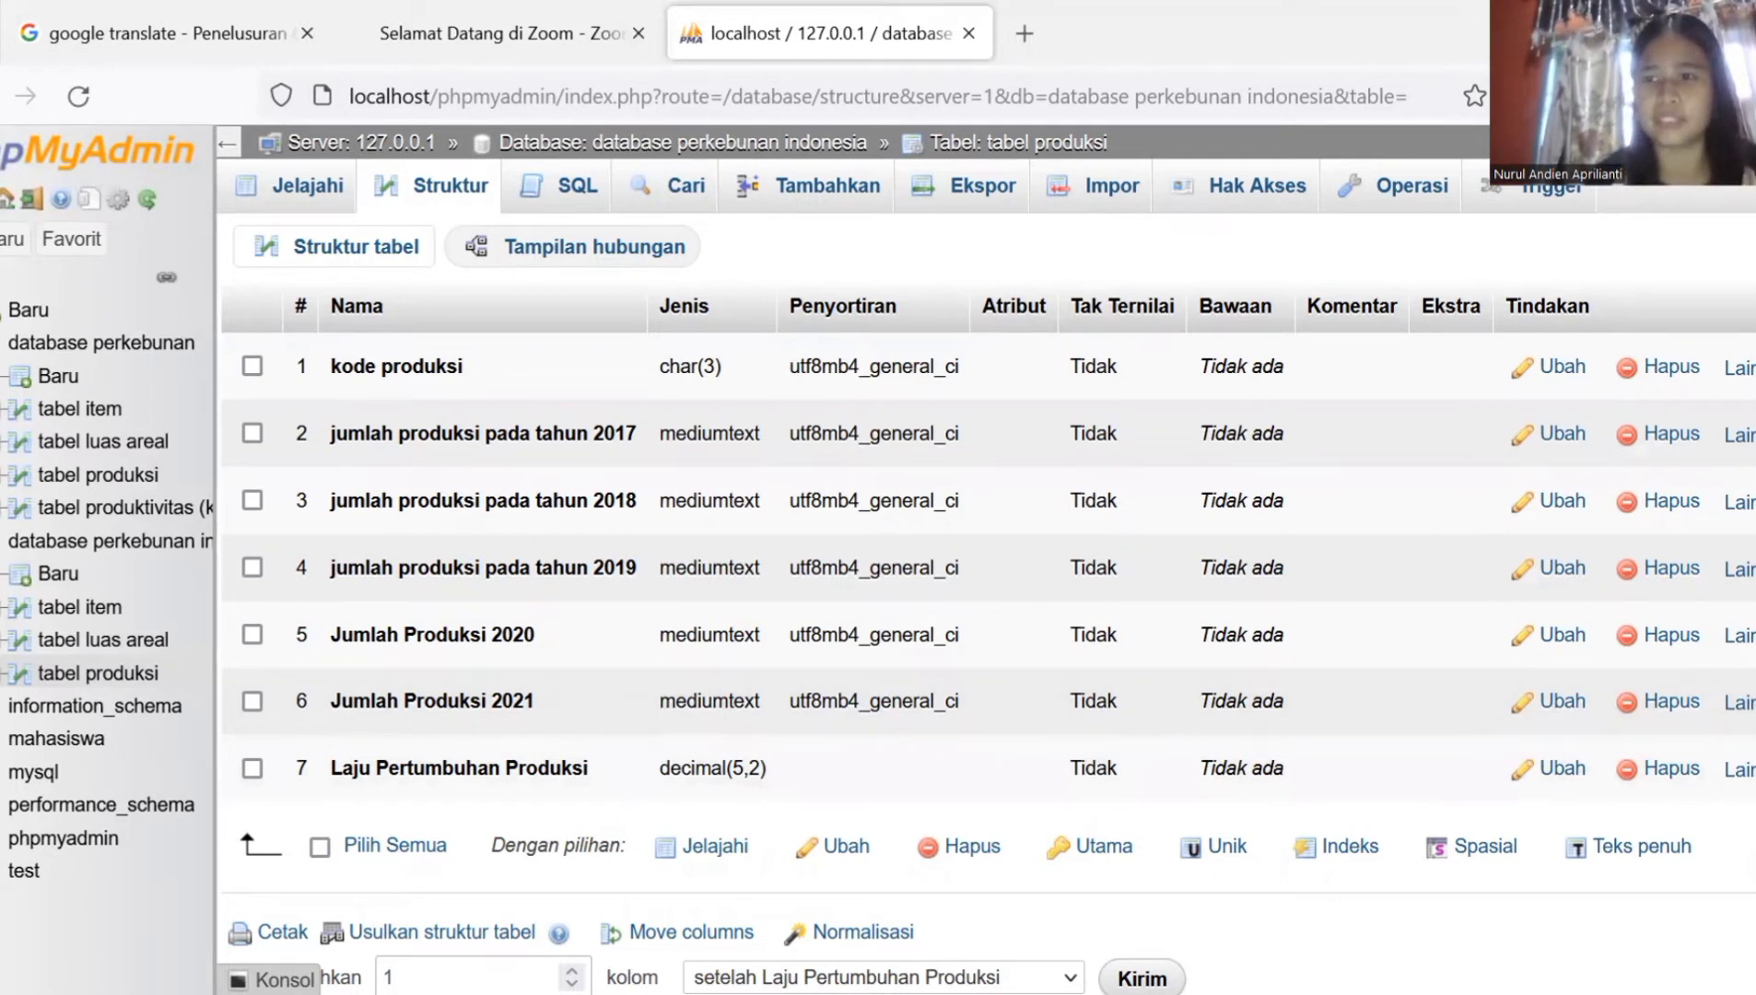
Step: Make the "kode produksi" column the primary key of "tabel produksi"
mouse_move(1737, 368)
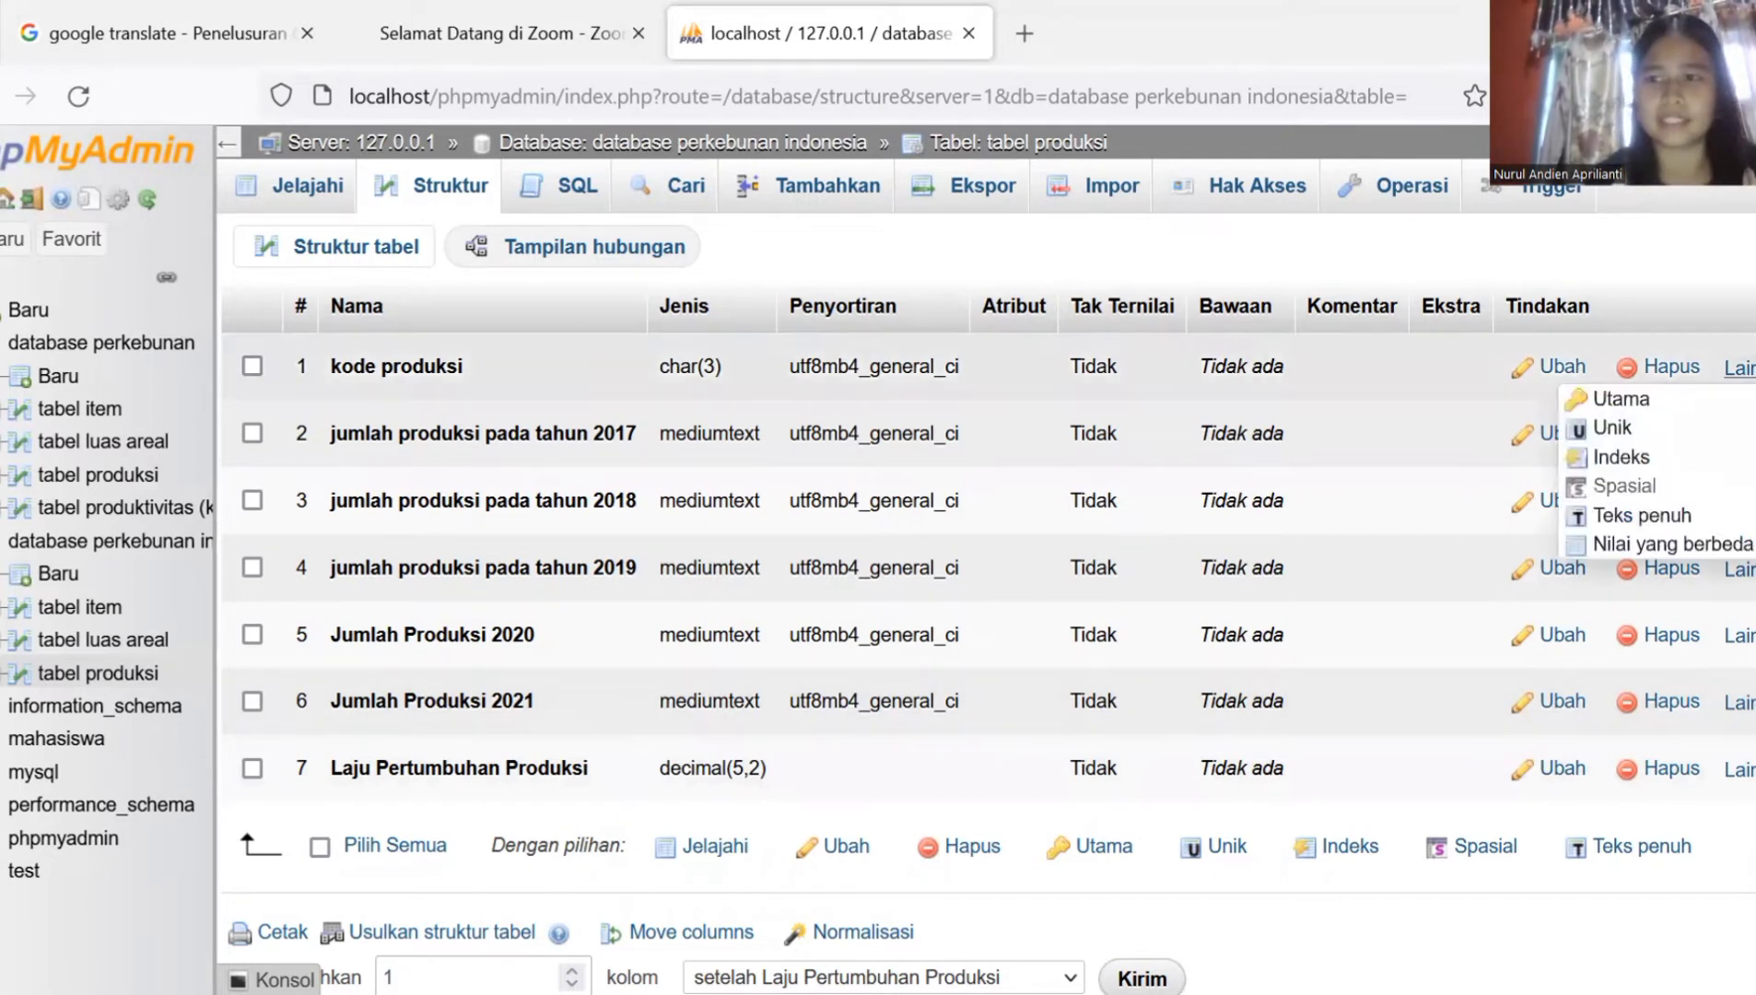
left_click(1666, 406)
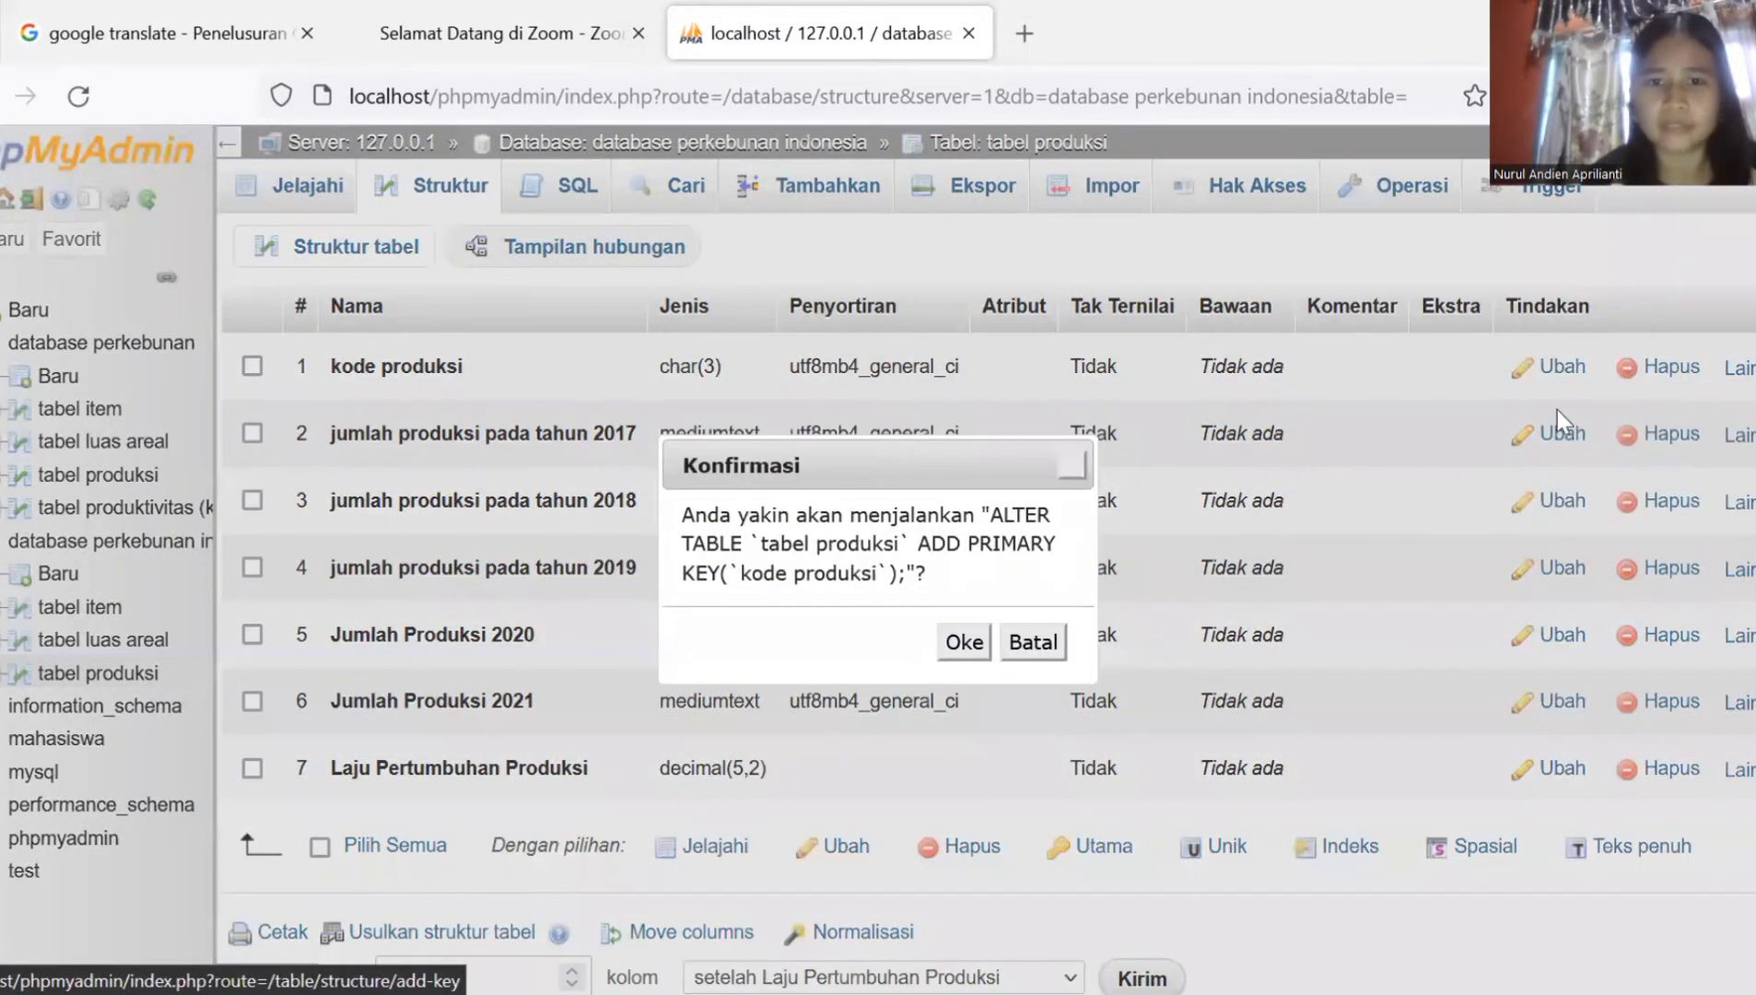
left_click(963, 643)
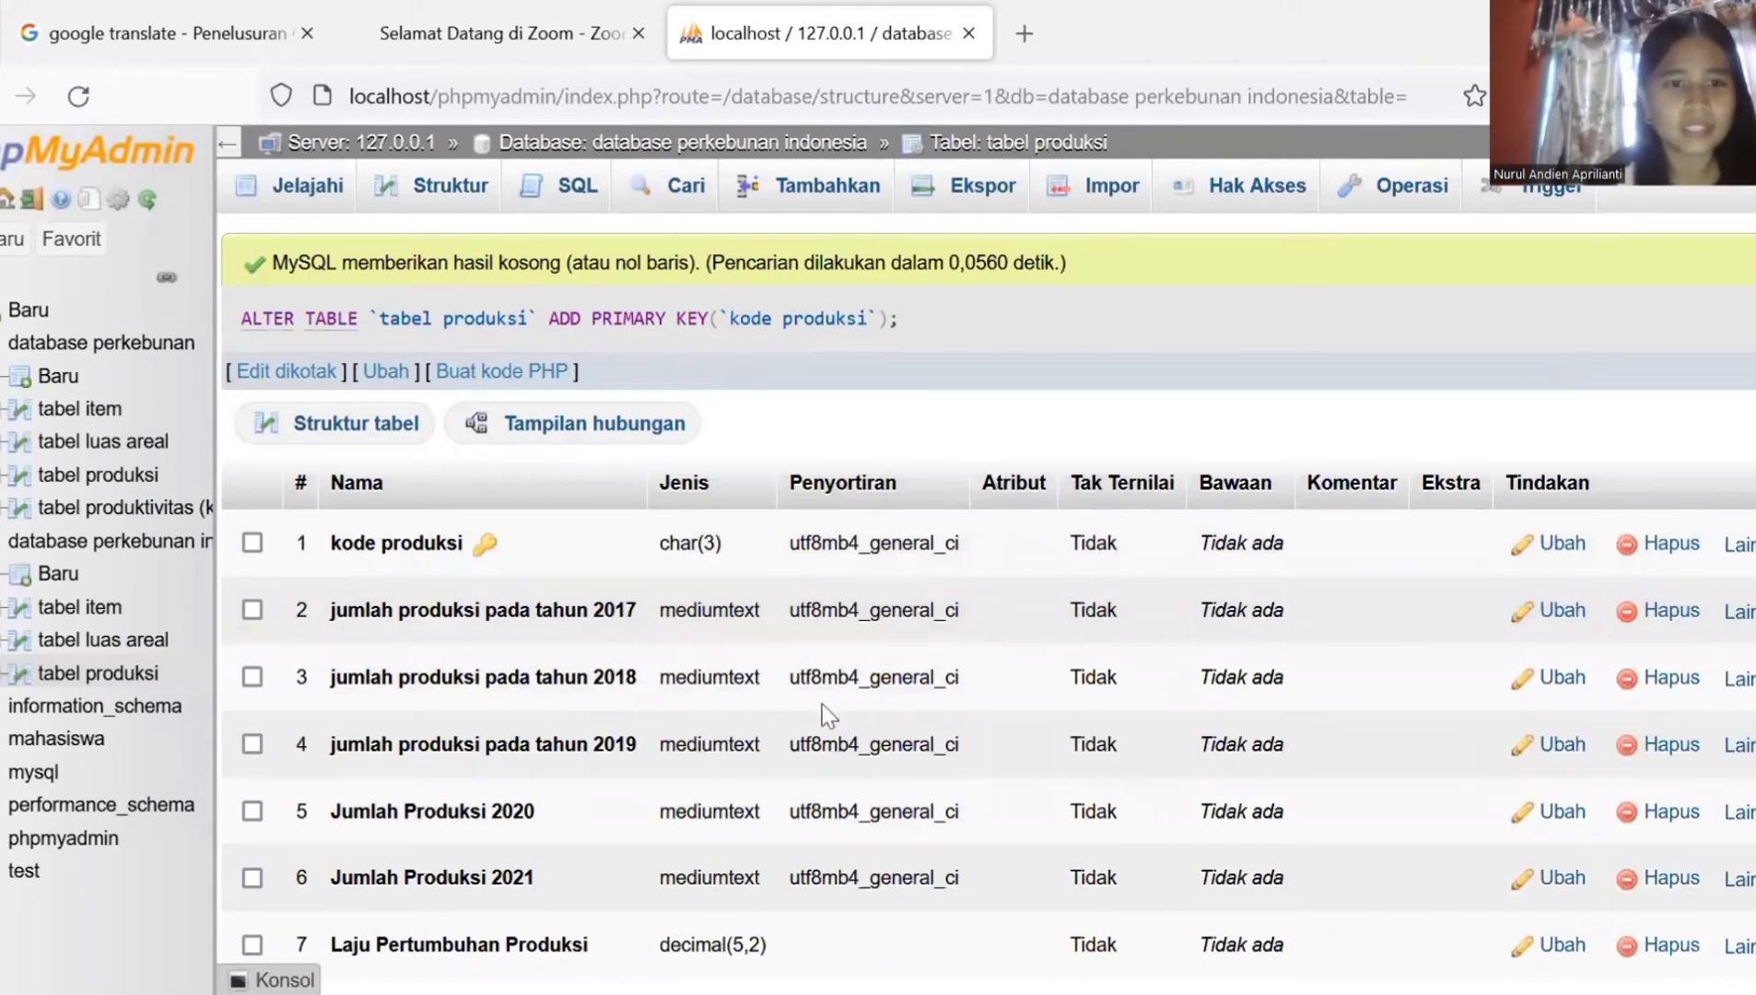
Step: Start a new table named "tabel produktivitas" in "database perkebunan indonesia" and add extra column rows to its definition
left_click(21, 567)
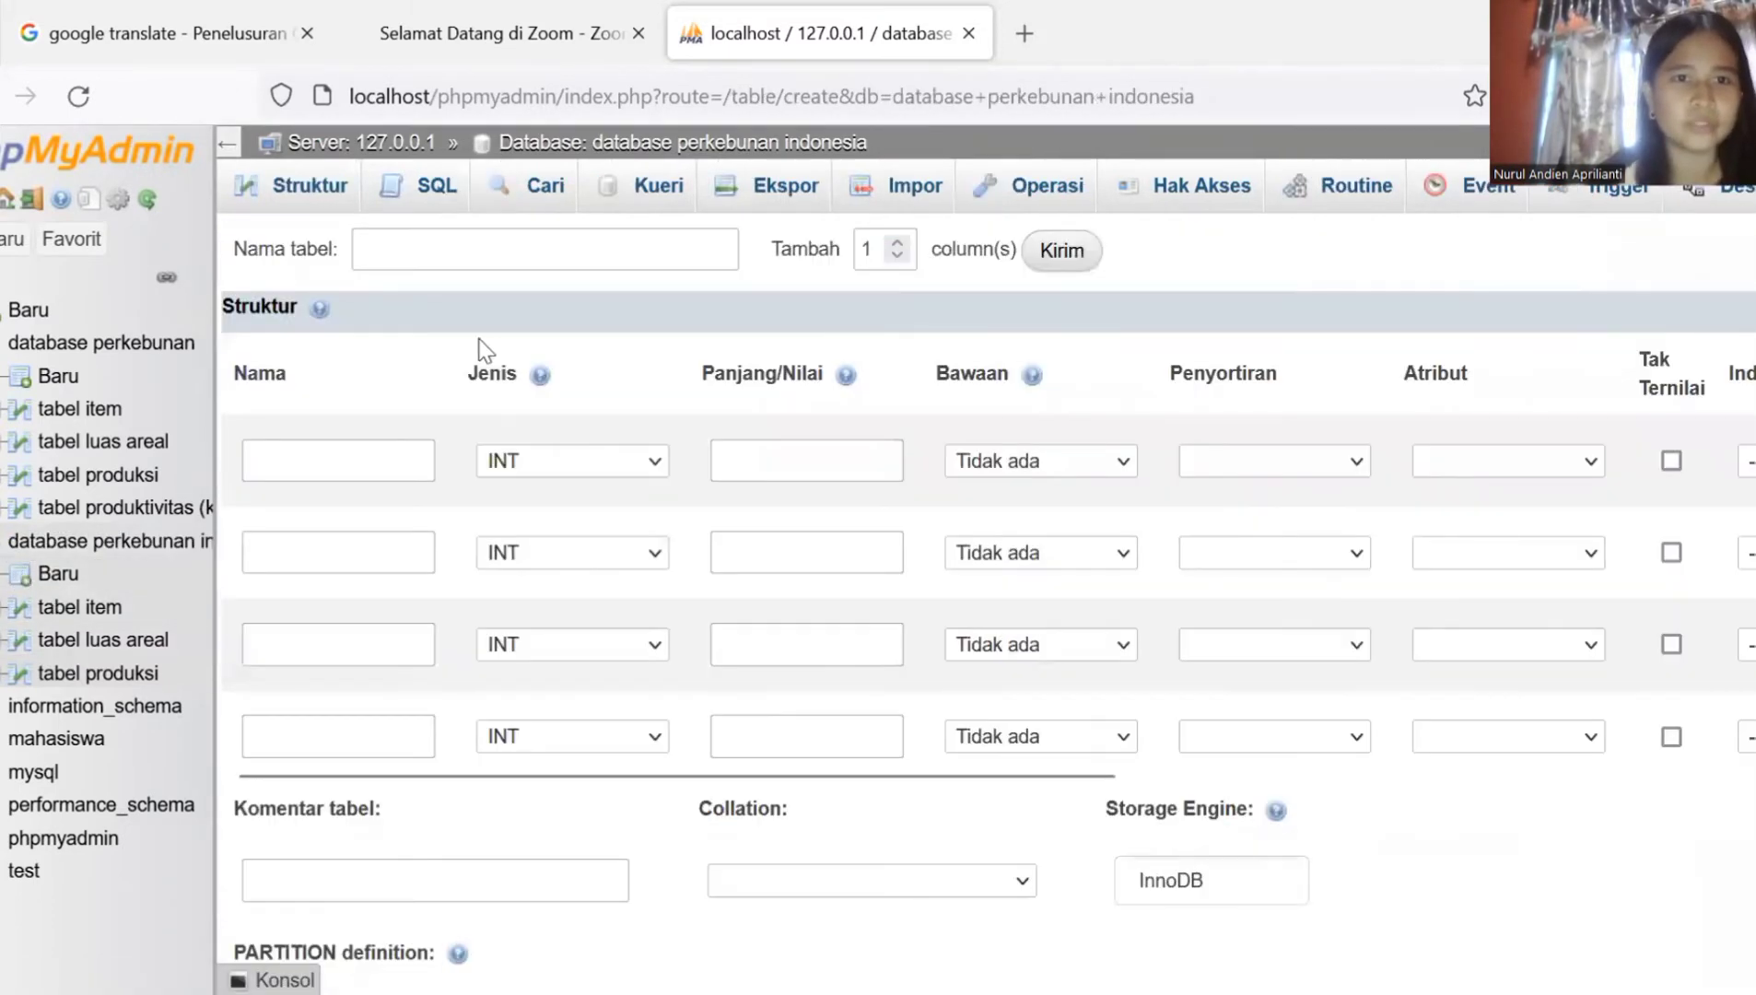
type("t")
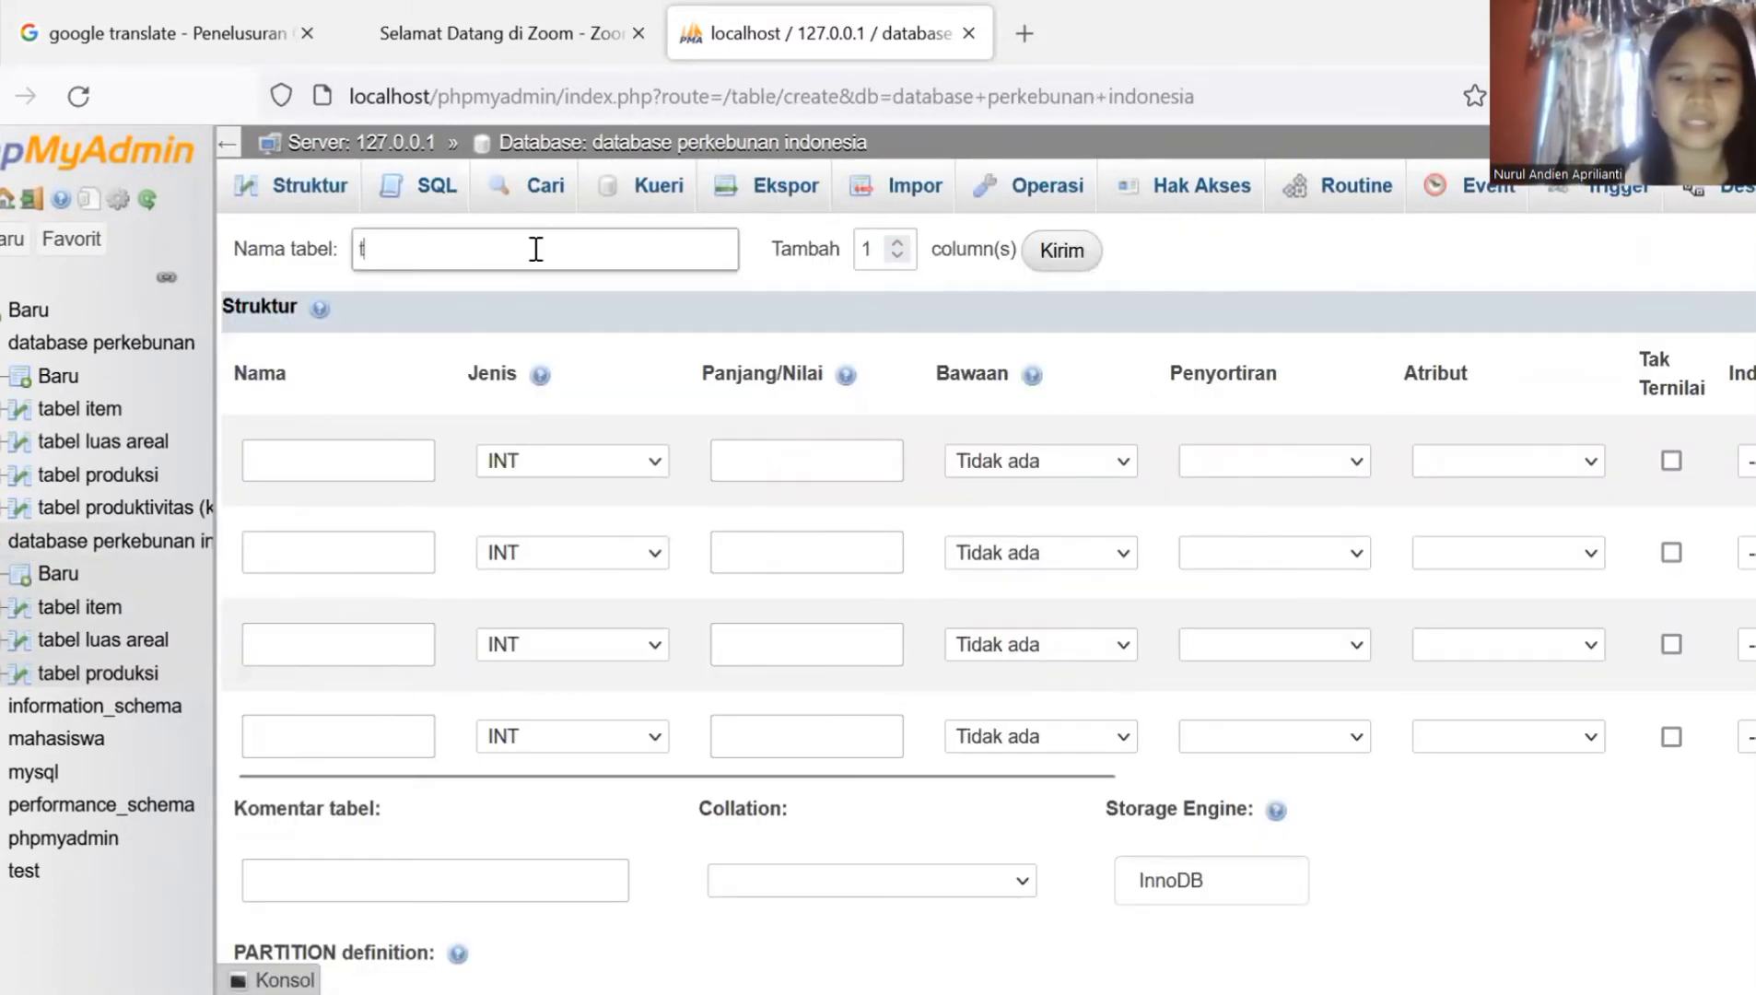
type("abel p")
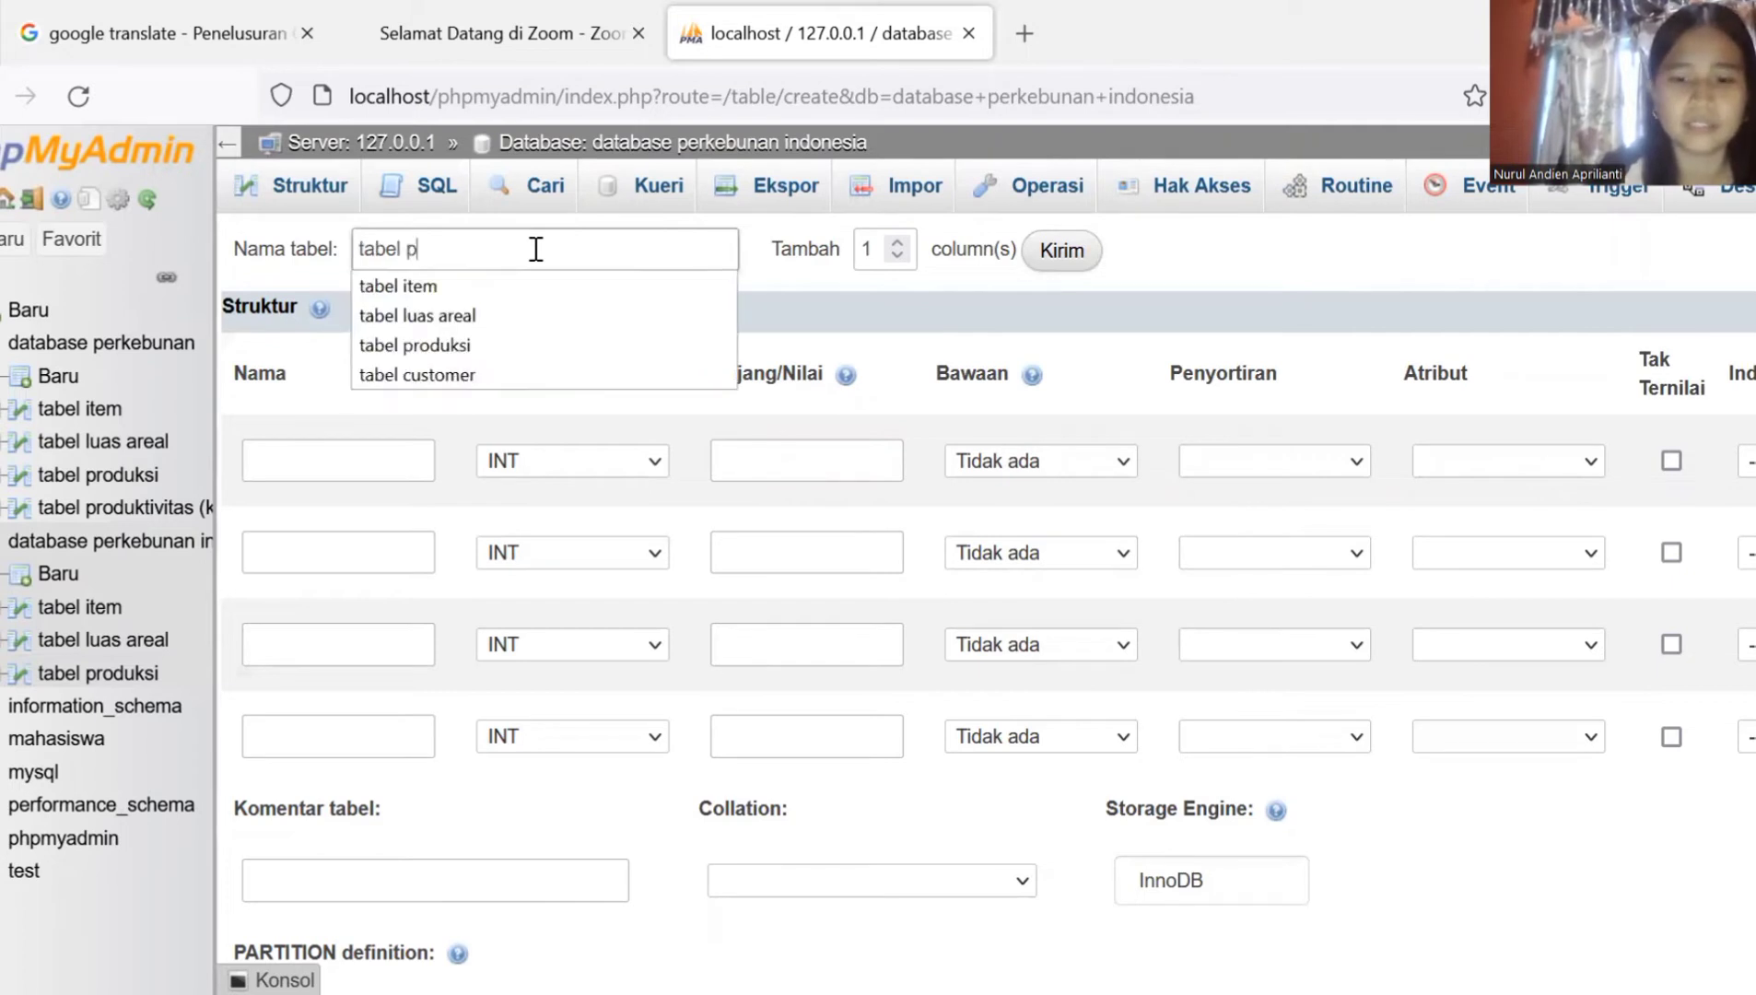
type("roduk")
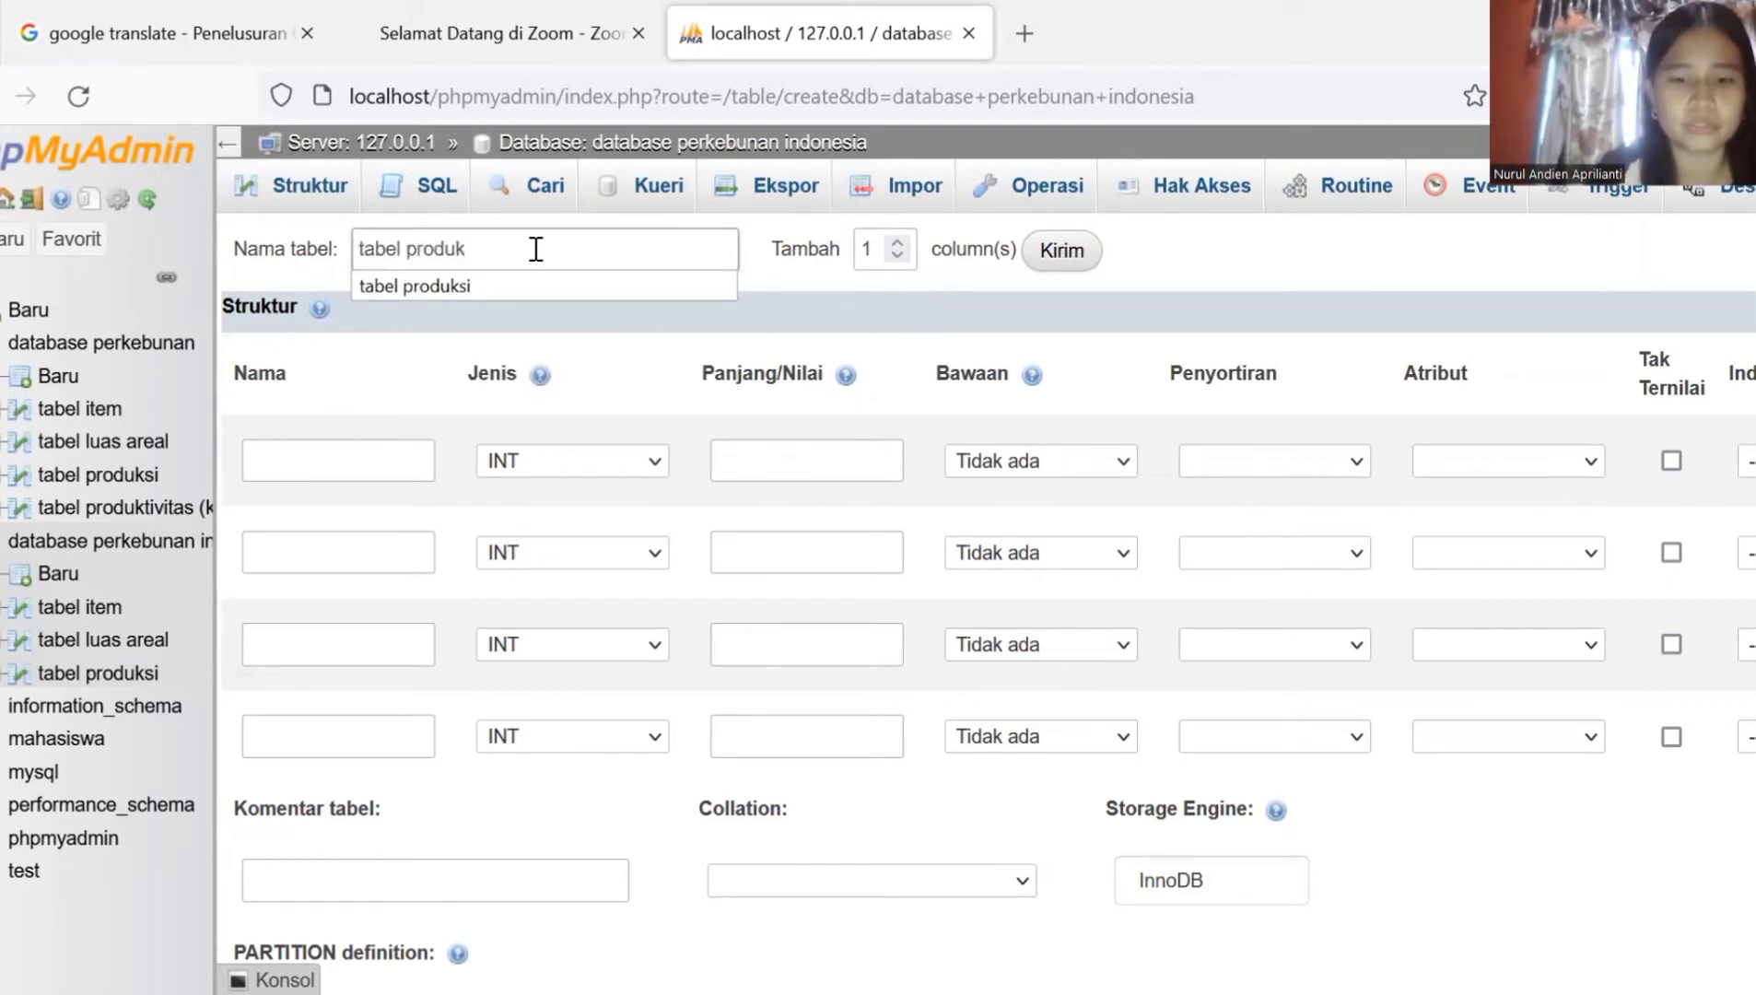
type("tivitas")
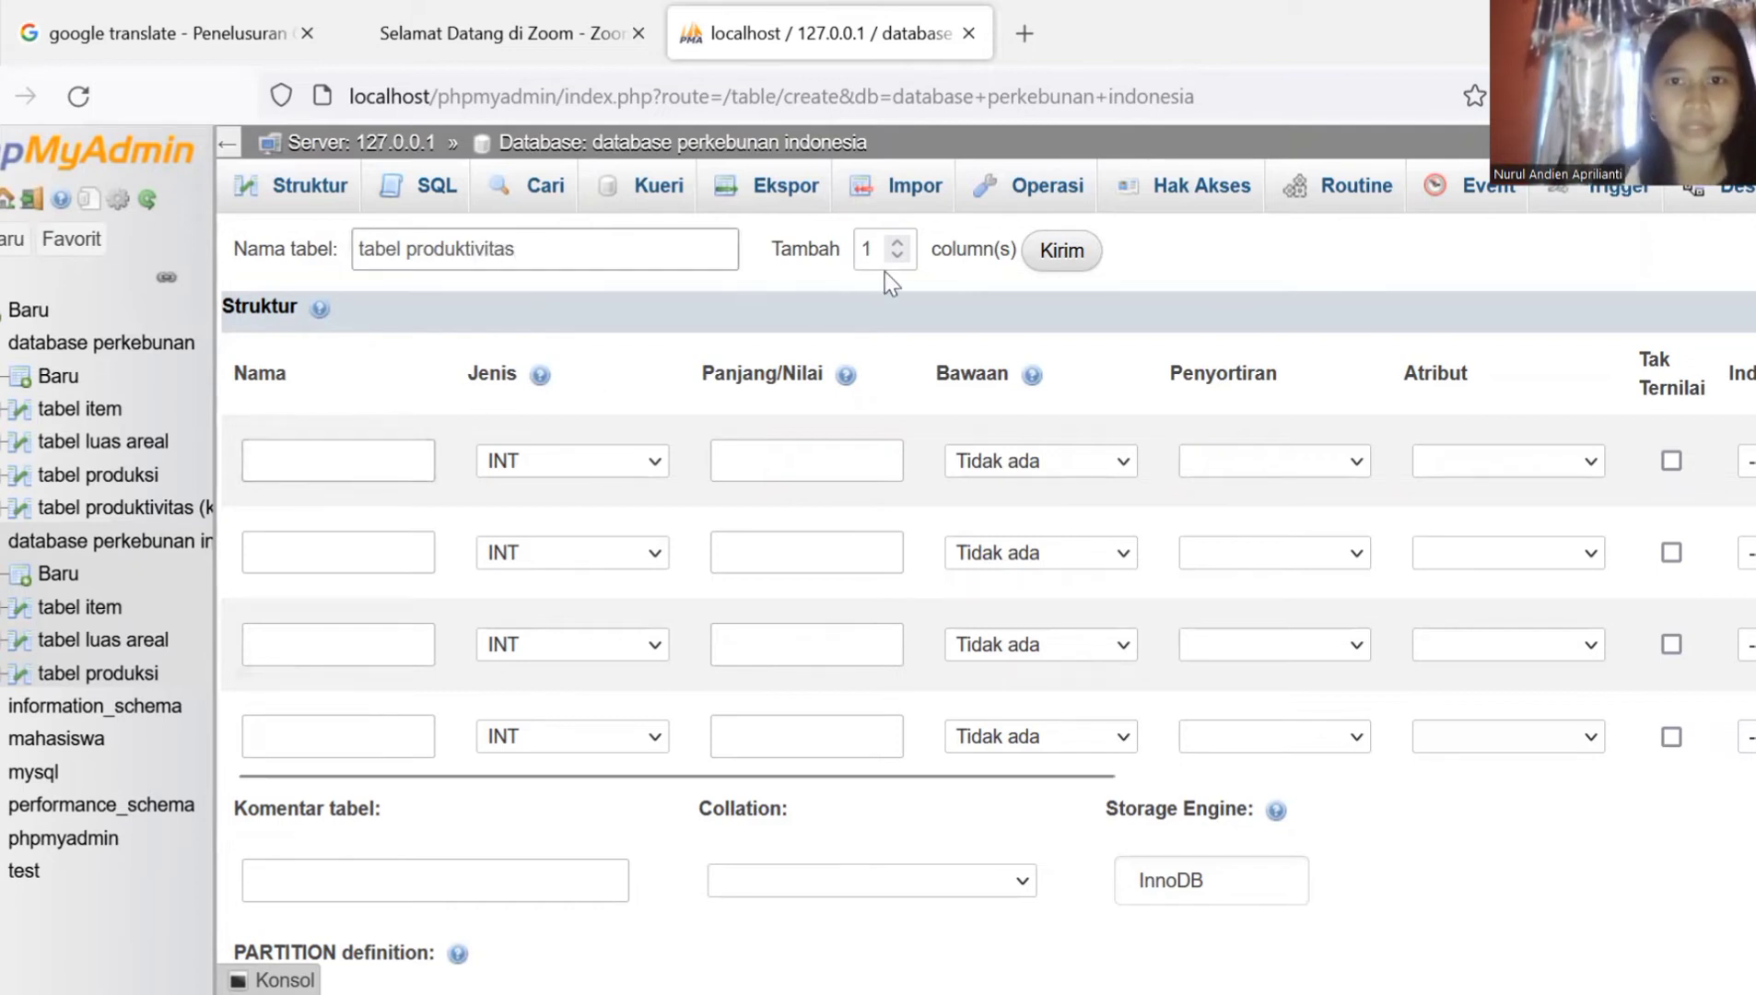
left_click(896, 243)
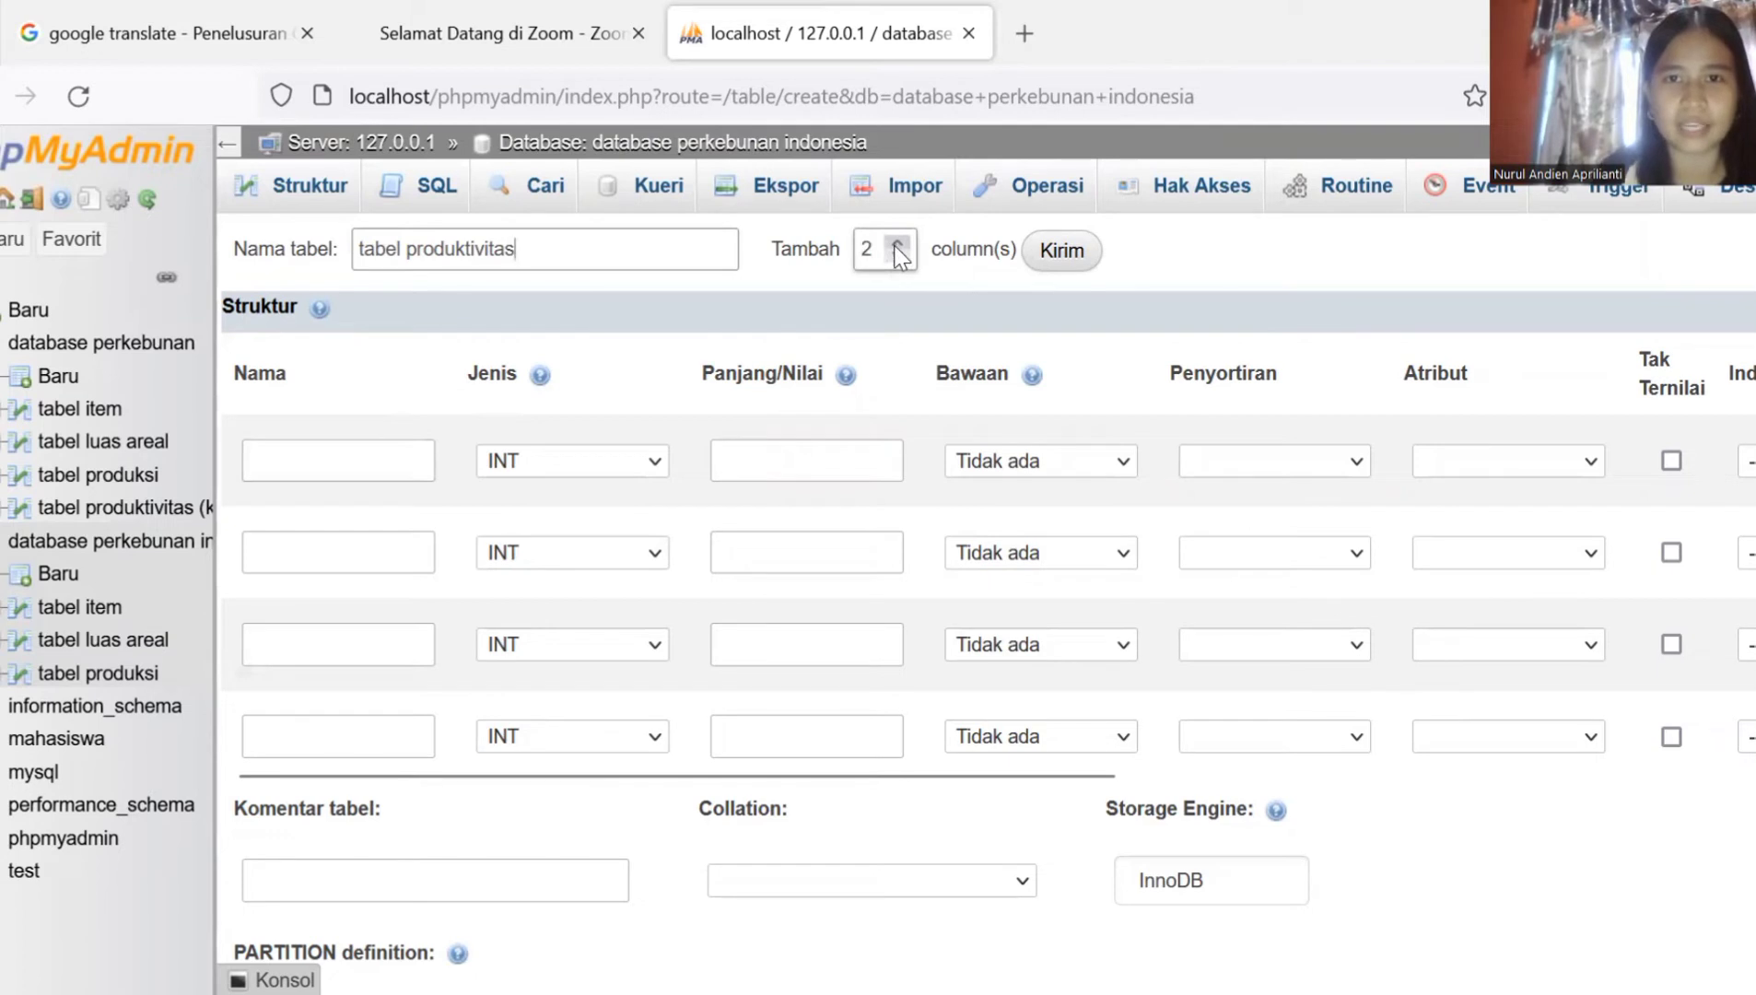
left_click(1036, 267)
Step: Name the first column of the new table "kode produktivitas"
left_click(317, 468)
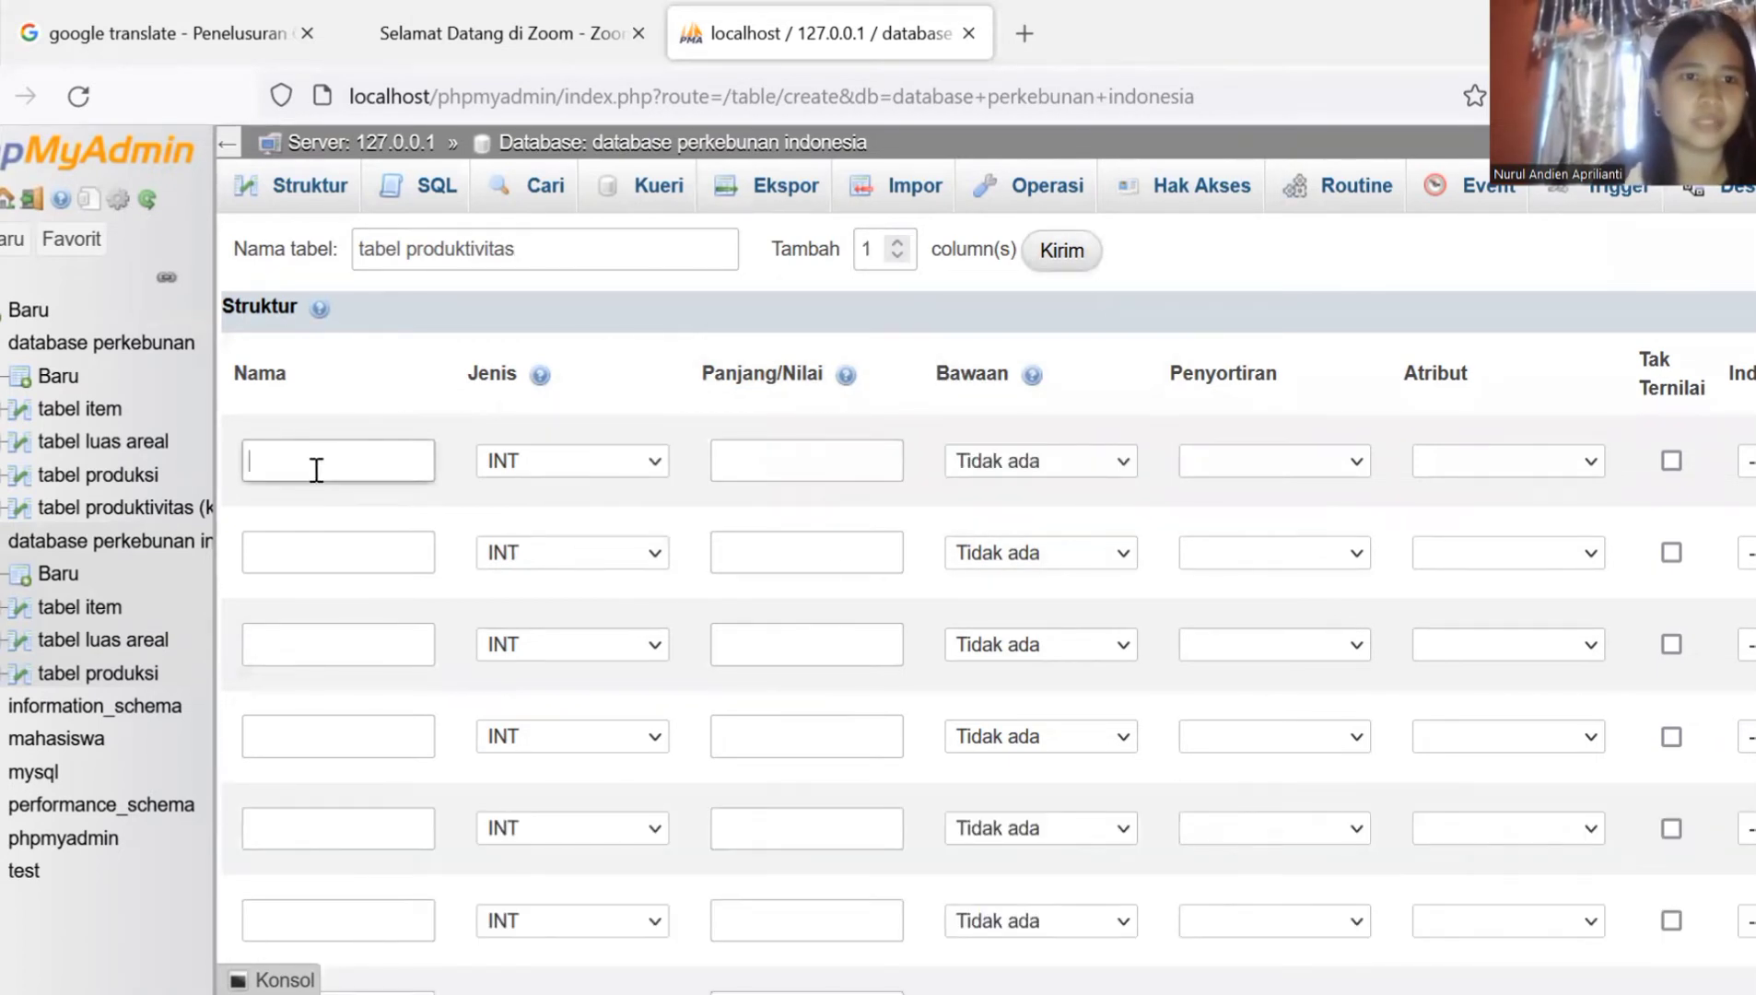
type("kode")
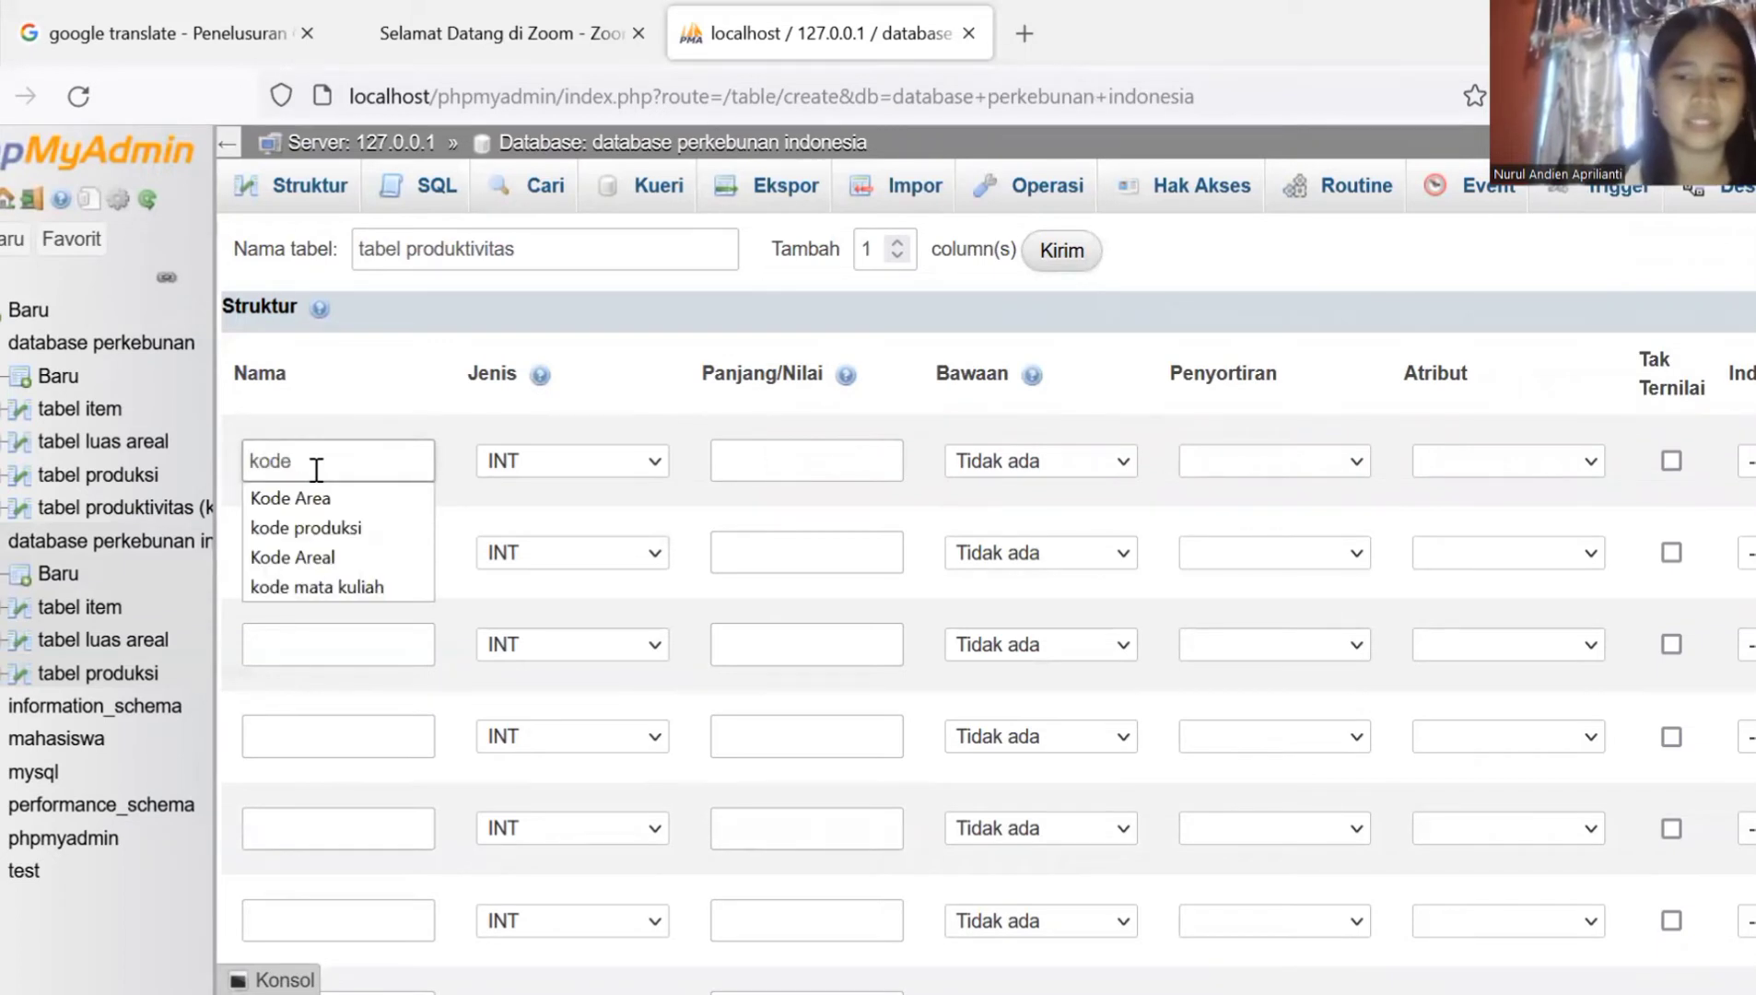
type(" pr")
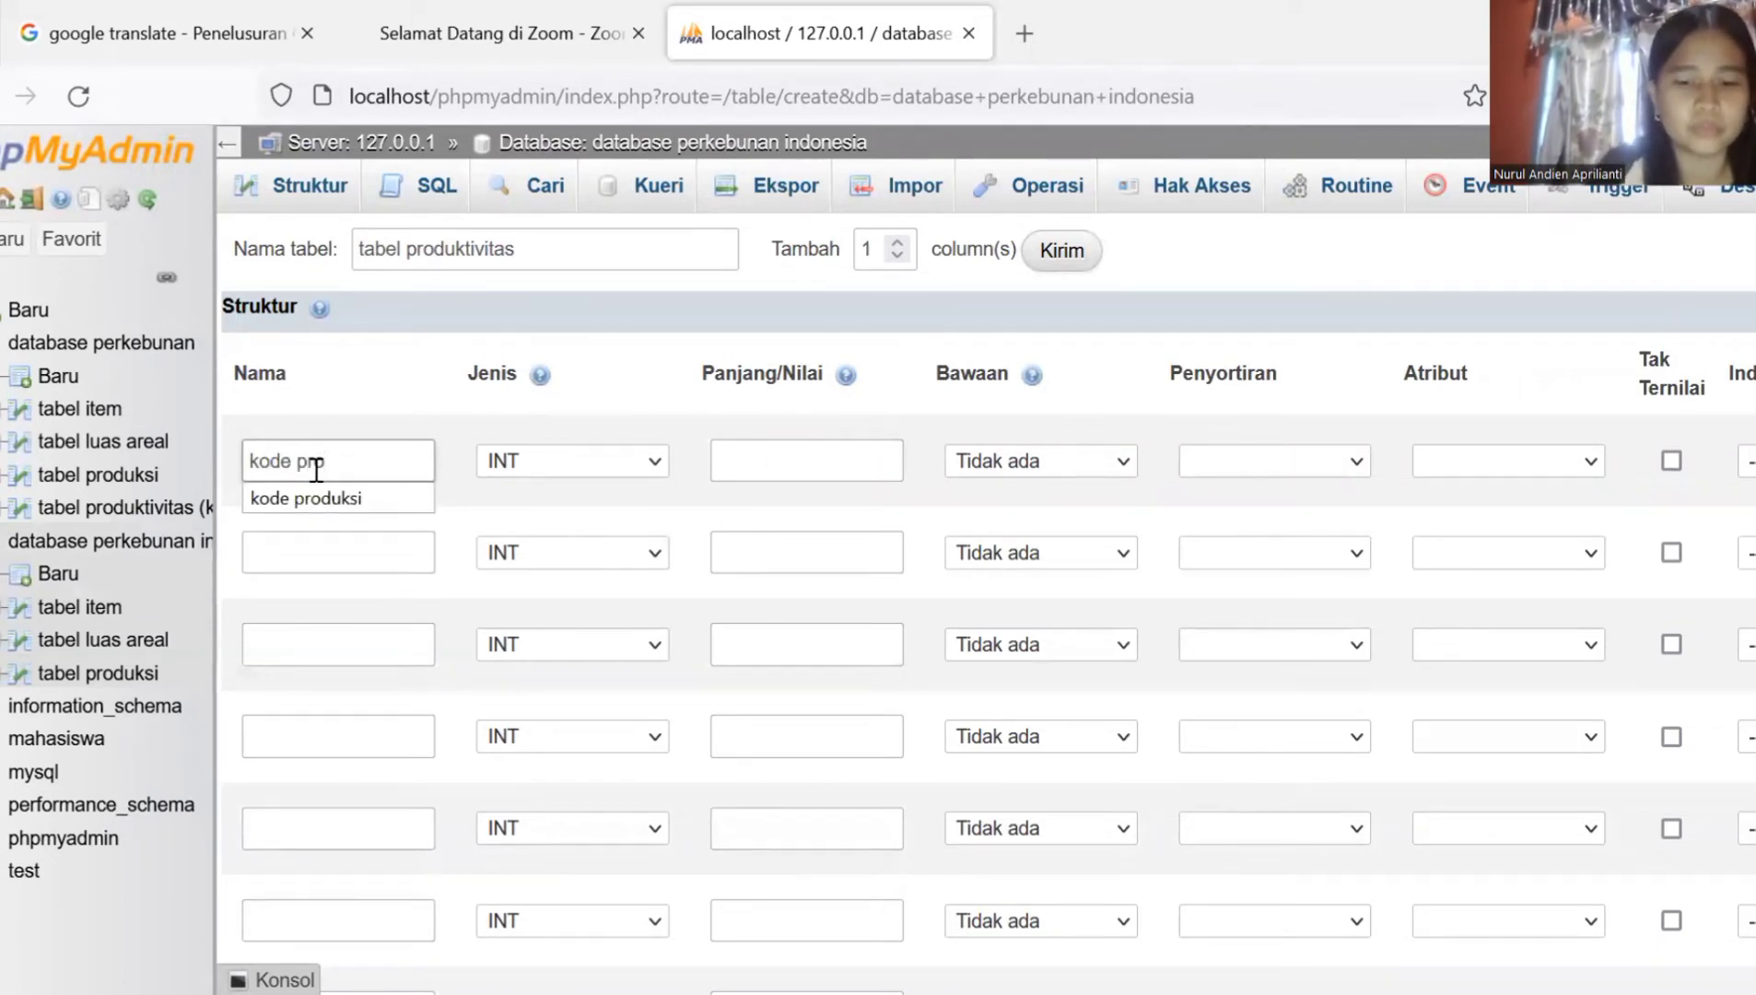
type("oktivit")
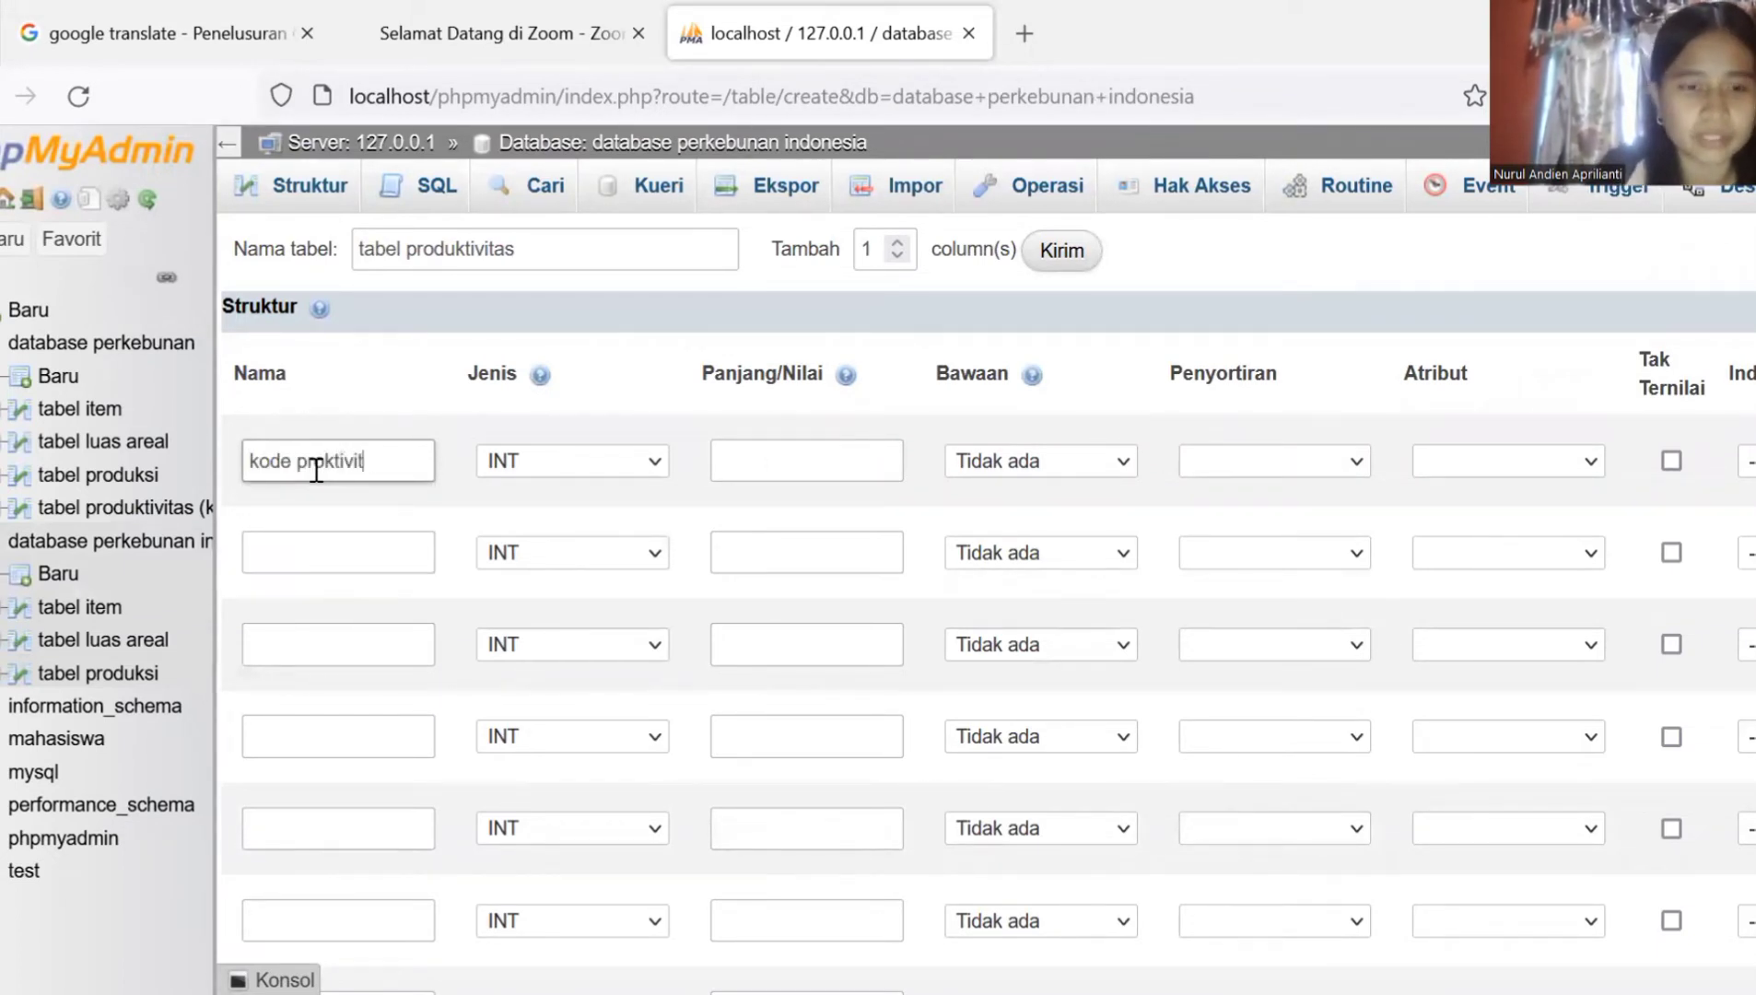
type("as")
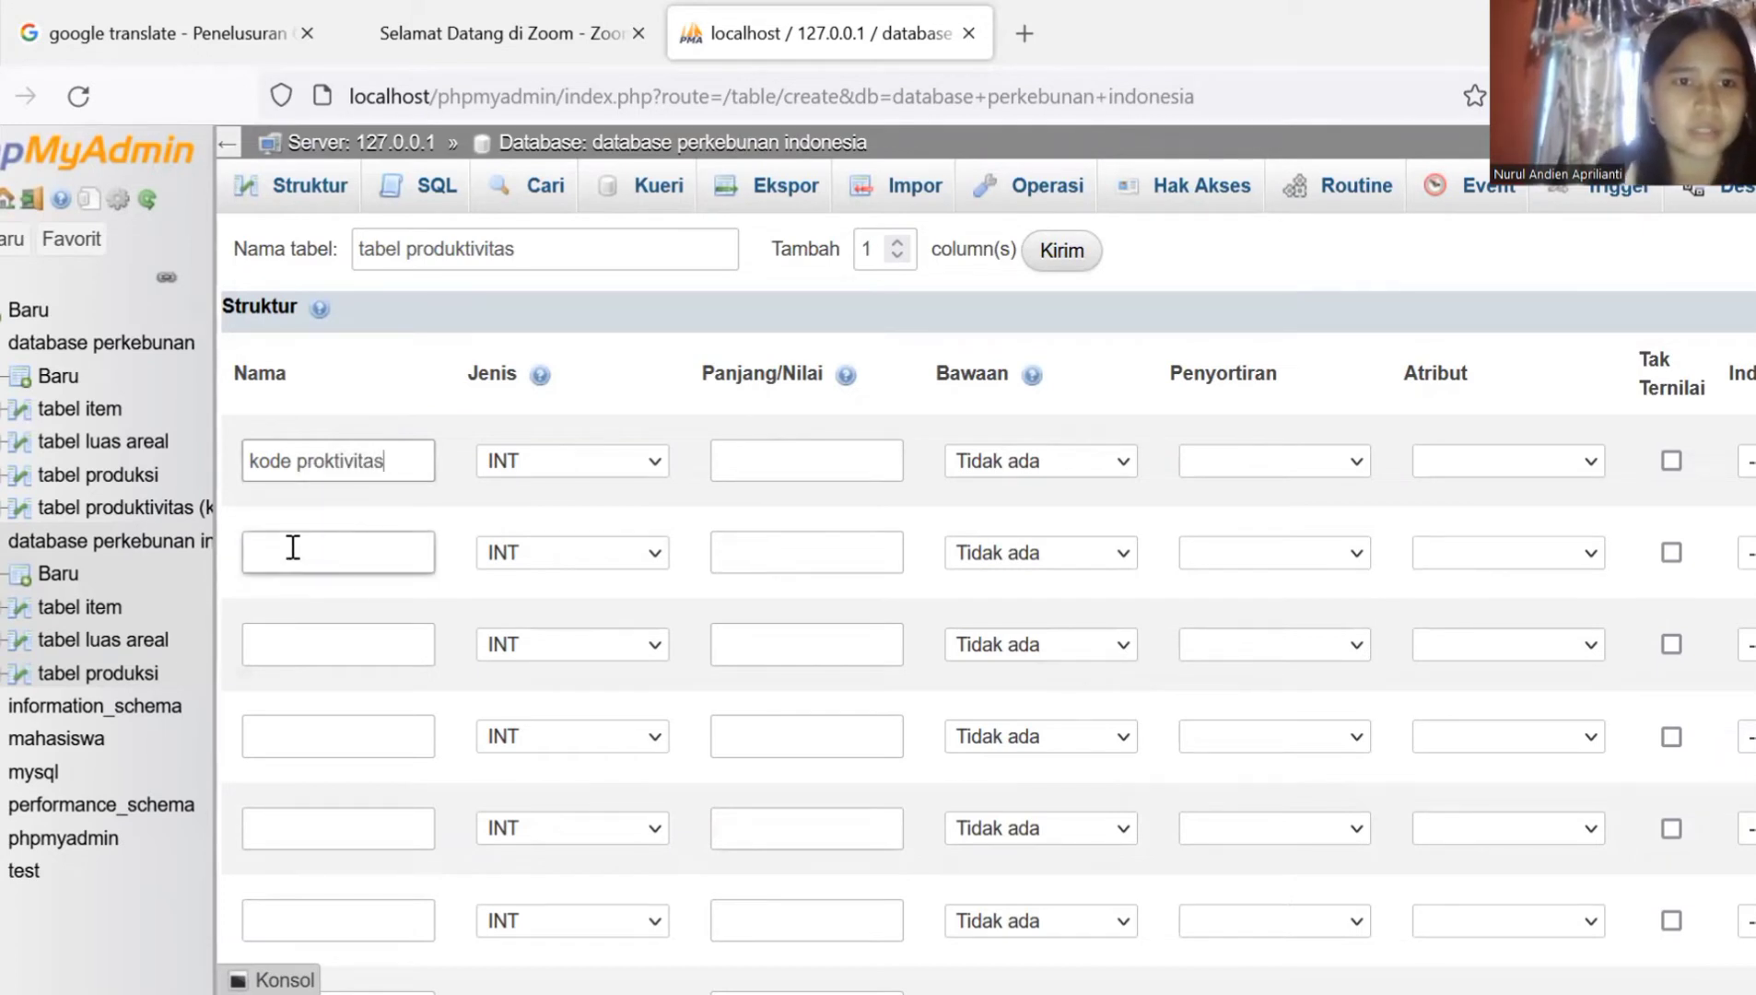
left_click(332, 463)
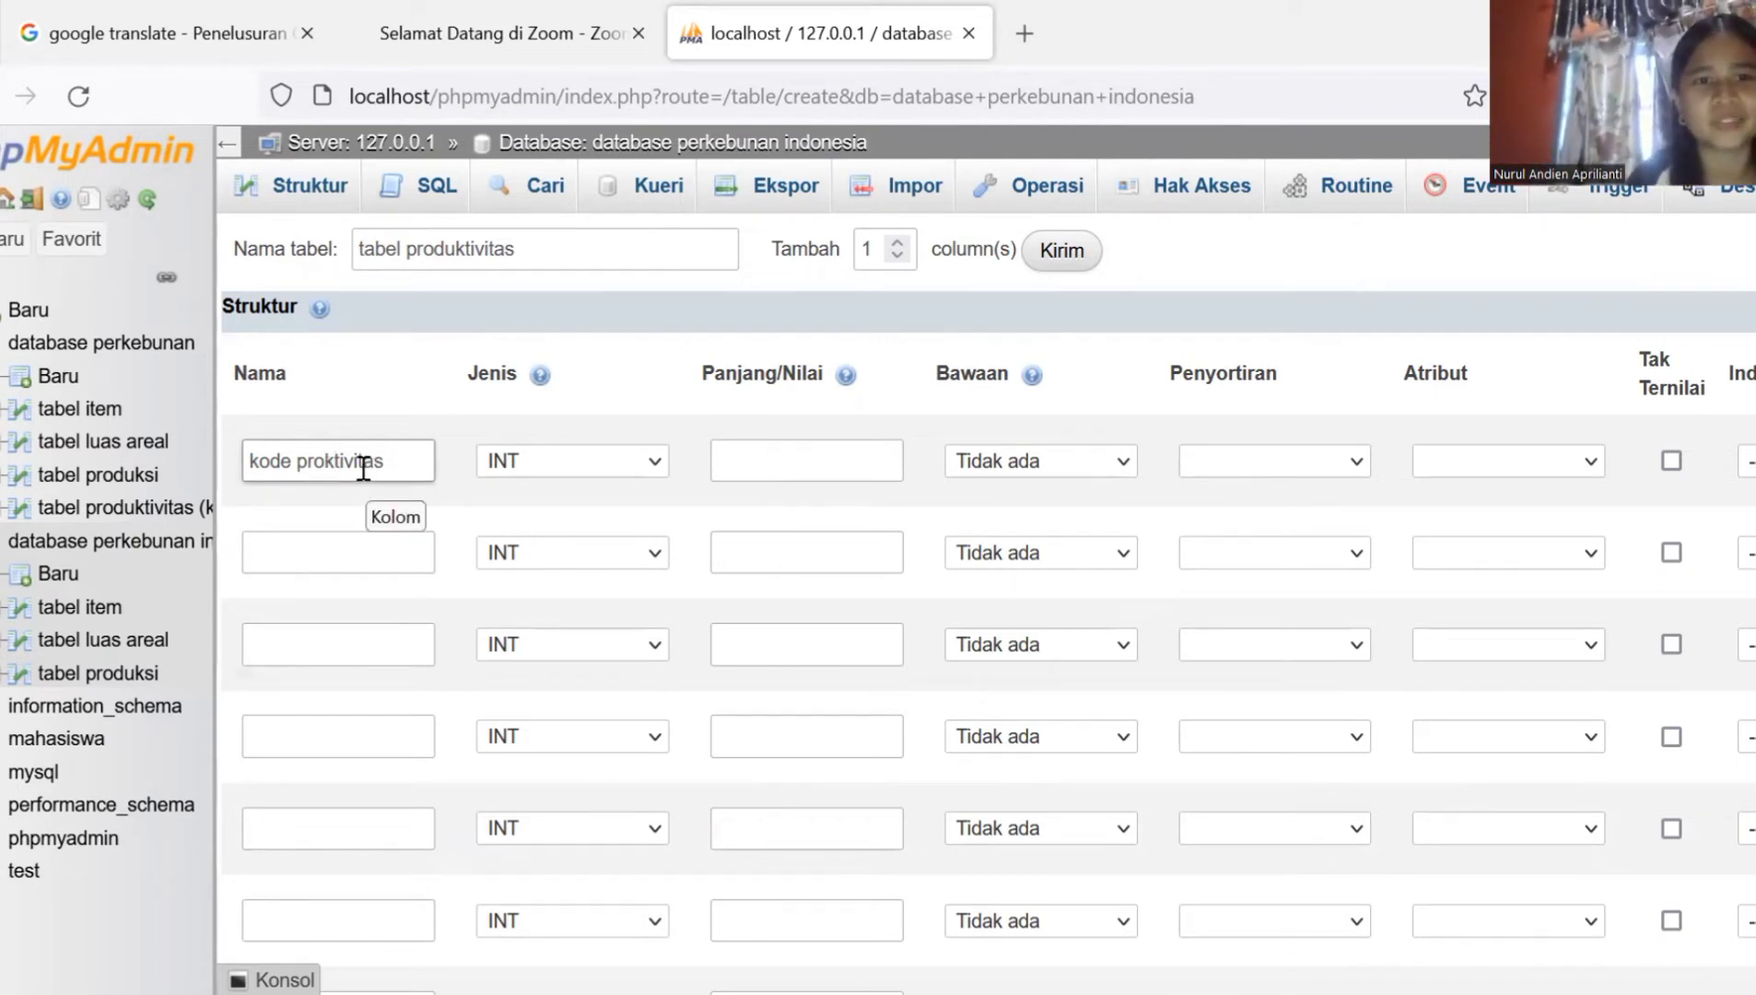
key("Delete")
type("d")
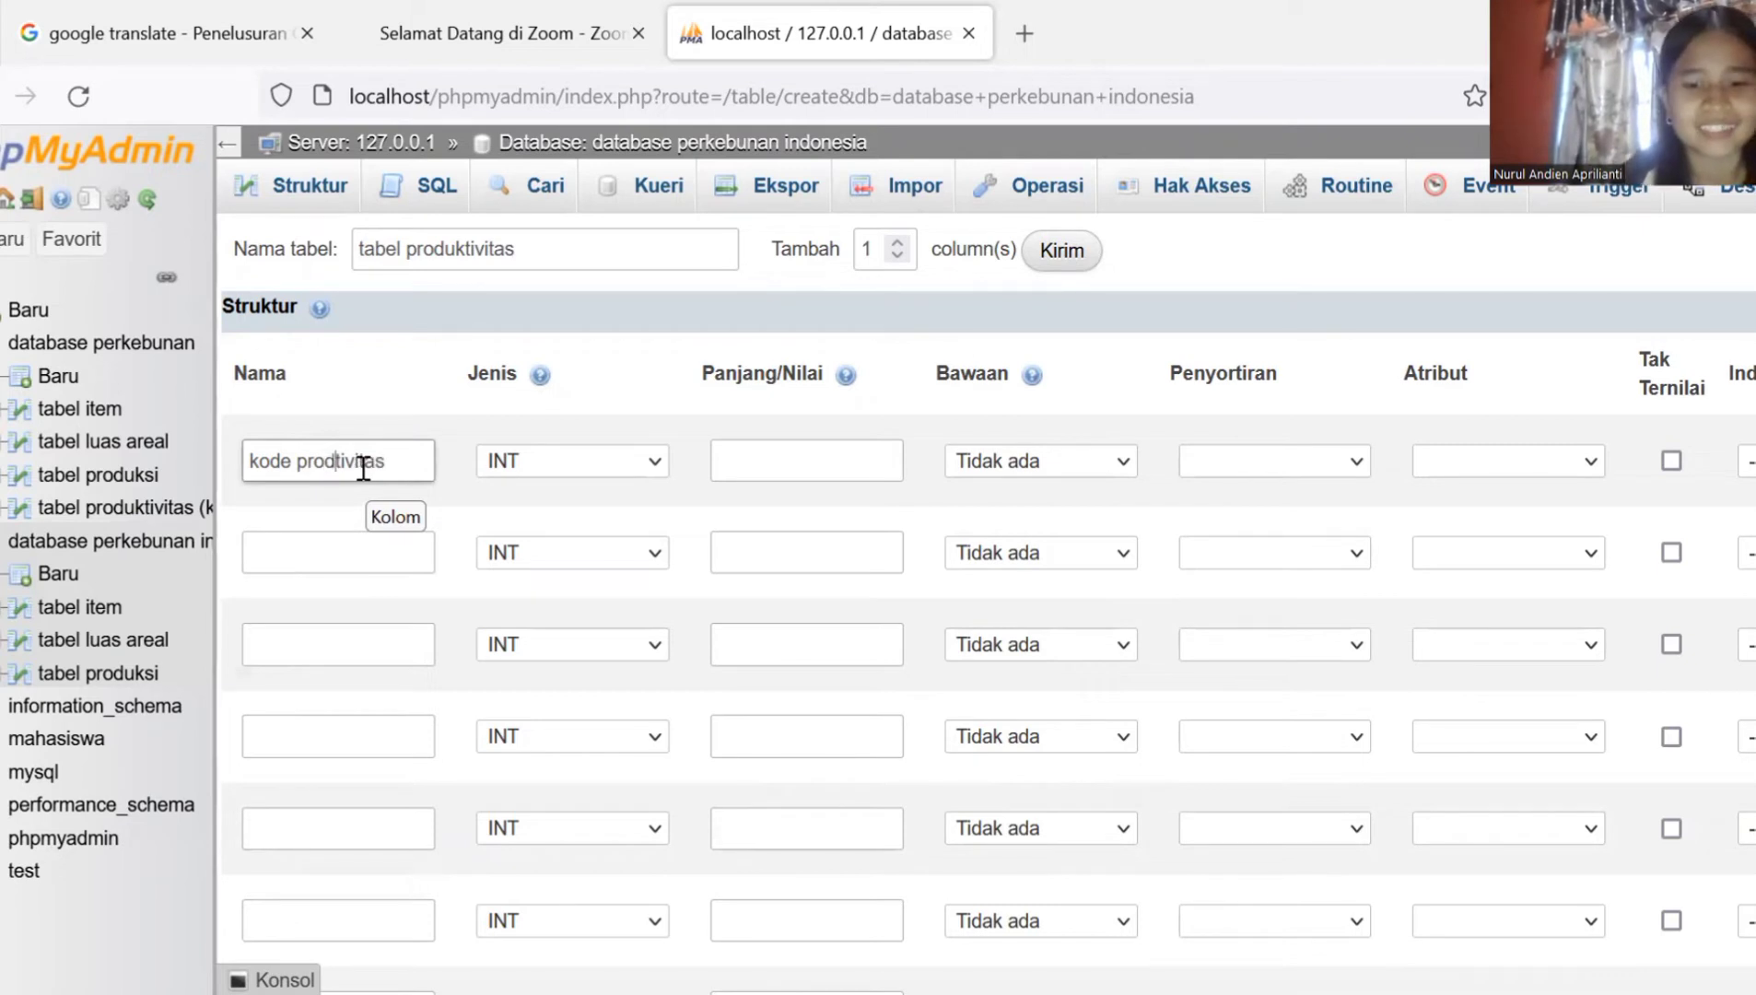
type("uk")
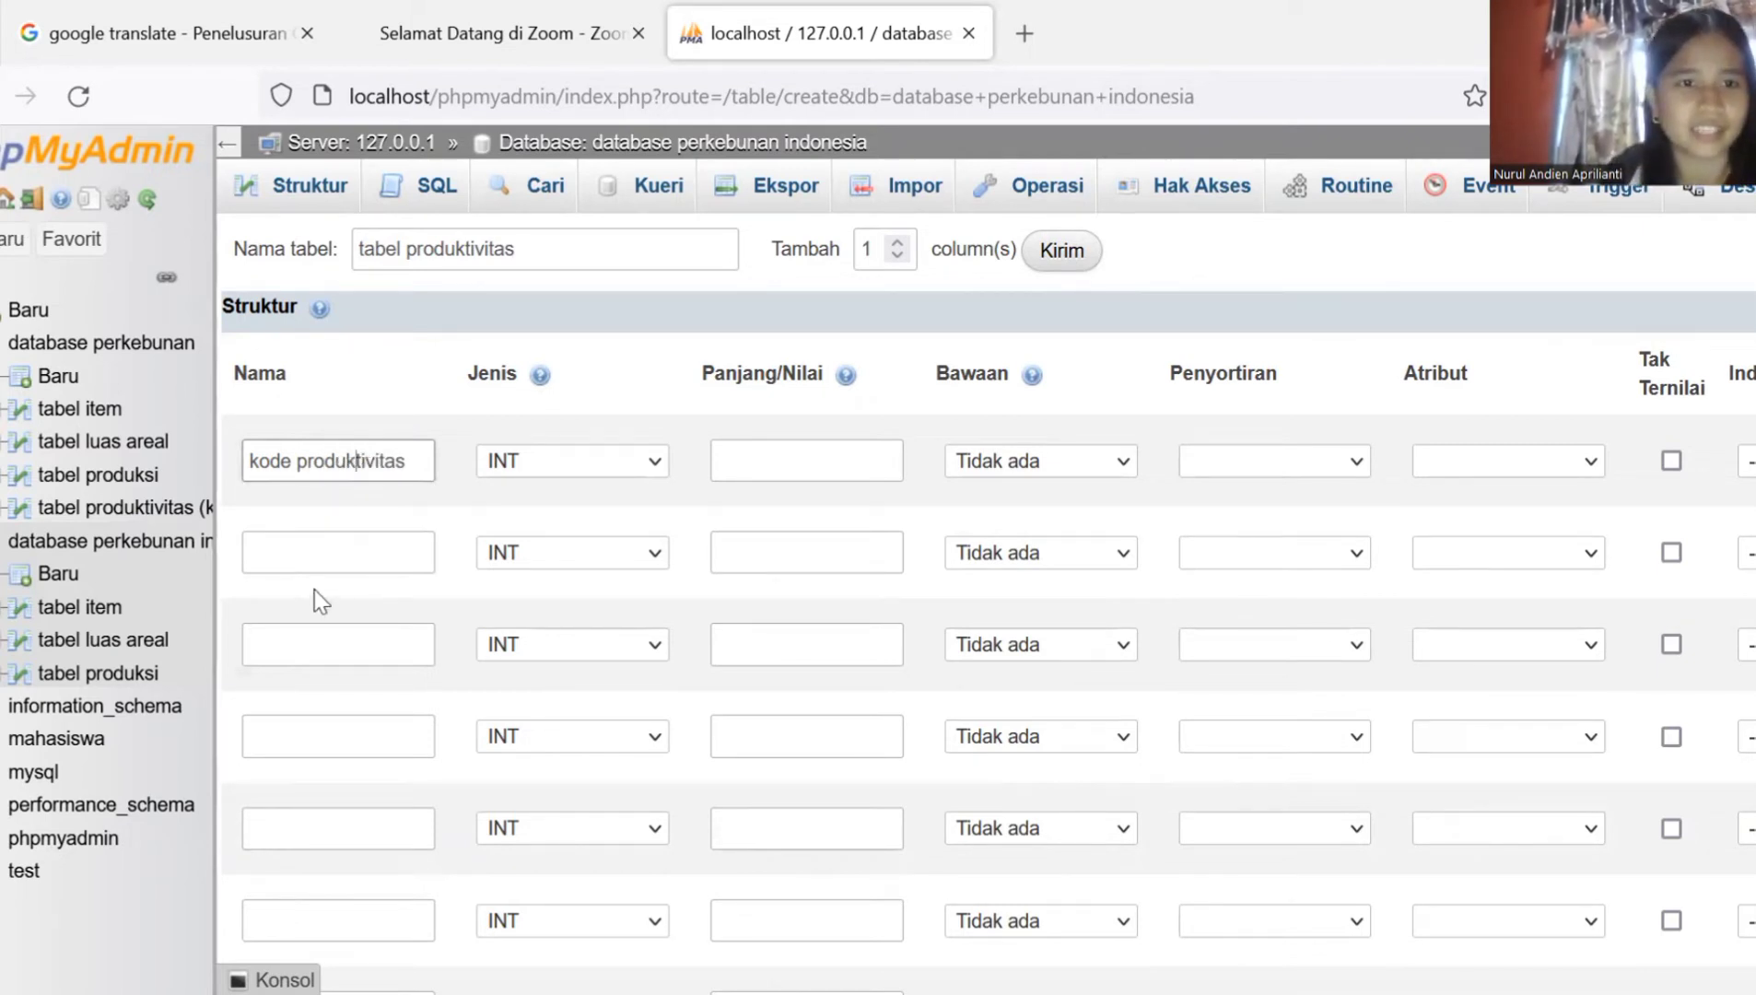
Step: Name the second column "jumlah produktivitas pada tahun 2017"
left_click(343, 551)
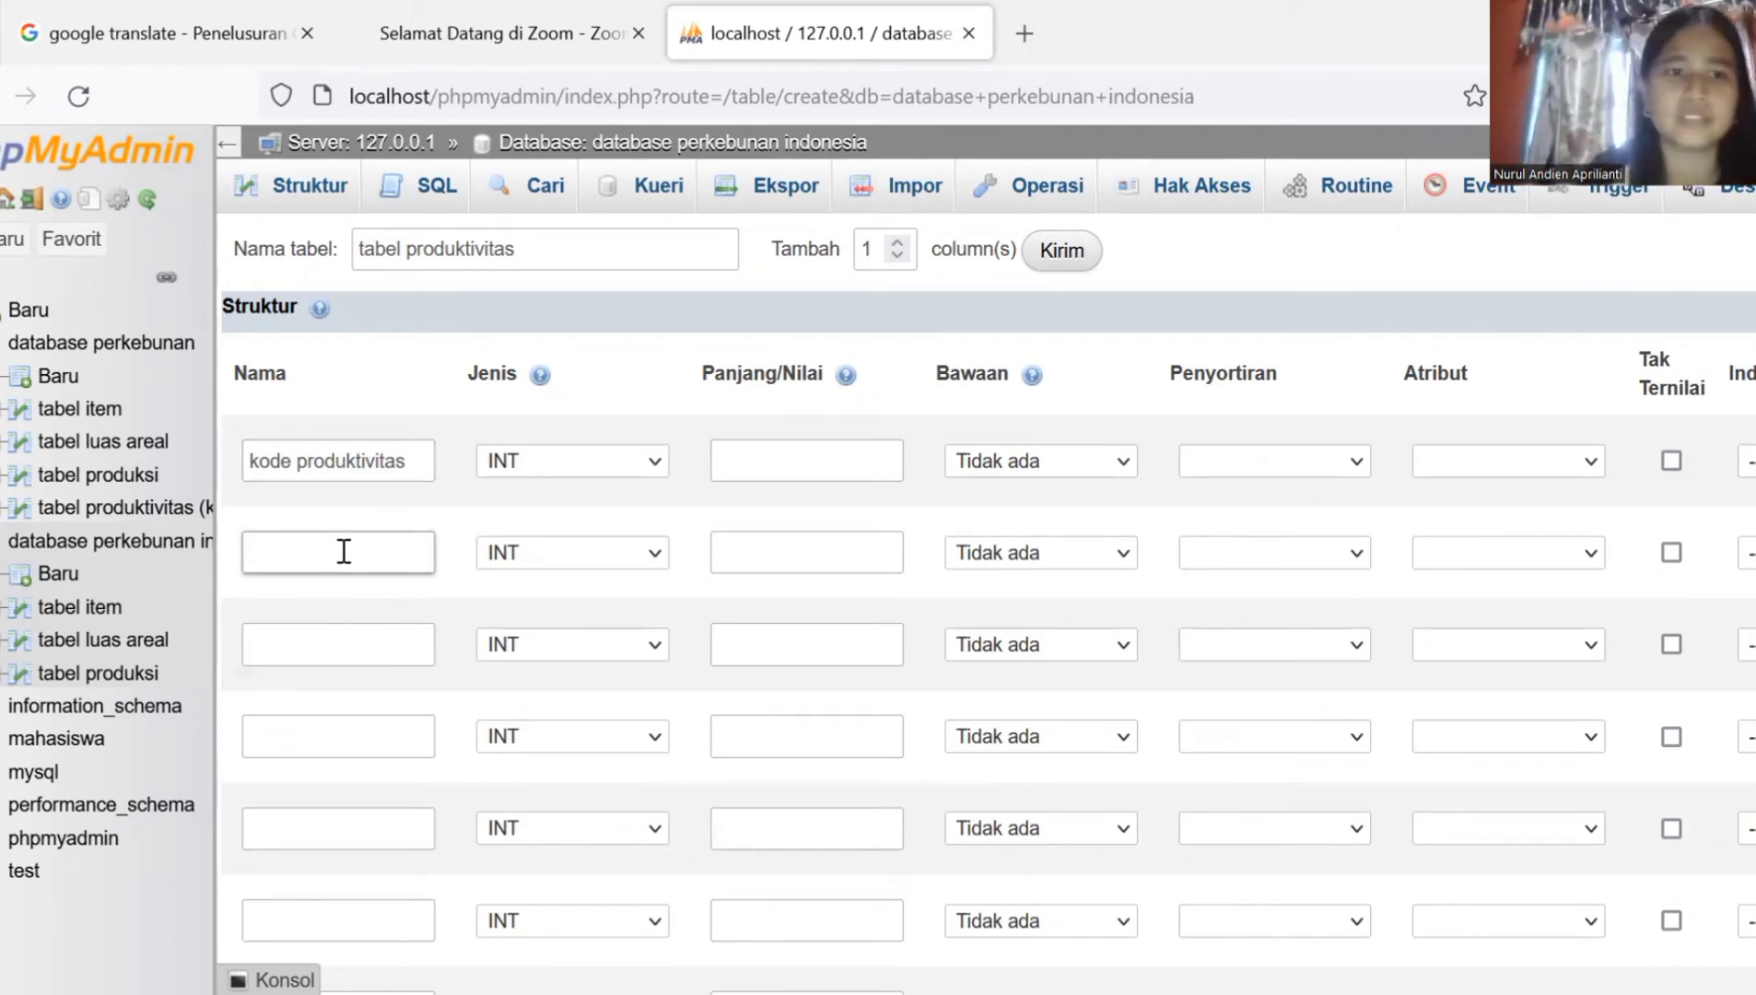
type("jumlah")
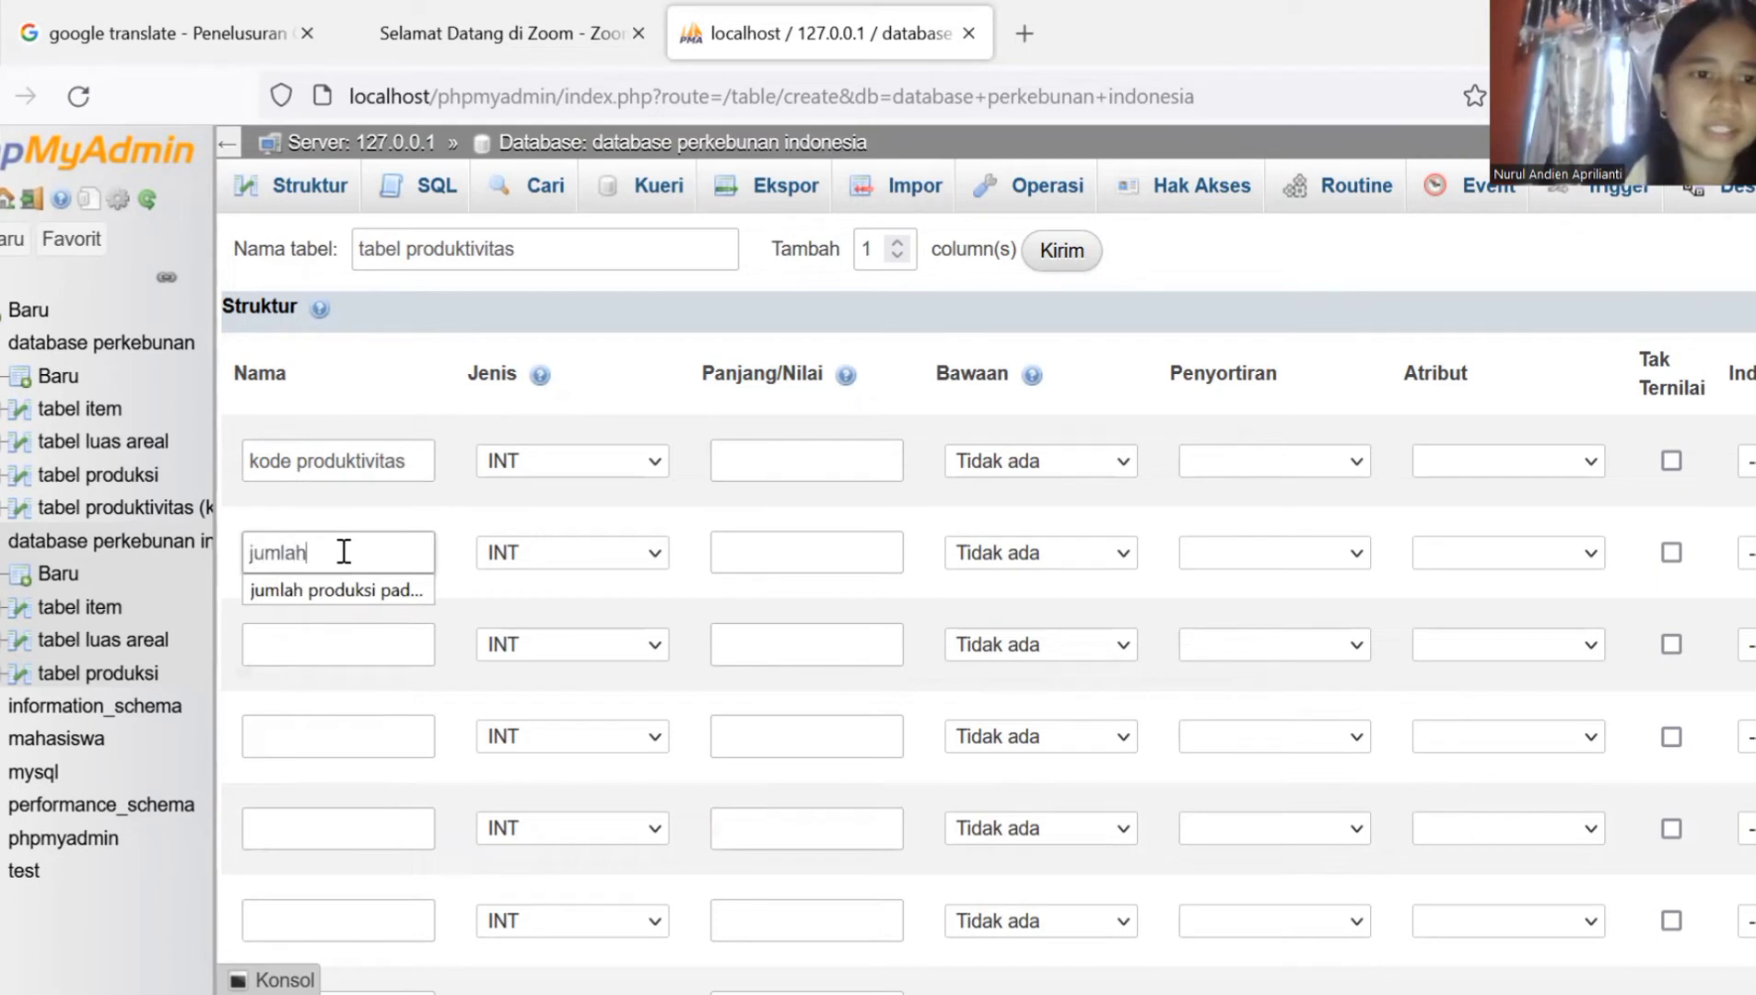
type(" produkr")
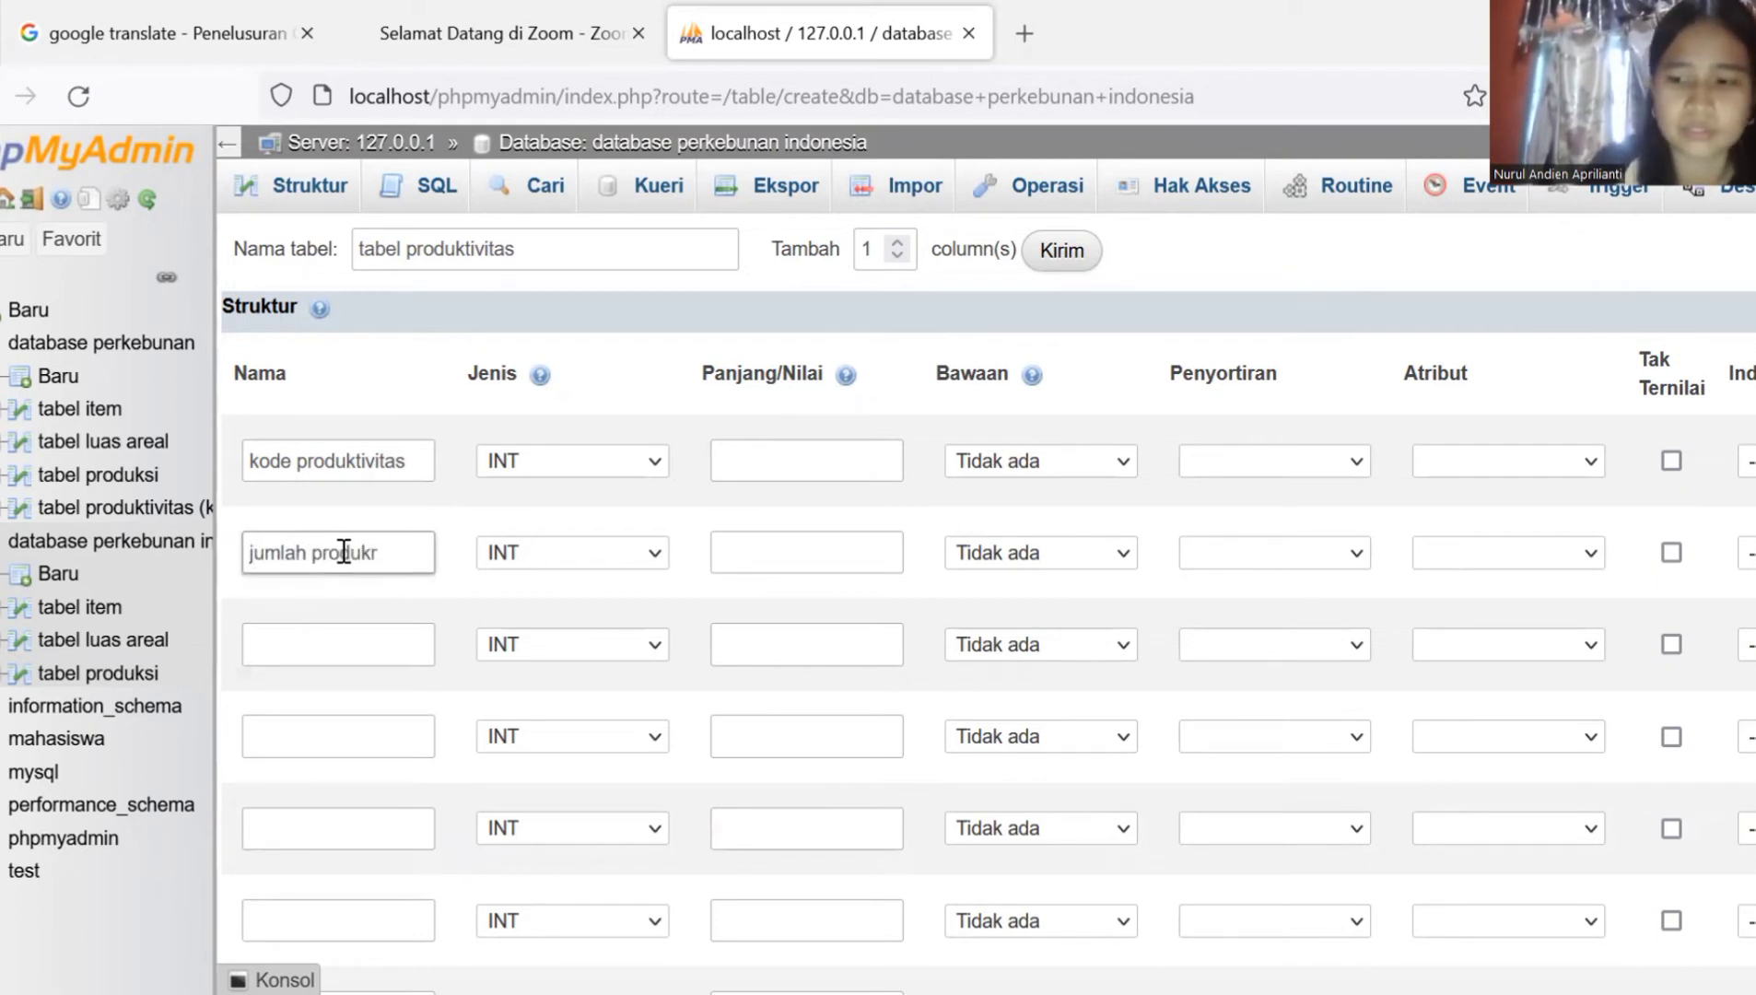
key("BackSpace")
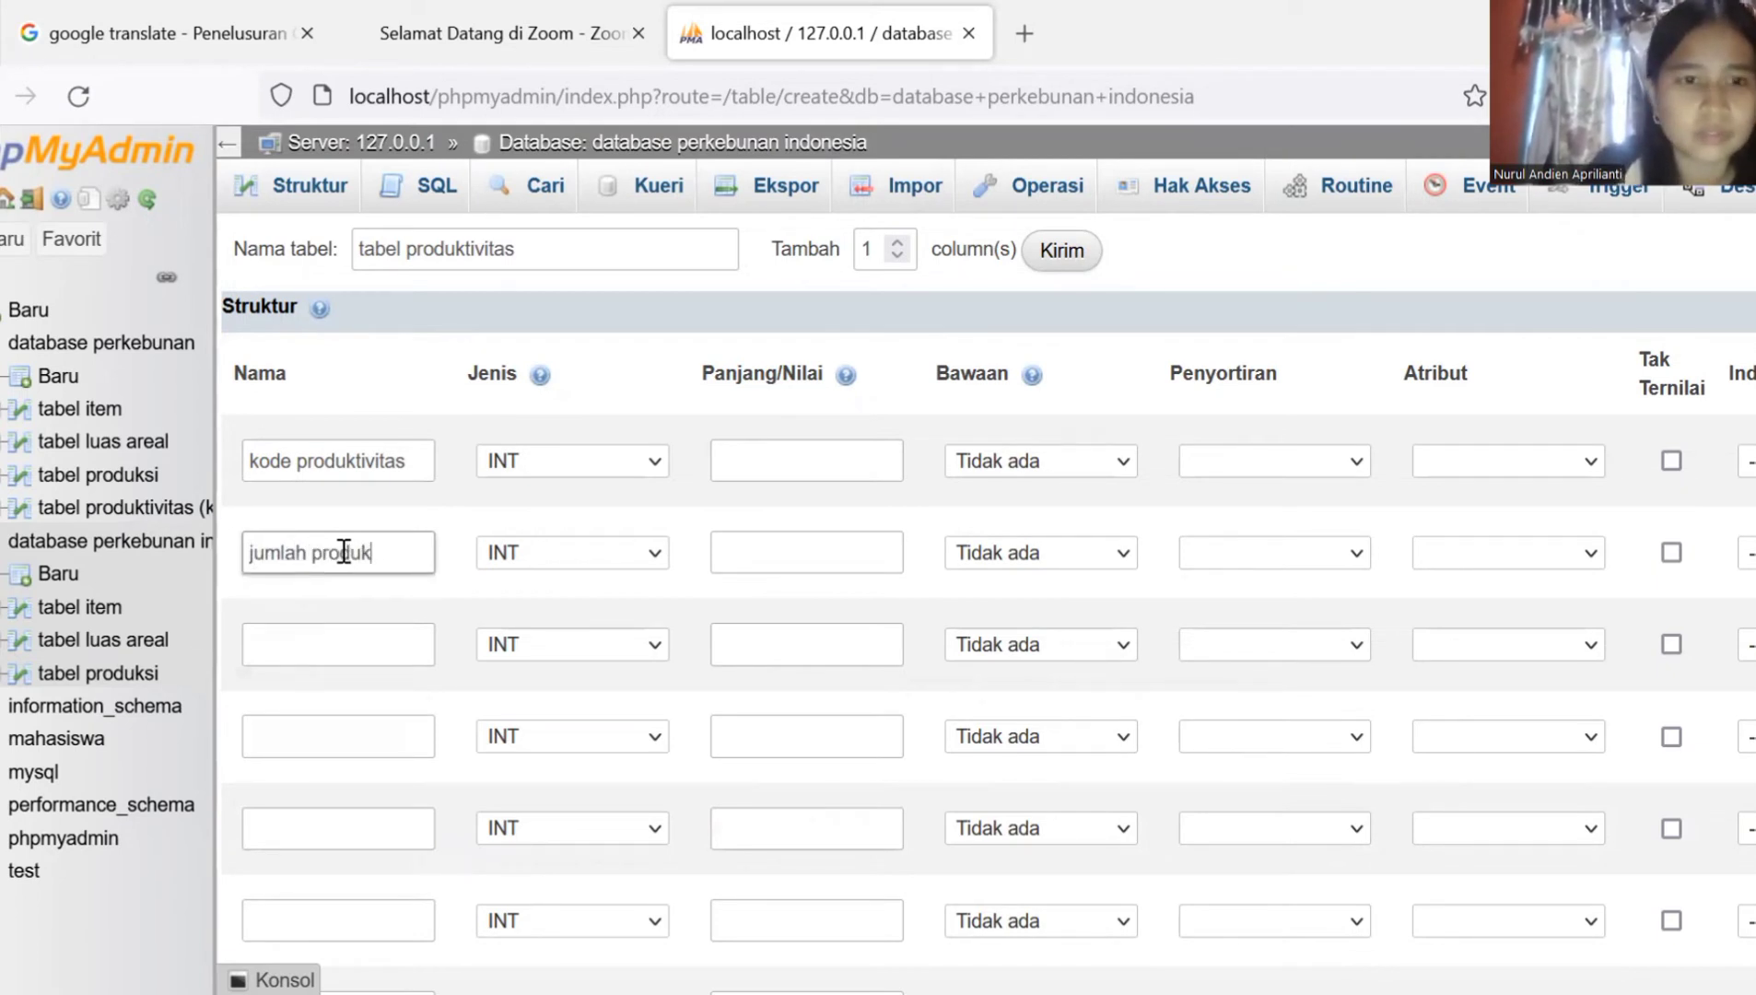
type("tiv")
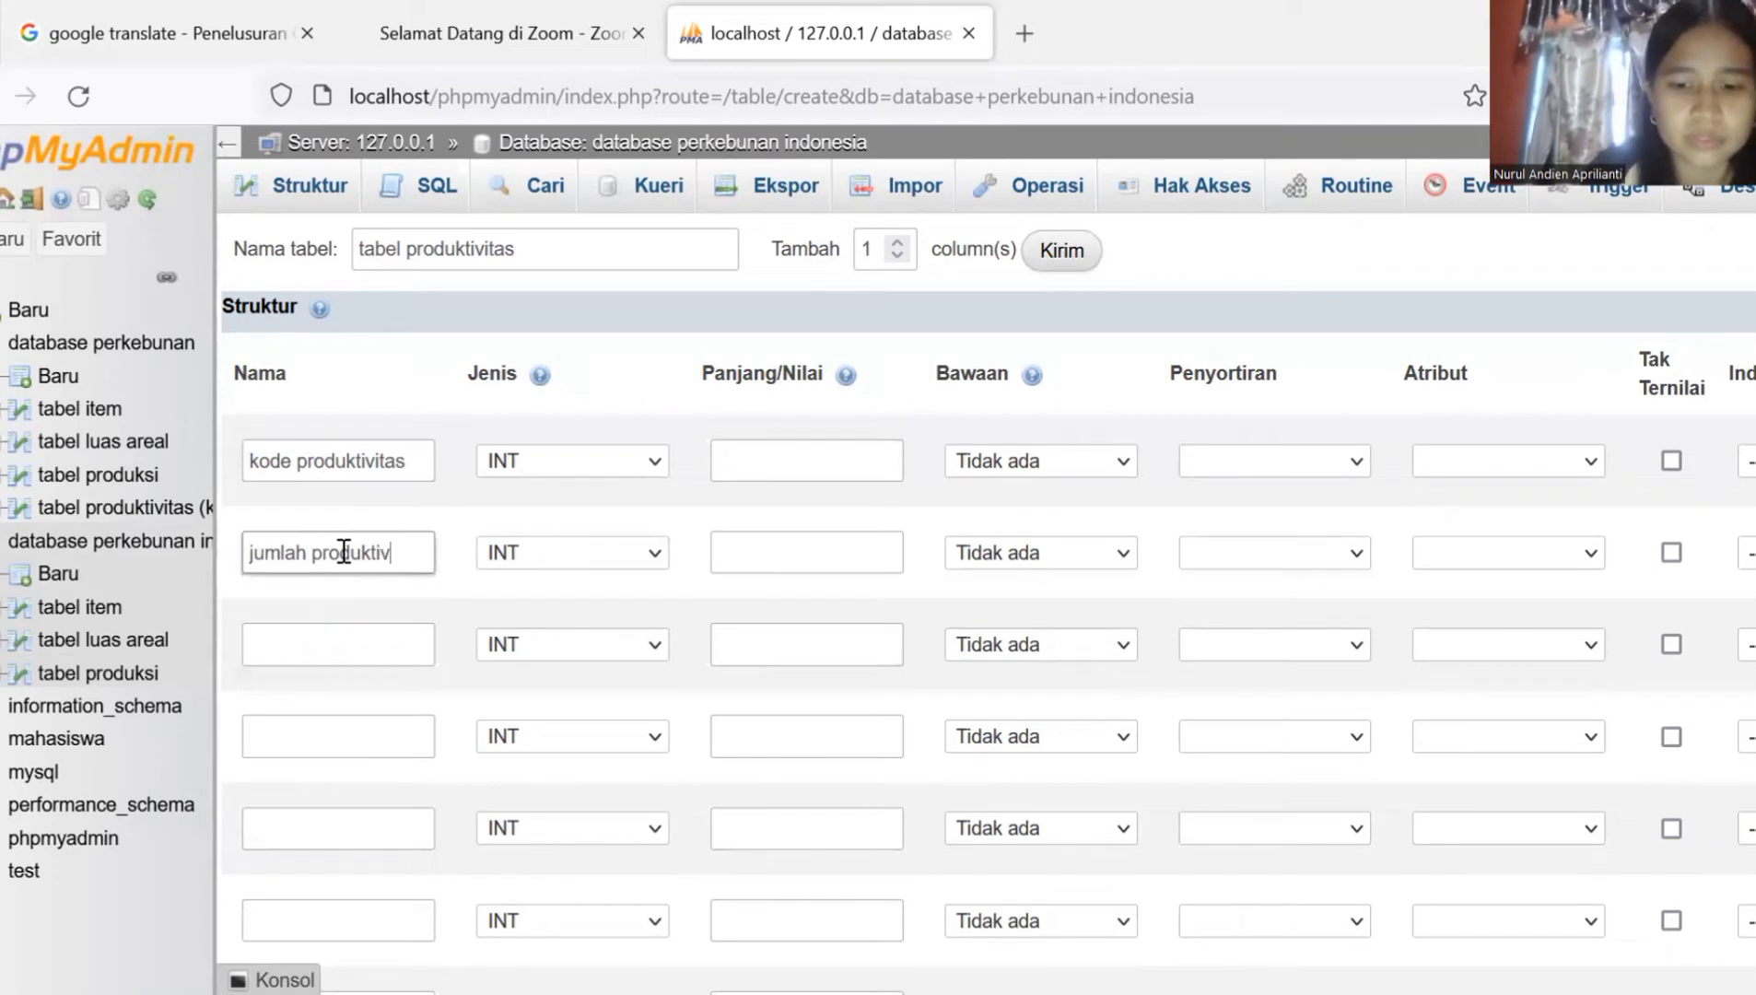
type("itas p")
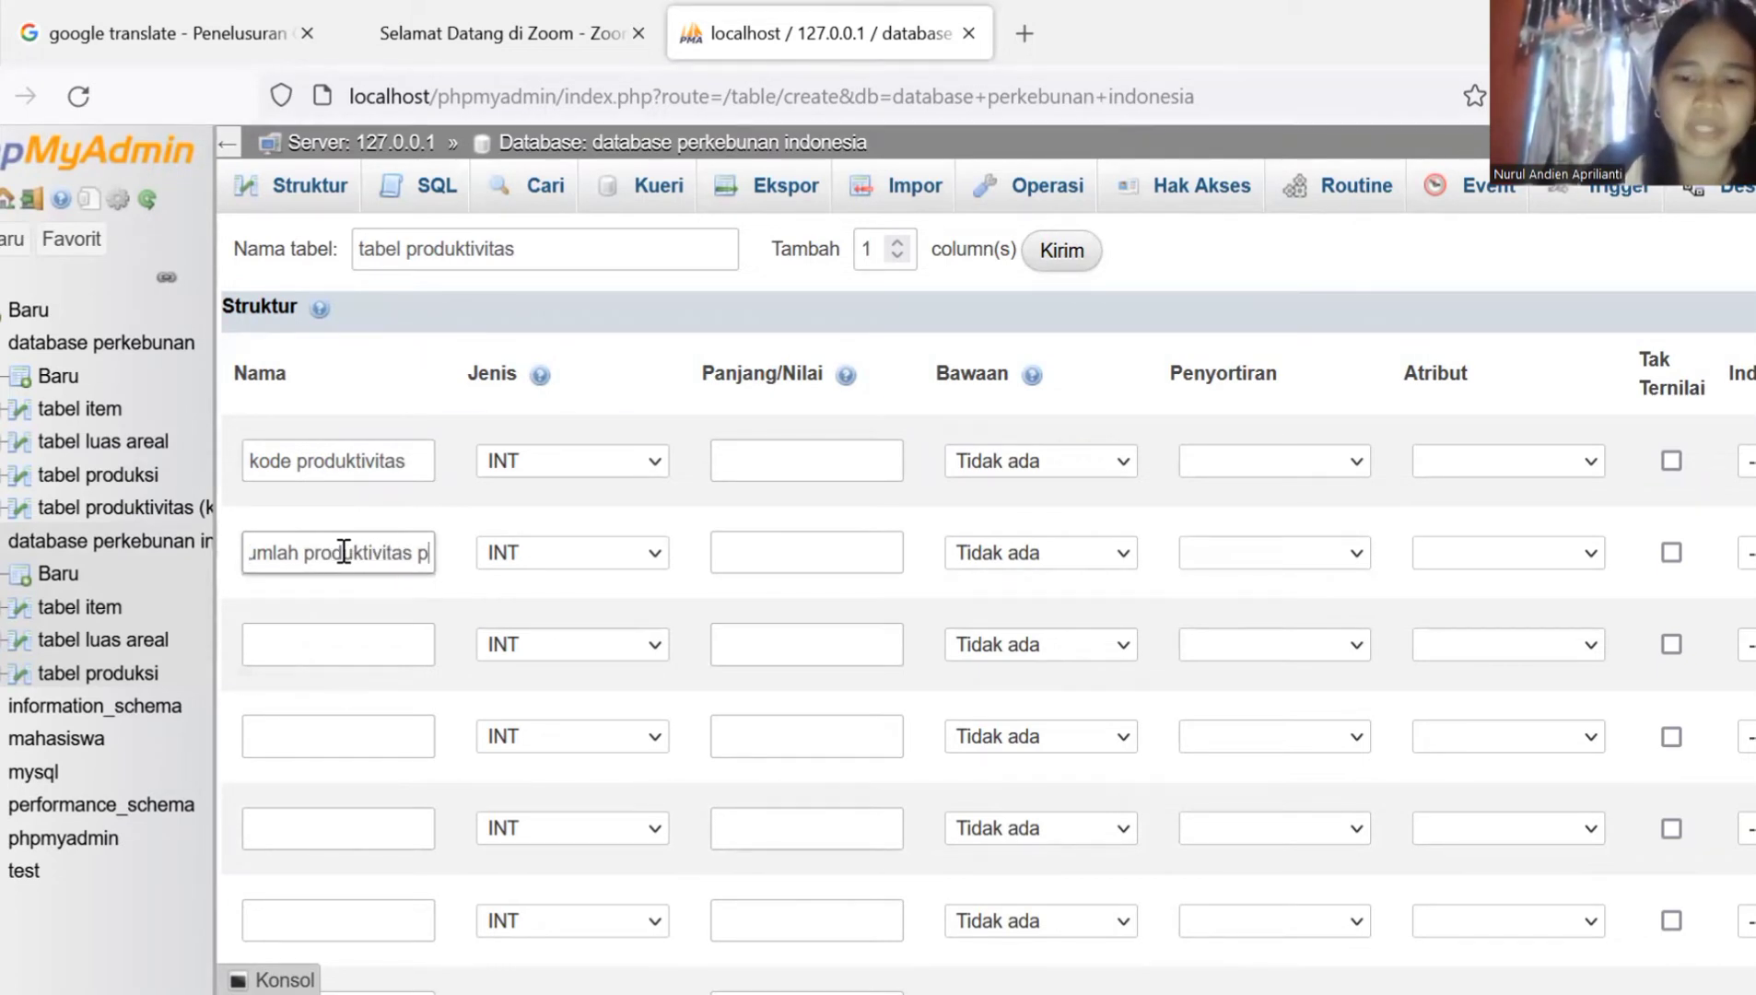
type("ada tahu")
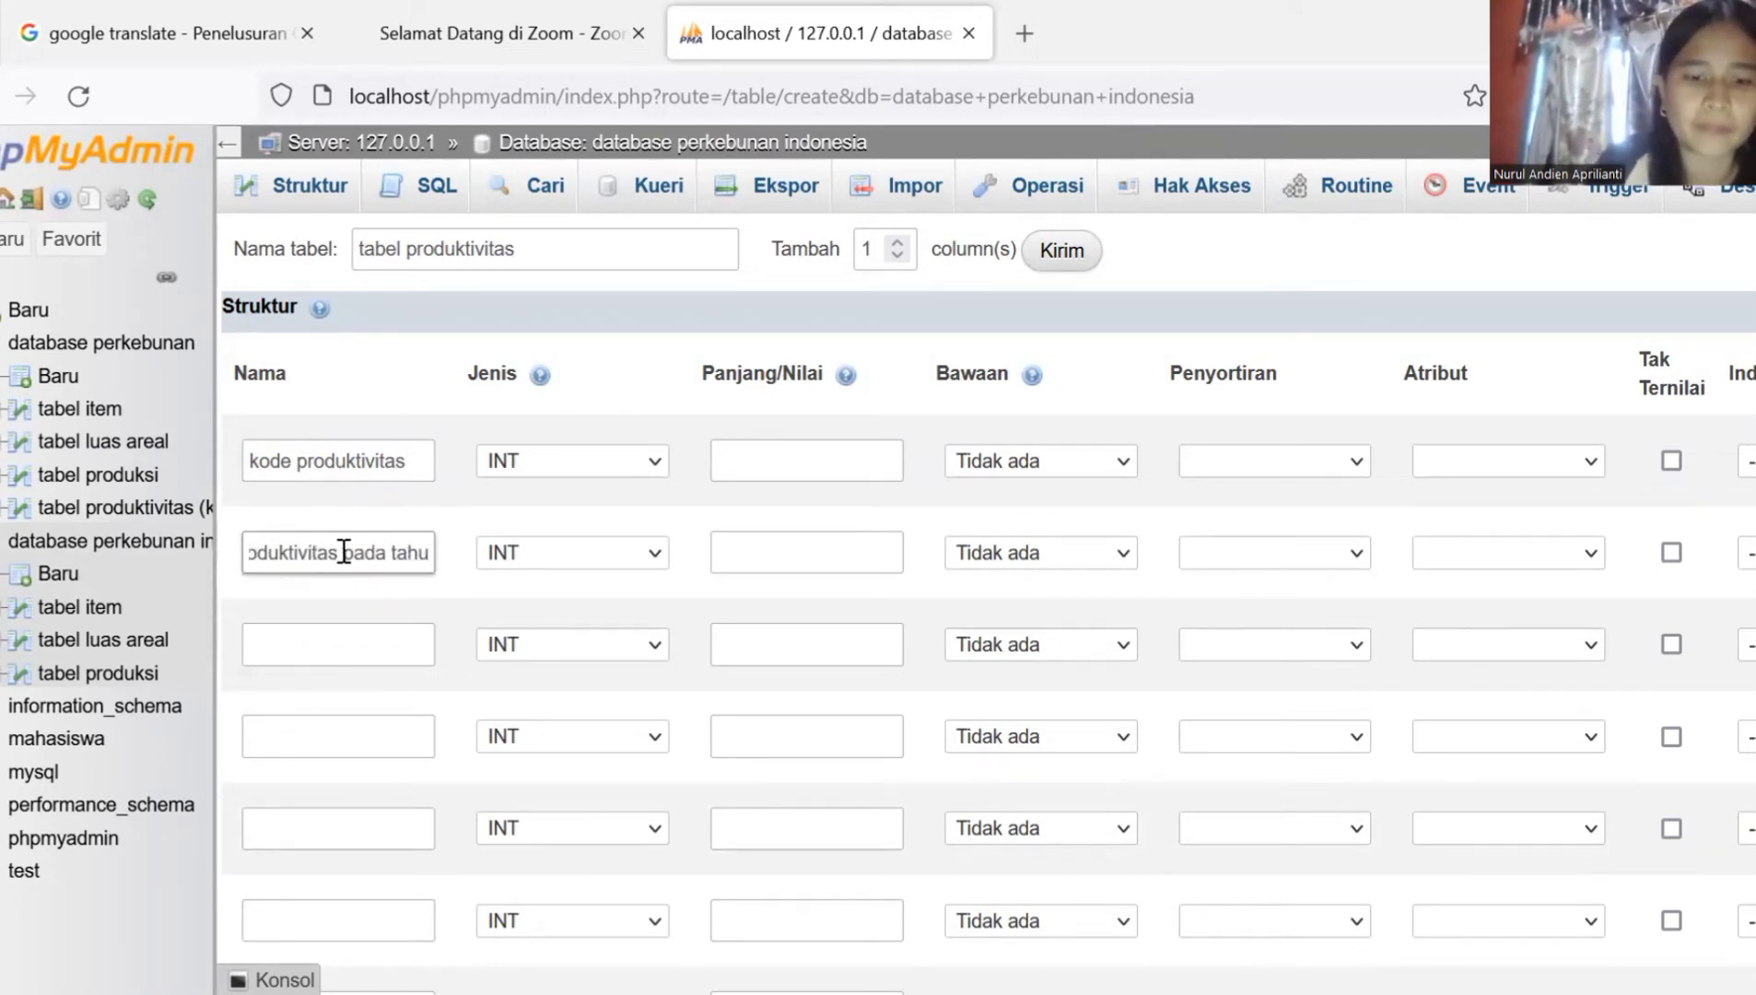
type("n 2017")
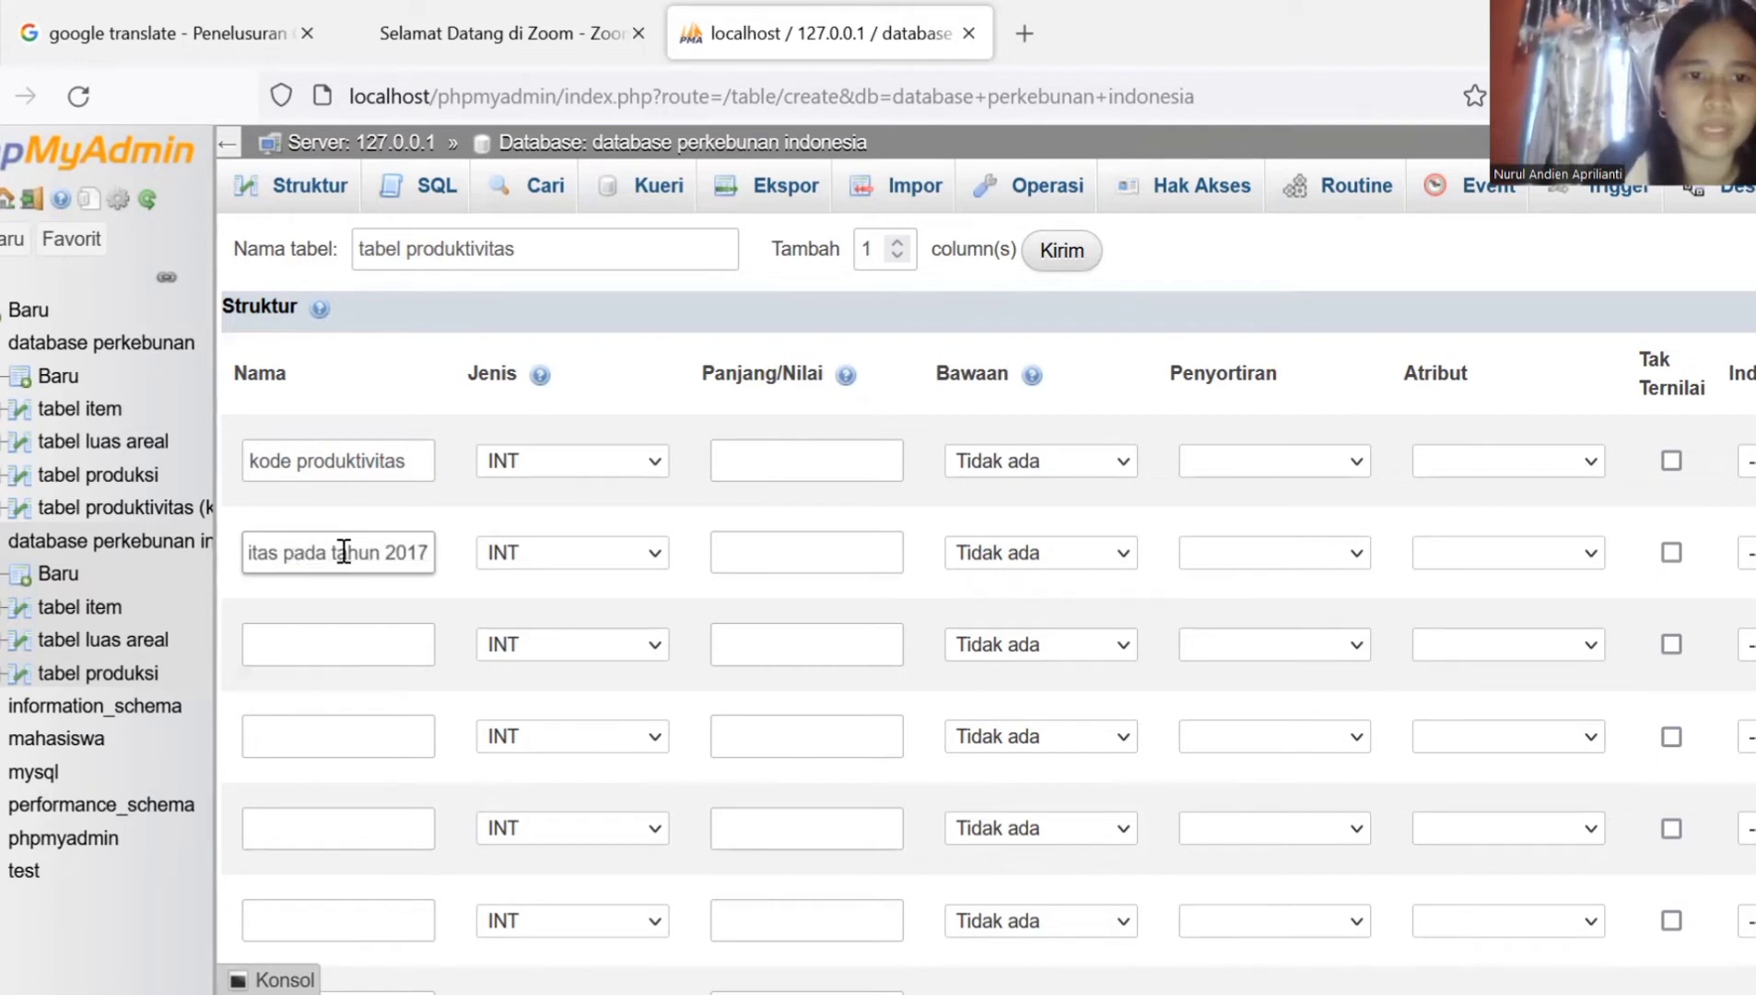
left_click(345, 634)
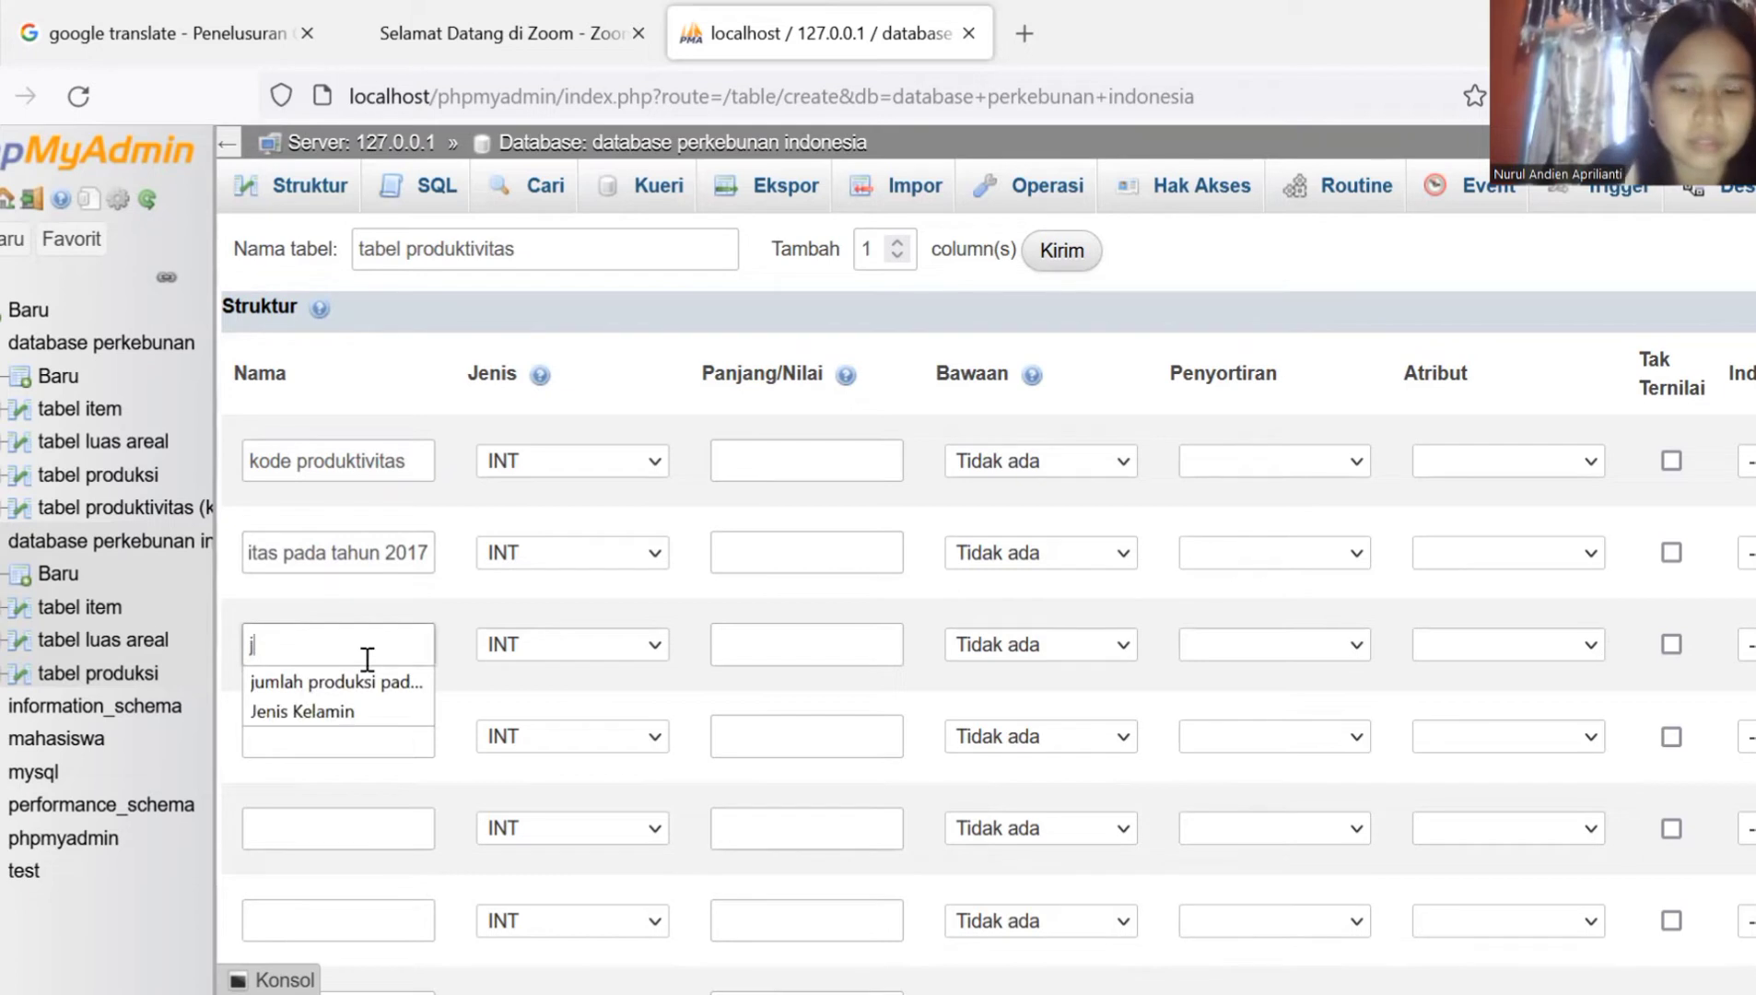
type("umlah ")
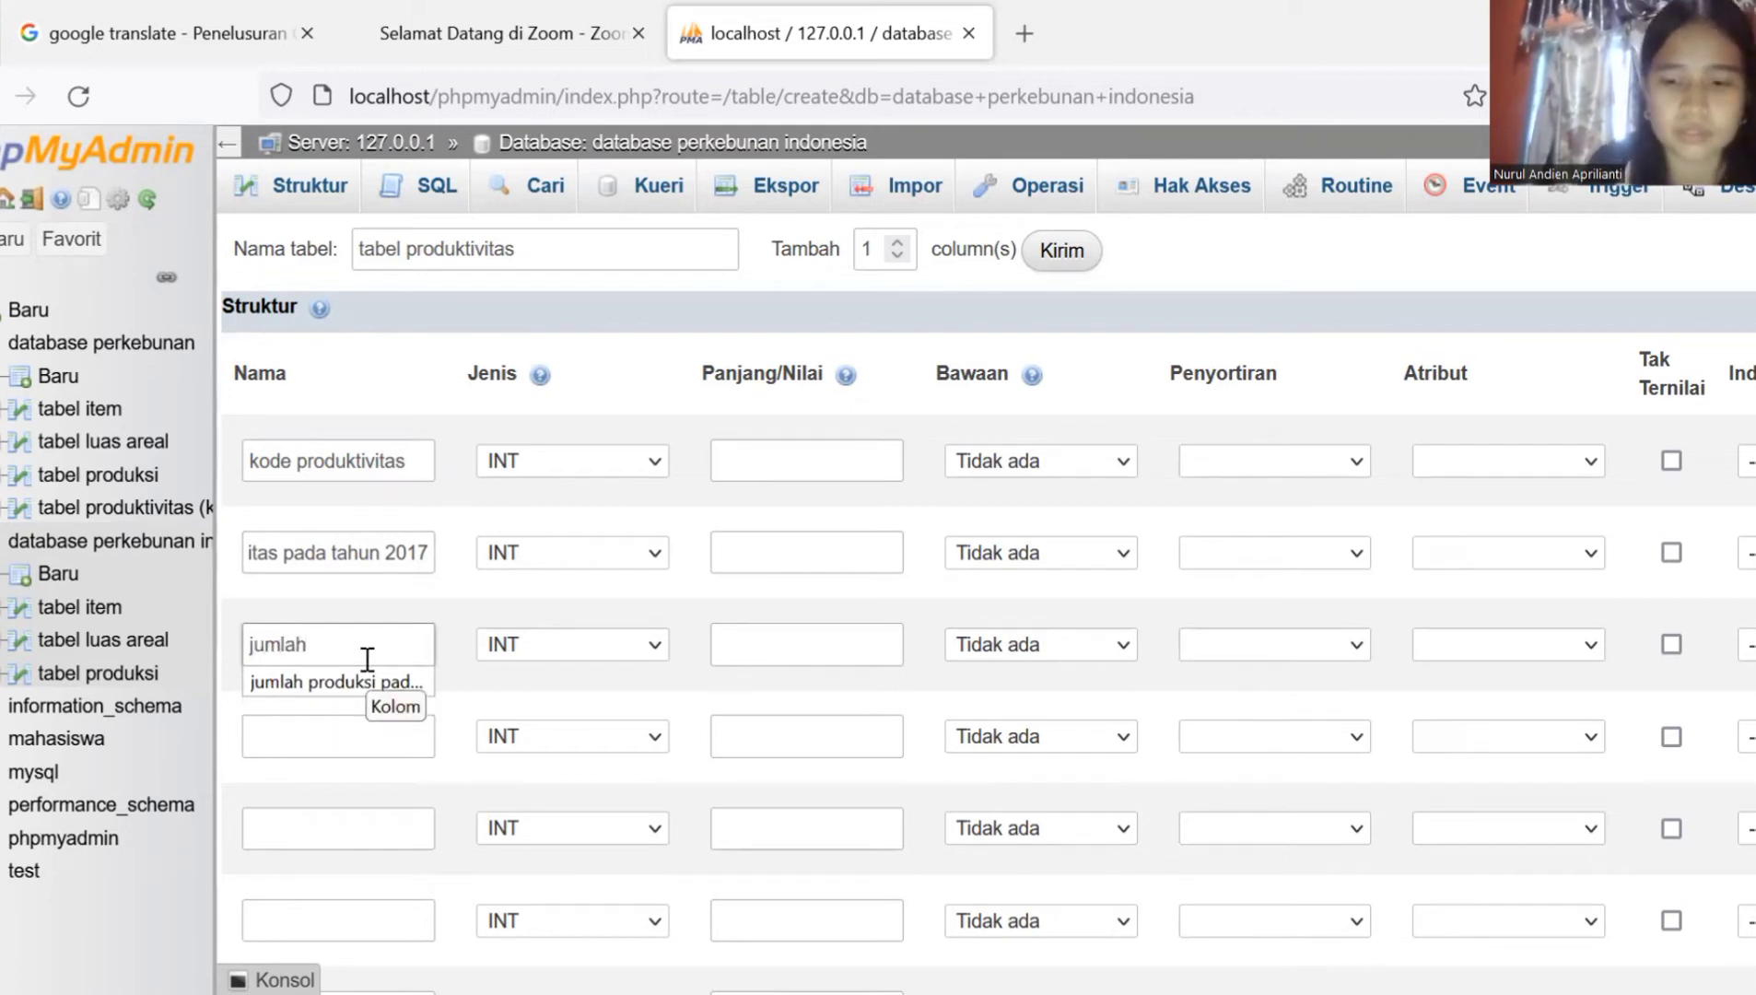
type("produktivit")
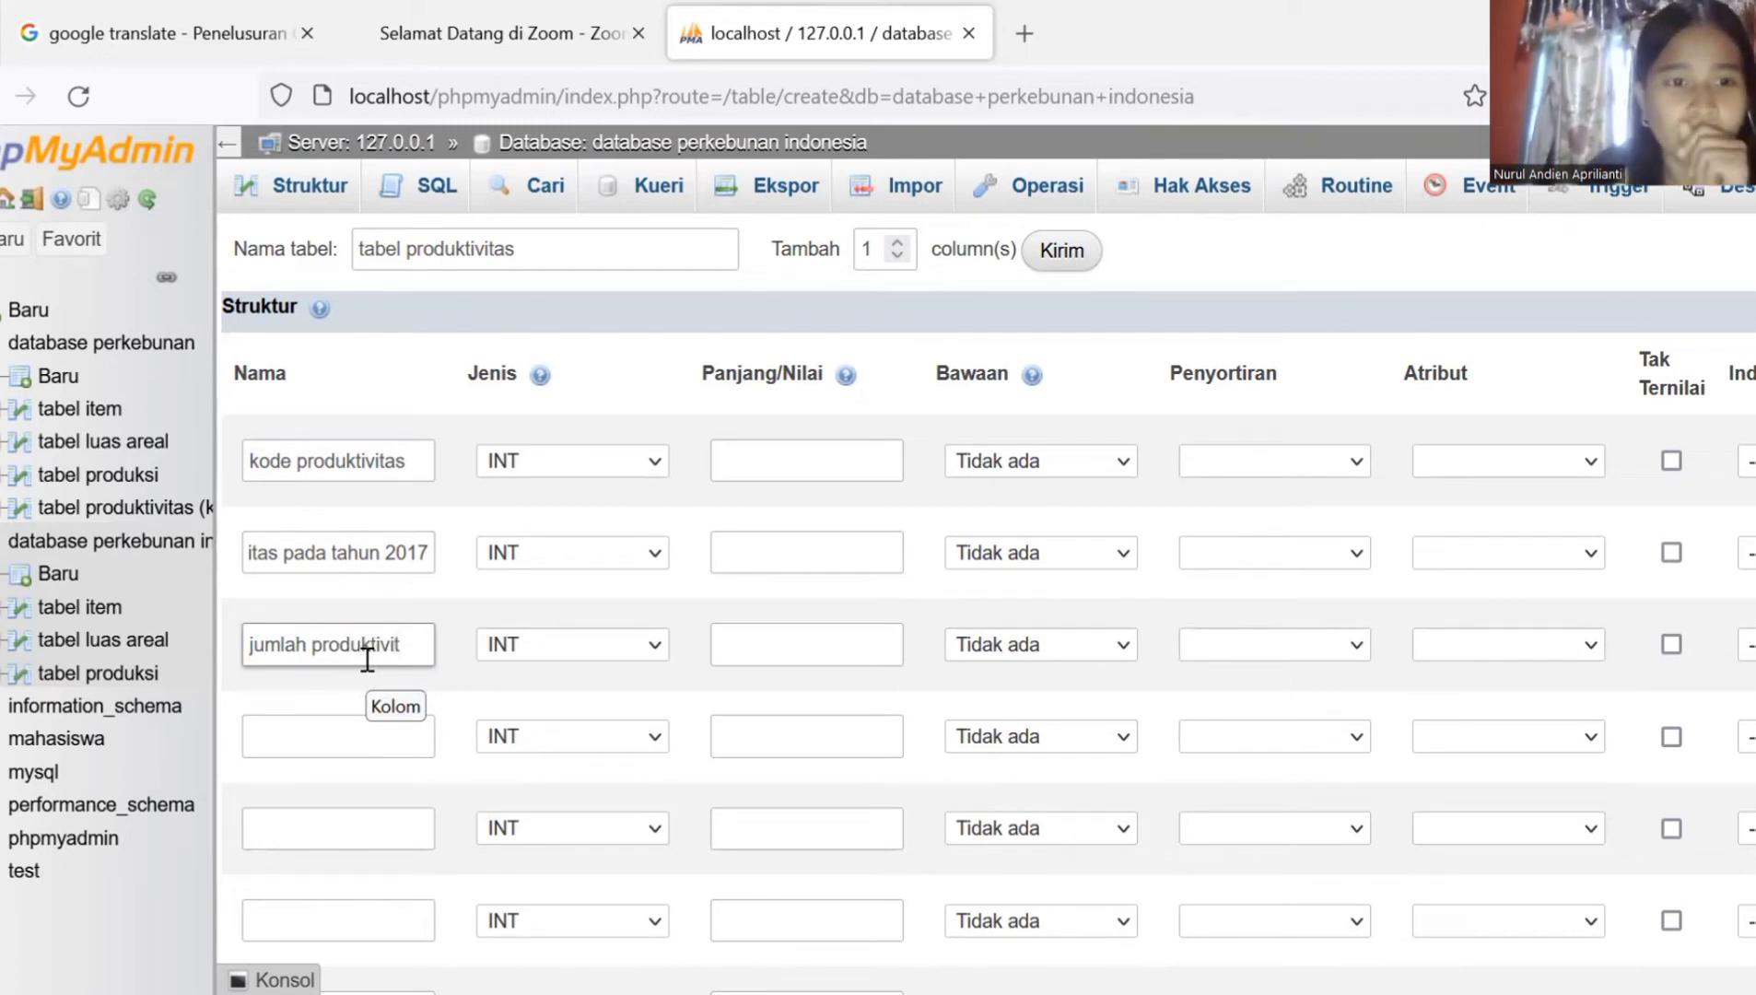
key("BackSpace")
key("BackSpace")
key("BackSpace")
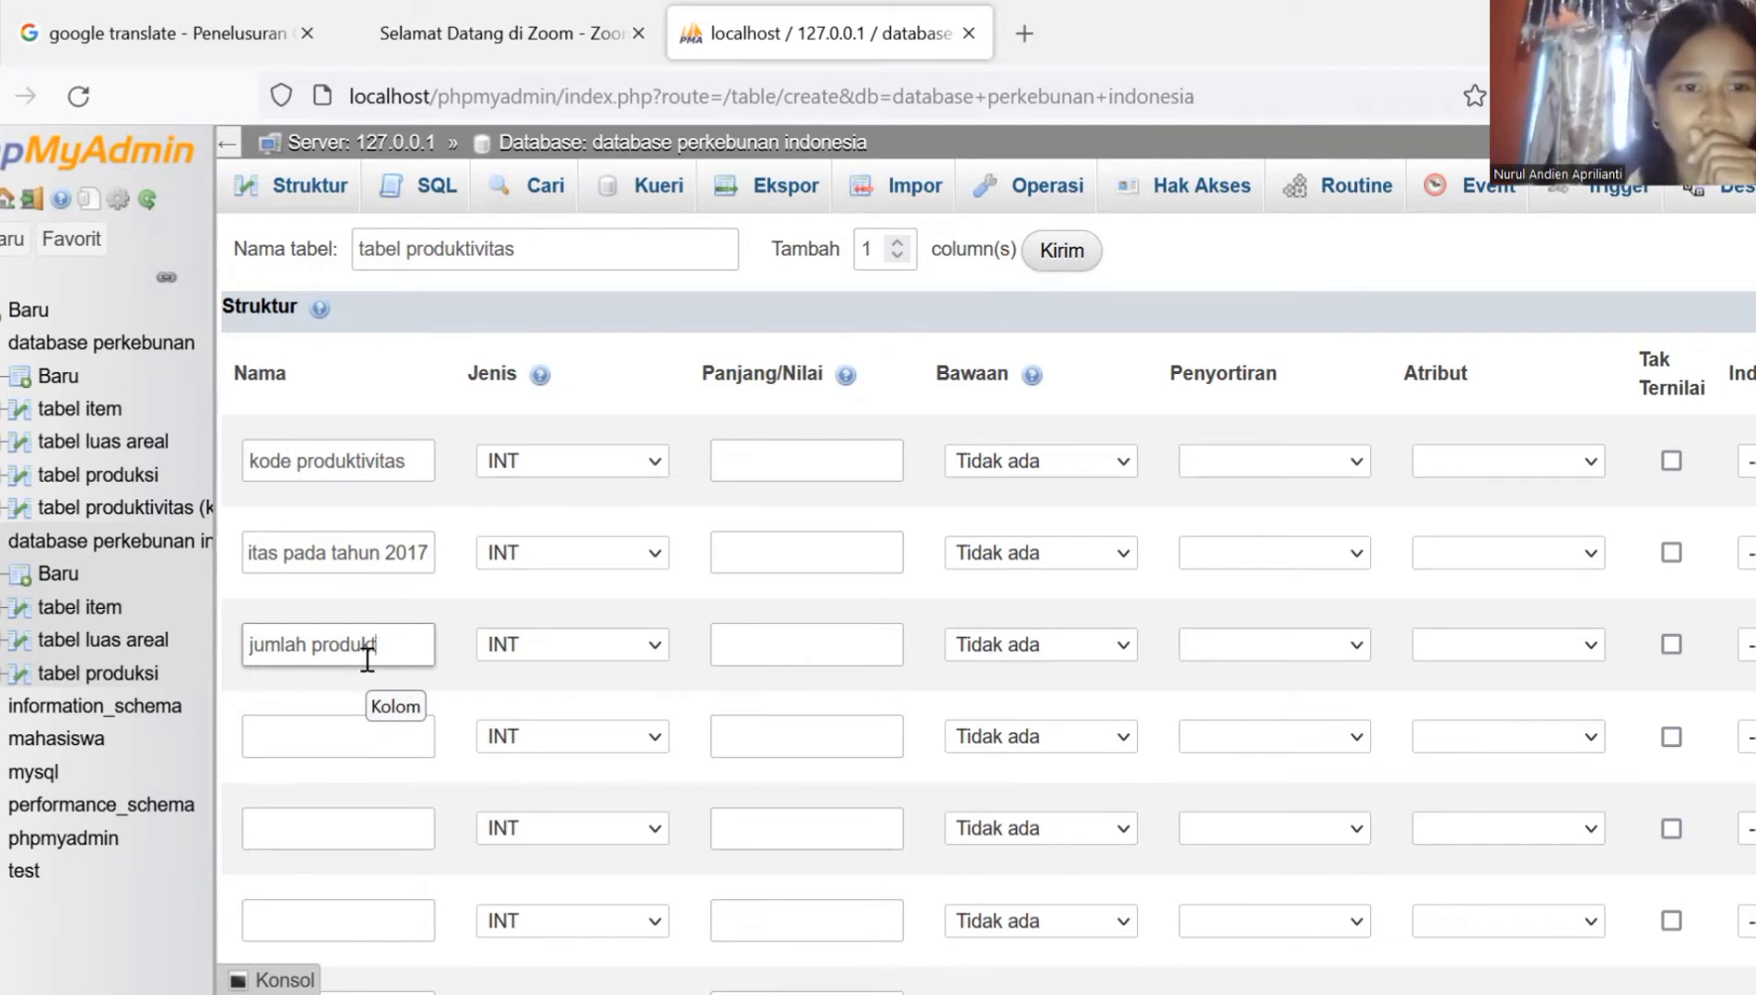
key("BackSpace")
key("BackSpace")
key("BackSpace")
key("BackSpace")
key("BackSpace")
key("BackSpace")
key("BackSpace")
key("BackSpace")
key("BackSpace")
key("BackSpace")
key("BackSpace")
key("BackSpace")
key("BackSpace")
key("BackSpace")
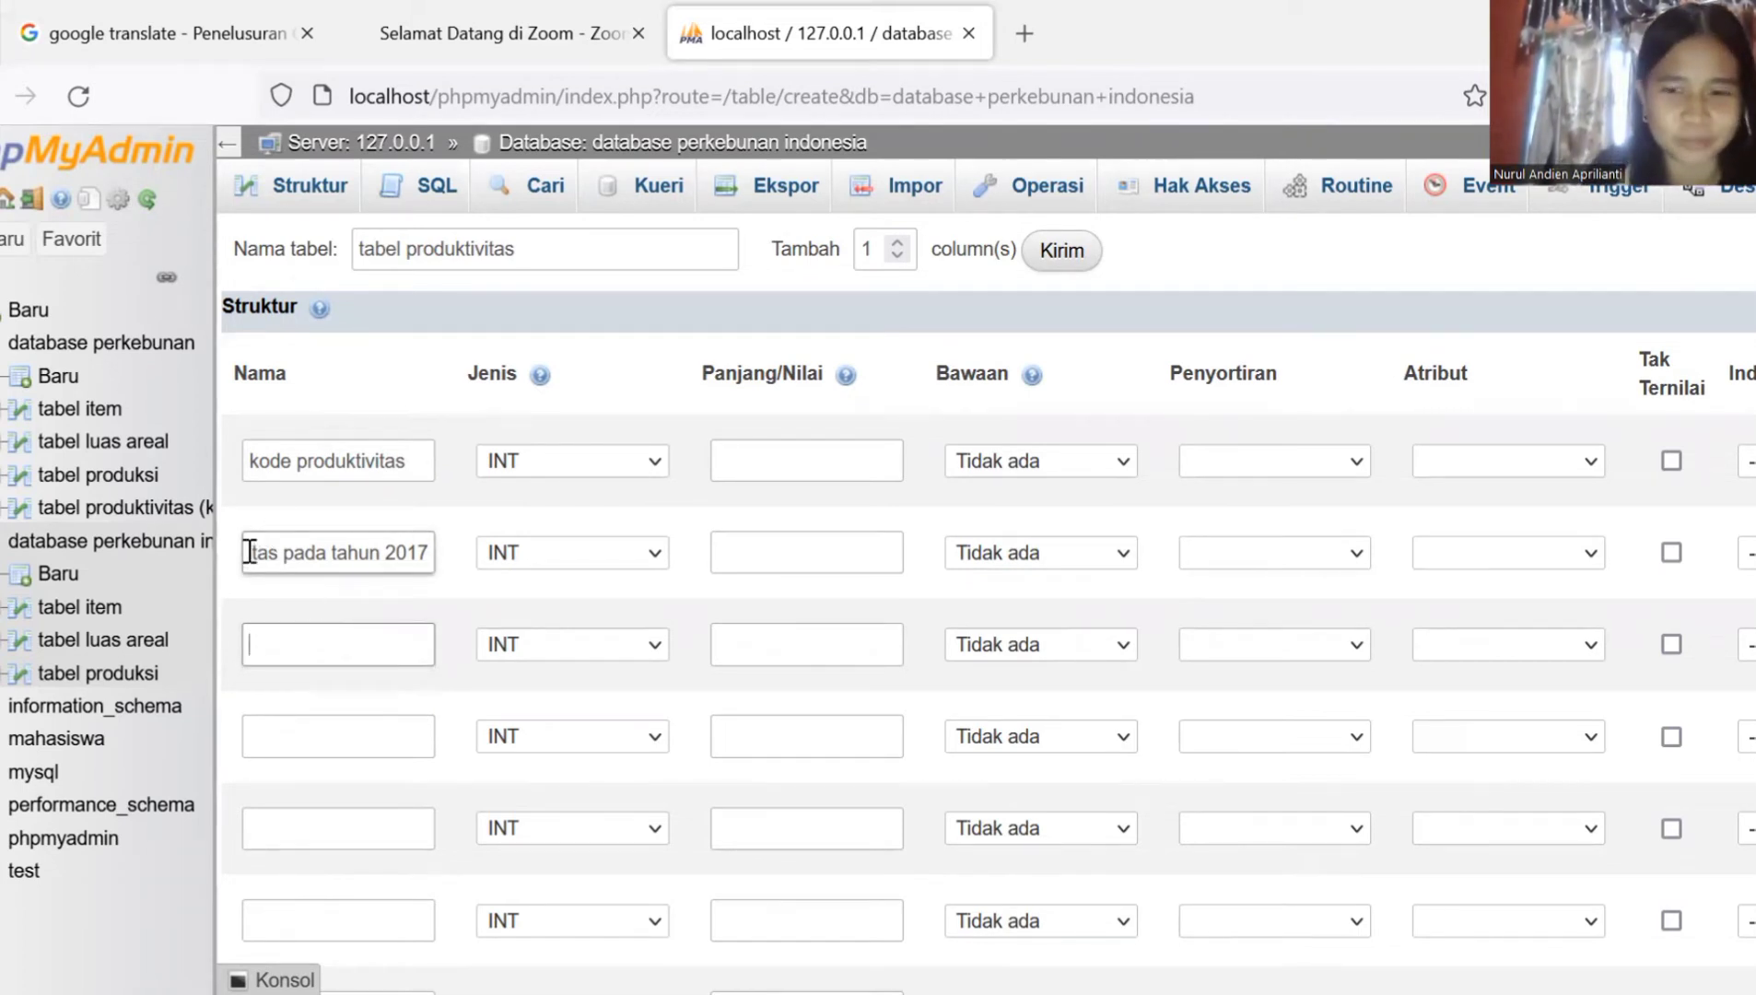
Step: Replace the word "jumlah" with "besaran" in the second column's name, making it "besaran produktivitas pada tahun 2017"
key("Left")
key("Left")
key("Left")
key("Left")
key("Left")
key("Left")
key("Left")
key("Left")
key("Left")
key("Left")
key("Left")
key("Left")
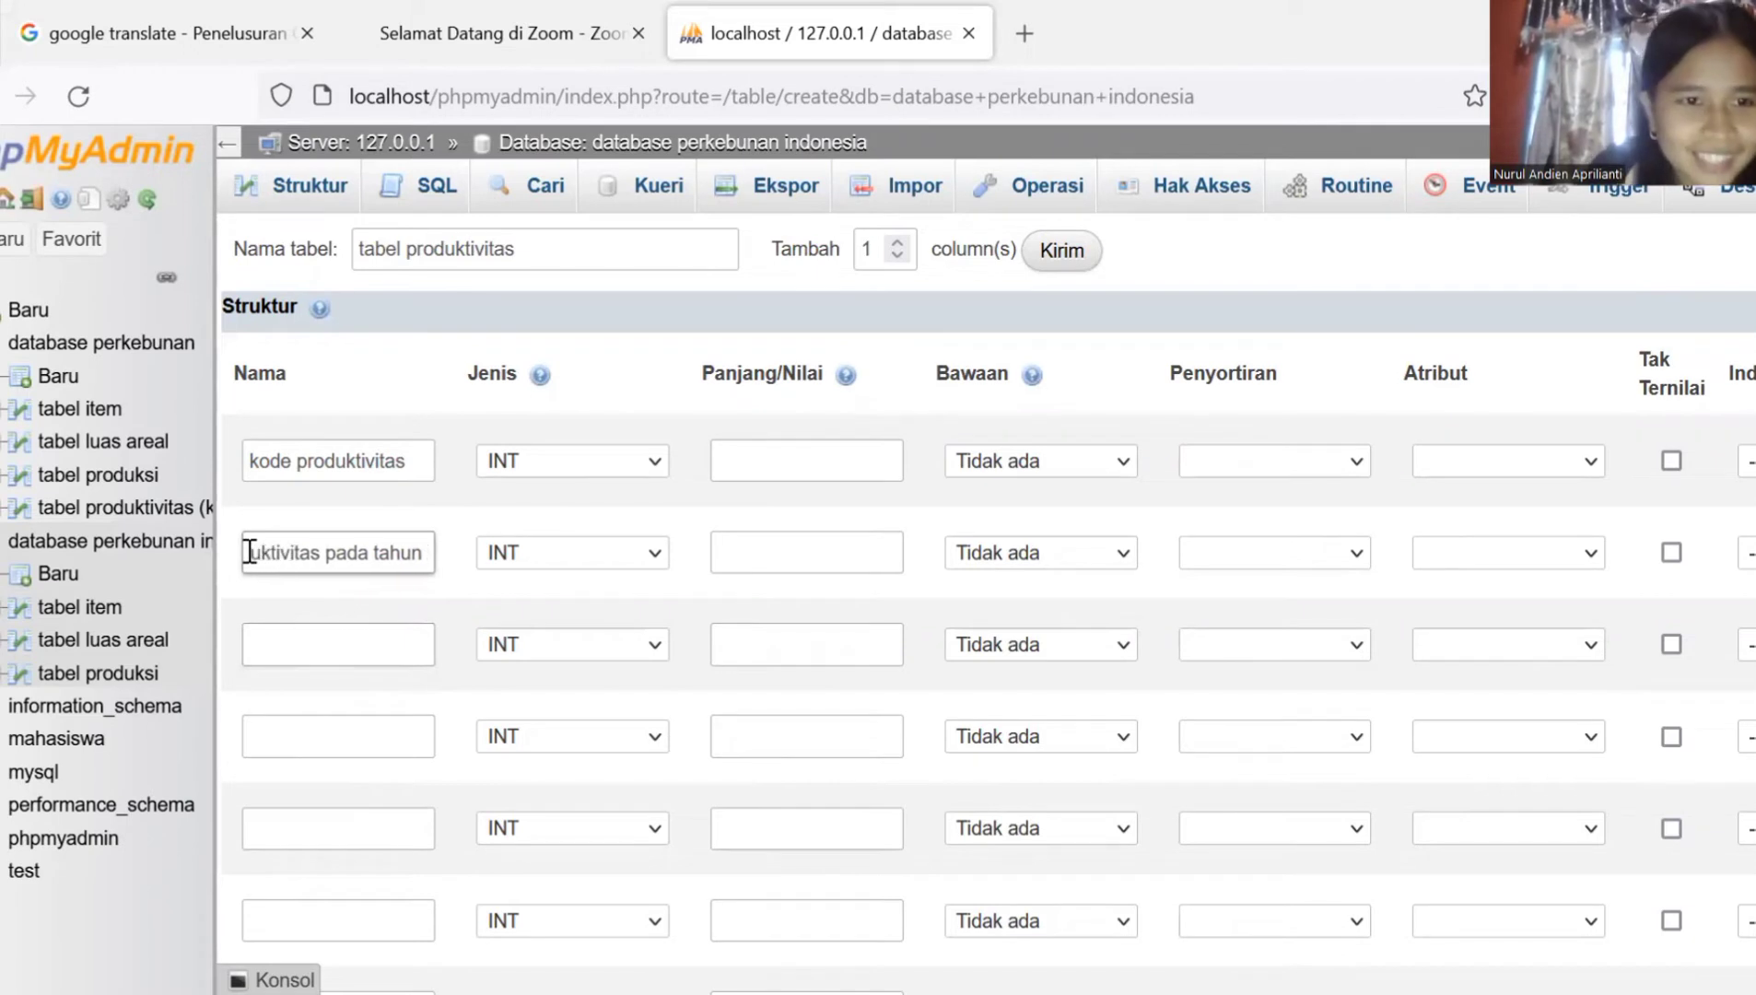
key("Left")
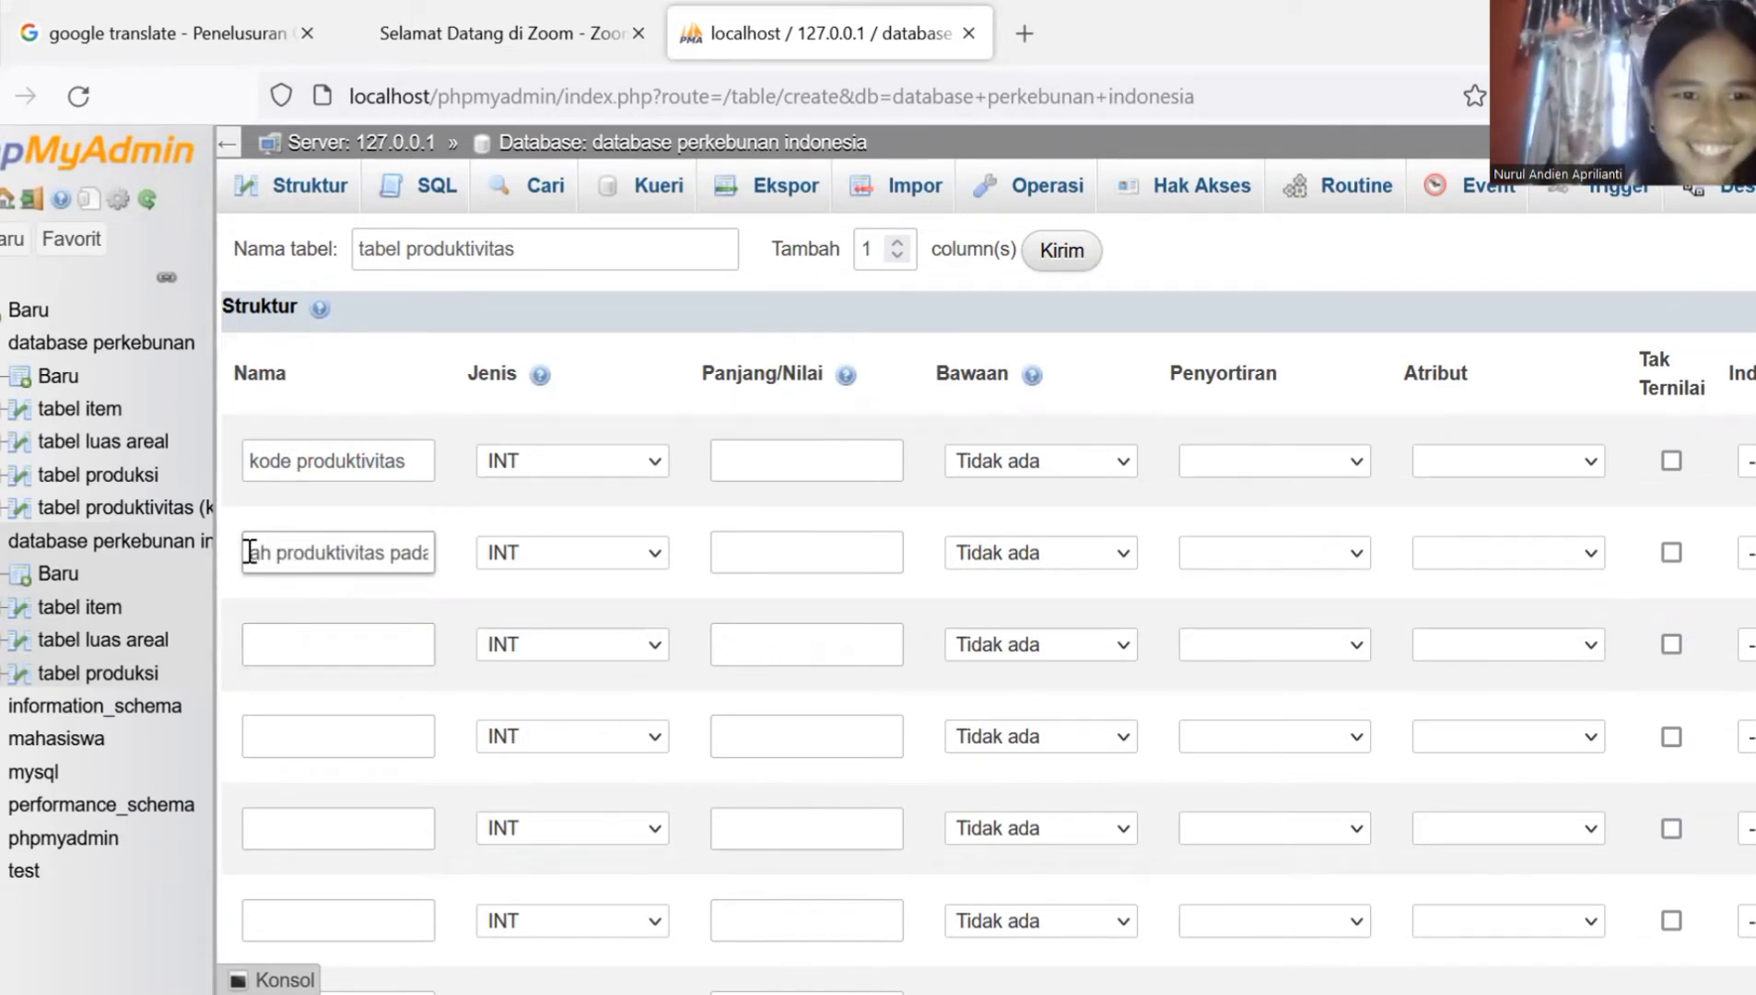
key("BackSpace")
key("BackSpace")
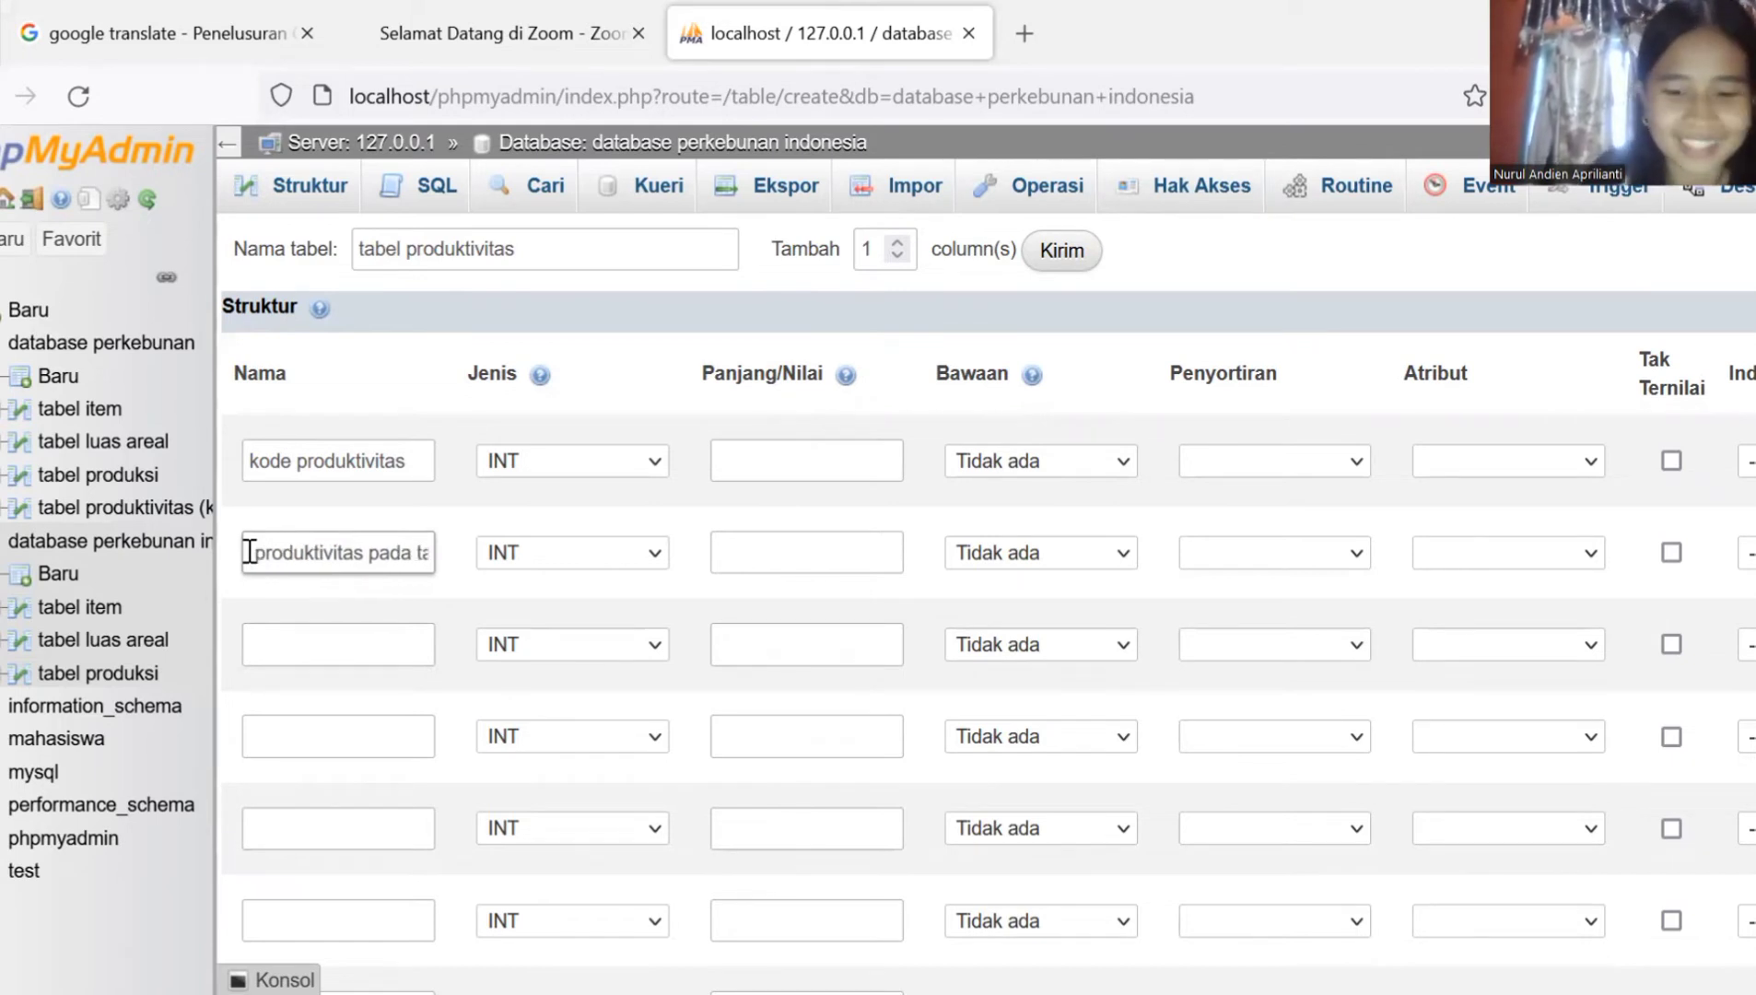
type("besaran")
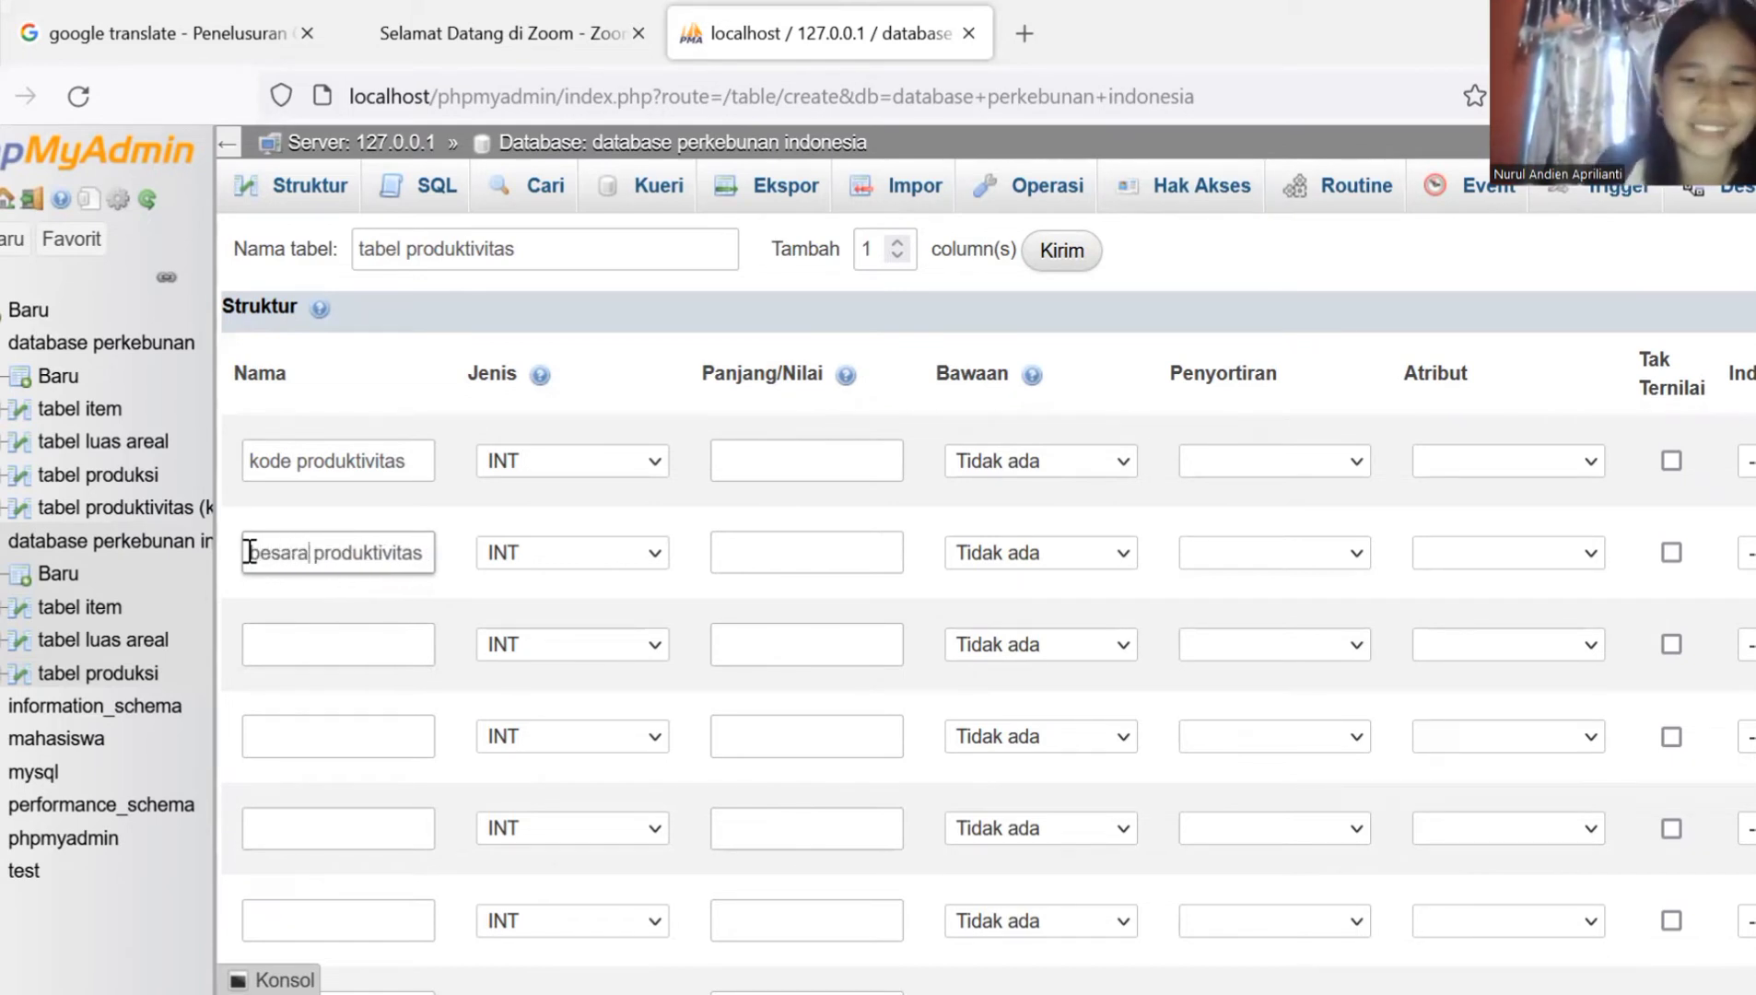
left_click(301, 639)
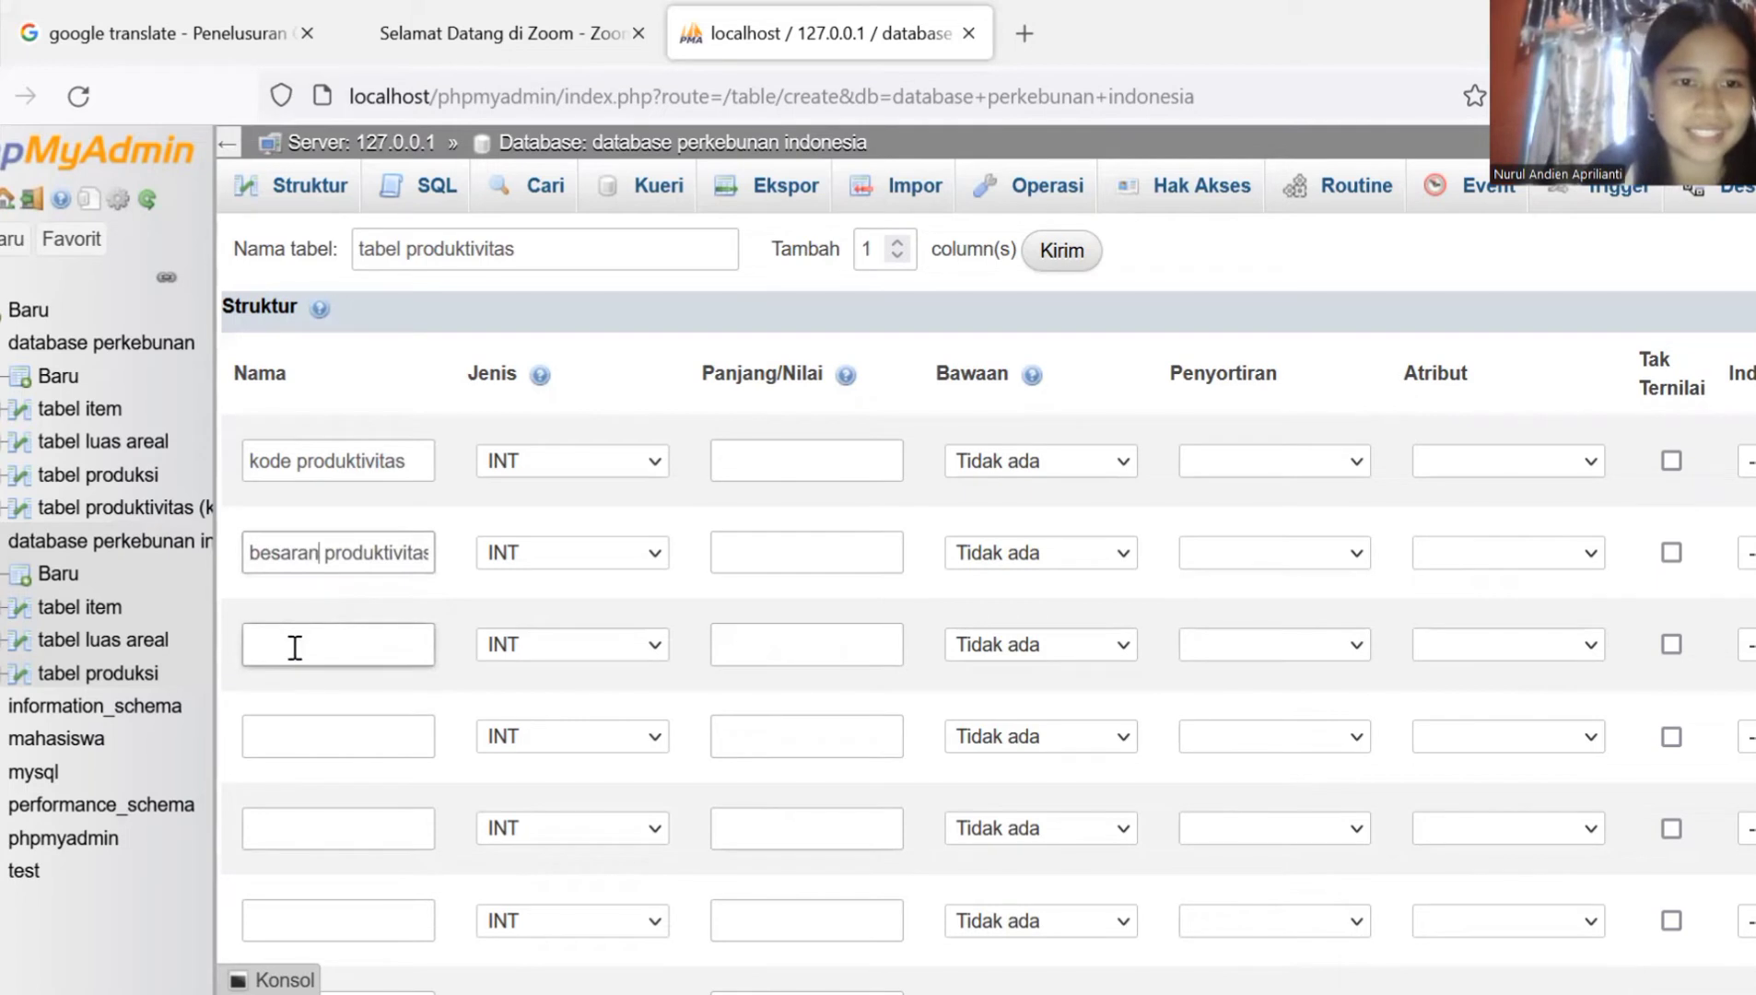
Step: Name the third column "besaran produktivitas 2018"
type("b")
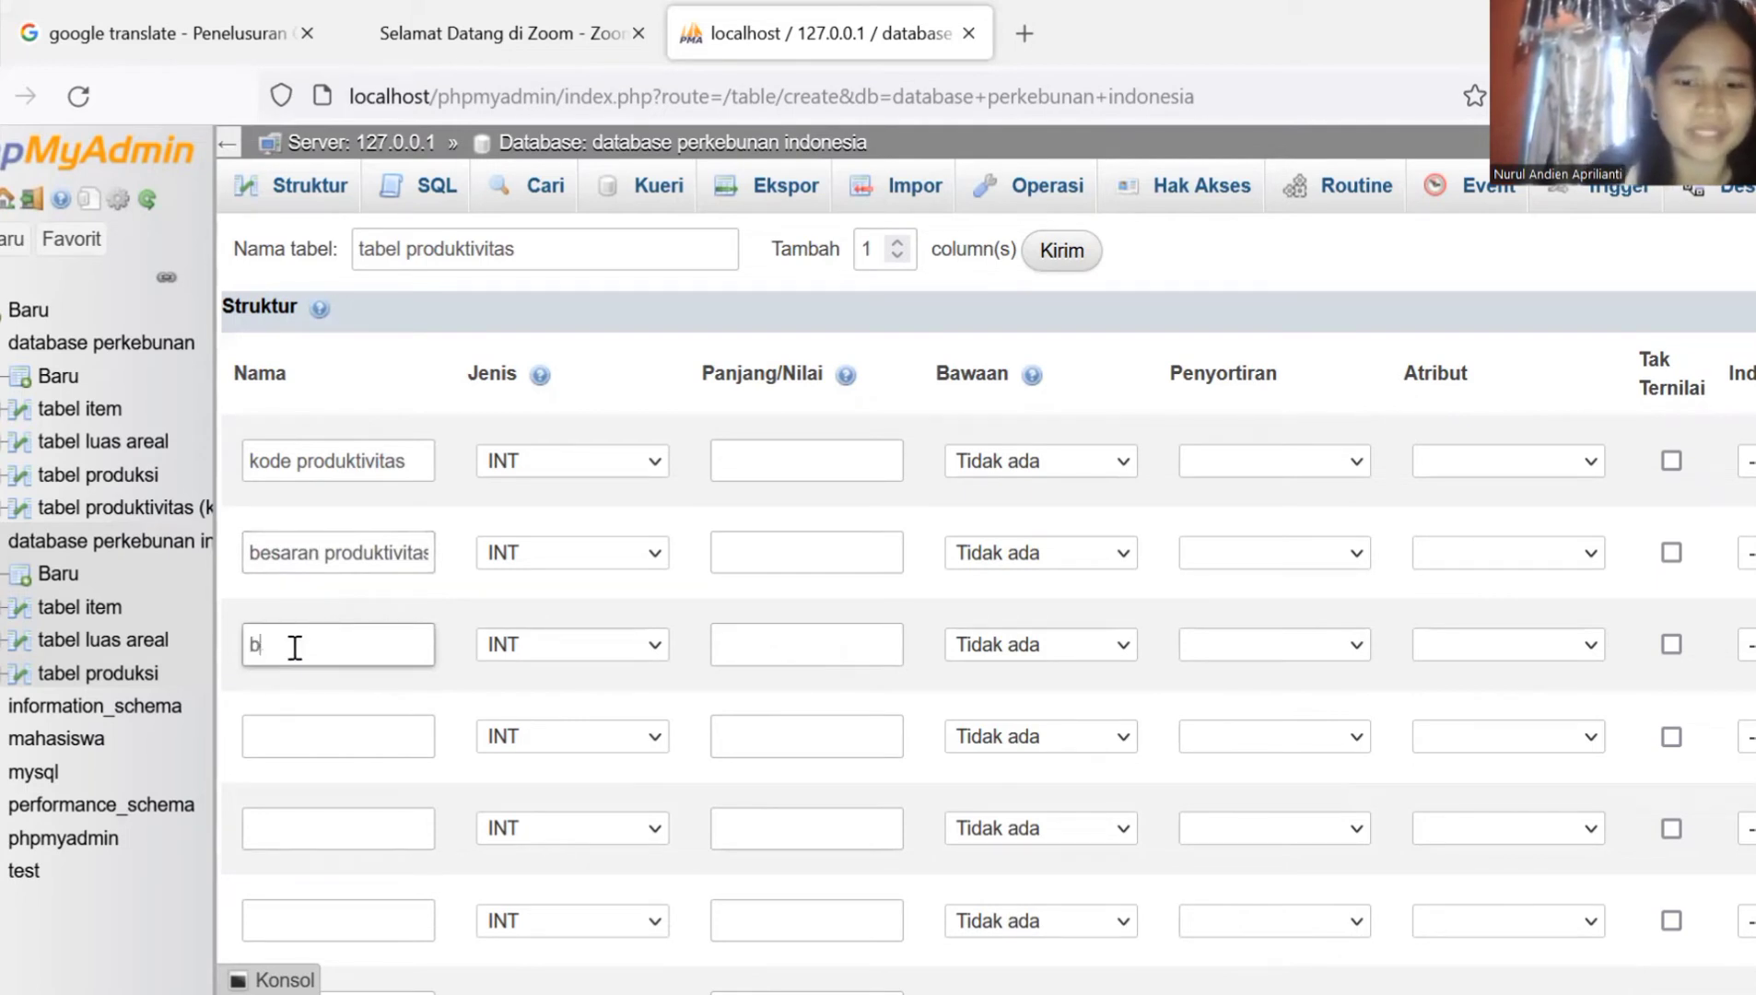
type("esaran")
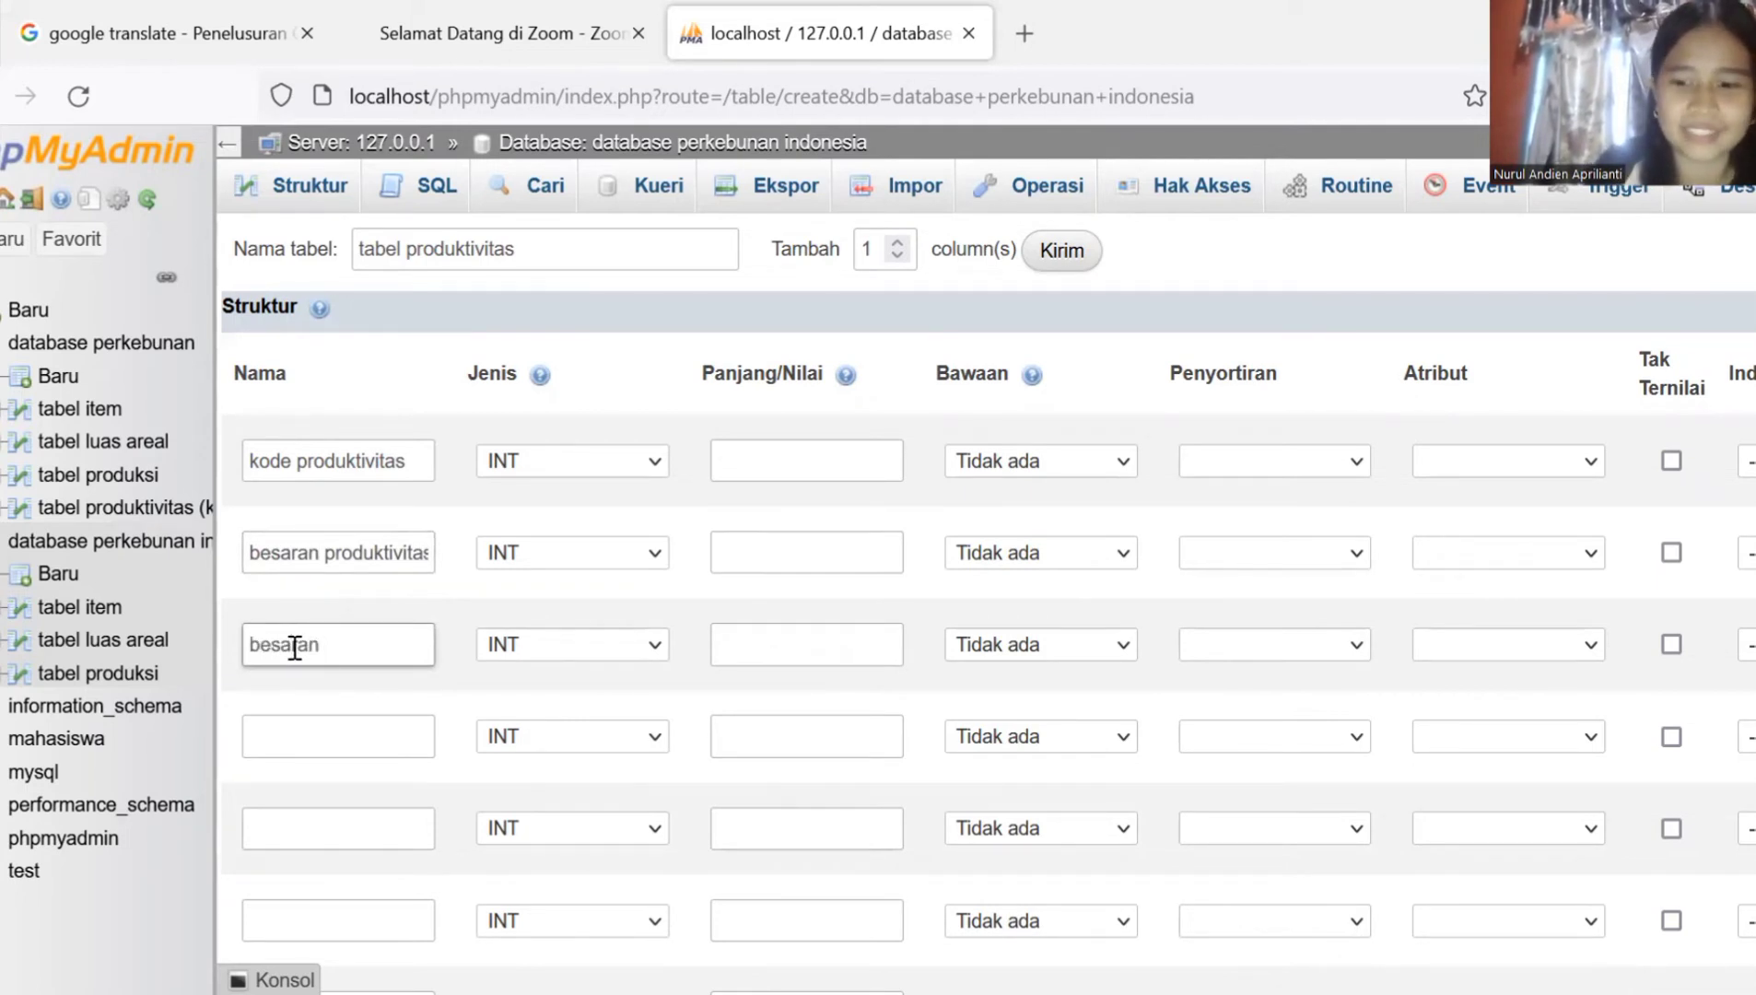
type(" produkr")
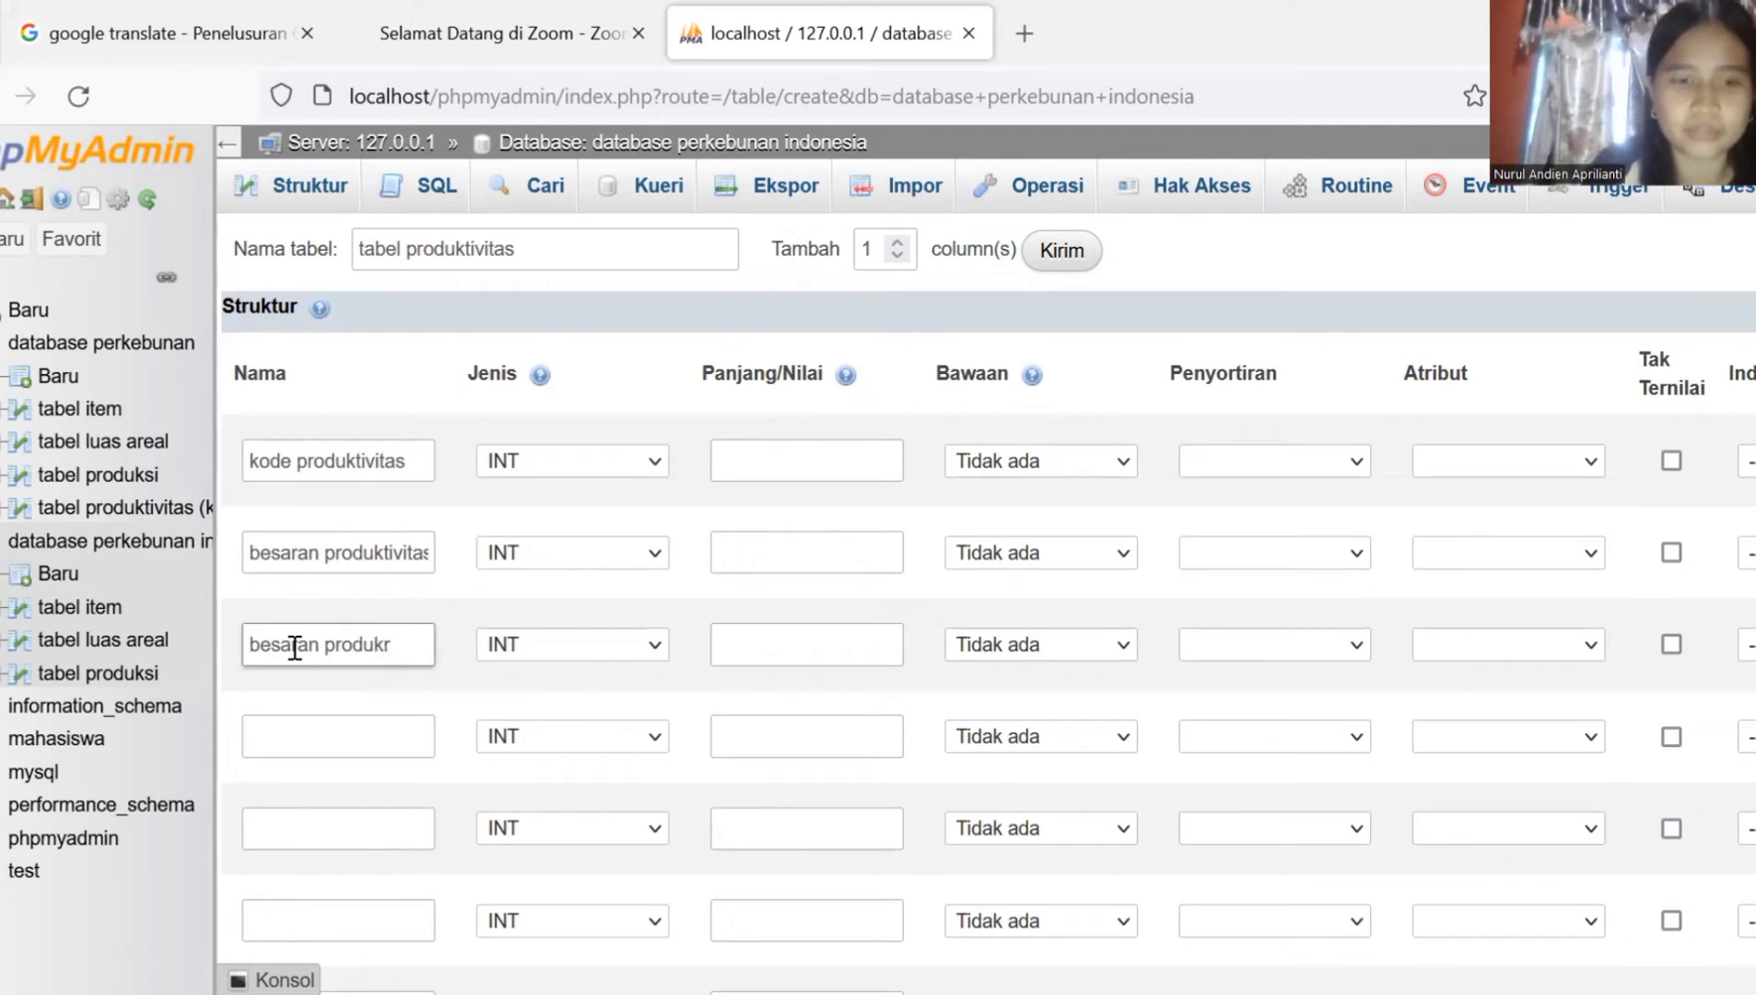
key("BackSpace")
type("tivi")
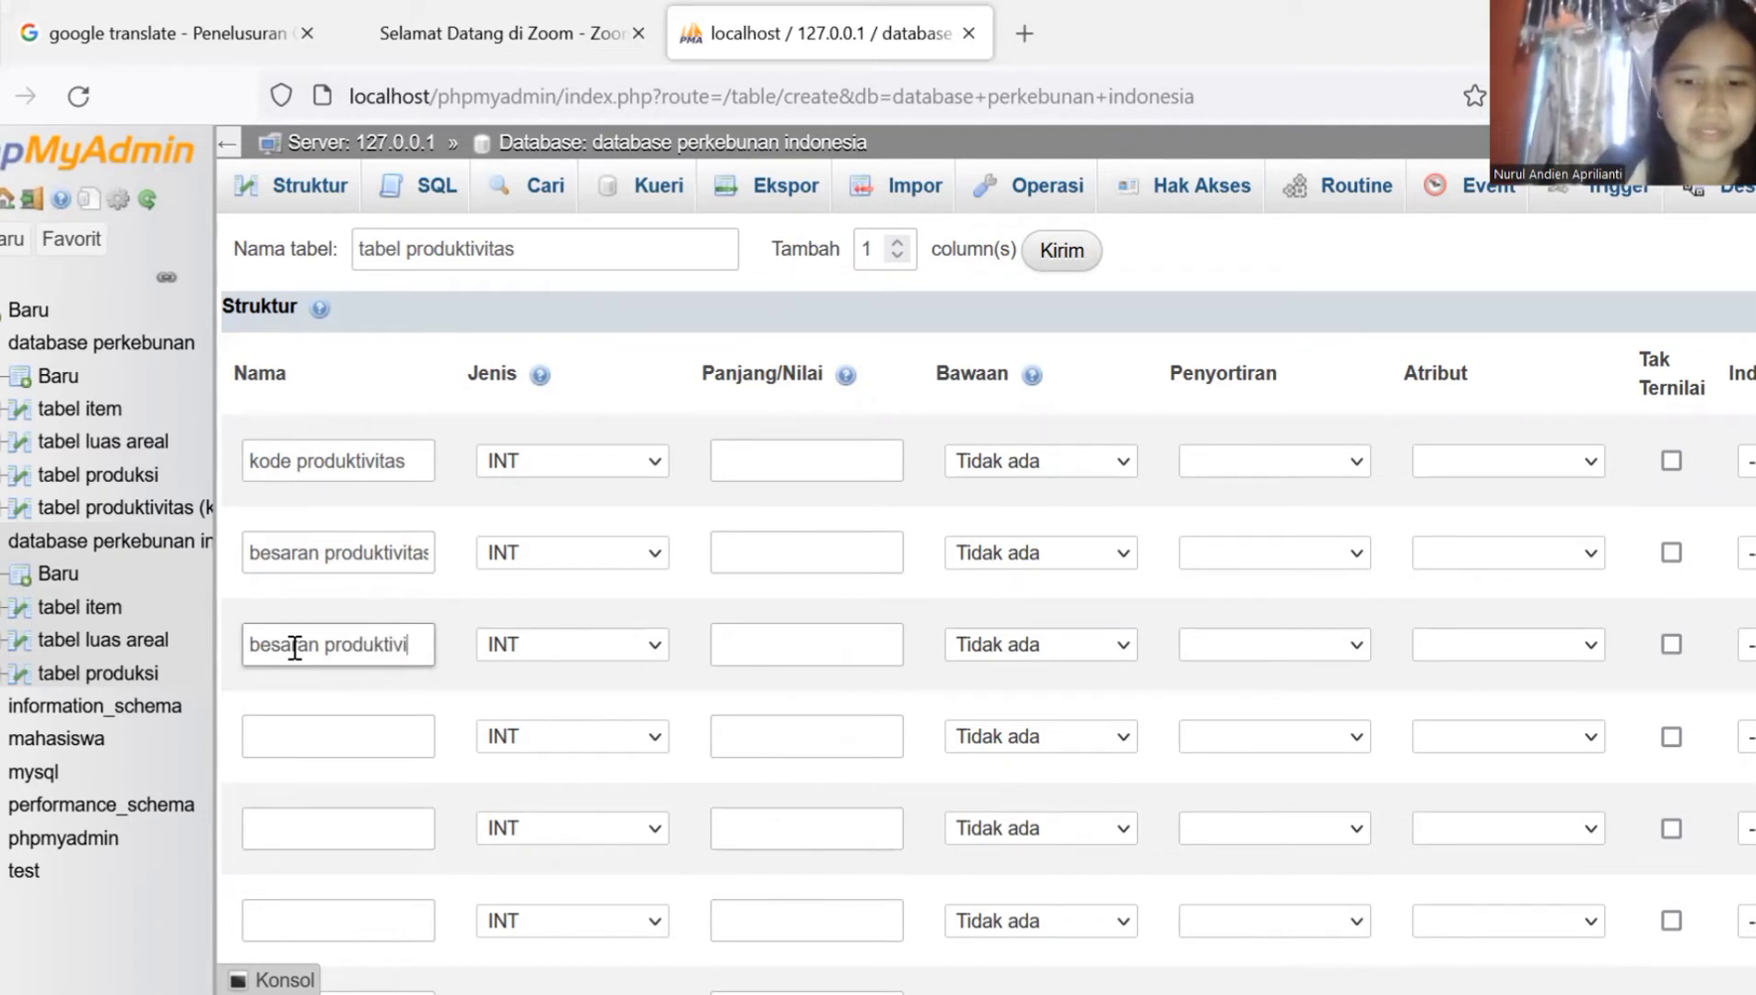
type("tas 2018")
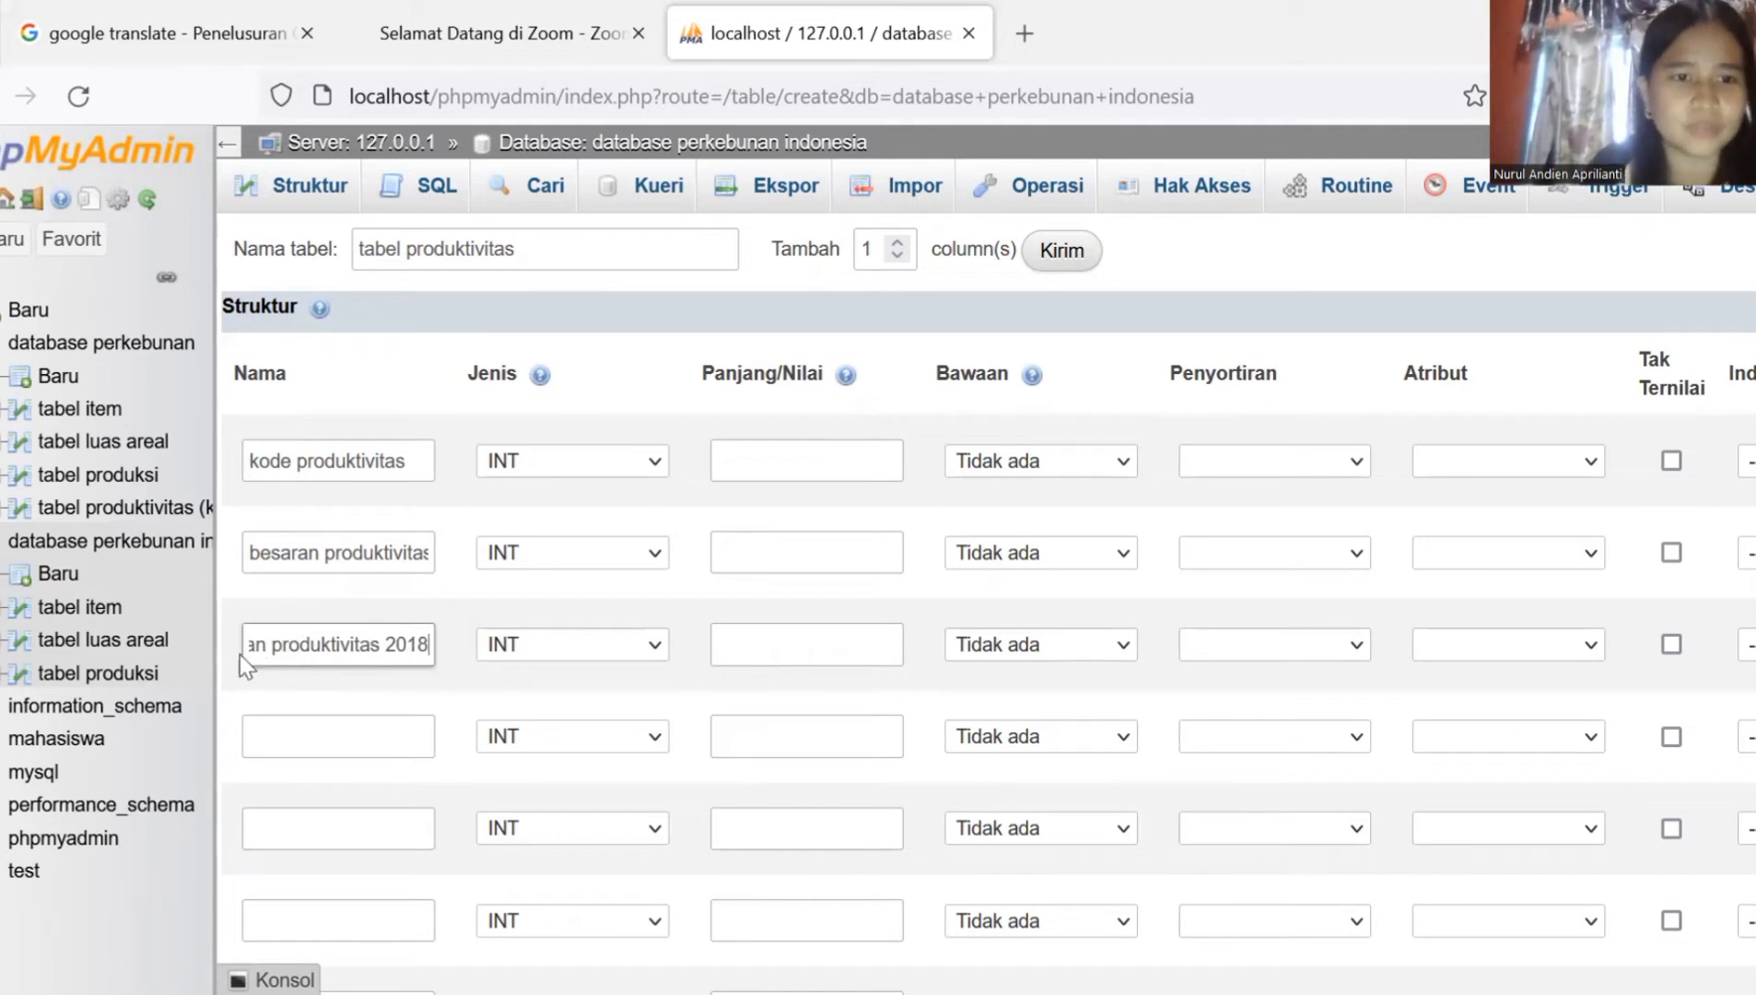
Step: Copy "besaran produktivitas pada tahun" from the second column's name and use it to name the fourth column "besaran produktivitas pada tahun 2019"
left_click(266, 553)
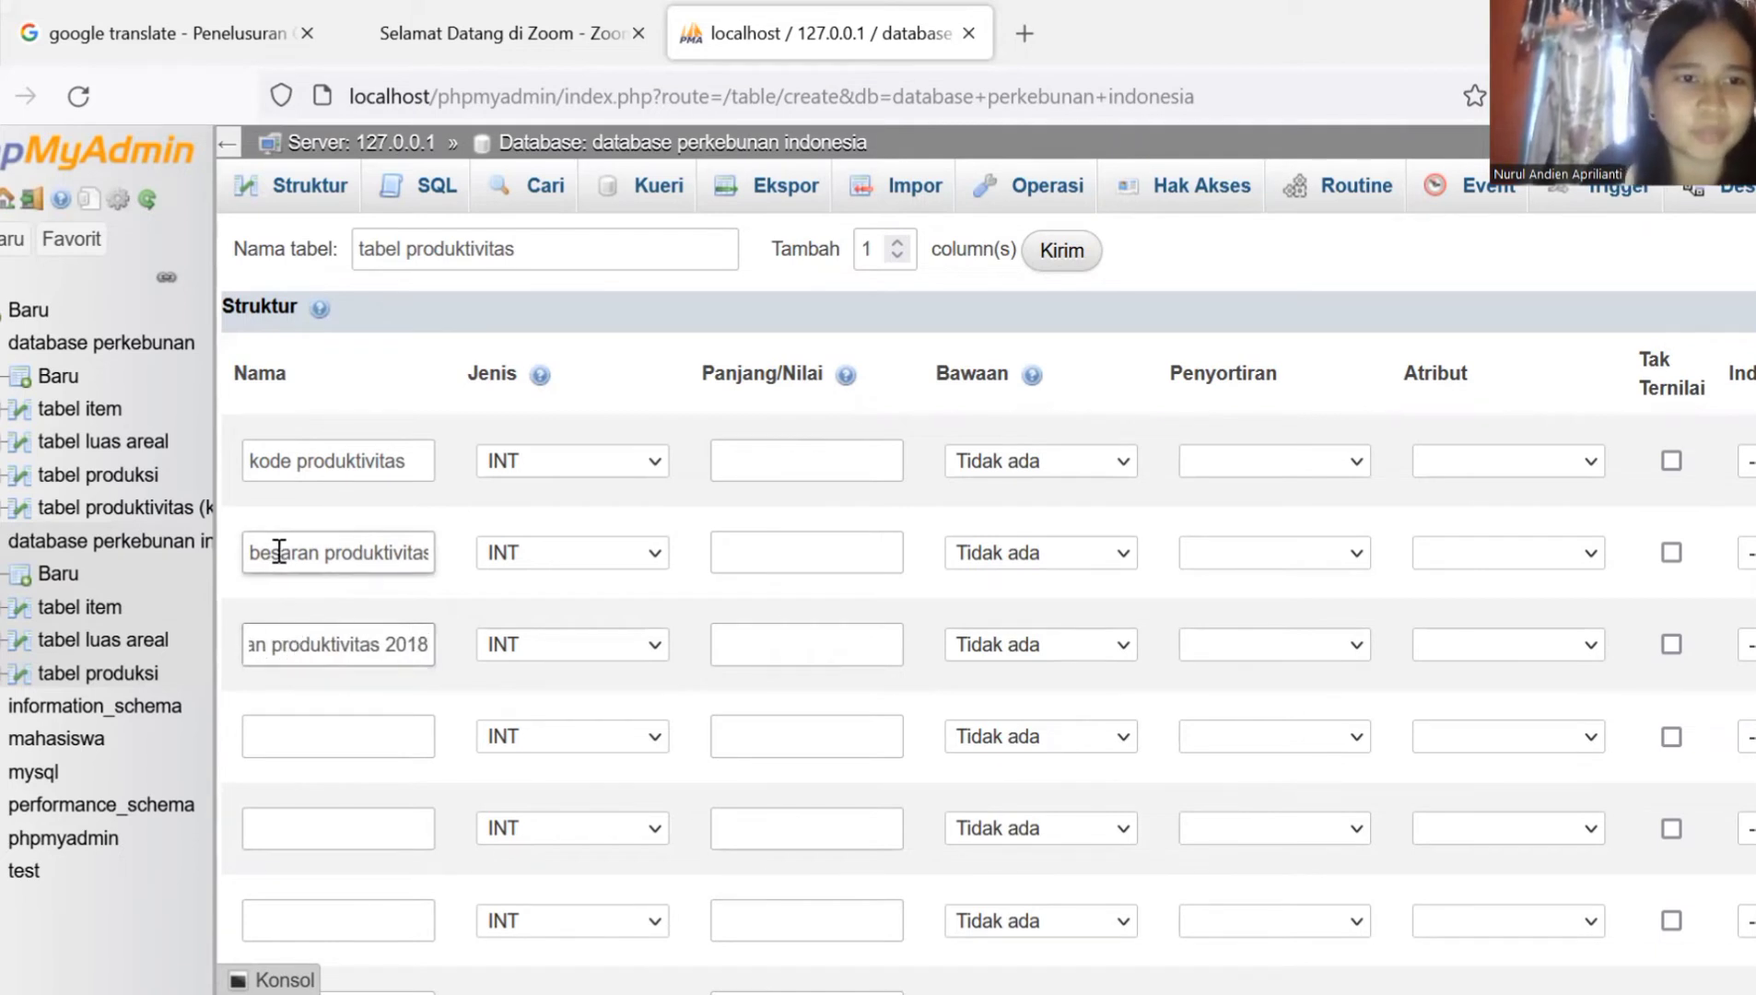
left_click_drag(247, 553, 377, 561)
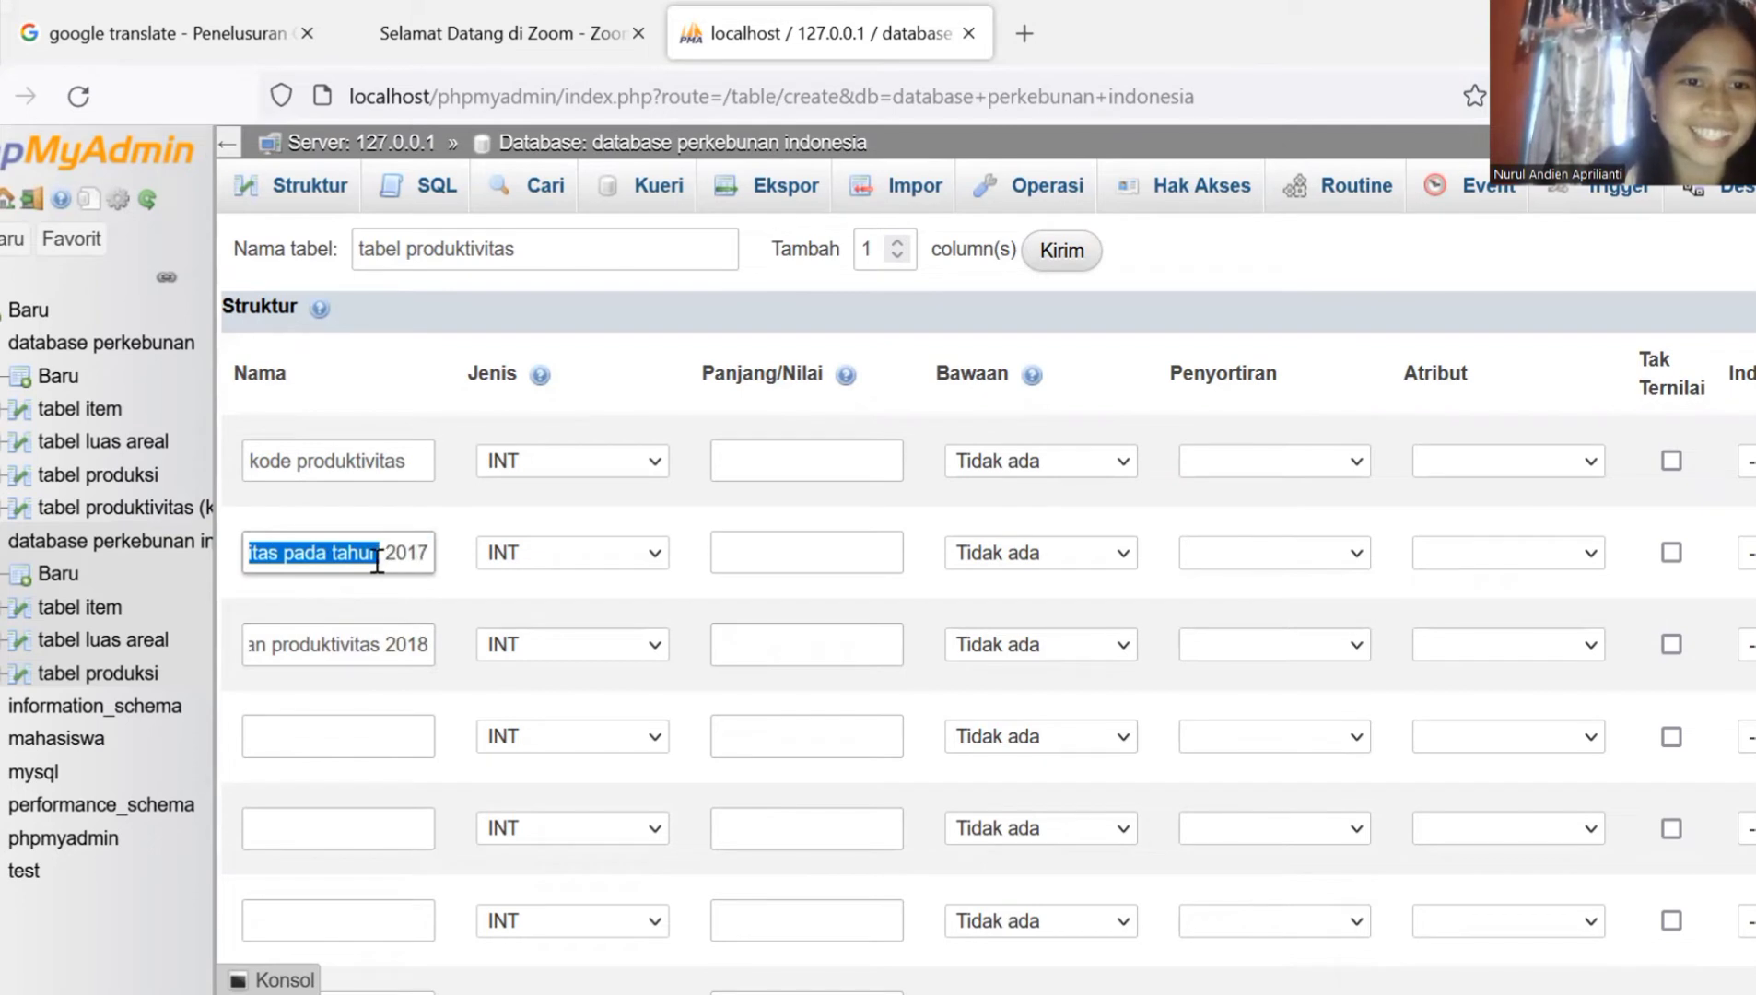
key("ctrl+c")
left_click(333, 742)
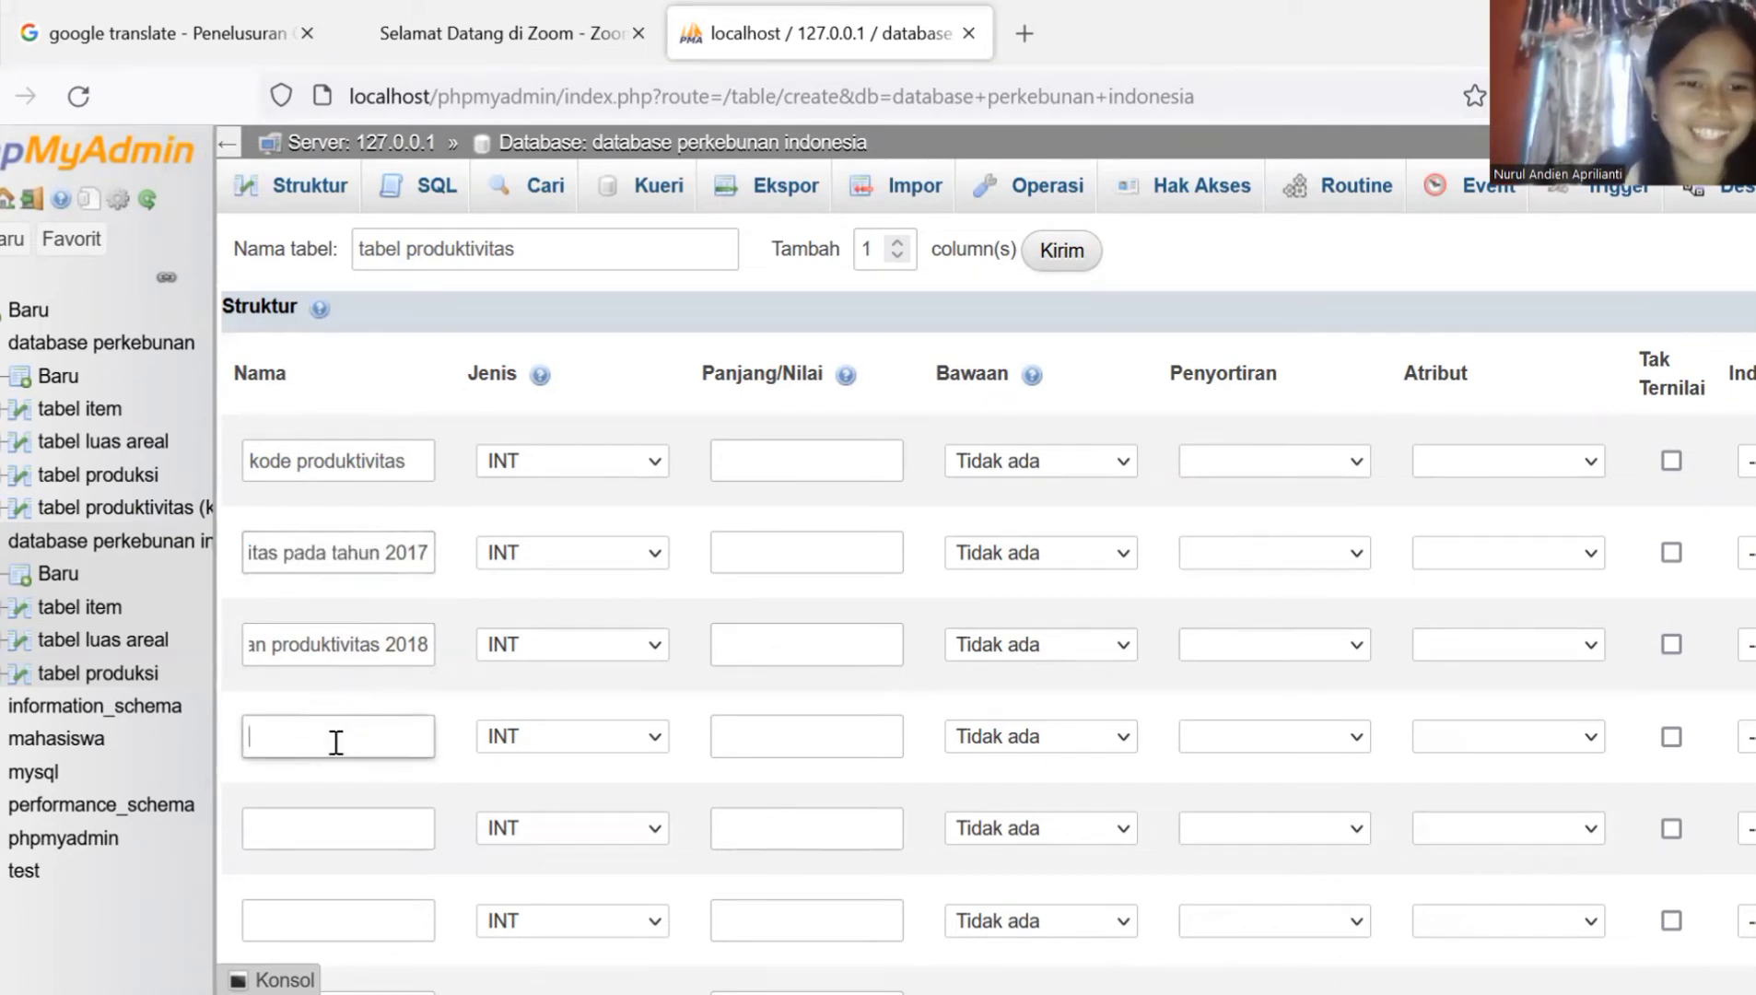
key("ctrl+v")
type("20")
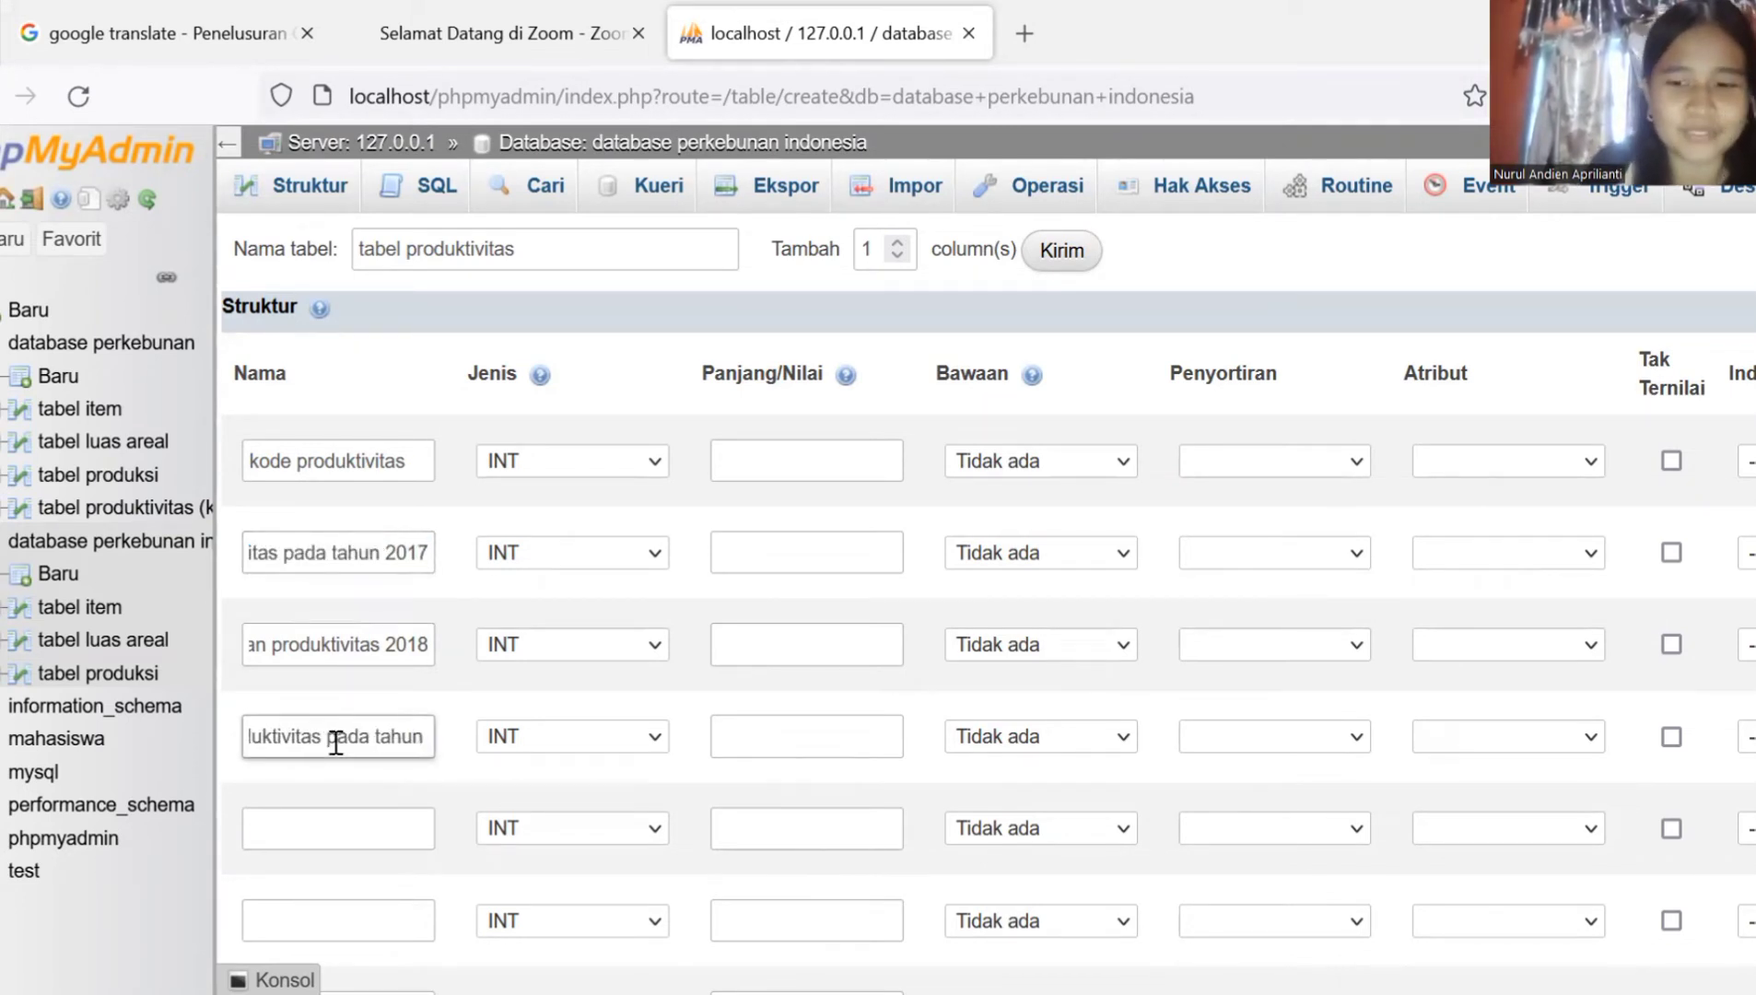
type("19")
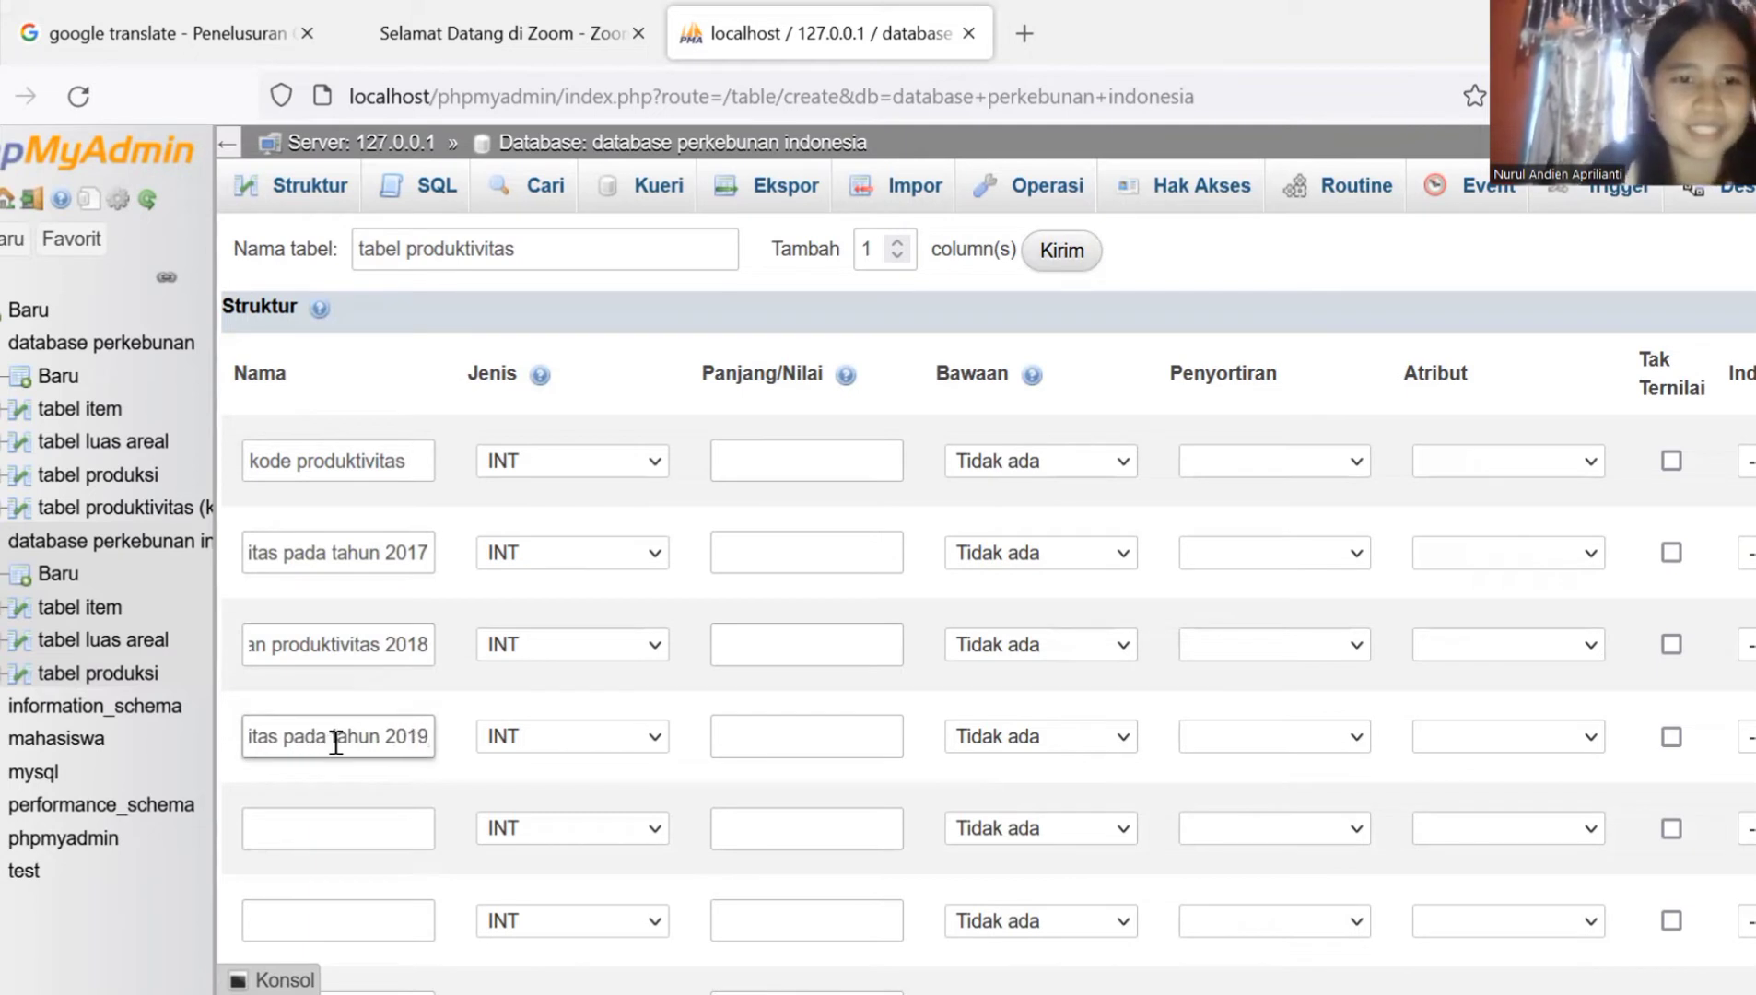
Step: Name the fifth and sixth columns "besaran produktivitas pada tahun 2020" and "besaran produktivitas pada tahun 2021", reusing the copied text
left_click(323, 831)
key("ctrl+v")
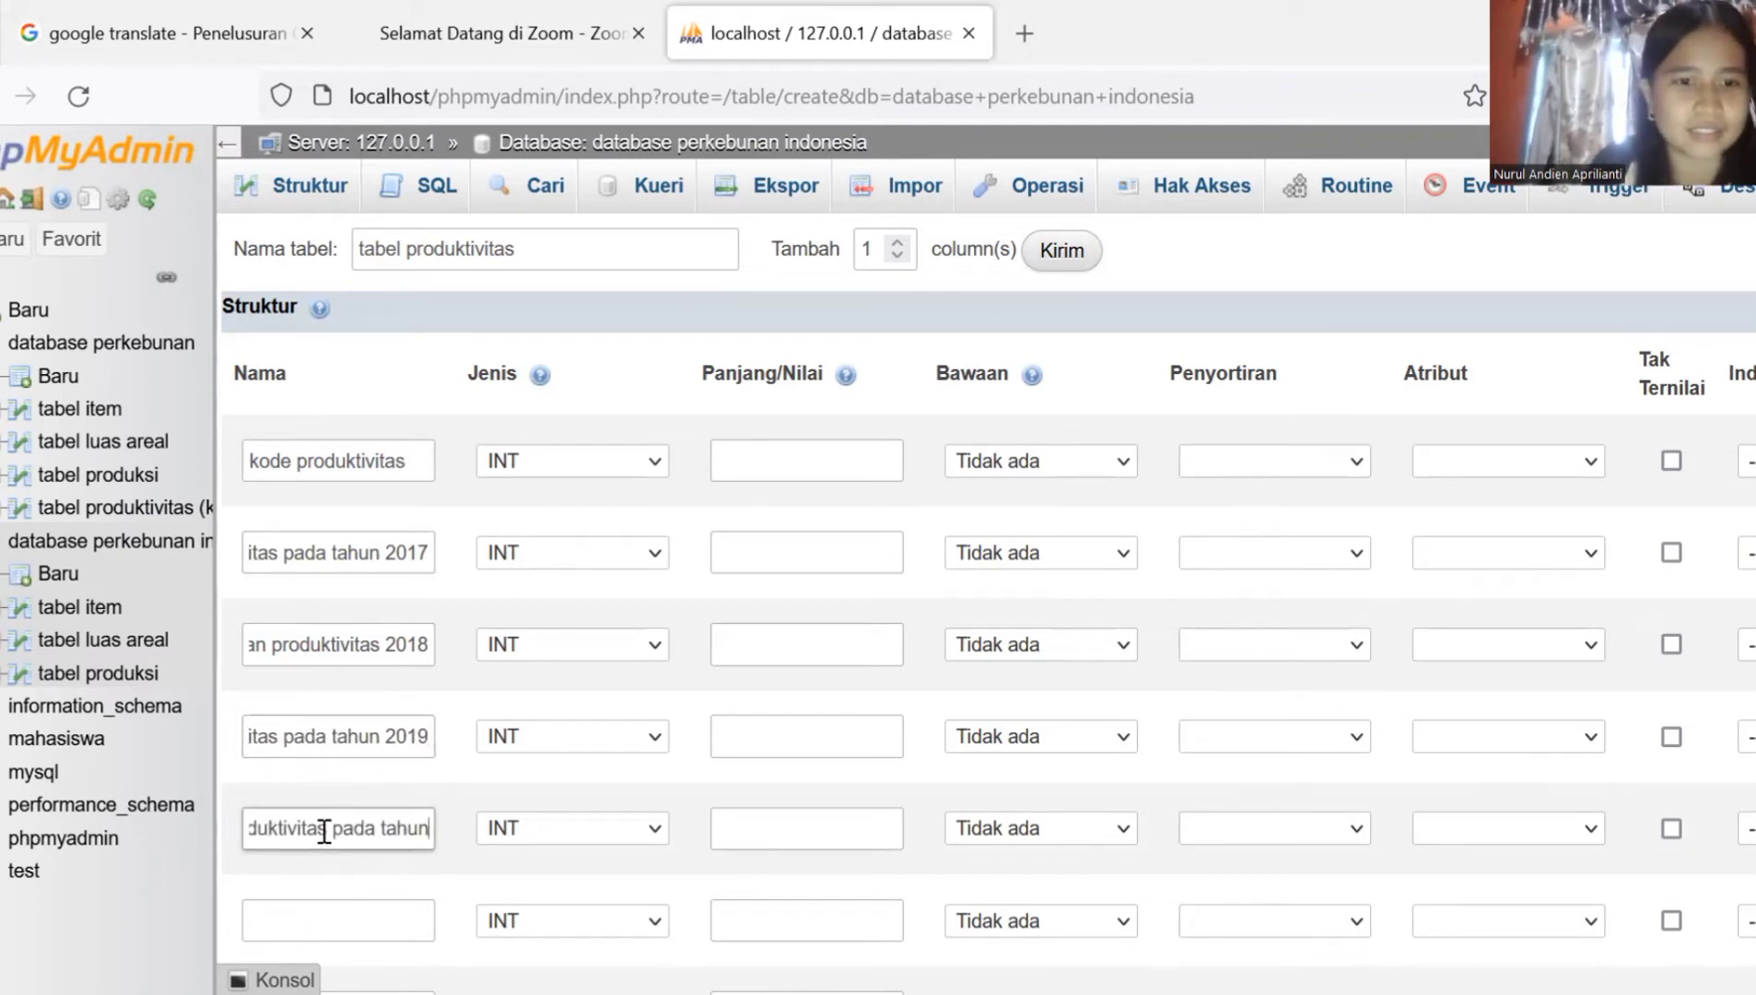
type("20")
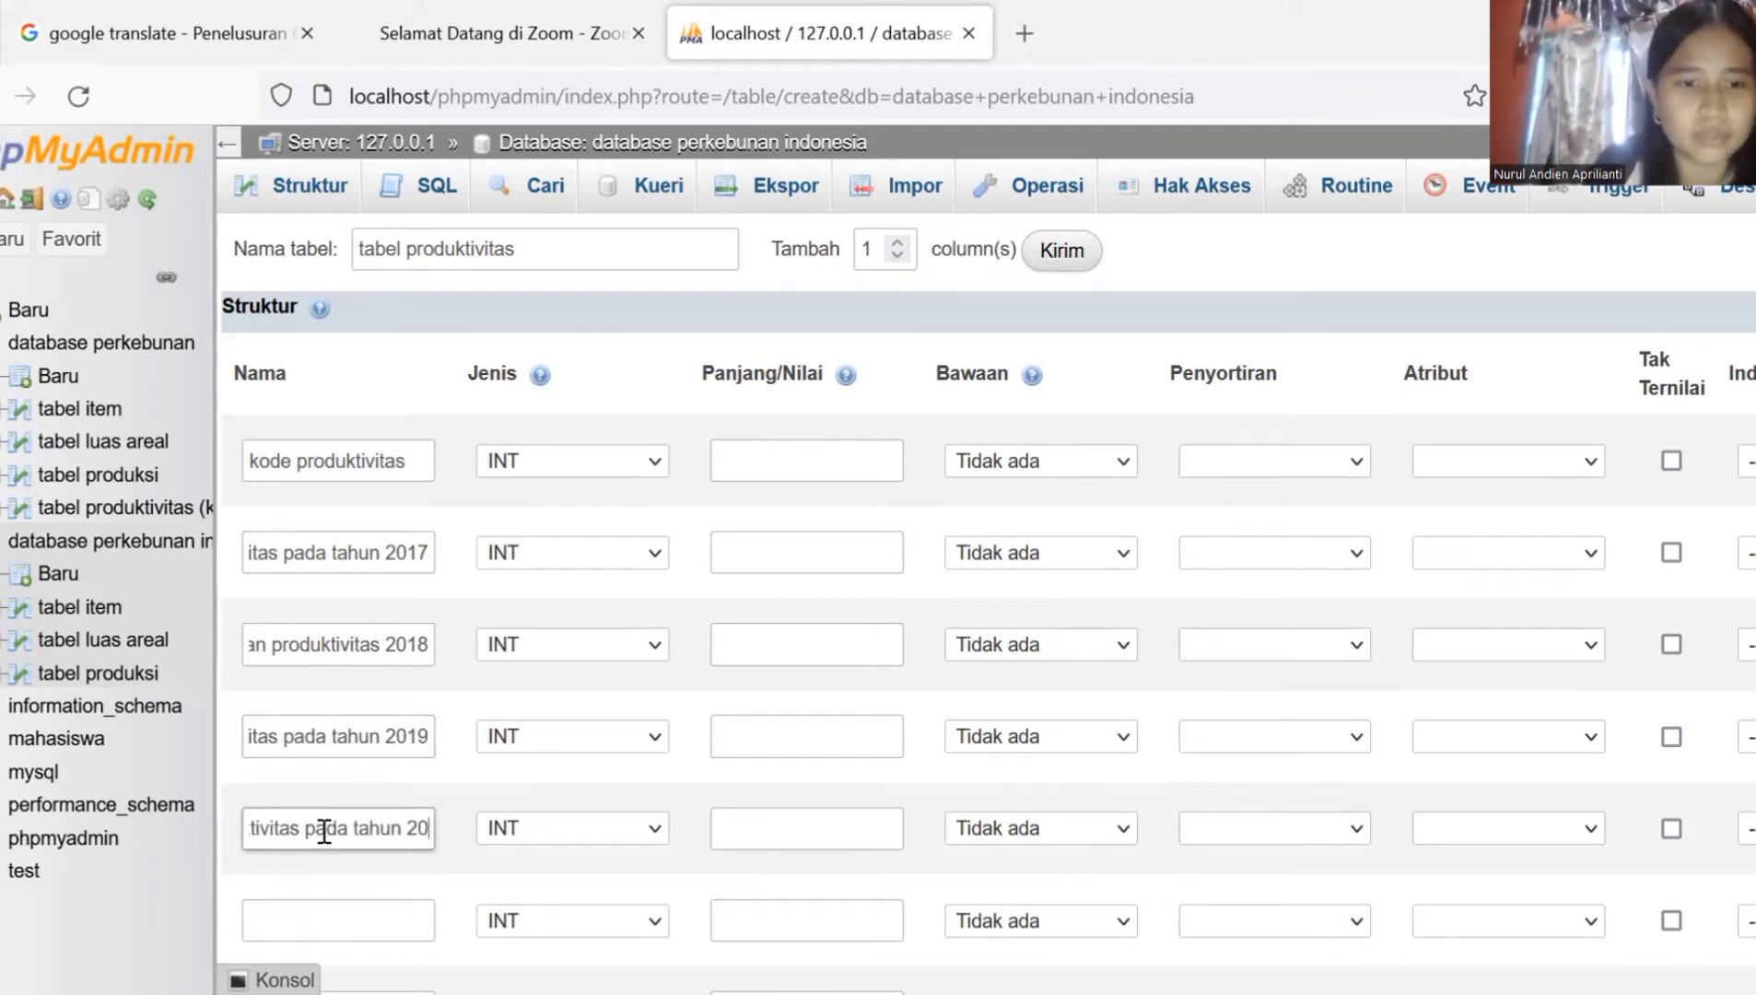
type("20")
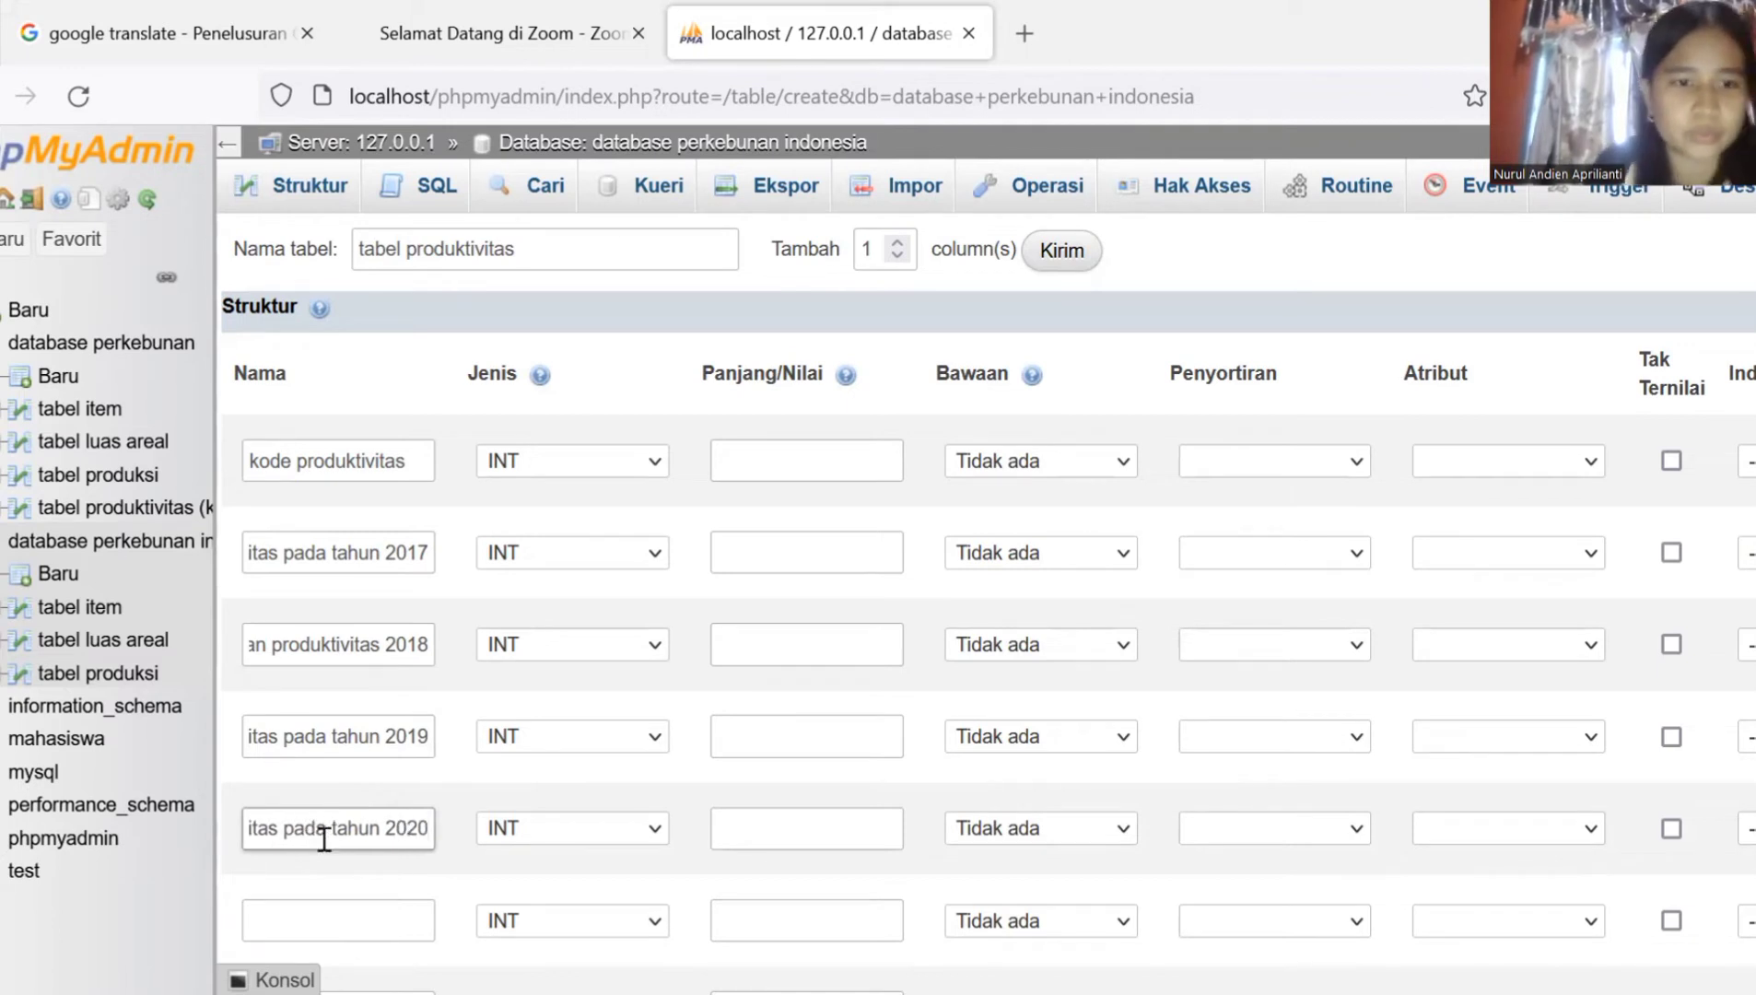
left_click(293, 929)
key("ctrl+v")
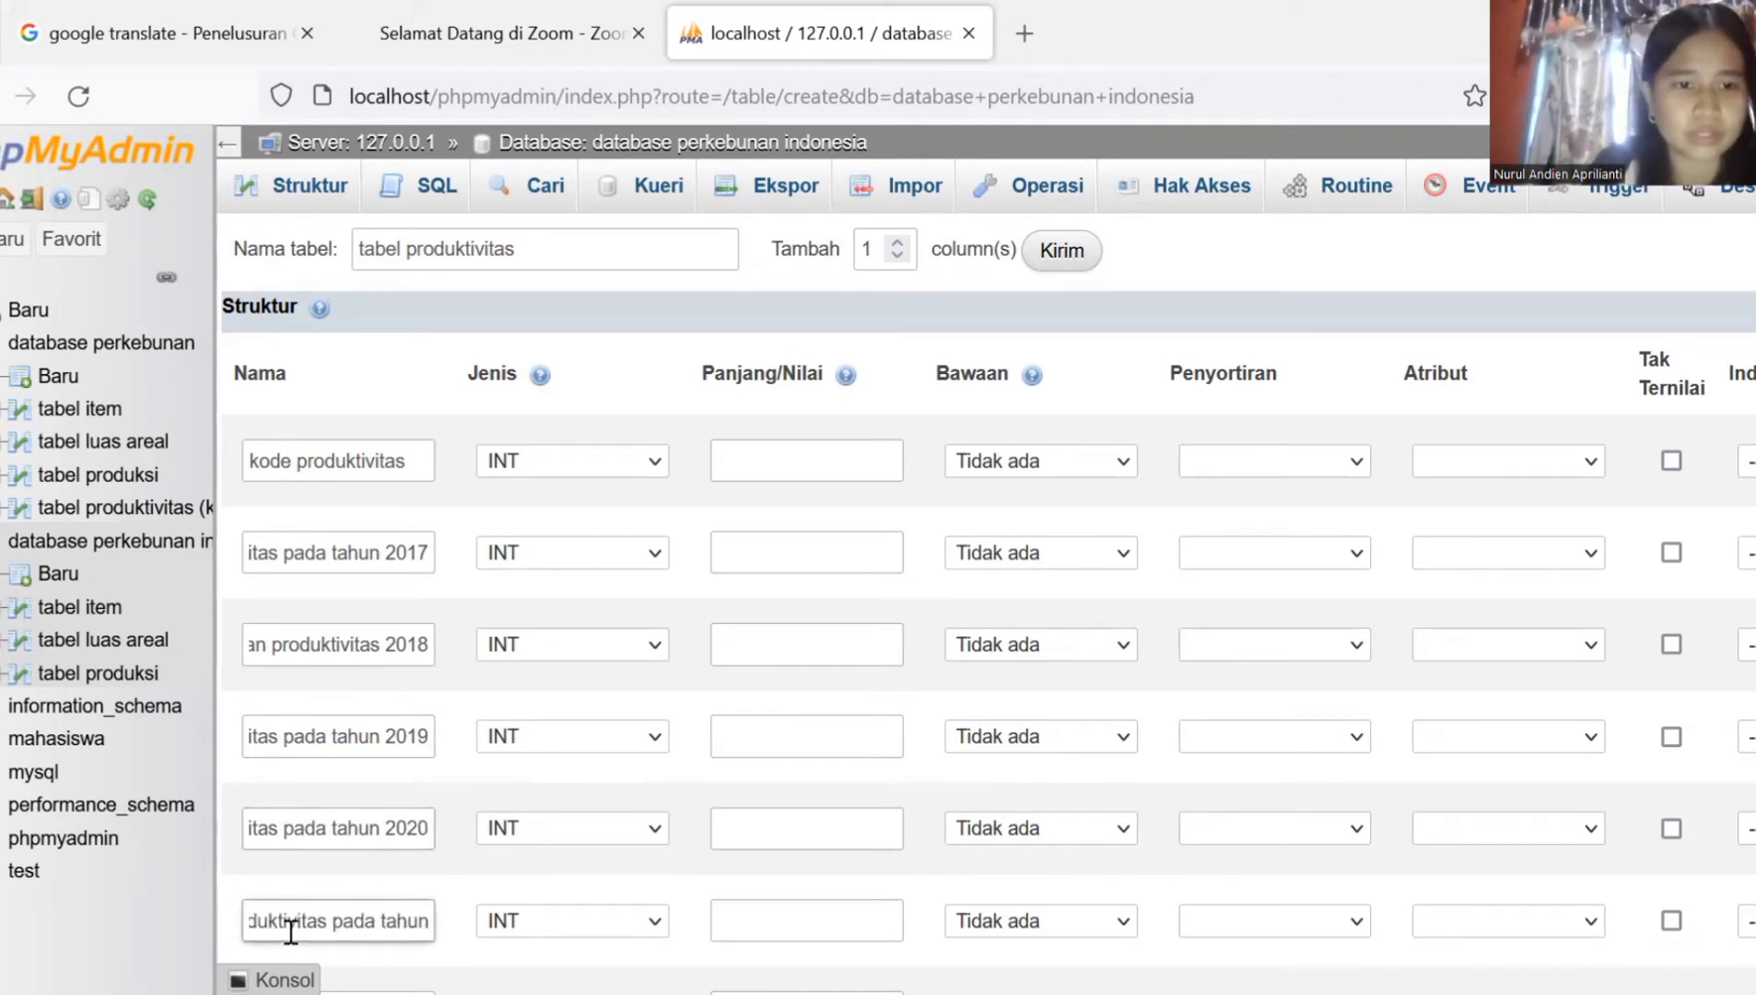
type("2021")
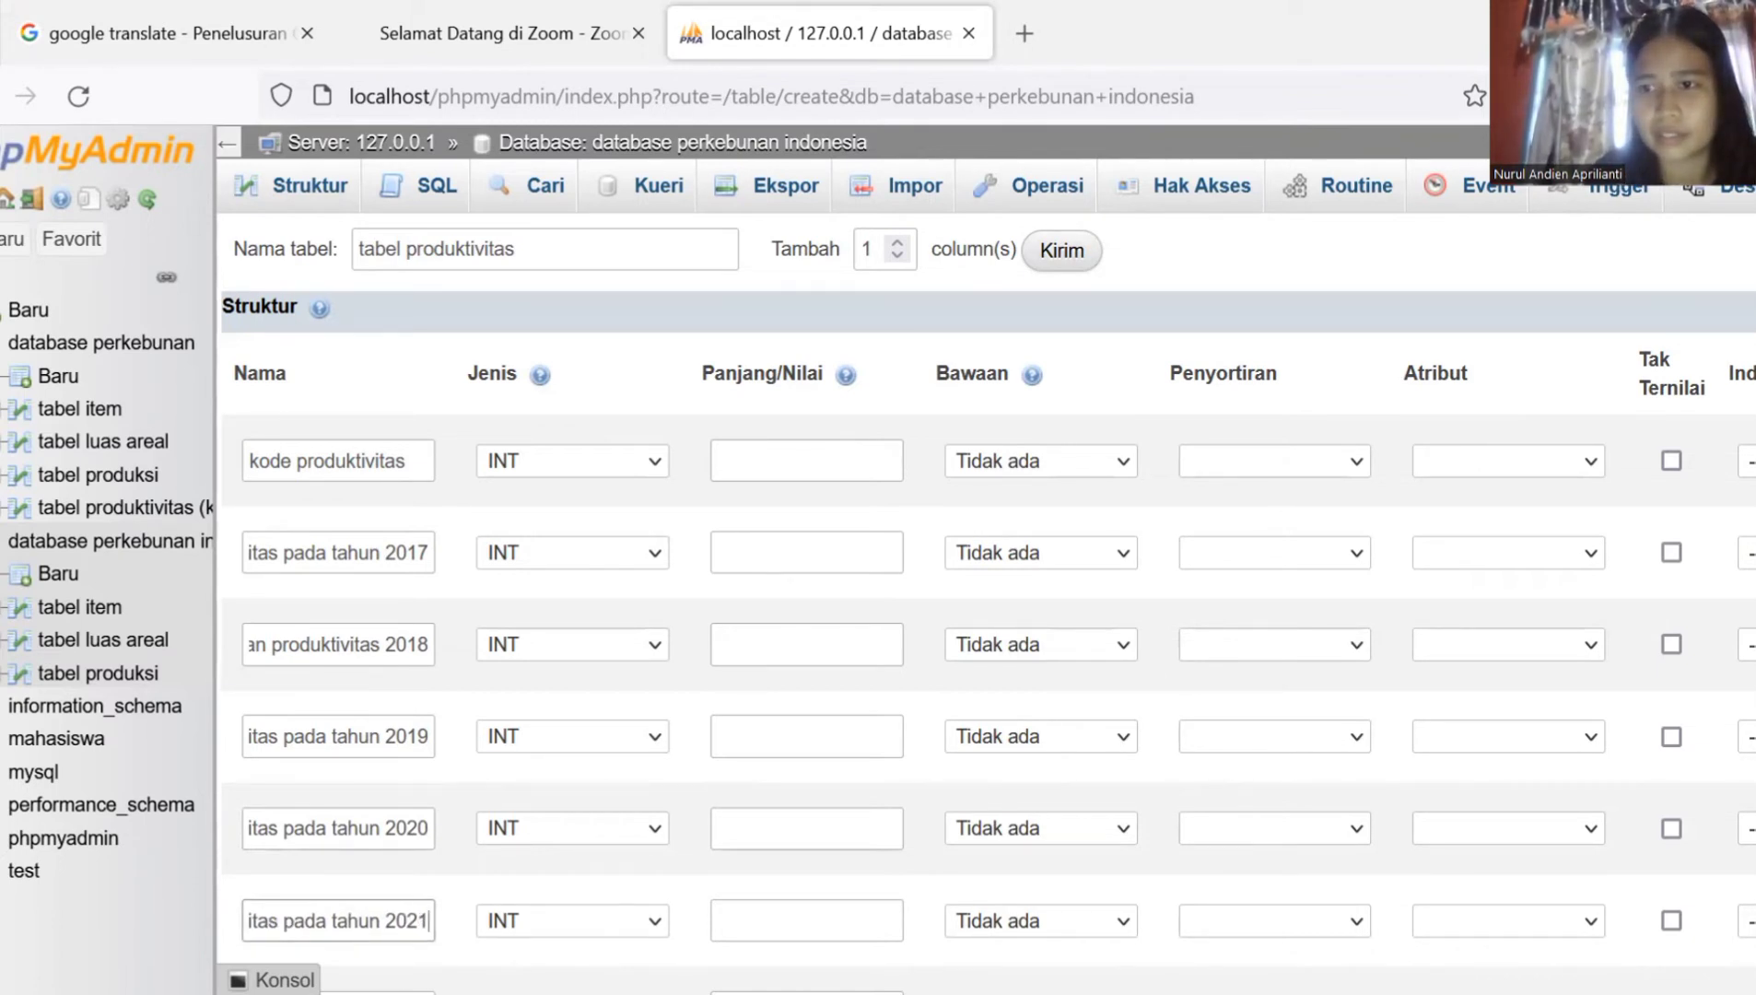
Step: Name the seventh column "Laju Pertumbuhan Produktivitas" using the suggested entry
scroll(1082, 654, "down", 2)
left_click(330, 857)
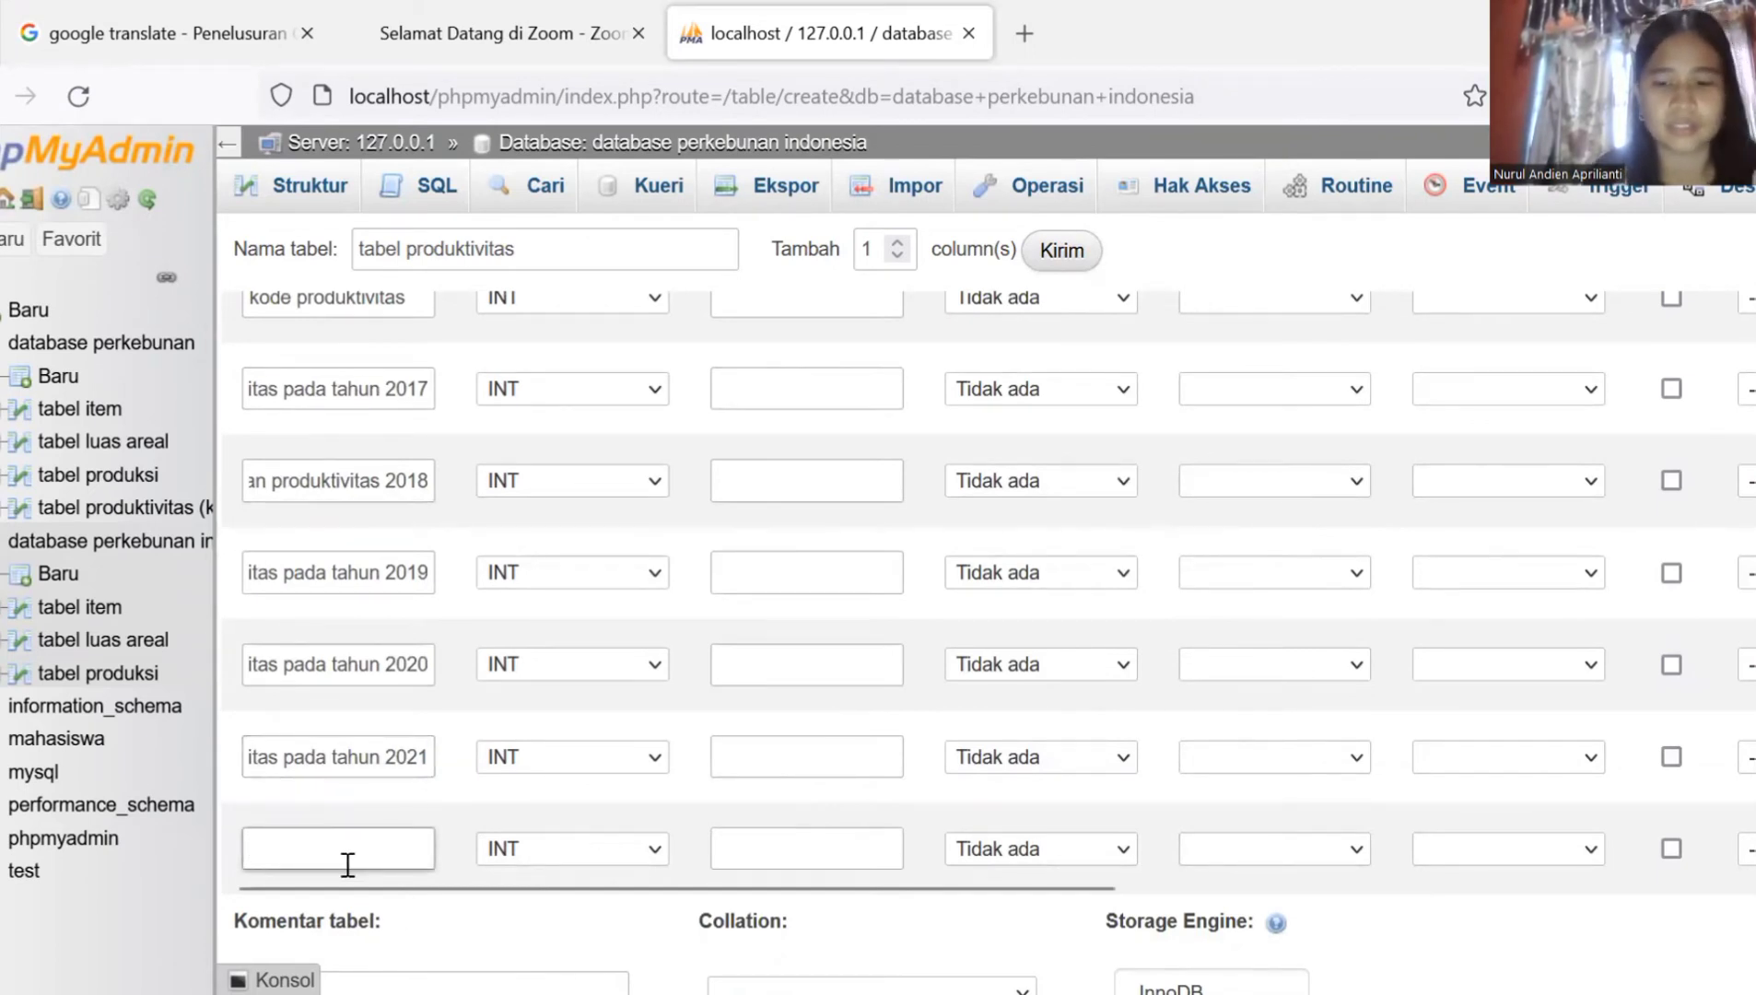
type("l")
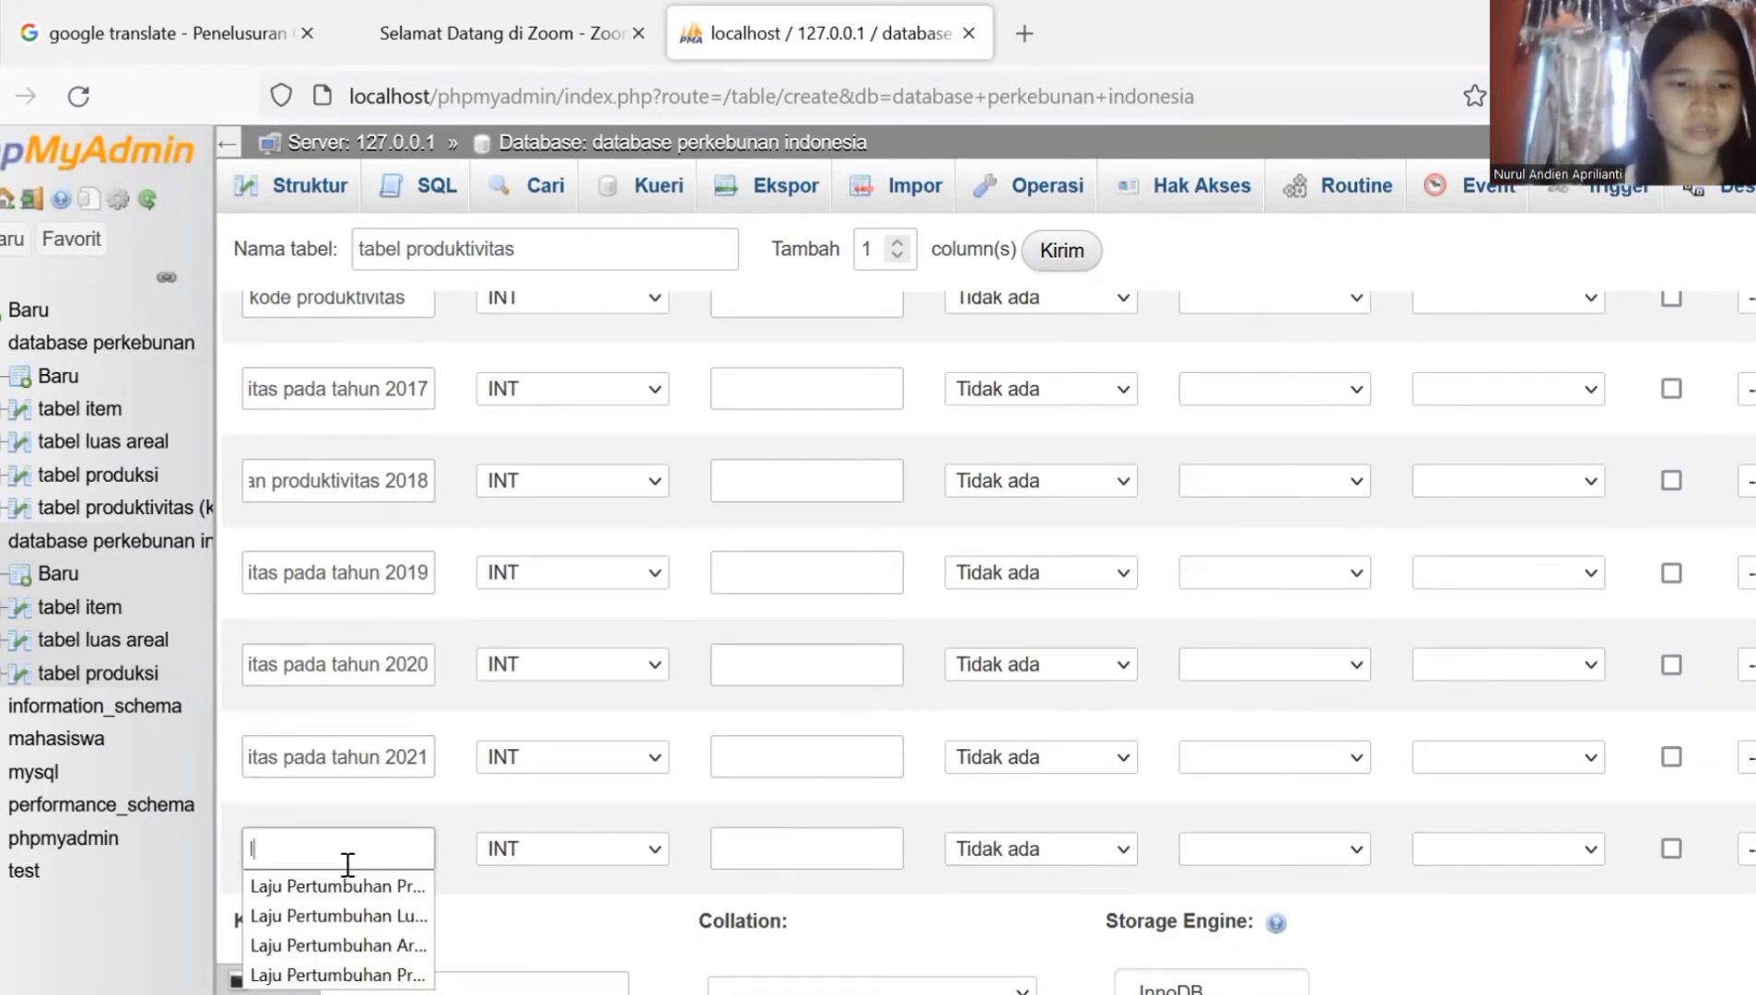
type("aju")
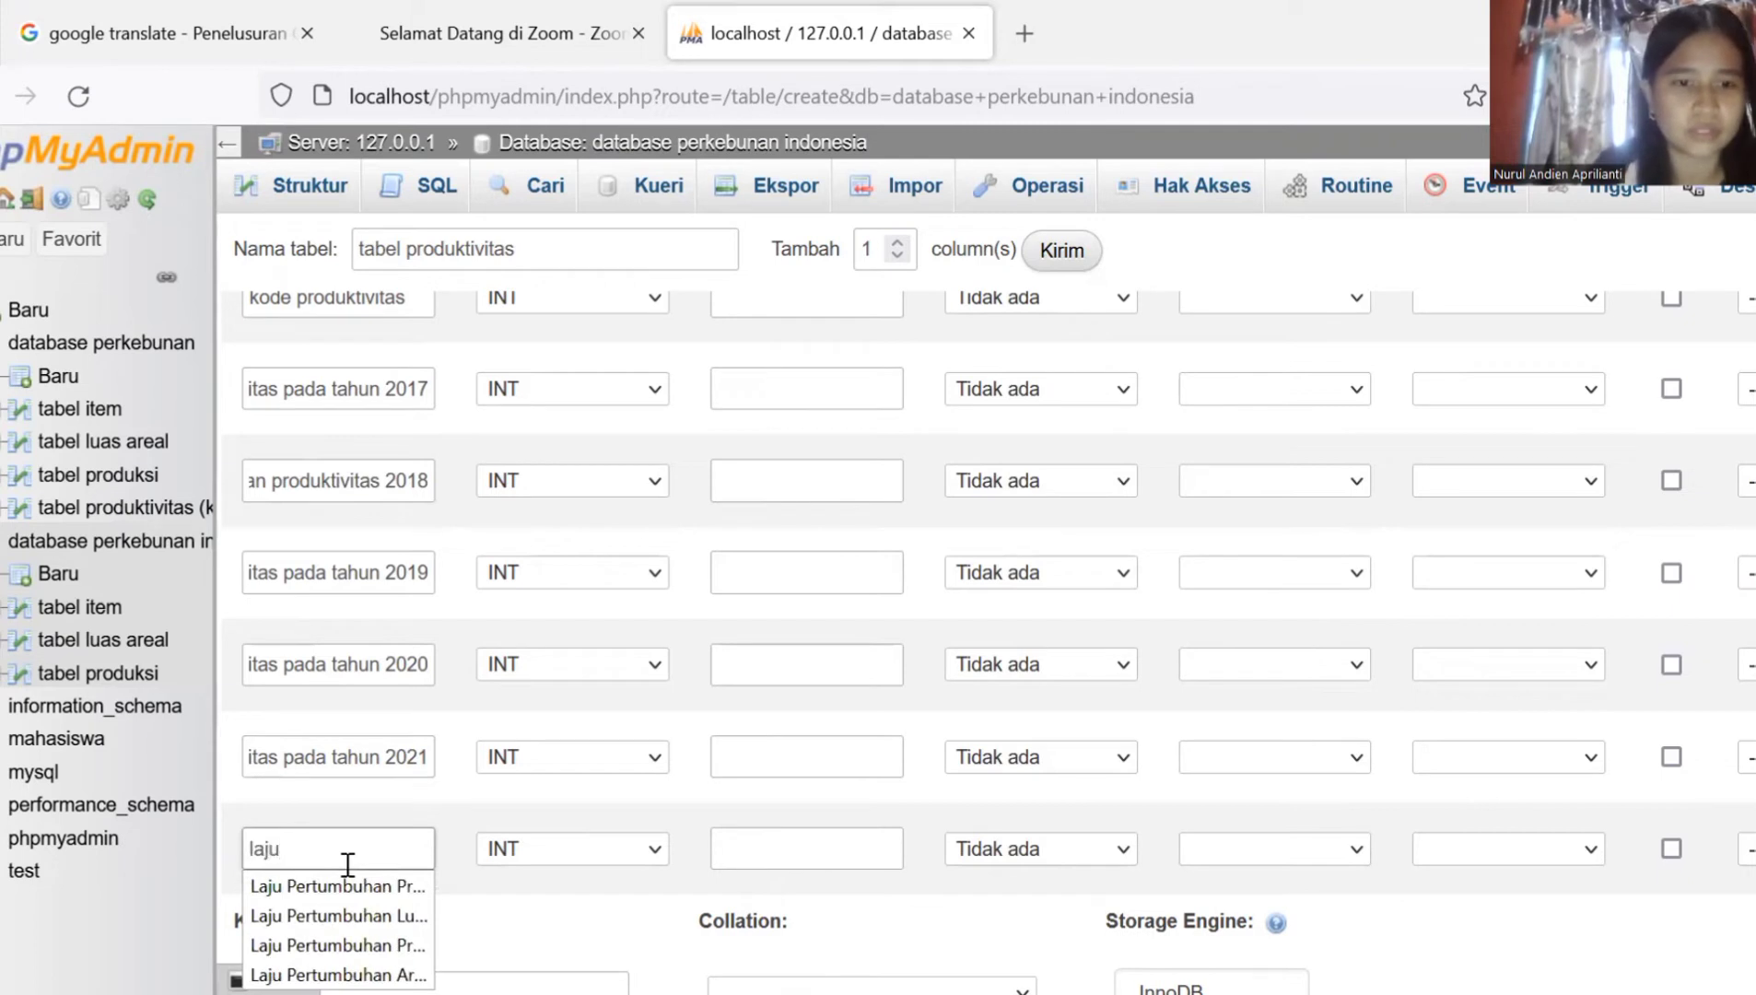
left_click(373, 946)
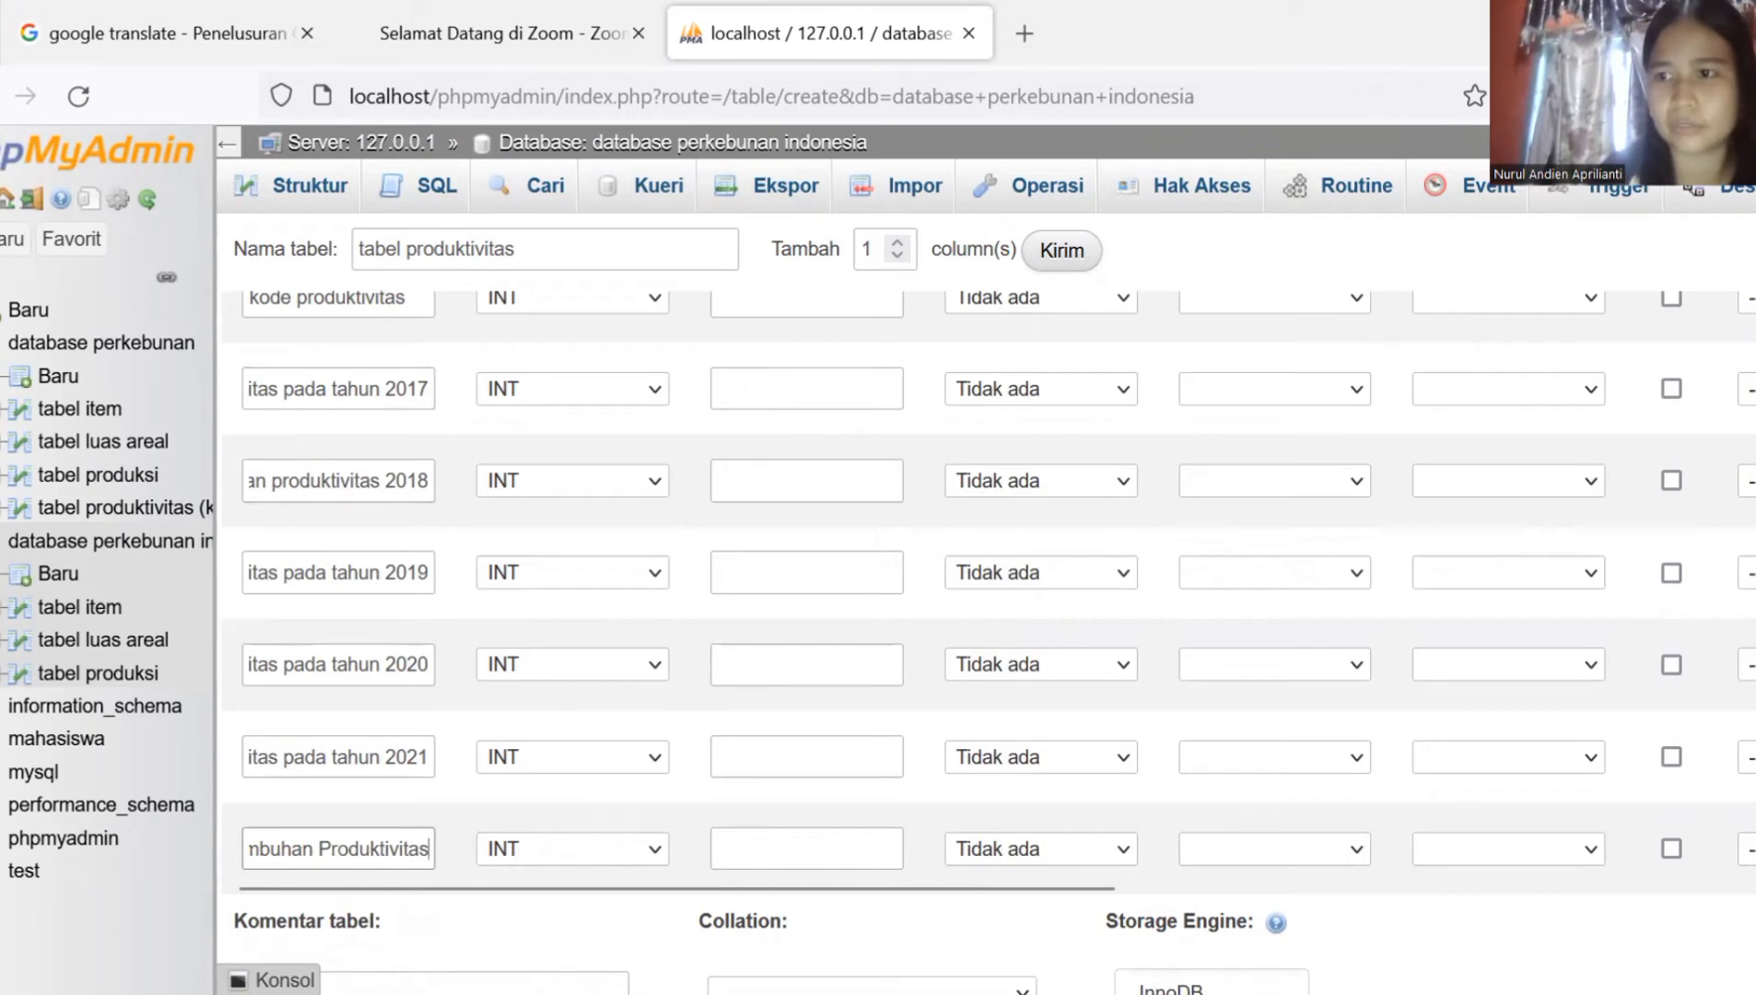
Step: Set the data type of the "kode produktivitas" column to CHAR
scroll(624, 493, "up", 2)
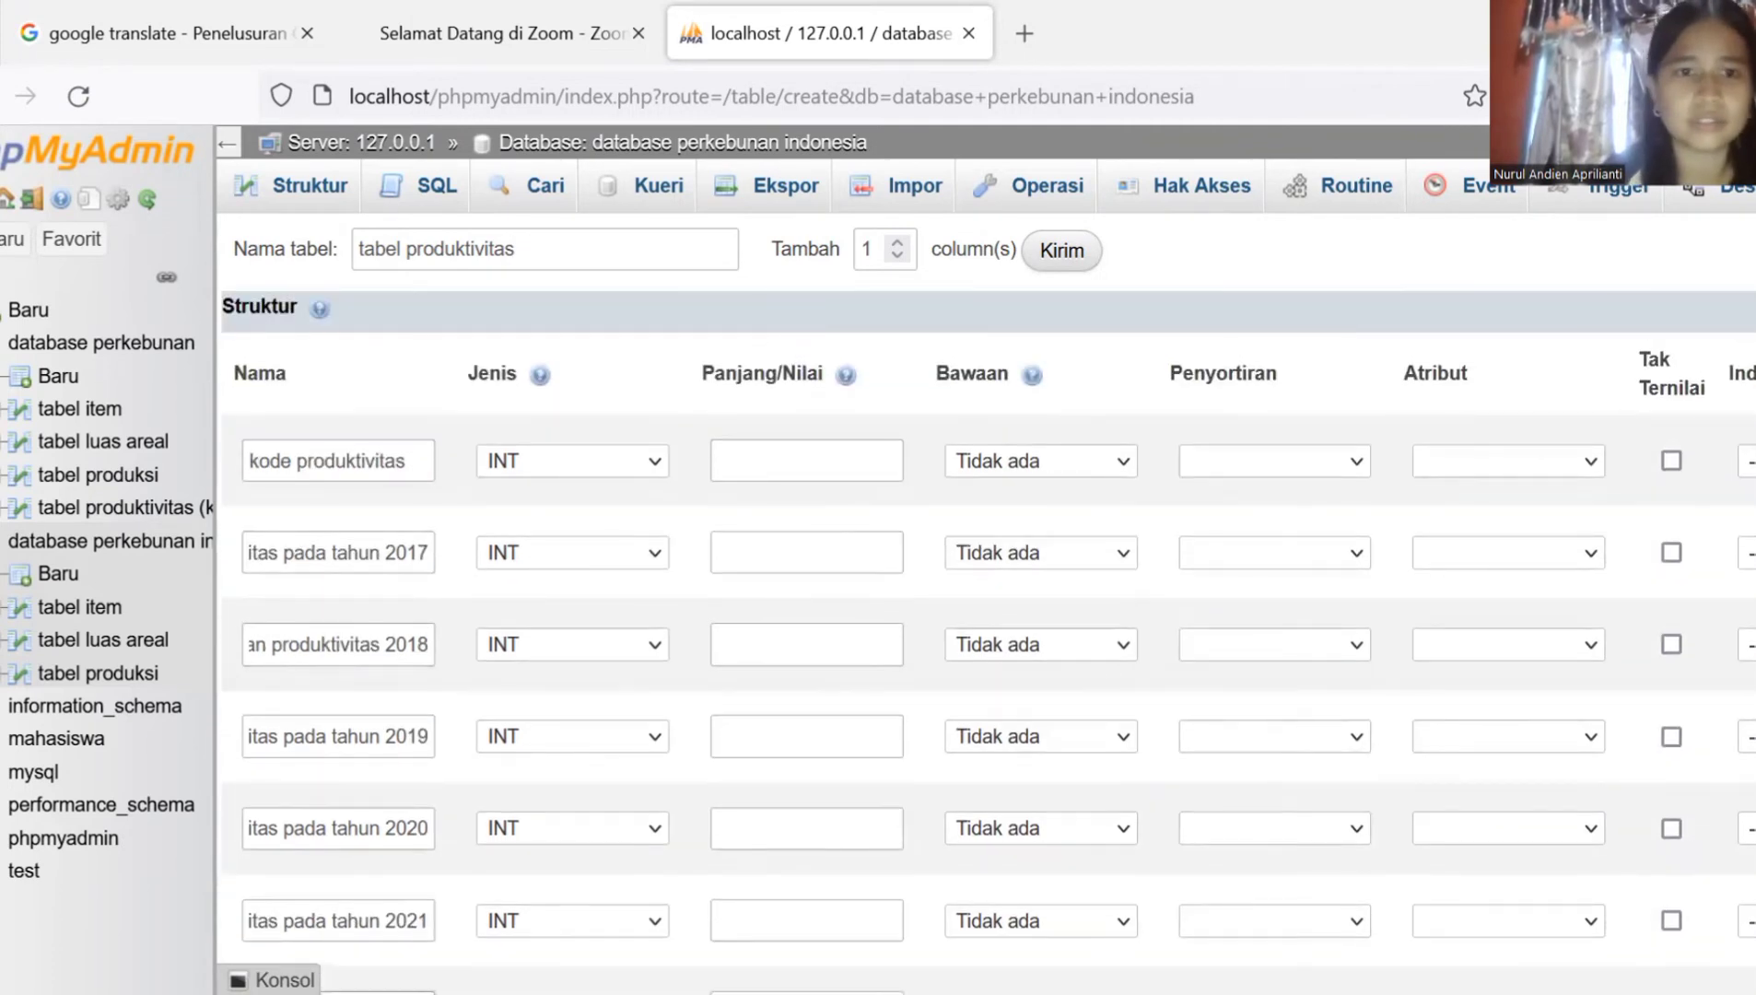
left_click(651, 464)
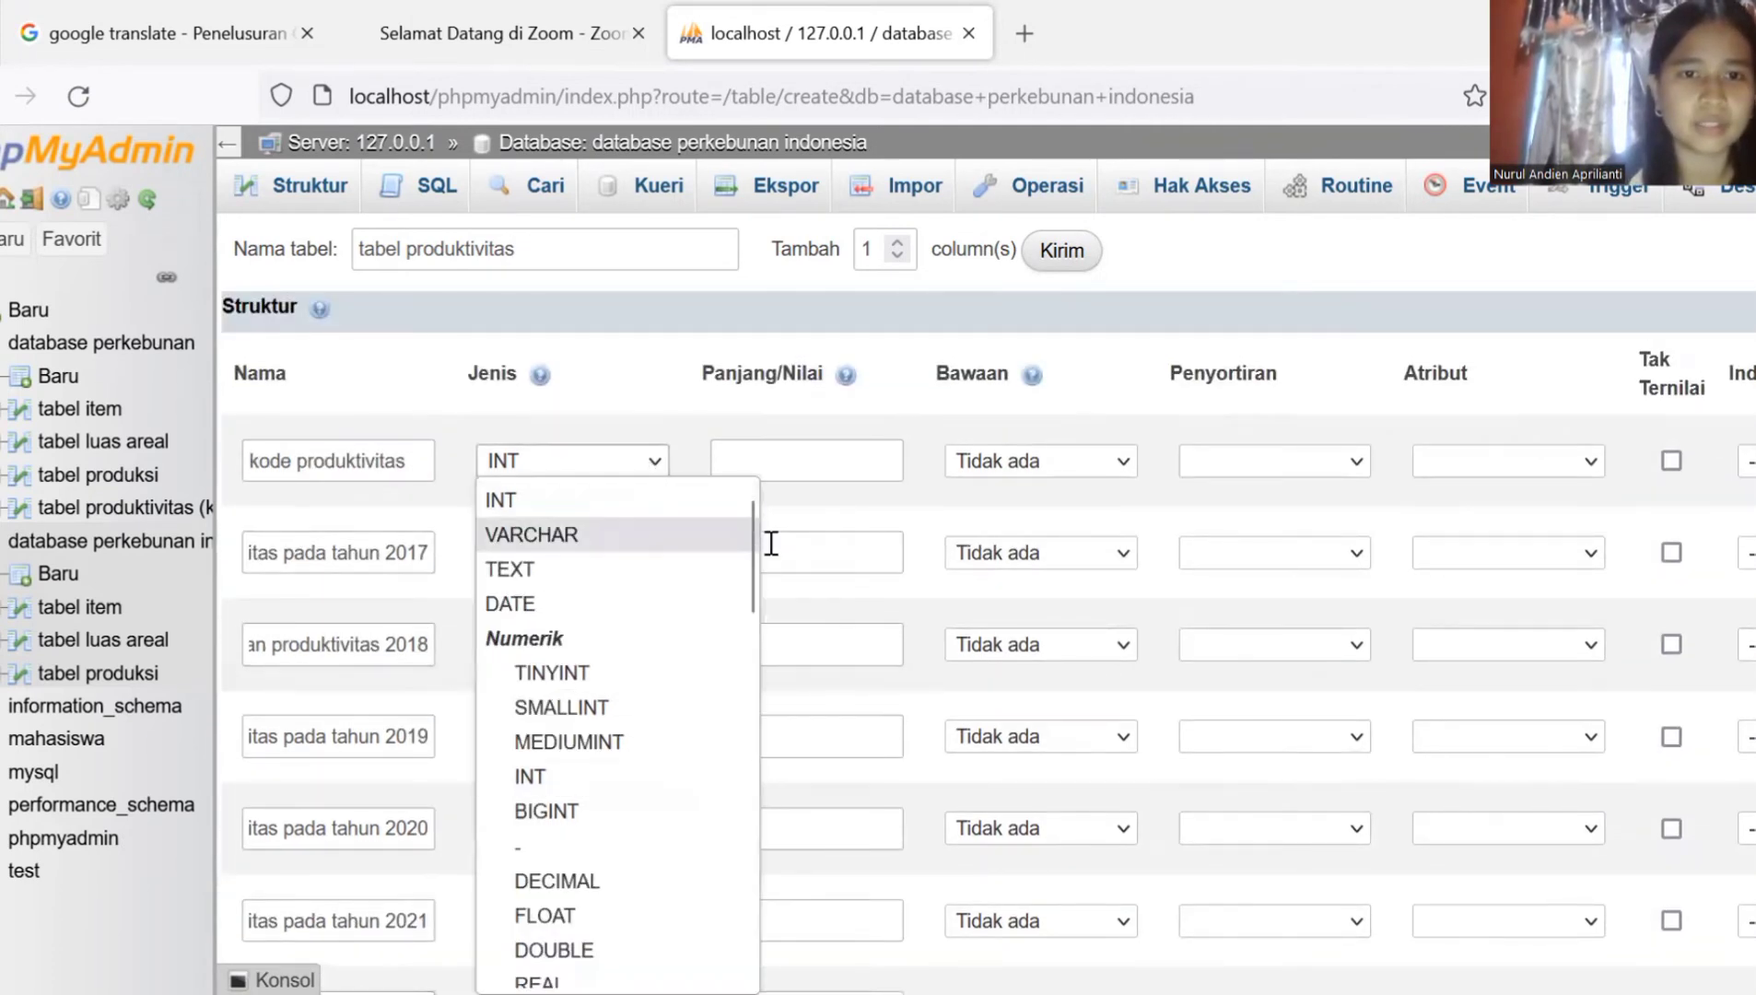
left_click_drag(751, 548, 645, 721)
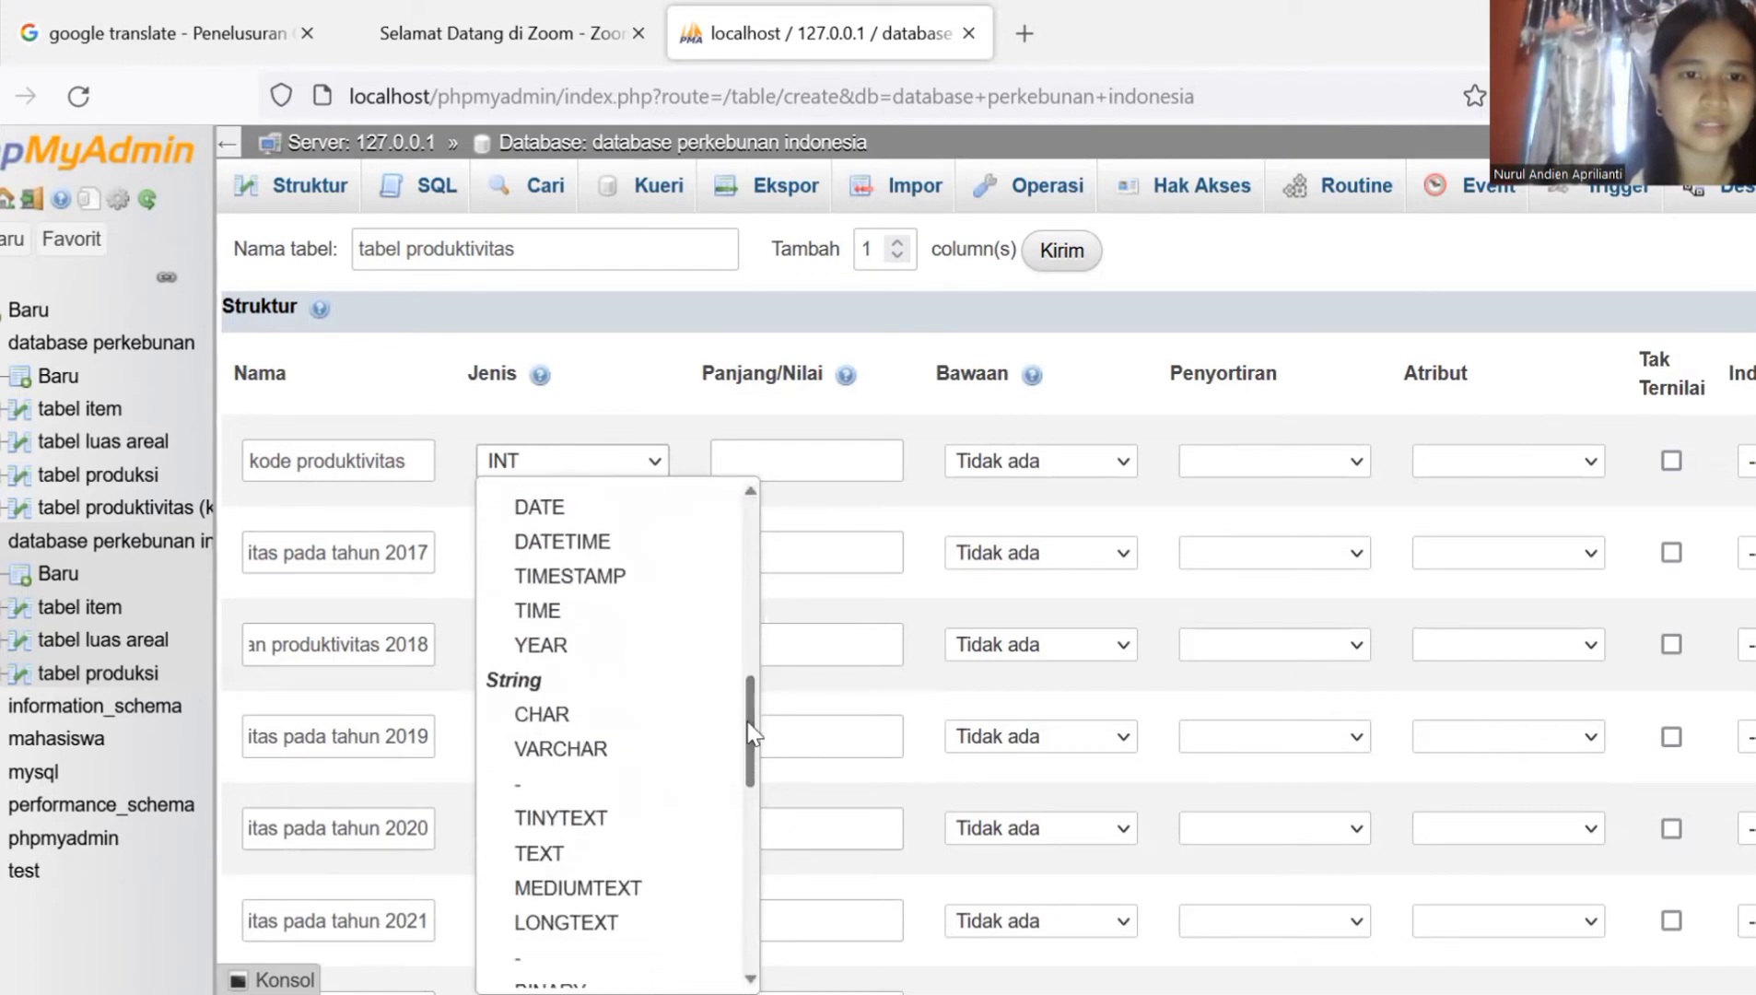
left_click(643, 721)
Step: Set the data type of the 2017 and 2018 productivity columns to MEDIUMTEXT
left_click(656, 556)
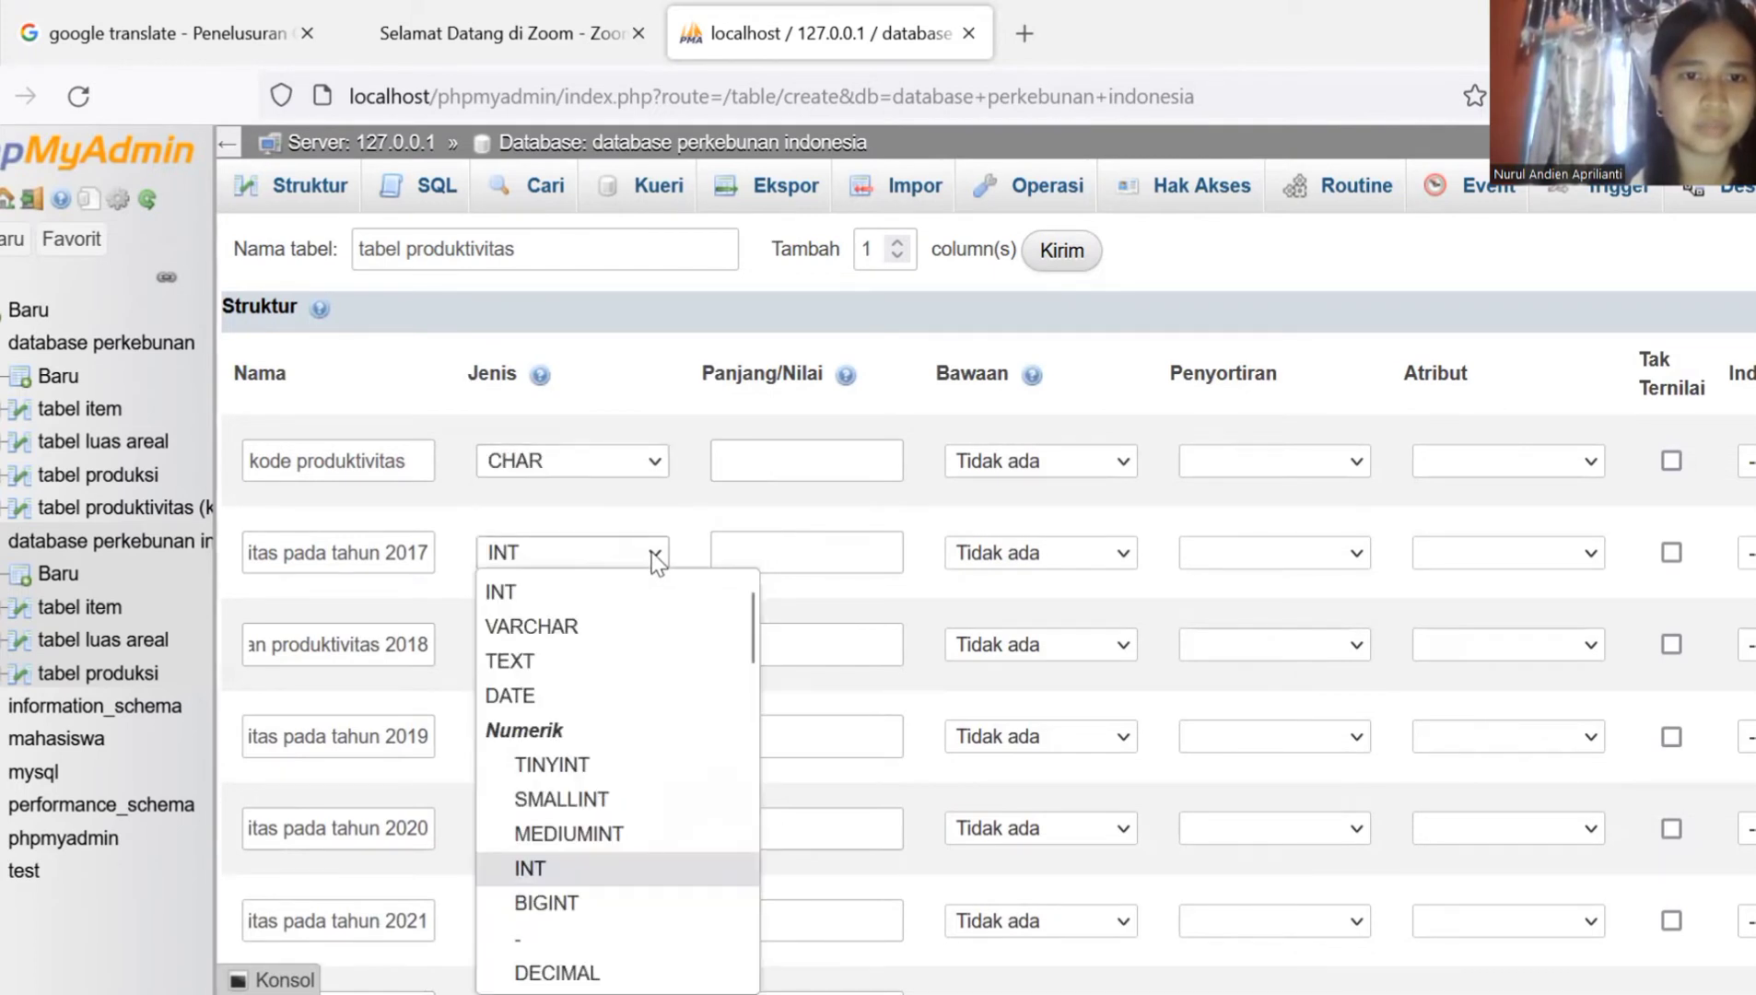
left_click_drag(751, 590, 751, 840)
left_click(659, 678)
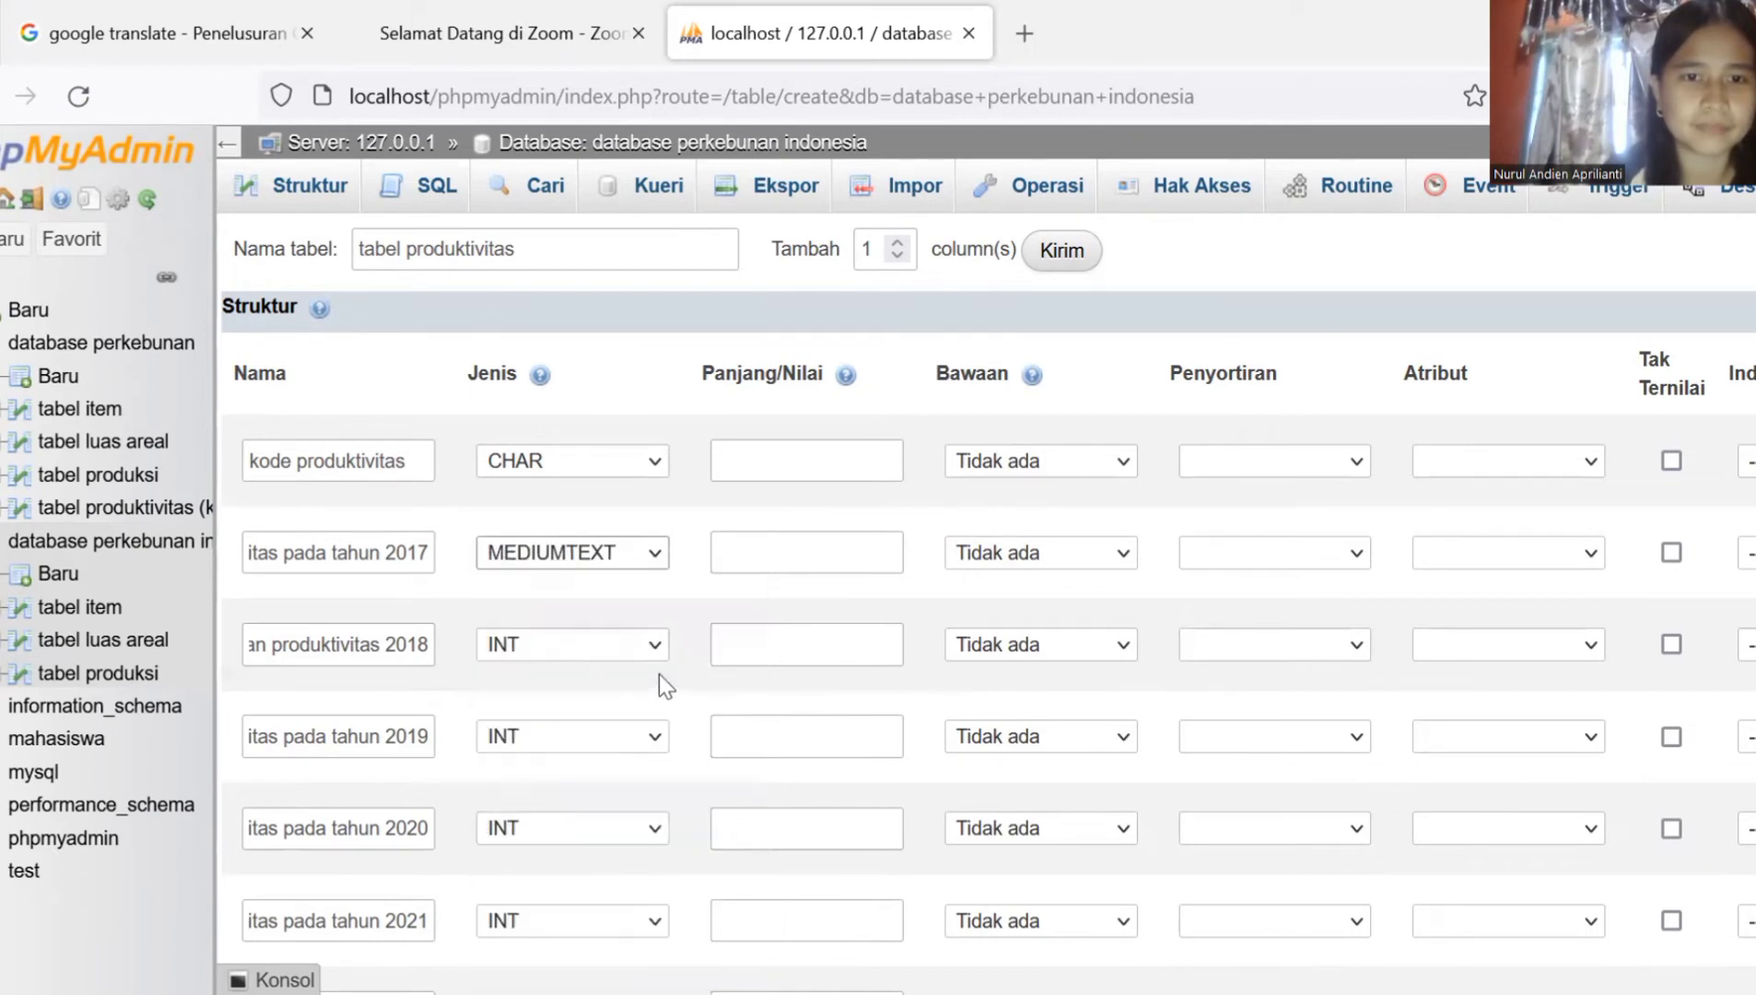
left_click(656, 646)
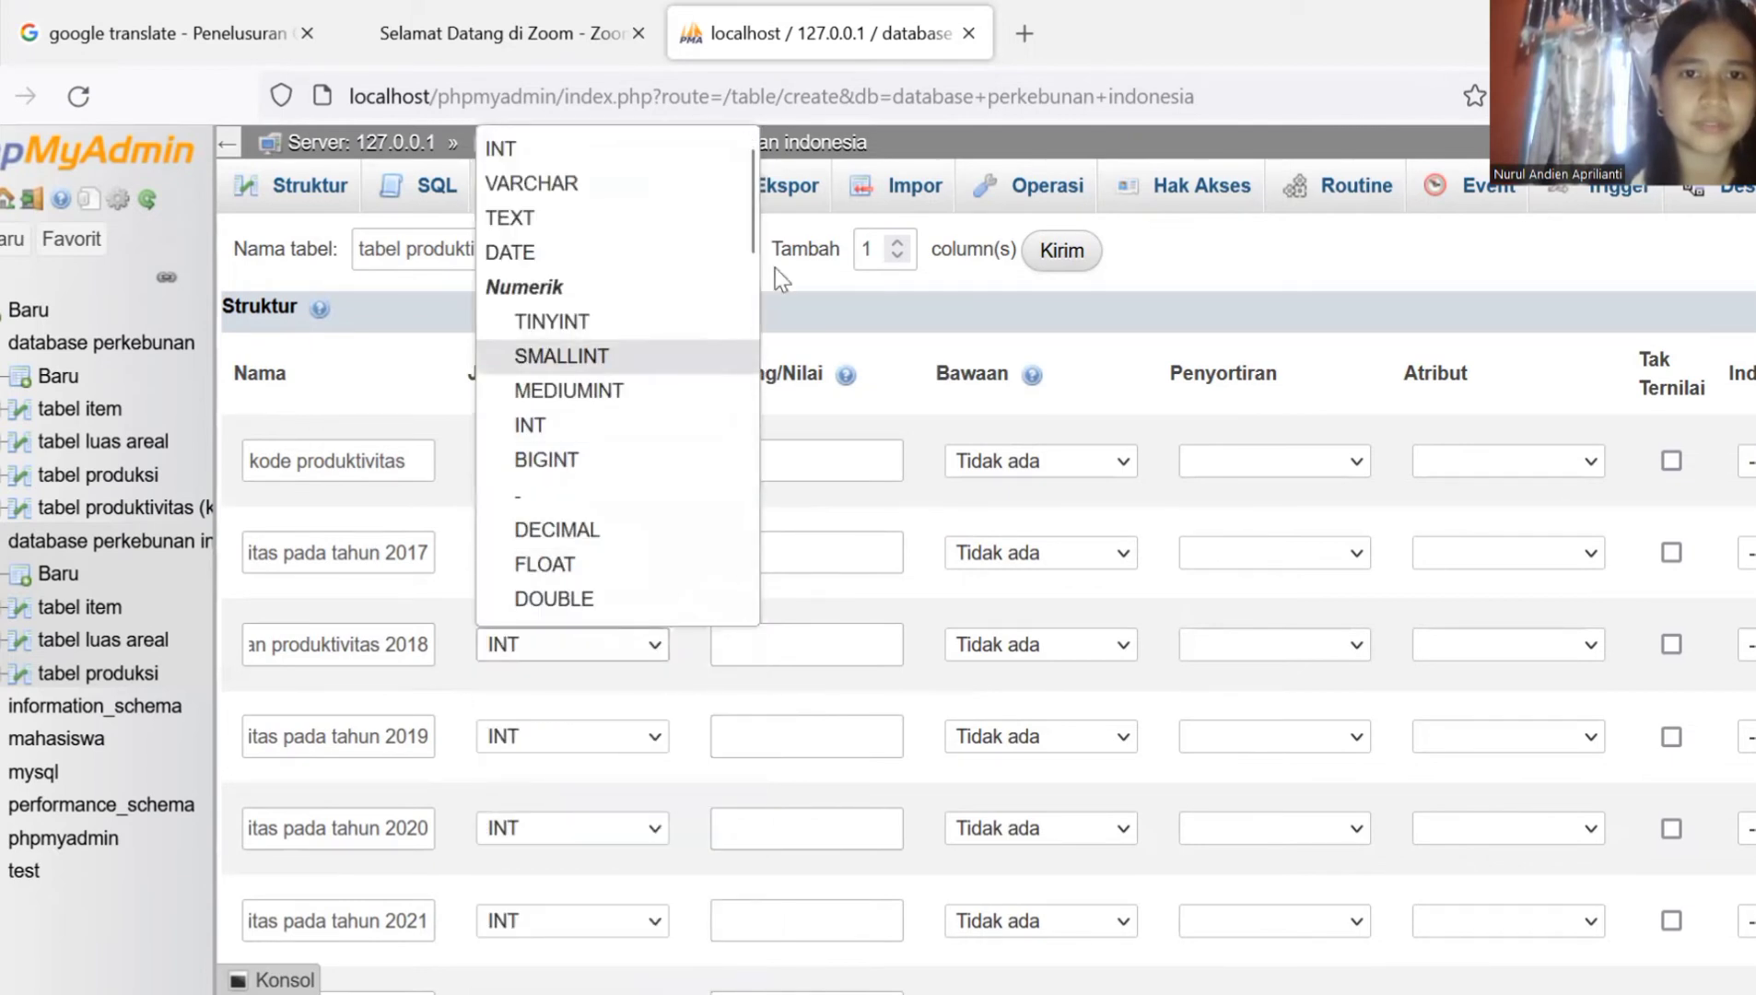
left_click_drag(757, 251, 741, 478)
left_click(666, 269)
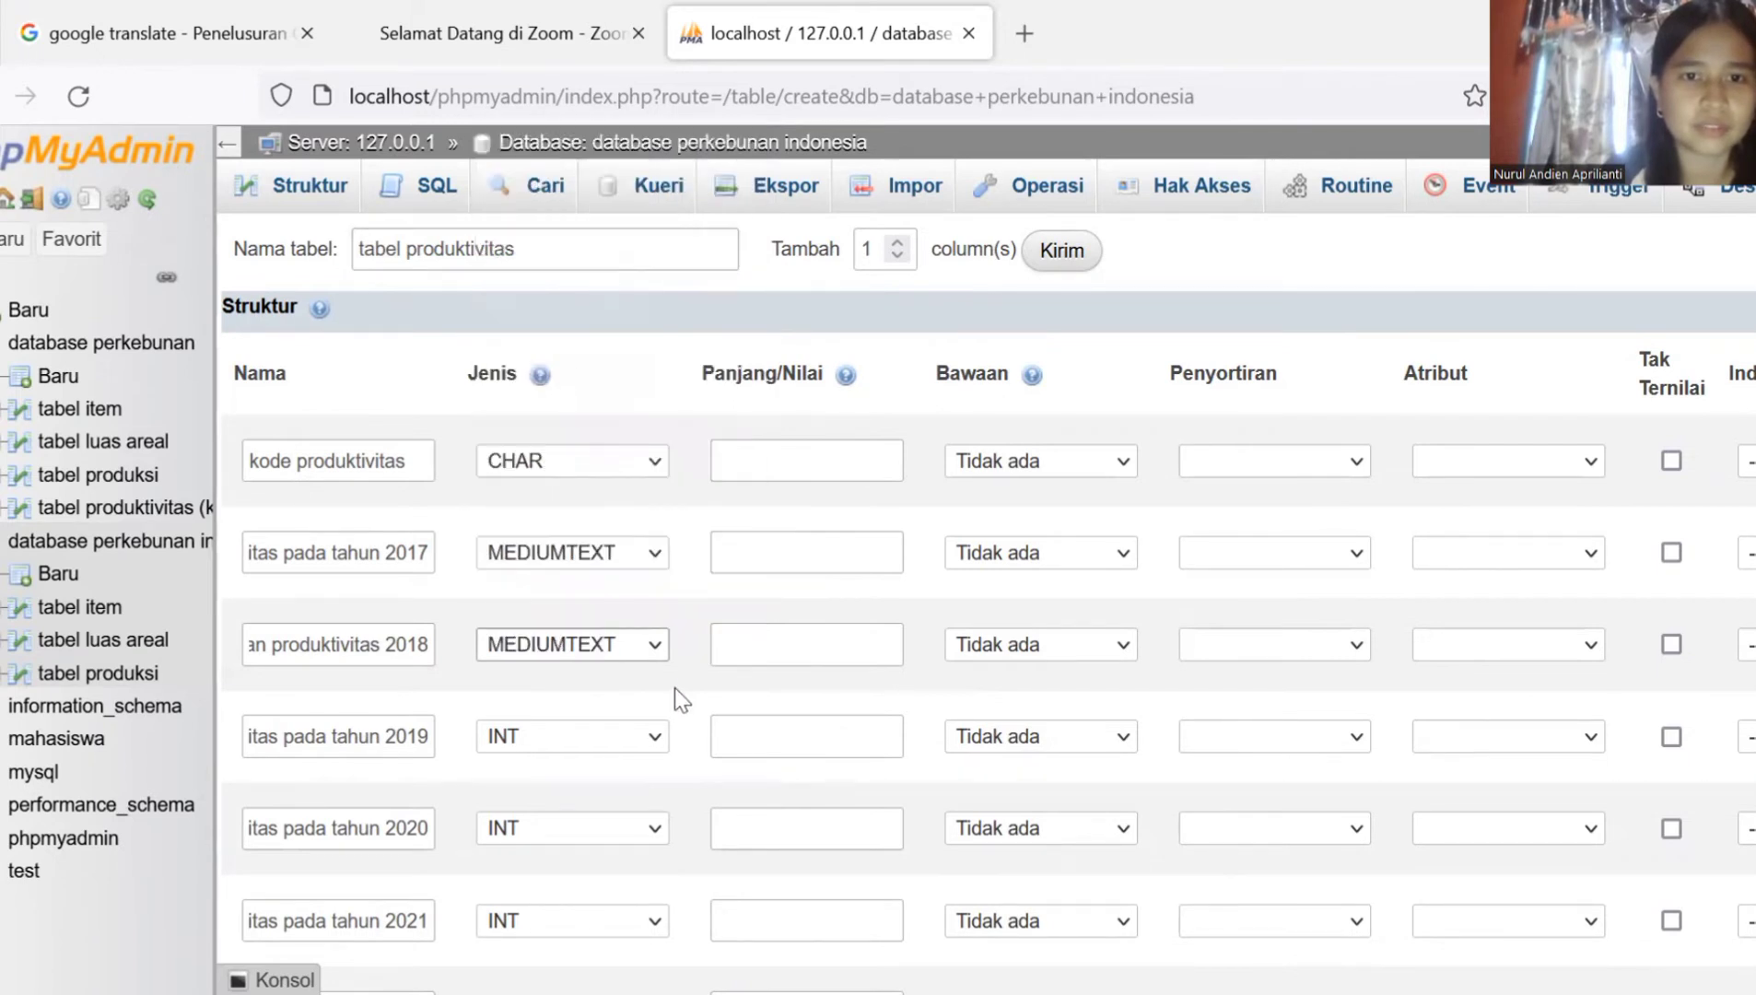
Step: Set the data type of the 2019, 2020 and 2021 productivity columns to MEDIUMTEXT
left_click(657, 737)
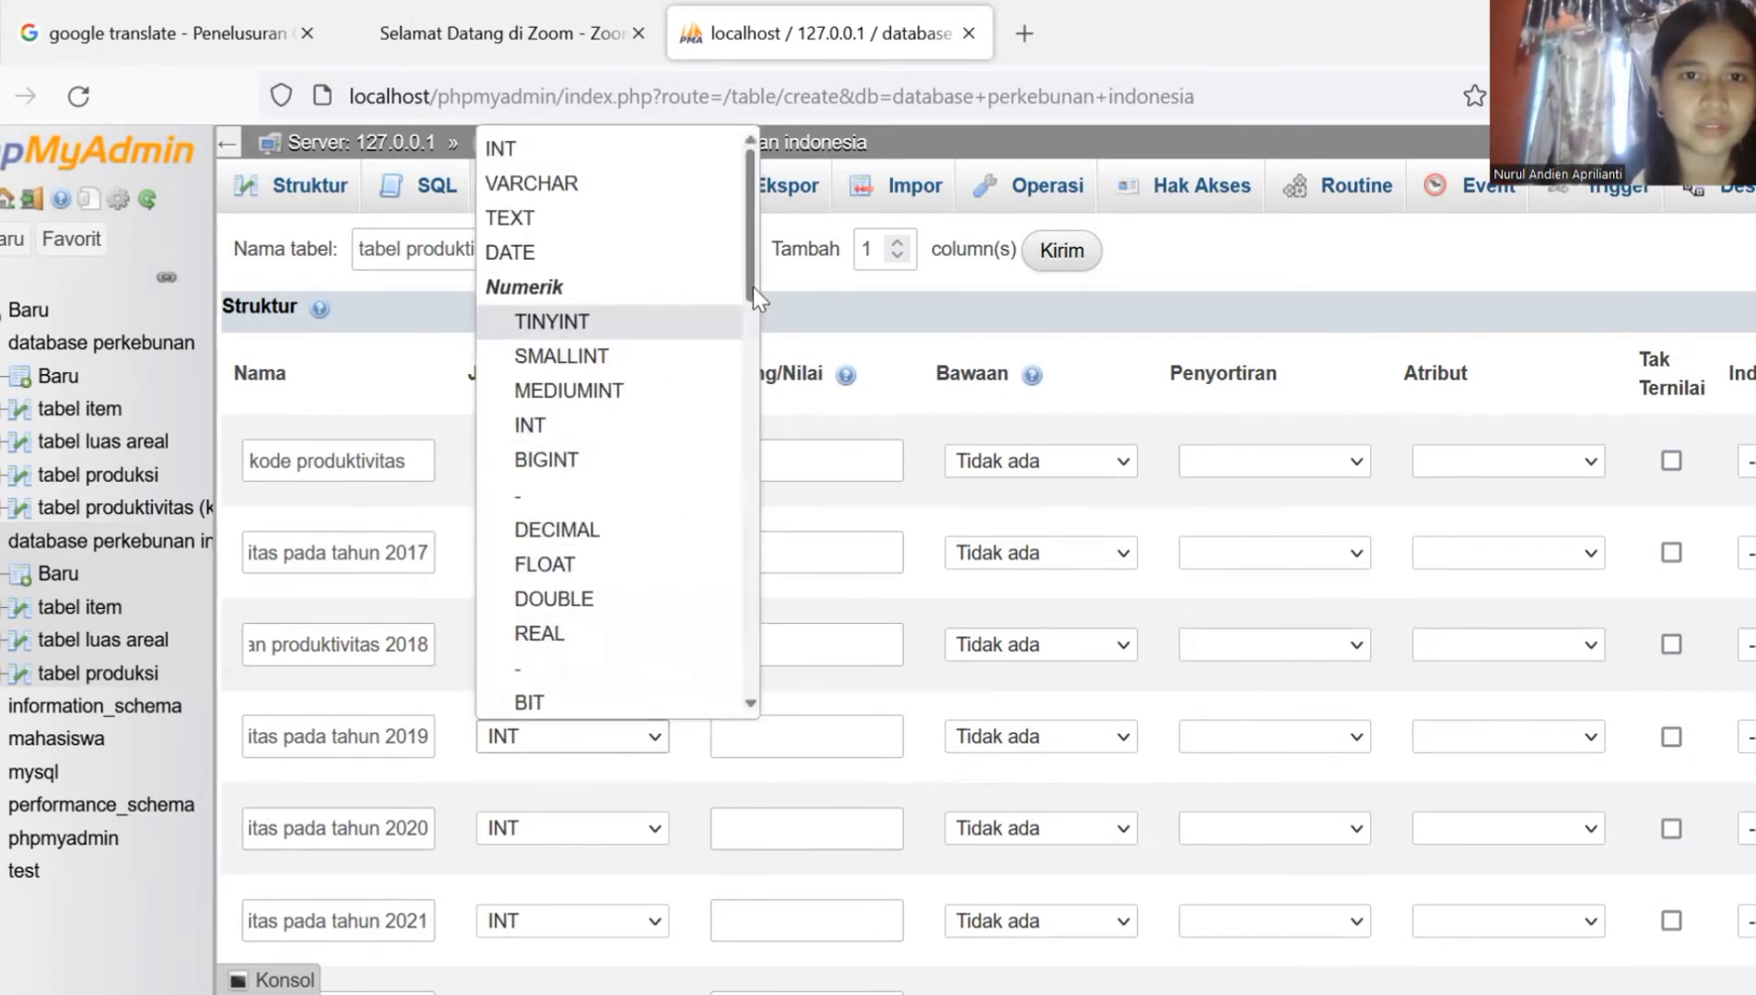
left_click_drag(753, 287, 754, 526)
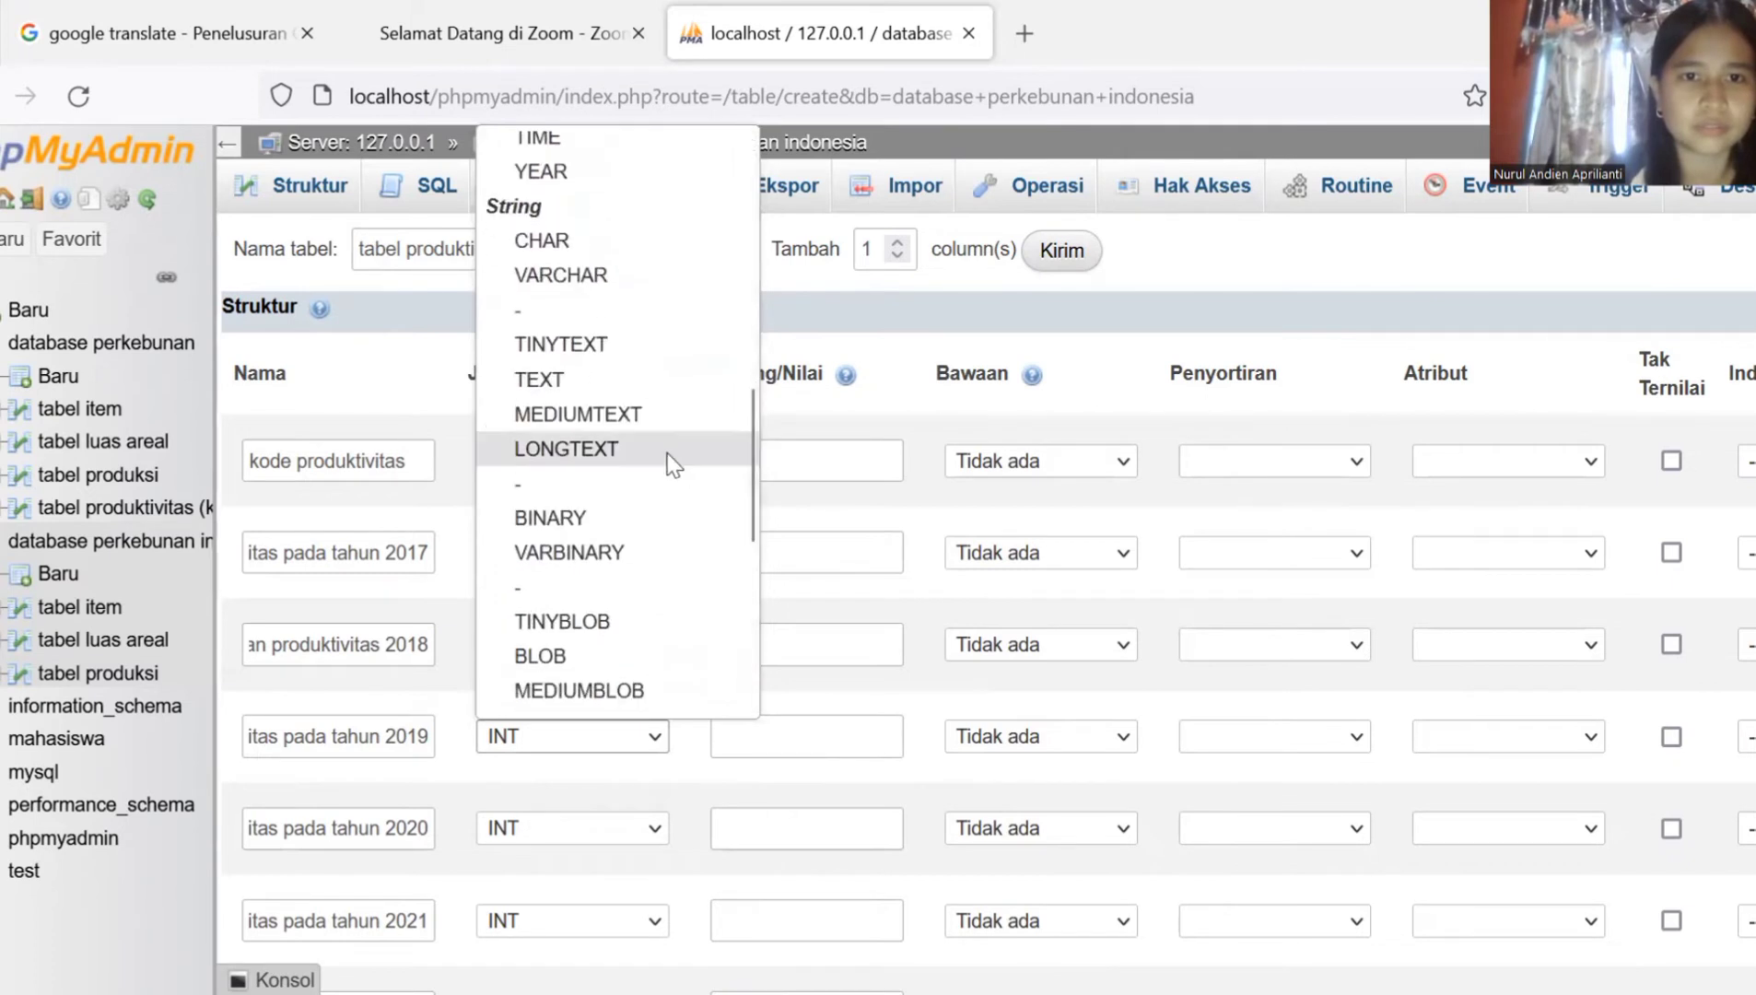
left_click(668, 414)
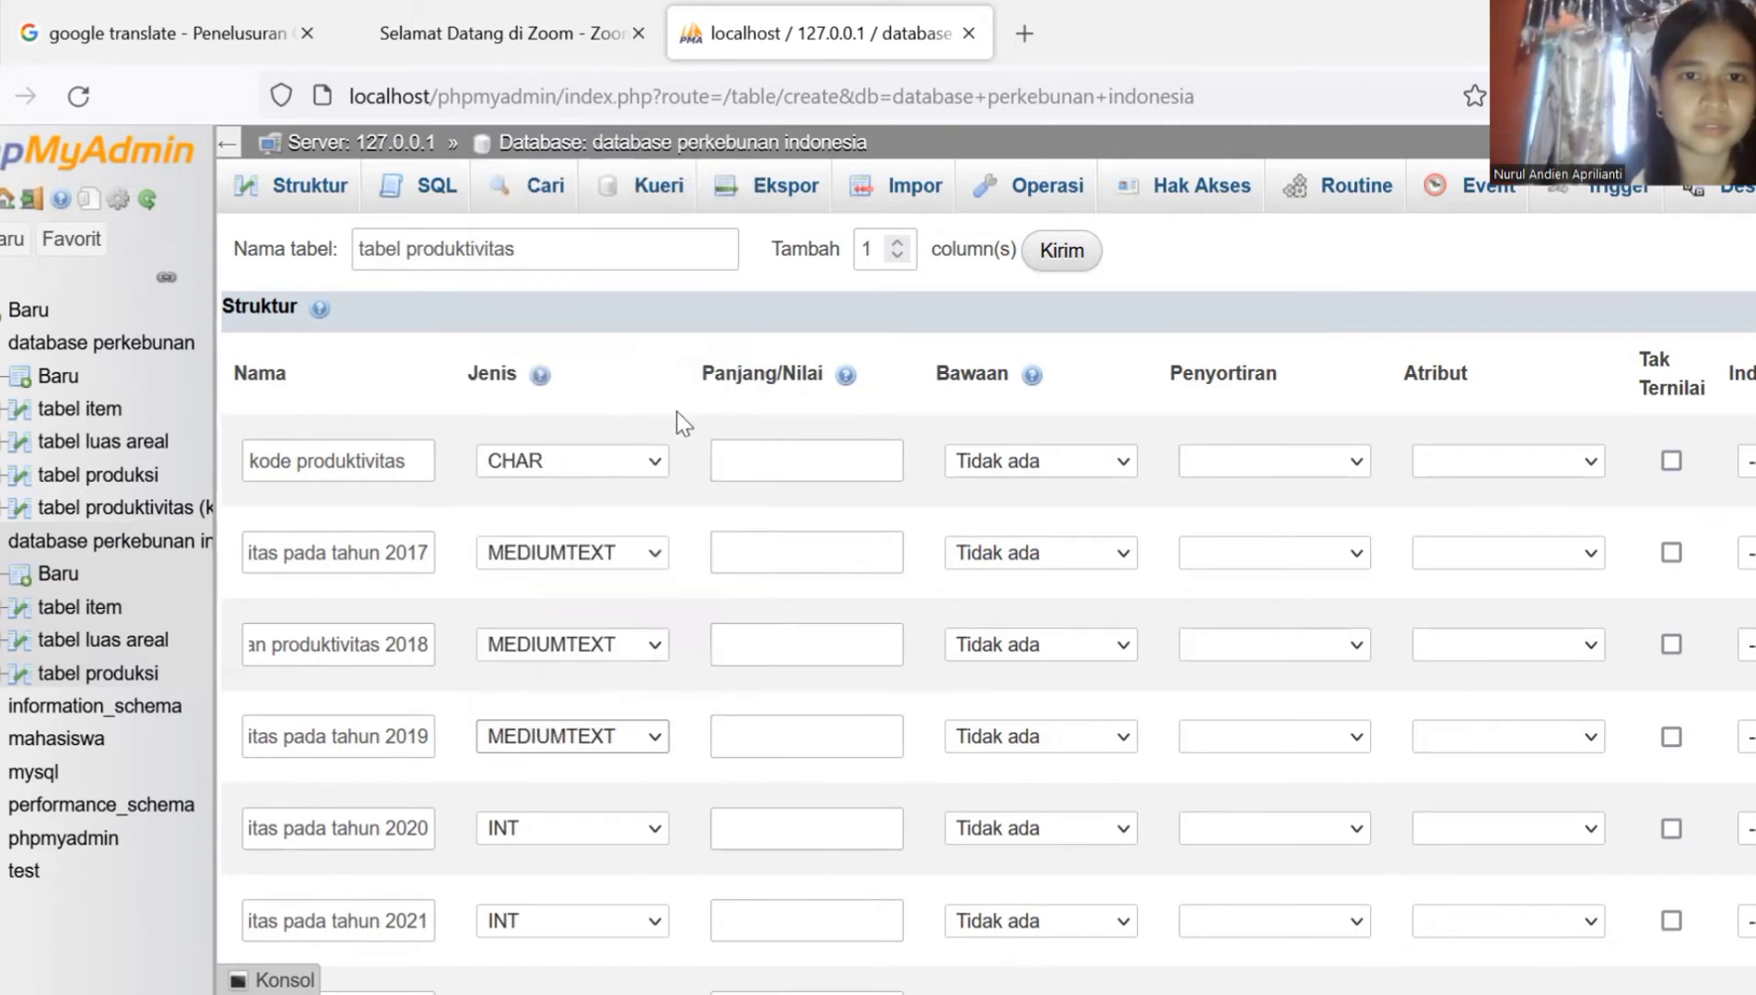
left_click(643, 830)
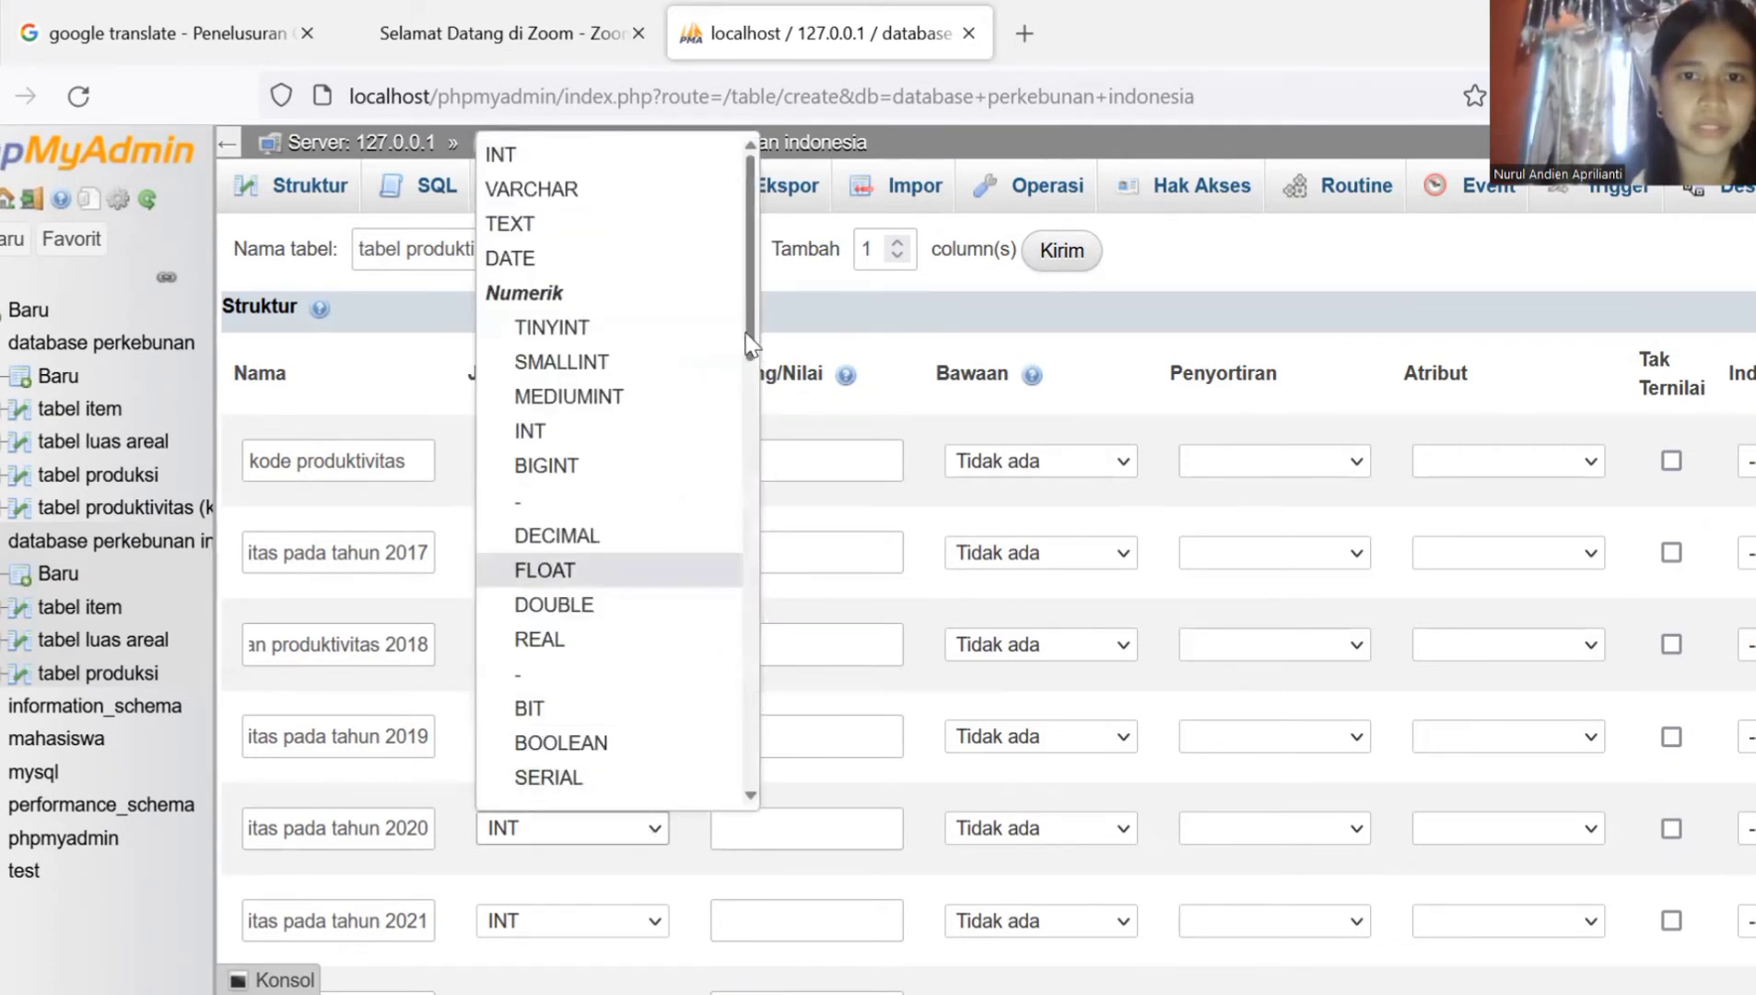
scroll(681, 585, "down", 6)
left_click(677, 581)
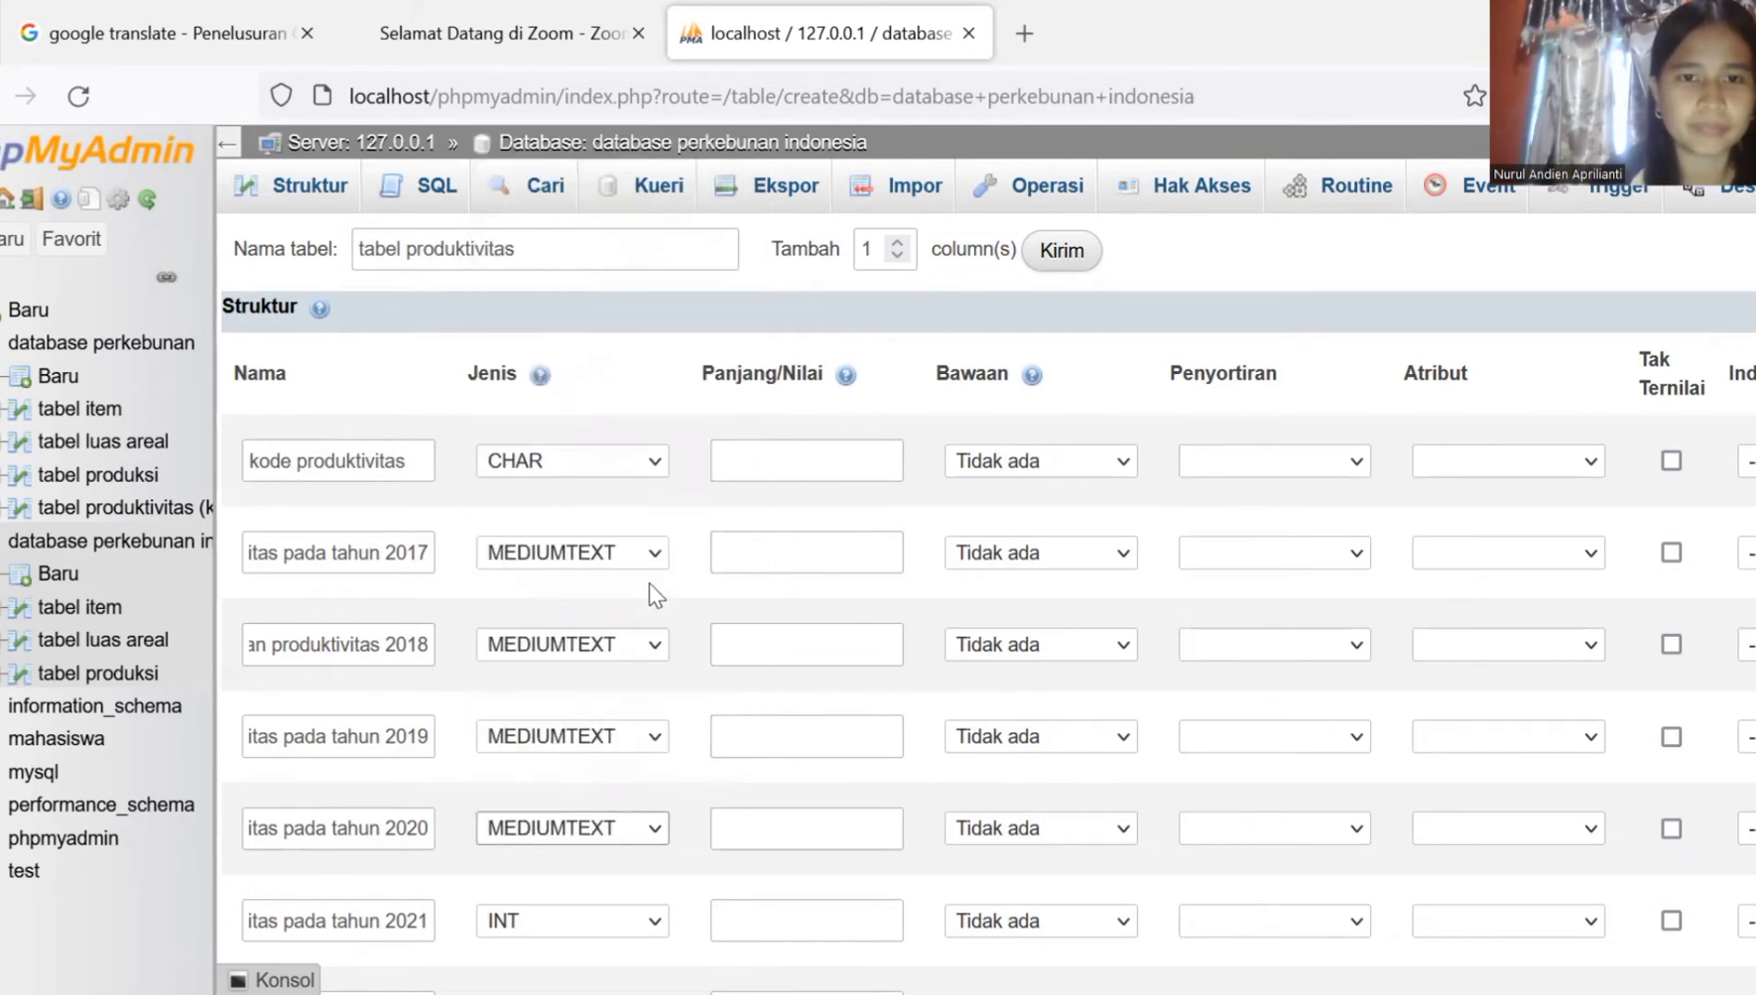
left_click(657, 923)
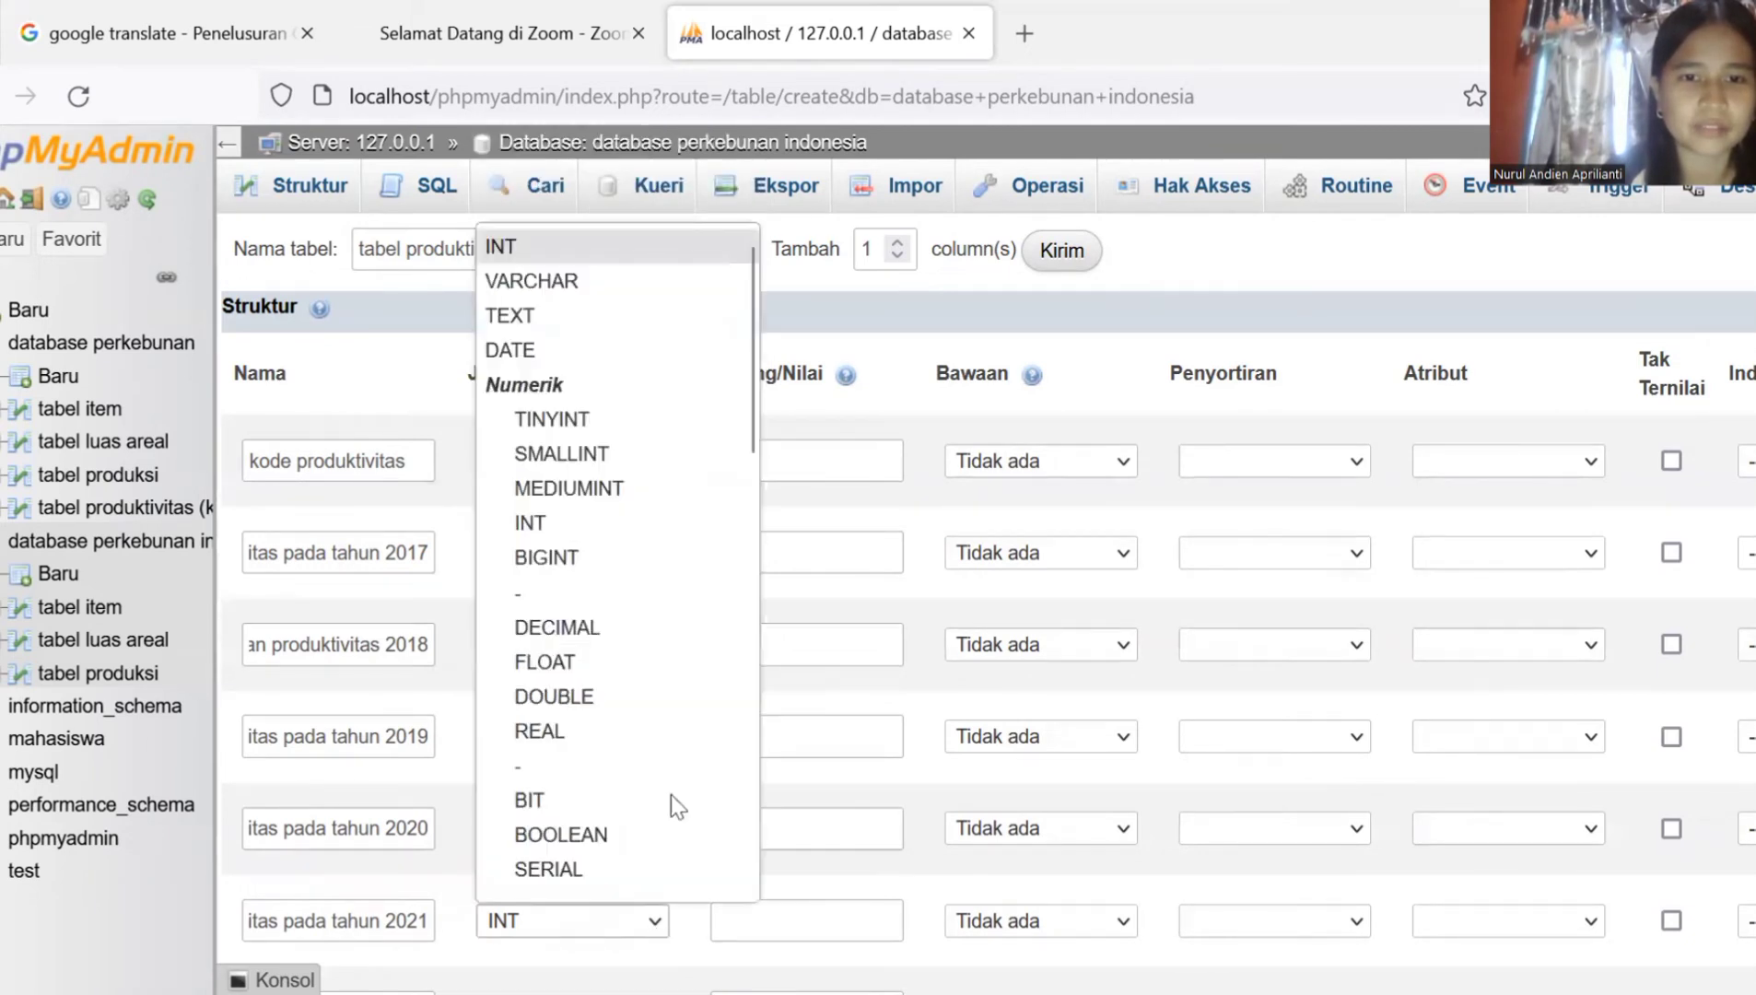
left_click_drag(751, 441, 779, 673)
left_click(670, 647)
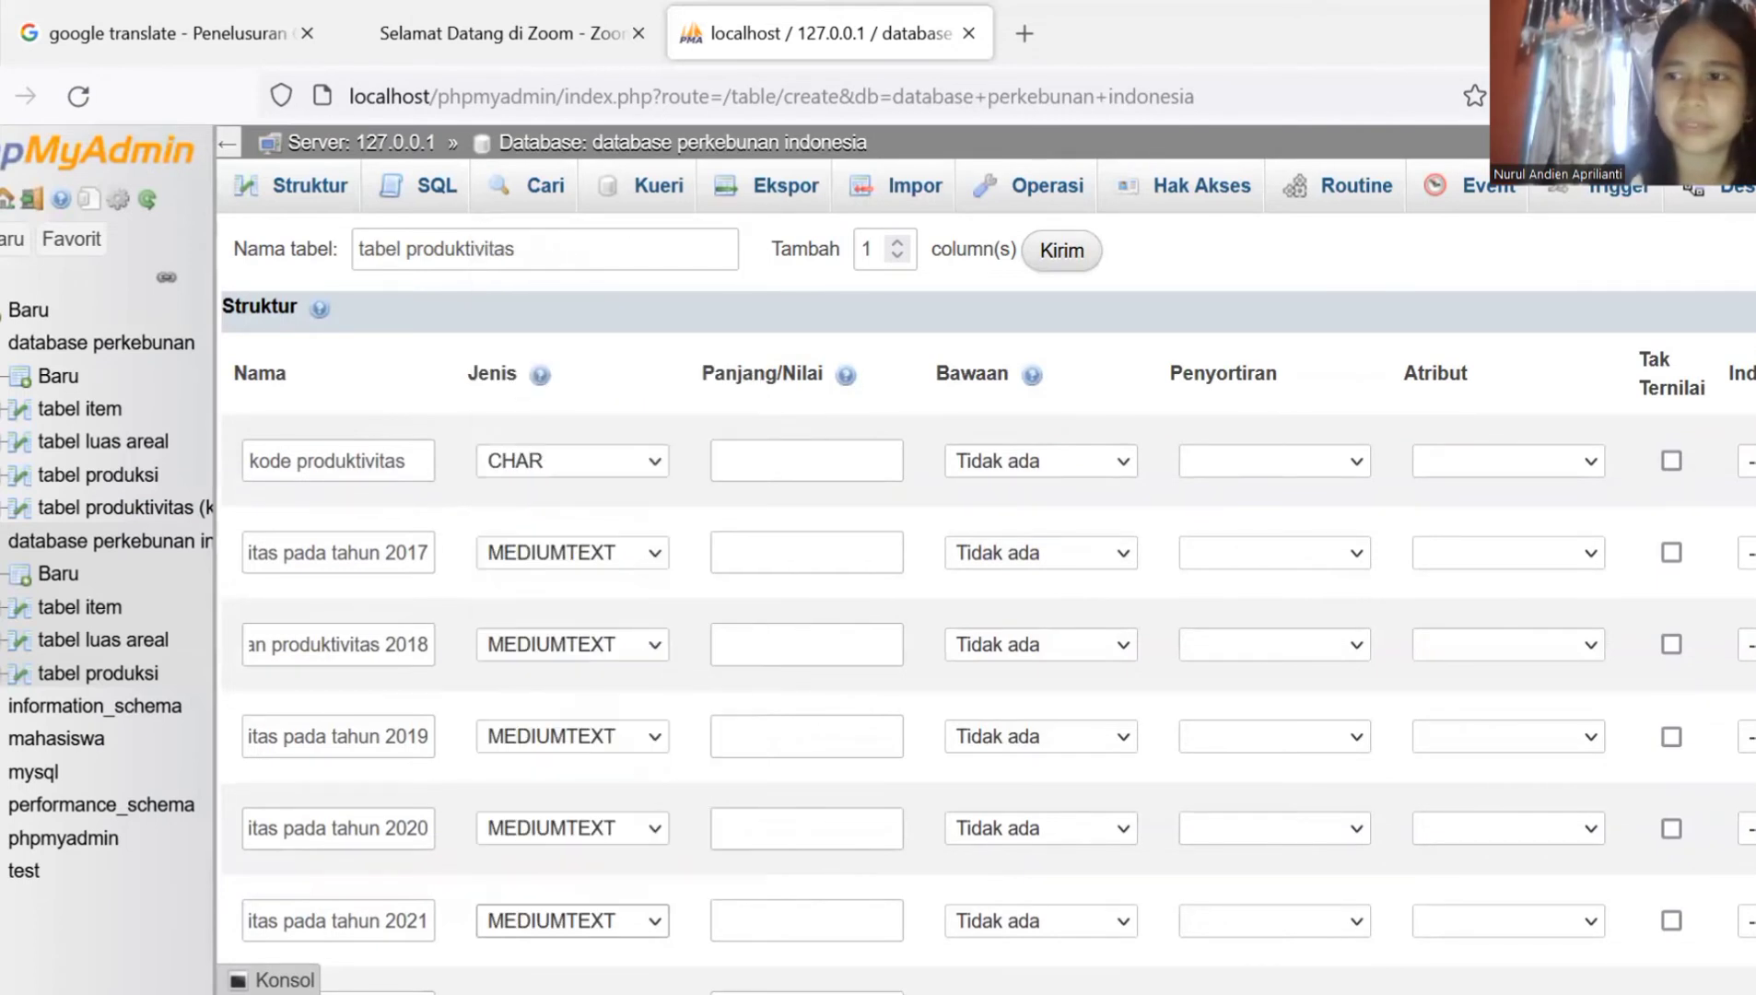
Step: Set the data type of the "Laju Pertumbuhan Produktivitas" column to DECIMAL
scroll(1106, 781, "down", 3)
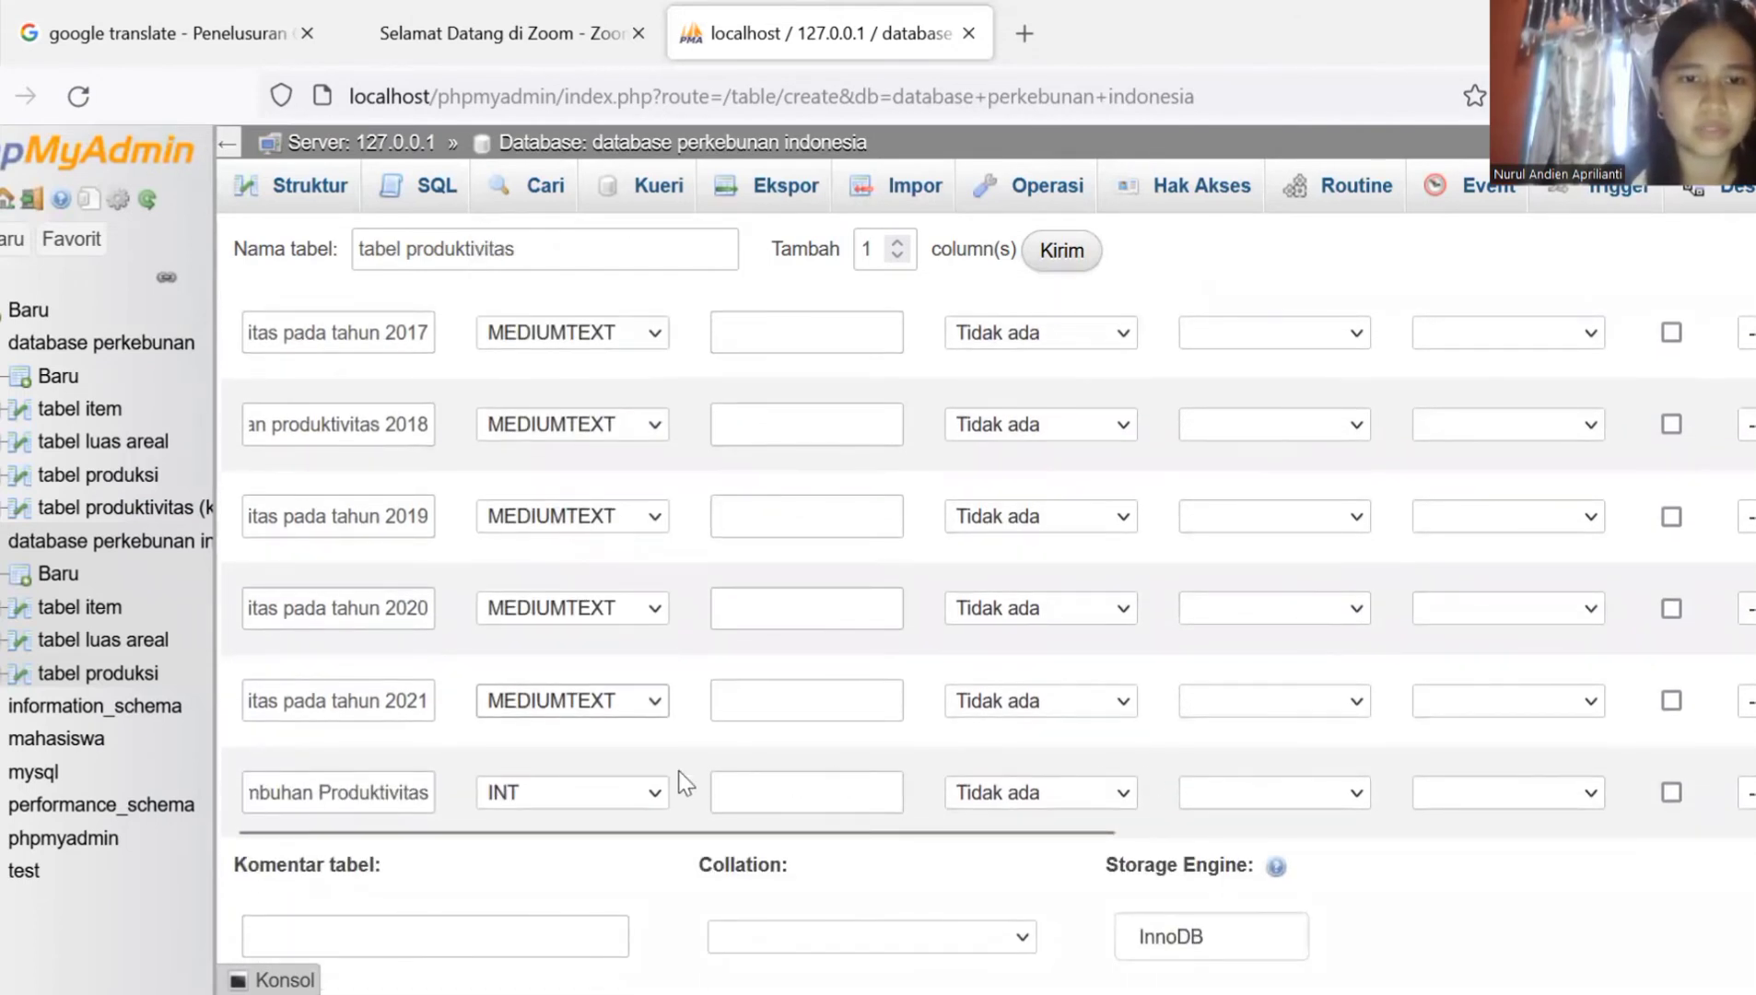
left_click(665, 802)
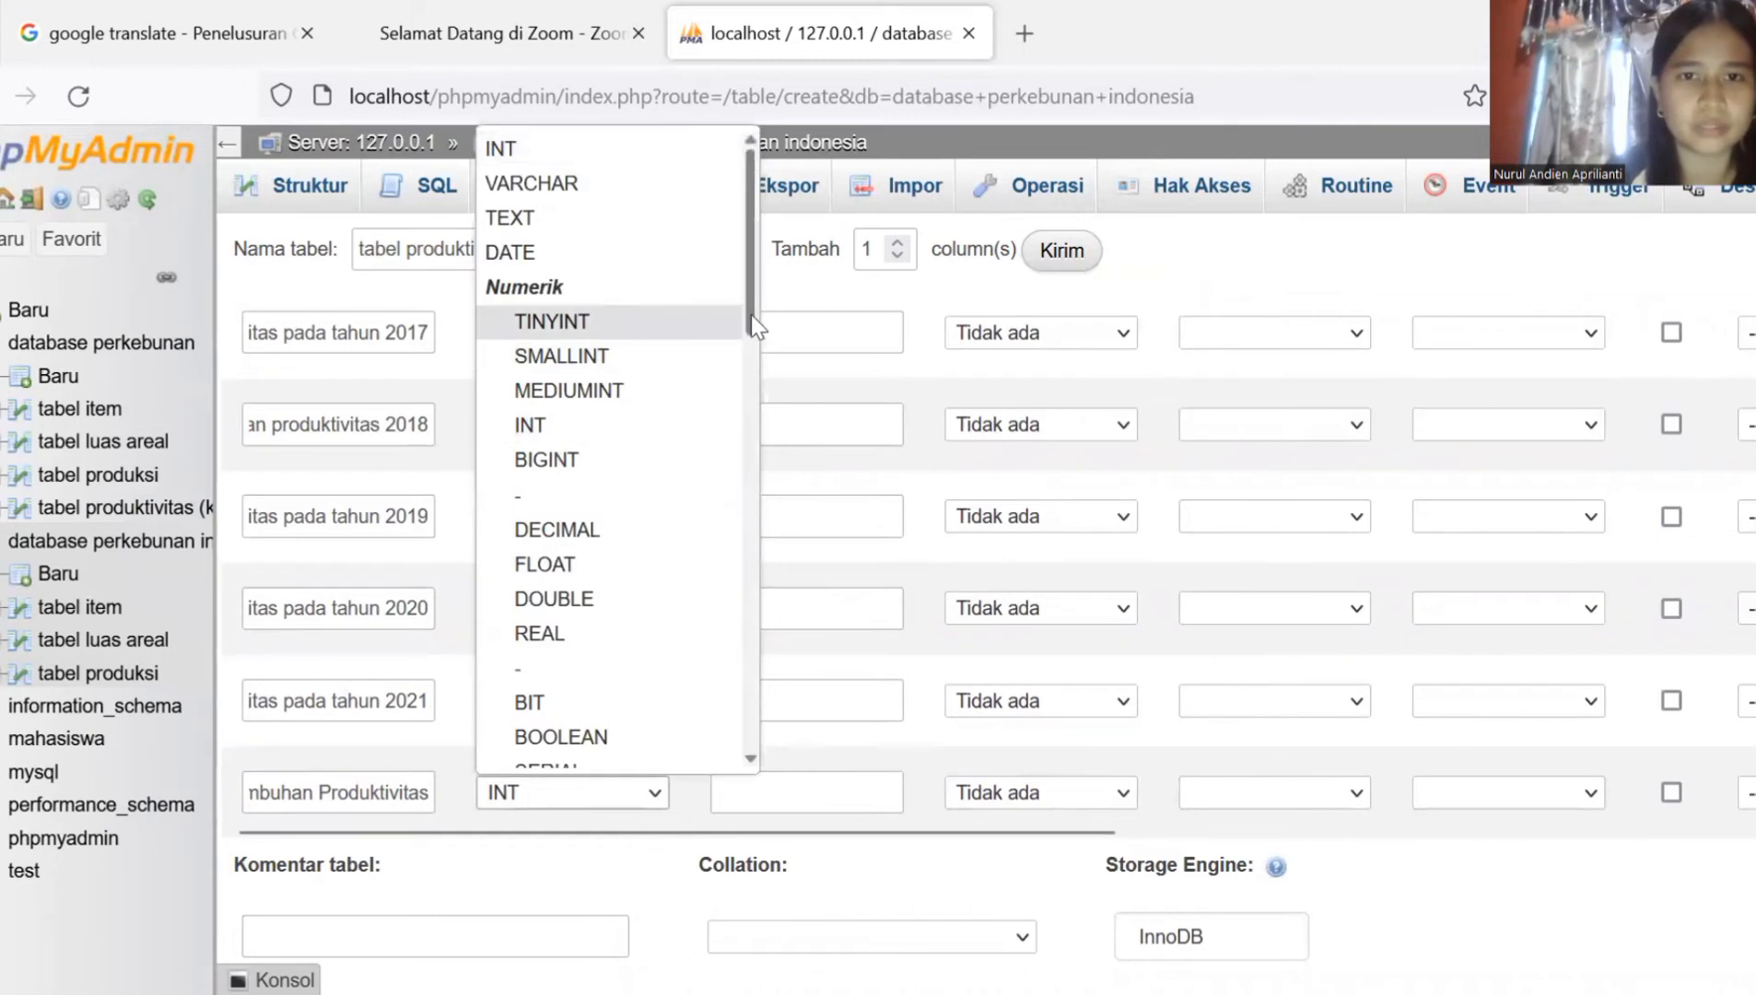
mouse_move(752, 310)
left_mouse_down()
mouse_move(756, 479)
mouse_move(729, 494)
mouse_move(732, 580)
mouse_move(733, 235)
mouse_move(742, 288)
left_mouse_up()
left_click(576, 530)
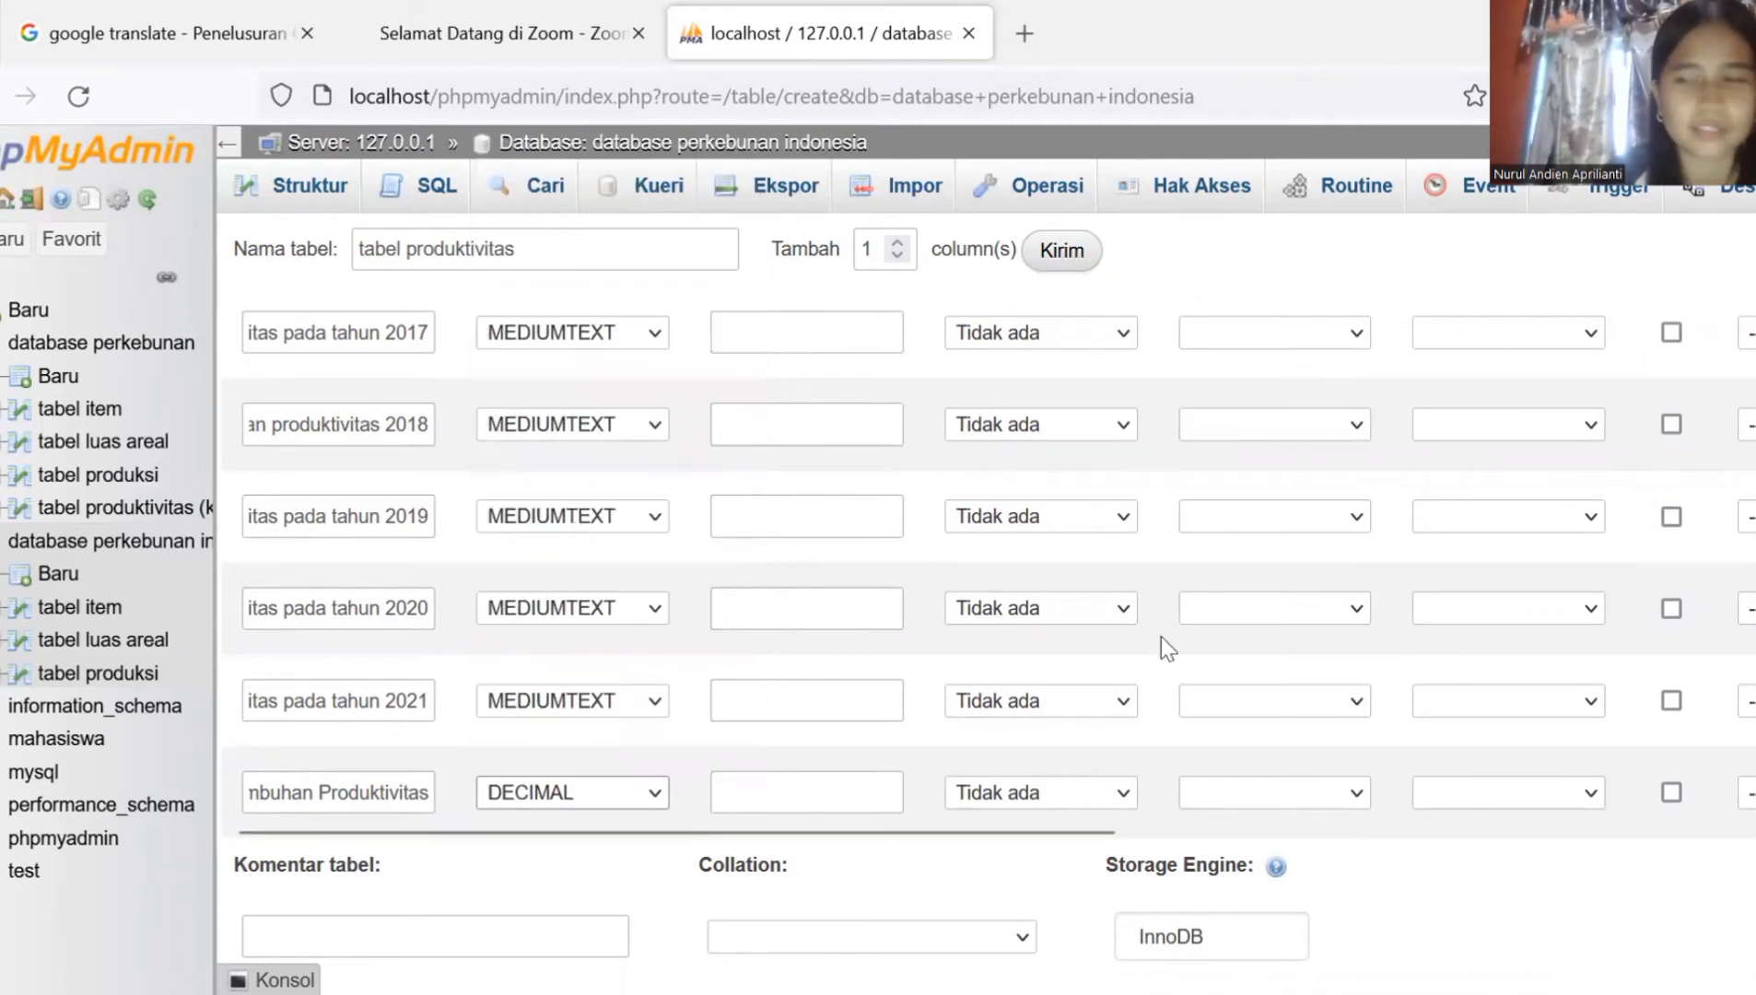
Step: Set the length of the "kode produktivitas" column to 3 and of the 2017 and 2018 productivity columns to 10
scroll(921, 599, "up", 3)
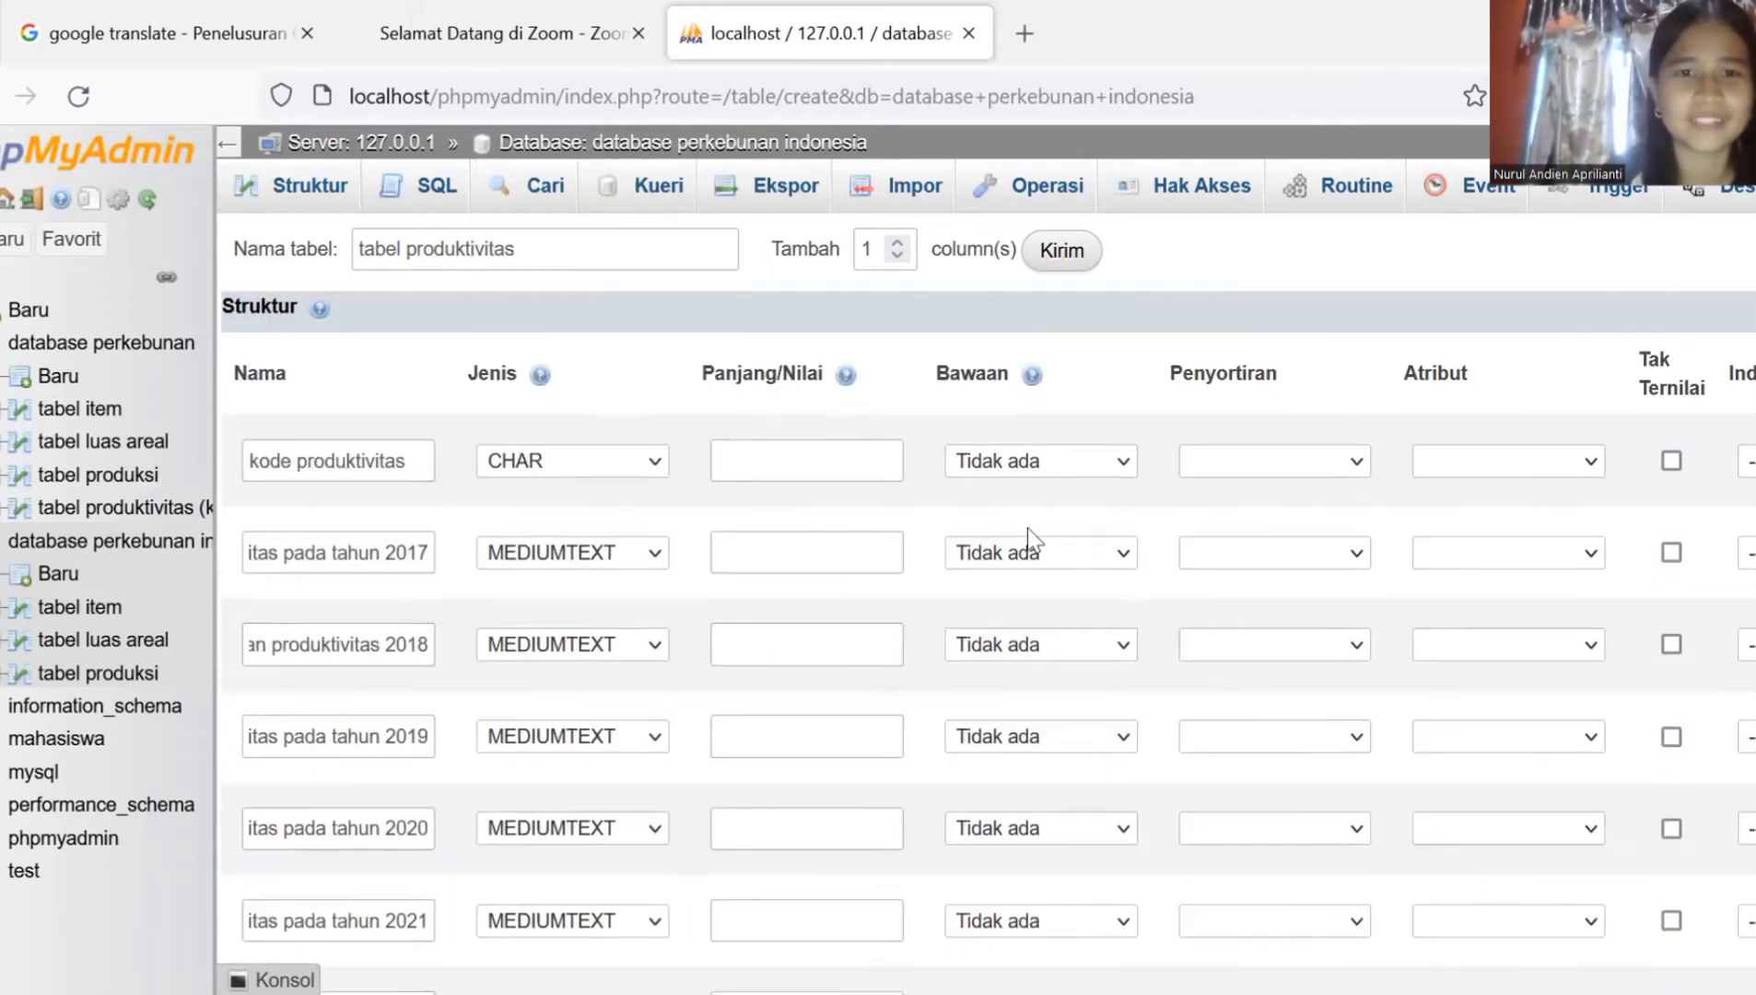
left_click(851, 451)
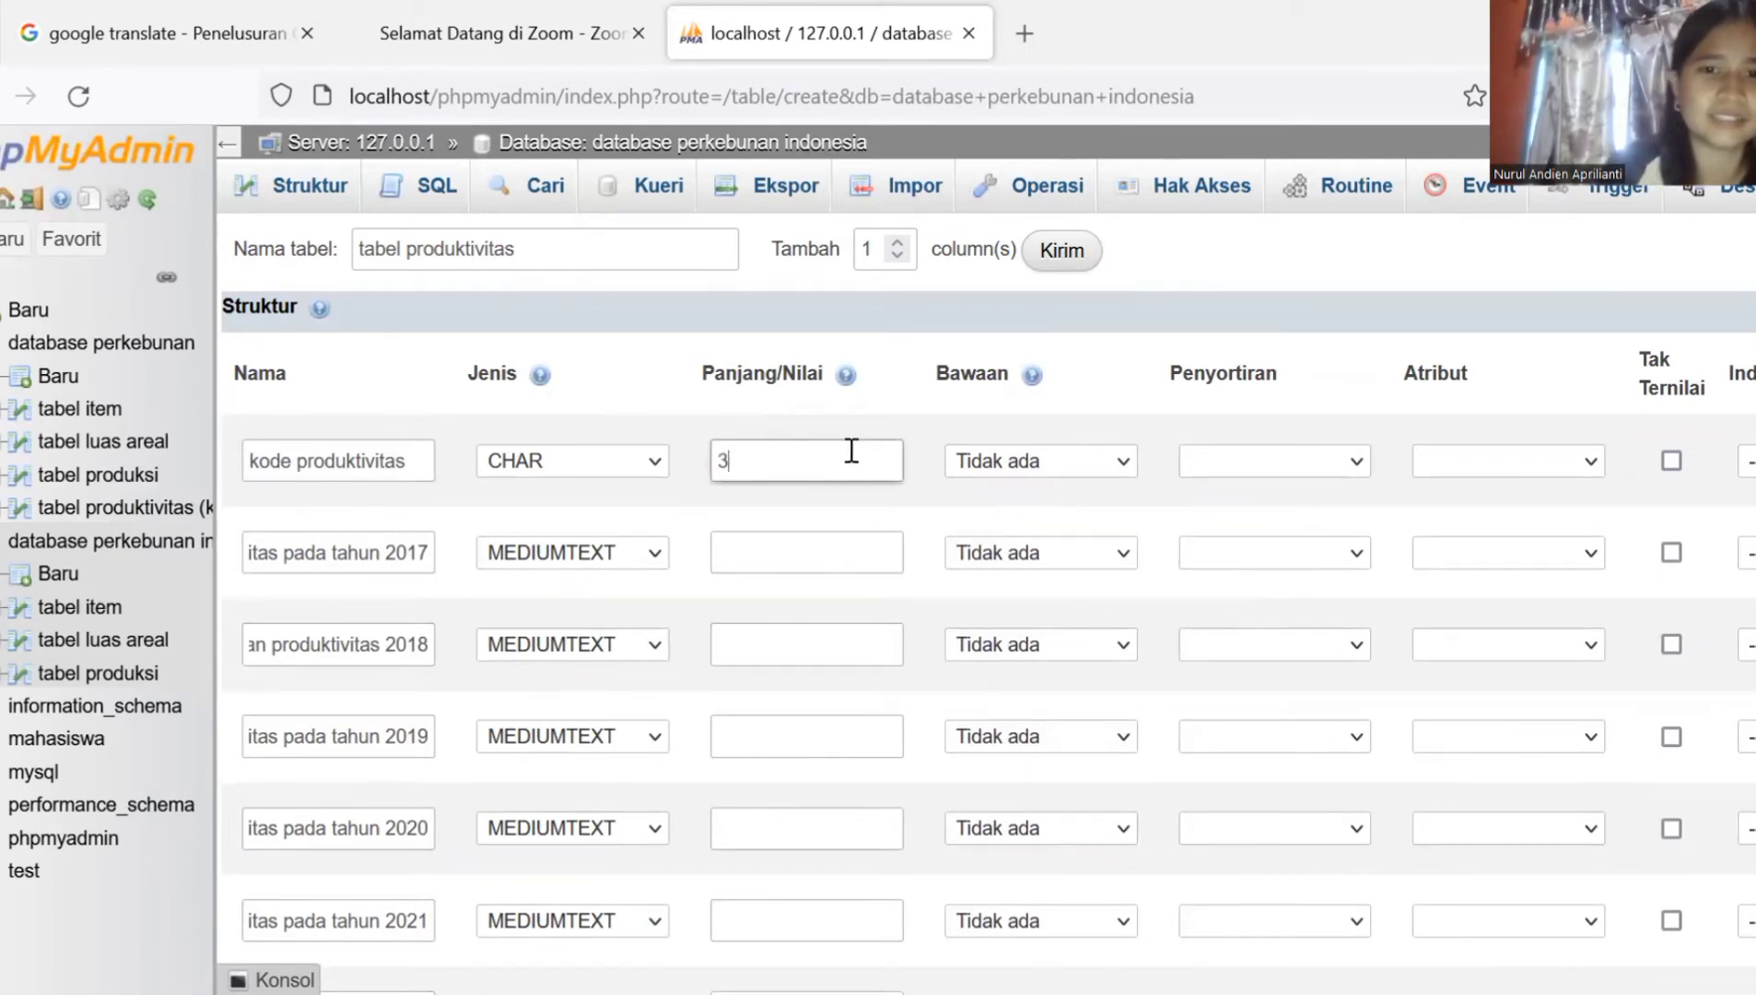
type("3")
left_click(832, 562)
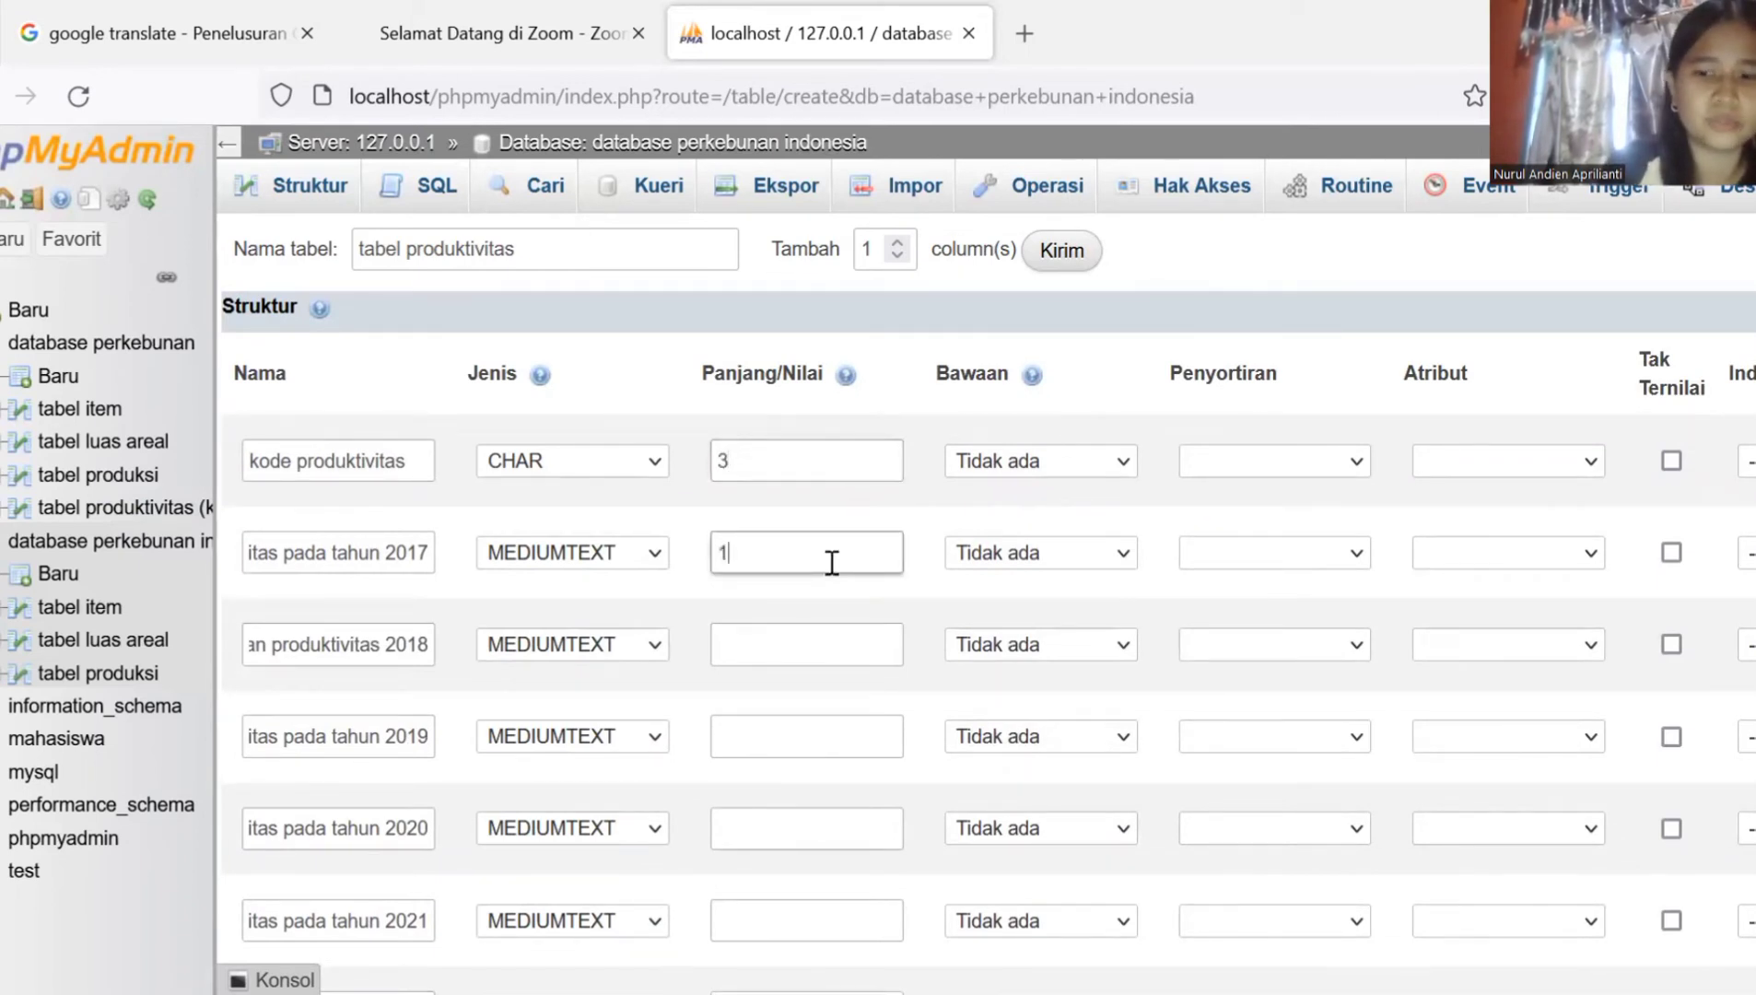
type("10")
left_click(784, 644)
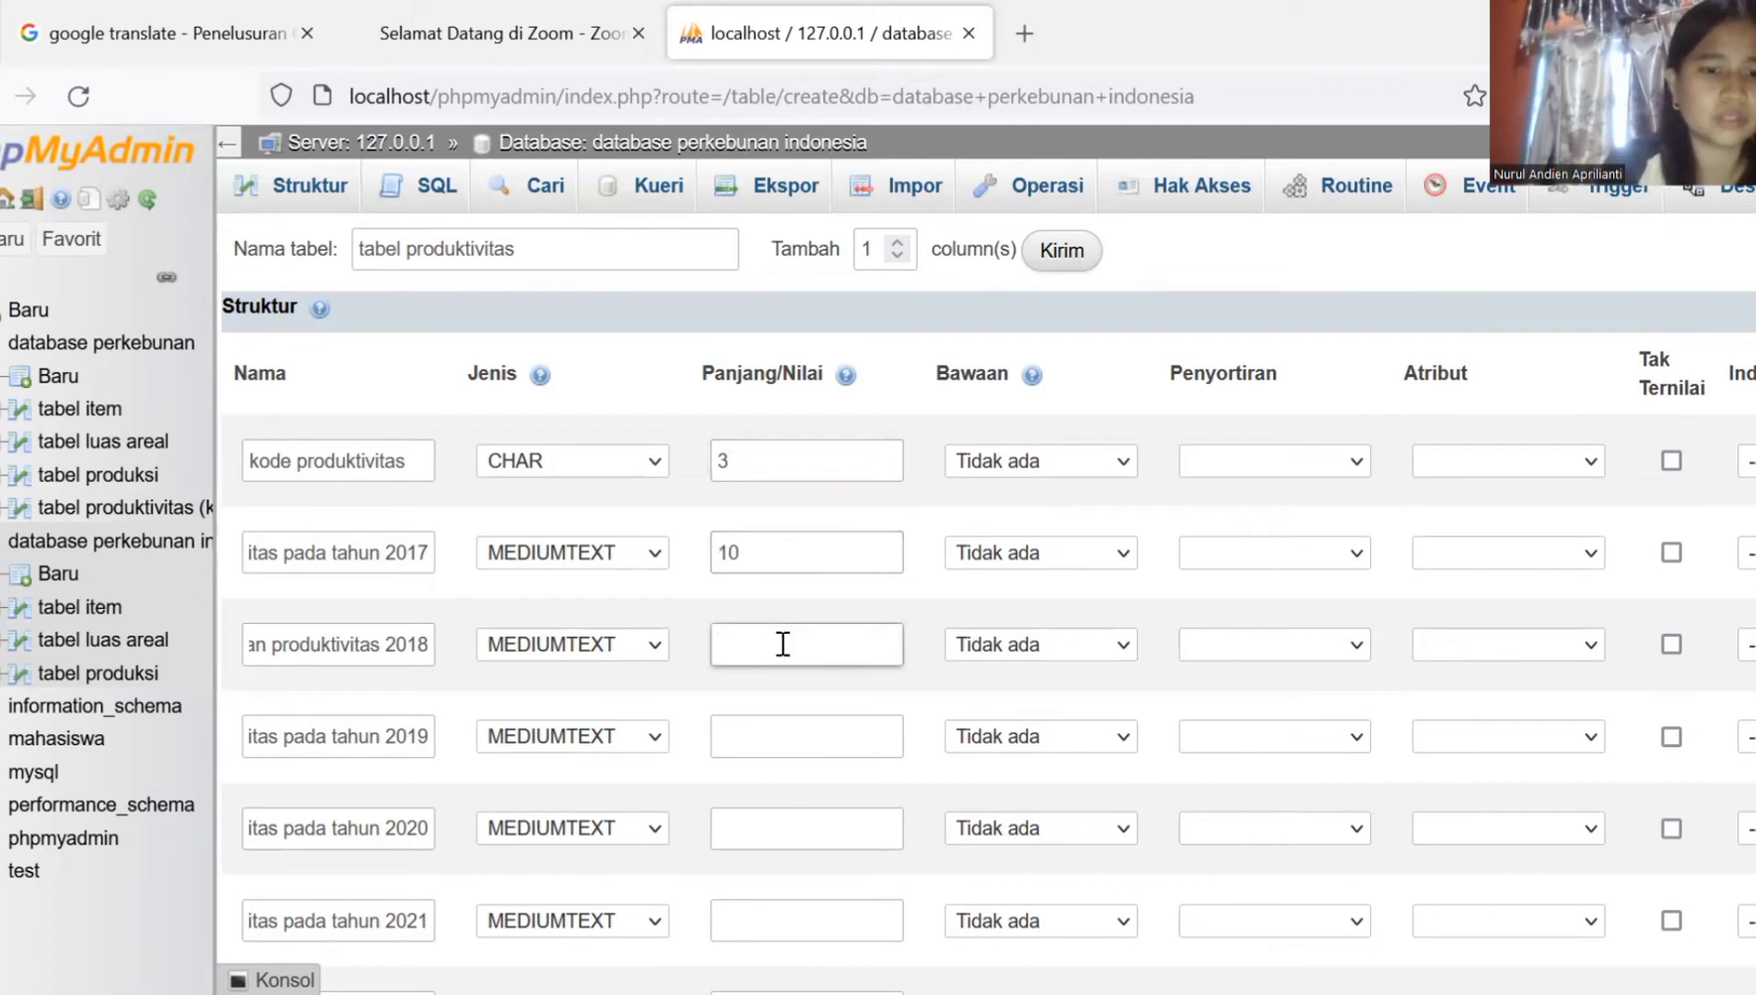
type("10")
Step: Set the length of the 2019, 2020 and 2021 productivity columns to 10
left_click(736, 738)
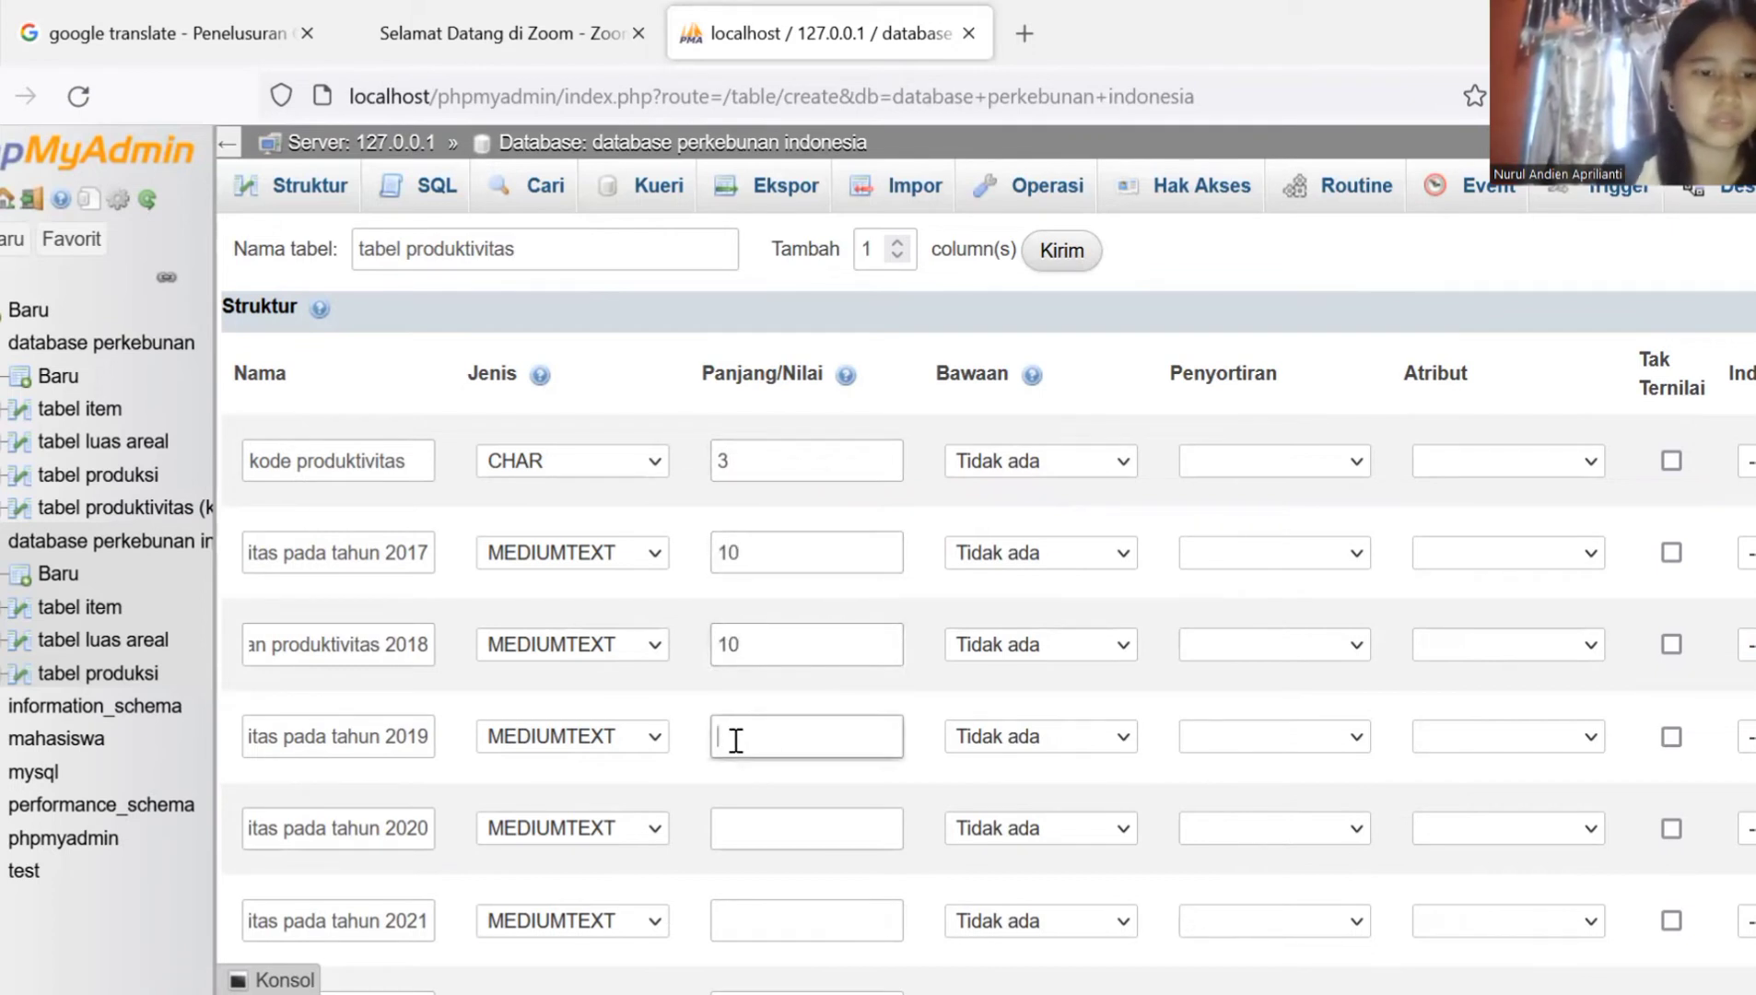
type("10")
left_click(732, 820)
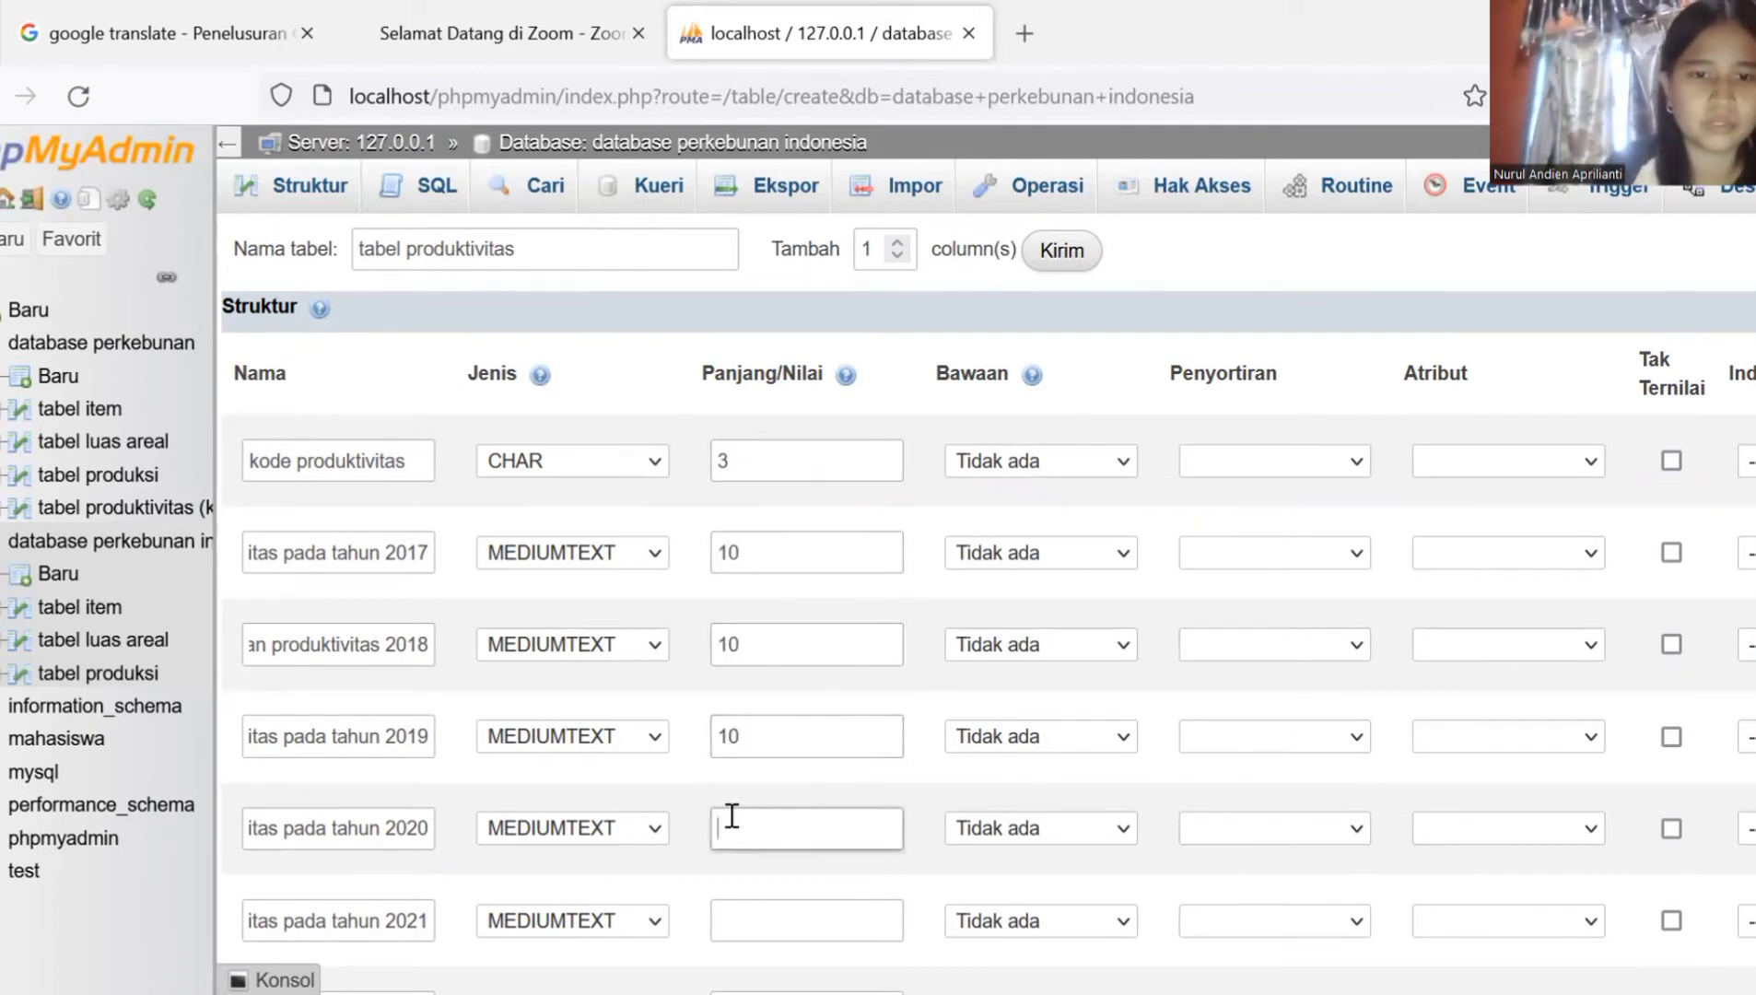
type("10")
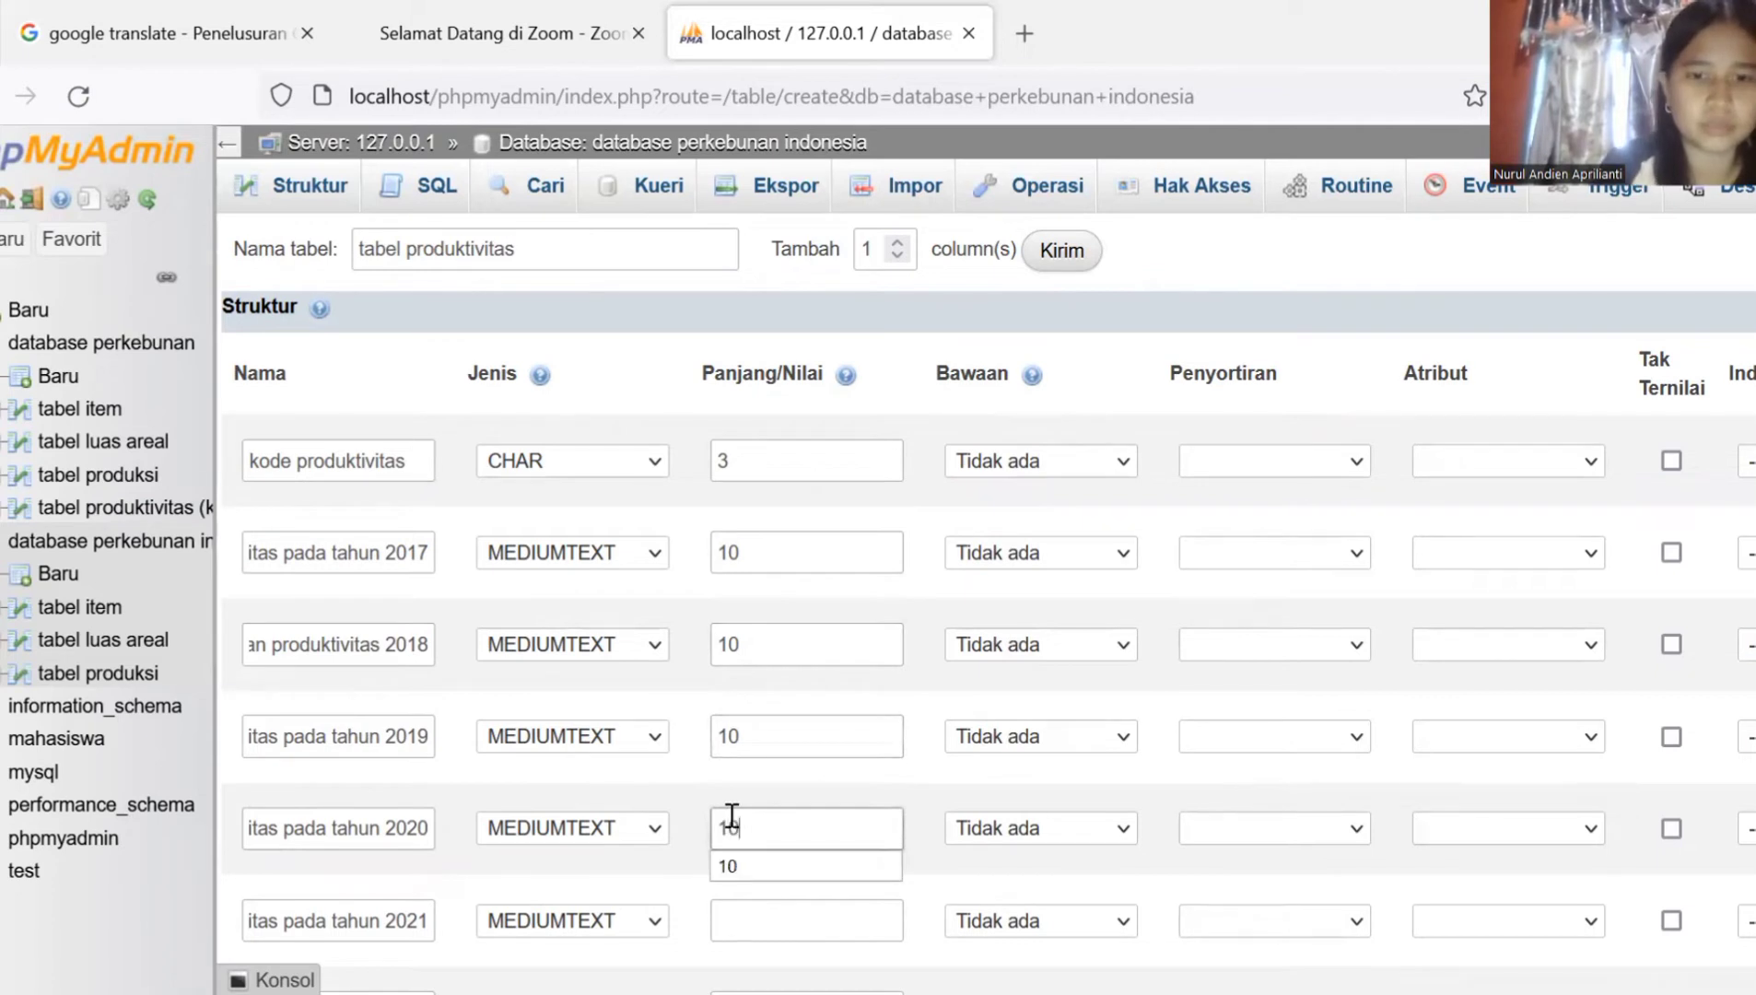
left_click(739, 926)
type("10")
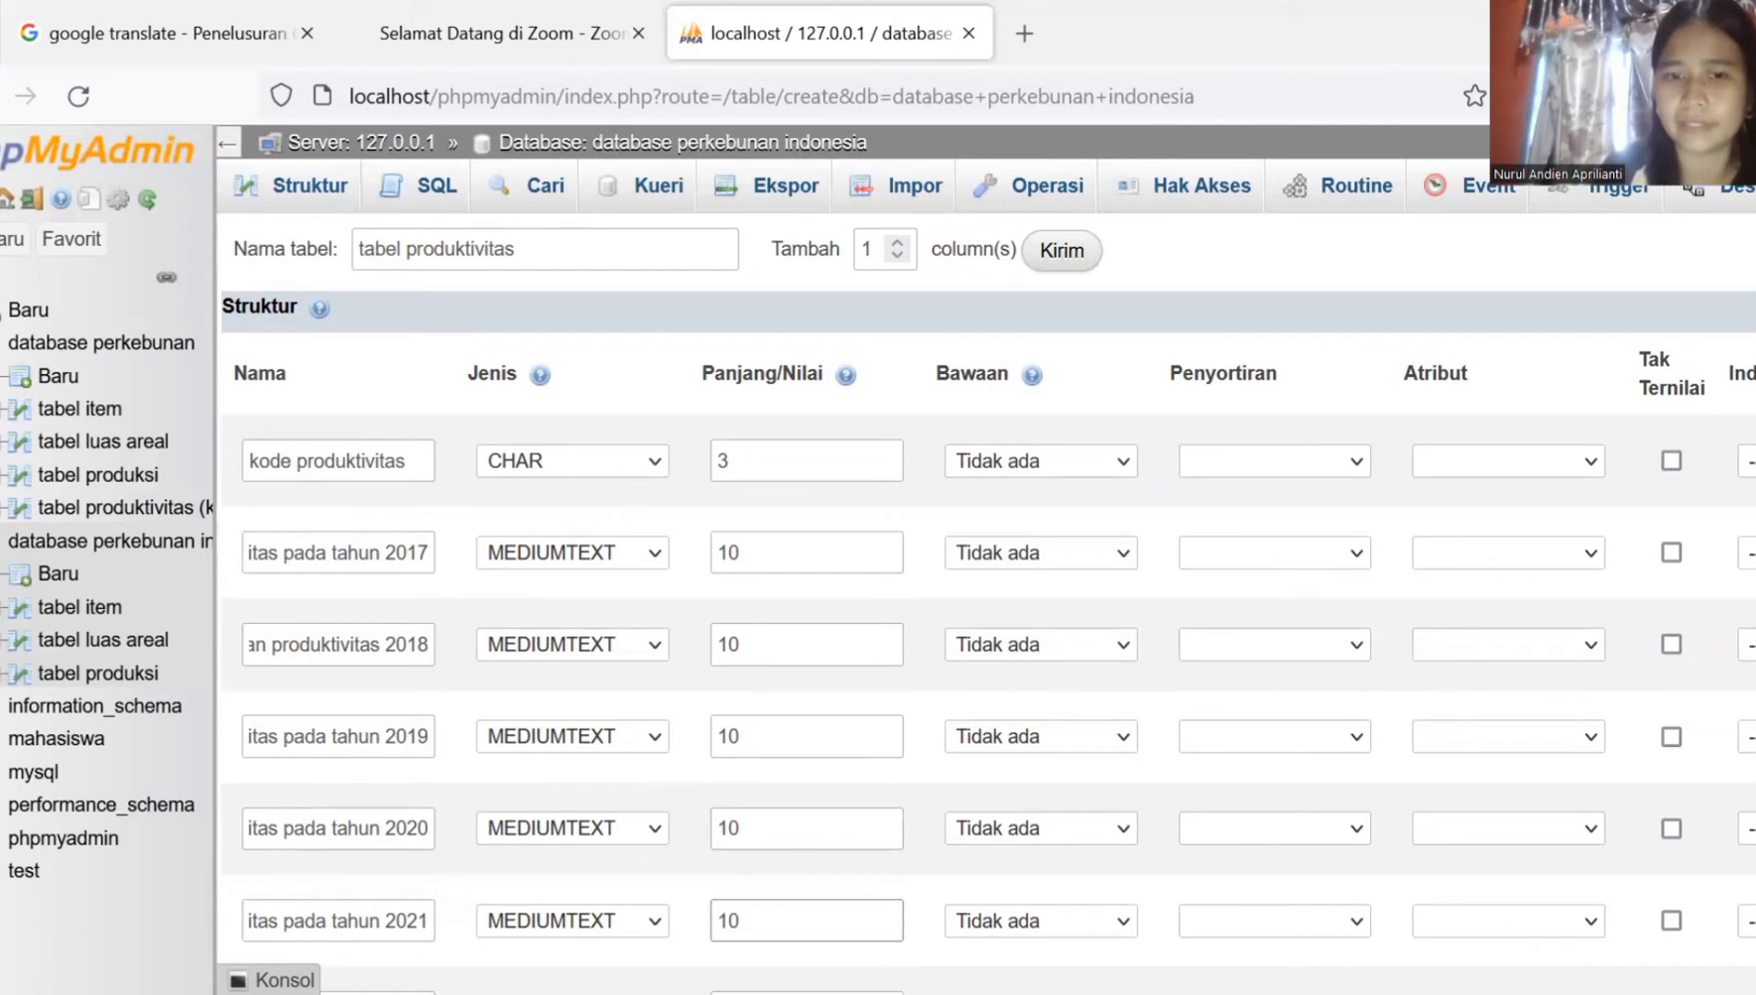
Step: Set the length of the "Laju Pertumbuhan Produktivitas" column to 5,2 and save the new table
scroll(936, 785, "down", 2)
left_click(879, 796)
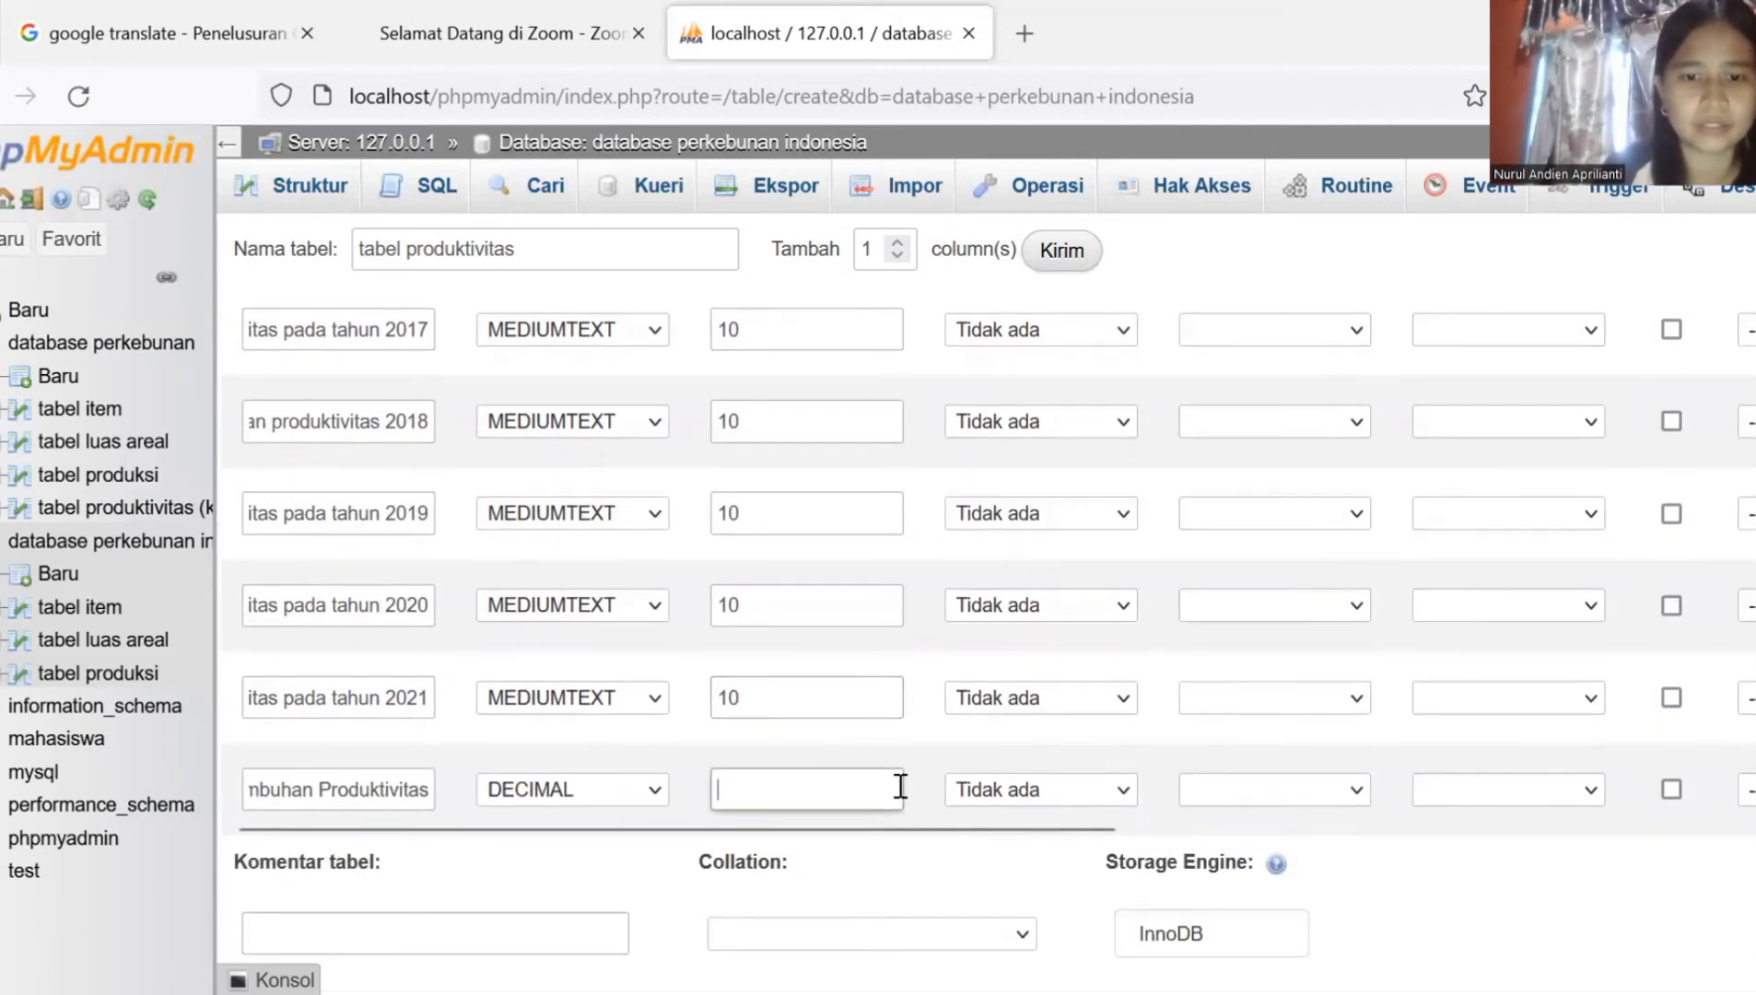
type("5,2")
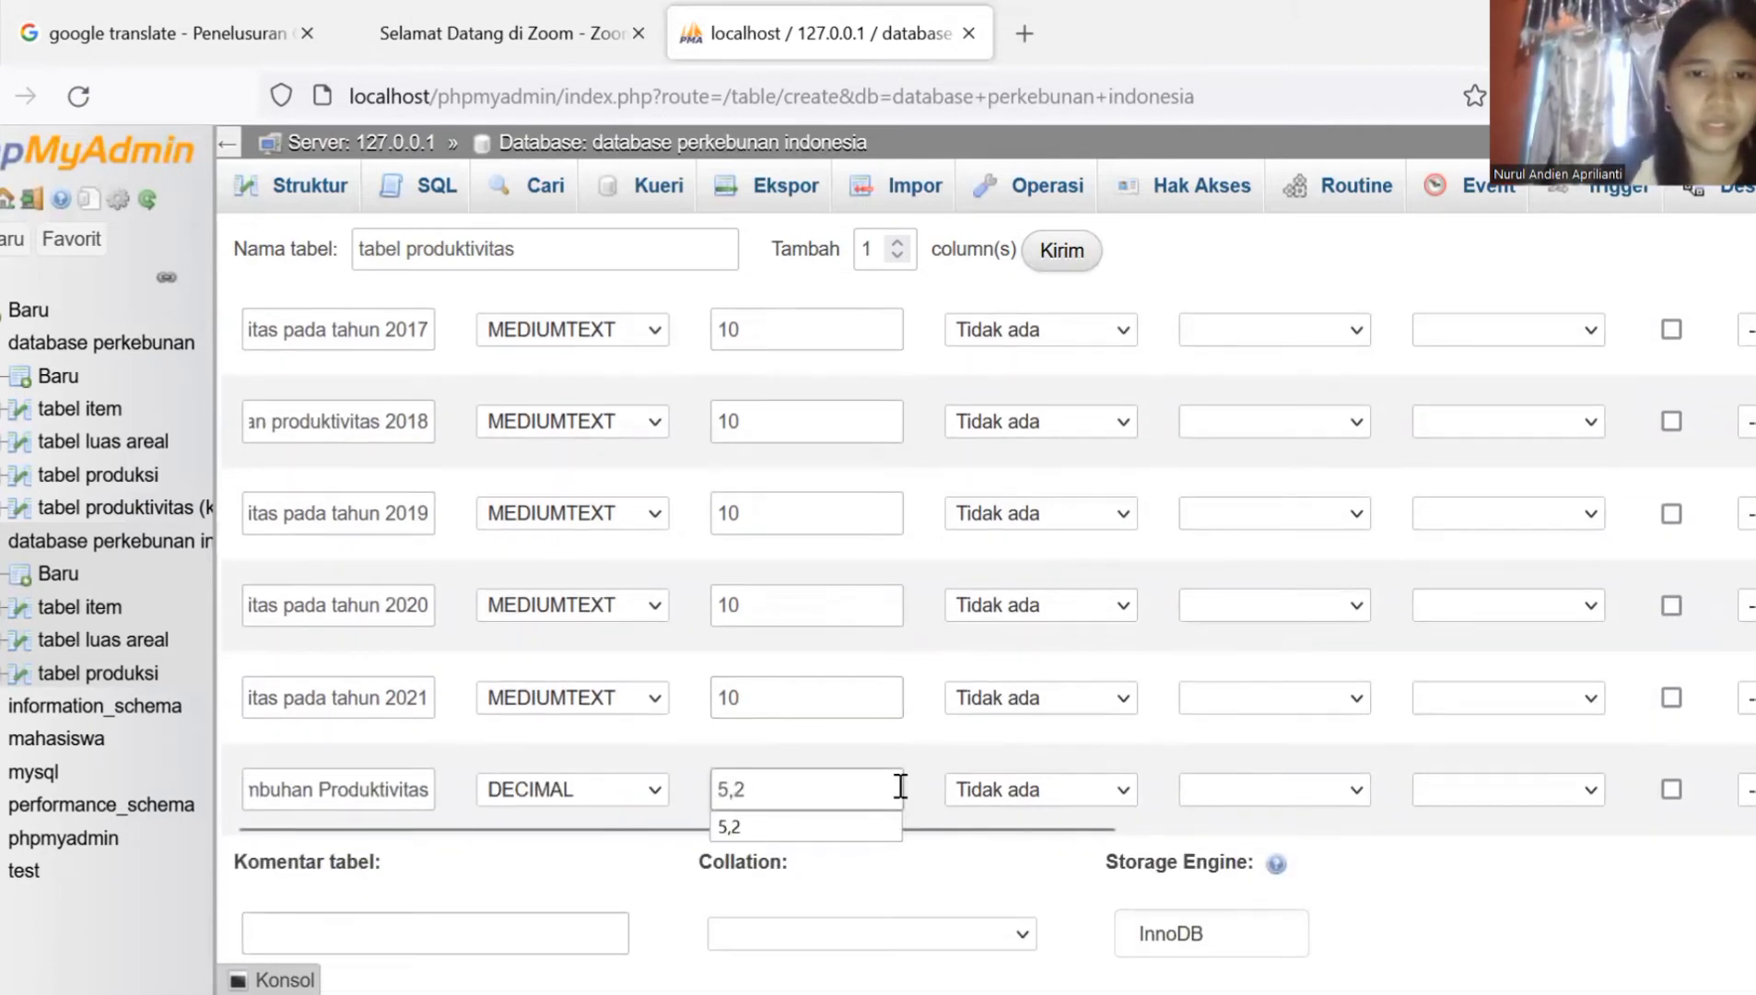
scroll(986, 553, "down", 3)
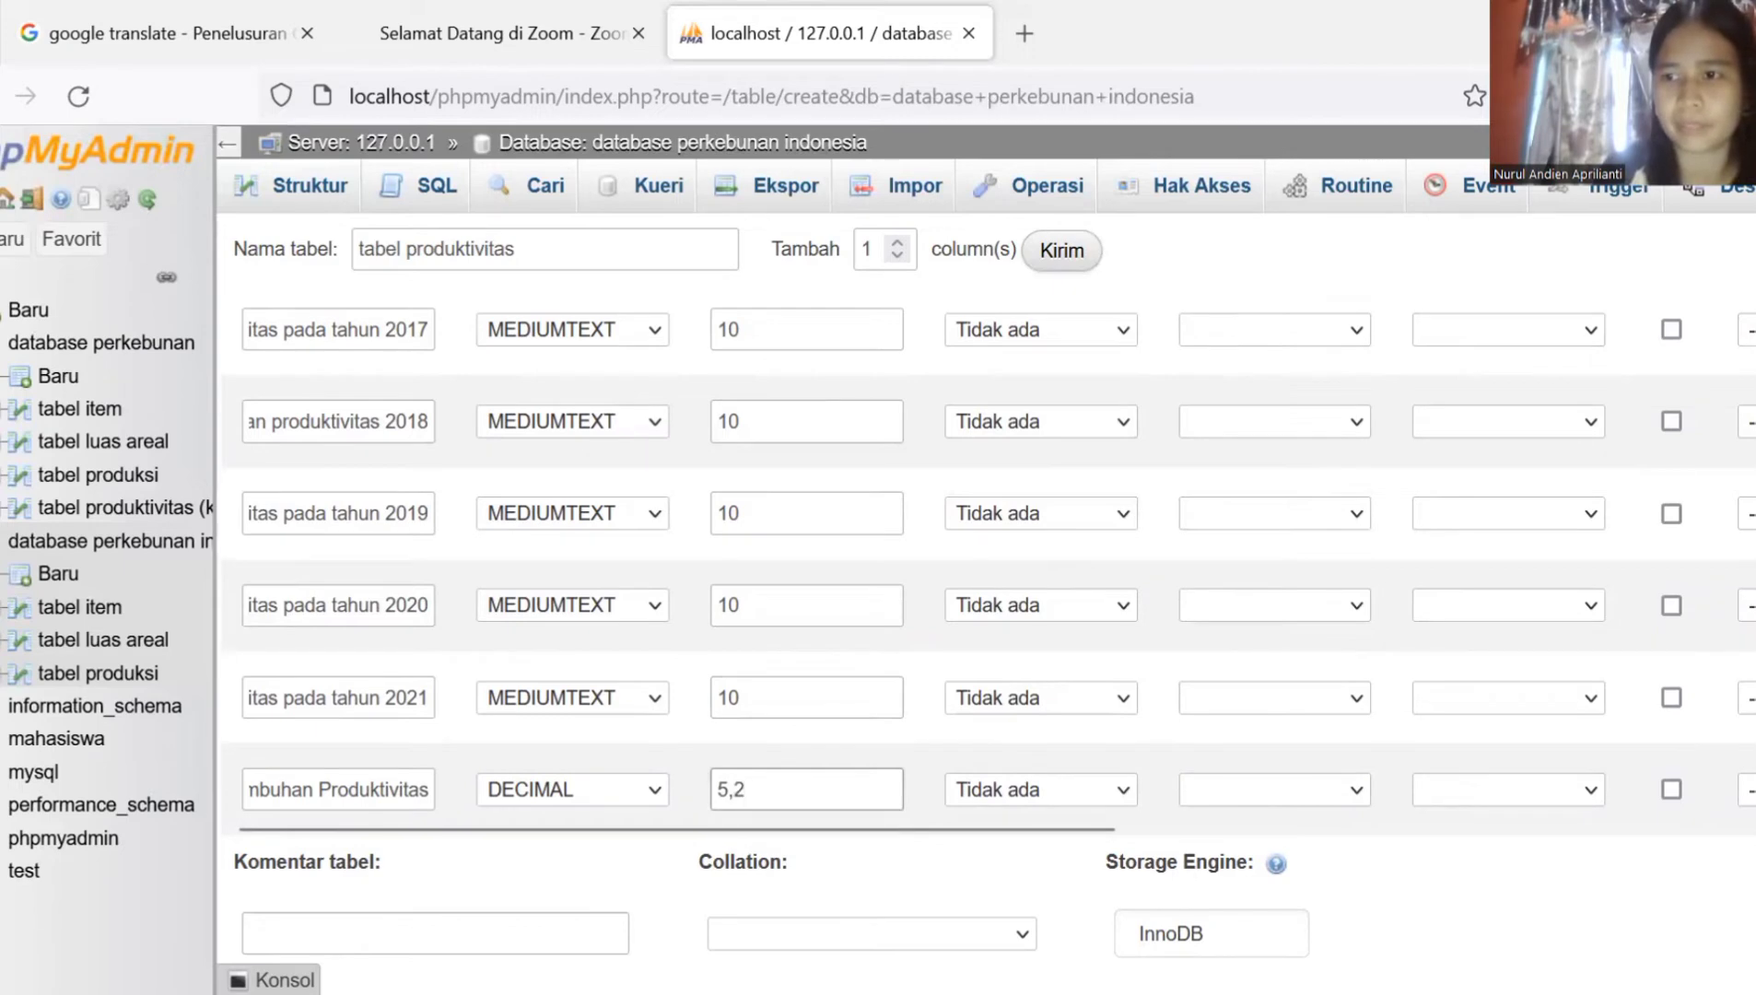
scroll(986, 553, "down", 2)
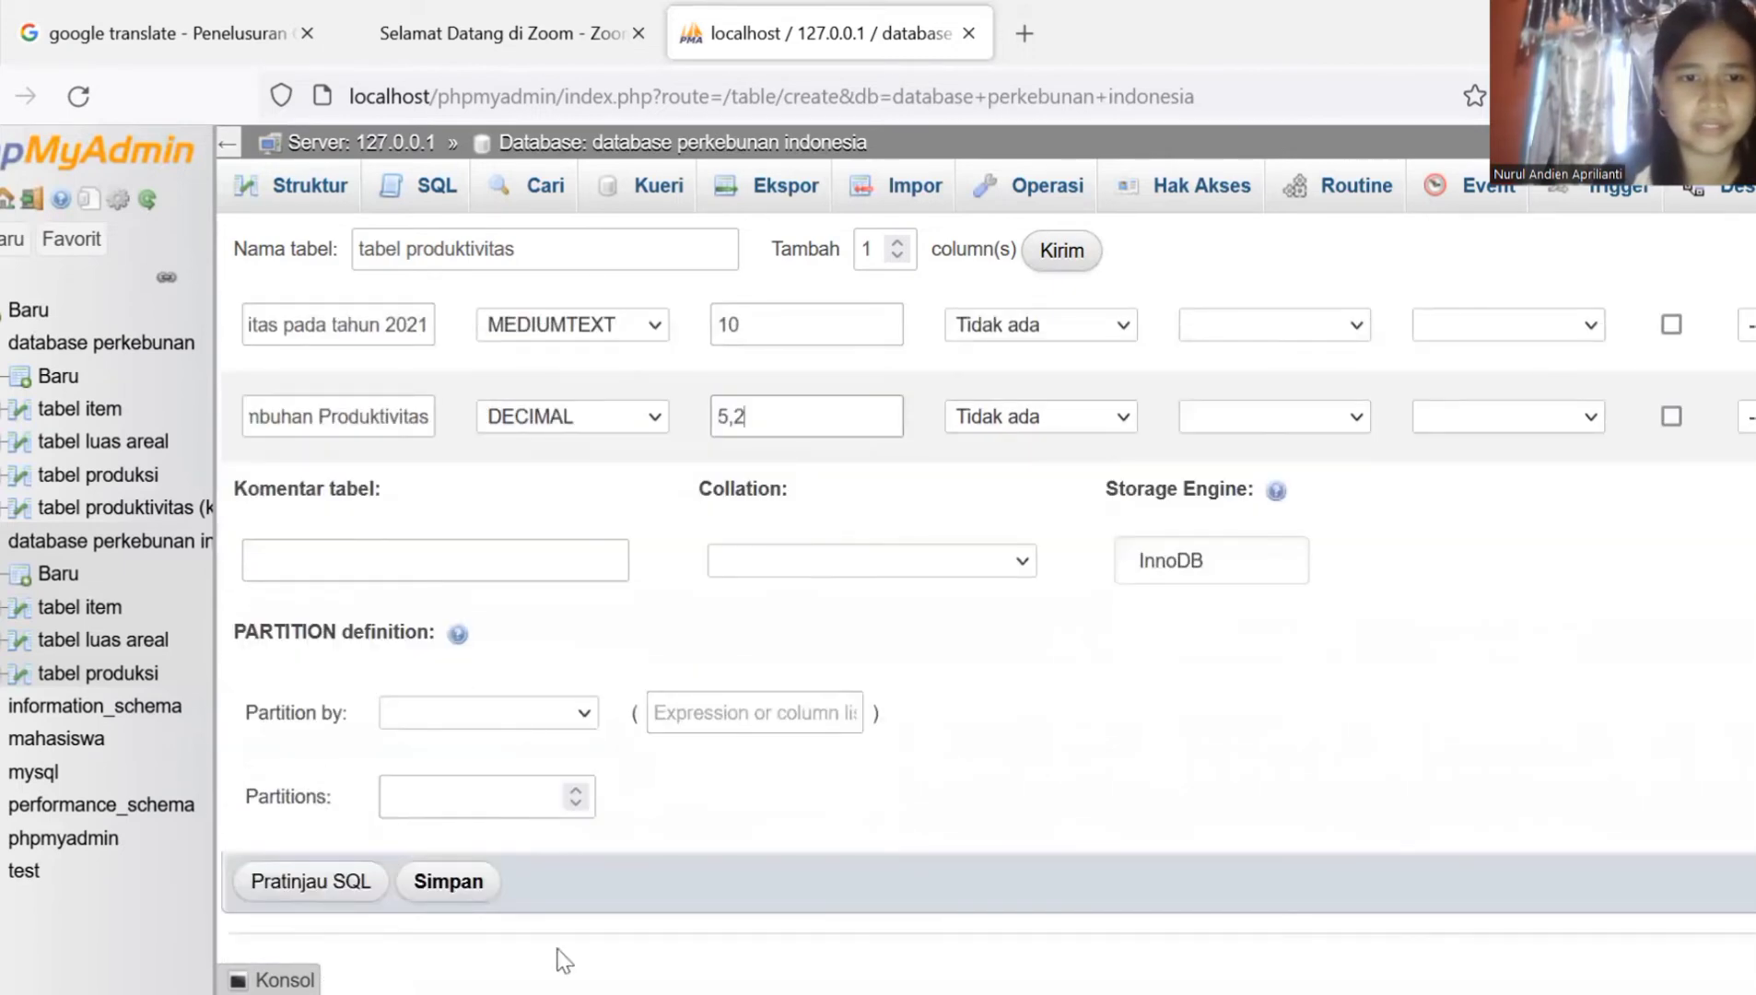
left_click(441, 884)
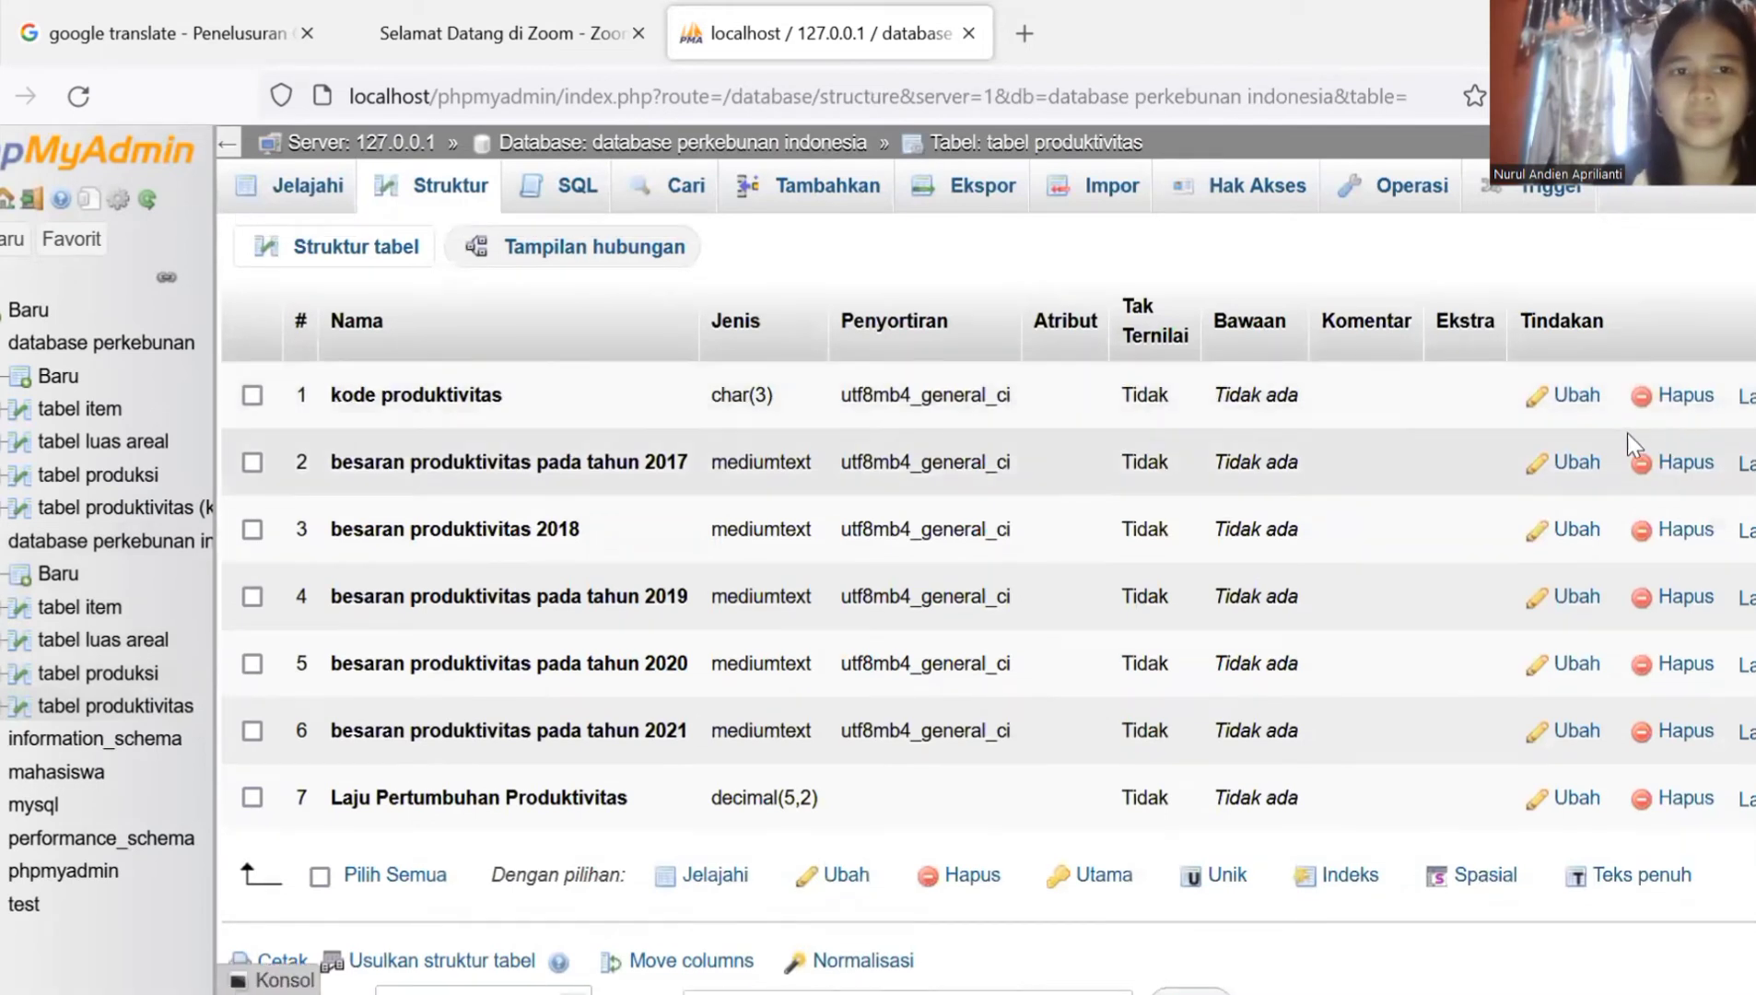
Step: Make "kode produktivitas" the primary key of "tabel produktivitas"
mouse_move(1744, 398)
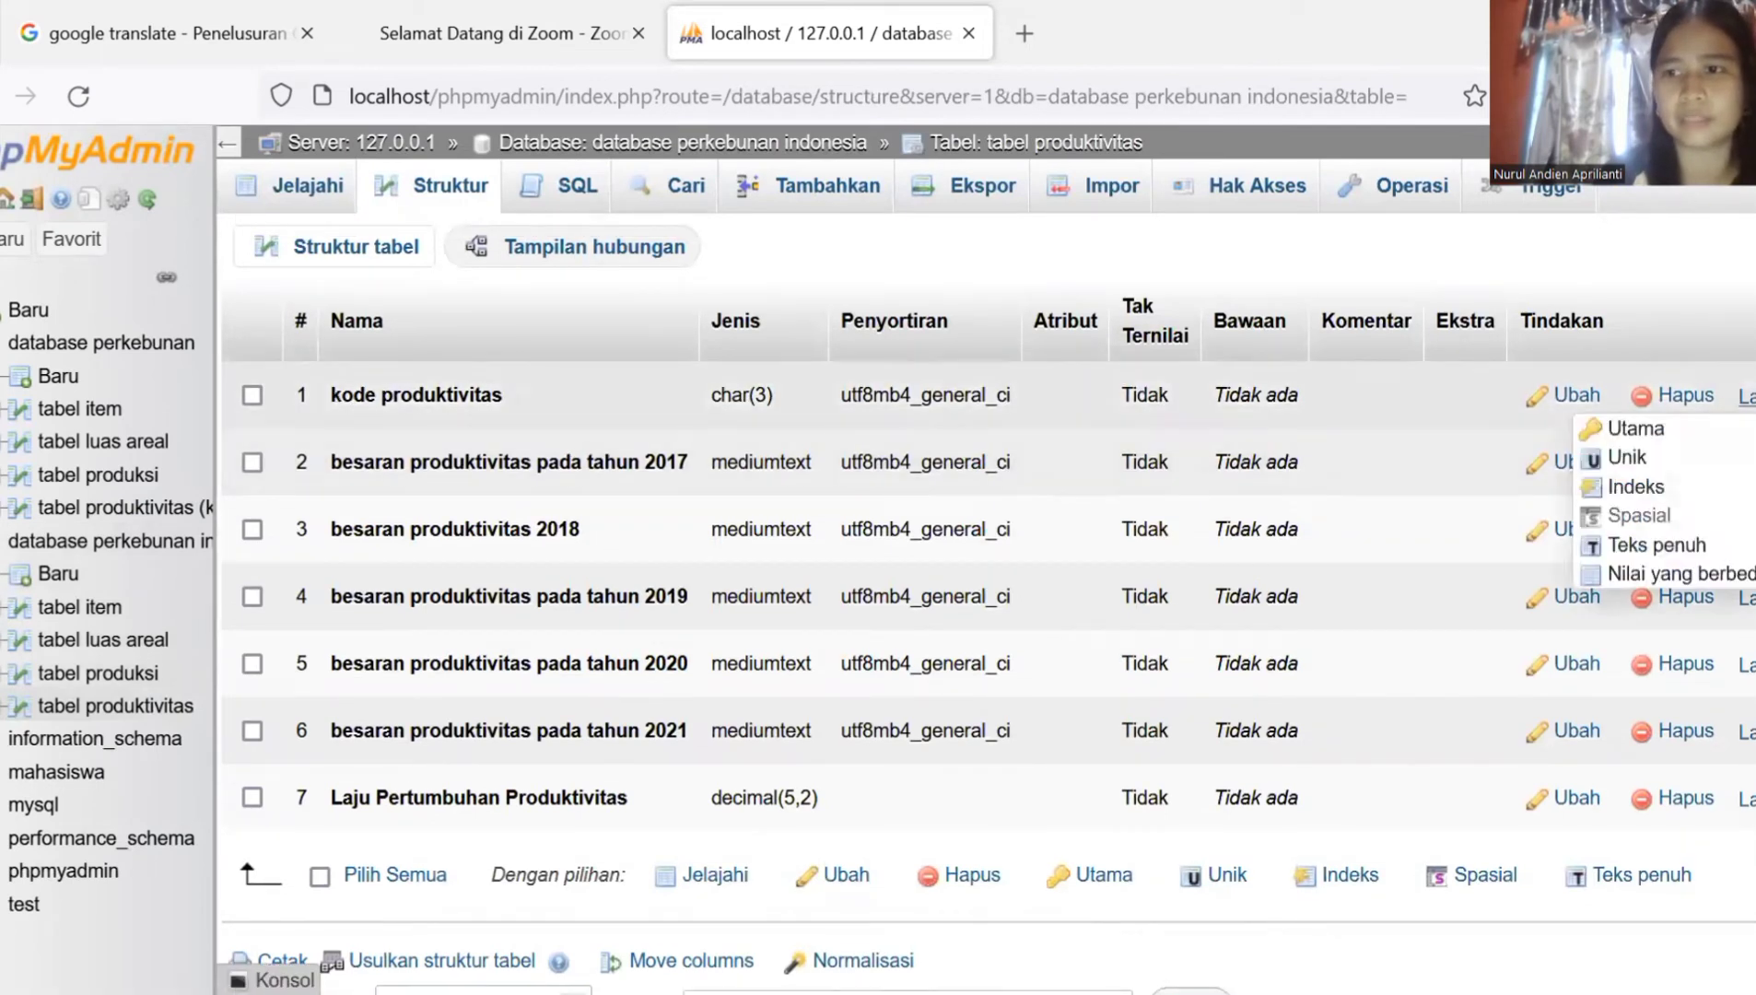
left_click(1637, 429)
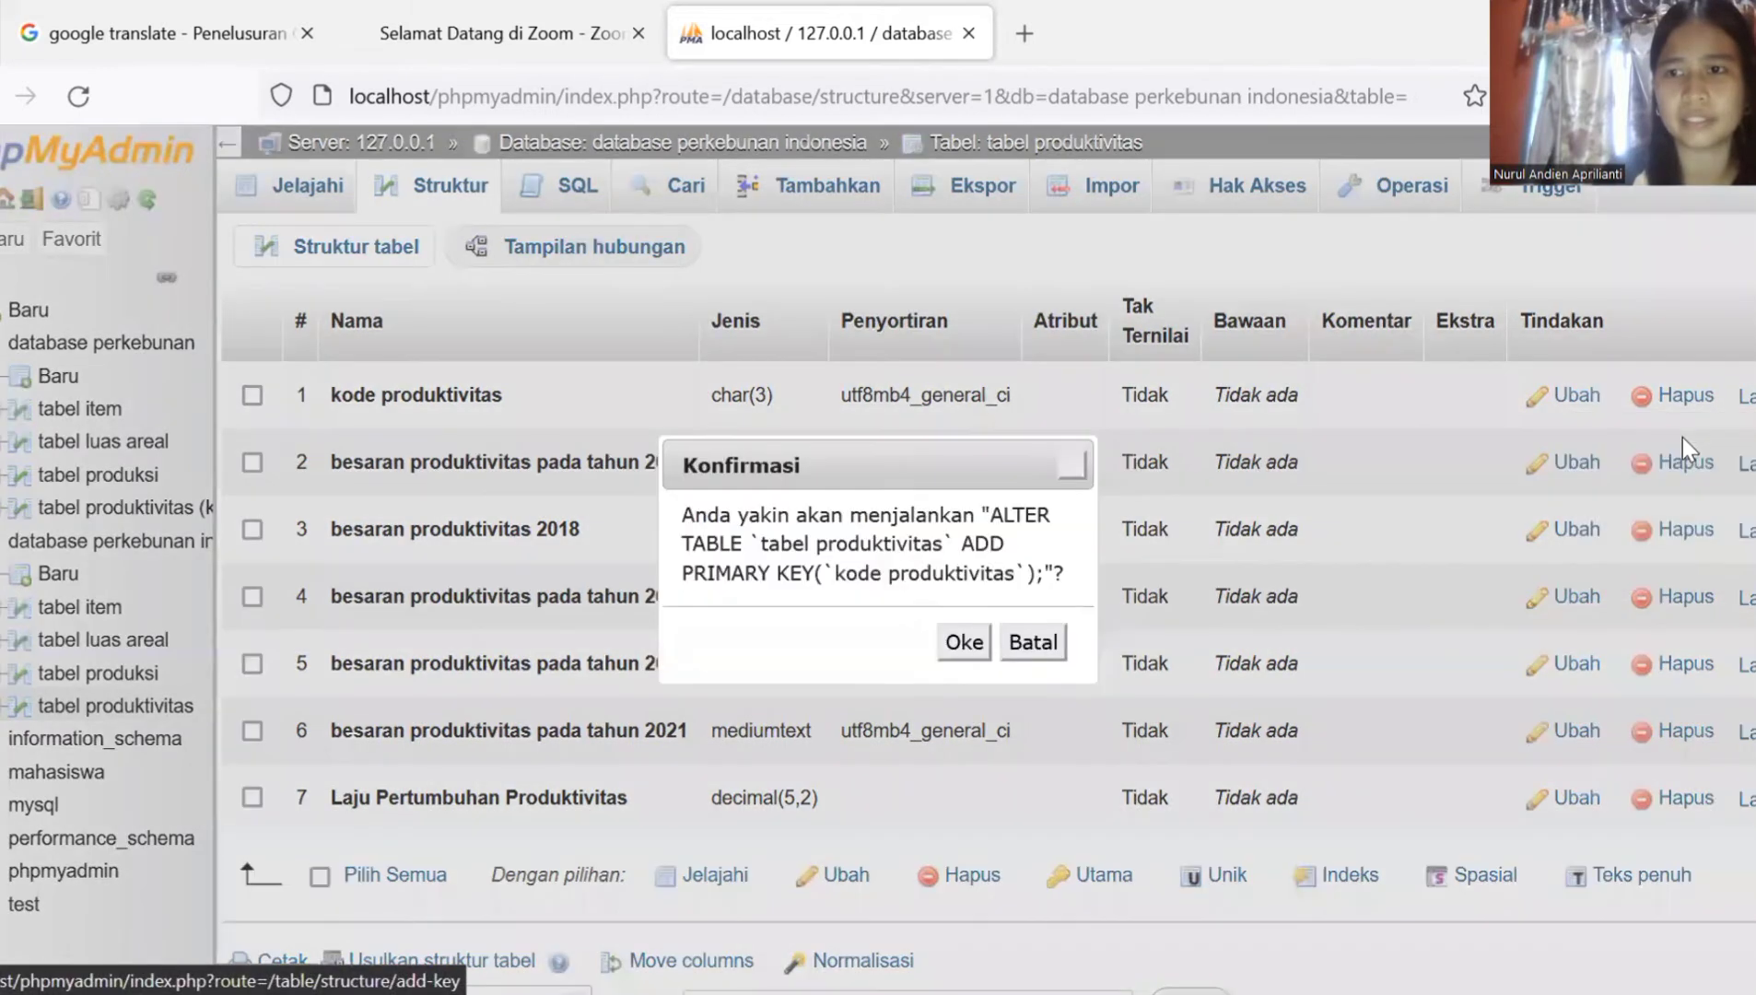
left_click(964, 642)
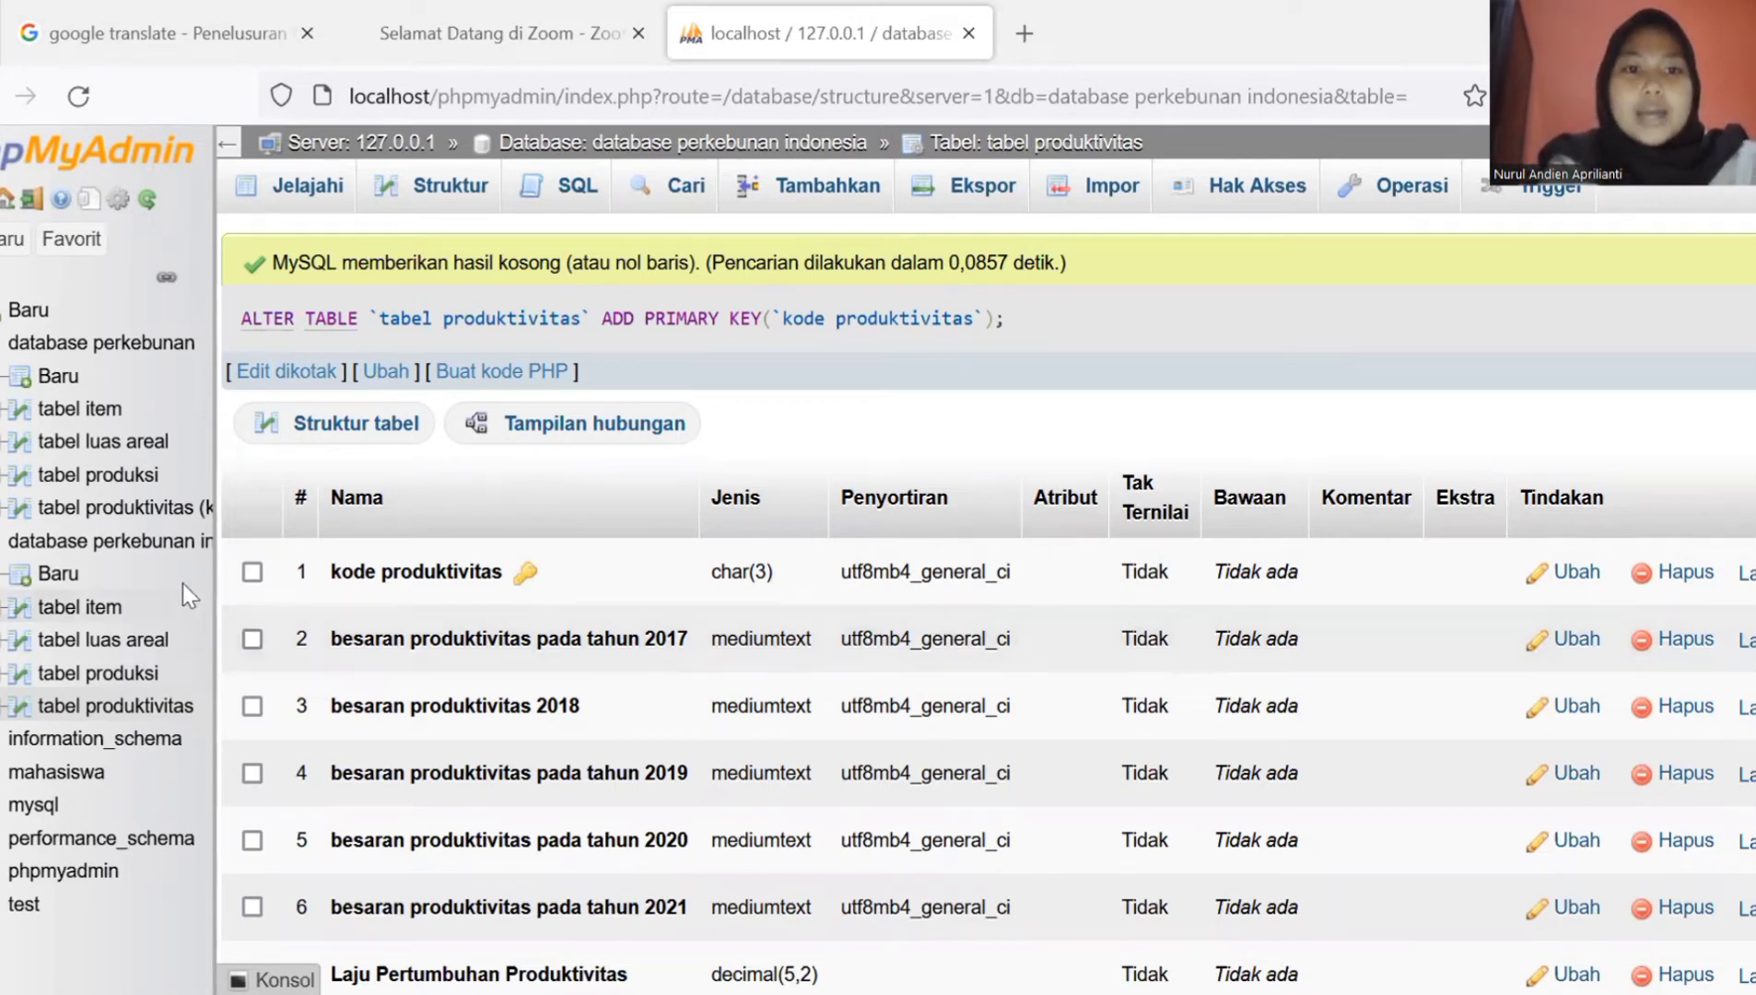
Step: Start a new record in "tabel produksi" of "database perkebunan indonesia" with "kode produksi" C01
left_click(123, 680)
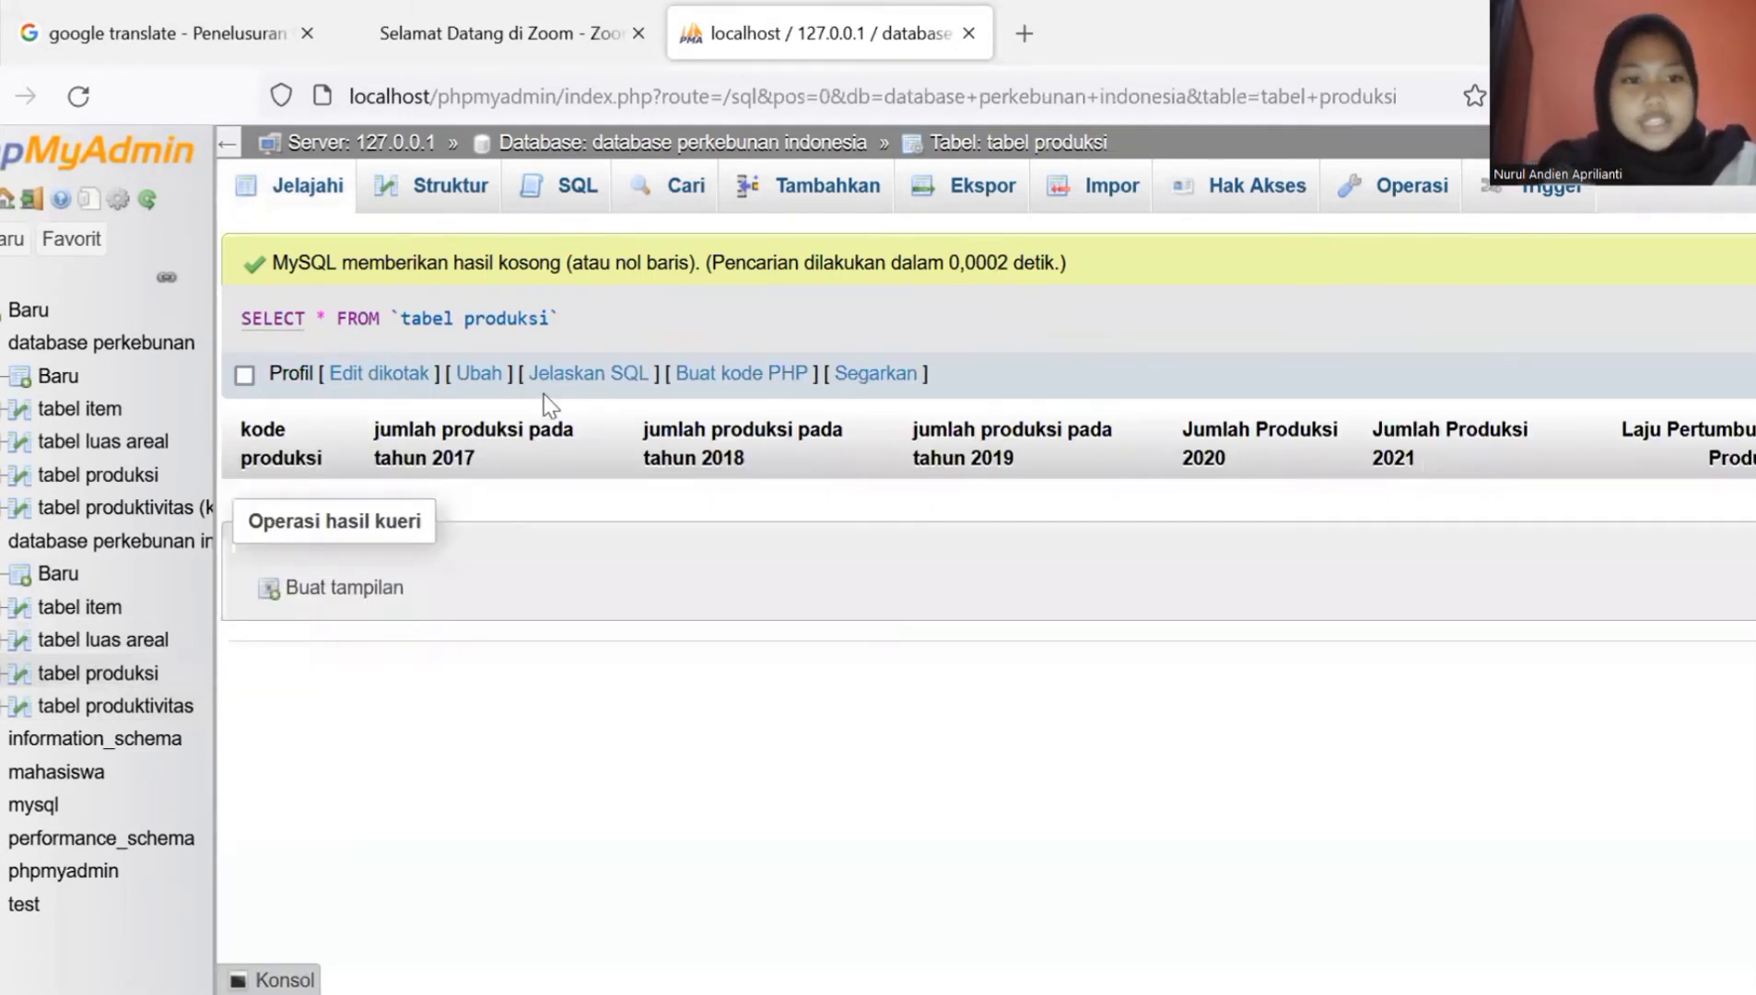
left_click(750, 192)
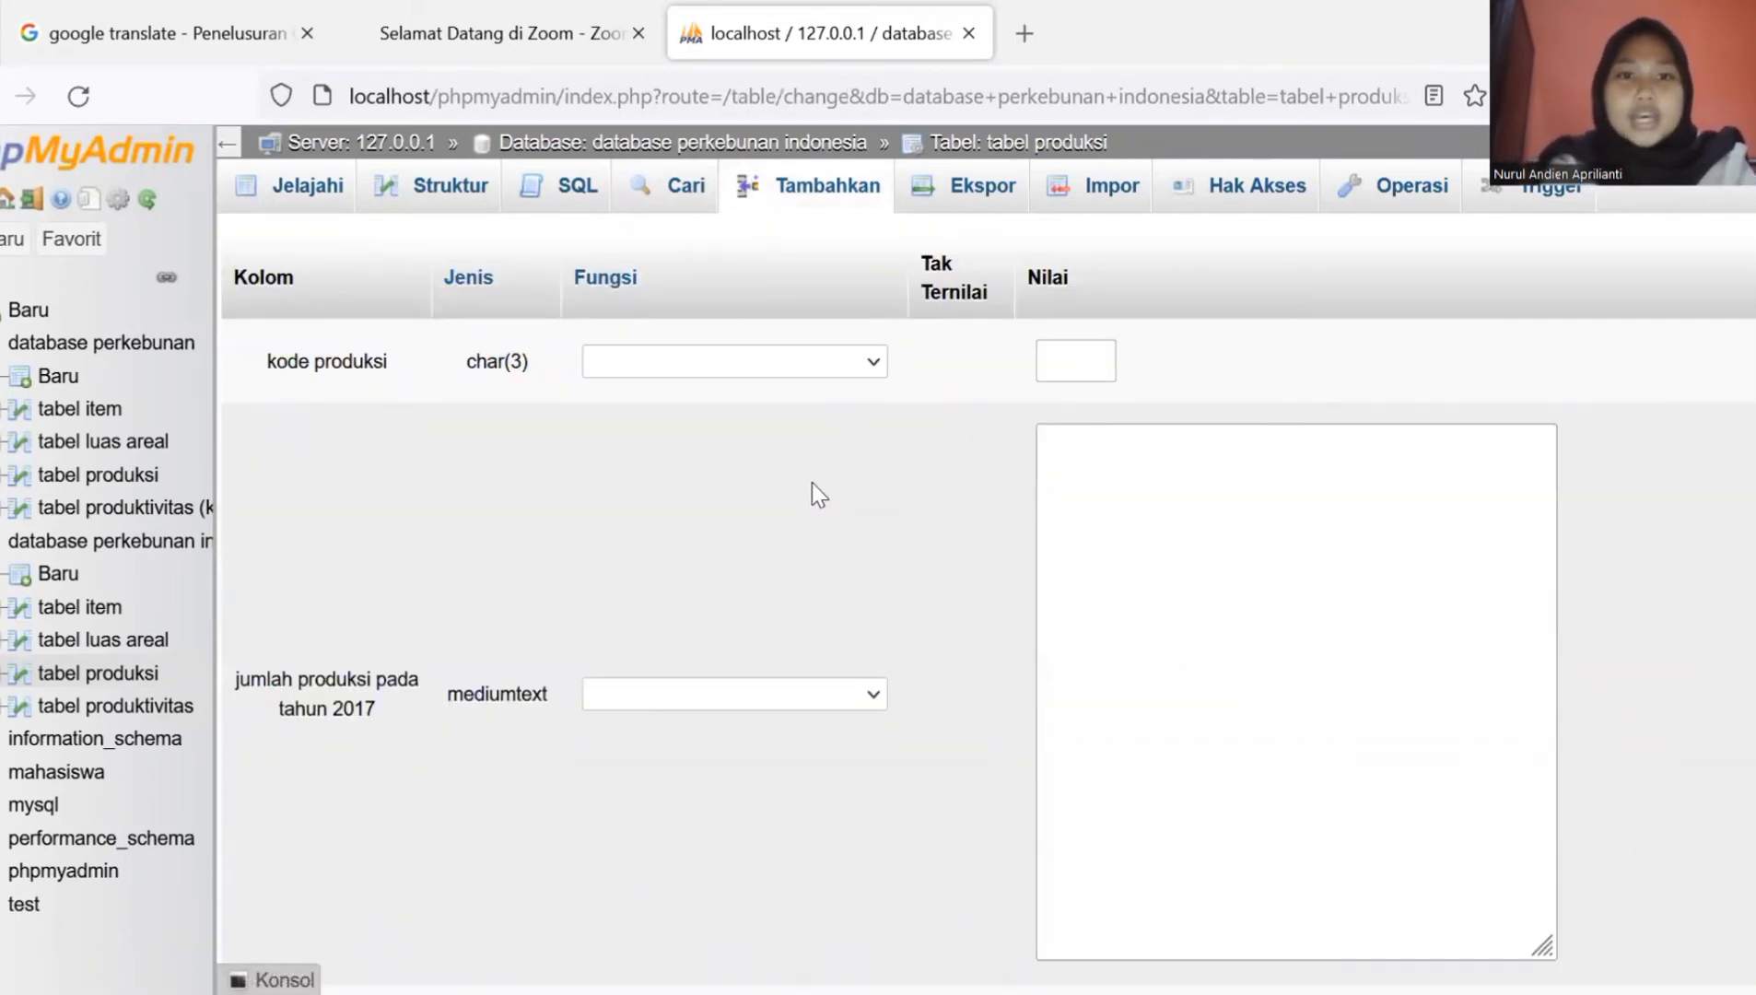
left_click(1052, 364)
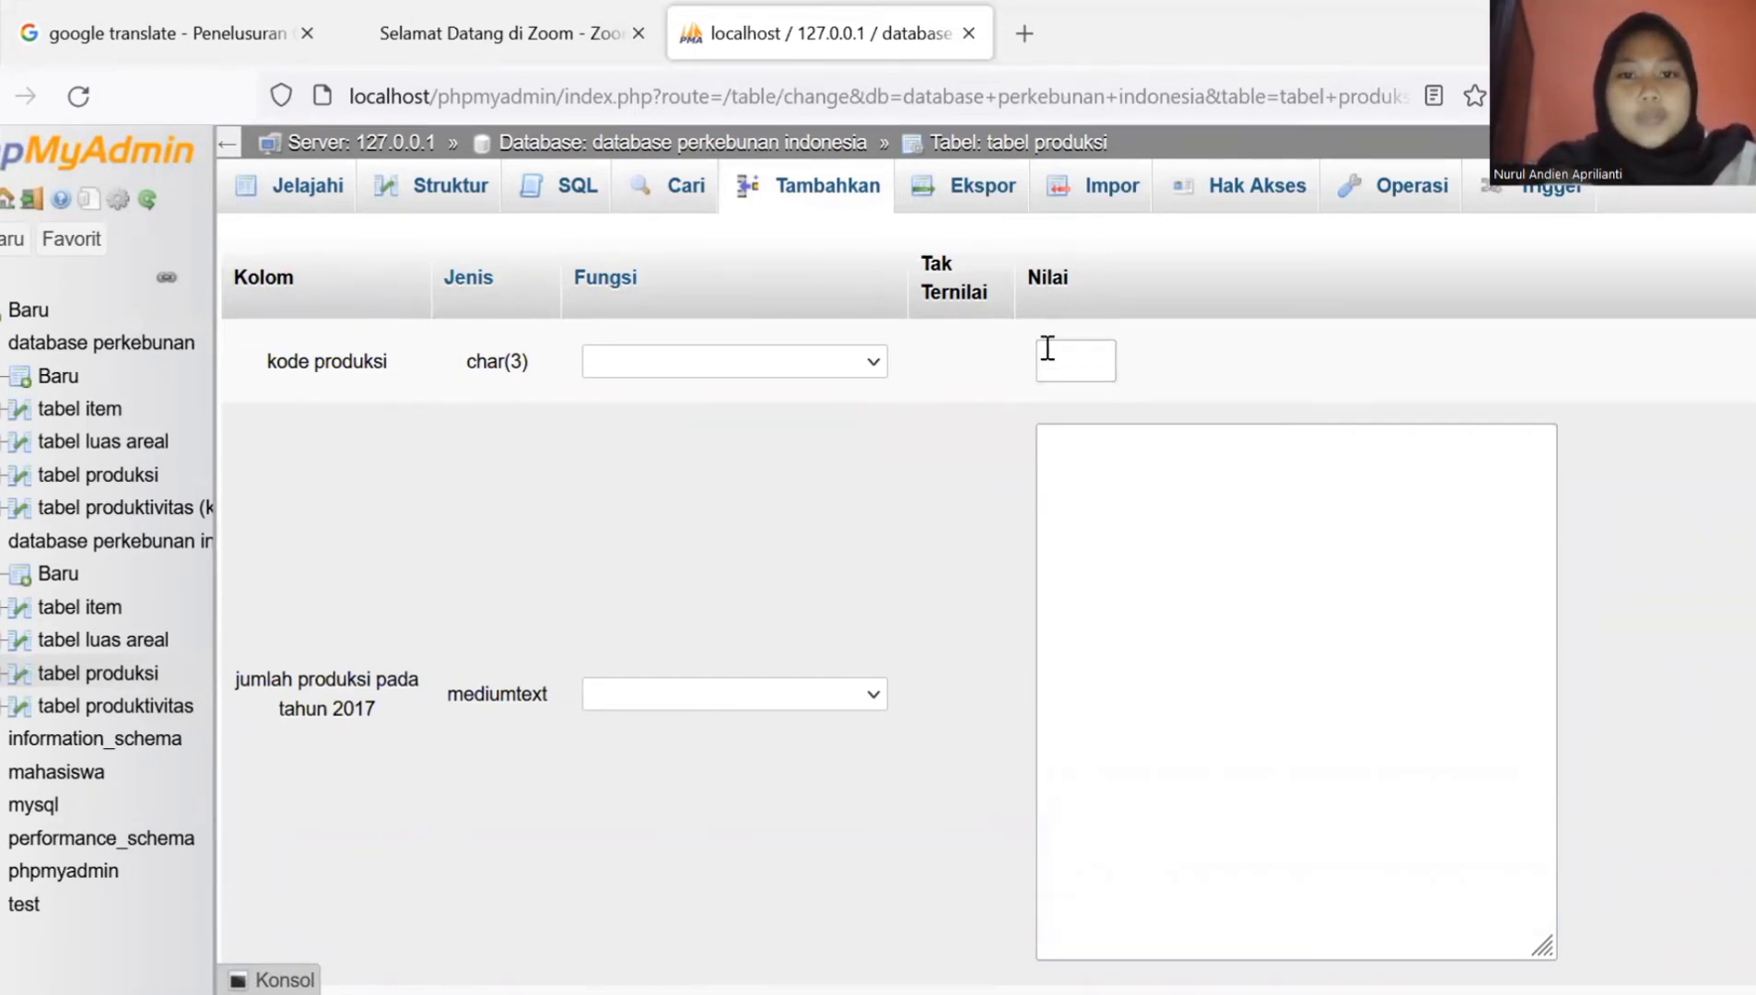
left_click(1056, 347)
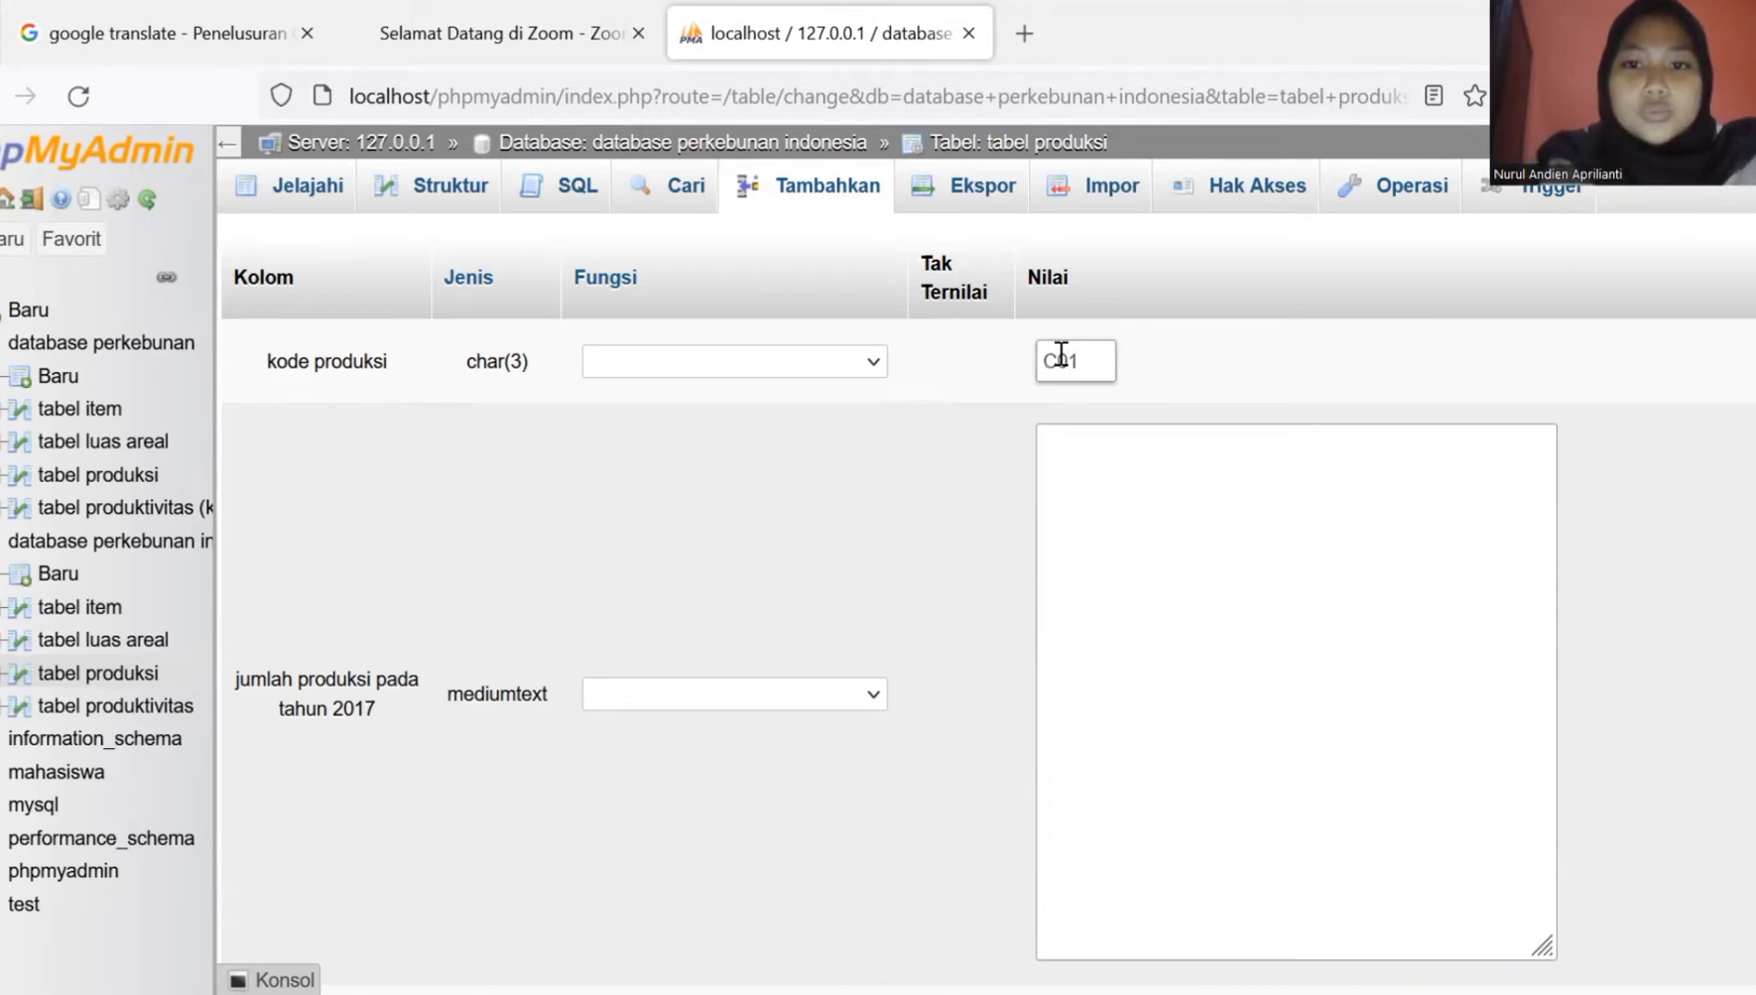
Step: Enter 3.680.428 as the 2017 production amount of record C01
left_click(1102, 486)
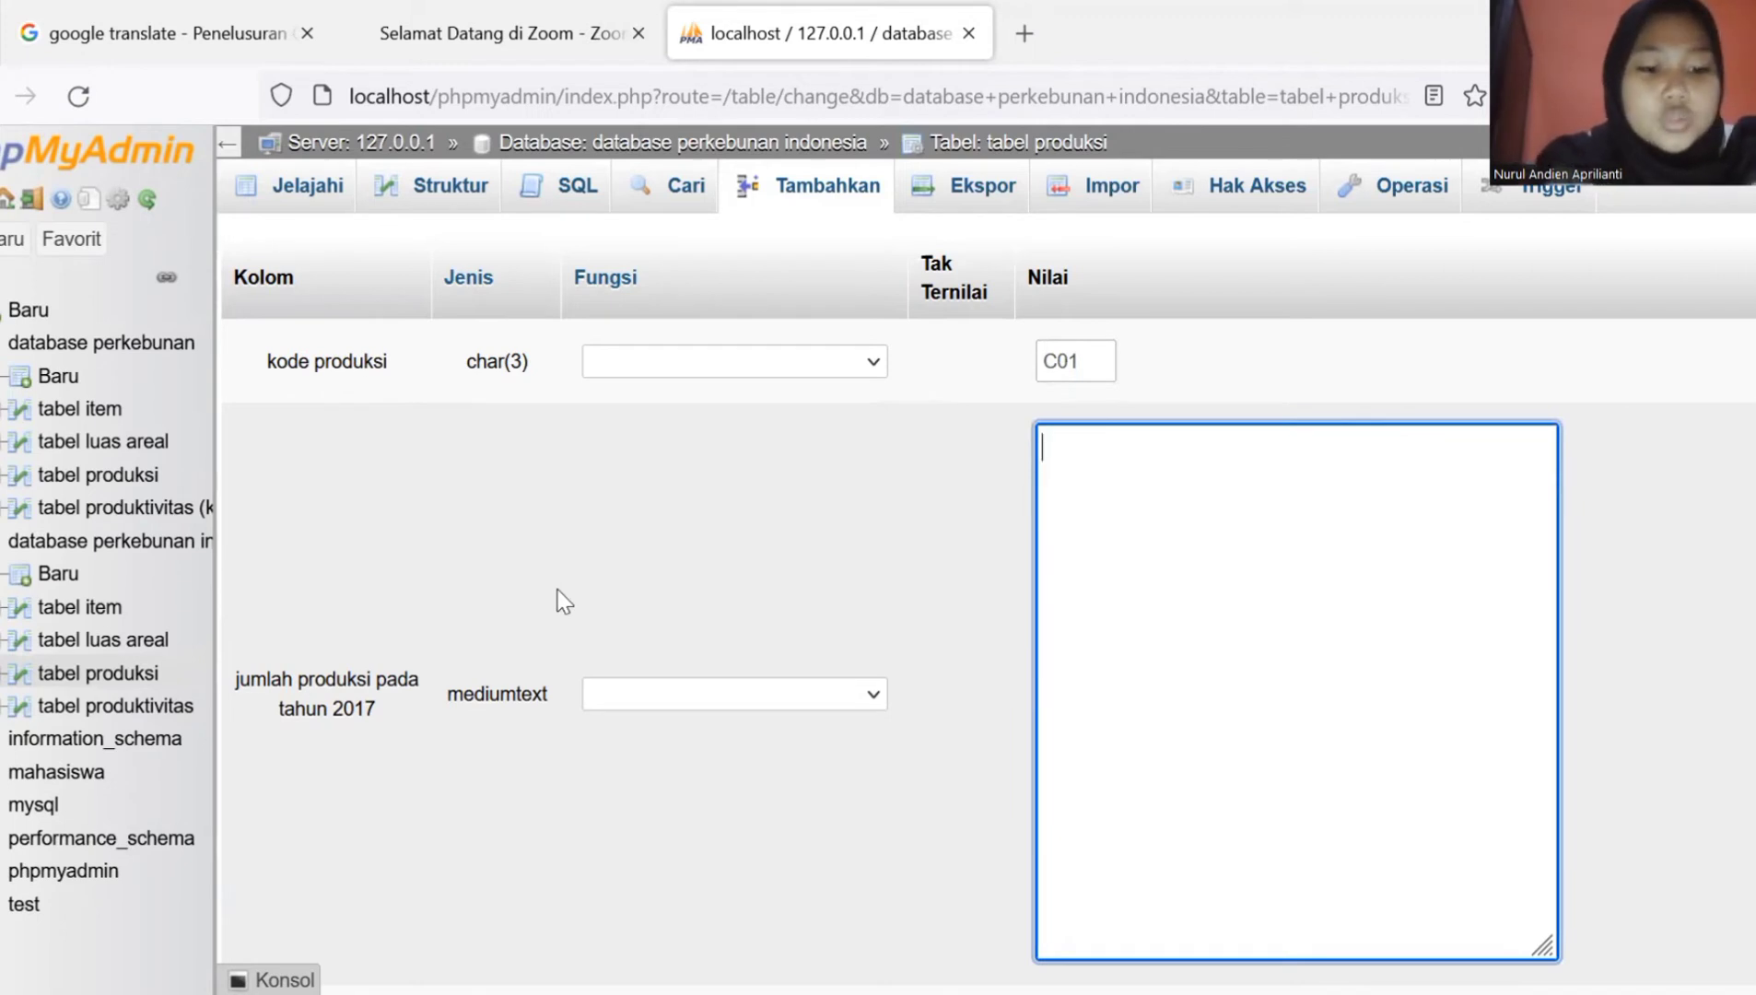
type("3.6")
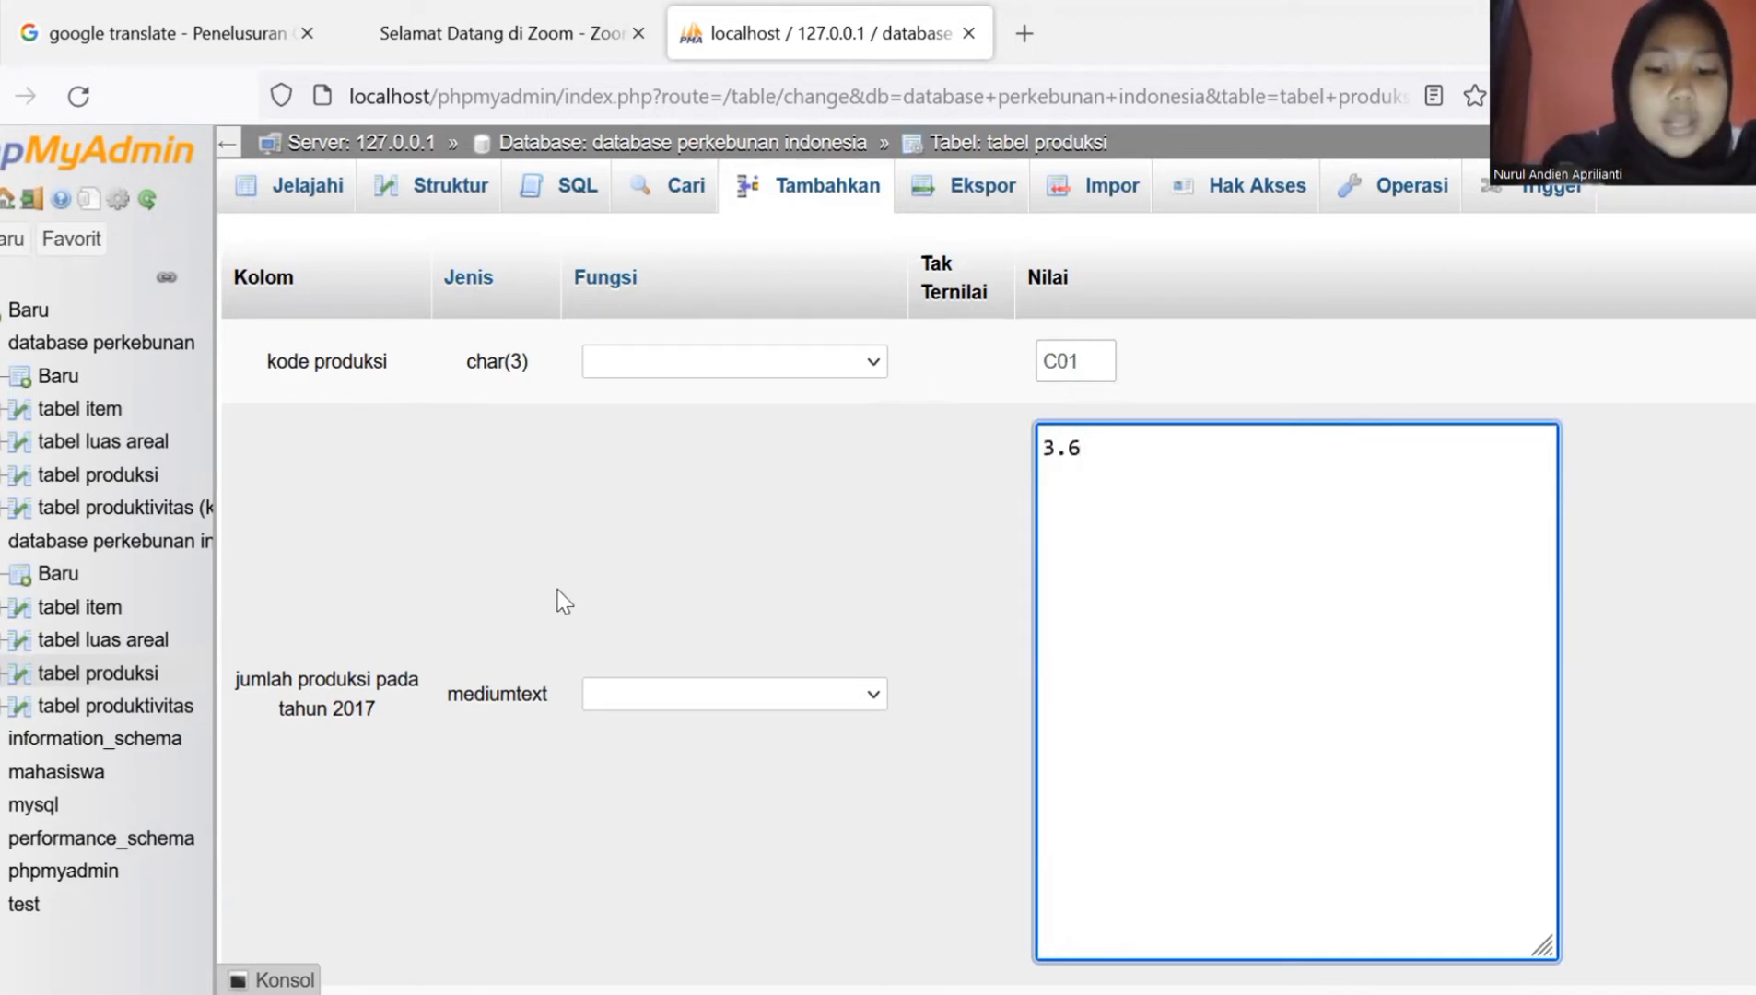
type("80")
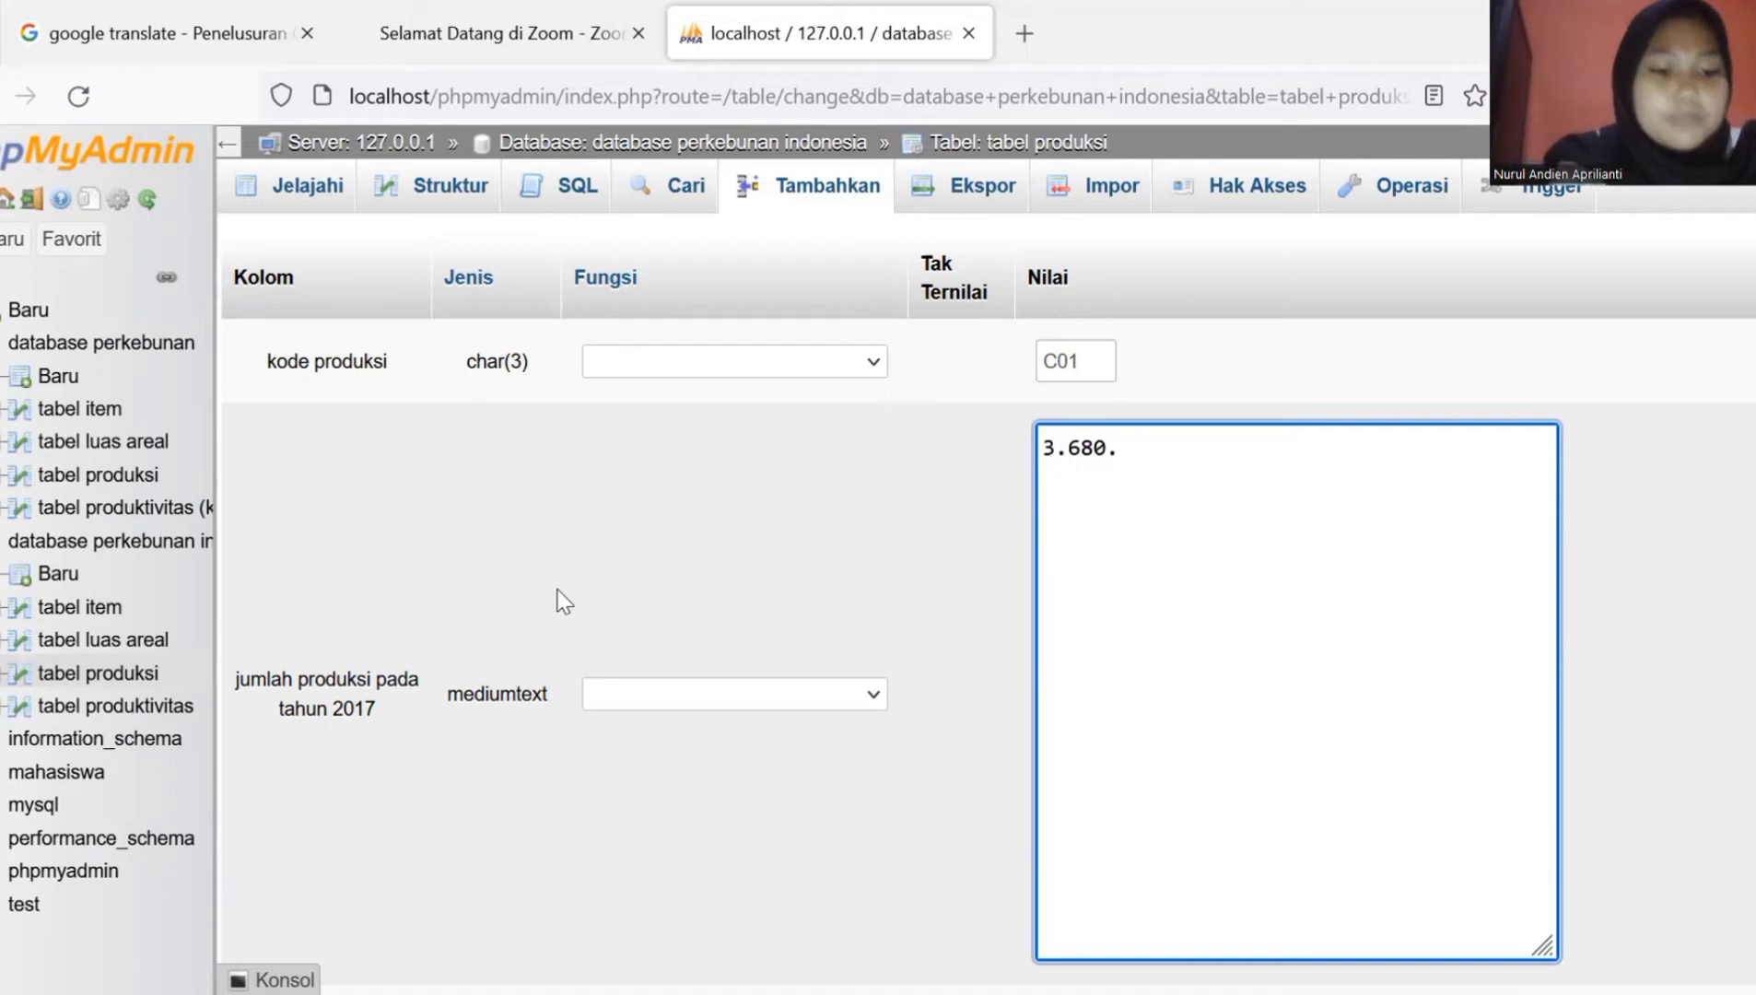
type(".428")
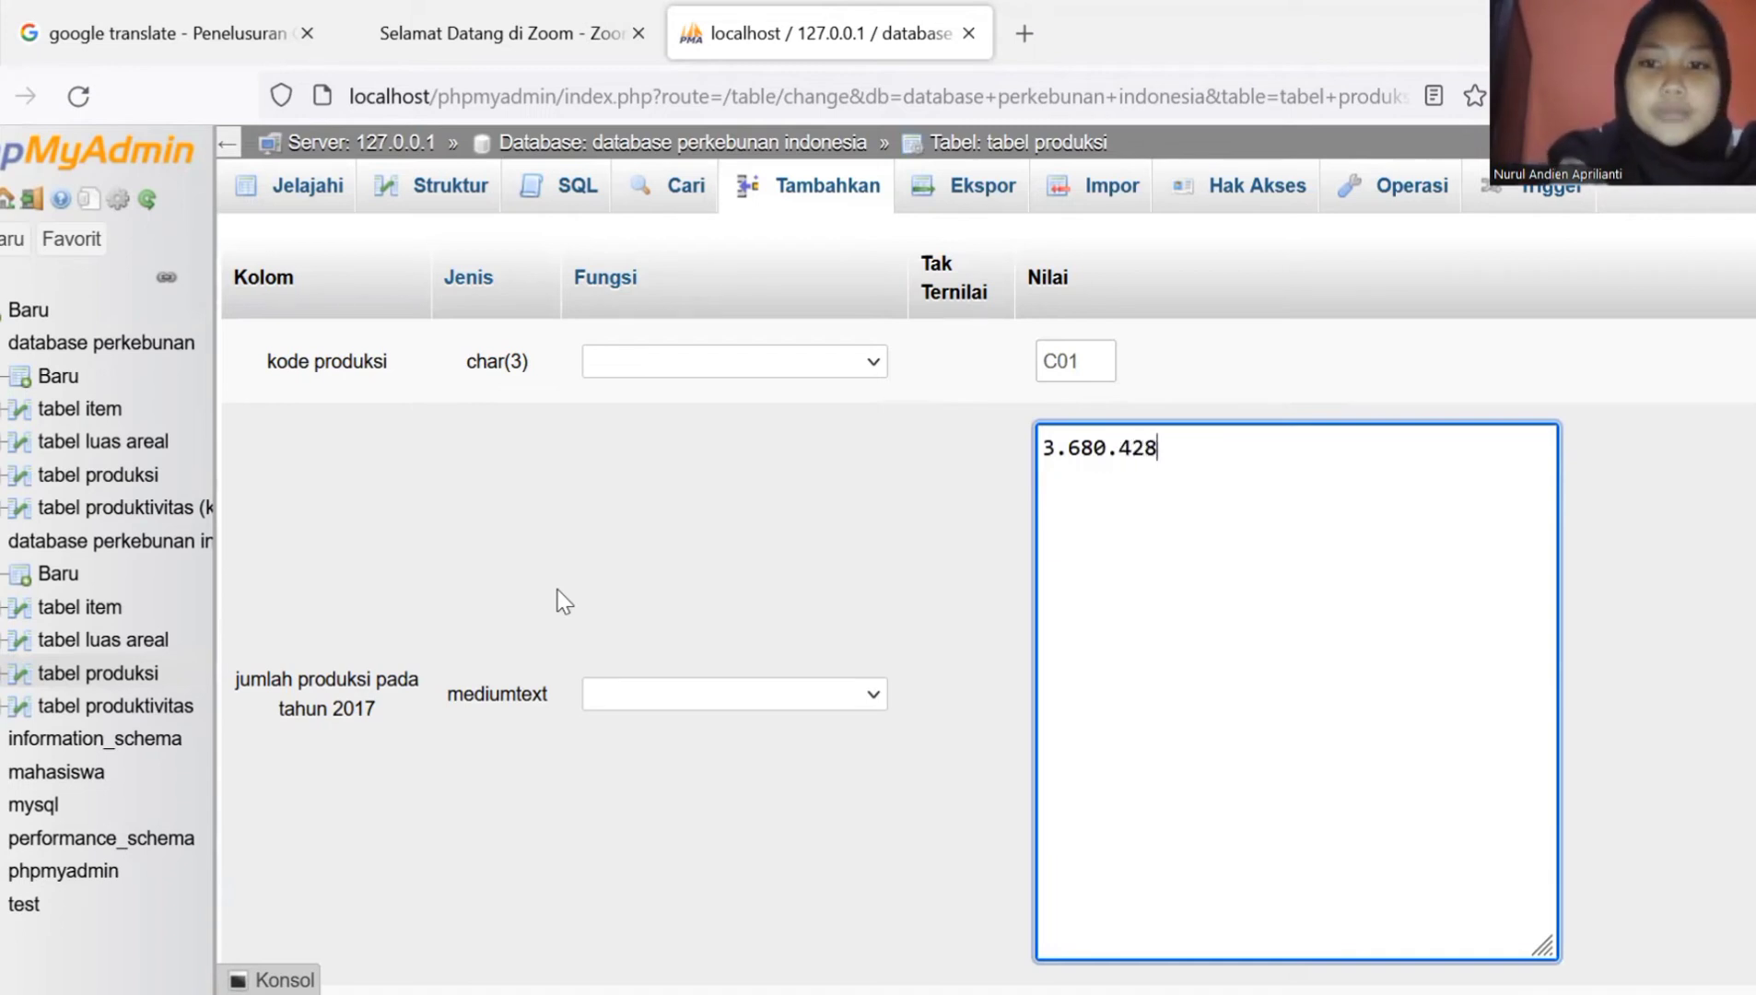
Step: Enter 3.630.357 as the 2018 production amount of record C01
scroll(1613, 710, "down", 5)
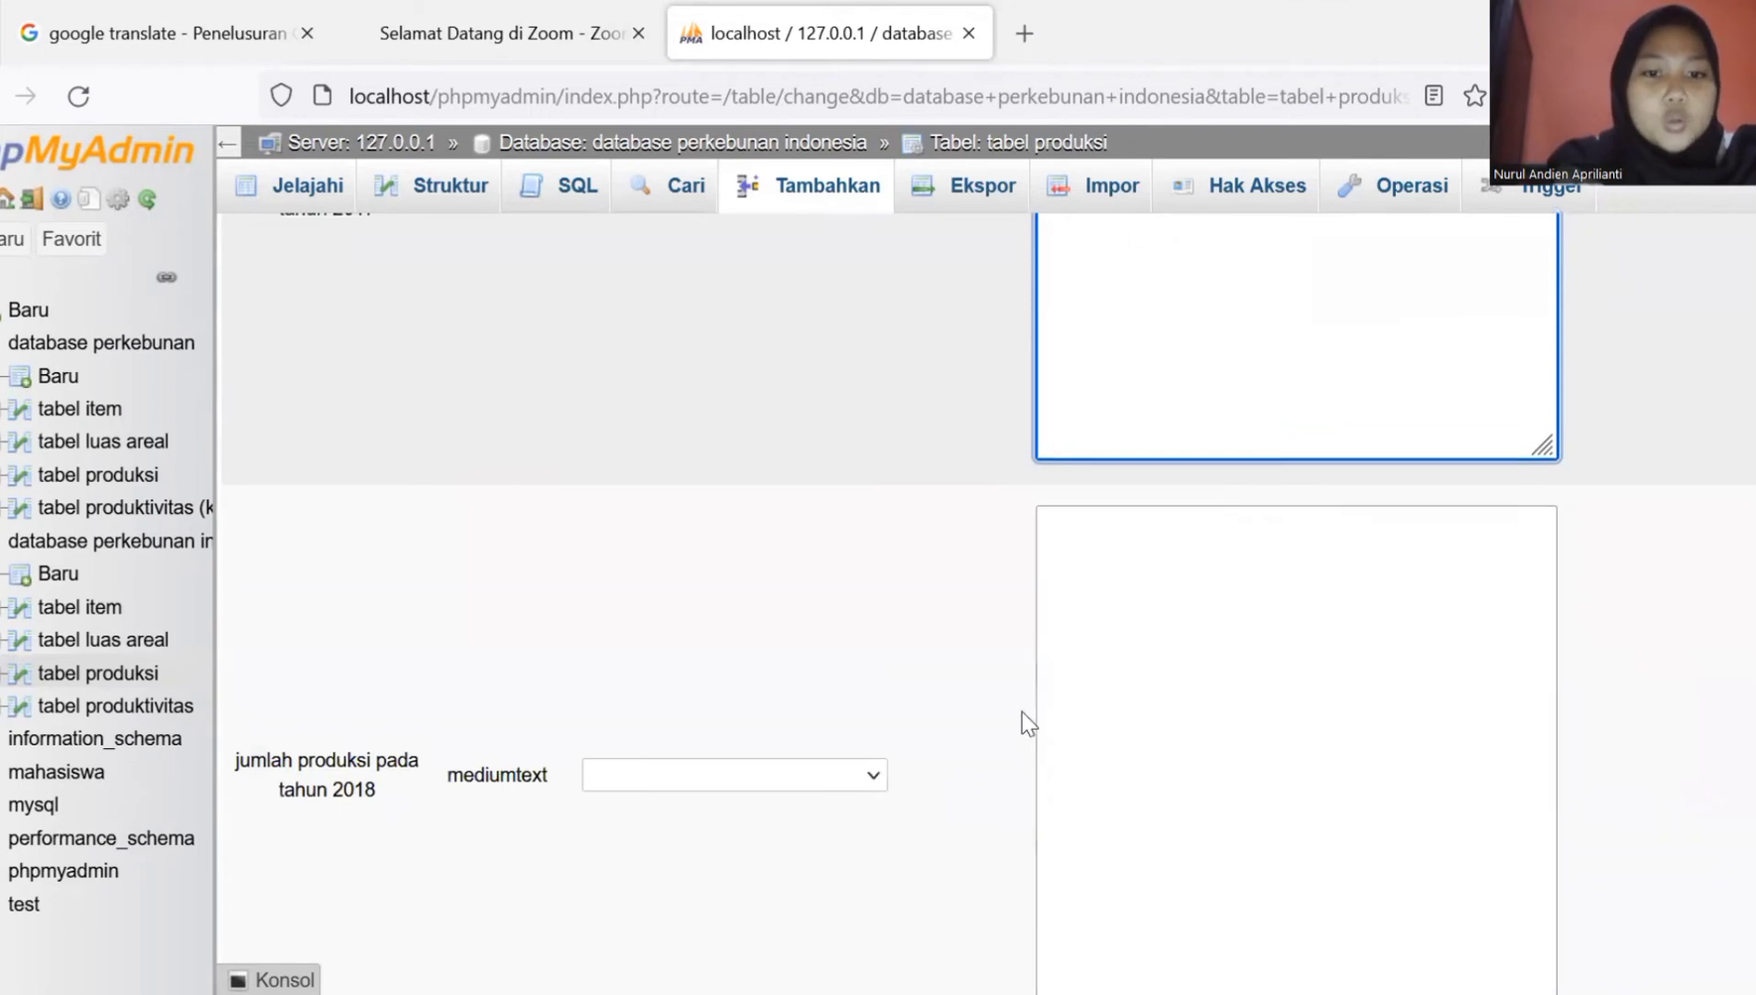
left_click(1177, 572)
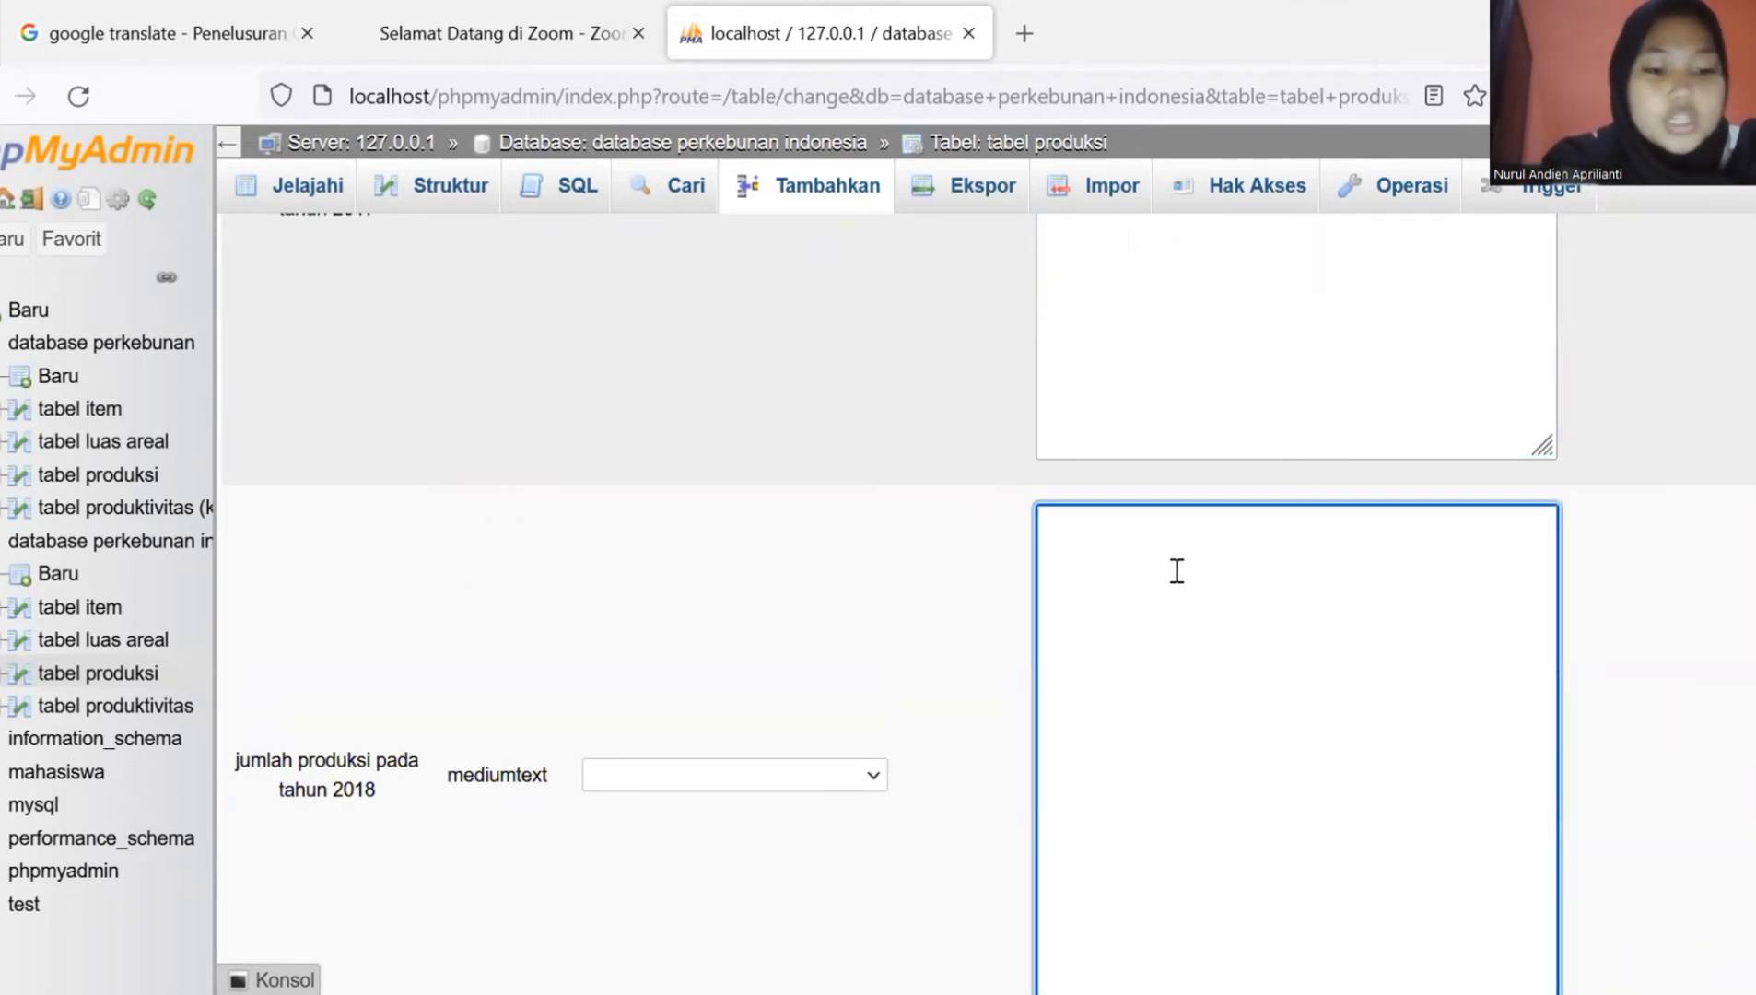
type("3.6")
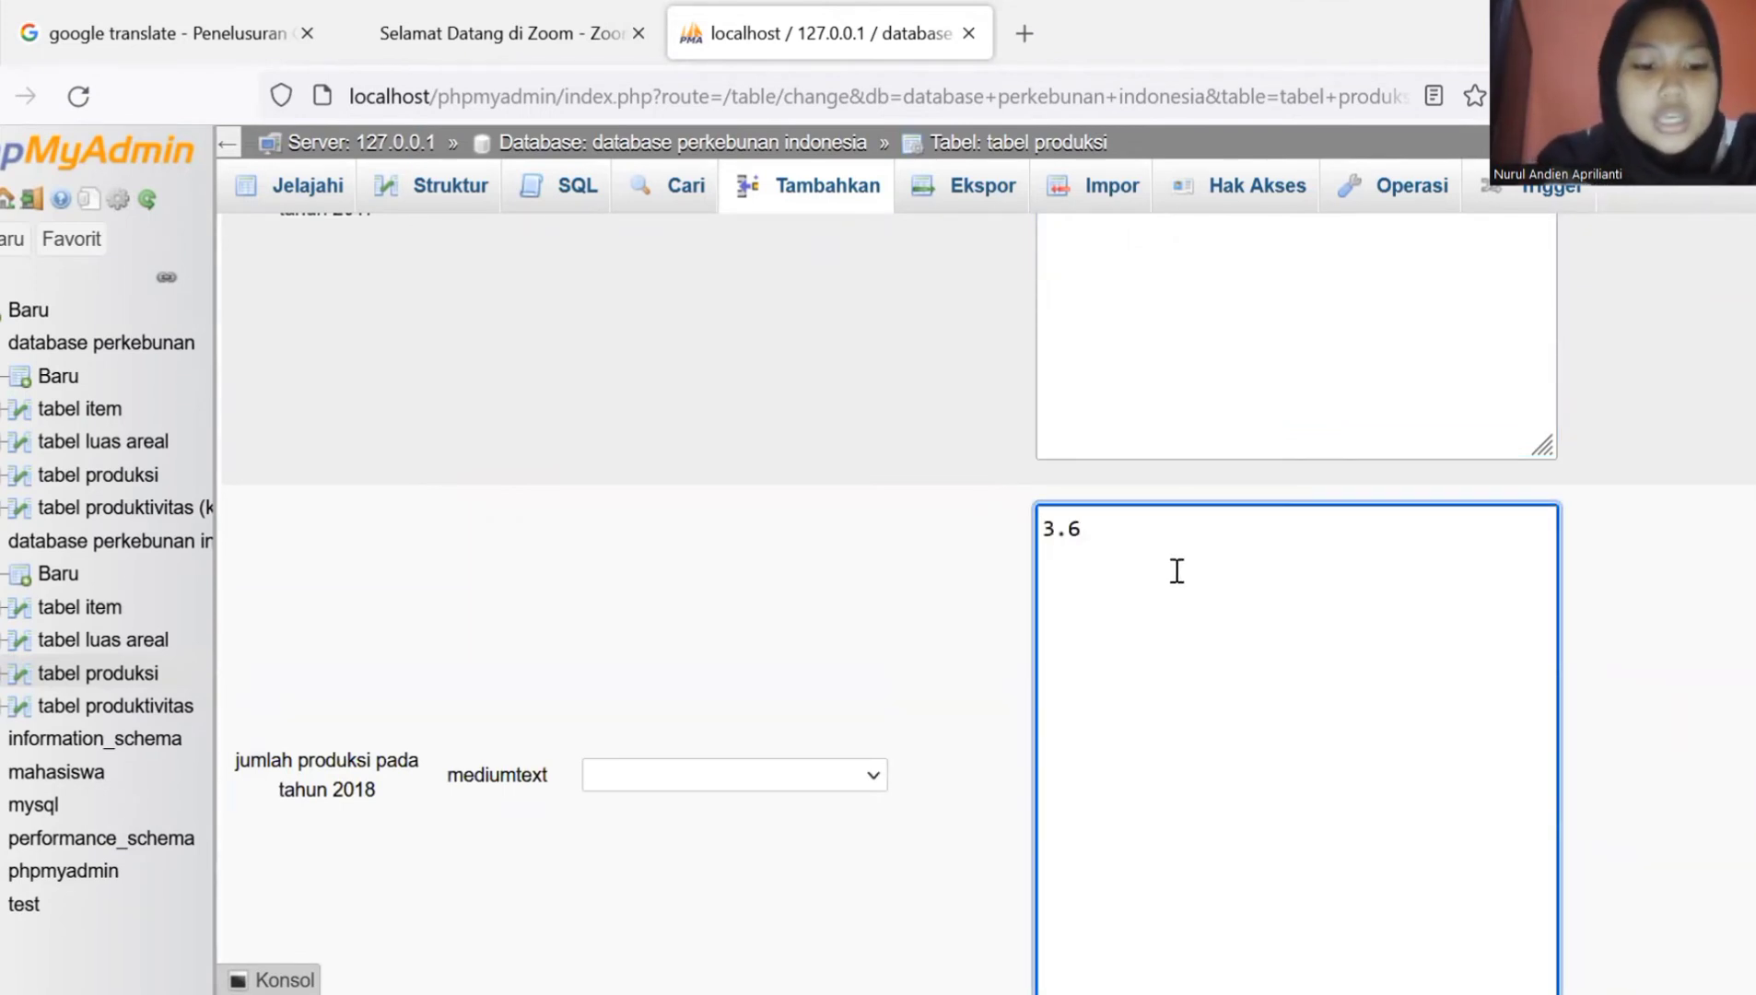
type("30.")
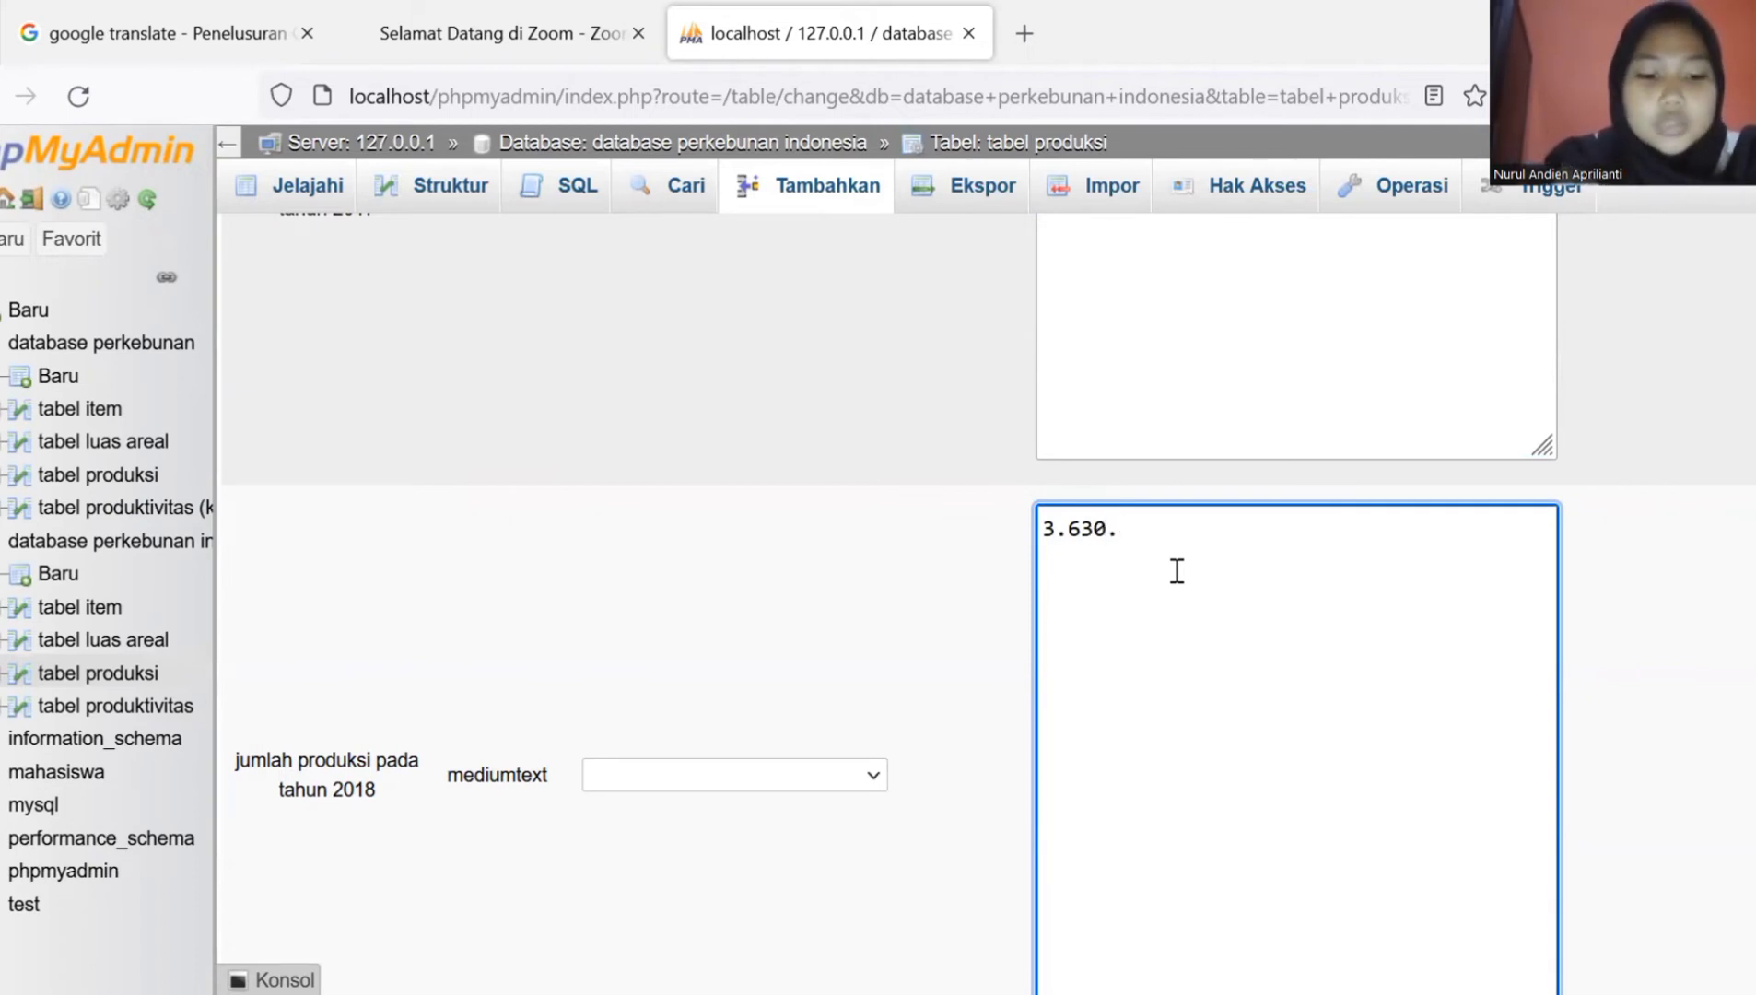
type("357")
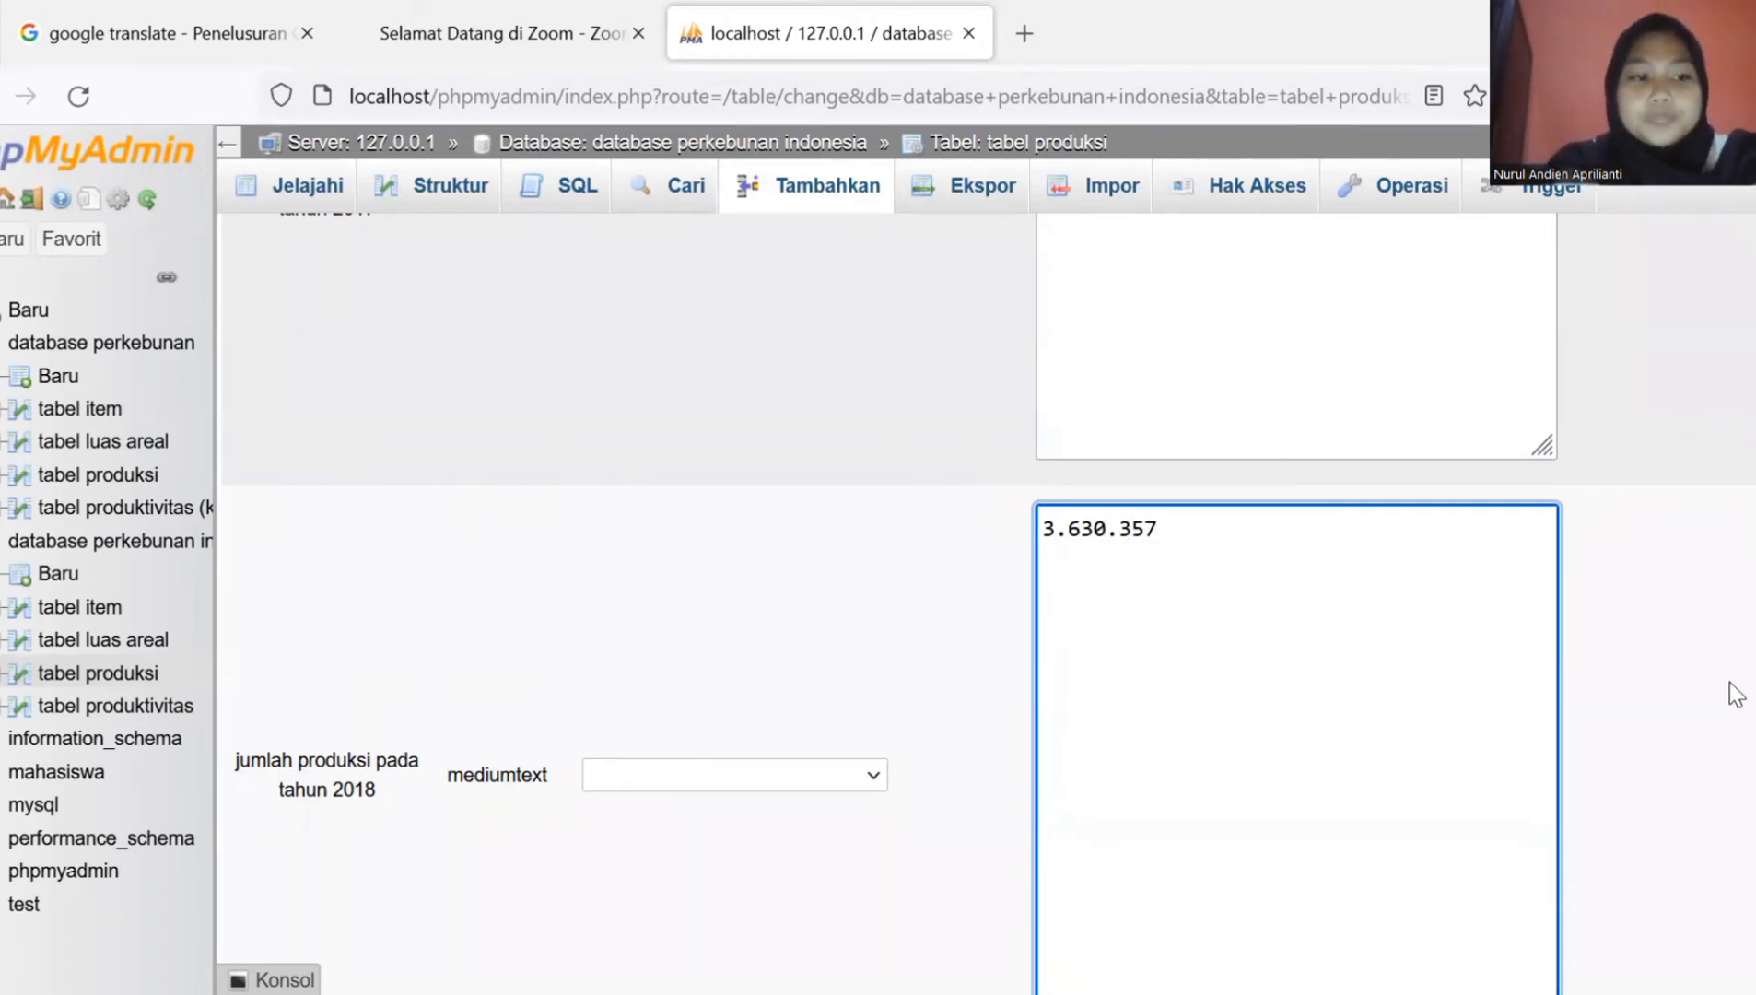
Step: Enter 3.301.405 as the 2019 production amount of record C01
scroll(1736, 694, "down", 3)
scroll(1736, 694, "down", 3)
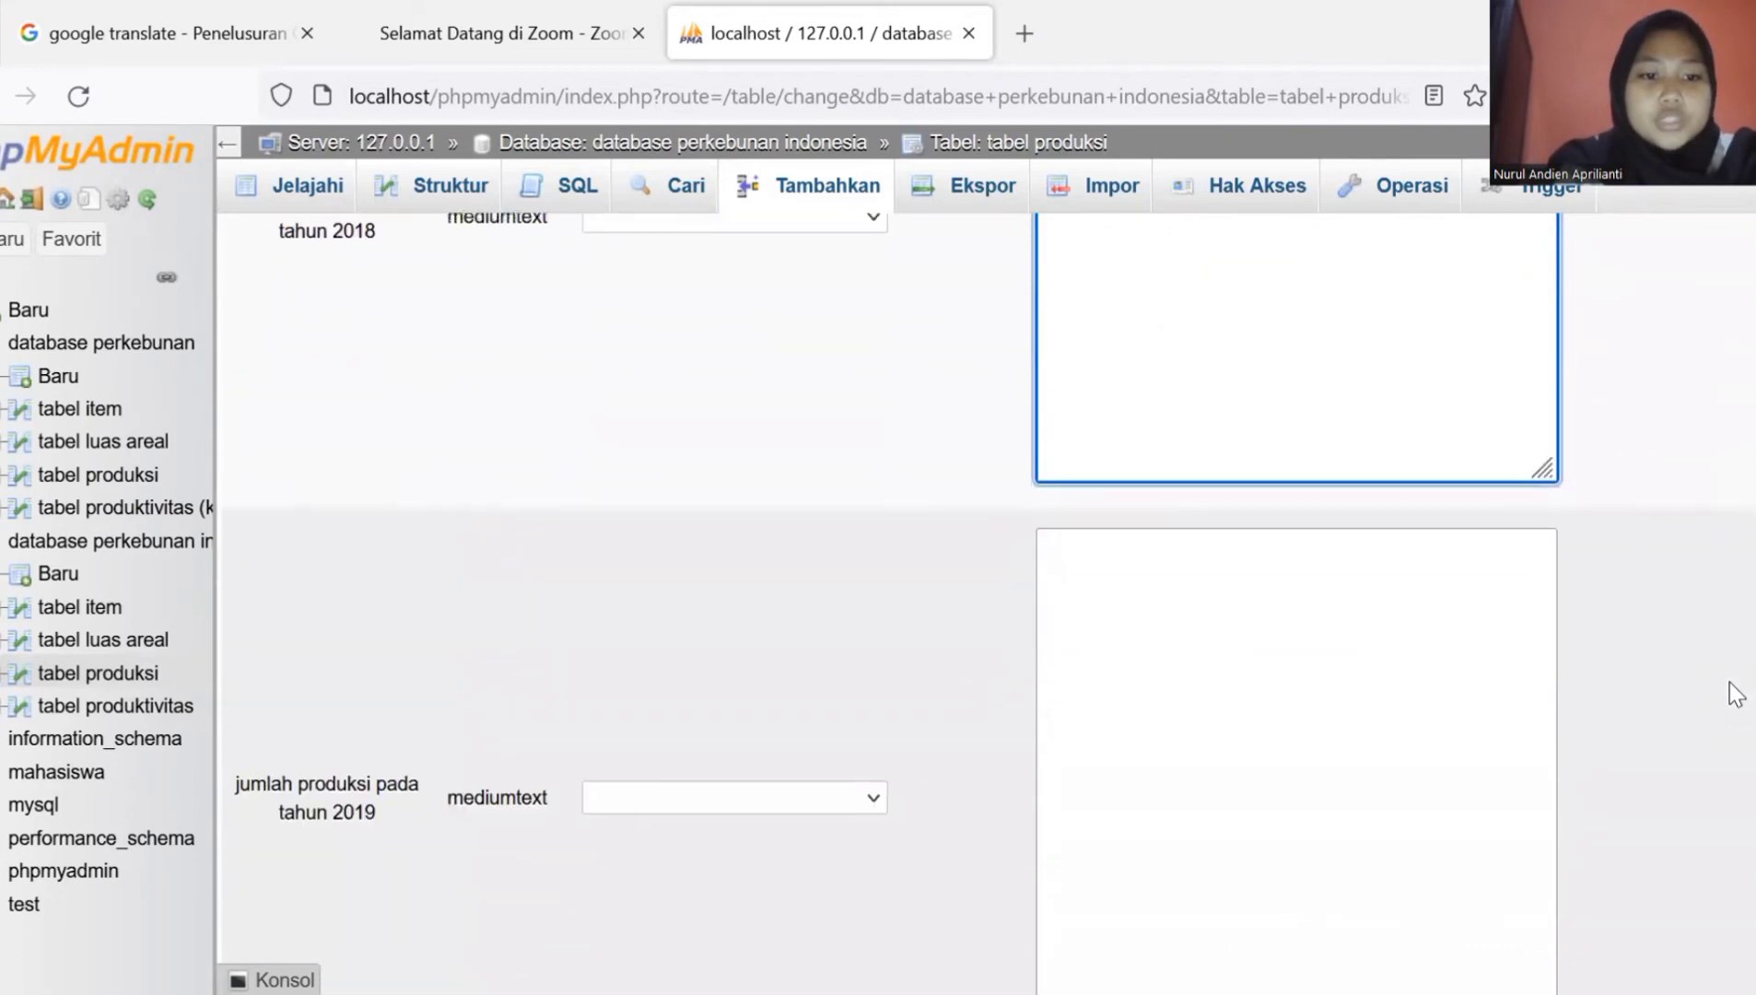
left_click(1173, 631)
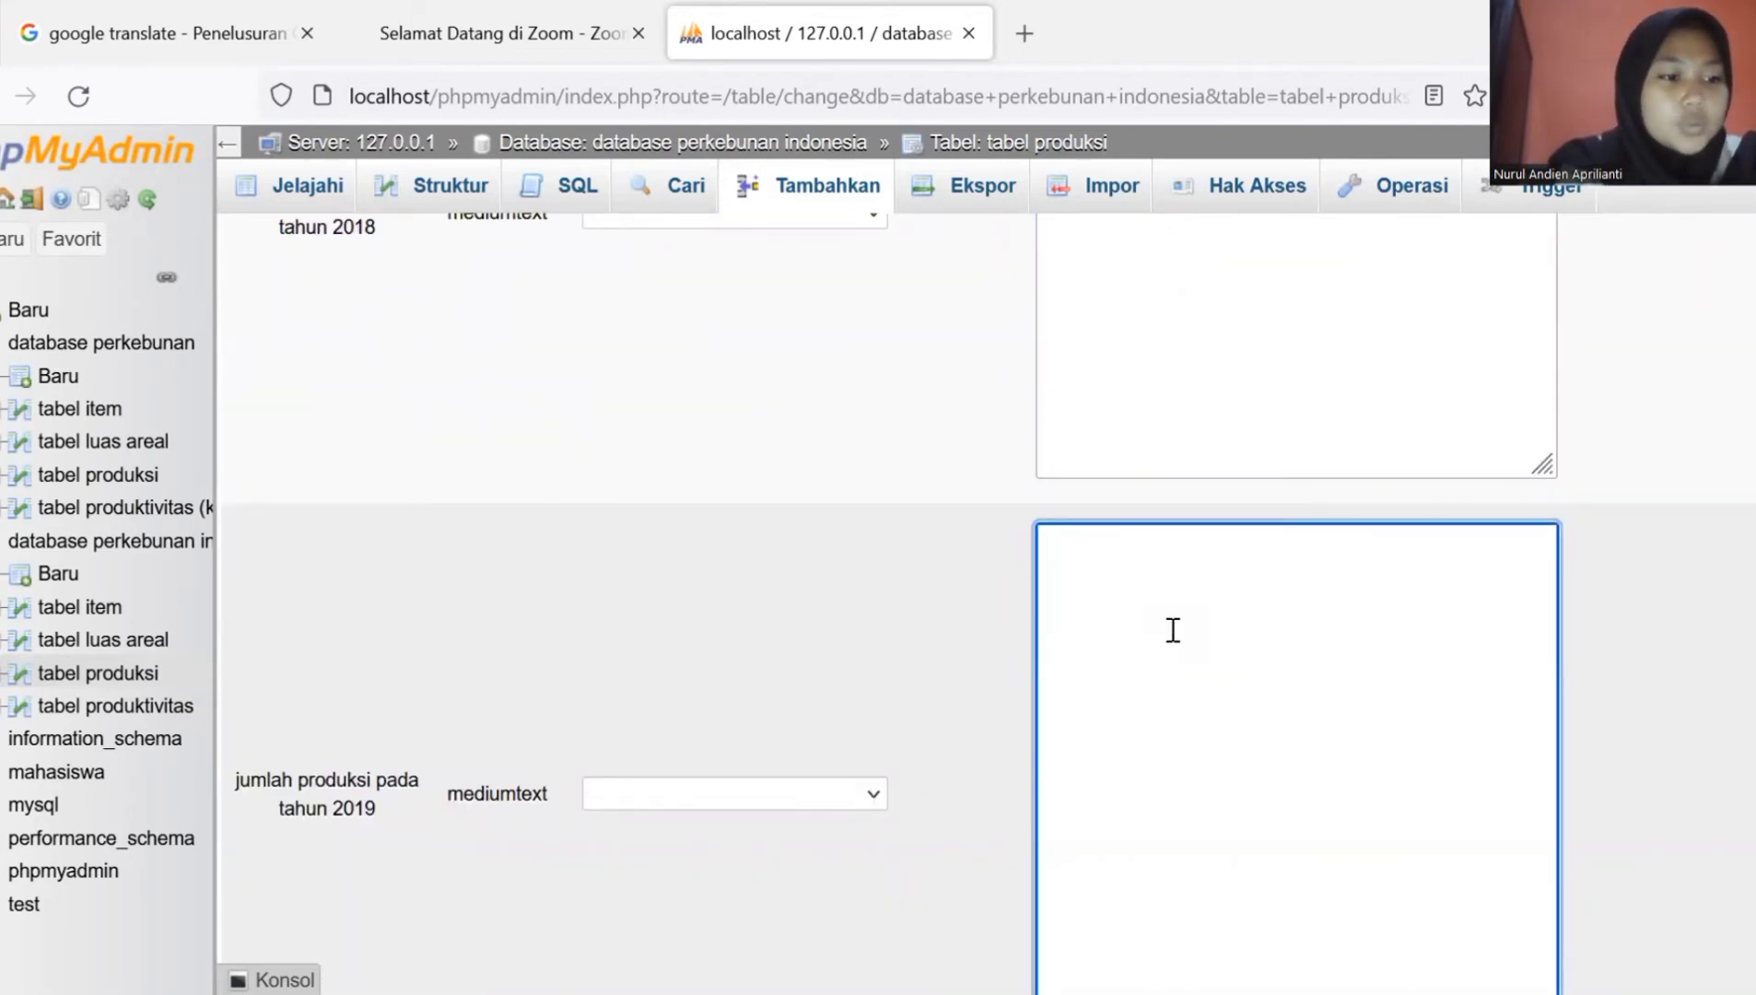
type("3.")
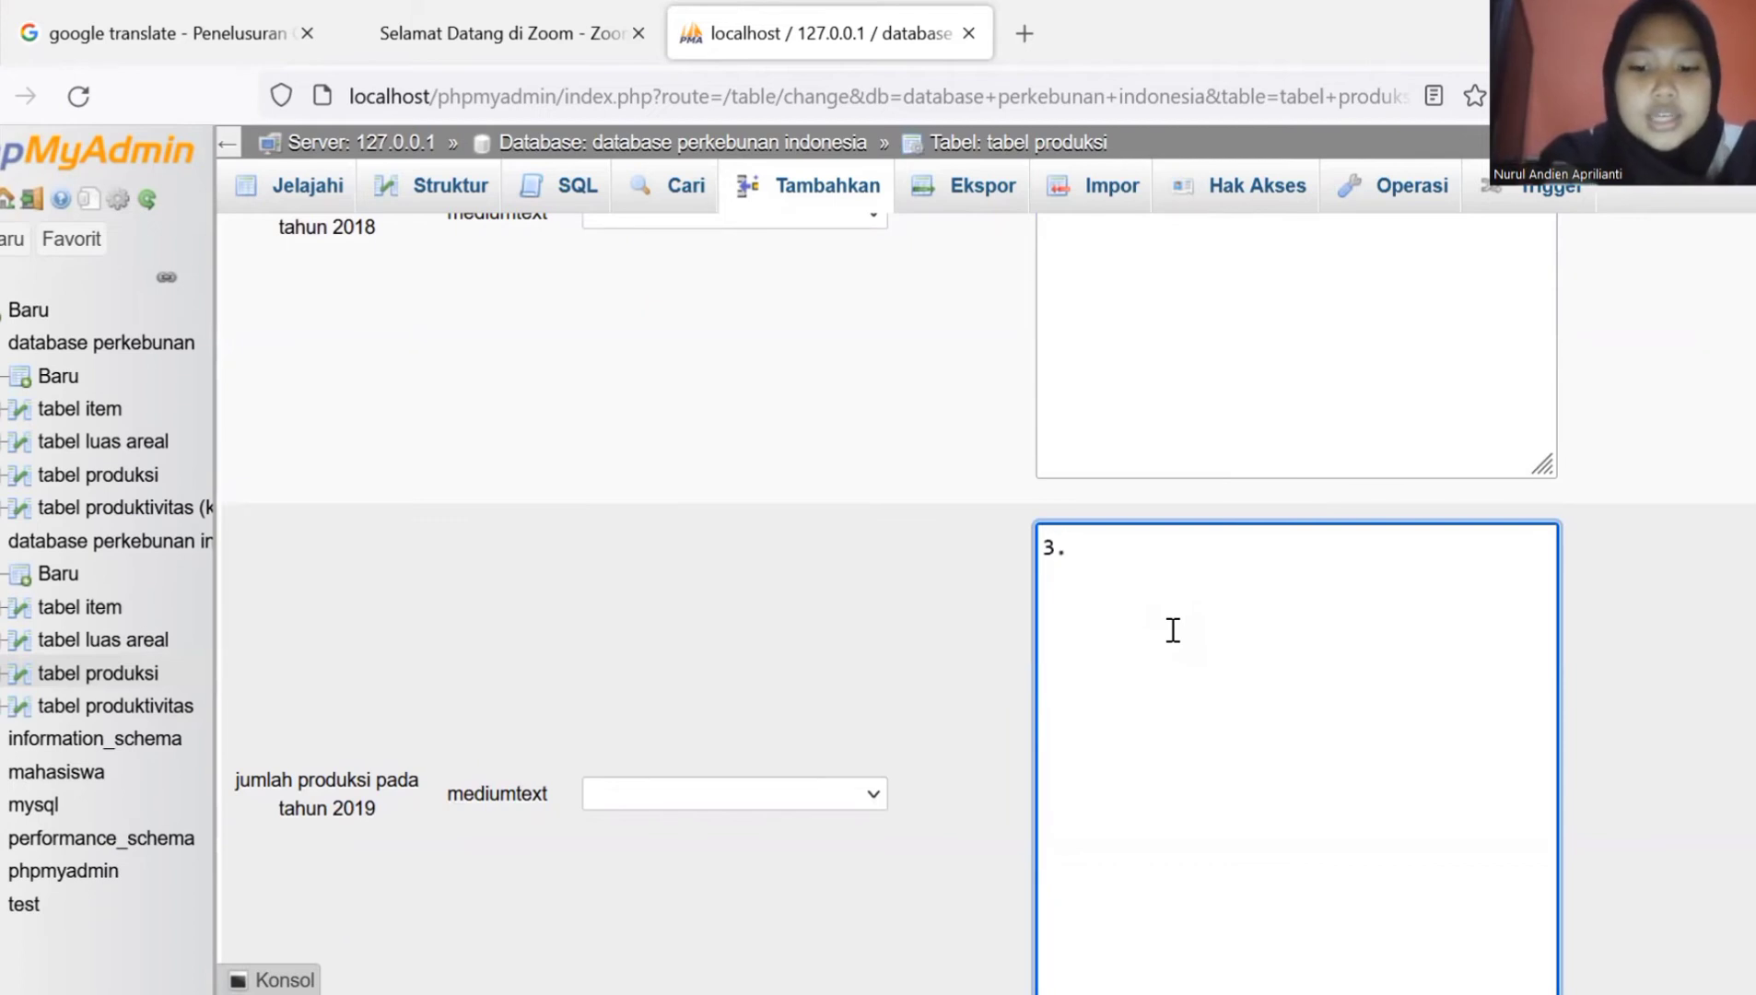
type("30")
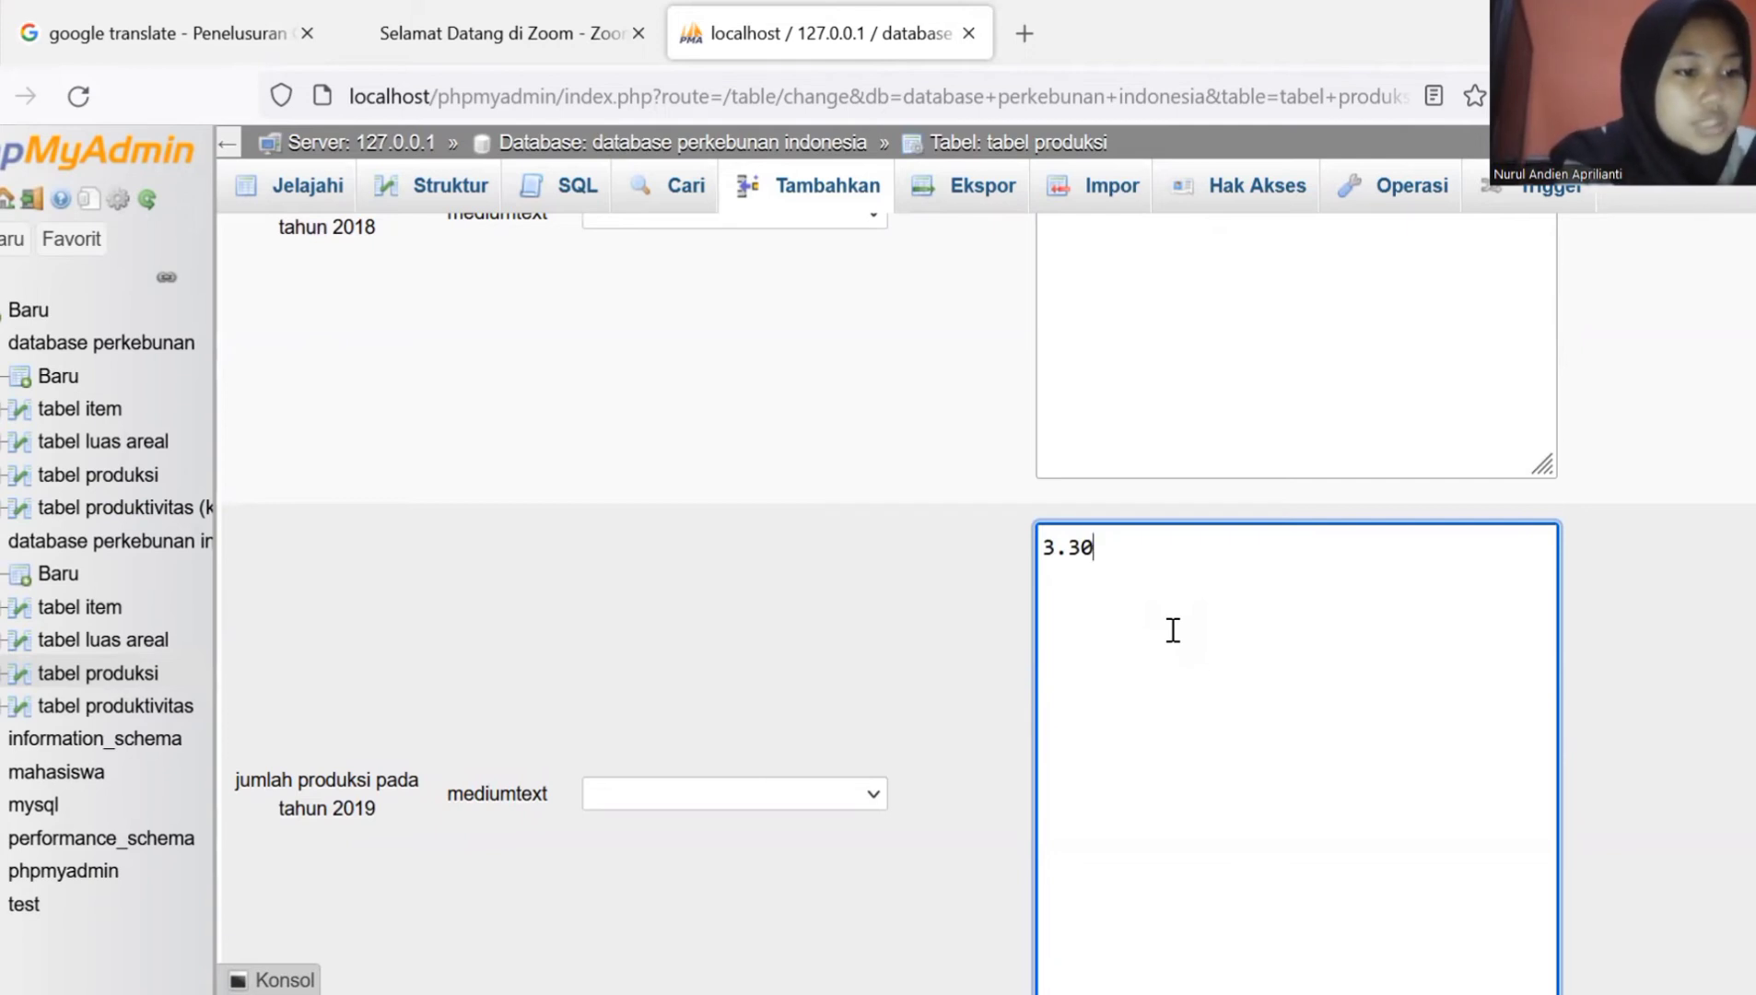
type("1.")
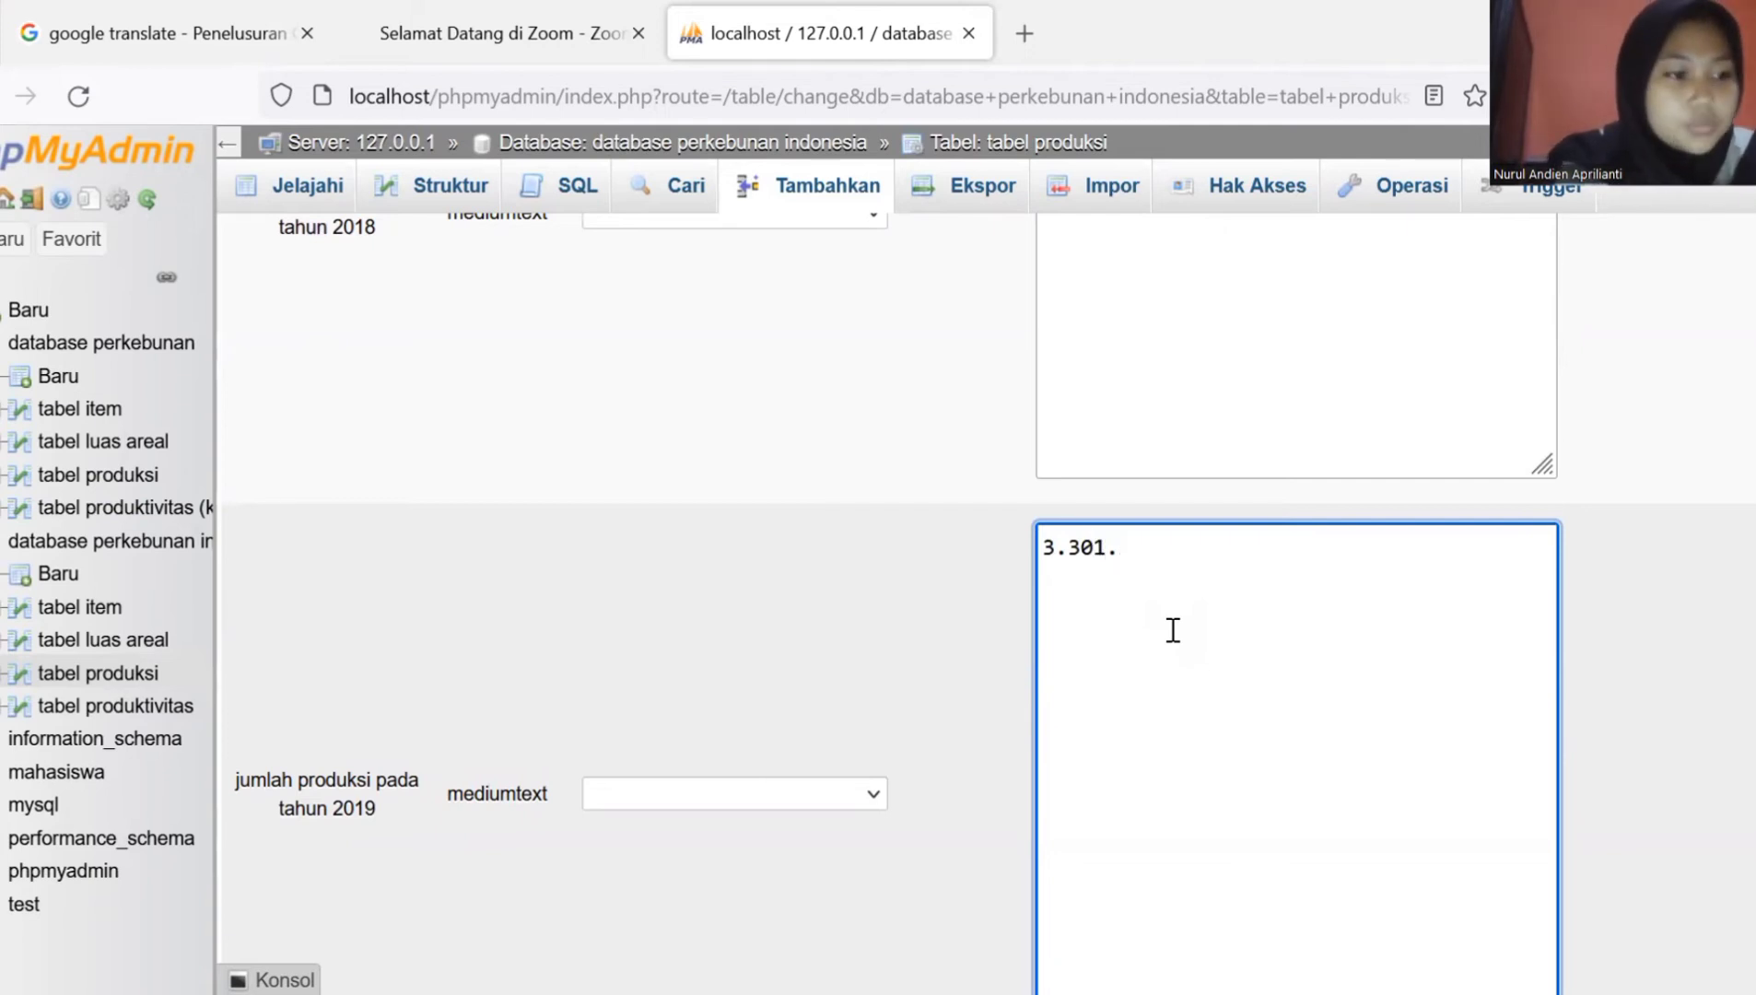
type("405")
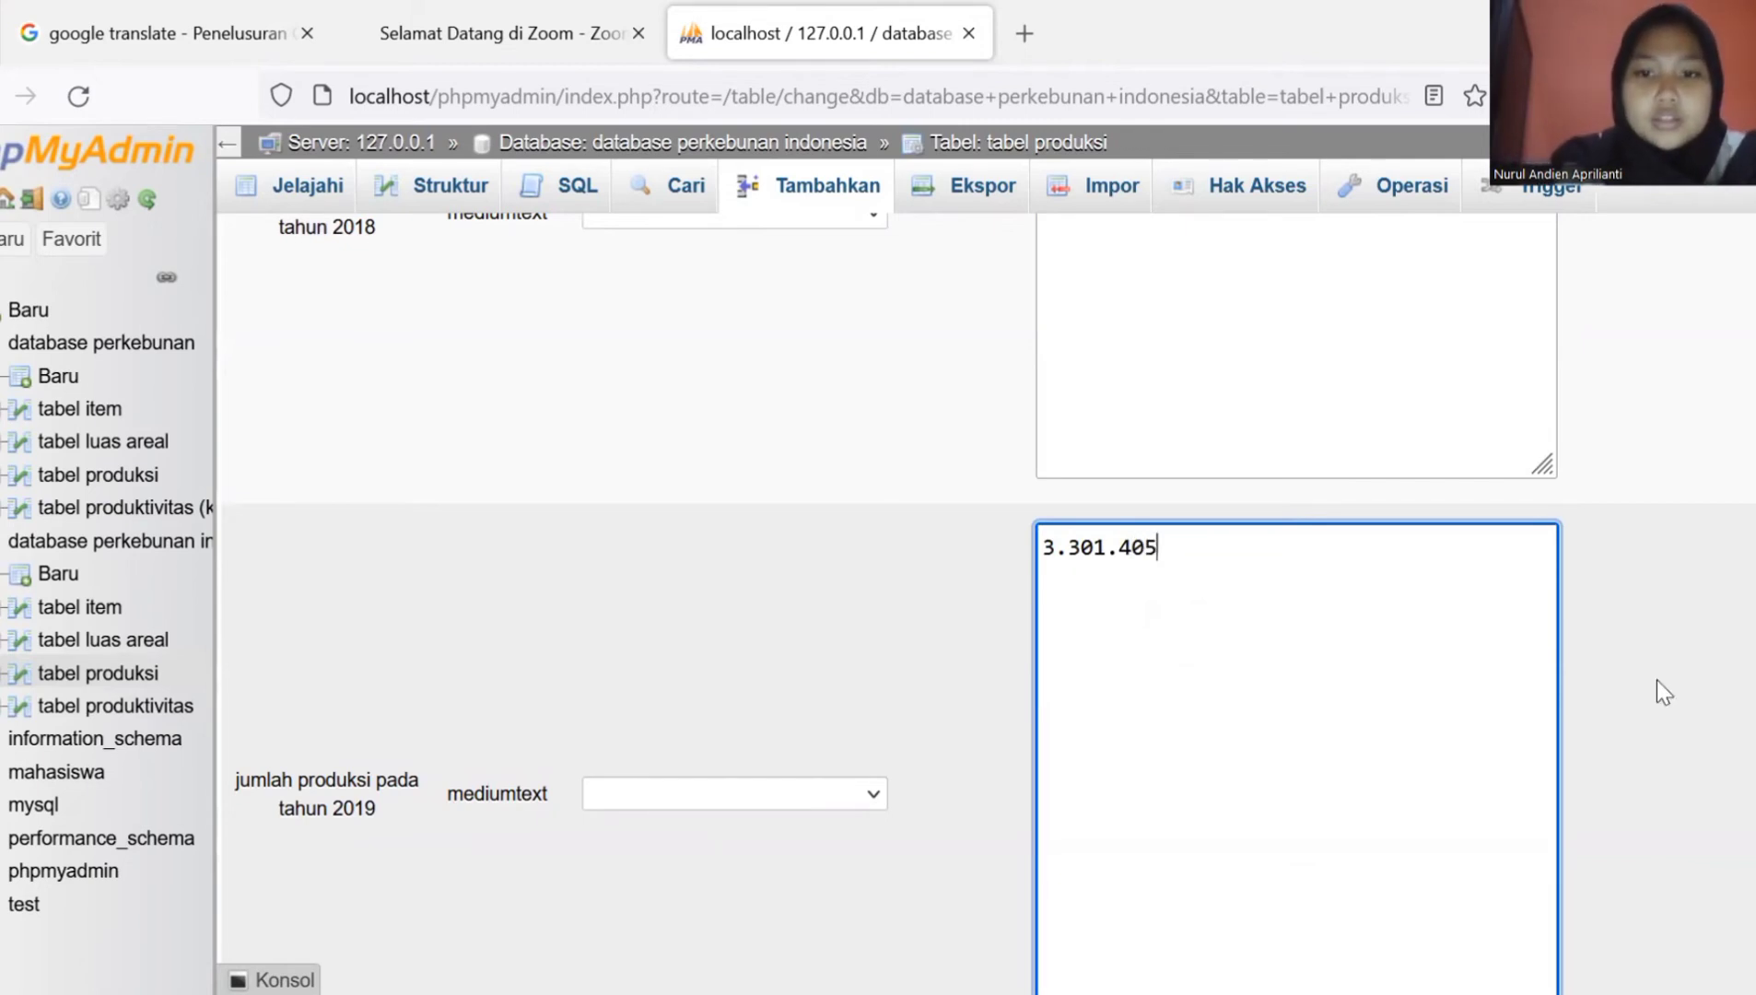
Step: Enter 2.884.645 as the 2020 production amount of record C01
scroll(1656, 681, "down", 6)
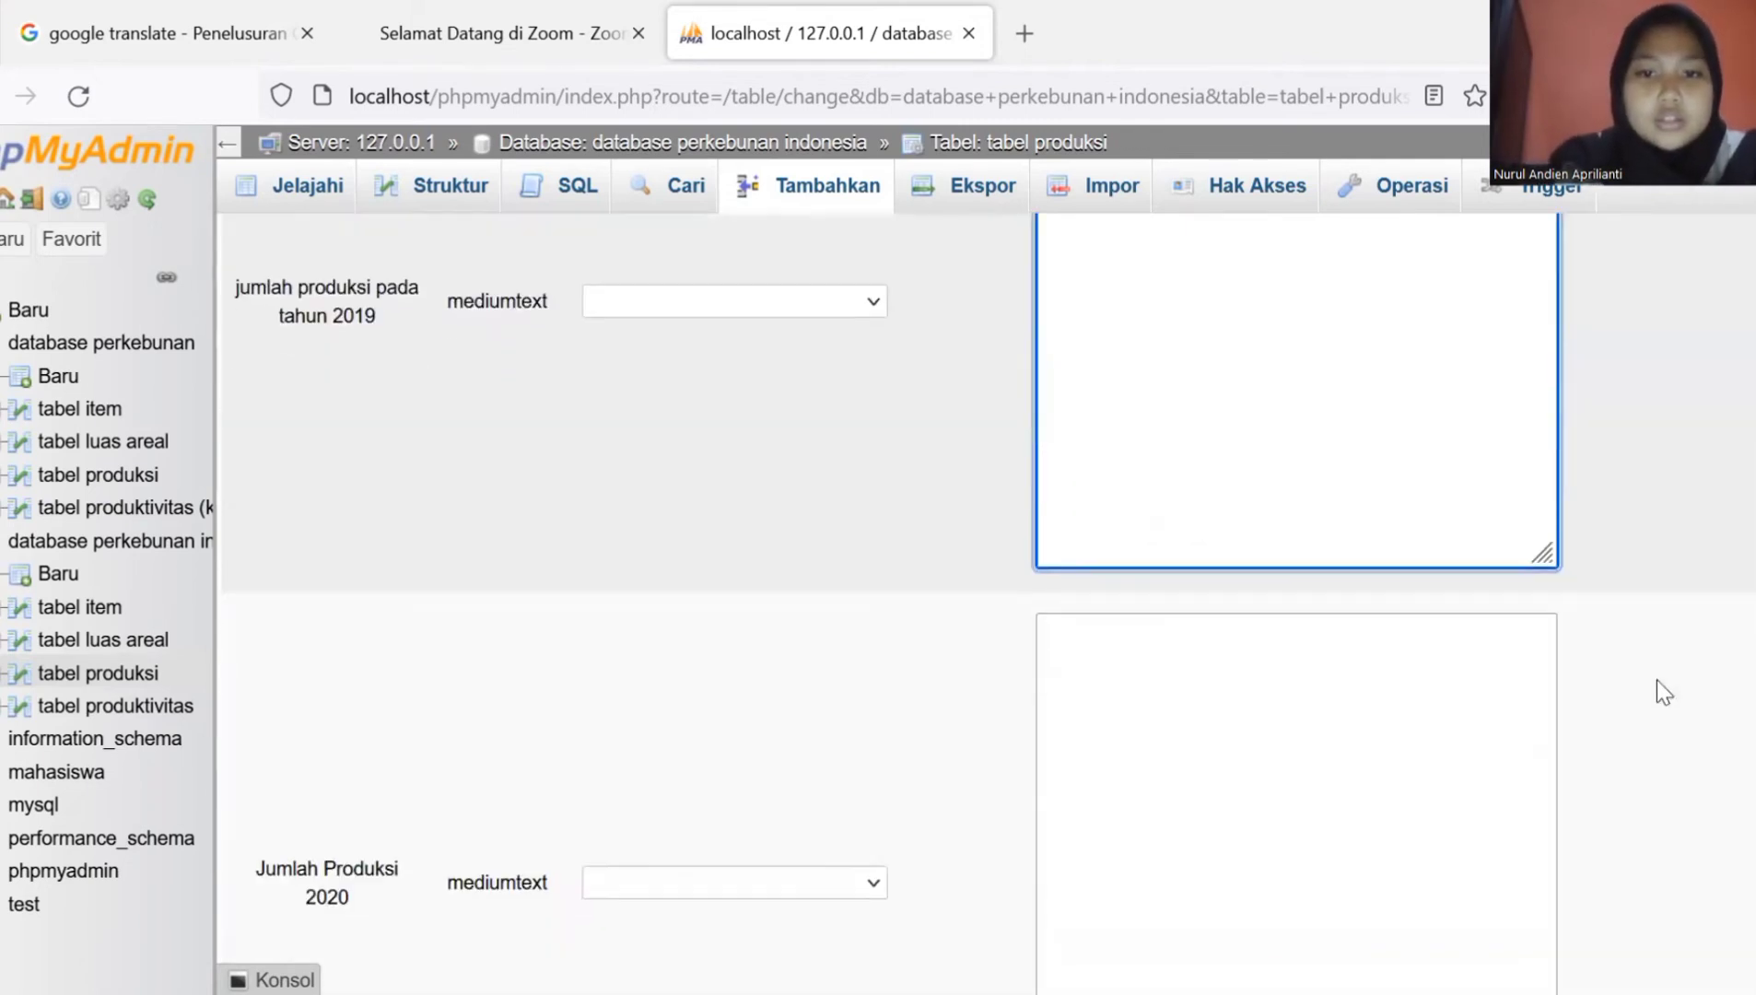
left_click(1210, 567)
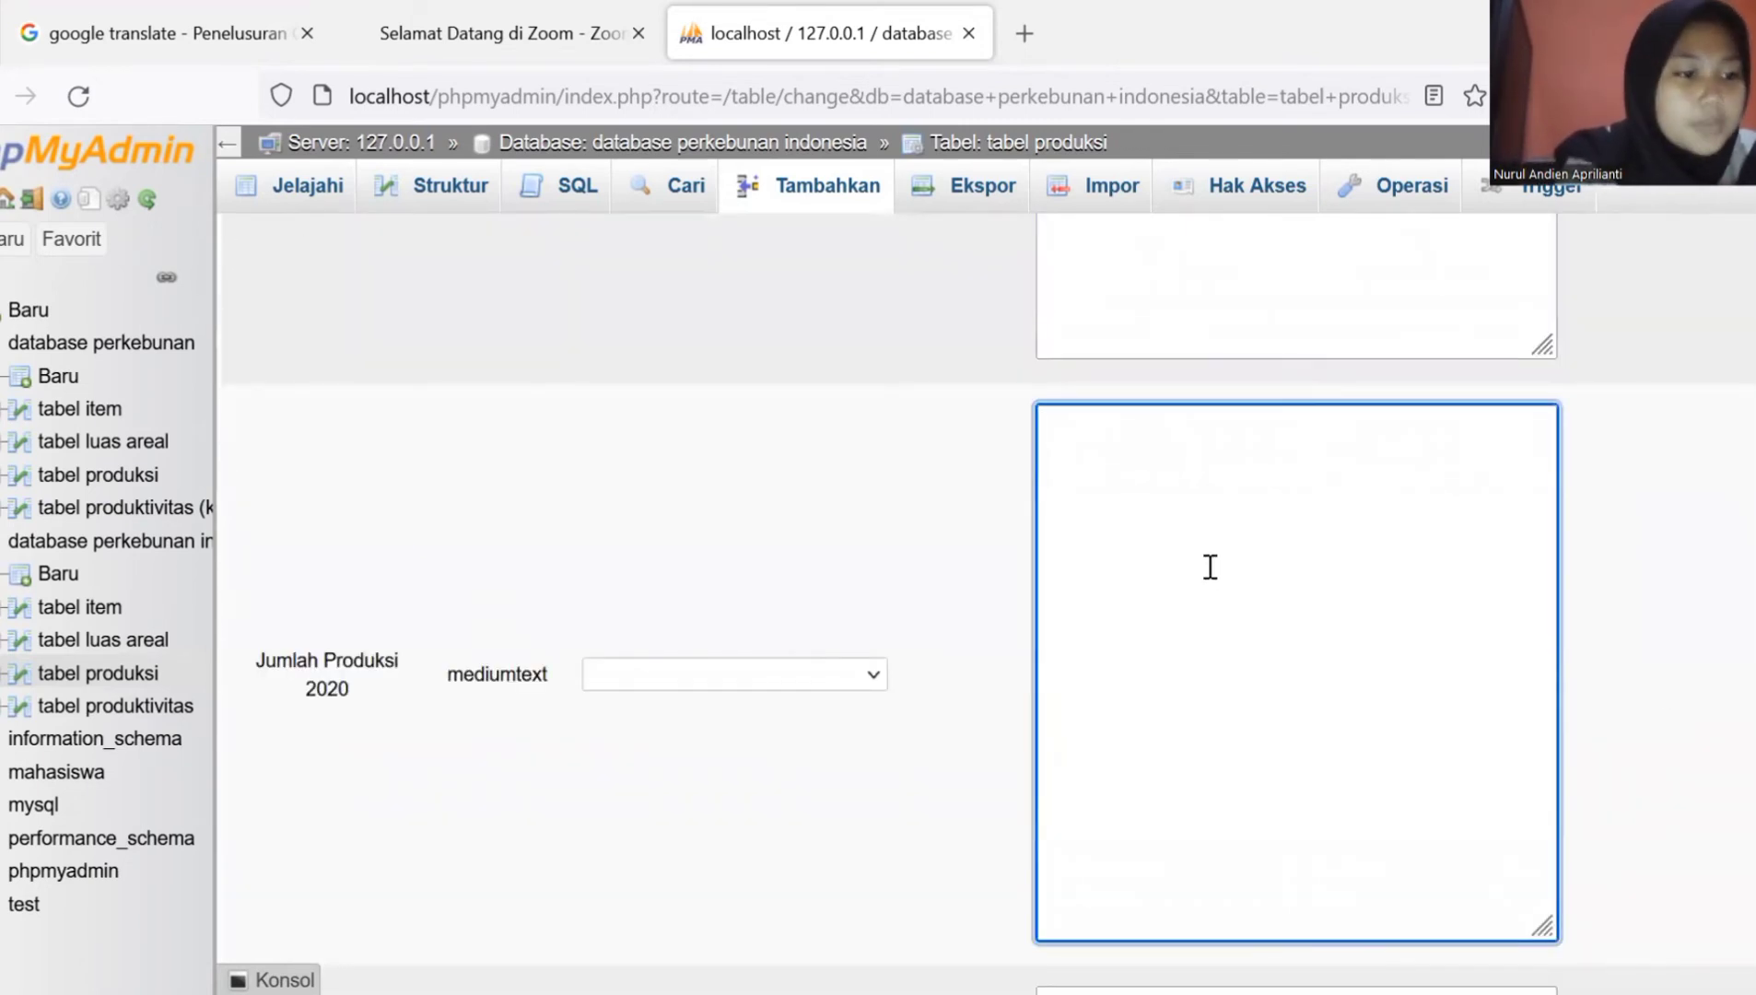
type("2")
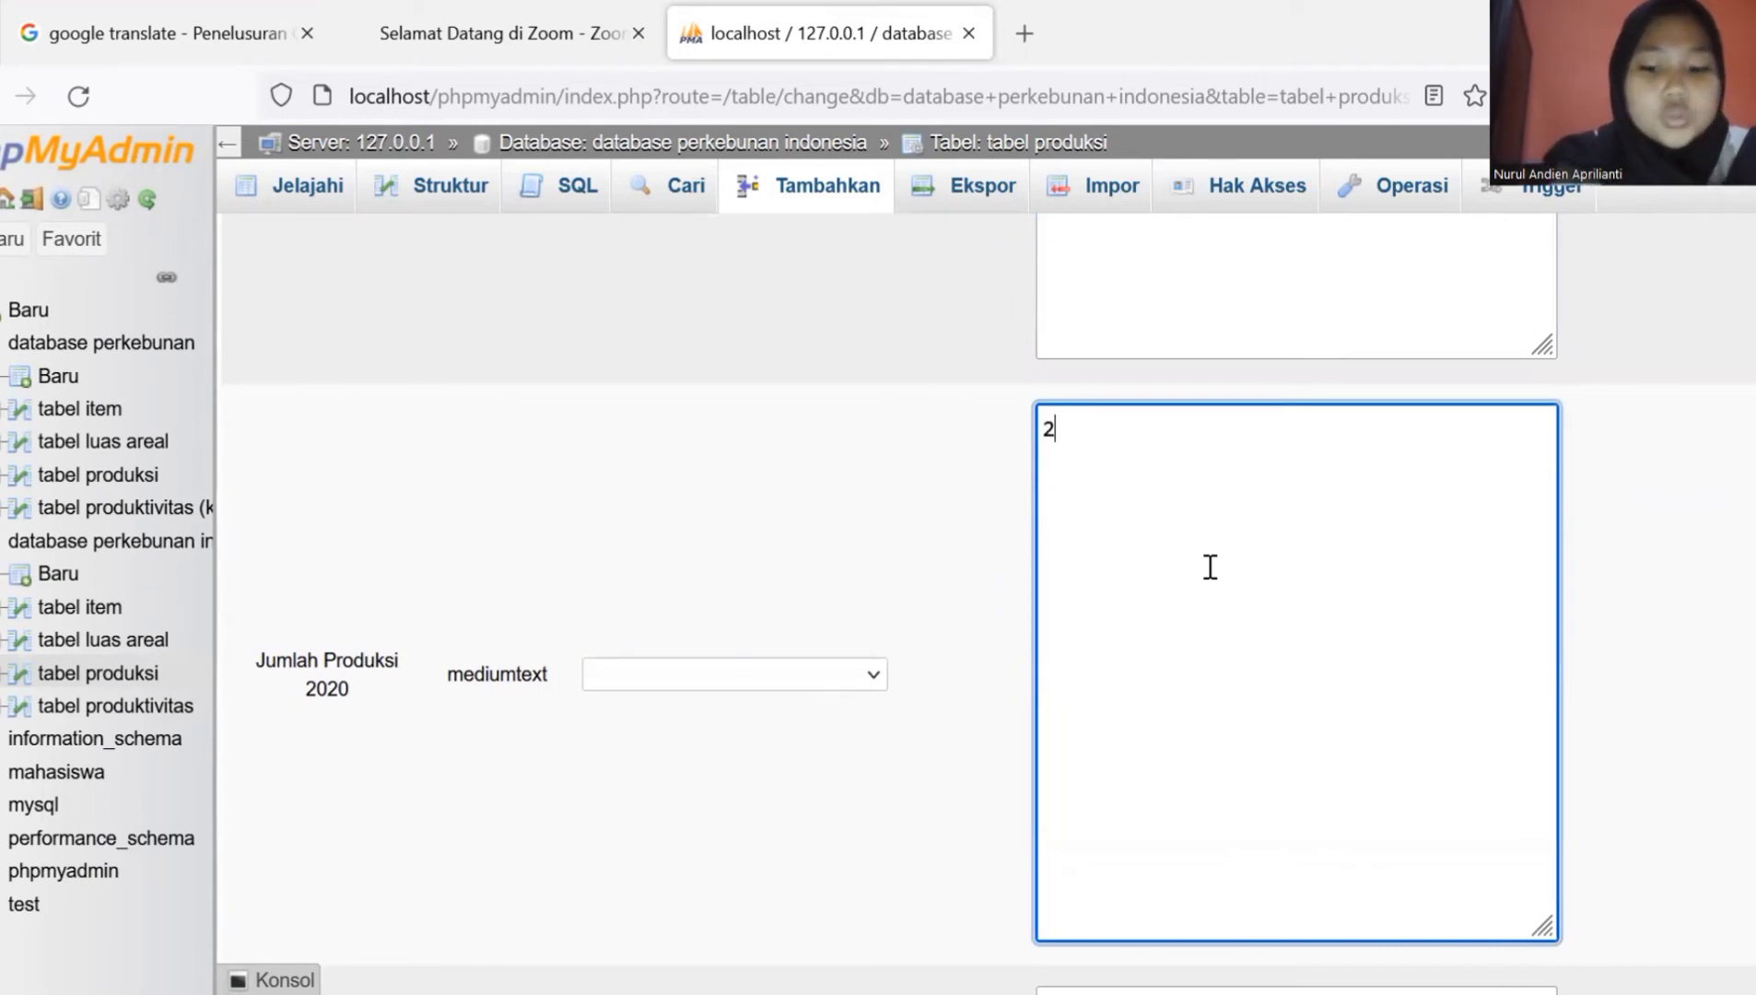
type(".88")
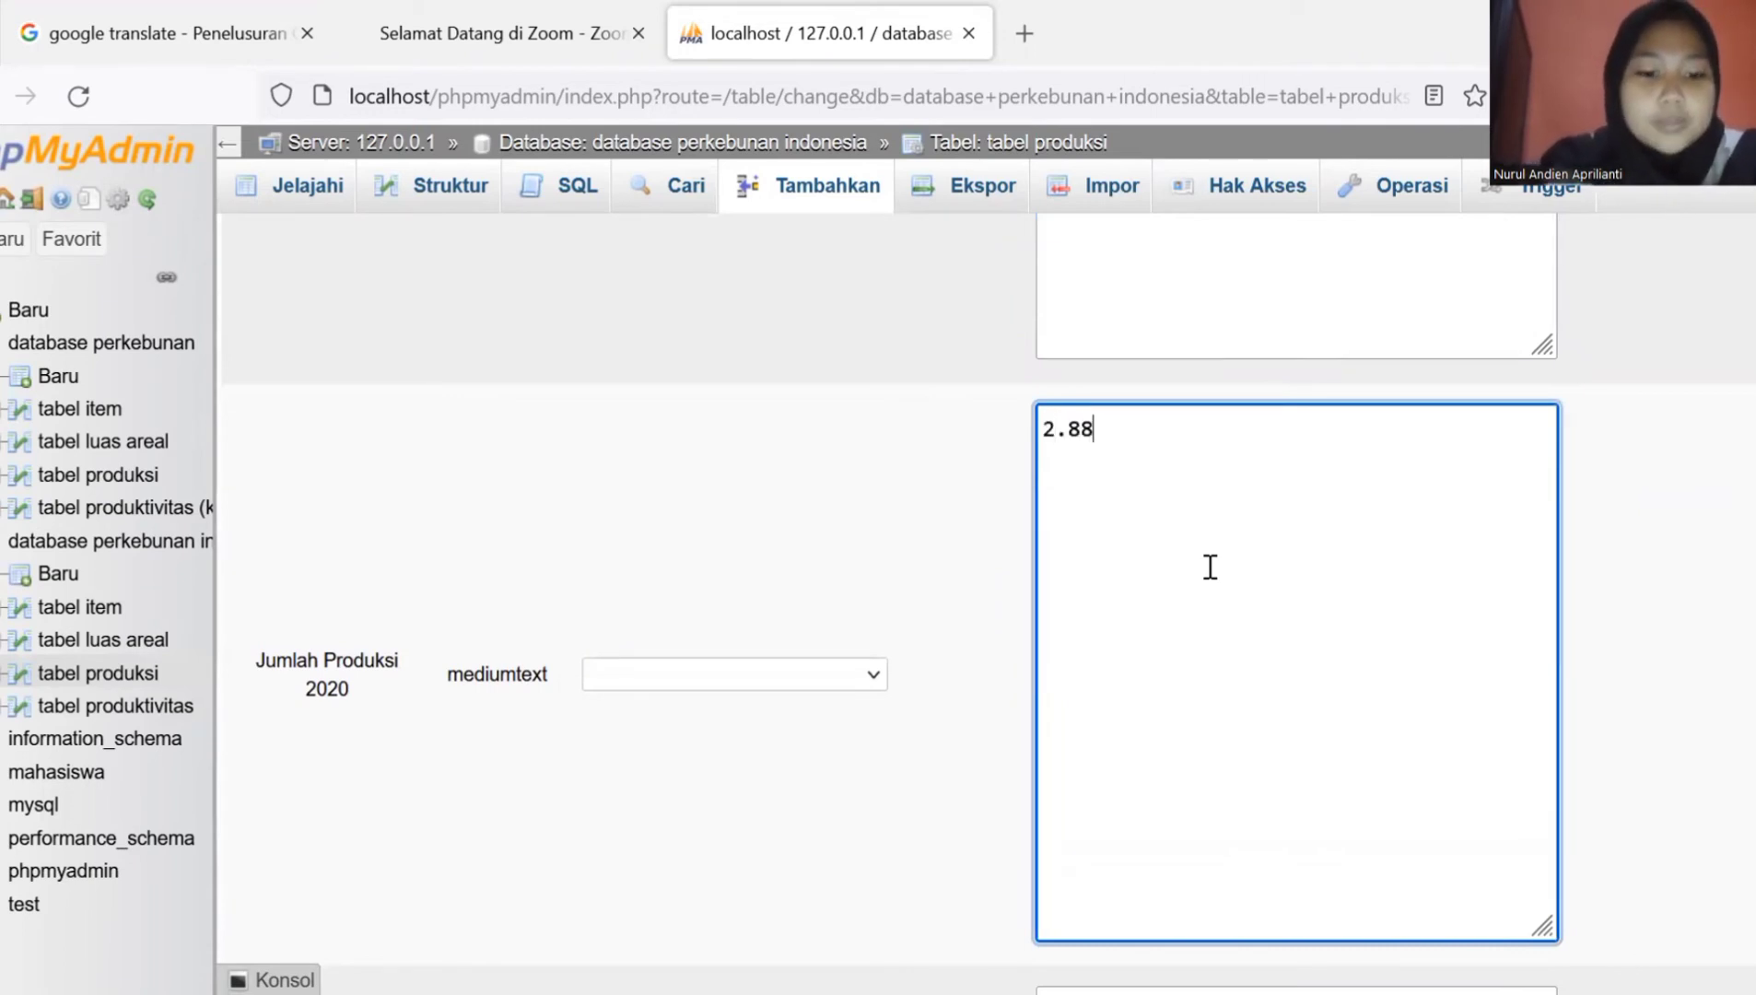
type("4.")
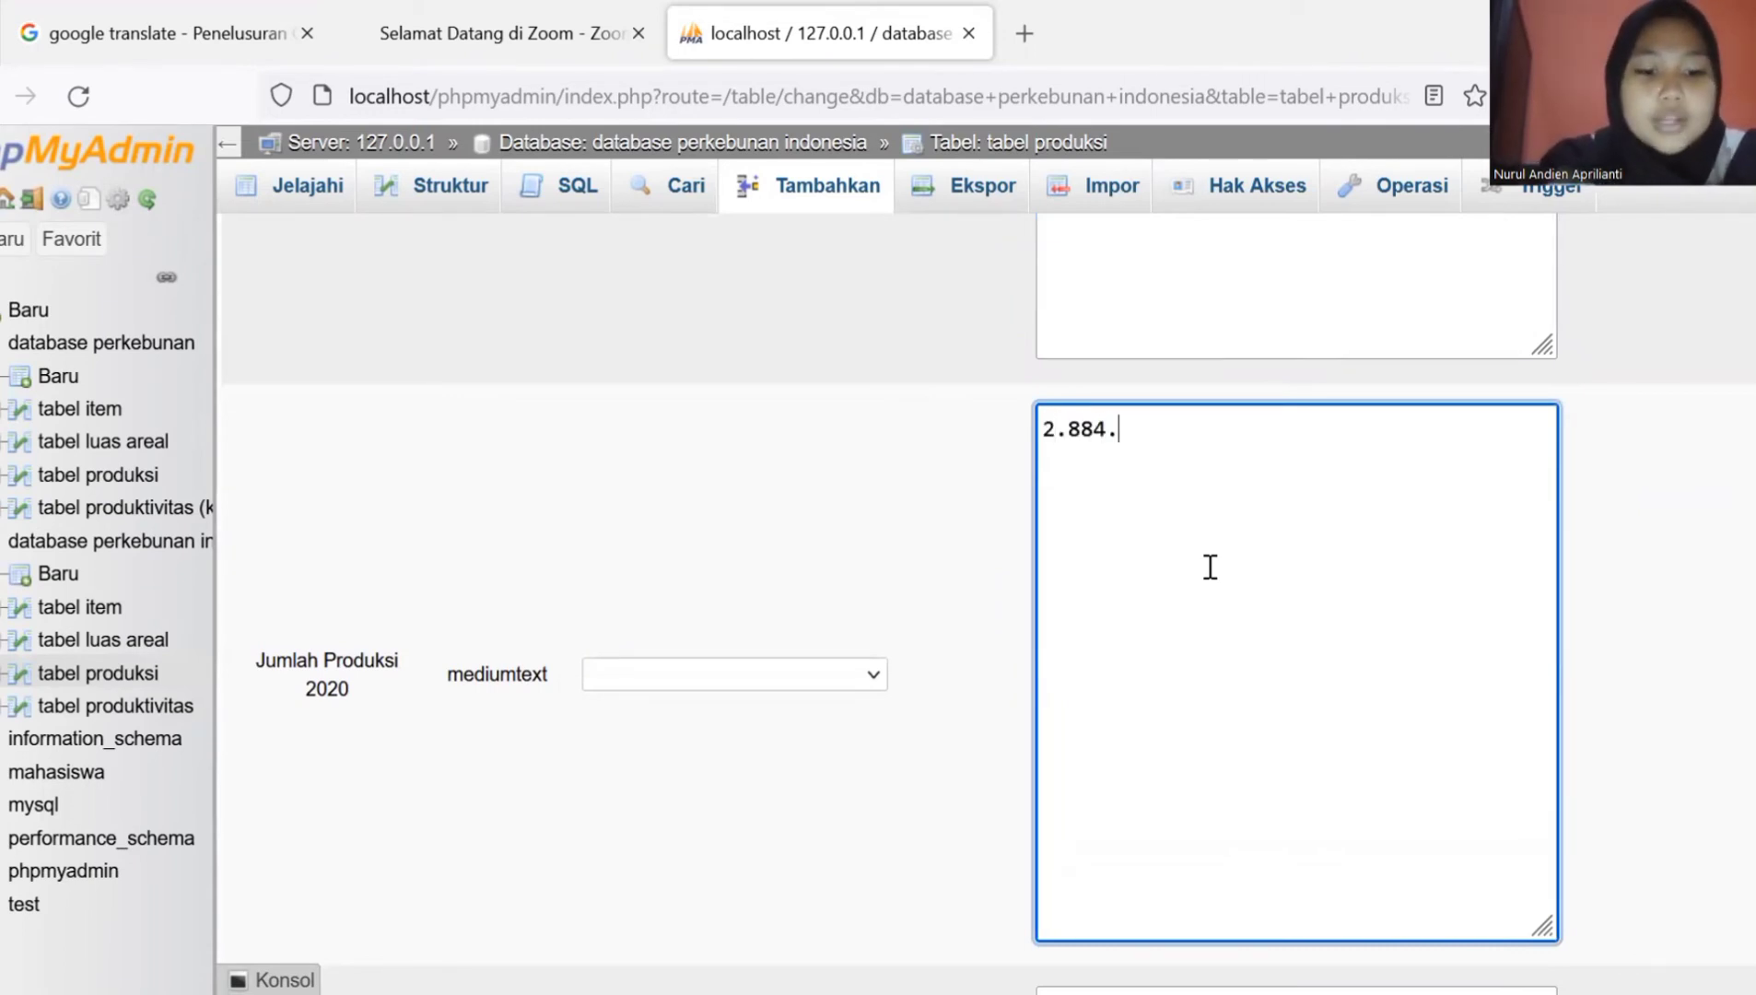
type("645")
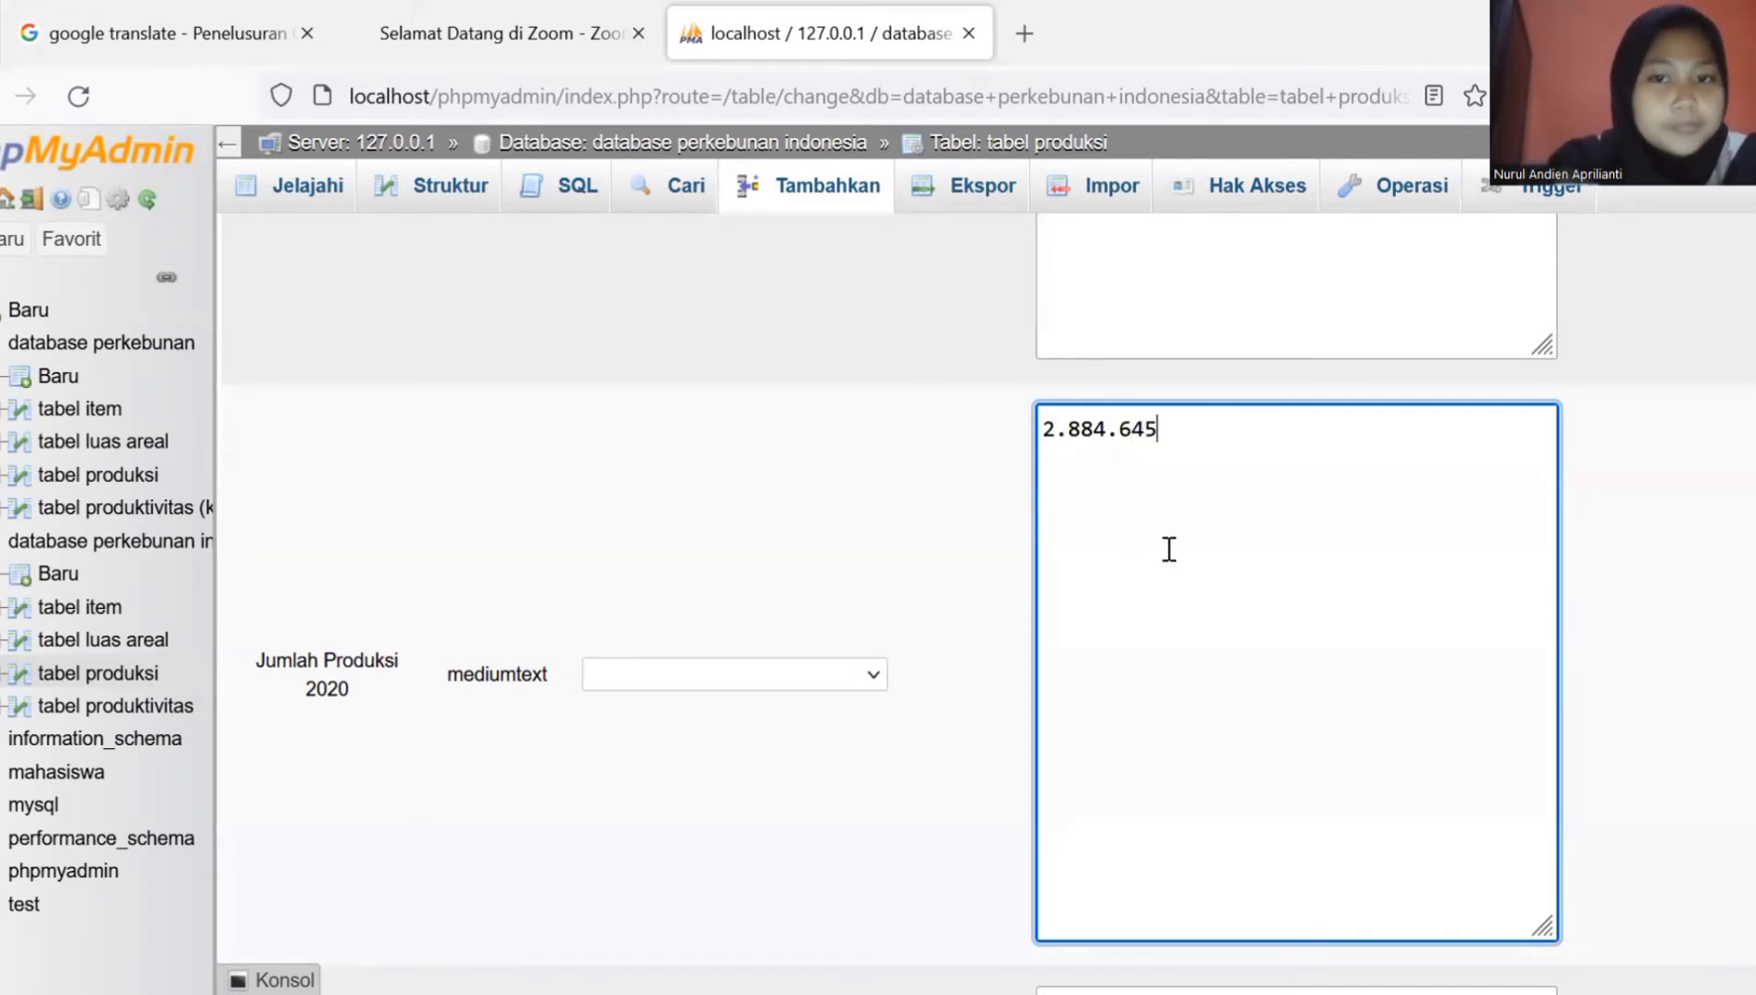
Step: Enter 3.121.474 as the 2021 production amount of record C01
scroll(908, 569, "down", 5)
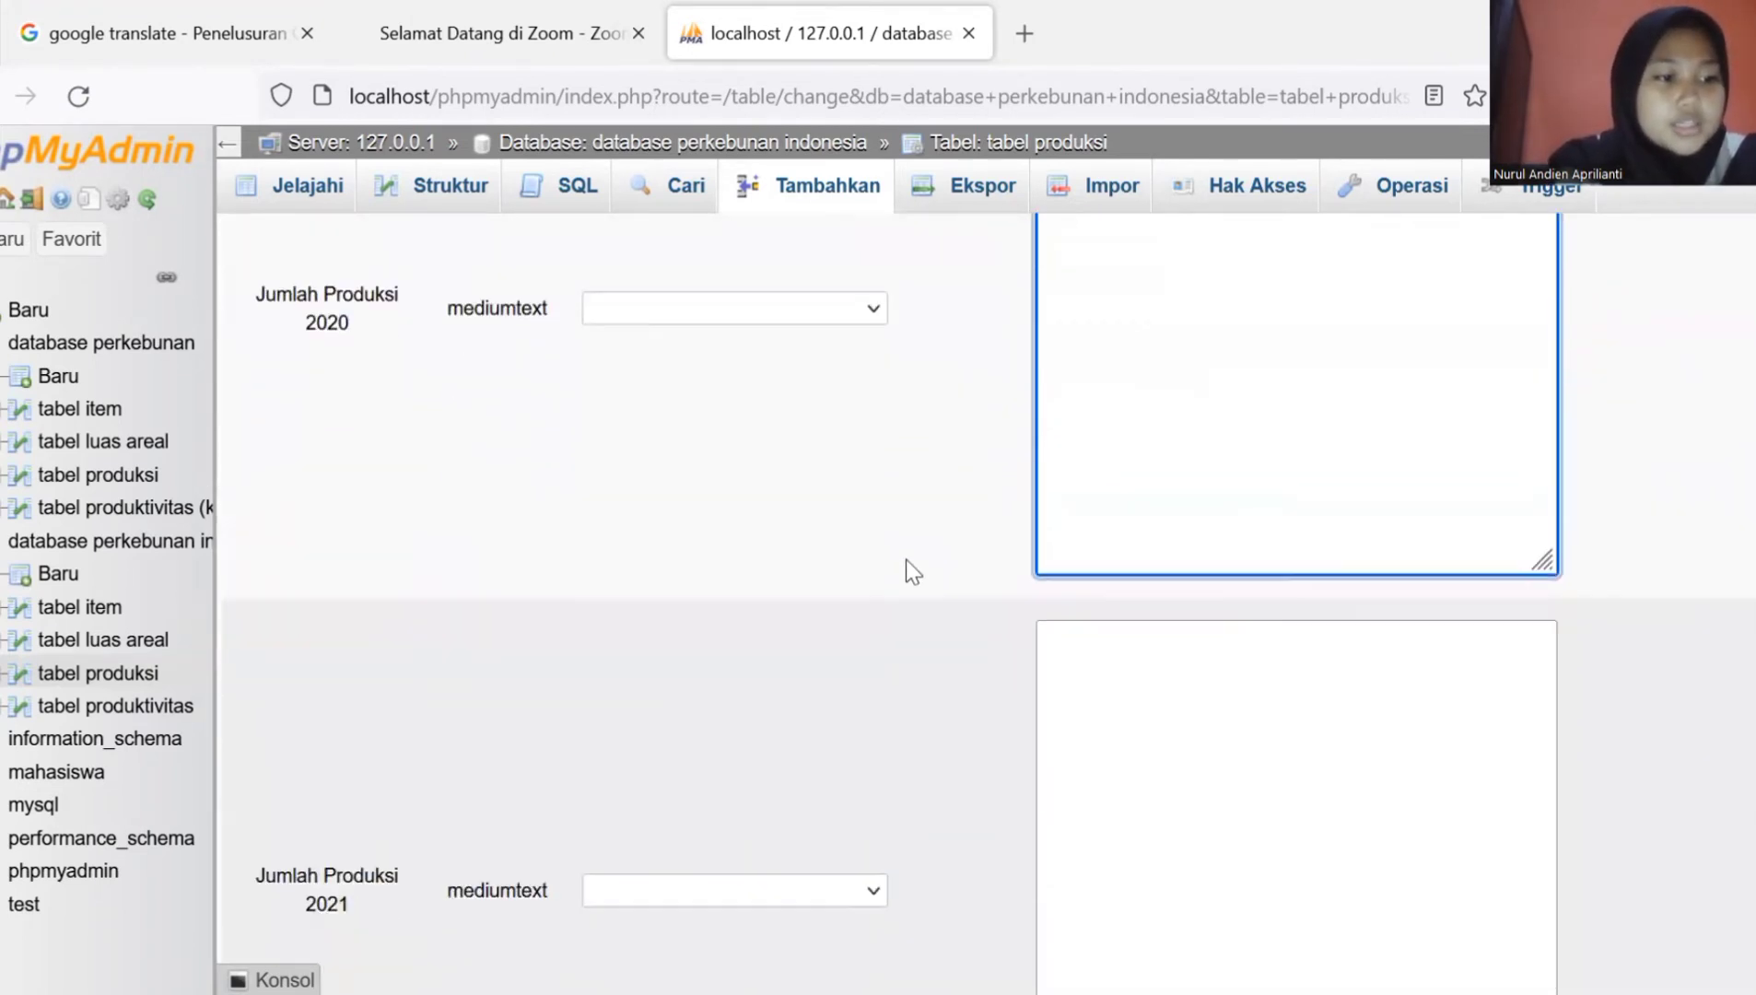
left_click(1163, 646)
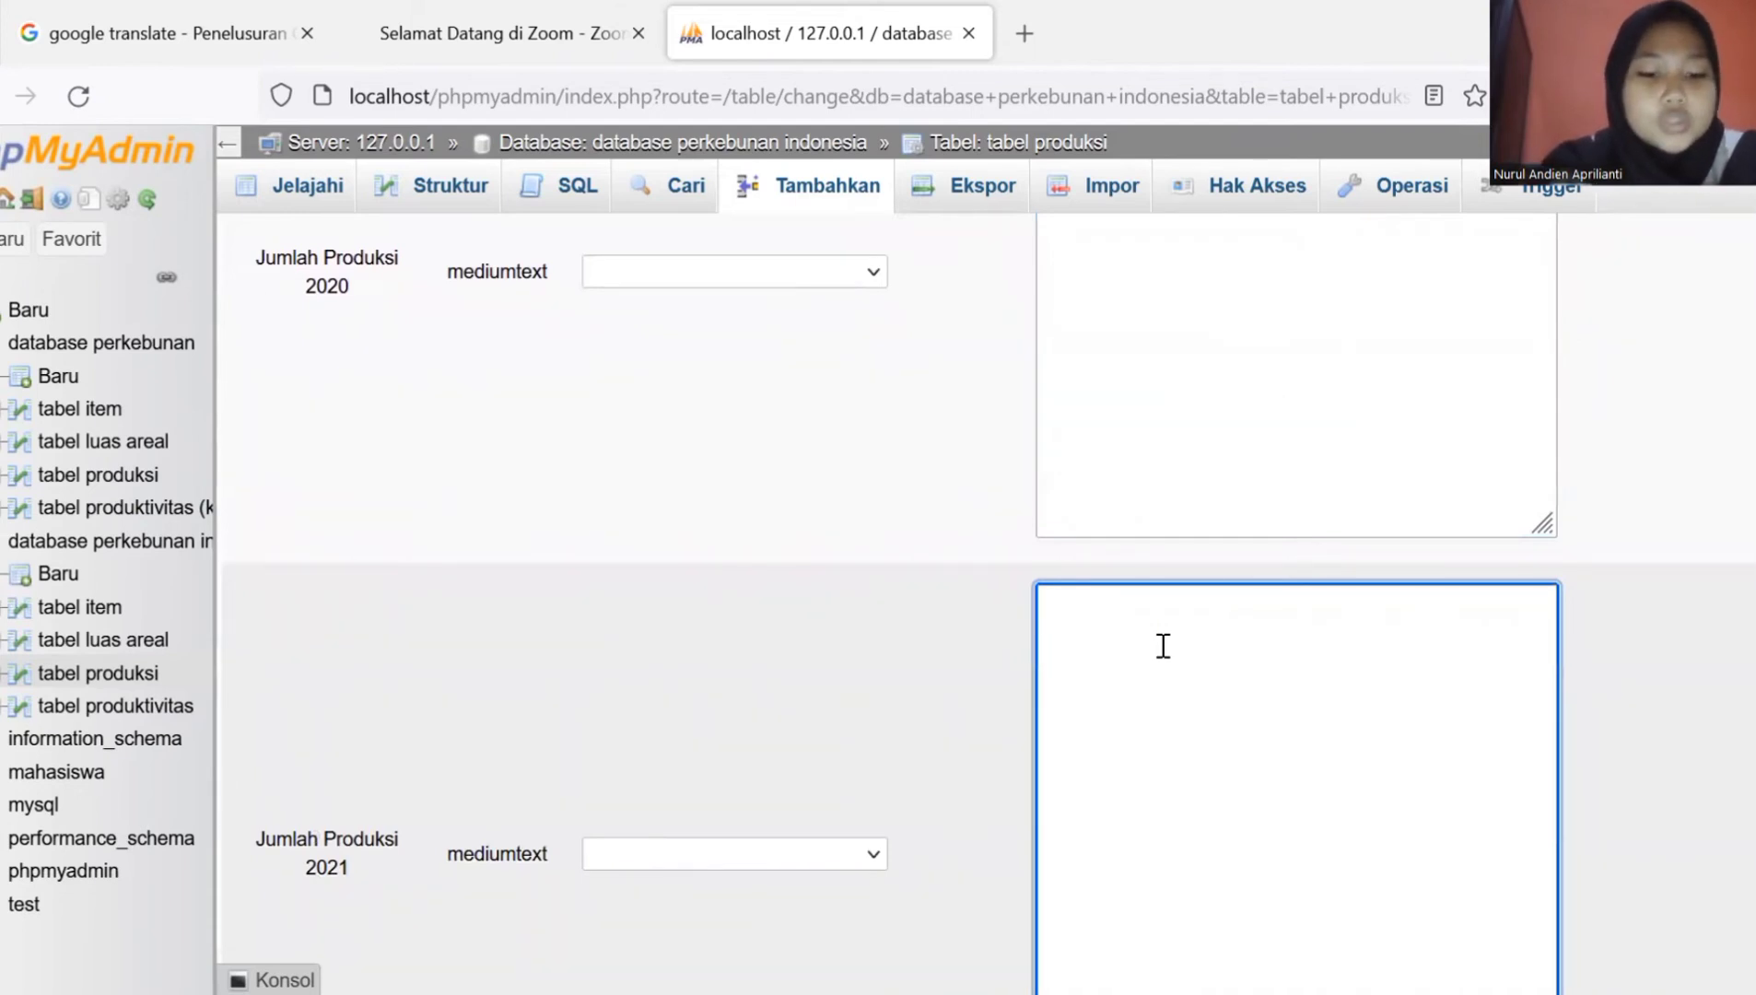
type("3.2")
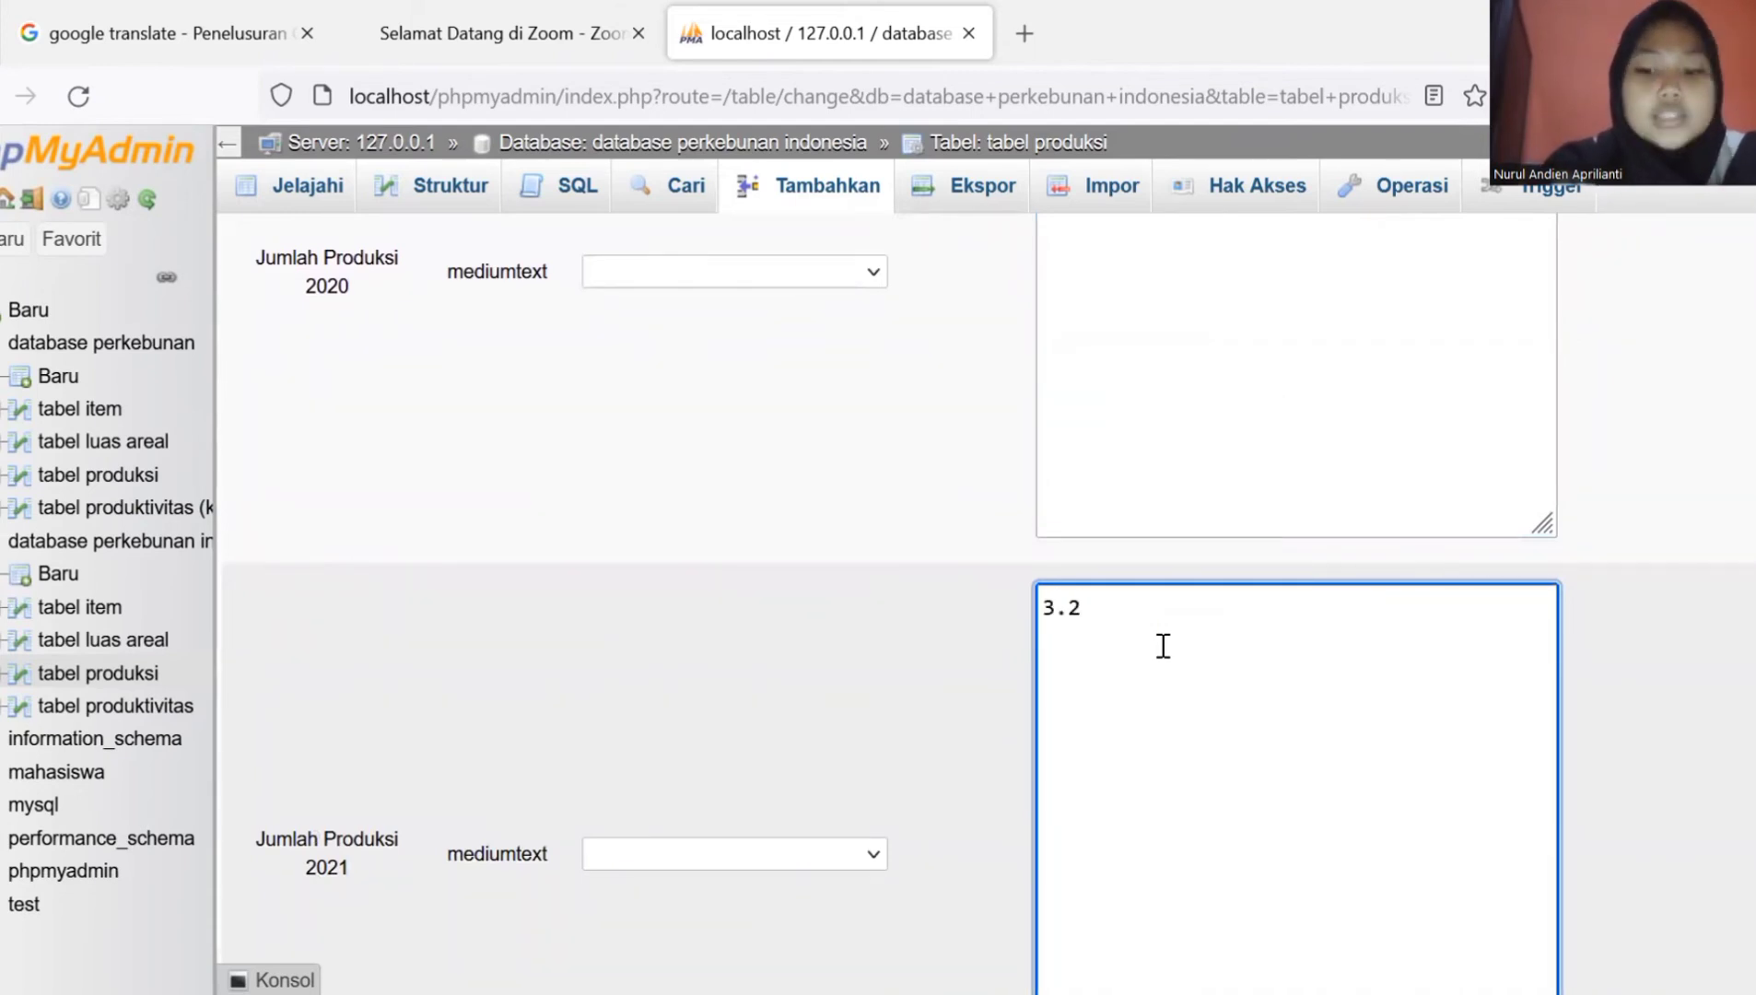
key("BackSpace")
type("121")
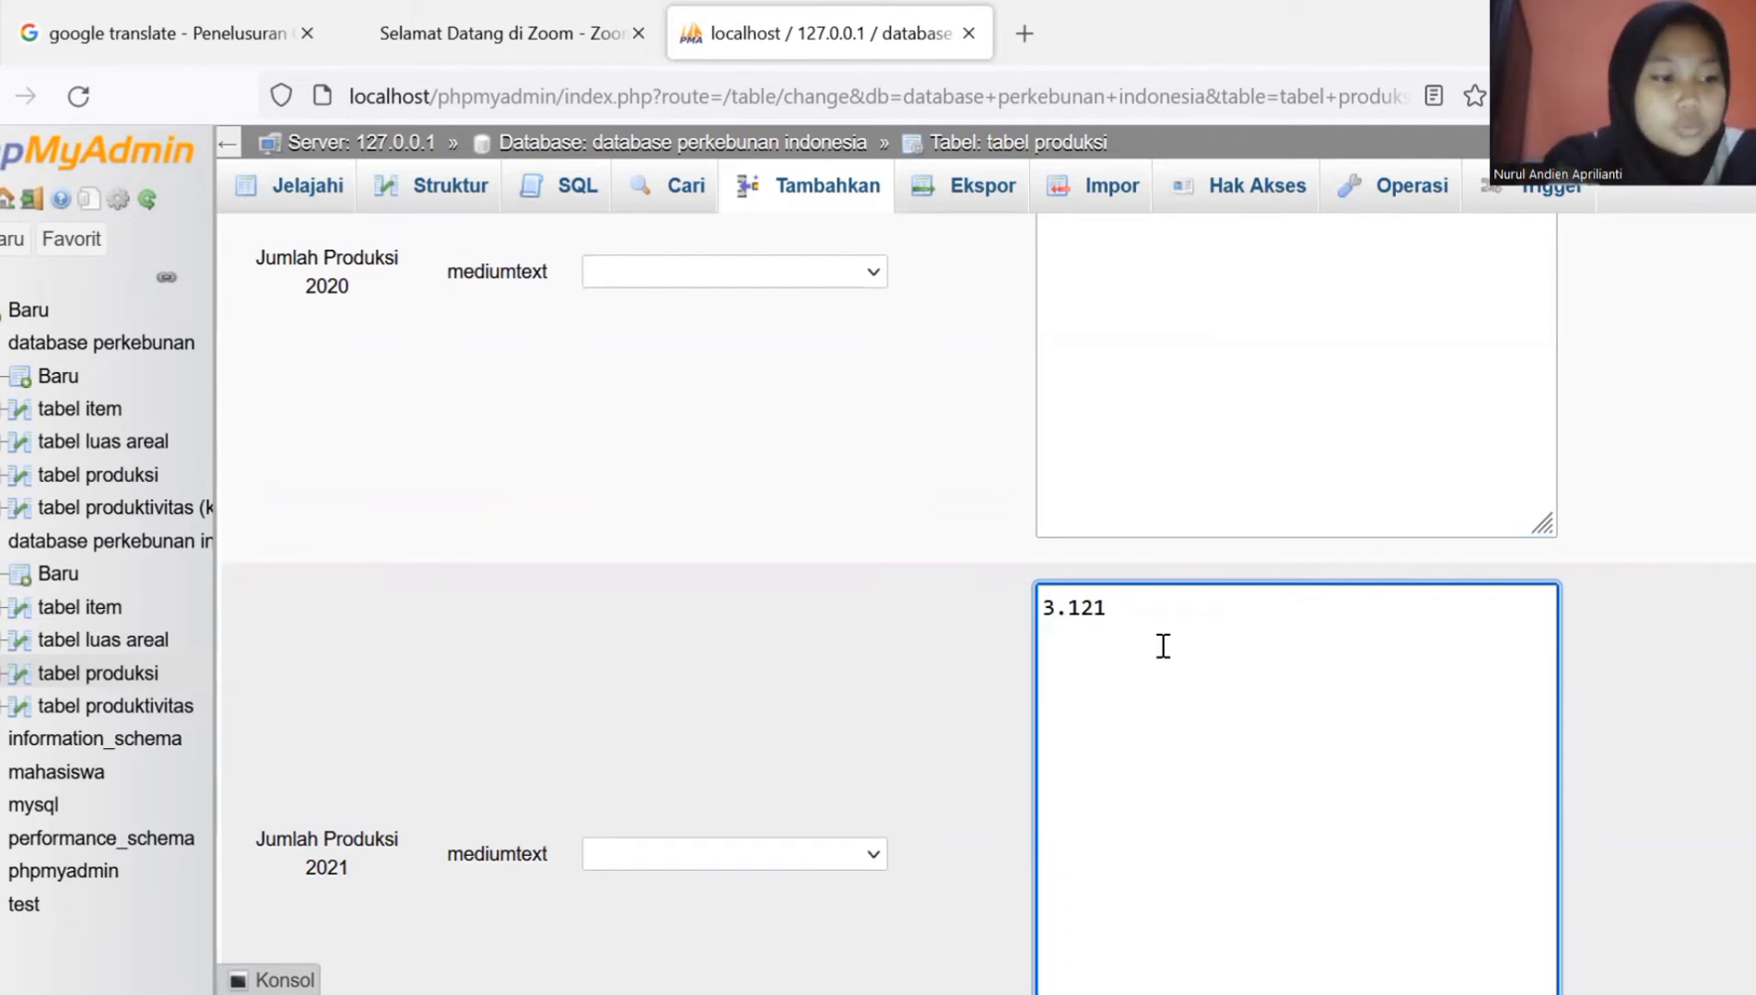
type(".474")
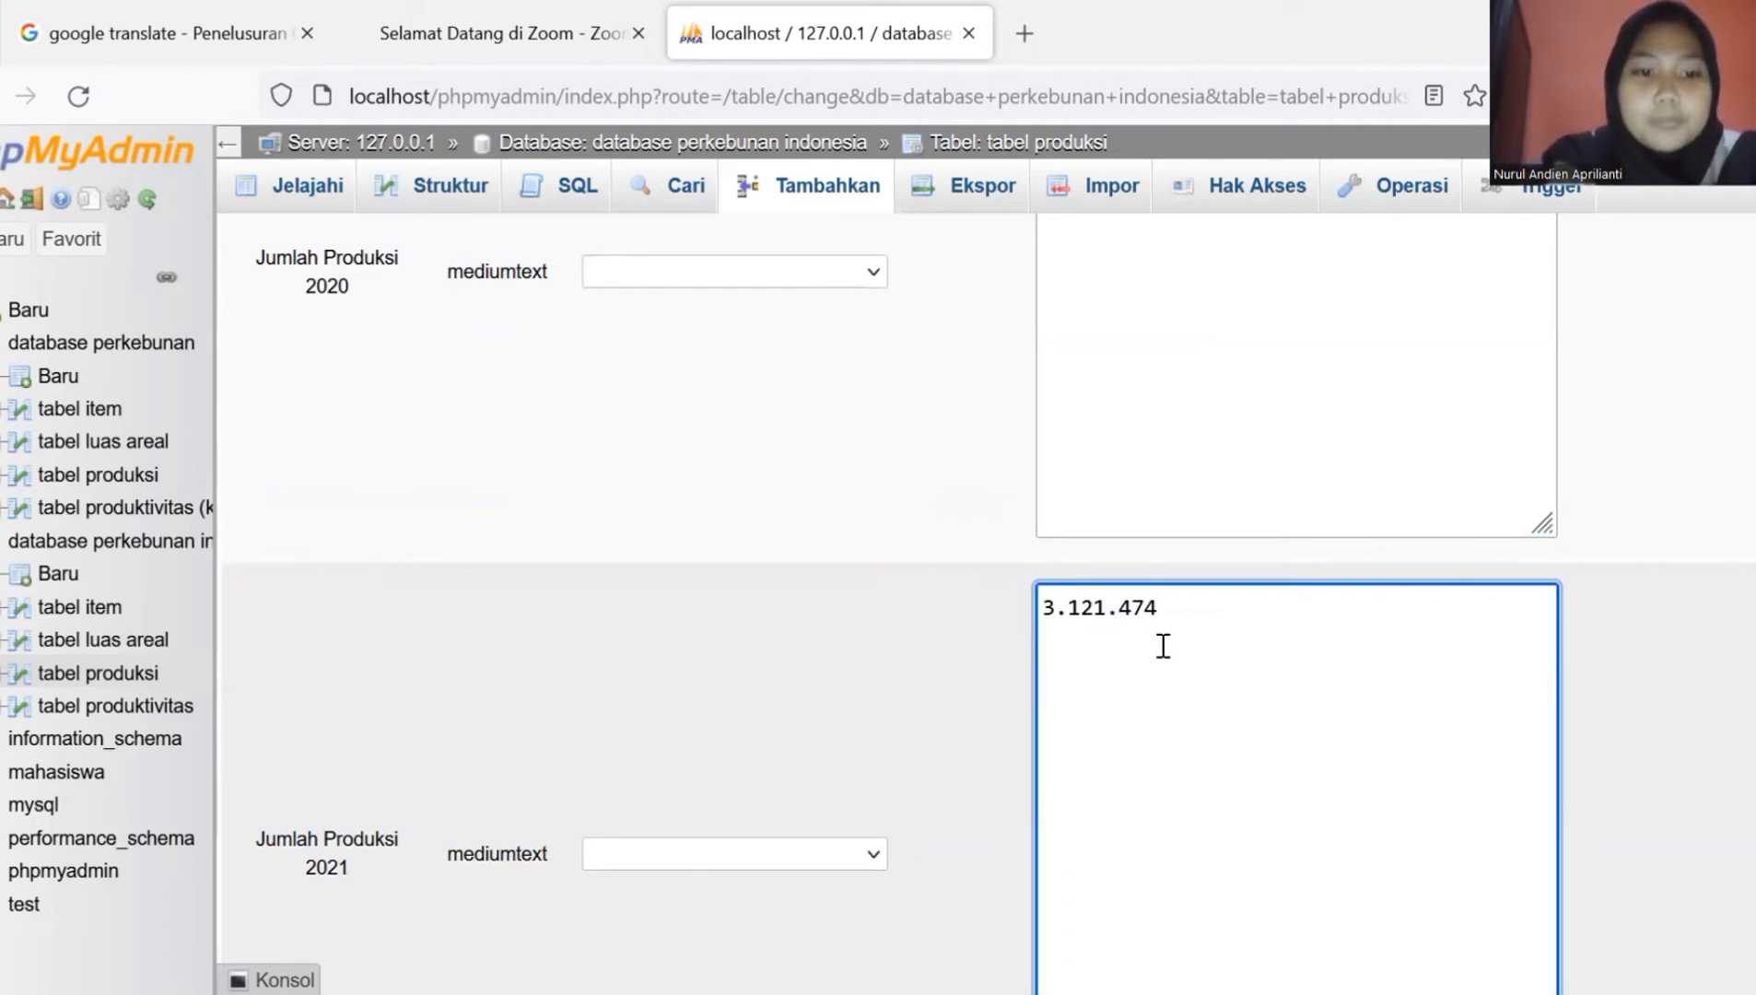
Step: Enter -9.06 as the production growth rate "Laju Pertumbuhan Produksi" of record C01 and insert the record into "tabel produksi"
scroll(1643, 735, "down", 5)
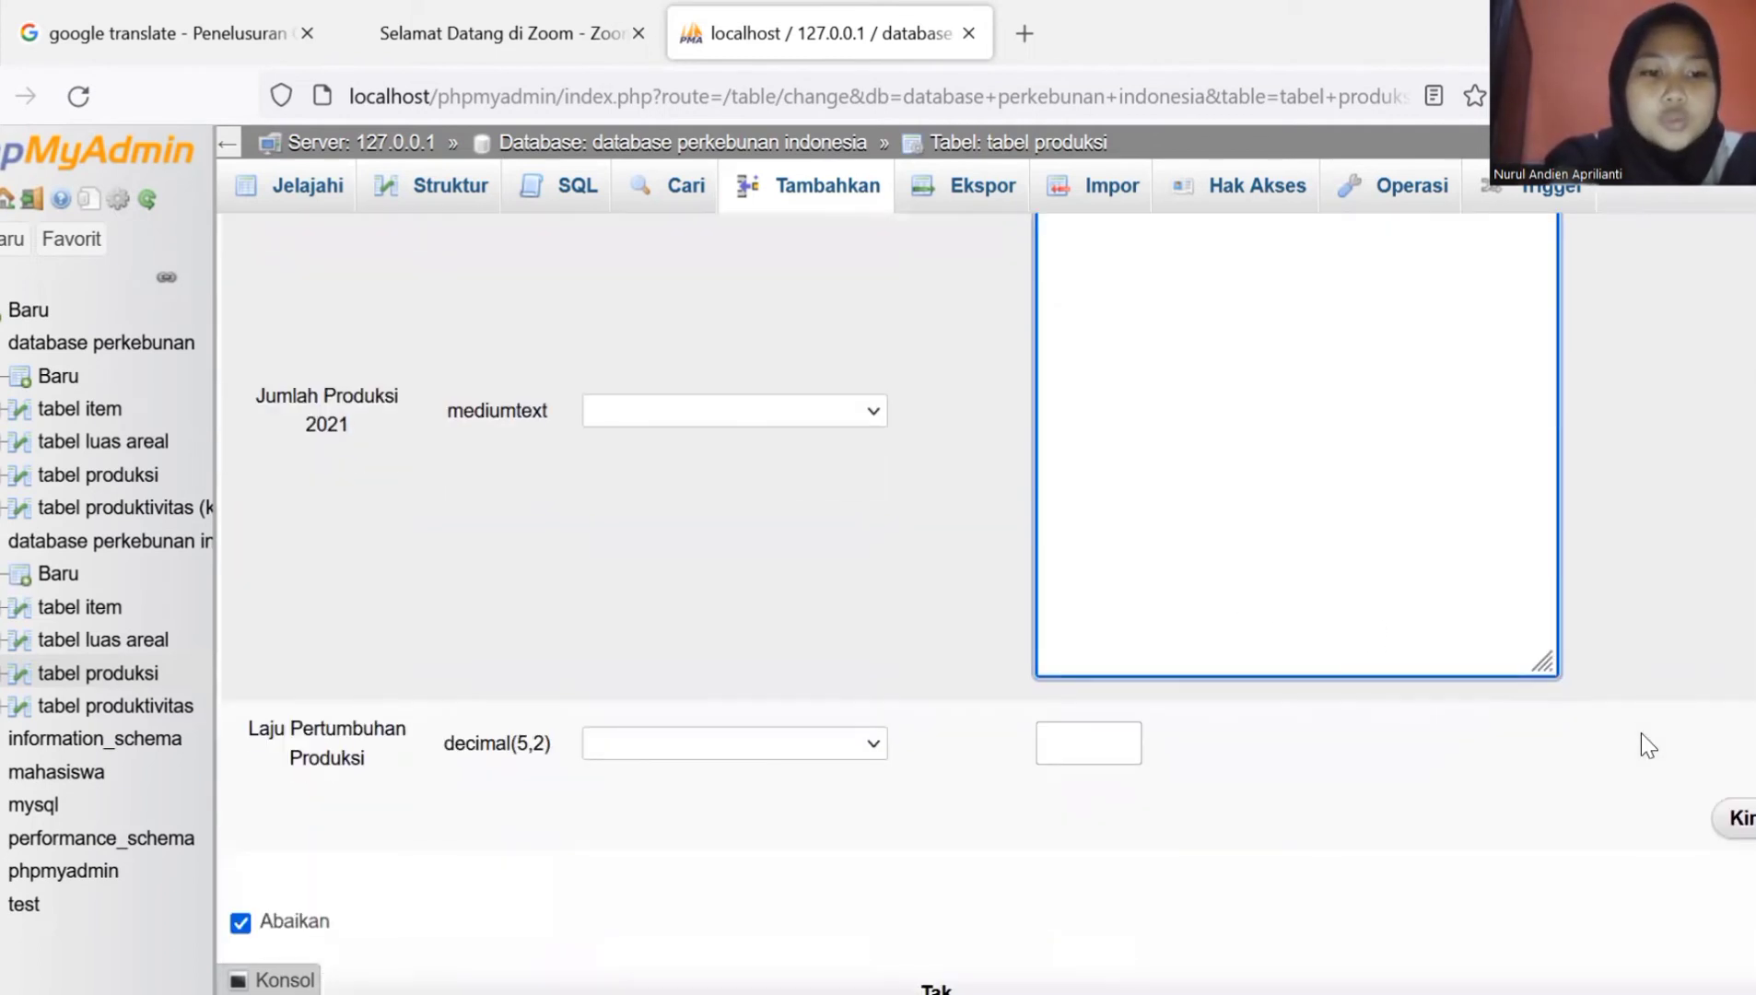
left_click(1087, 731)
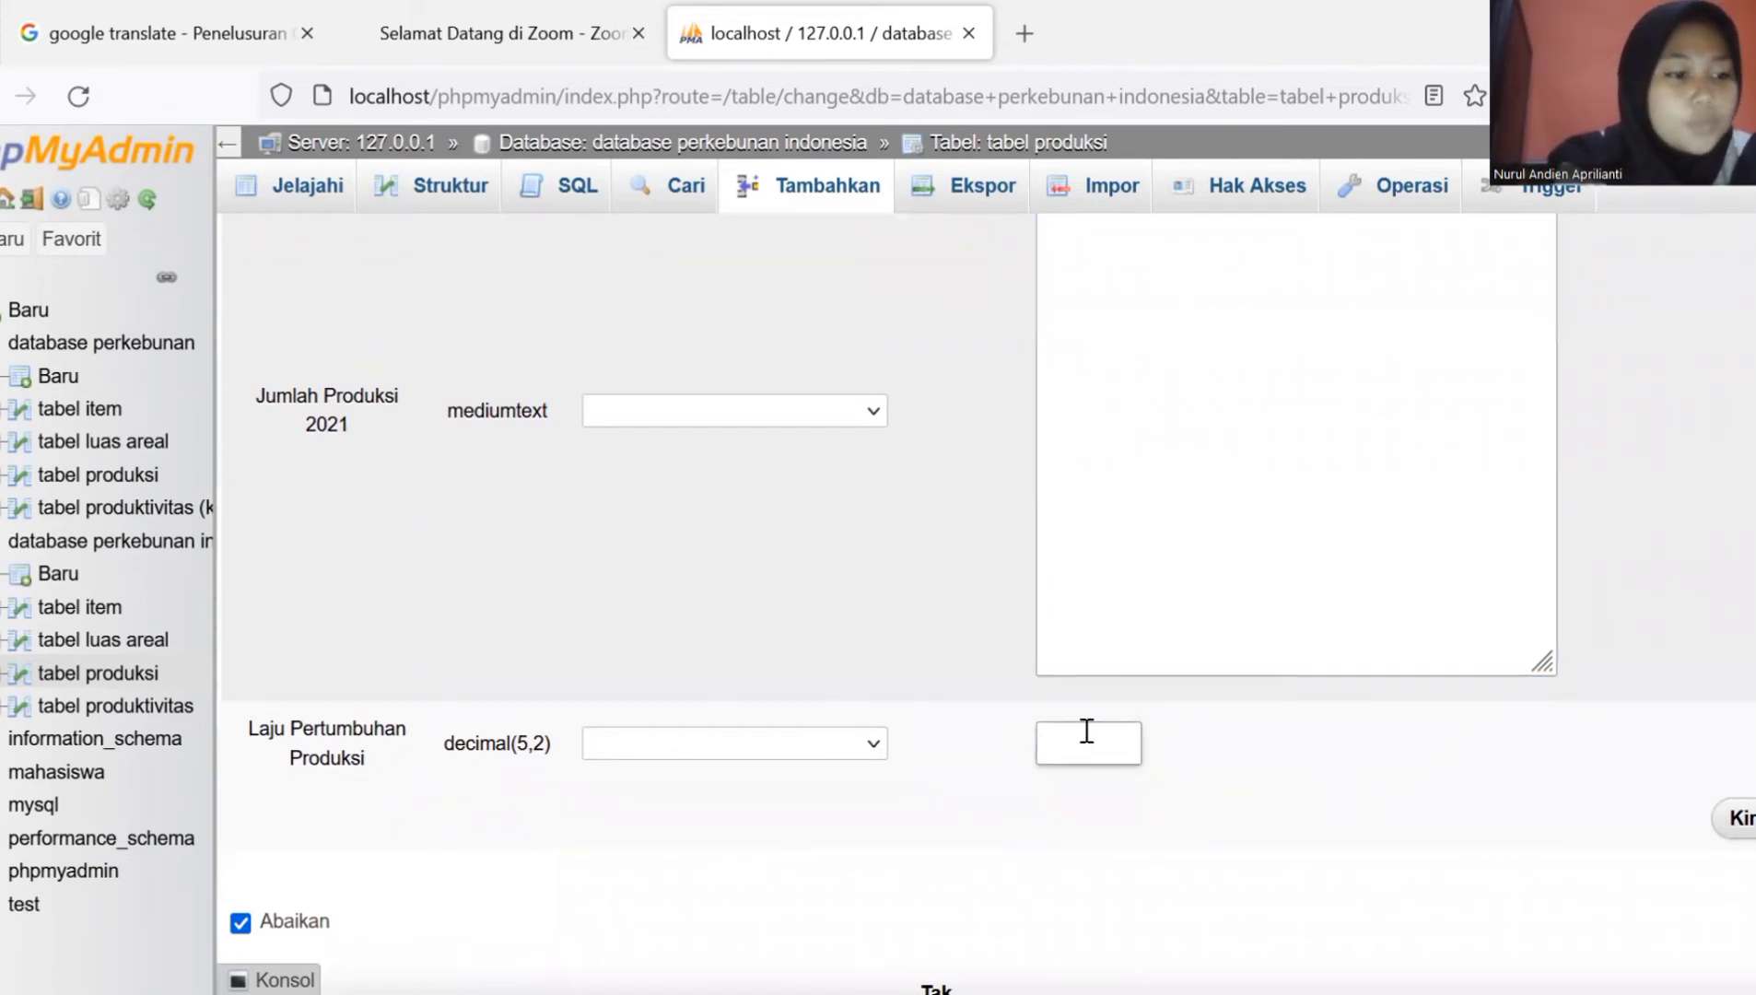
type("-9")
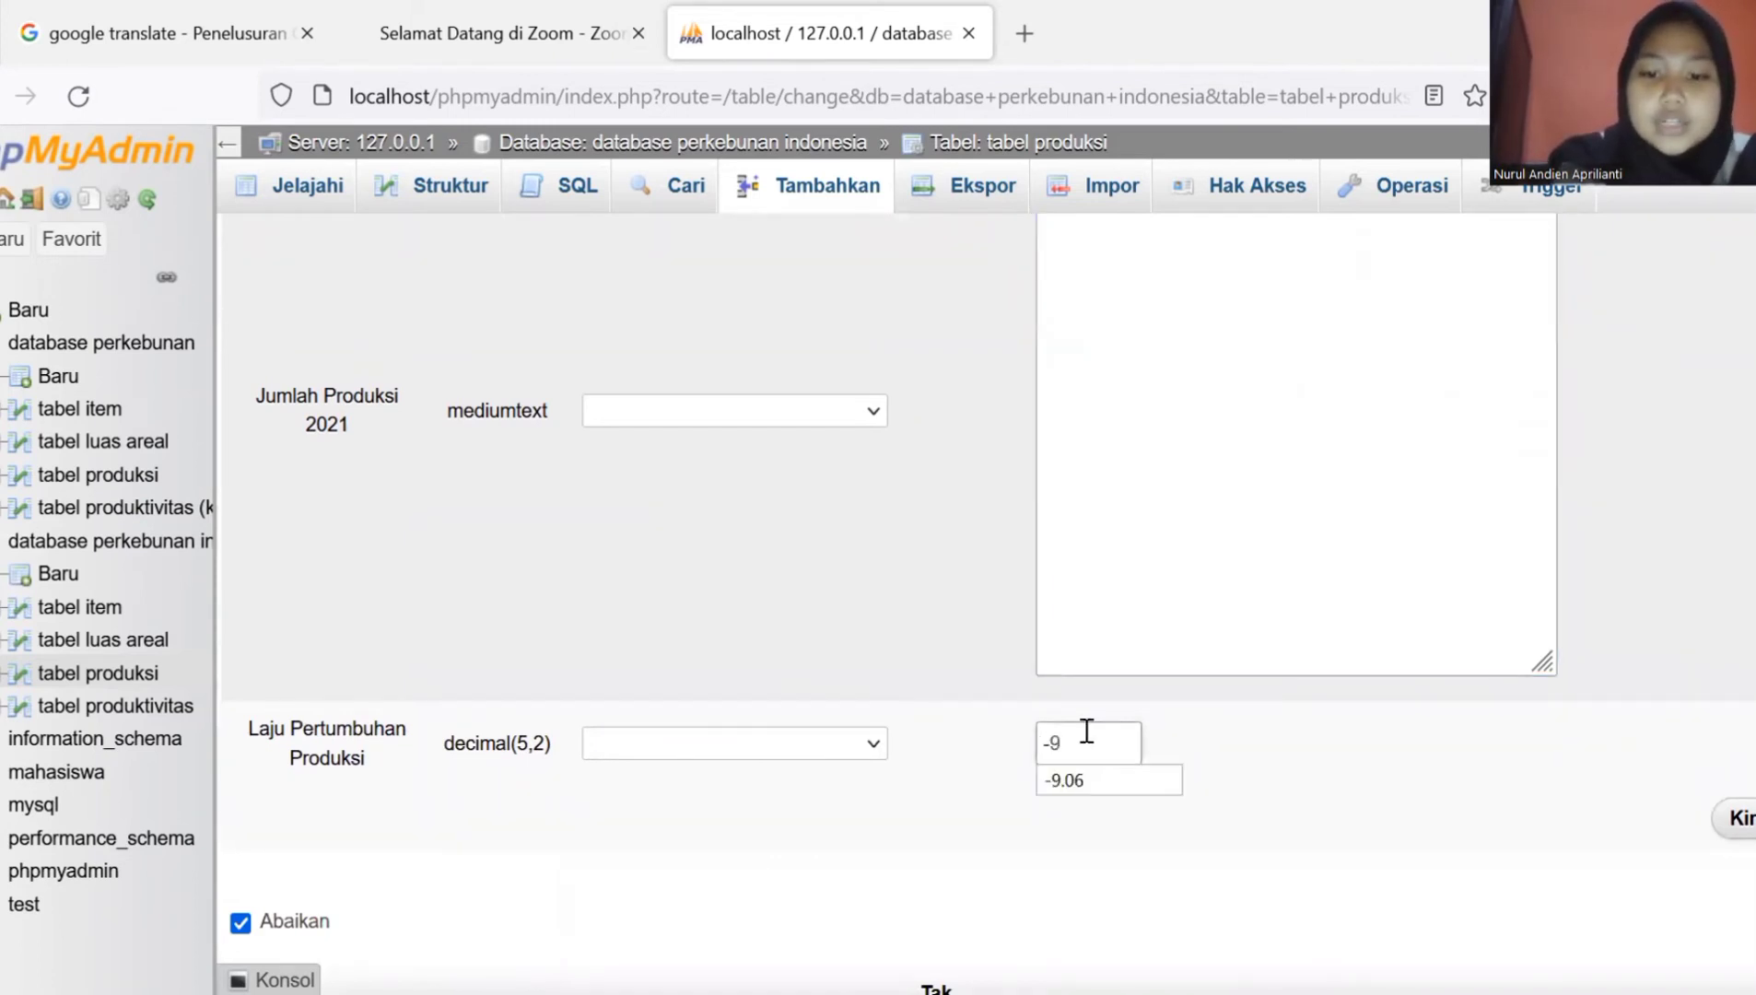
type(".")
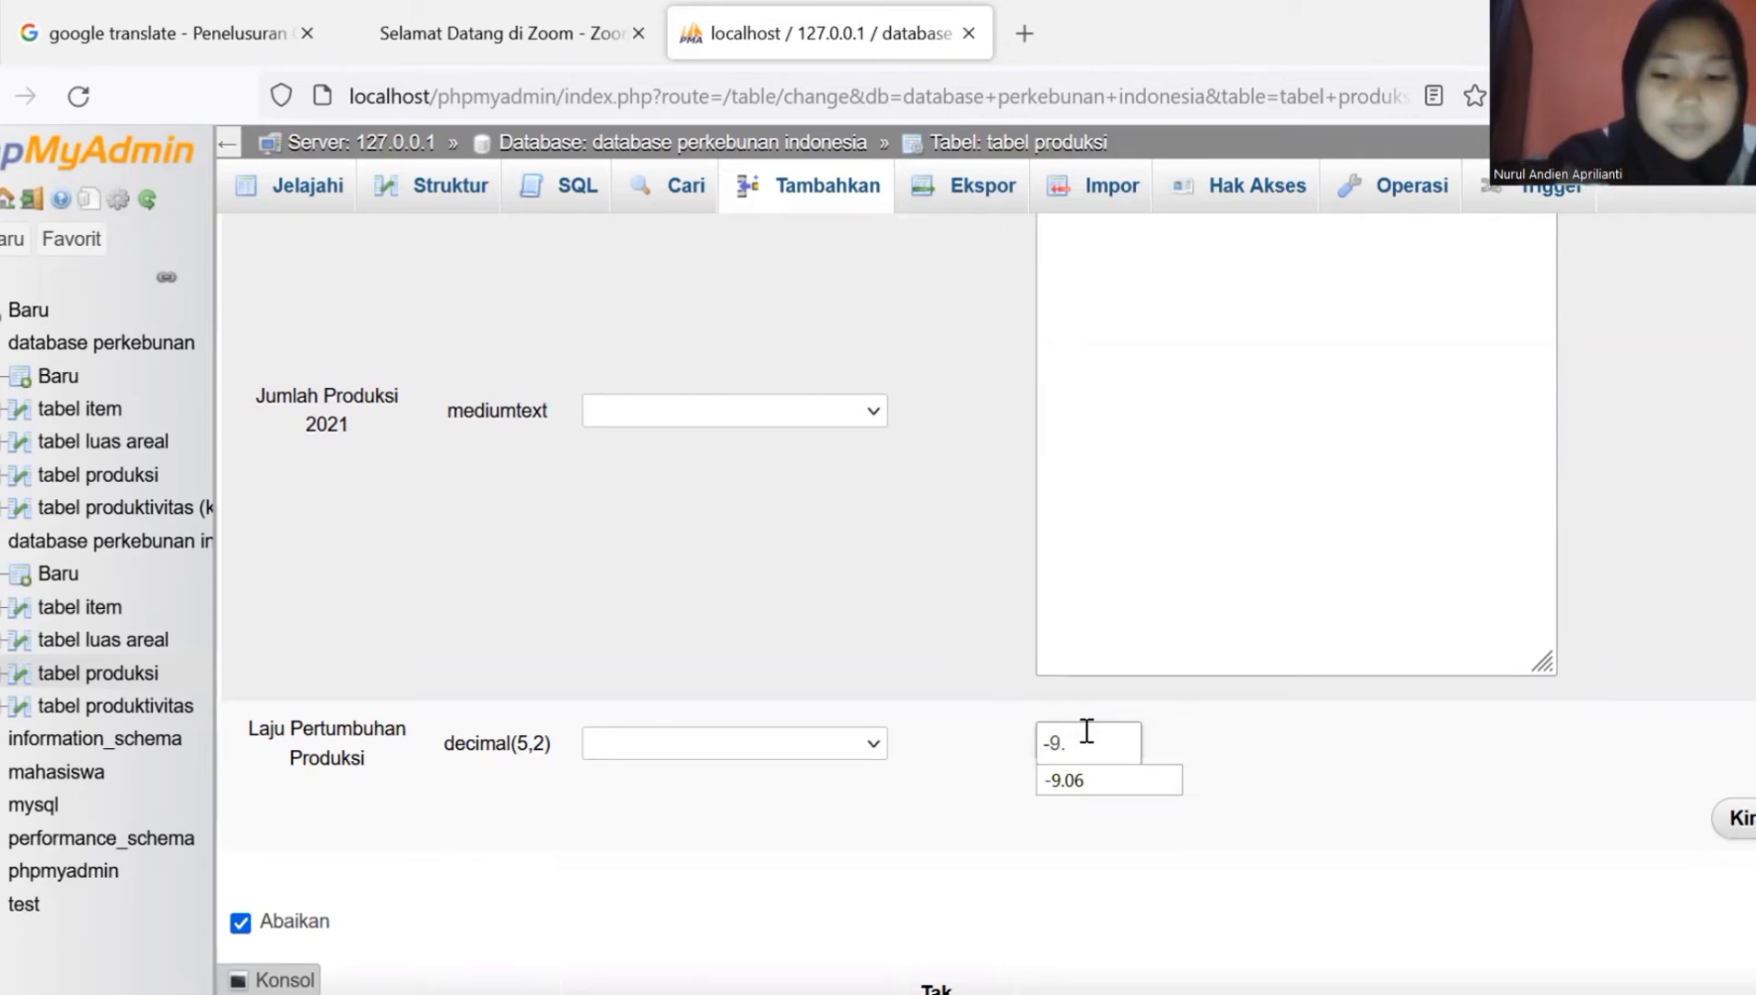
type("0")
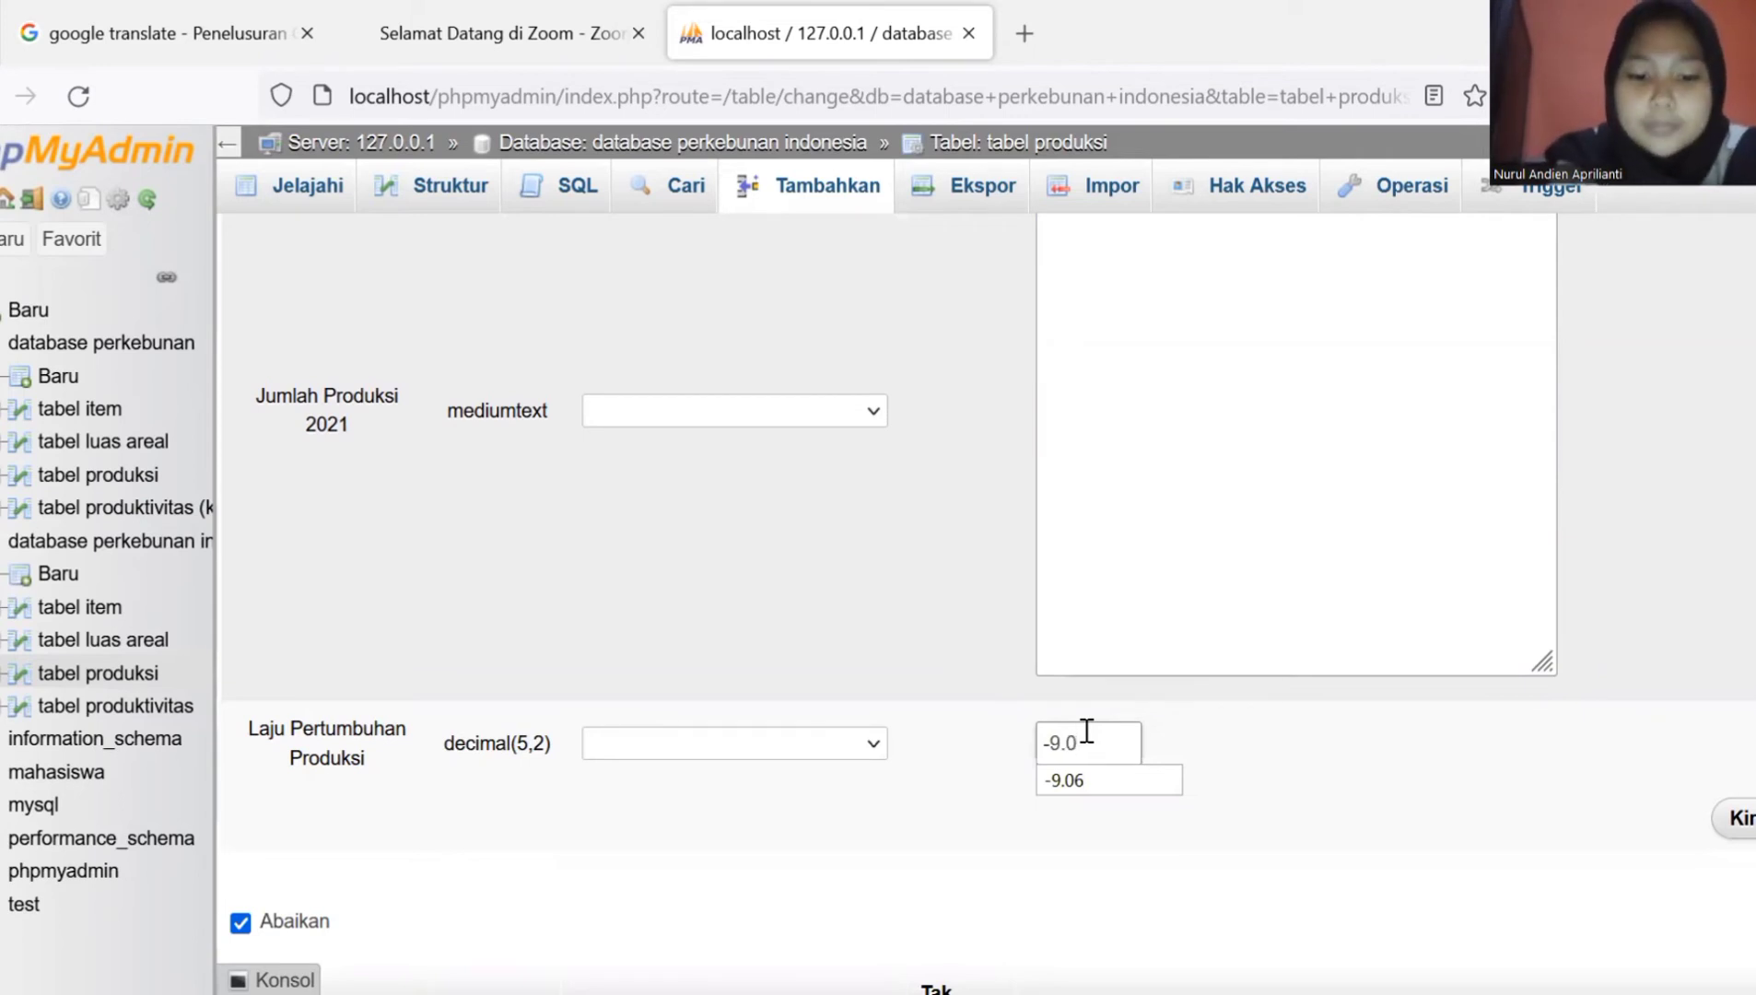
type("6")
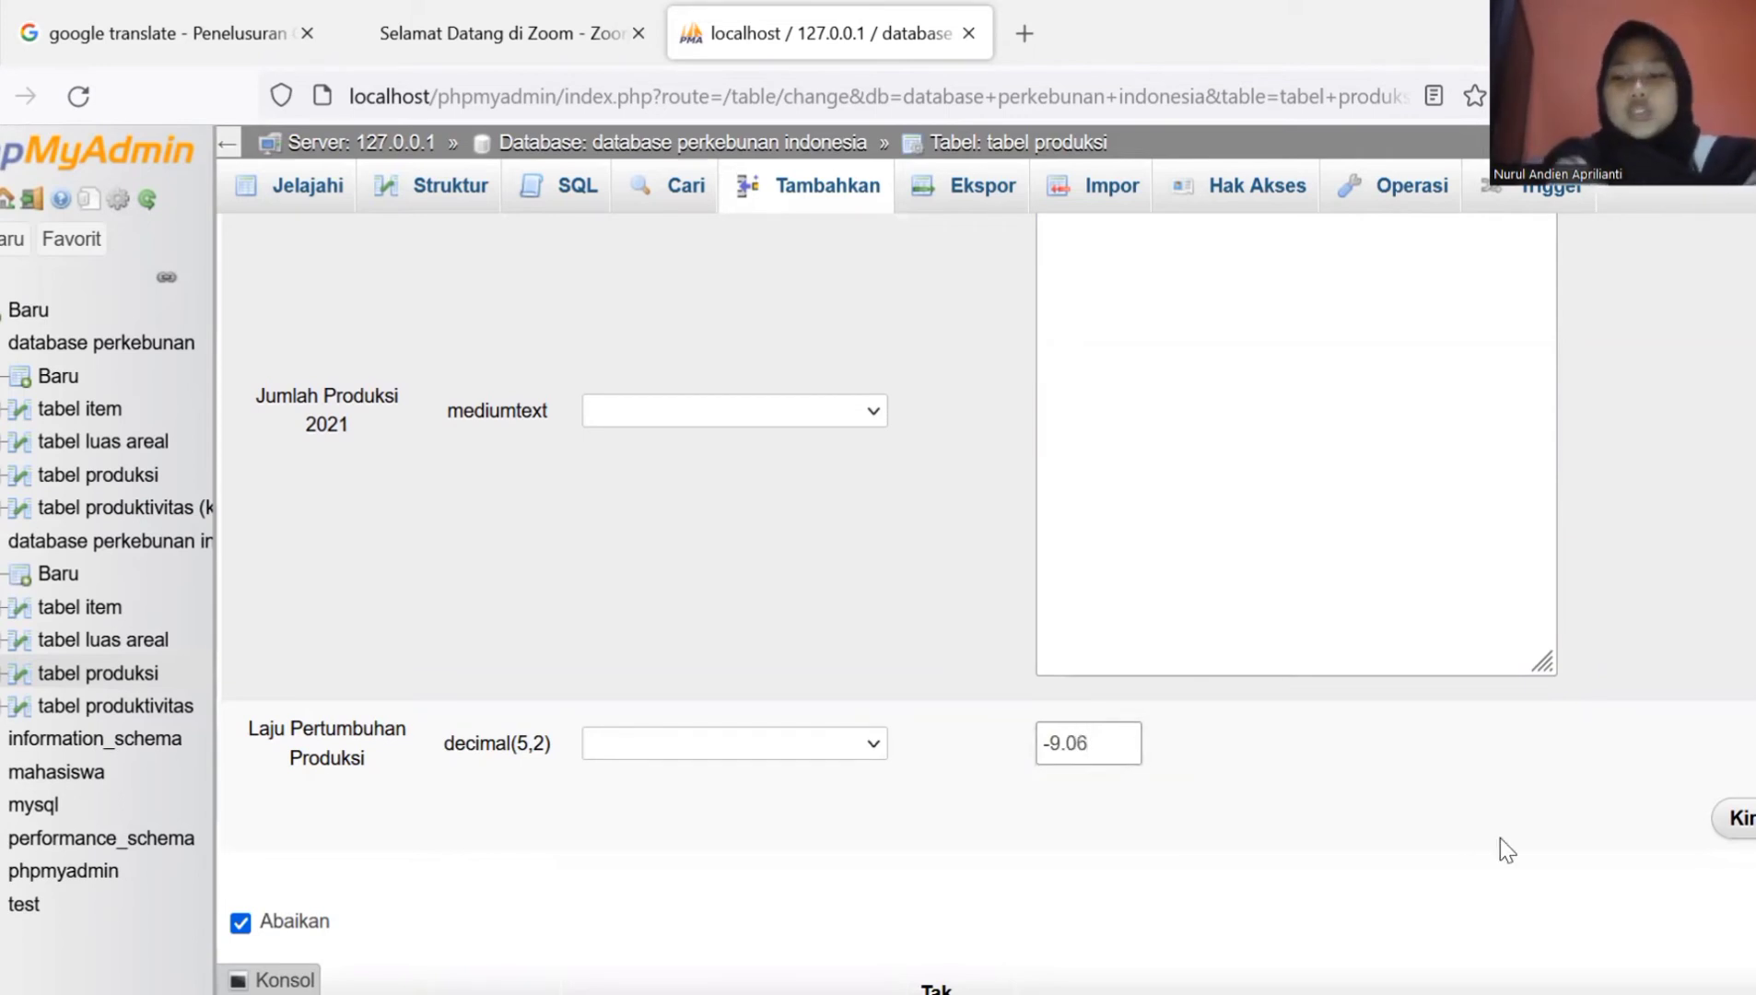
left_click(1742, 824)
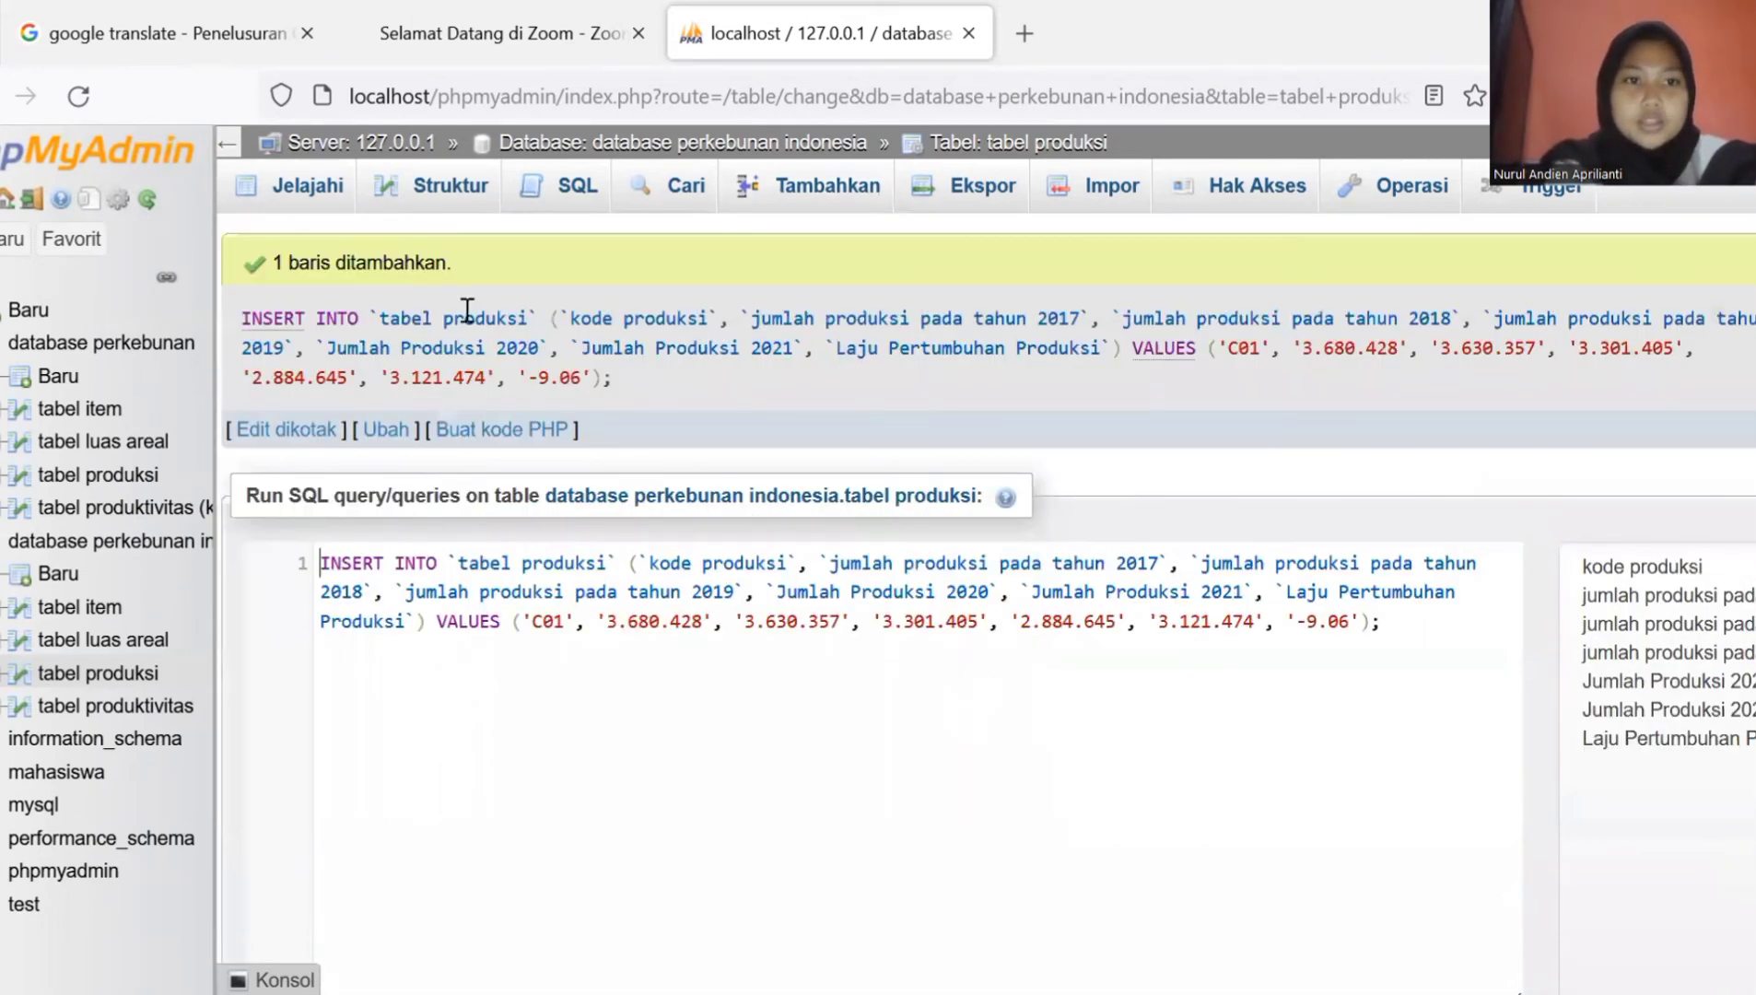
Step: Browse "tabel produksi" in "database perkebunan" and examine the production codes with their yearly production amounts
left_click(391, 196)
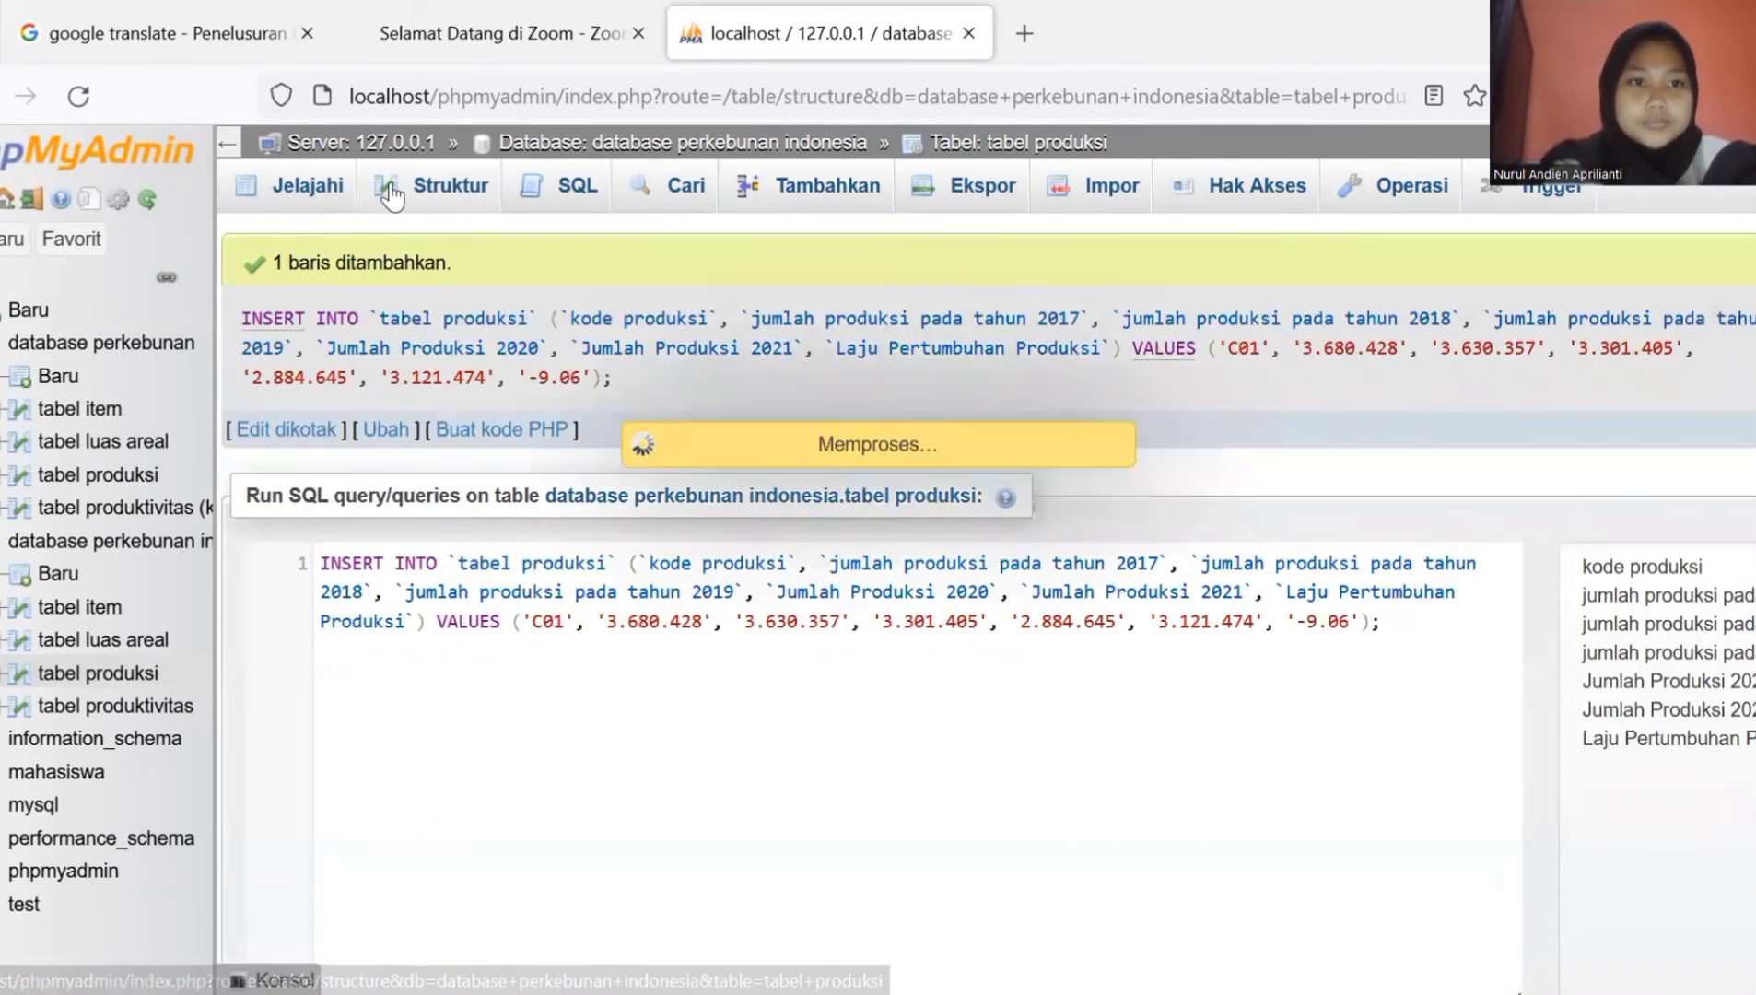
left_click(293, 191)
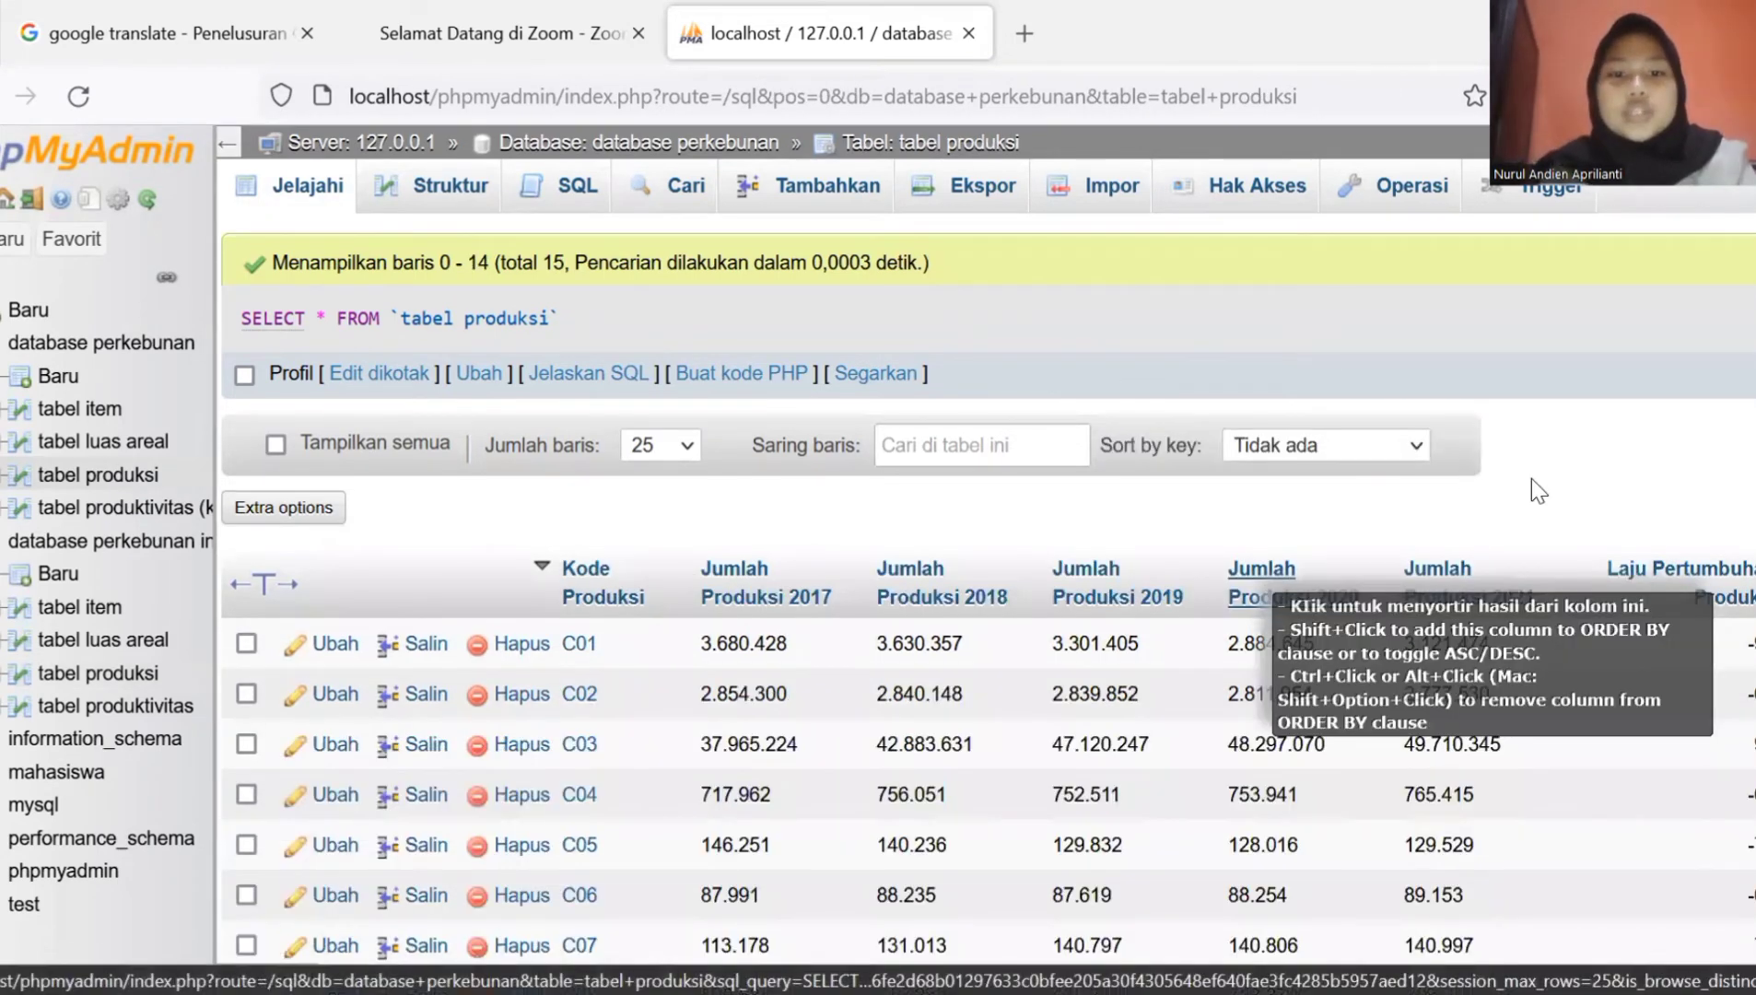
scroll(1532, 479, "down", 1)
scroll(1531, 479, "down", 1)
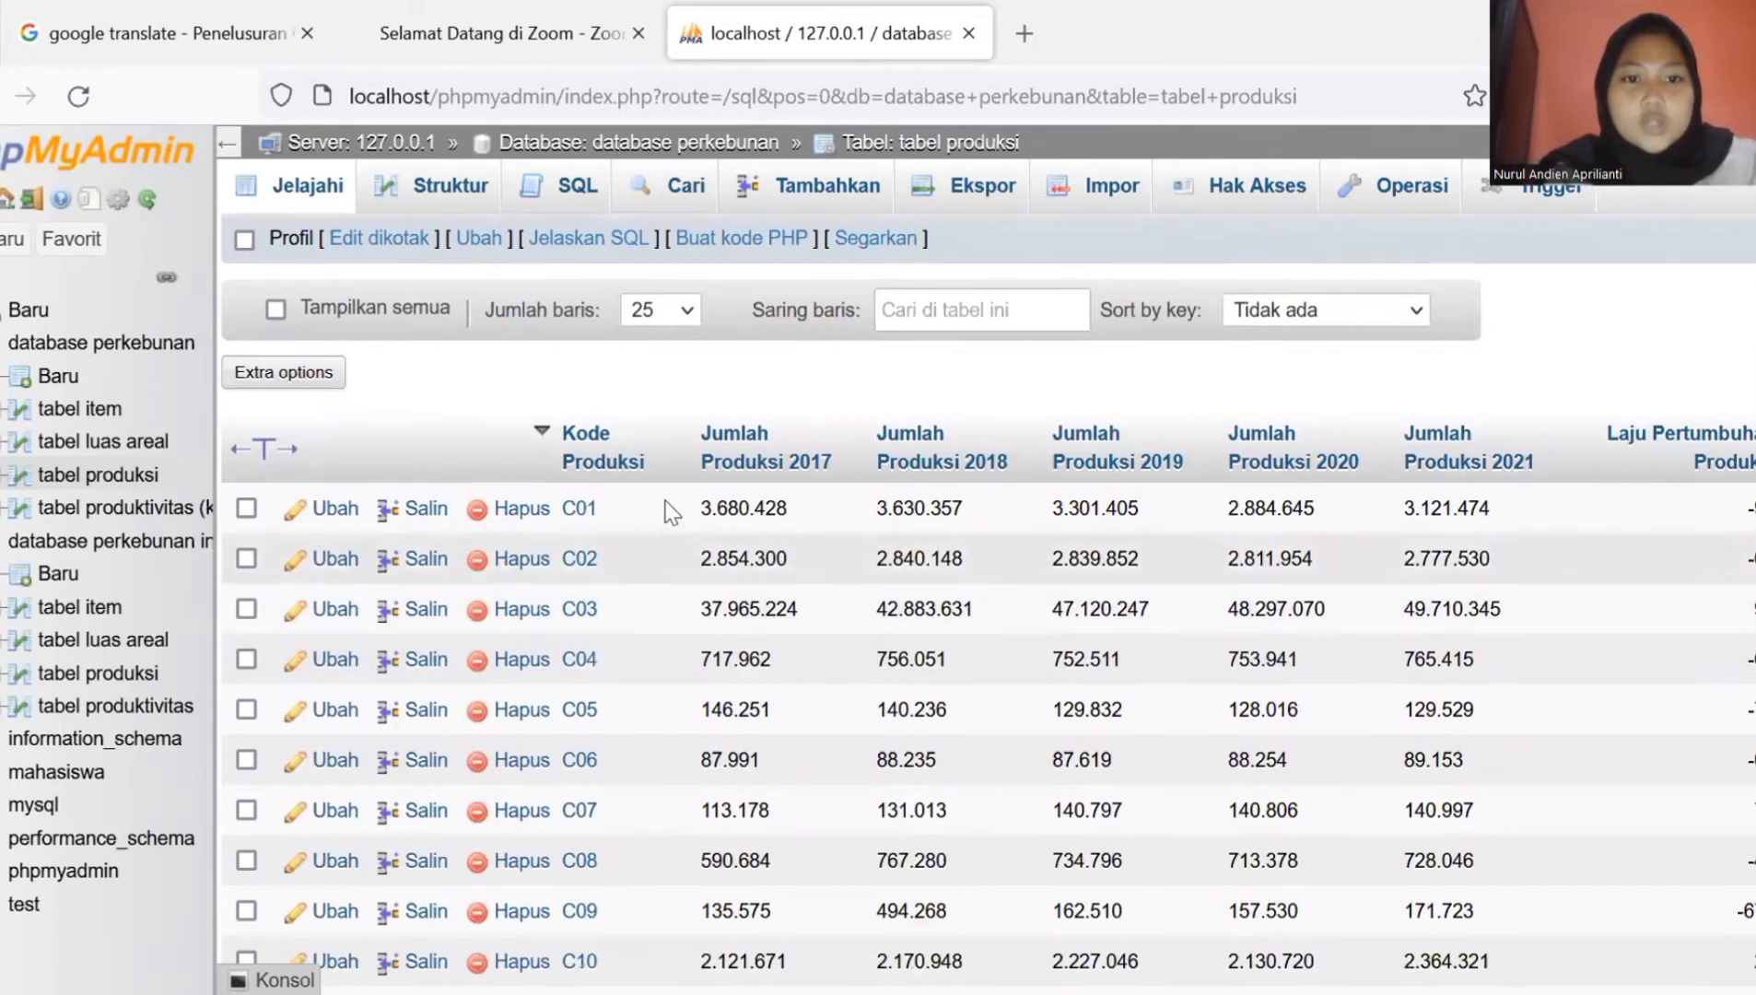
scroll(768, 661, "down", 4)
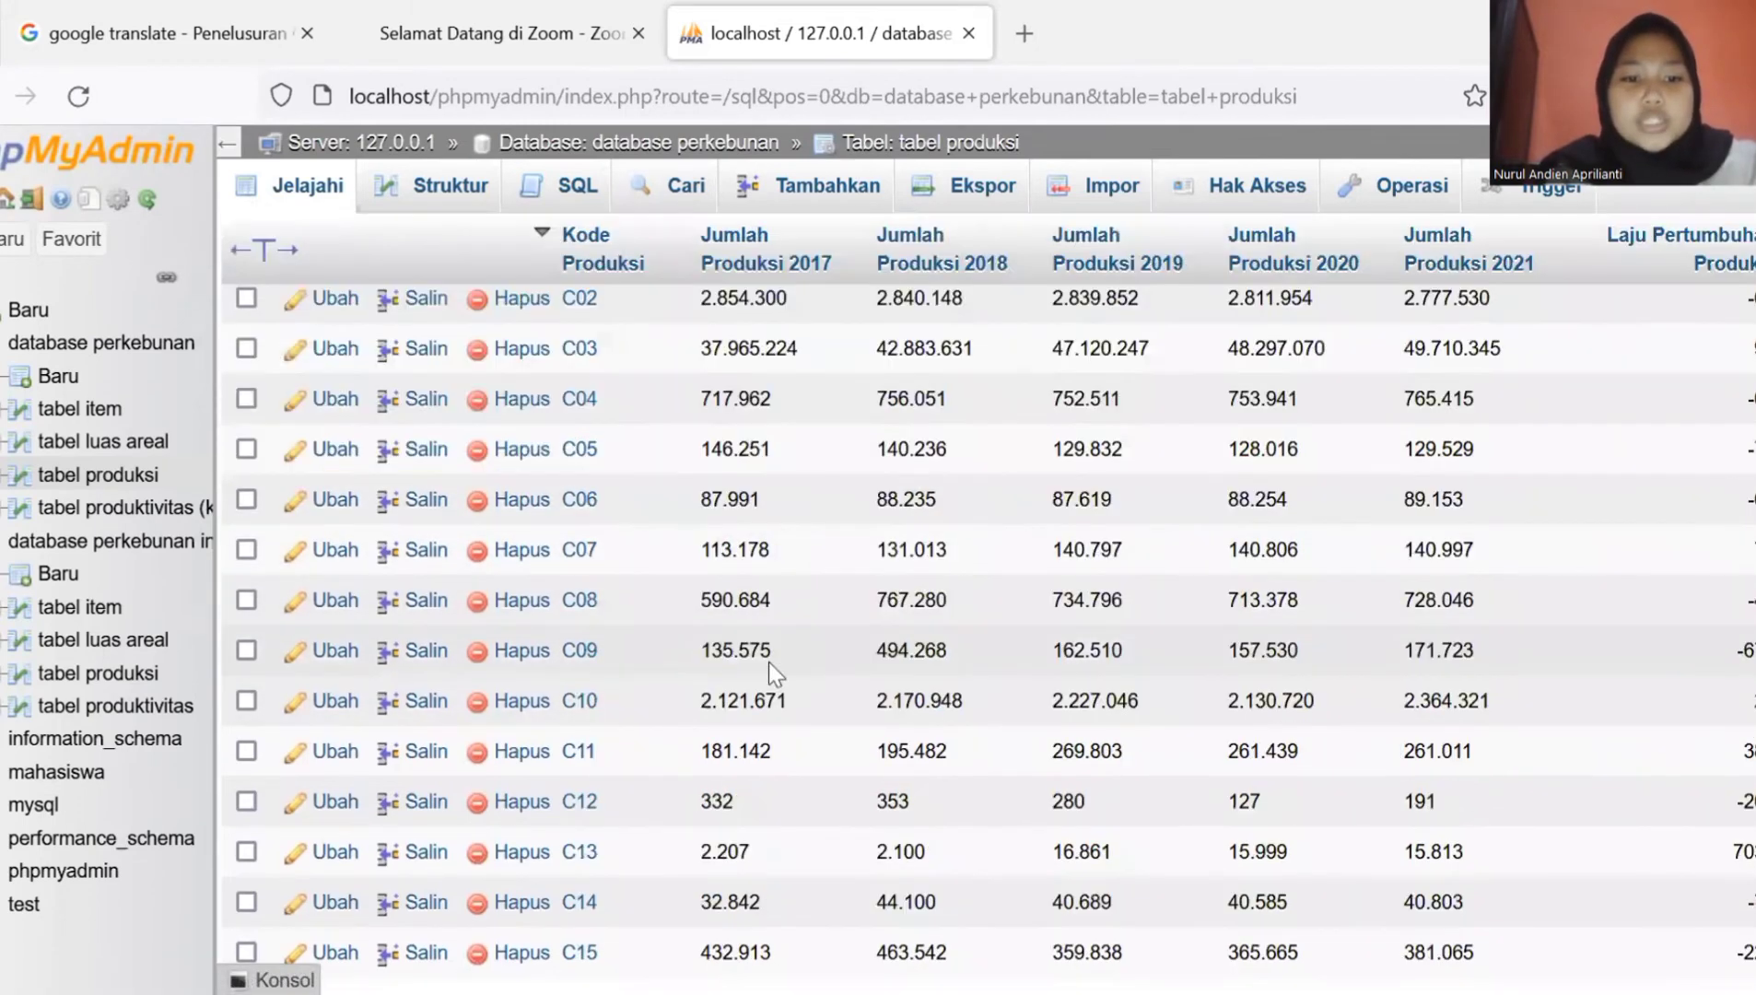
scroll(800, 520, "up", 4)
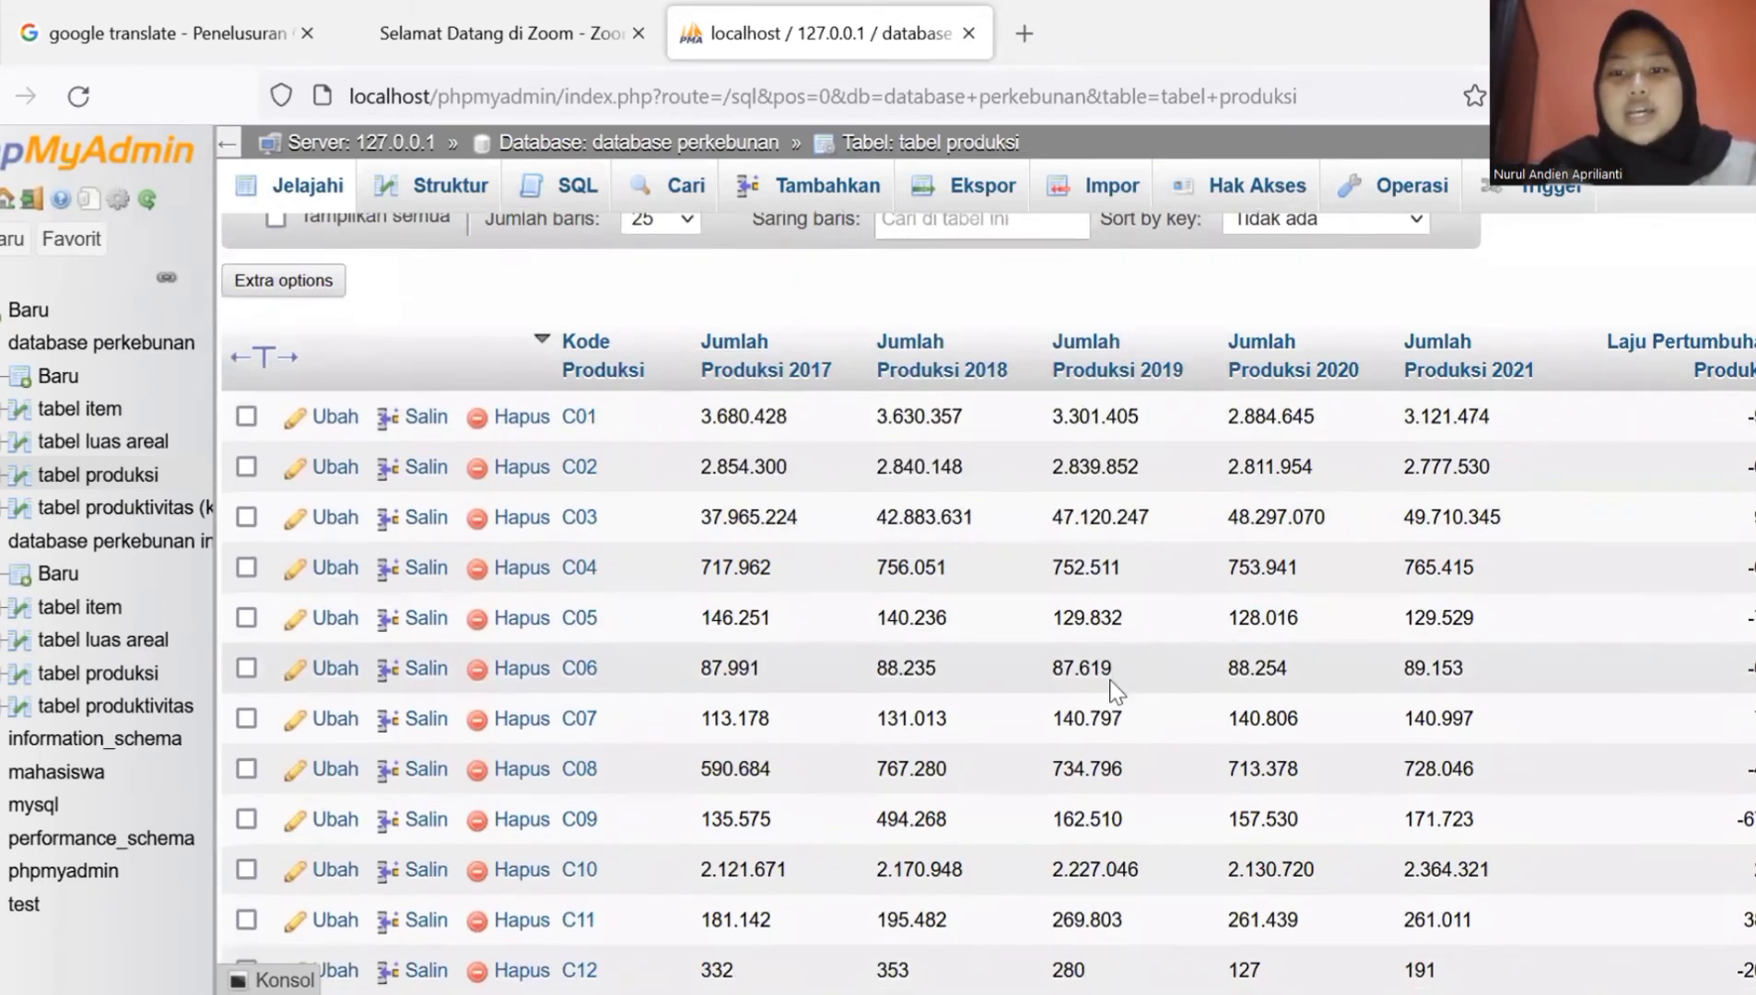
scroll(1607, 648, "up", 3)
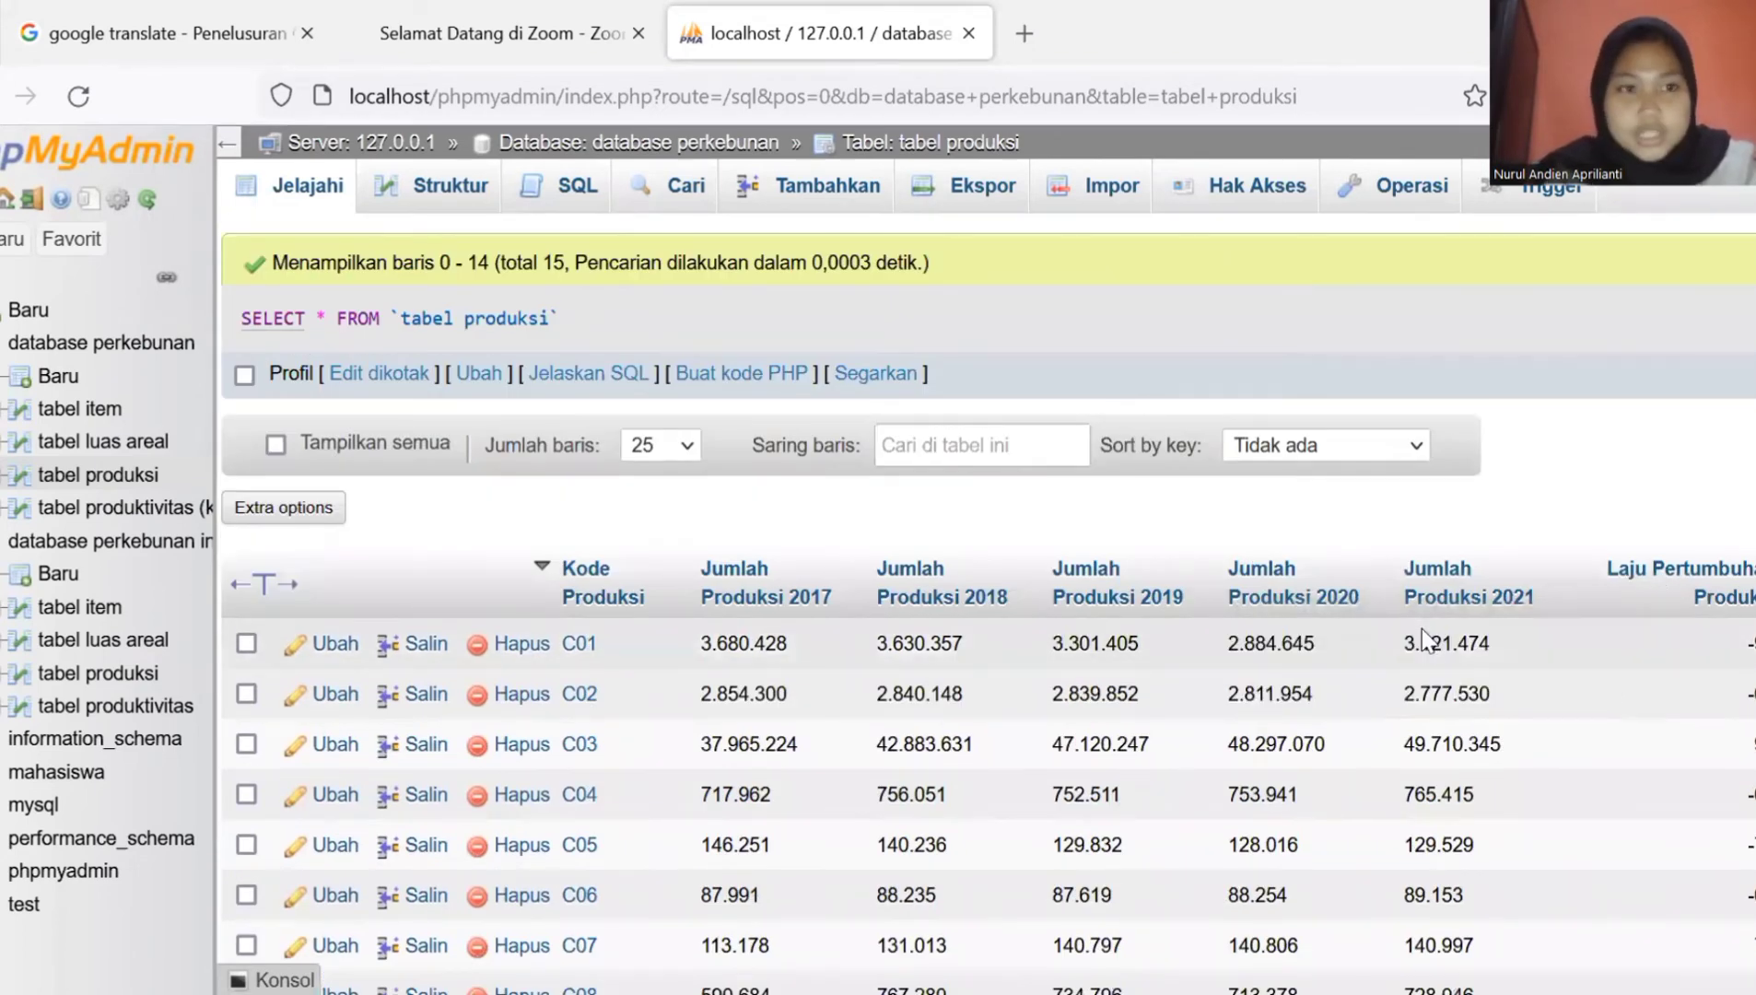
Step: Start a new record in "tabel produktivitas" of "database perkebunan indonesia" and enter D01 as its "kode produktivitas"
left_click(48, 579)
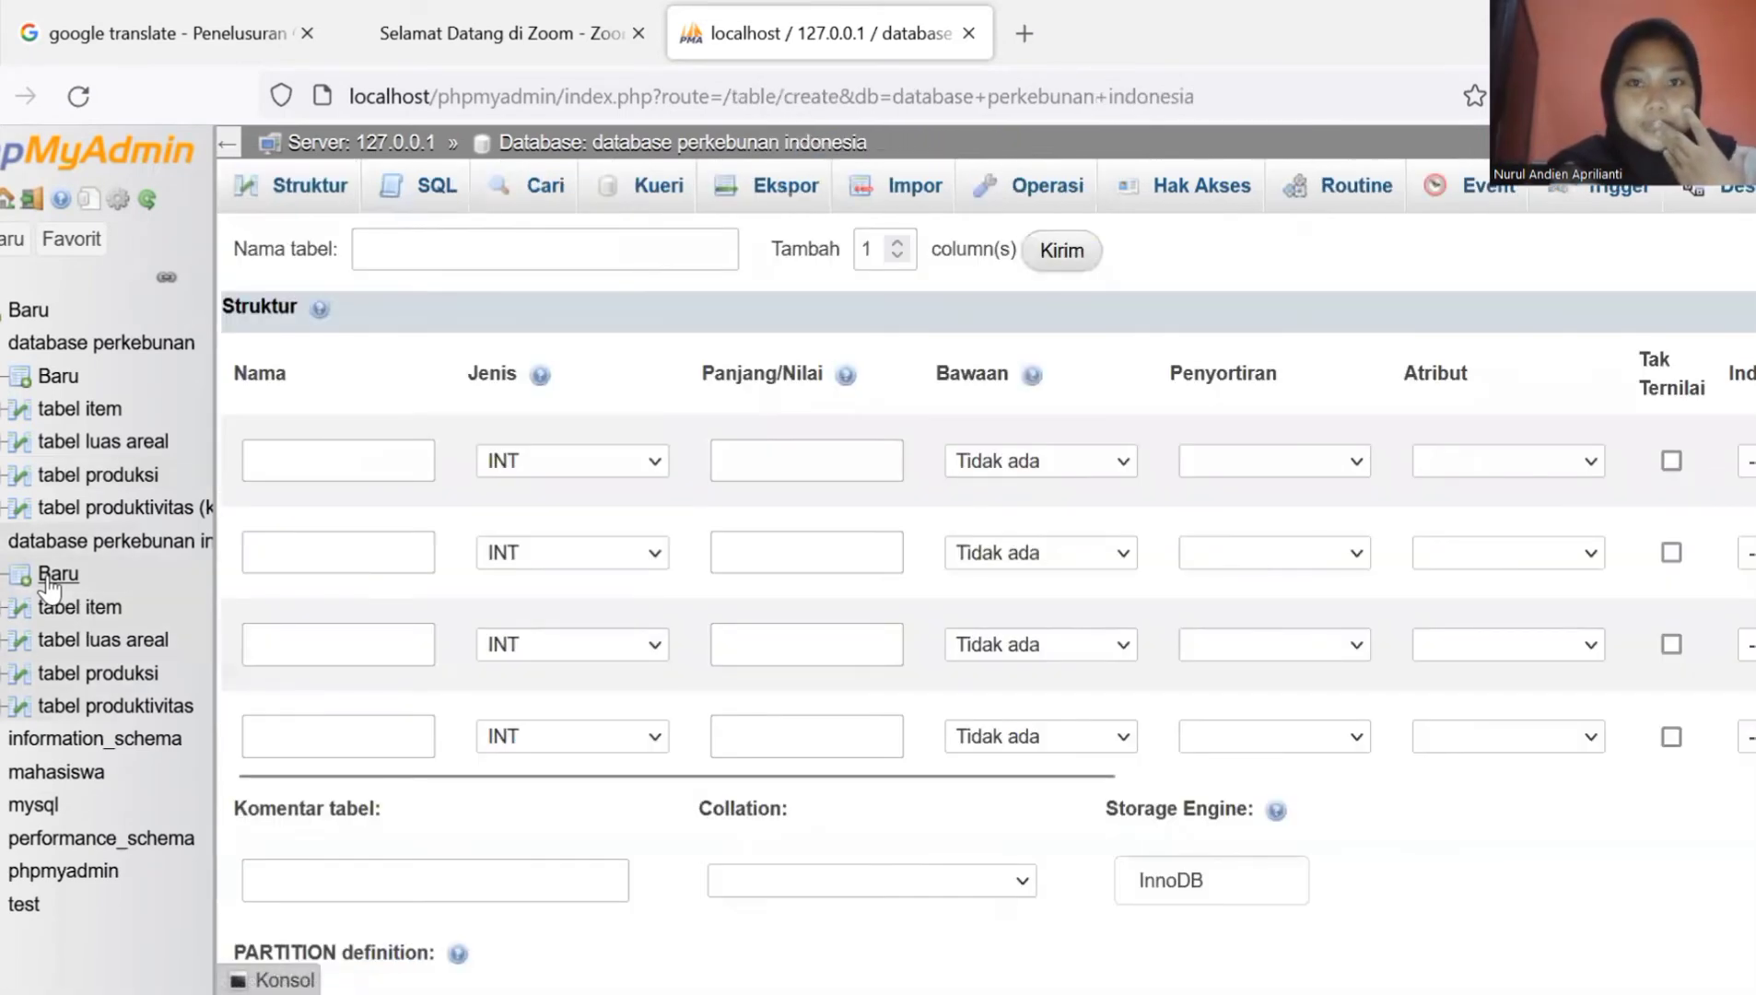
left_click(87, 710)
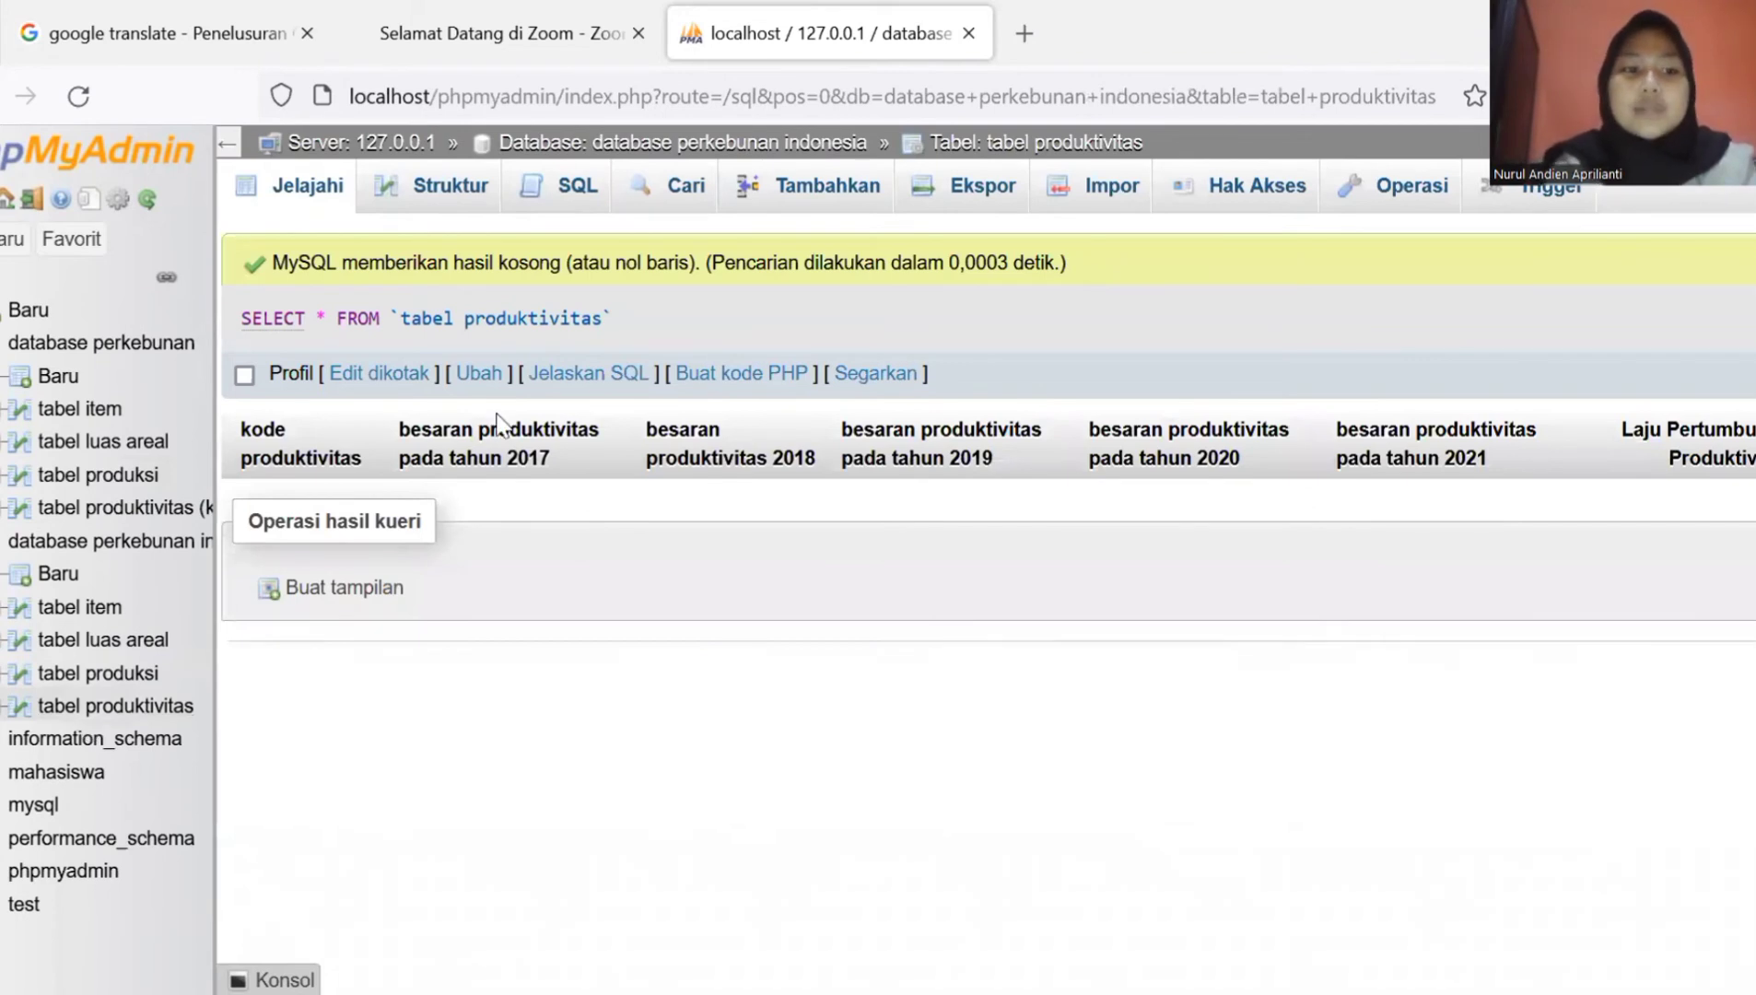
left_click(757, 189)
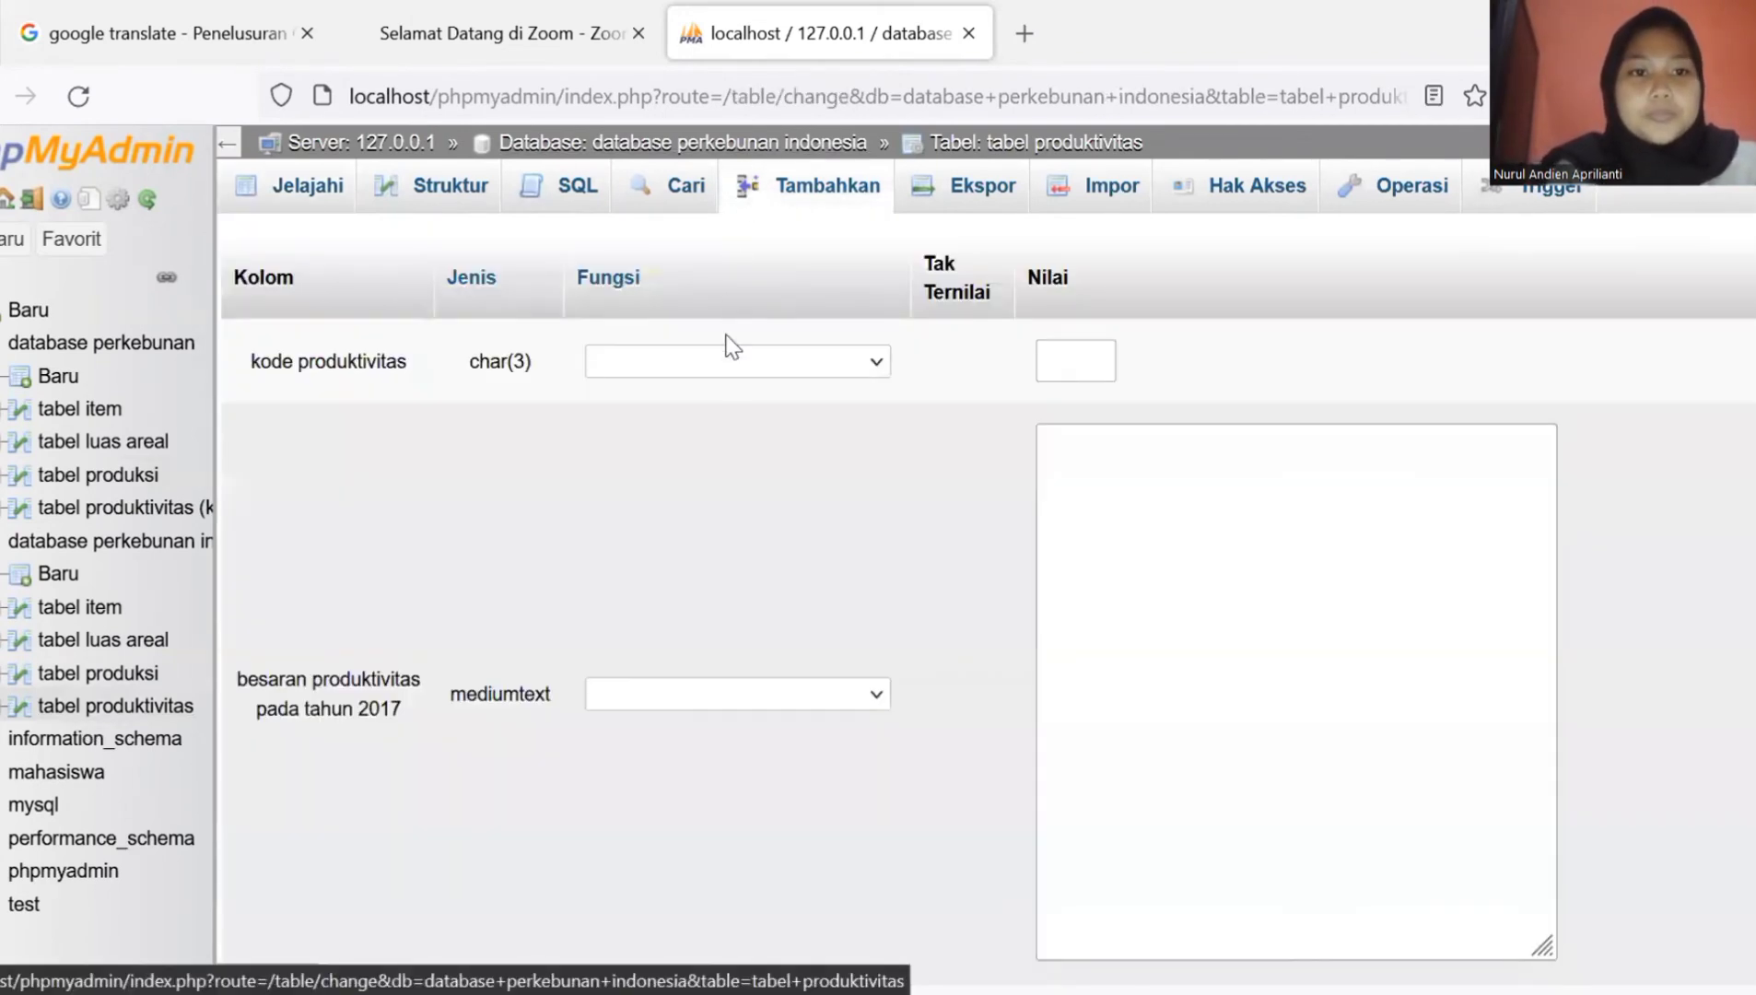
left_click(1058, 367)
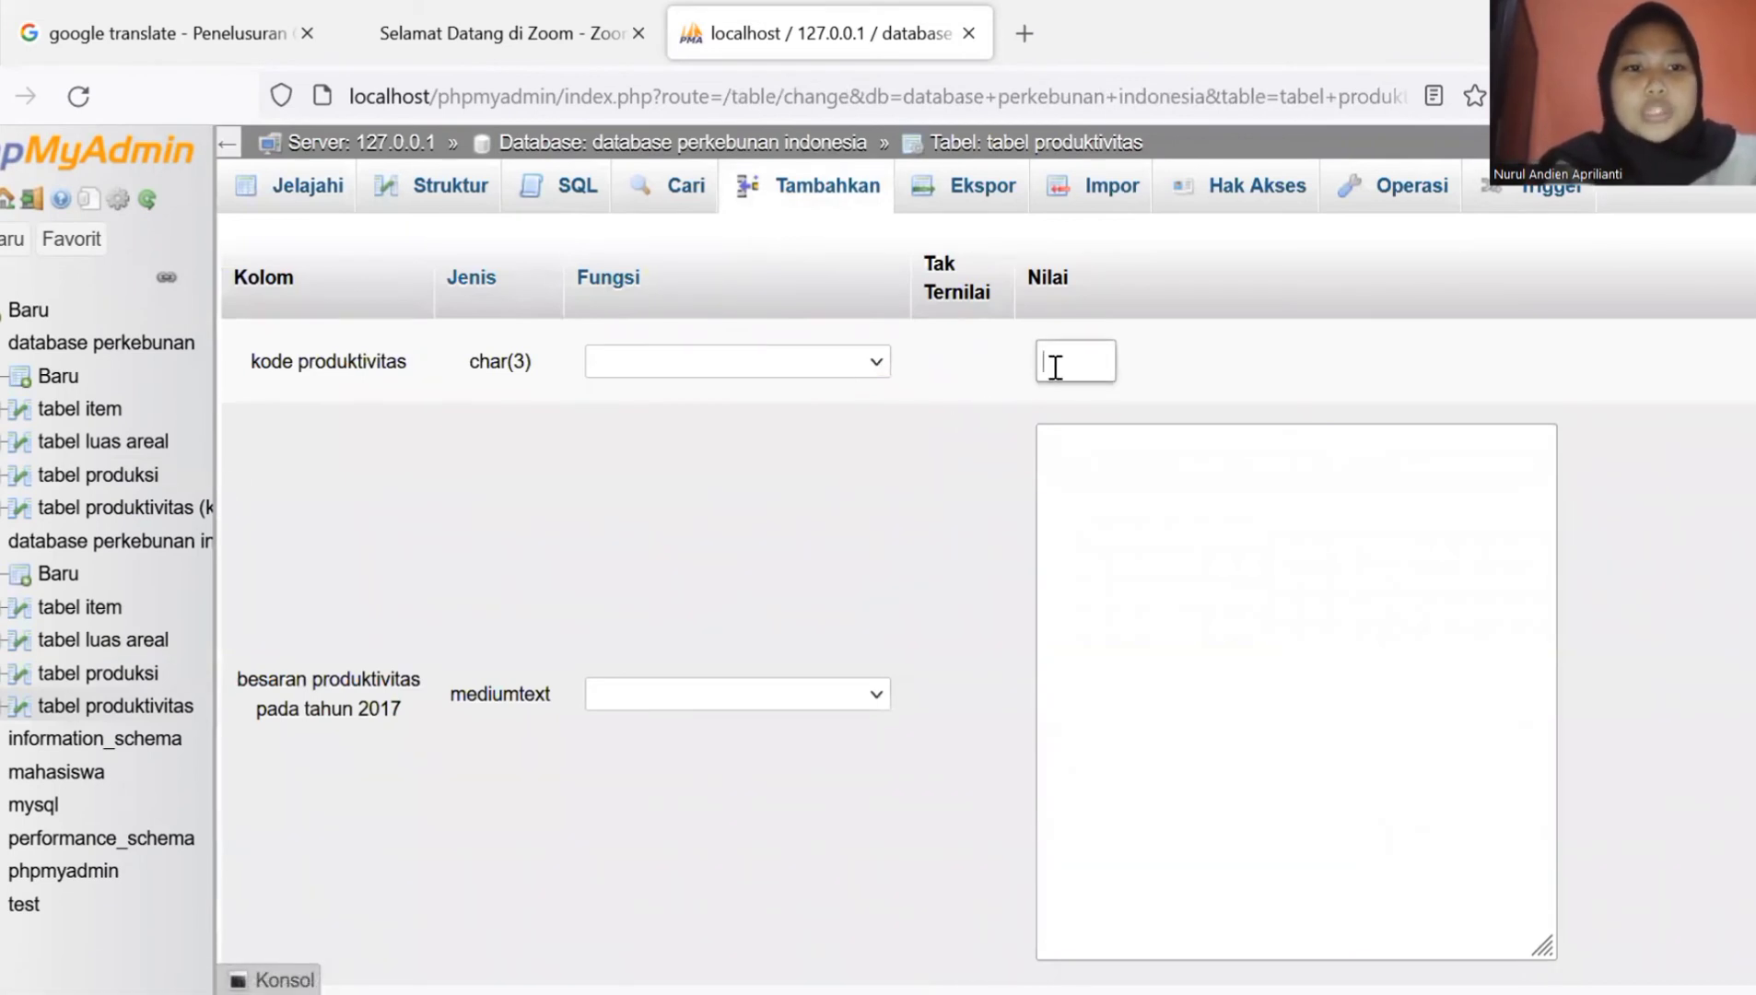
type("P01")
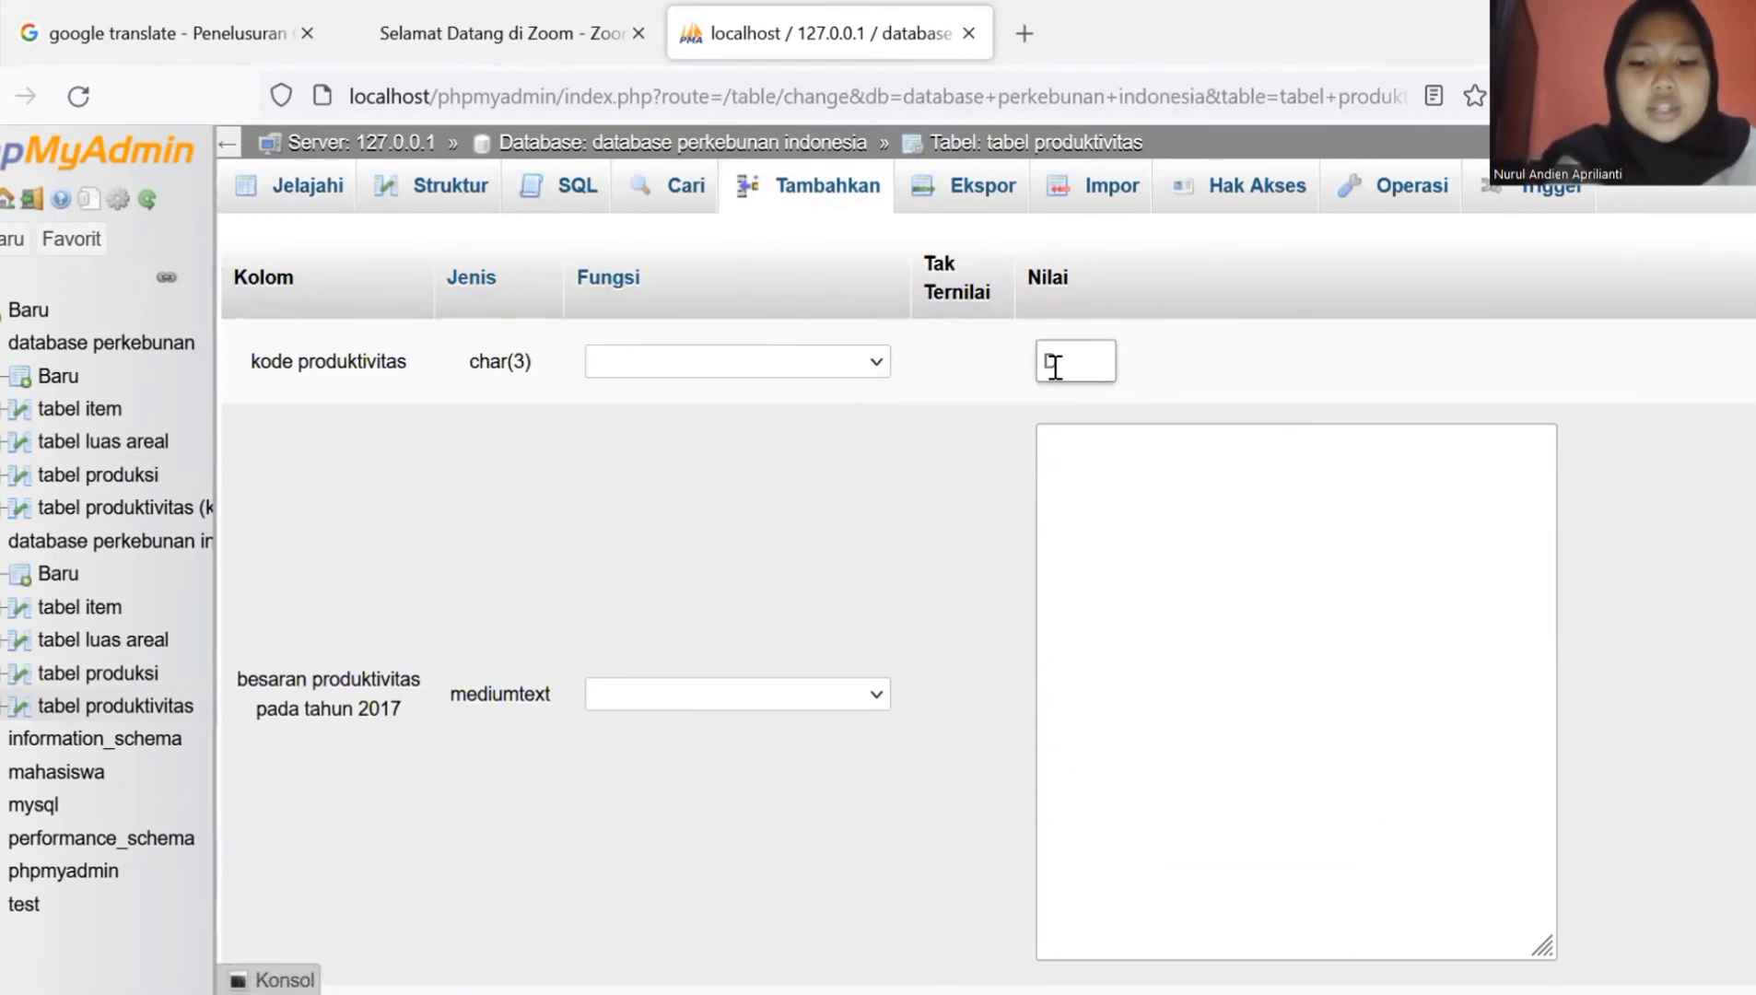
Step: Enter 1.205 as the 2017 productivity and 1.161 as the 2018 productivity of record D01
left_click(1150, 539)
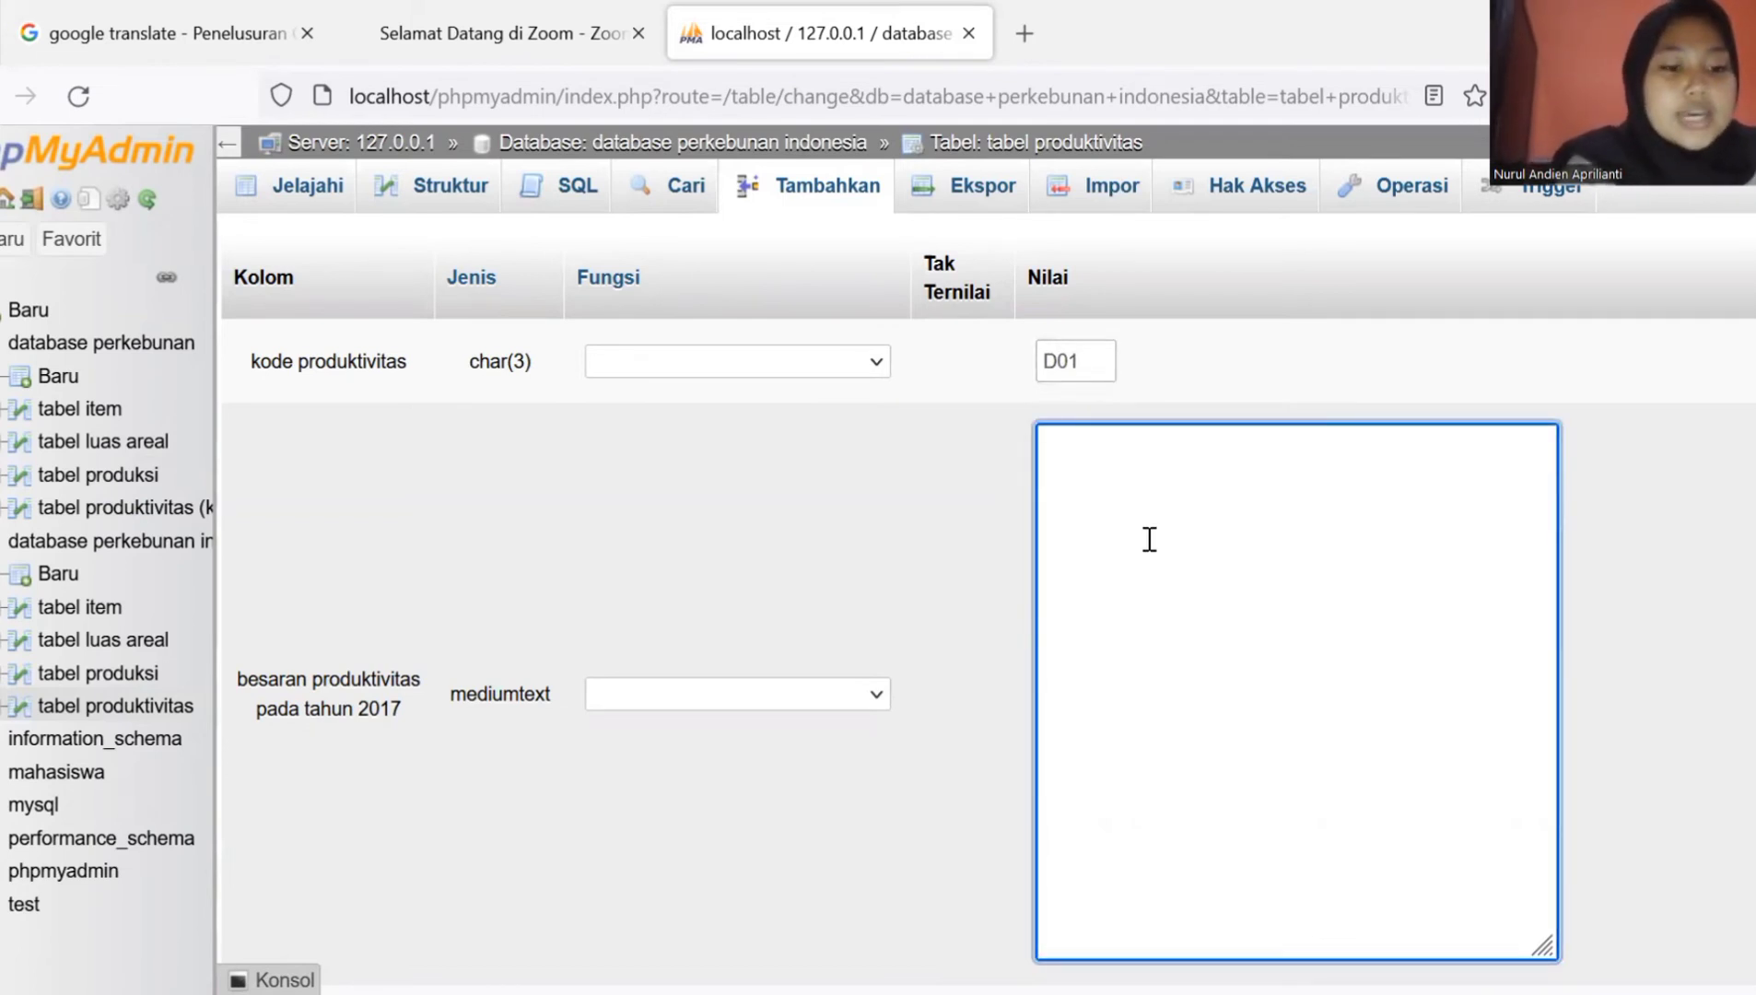
type("1")
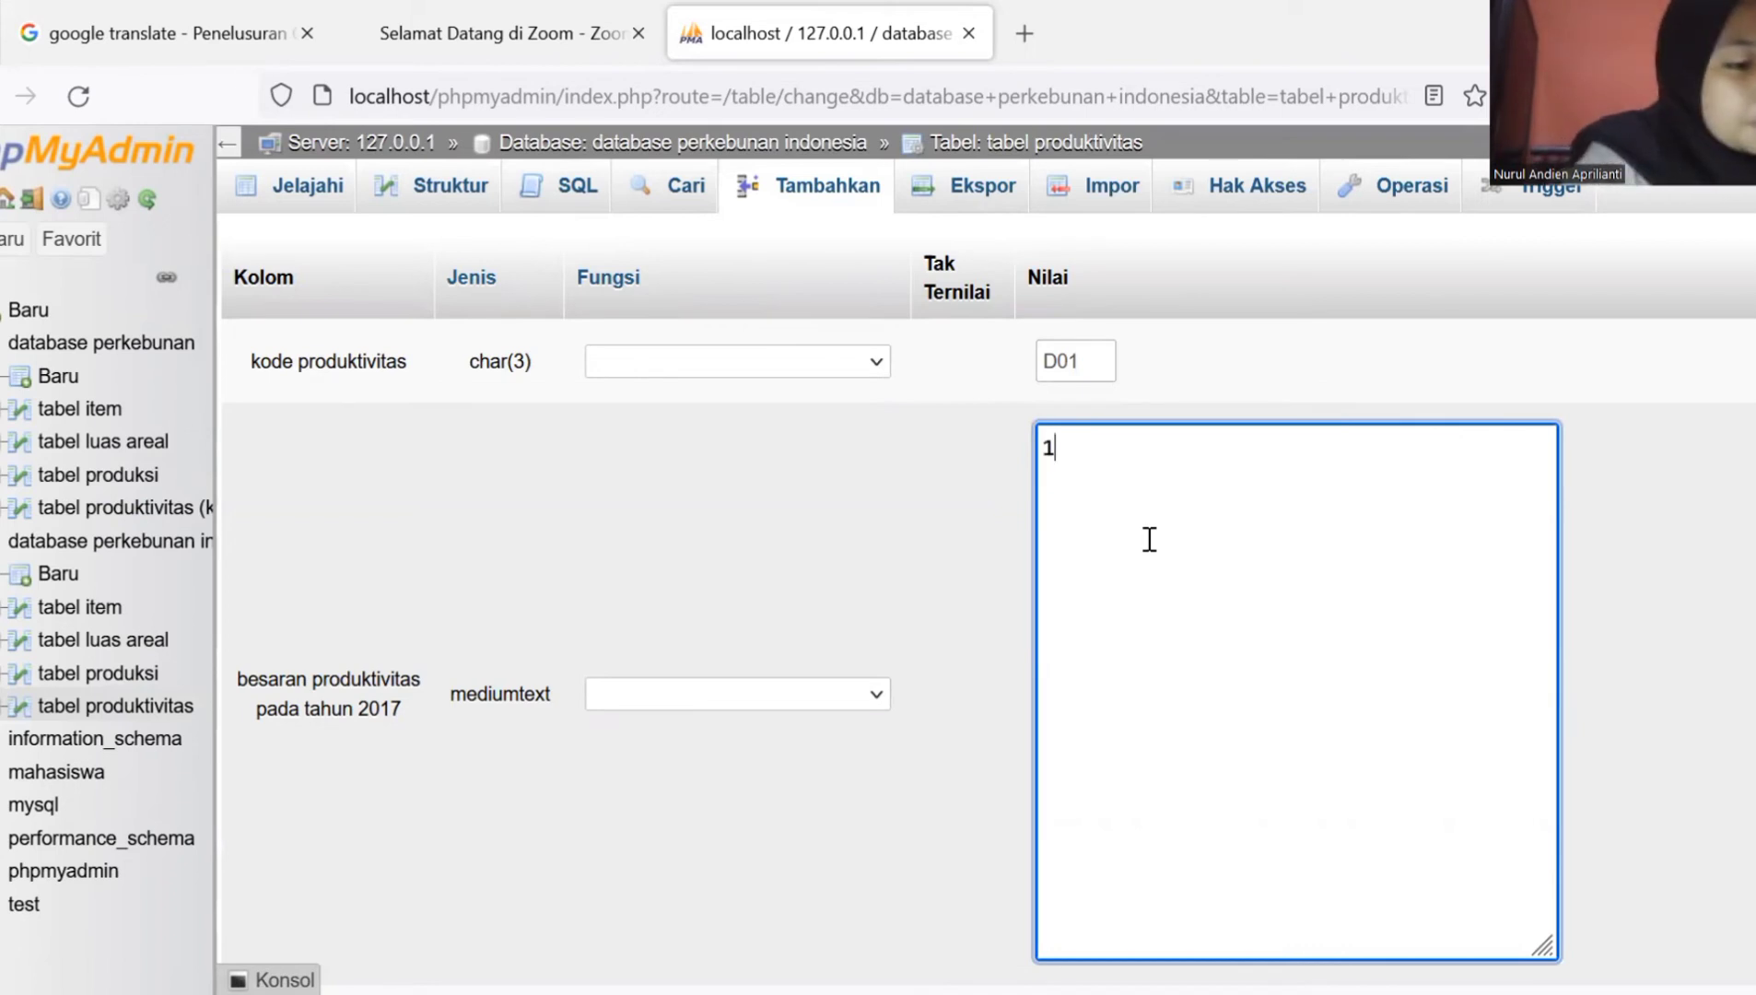
type(".205")
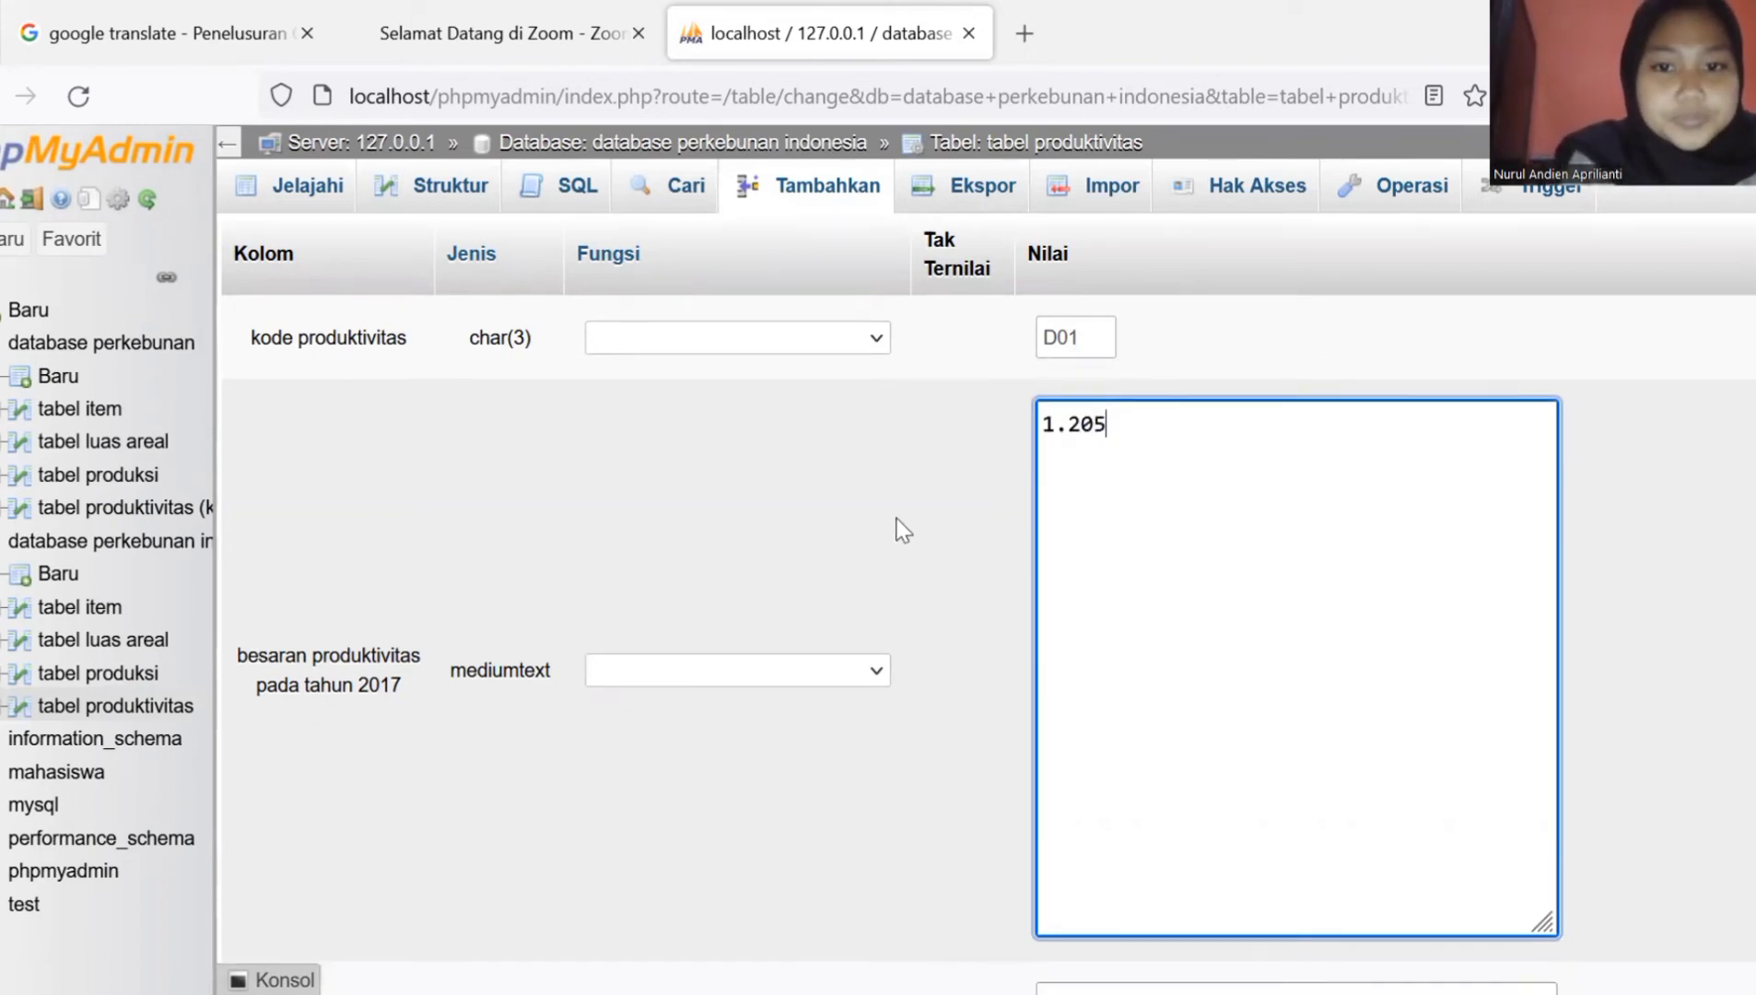
scroll(894, 529, "down", 4)
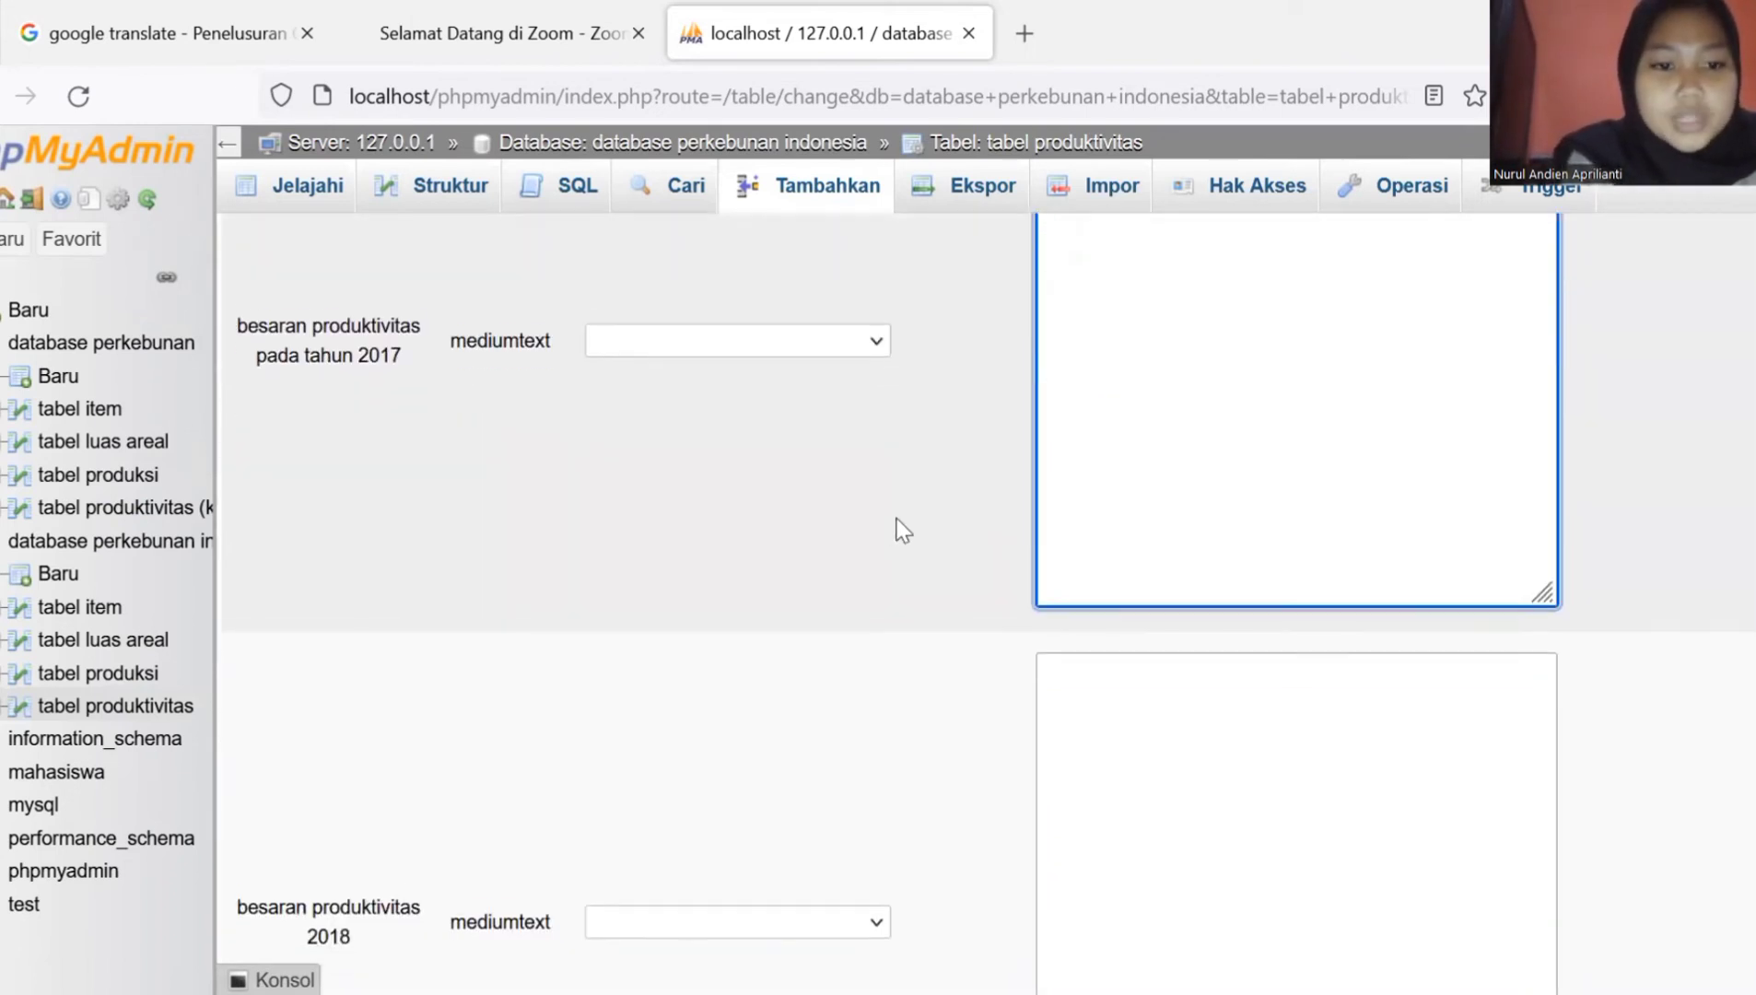
left_click(1275, 701)
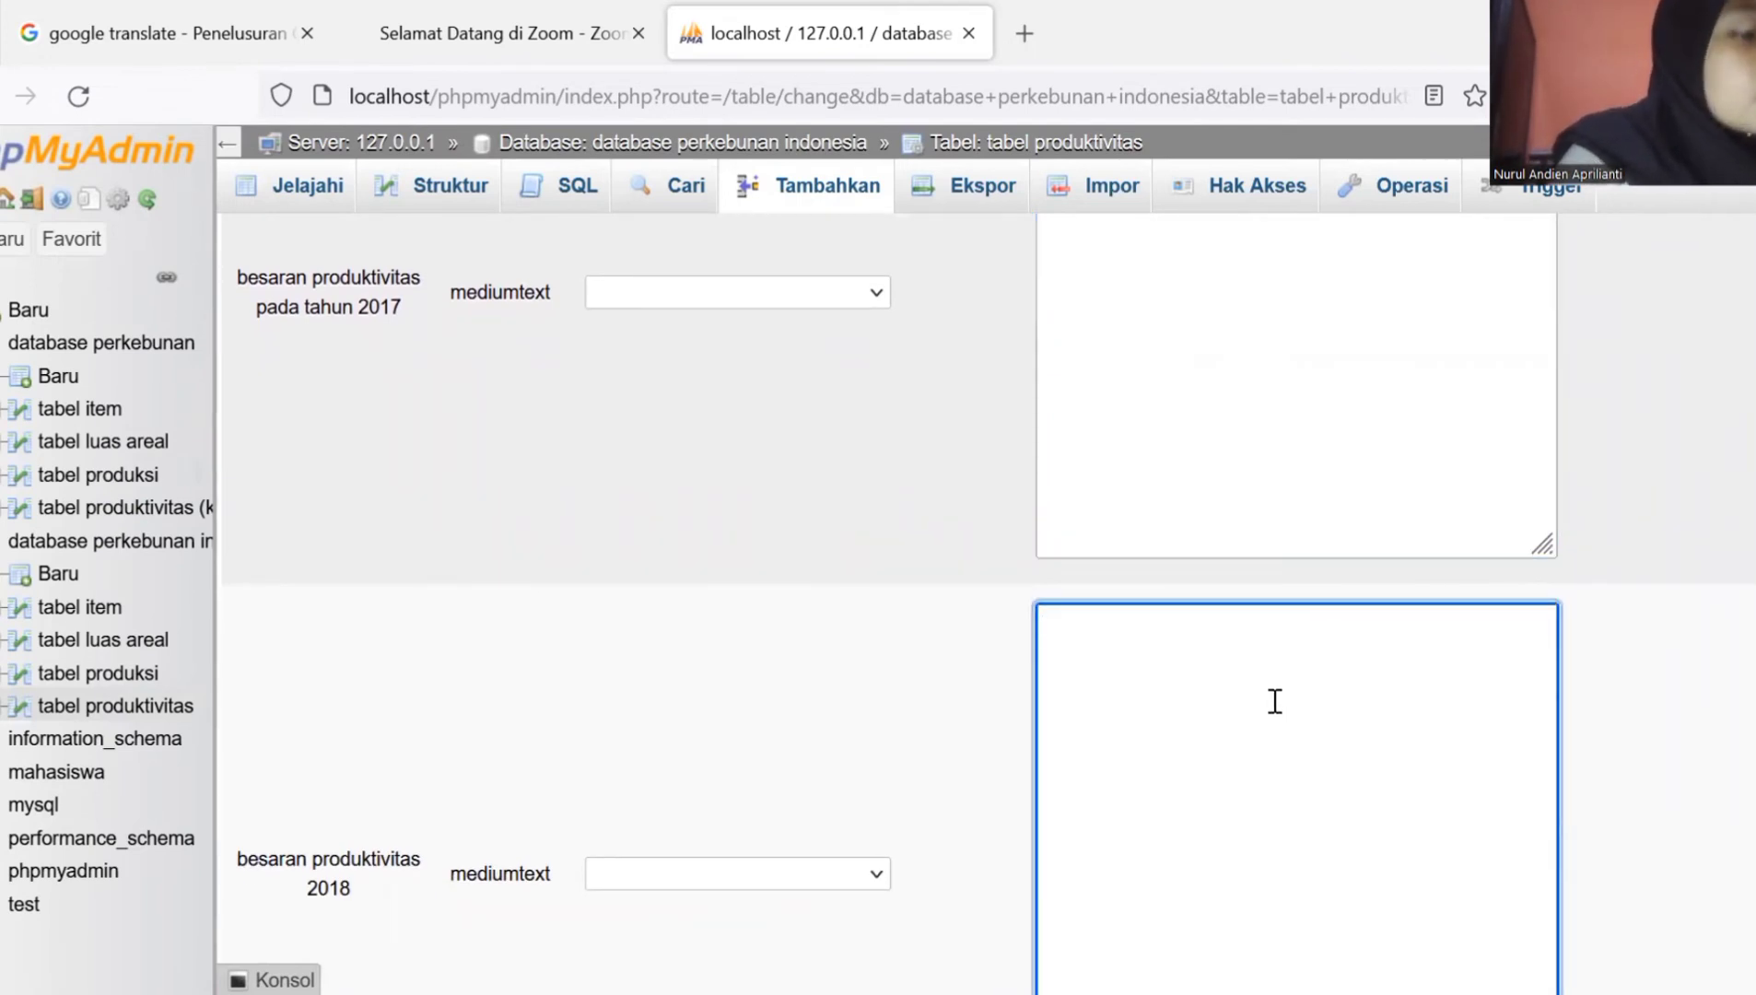
type("1.1")
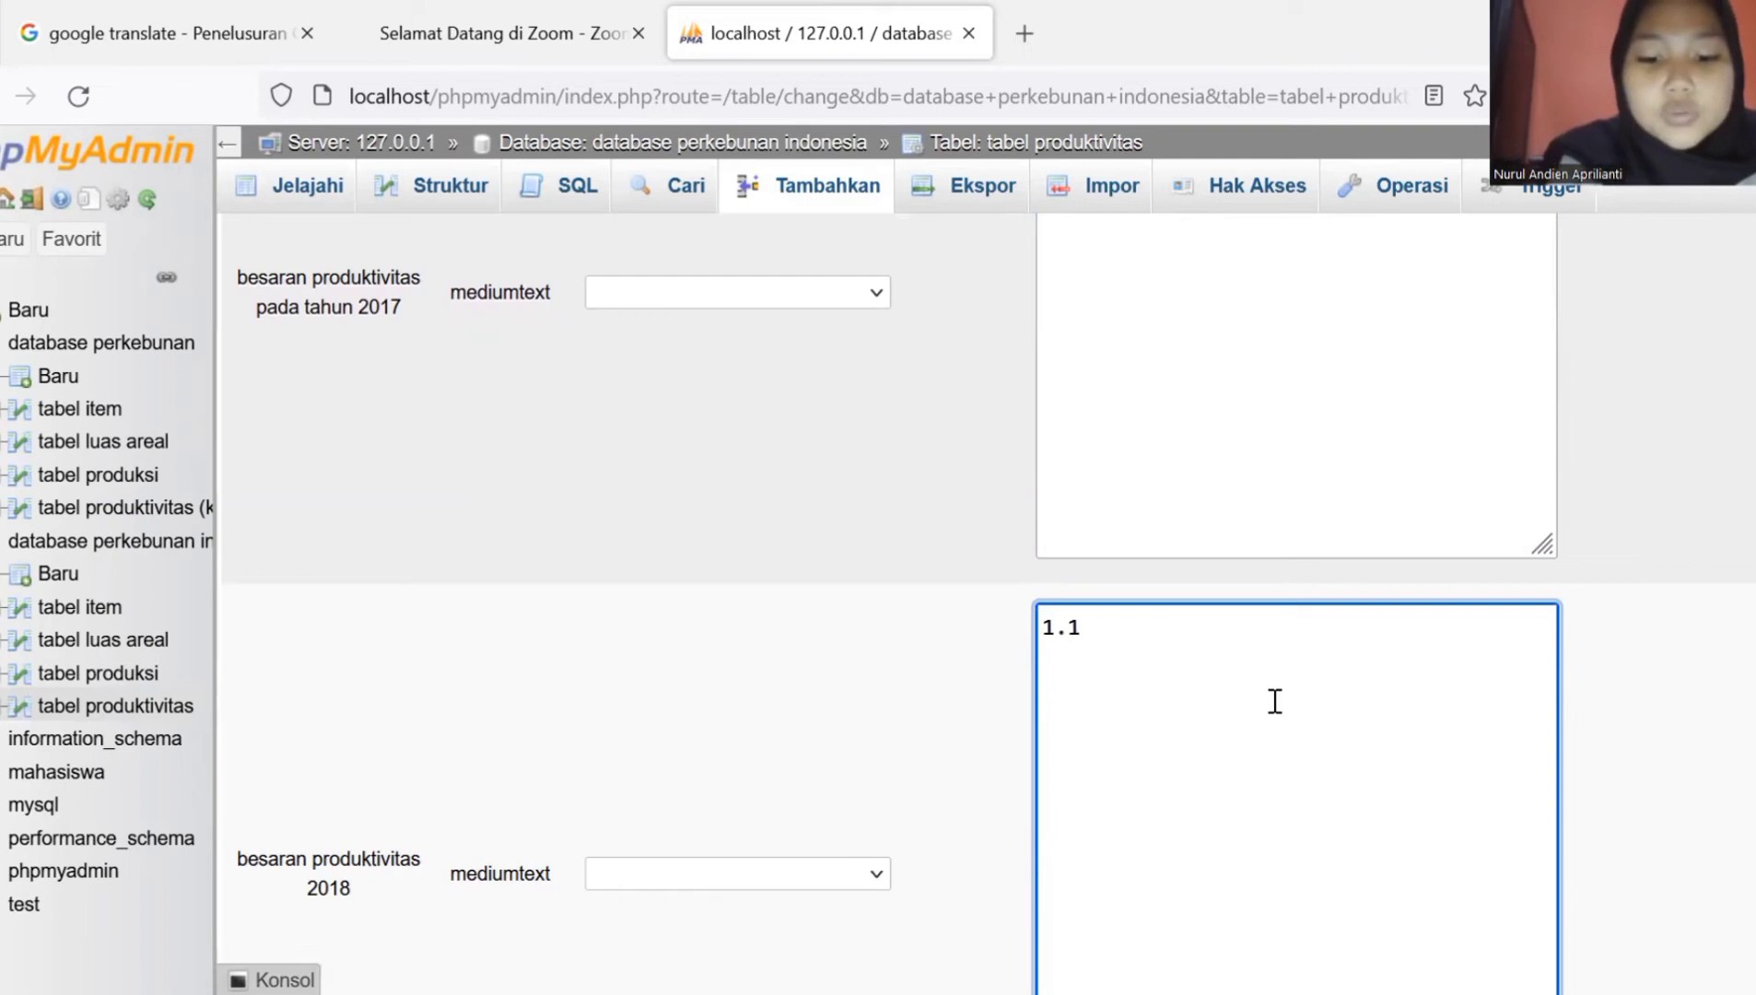
type("61")
Step: Enter 1.025 as the 2019 productivity and 1.018 as the 2020 productivity of record D01
scroll(1274, 701, "down", 7)
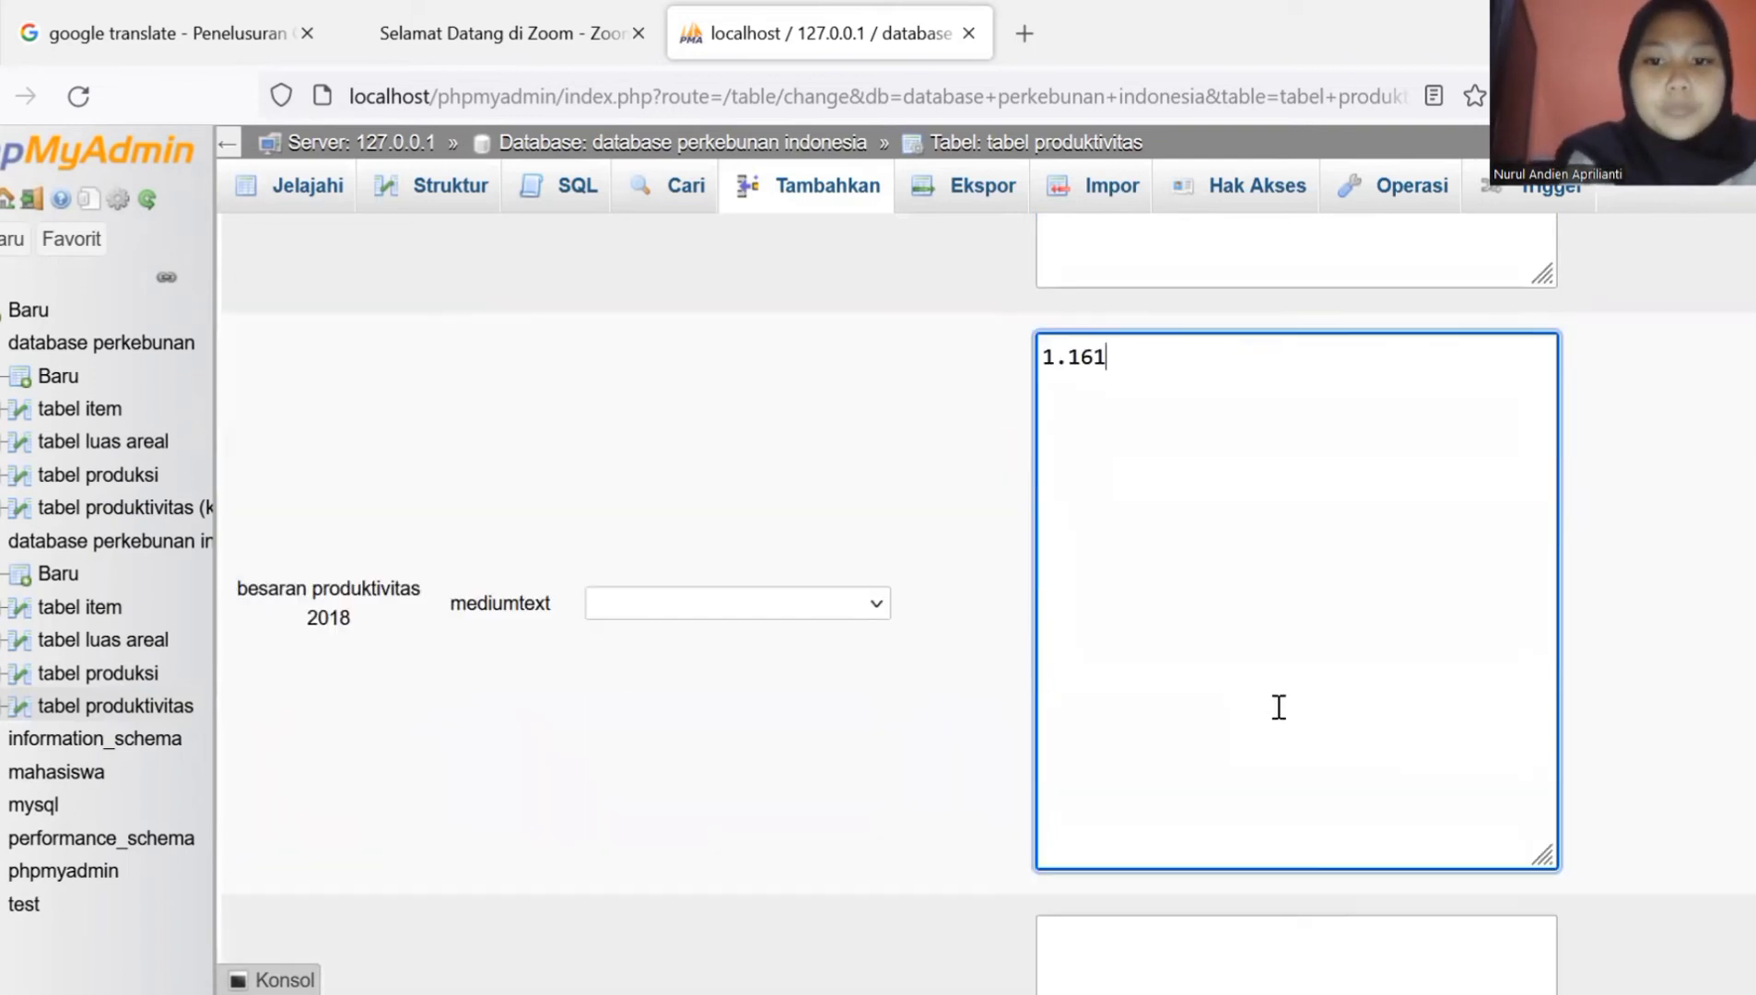
left_click(1279, 707)
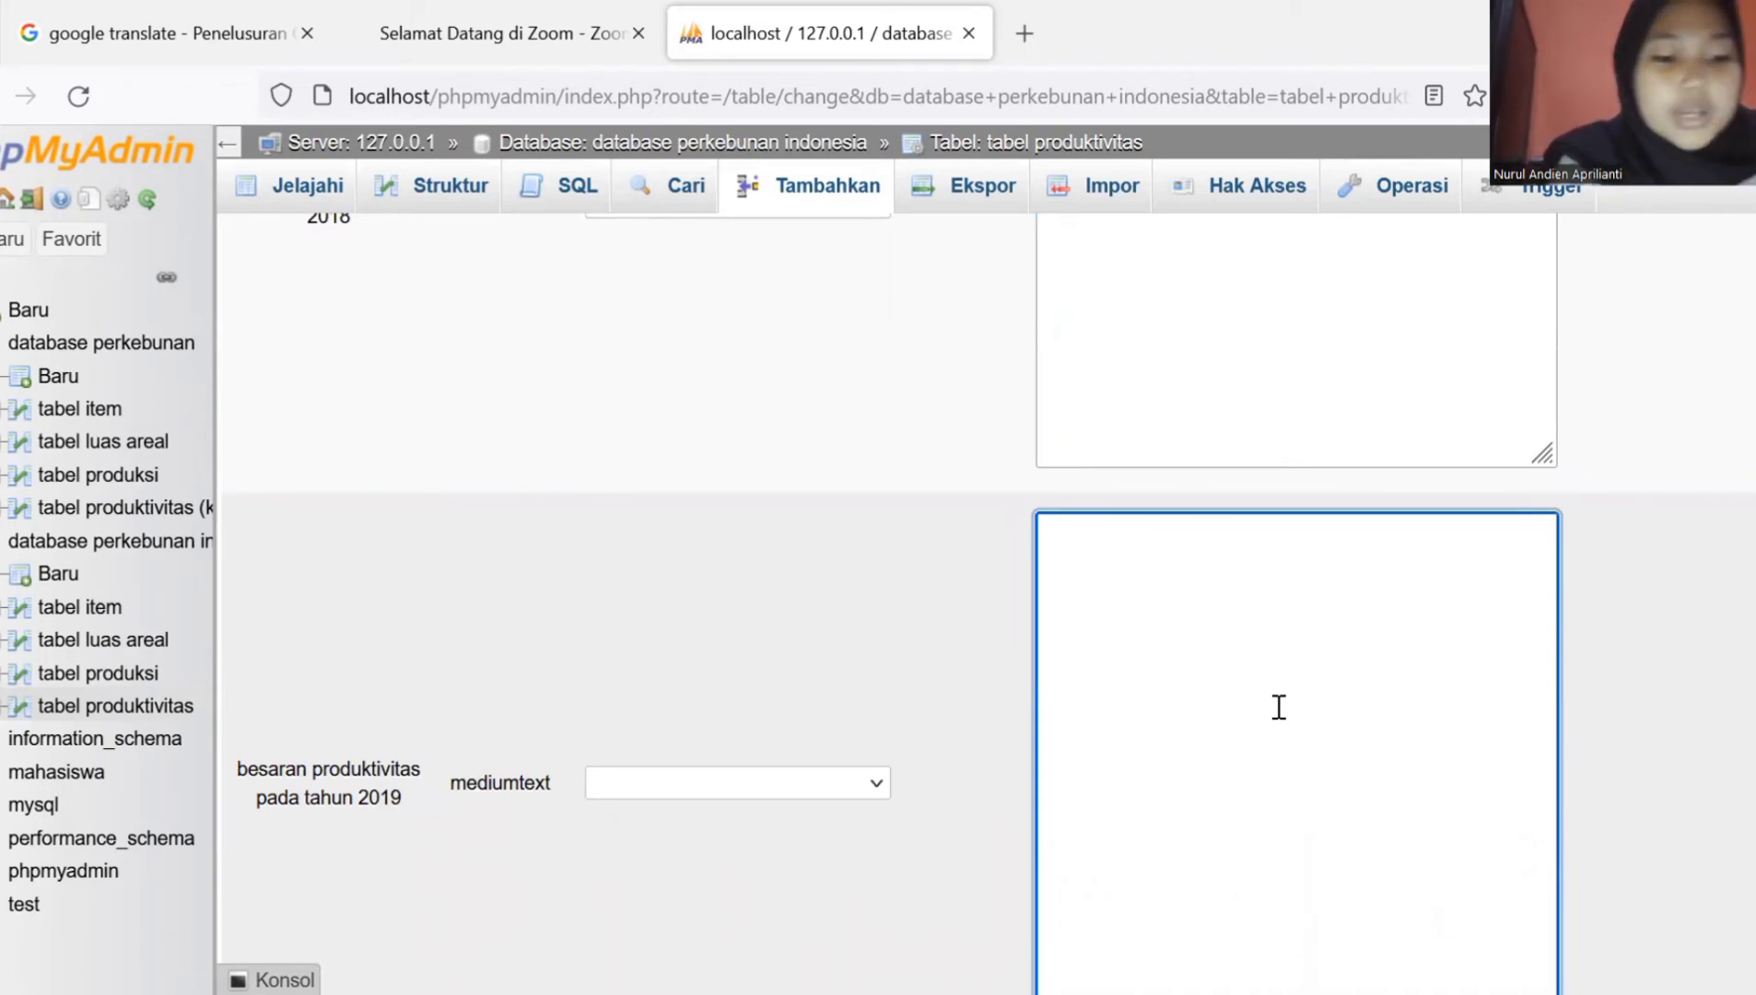
type("1.0")
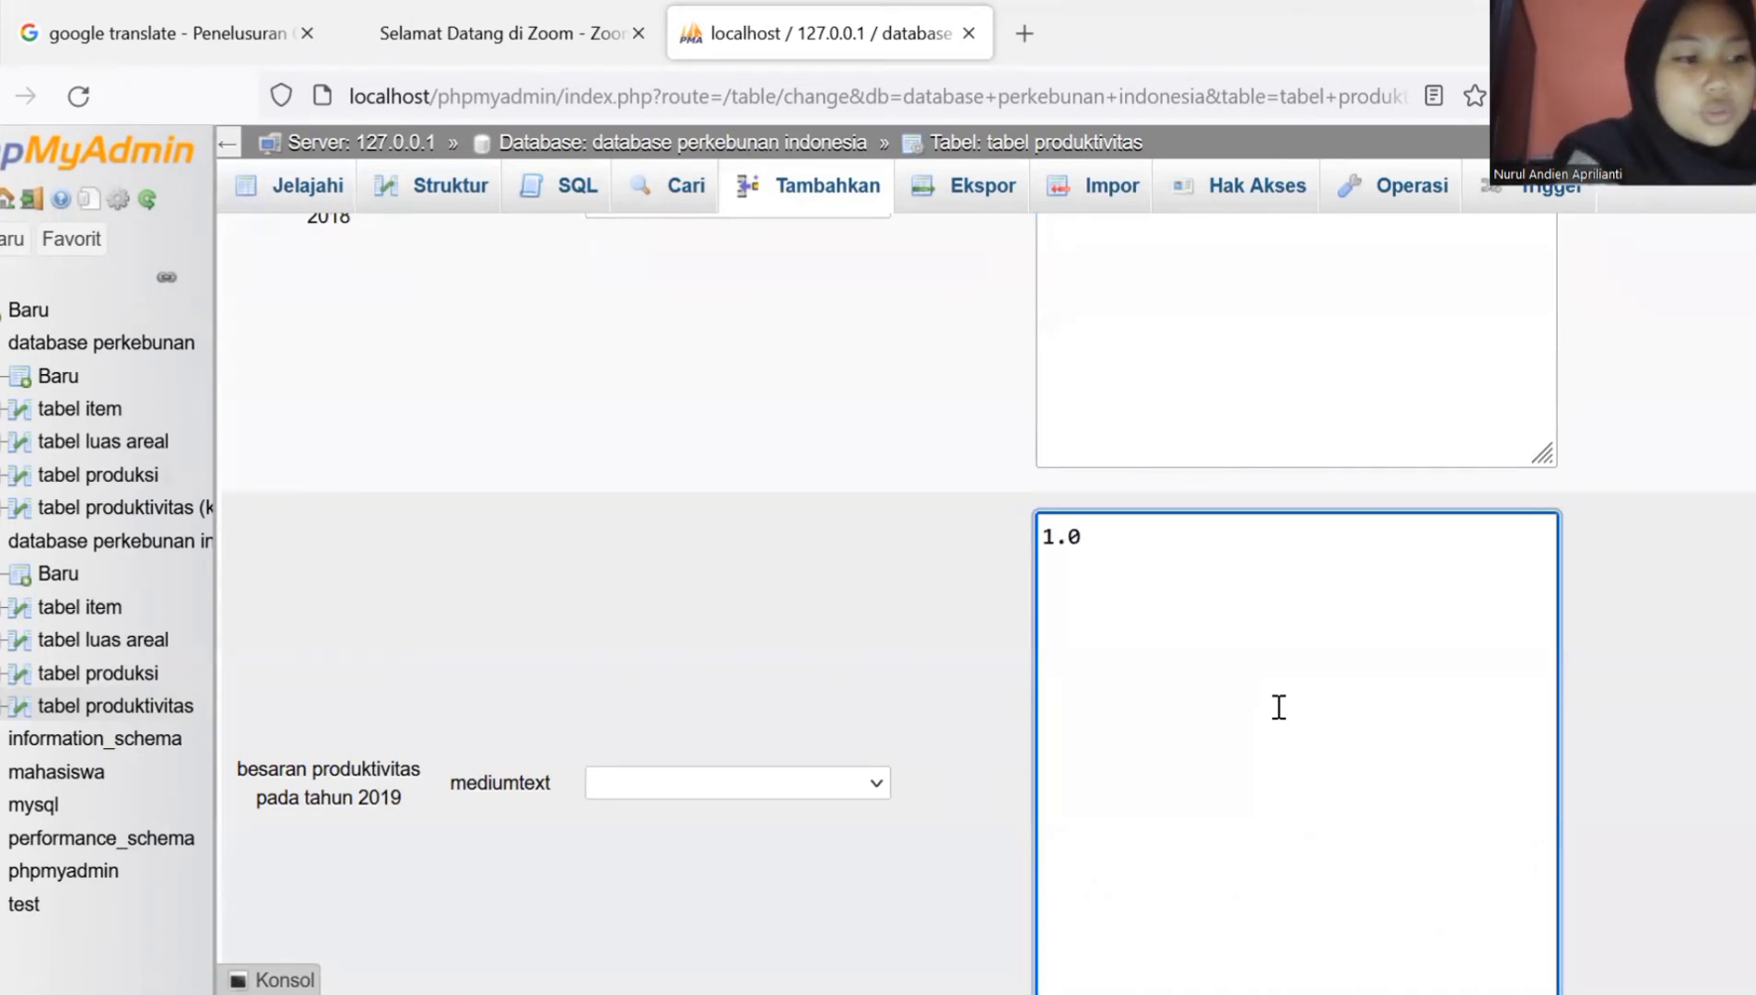
type("25")
scroll(1279, 706, "down", 5)
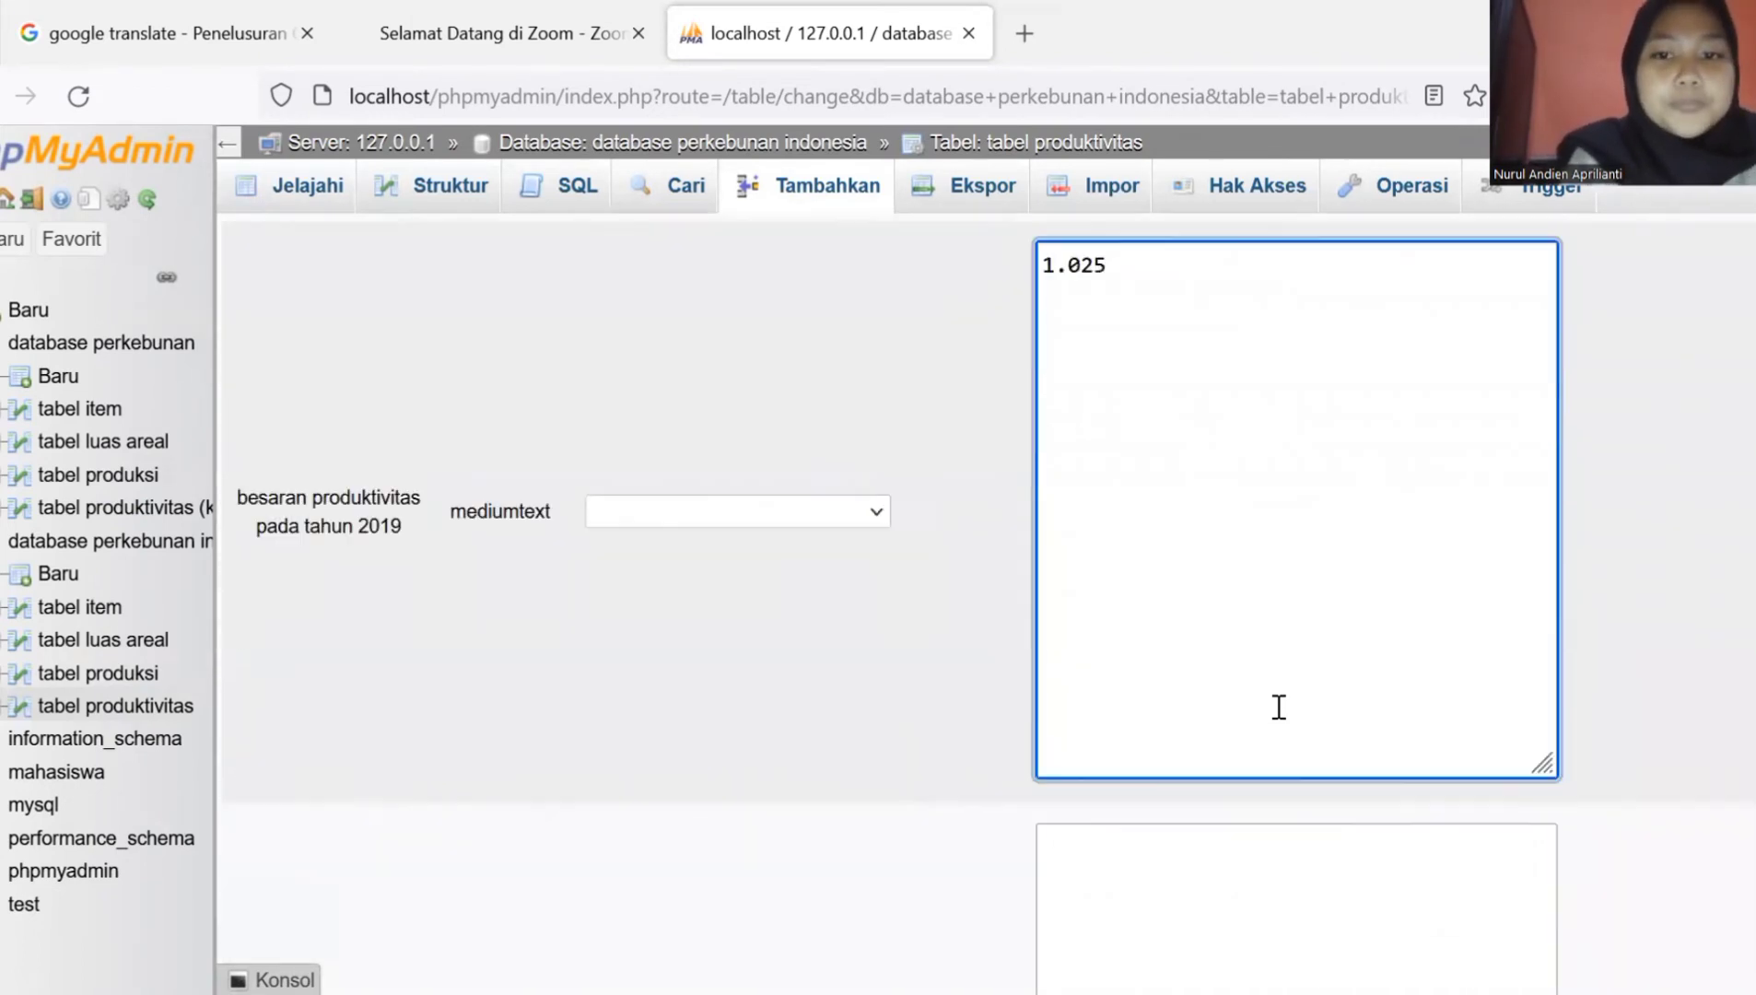
left_click(1279, 707)
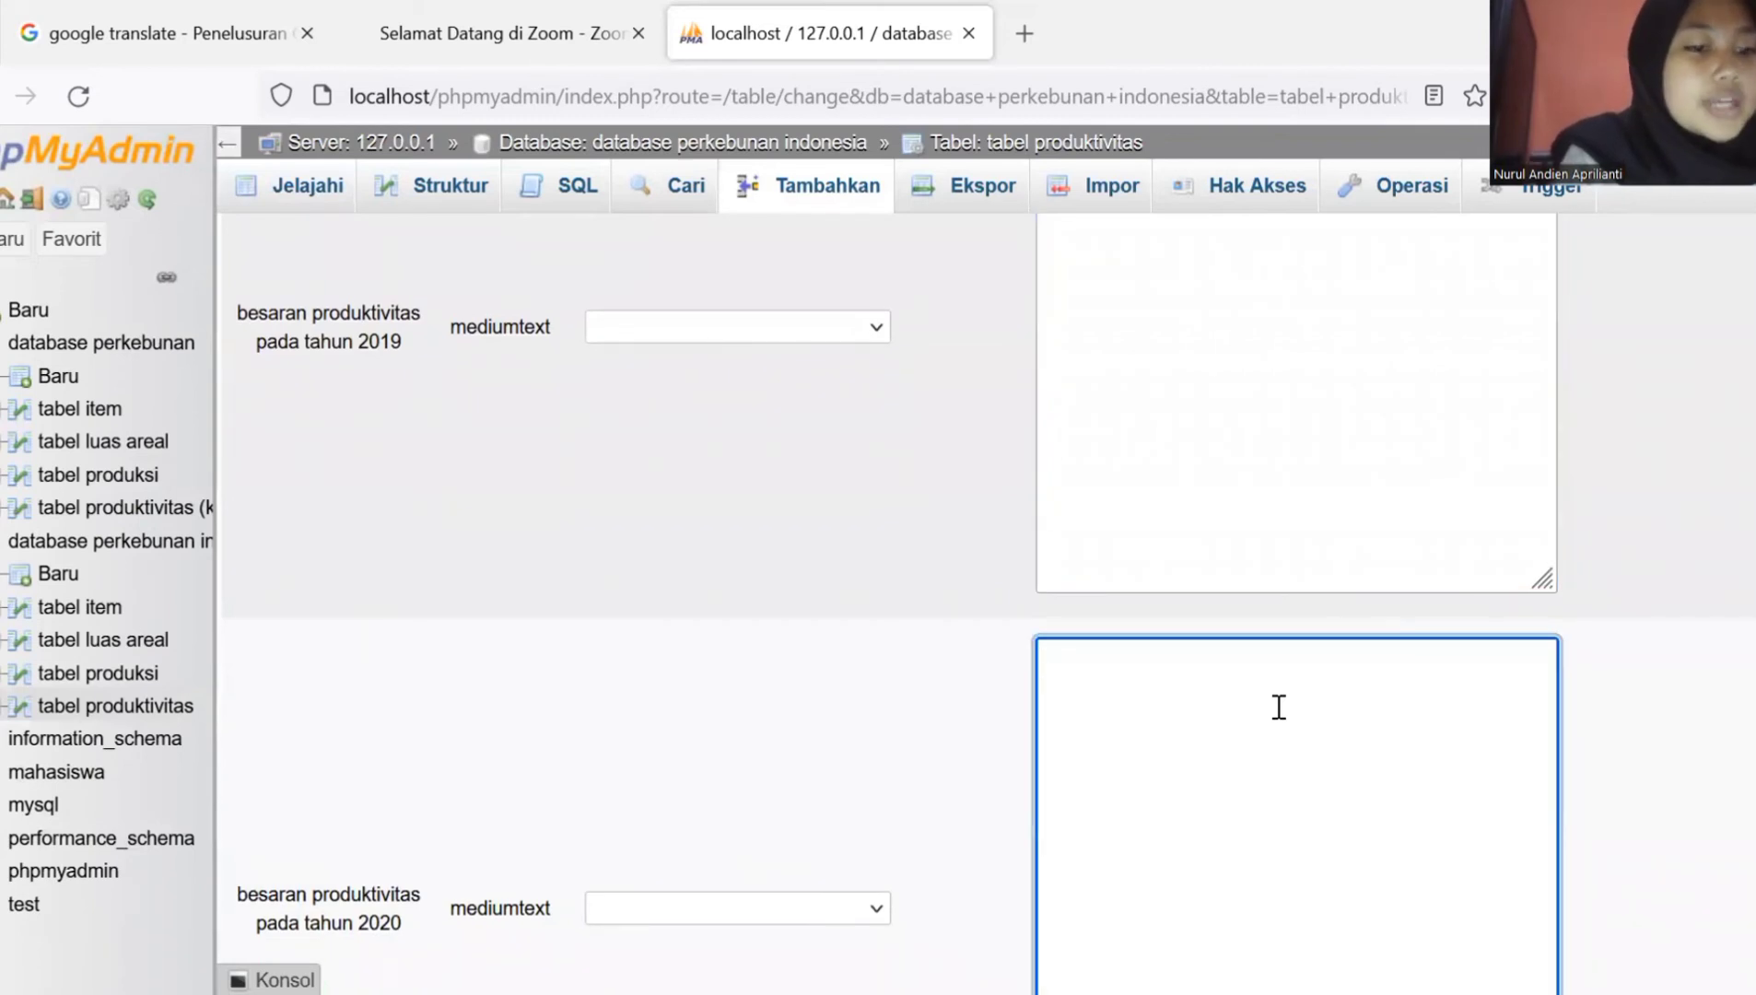
type("1")
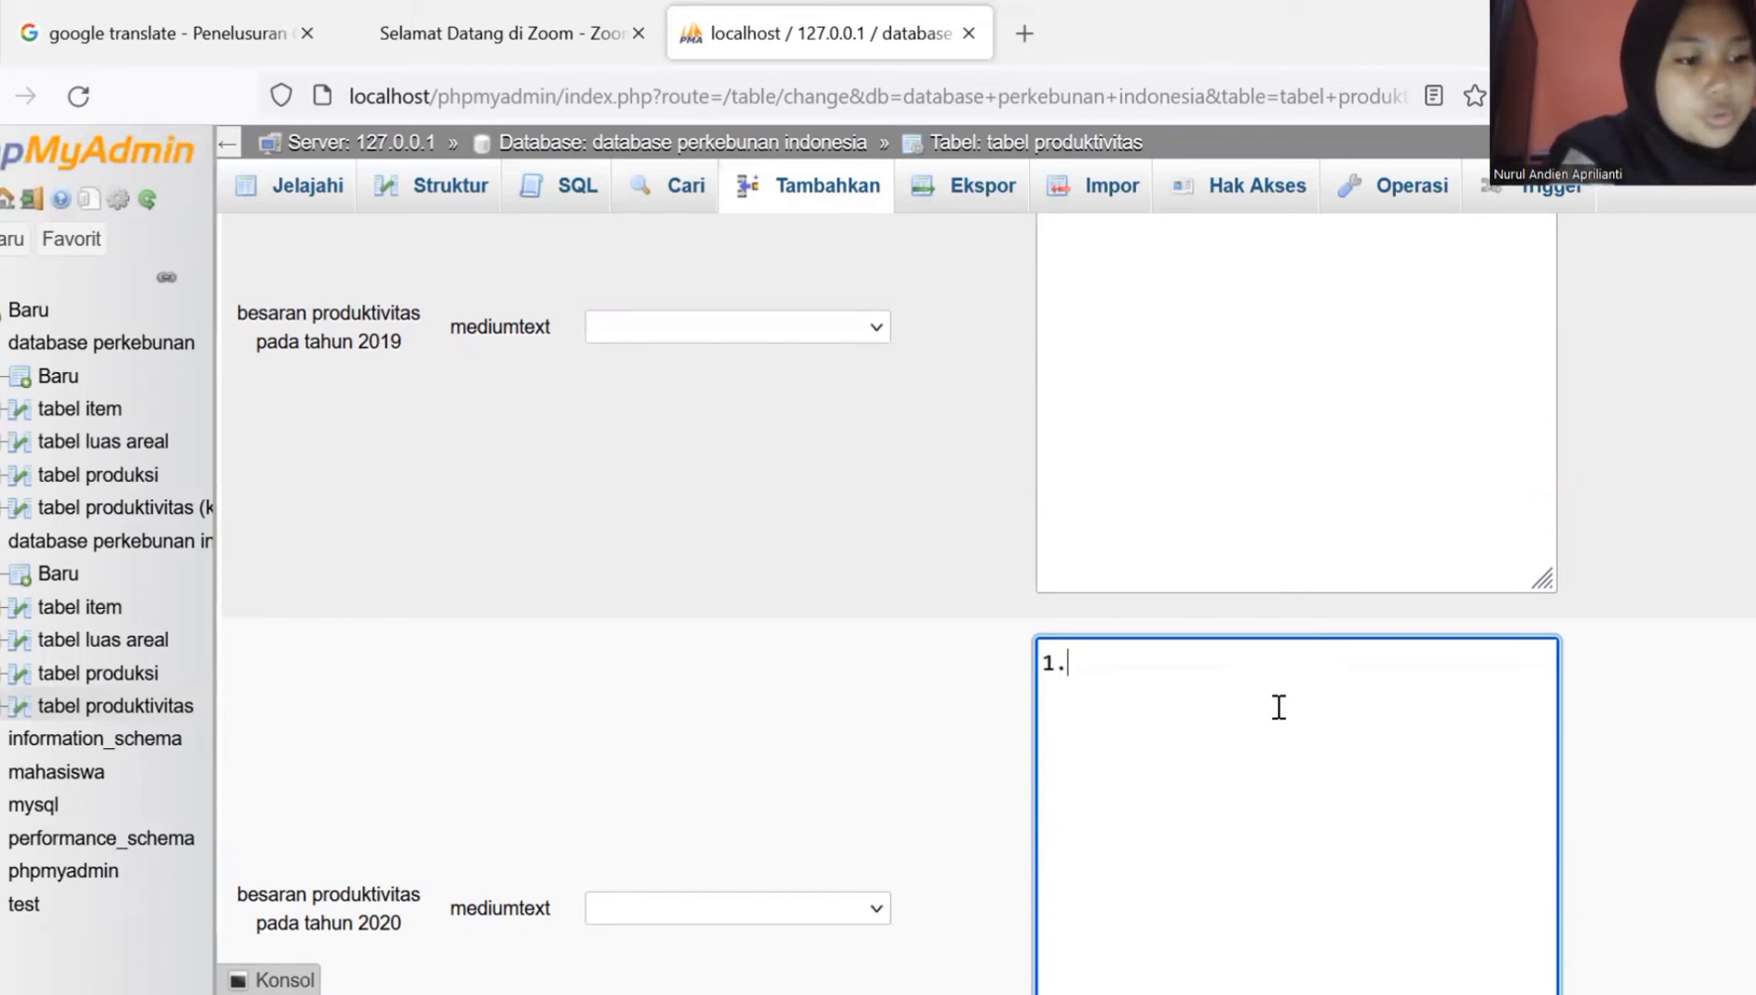
type(".018")
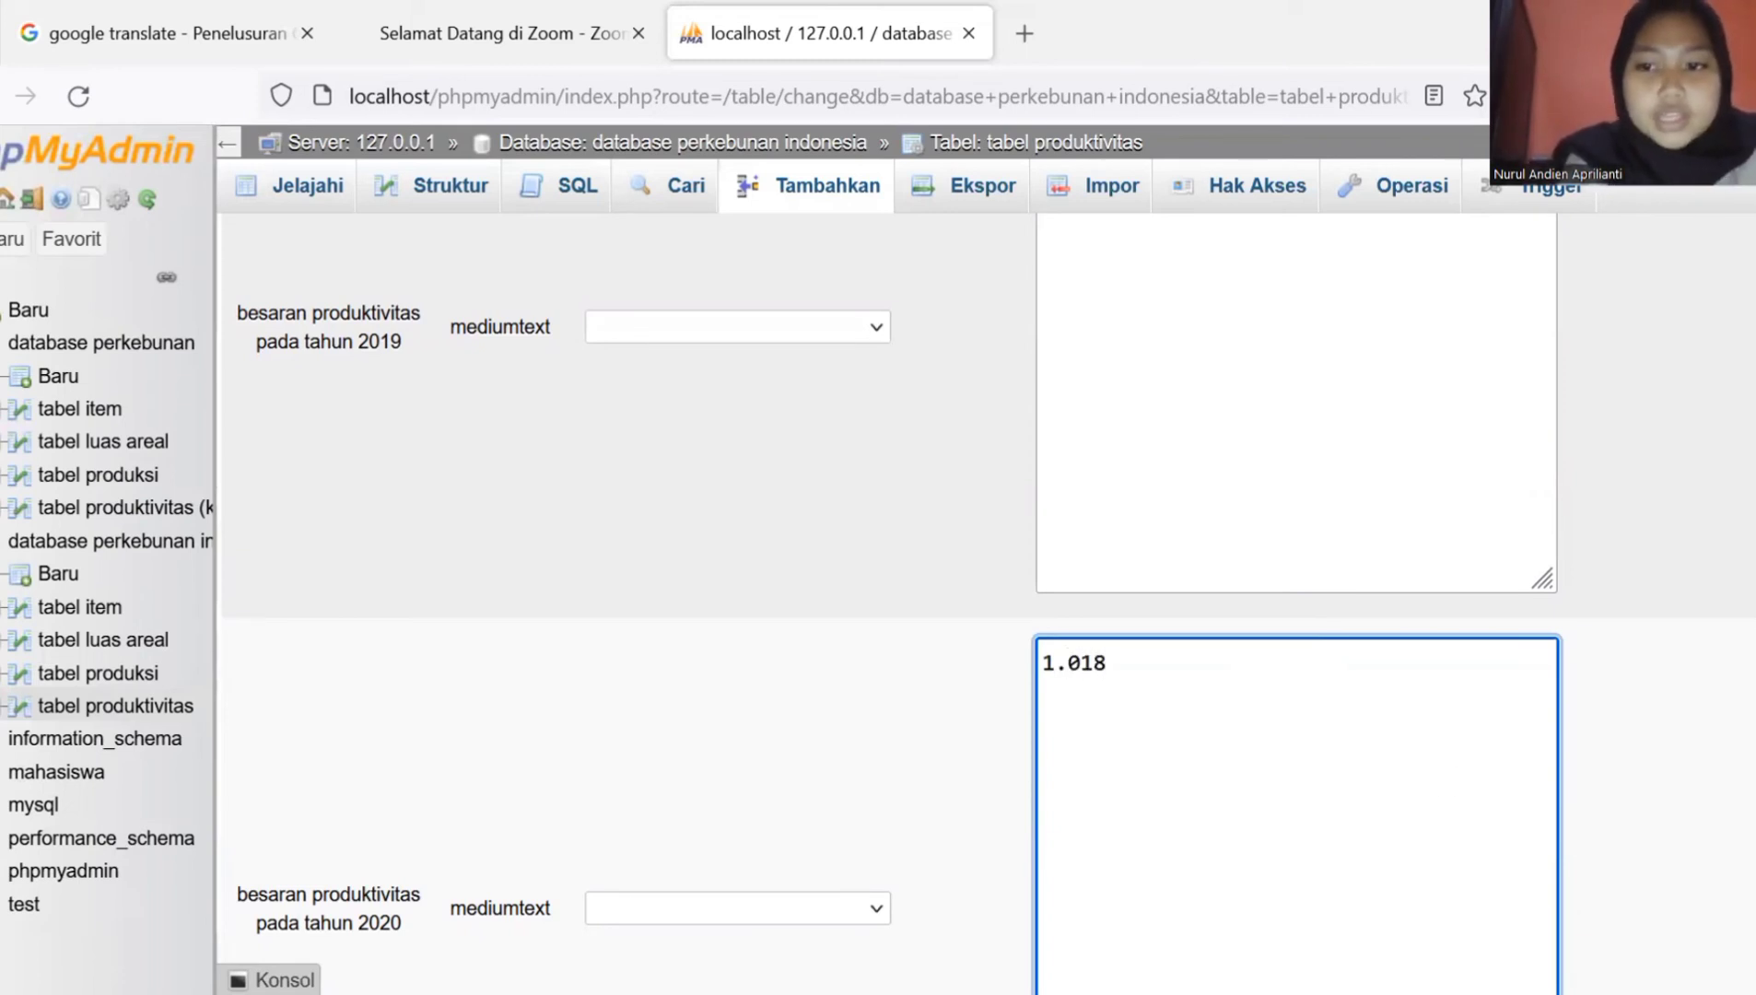
Step: Enter 1.040 as the 2021 productivity of record D01
scroll(1617, 811, "down", 7)
left_click(1318, 682)
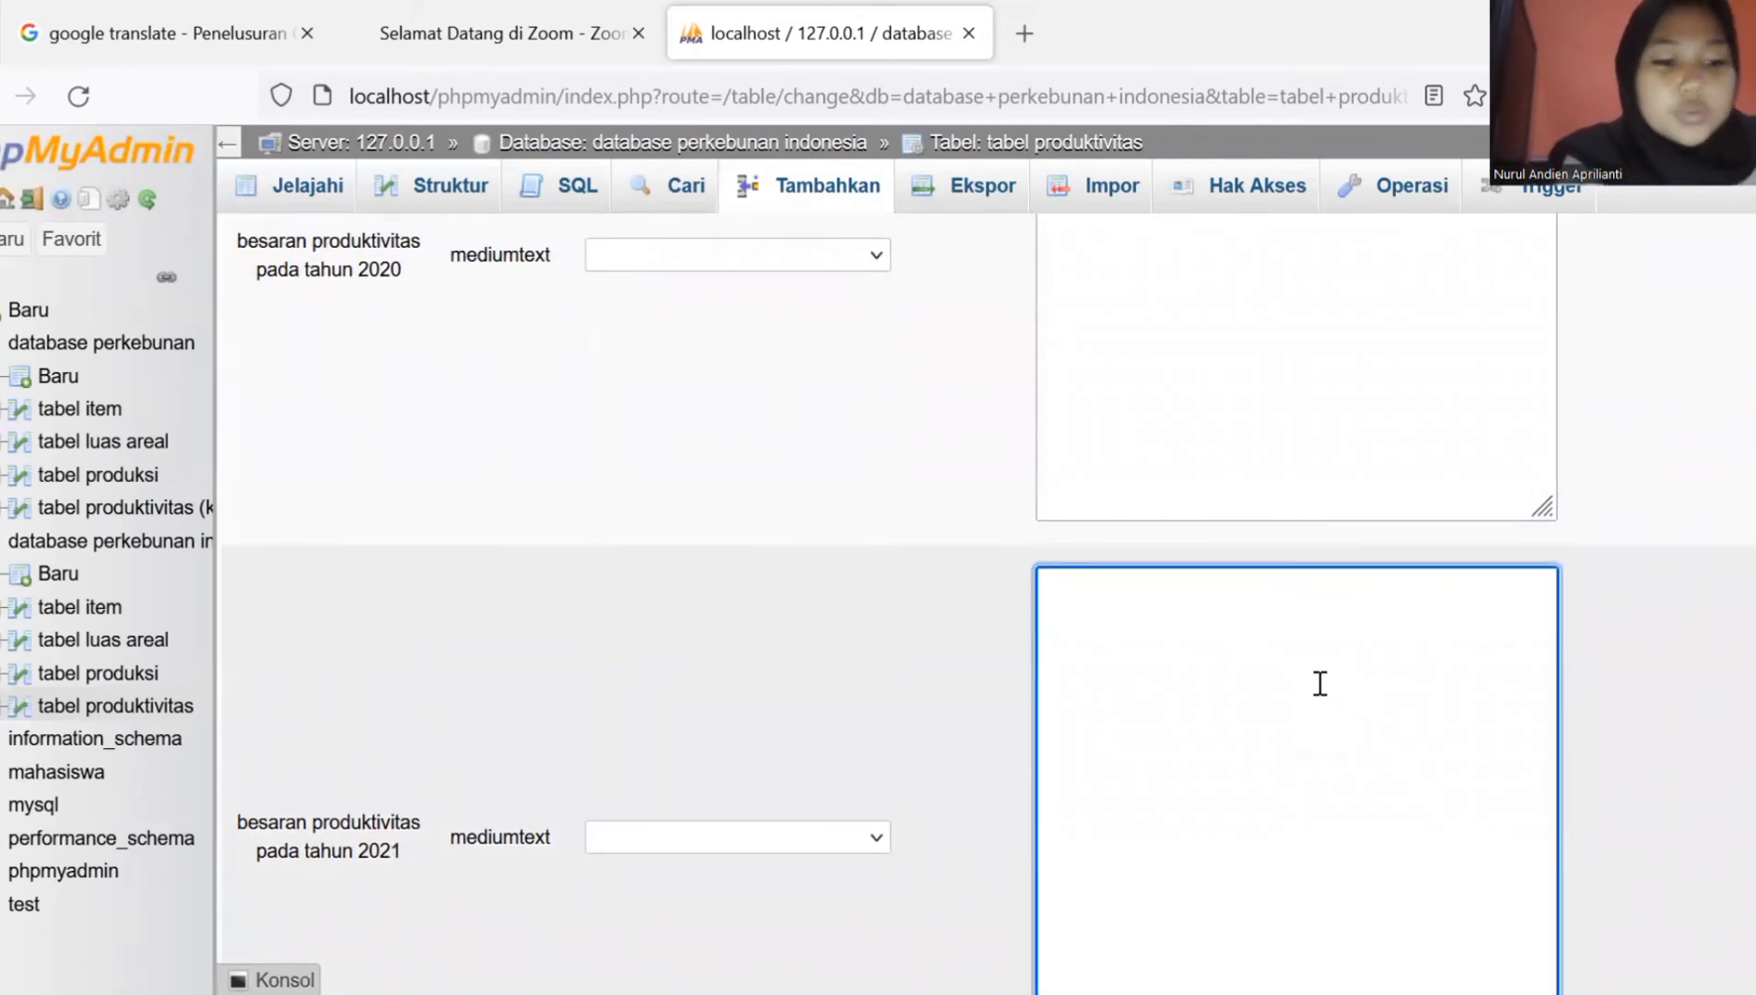
type("1.040")
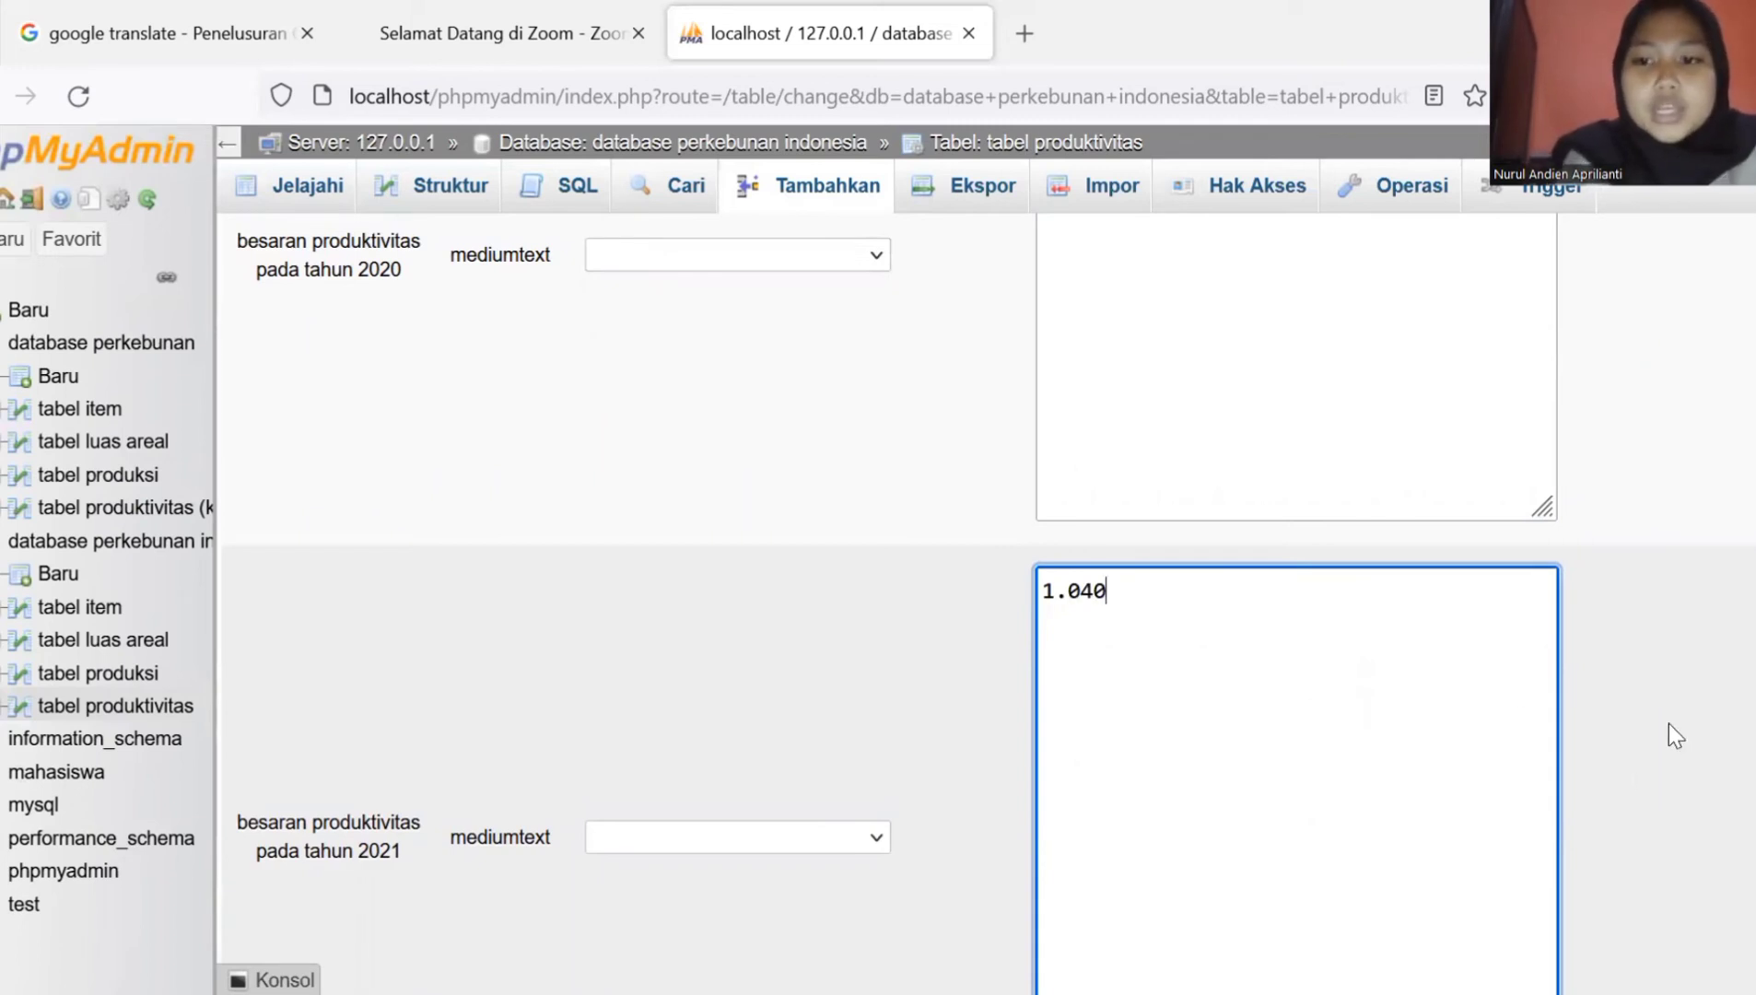
Step: Enter -11.71 as the growth rate "Laju Pertumbuhan Produktivitas" of record D01 and insert the record into "tabel produktivitas"
scroll(1669, 723, "down", 4)
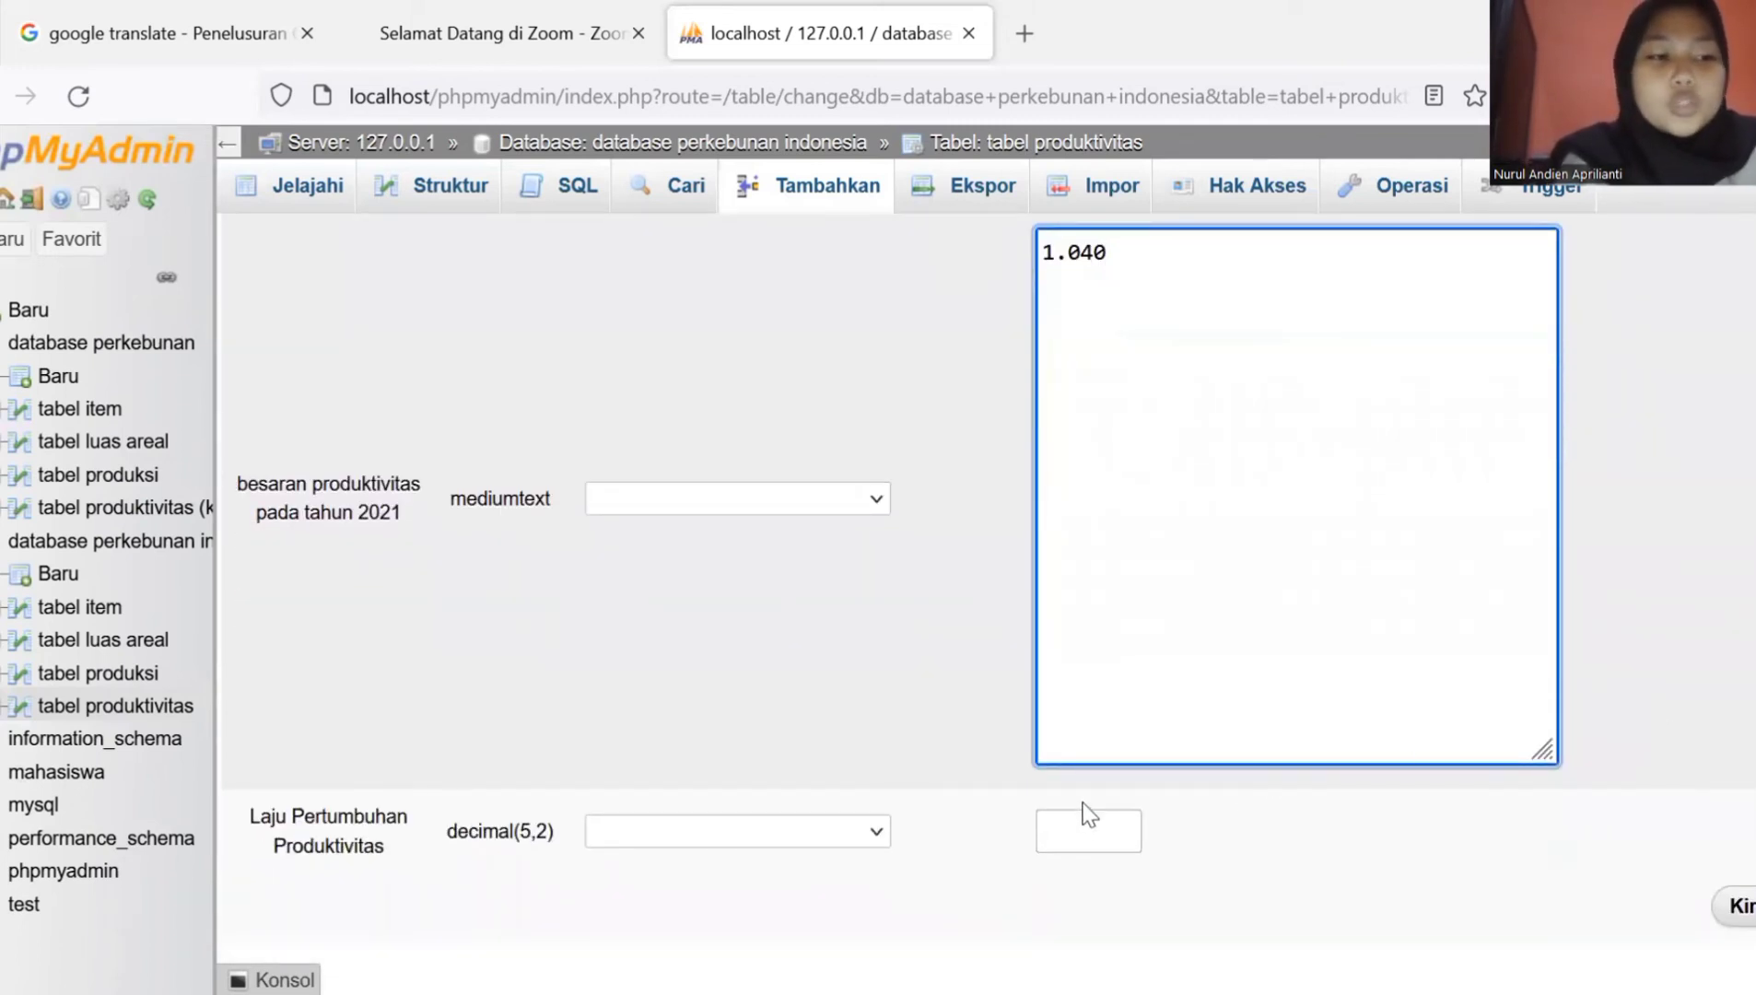
left_click(1082, 827)
type("-11")
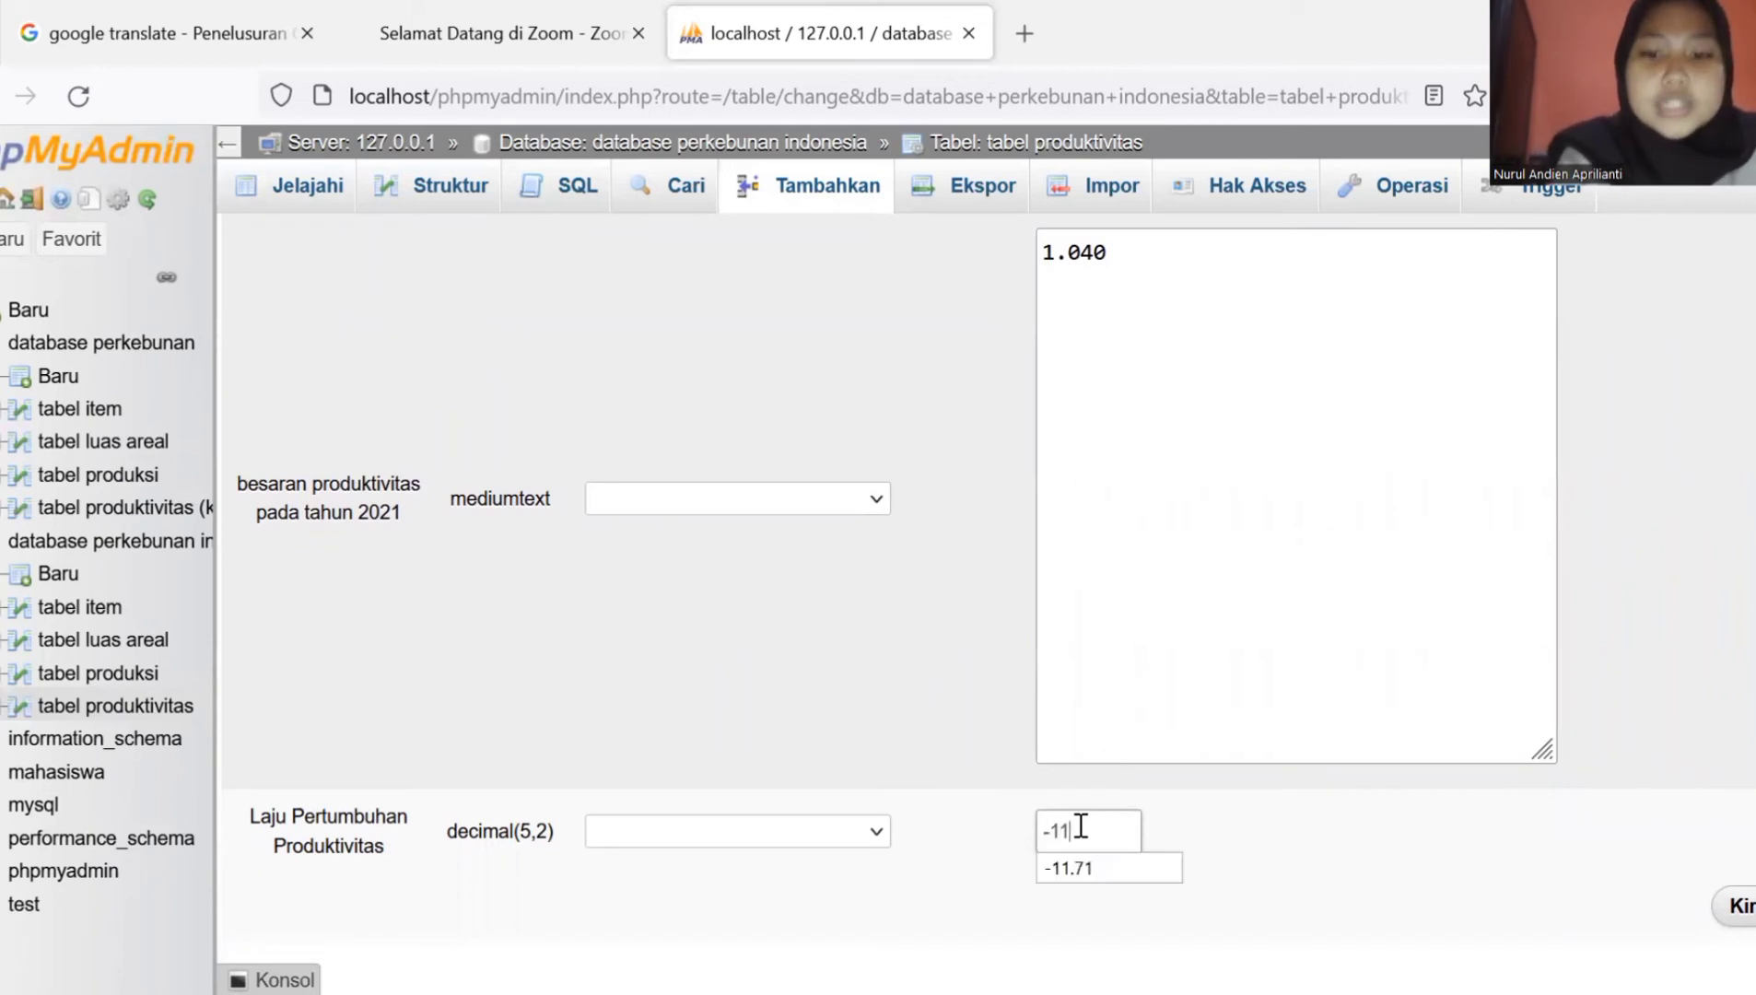
type(".71")
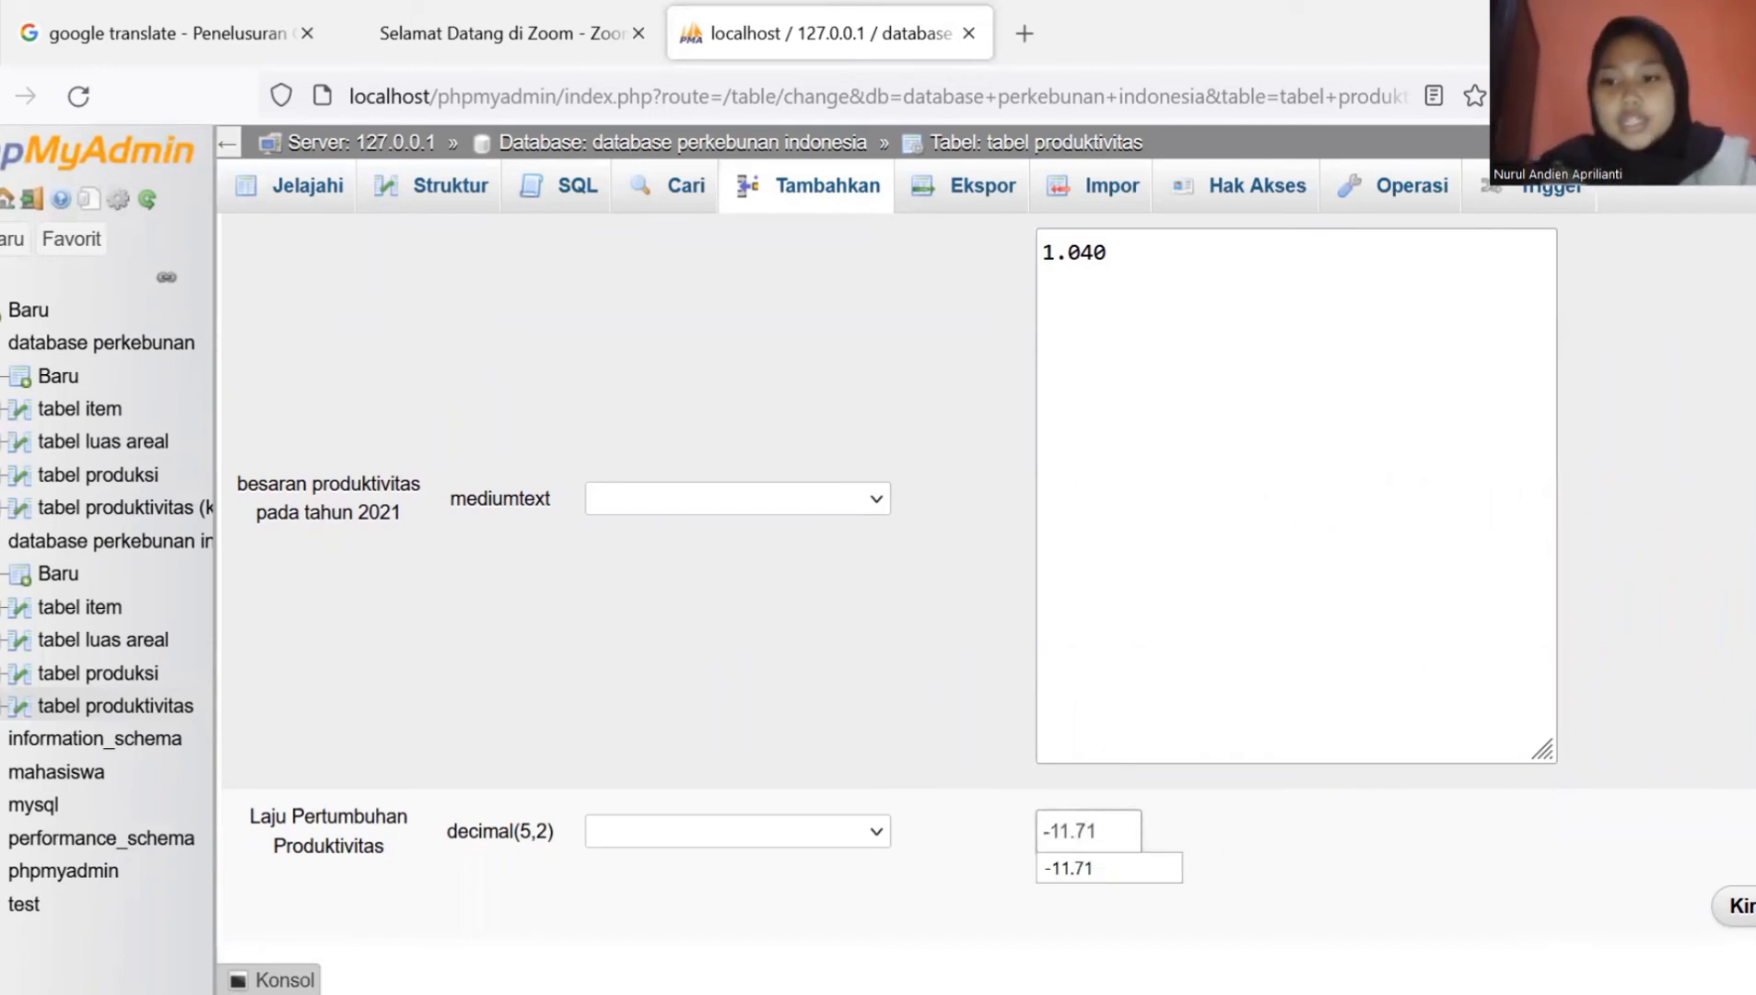
left_click(1737, 906)
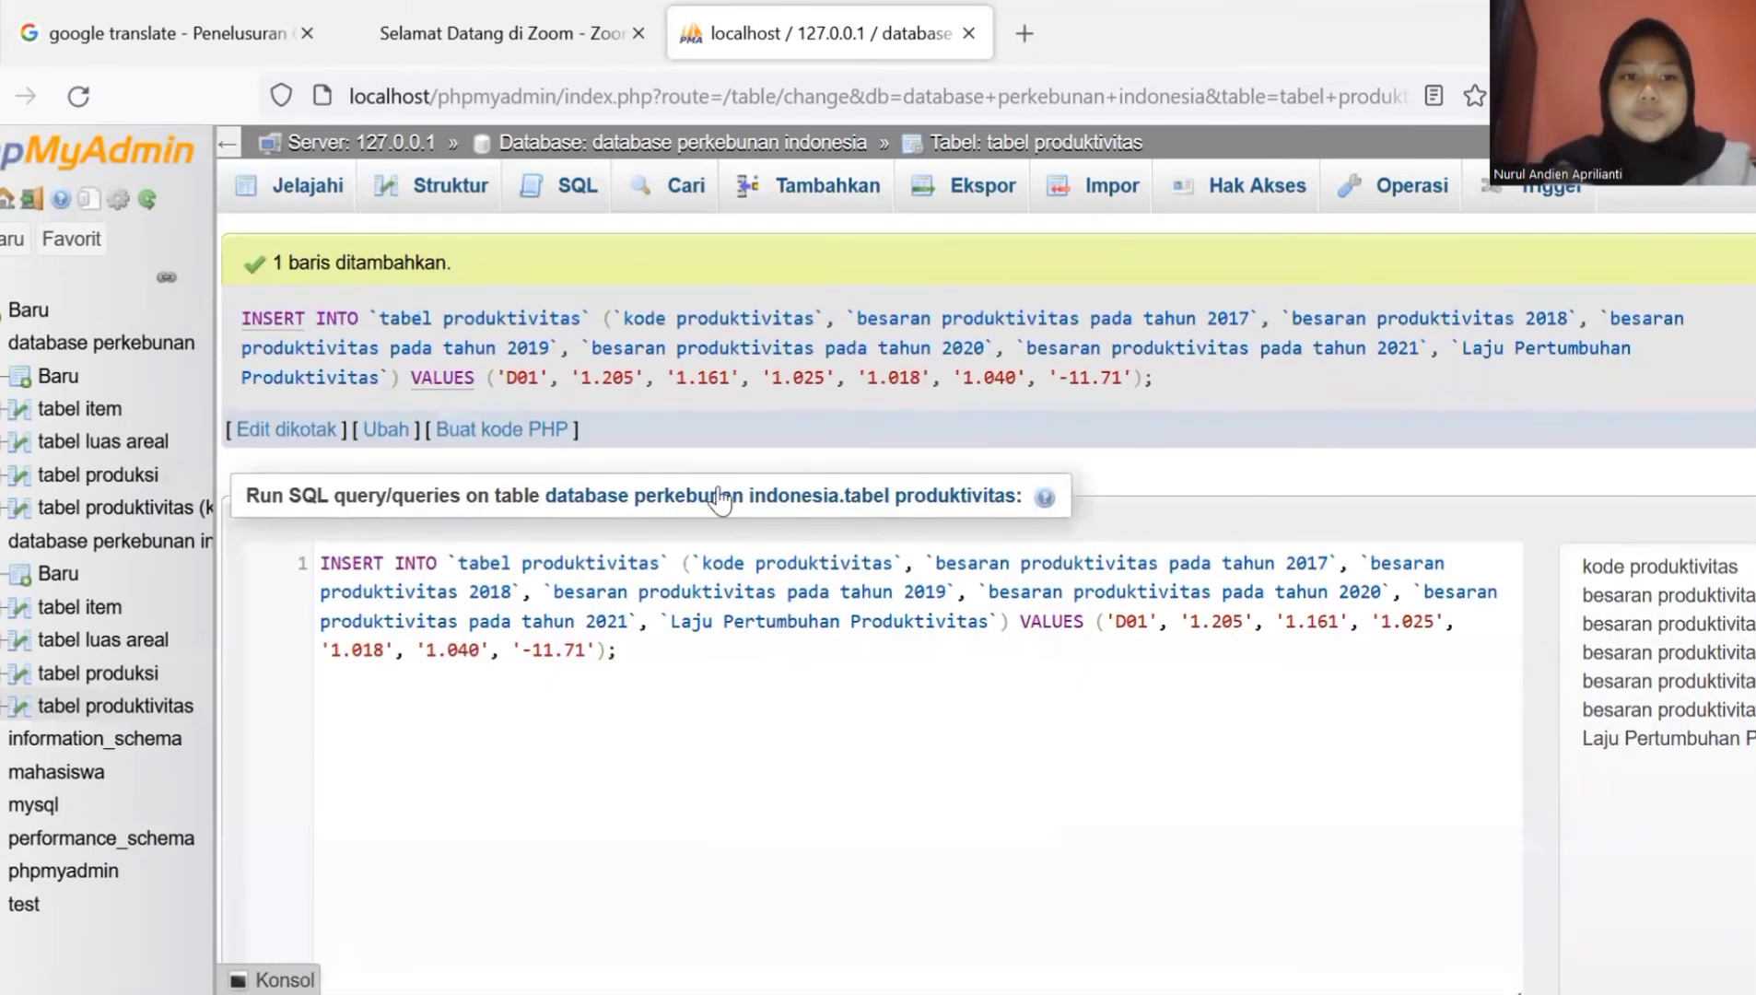
Step: Browse the records of "tabel produktivitas", plus "tabel produktivitas (kg/ha)" in "database perkebunan", and examine their codes and yearly productivity values
left_click(453, 194)
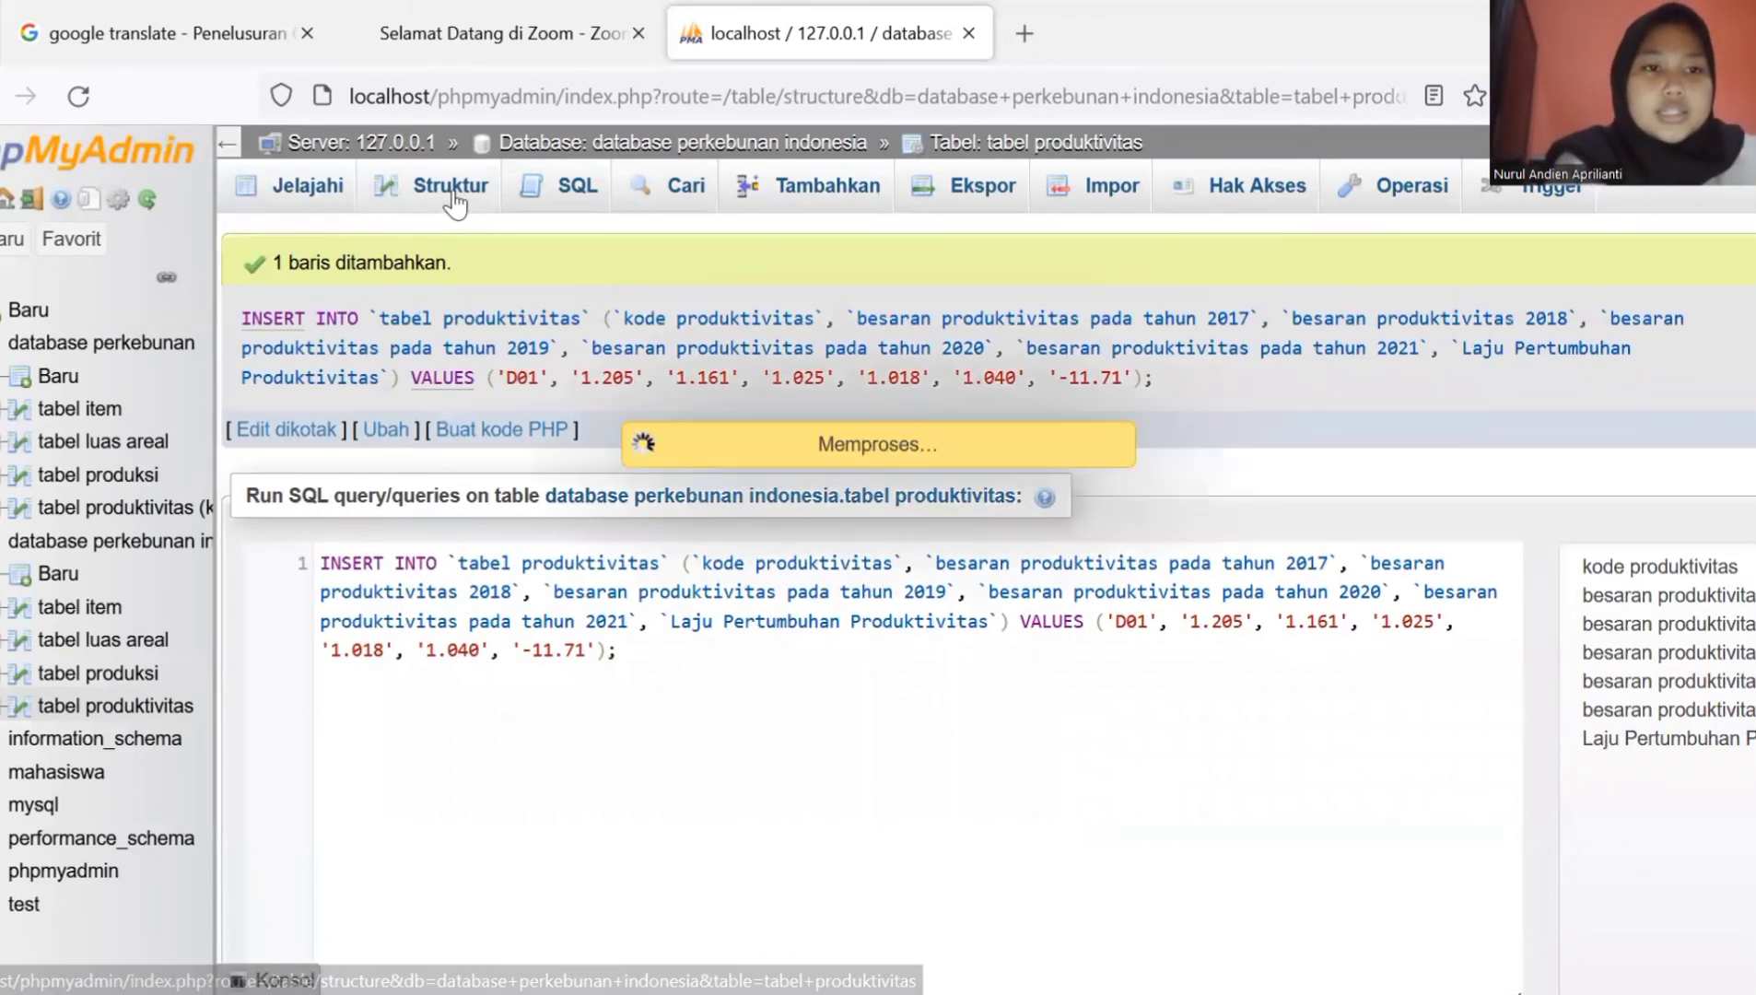
left_click(304, 189)
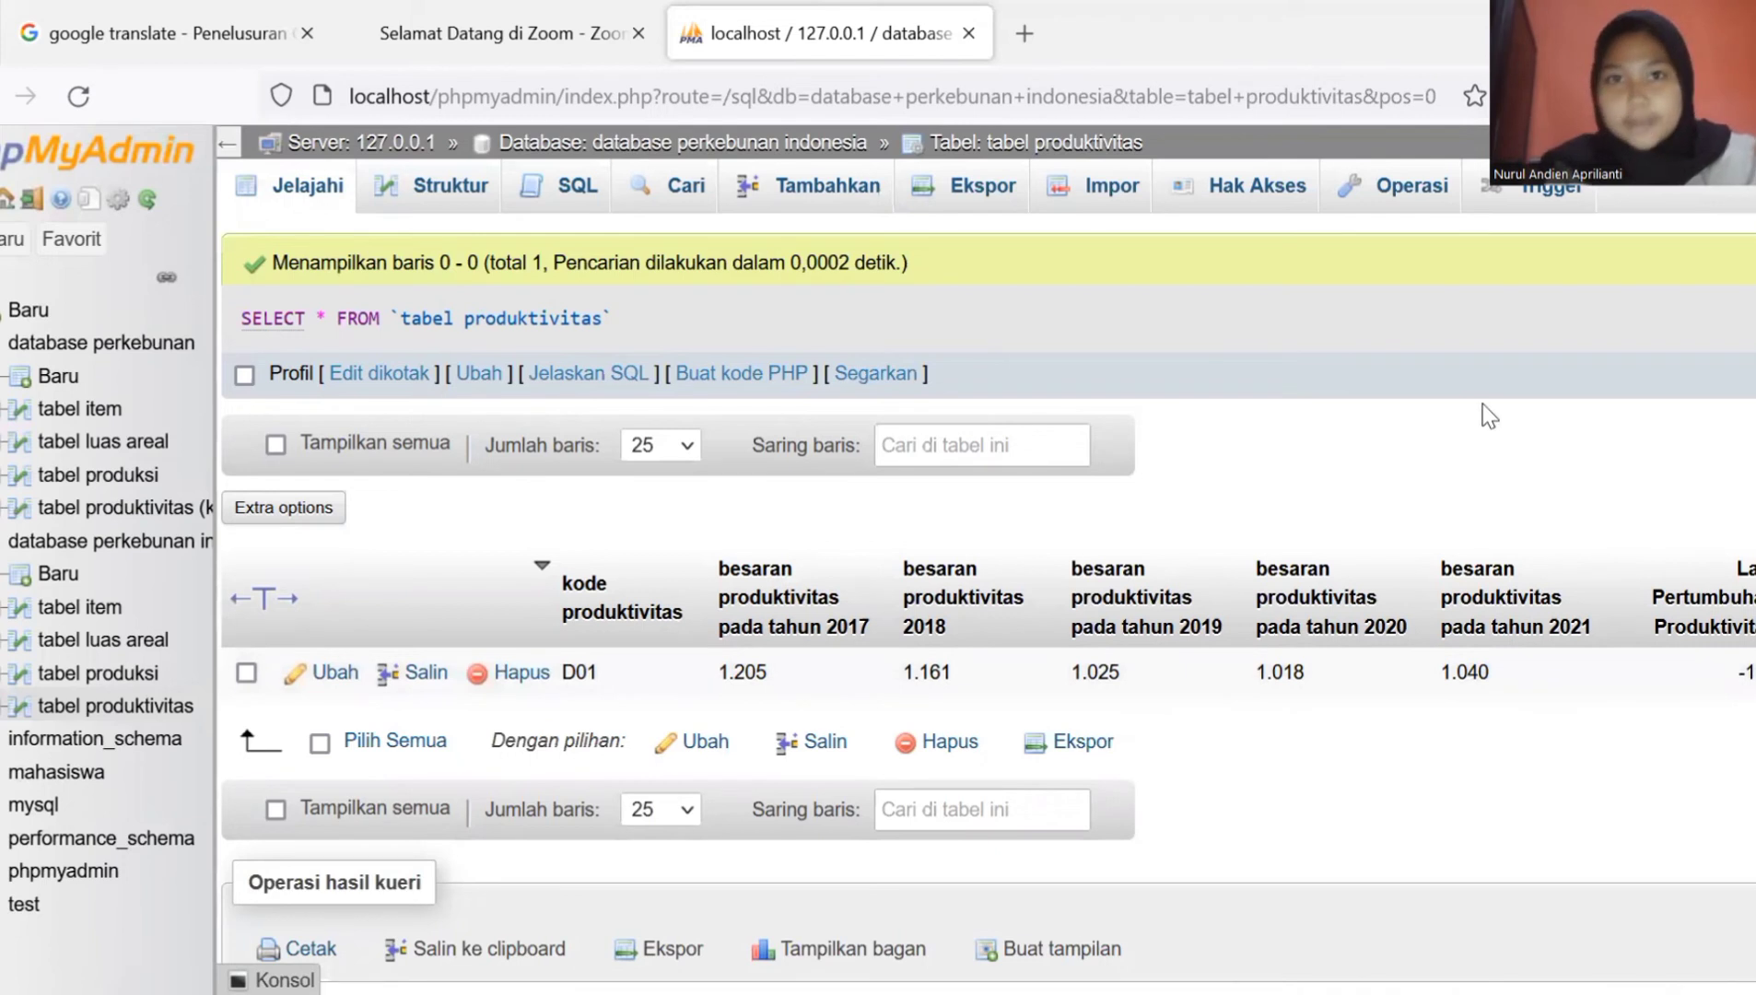
left_click(798, 198)
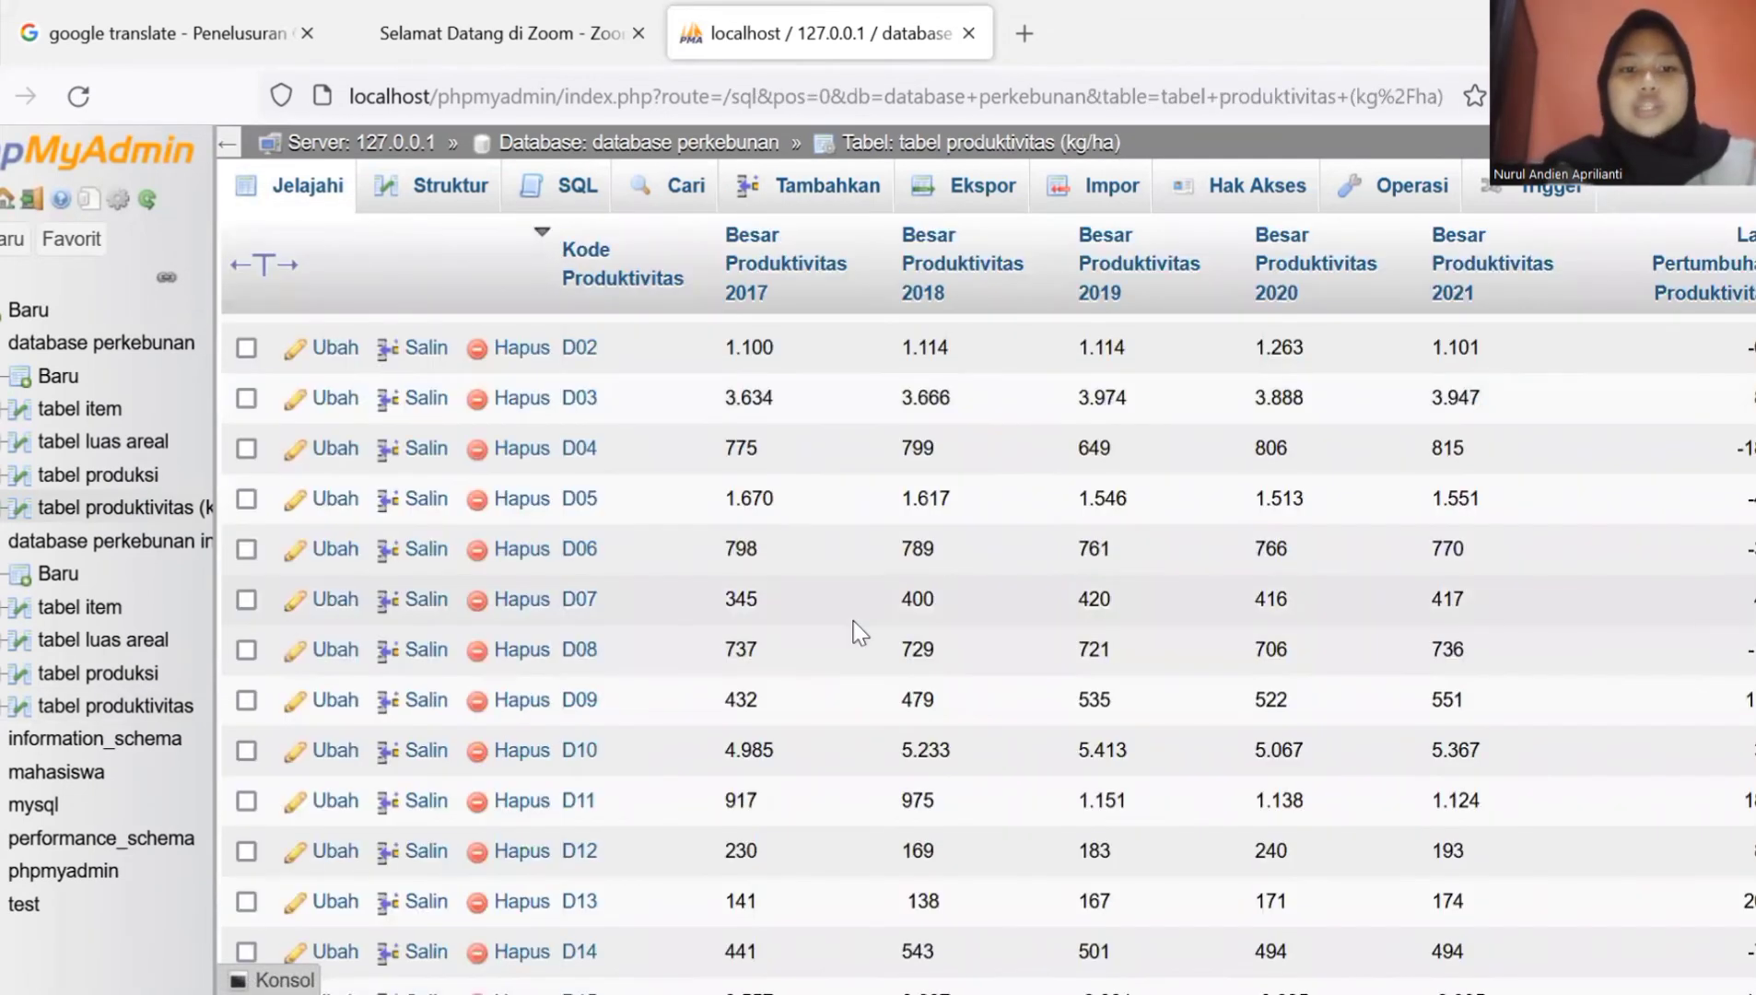
scroll(860, 633, "down", 2)
scroll(860, 633, "up", 3)
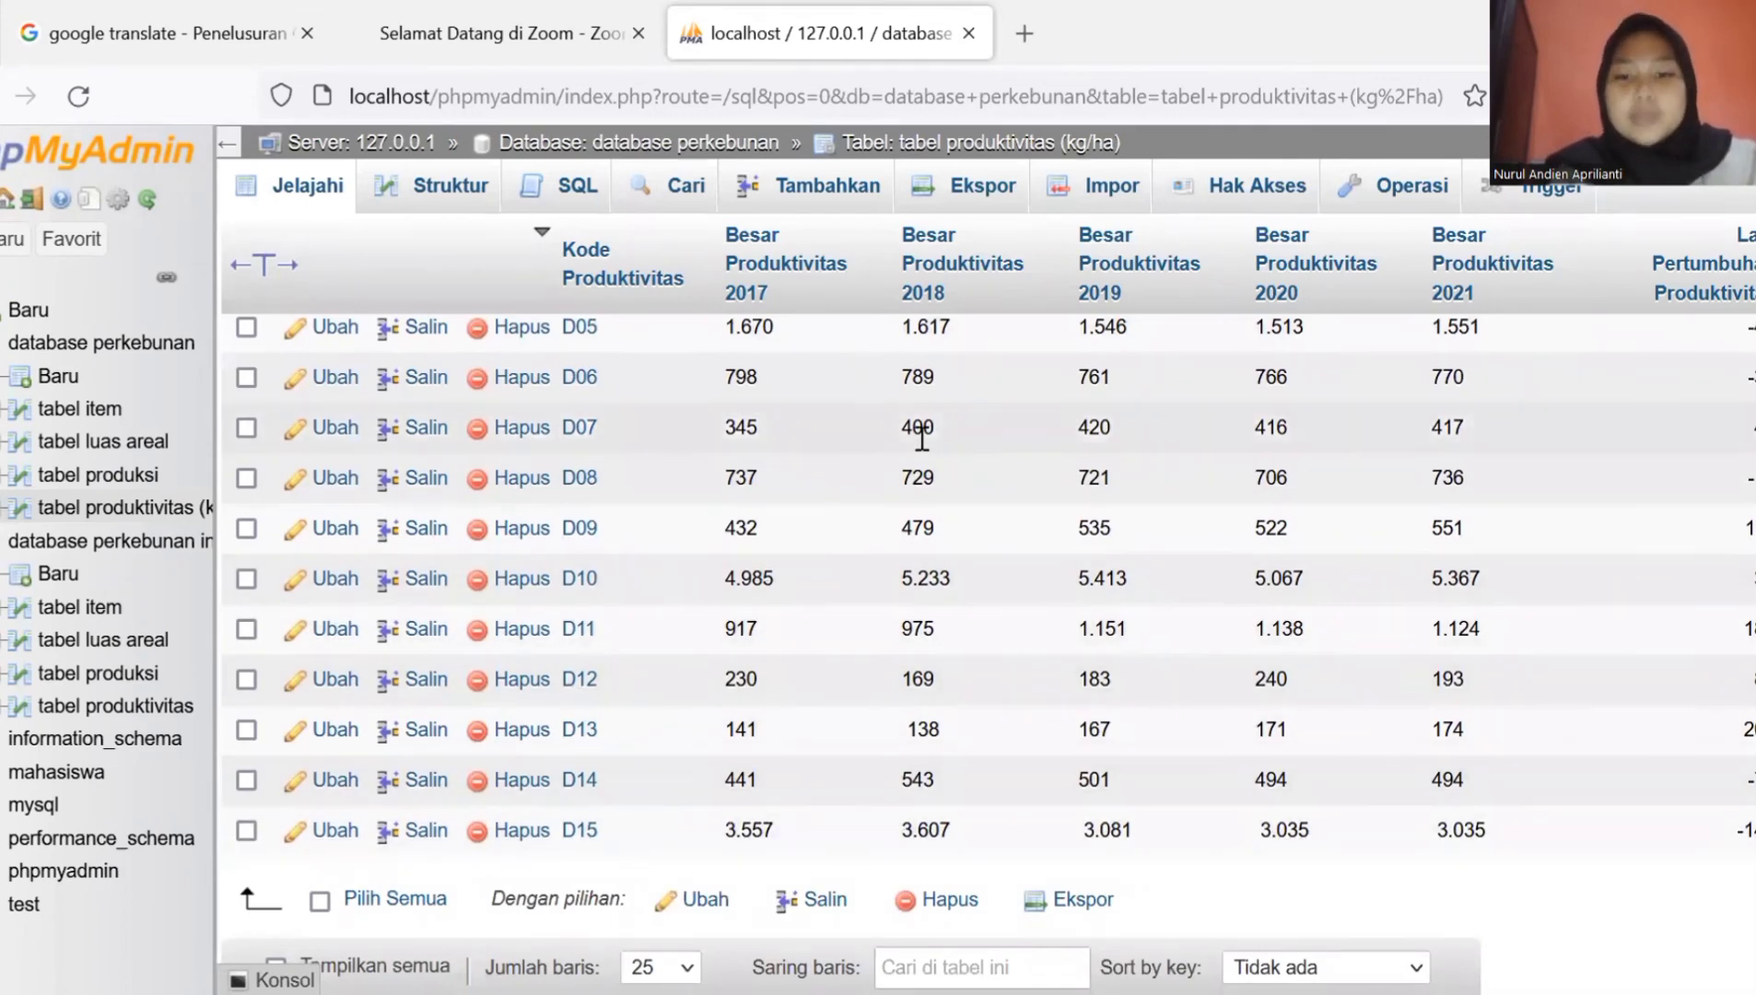
scroll(920, 433, "up", 1)
scroll(920, 439, "up", 3)
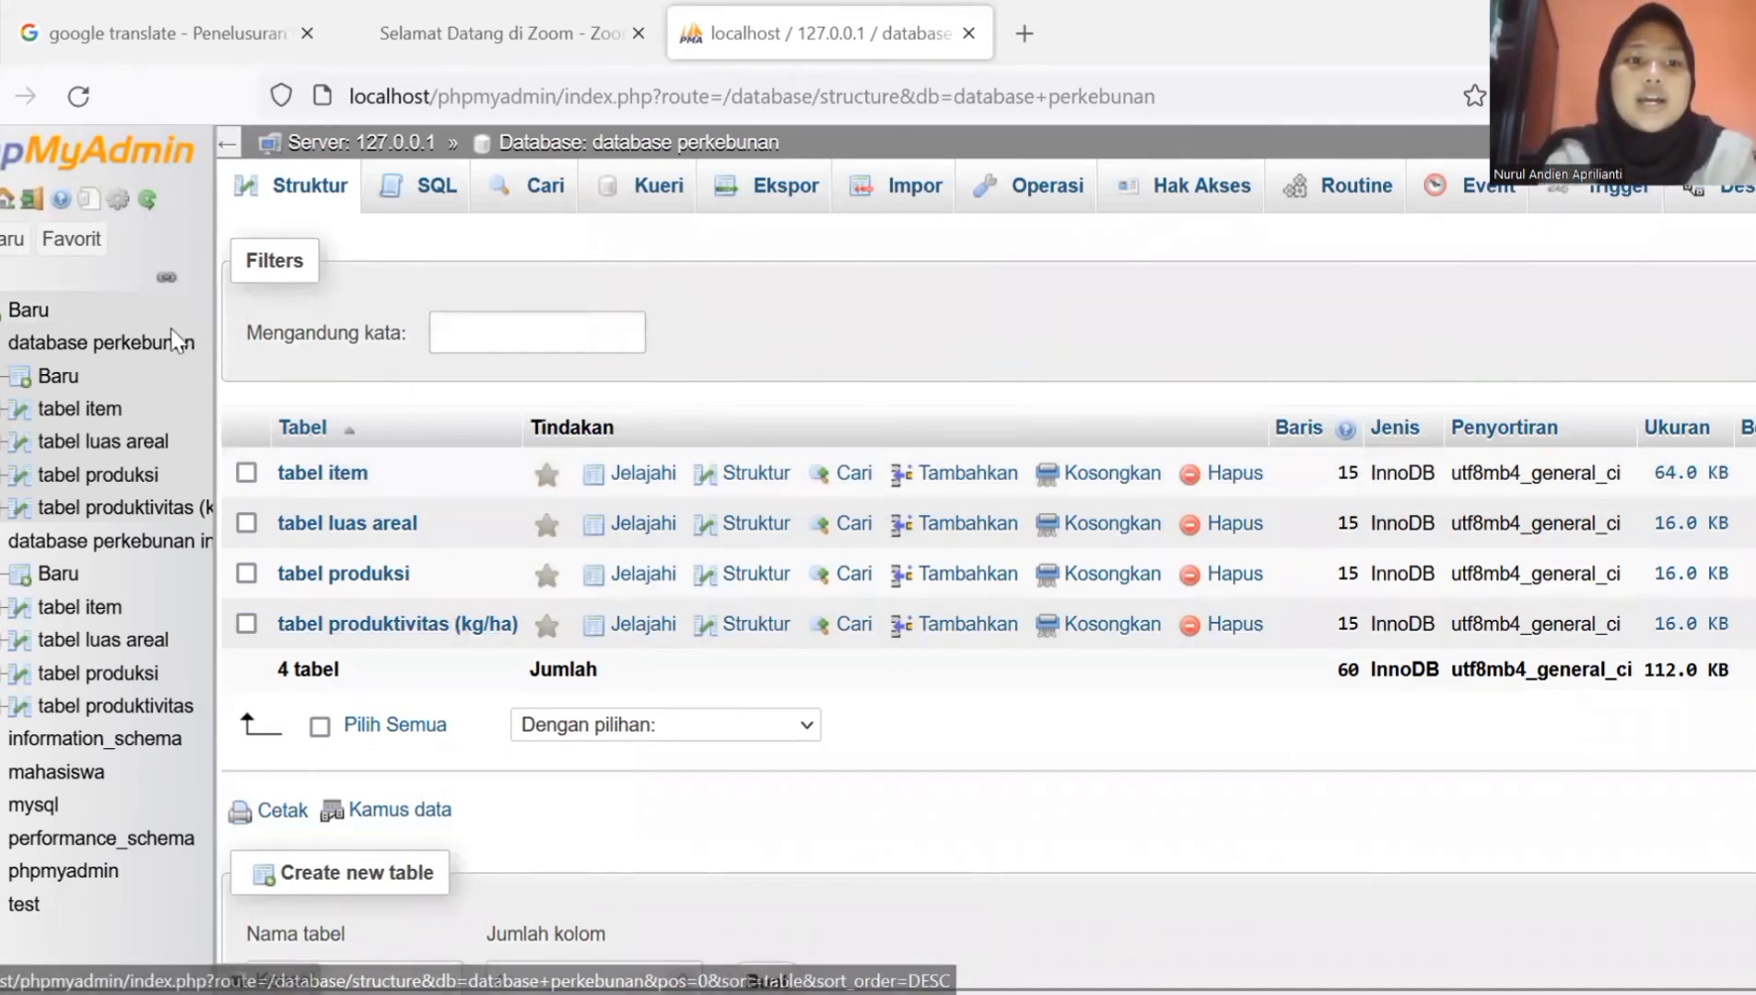
Step: Open the Designer for "database perkebunan" and place "tabel item" directly below "tabel luas areal"
left_click(165, 353)
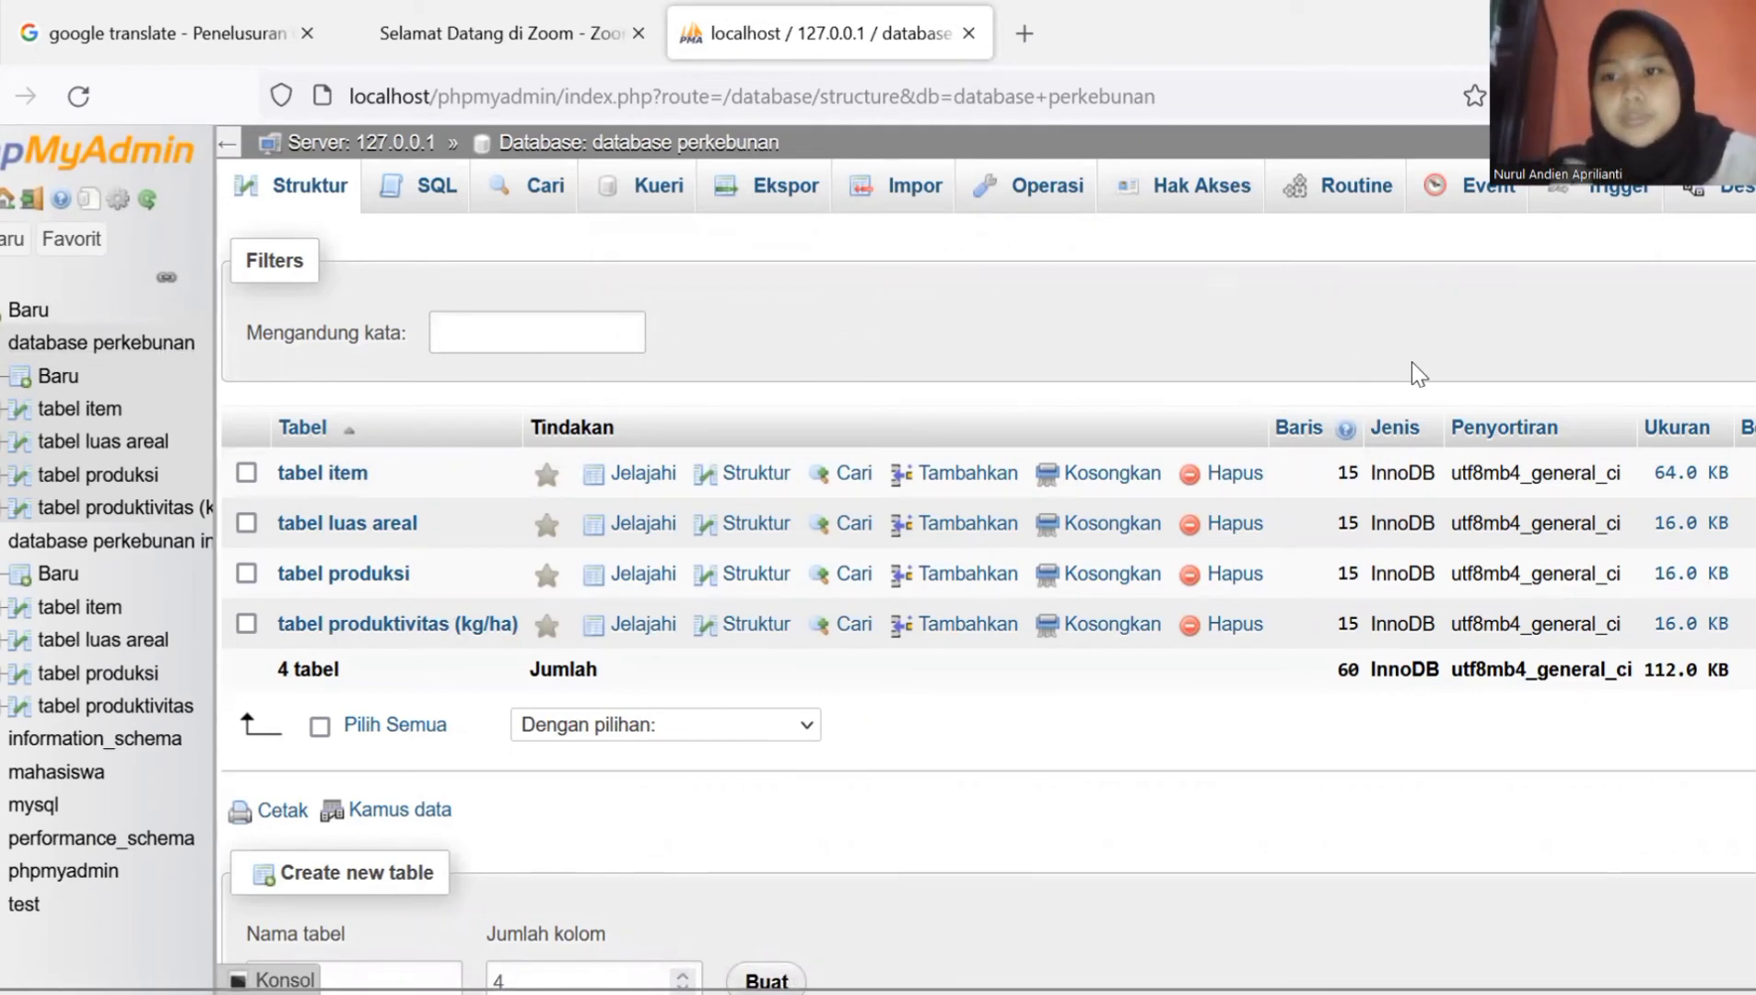
left_click(1736, 198)
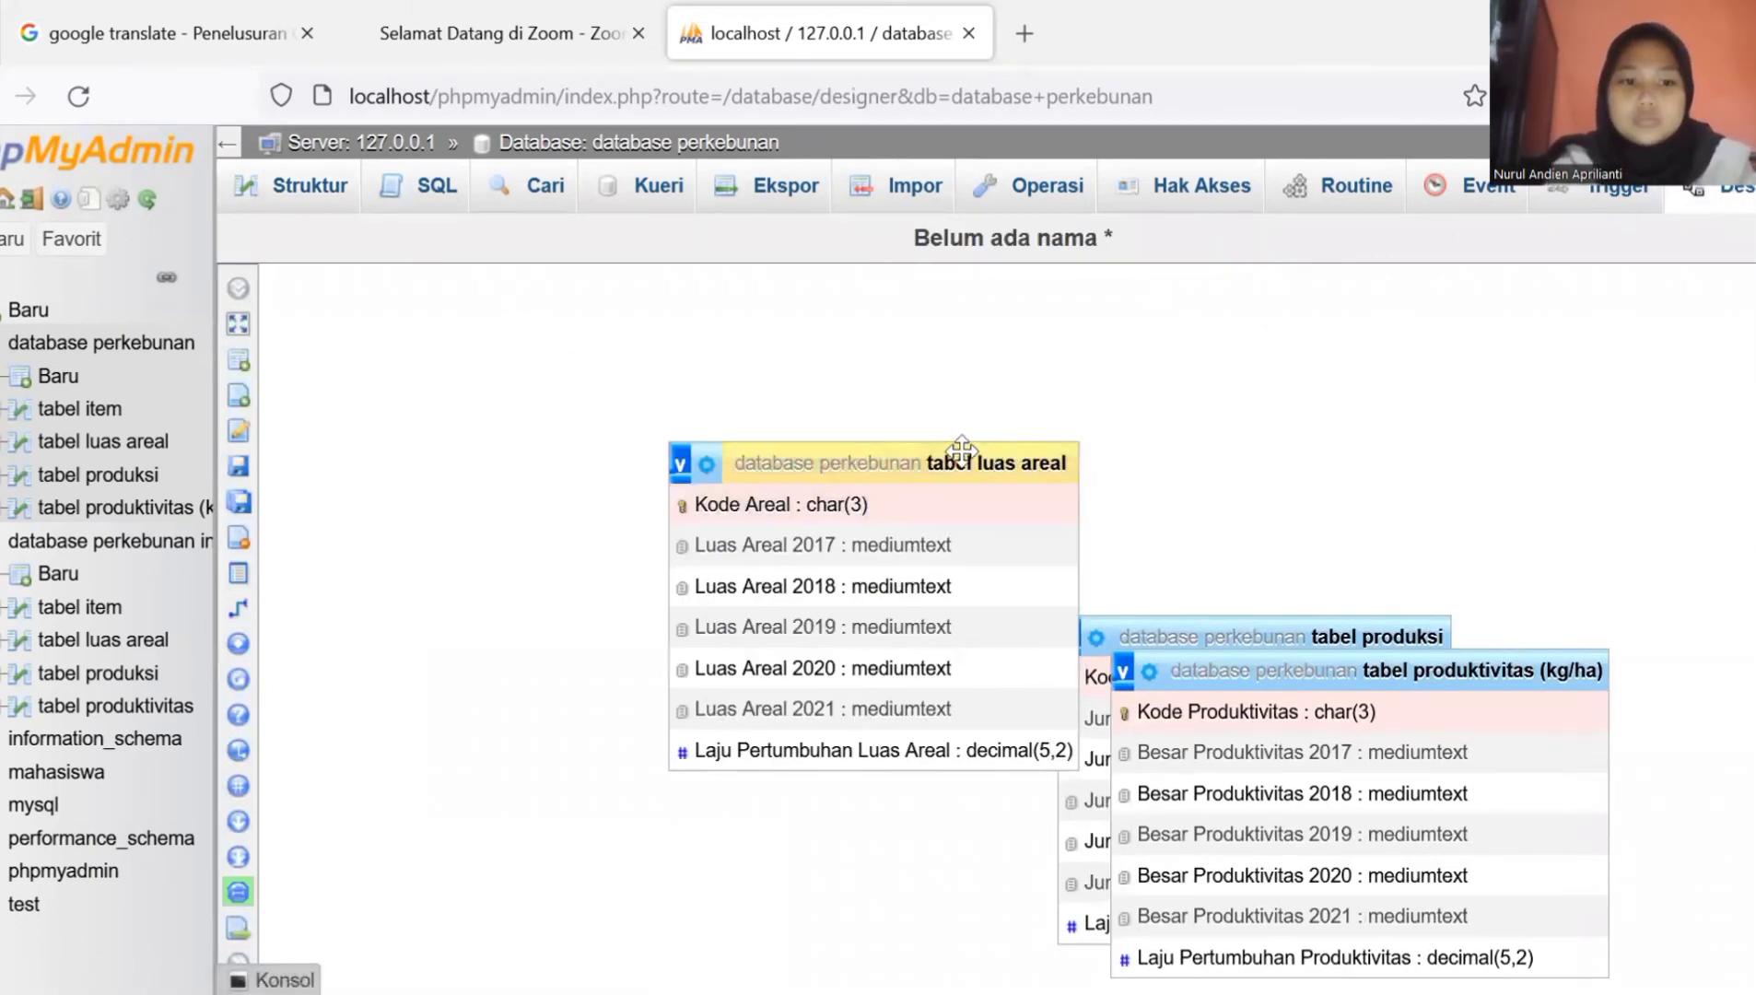
left_click_drag(1011, 456, 812, 444)
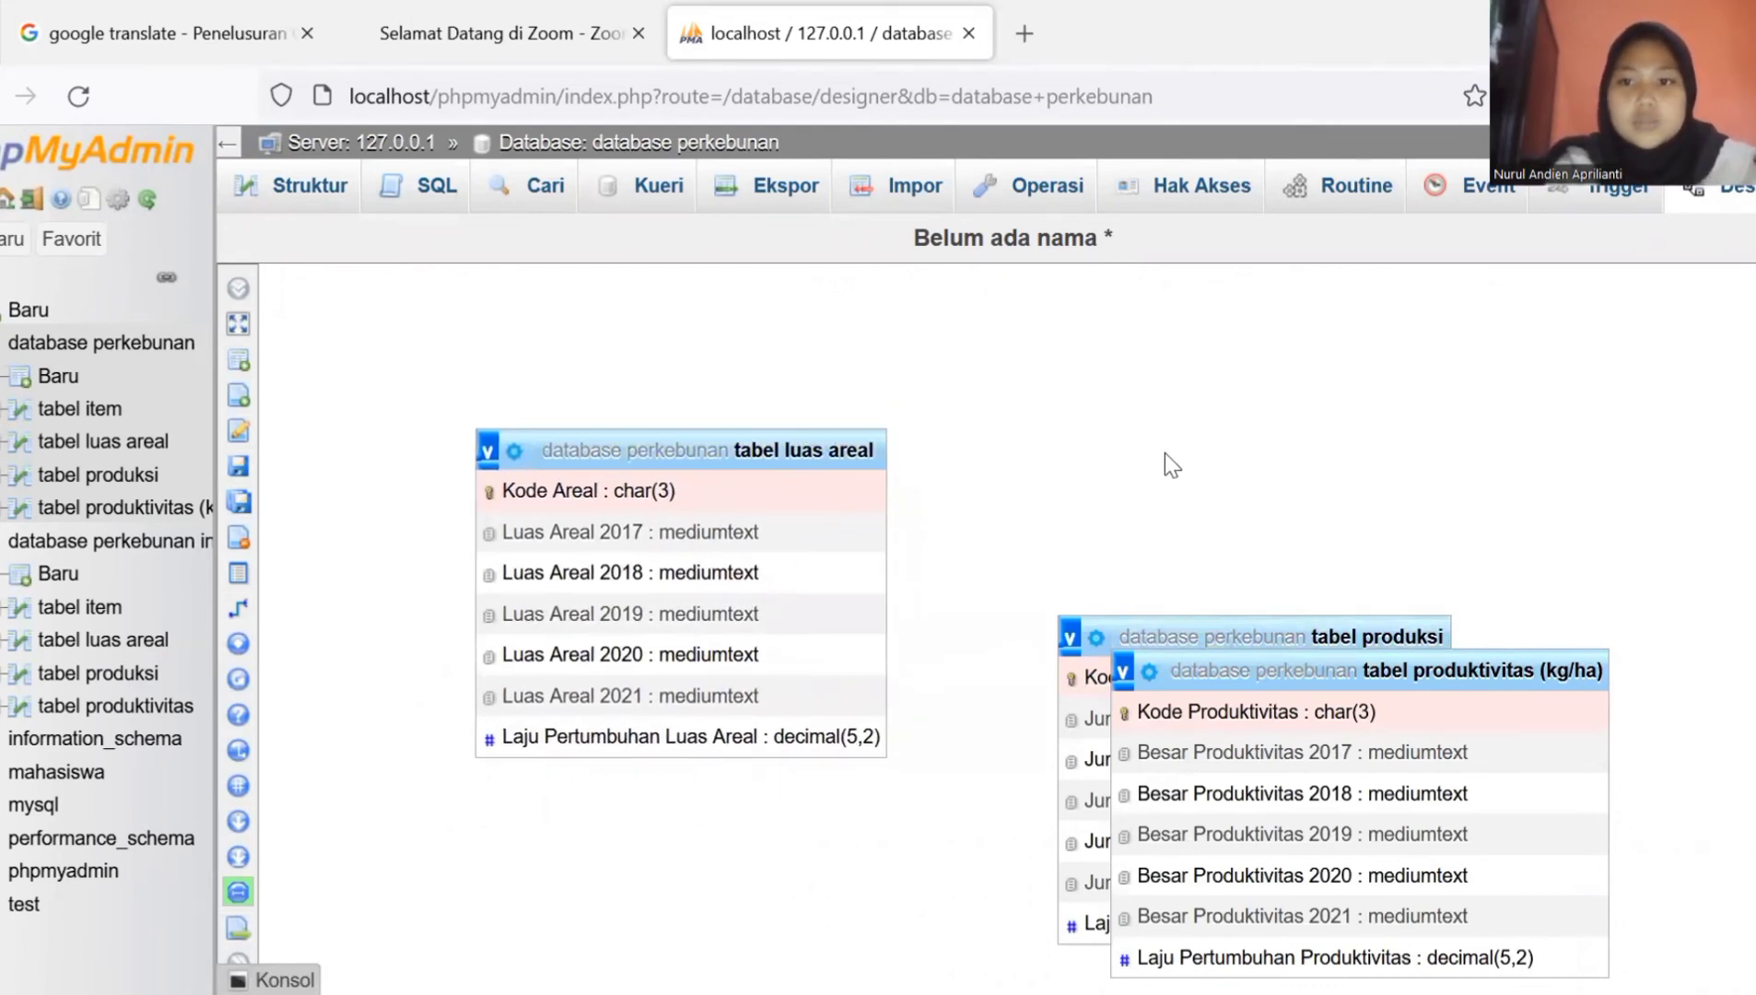
scroll(1165, 453, "down", 2)
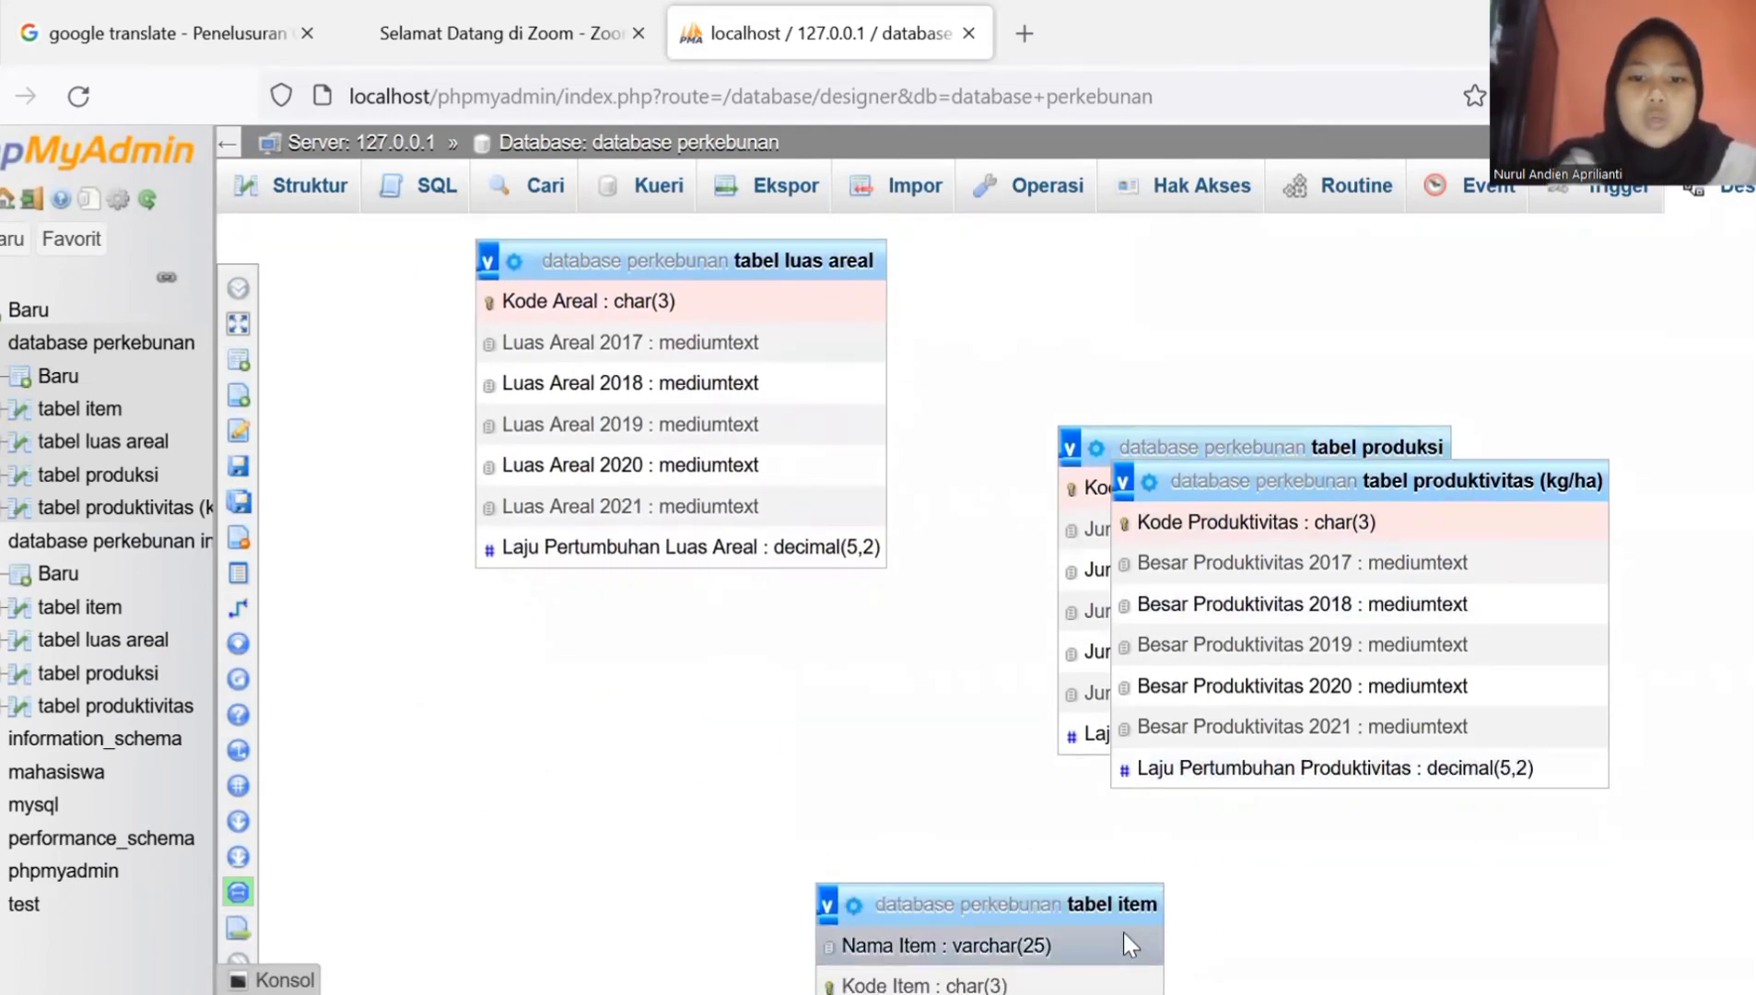
left_click_drag(1129, 906, 846, 802)
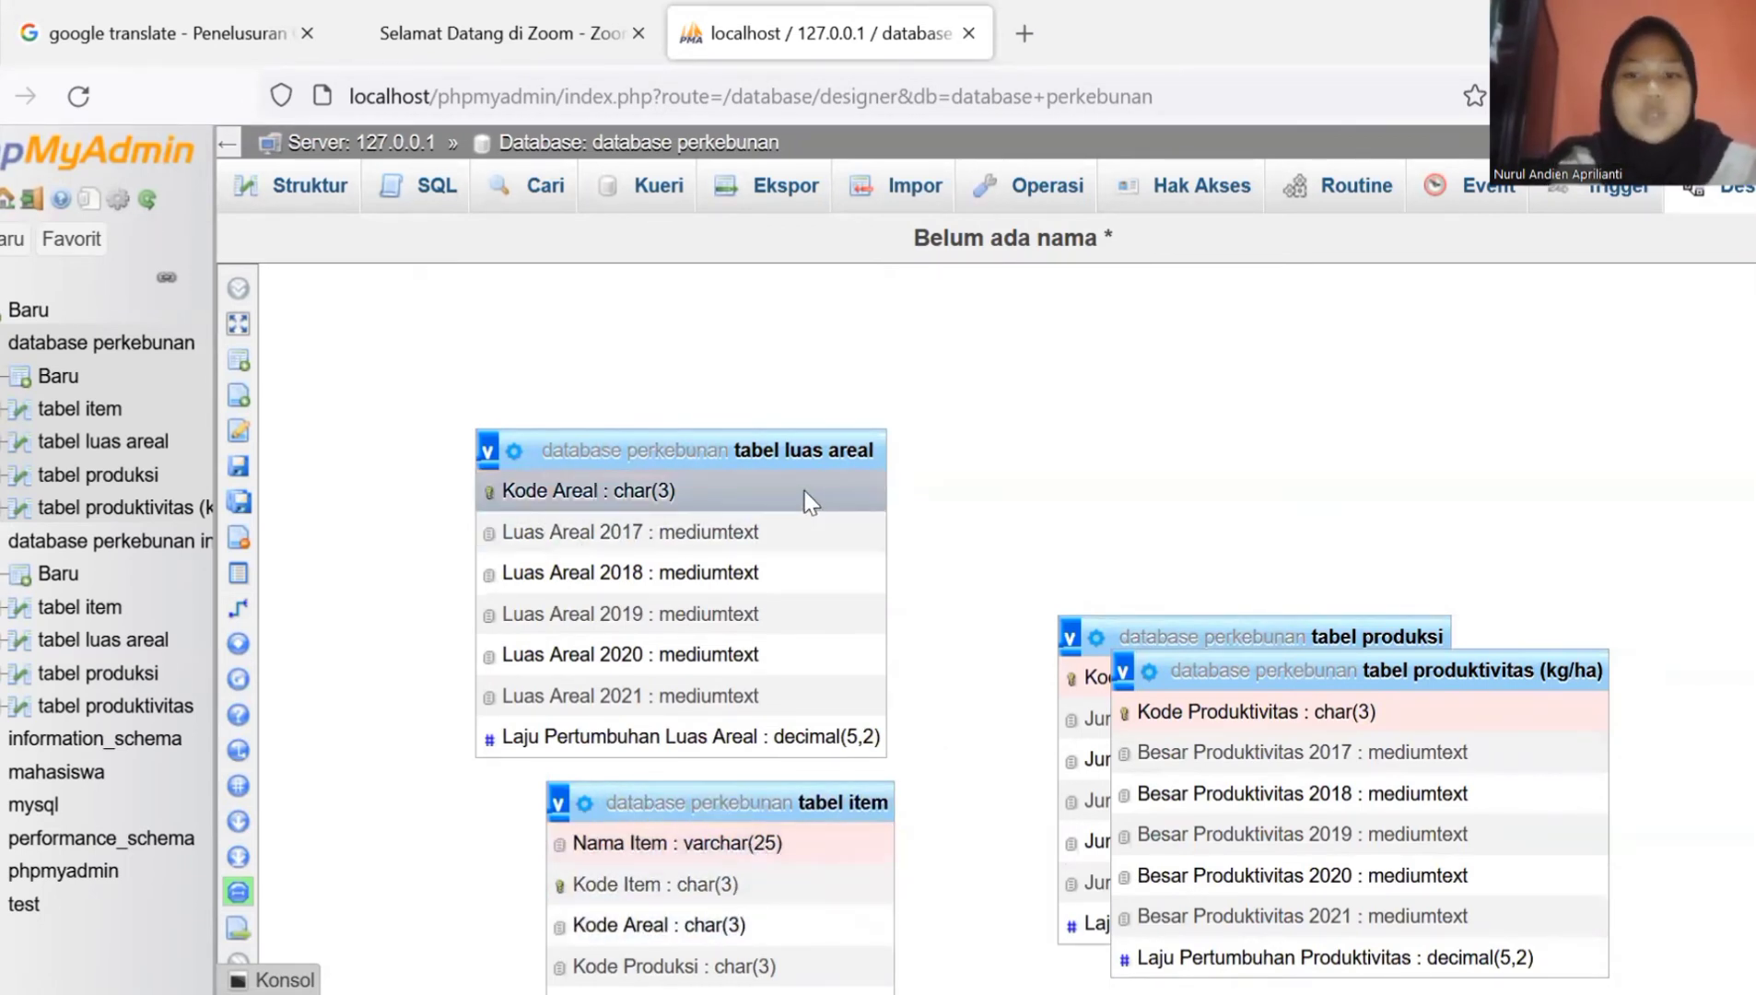
Step: Create a relationship with "Kode Areal" of "tabel item" as the reference key and "Kode Areal" of "tabel luas areal" as the foreign key
mouse_move(238, 893)
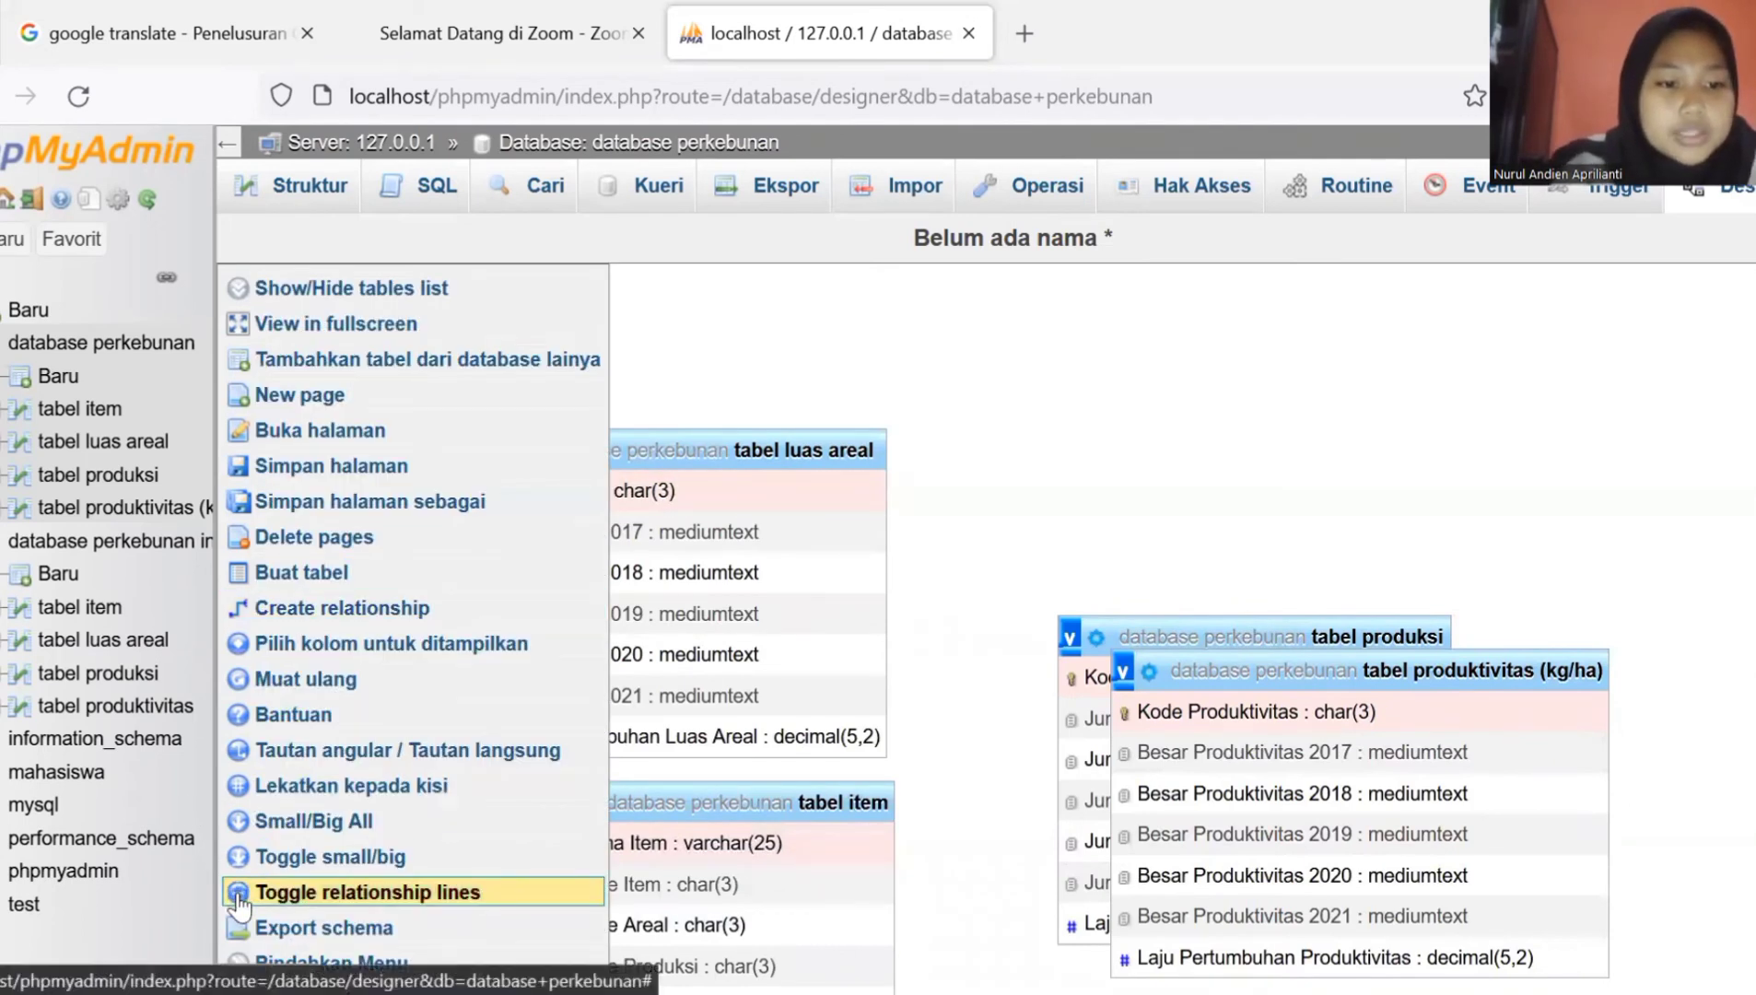
left_click(238, 894)
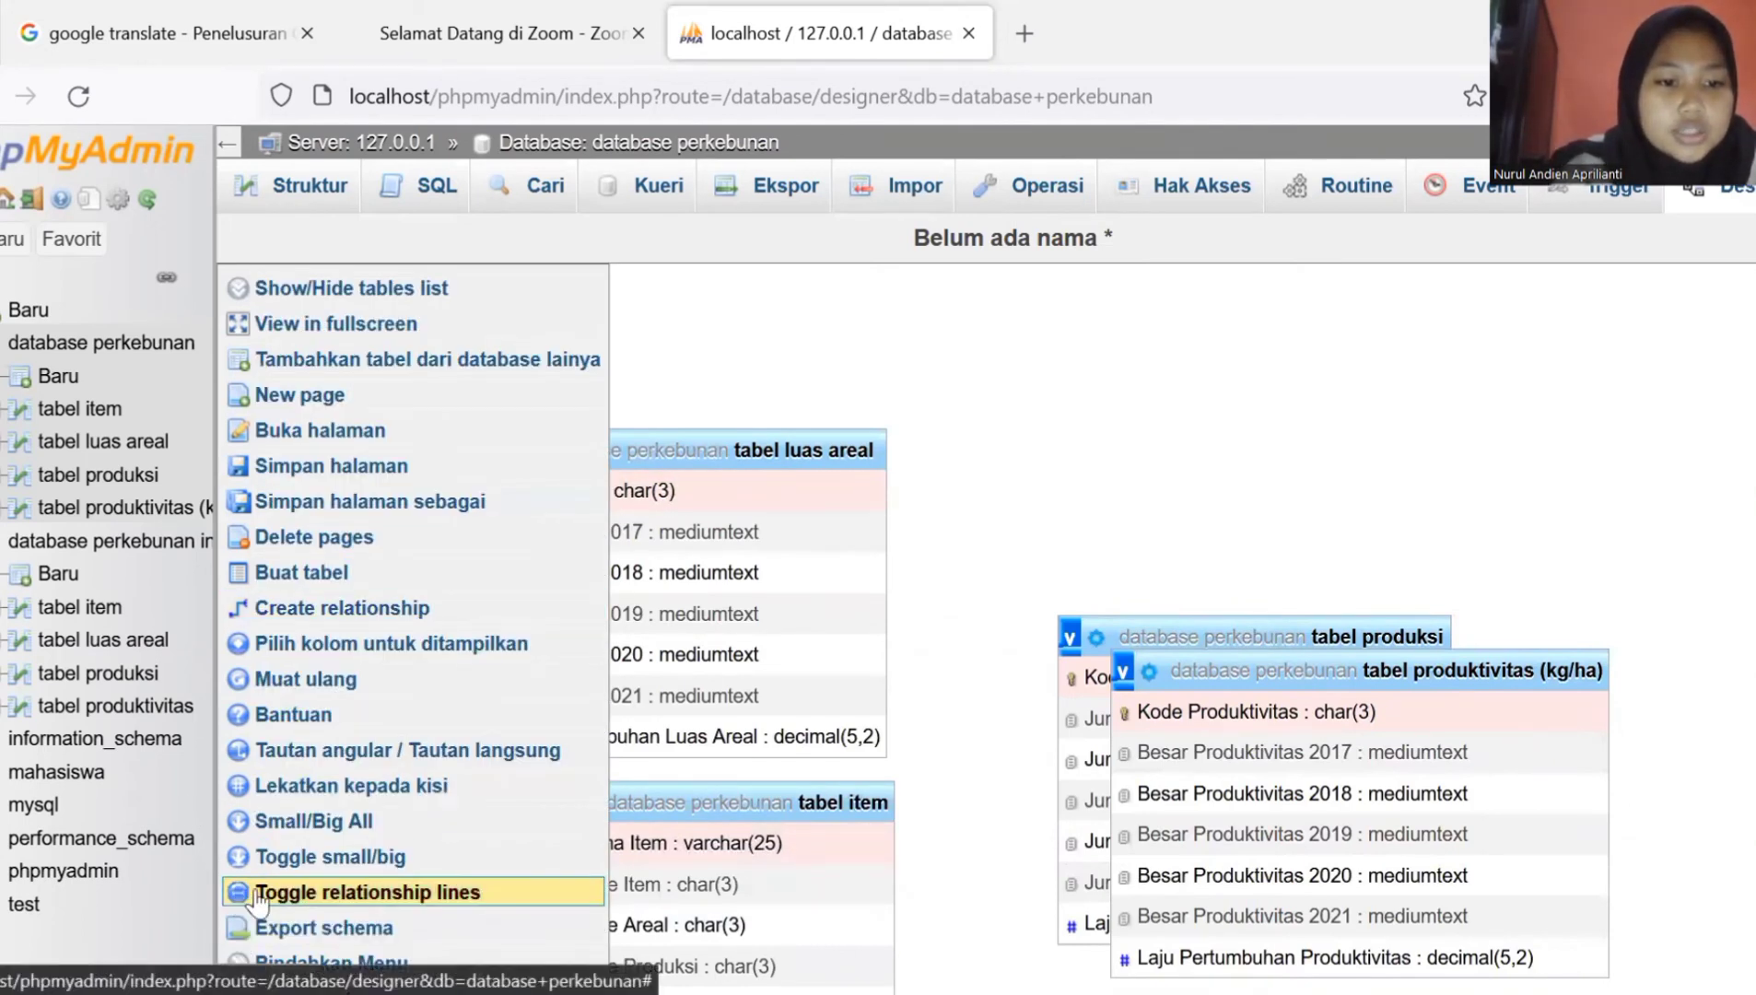
left_click(269, 610)
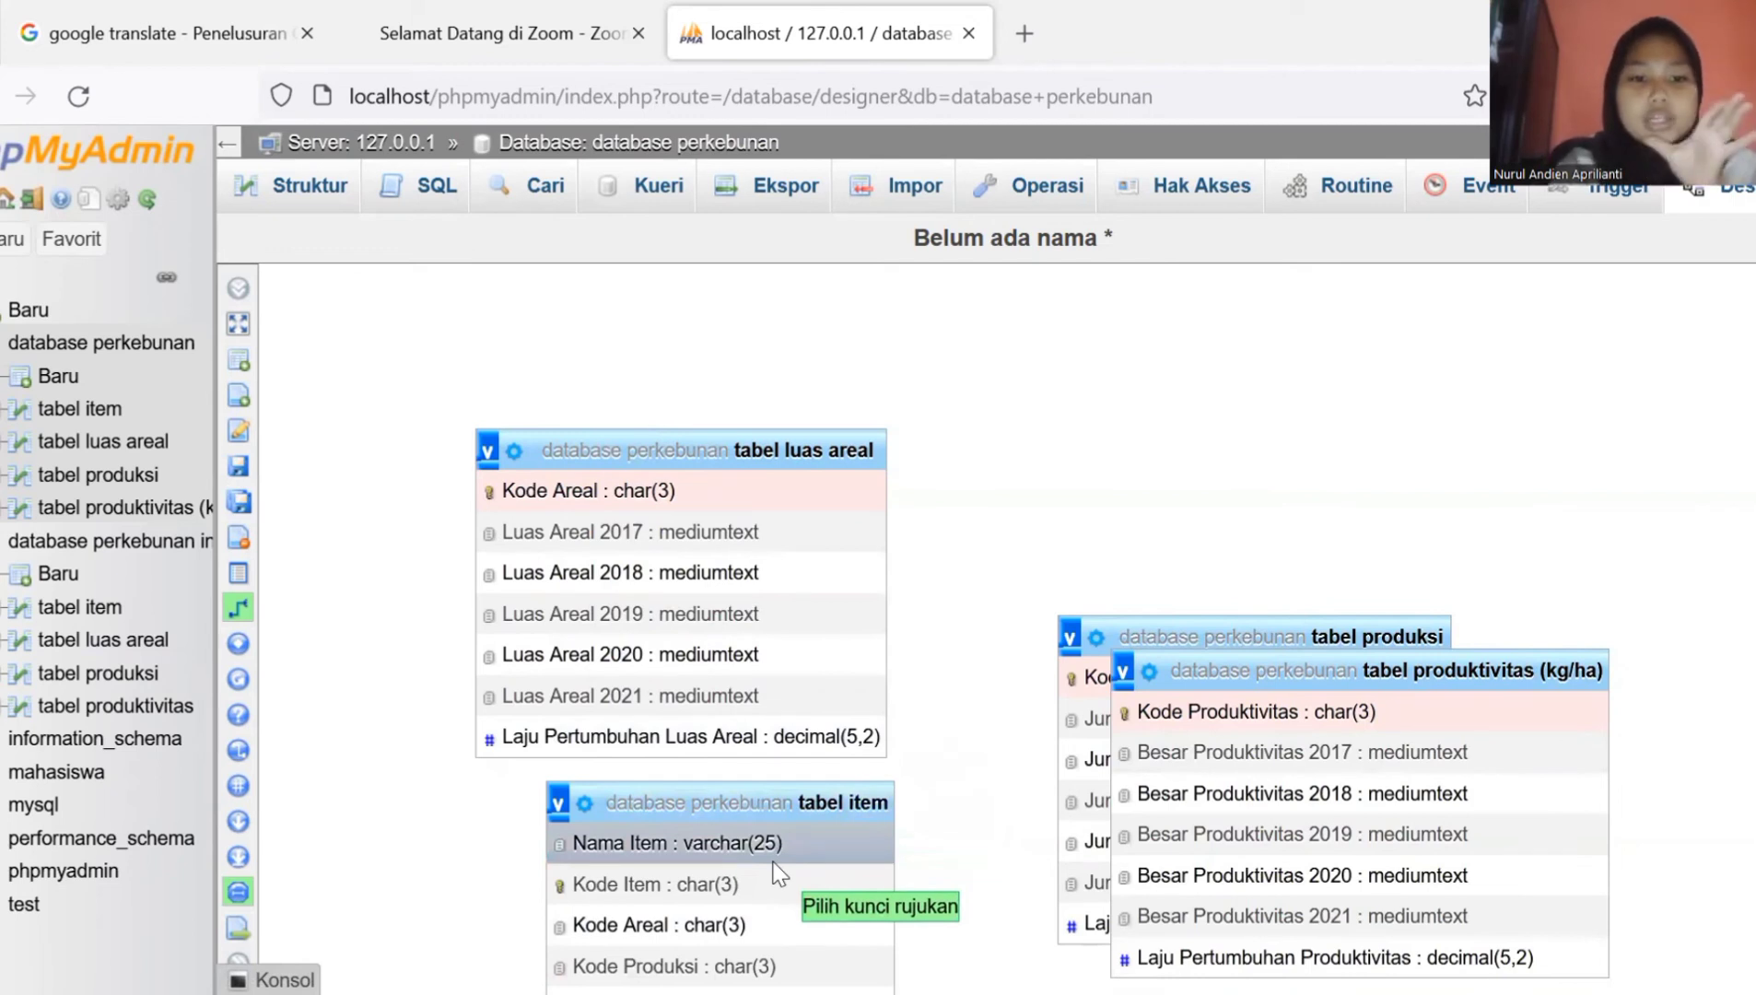
left_click(751, 925)
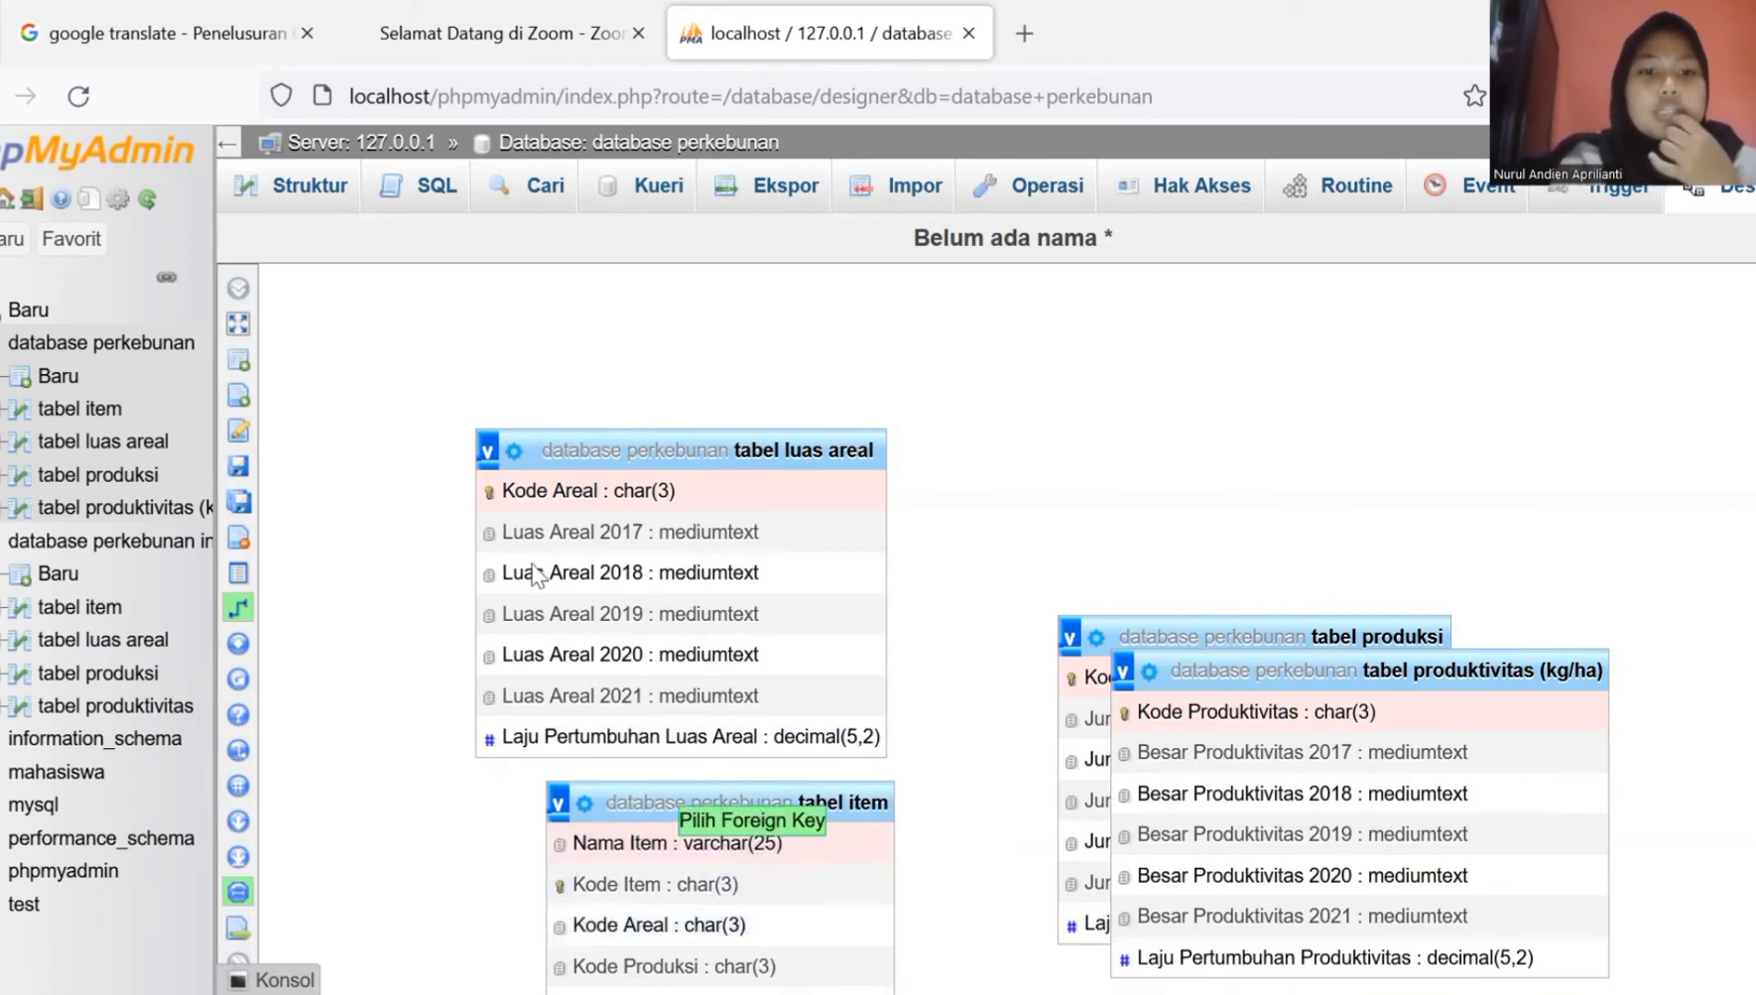
left_click(531, 495)
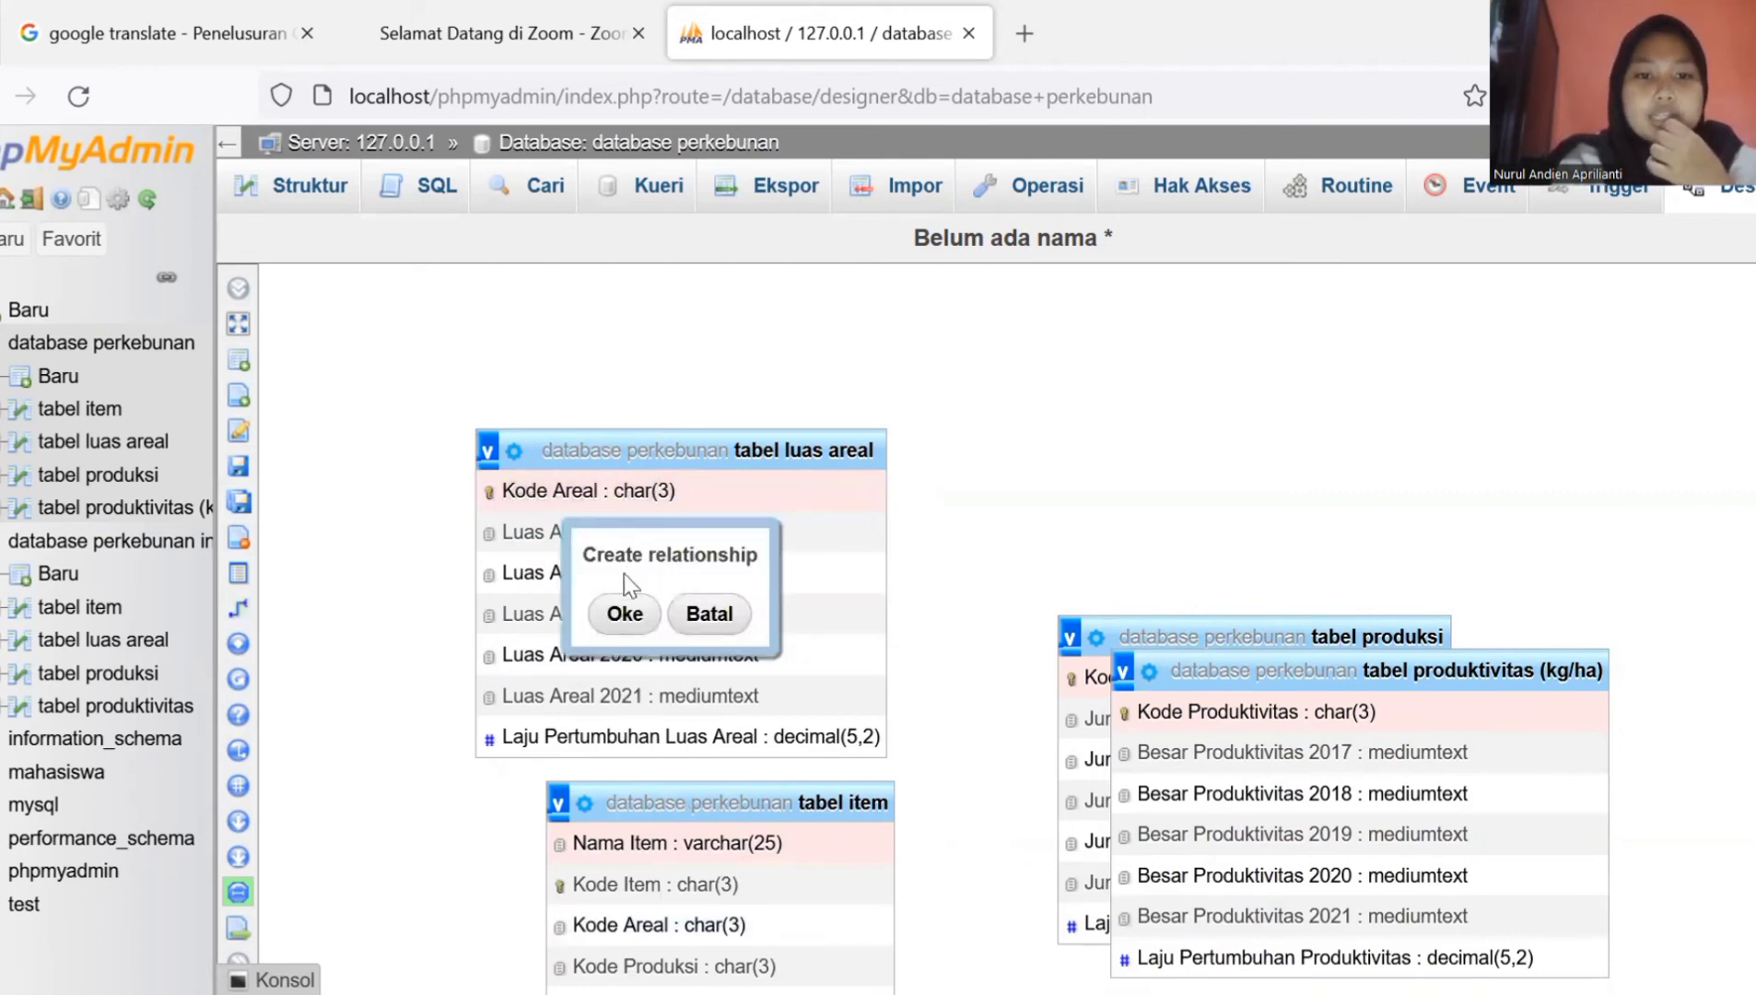
left_click(601, 624)
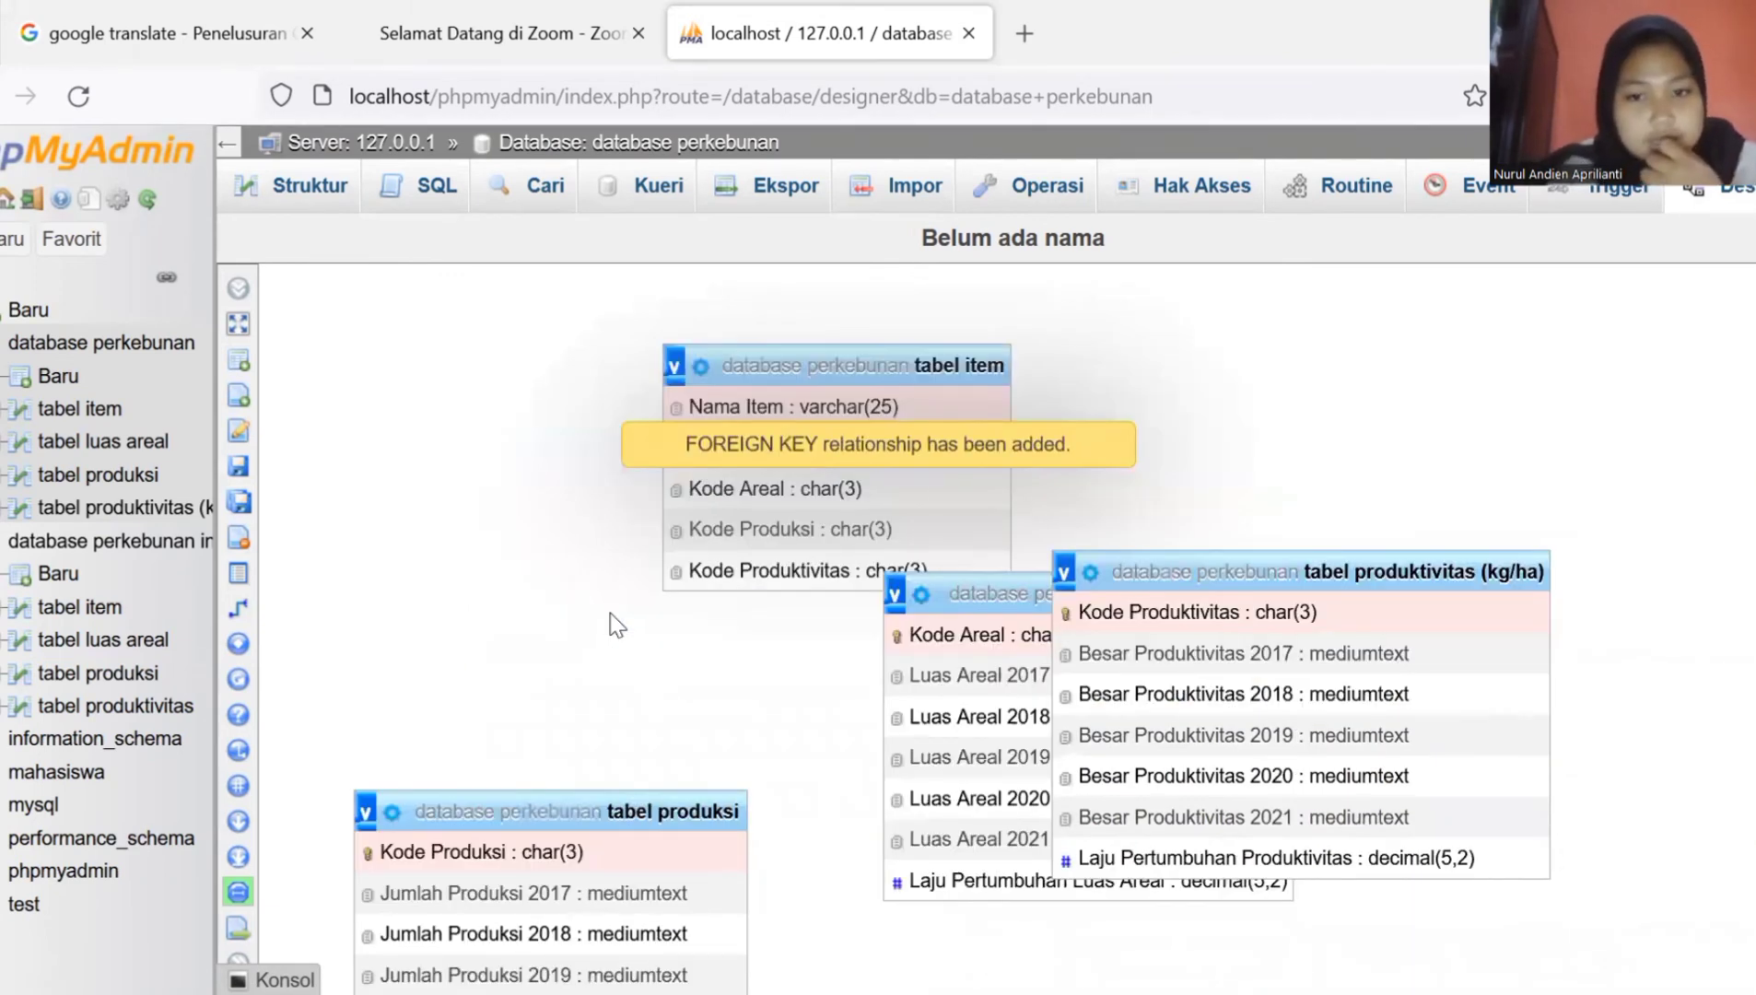
Step: Reload the diagram and move "tabel produktivitas (kg/ha)" below "tabel item"
mouse_move(267, 608)
left_click(292, 689)
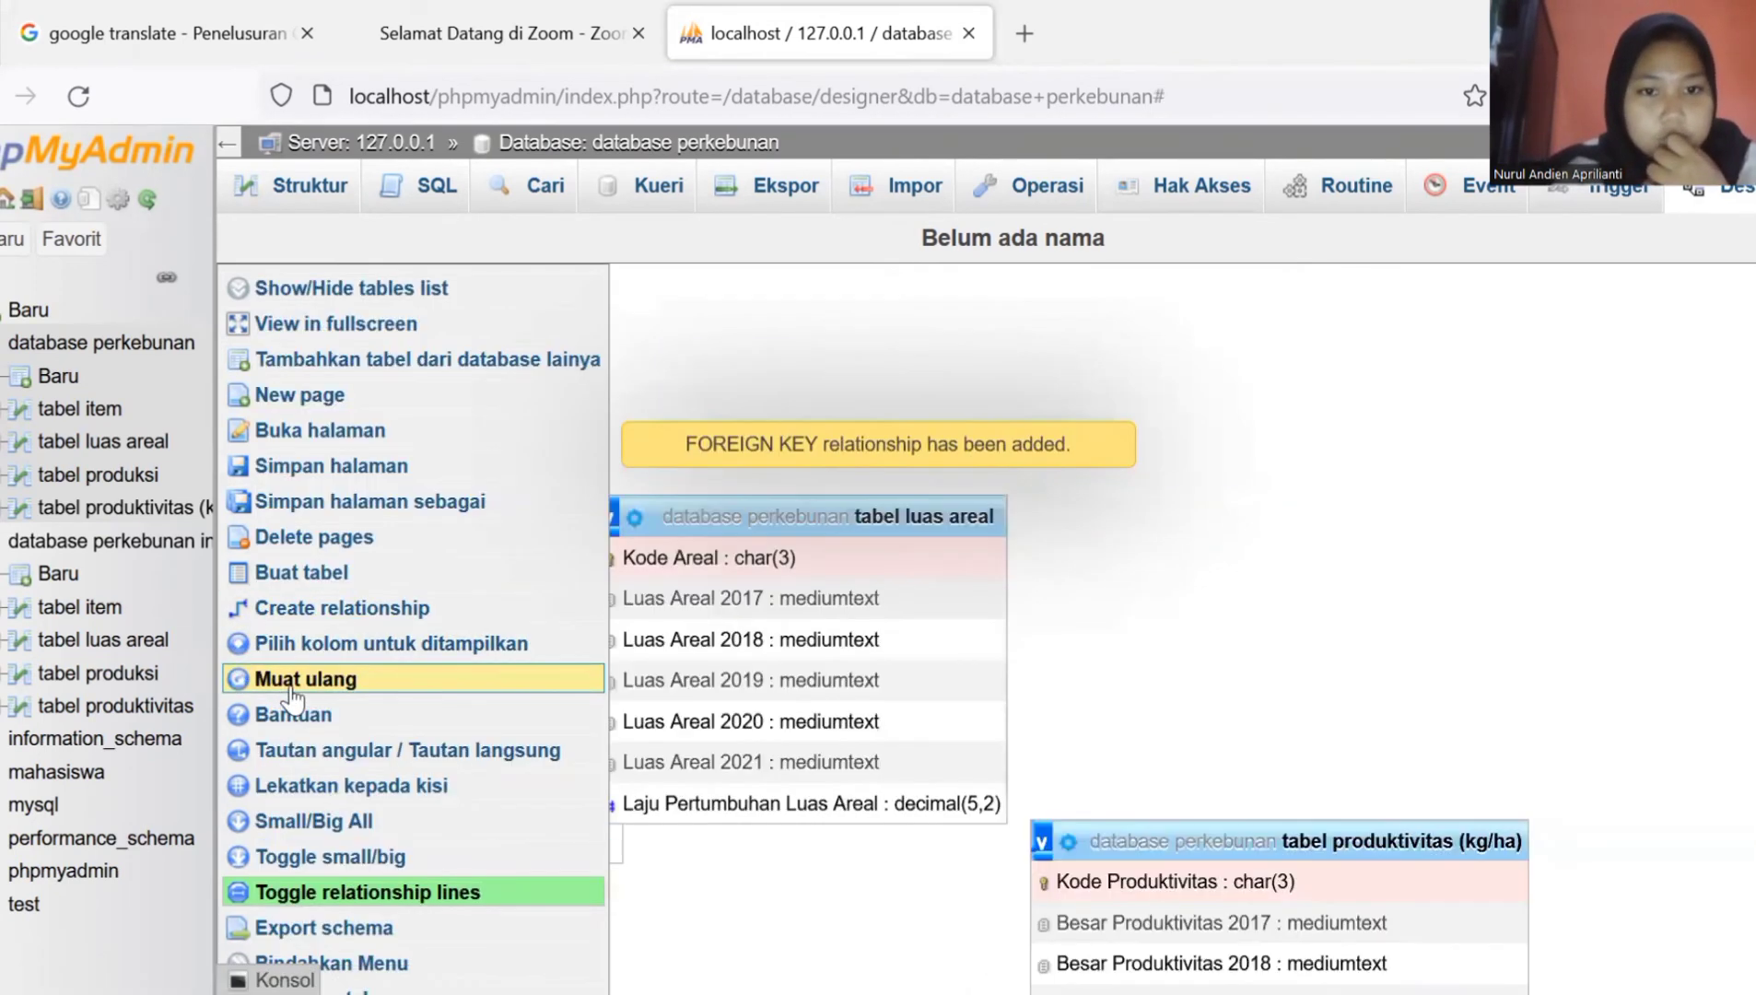
scroll(1266, 525, "down", 4)
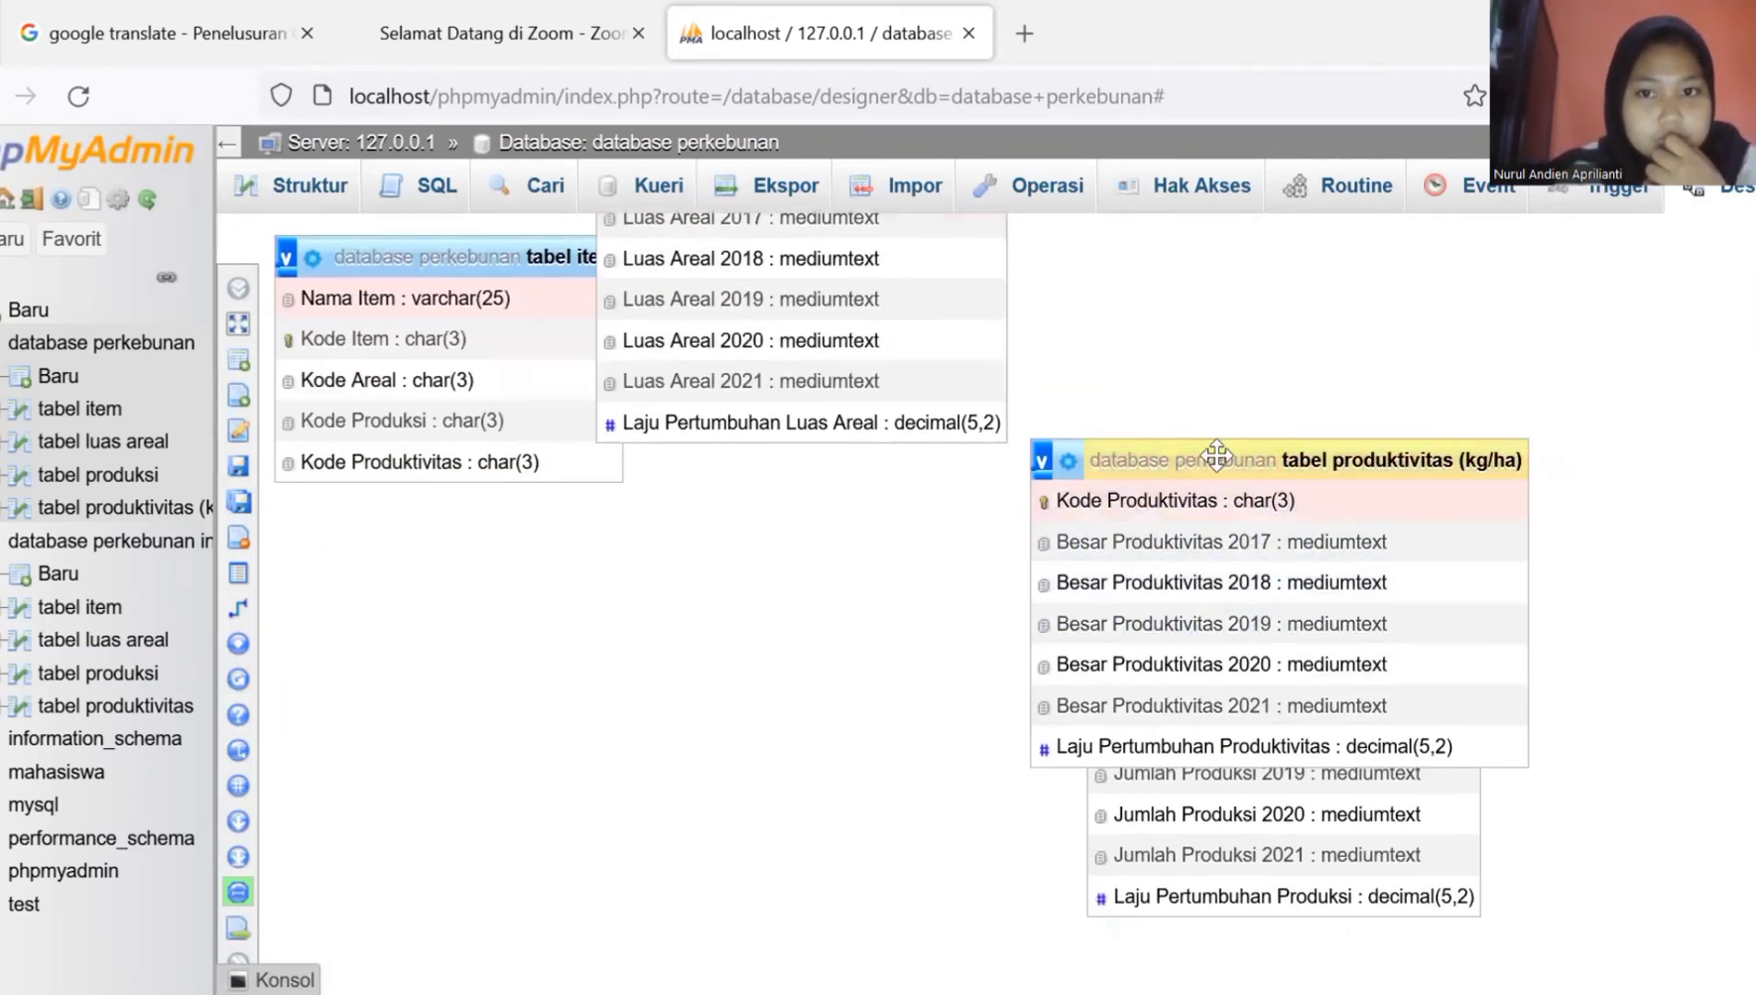
scroll(1312, 371, "up", 1)
left_click_drag(1218, 530, 609, 645)
Step: Hide the relationship lines and create a relationship with "Kode Areal" of "tabel luas areal" as reference key and "Kode Areal" of "tabel item" as foreign key
mouse_move(254, 638)
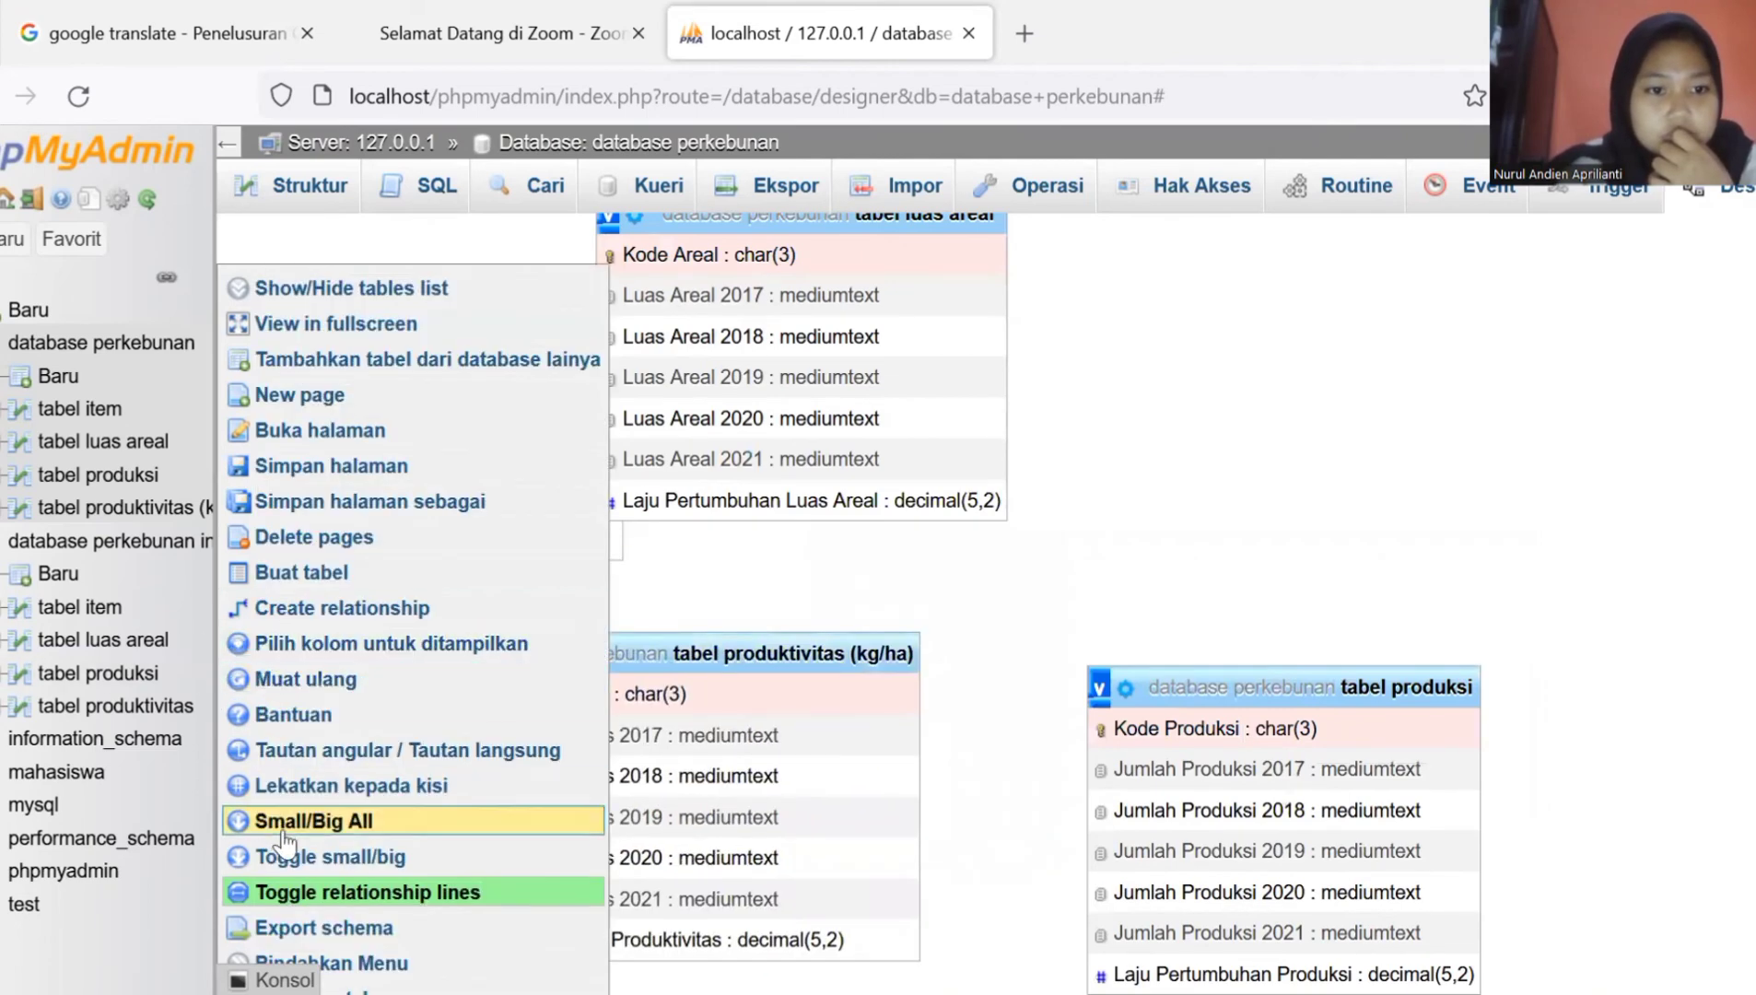
left_click(339, 892)
left_click(341, 608)
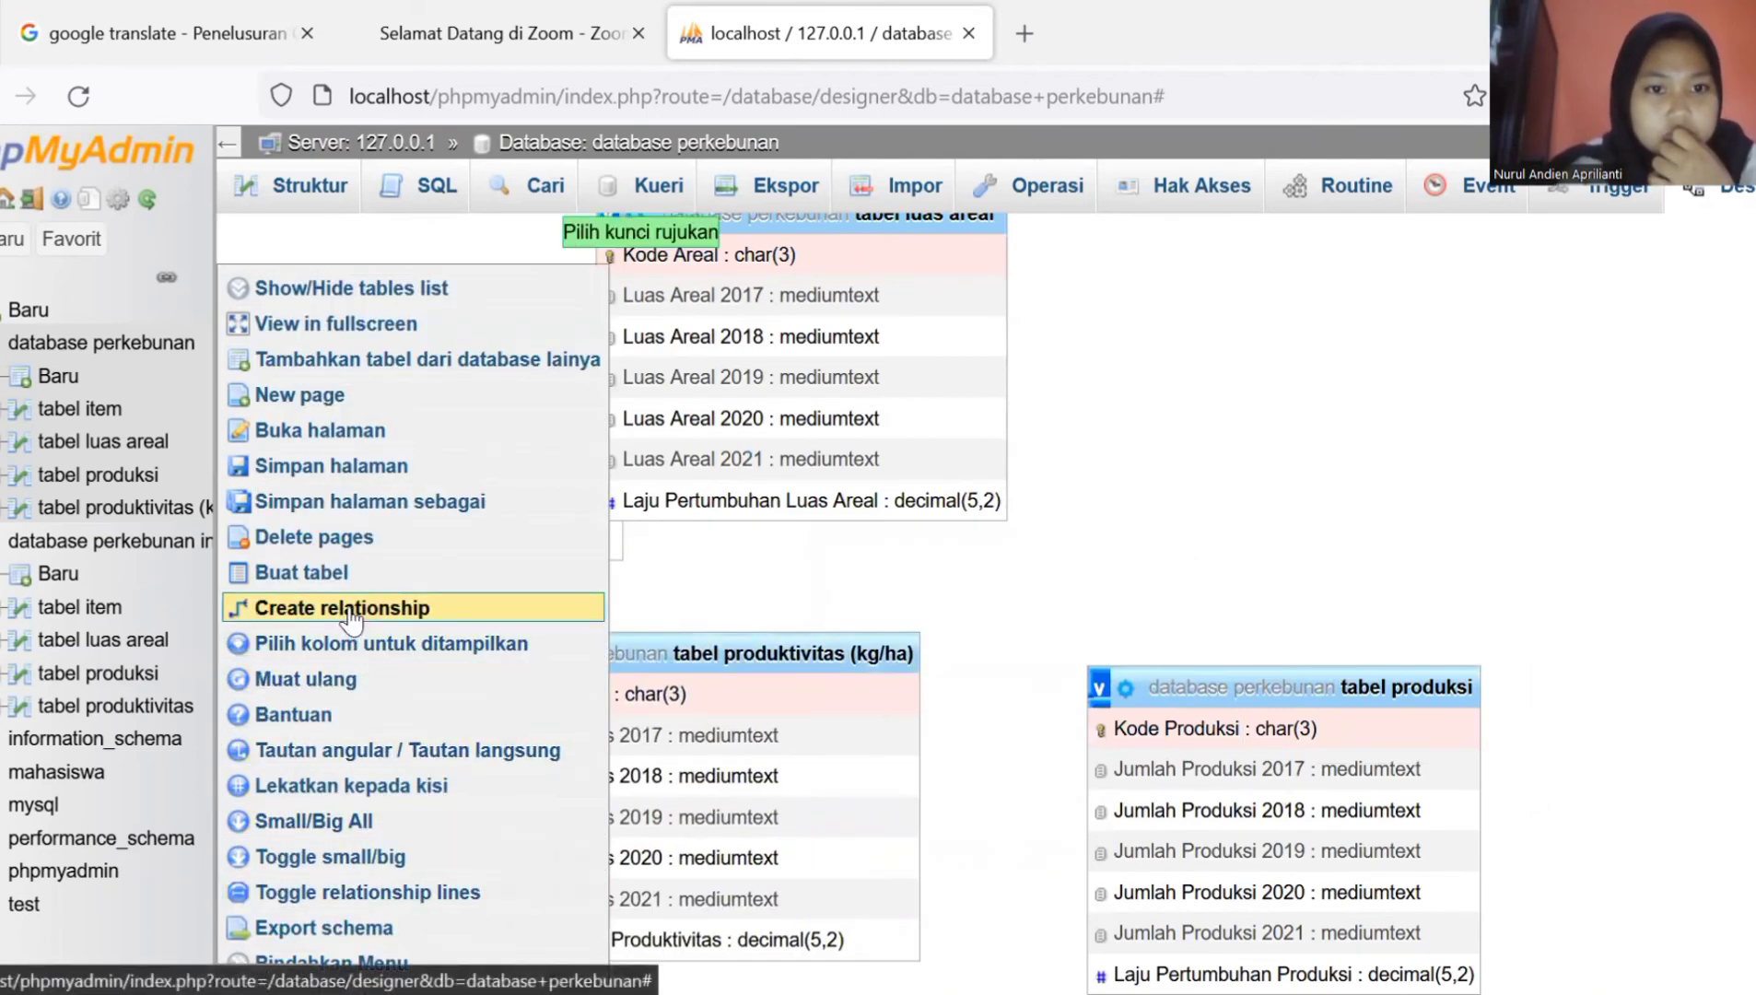
left_click(874, 264)
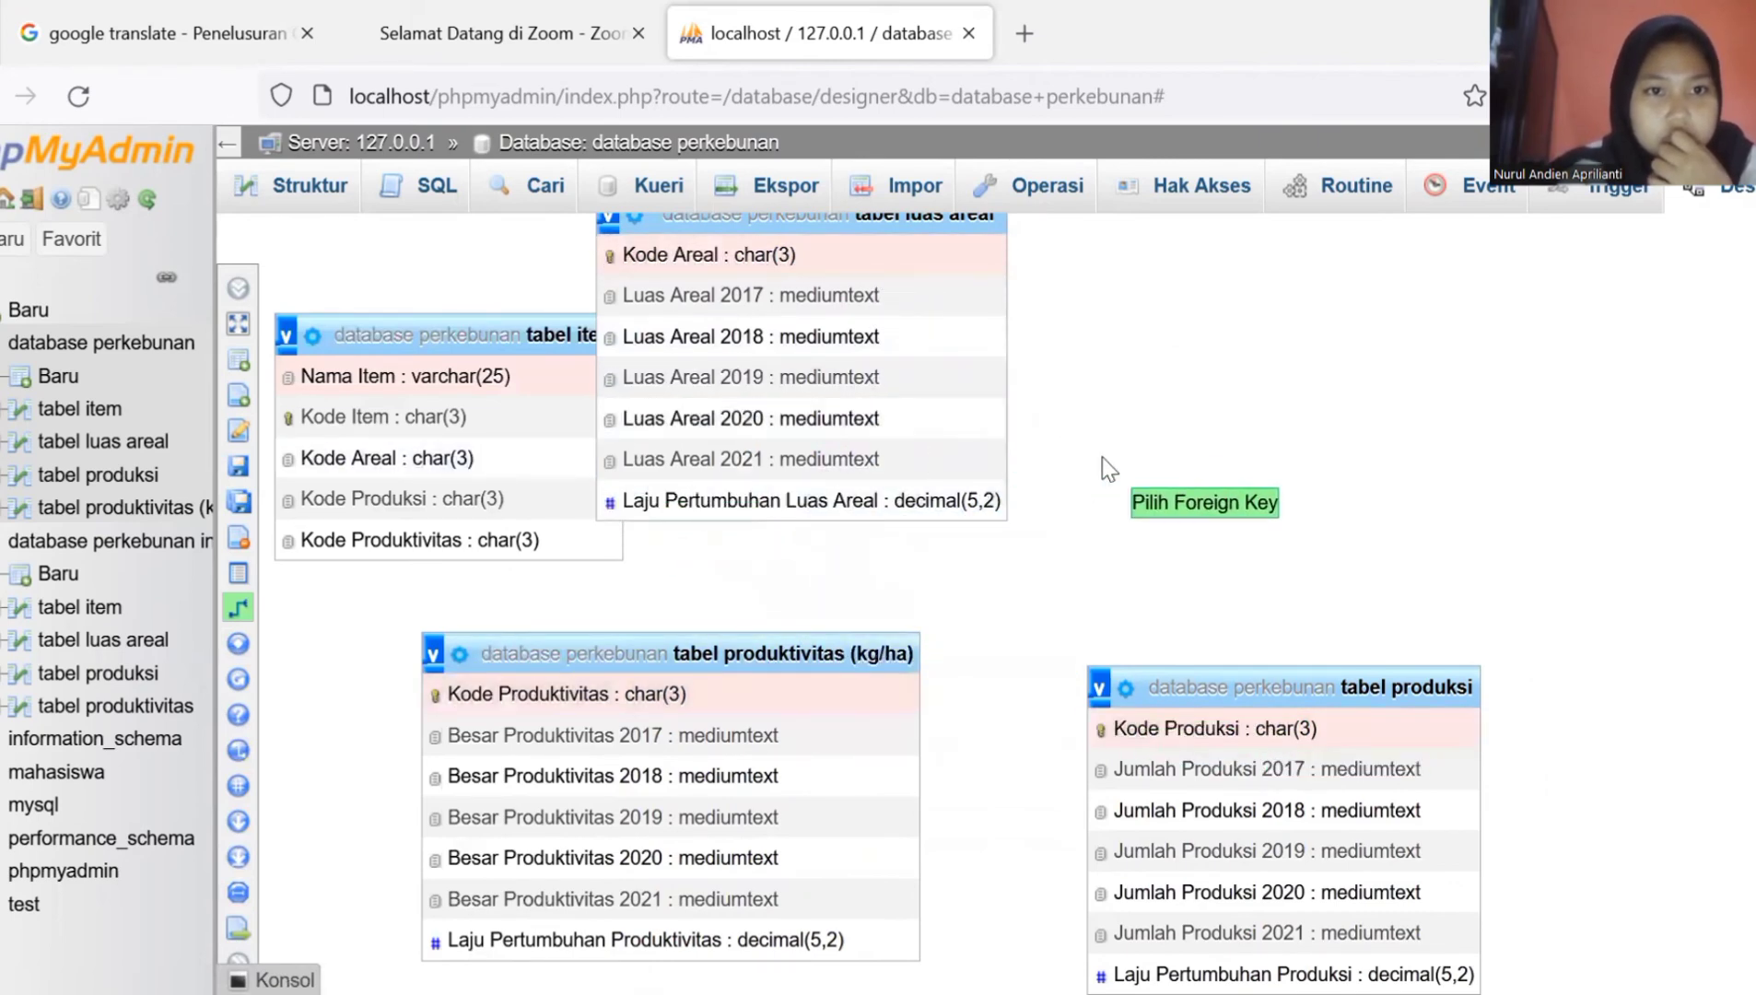
scroll(1103, 457, "down", 1)
scroll(1103, 457, "up", 3)
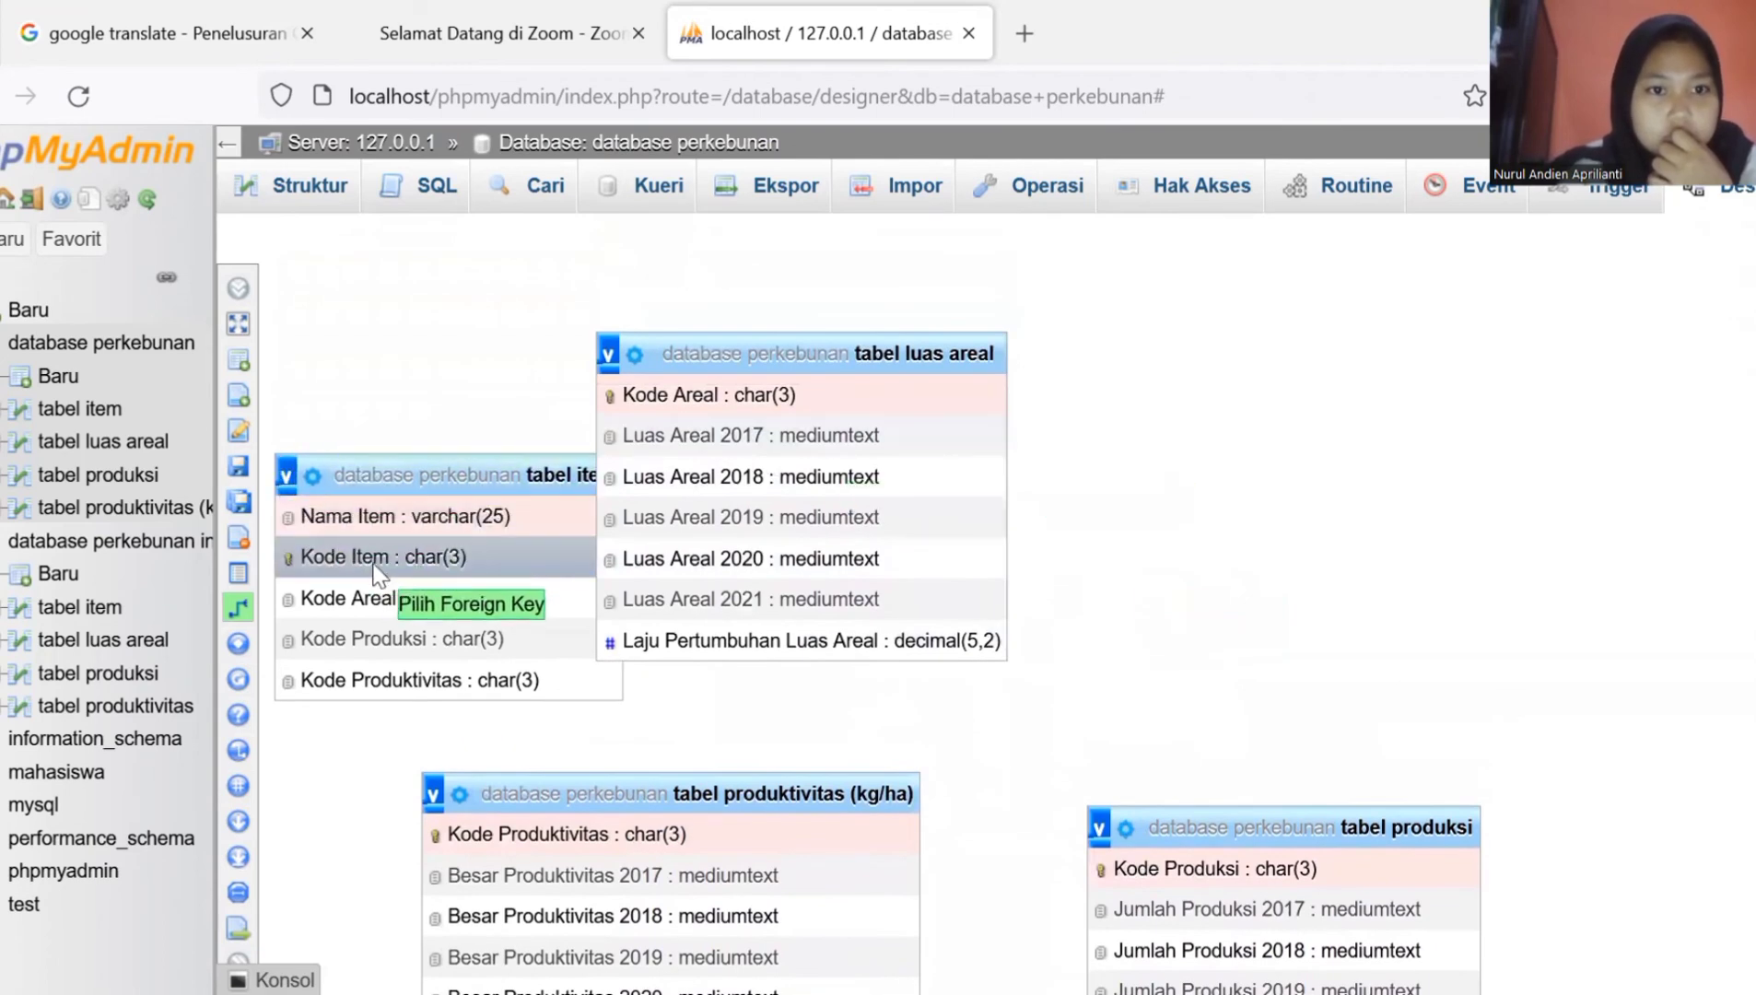
left_click(414, 590)
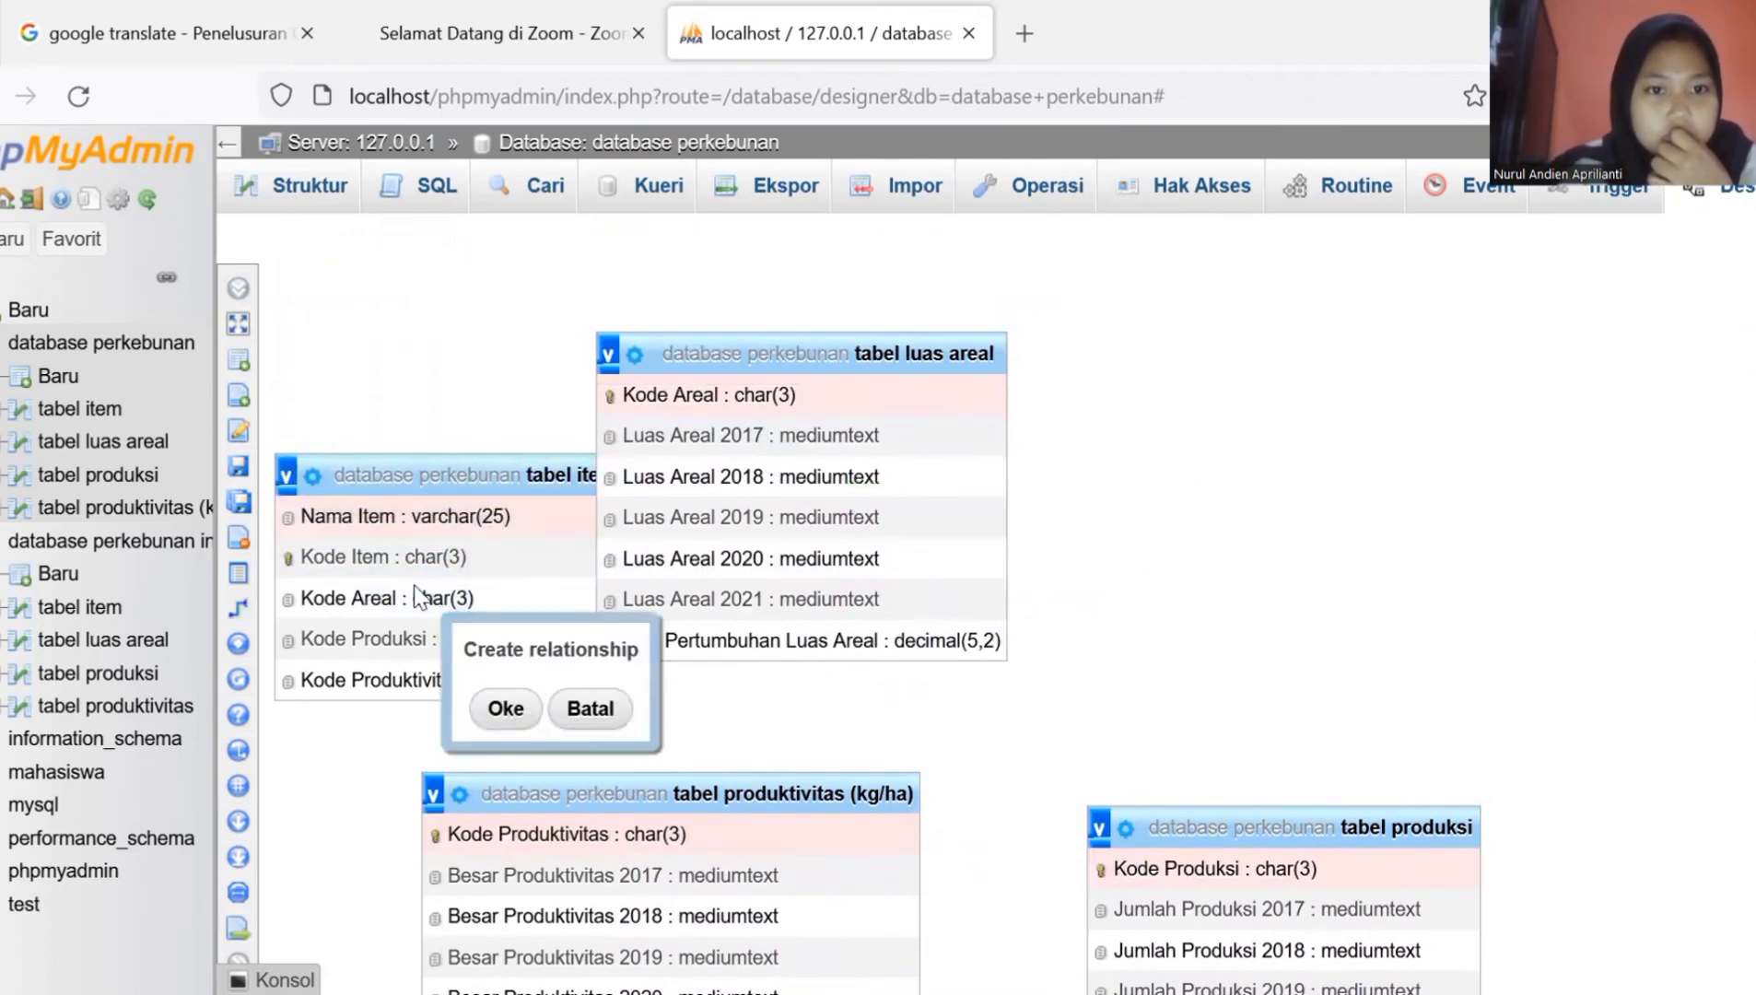
left_click(488, 712)
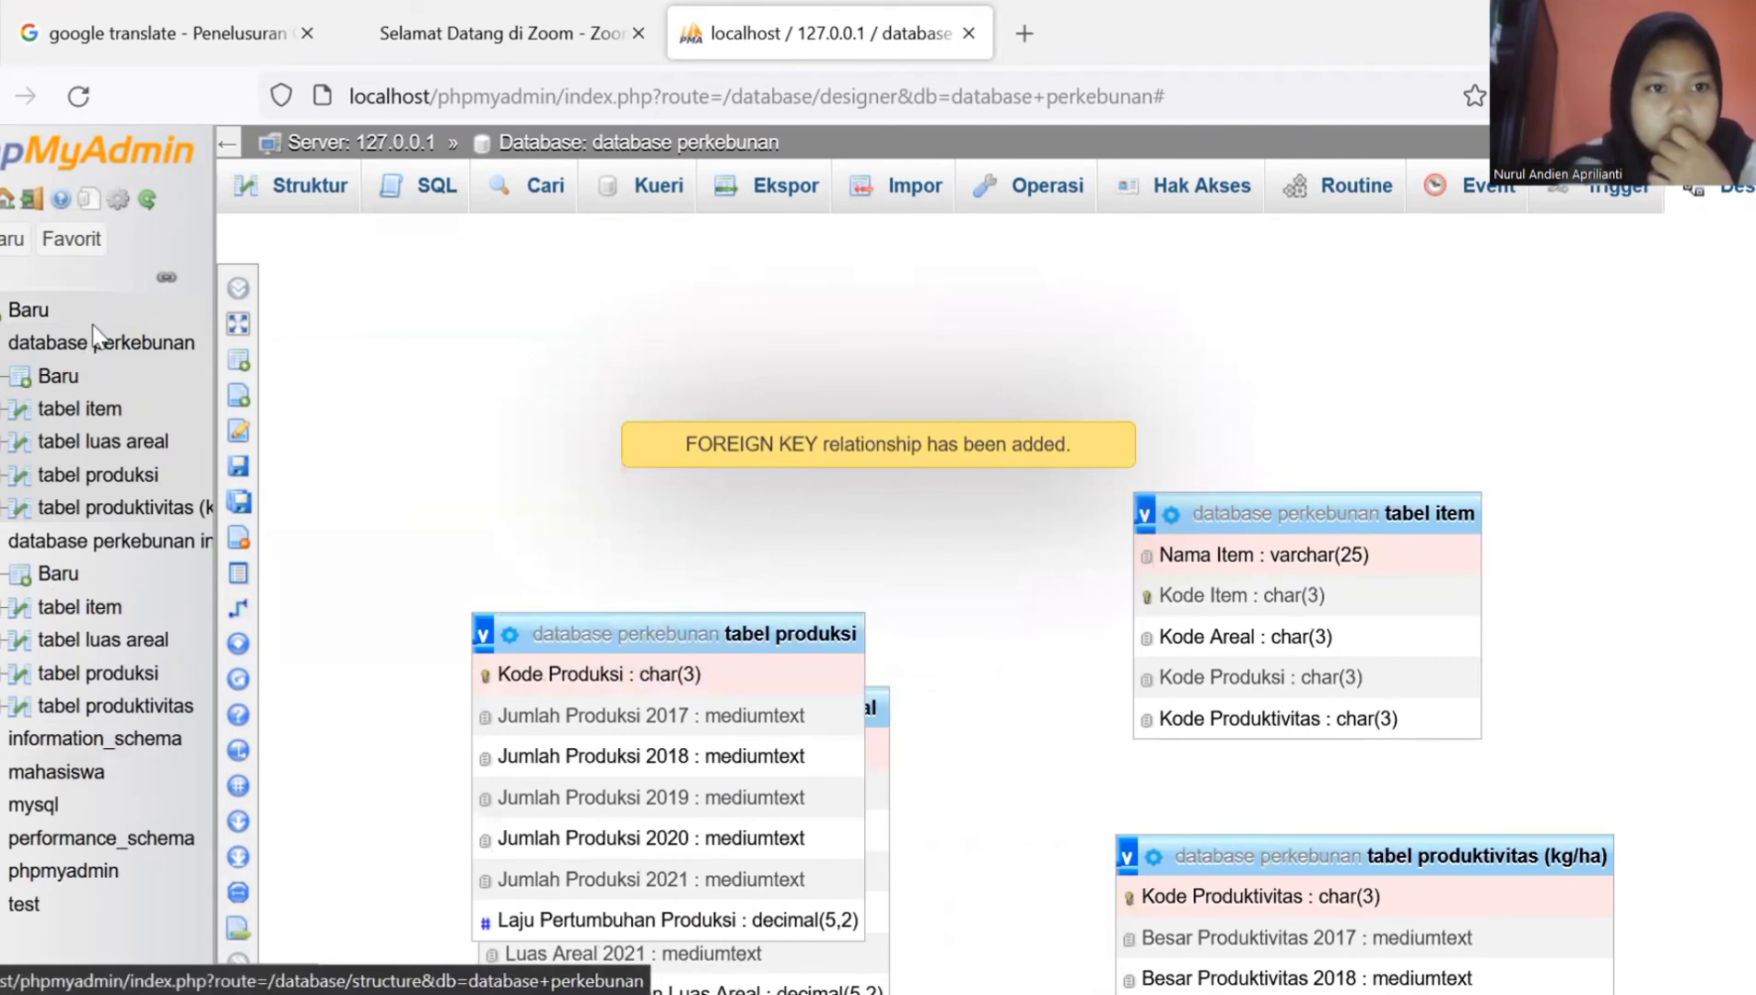
Step: Reopen the Designer for "database perkebunan" and arrange "tabel item", "tabel luas areal" and "tabel produksi" so the tables do not overlap
left_click(97, 352)
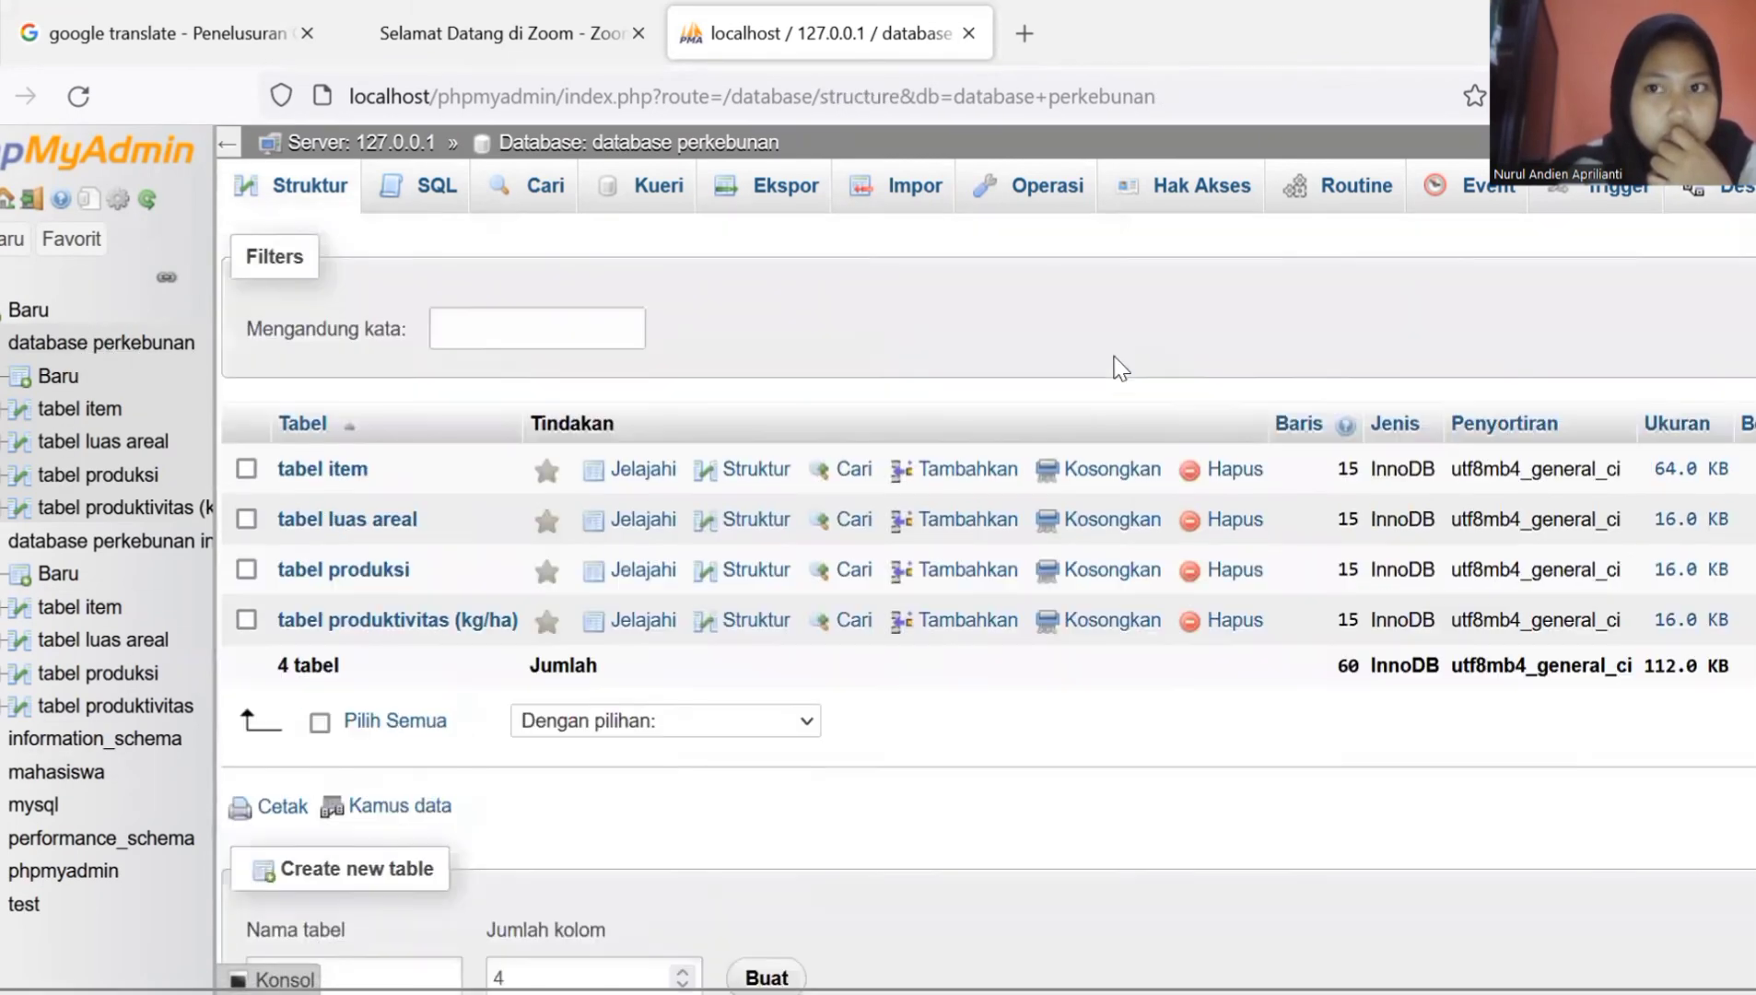
left_click(1742, 205)
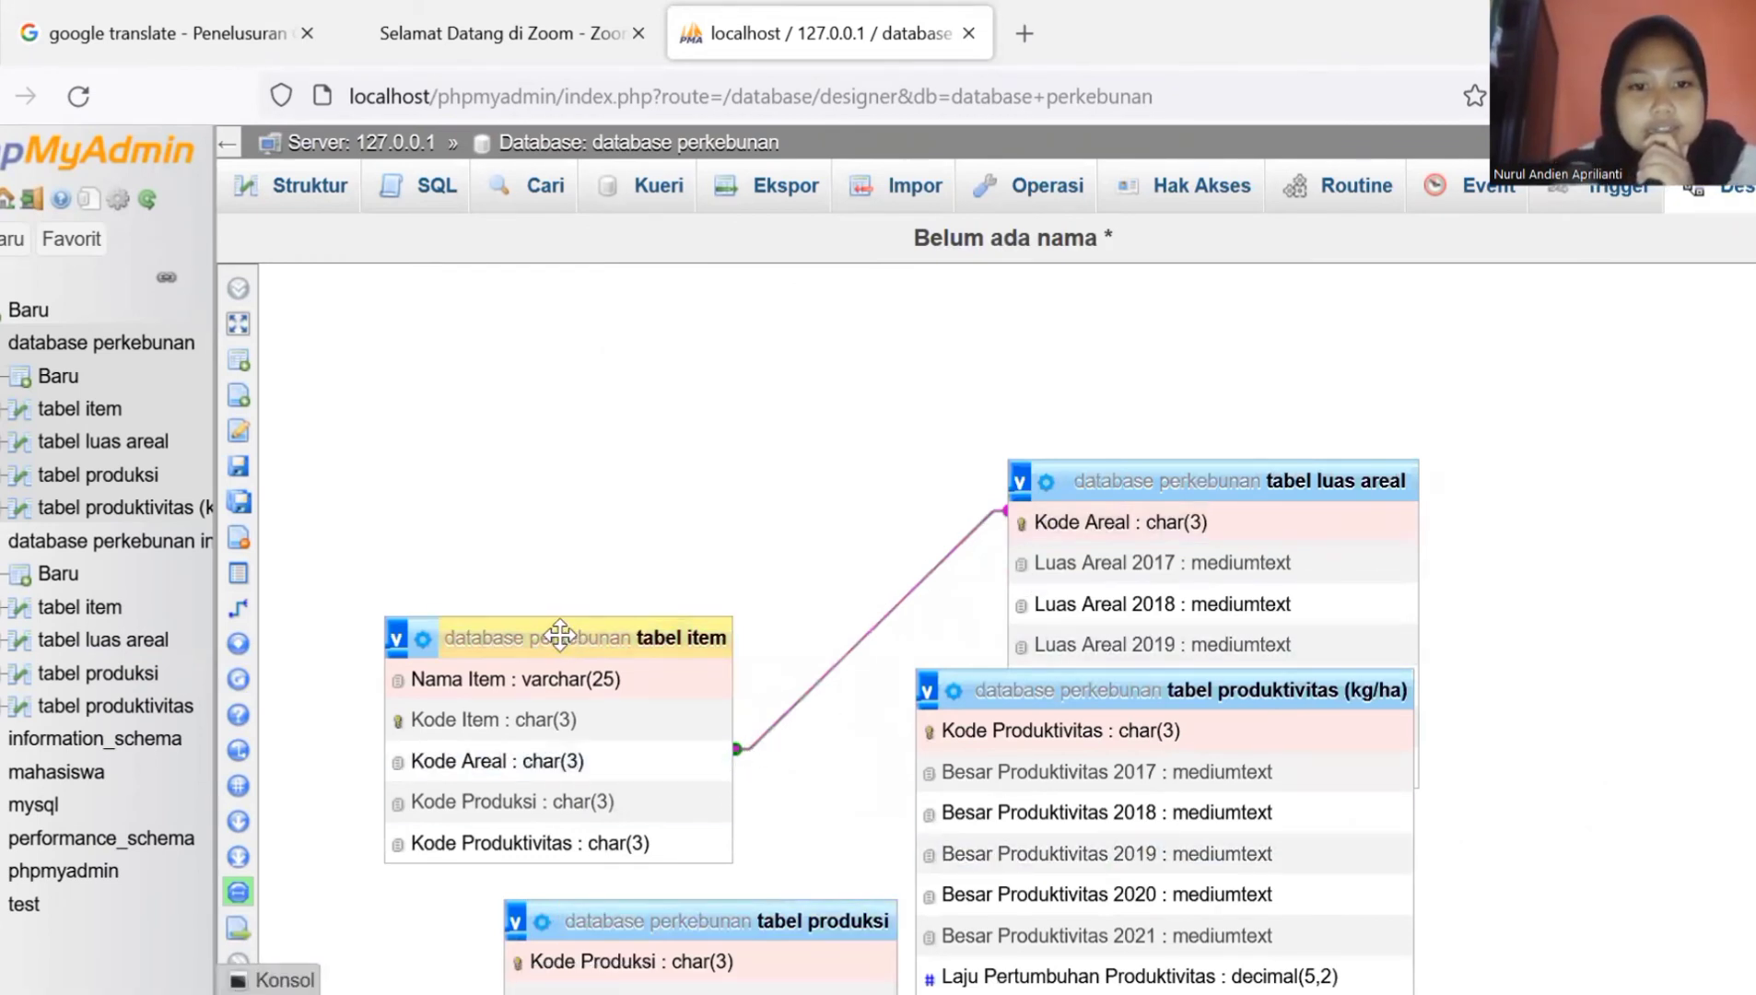
left_click_drag(560, 636, 589, 507)
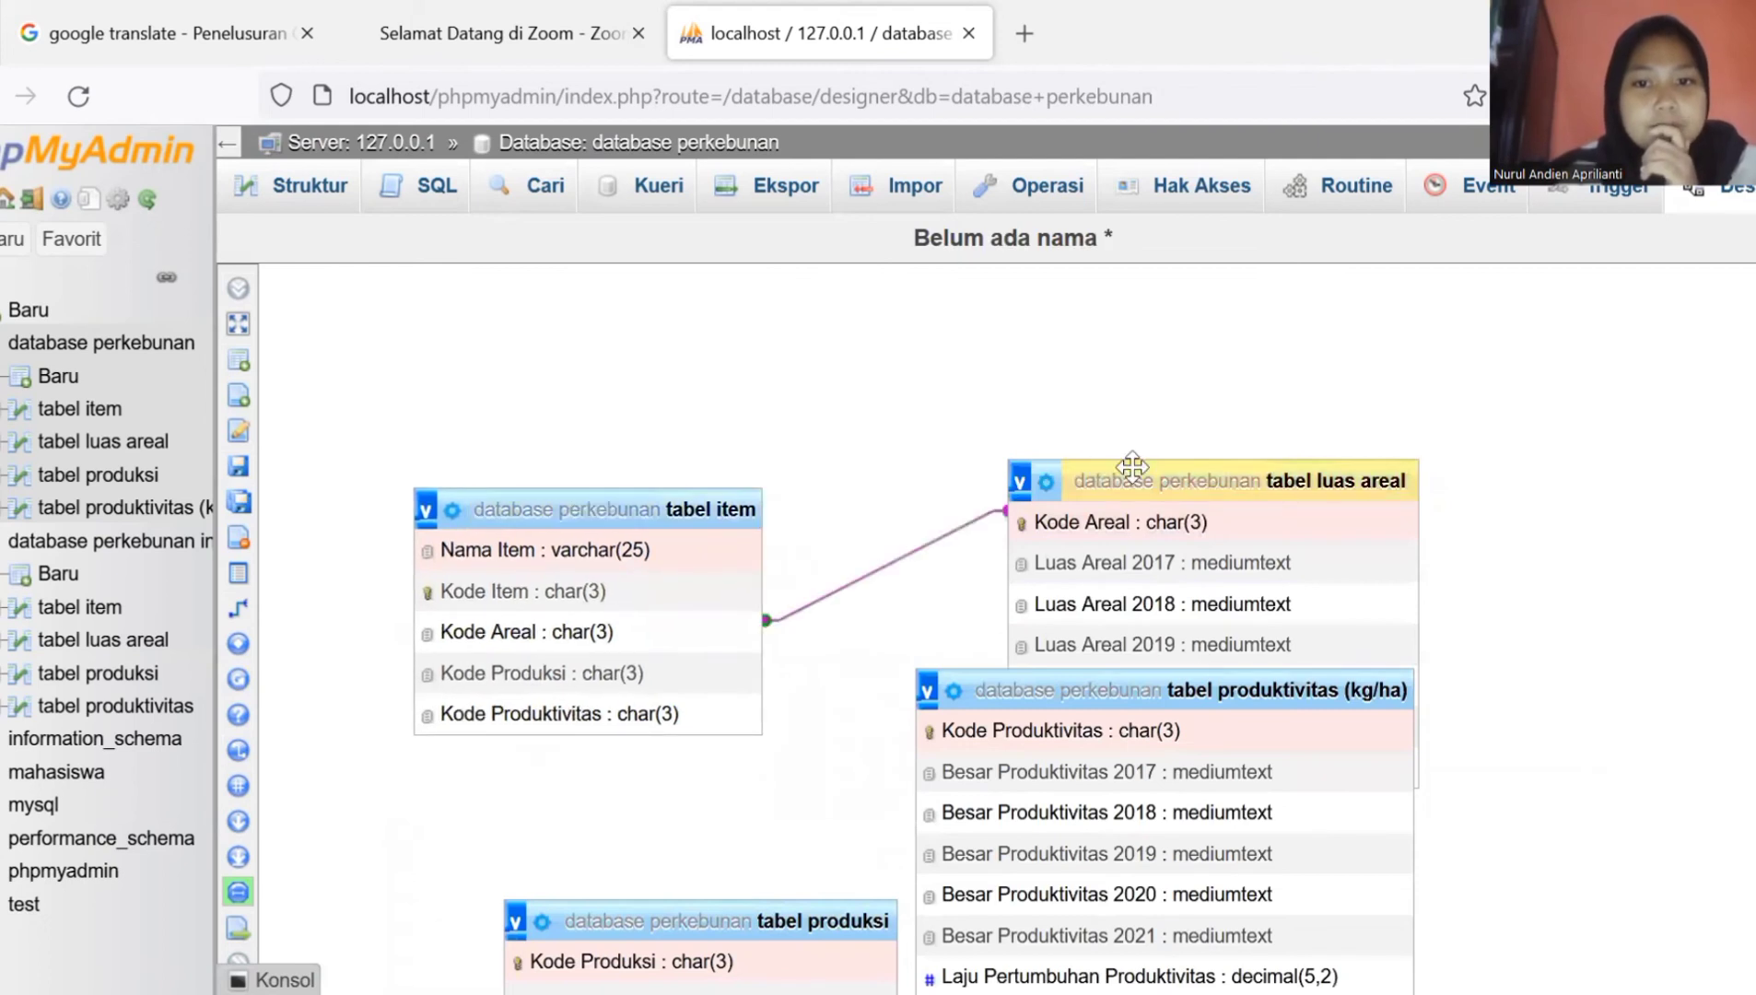
left_click_drag(1132, 471, 1135, 463)
left_click_drag(1161, 334, 1003, 470)
double_click(1130, 385)
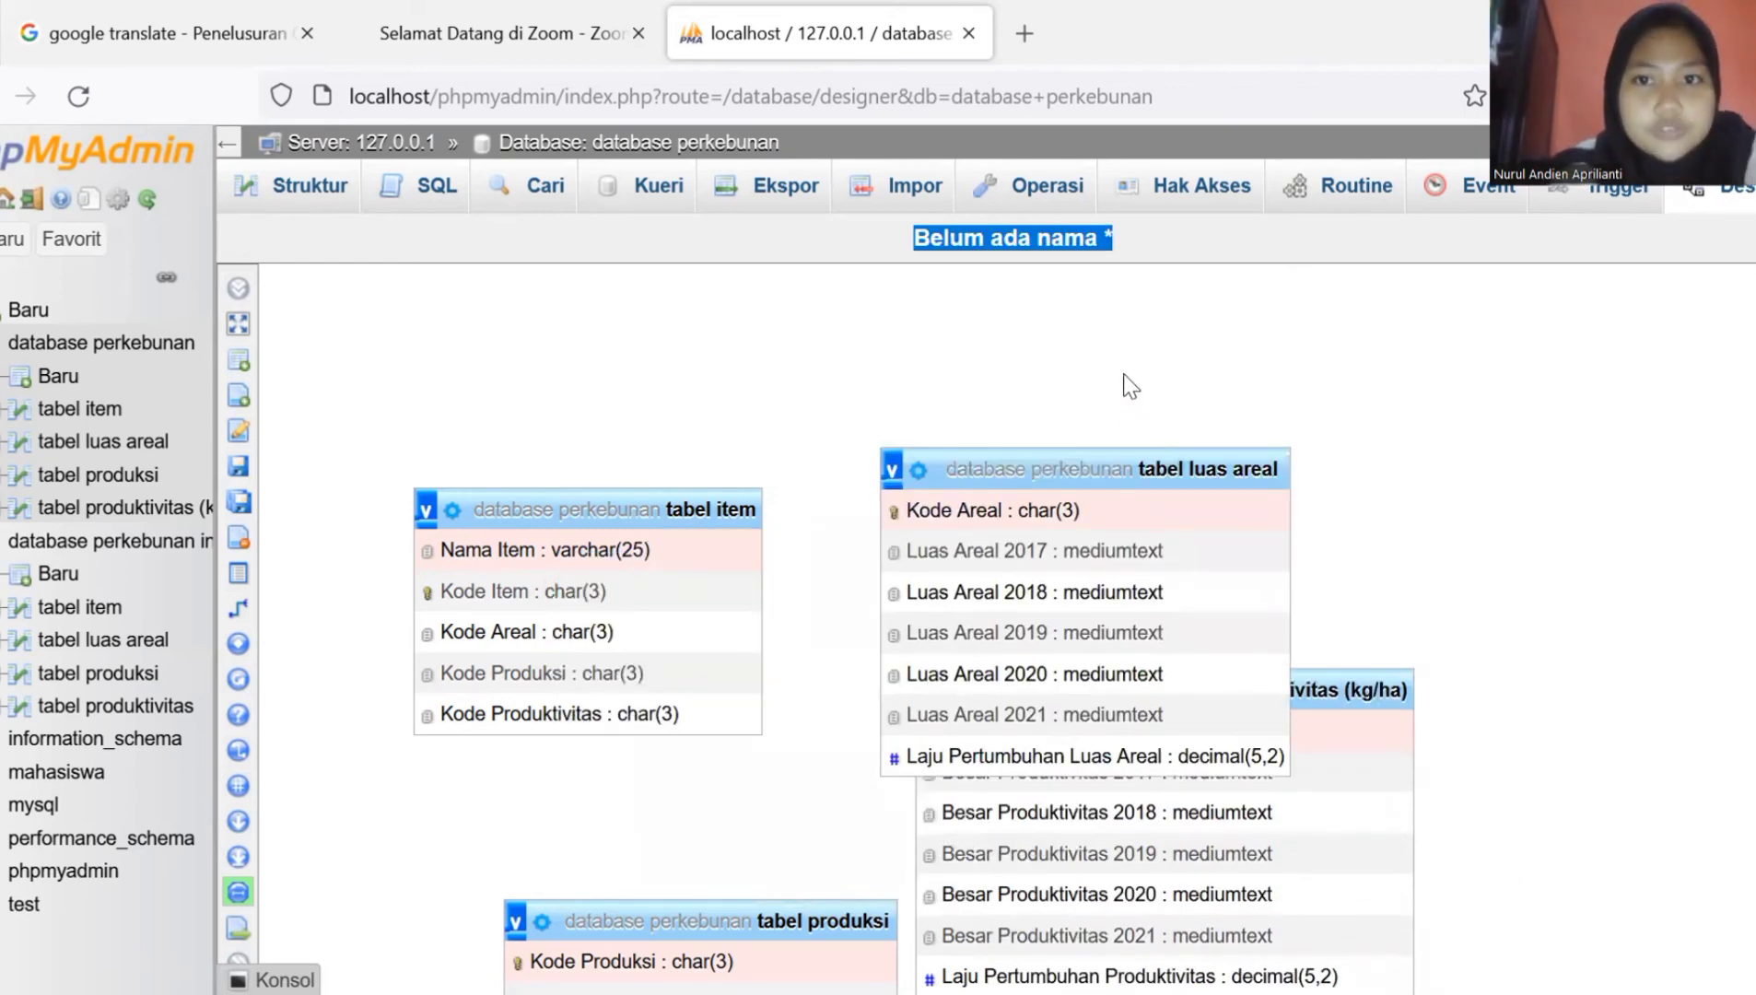
left_click_drag(1262, 452, 1133, 537)
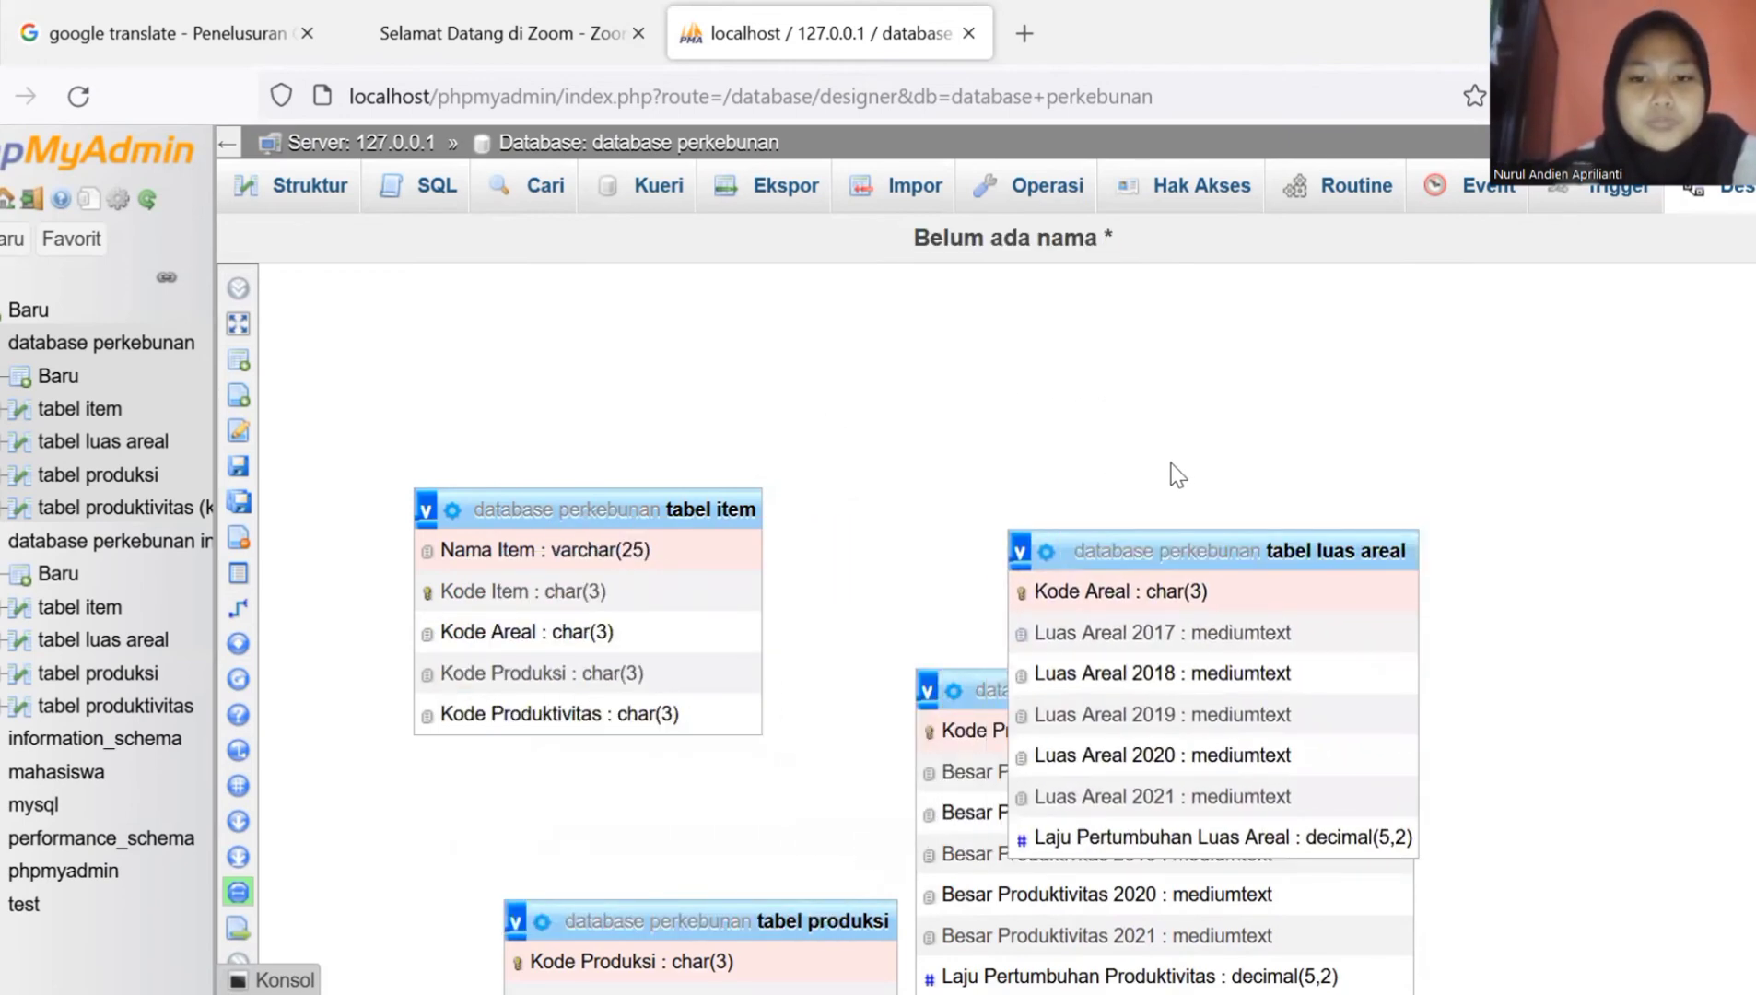
left_click_drag(1131, 540, 1095, 339)
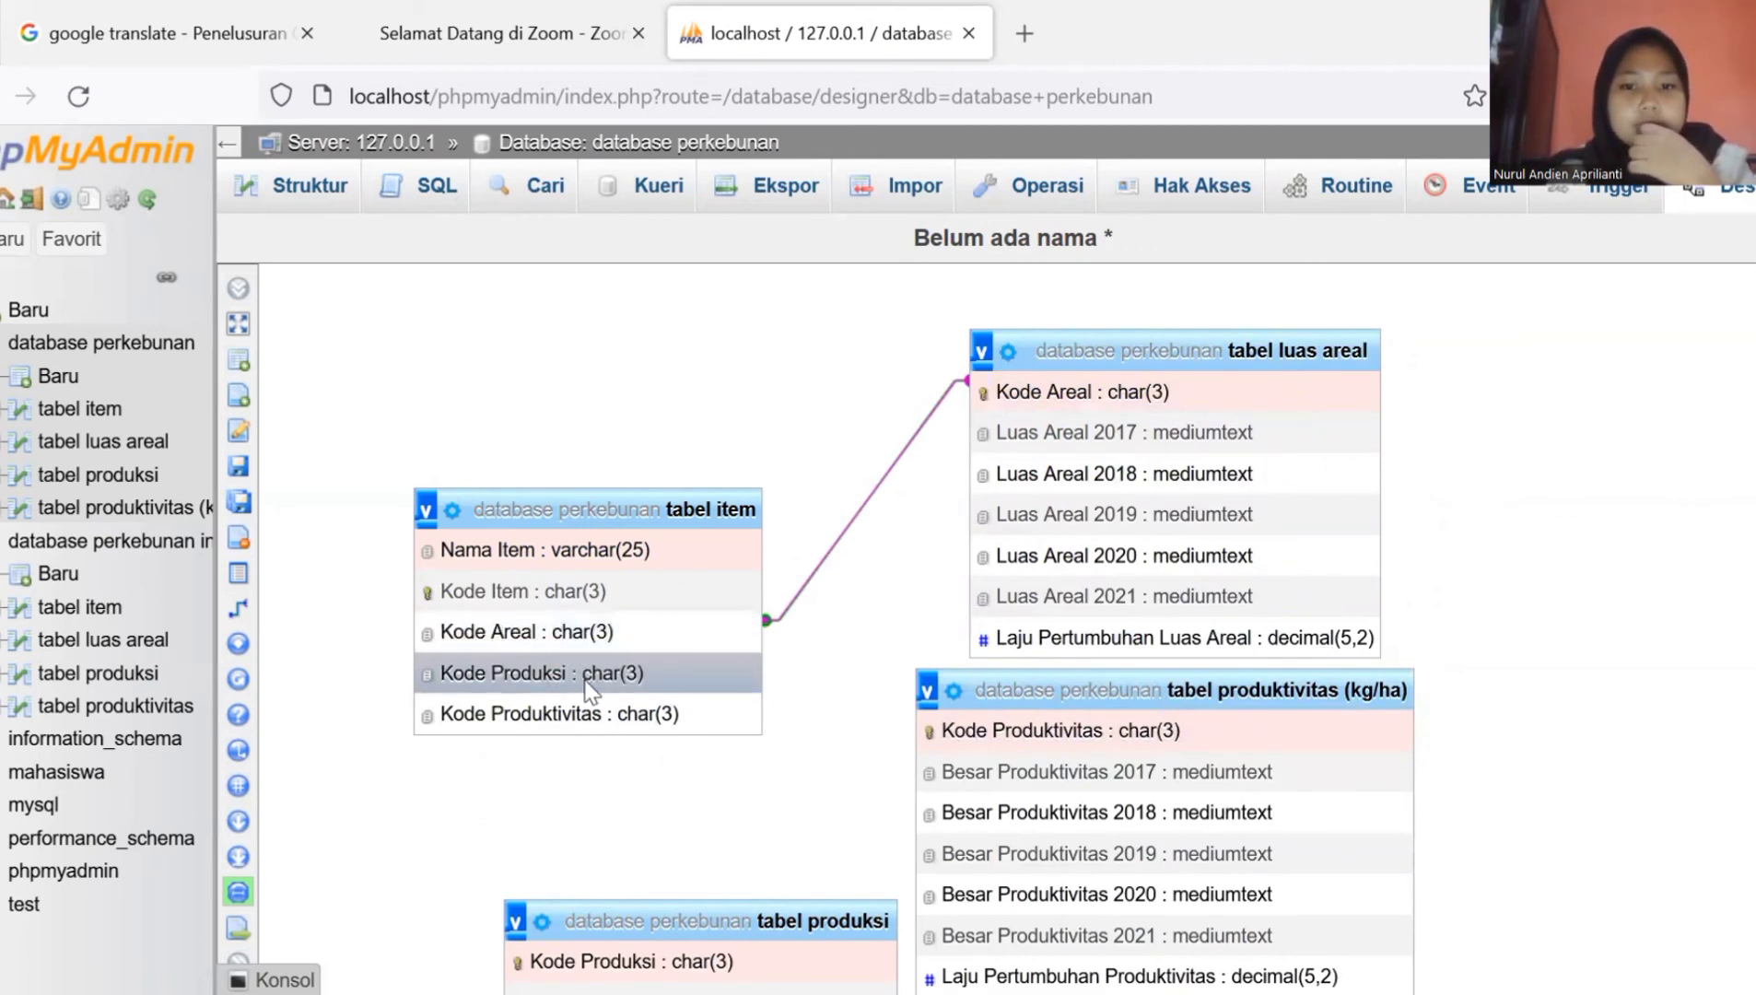
left_click_drag(671, 914, 627, 794)
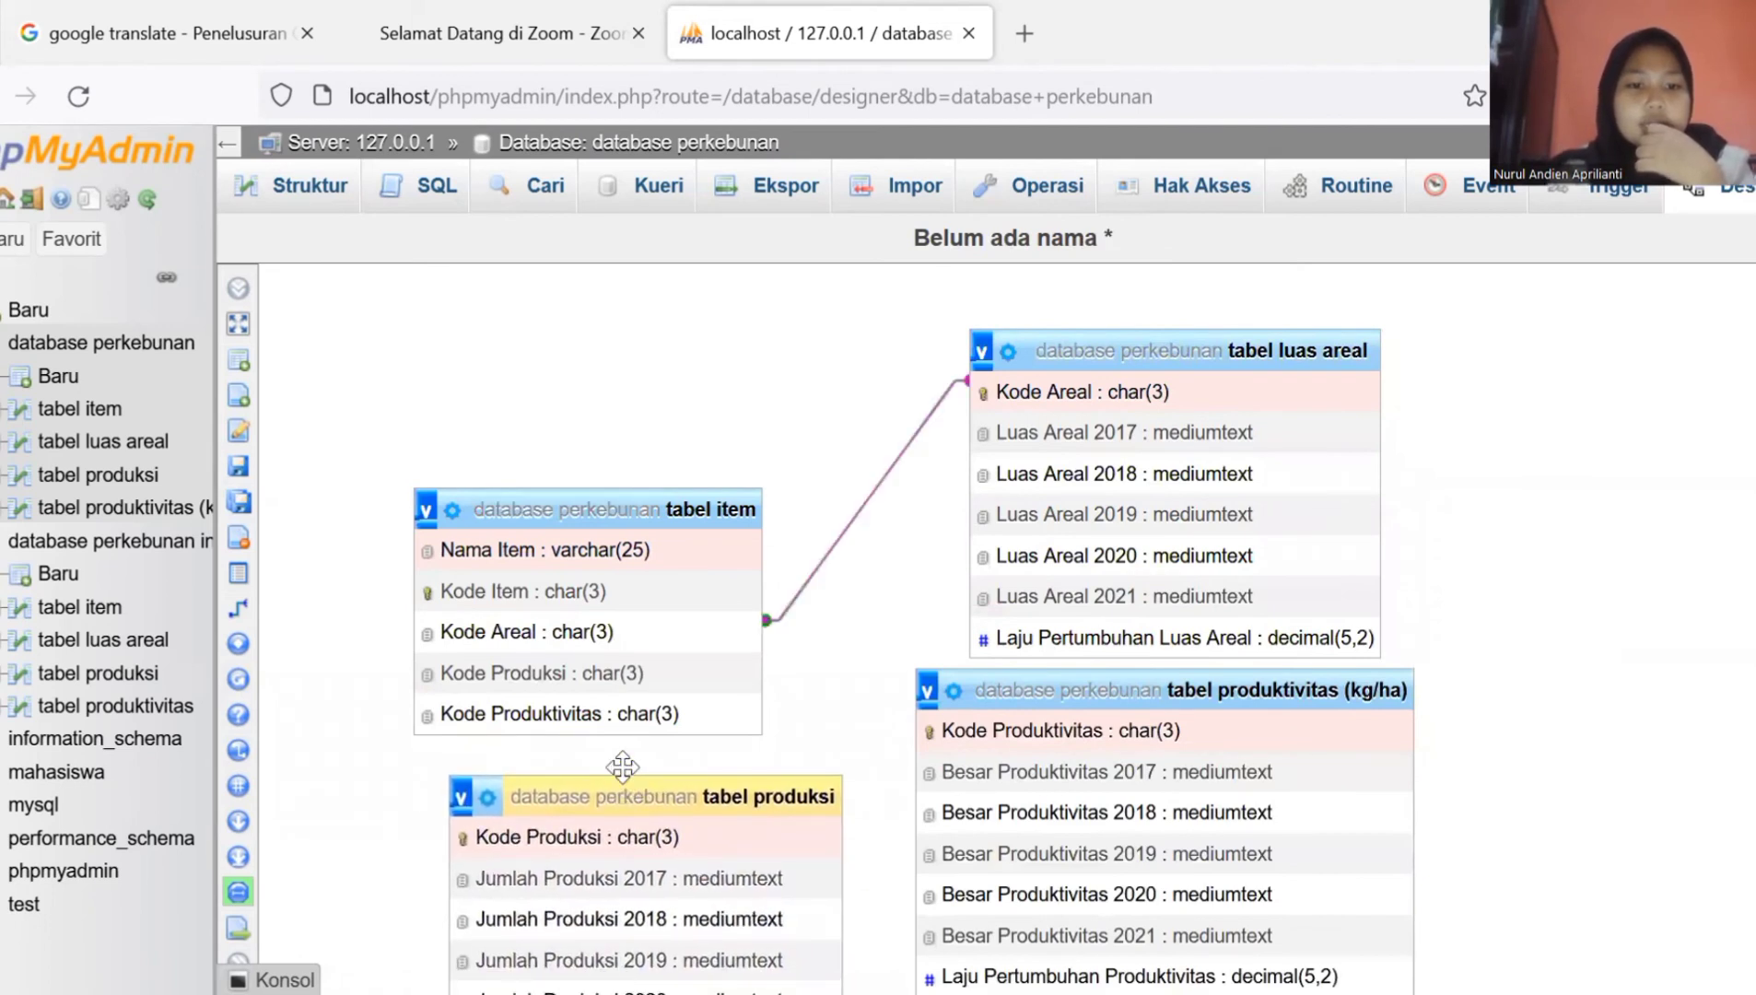
Step: Toggle the diagram's relationship lines off and back on
mouse_move(236, 893)
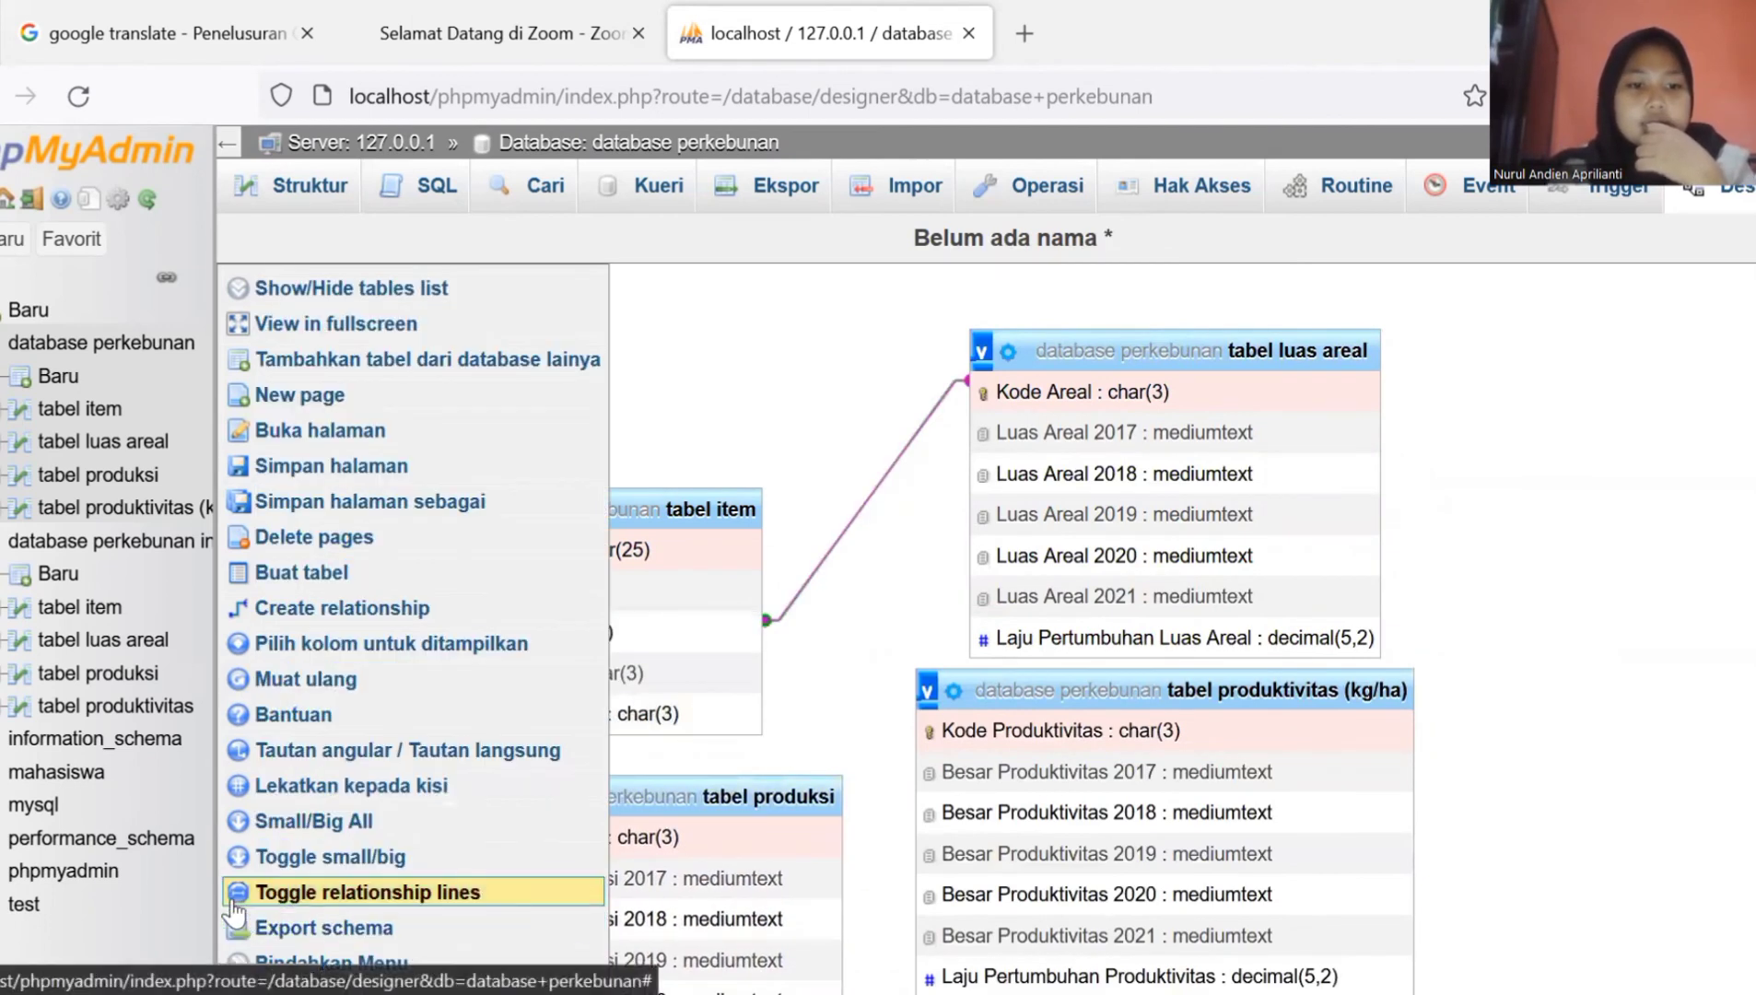
left_click(301, 894)
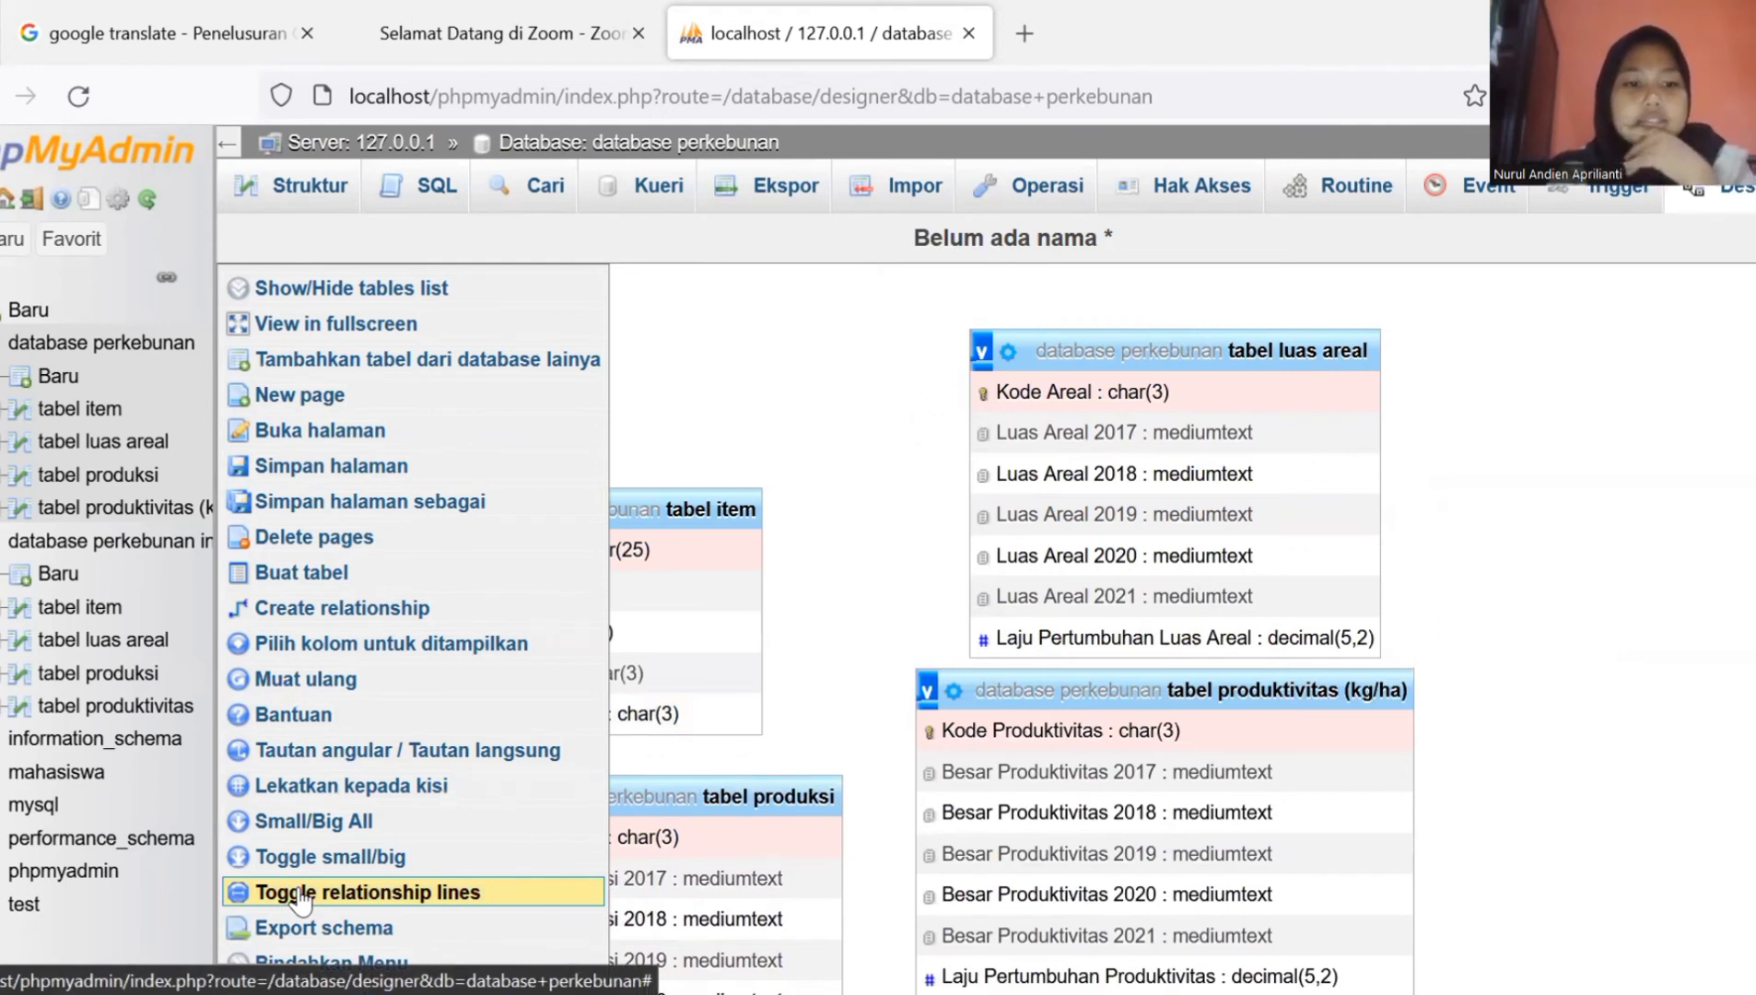
left_click(426, 895)
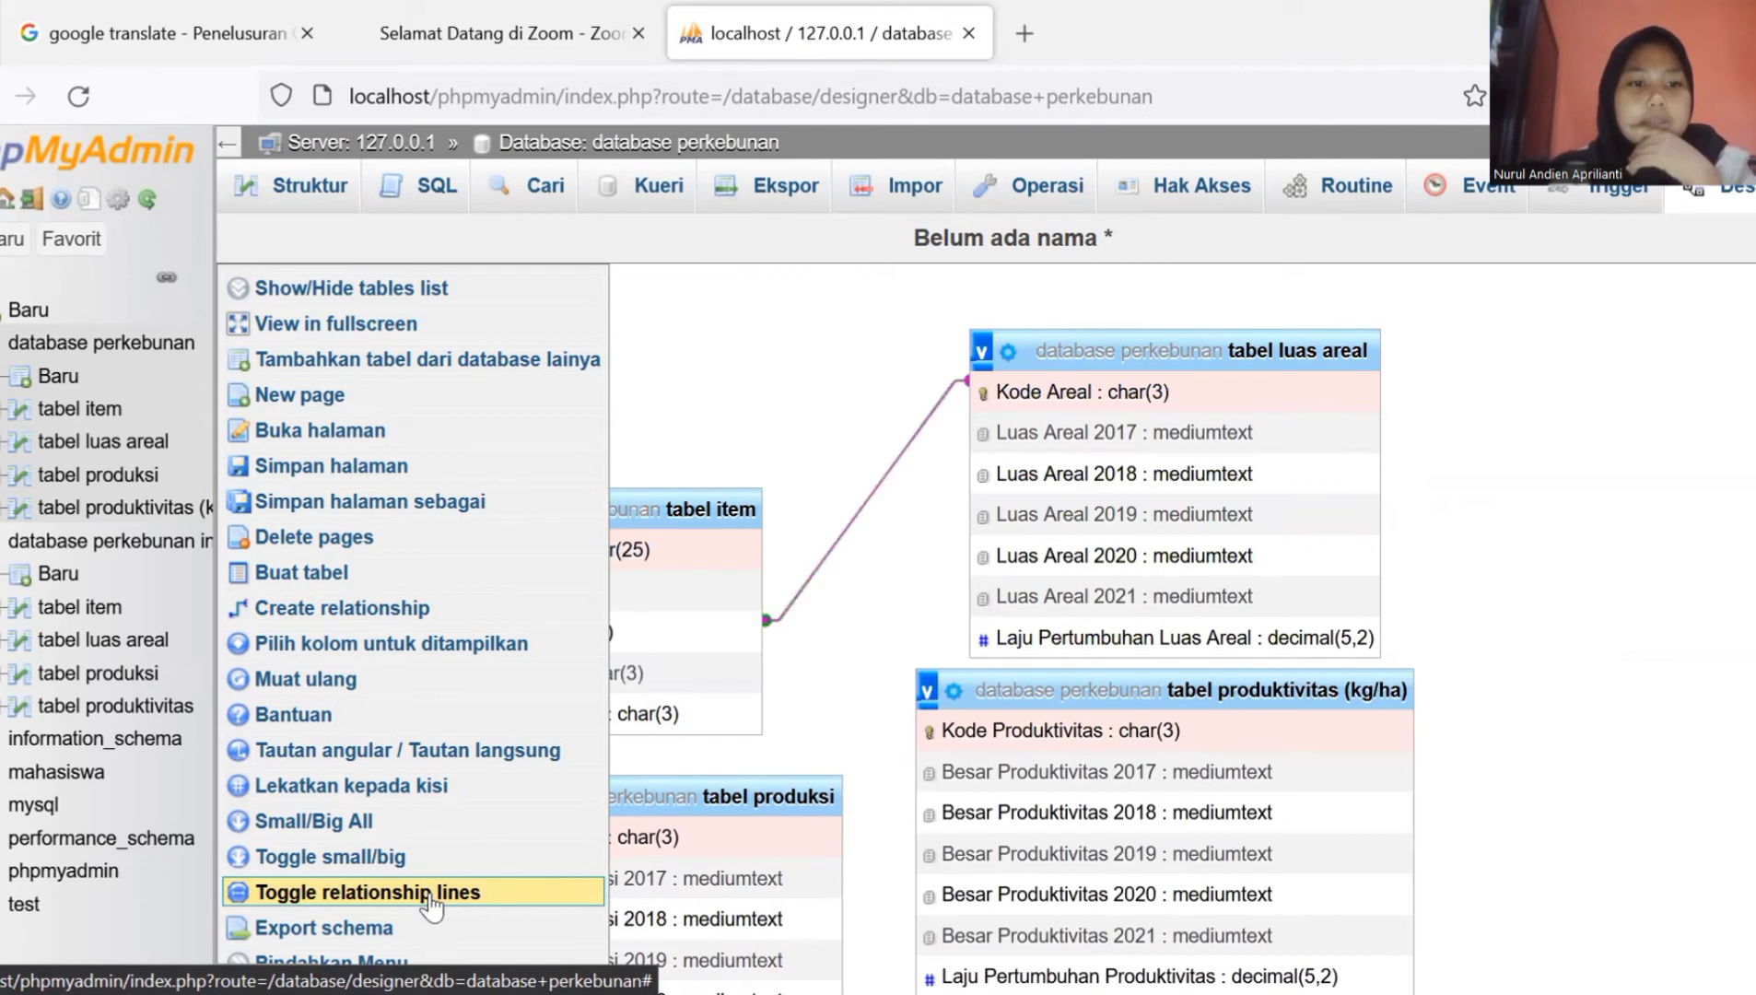
Step: Create a relationship with "Kode Produksi" of "tabel item" as the reference key and "Kode Produksi" of "tabel produksi" as the foreign key
left_click(316, 627)
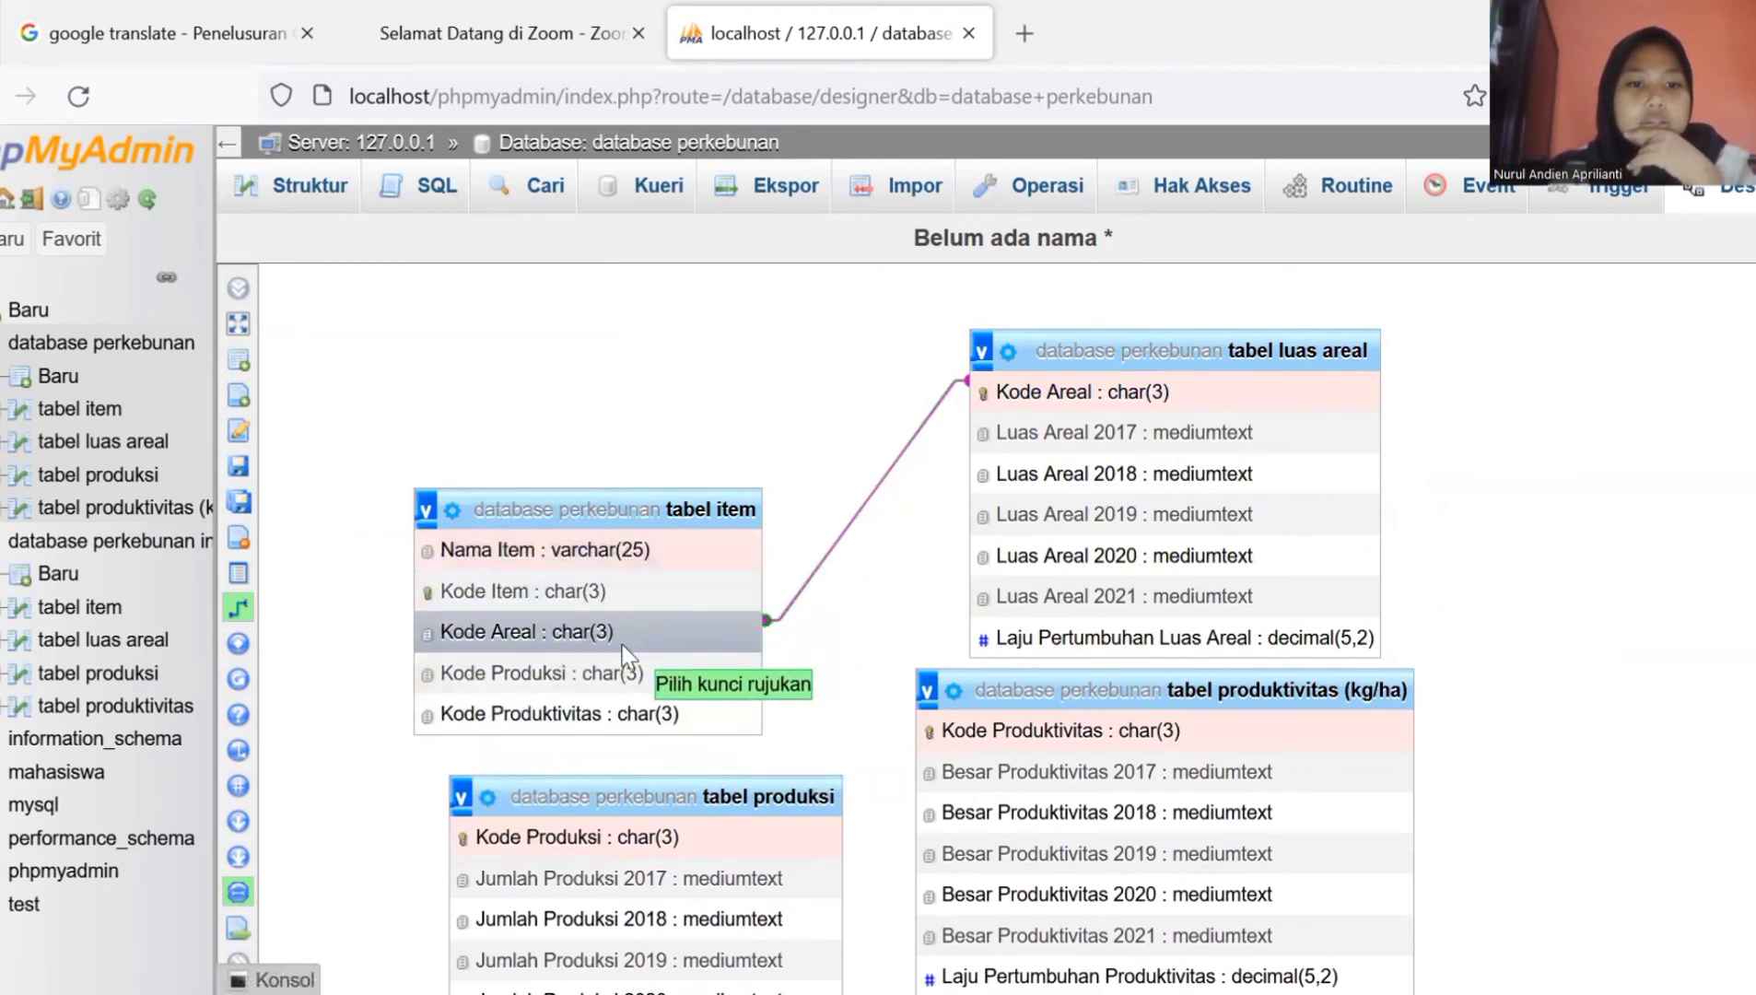
left_click(613, 679)
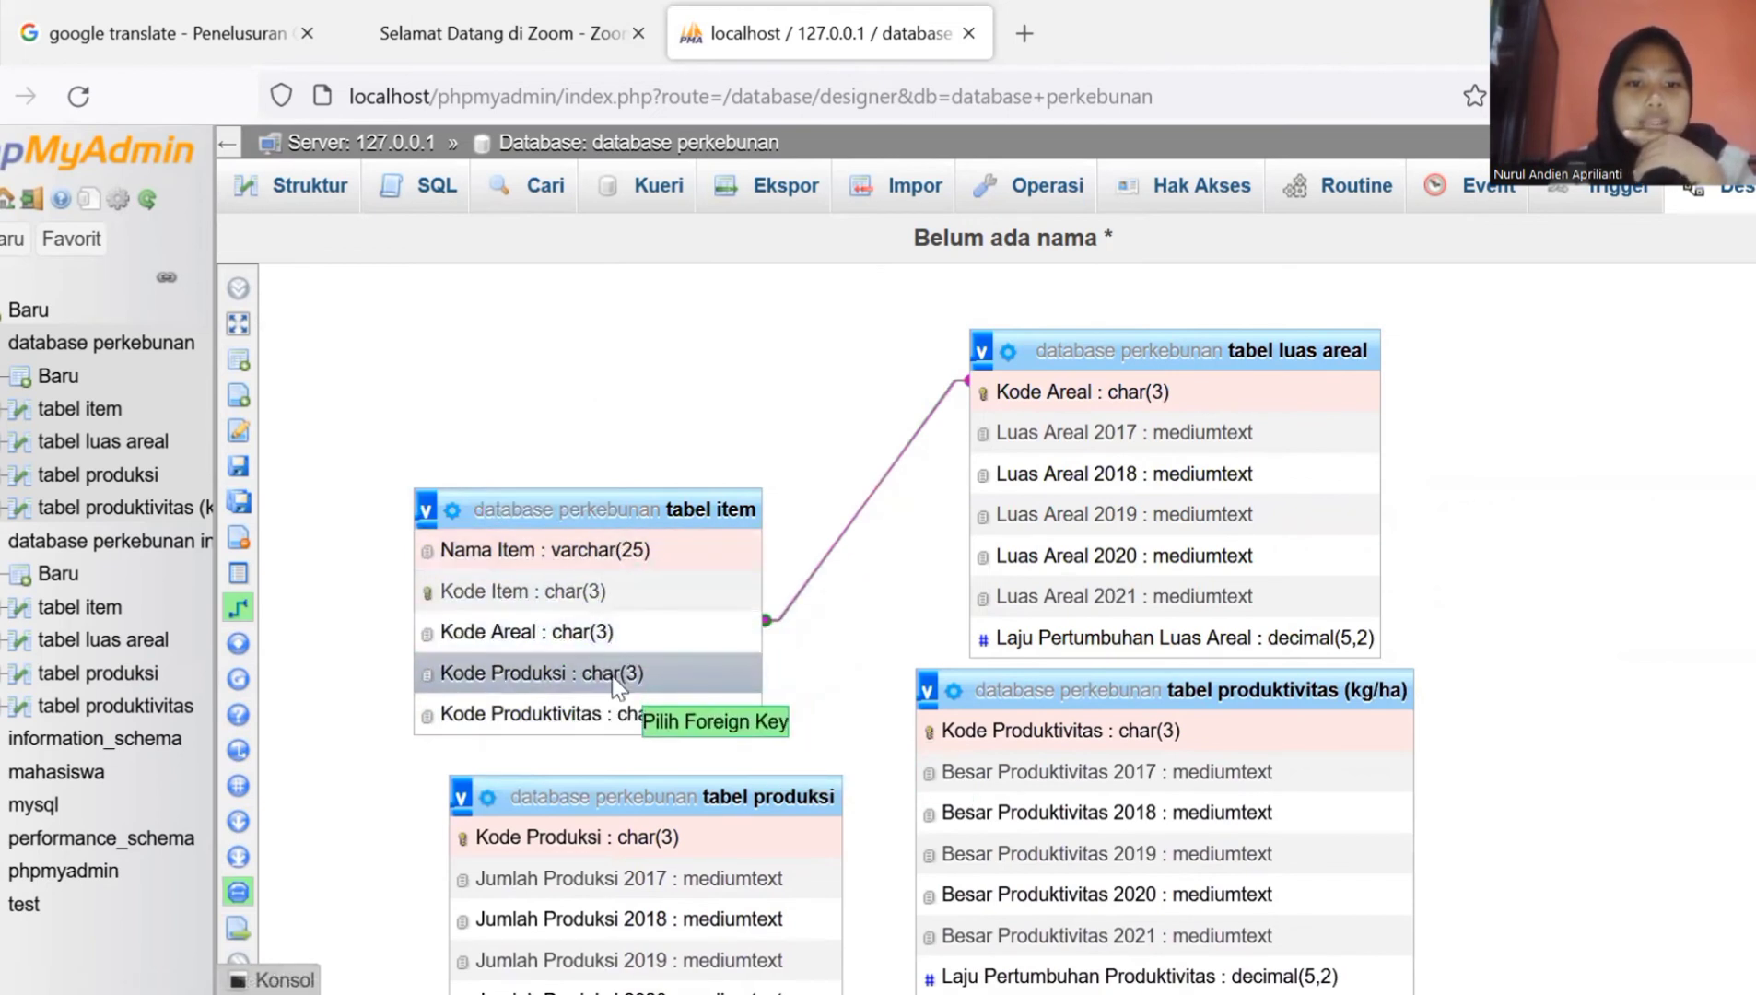
left_click(746, 834)
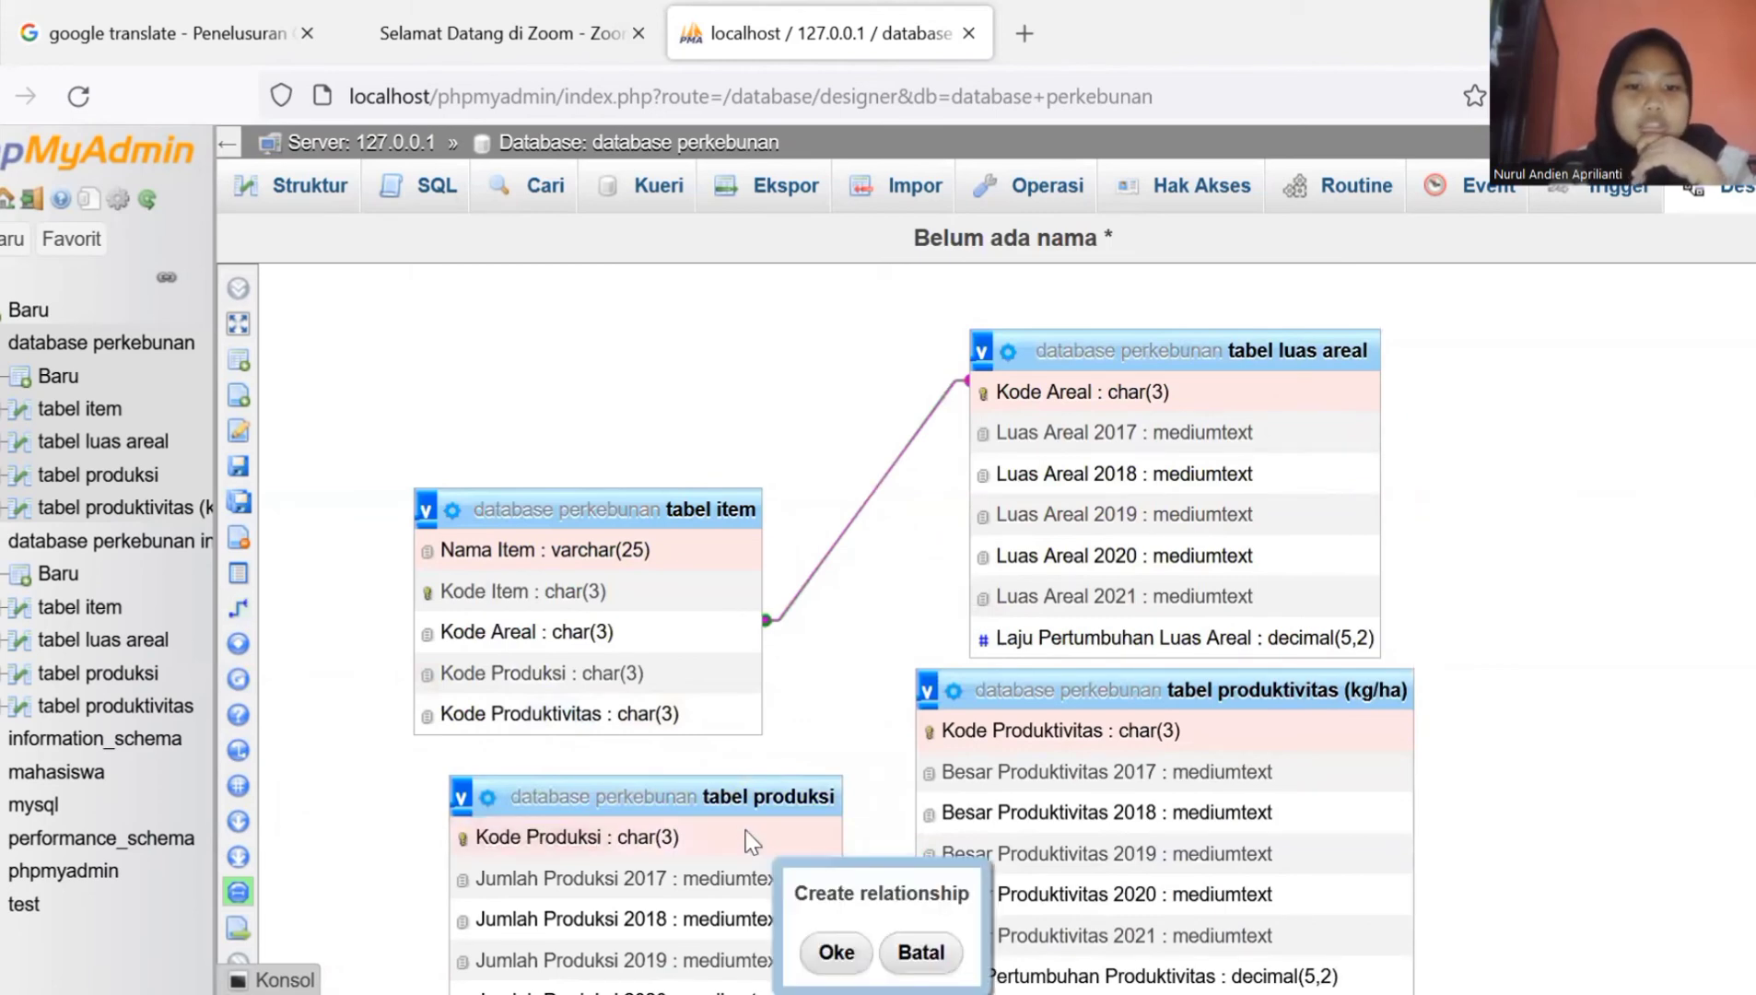
left_click(825, 954)
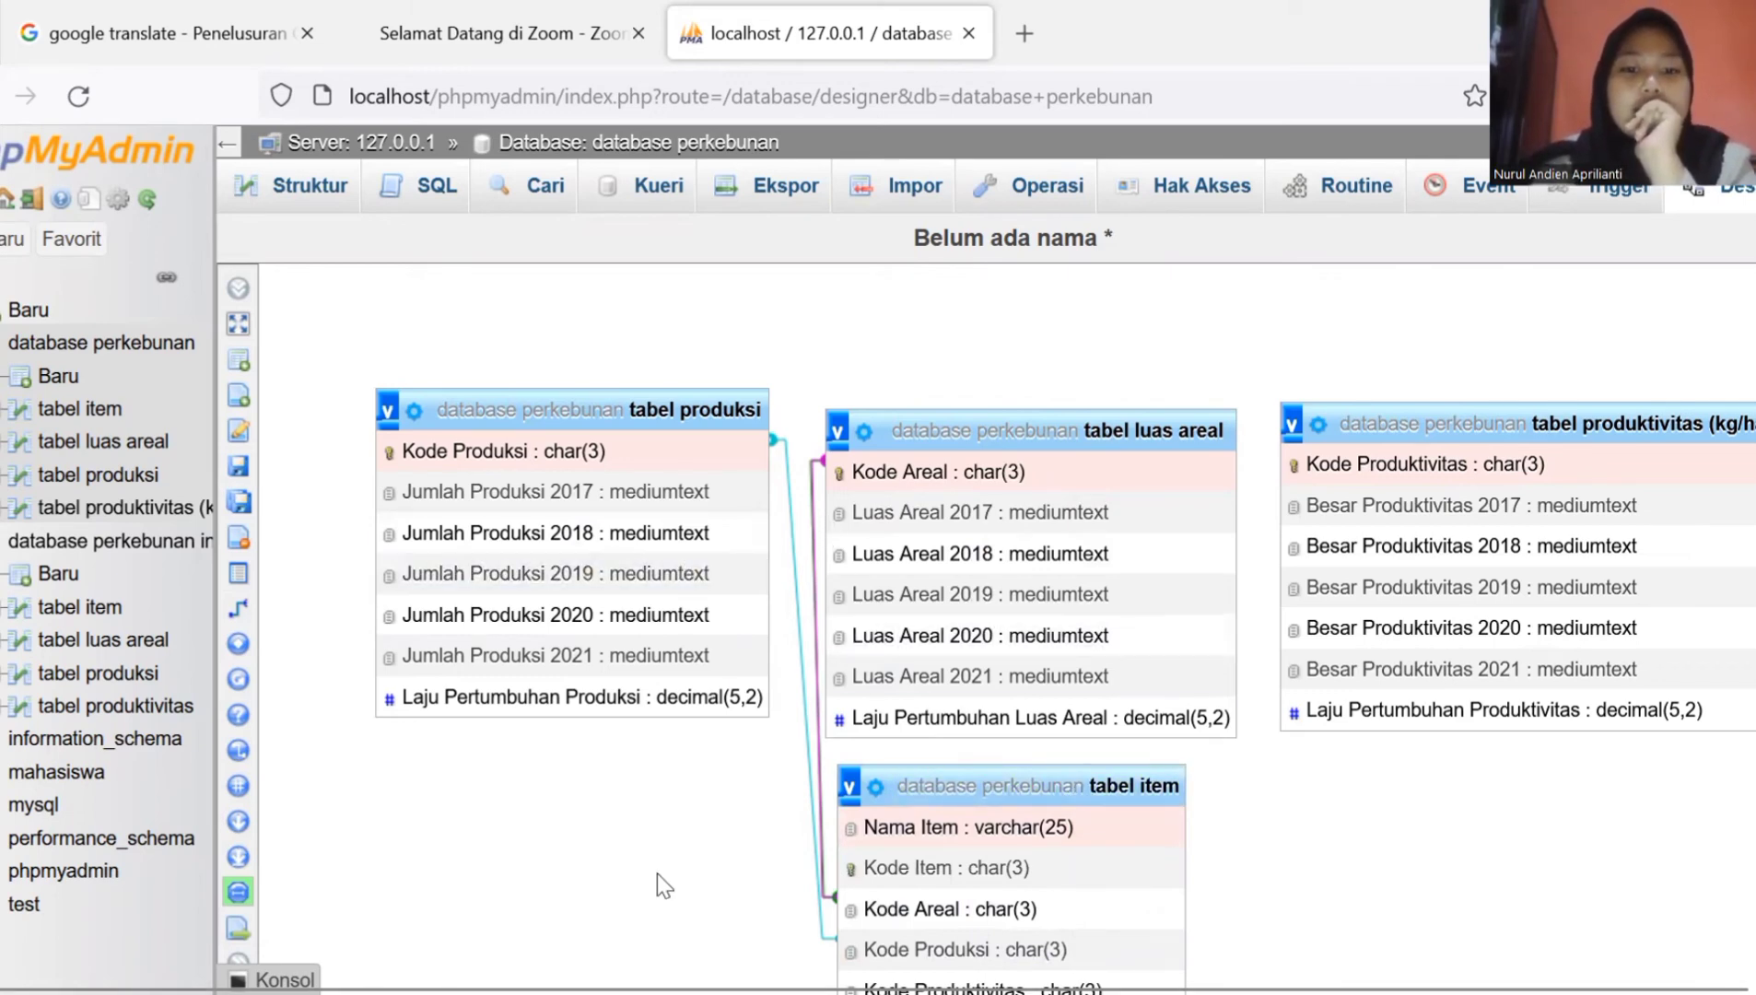
Step: Create a relationship with "Kode Produktivitas" of "tabel item" as reference key and "Kode Produktivitas" of "tabel produktivitas (kg/ha)" as foreign key
scroll(657, 874, "down", 2)
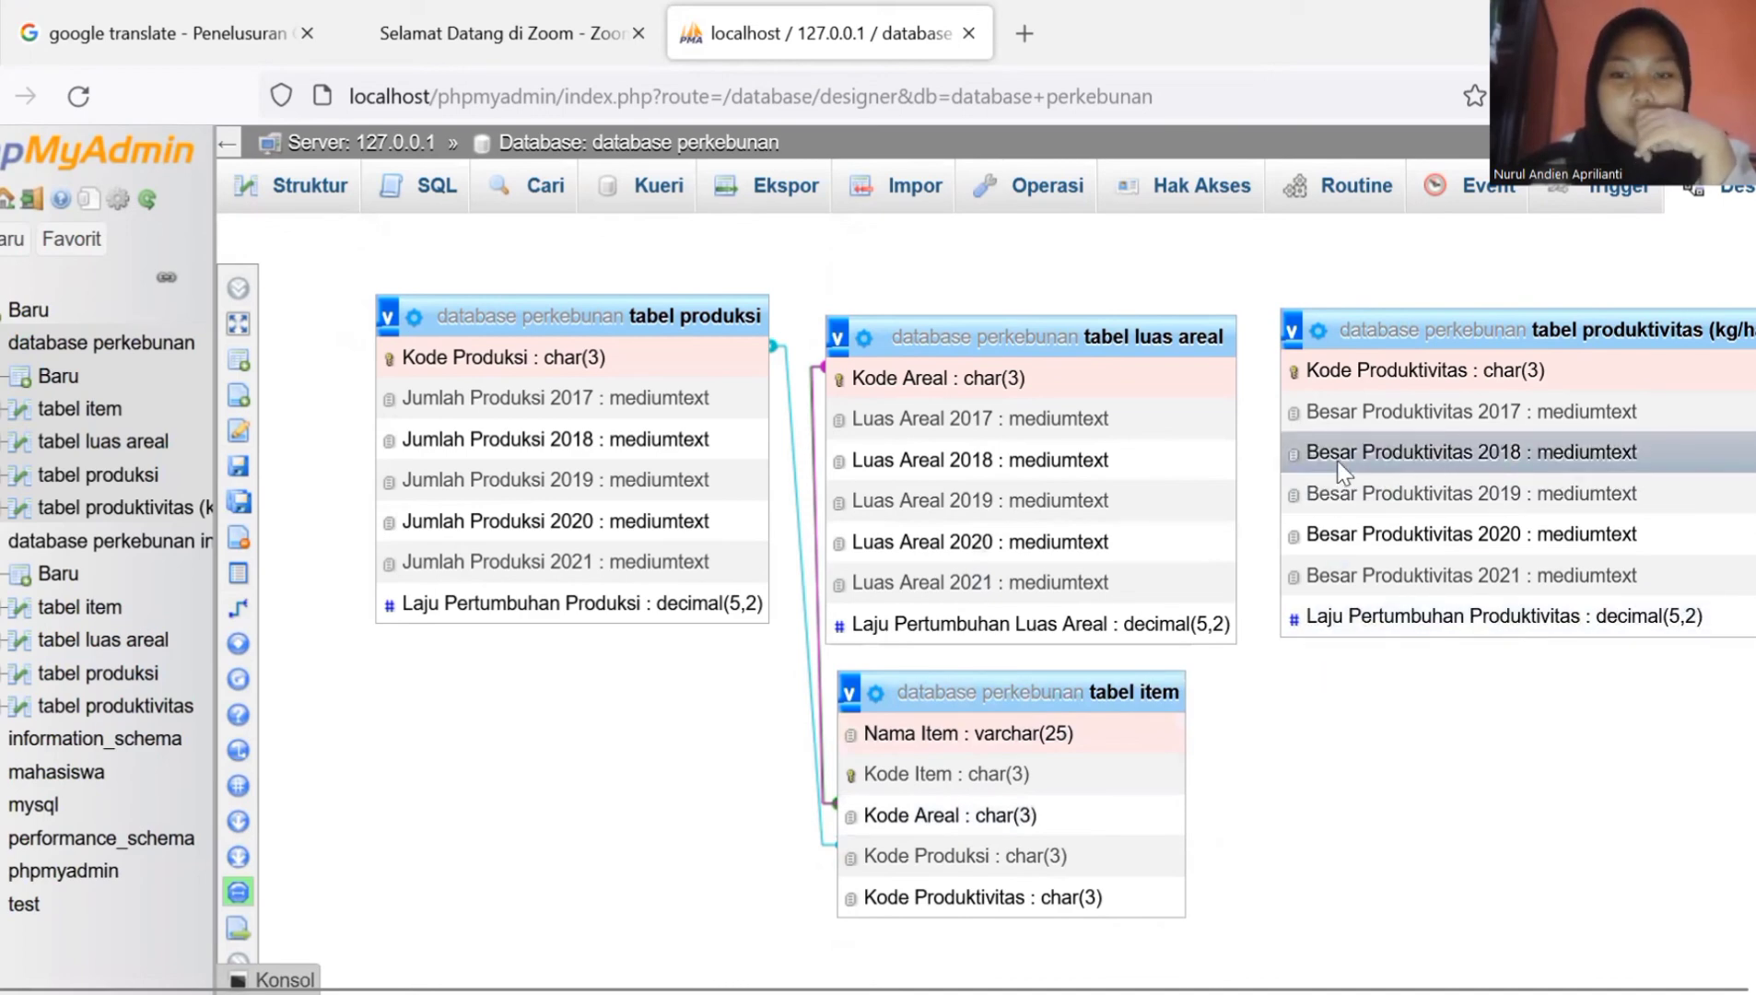
mouse_move(238, 892)
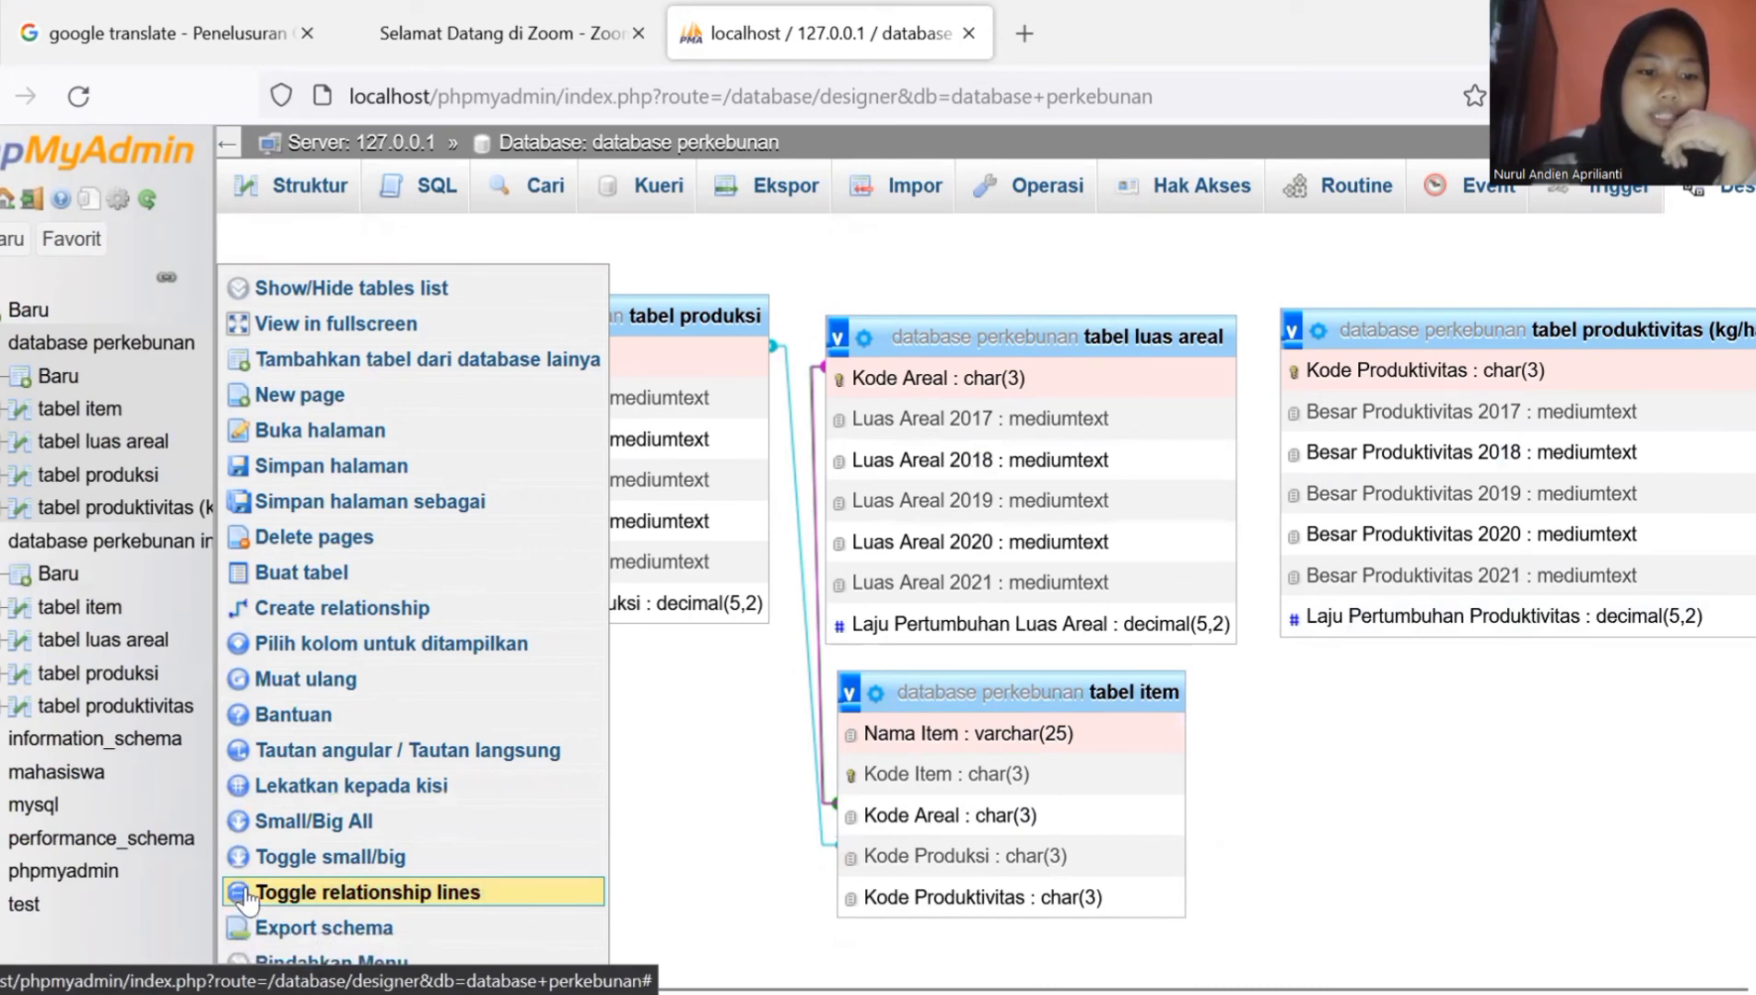
left_click(237, 908)
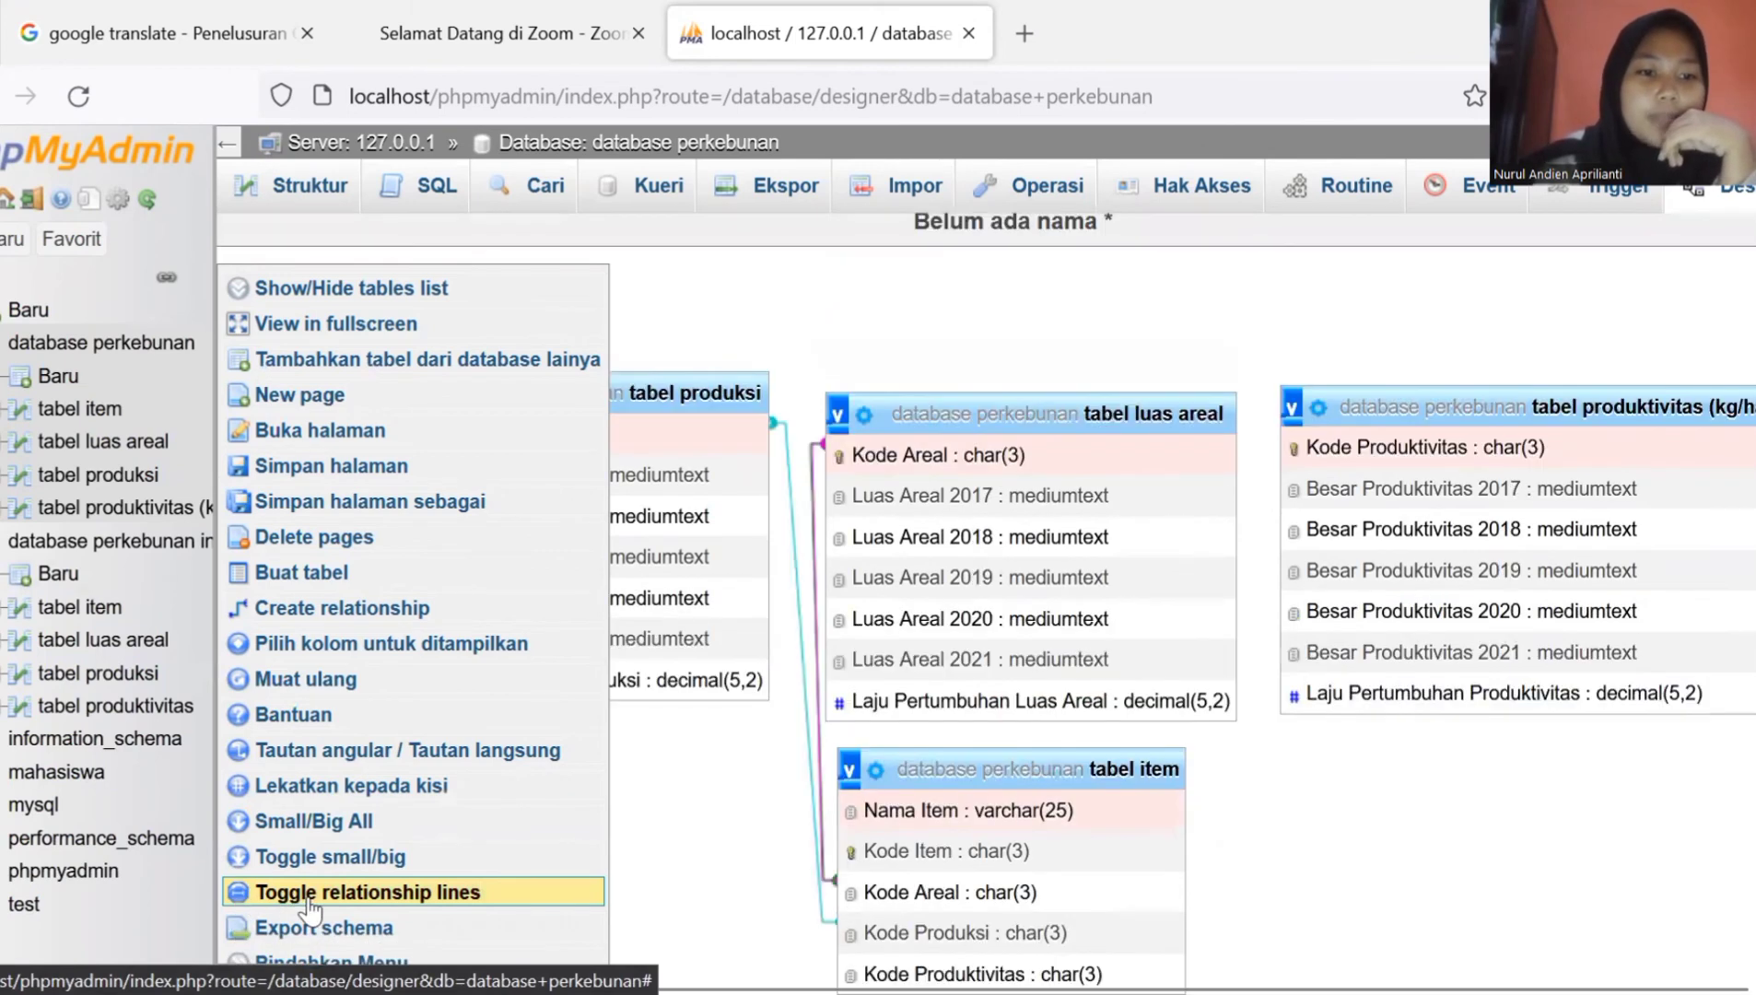
left_click(297, 615)
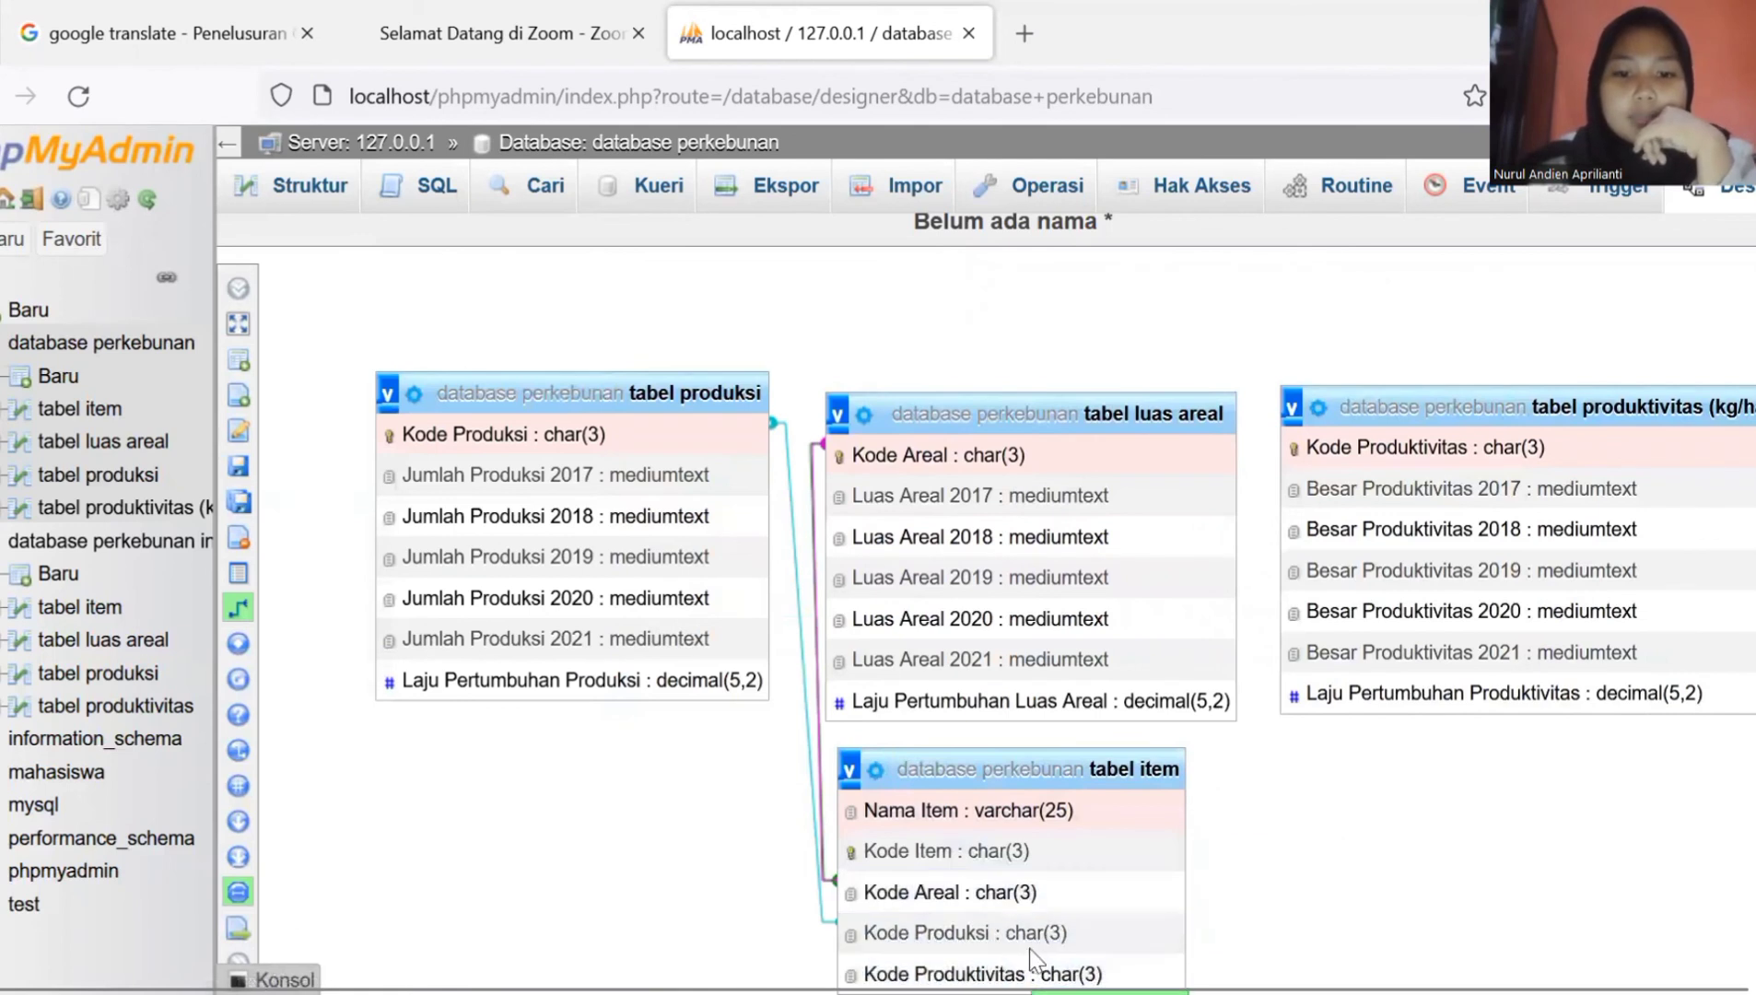
scroll(1296, 821, "down", 1)
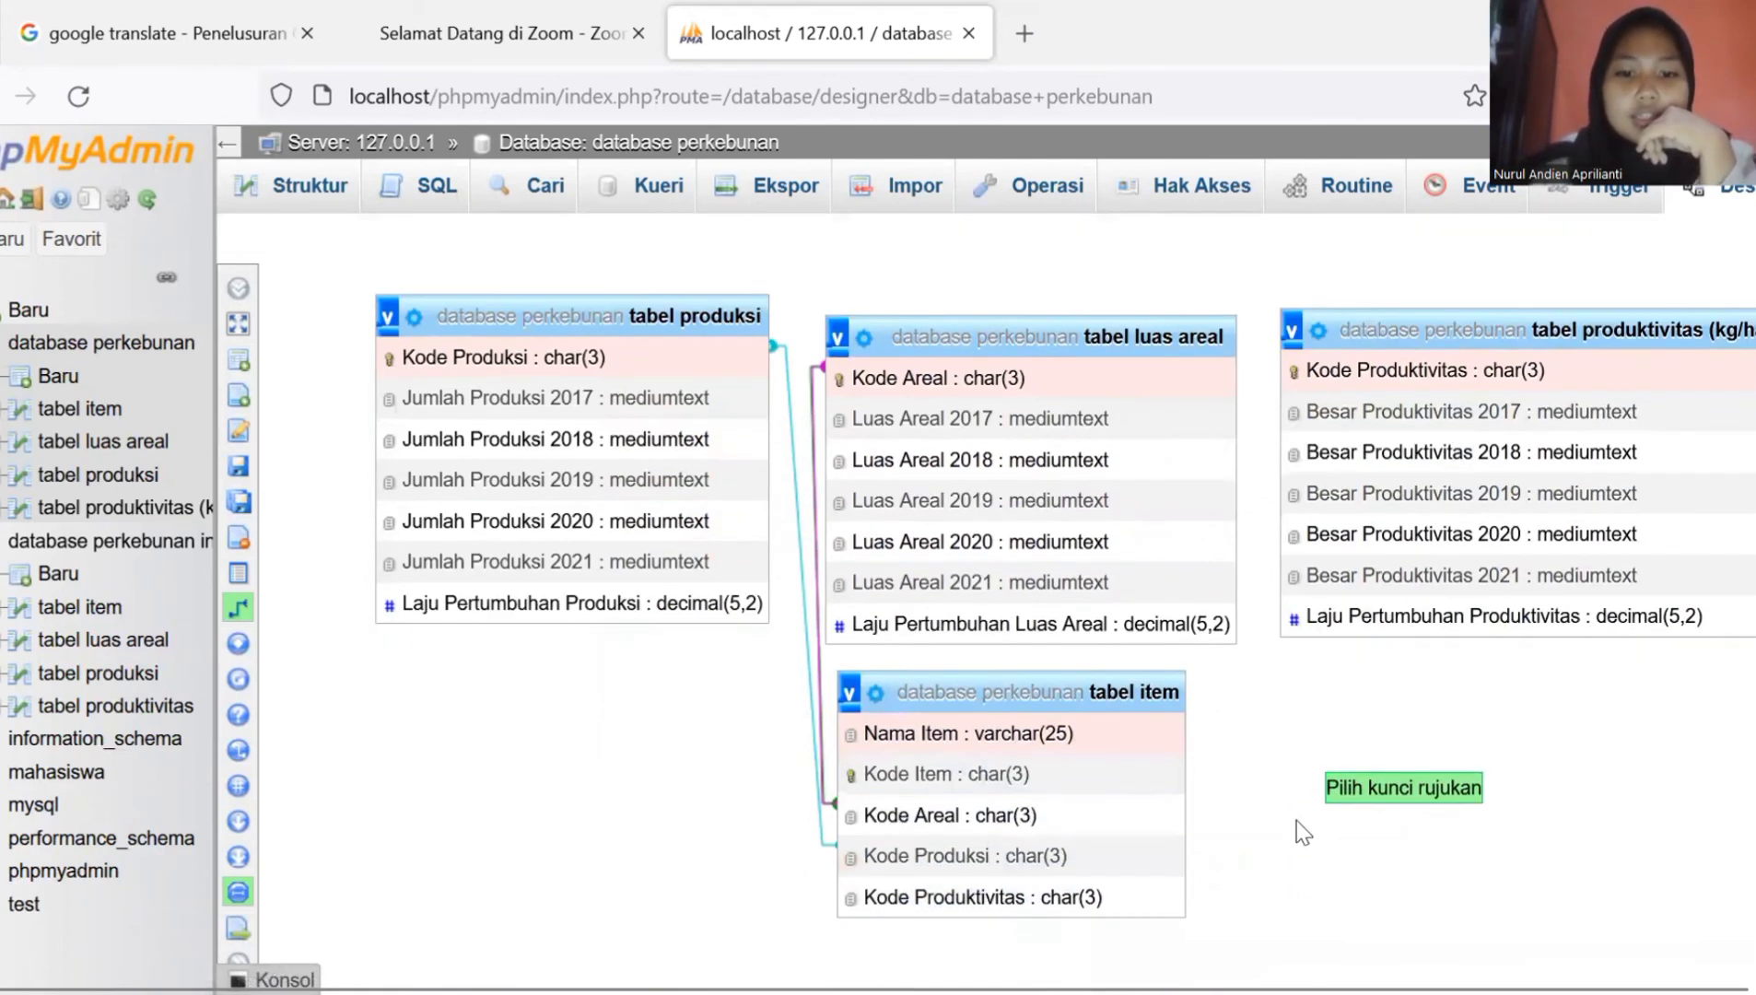
left_click(933, 899)
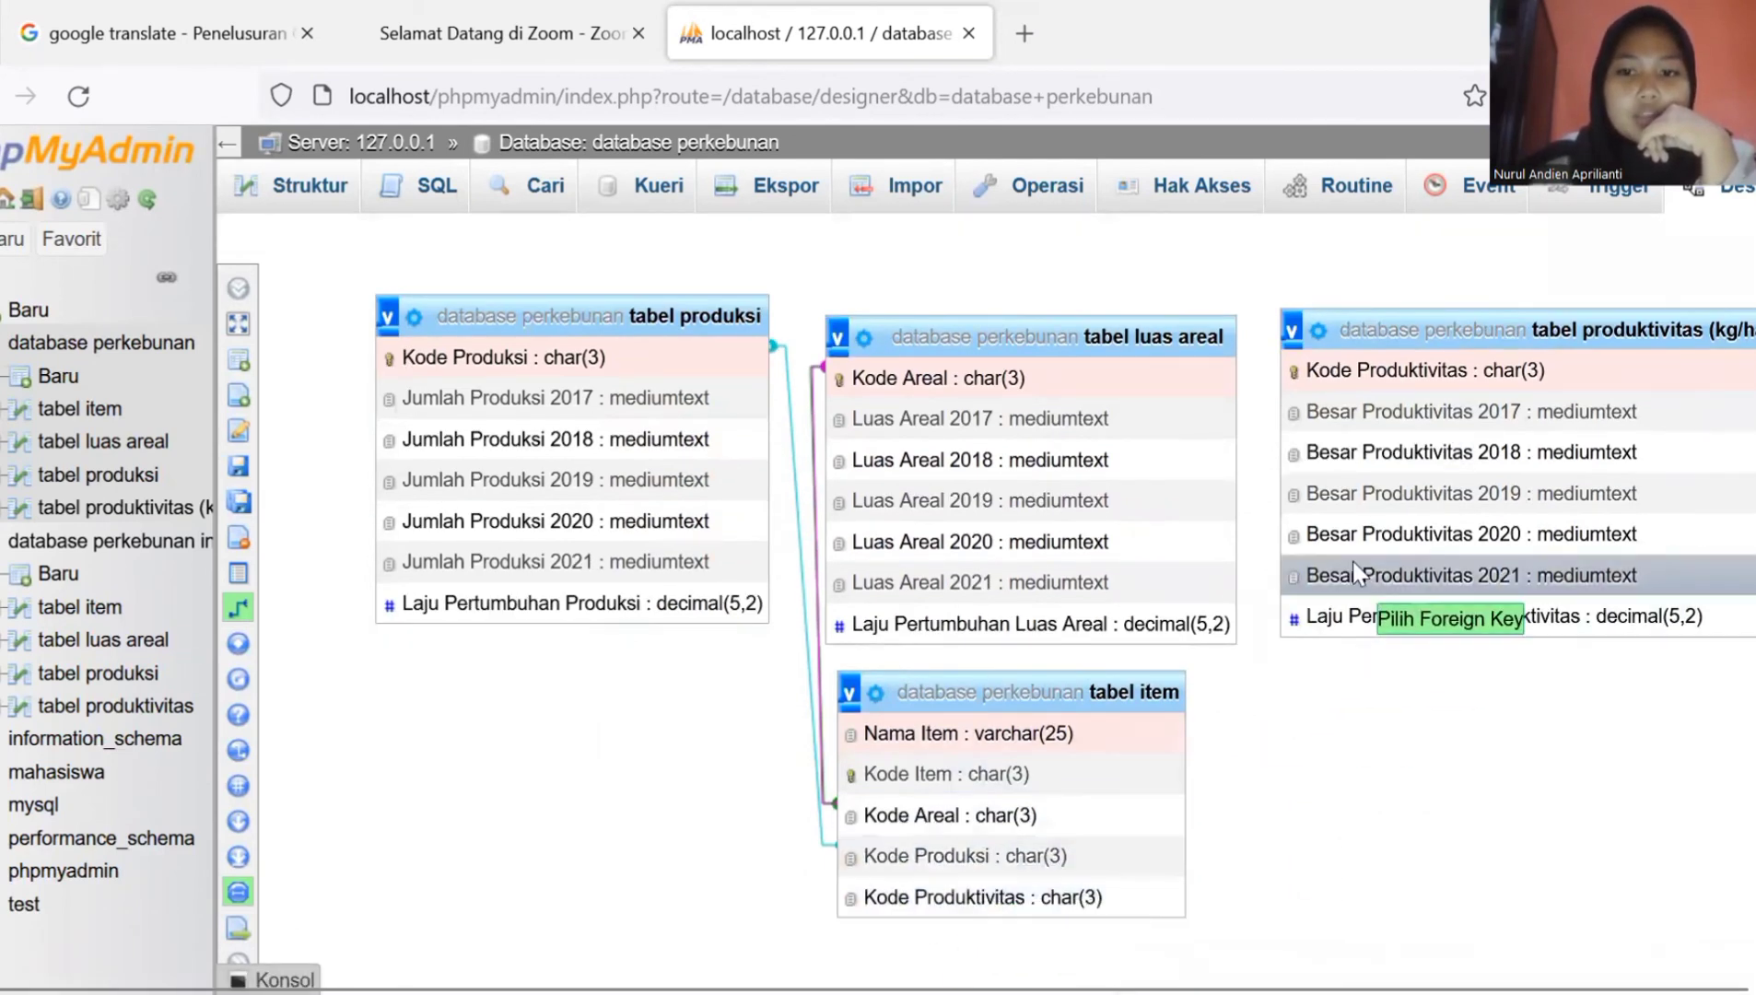
left_click(1314, 373)
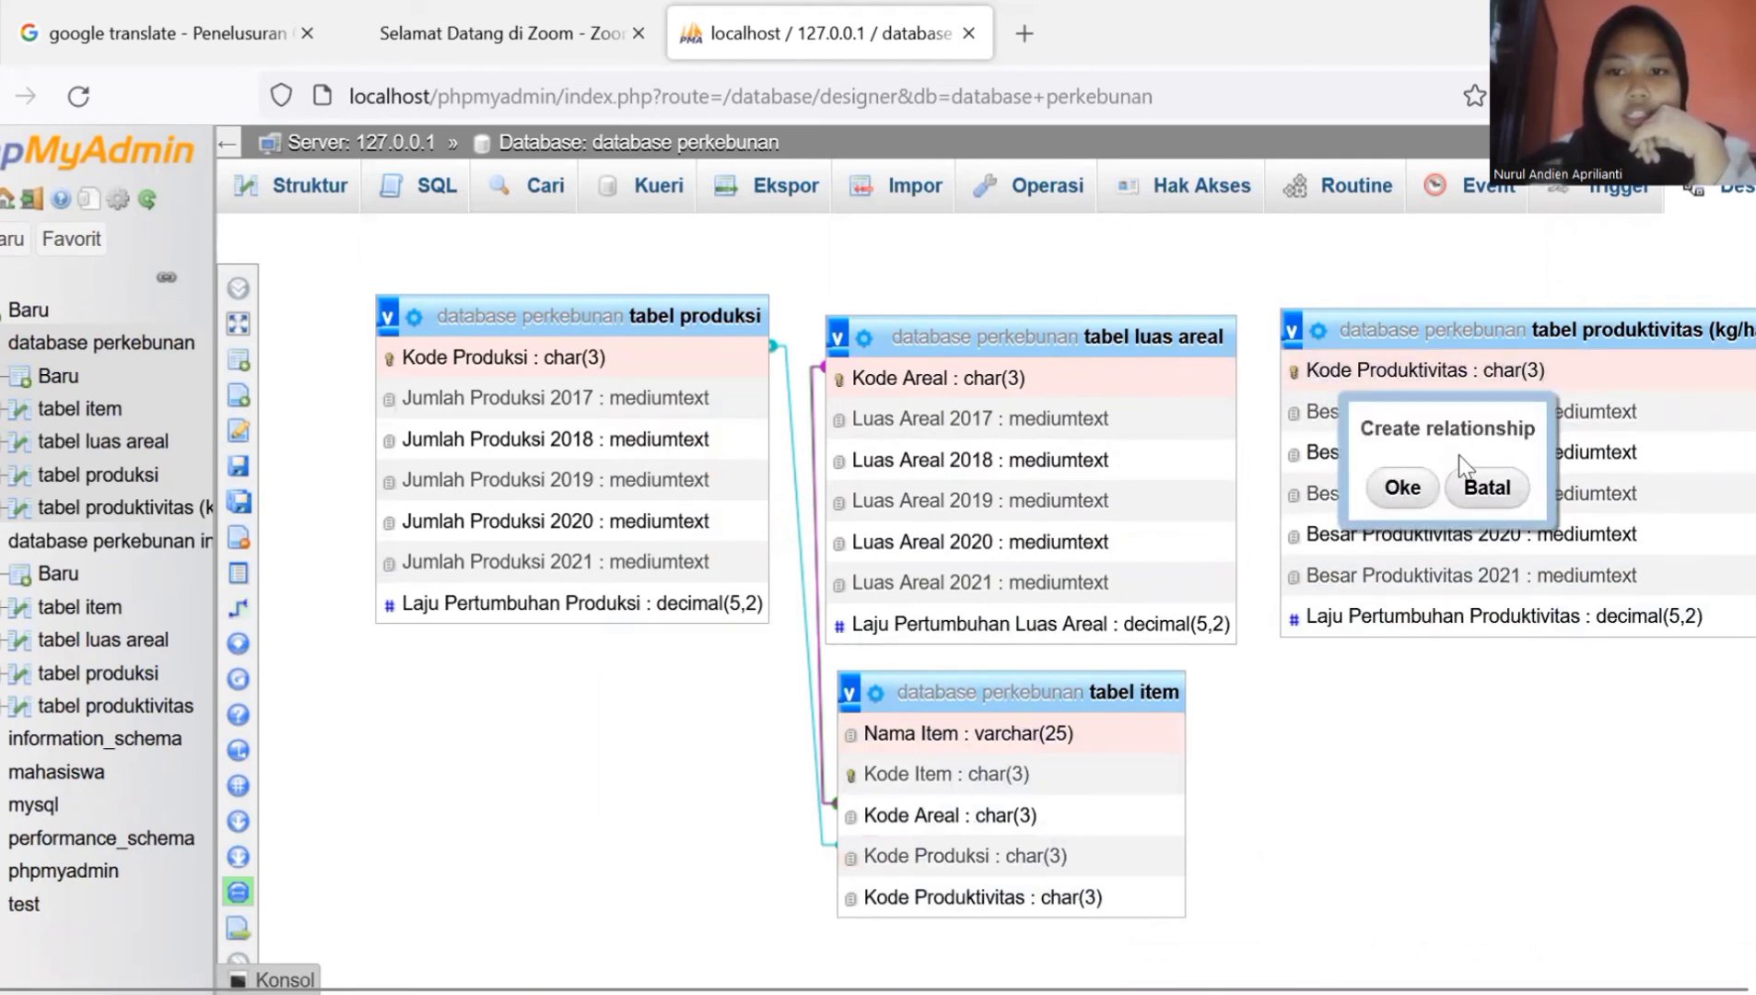
left_click(1403, 487)
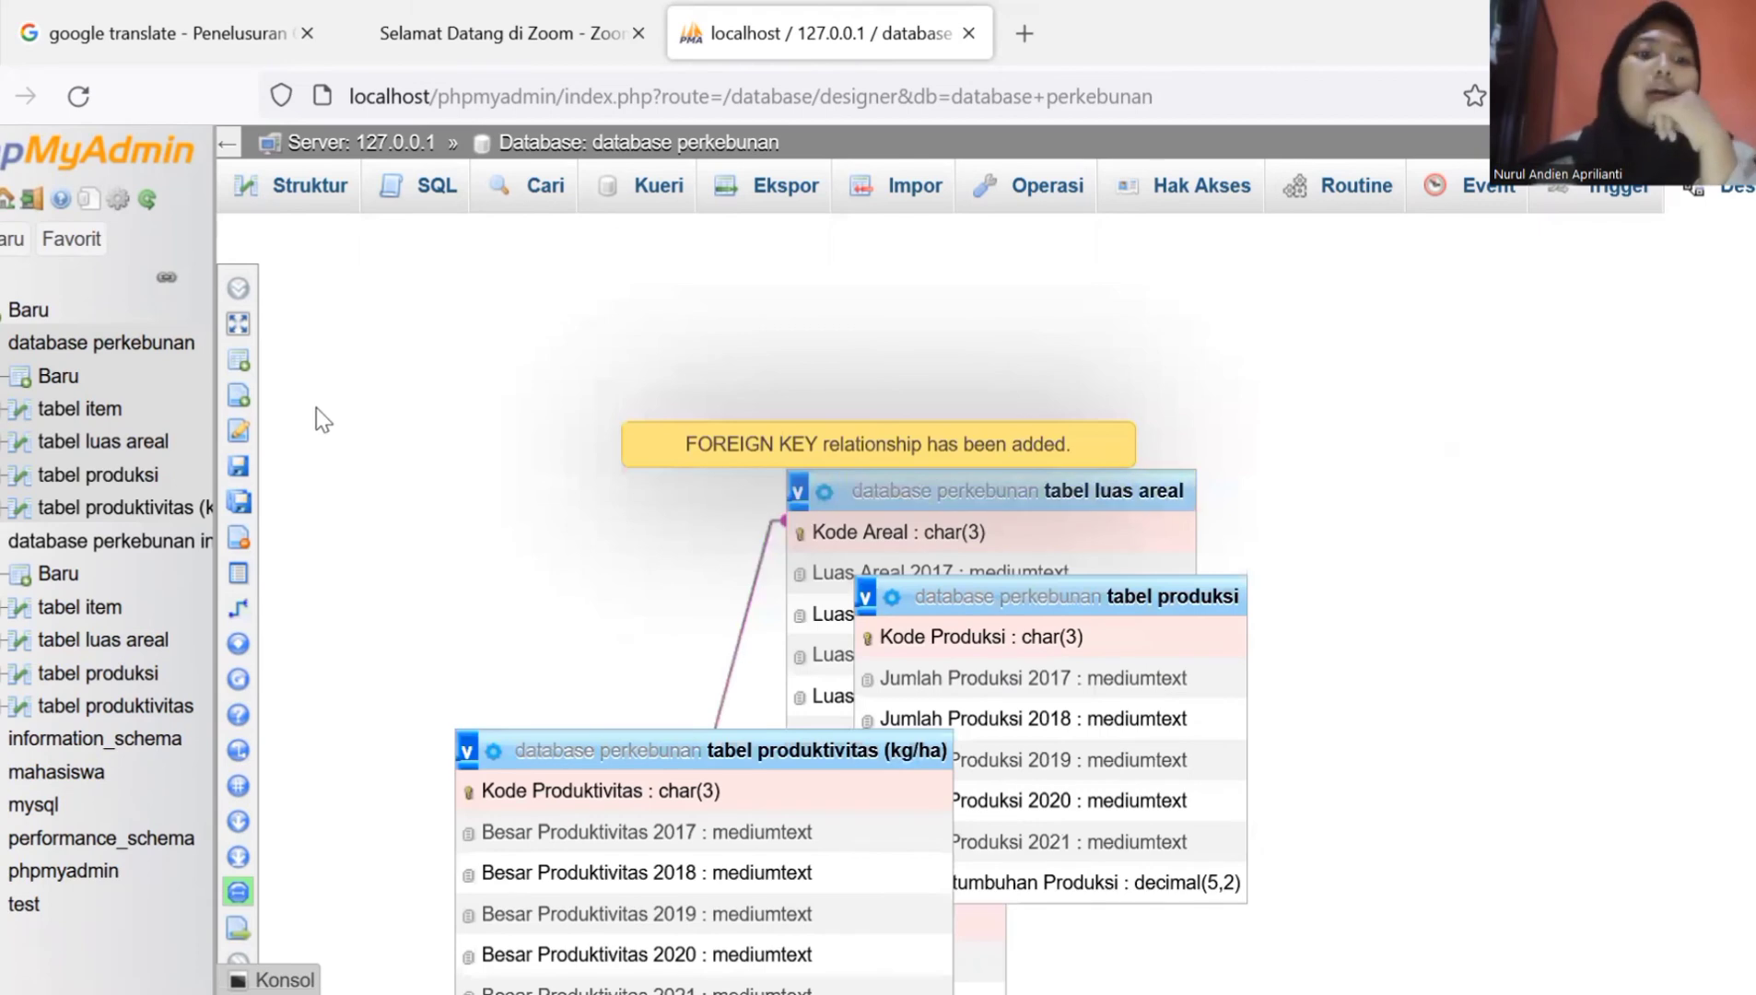
Step: Reopen "database perkebunan" and examine the Designer's relationship lines between "tabel item" and the luas areal, produksi and produktivitas tables
left_click(103, 348)
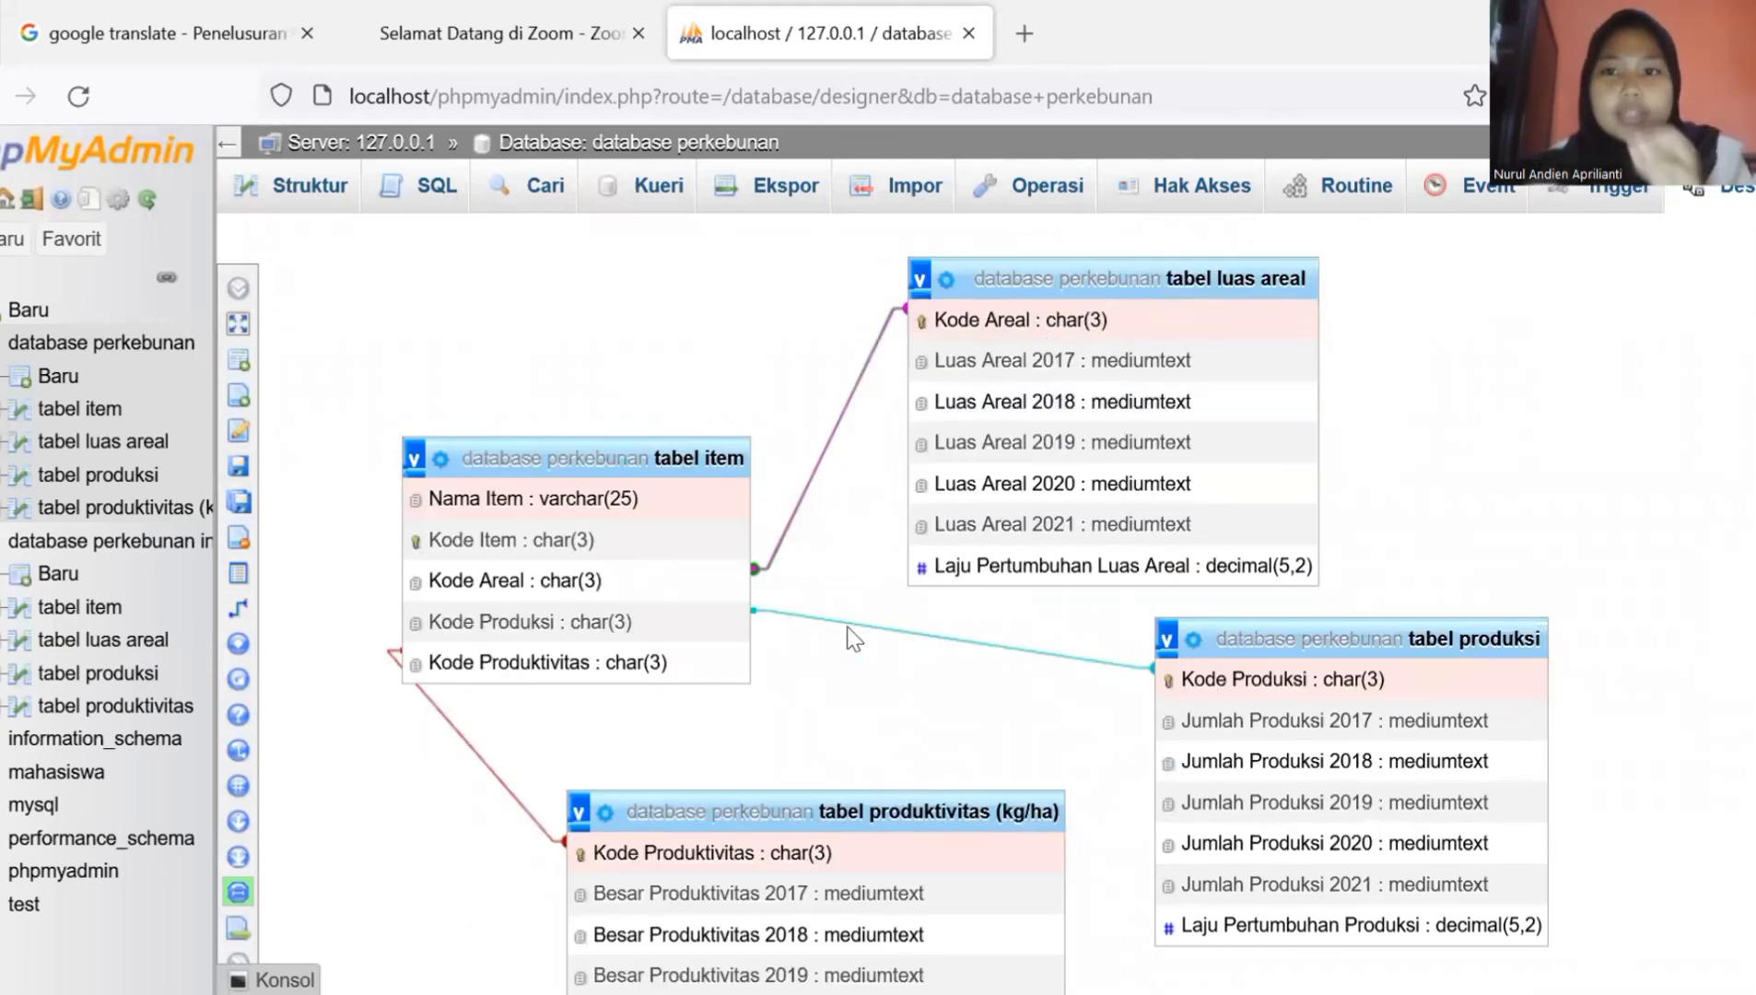
scroll(1731, 745, "down", 2)
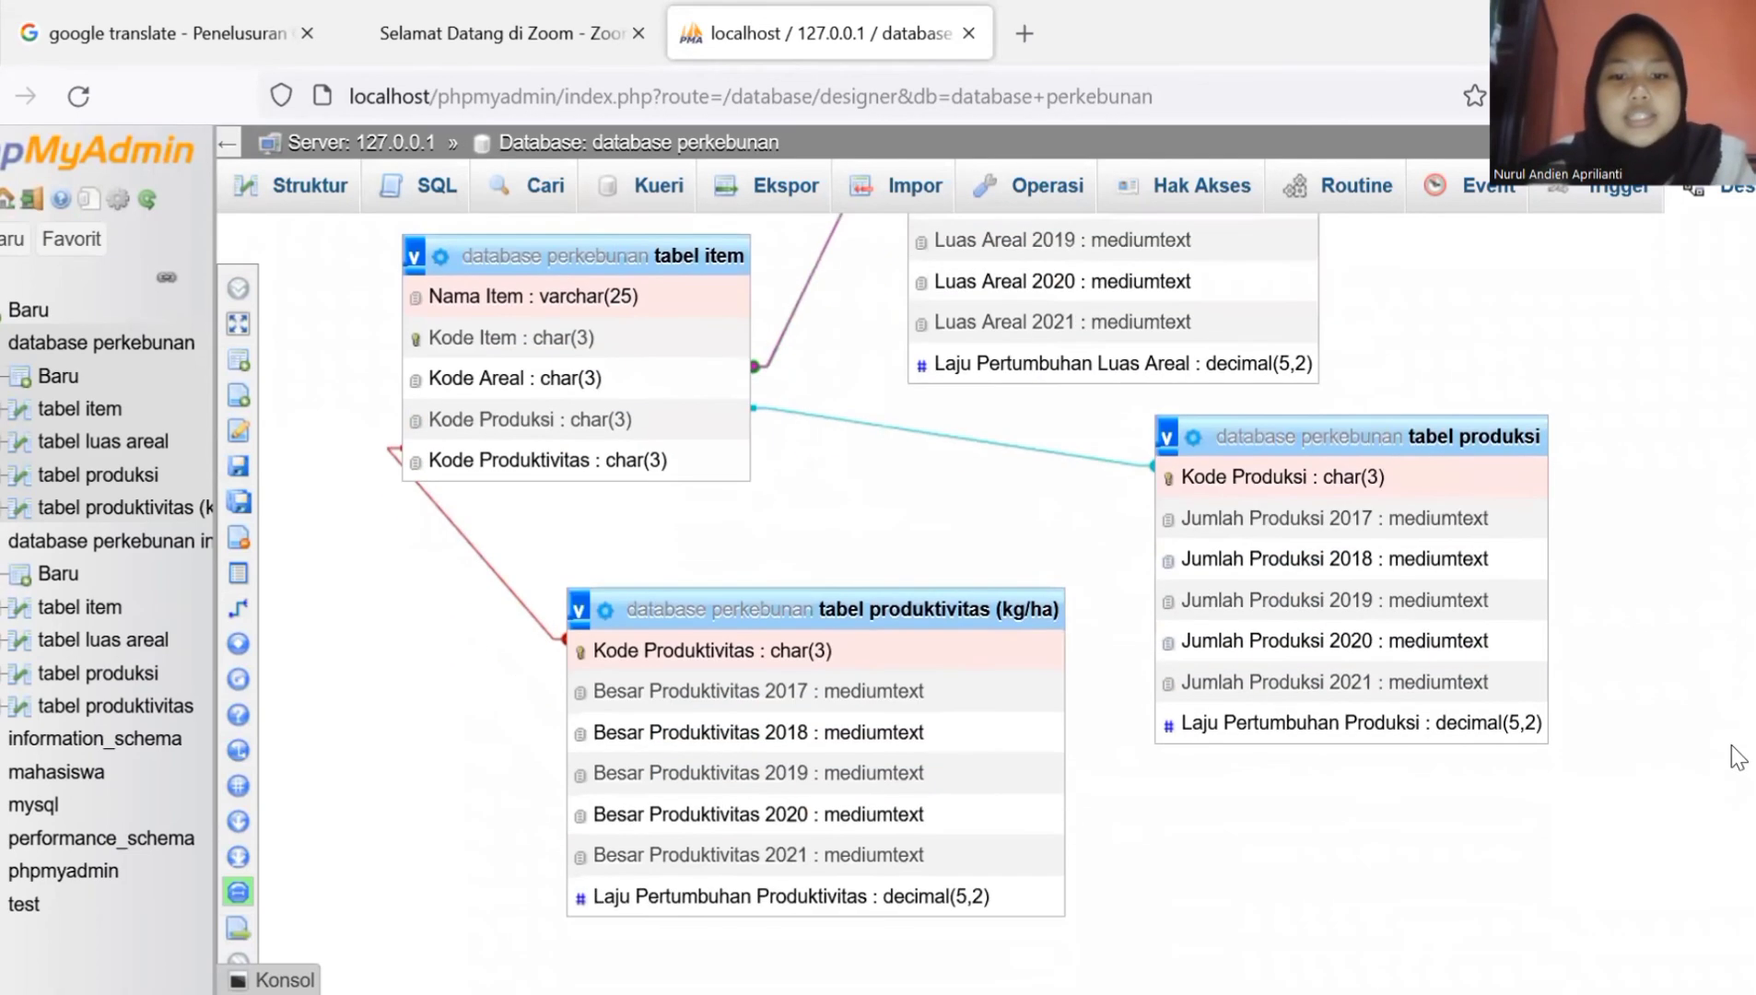
scroll(1732, 745, "up", 2)
scroll(1732, 746, "up", 1)
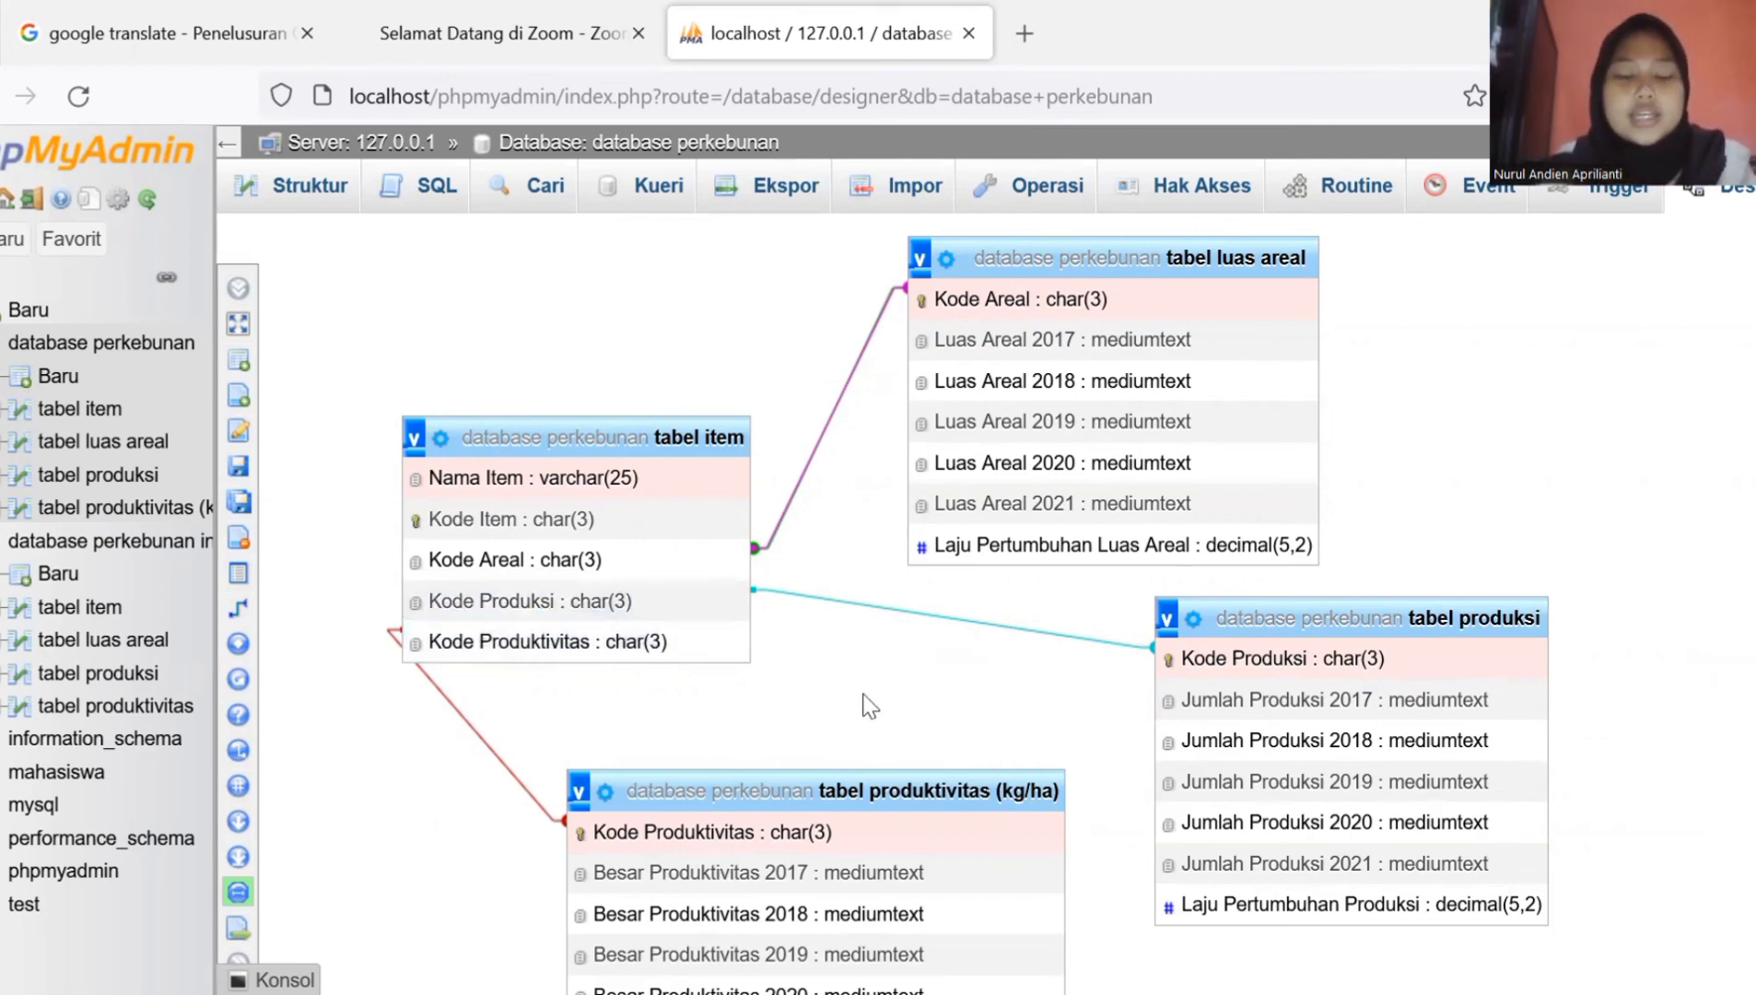
scroll(870, 705, "down", 2)
scroll(870, 706, "up", 2)
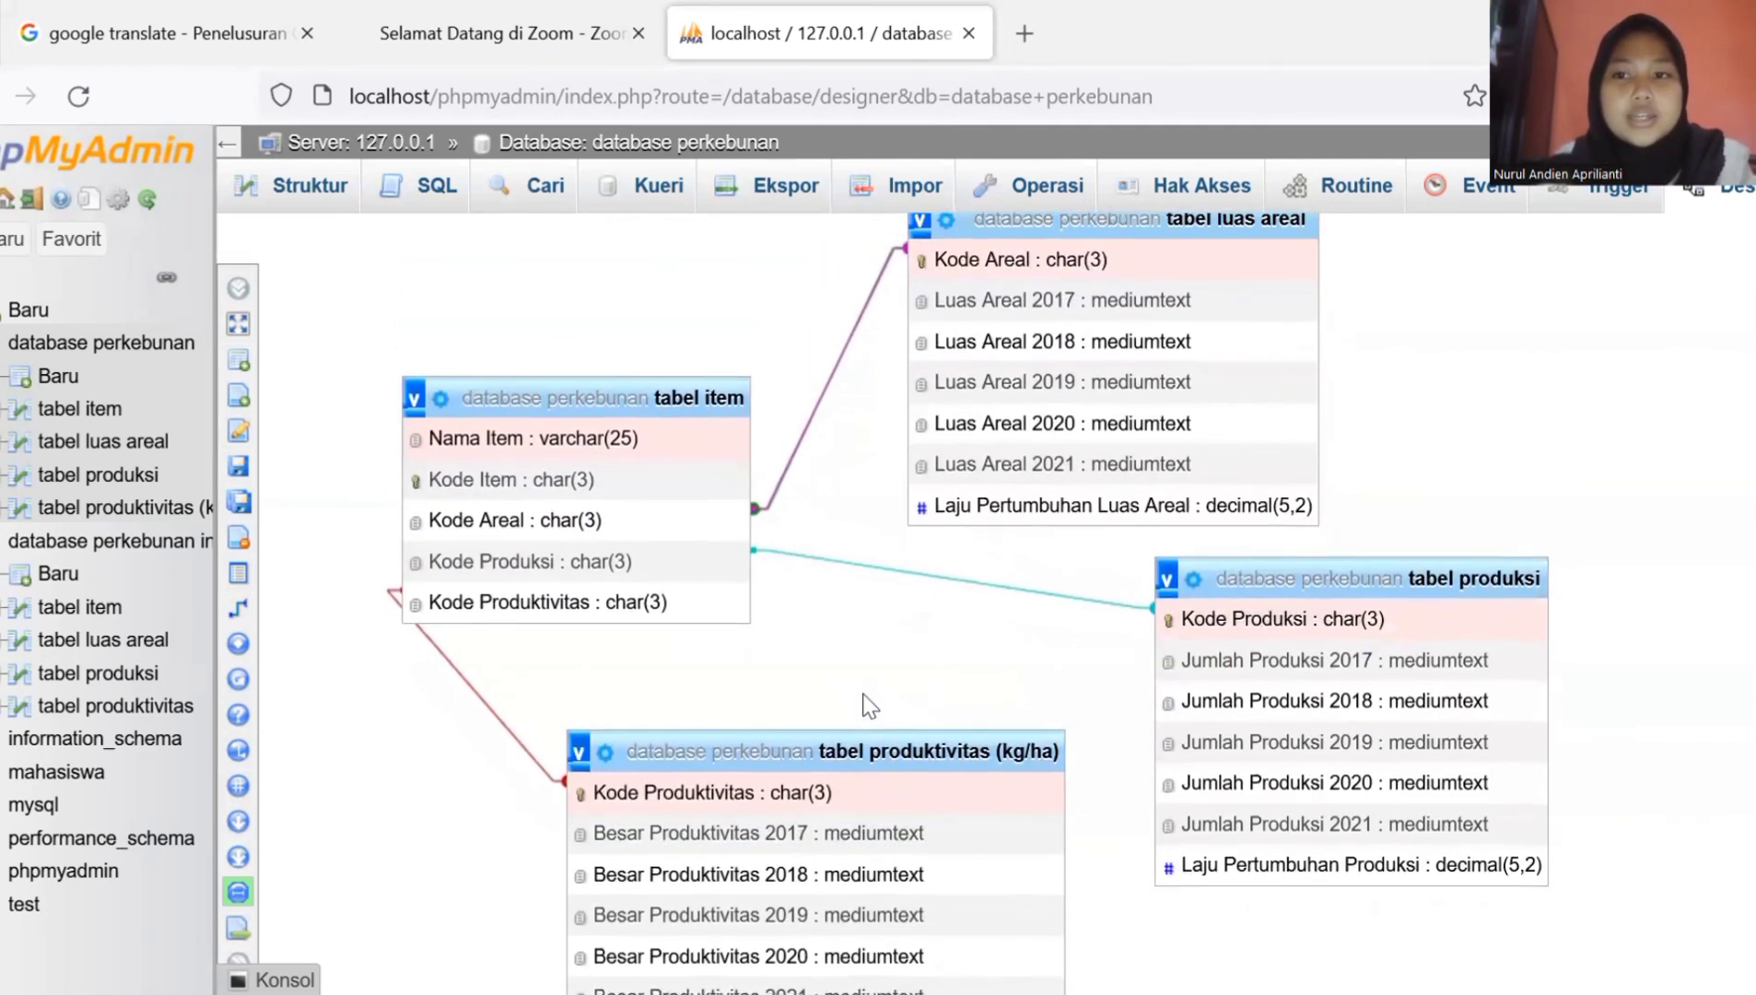
scroll(870, 706, "down", 3)
scroll(870, 706, "up", 4)
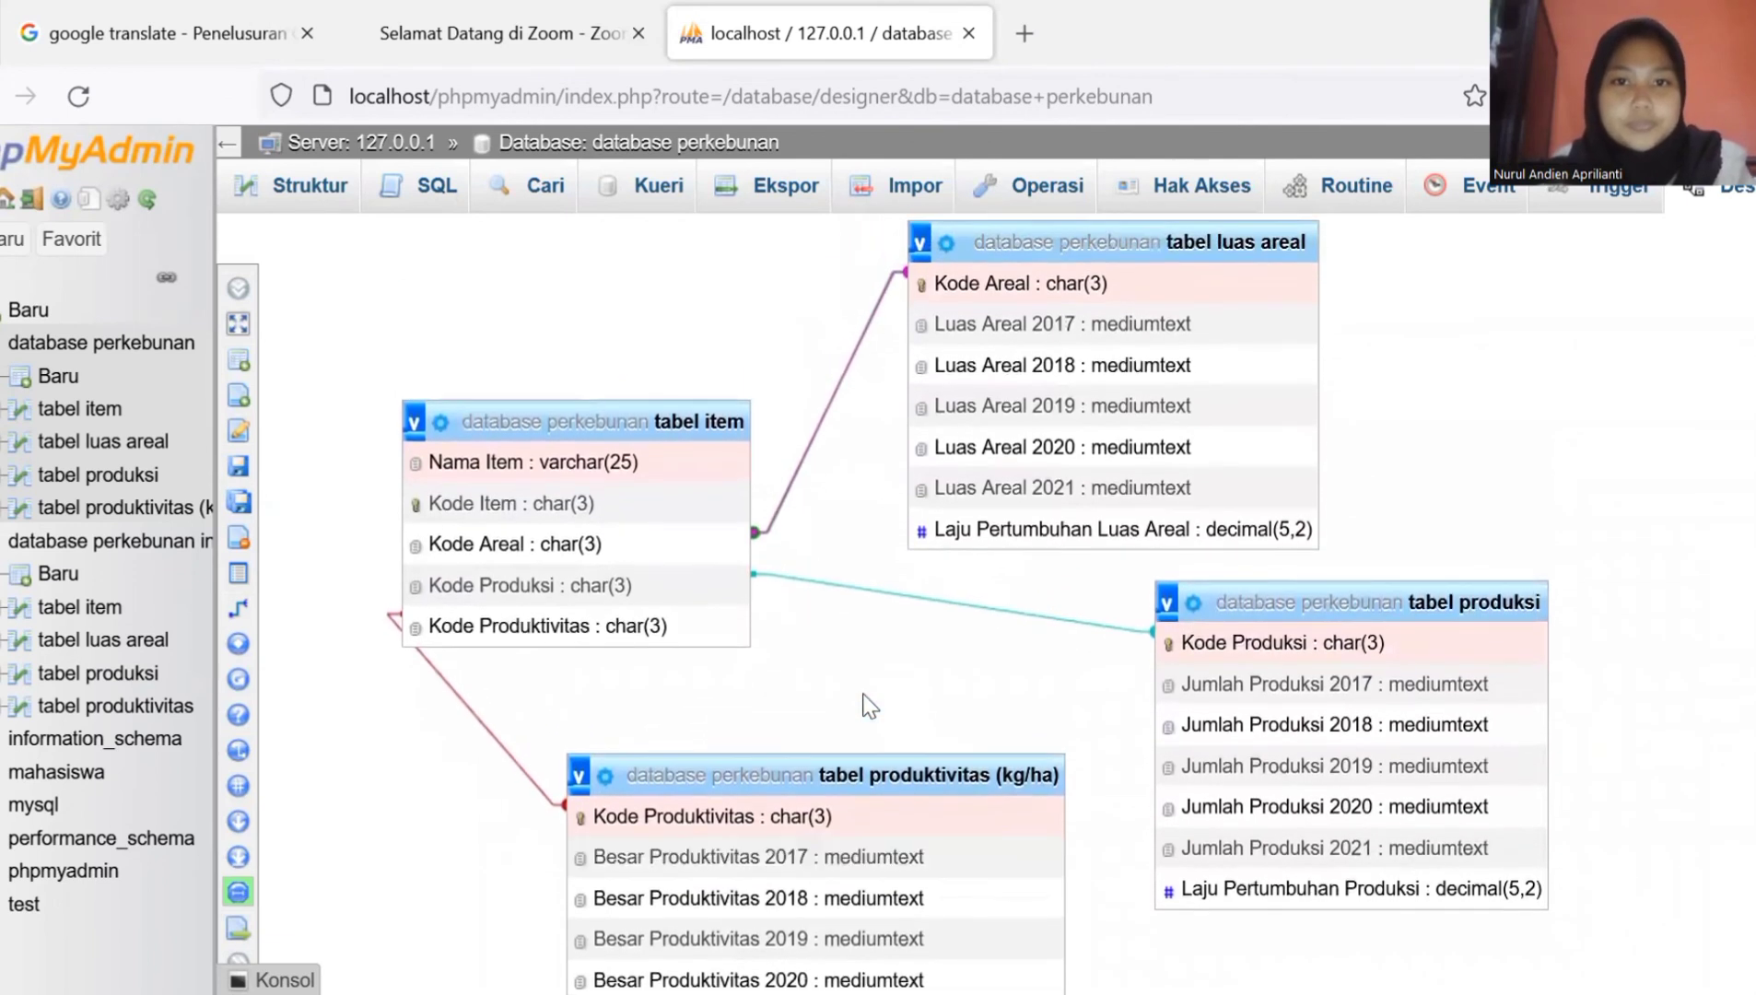
scroll(870, 706, "down", 1)
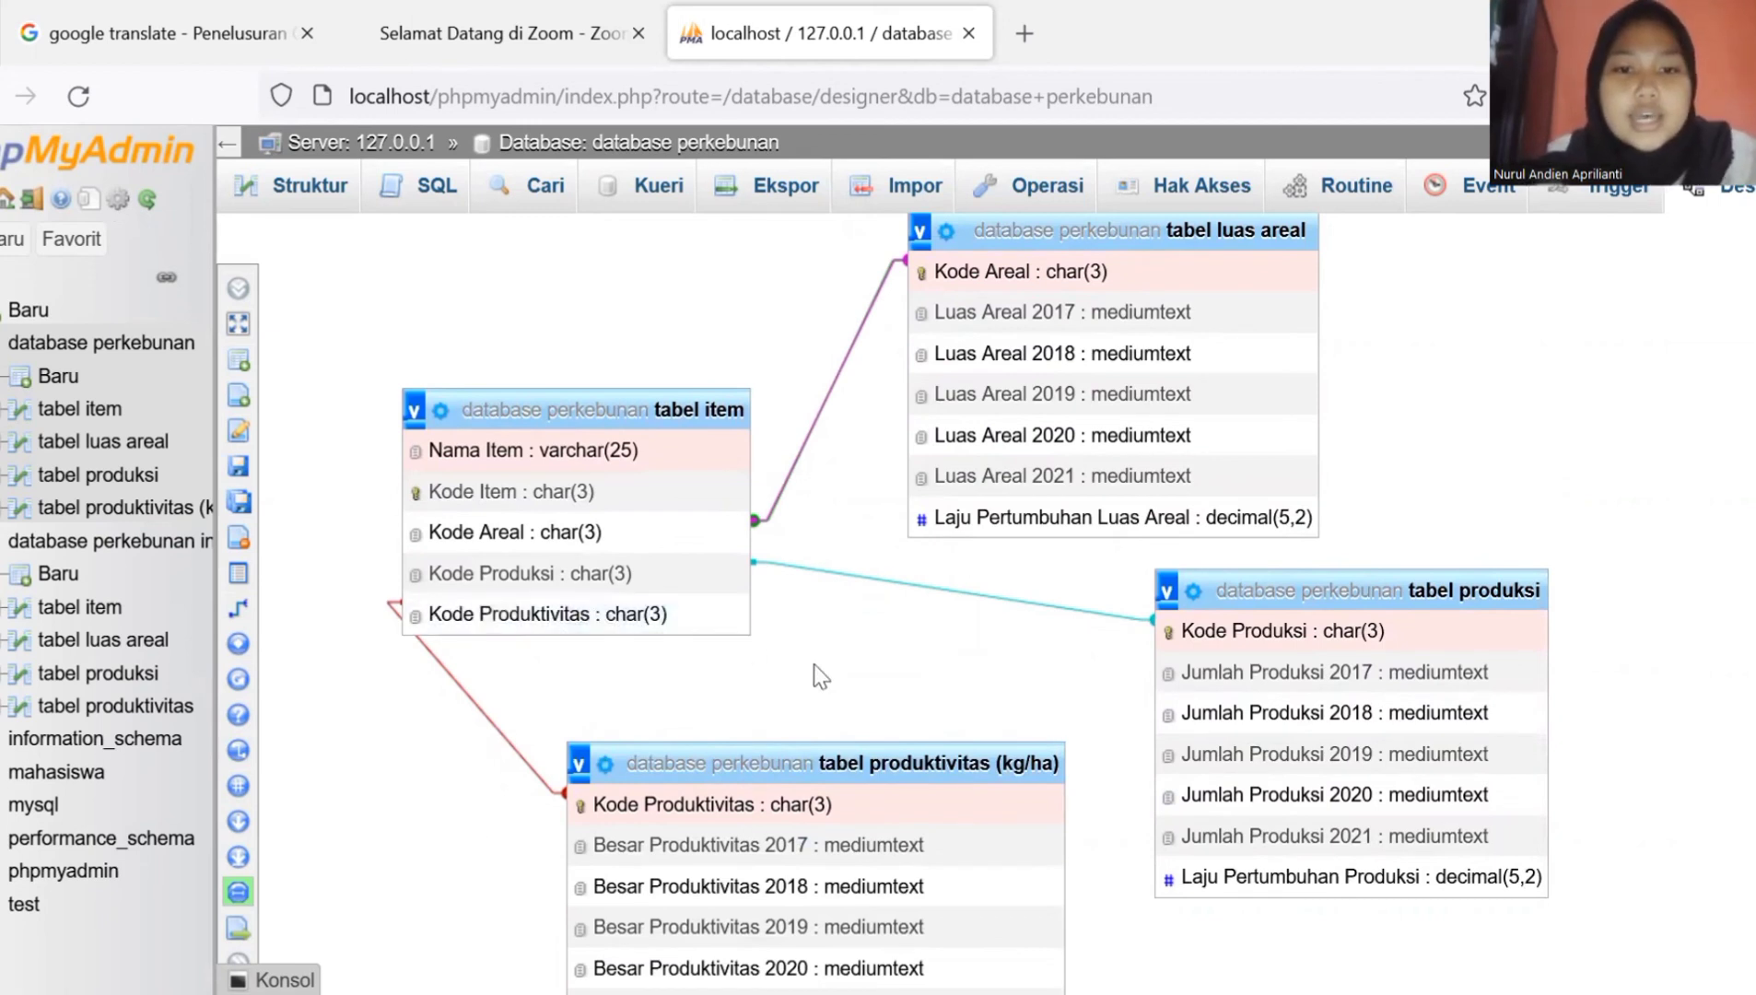
scroll(814, 664, "down", 2)
scroll(814, 663, "up", 2)
scroll(814, 662, "up", 1)
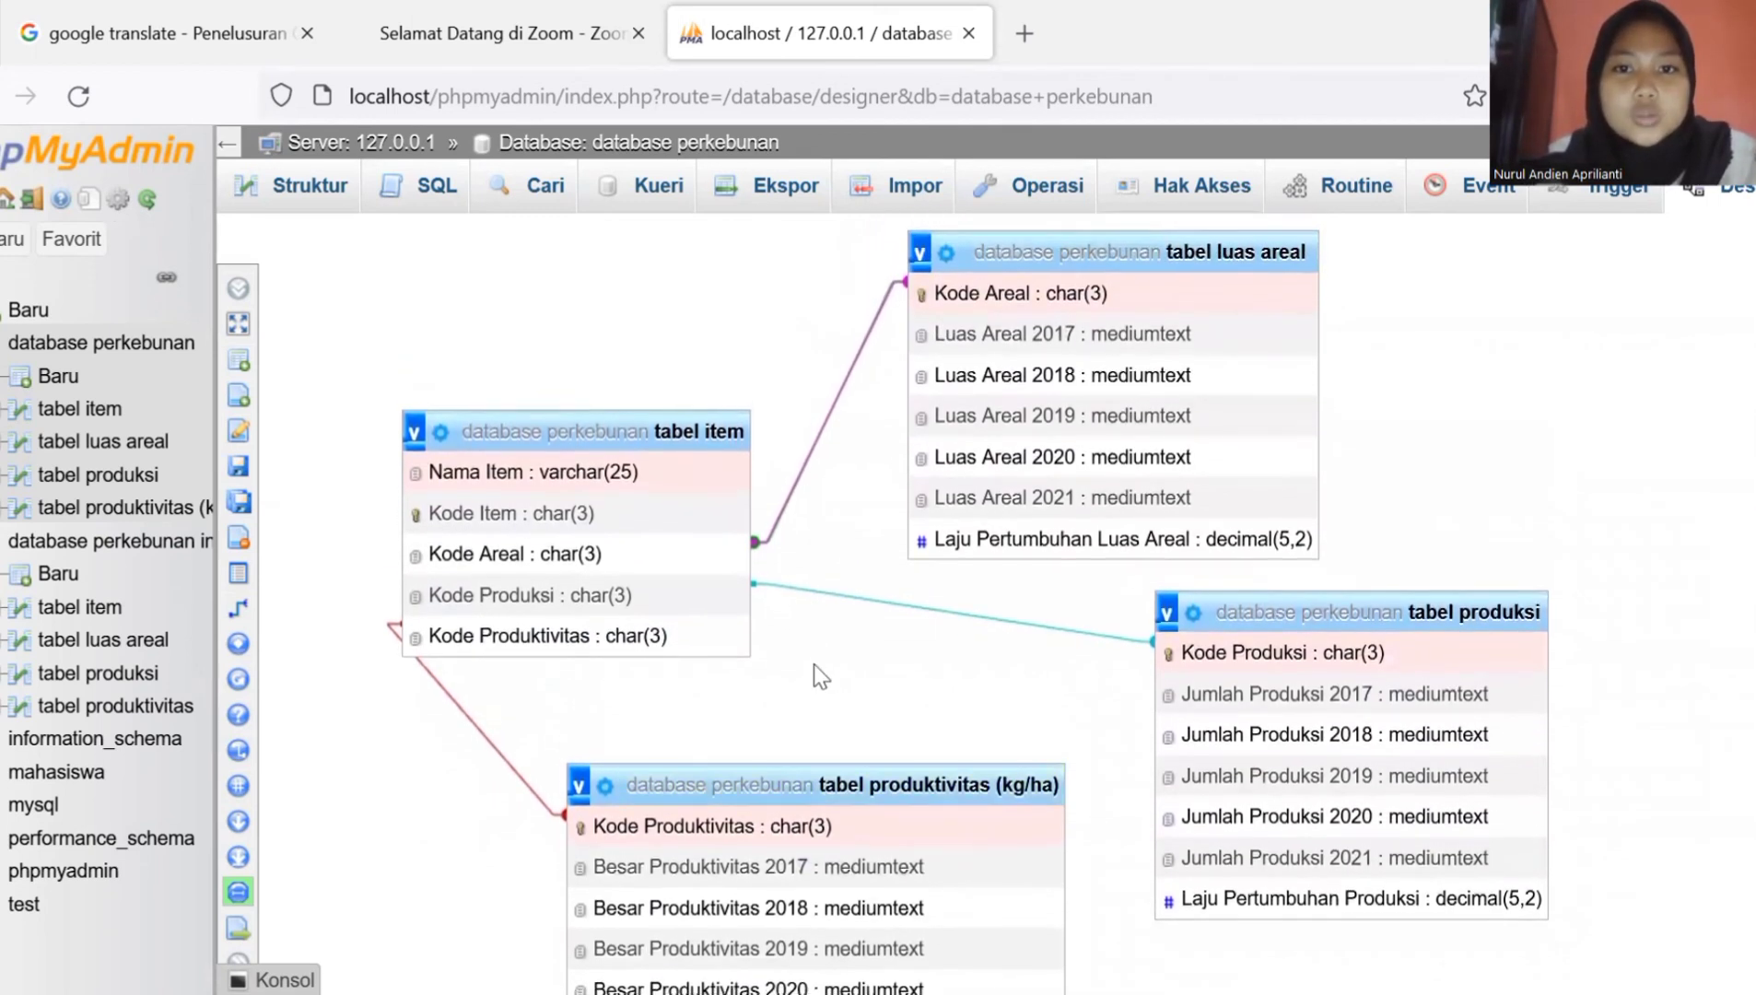